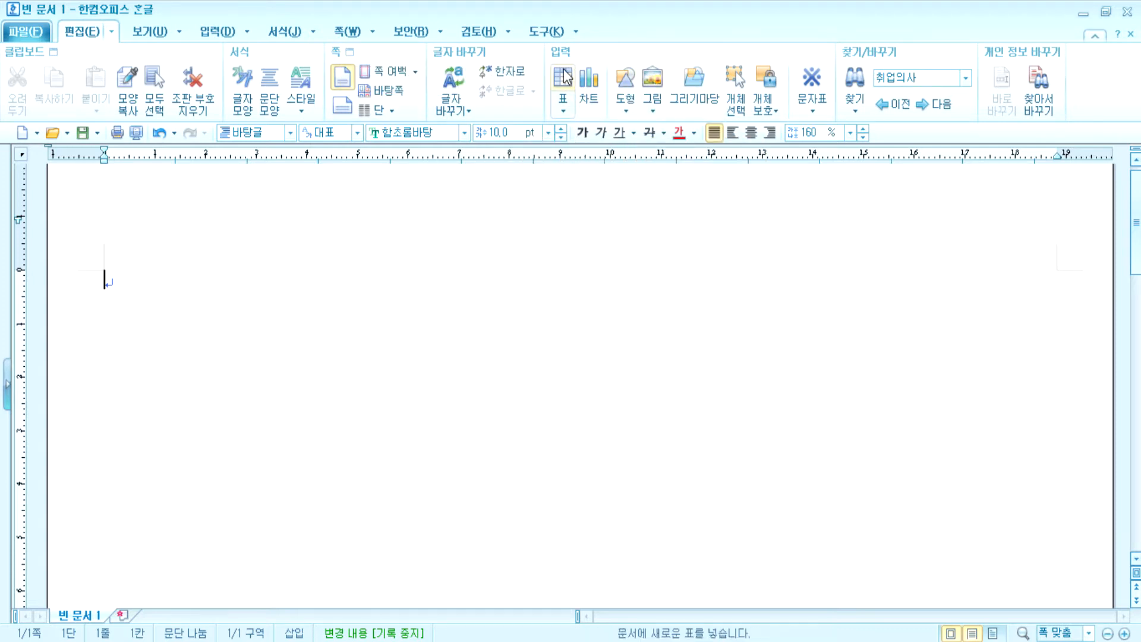
- Insert a 5-row by 5-column table, treated as a character, into the blank document
left_click(219, 32)
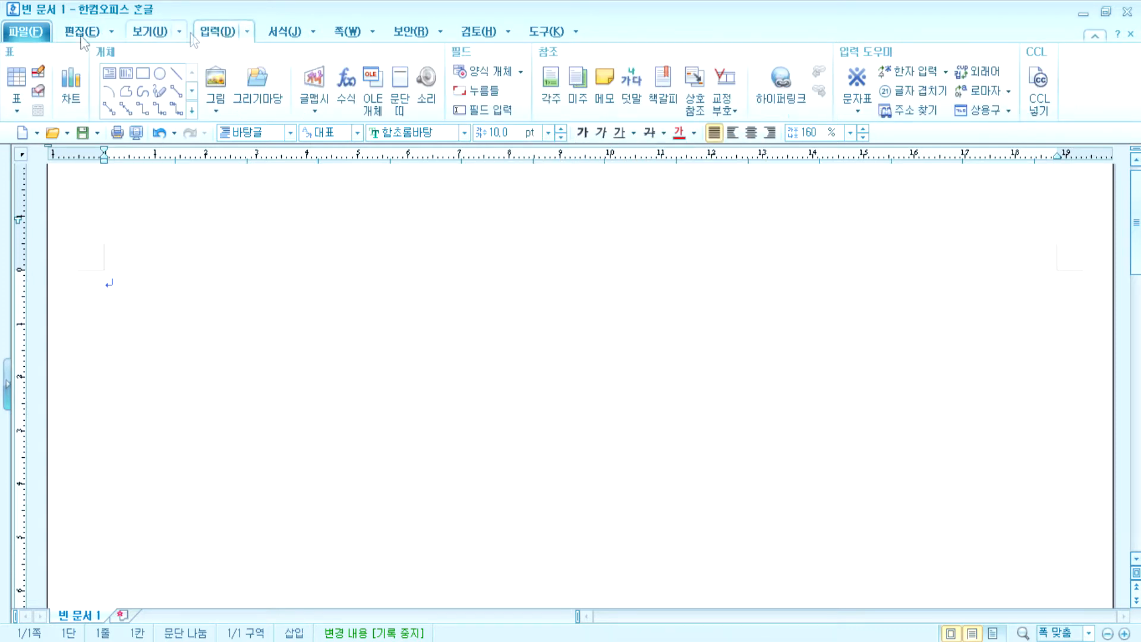
left_click(20, 77)
left_click_drag(625, 226, 654, 224)
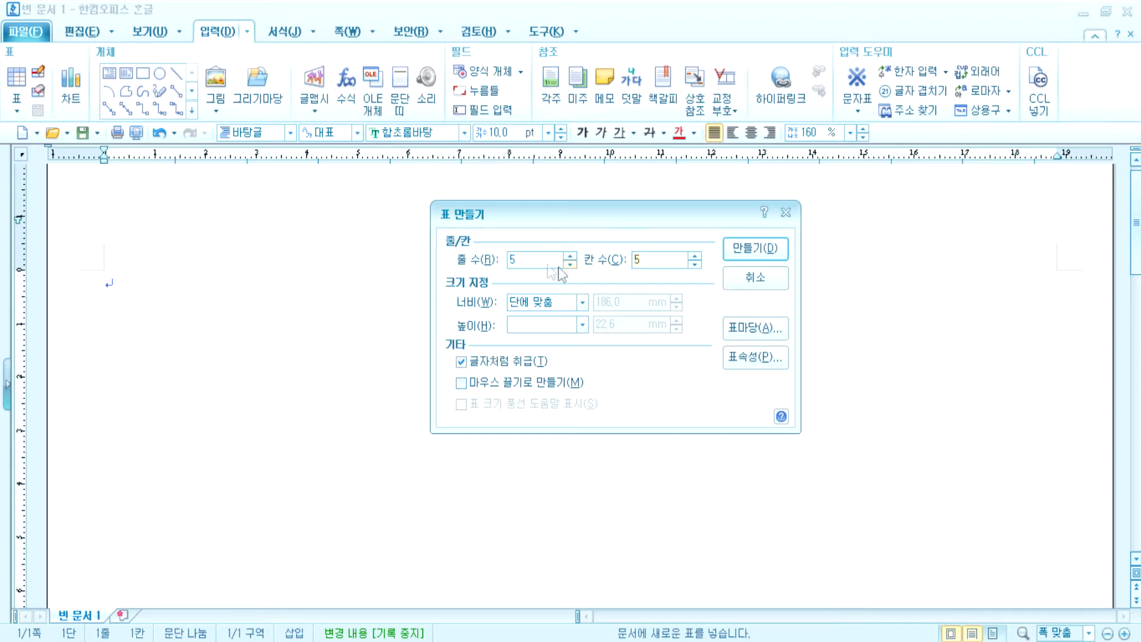
left_click(502, 260)
left_click_drag(609, 254, 606, 252)
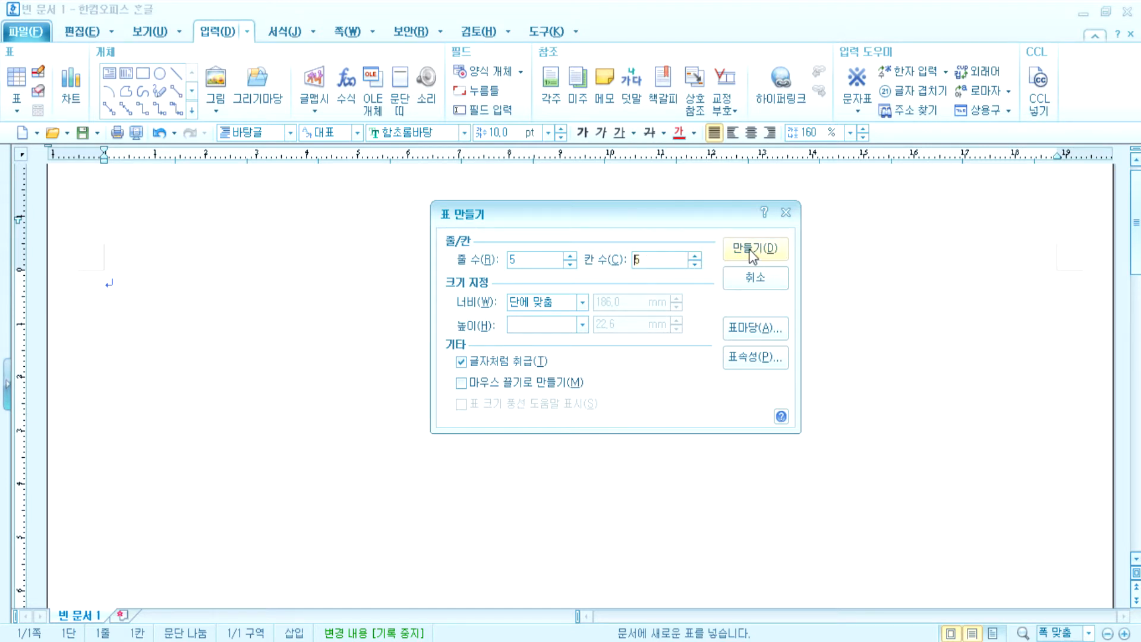
left_click(486, 365)
left_click(486, 365)
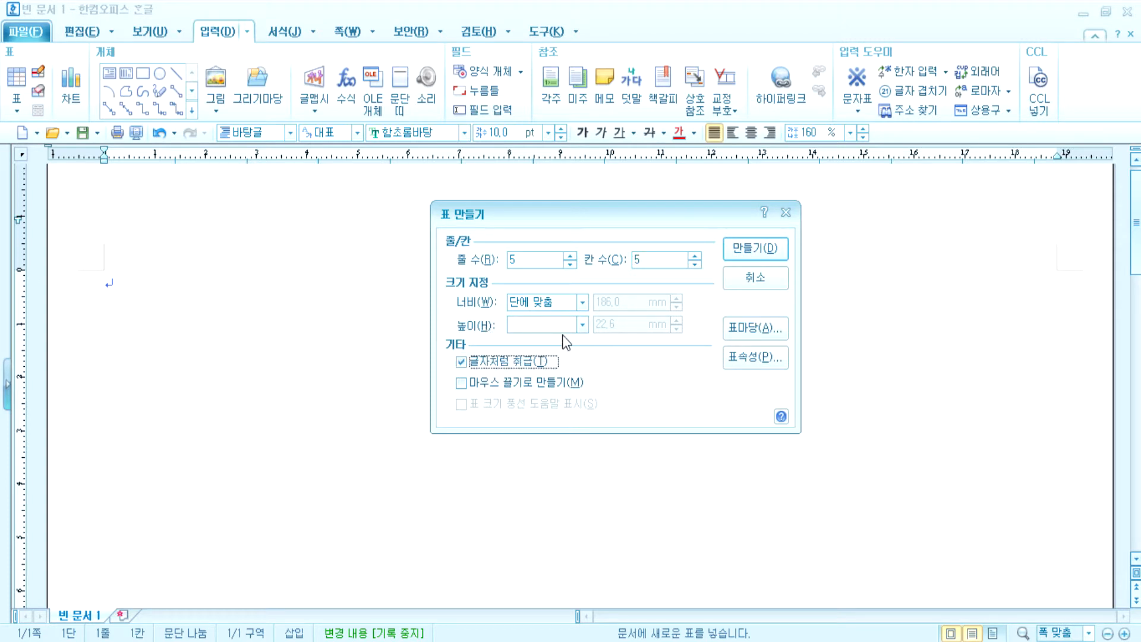
left_click(757, 252)
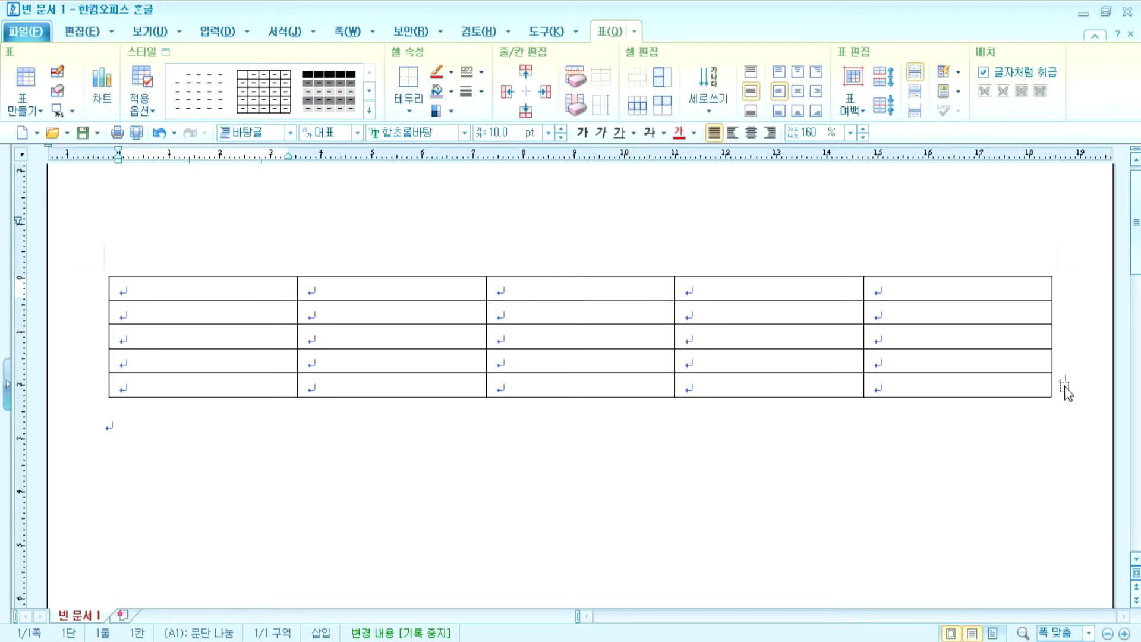
left_click(1067, 384)
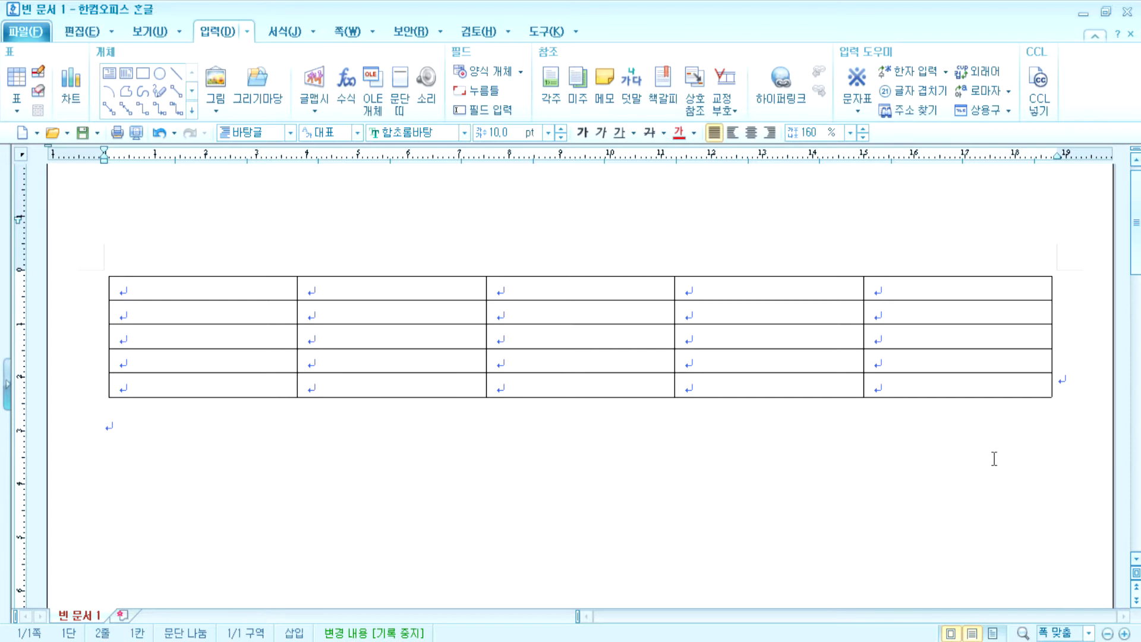
left_click(616, 291)
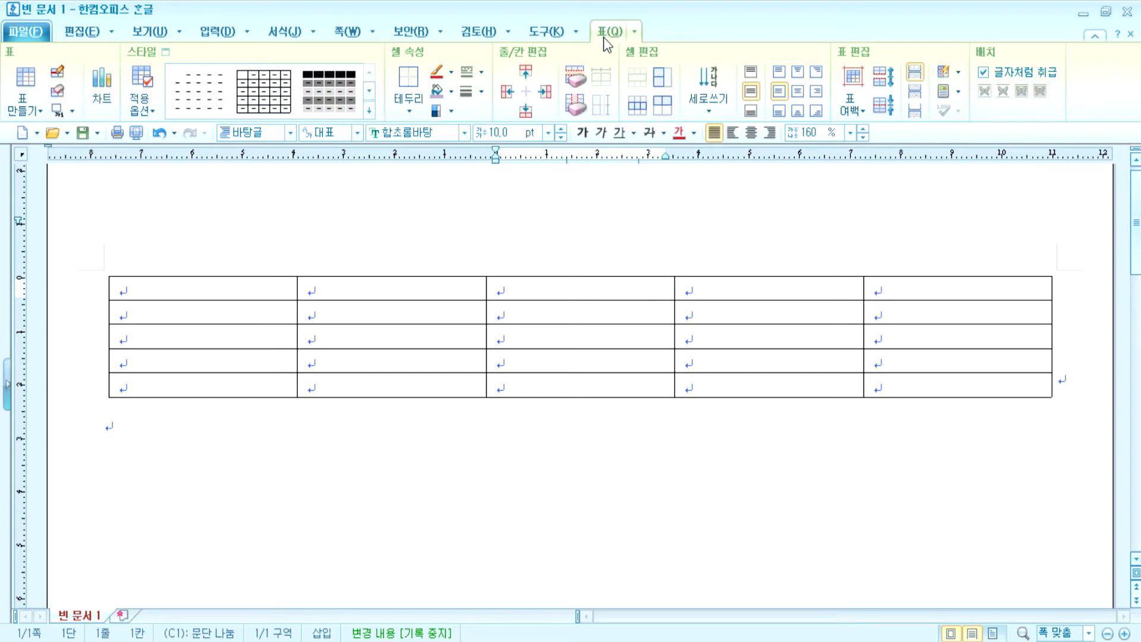
left_click(988, 75)
left_click(984, 74)
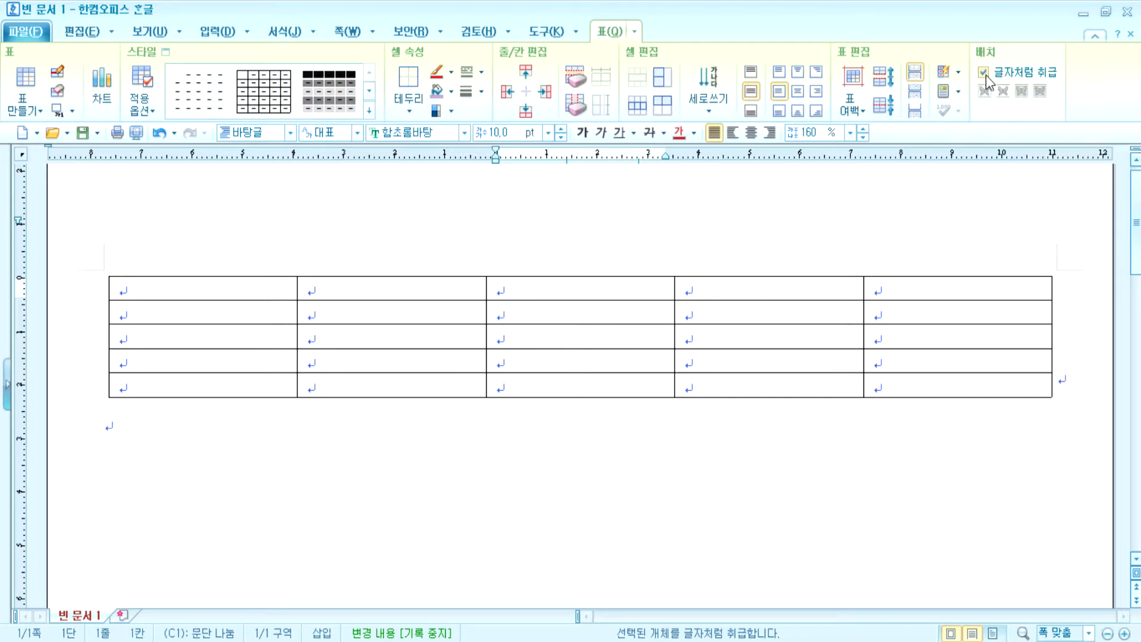
left_click(984, 74)
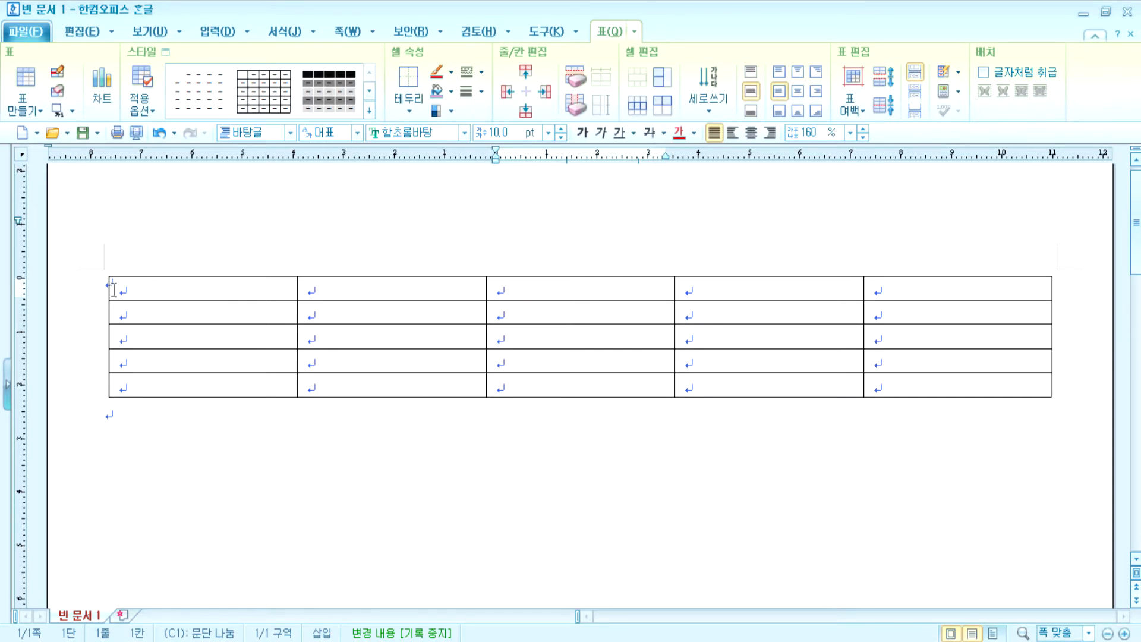
left_click(150, 35)
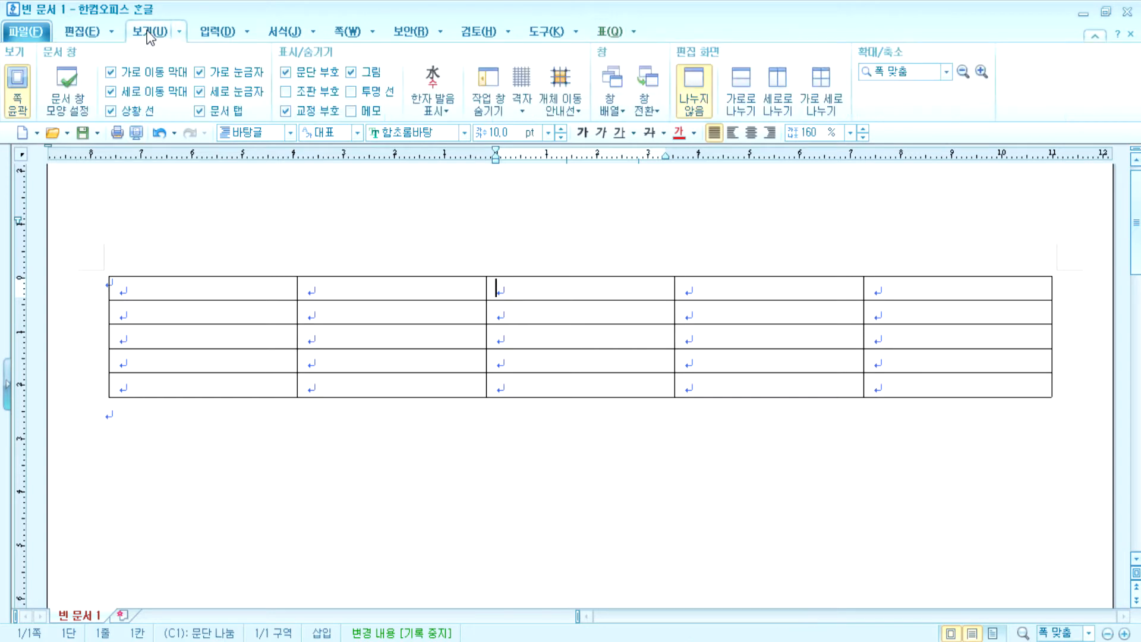
left_click(297, 79)
left_click(297, 77)
left_click(612, 32)
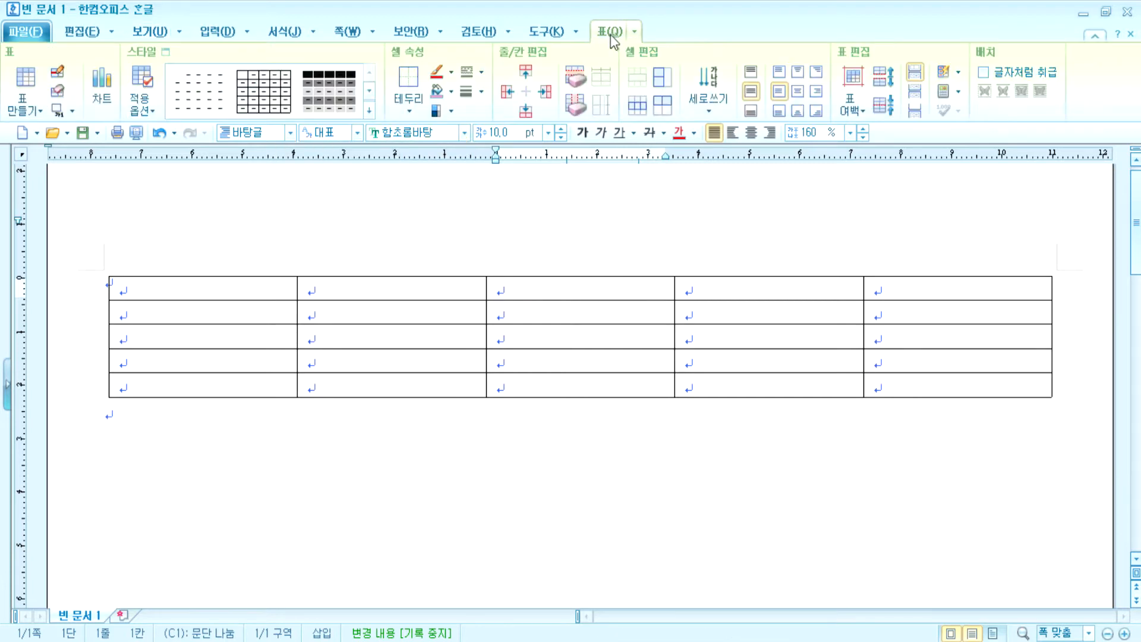
left_click(983, 72)
- Delete the old table and the leftover empty paragraph
left_click(636, 279)
key("Delete")
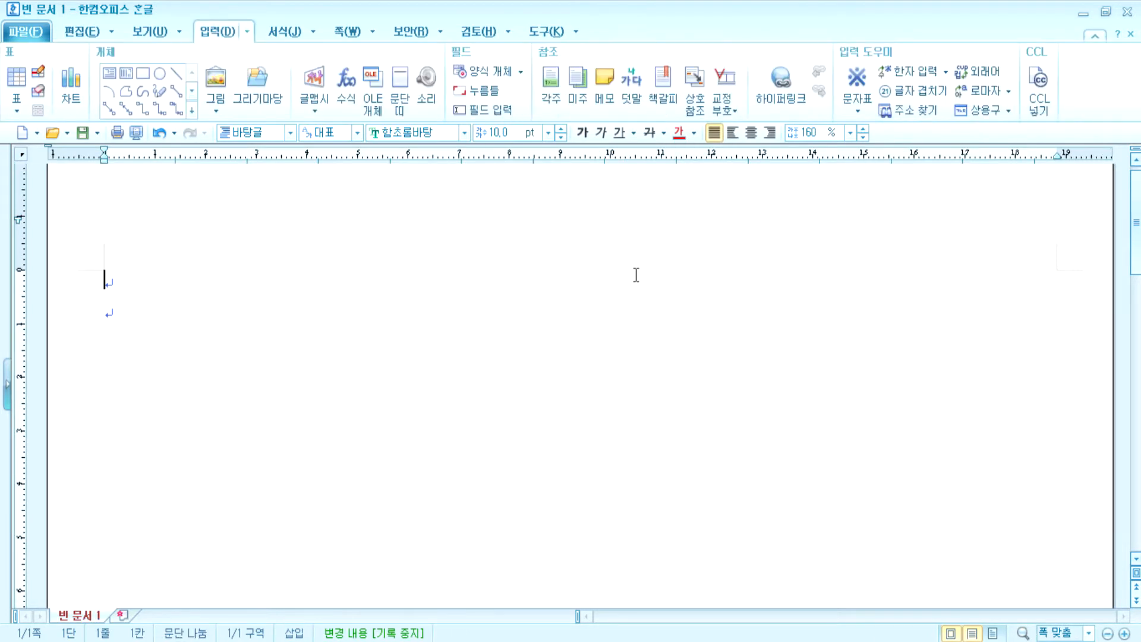
key("Delete")
- Create a new empty 5 by 5 table treated as a character
key("ctrl+n")
key("t")
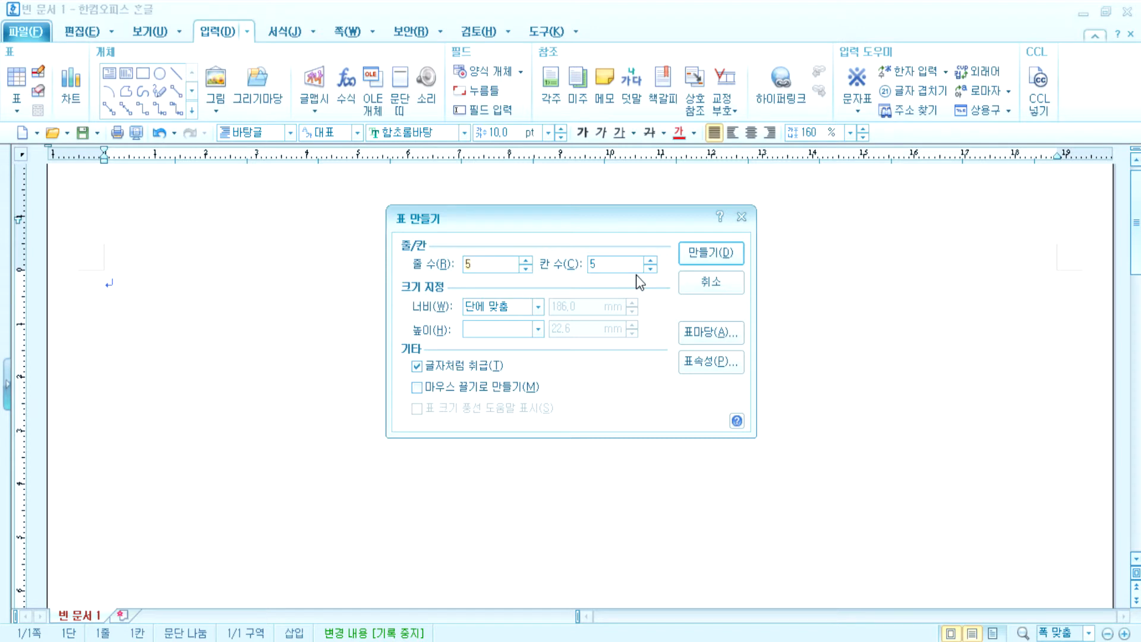
key("Escape")
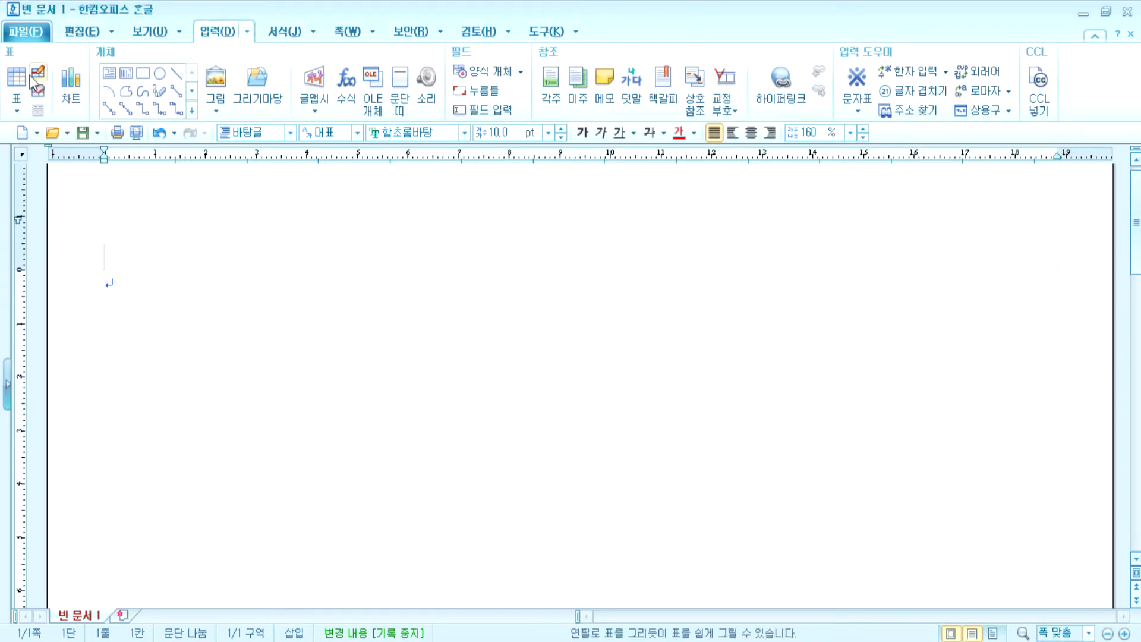
left_click(16, 80)
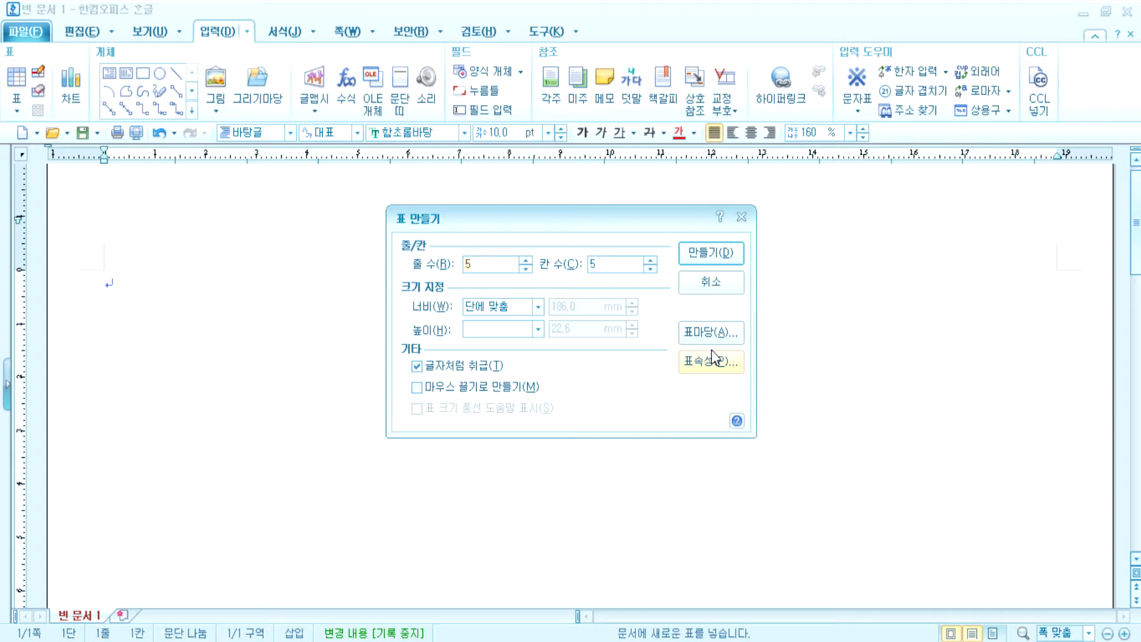
left_click(694, 255)
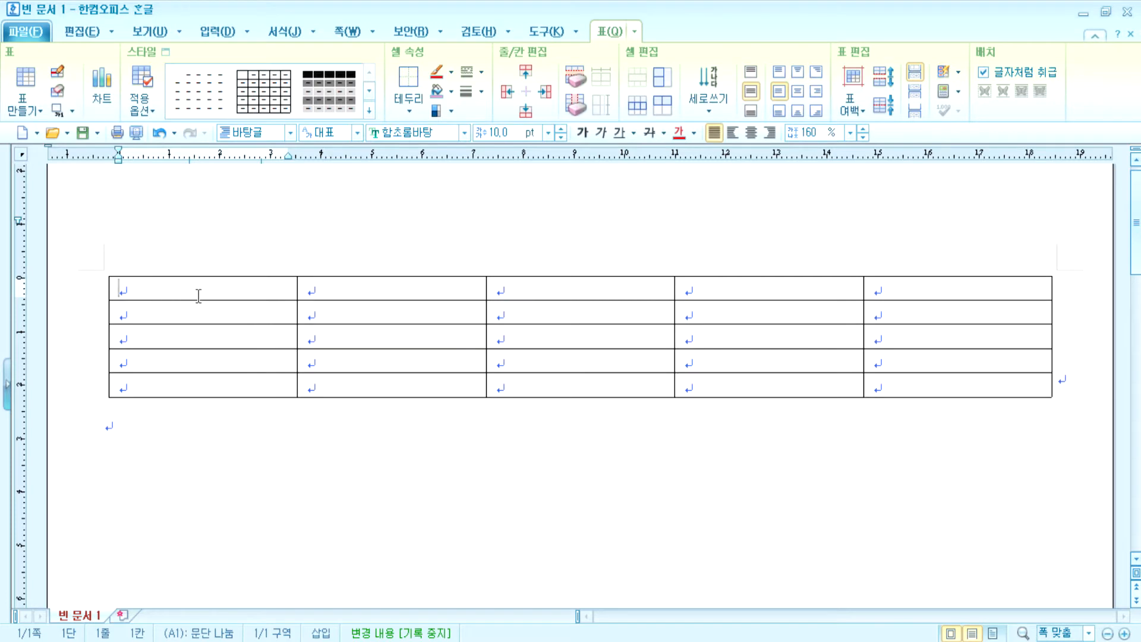
- Enter the headings 학년, 반, 번호, 이름 and 성적 across the first row, correcting typos
type("학ㄴ")
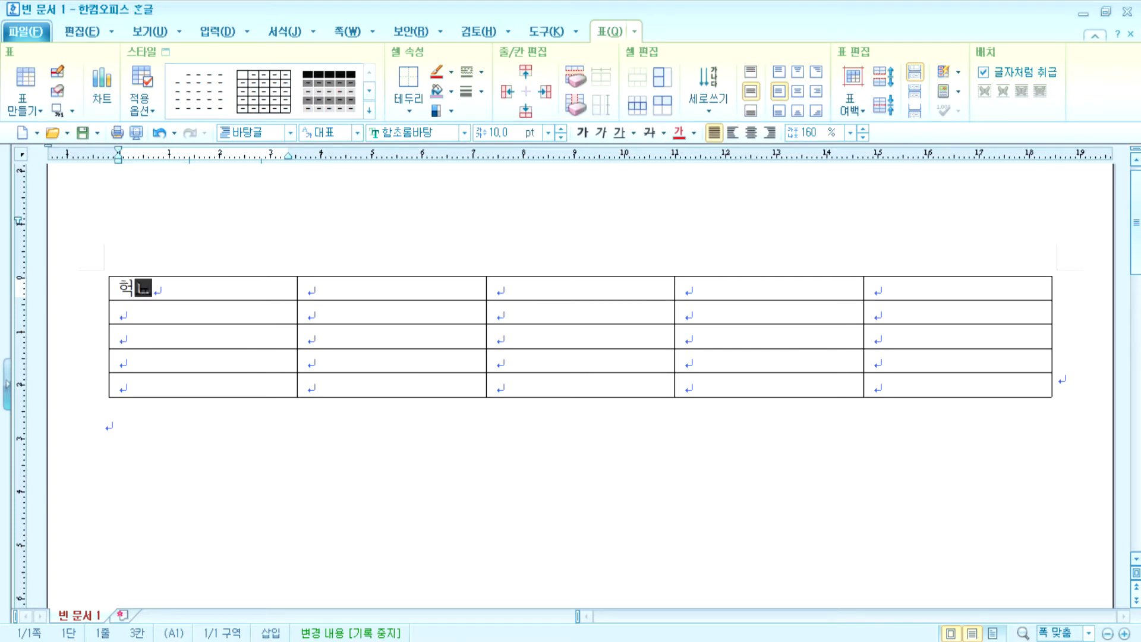
key("BackSpace")
key("BackSpace")
type("ㅎ학년")
key("Tab")
type("바ㄴ")
key("Tab")
type("번호")
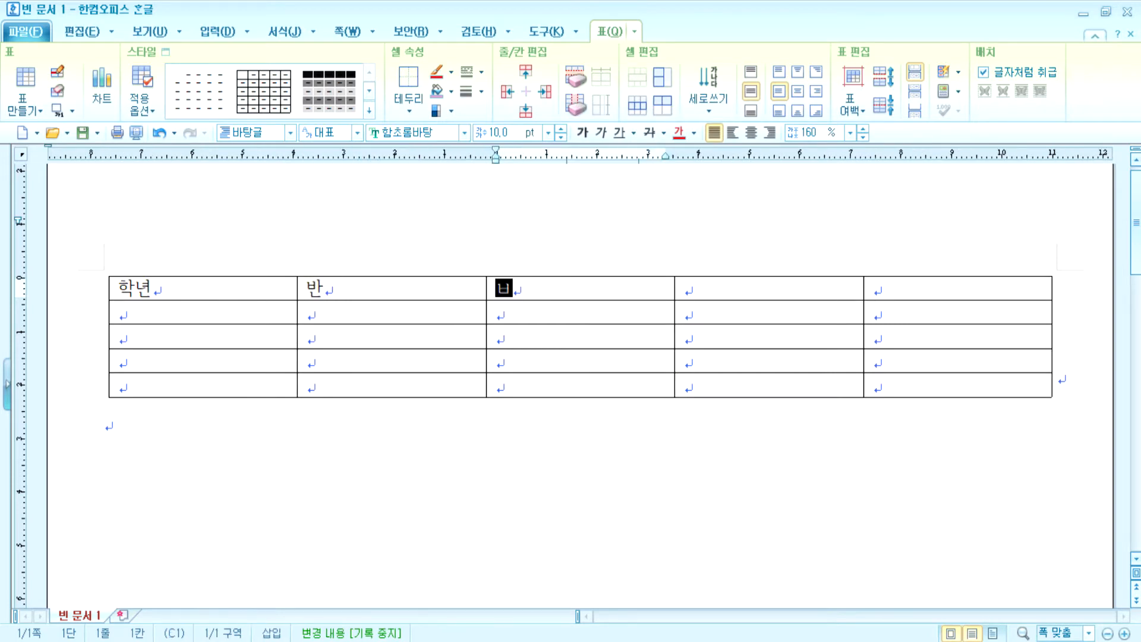
key("Tab")
type("ㅇ이름")
key("Tab")
type("성적")
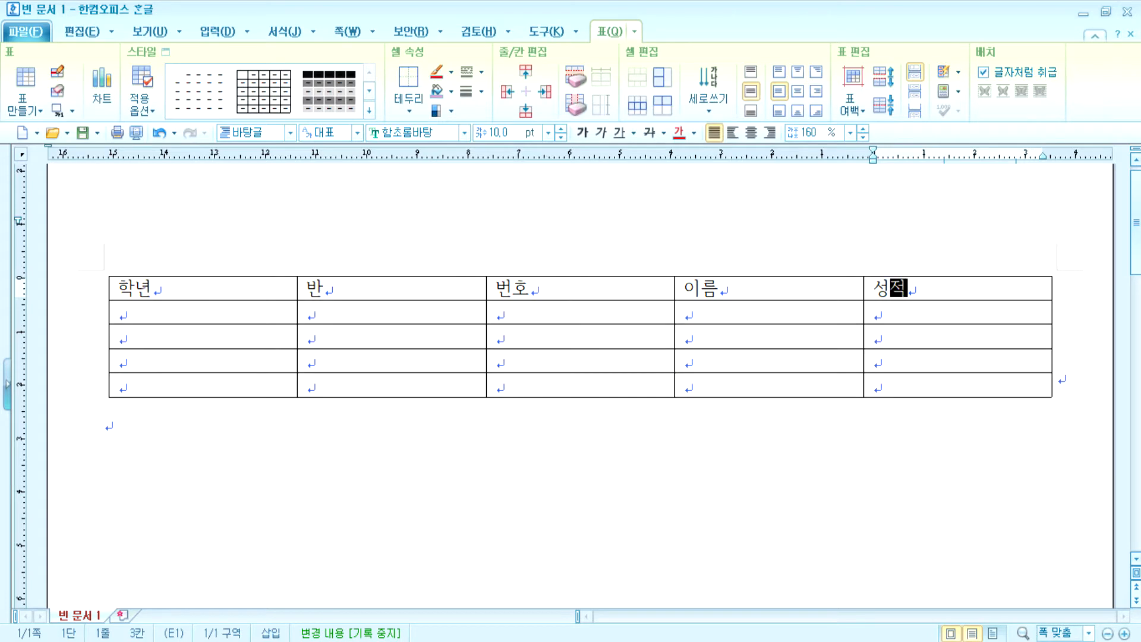
- Move the caret back and forth between the 학년 and 반 heading cells
left_click(157, 287)
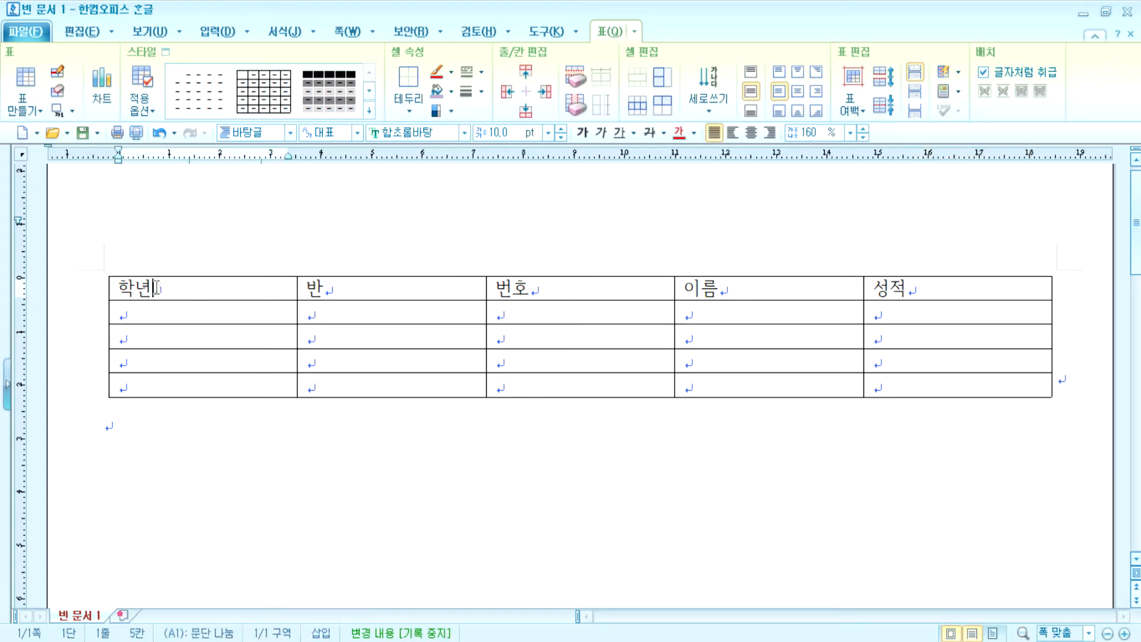
left_click(364, 294)
left_click(219, 283)
left_click(386, 283)
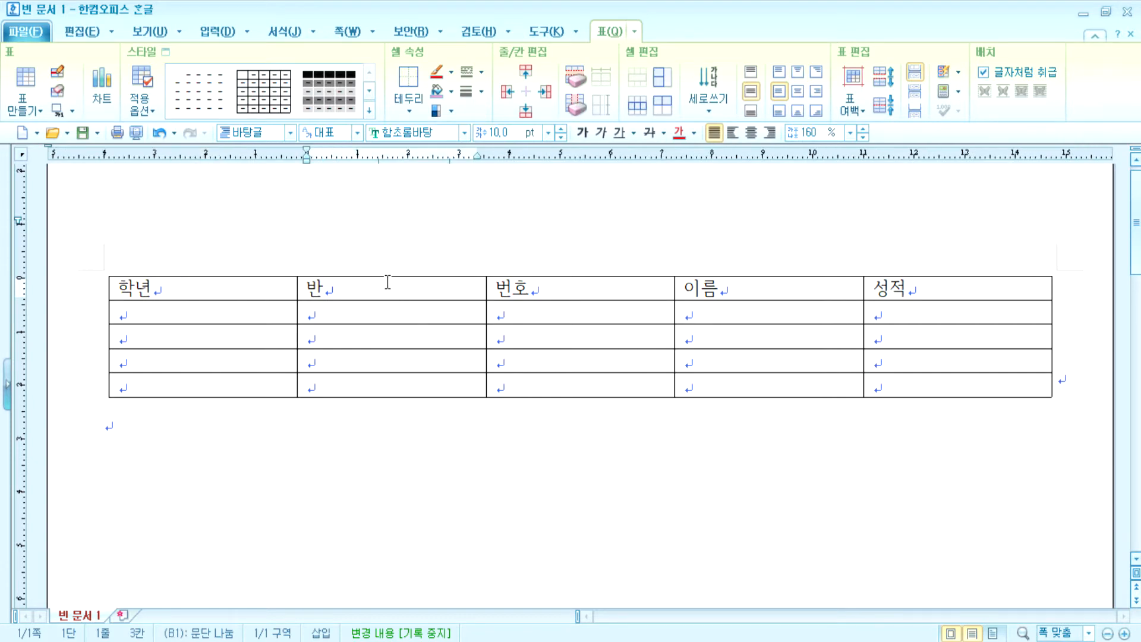
left_click(199, 289)
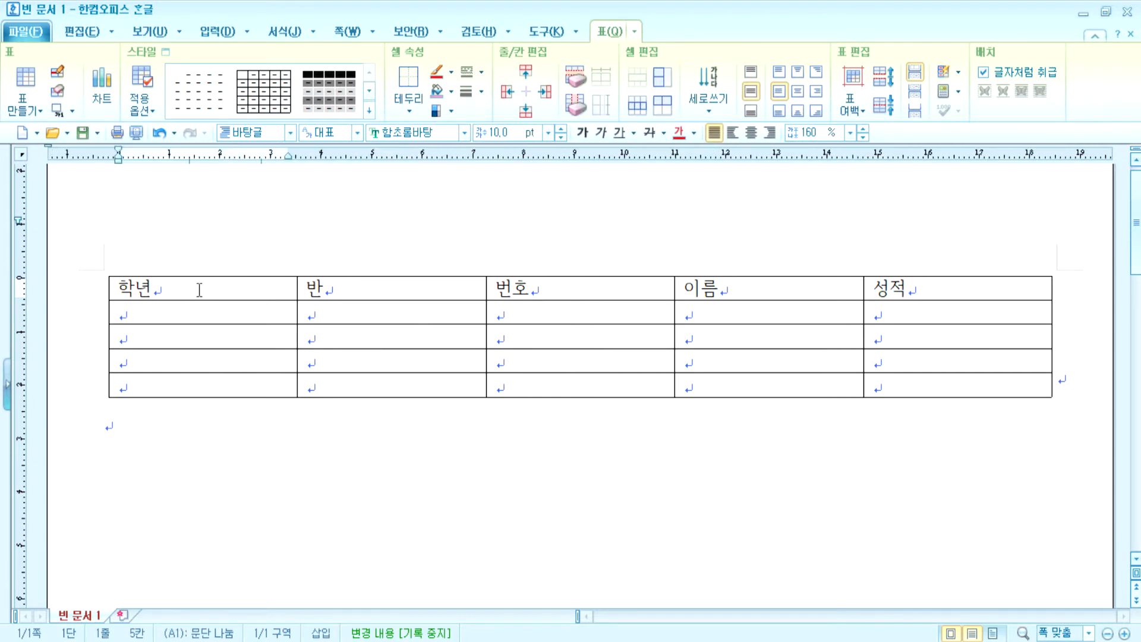
- Step through the cells to the last cell E5 and append a new row 6
key("Tab")
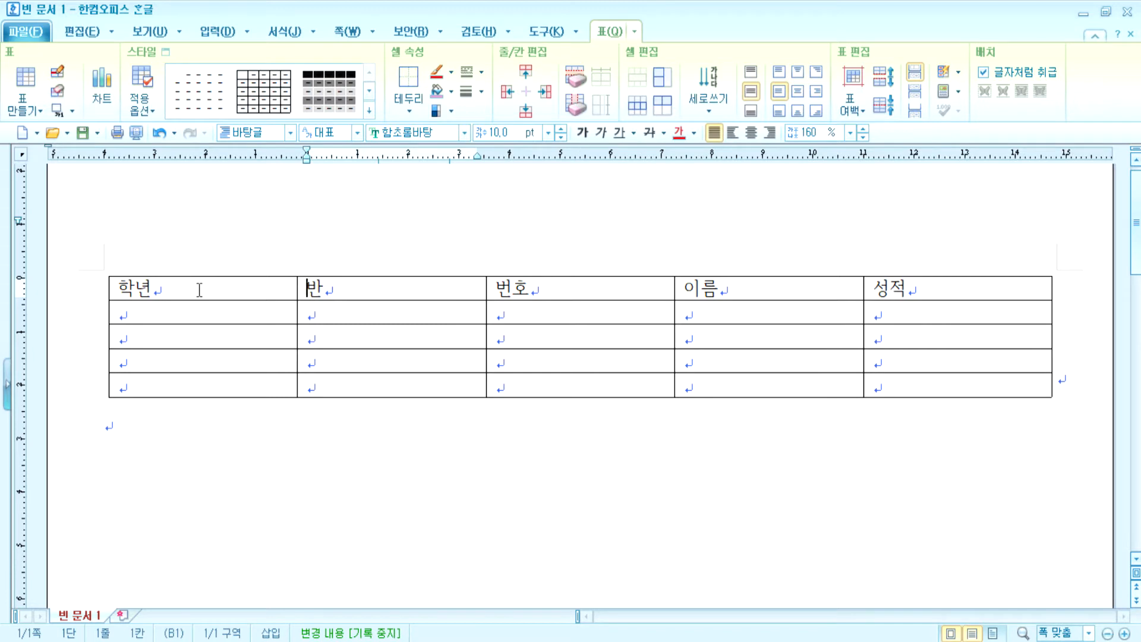
key("Tab")
key("Tab")
key("Tab")
key("Tab")
key("Tab")
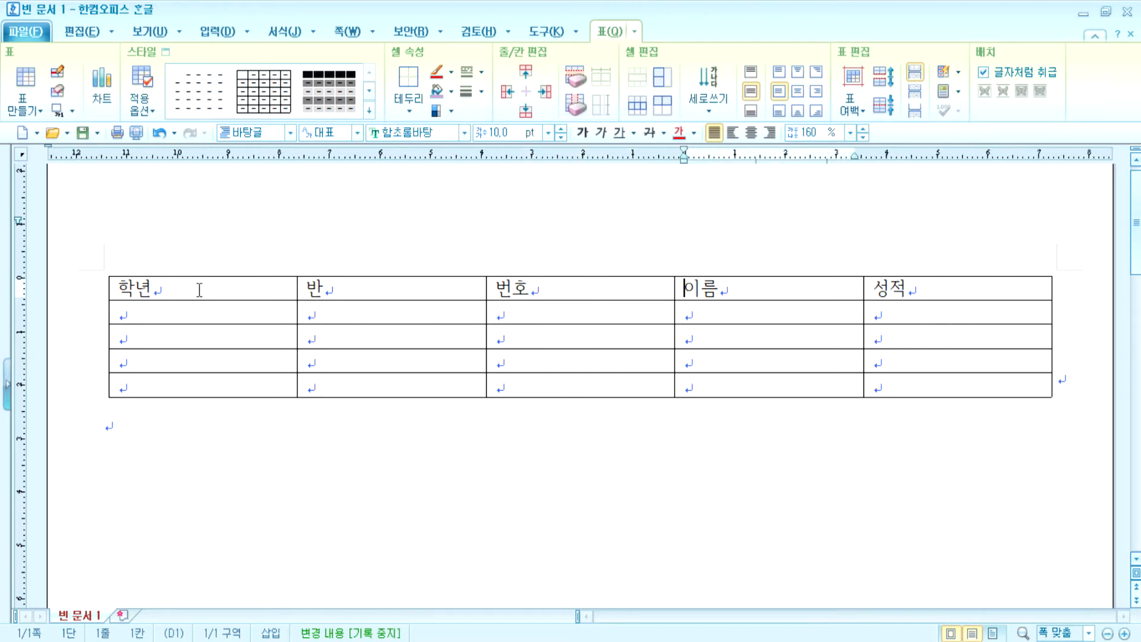
key("Right")
key("Right")
key("Down")
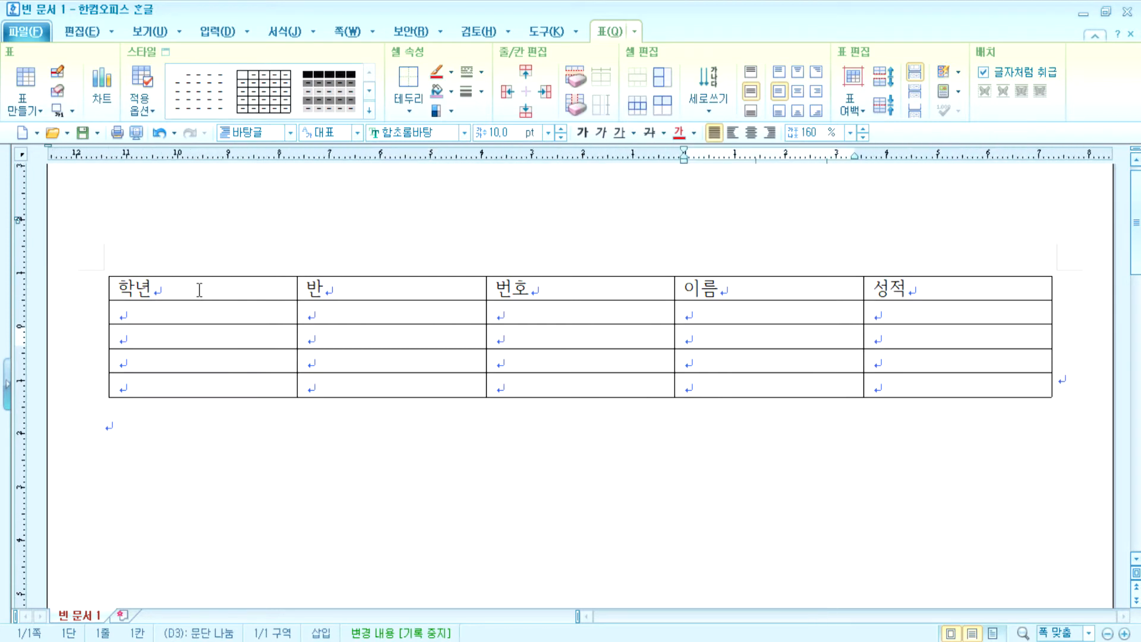
key("Tab")
key("Tab")
key("Tab")
key("Tab")
key("Tab")
key("Tab")
key("Tab")
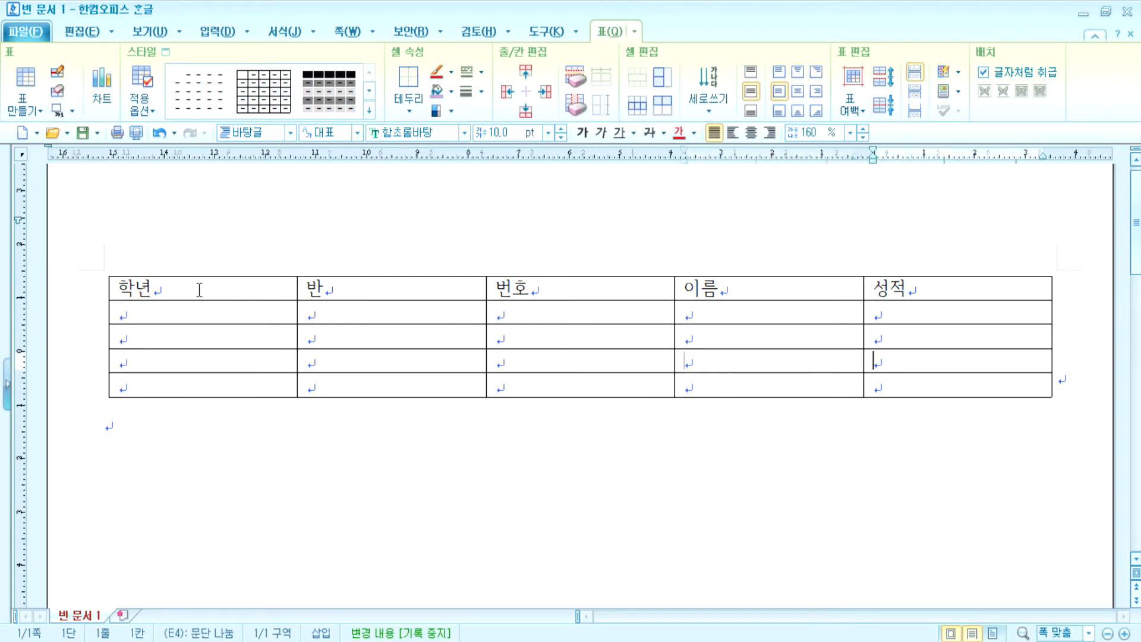
key("Tab")
key("Tab")
key("Tab")
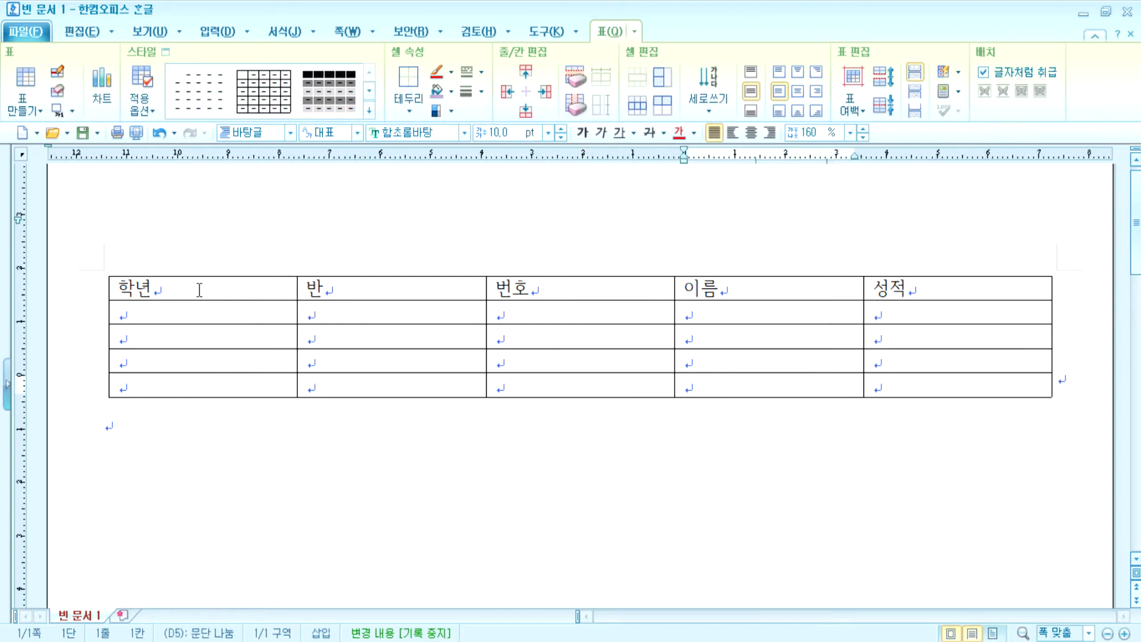
key("Tab")
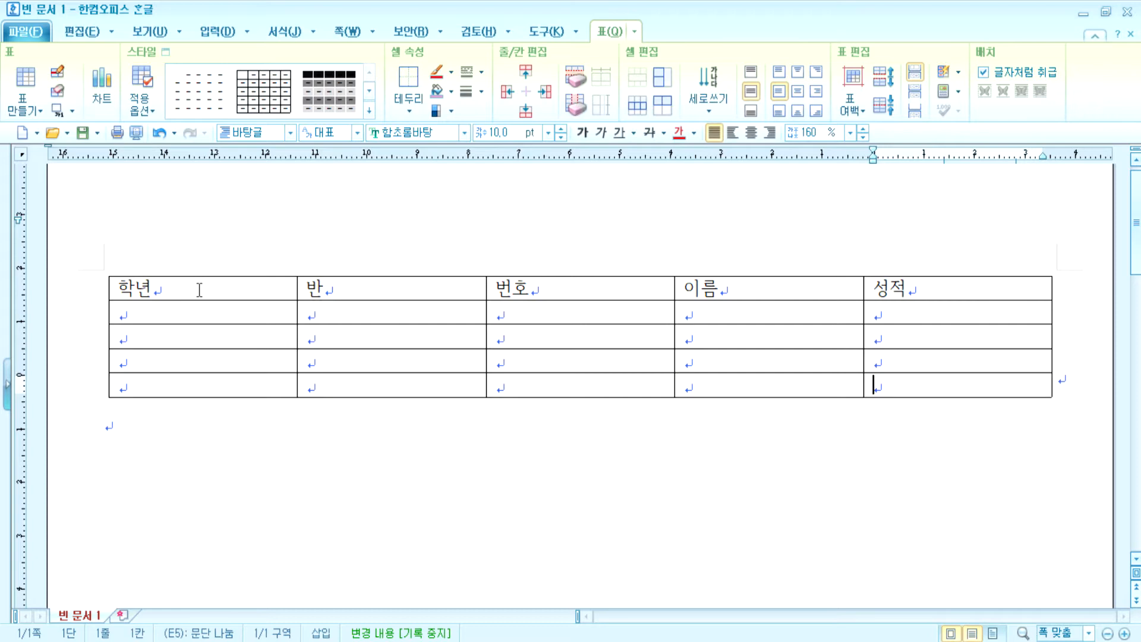
key("Tab")
key("Tab")
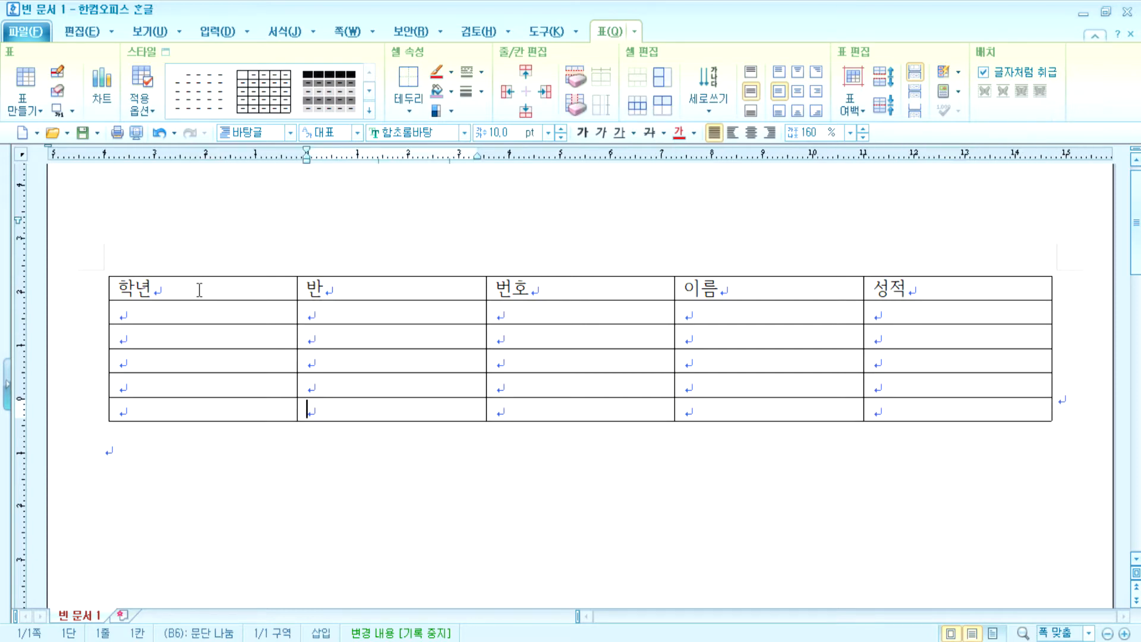
key("Tab")
key("Tab")
key("Tab")
key("Tab")
key("Tab")
key("Tab")
key("Tab")
key("Tab")
key("Tab")
key("Tab")
key("Tab")
key("Tab")
key("Tab")
key("Tab")
key("Tab")
key("Tab")
key("Tab")
key("Tab")
key("Tab")
key("Tab")
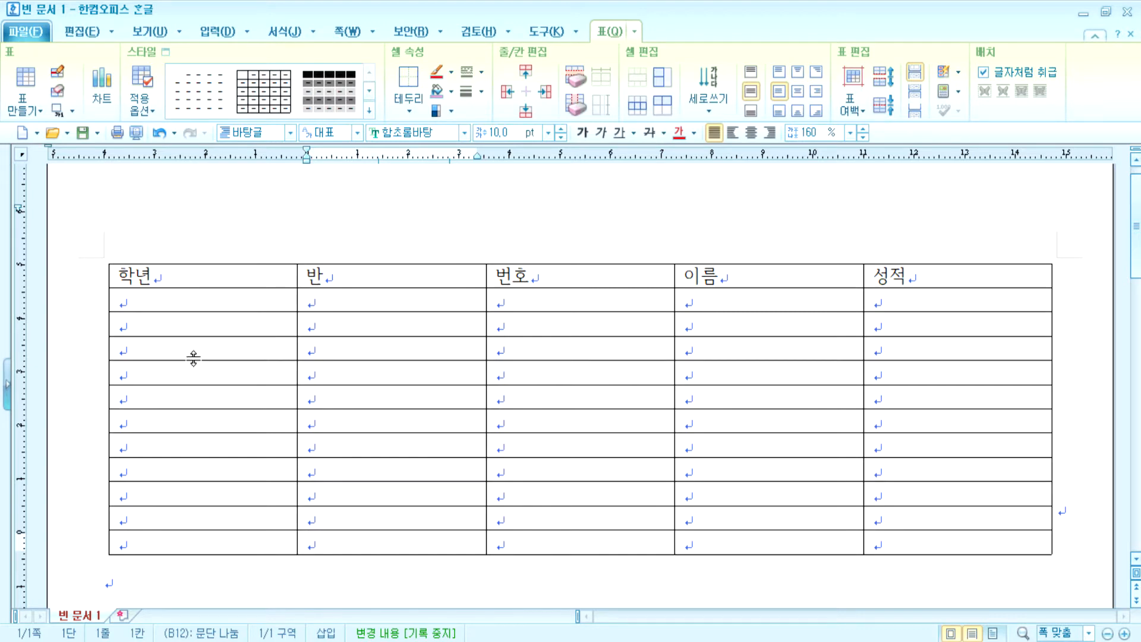
- From the table's last cell, append more rows until the table reaches 14 rows
left_click(766, 300)
key("Tab")
key("Tab")
key("Tab")
key("Tab")
key("Tab")
key("Tab")
key("Tab")
key("Tab")
key("Tab")
key("Tab")
key("Tab")
key("Tab")
key("Tab")
key("Tab")
key("Tab")
key("Tab")
key("Tab")
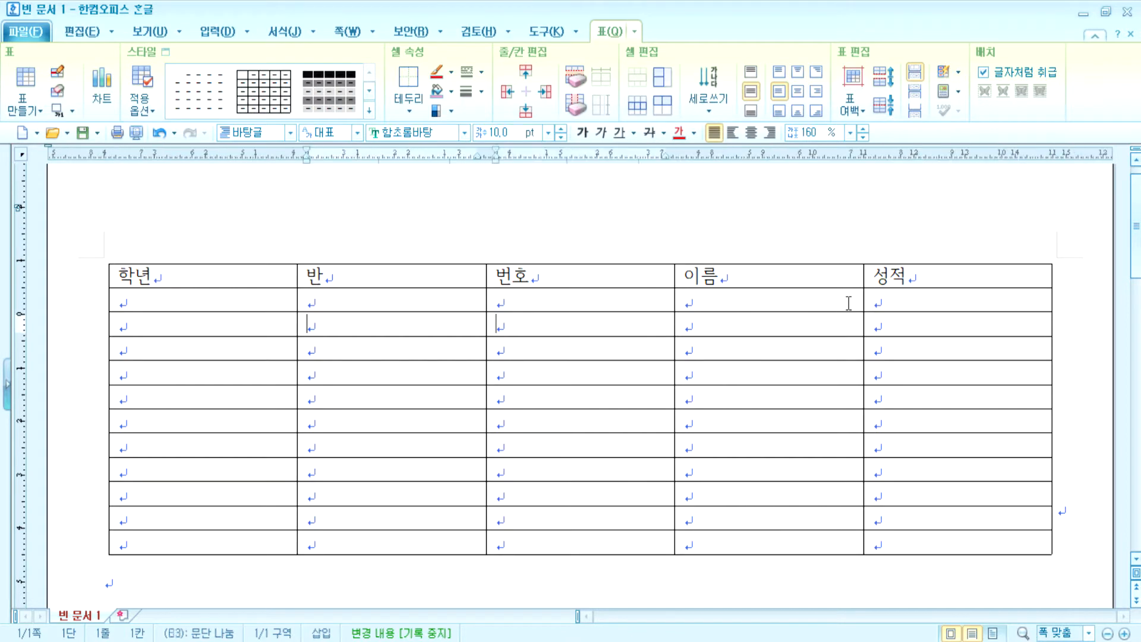
key("Tab")
key("Tab")
key("Tab")
key("Tab")
key("Tab")
key("Tab")
key("Tab")
key("Tab")
key("Tab")
key("Tab")
key("Tab")
key("Tab")
key("Tab")
key("Tab")
key("Tab")
key("Tab")
key("Tab")
key("Tab")
key("Tab")
key("Tab")
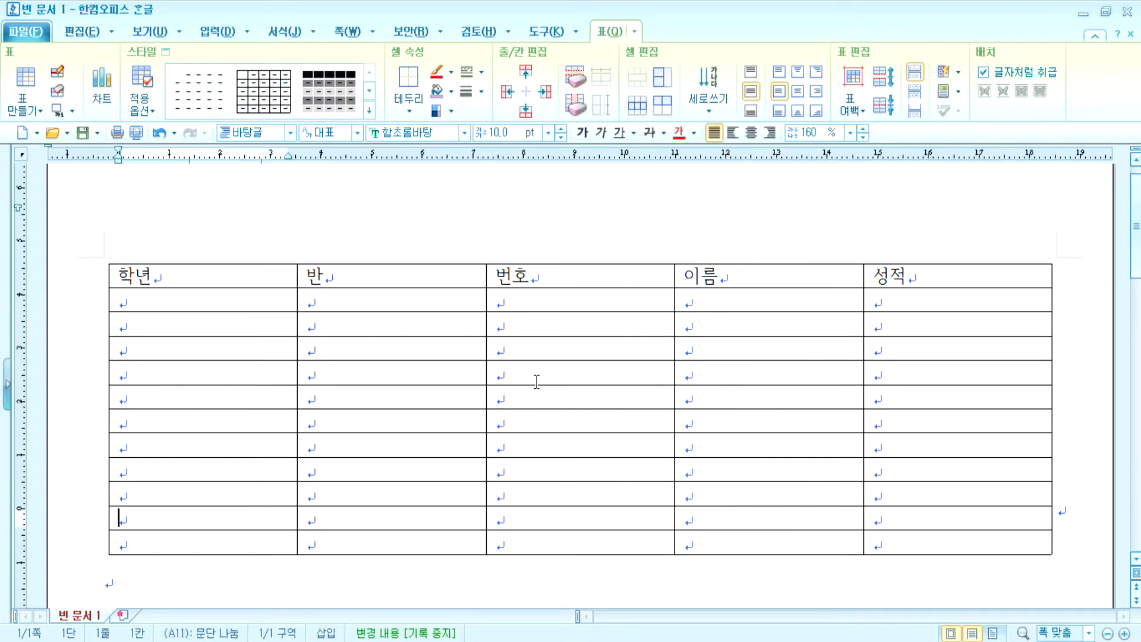
scroll(677, 451, "down", 4)
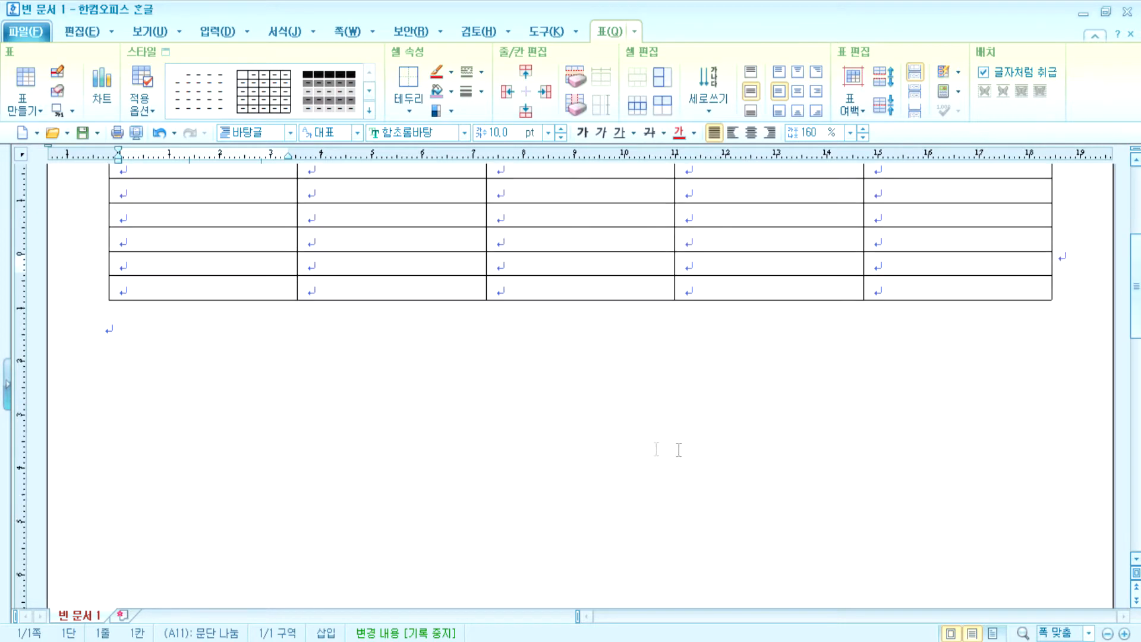
left_click(888, 290)
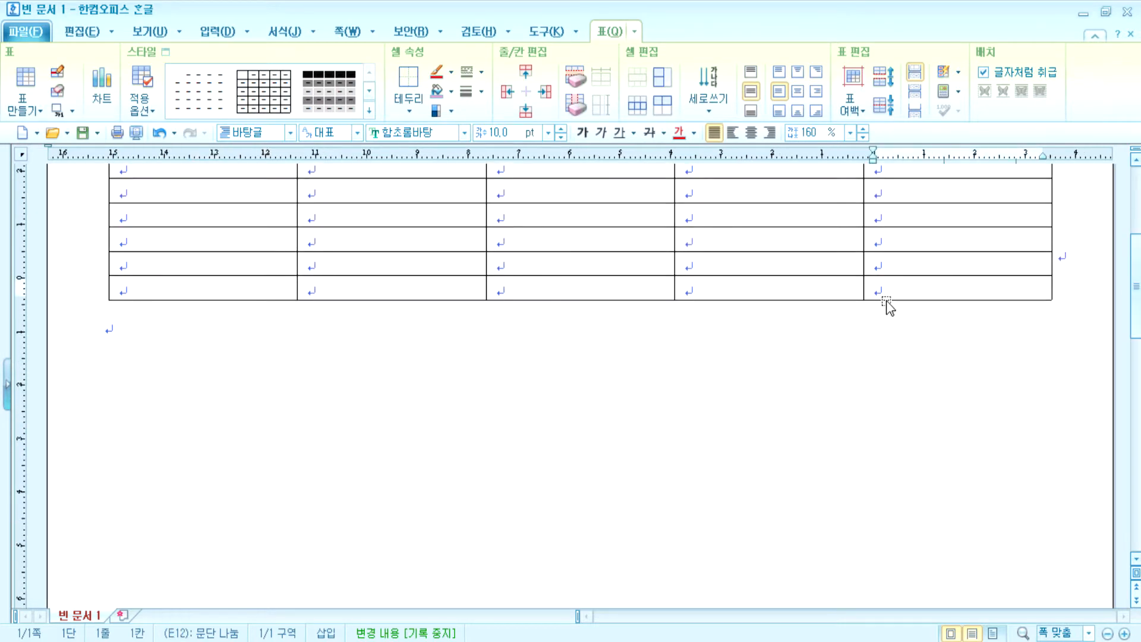
key("Tab")
key("Tab")
key("Tab")
key("Tab")
key("Tab")
key("Tab")
key("Tab")
key("Tab")
key("Tab")
key("Tab")
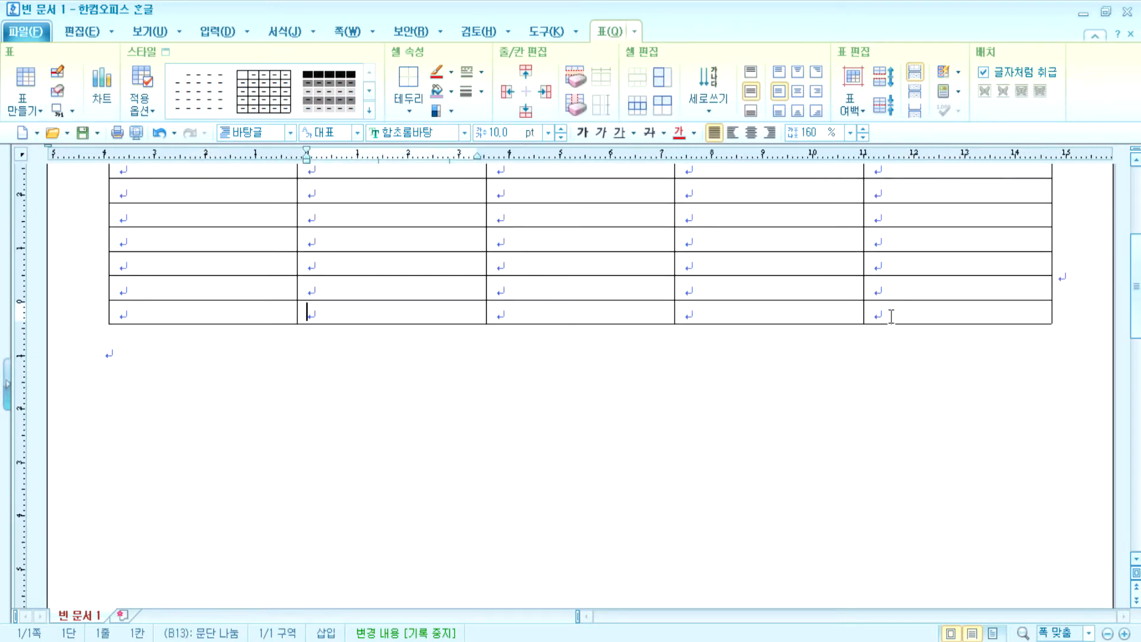
scroll(785, 387, "up", 4)
scroll(785, 386, "down", 4)
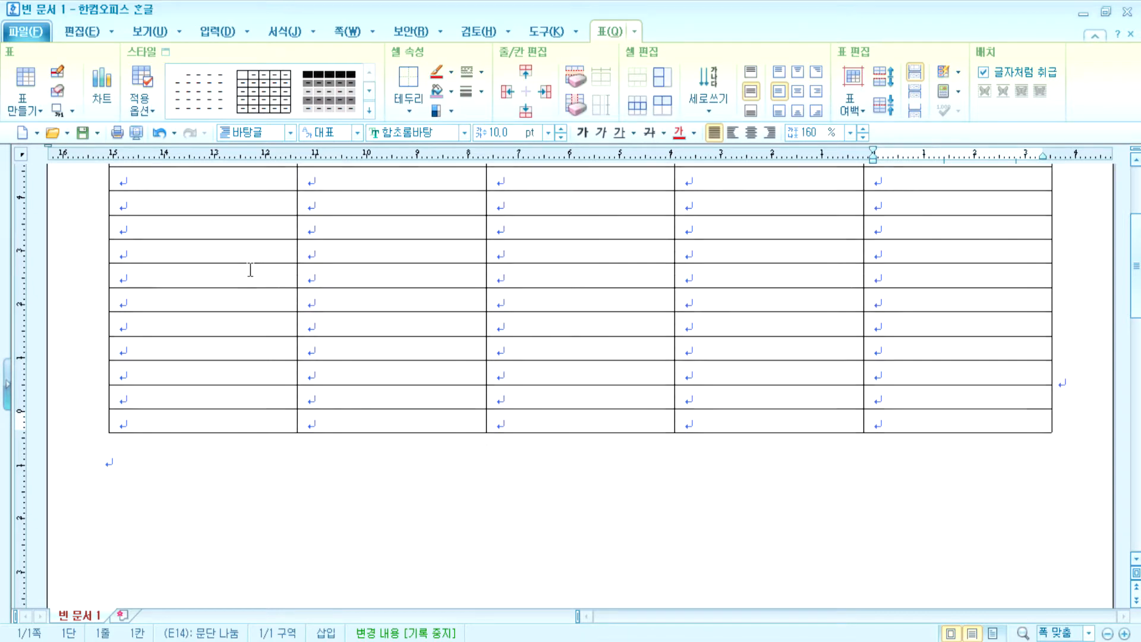
scroll(247, 268, "up", 3)
- Select cells A6:E14 and delete those rows entirely with 지우기, leaving five rows
left_click_drag(190, 315, 969, 502)
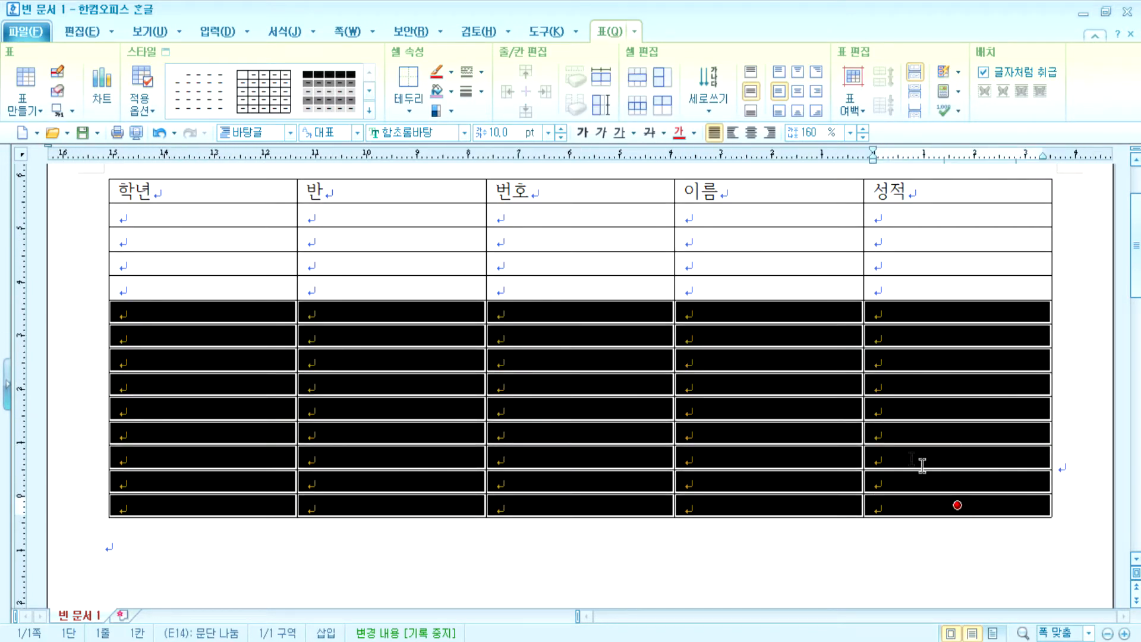
key("Escape")
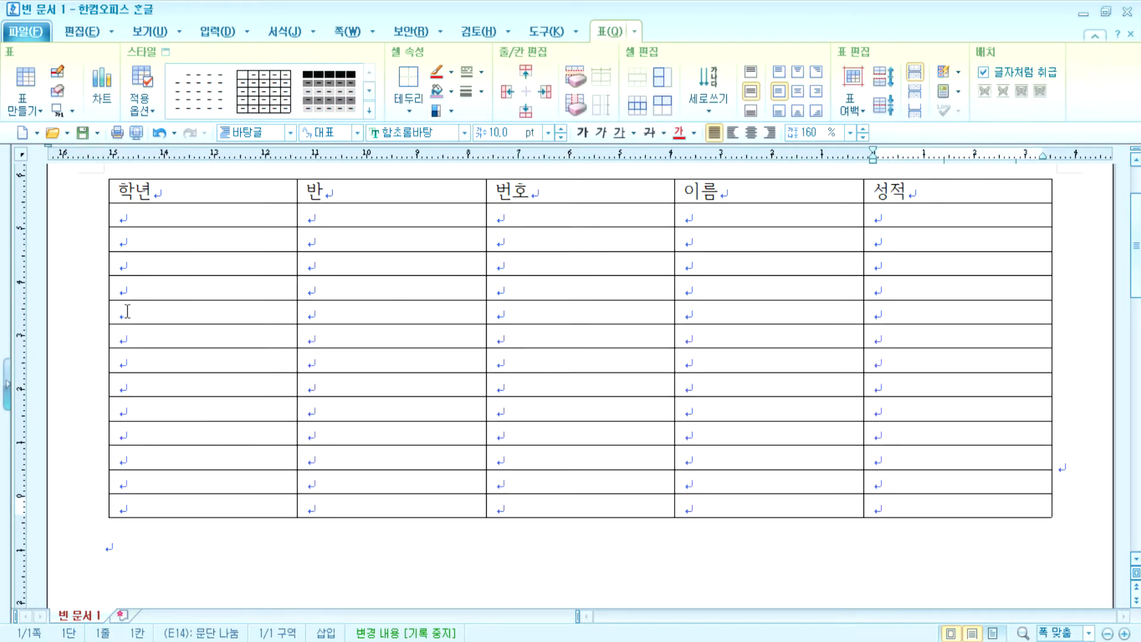
left_click(119, 313)
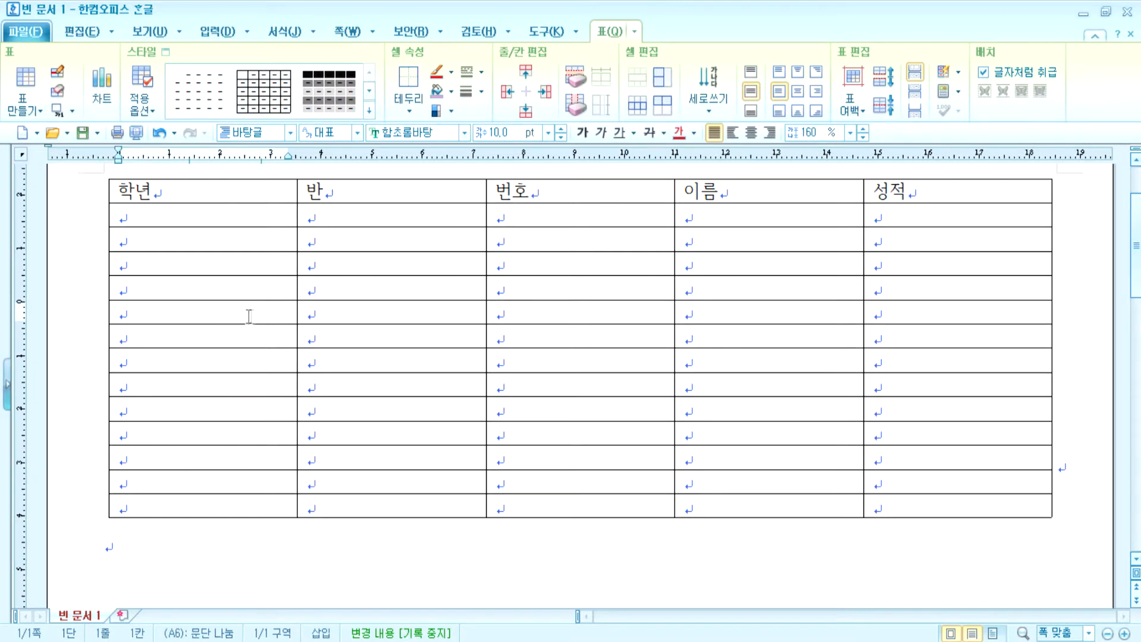
left_click_drag(284, 313, 387, 334)
key("Escape")
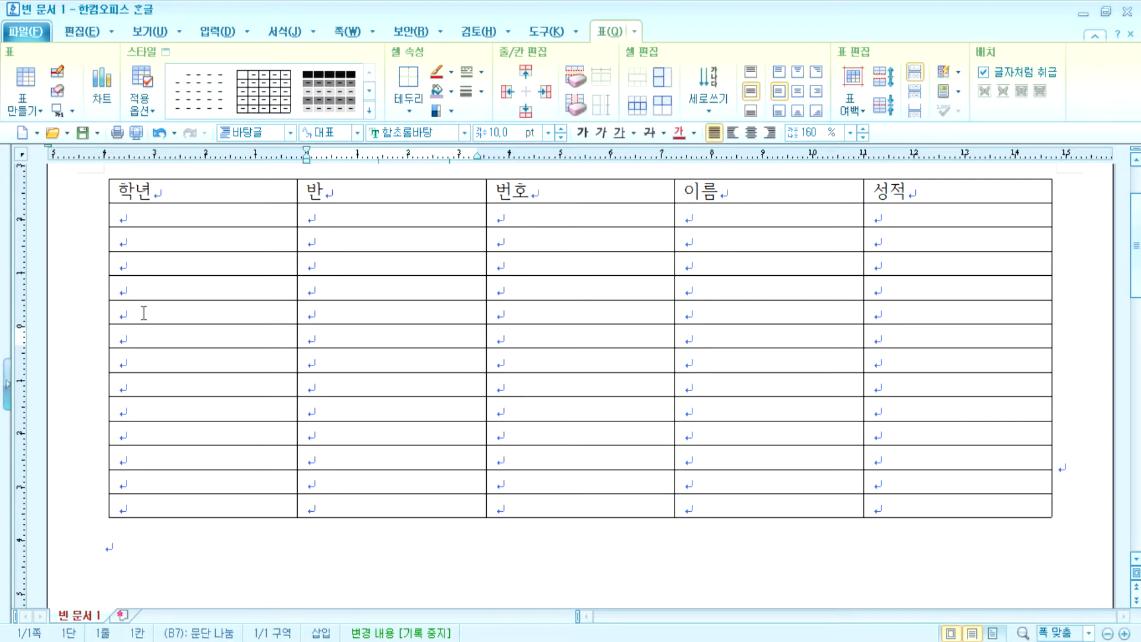
left_click(117, 310)
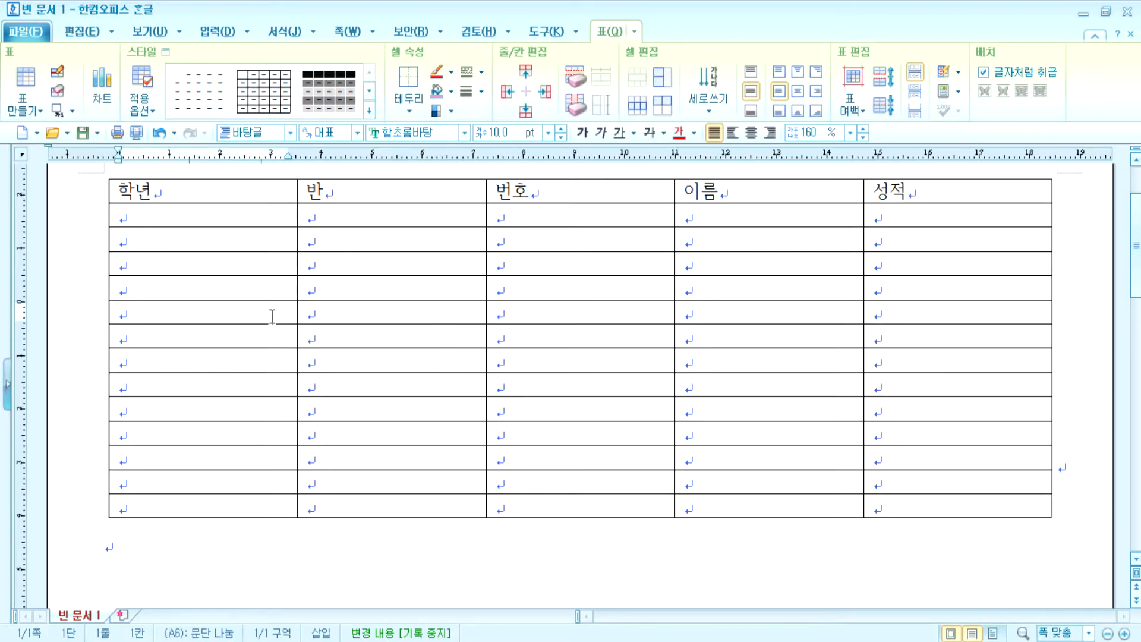
left_click_drag(122, 190, 172, 190)
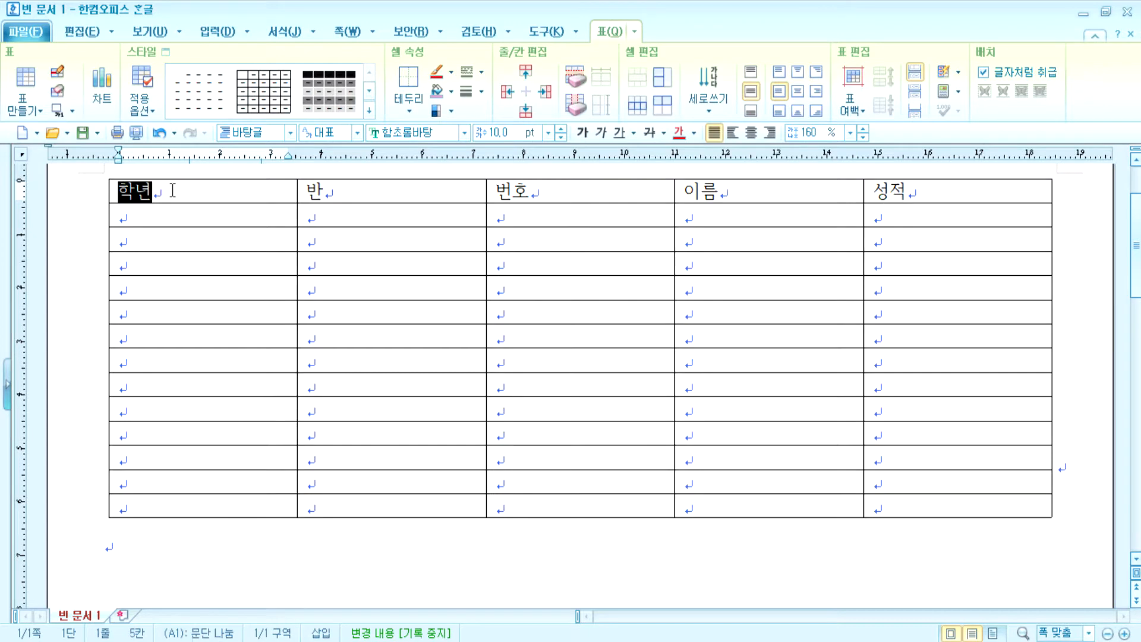
left_click(172, 190)
left_click(288, 354)
left_click_drag(288, 354, 957, 544)
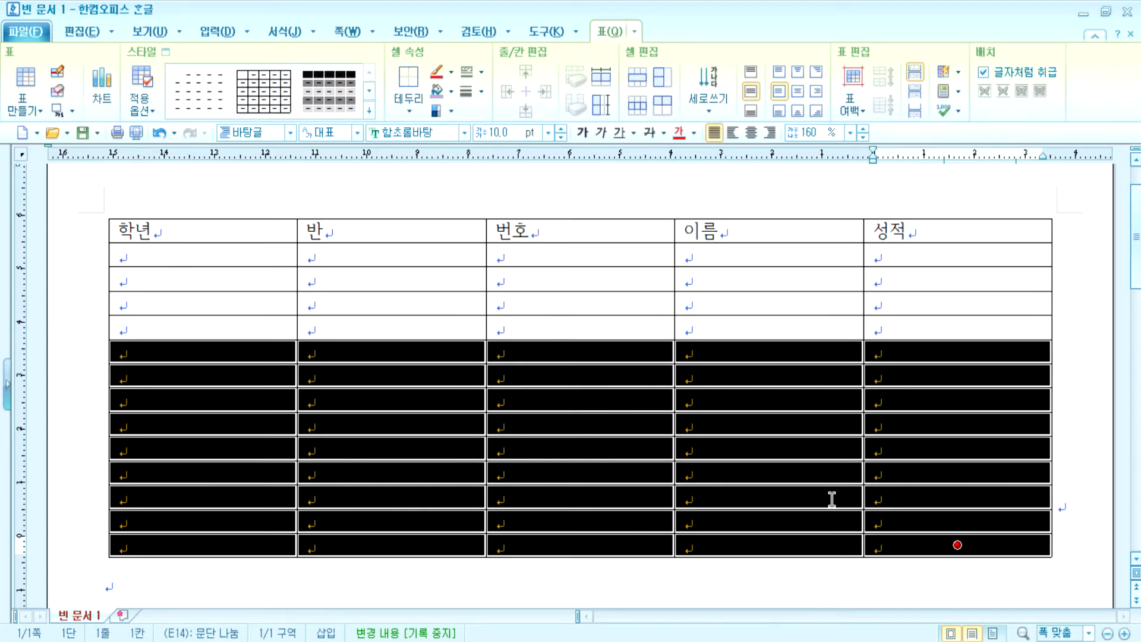
key("Delete")
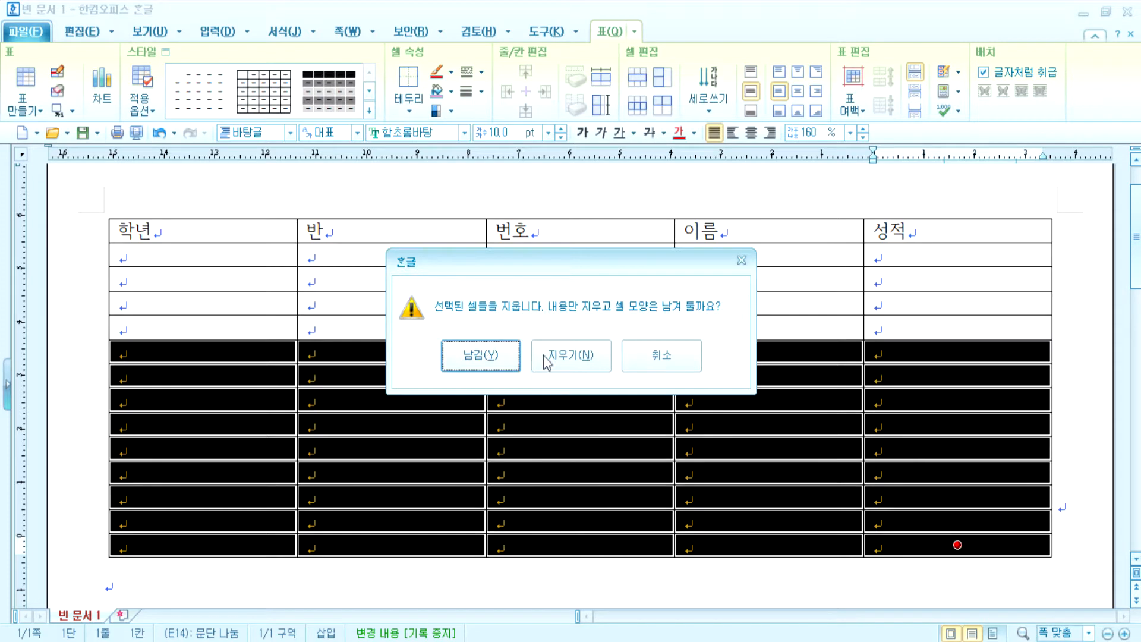
left_click(572, 356)
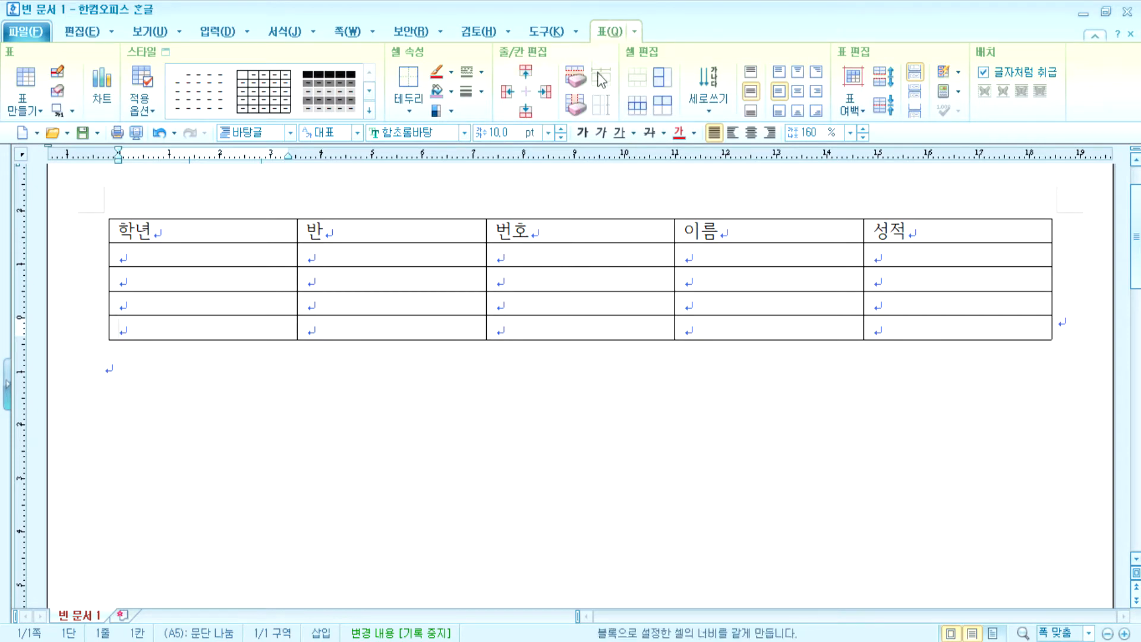
- Add an empty row below, then insert and remove a blank row above the header, giving 6 rows
left_click(526, 113)
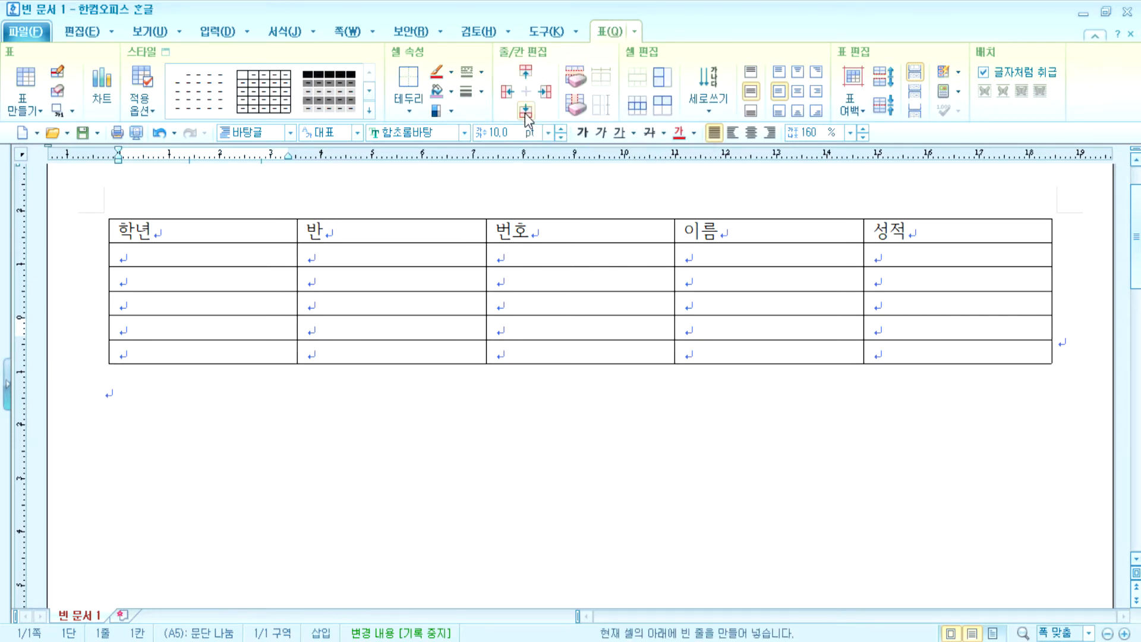
left_click(453, 230)
left_click(525, 72)
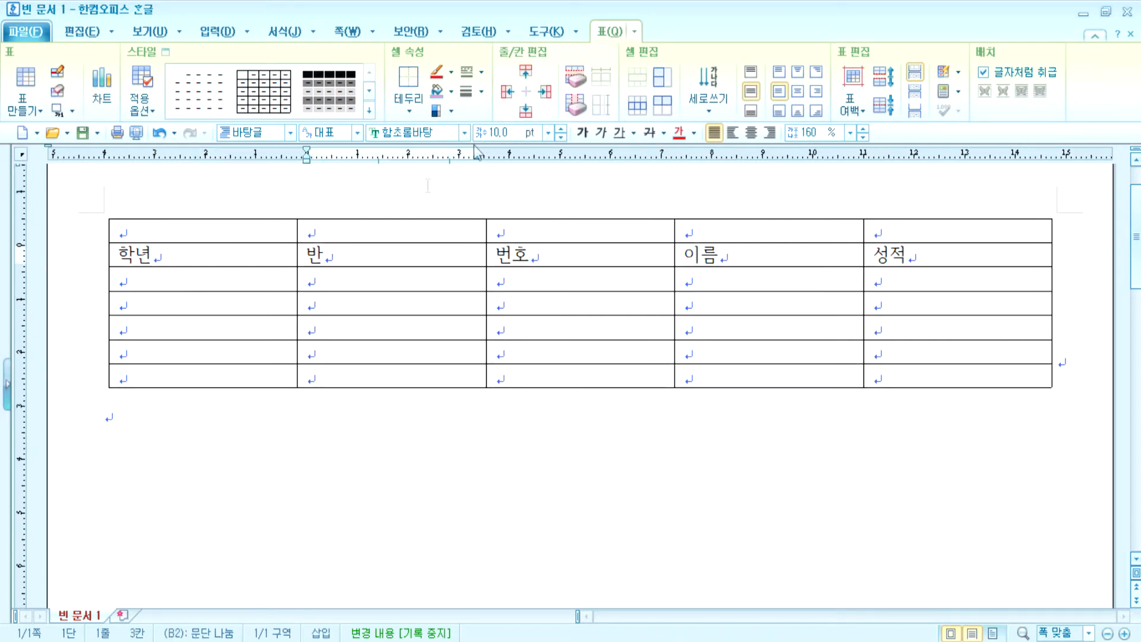
left_click(394, 230)
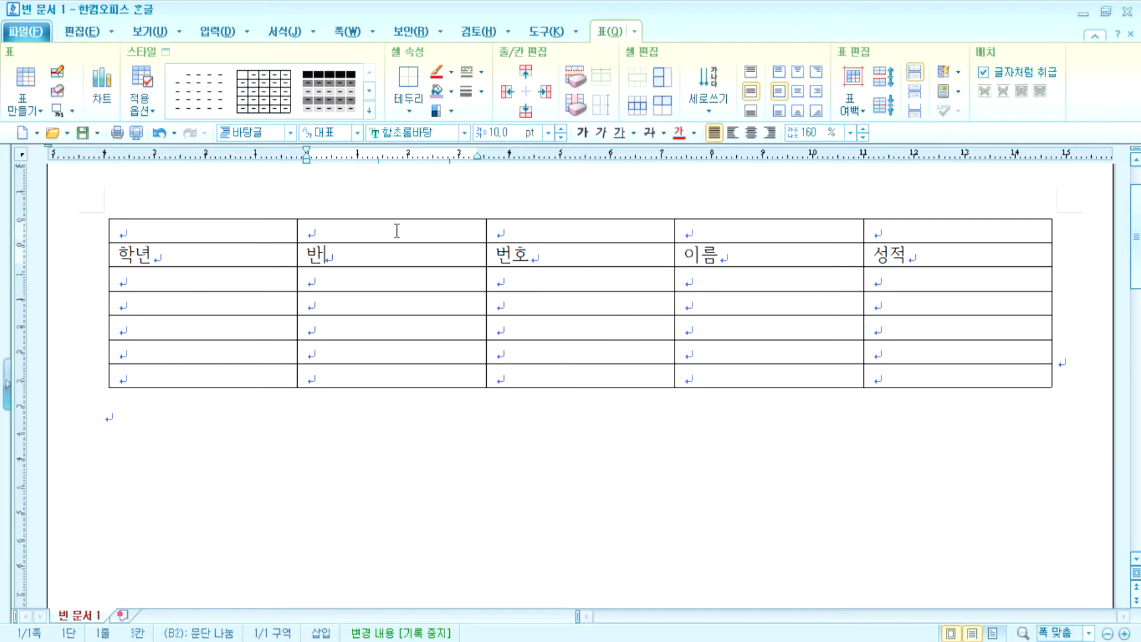
left_click(577, 80)
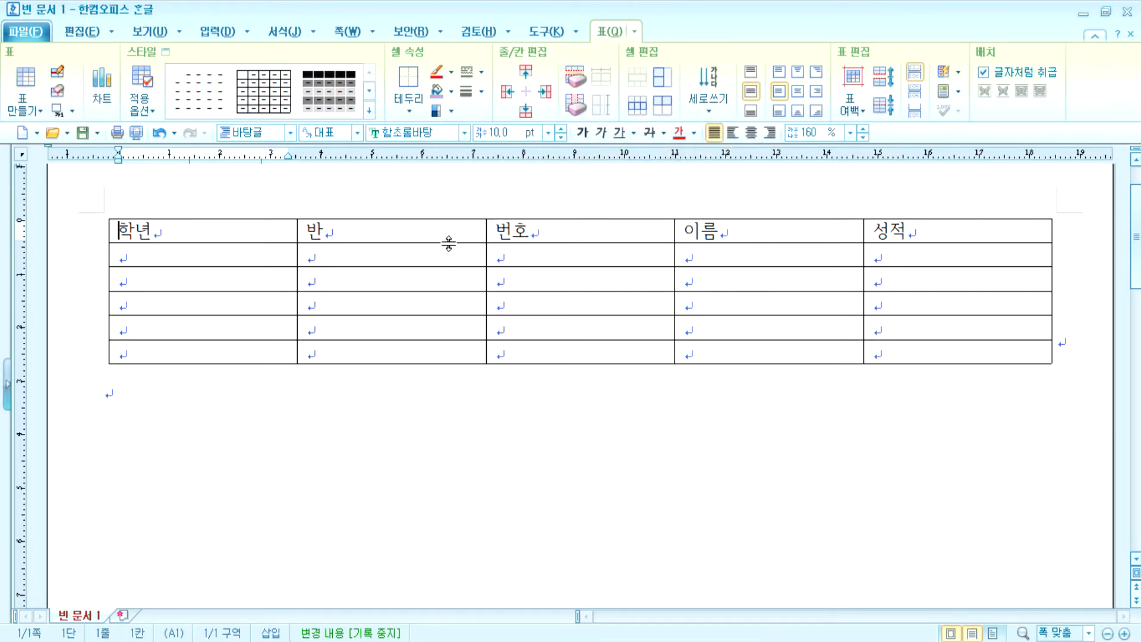
- Try whole-table and header-cell selections around 학년 and 반, clearing each one
left_click(240, 232)
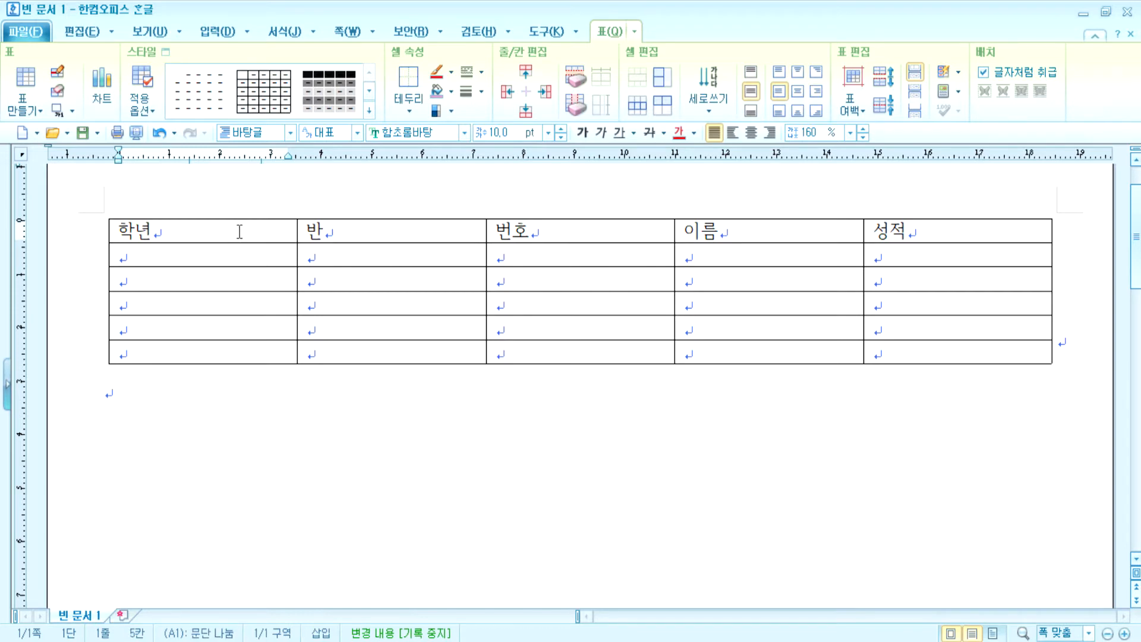
left_click_drag(269, 231, 906, 375)
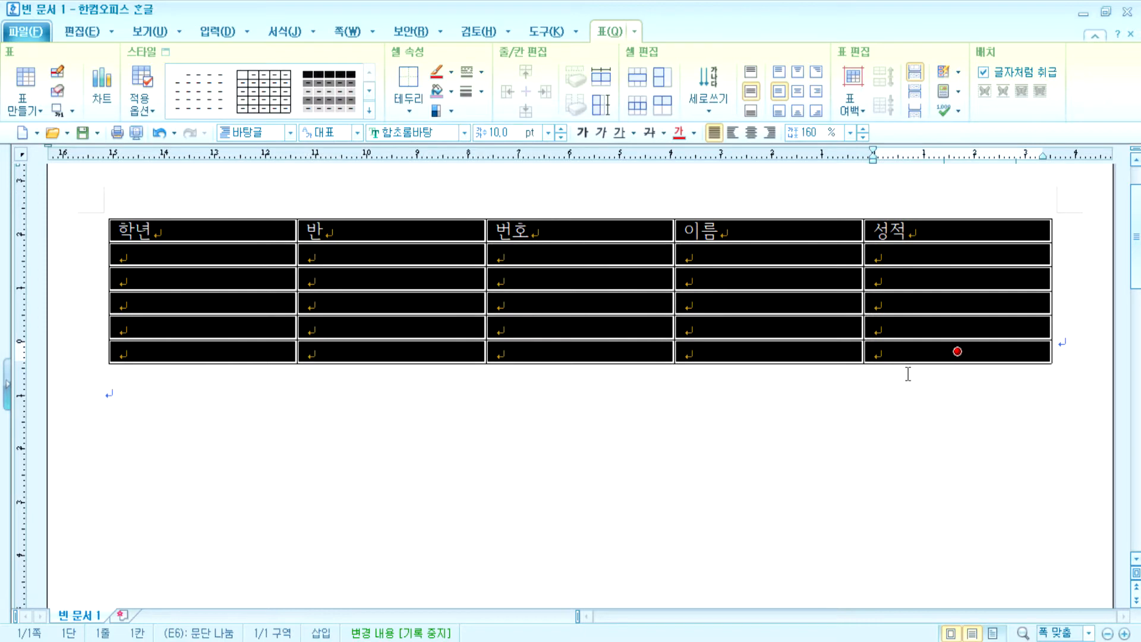
left_click(676, 425)
left_click_drag(259, 232, 213, 224)
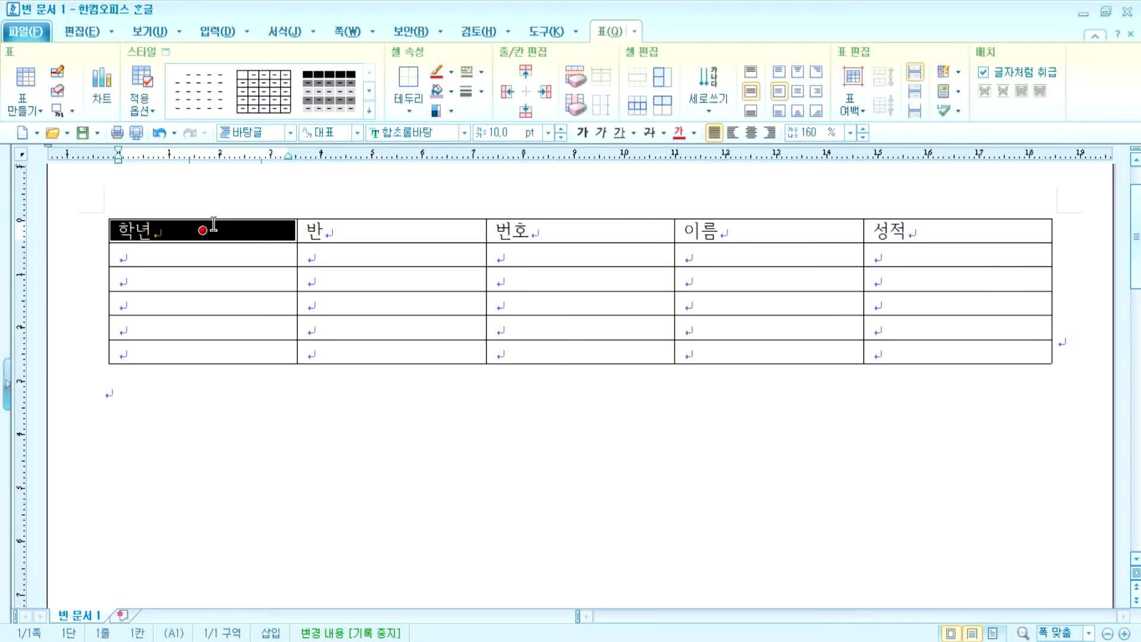
left_click(238, 199)
left_click(251, 240)
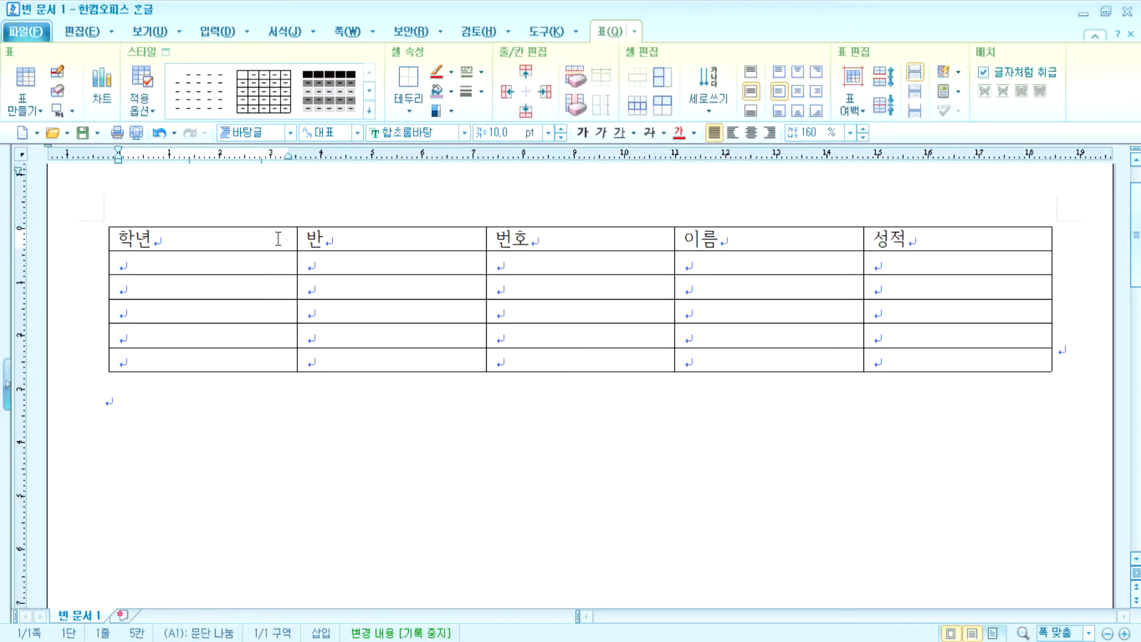
mouse_move(289, 238)
left_mouse_down()
mouse_move(328, 240)
mouse_move(284, 237)
left_mouse_up()
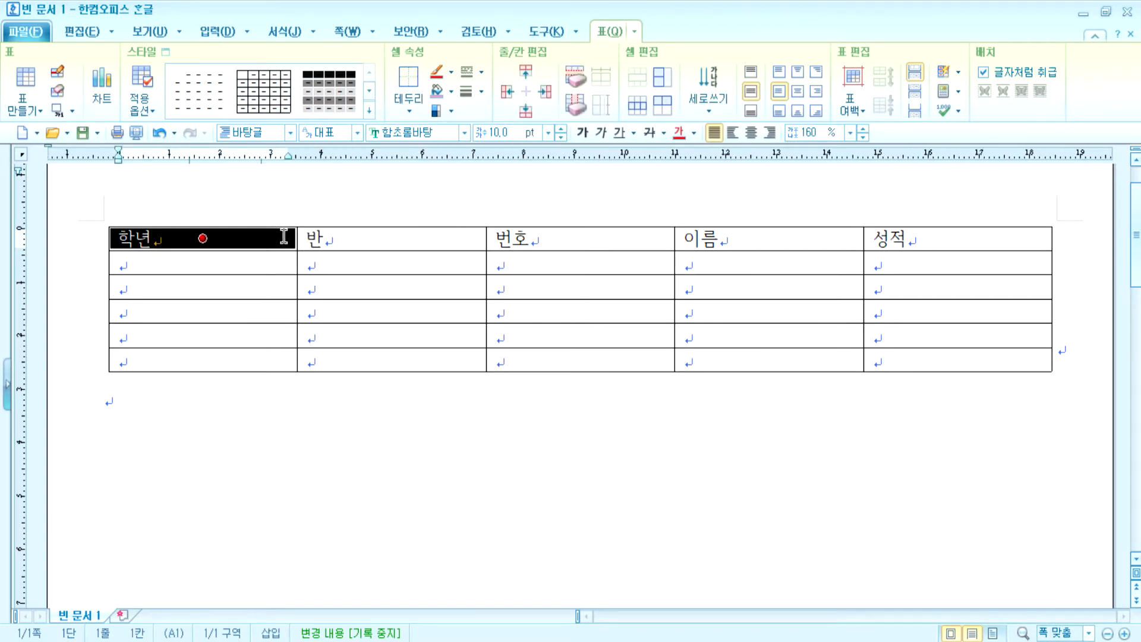
left_click(324, 201)
left_click(279, 247)
key("F5")
key("Escape")
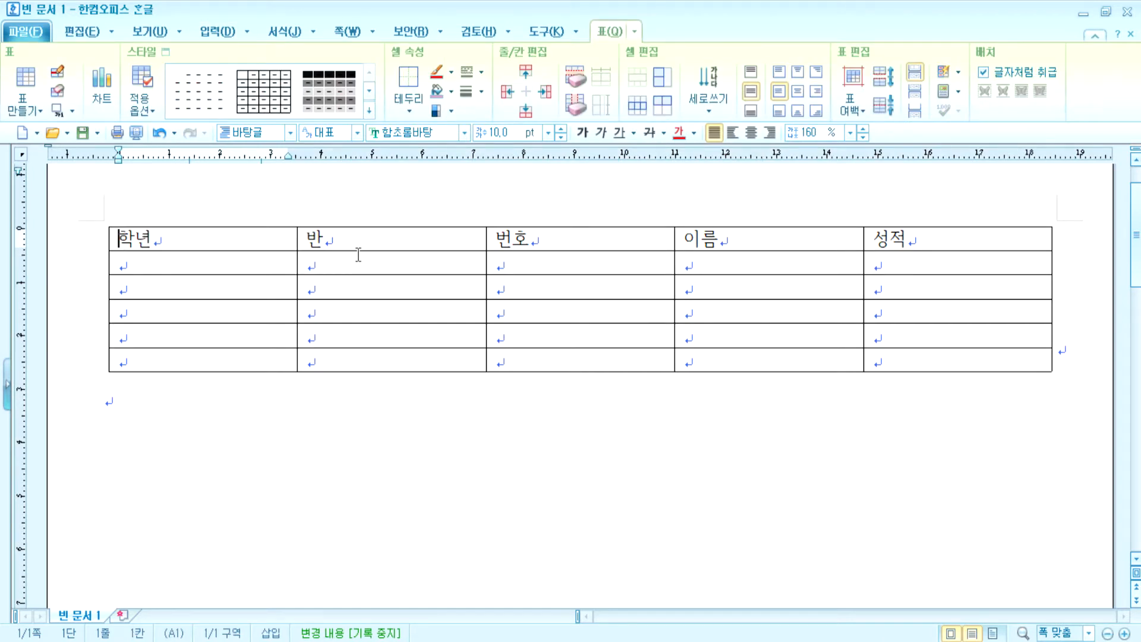
mouse_move(286, 238)
left_mouse_down()
mouse_move(327, 300)
mouse_move(281, 239)
left_mouse_up()
- Block-select cells A1:D2, from the 학년 header to row 2 under 이름
left_click(395, 262)
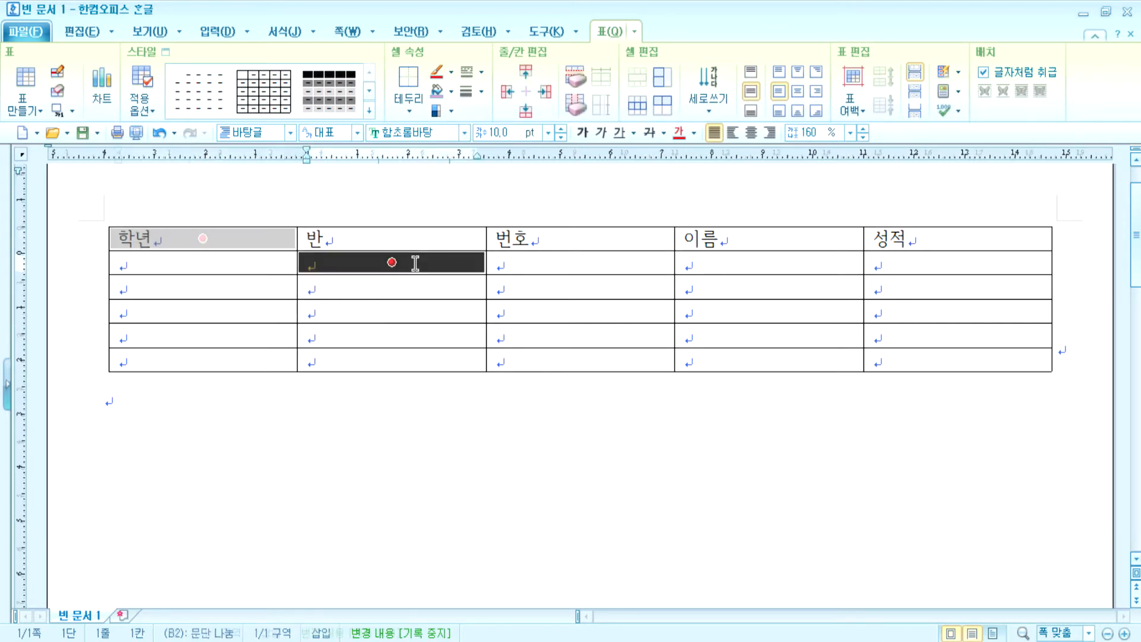
left_click(568, 284)
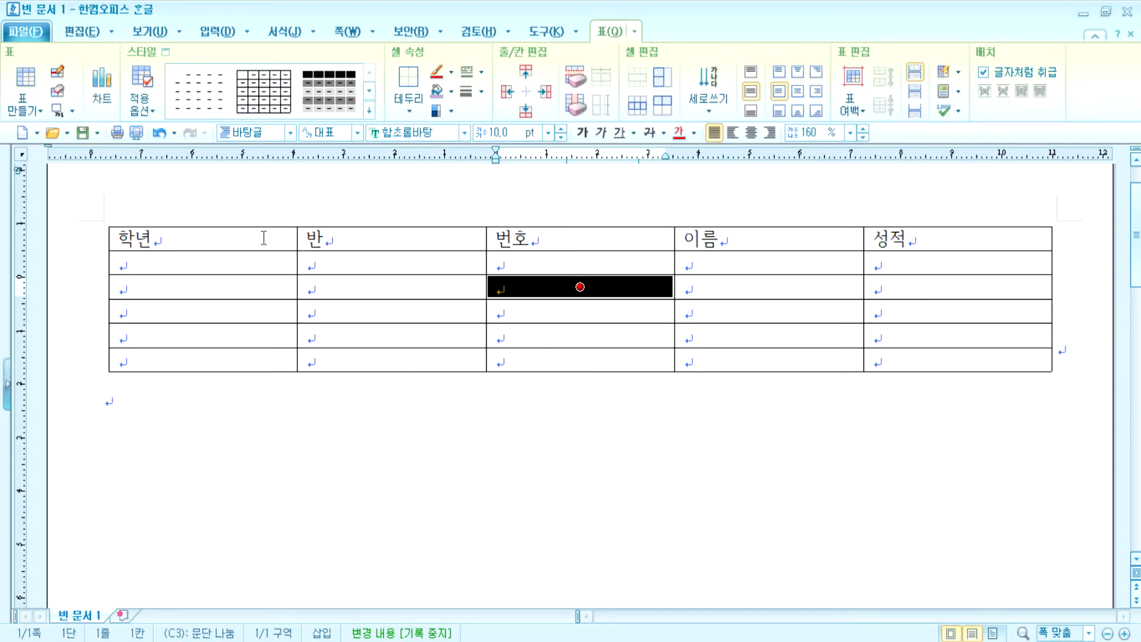
left_click_drag(242, 231, 955, 237)
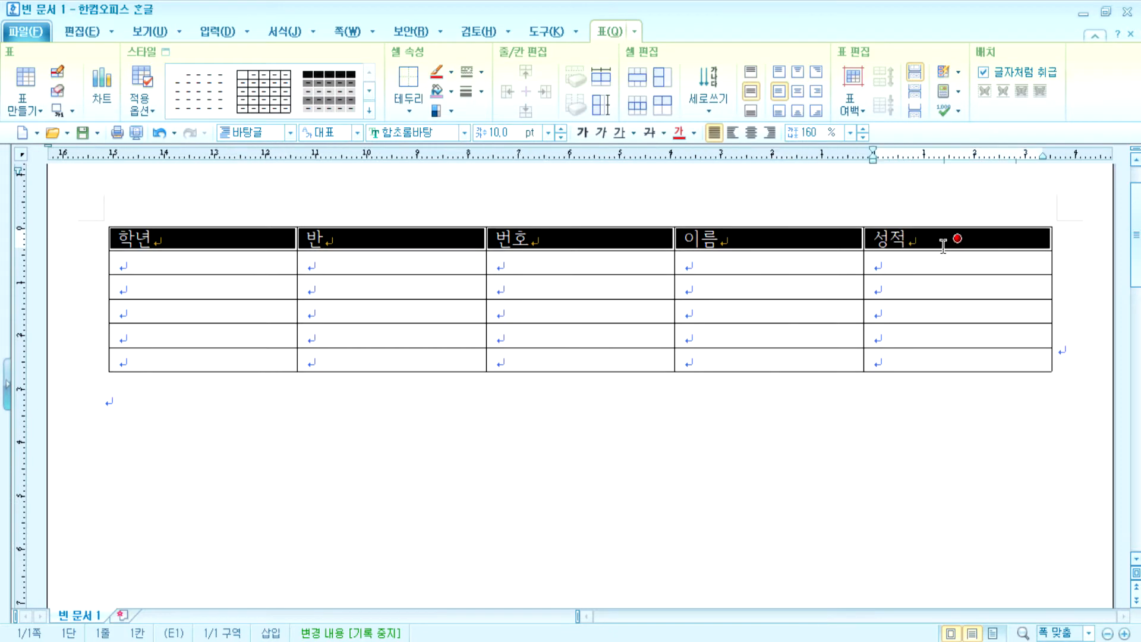
left_click(202, 359, "ctrl")
left_click_drag(202, 359, 954, 359)
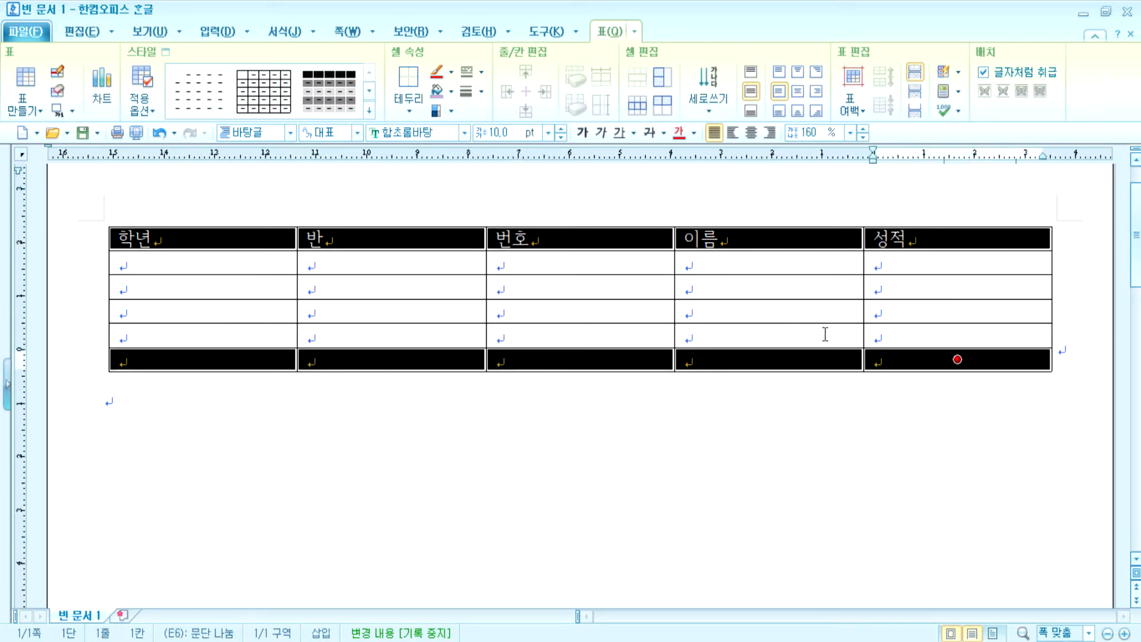
left_click(105, 397)
left_click(227, 242)
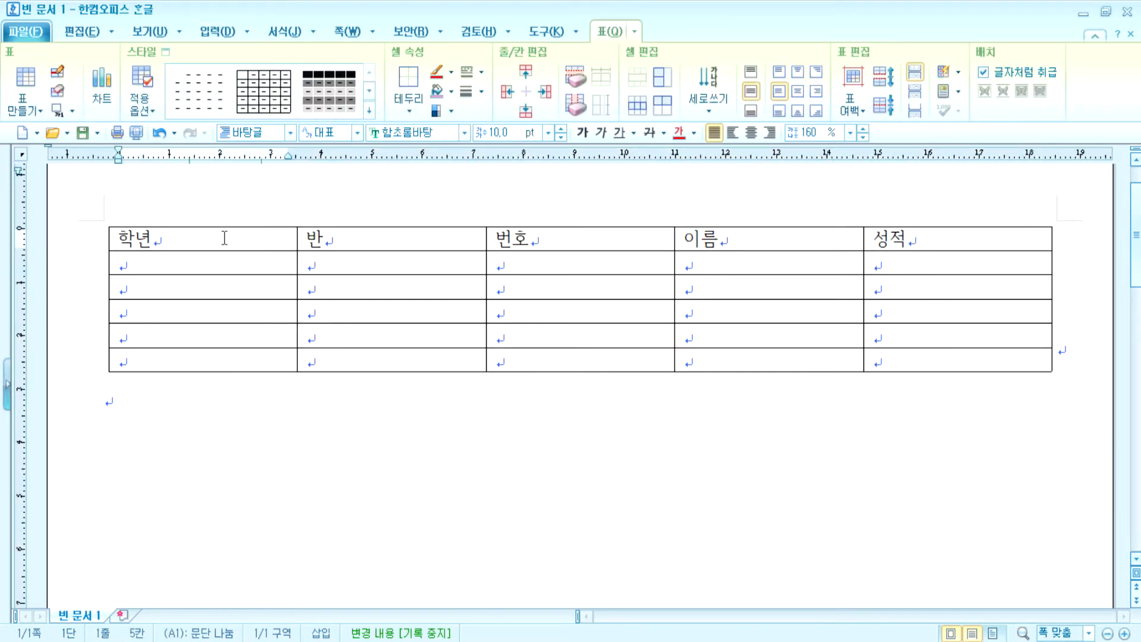
left_click(930, 313, "shift")
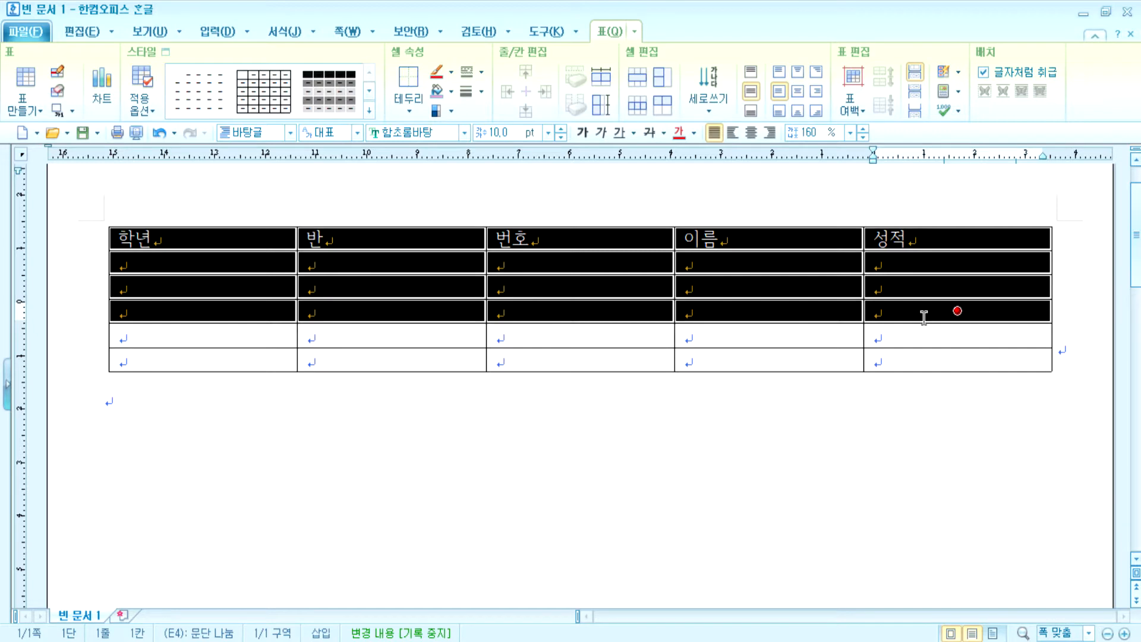
left_click(261, 240)
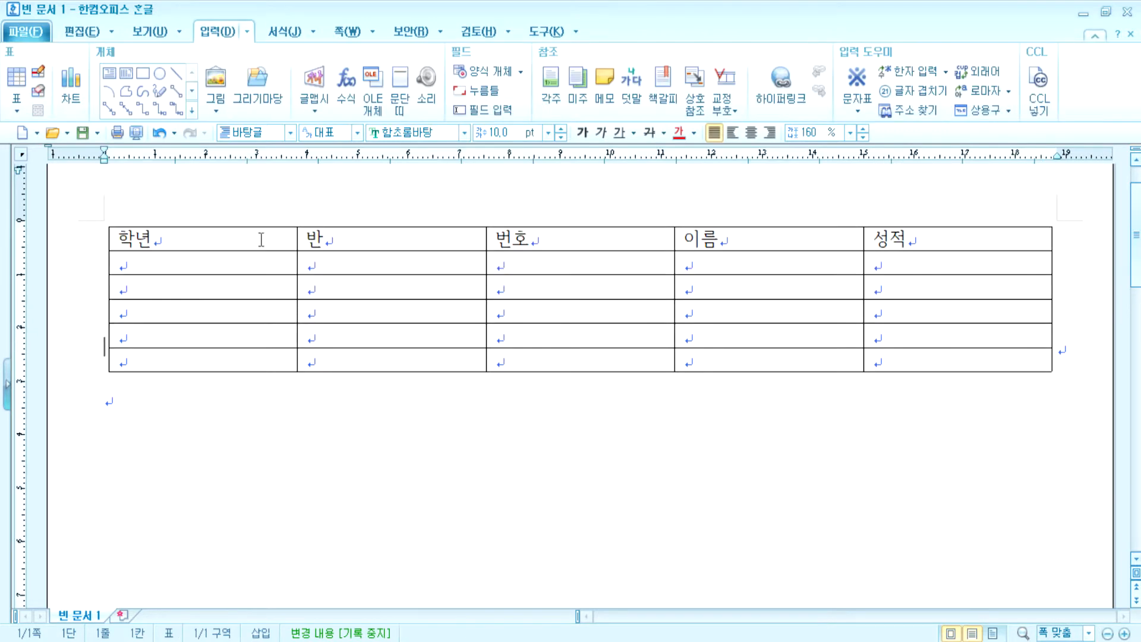
left_click(262, 239)
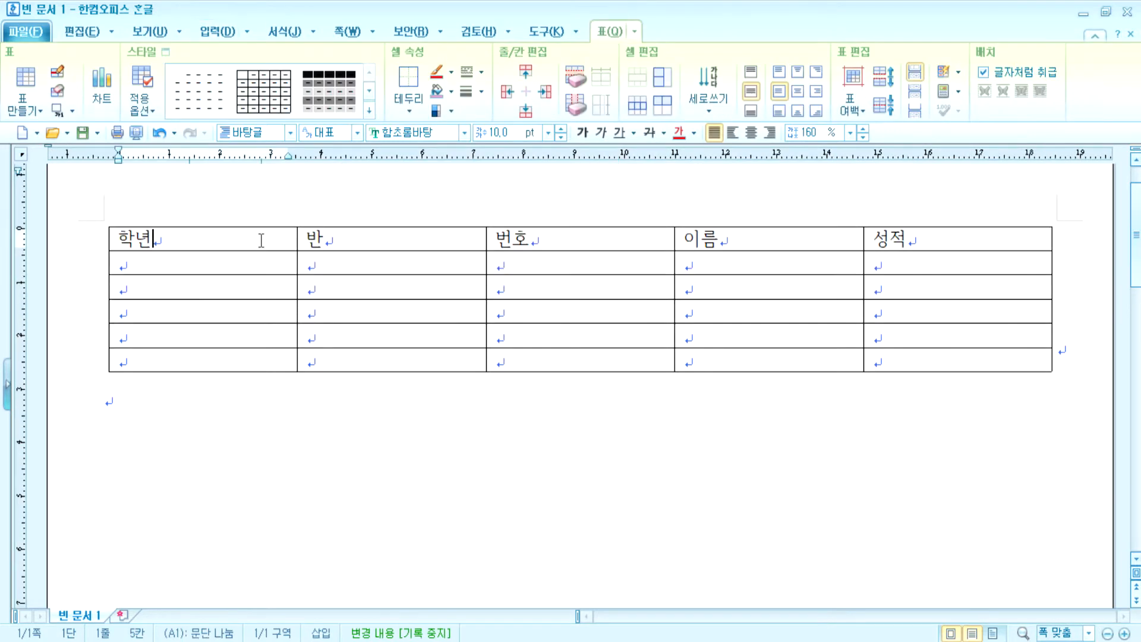
left_click(748, 262, "shift")
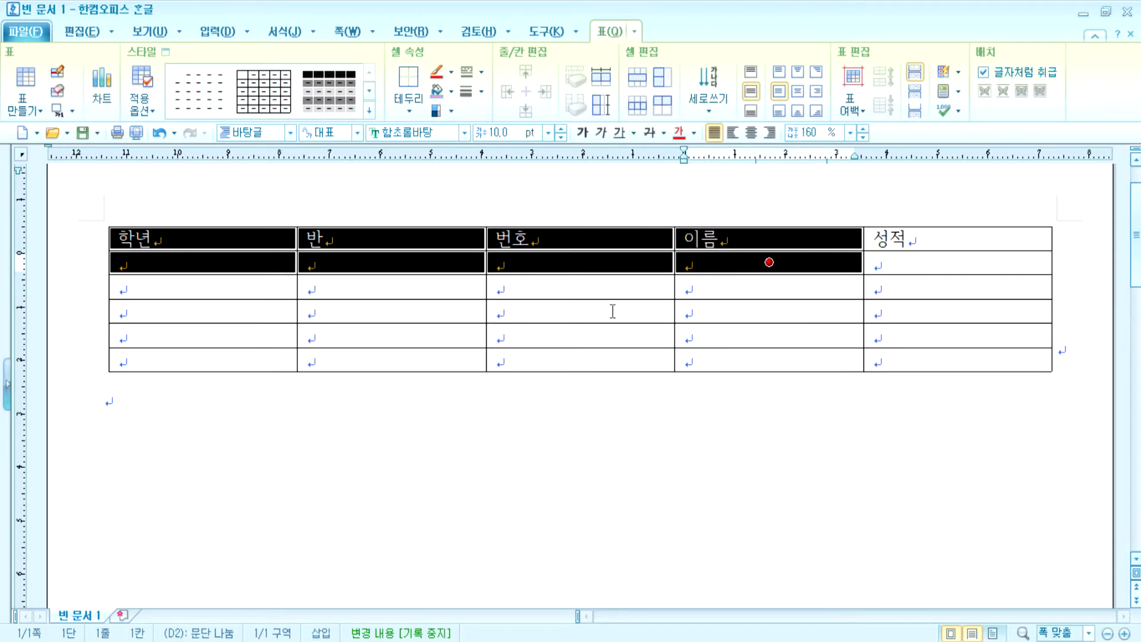
left_click_drag(595, 311, 580, 359)
left_click_drag(954, 310, 954, 359)
left_click(203, 311, "ctrl")
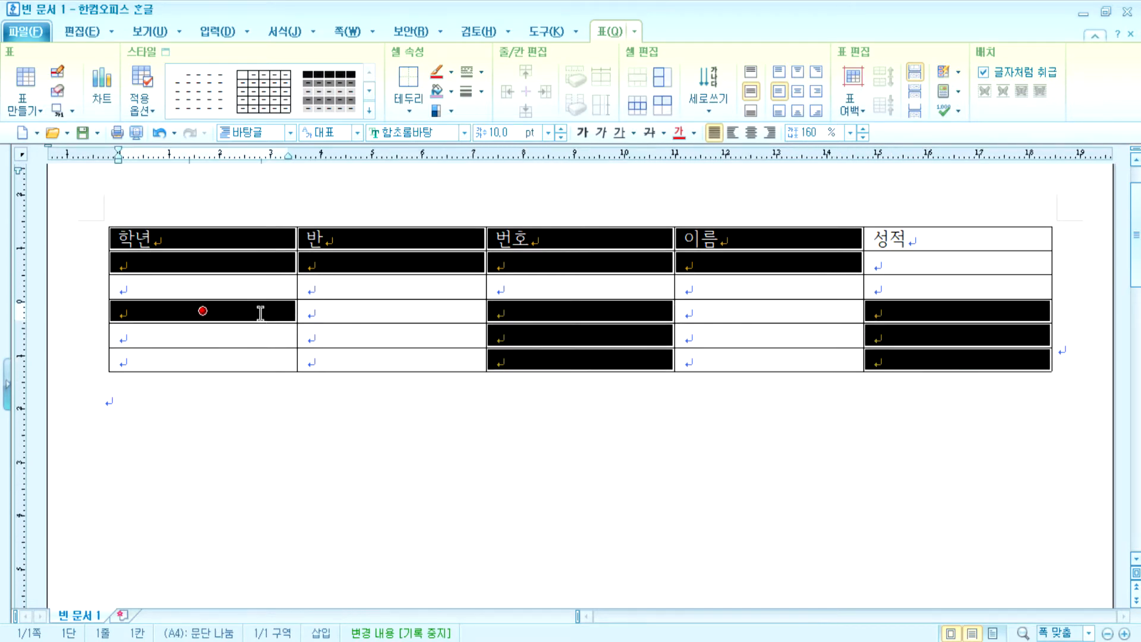
left_click(196, 358, "ctrl")
left_click(392, 335, "ctrl")
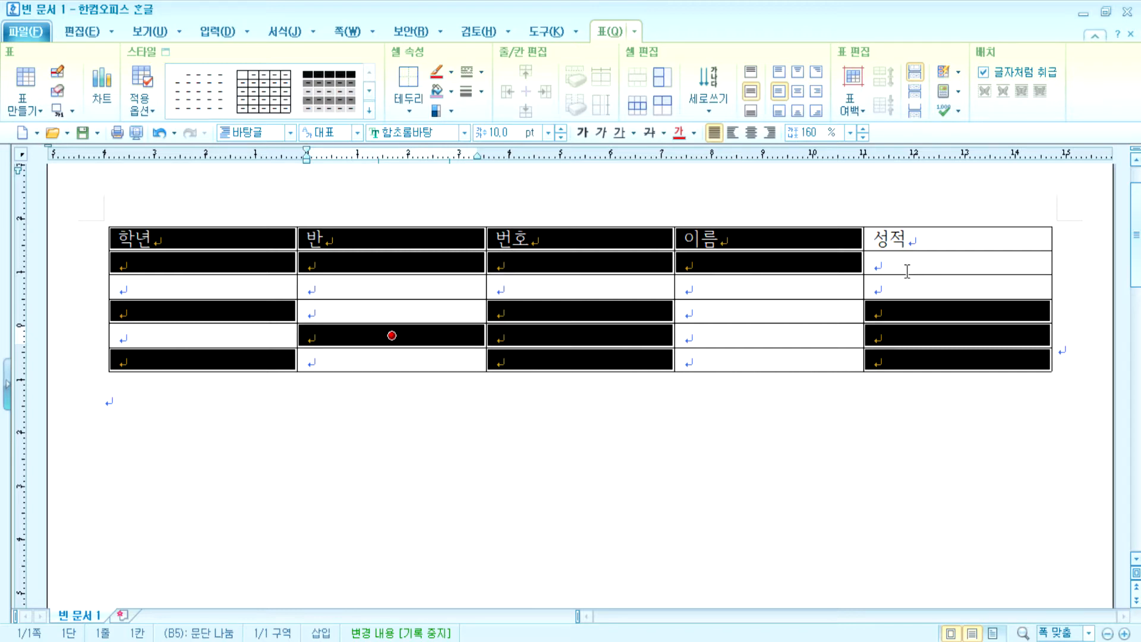
left_click(731, 420)
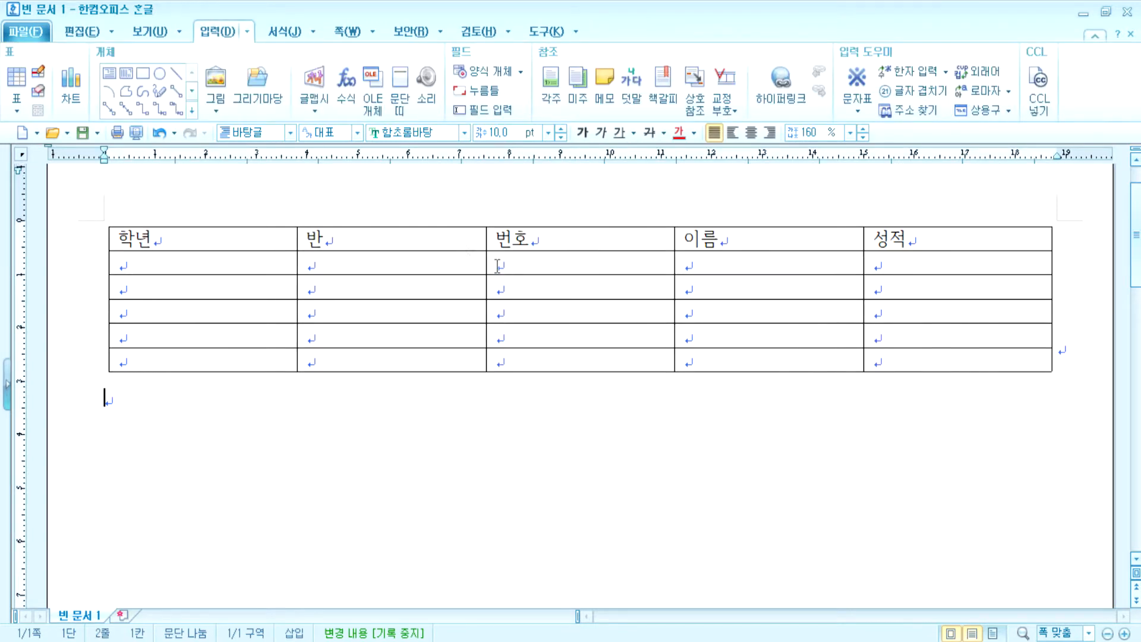
left_click_drag(408, 238, 393, 368)
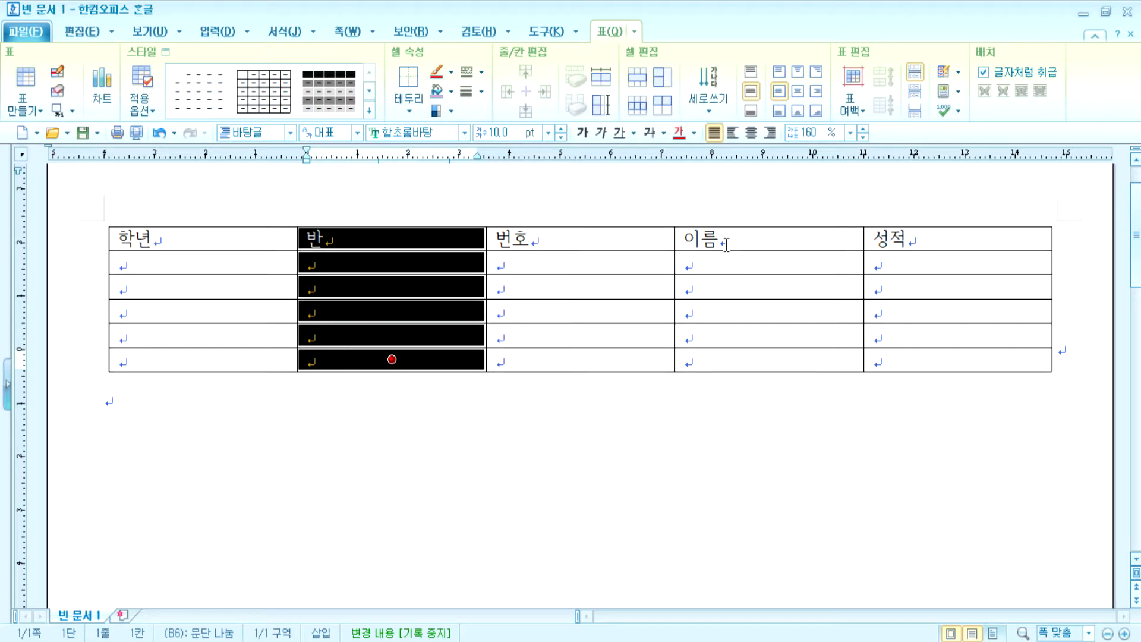
left_click_drag(726, 242, 722, 354)
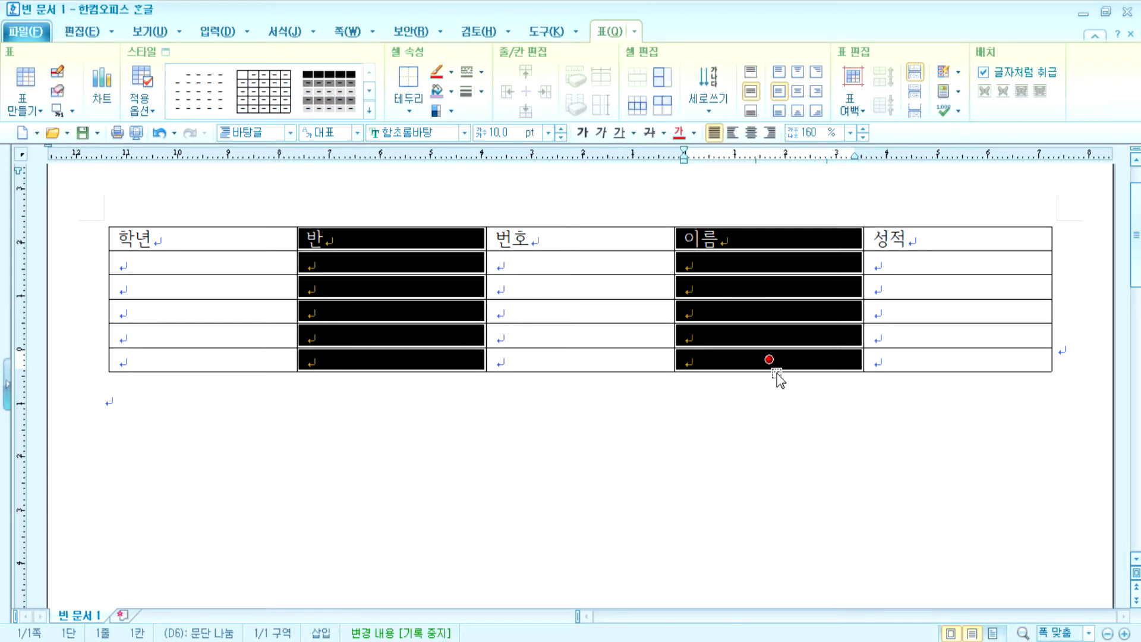
left_click(727, 453)
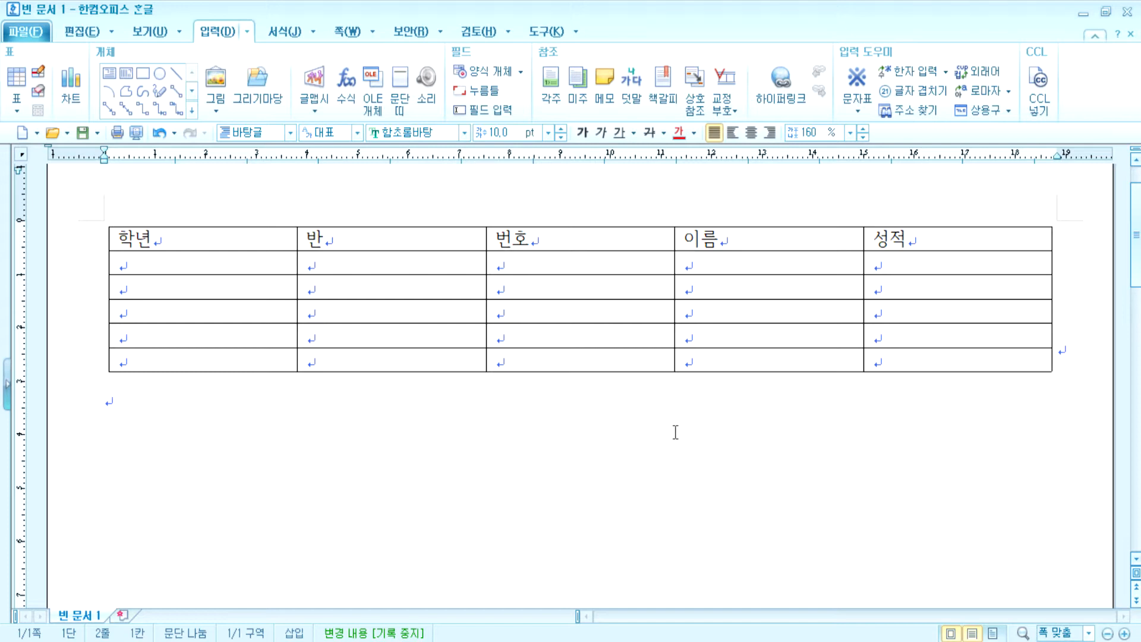
- Turn the 반 header cell into a cell block with F5 and move it around nearby cells
left_click(436, 236)
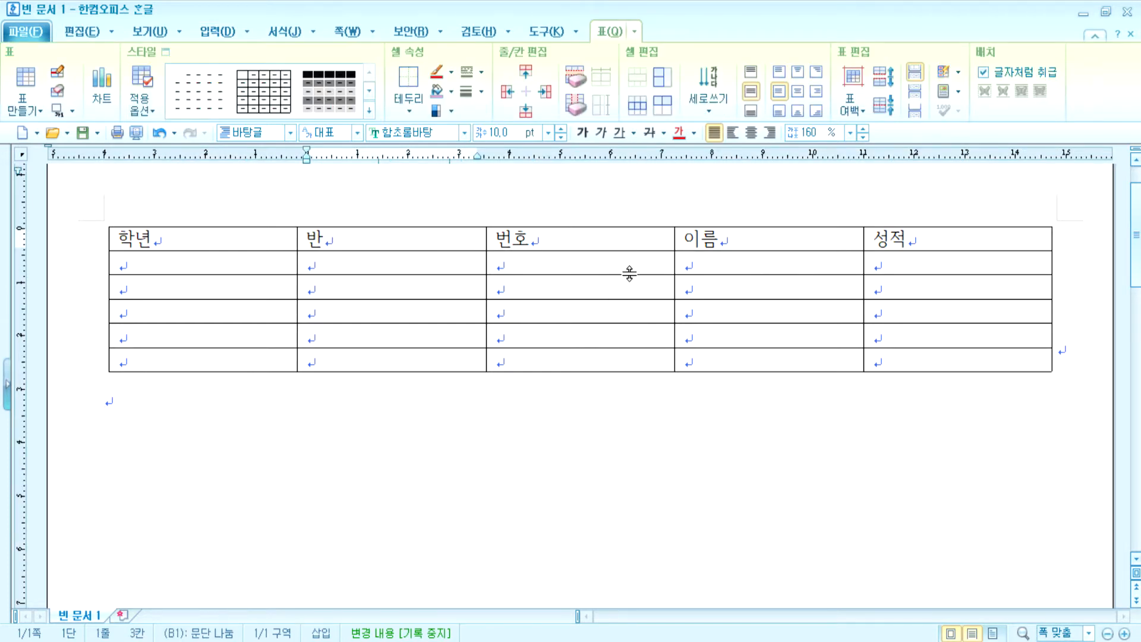
key("F5")
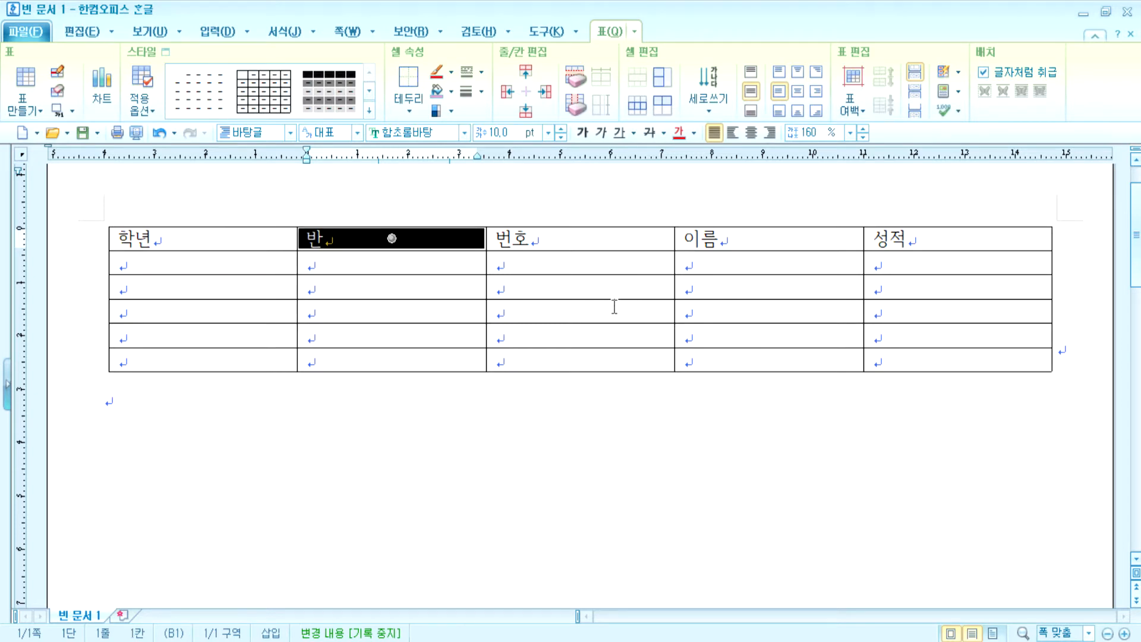
key("Left")
key("Right")
key("Right")
key("Right")
key("Right")
key("Right")
key("Right")
key("Right")
key("Right")
key("Right")
key("Right")
key("Right")
key("Right")
key("Right")
key("Right")
key("Right")
key("Right")
key("Right")
key("Right")
key("Right")
key("Right")
key("Left")
key("Left")
key("Left")
key("Left")
key("Left")
key("Left")
key("Left")
key("Left")
key("Left")
key("Left")
key("Left")
key("Left")
key("Left")
key("Left")
key("Left")
key("Left")
key("Left")
key("Left")
key("Left")
key("Left")
key("Left")
key("Right")
key("Down")
key("Down")
key("Down")
key("Down")
key("Down")
key("Right")
key("Right")
key("Right")
key("Left")
key("Left")
key("Left")
key("Left")
key("Left")
key("Left")
key("Left")
key("Left")
key("Left")
key("Left")
key("Left")
key("Left")
key("Left")
key("Left")
key("Left")
key("Left")
key("Left")
key("Left")
key("Left")
key("Left")
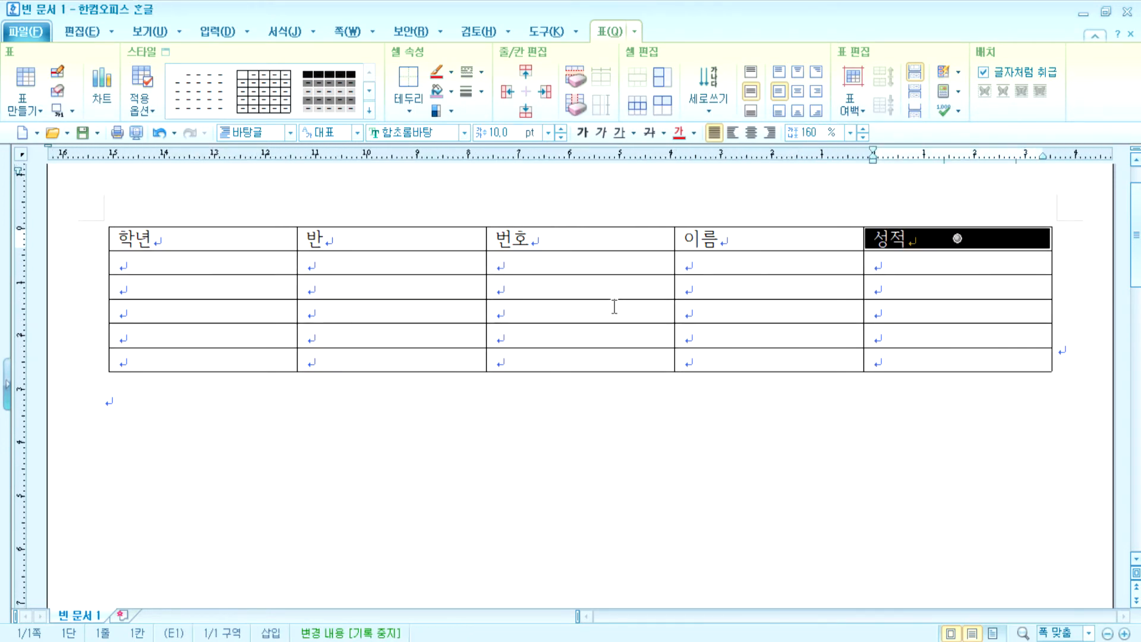
- Move the cell block along the header row and down to cell B3
key("Left")
key("Left")
key("Left")
key("Left")
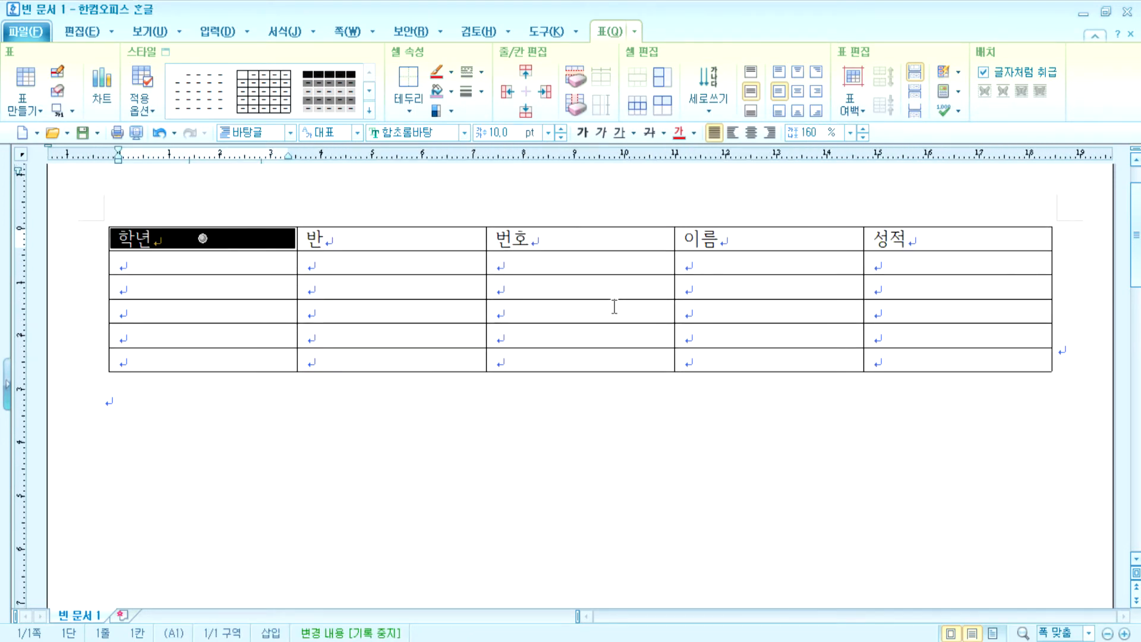
key("Right")
key("Right")
key("Right")
key("Right")
key("Right")
key("Left")
key("Left")
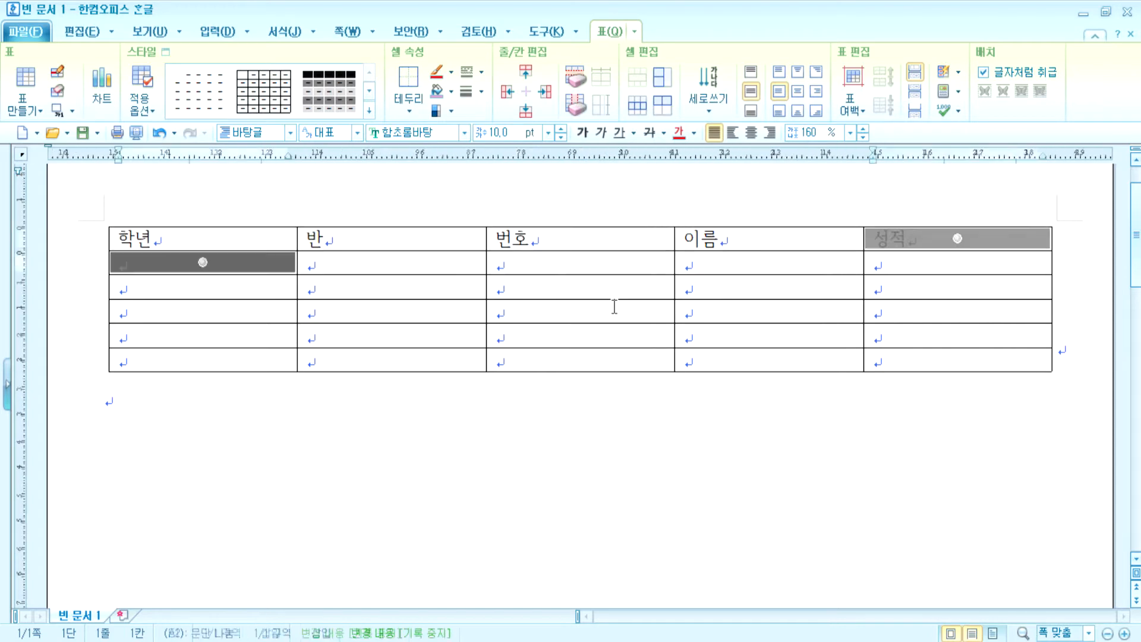
key("Left")
key("Left")
key("Down")
key("Down")
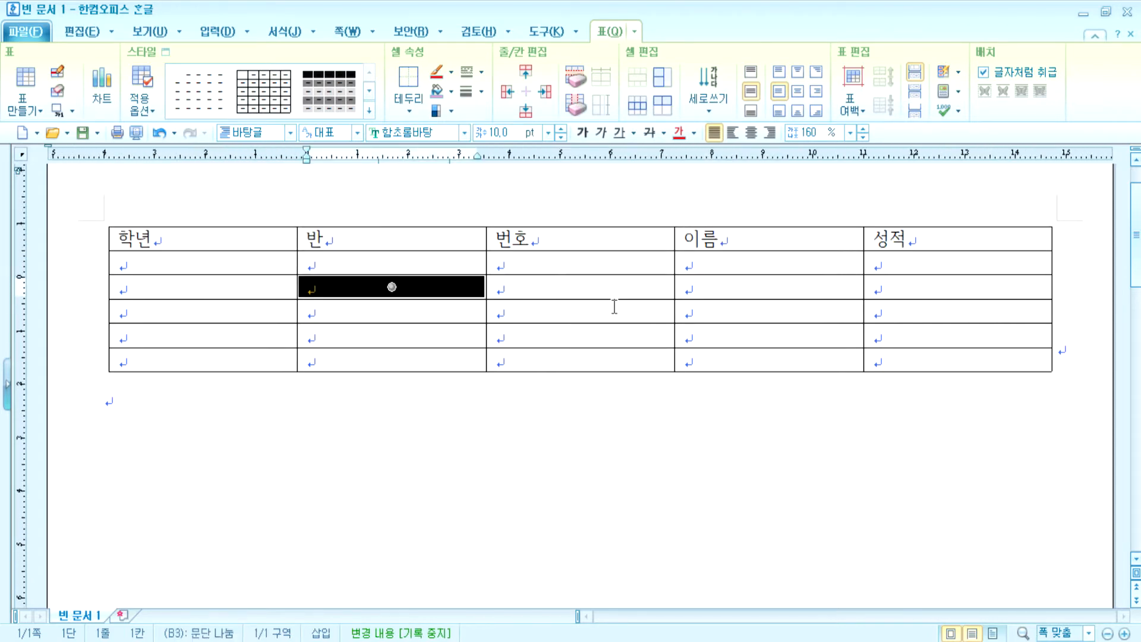
key("Right")
key("Left")
key("Left")
key("Right")
- Extend the block from B3 toward D6, then expand it to cover the whole table
key("F5")
key("Right")
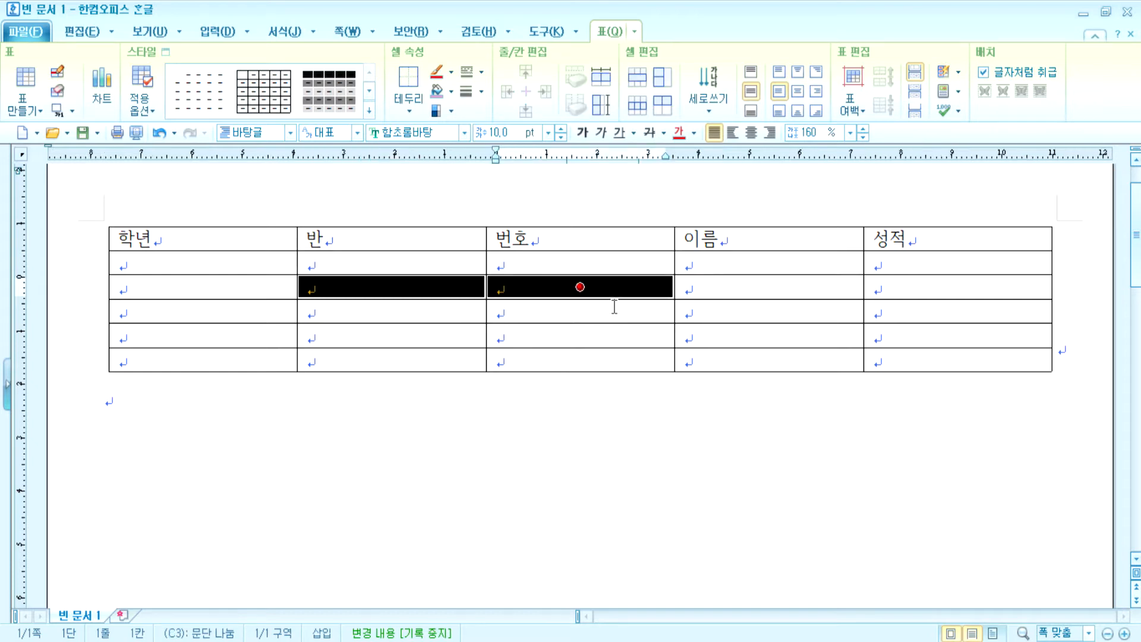
key("Right")
key("Down")
key("Down")
key("Down")
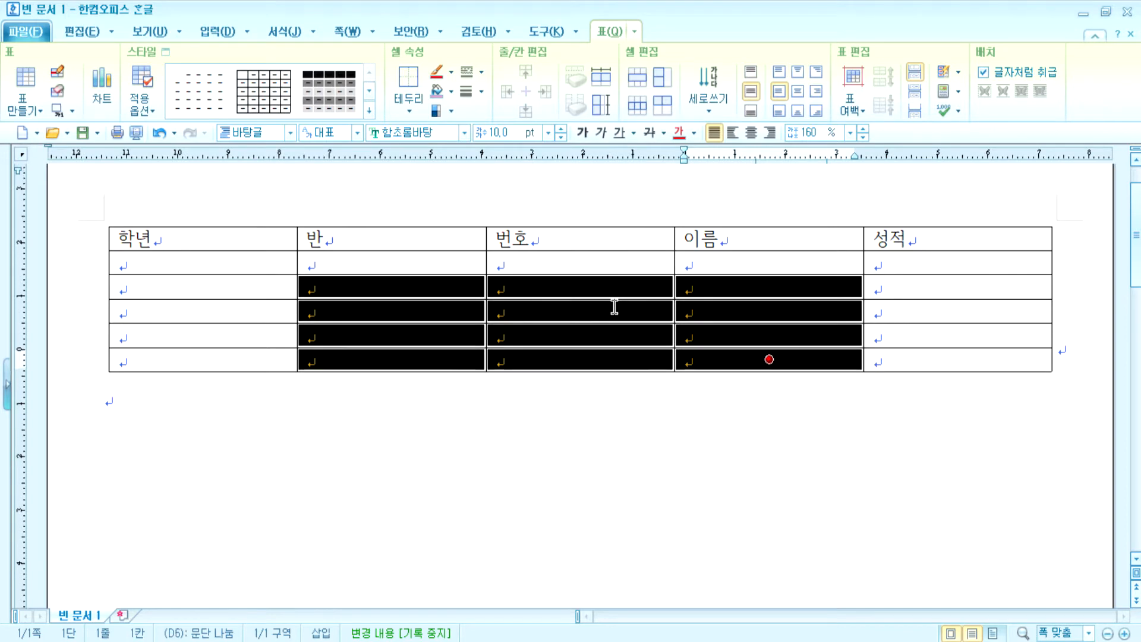
key("Up")
key("Up")
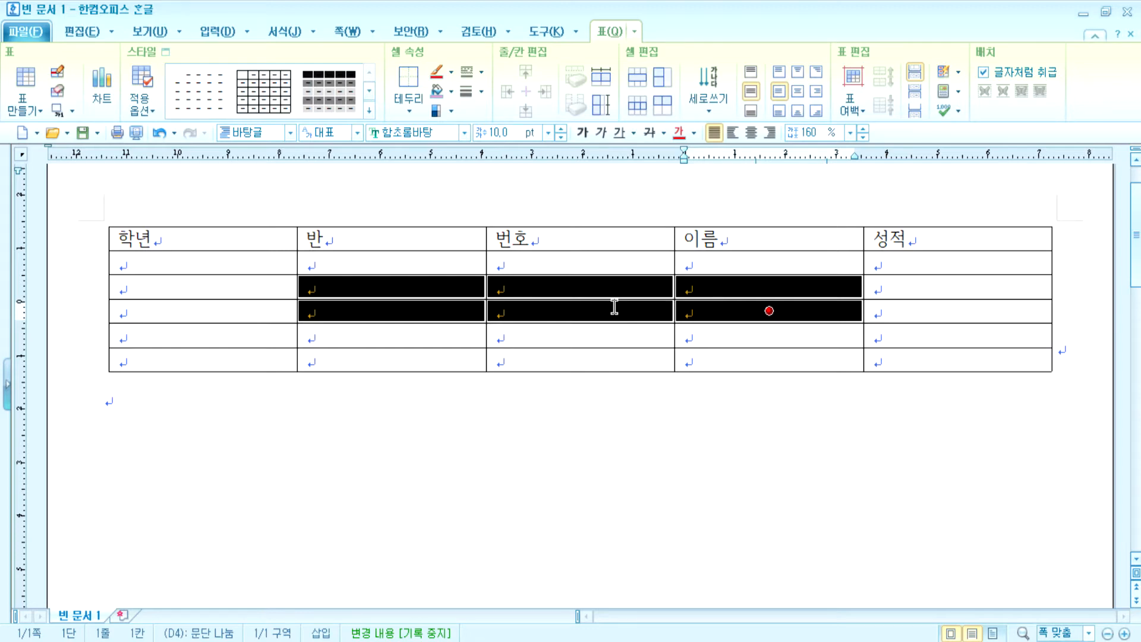
key("F5")
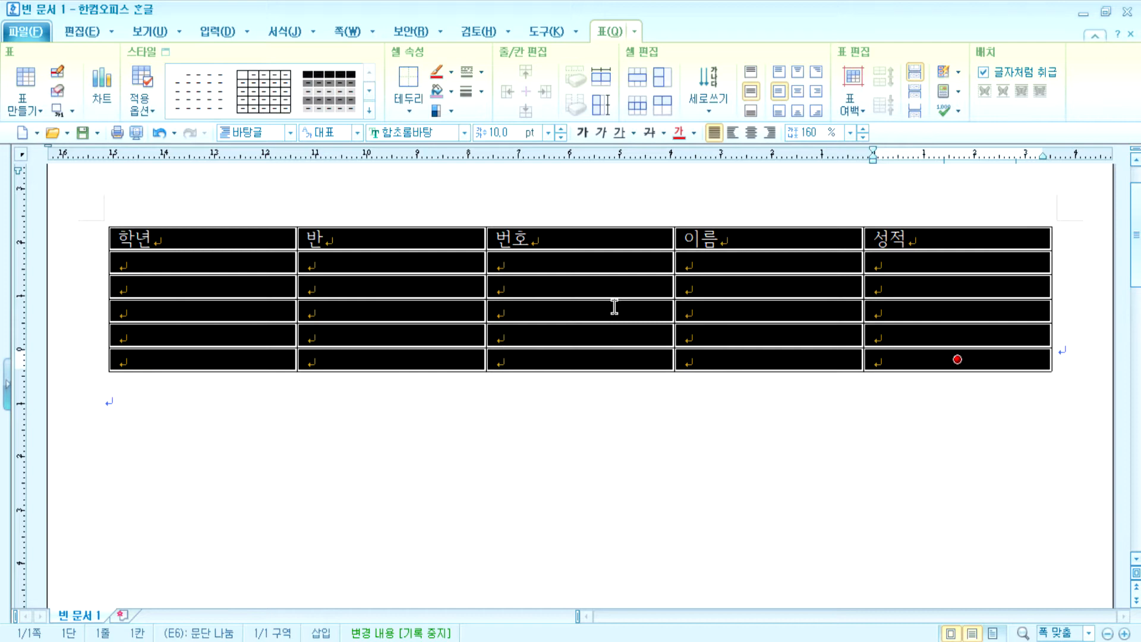
- Clear the whole-table selection and move the caret to the 이름 header cell
key("Escape")
key("Left")
key("Left")
key("Left")
key("Up")
key("Up")
key("Up")
key("Up")
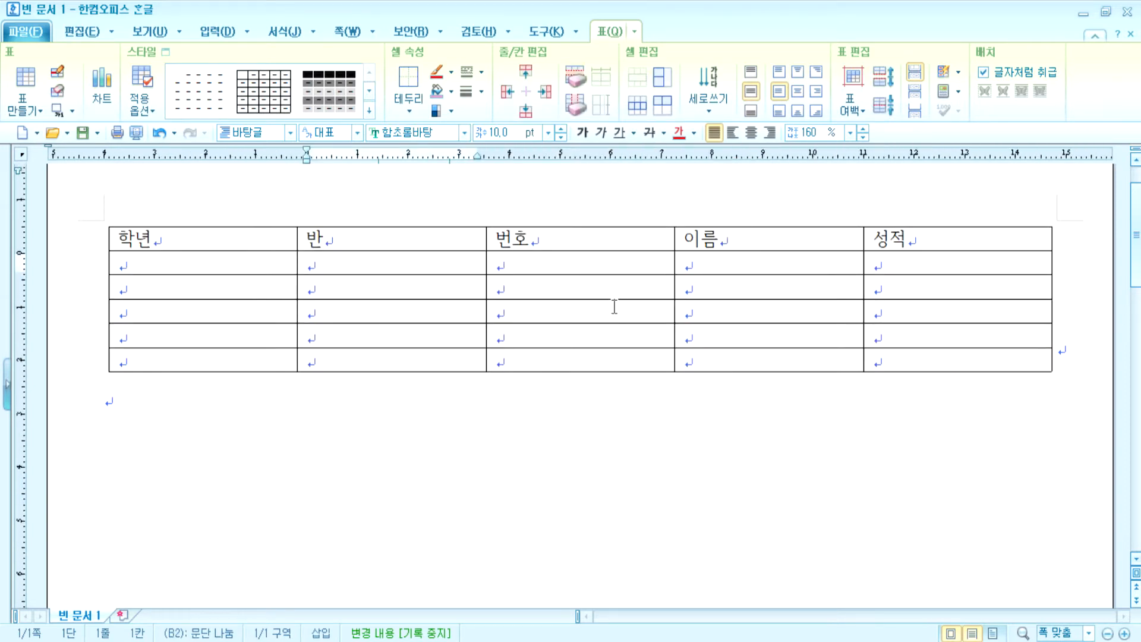
key("Right")
key("Up")
key("Left")
key("Left")
key("Left")
key("Left")
key("Left")
key("Right")
key("Right")
key("Right")
key("Right")
key("Right")
key("Right")
key("Right")
key("Right")
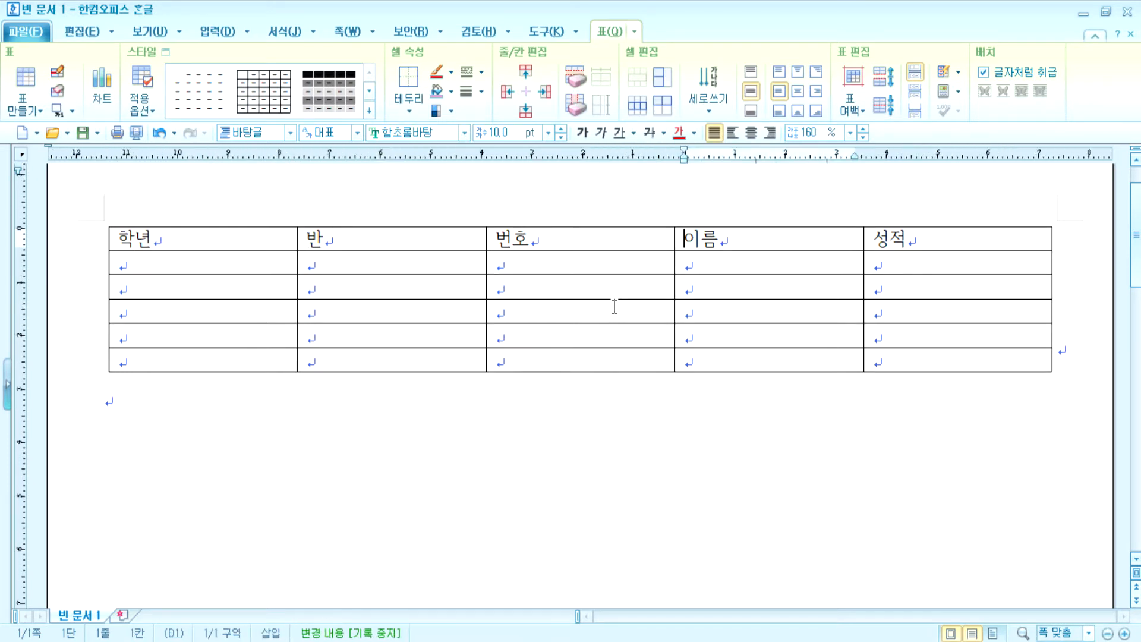
- Make 이름 a cell block with F5 and move it around the table, ending at B3
key("F5")
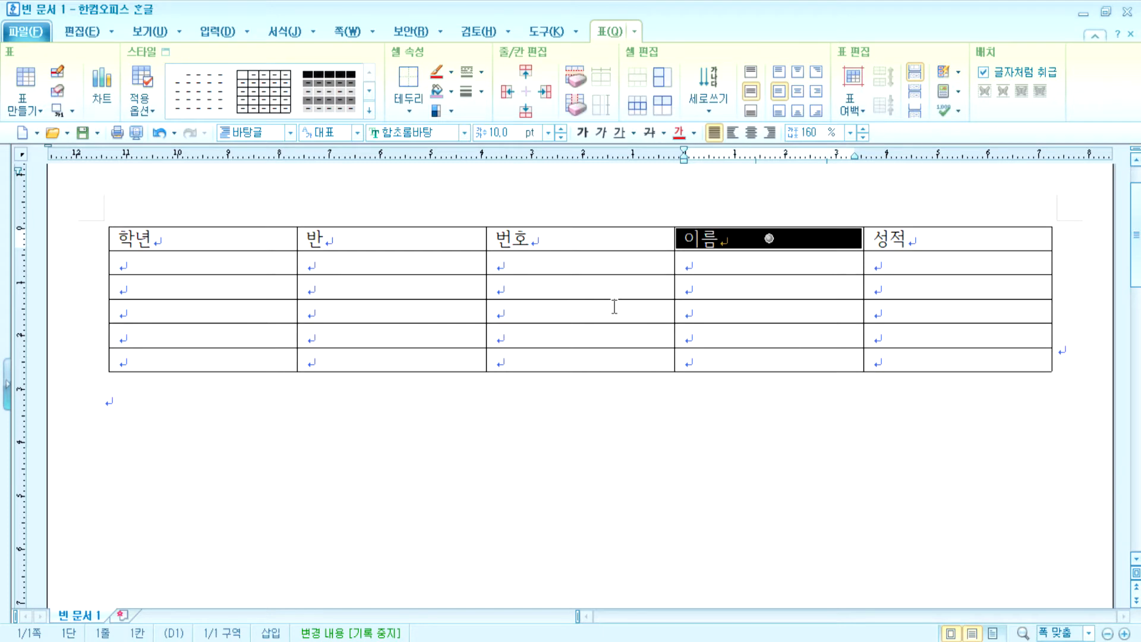
key("Left")
key("Left")
key("Left")
key("Right")
key("Right")
key("Right")
key("Right")
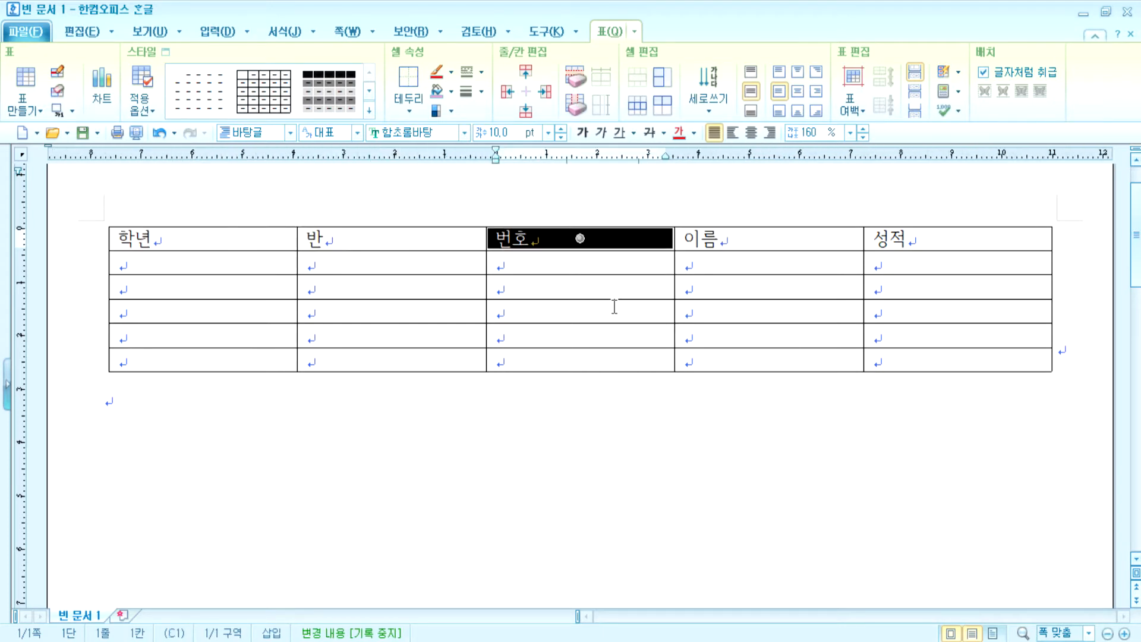
key("Right")
key("Left")
key("Home")
key("Right")
key("Right")
key("Right")
key("Left")
key("Left")
key("Down")
key("Down")
key("Down")
key("Right")
key("Right")
key("Left")
key("Left")
key("Down")
key("Down")
key("Right")
key("Right")
key("Right")
key("Left")
key("Left")
key("Left")
key("Left")
key("Up")
key("Up")
key("Right")
key("Right")
key("Right")
key("Up")
key("Right")
key("Left")
key("Left")
key("Left")
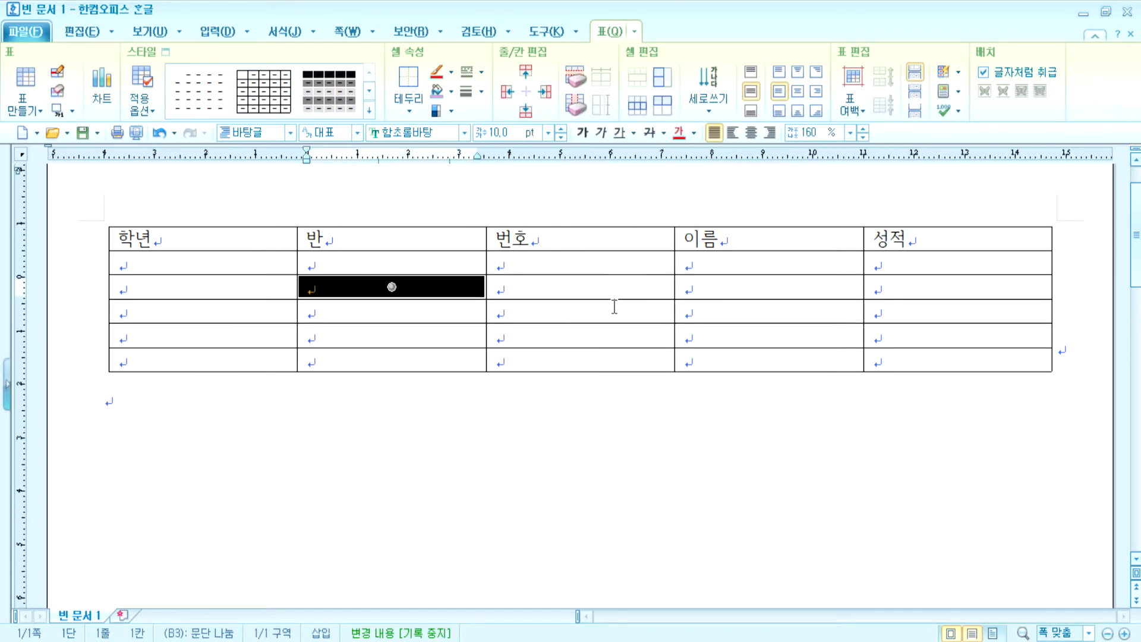
- Select the whole 반 column, then the 번호 column, shrinking it to rows 1–4
key("F7")
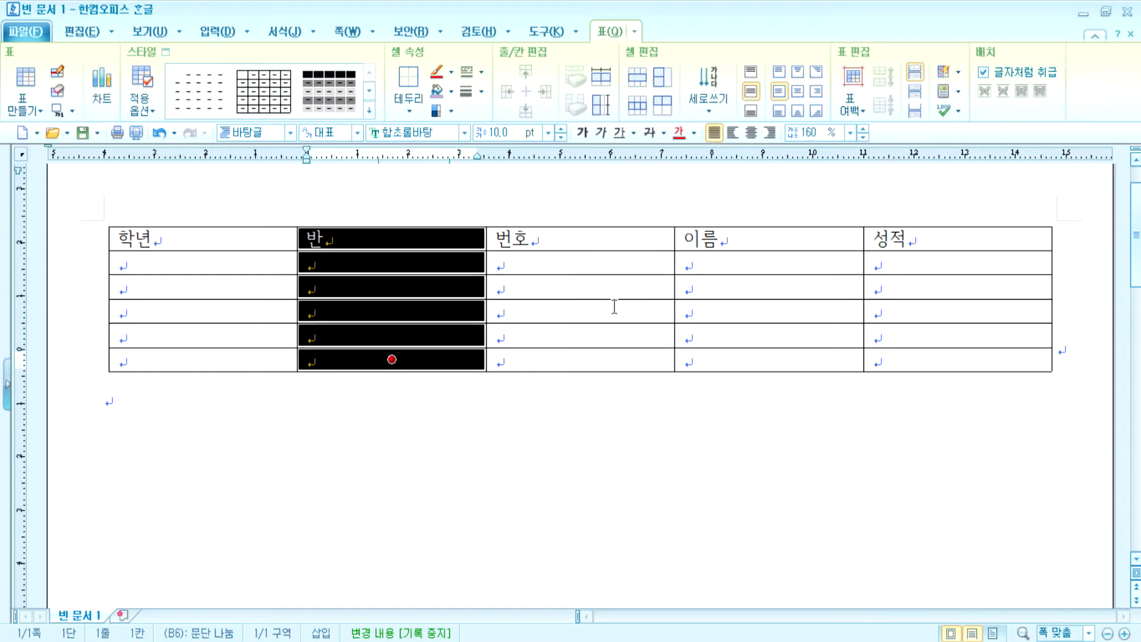
key("Escape")
key("F5")
key("Up")
key("Up")
key("Up")
key("Right")
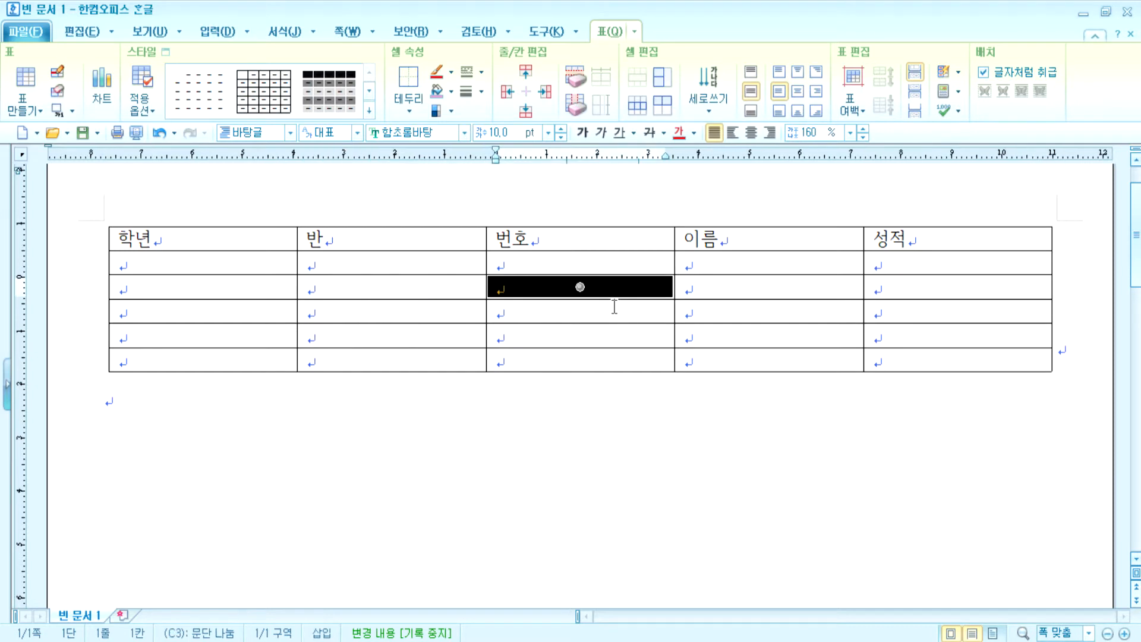
key("F7")
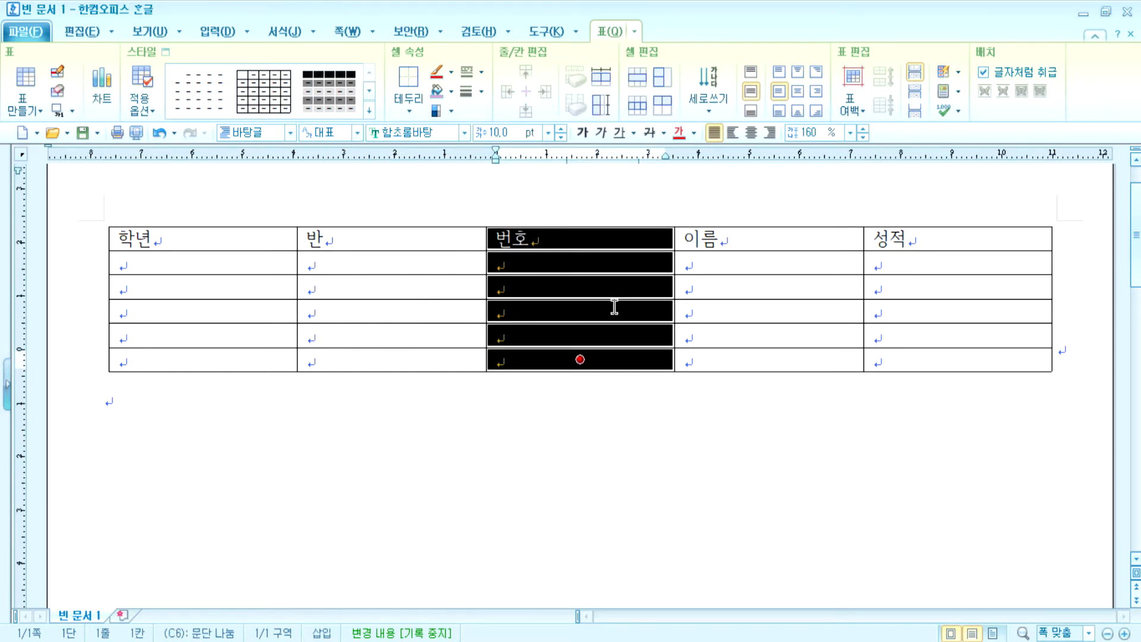
key("shift+Up")
key("shift+Up")
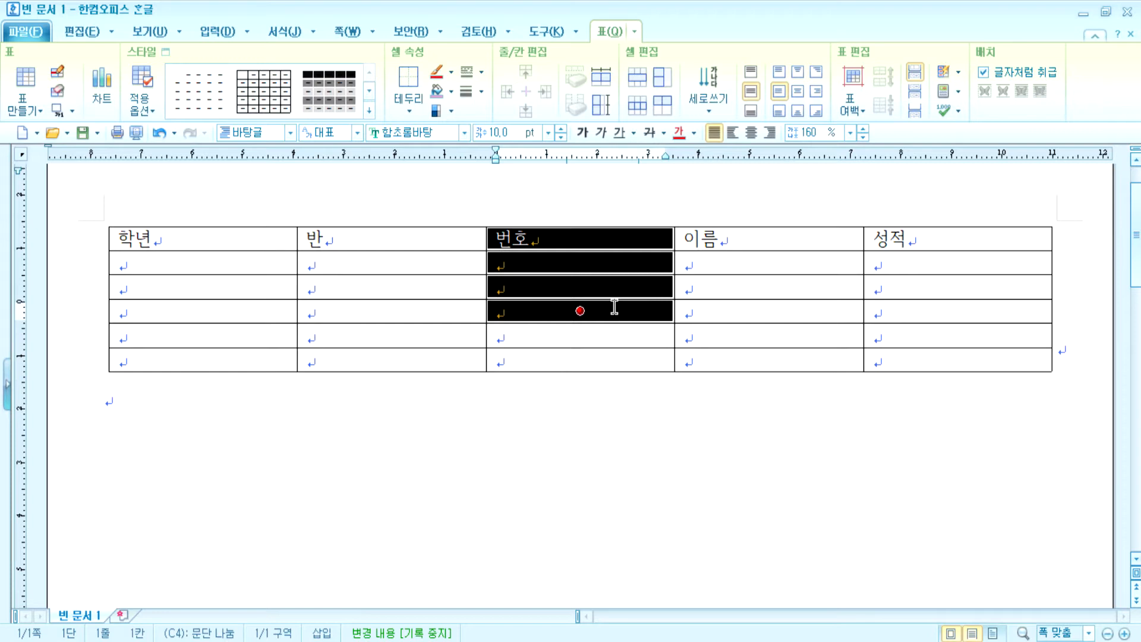
- Select the fourth row with F8 and trim its block from the right
key("F8")
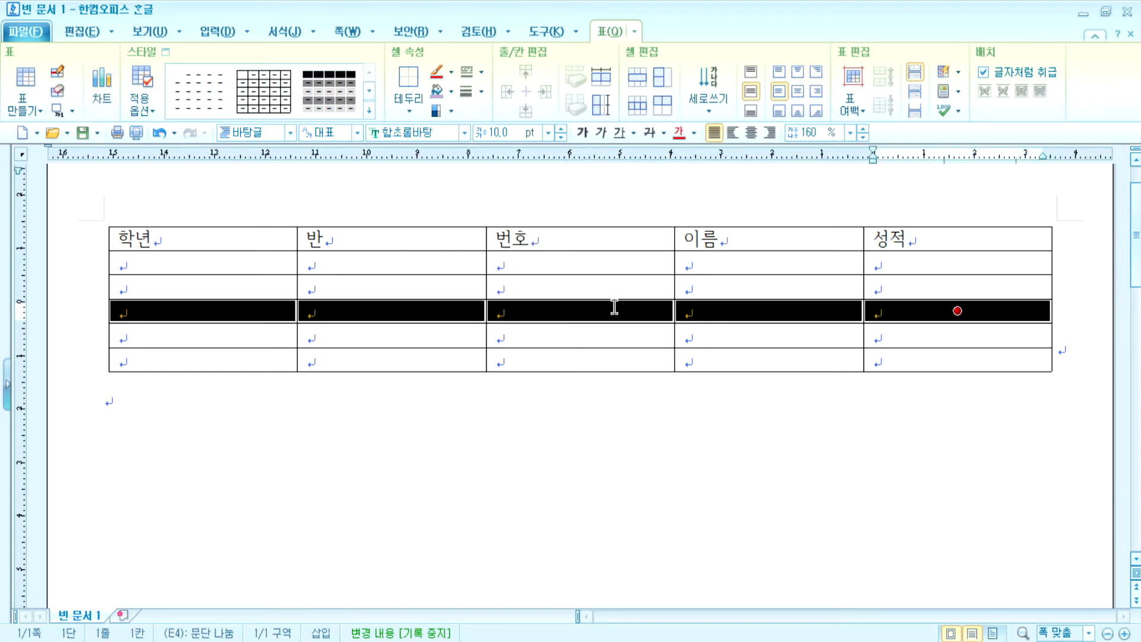
key("shift+Left")
key("shift+Left")
key("shift+Left")
key("shift+Right")
key("shift+Right")
key("shift+Left")
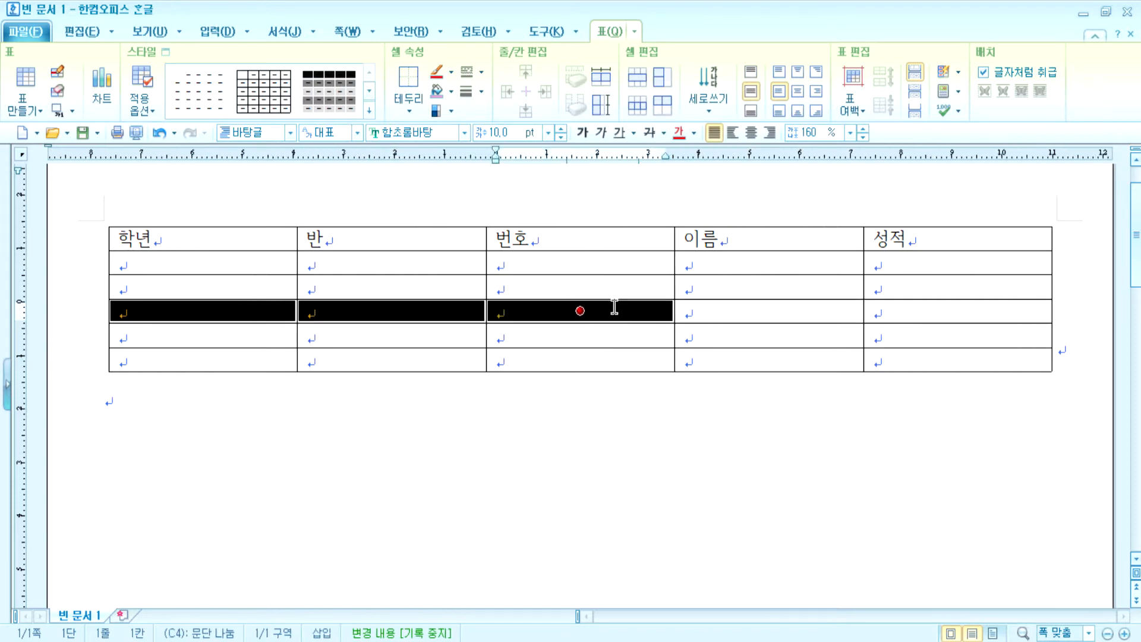
key("shift+Left")
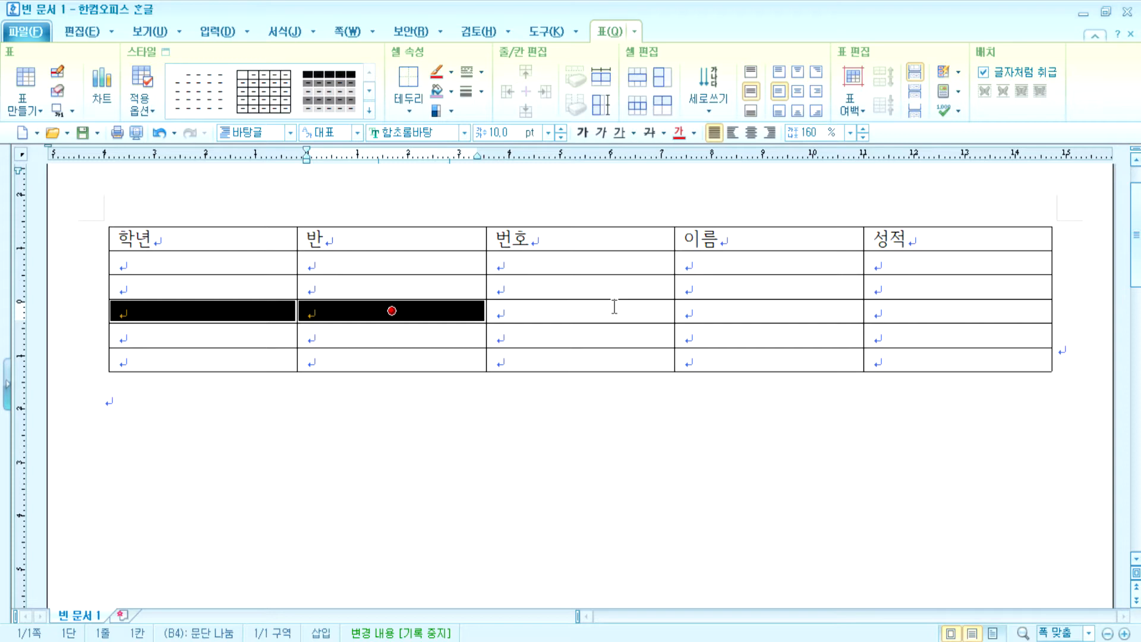
- Block the 반–번호 columns above the last row, select row five, then select every table cell
key("F7")
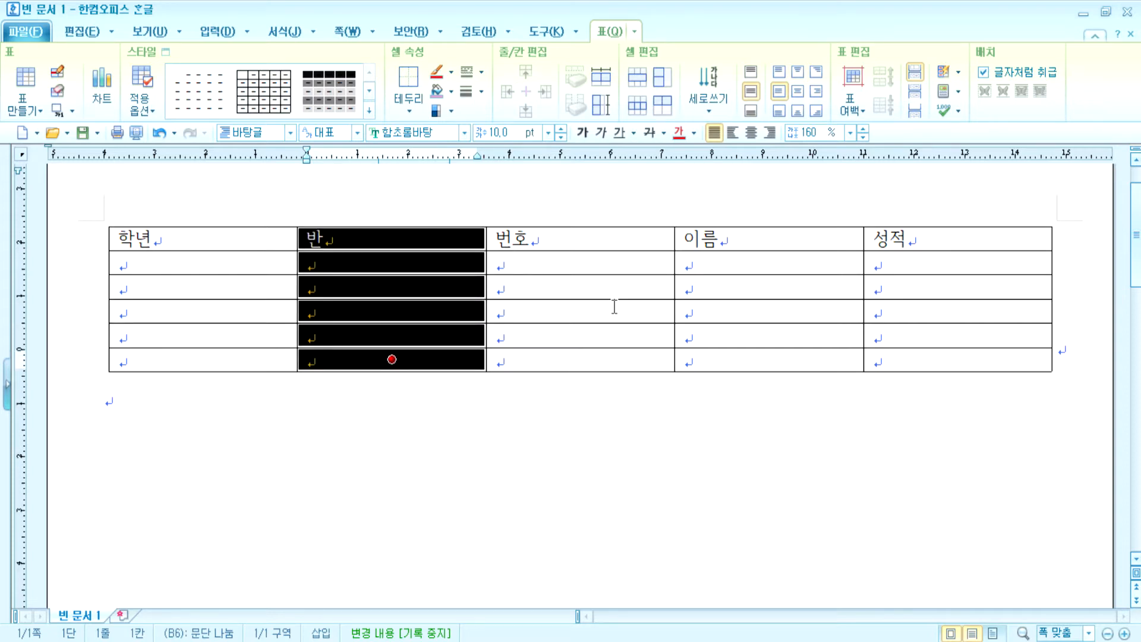
key("shift+Right")
key("shift+Up")
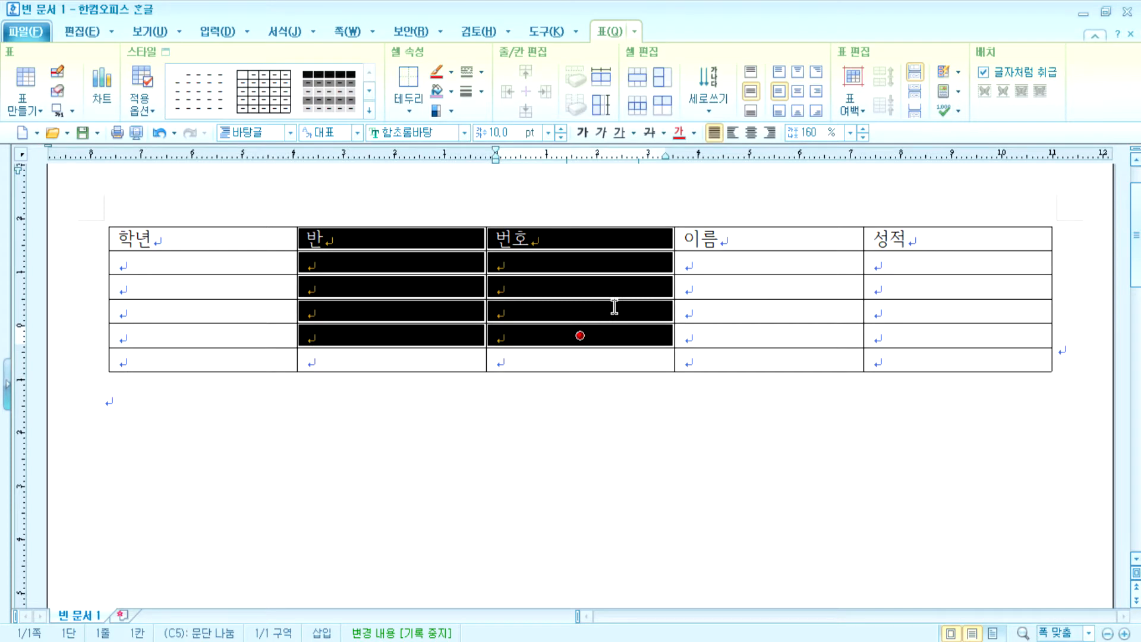
key("F8")
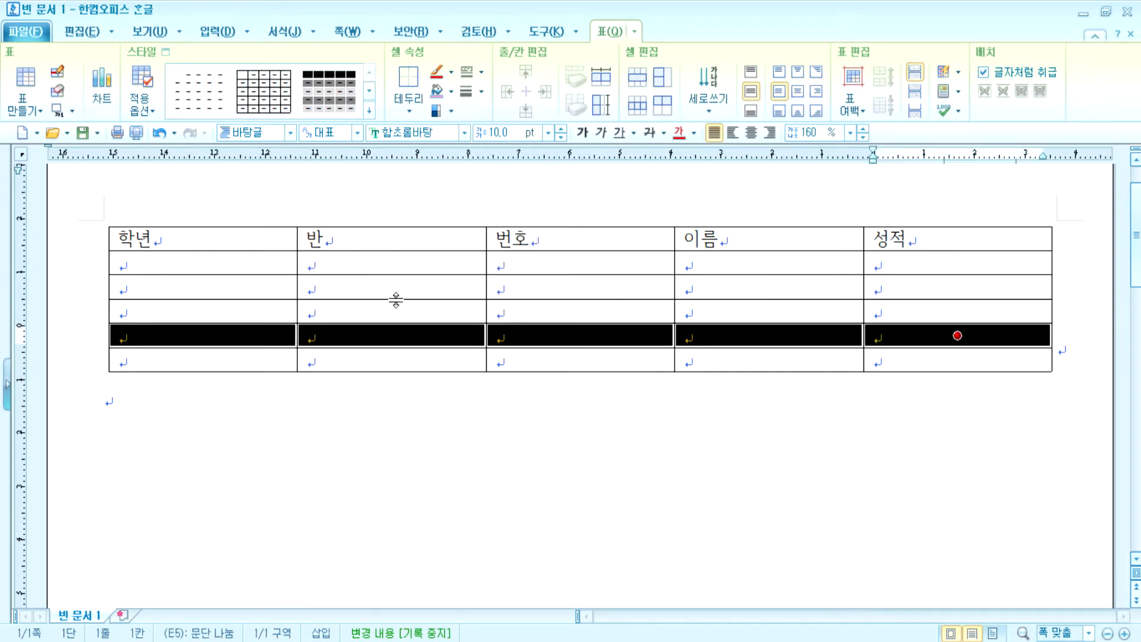
left_click_drag(280, 241, 956, 359)
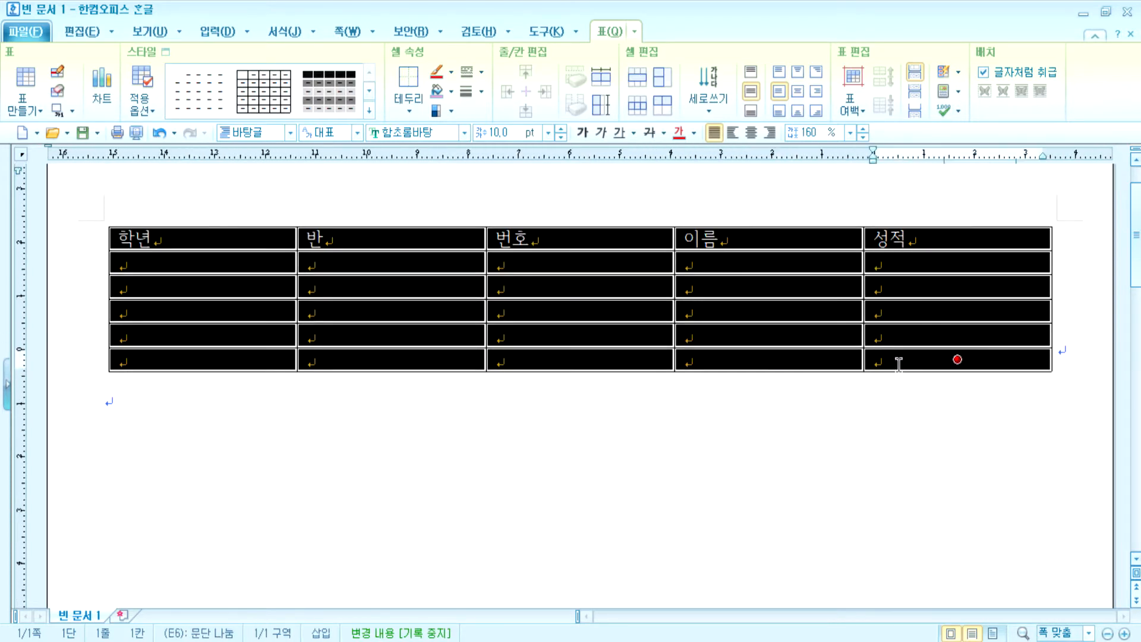
key("Escape")
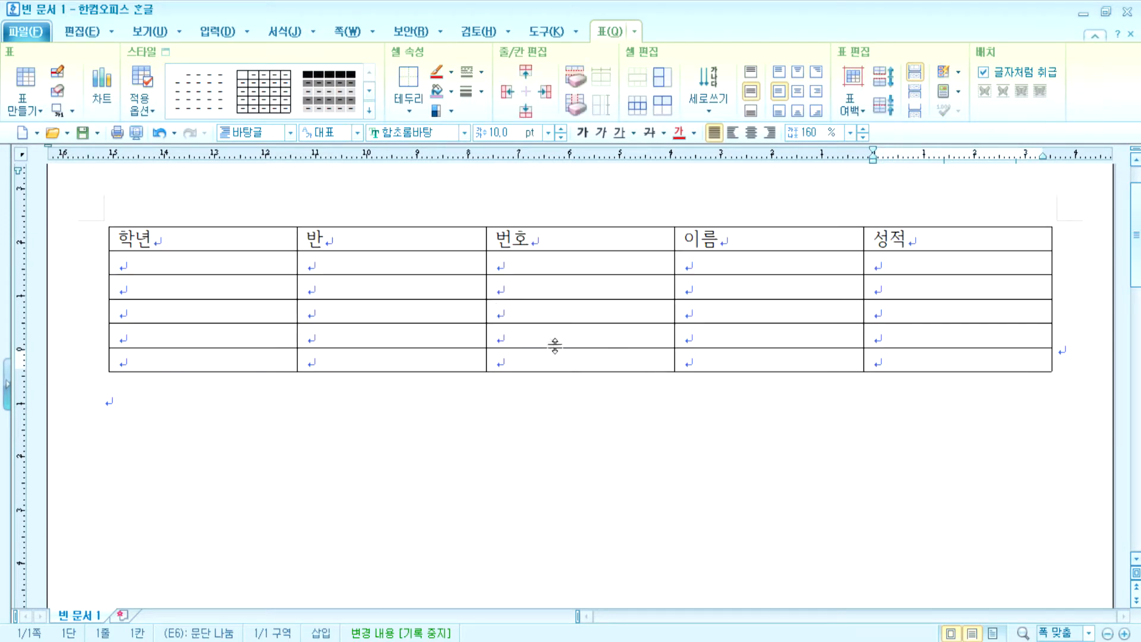
left_click(425, 233)
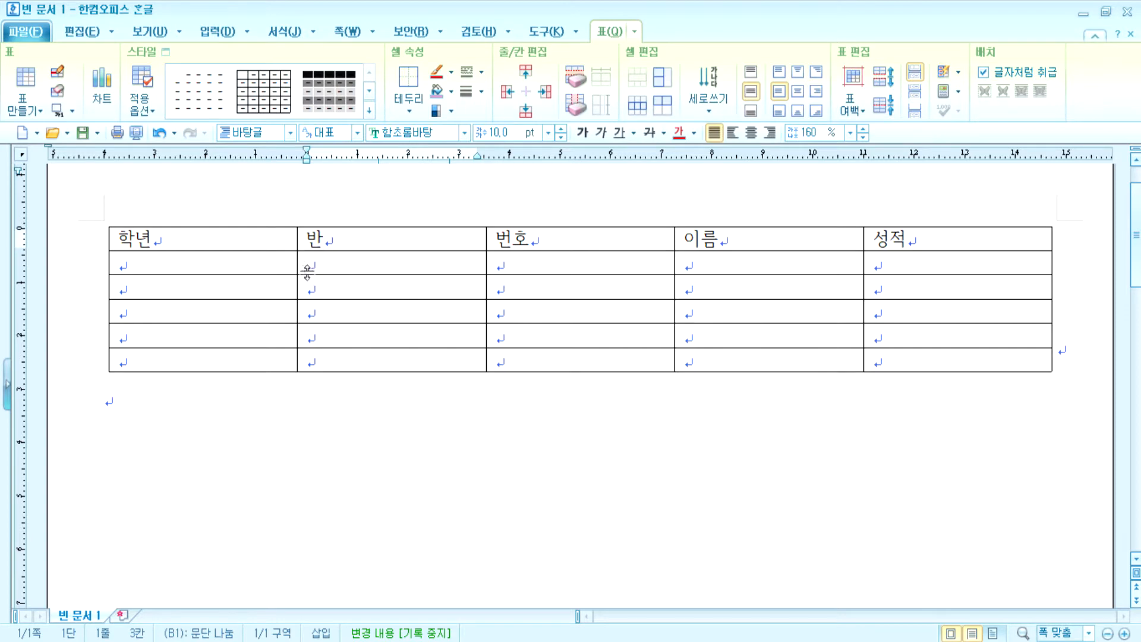
- Narrow 학년 and 반, widen 번호 and 이름, and undo the table-width shrink
left_click_drag(297, 263, 192, 262)
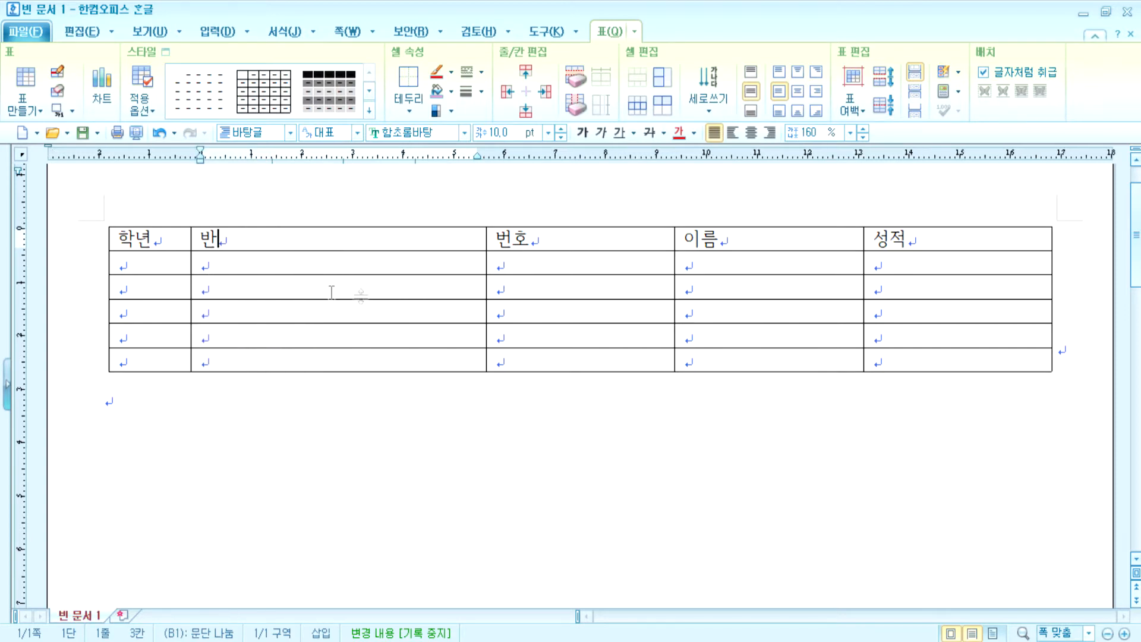
left_click_drag(485, 263, 349, 263)
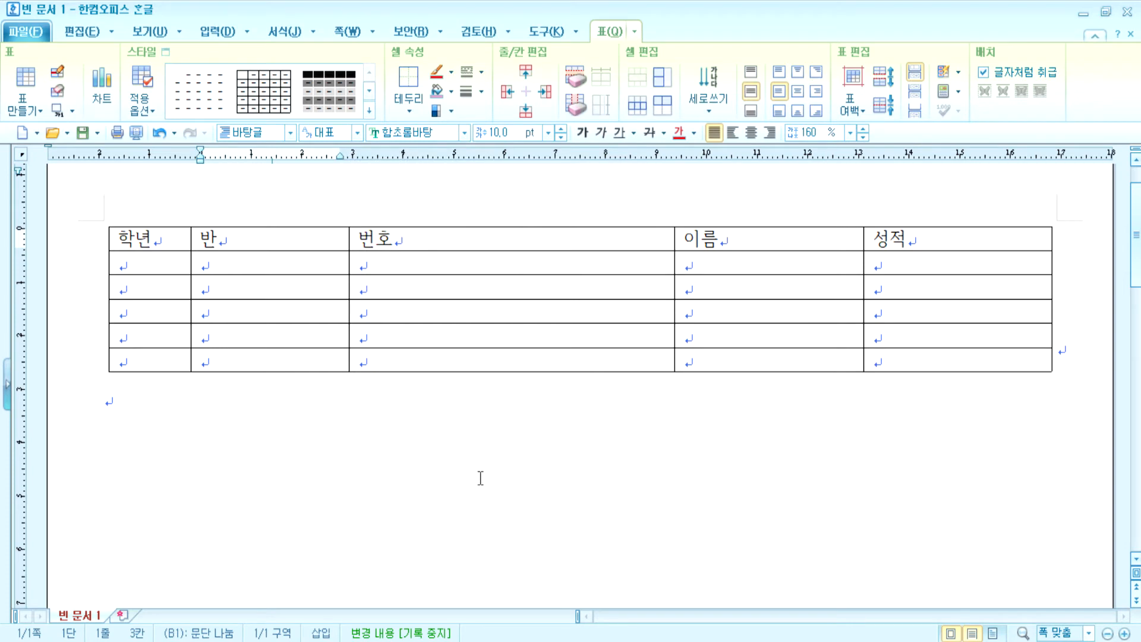
left_click_drag(674, 264, 514, 265)
left_click_drag(856, 261, 731, 260)
left_click_drag(1049, 259, 910, 247)
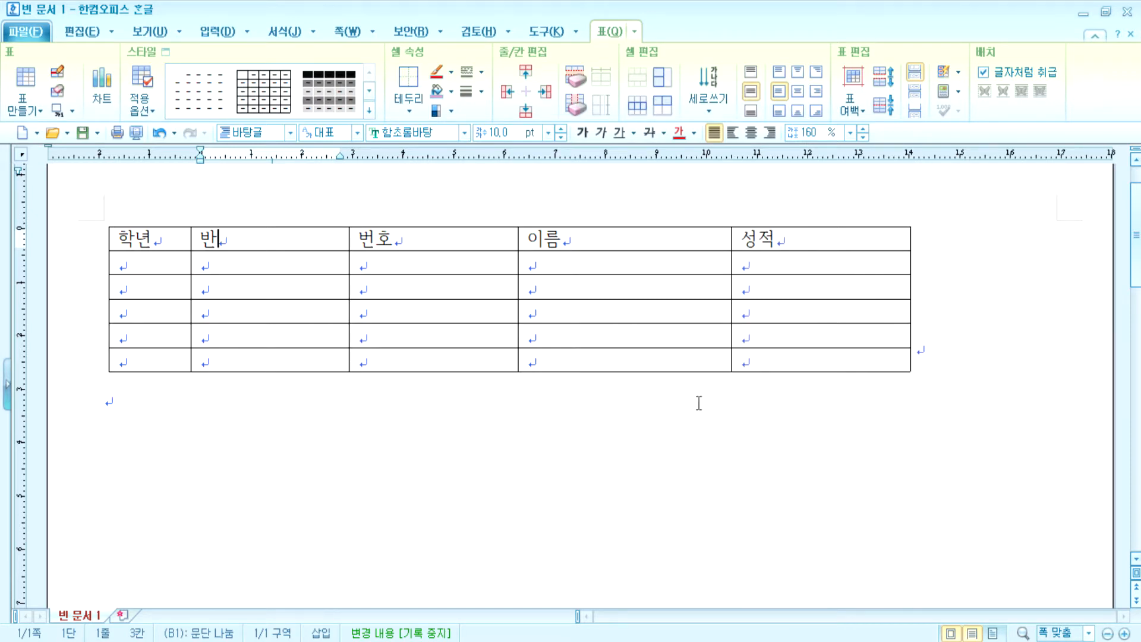
key("ctrl+z")
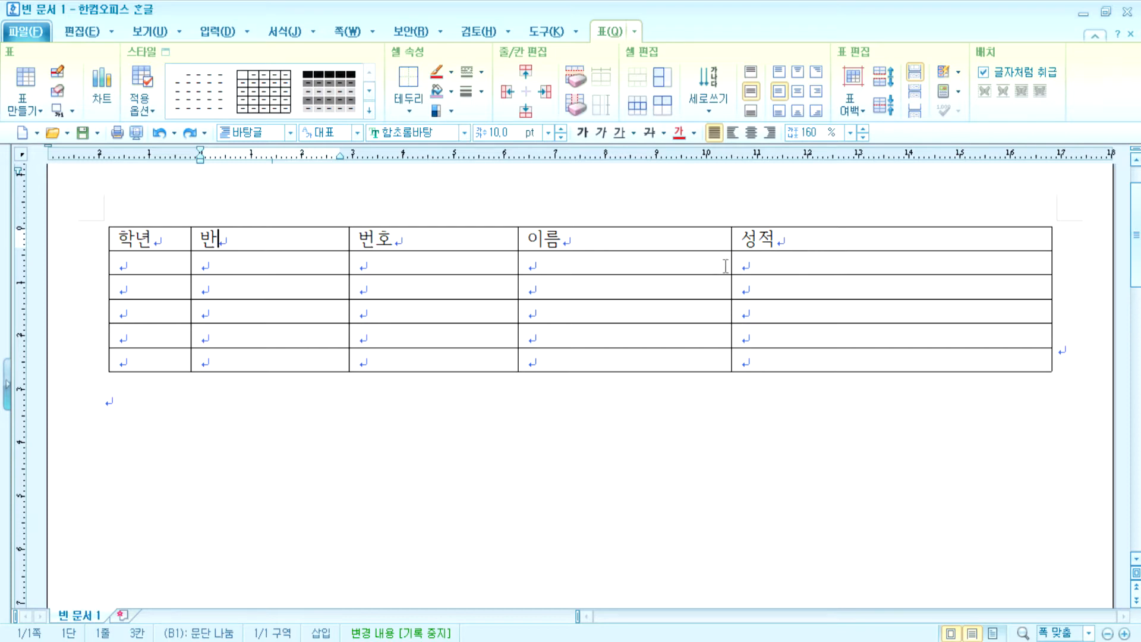
- Widen 번호 and 이름 at the expense of their right neighbours, then select and clear all cells
left_click_drag(518, 265, 609, 265)
left_click_drag(733, 265, 838, 267)
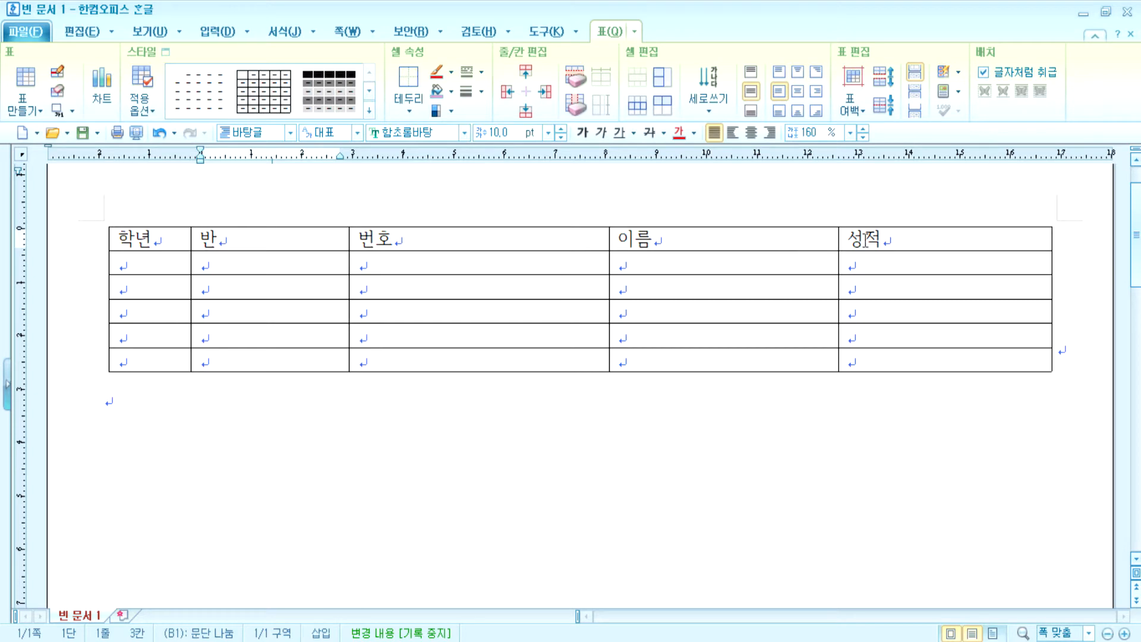
left_click_drag(168, 235, 873, 357)
left_click(848, 414)
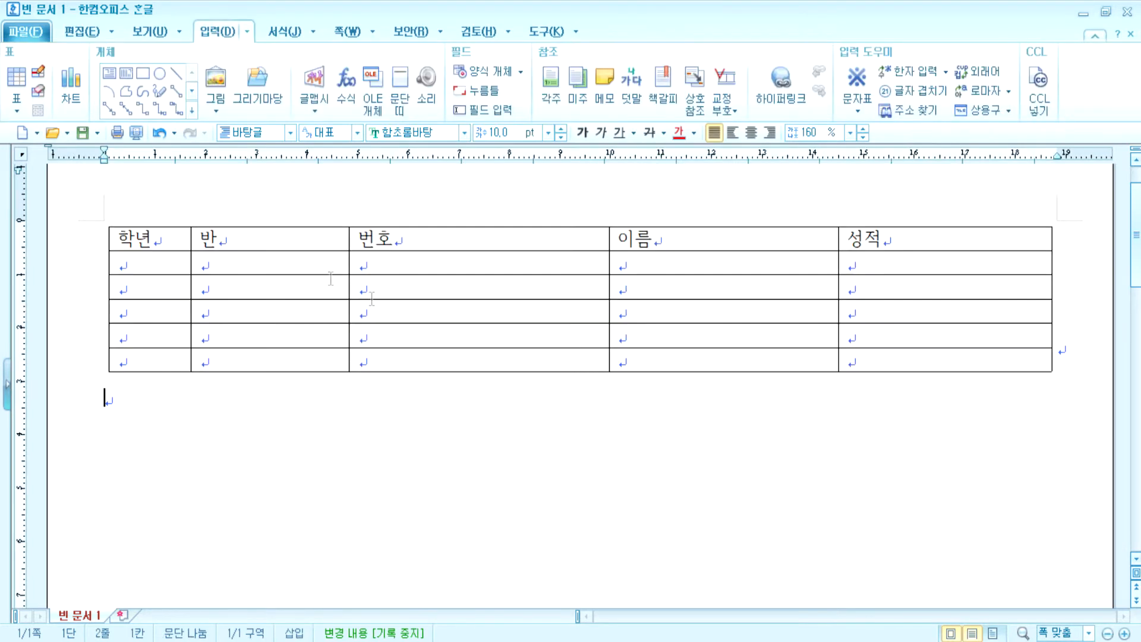
- Select every cell and apply 셀 너비를 같게 so 학년 through 성적 share one width
left_click_drag(177, 234, 899, 387)
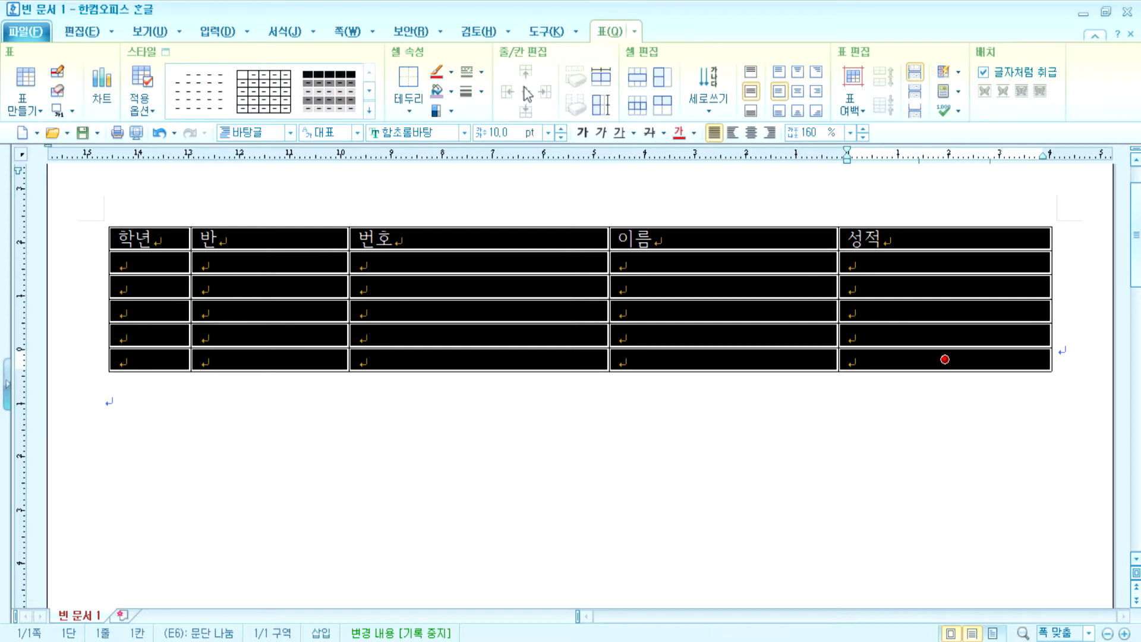
left_click(601, 83)
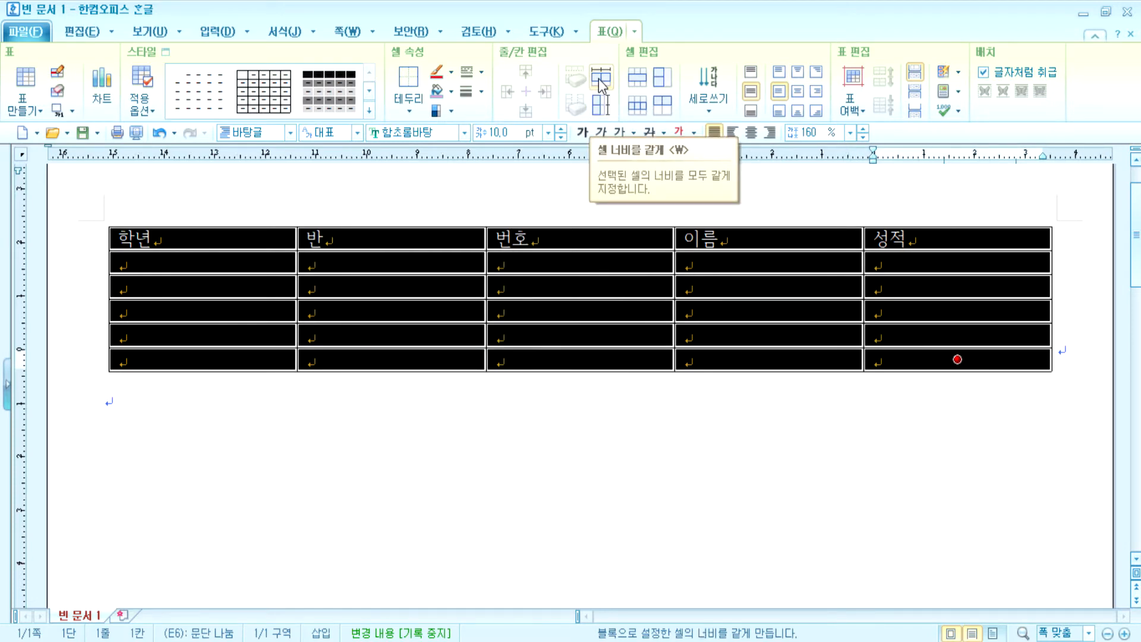
left_click(551, 359)
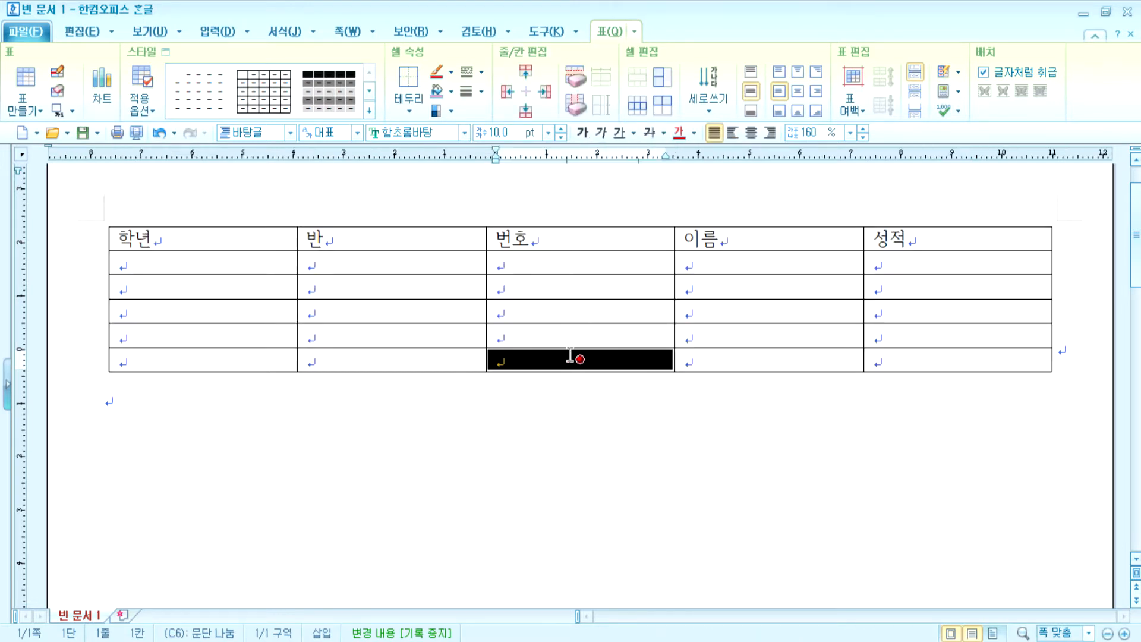
left_click(536, 235)
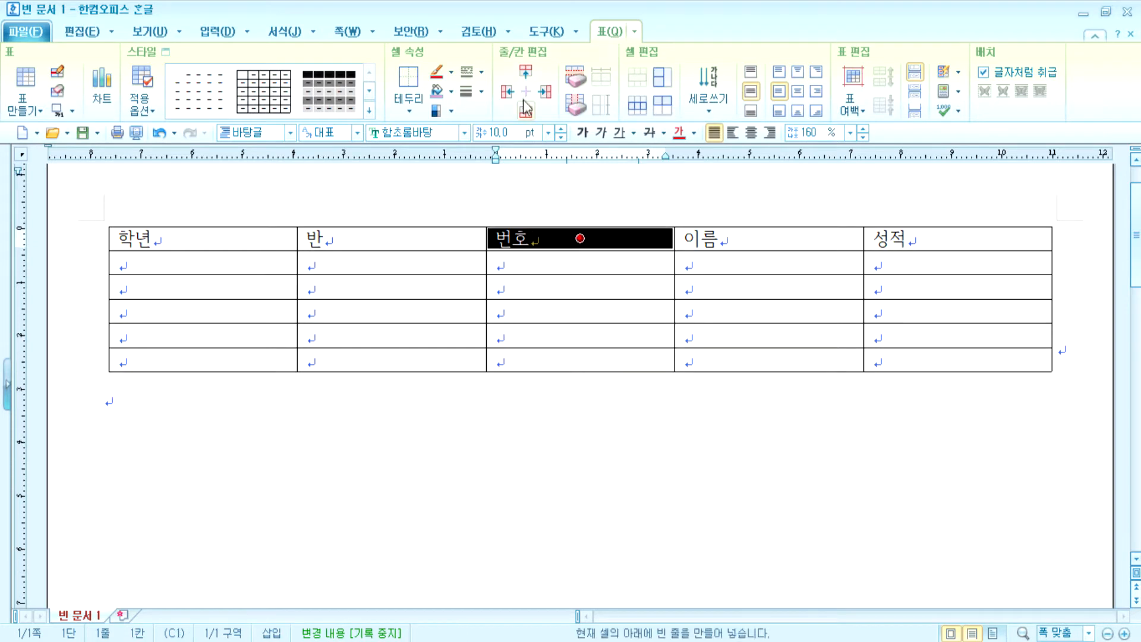
left_click(528, 71)
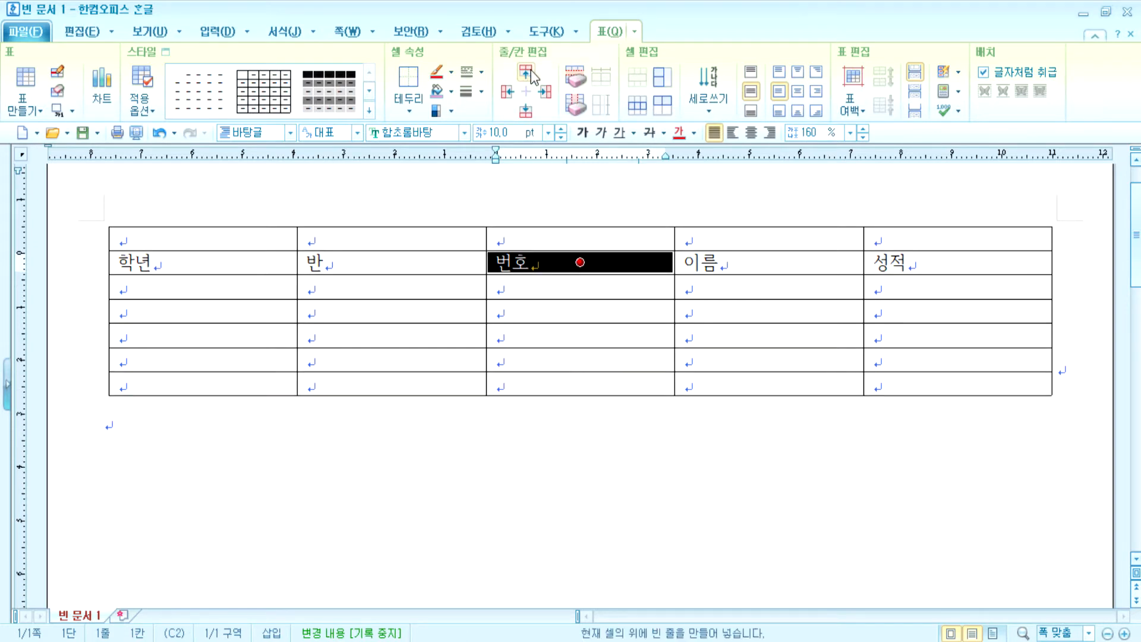
left_click(539, 236)
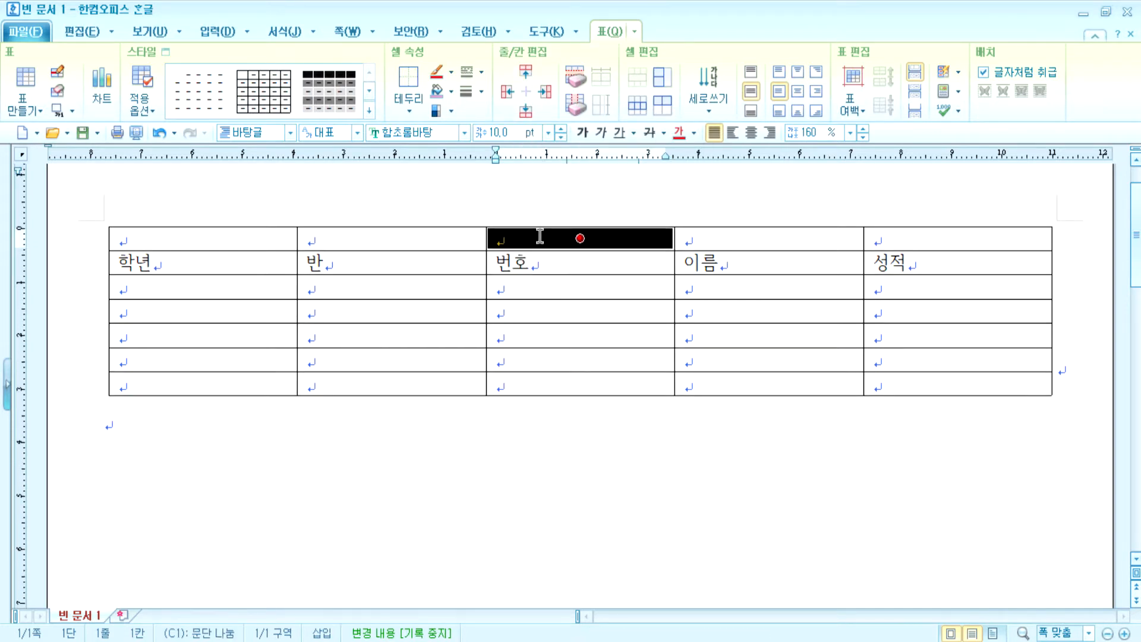
left_click(575, 77)
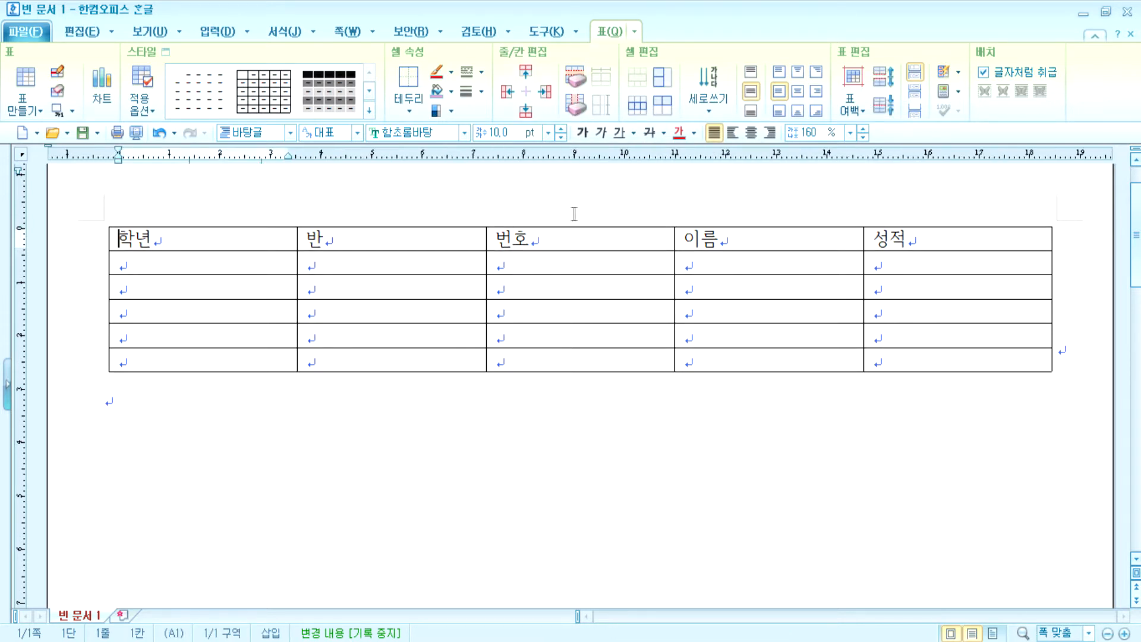
- With all cells selected, heighten every row with Ctrl+Down and narrow the table with Ctrl+Left
left_click_drag(233, 240, 909, 363)
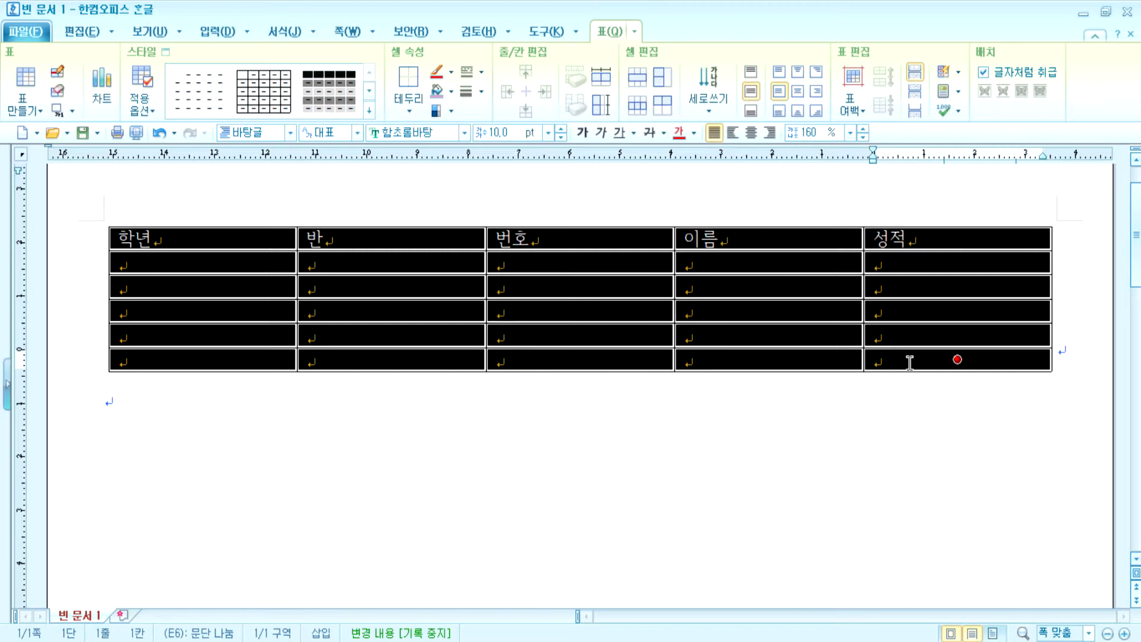
key("ctrl+Down")
key("ctrl+Down")
key("ctrl+Down")
key("ctrl+Down")
key("ctrl+Down")
key("ctrl+Down")
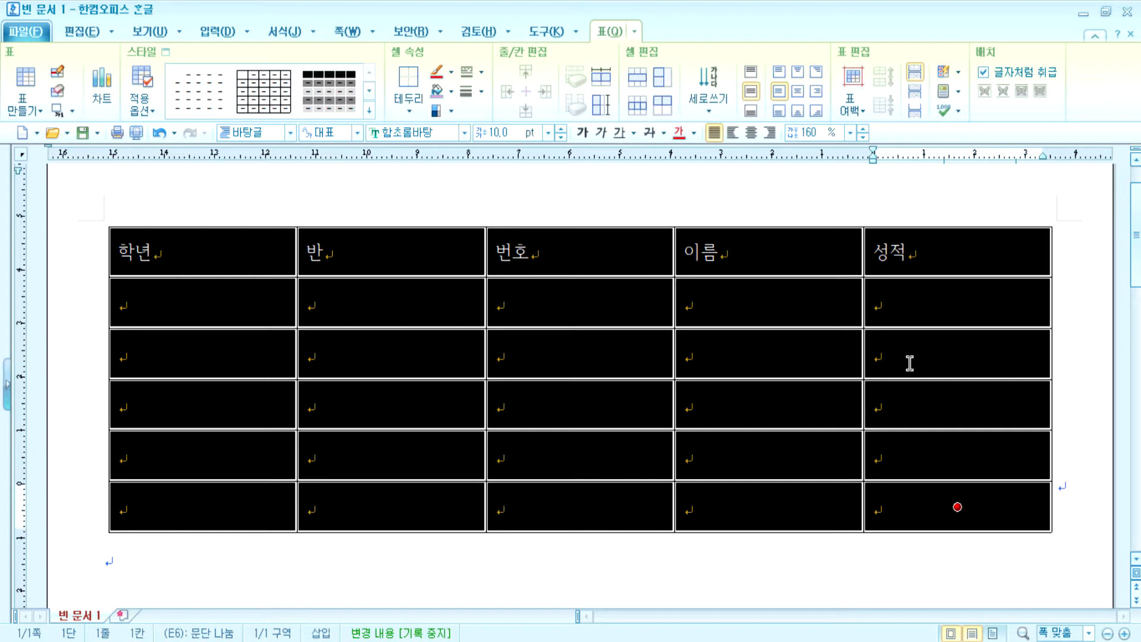
key("ctrl+Left")
key("ctrl+Left")
key("ctrl+Left")
key("ctrl+Left")
key("ctrl+Left")
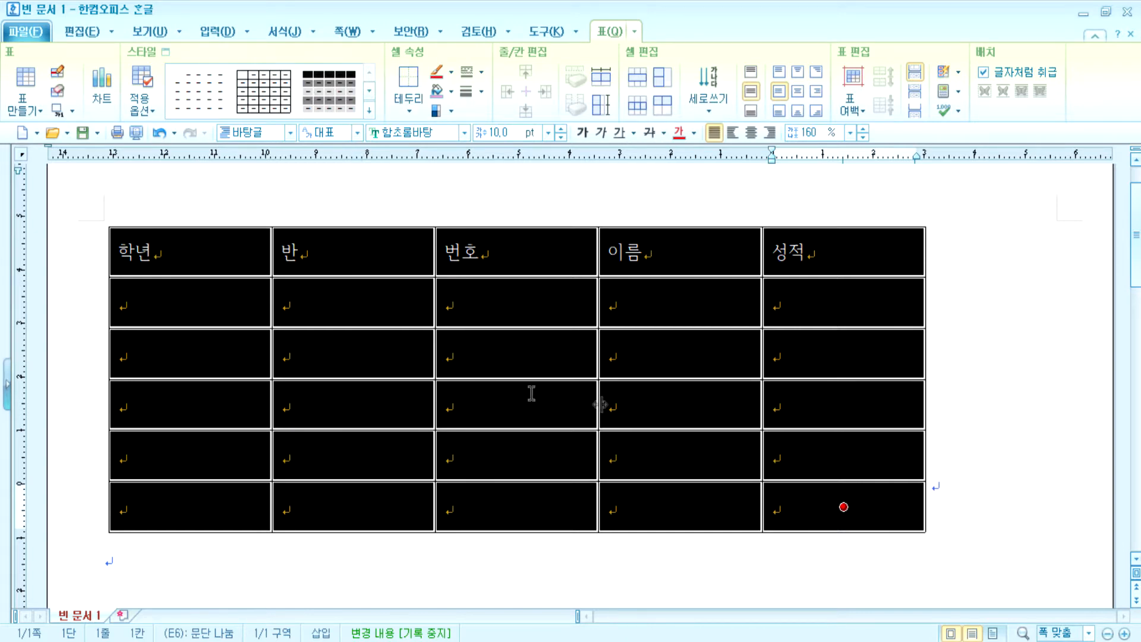
- Select the third-row 이름 cell, test its column width, and make row three much taller
left_click(677, 351)
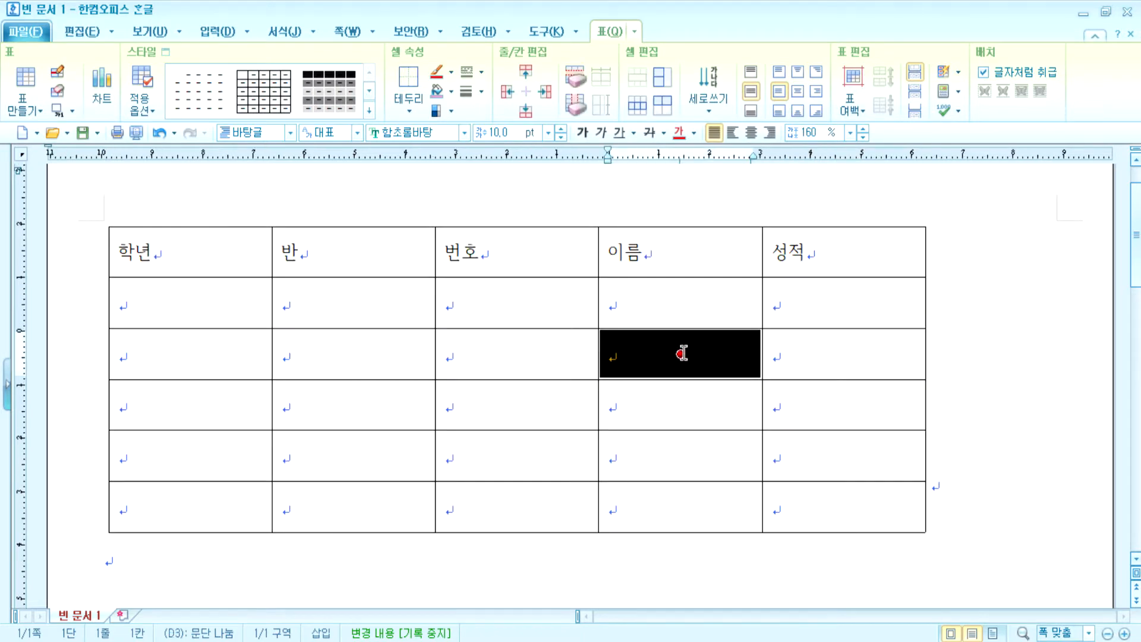
key("ctrl+Right")
key("ctrl+Right")
key("ctrl+Right")
key("ctrl+Right")
key("ctrl+Right")
key("ctrl+Right")
key("ctrl+Right")
key("ctrl+Right")
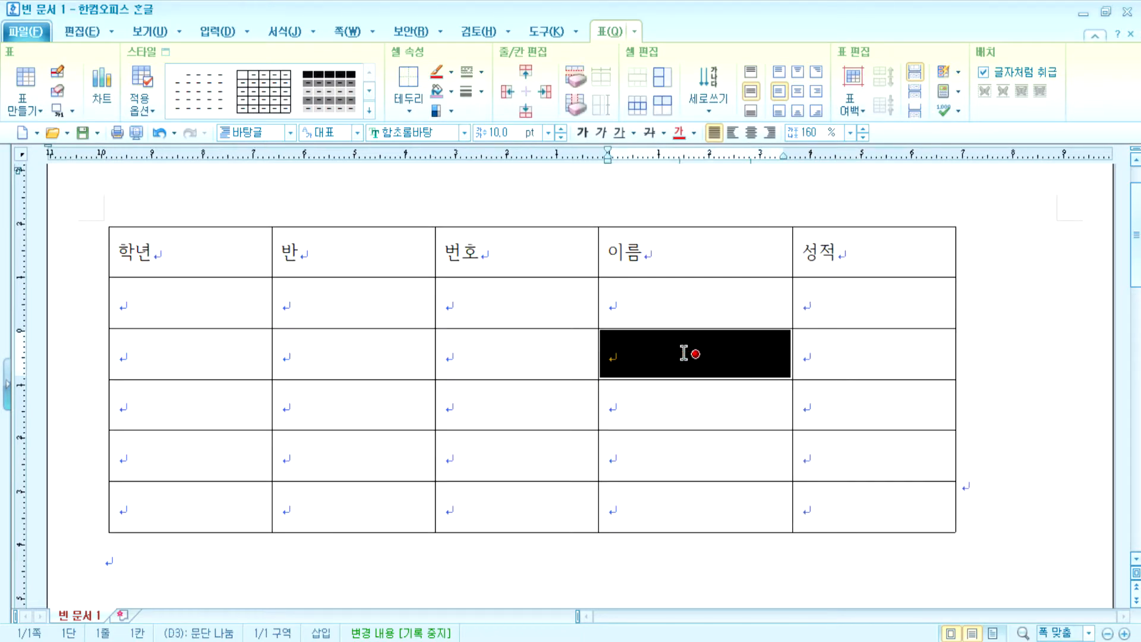
key("ctrl+Left")
key("ctrl+Left")
key("ctrl+Left")
key("ctrl+Left")
key("ctrl+Left")
key("ctrl+Left")
key("ctrl+Left")
key("ctrl+Left")
key("ctrl+Left")
key("ctrl+Left")
key("ctrl+Left")
key("ctrl+Left")
key("ctrl+Right")
key("ctrl+Right")
key("ctrl+Right")
key("ctrl+Right")
key("ctrl+Right")
key("ctrl+Right")
key("ctrl+Right")
key("ctrl+Right")
key("ctrl+Right")
key("ctrl+Right")
key("ctrl+Right")
key("ctrl+Right")
key("ctrl+Right")
key("ctrl+Right")
key("ctrl+Right")
key("ctrl+Right")
key("ctrl+Right")
key("ctrl+Right")
key("ctrl+Right")
key("ctrl+Right")
key("ctrl+Right")
key("ctrl+Right")
key("ctrl+Right")
key("ctrl+Right")
key("ctrl+Right")
key("ctrl+Down")
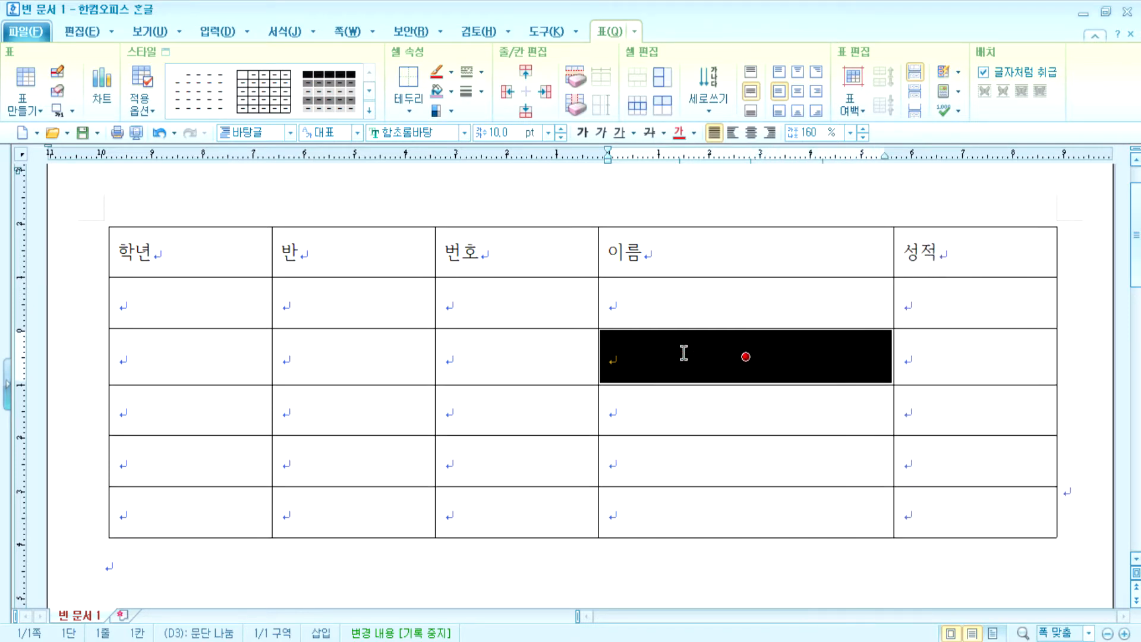
key("ctrl+Down")
key("ctrl+Down")
key("ctrl+Down")
key("ctrl+Down")
key("ctrl+Down")
key("ctrl+Down")
key("ctrl+Down")
key("ctrl+Down")
key("ctrl+Down")
key("ctrl+Down")
key("ctrl+Down")
key("ctrl+Down")
key("ctrl+Down")
key("ctrl+Down")
key("ctrl+Down")
key("ctrl+Down")
key("ctrl+Down")
key("ctrl+Down")
key("ctrl+Down")
key("ctrl+Down")
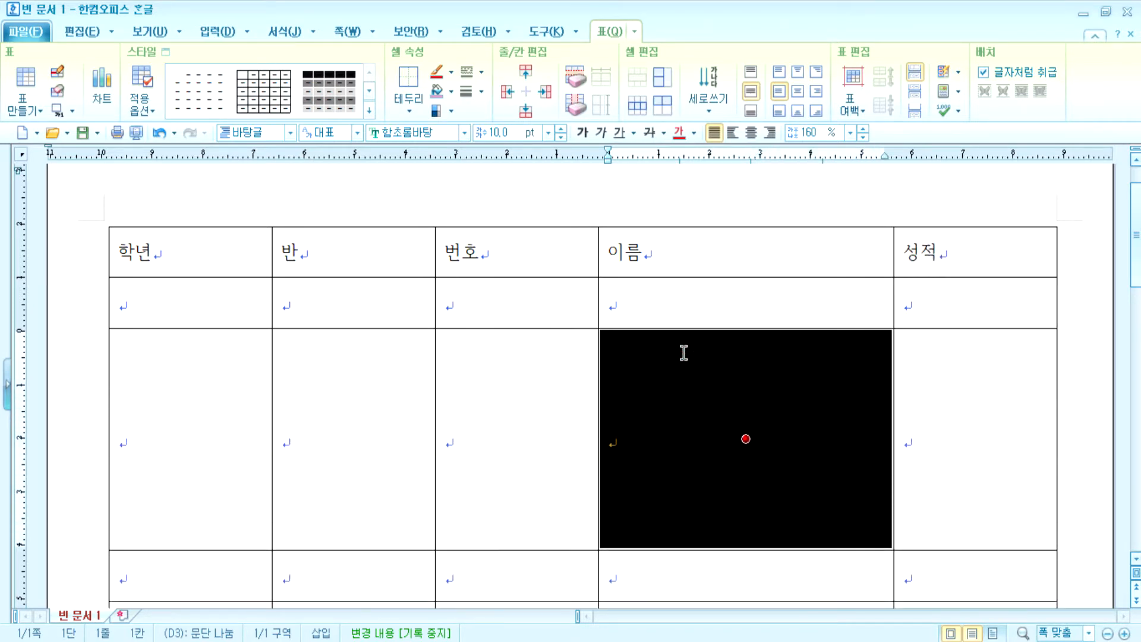
key("ctrl+Up")
key("ctrl+Up")
key("ctrl+Up")
key("ctrl+Up")
key("ctrl+Up")
key("ctrl+Up")
key("ctrl+Up")
key("ctrl+Up")
key("ctrl+Down")
key("ctrl+Down")
key("ctrl+Down")
key("ctrl+Down")
key("ctrl+Down")
key("ctrl+Down")
key("ctrl+Down")
key("ctrl+Down")
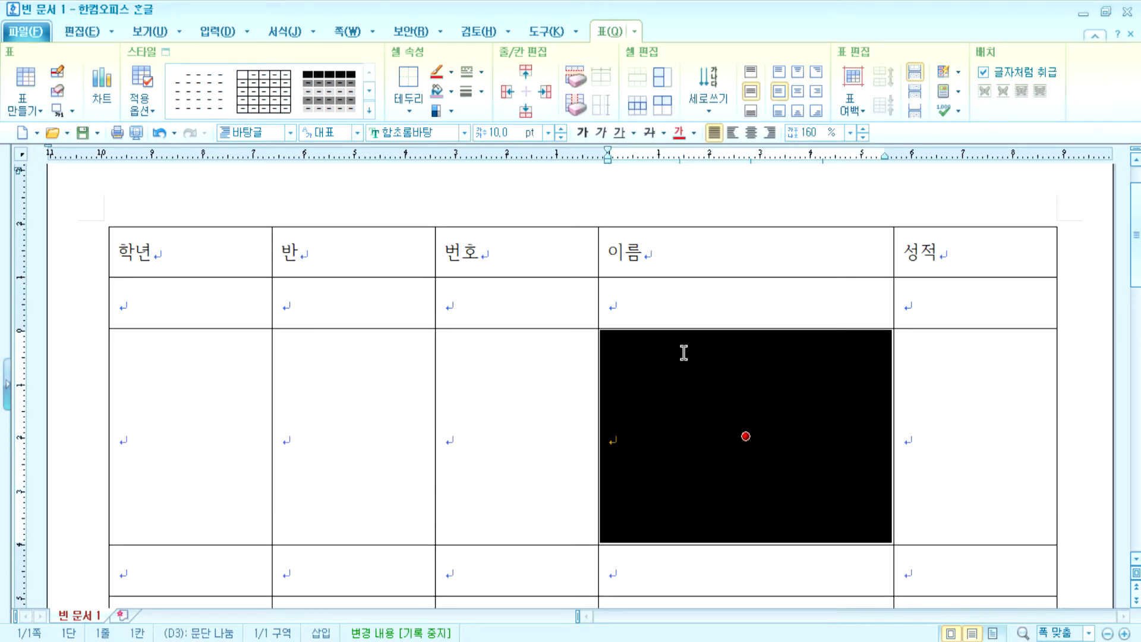
- Re-block the 이름 cell and adjust the third row's height, ending taller
key("Escape")
key("F5")
key("Left")
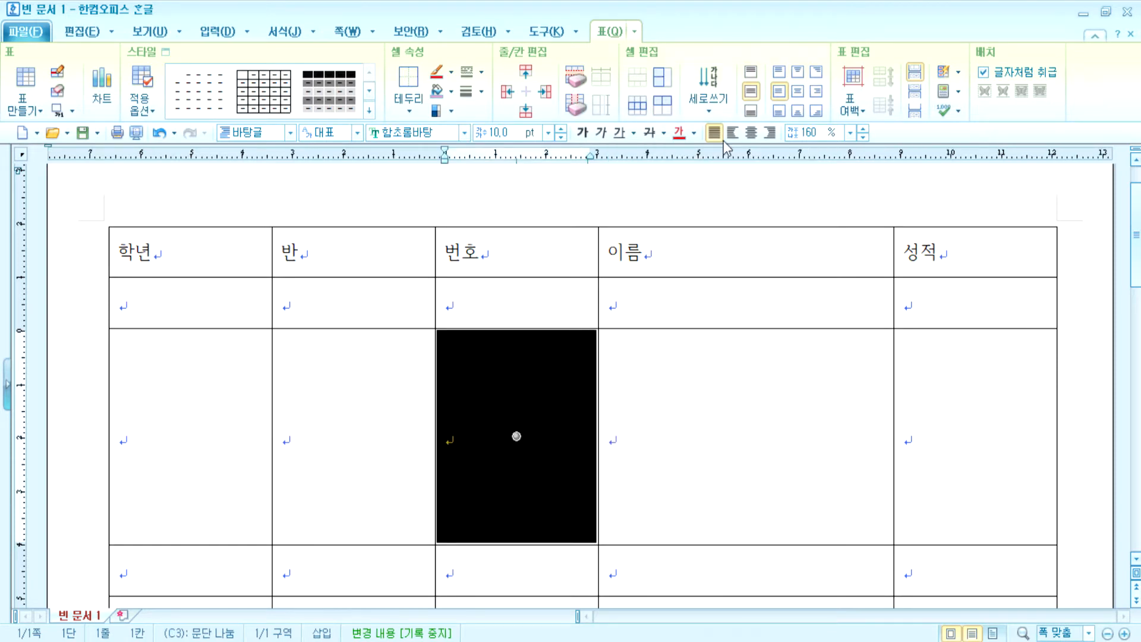
key("Right")
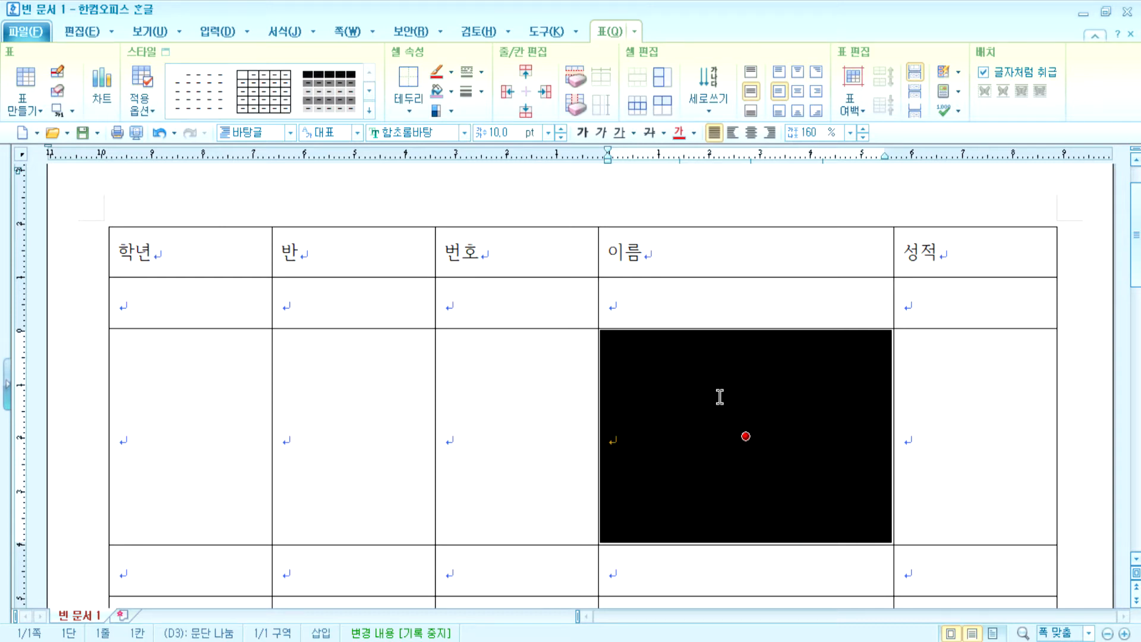
key("ctrl+Down")
key("ctrl+Down")
key("ctrl+Down")
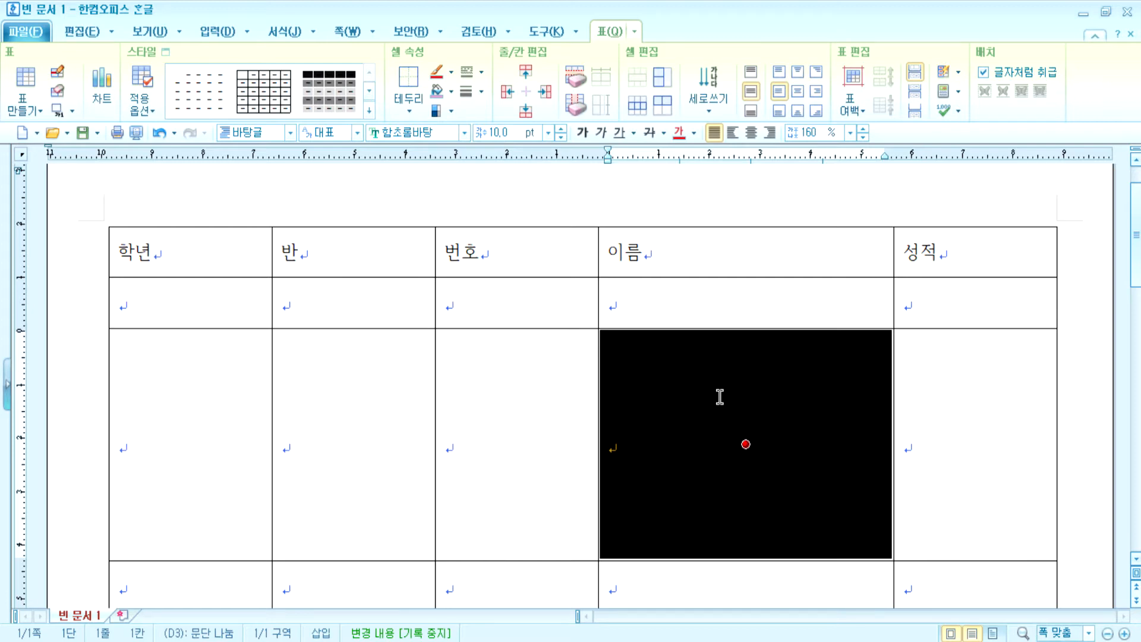
key("ctrl+Up")
key("ctrl+Up")
key("ctrl+Up")
key("ctrl+Up")
key("ctrl+Up")
key("ctrl+Up")
key("ctrl+Up")
key("ctrl+Up")
key("ctrl+Up")
key("ctrl+Up")
key("ctrl+Up")
key("ctrl+Up")
key("ctrl+Up")
key("ctrl+Up")
key("ctrl+Up")
key("ctrl+Up")
key("ctrl+Up")
key("ctrl+Up")
key("ctrl+Up")
key("ctrl+Up")
key("ctrl+Up")
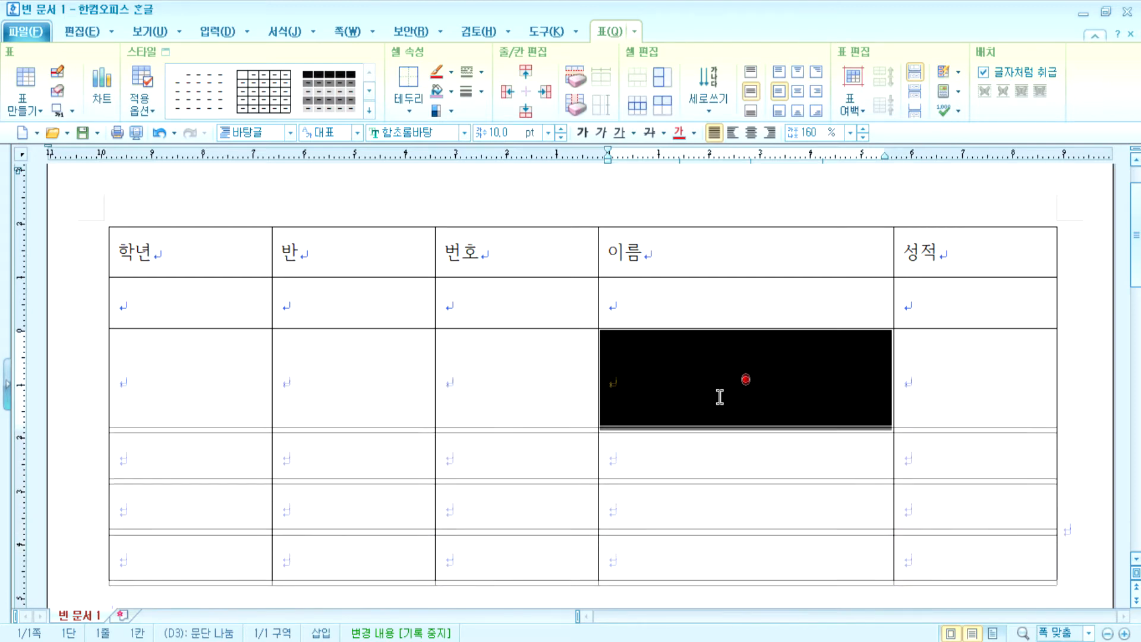
key("ctrl+Up")
key("ctrl+Up")
key("ctrl+Up")
key("ctrl+Up")
key("ctrl+Up")
key("ctrl+Up")
key("ctrl+Up")
key("ctrl+Up")
key("ctrl+Up")
key("ctrl+Up")
key("ctrl+Up")
key("ctrl+Up")
key("ctrl+Up")
key("ctrl+Up")
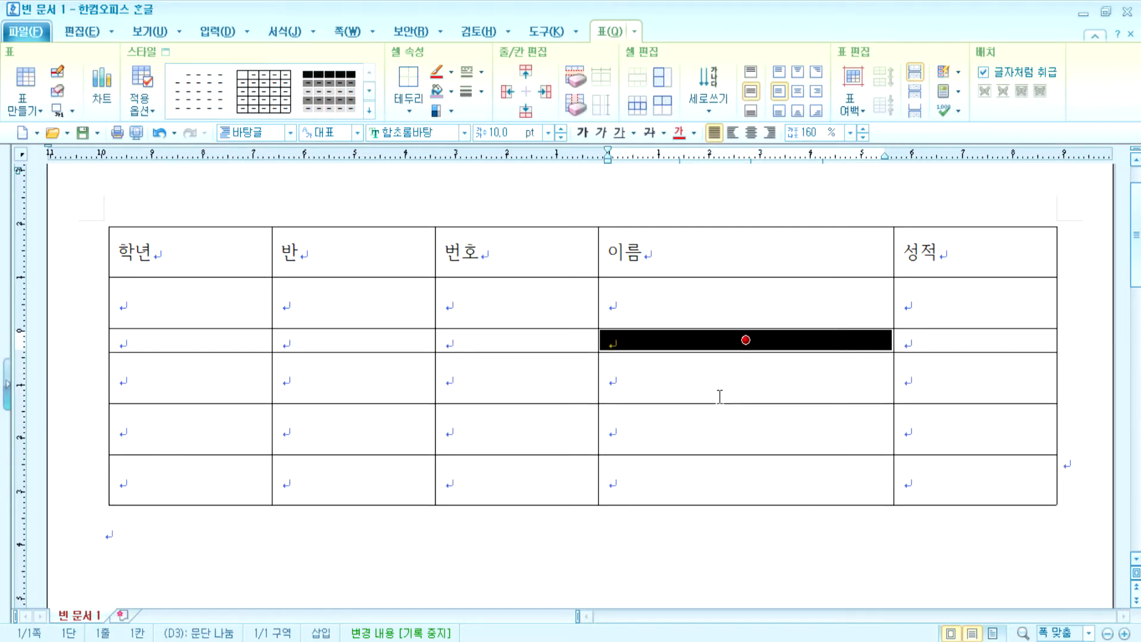
key("ctrl+Down")
key("ctrl+Down")
key("ctrl+Down")
key("ctrl+Down")
key("ctrl+Down")
key("ctrl+Down")
key("ctrl+Down")
key("ctrl+Down")
key("ctrl+Down")
key("ctrl+Down")
key("ctrl+Down")
key("ctrl+Down")
key("ctrl+Down")
key("ctrl+Down")
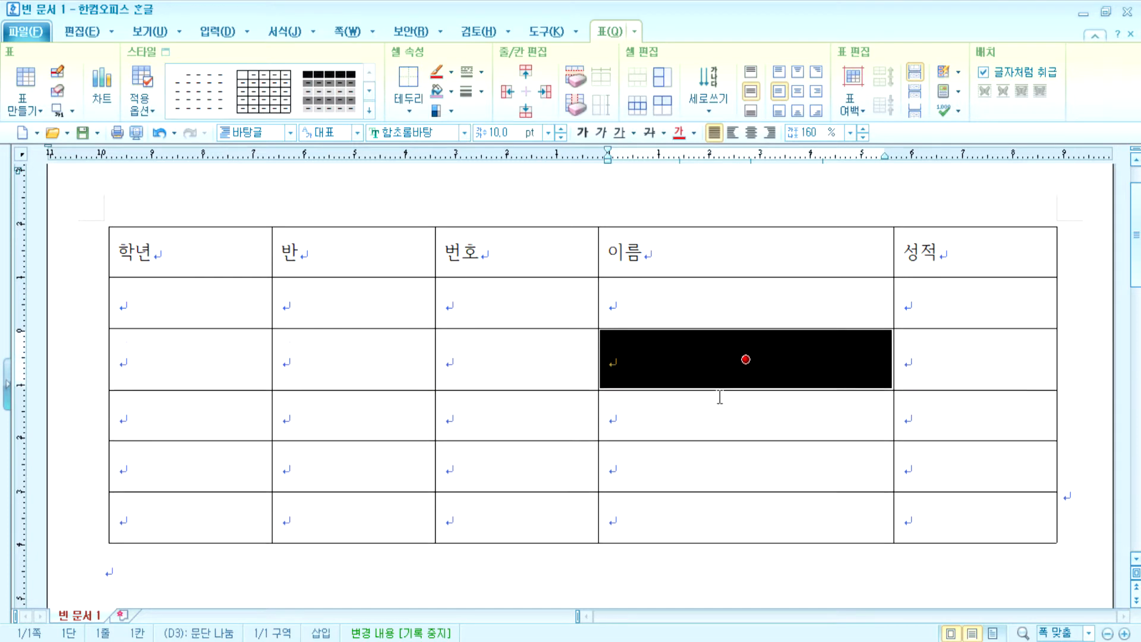
- Narrow the 이름 column three steps, then restore it to full width
key("ctrl+Left")
key("ctrl+Left")
key("ctrl+Left")
key("ctrl+Left")
key("ctrl+Left")
key("ctrl+Left")
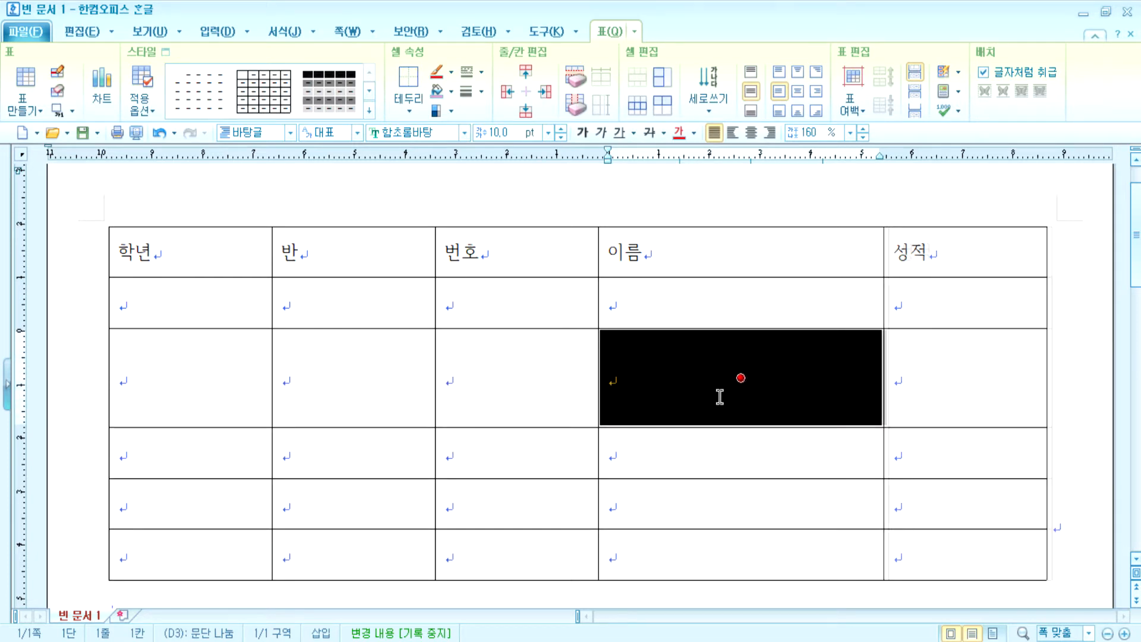
key("ctrl+Left")
key("ctrl+Left")
key("ctrl+Left")
key("ctrl+Left")
key("ctrl+Left")
key("ctrl+Left")
key("ctrl+Left")
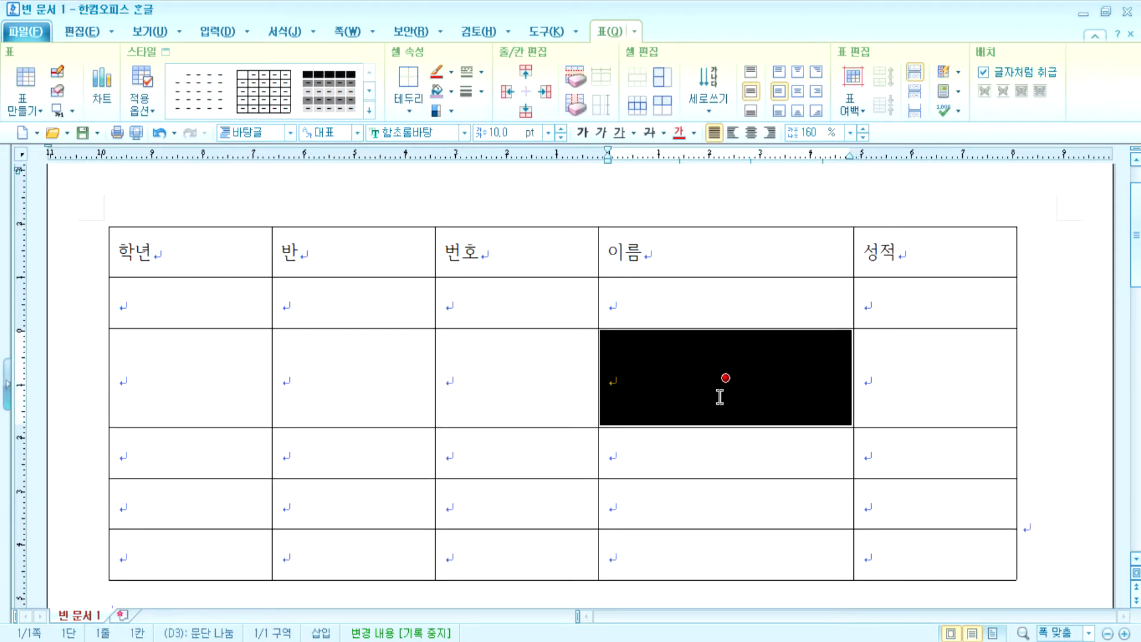
key("ctrl+Left")
key("ctrl+Left")
key("ctrl+Left")
key("ctrl+Left")
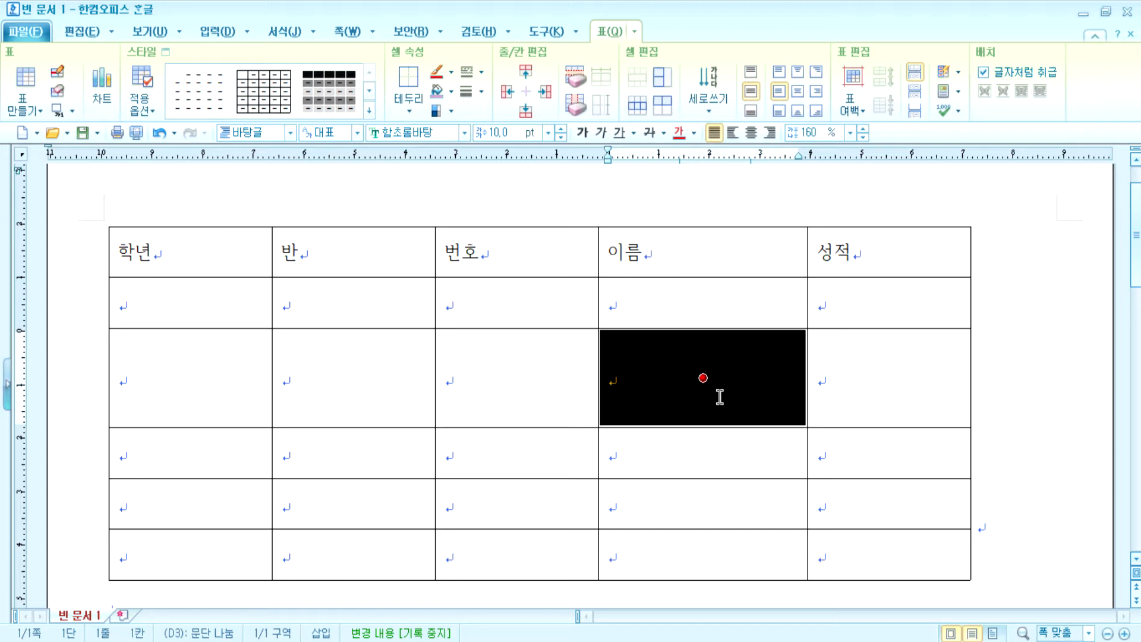
key("ctrl+Right")
key("ctrl+Right")
key("ctrl+Right")
key("ctrl+Right")
key("ctrl+Right")
key("ctrl+Right")
key("ctrl+Right")
key("ctrl+Right")
key("ctrl+Right")
key("ctrl+Right")
key("ctrl+Right")
key("ctrl+Right")
key("ctrl+Right")
key("ctrl+Right")
key("ctrl+Right")
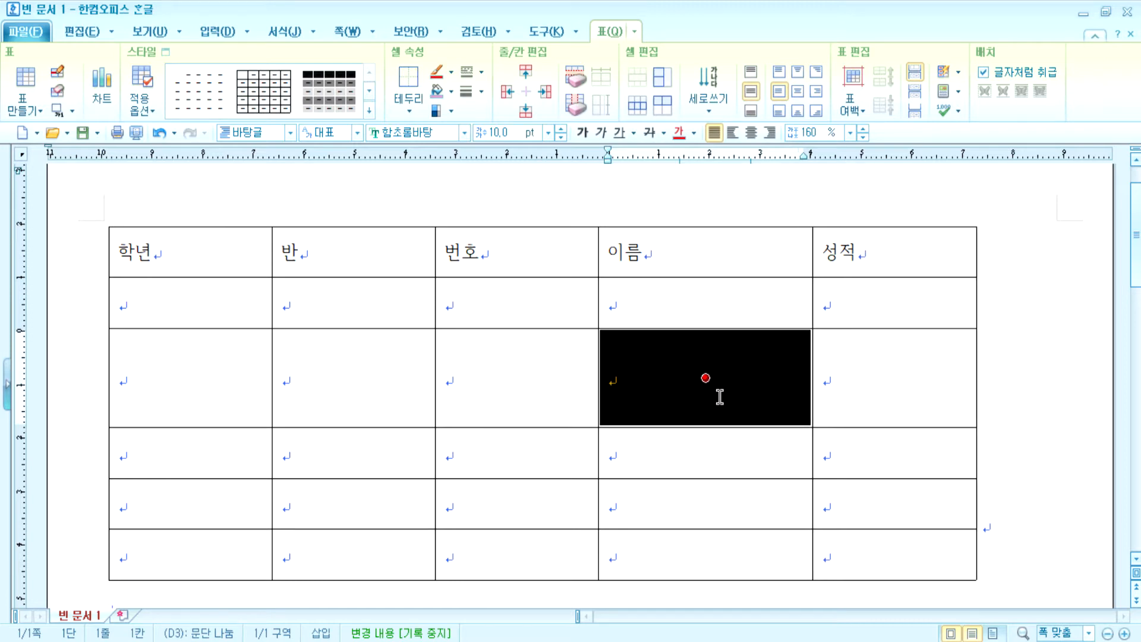
key("ctrl+Right")
key("ctrl+Right")
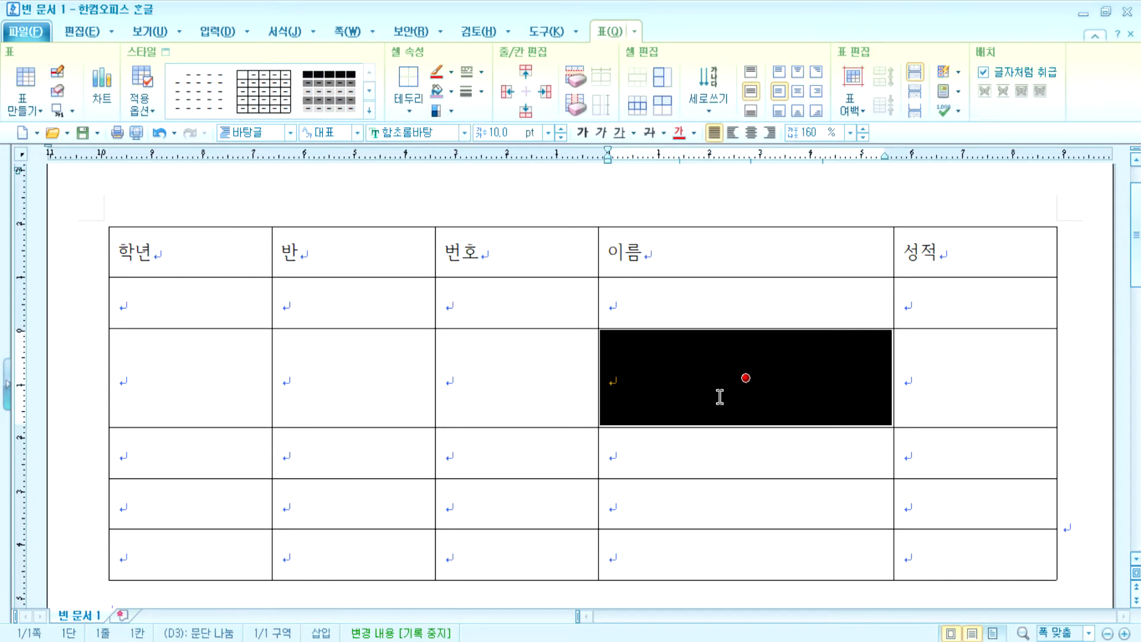
- Block-select the third-row 번호 cell and widen 번호 with Alt+arrows, heightening row three
left_click_drag(745, 378, 517, 378)
key("Escape")
key("F5")
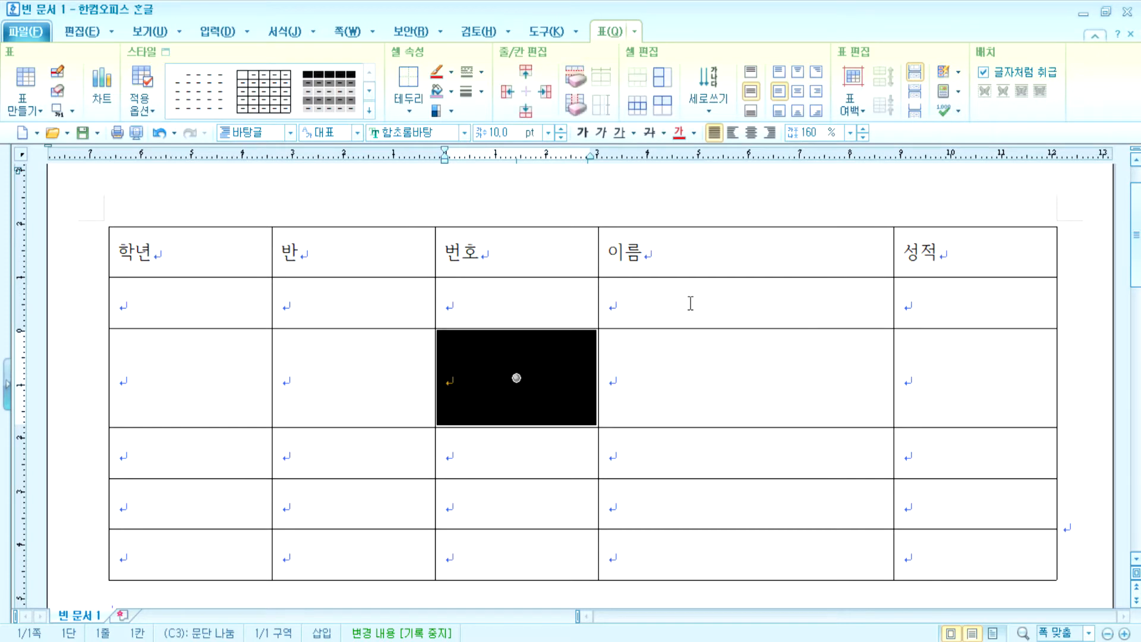
key("alt+Left")
key("alt+Left")
key("alt+Left")
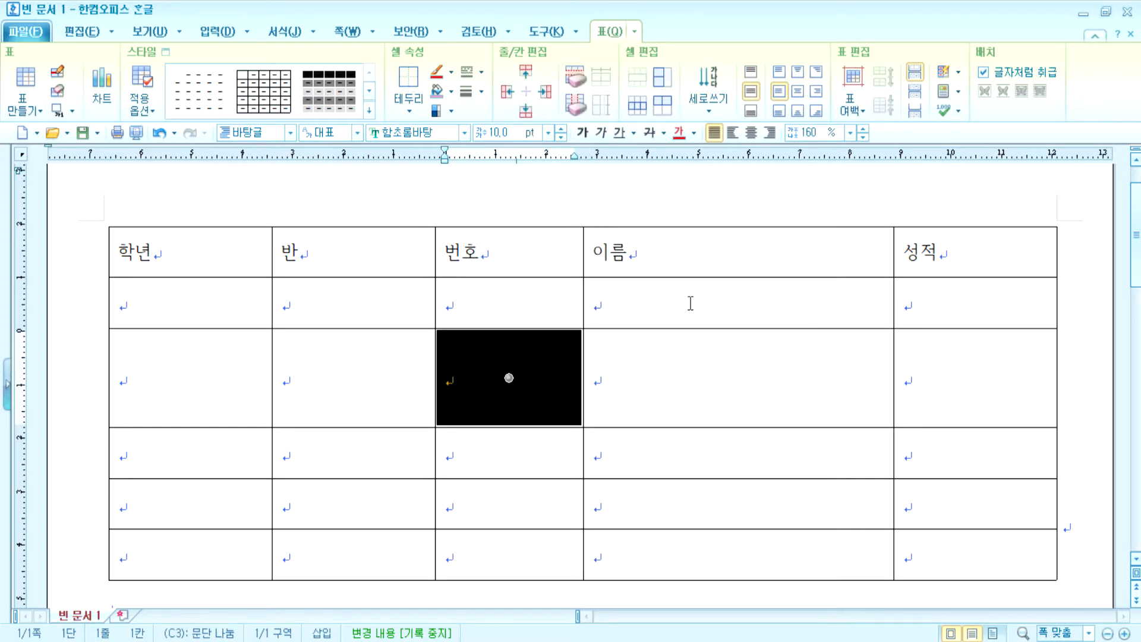
key("alt+Right")
key("alt+Right")
key("alt+Right")
key("alt+Up")
key("alt+Up")
key("alt+Up")
key("alt+Up")
key("alt+Up")
key("alt+Down")
key("alt+Down")
key("alt+Down")
key("alt+Down")
key("alt+Down")
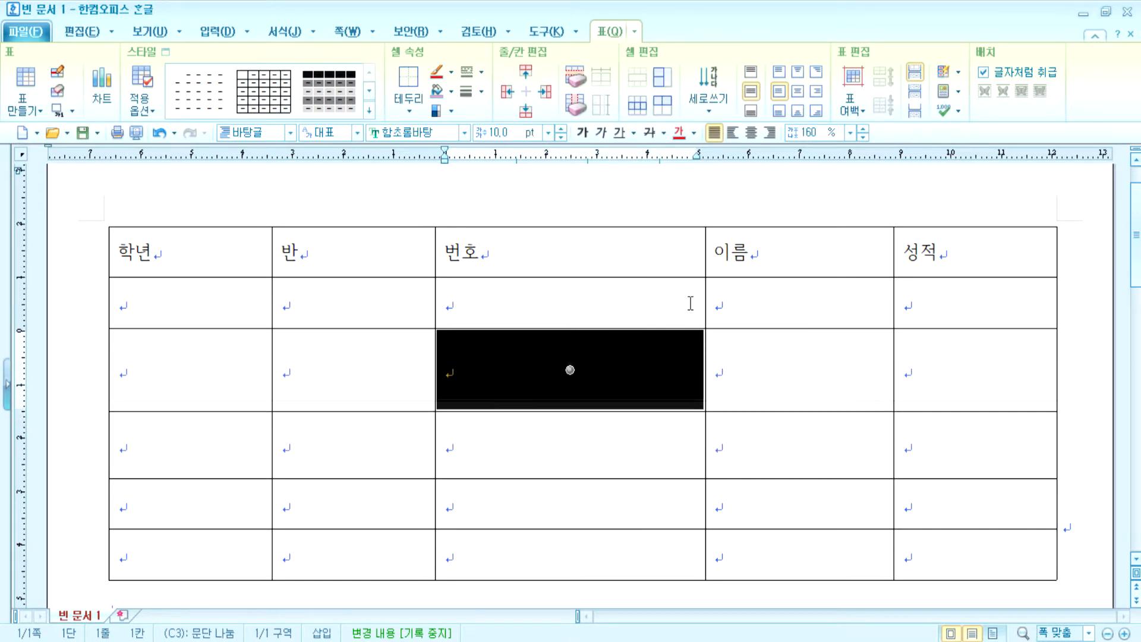
key("alt+Right")
key("alt+Right")
key("alt+Right")
key("alt+Right")
- Balance the 번호 and 이름 widths so 이름 fits on one line
key("alt+Left")
key("alt+Left")
key("alt+Left")
key("alt+Left")
key("alt+Left")
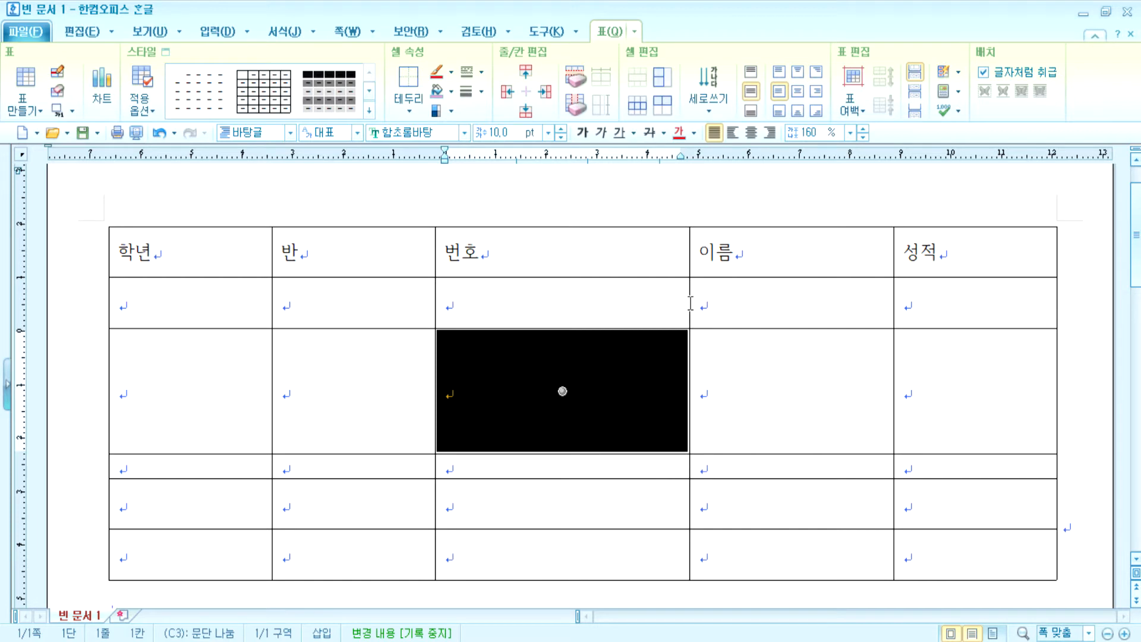
key("alt+Left")
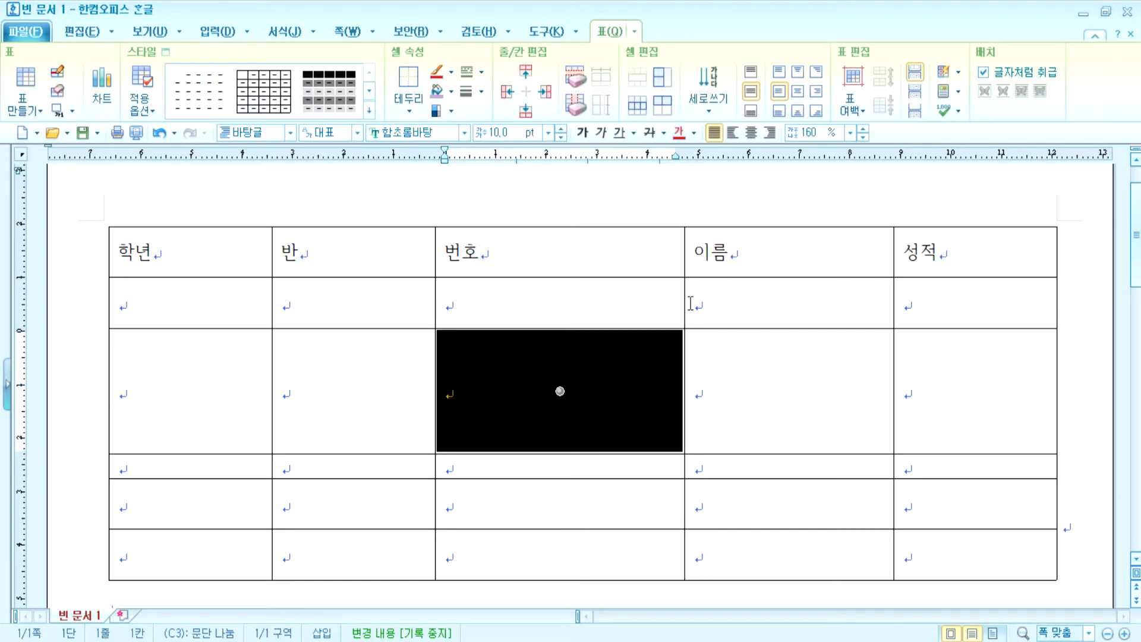
key("alt+Left")
key("alt+Left")
key("alt+Left")
key("alt+Left")
key("alt+Left")
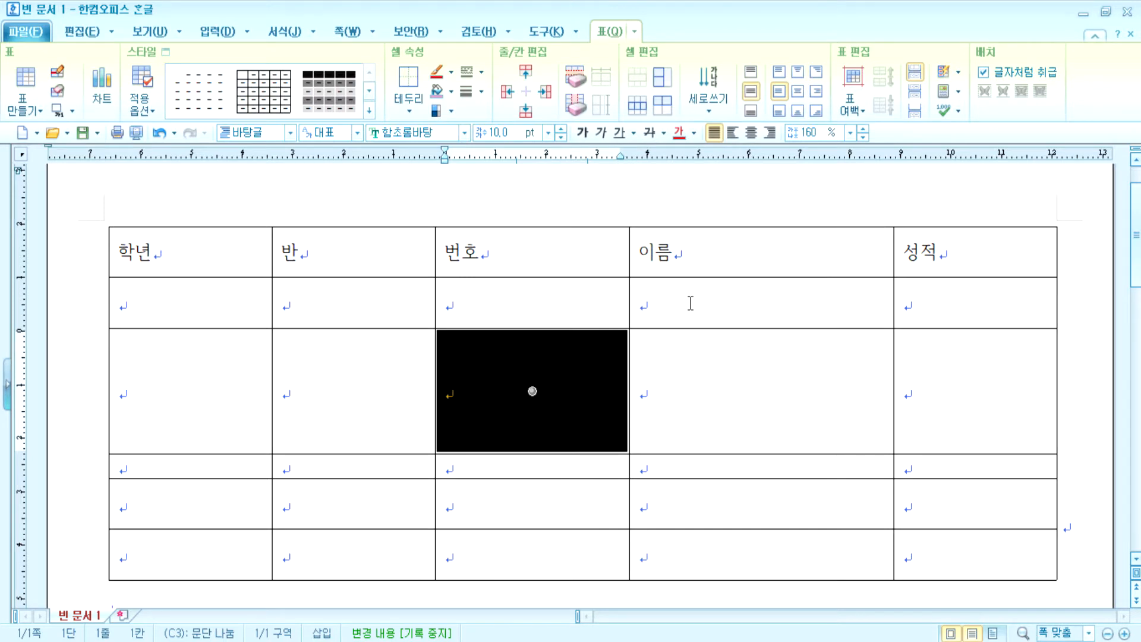
key("alt+Right")
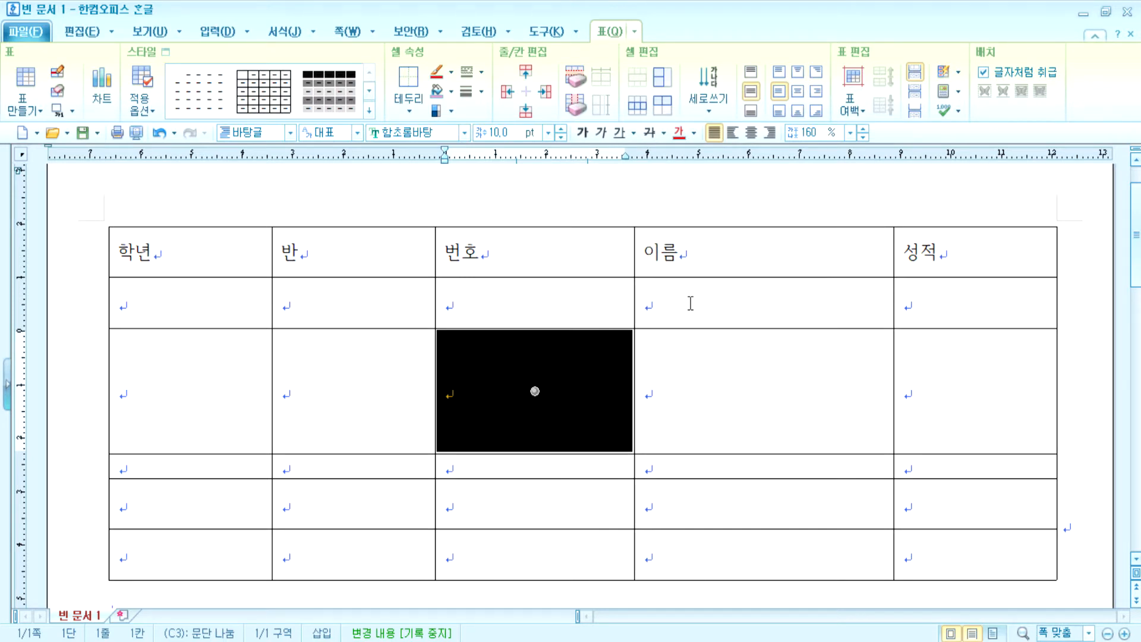
key("alt+Right")
key("alt+Right")
key("alt+Right")
key("alt+Right")
key("alt+Right")
key("alt+Right")
key("alt+Right")
key("alt+Right")
key("alt+Right")
key("alt+Right")
key("alt+Right")
key("alt+Right")
key("alt+Right")
key("alt+Right")
key("alt+Right")
key("alt+Right")
key("alt+Right")
key("alt+Right")
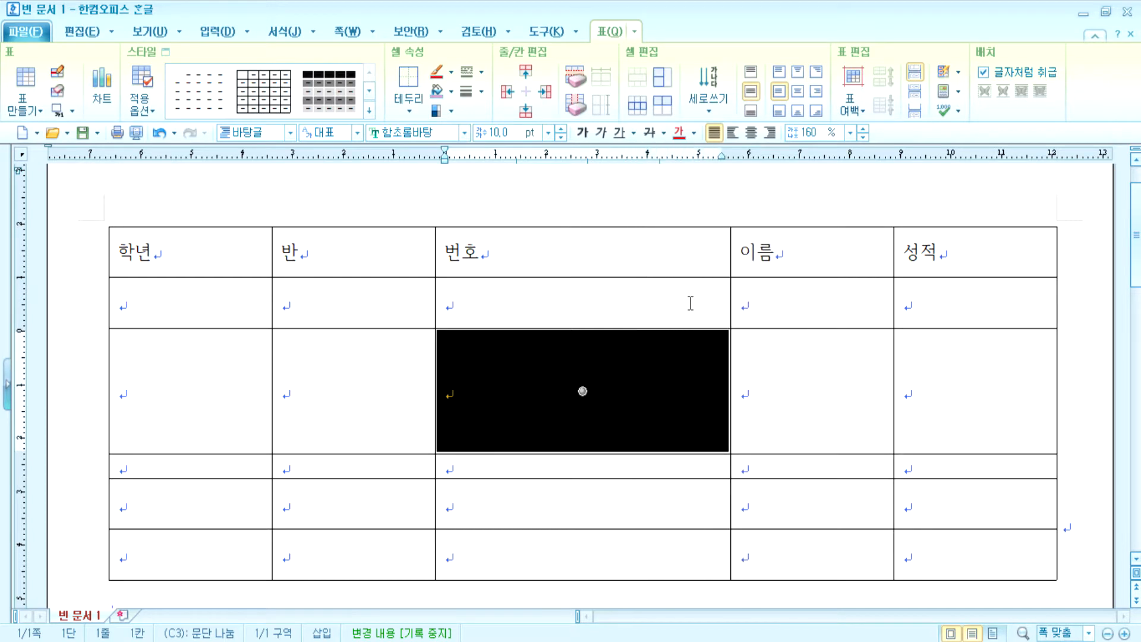
key("alt+Right")
key("alt+Right")
key("alt+Right")
key("alt+Right")
key("alt+Right")
key("alt+Right")
key("alt+Right")
key("alt+Right")
key("alt+Right")
key("alt+Right")
key("alt+Right")
key("alt+Right")
key("alt+Right")
key("alt+Right")
key("alt+Right")
key("alt+Right")
key("alt+Right")
key("alt+Right")
key("alt+Right")
key("alt+Right")
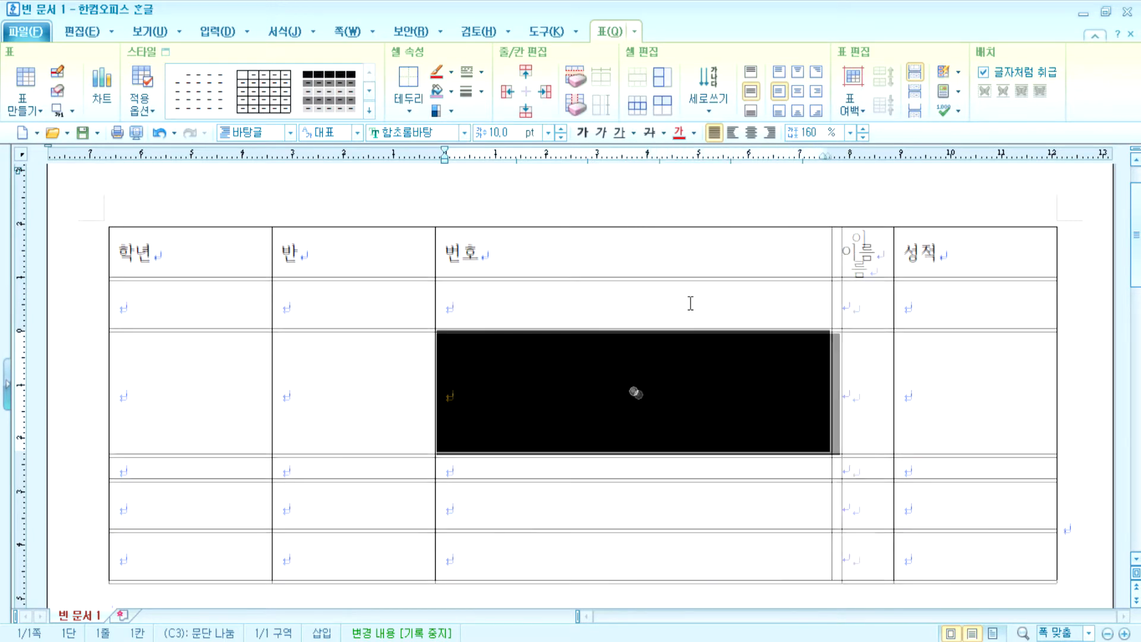
key("alt+Left")
key("alt+Left")
key("alt+Left")
key("alt+Left")
key("alt+Left")
key("alt+Left")
key("alt+Left")
key("alt+Left")
key("alt+Left")
key("alt+Left")
key("alt+Left")
key("alt+Left")
key("alt+Left")
key("alt+Left")
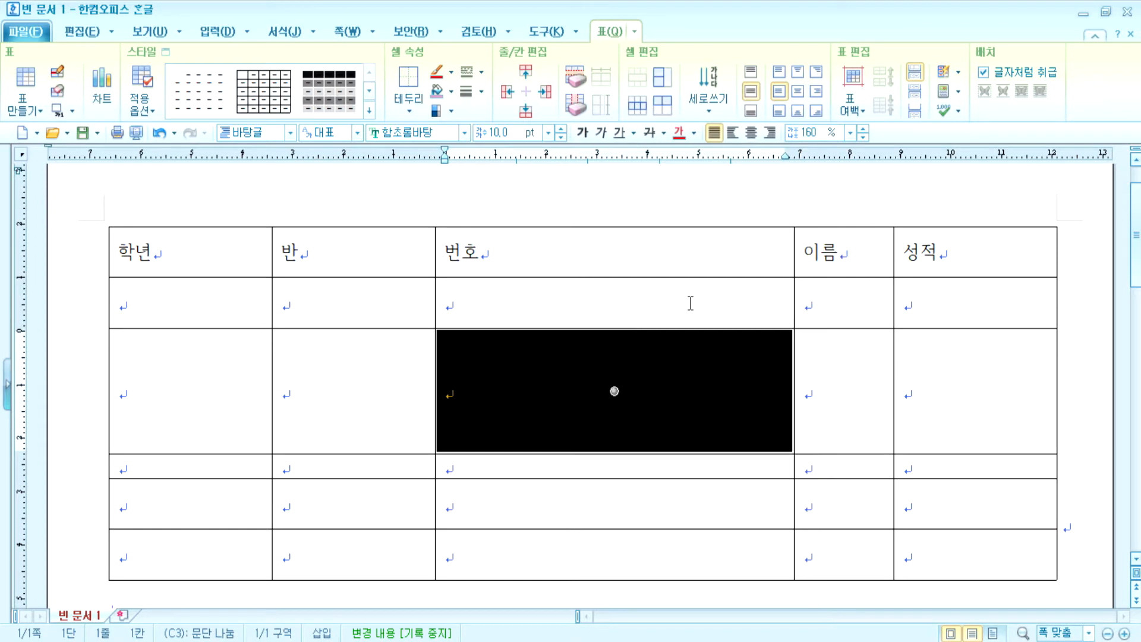
key("alt+Left")
key("alt+Left")
key("alt+Left")
key("alt+Left")
key("alt+Left")
key("alt+Left")
key("alt+Left")
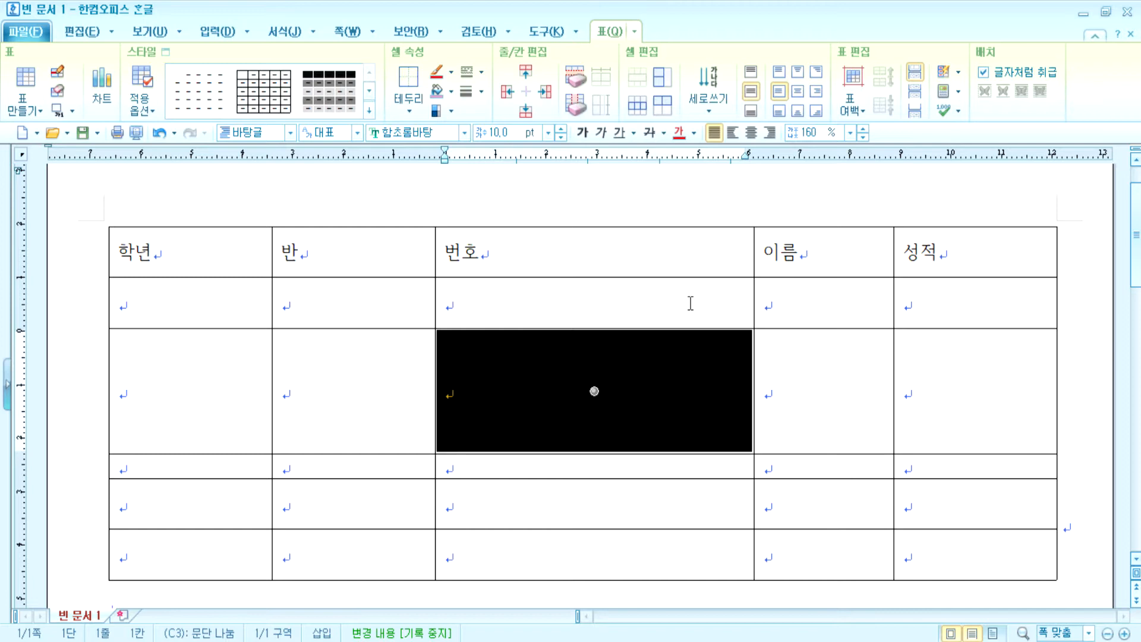
- Set the third row to a moderate height, then select the whole table
key("alt+Up")
key("alt+Up")
key("alt+Up")
key("alt+Up")
key("alt+Up")
key("alt+Up")
key("alt+Up")
key("alt+Up")
key("alt+Up")
key("alt+Up")
key("alt+Up")
key("alt+Up")
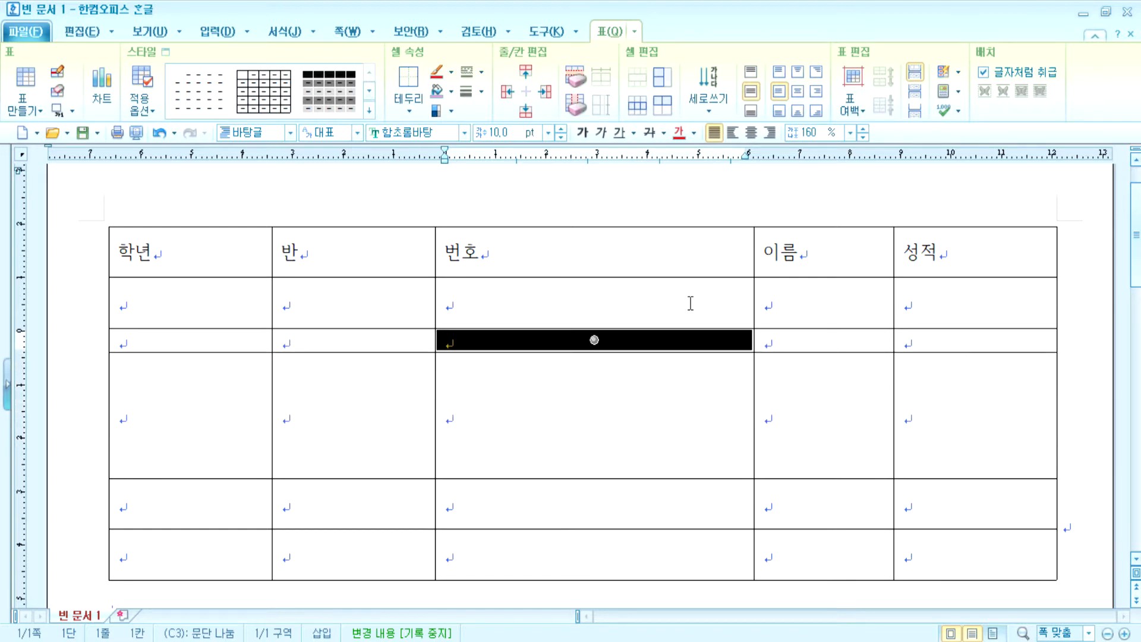
key("alt+Down")
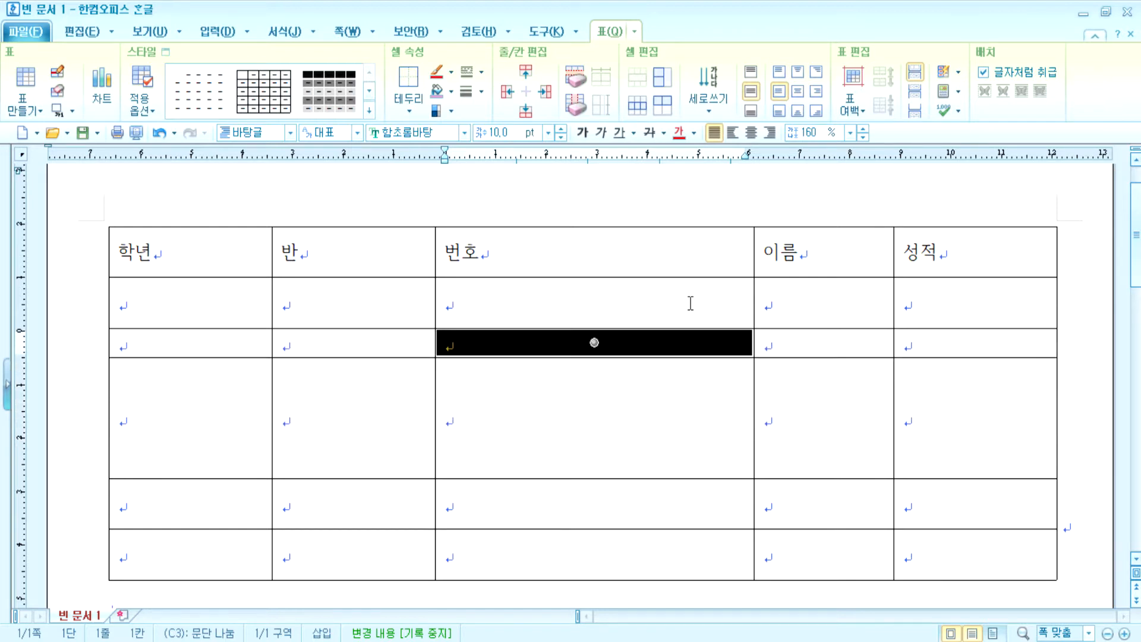
key("alt+Down")
key("alt+Down")
key("alt+Down")
key("alt+Down")
key("alt+Down")
key("alt+Down")
key("alt+Down")
key("alt+Down")
key("alt+Down")
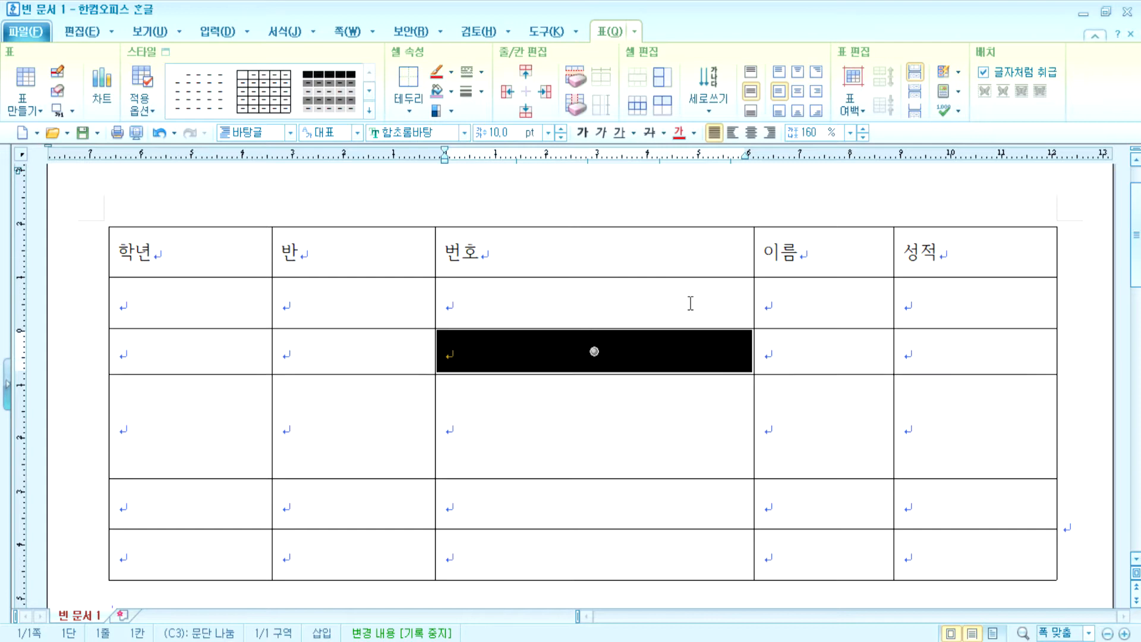
key("alt+Down")
key("alt+Down")
key("alt+Down")
key("alt+Down")
key("alt+Down")
key("alt+Down")
key("alt+Down")
key("alt+Down")
key("alt+Down")
key("alt+Down")
key("alt+Down")
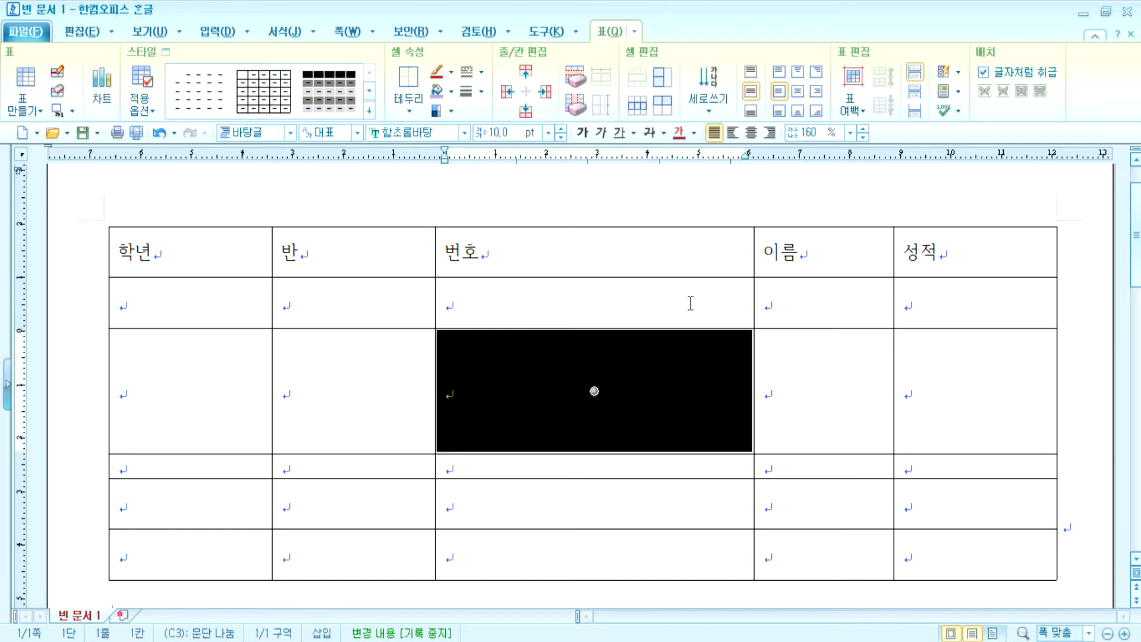
key("alt+Up")
key("alt+Up")
key("alt+Up")
key("alt+Up")
key("alt+Up")
key("alt+Up")
key("alt+Up")
key("alt+Up")
key("alt+Up")
key("alt+Up")
key("alt+Up")
key("alt+Up")
key("alt+Up")
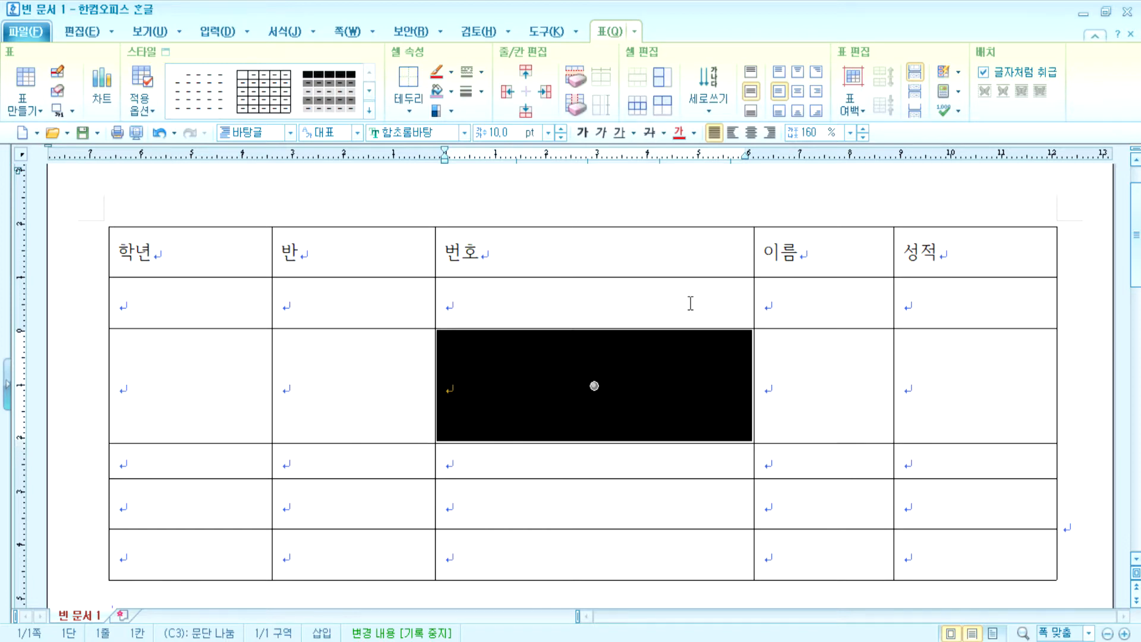
key("alt+Down")
key("alt+Down")
key("alt+Down")
key("alt+Down")
key("alt+Down")
key("alt+Down")
key("alt+Down")
key("alt+Down")
key("alt+Down")
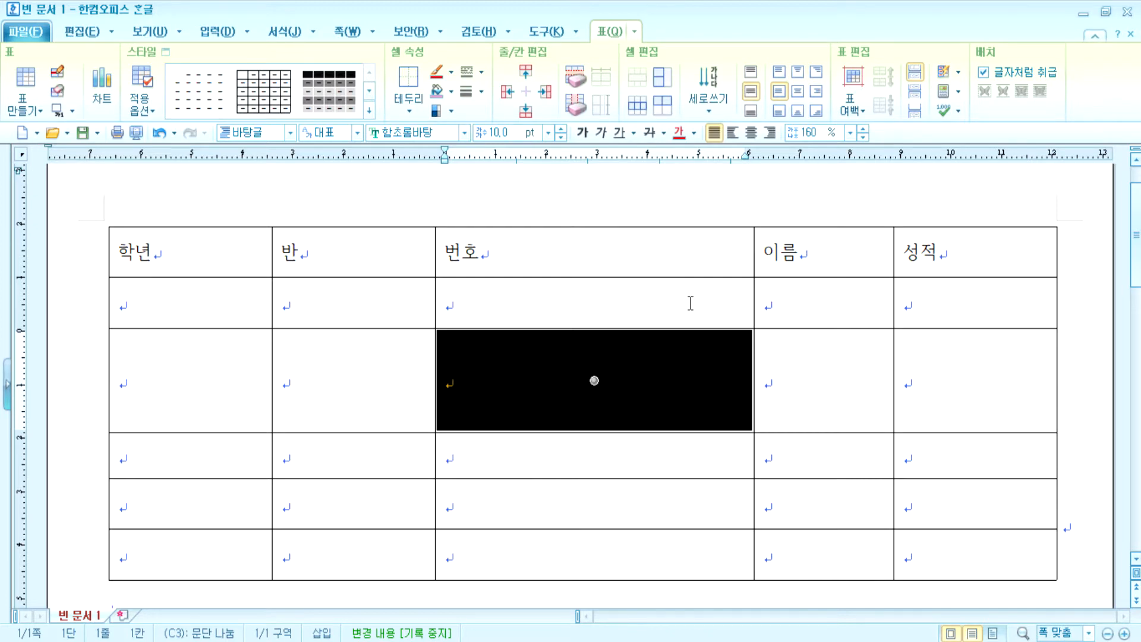
key("F5")
key("F5")
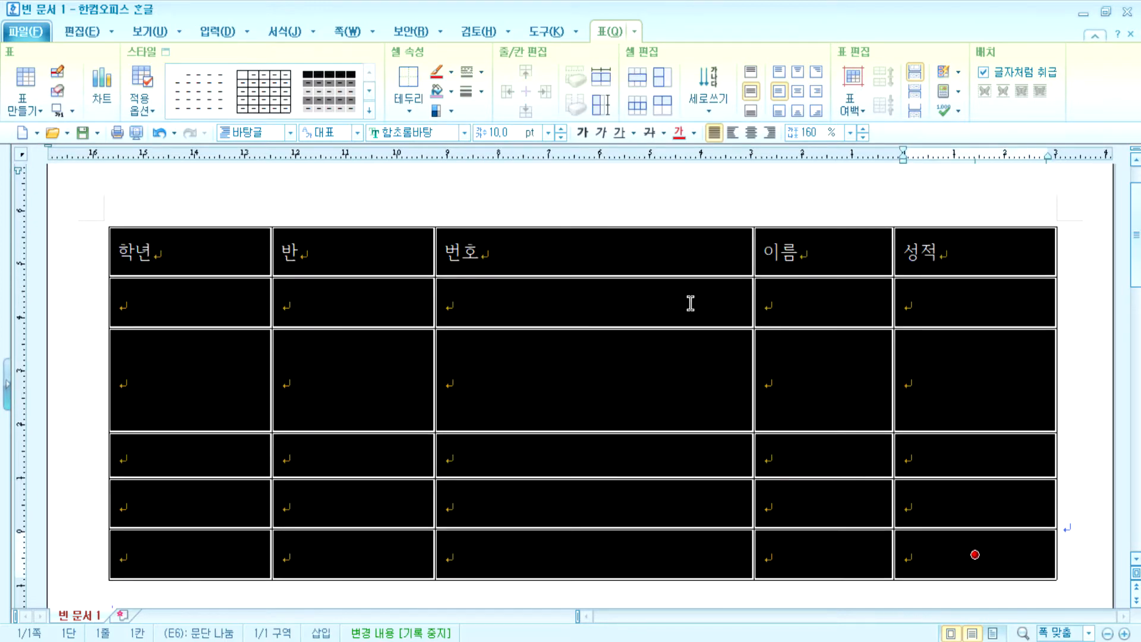
- Shrink all rows to a compact height, then move the cell selection to a 반 cell
key("alt+Up")
key("alt+Up")
key("alt+Up")
key("alt+Up")
key("alt+Up")
key("alt+Up")
key("alt+Up")
key("alt+Up")
key("alt+Up")
key("alt+Up")
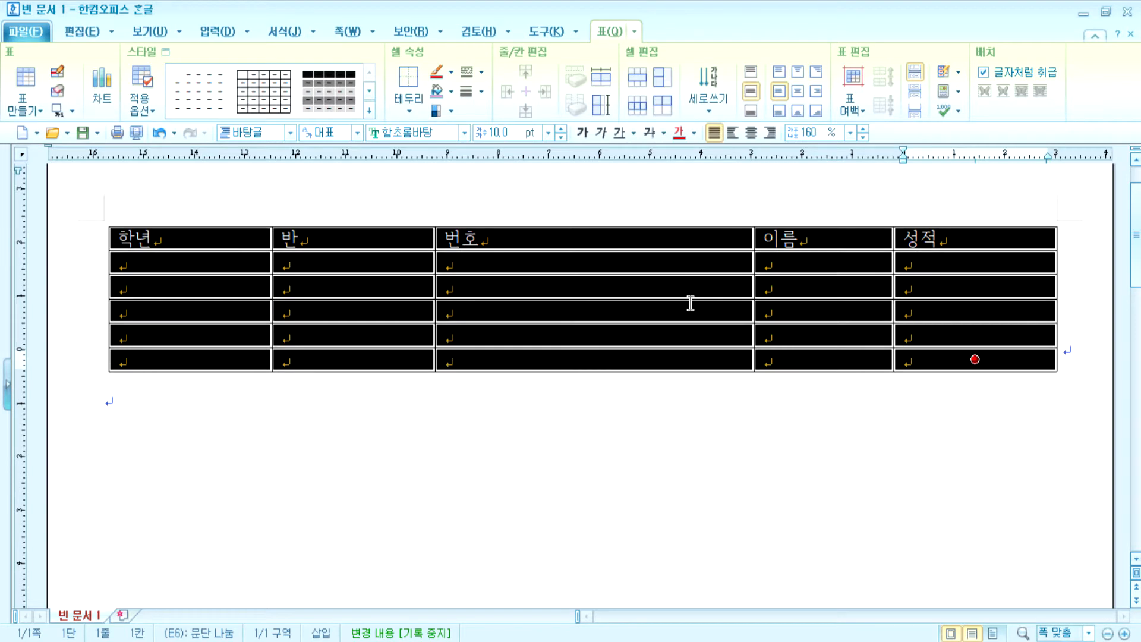
key("Escape")
key("F5")
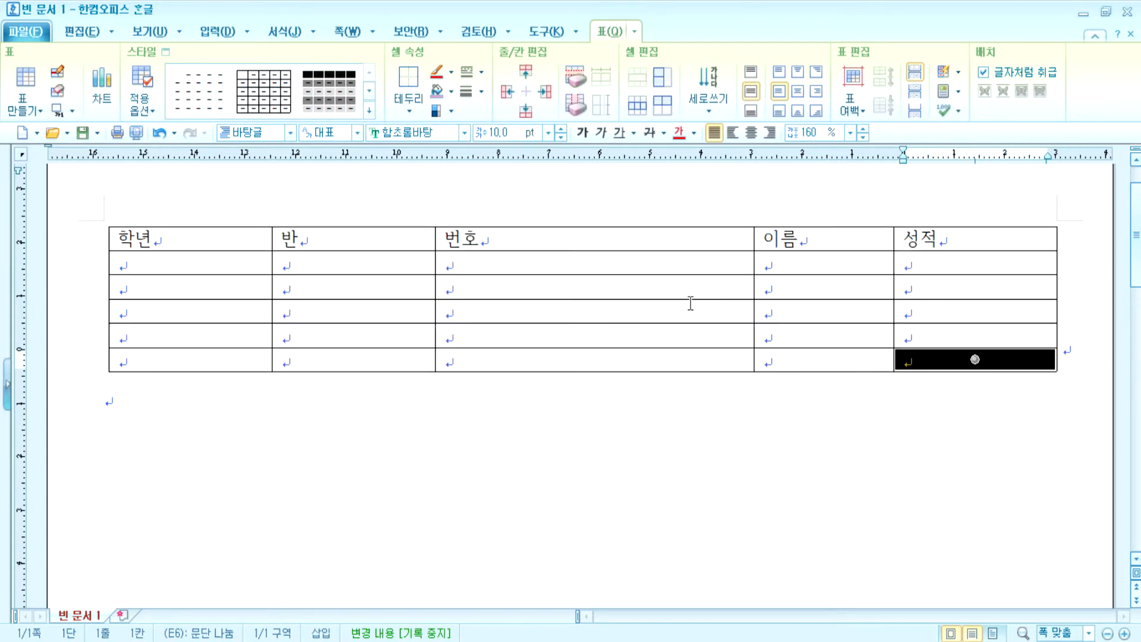
key("Left")
key("Left")
key("Up")
key("Up")
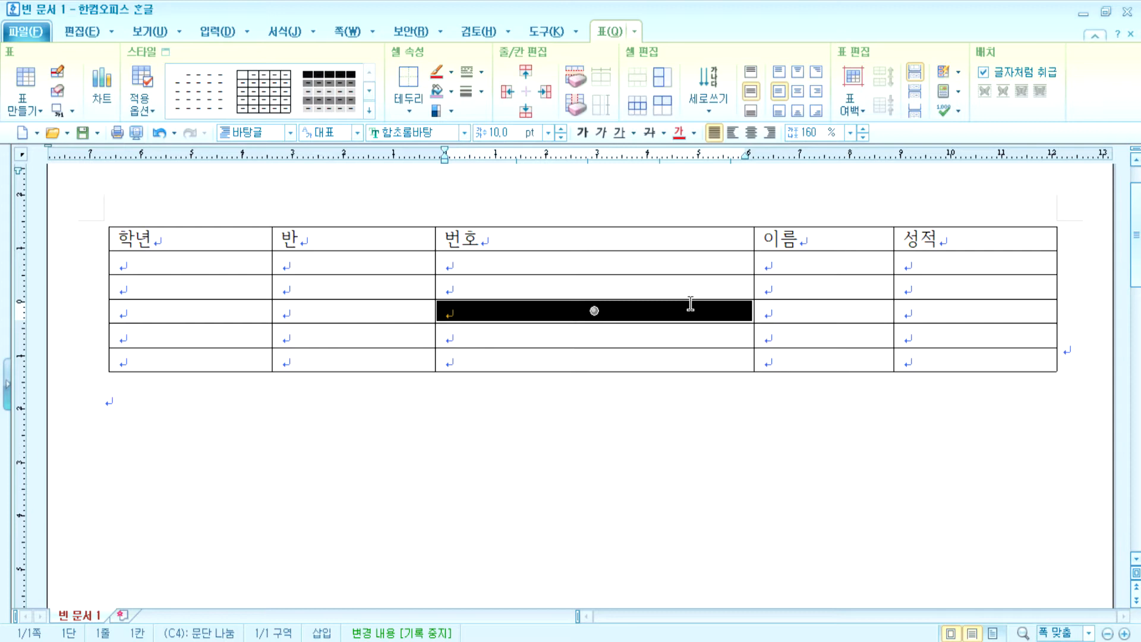
key("Left")
key("Escape")
- Widen the 반 column into 번호, fine-tuning its width with Alt+Left/Right
left_click_drag(437, 284, 552, 284)
left_click(412, 287)
key("F5")
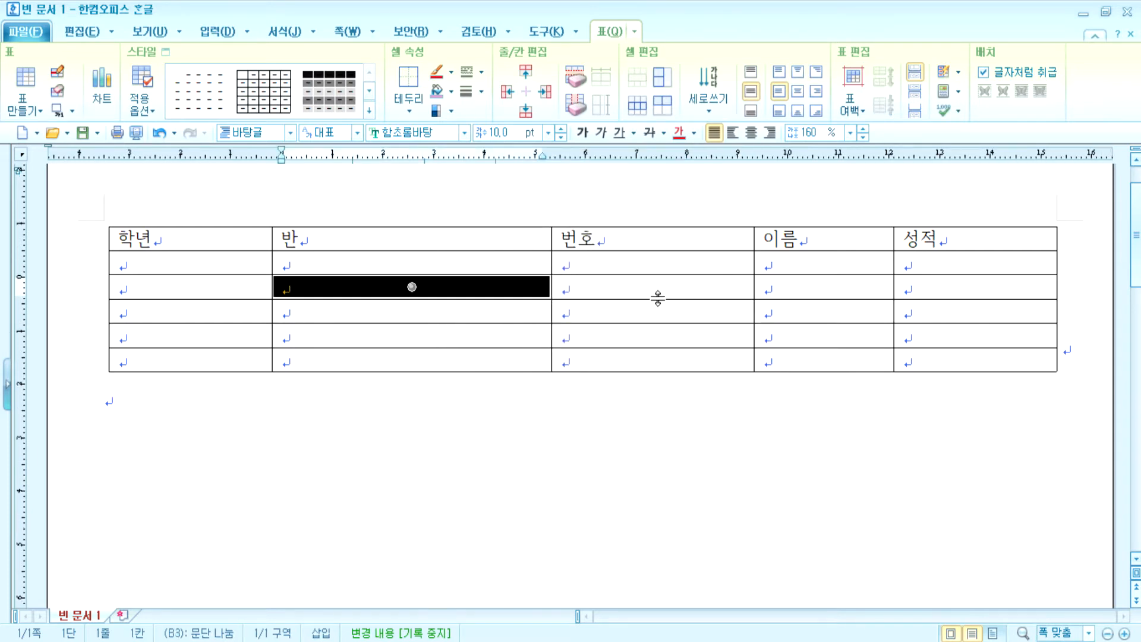
key("alt+Left")
key("alt+Left")
key("alt+Left")
key("alt+Left")
key("alt+Left")
key("alt+Left")
key("alt+Left")
key("alt+Left")
key("alt+Left")
key("alt+Left")
key("alt+Left")
key("alt+Left")
key("alt+Left")
key("alt+Left")
key("alt+Left")
key("alt+Left")
key("alt+Left")
key("alt+Left")
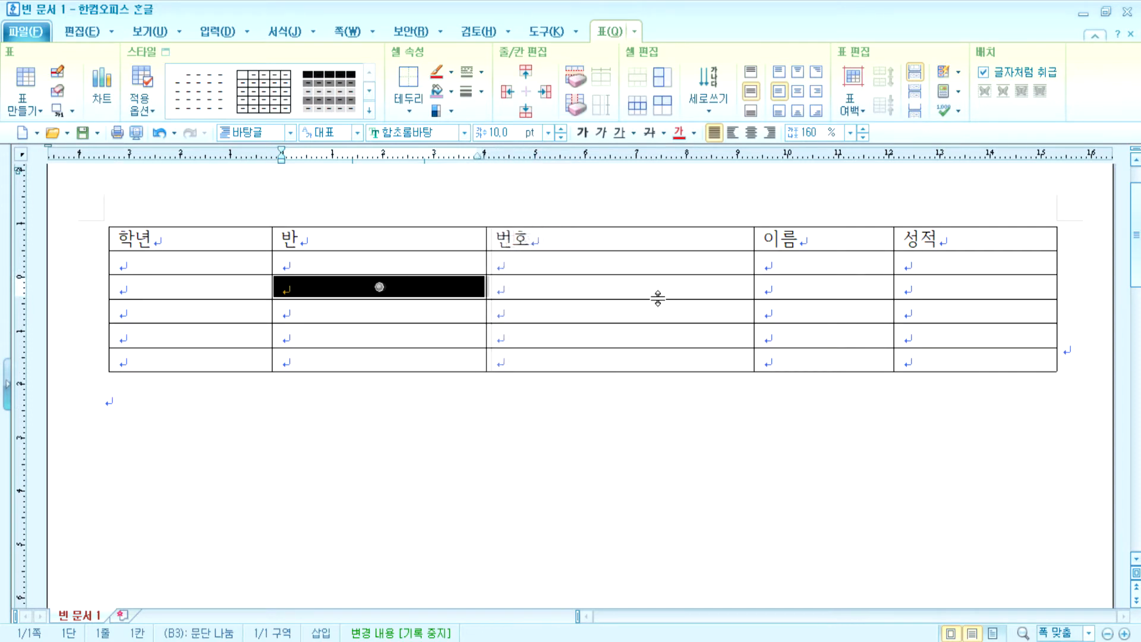
key("alt+Right")
key("alt+Right")
key("alt+Right")
key("alt+Right")
key("alt+Right")
key("alt+Right")
key("alt+Right")
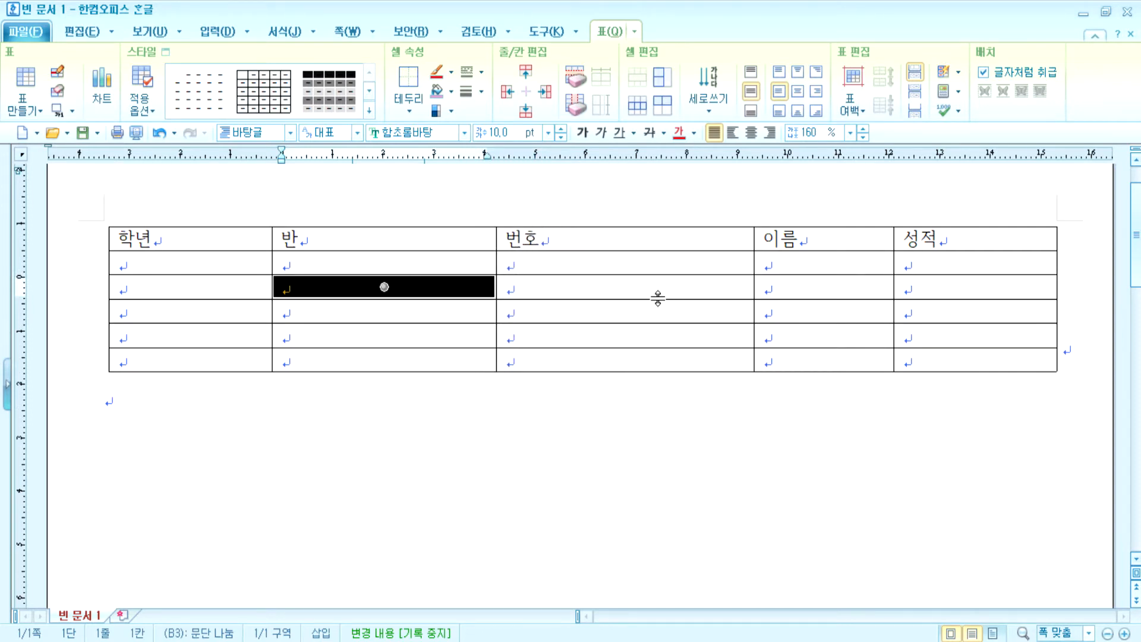
- Select the whole 반 column and make every table row much taller
left_click_drag(384, 287, 384, 359)
key("ctrl+Down")
key("ctrl+Down")
key("ctrl+Down")
key("ctrl+Down")
key("ctrl+Down")
key("ctrl+Down")
key("ctrl+Down")
key("ctrl+Down")
key("ctrl+Down")
key("ctrl+Down")
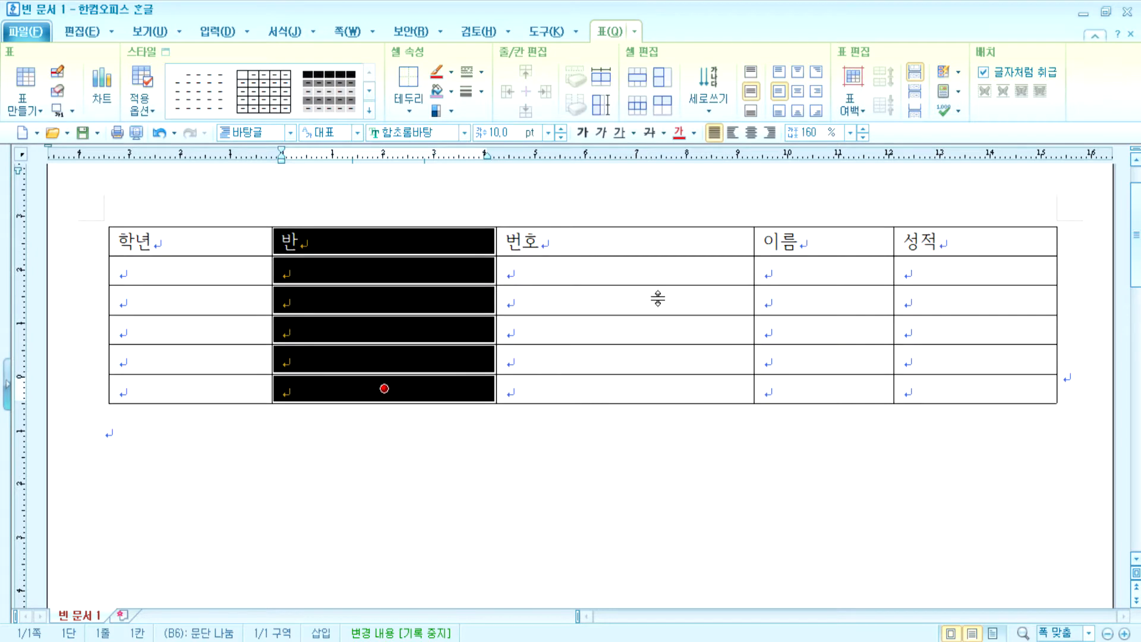
key("ctrl+Up")
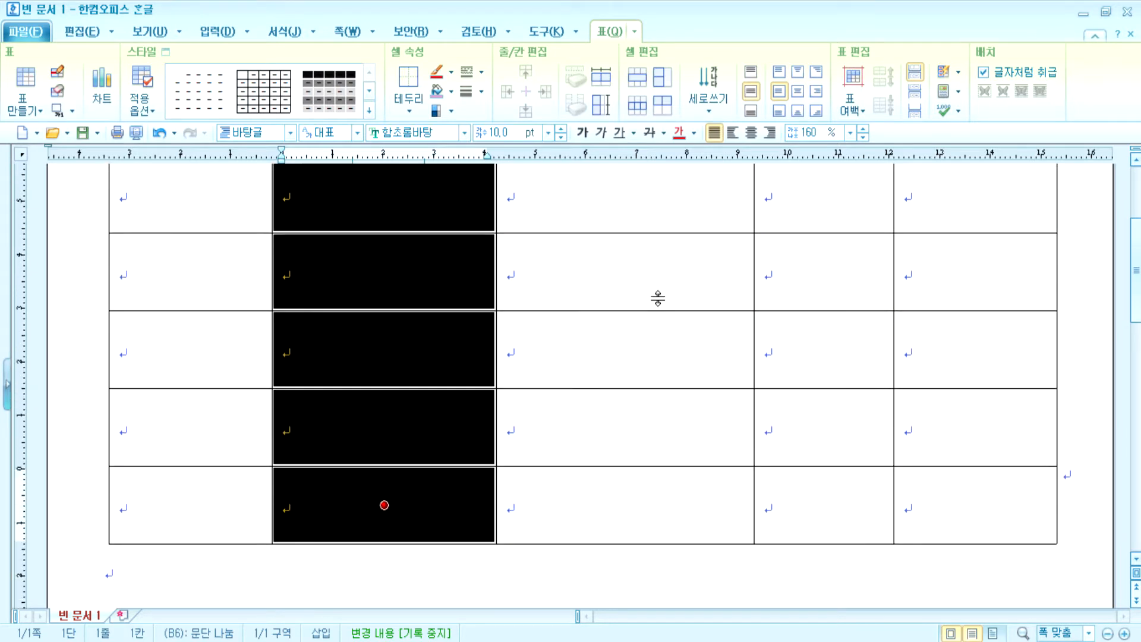
- Narrow the 번호 column from the third-row cell, widening 이름, and adjust that cell's width
scroll(598, 407, "up", 5)
left_click(599, 407)
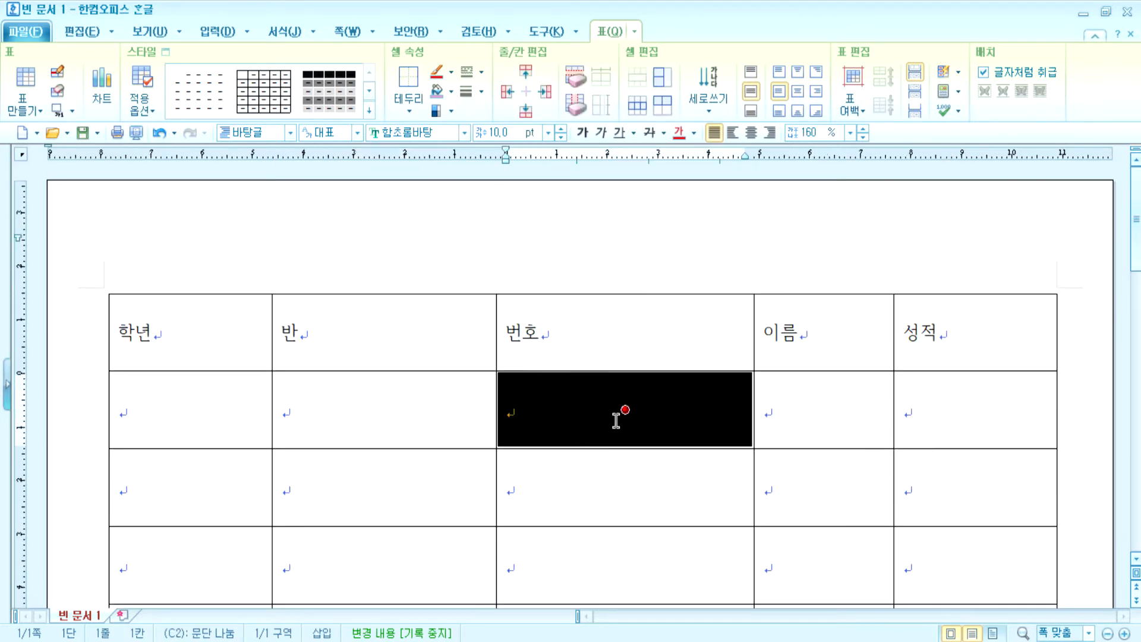
scroll(621, 419, "down", 2)
left_click(623, 403)
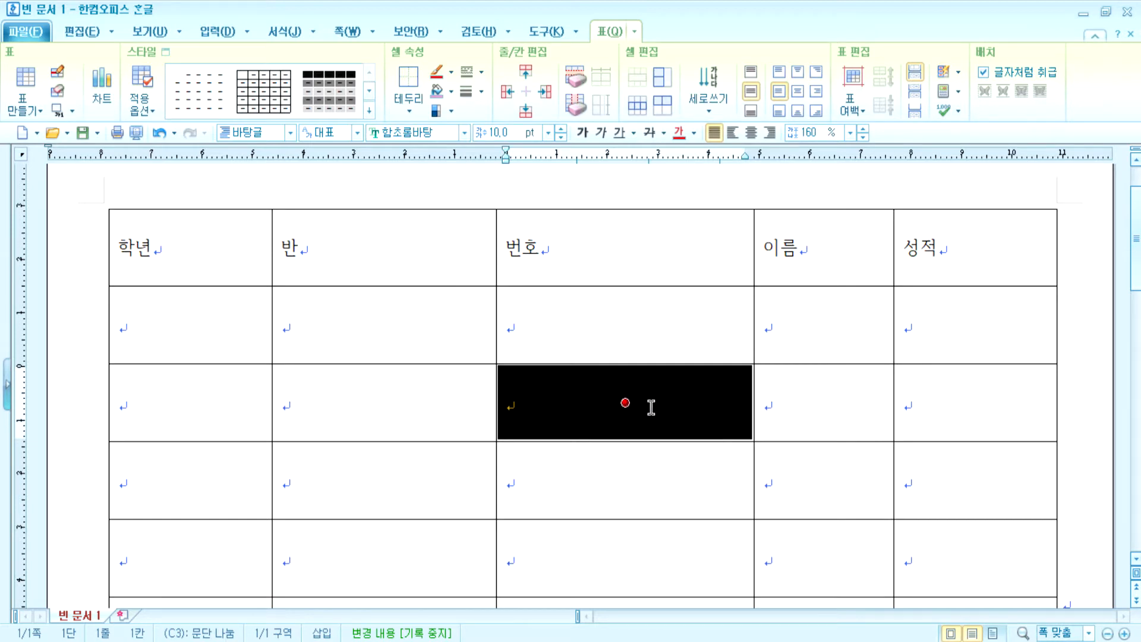
key("alt+Left")
key("alt+Left")
key("alt+Left")
key("alt+Left")
key("alt+Left")
key("alt+Left")
key("alt+Left")
key("alt+Left")
key("alt+Left")
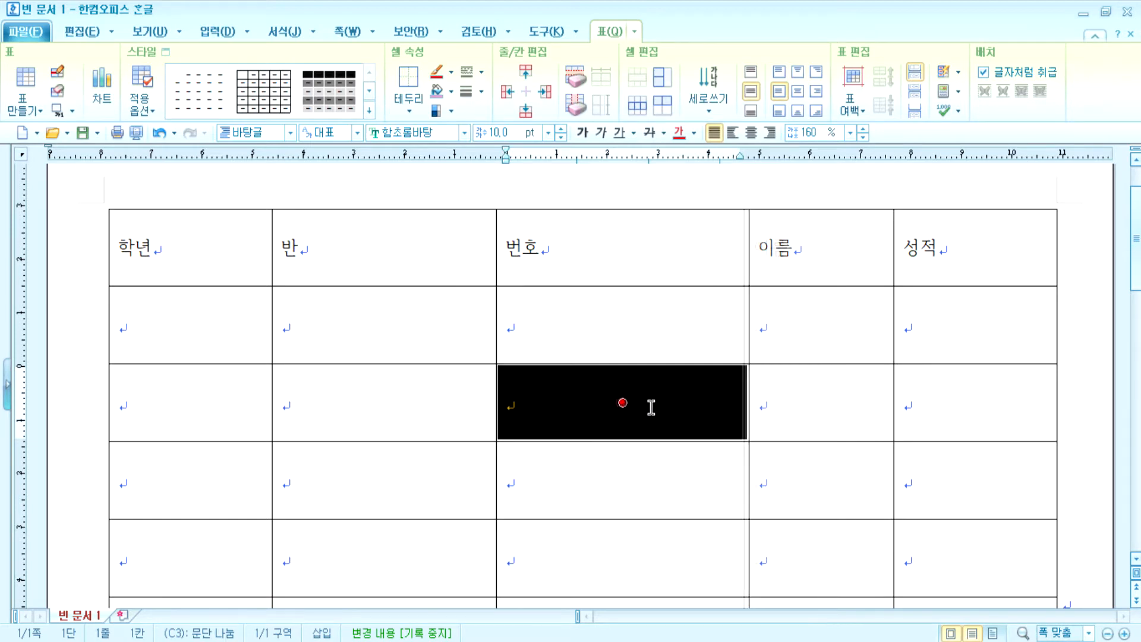
key("shift+Right")
key("shift+Right")
key("shift+Right")
key("shift+Right")
key("shift+Right")
key("shift+Right")
key("shift+Right")
key("shift+Right")
key("shift+Right")
key("shift+Right")
key("shift+Right")
key("shift+Right")
key("shift+Right")
key("shift+Right")
key("shift+Right")
key("shift+Right")
key("shift+Right")
key("shift+Right")
key("shift+Right")
key("shift+Right")
key("shift+Right")
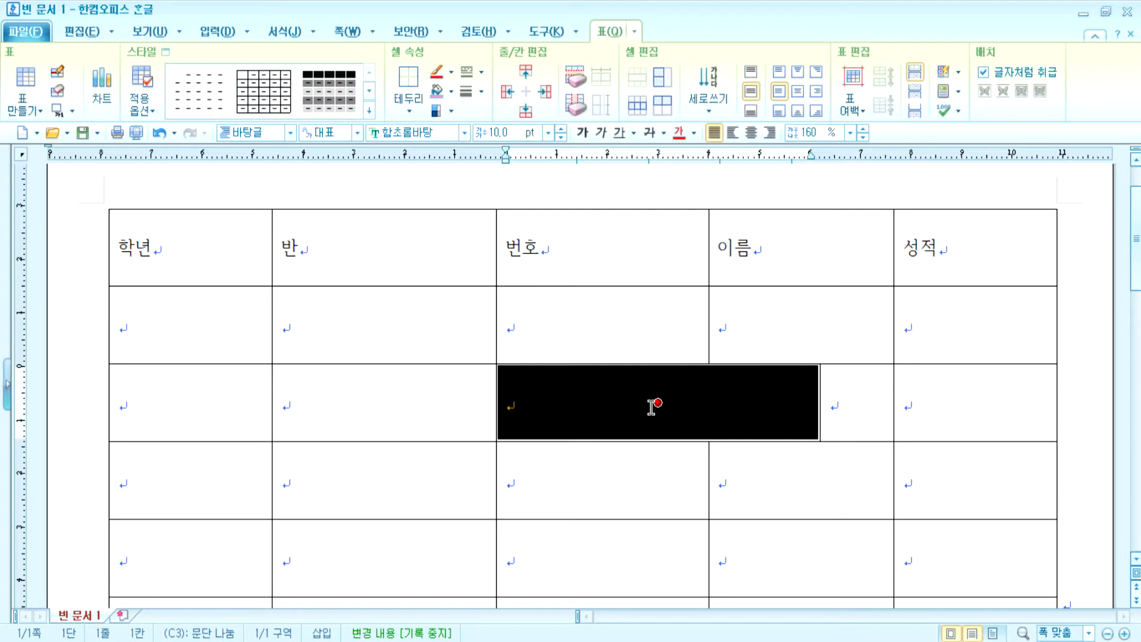
key("shift+Left")
key("shift+Left")
key("shift+Left")
key("shift+Left")
key("shift+Left")
key("shift+Left")
key("shift+Left")
key("shift+Left")
key("shift+Left")
key("shift+Left")
key("shift+Left")
key("shift+Left")
key("shift+Left")
key("shift+Left")
key("shift+Left")
key("shift+Left")
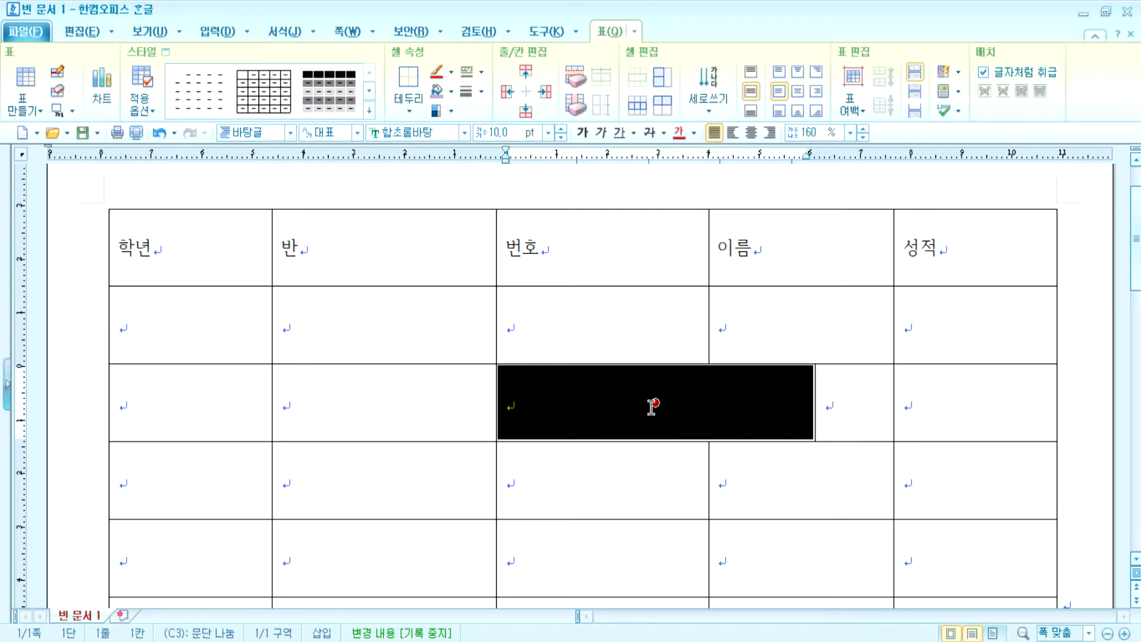
key("shift+Right")
key("shift+Right")
key("shift+Right")
key("shift+Right")
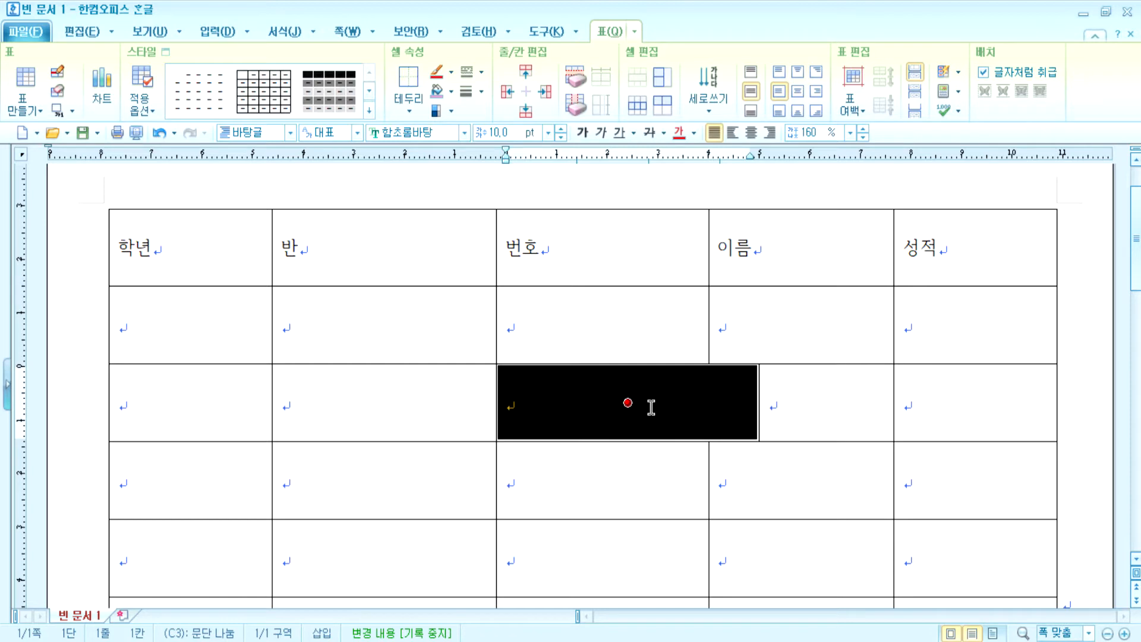
key("shift+Left")
key("shift+Left")
key("shift+Left")
key("shift+Left")
key("shift+Left")
key("shift+Left")
key("shift+Left")
key("shift+Left")
key("shift+Left")
key("shift+Left")
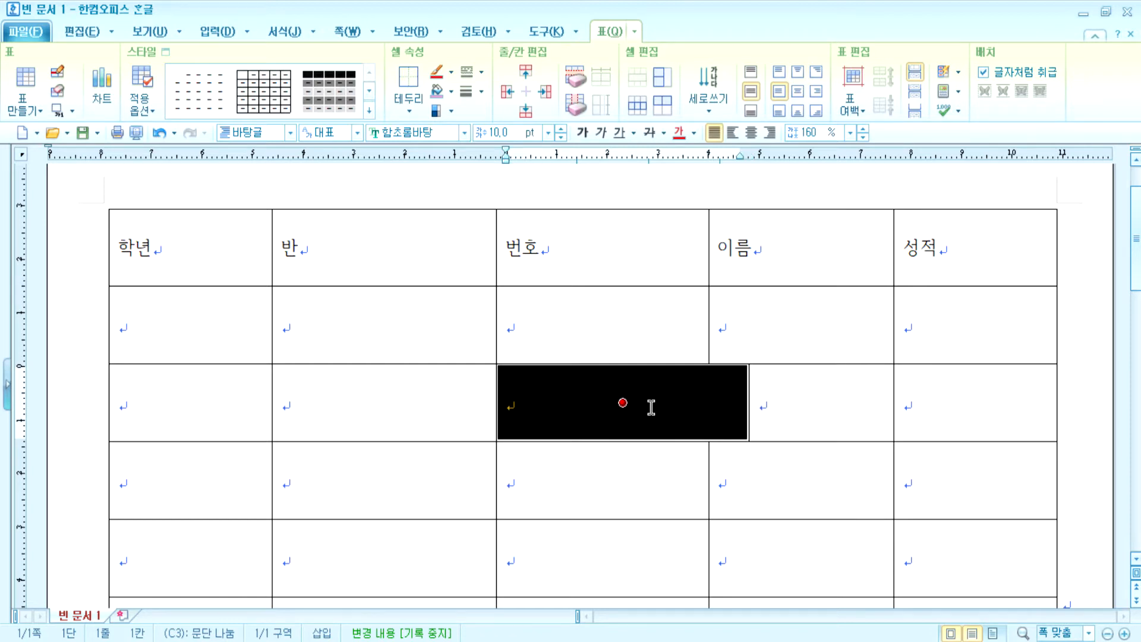
- Adjust the third-row 번호 cell's height back to match its row
key("shift+Up")
key("shift+Up")
key("shift+Up")
key("shift+Up")
key("shift+Up")
key("shift+Up")
key("shift+Up")
key("shift+Up")
key("shift+Up")
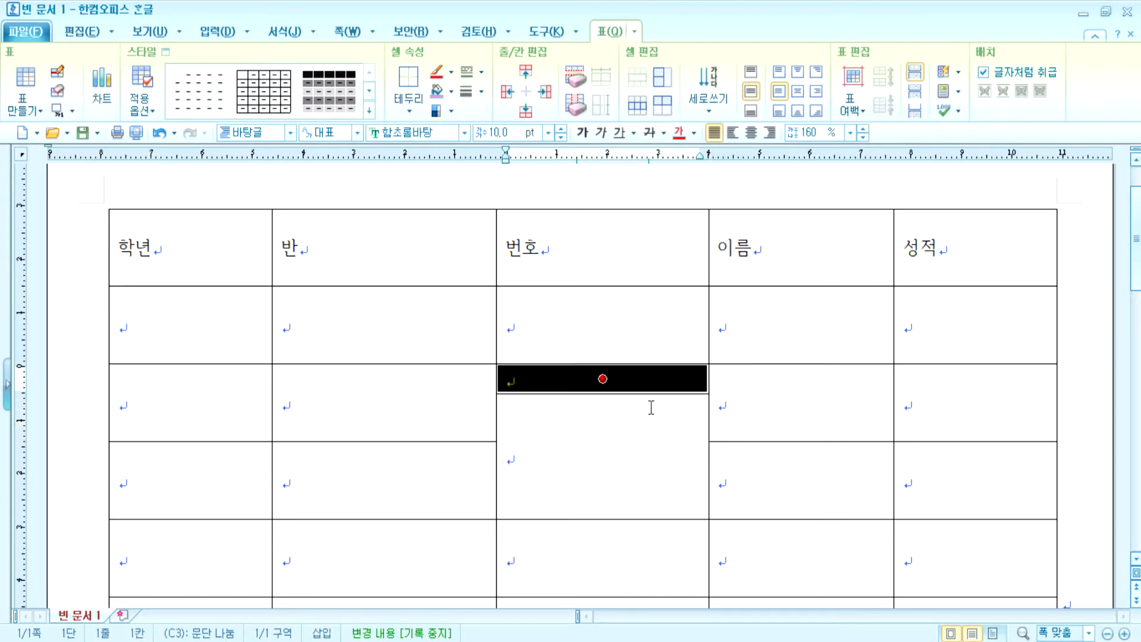
key("shift+Down")
key("shift+Down")
key("shift+Down")
key("shift+Down")
key("shift+Down")
key("shift+Down")
key("shift+Down")
key("shift+Down")
key("shift+Down")
key("shift+Down")
key("shift+Down")
key("shift+Down")
key("shift+Down")
key("shift+Down")
key("shift+Down")
key("shift+Down")
key("shift+Down")
key("shift+Down")
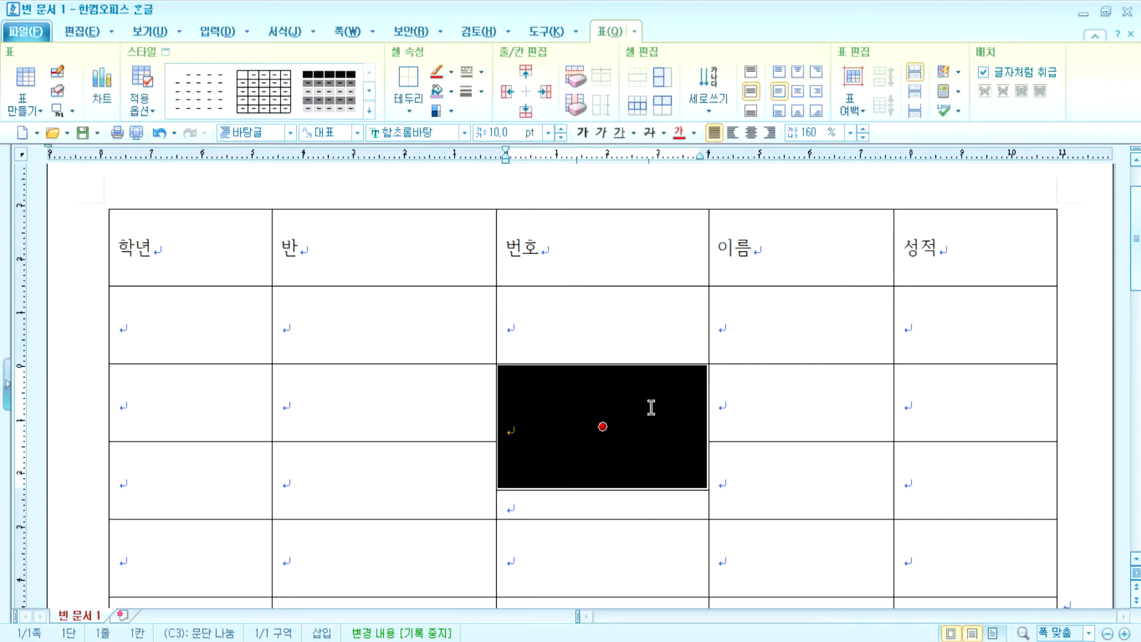
key("shift+Up")
key("shift+Up")
key("shift+Up")
key("shift+Up")
key("shift+Up")
key("shift+Up")
key("shift+Up")
key("shift+Up")
key("shift+Up")
key("shift+Up")
key("shift+Up")
key("shift+Up")
key("shift+Up")
key("shift+Up")
key("shift+Up")
key("shift+Up")
key("shift+Up")
key("shift+Up")
key("shift+Up")
key("shift+Down")
key("shift+Down")
key("shift+Down")
key("shift+Down")
key("shift+Down")
key("shift+Down")
key("shift+Down")
key("shift+Down")
key("shift+Down")
key("shift+Down")
key("shift+Down")
key("shift+Down")
key("shift+Down")
key("shift+Down")
key("shift+Down")
key("shift+Up")
key("shift+Up")
key("shift+Up")
key("shift+Up")
key("shift+Up")
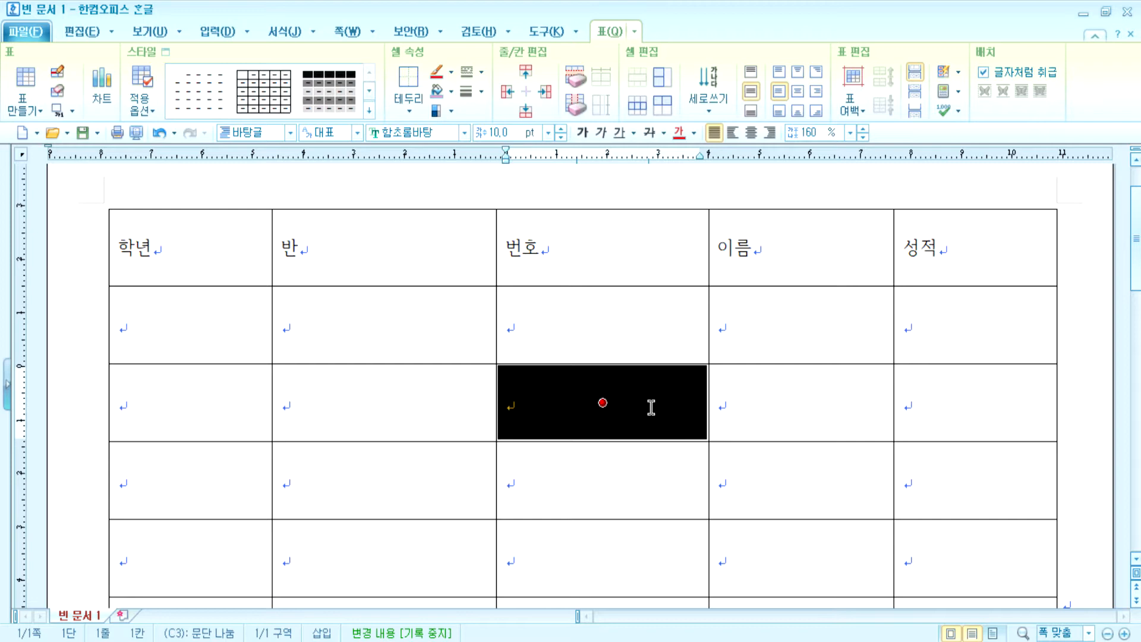
- Move the 번호/이름 border left and raise the row 2/3 border, shortening row two
left_click(1072, 332)
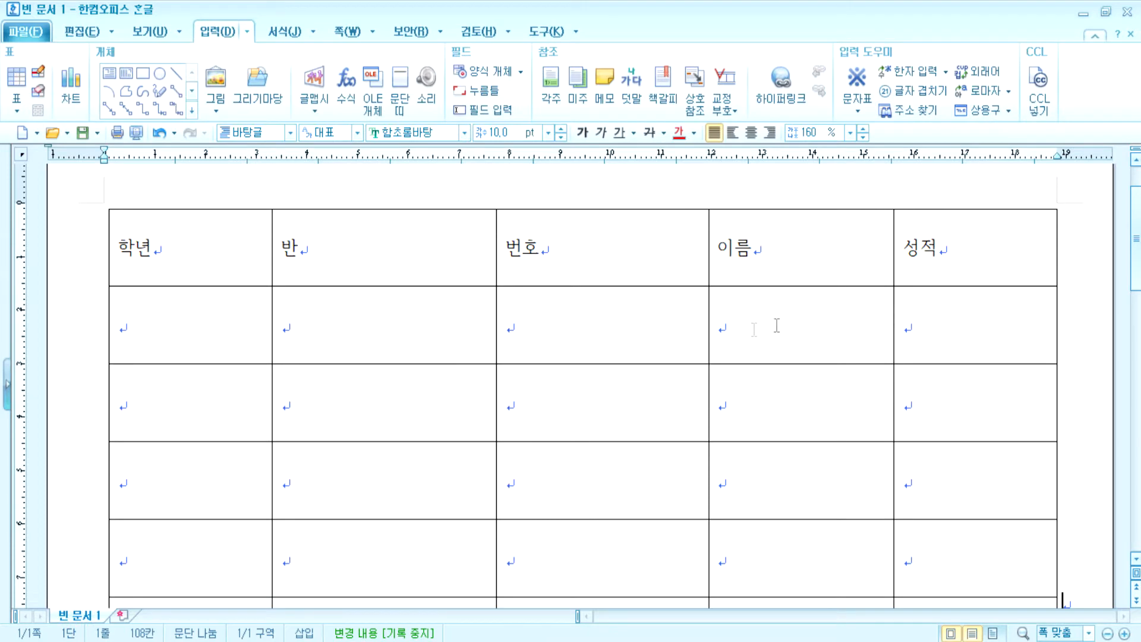
left_click_drag(709, 323, 683, 323)
left_click_drag(625, 363, 628, 326)
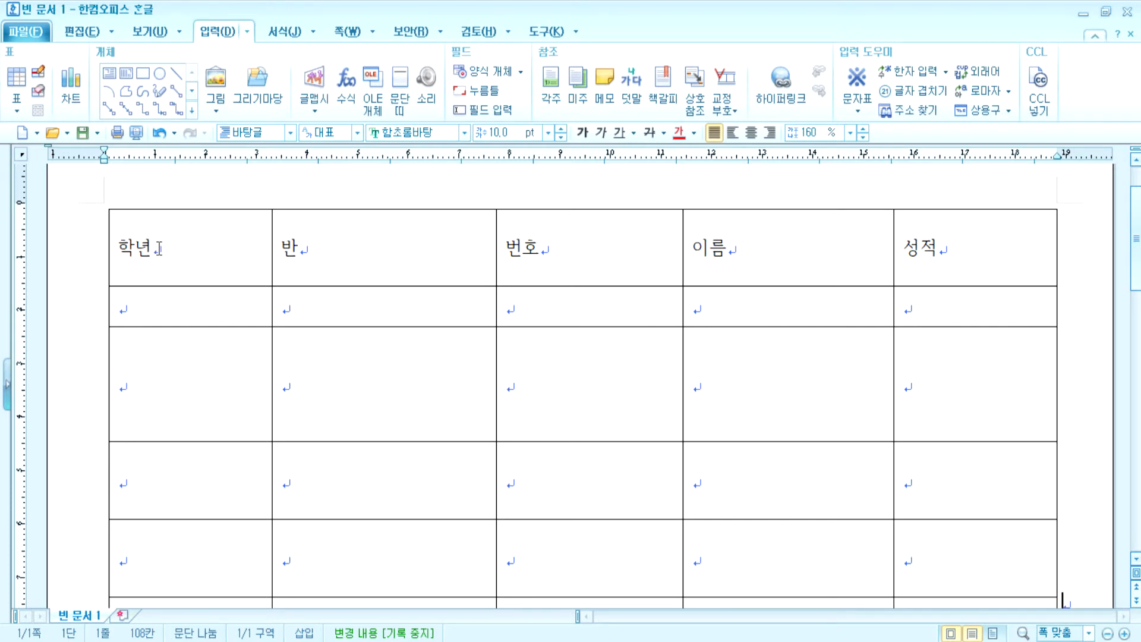
- Block-select the 반 header cell
scroll(229, 257, "down", 3)
scroll(259, 285, "up", 3)
left_click(358, 252)
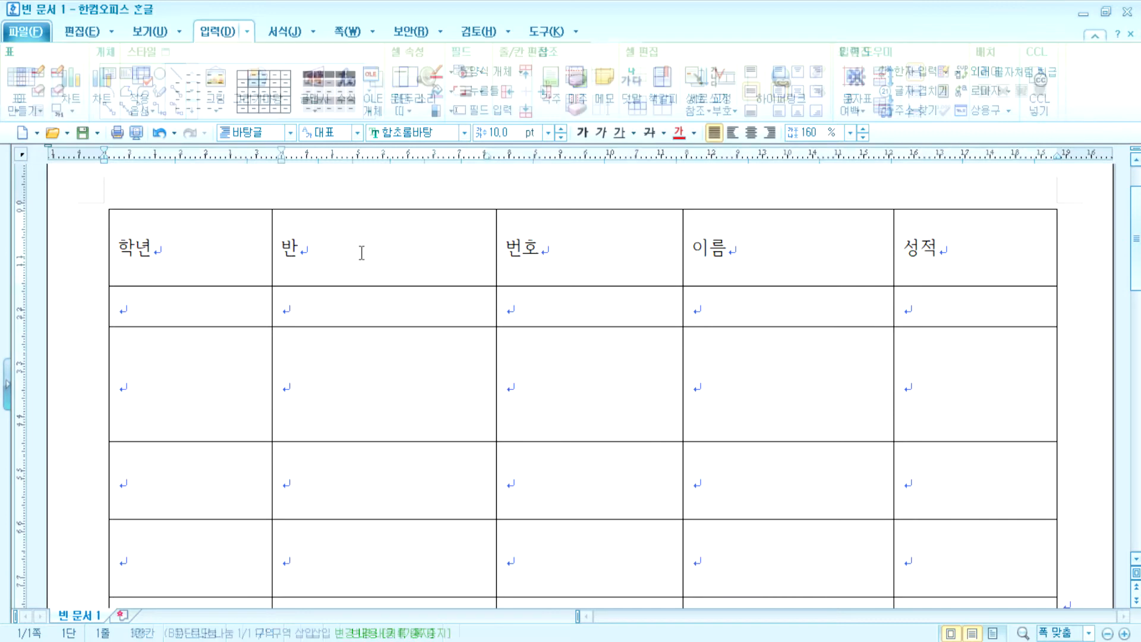
key("F5")
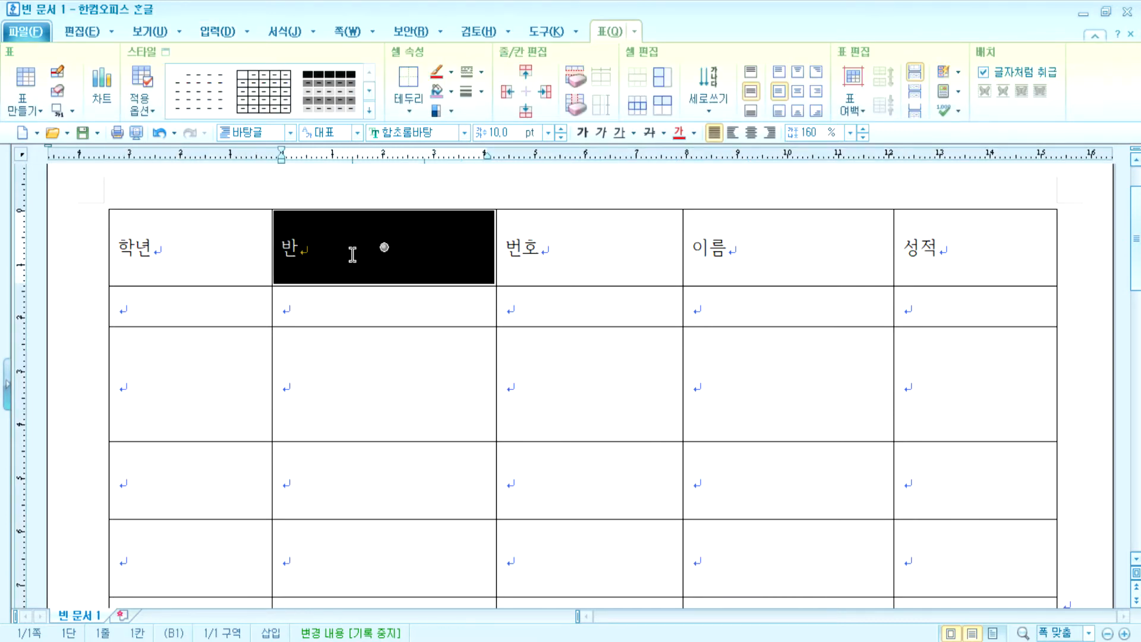
- Select the whole table and give all five columns equal width and all rows equal height
key("F5")
key("F5")
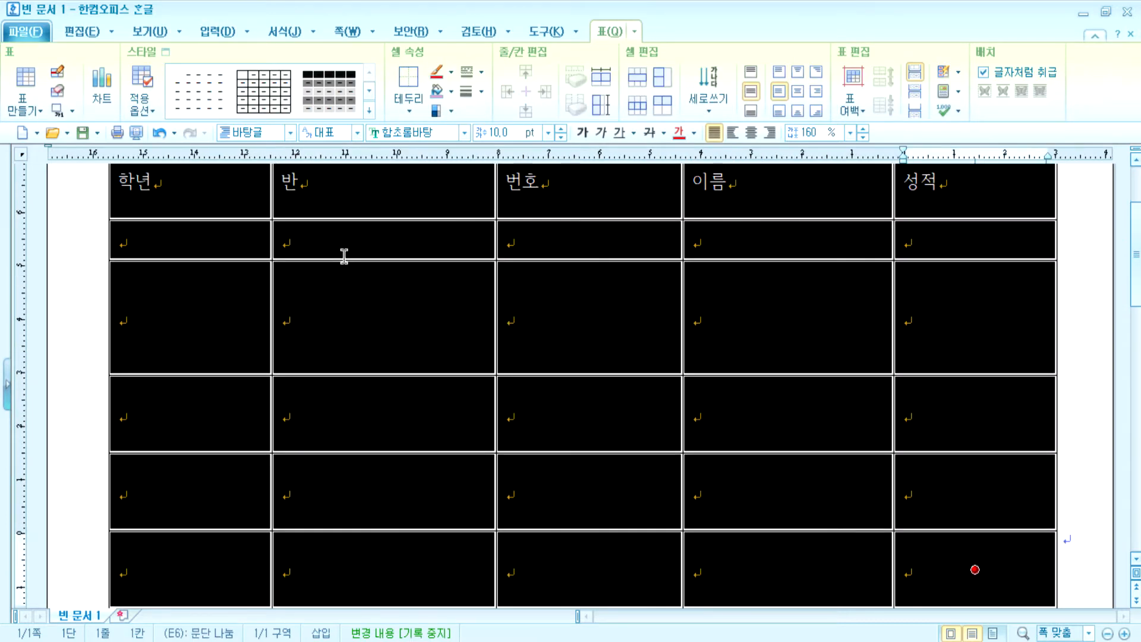
left_click(345, 254)
scroll(336, 252, "up", 5)
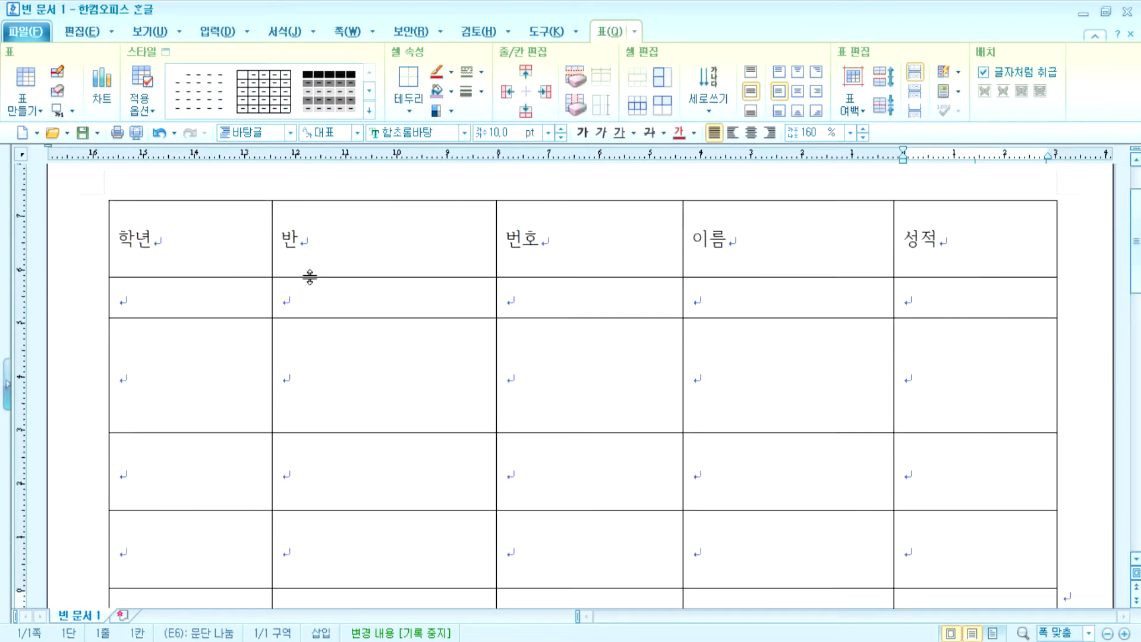
left_click_drag(237, 321, 974, 184)
scroll(841, 565, "up", 5)
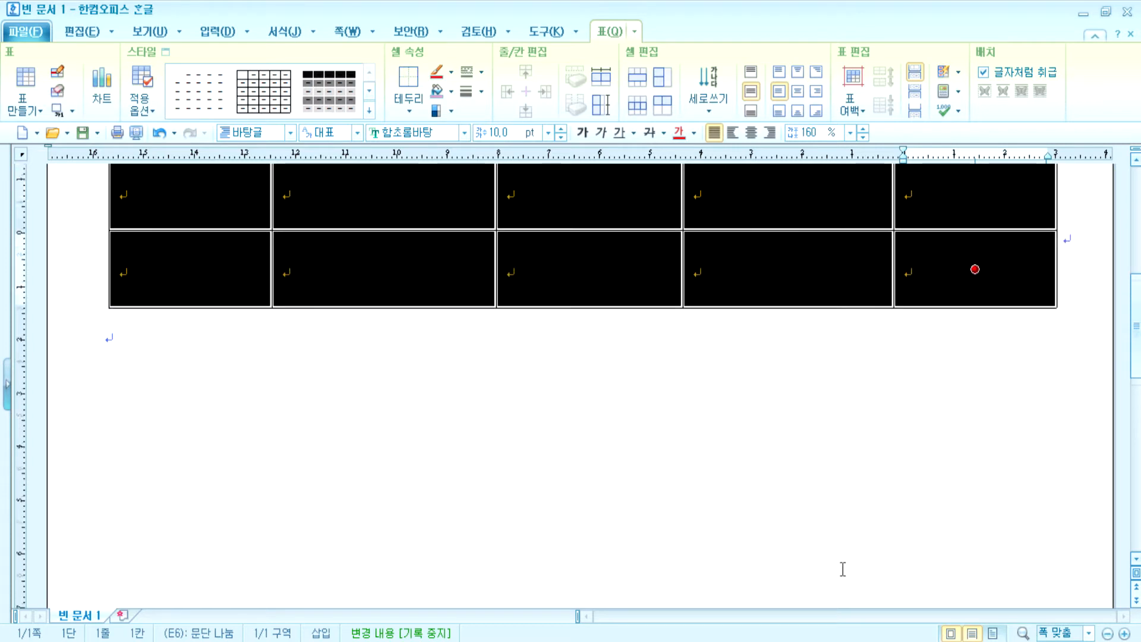
scroll(839, 561, "up", 1)
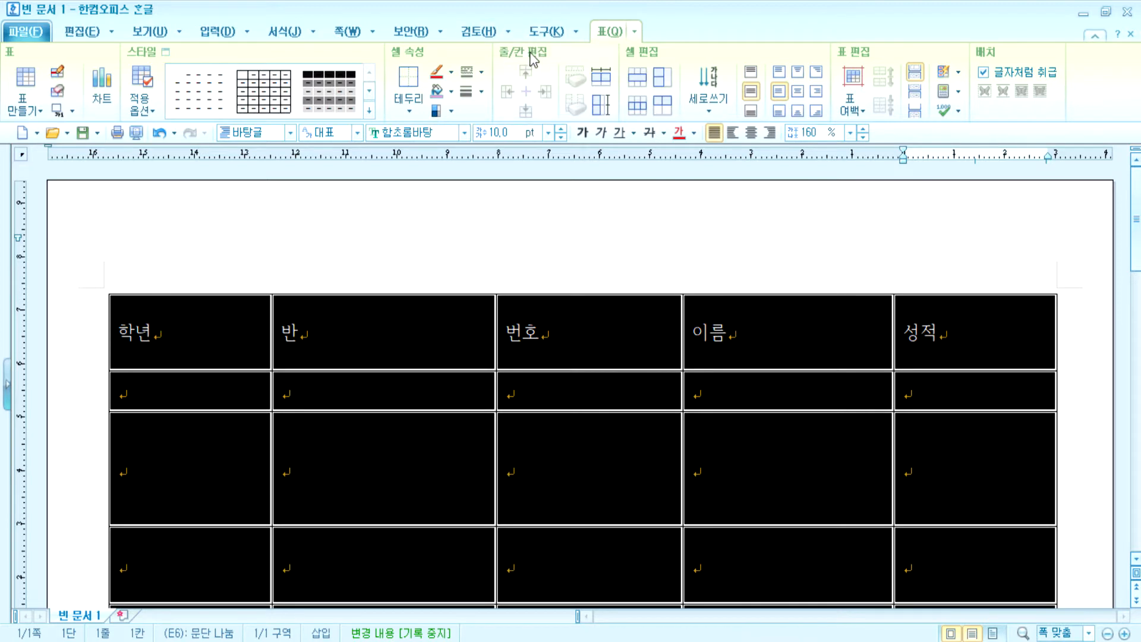
left_click(601, 81)
left_click(601, 106)
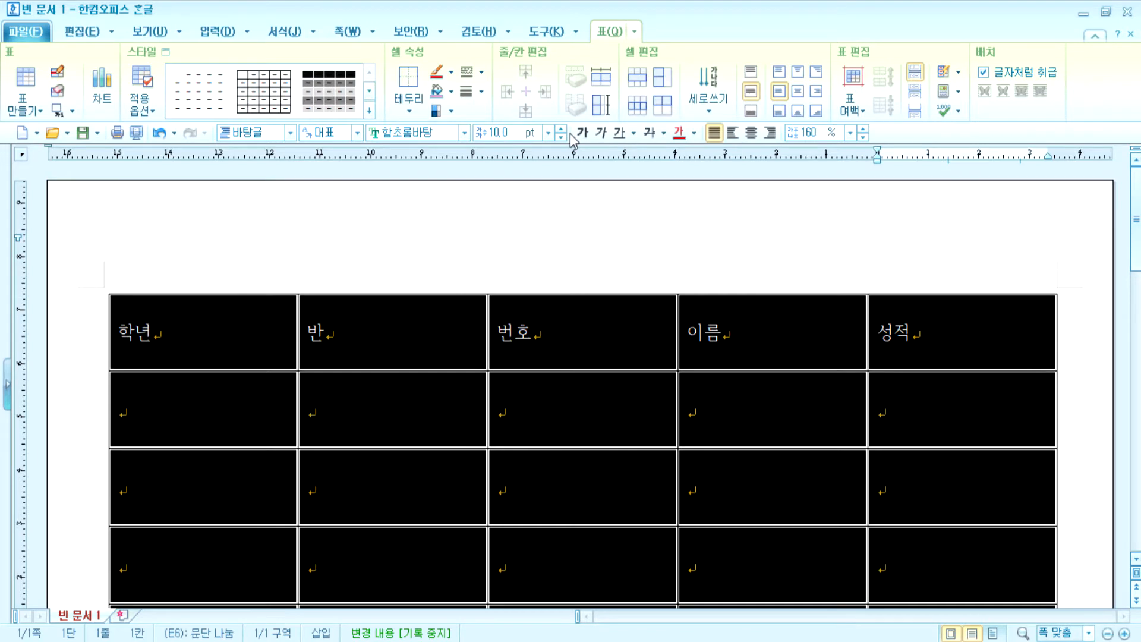
- Try the left, center, top, bottom, middle and top-right alignments on the selected cells
left_click(798, 92)
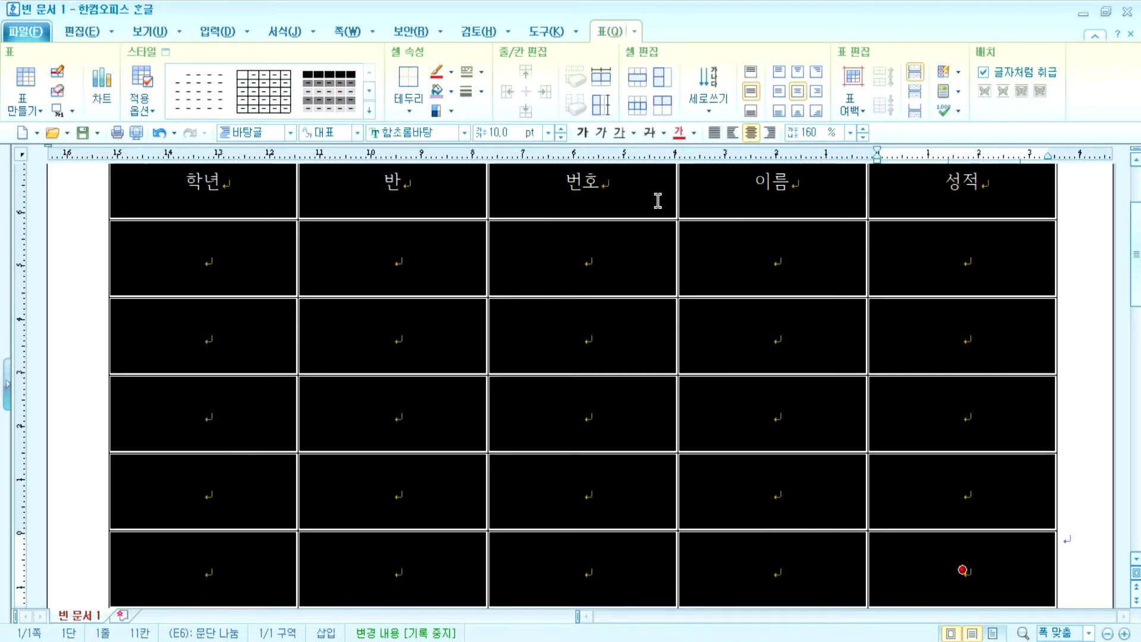
left_click(733, 132)
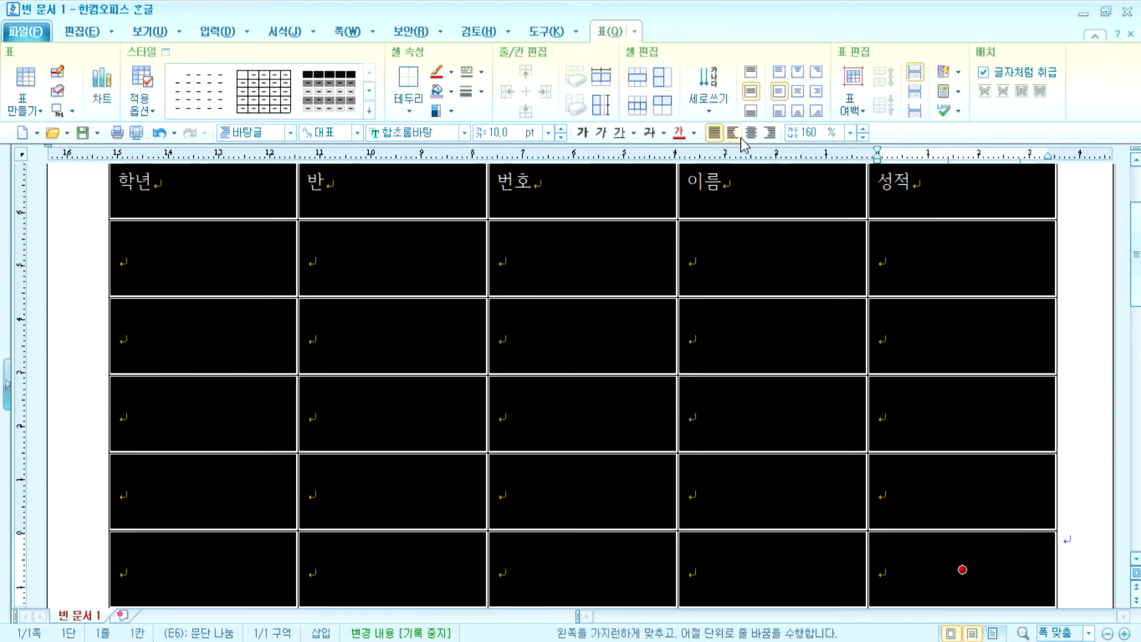
left_click(751, 133)
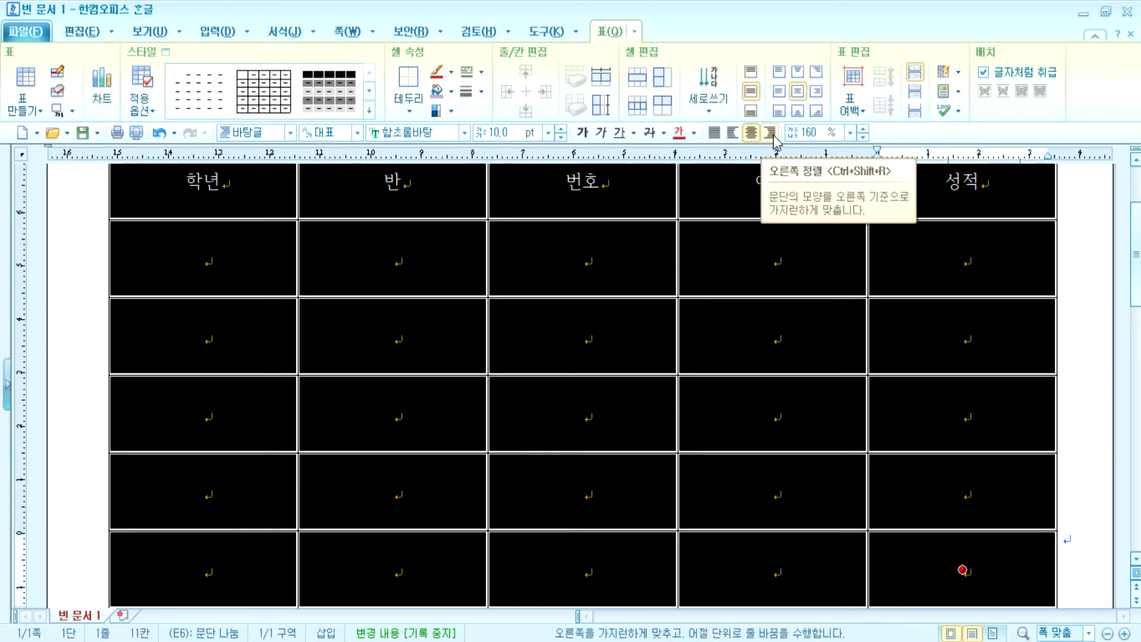
left_click(798, 72)
scroll(767, 315, "up", 3)
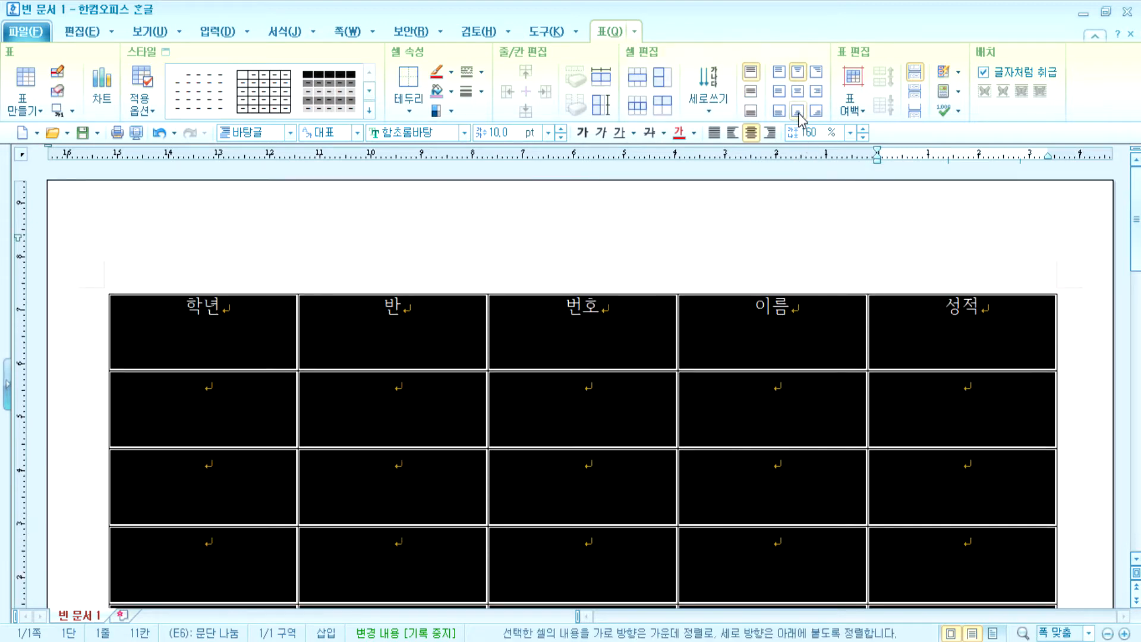
left_click(797, 111)
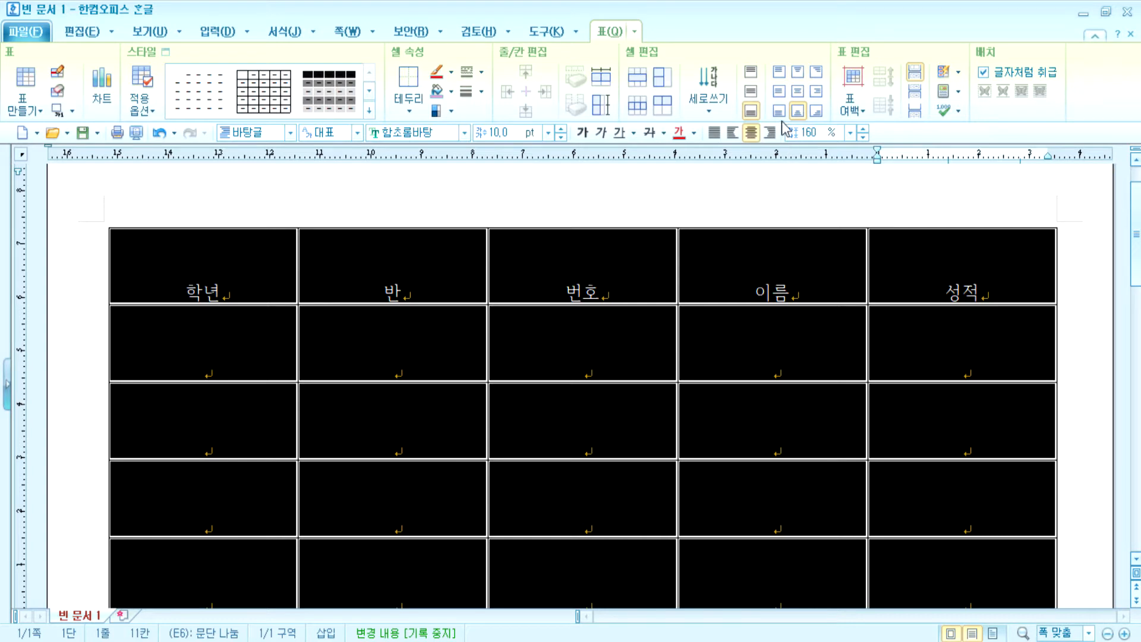
left_click(803, 94)
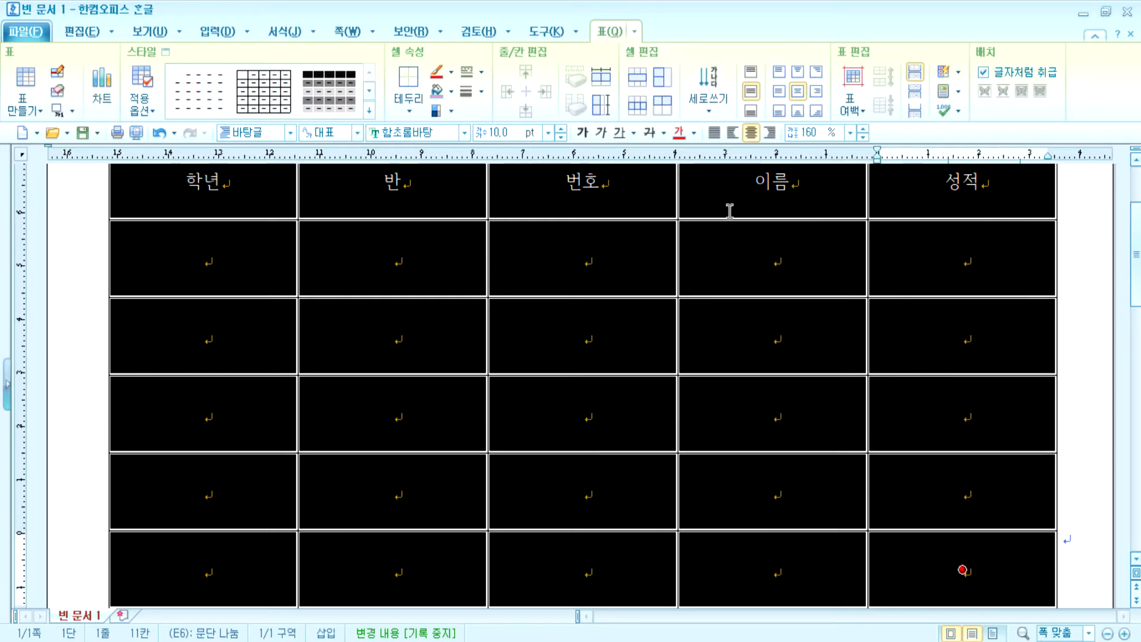
left_click(815, 72)
scroll(809, 298, "up", 3)
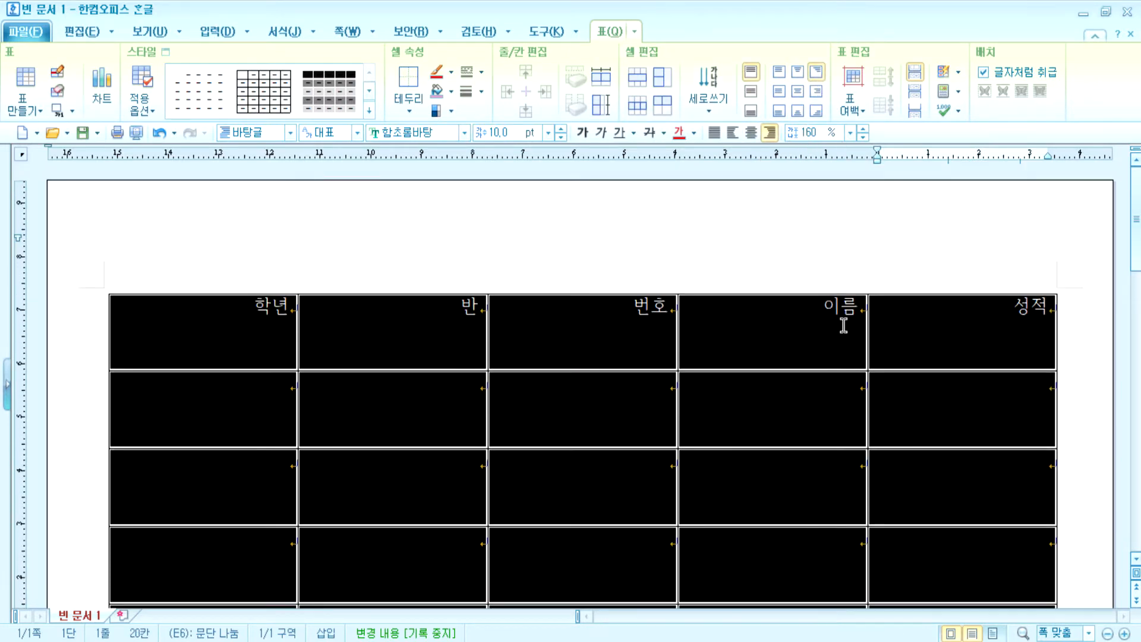
- Reselect the whole table with F5 and center all cell contents horizontally and vertically
left_click(841, 328)
left_click_drag(814, 303, 858, 302)
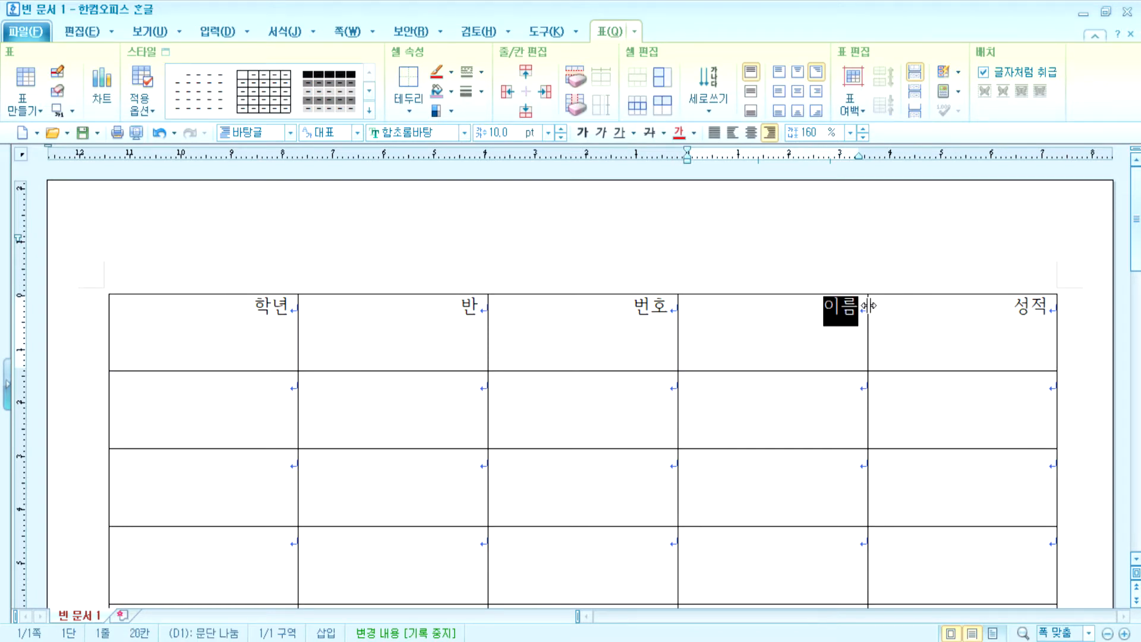
left_click(464, 311)
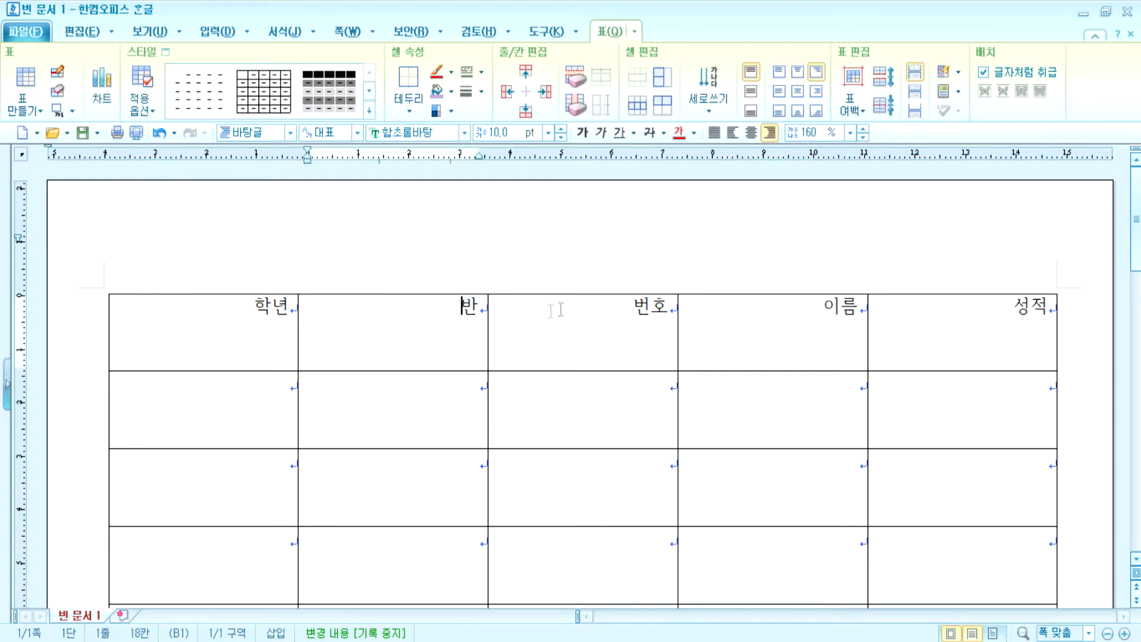
key("F5")
key("F5")
key("F5")
left_click(798, 91)
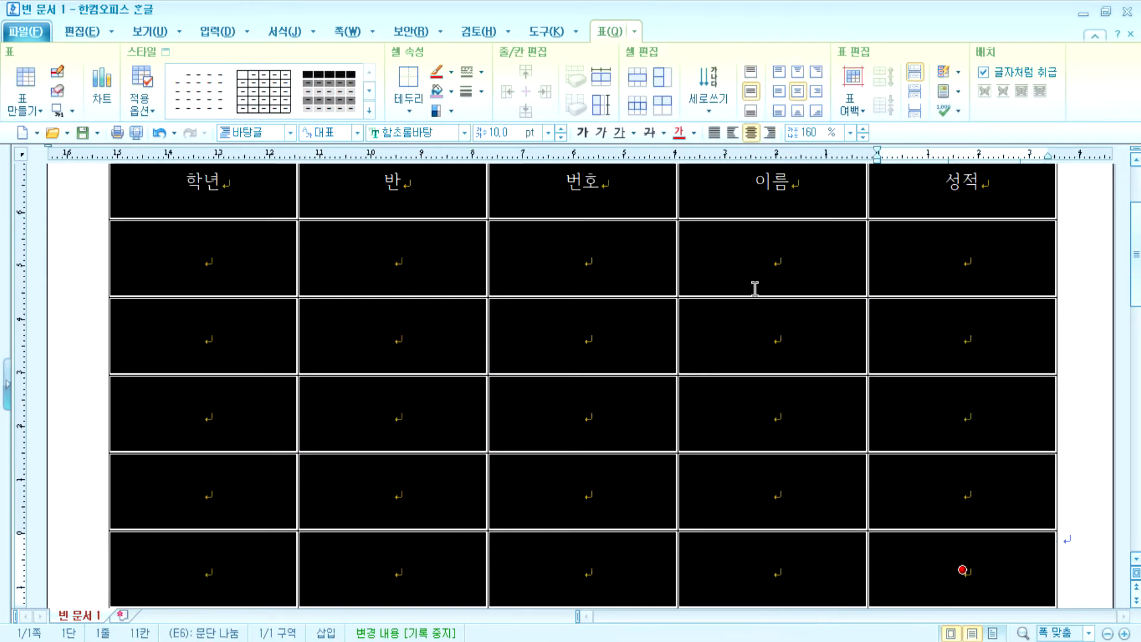
left_click(598, 272)
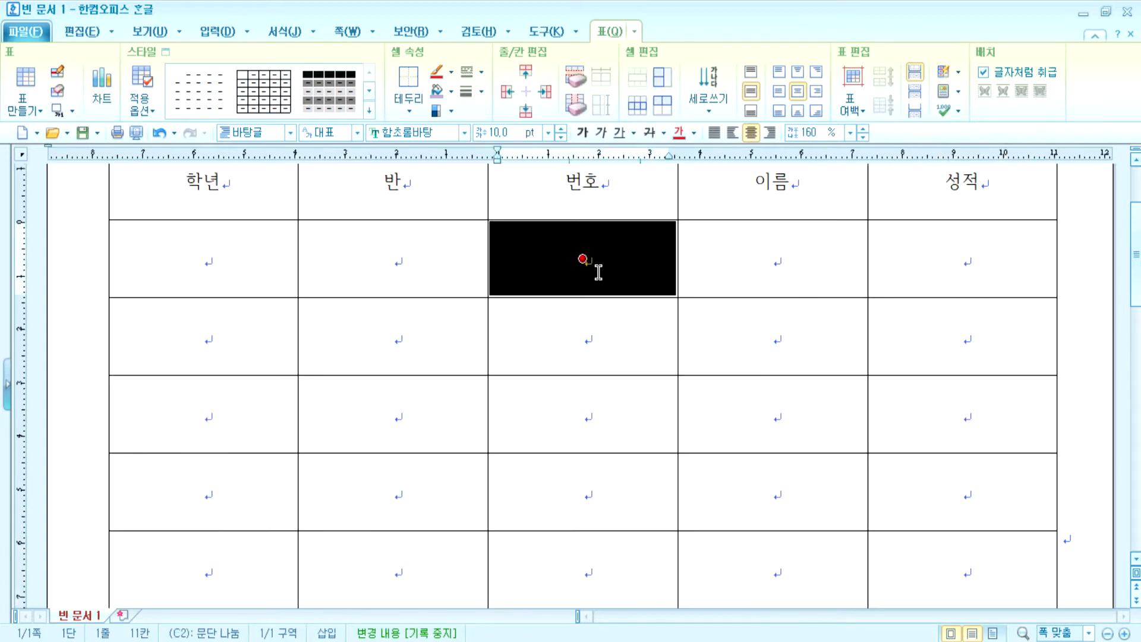
left_click(598, 272)
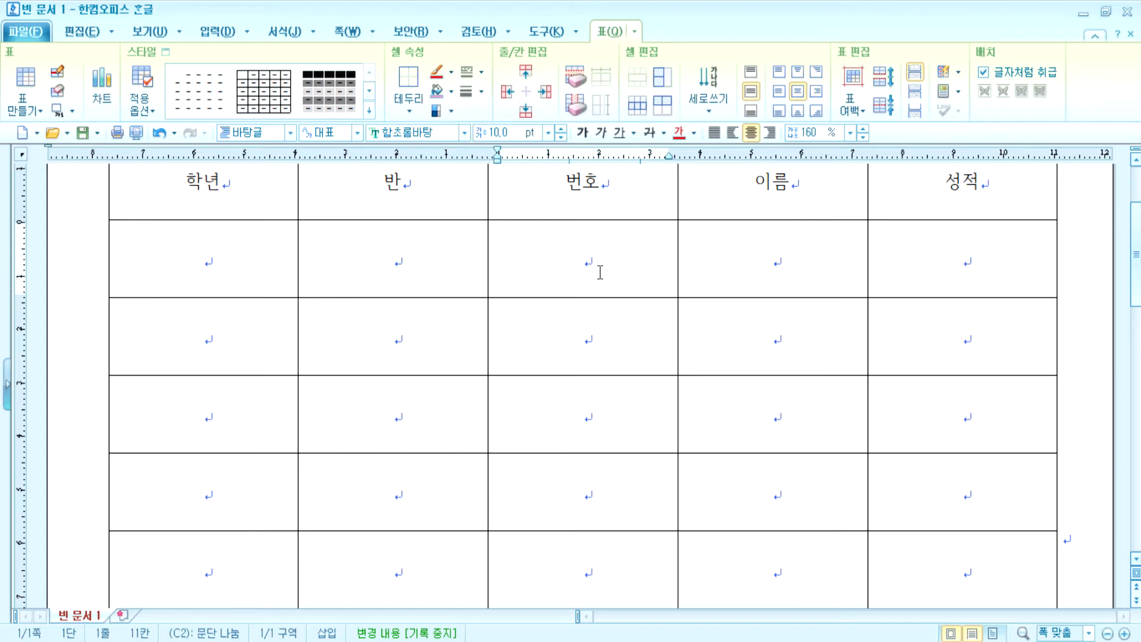
scroll(600, 272, "up", 3)
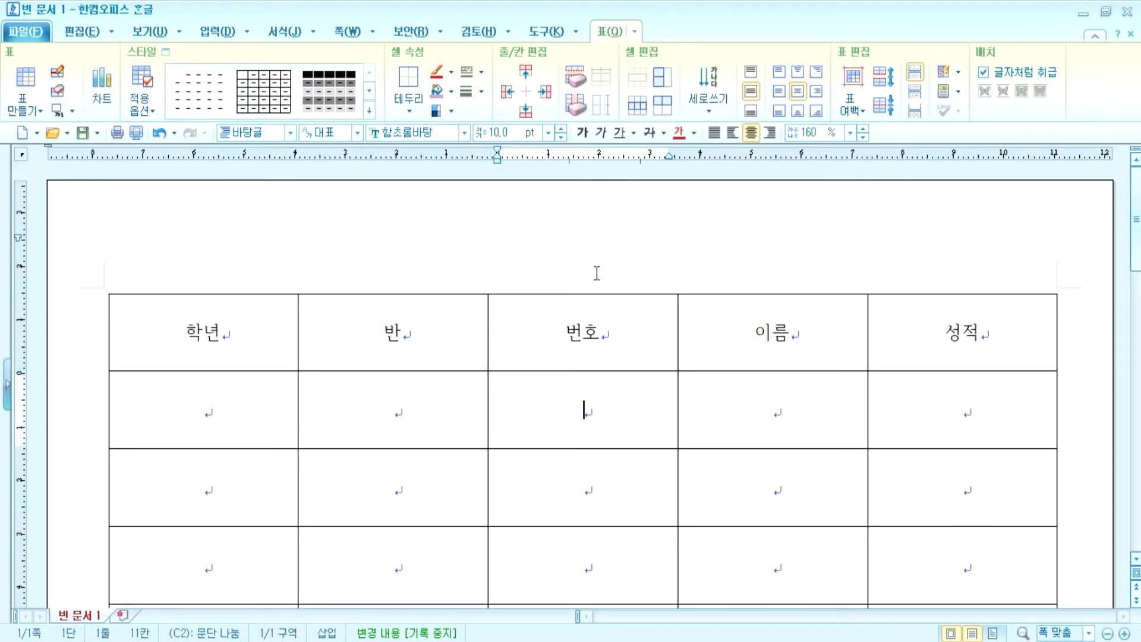
- Enter 1, 2, 3, 4 and 5 down the 번호 column's data cells
left_click(248, 400)
left_click(541, 412)
type("1")
key("Down")
type("2")
key("Down")
type("3")
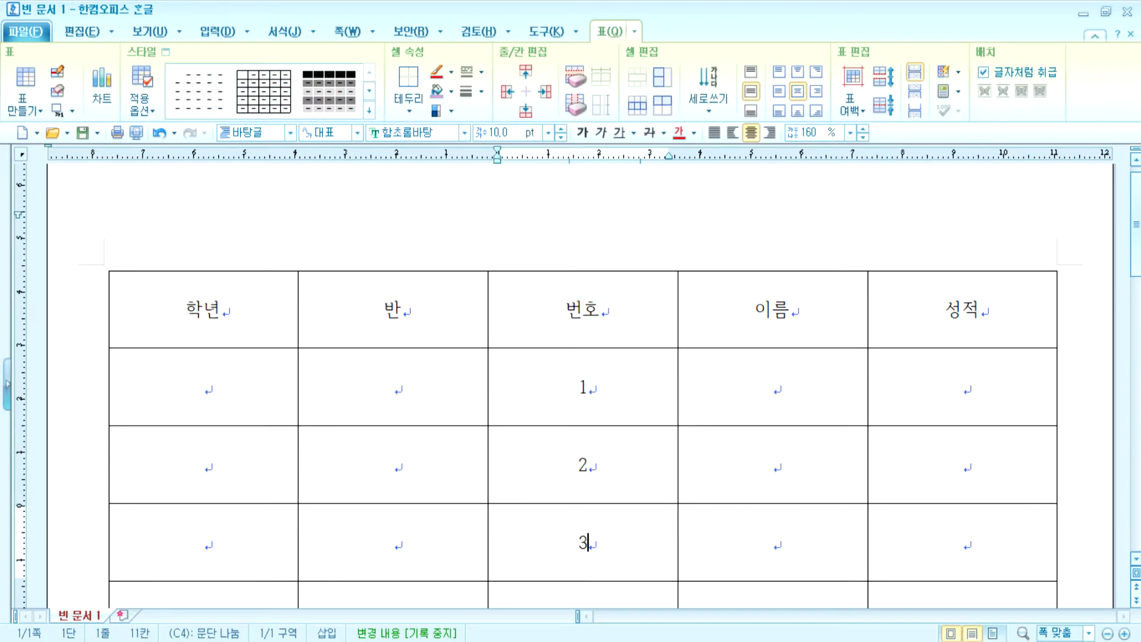
key("Down")
type("4")
key("Down")
type("5")
key("Up")
key("Up")
key("Up")
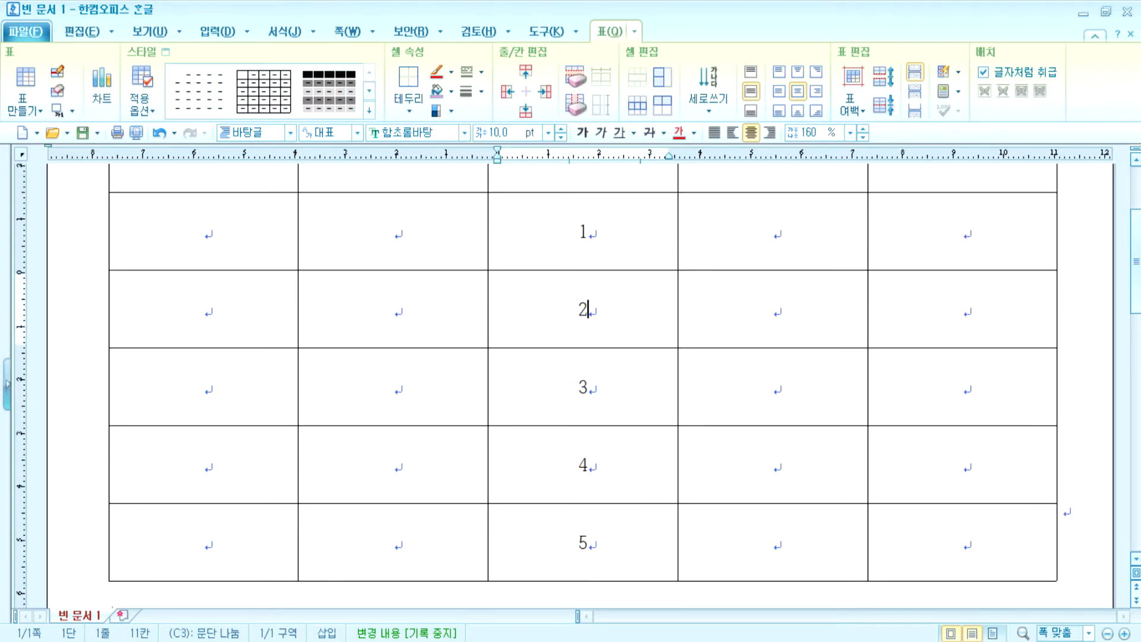
left_click(558, 397)
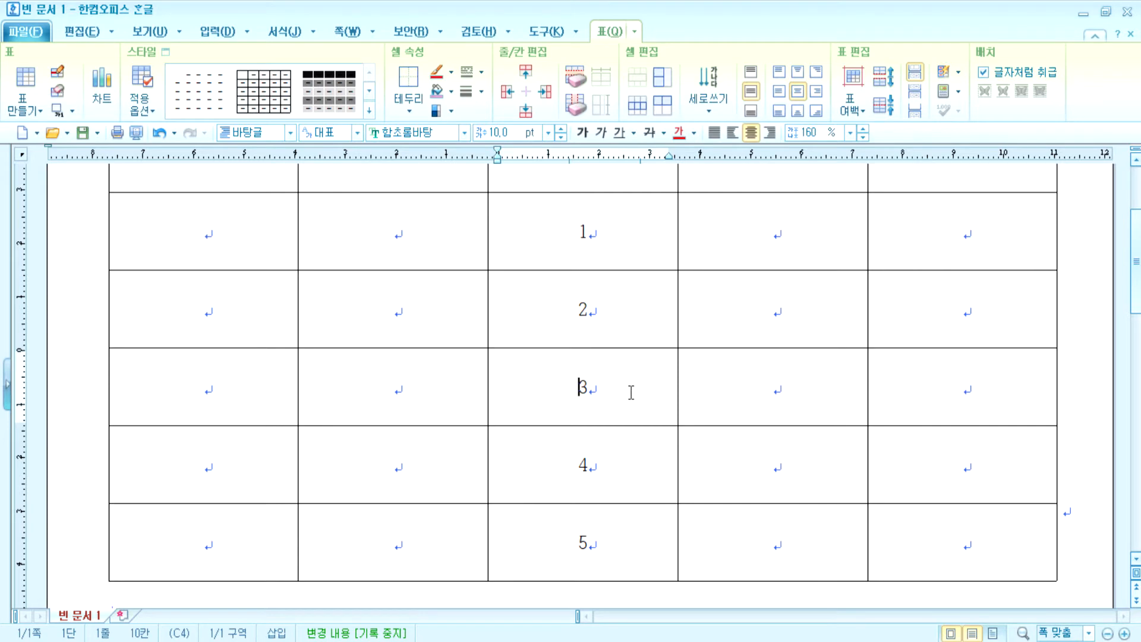
- Delete the row numbered 3 with 줄 지우기, leaving 1, 2, 4, 5 in 번호
key("alt+Delete")
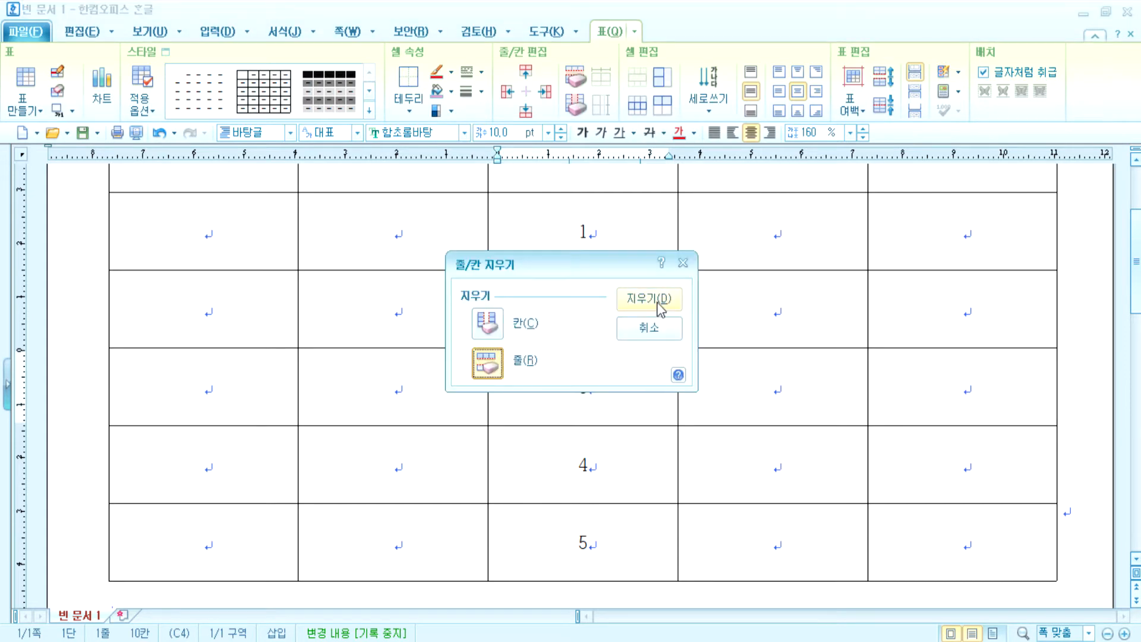
left_click(658, 302)
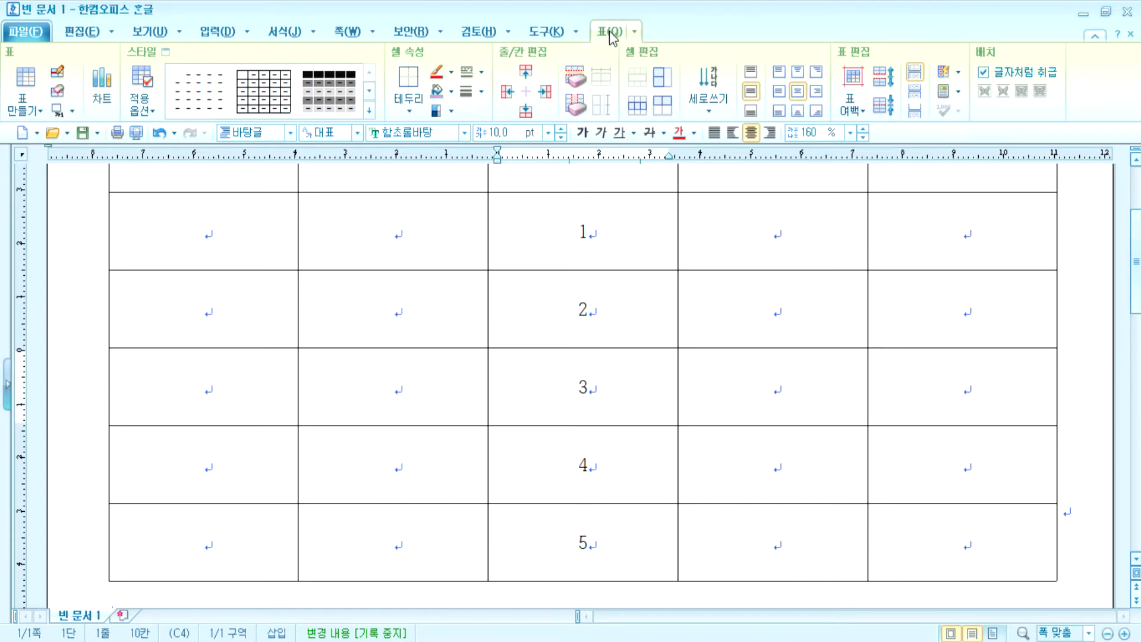
left_click(336, 32)
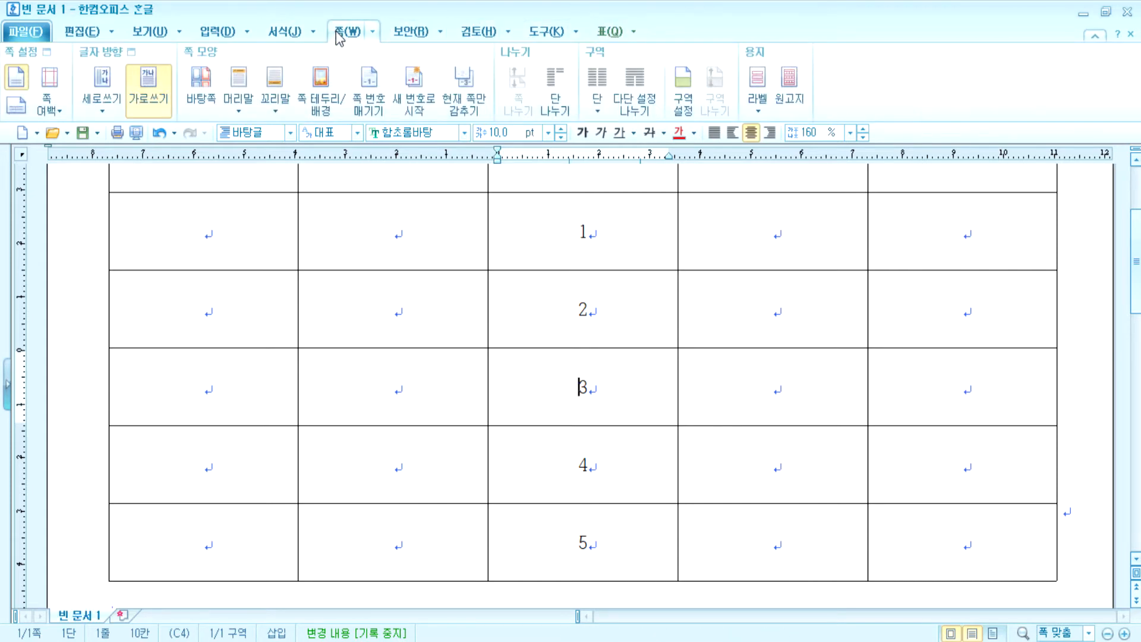
left_click(608, 32)
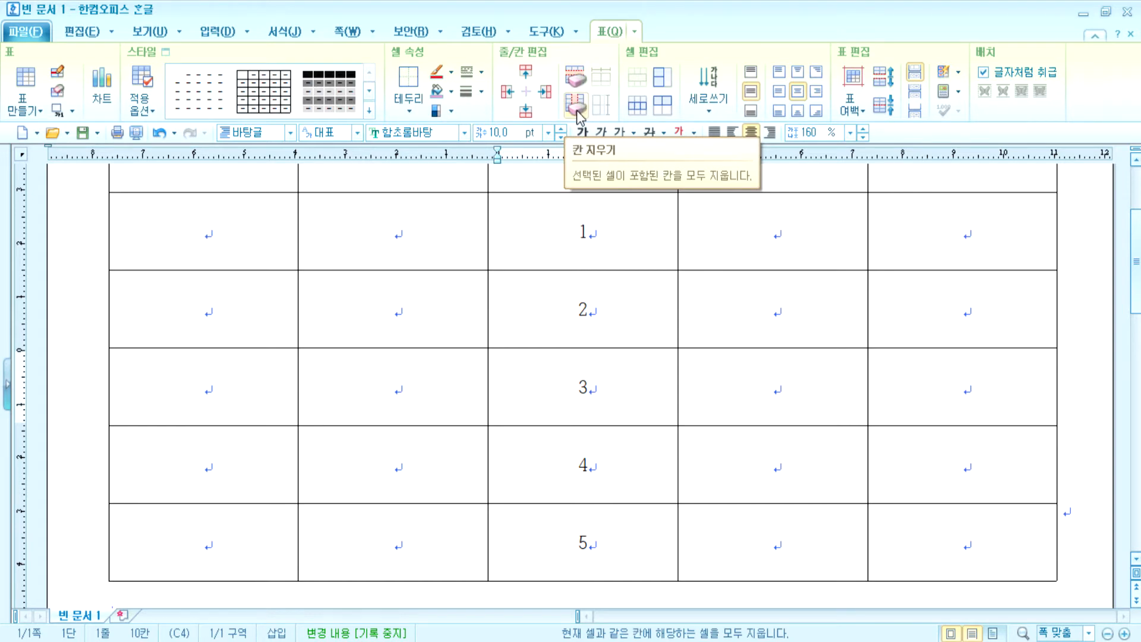
scroll(586, 285, "up", 3)
scroll(588, 309, "down", 3)
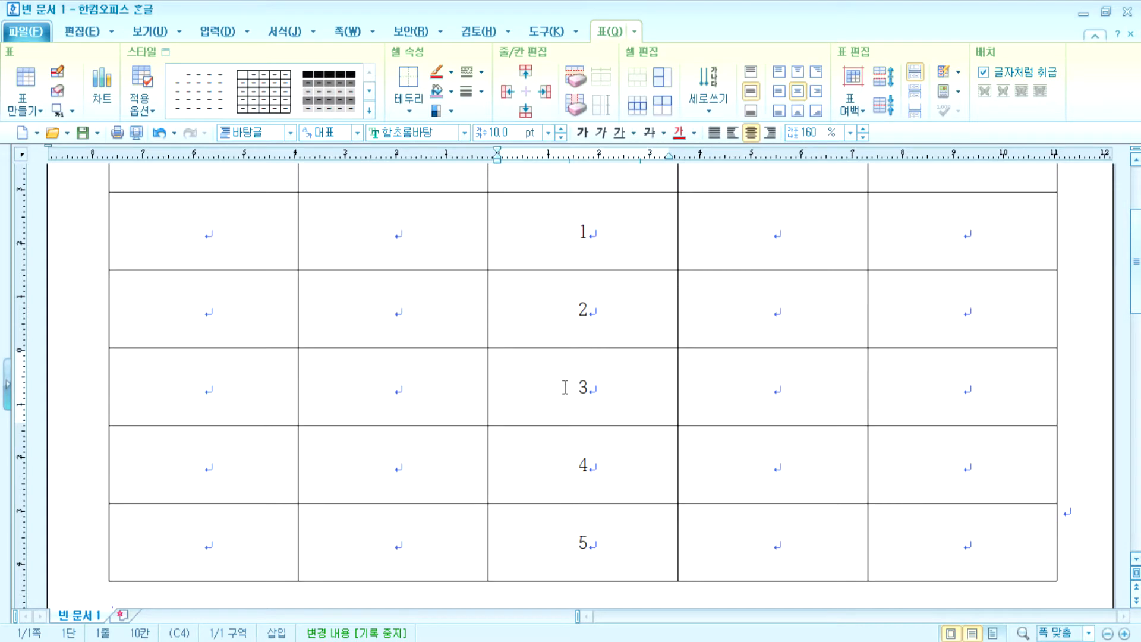
left_click(626, 389)
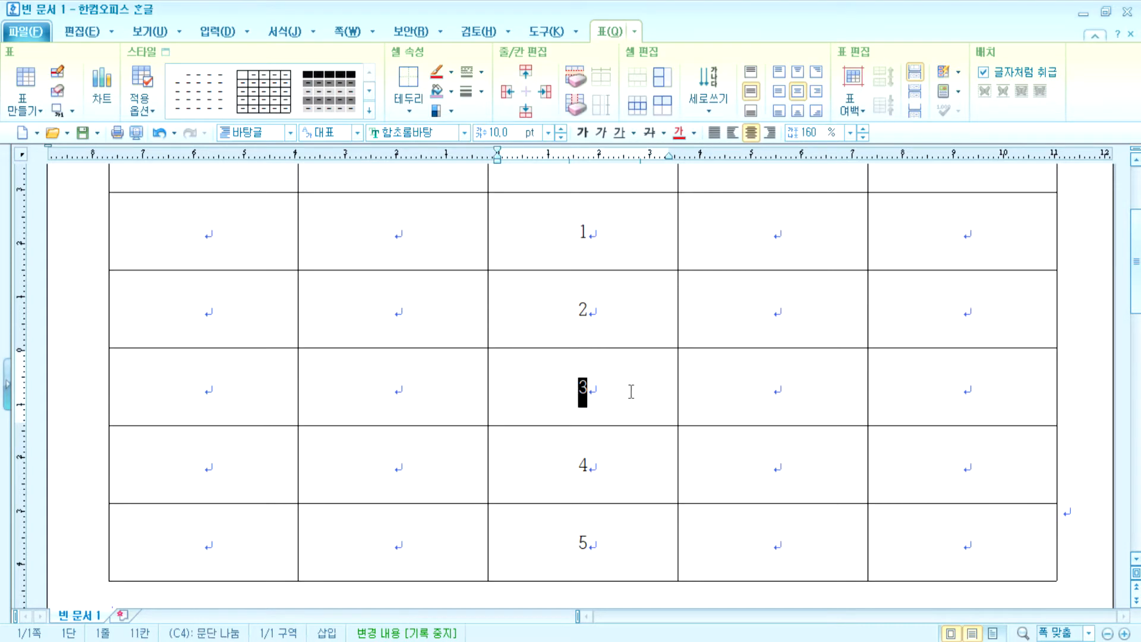
left_click(547, 386)
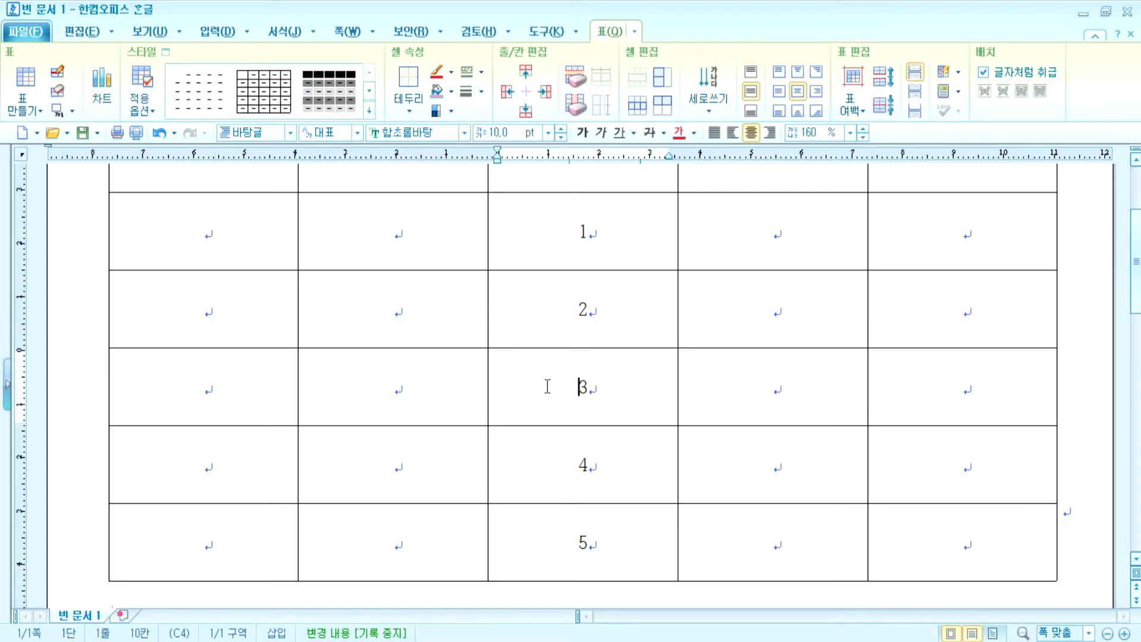
left_click(582, 79)
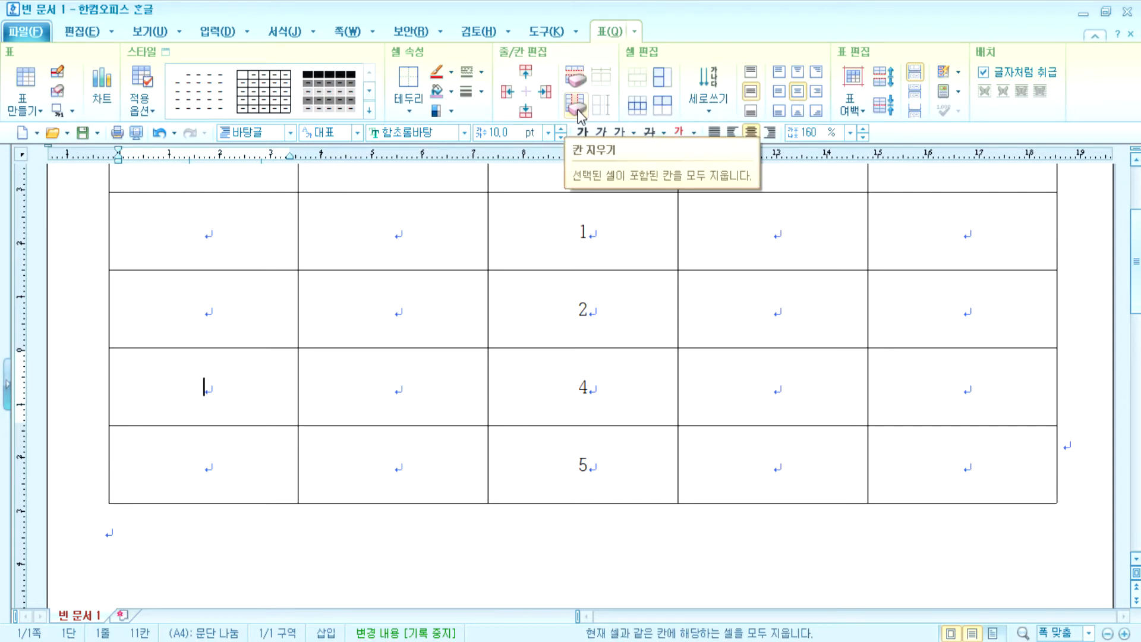
scroll(591, 311, "up", 3)
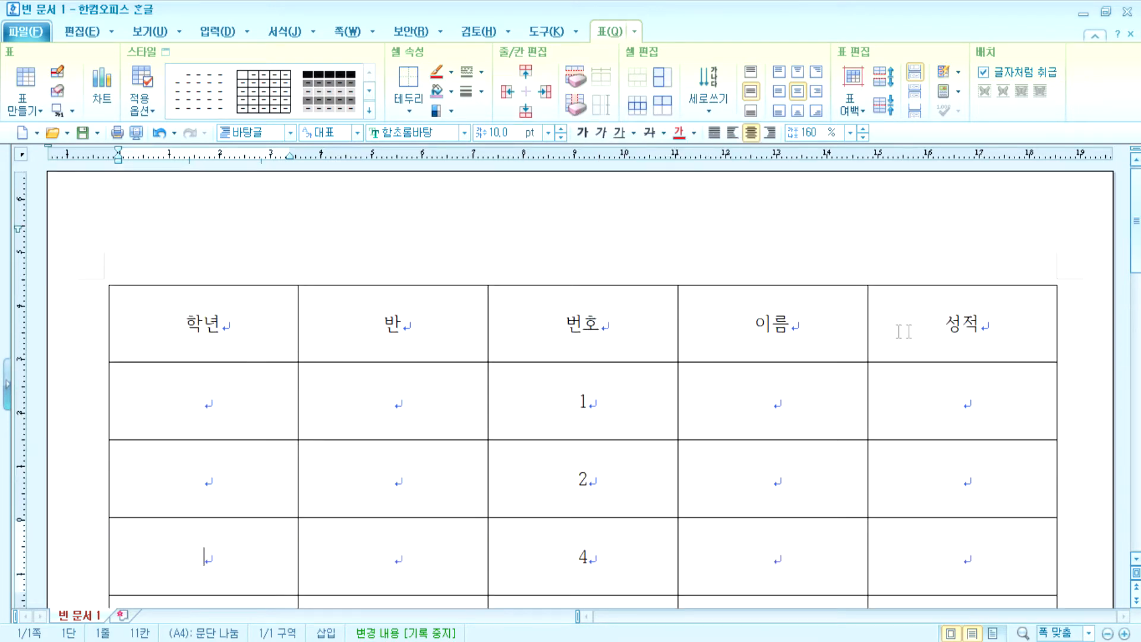
left_click(922, 332)
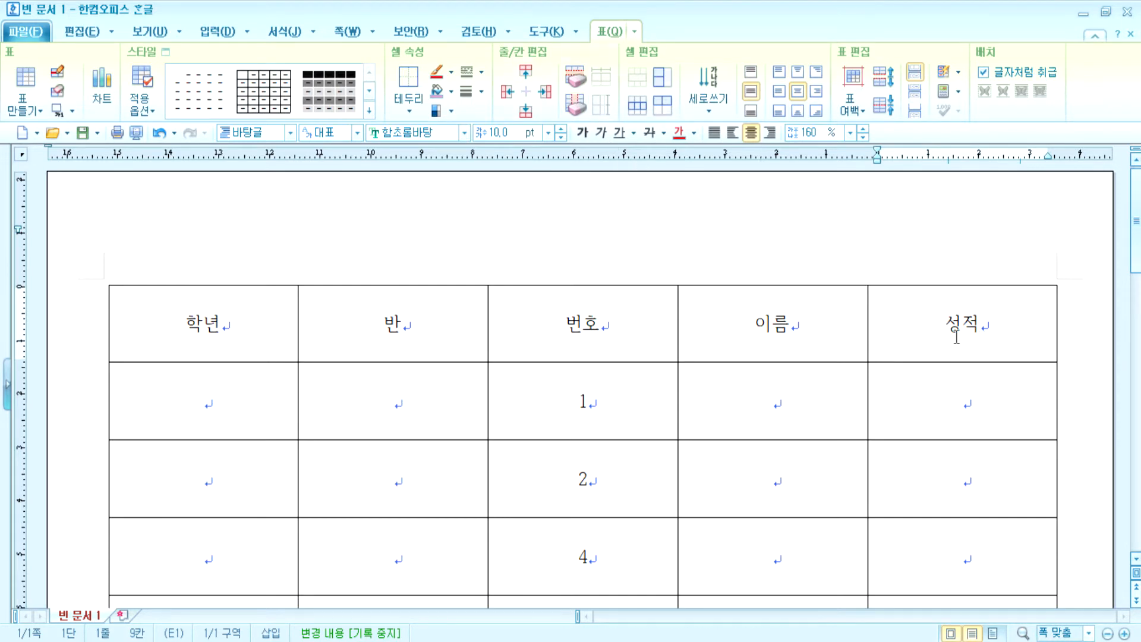
- Delete the 성적 column and insert an empty column to the right of 이름
left_click(575, 108)
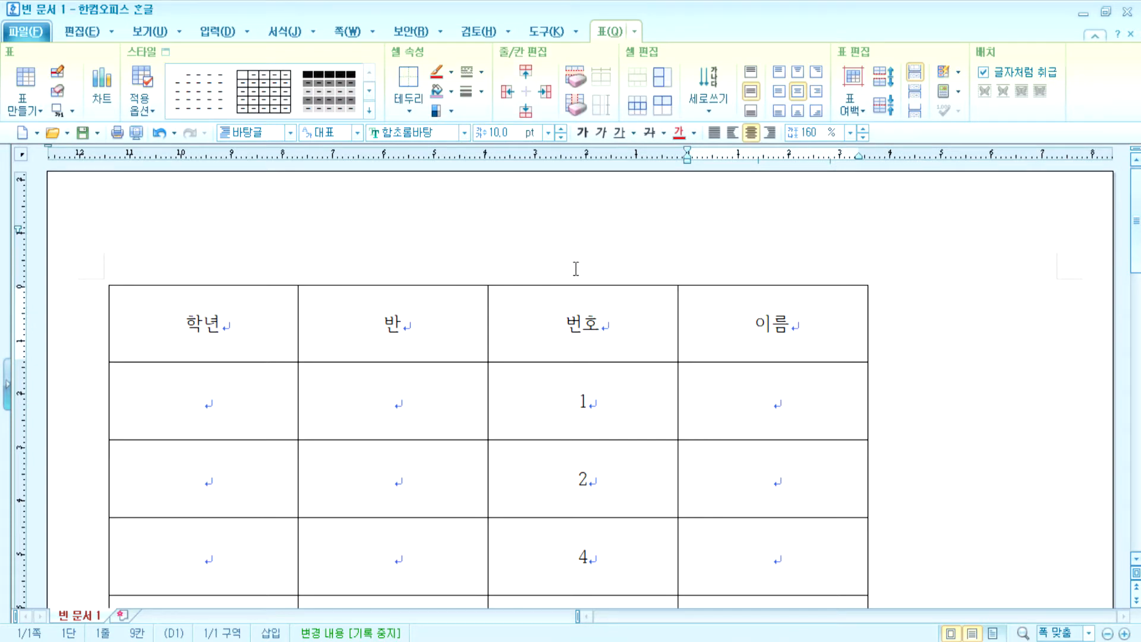
left_click(832, 337)
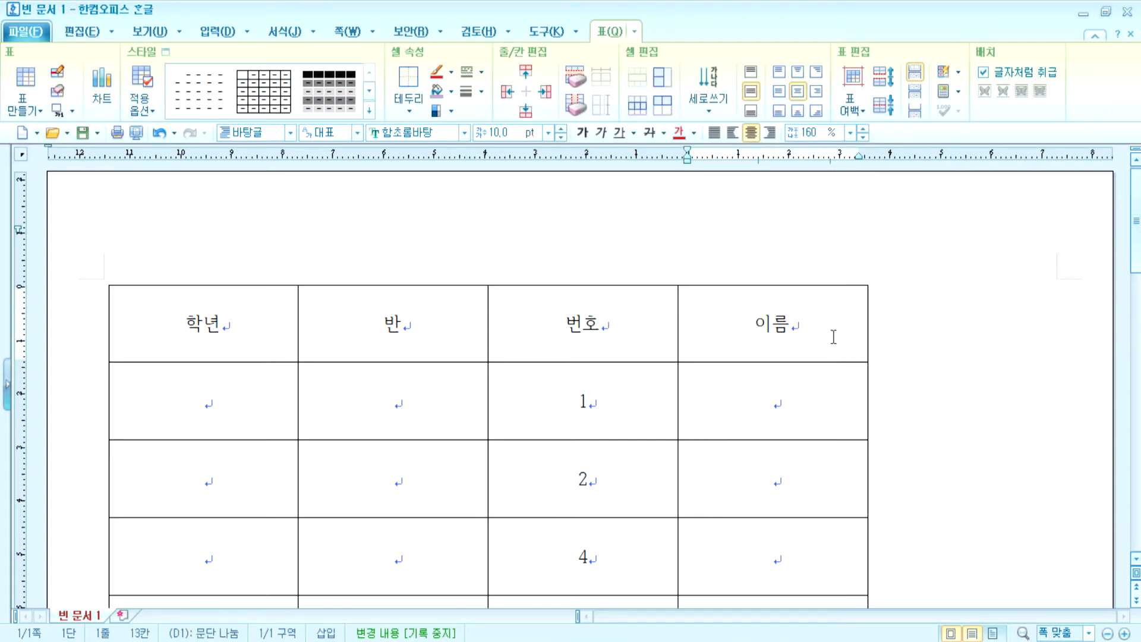
left_click(545, 92)
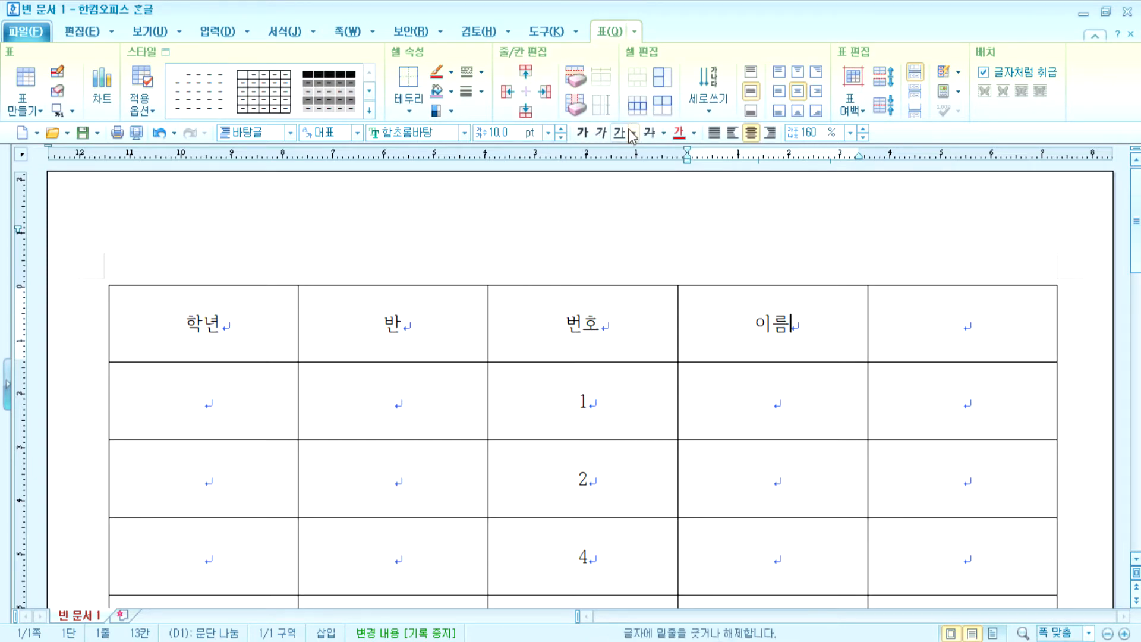
- Type 비고 as the new column's header
left_click(968, 333)
type("비")
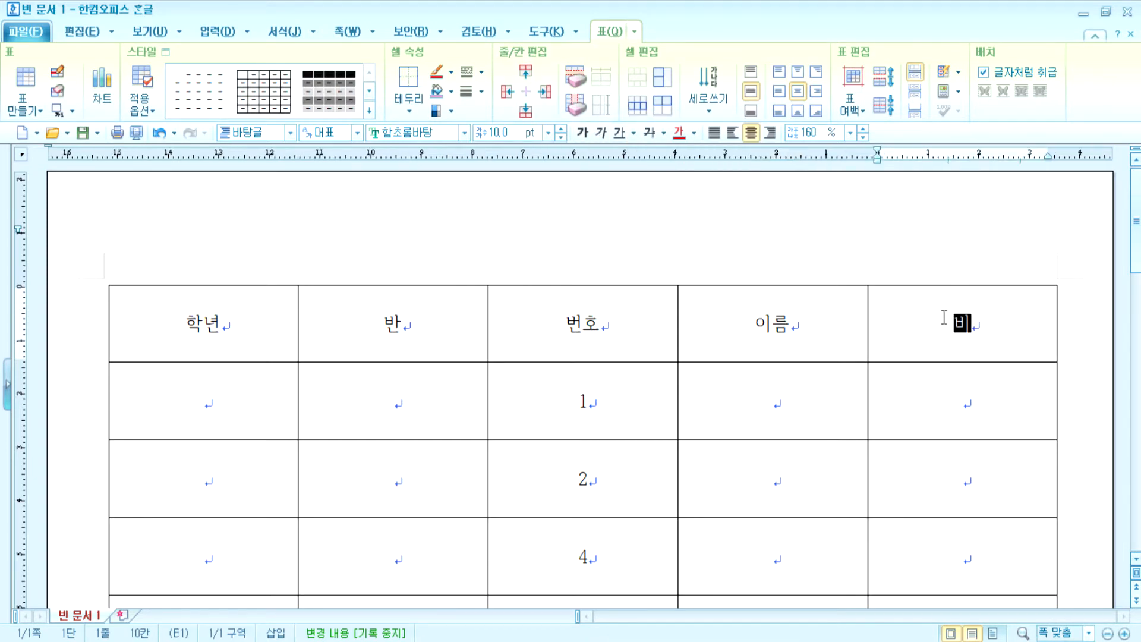
type("ㄱㅎ")
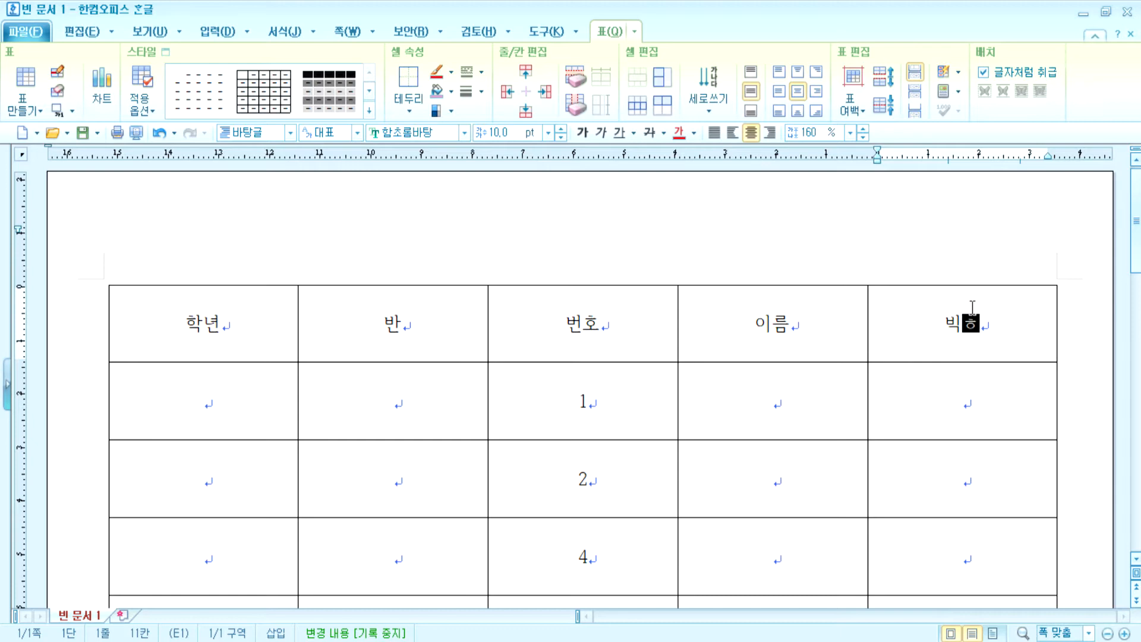
key("BackSpace")
key("BackSpace")
type("고")
scroll(957, 258, "down", 3)
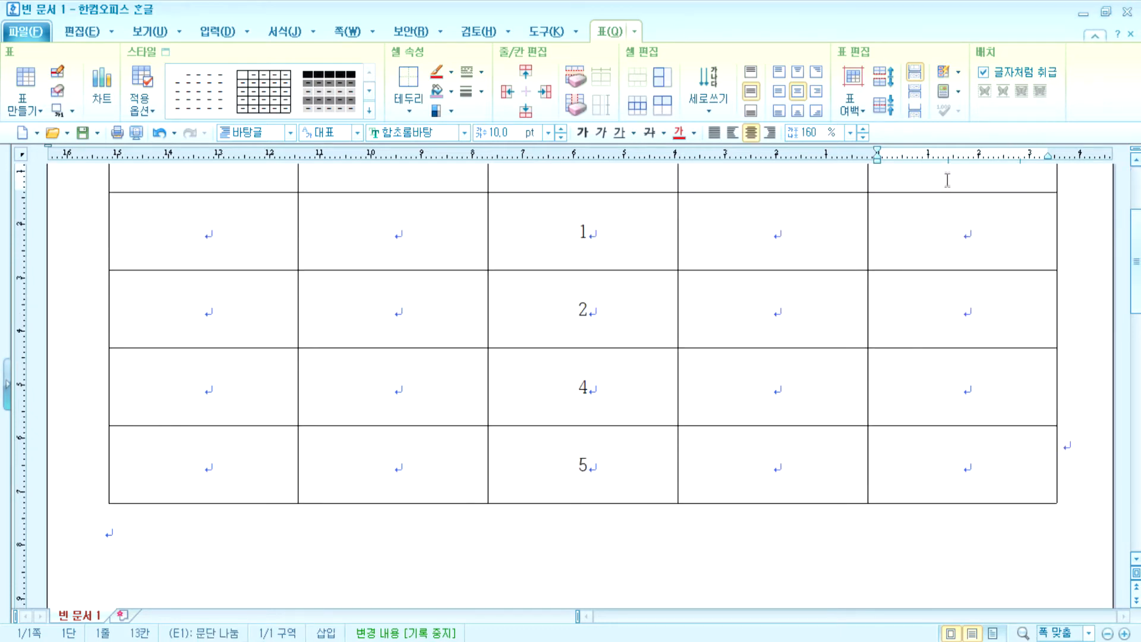
- Merge the four body cells under 비고 into one tall cell
left_click_drag(947, 180, 968, 451)
scroll(983, 428, "up", 2)
left_click_drag(963, 315, 963, 547)
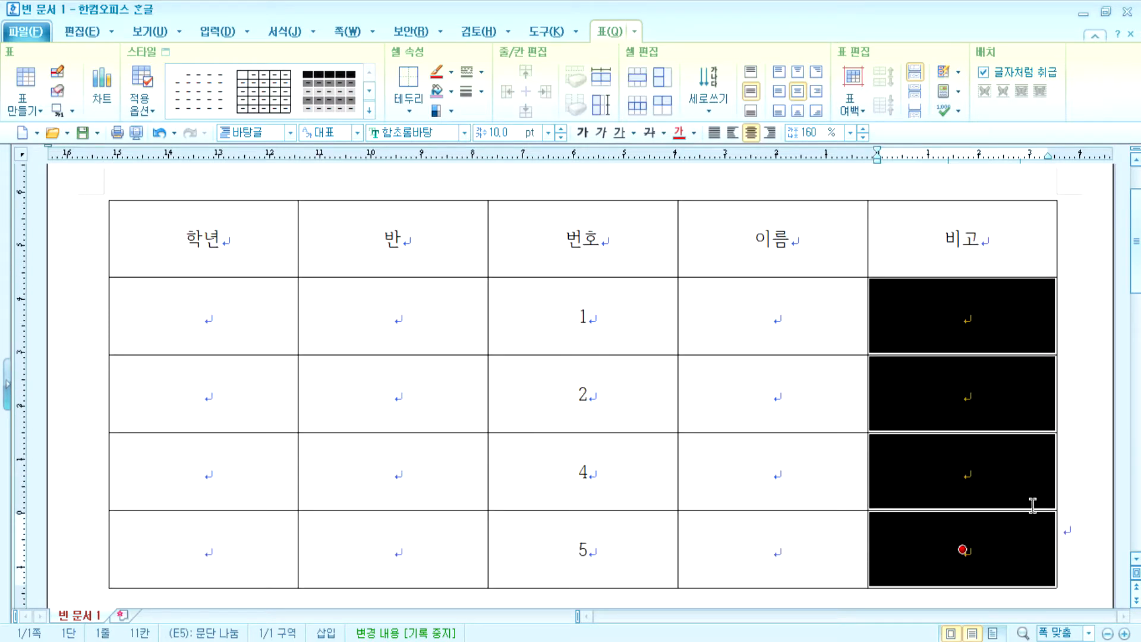
left_click_drag(941, 323, 946, 531)
key("m")
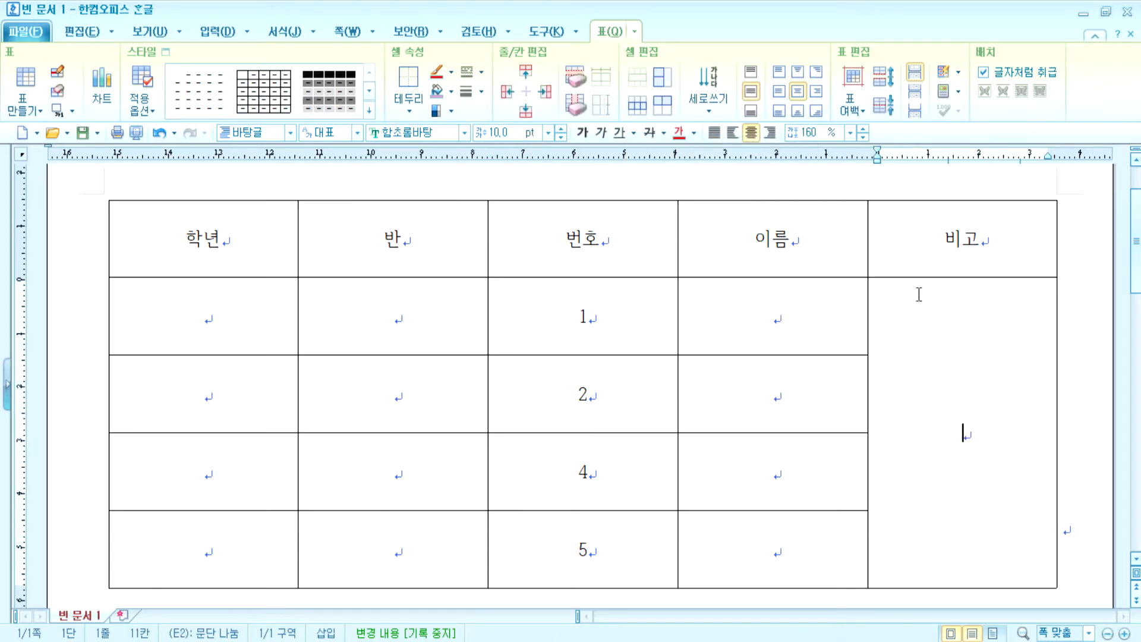
key("ctrl+z")
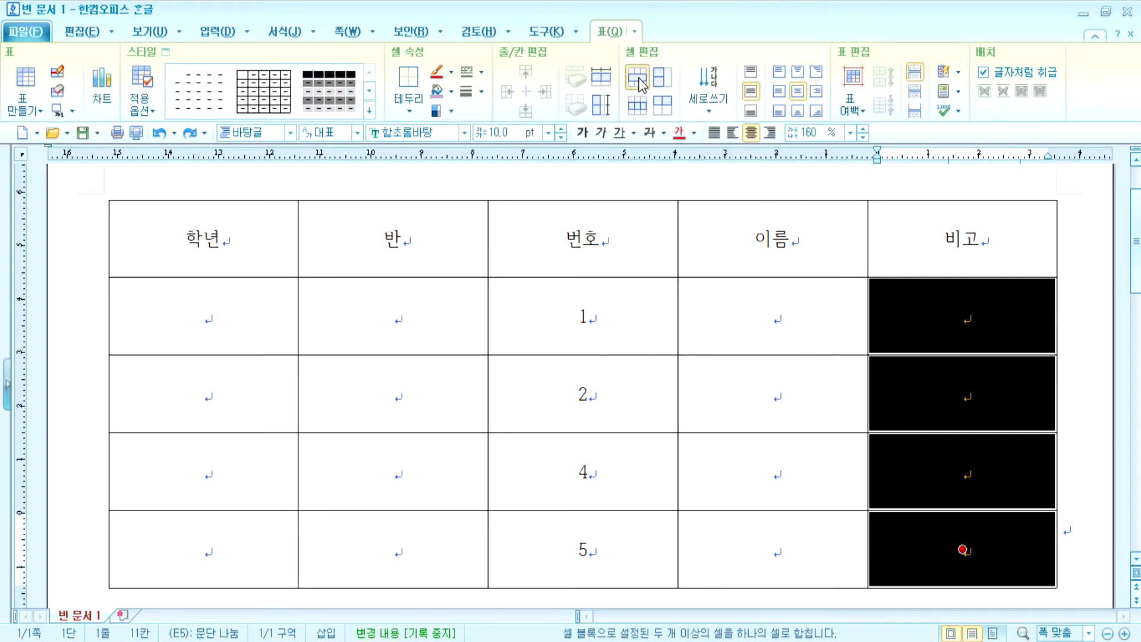
left_click(639, 83)
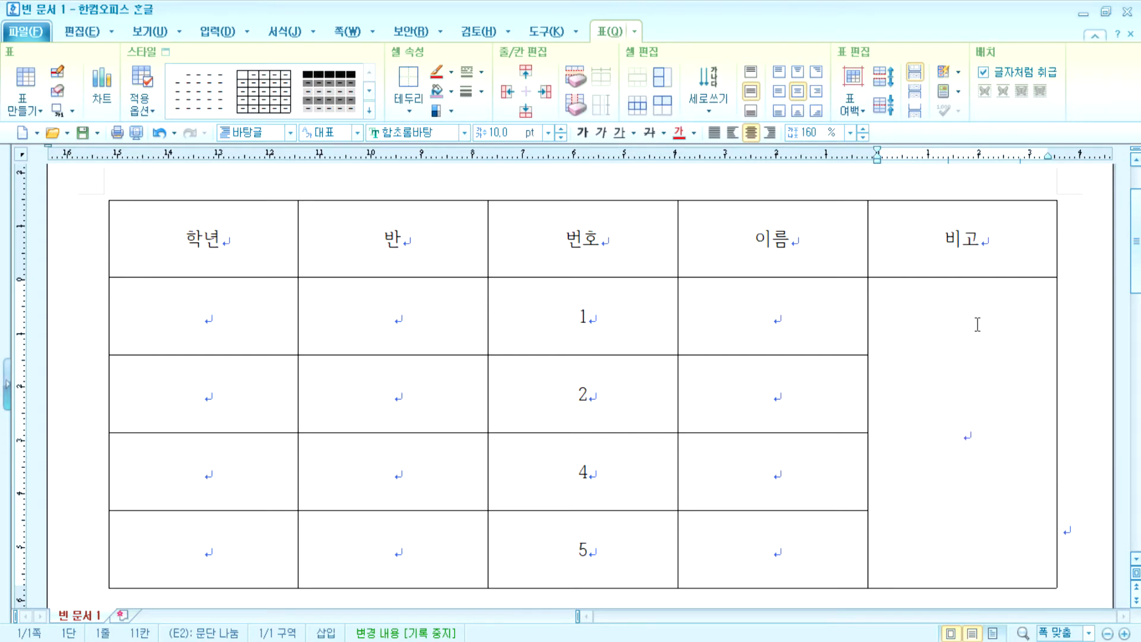
- Select the whole table and shrink all row heights with Ctrl+Up
key("F5")
key("F5")
key("F5")
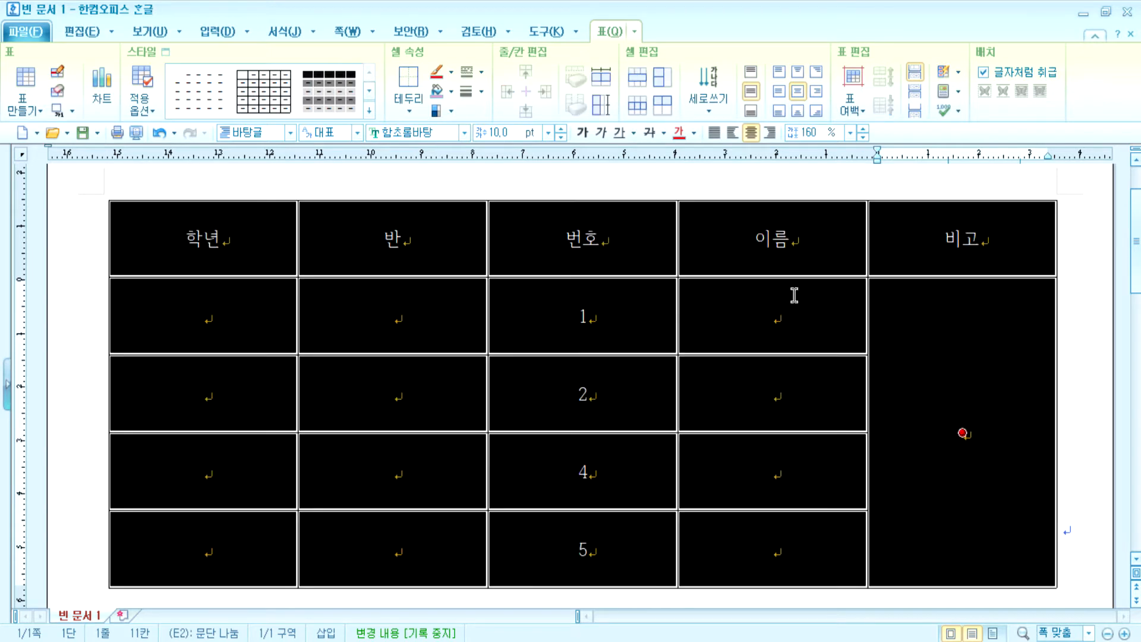
key("ctrl+Up")
key("ctrl+Up")
key("ctrl+Up")
key("ctrl+Up")
key("ctrl+Up")
key("ctrl+Up")
key("ctrl+Up")
key("ctrl+Up")
key("Escape")
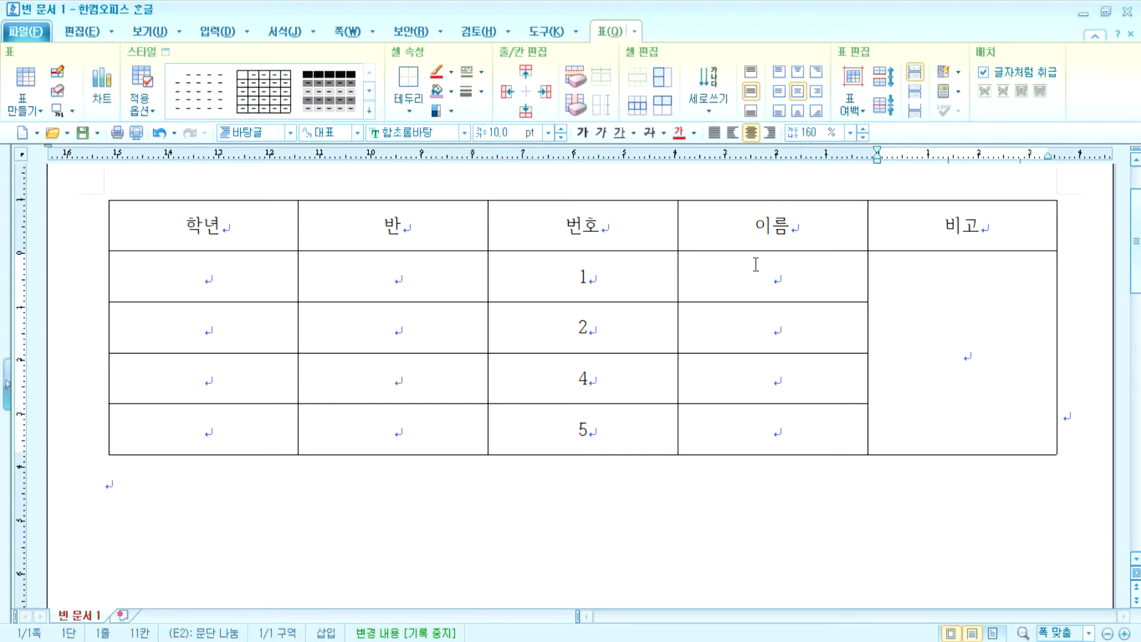
- Split the 이름 body cells into two columns and the 반 body cells into two rows
left_click_drag(768, 264, 792, 428)
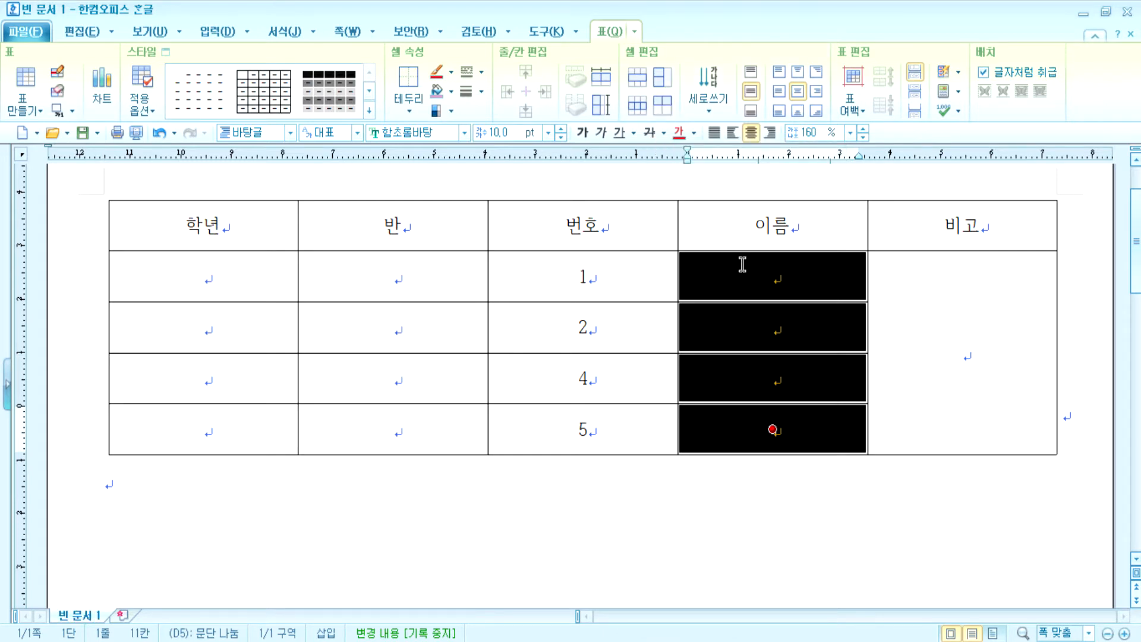
left_click(672, 113)
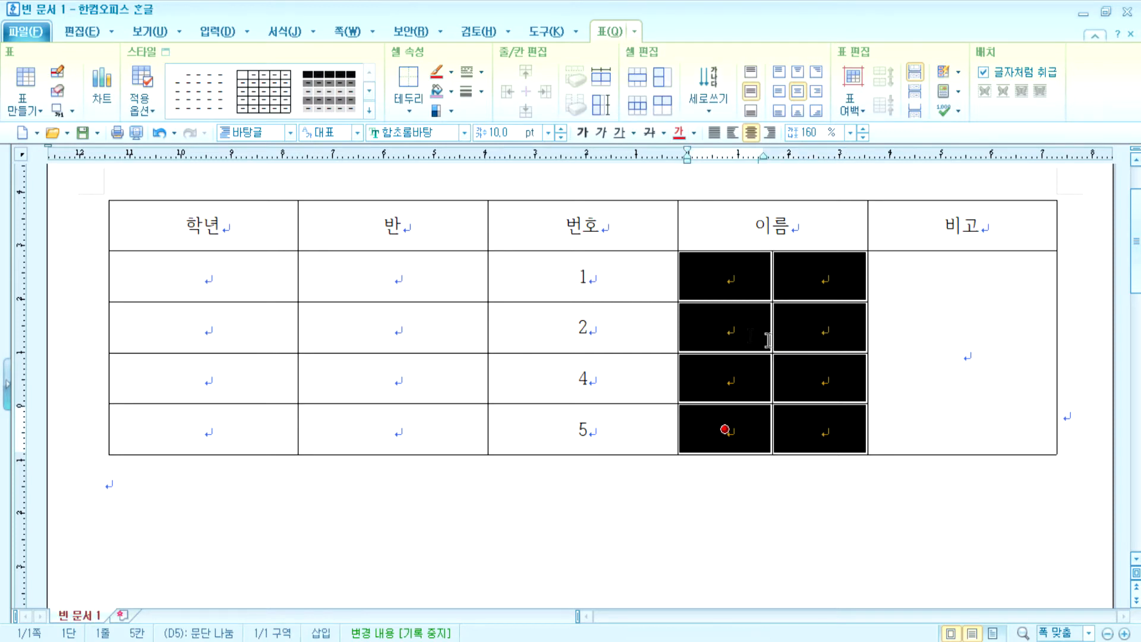
left_click_drag(431, 268, 420, 445)
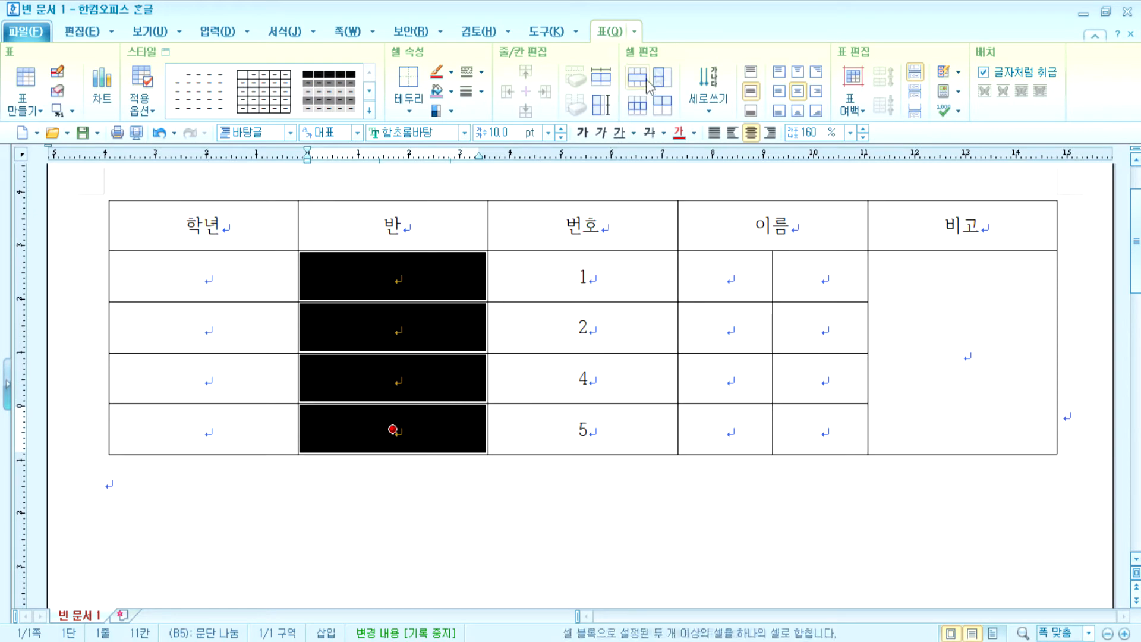
left_click(663, 87)
left_click(581, 515)
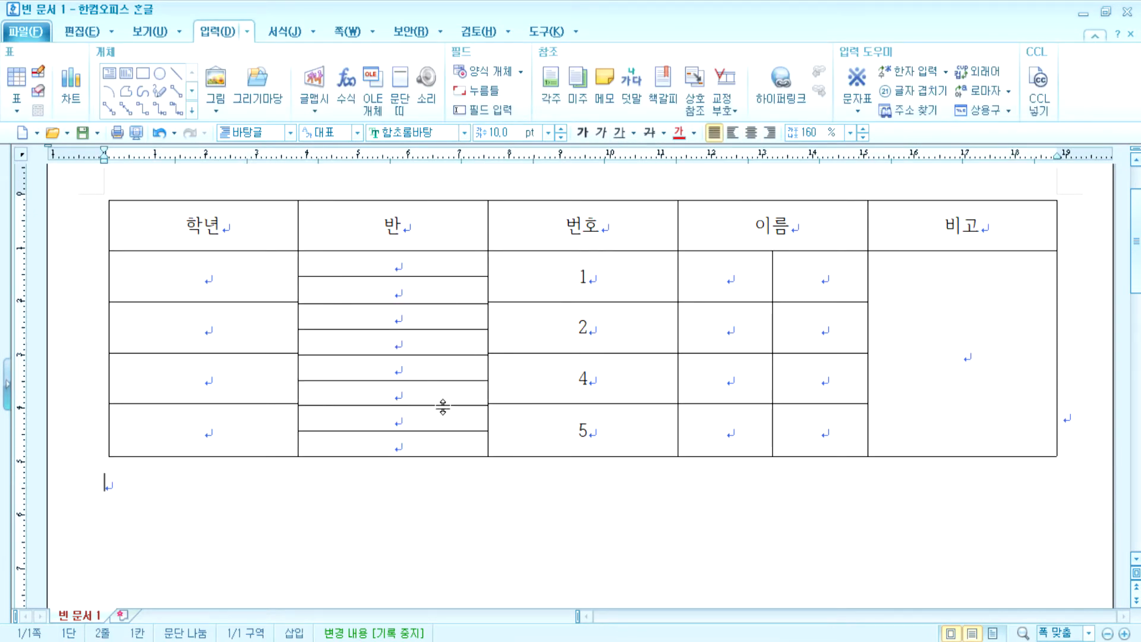
- Merge each of the four rows' split 반 cells back into single cells
left_click(399, 263)
left_click_drag(398, 263, 393, 289)
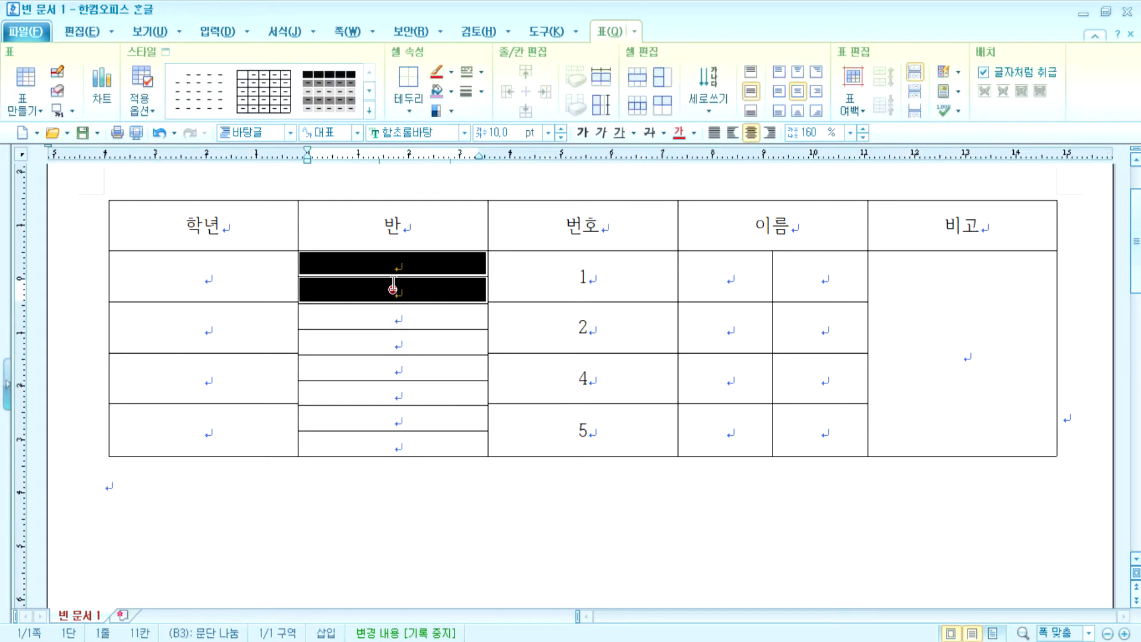
key("m")
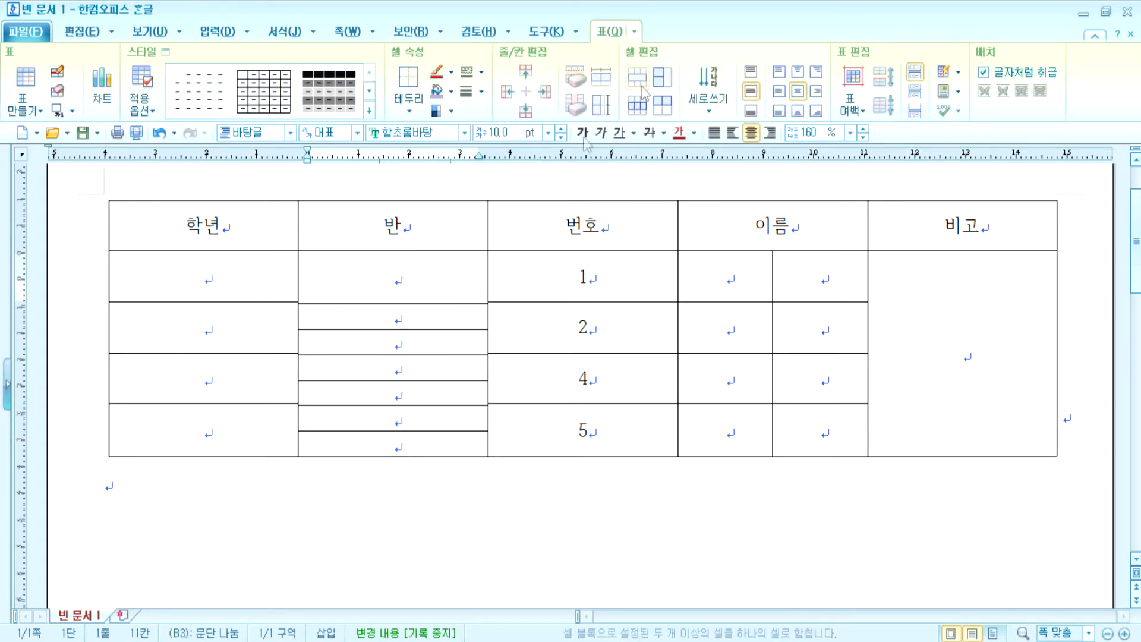
left_click_drag(399, 318, 395, 339)
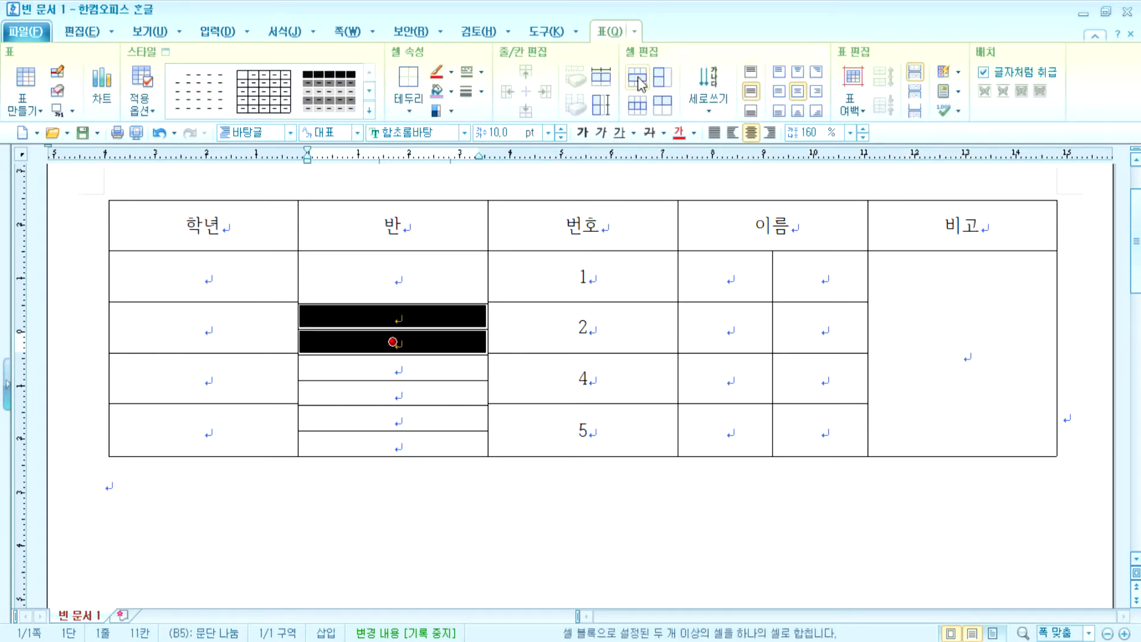
key("m")
left_click_drag(387, 370, 389, 390)
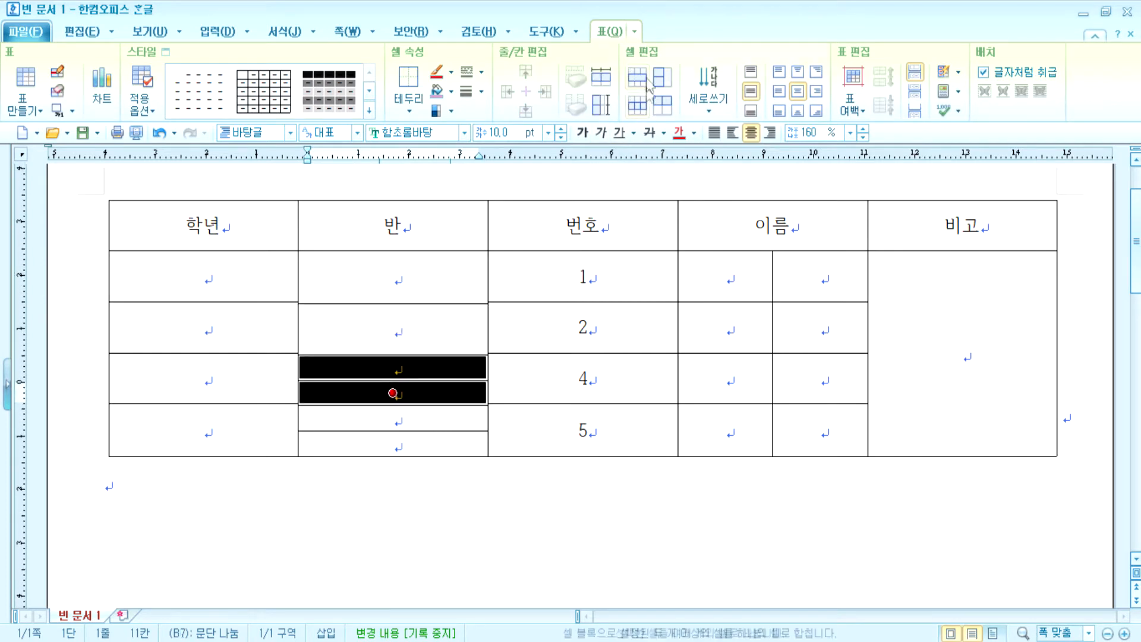
key("m")
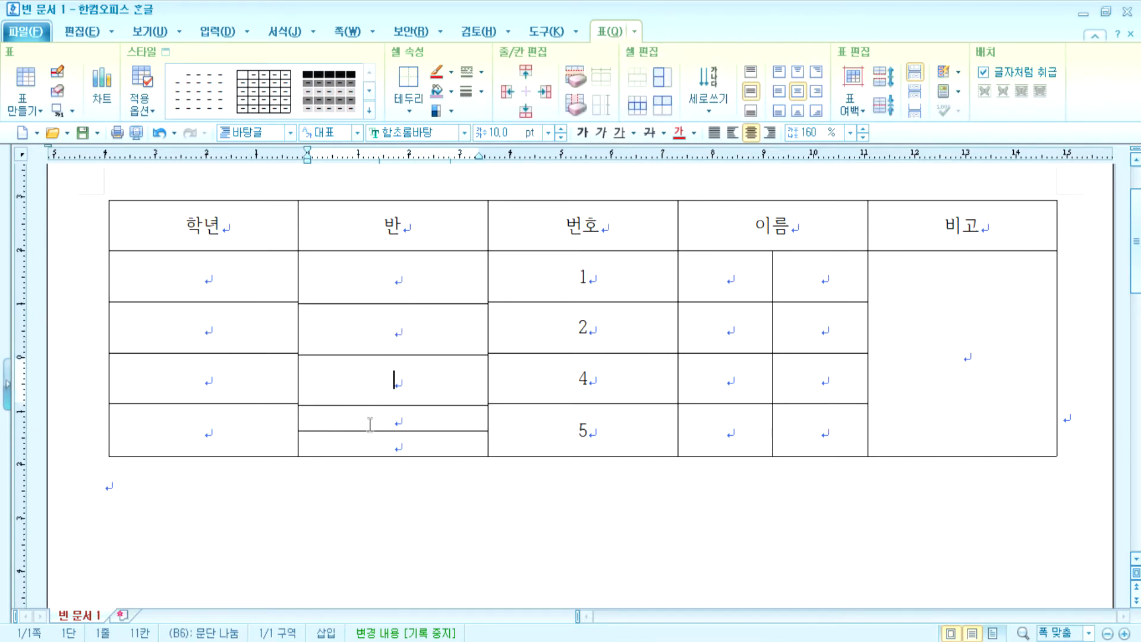
left_click_drag(375, 419, 369, 439)
key("m")
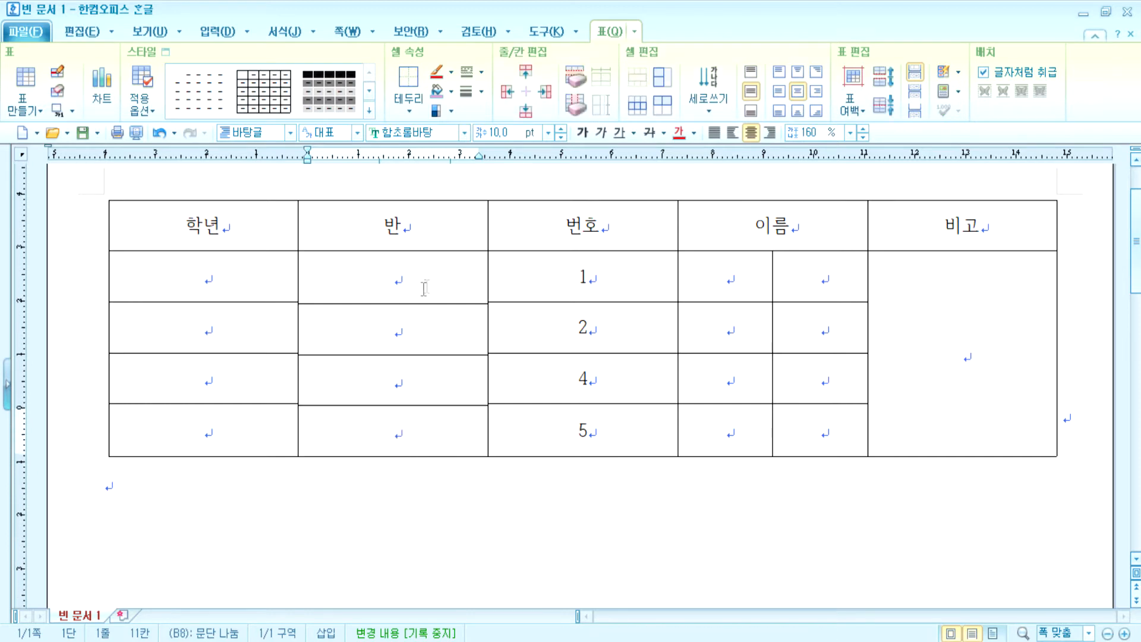
left_click(553, 293)
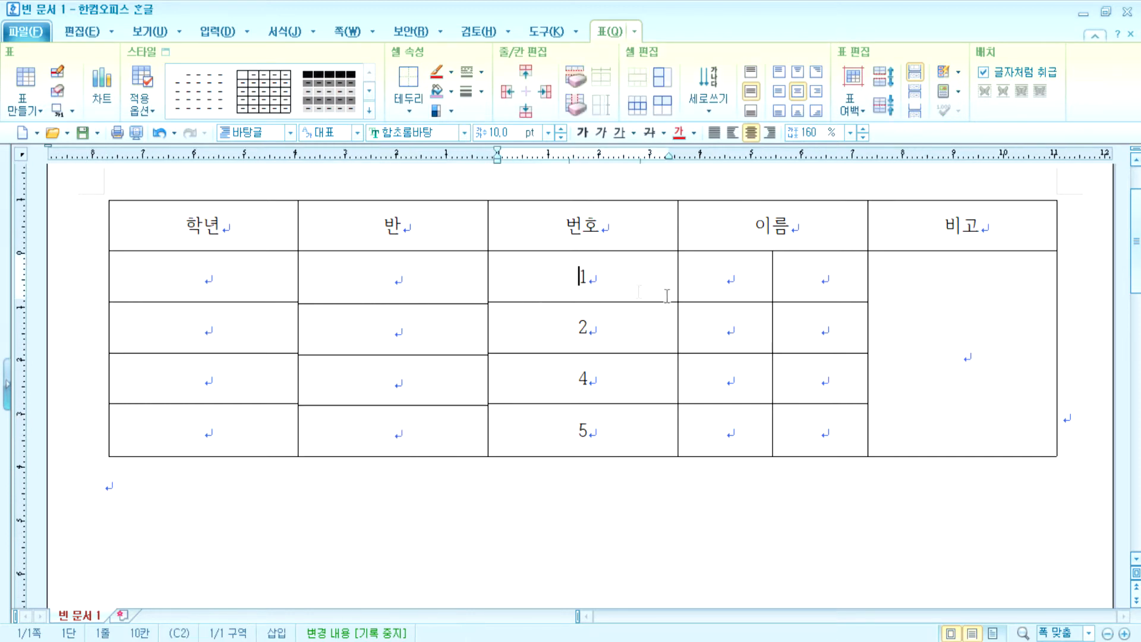
- Make the first data row taller using Ctrl+Down and Ctrl+Up height adjustments
key("F5")
key("ctrl+Down")
key("ctrl+Down")
key("ctrl+Down")
key("ctrl+Down")
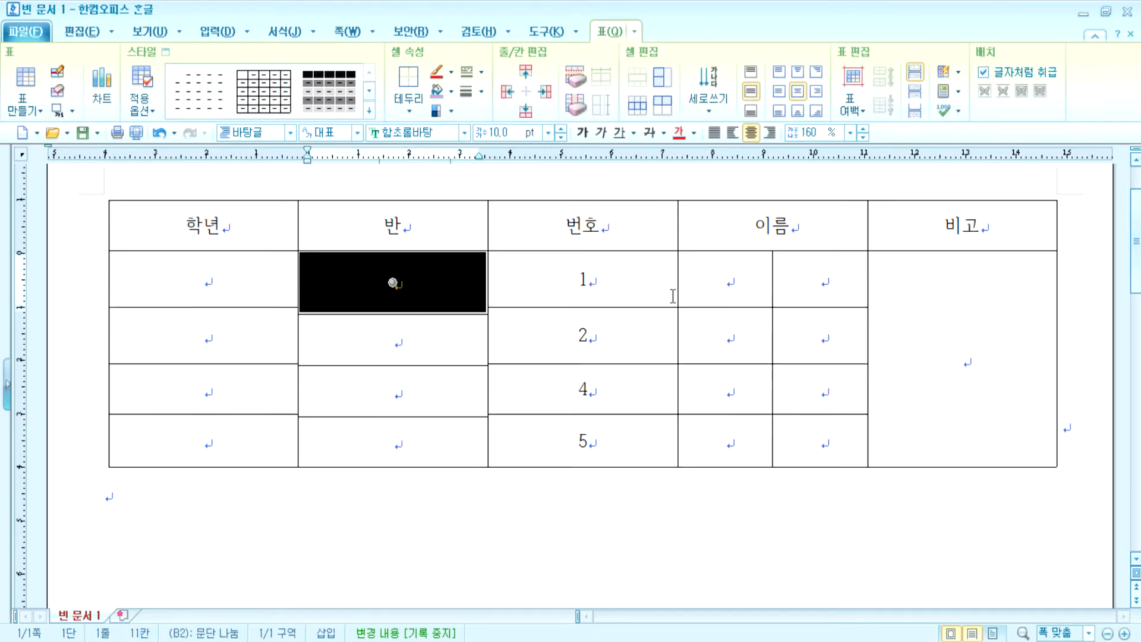
key("ctrl+Up")
key("ctrl+Up")
key("ctrl+Up")
key("ctrl+Up")
key("ctrl+Up")
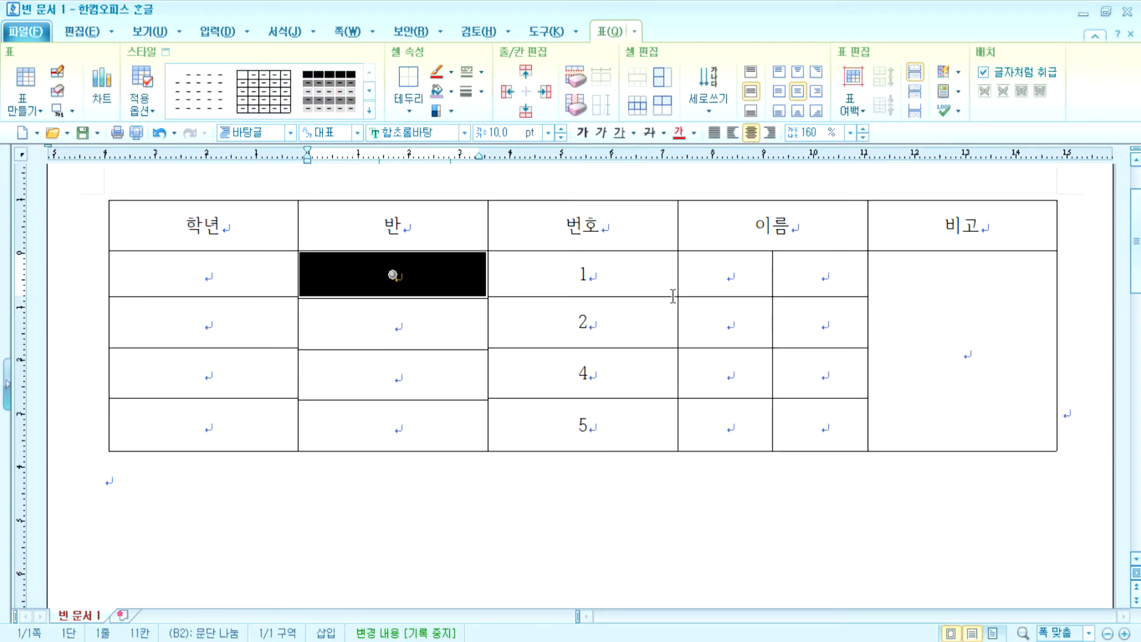
key("ctrl+Down")
key("ctrl+Down")
key("ctrl+Down")
key("ctrl+Down")
key("Left")
key("ctrl+Down")
key("ctrl+Down")
key("ctrl+Down")
key("ctrl+Down")
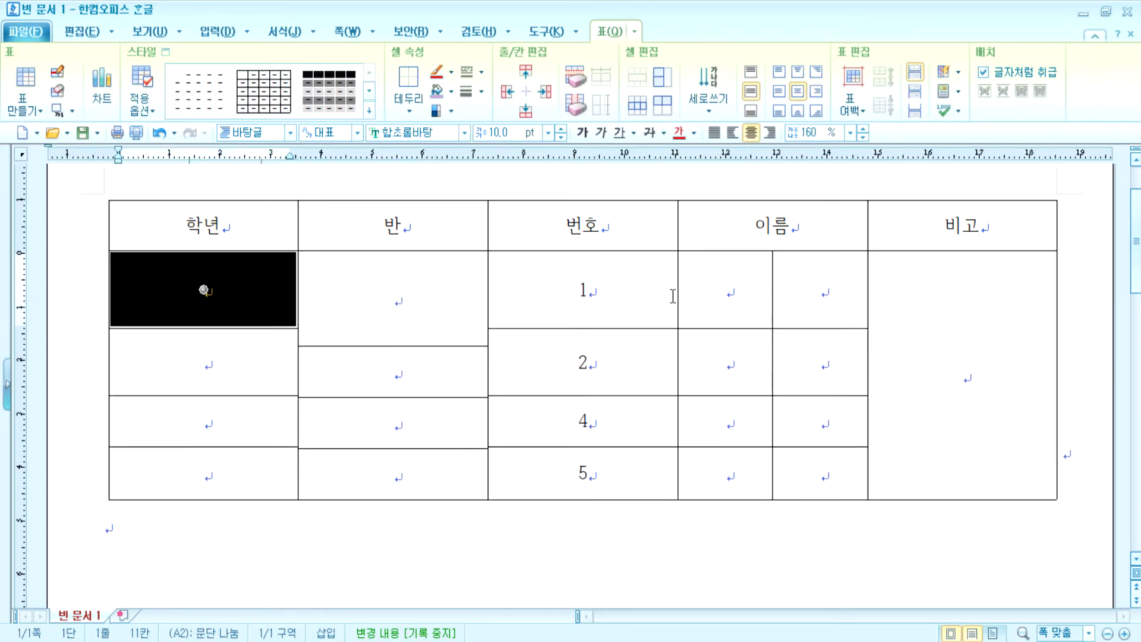
key("ctrl+Down")
key("ctrl+Down")
key("ctrl+Down")
key("ctrl+Down")
key("ctrl+Down")
key("ctrl+Down")
key("ctrl+Down")
key("ctrl+Down")
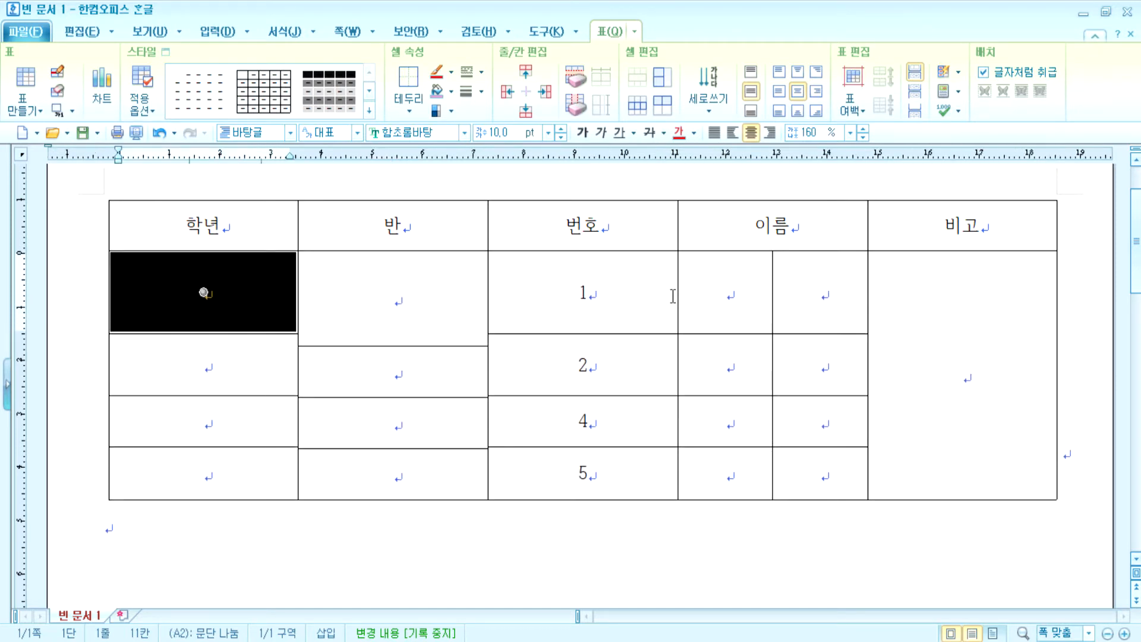
key("ctrl+Up")
key("ctrl+Up")
key("ctrl+Up")
key("ctrl+Up")
key("ctrl+Up")
key("ctrl+Up")
- Adjust the next rows' heights with Alt+Down/Up, then select the whole table
key("Down")
key("alt+Down")
key("alt+Down")
key("alt+Down")
key("alt+Down")
key("alt+Down")
key("alt+Up")
key("alt+Up")
key("alt+Up")
key("alt+Up")
key("Down")
key("alt+Down")
key("alt+Down")
key("alt+Up")
key("alt+Up")
key("alt+Down")
key("alt+Down")
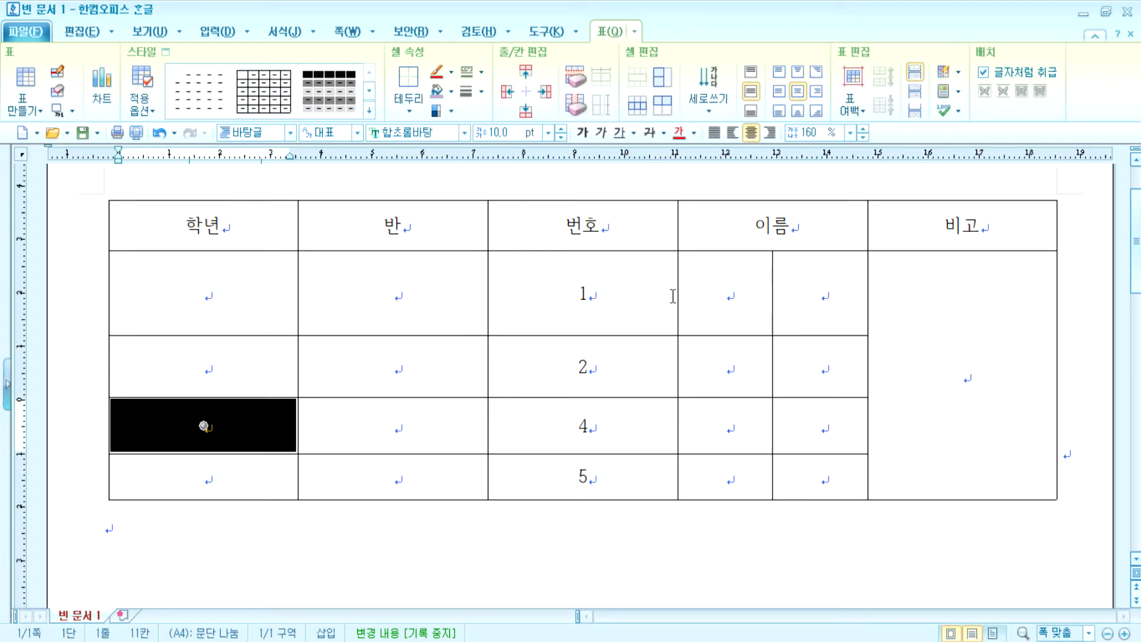
key("F5")
key("F5")
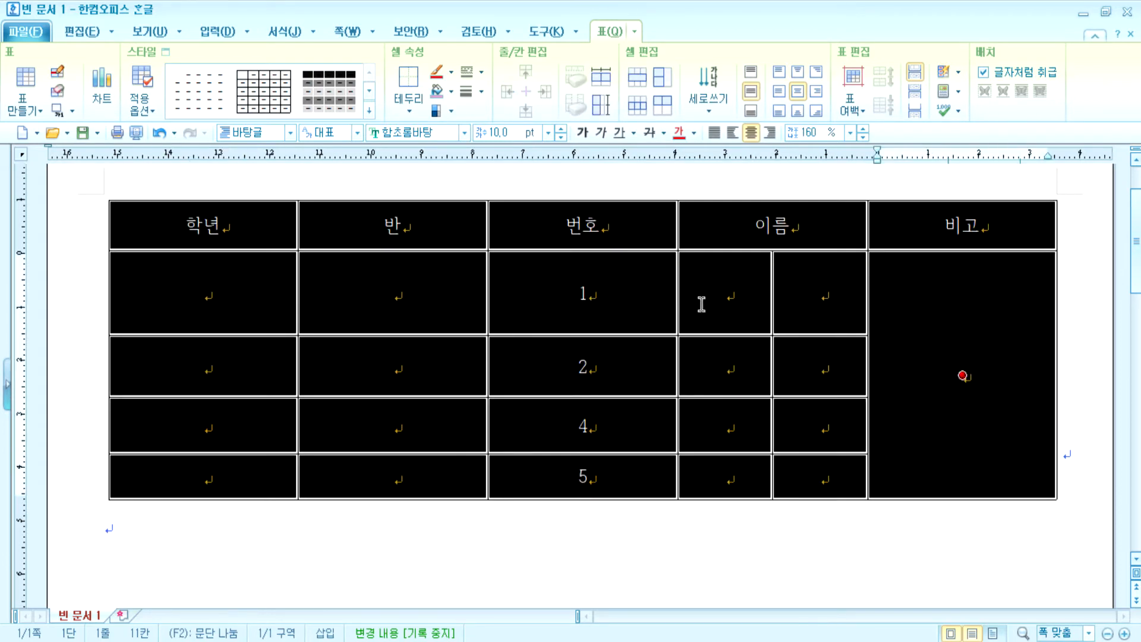
- Equalize row heights, merge the paired 이름 cells in rows 1, 2, 4, 5, and restore the 비고 header height
left_click(601, 104)
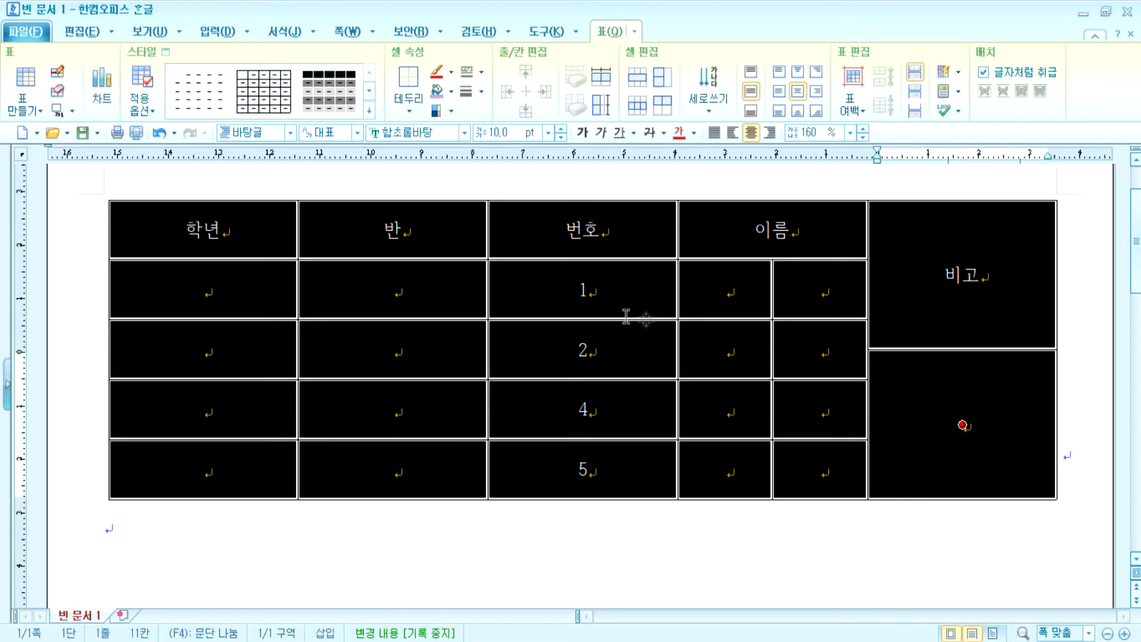
left_click(710, 303)
left_click_drag(727, 287, 827, 298)
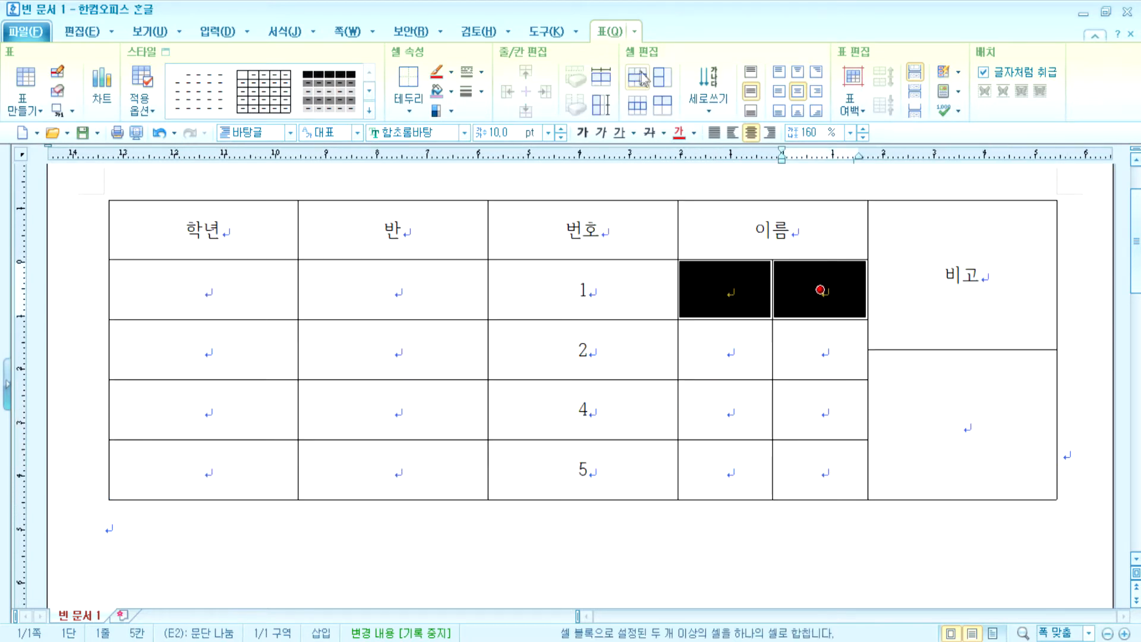
key("m")
left_click_drag(759, 353, 815, 346)
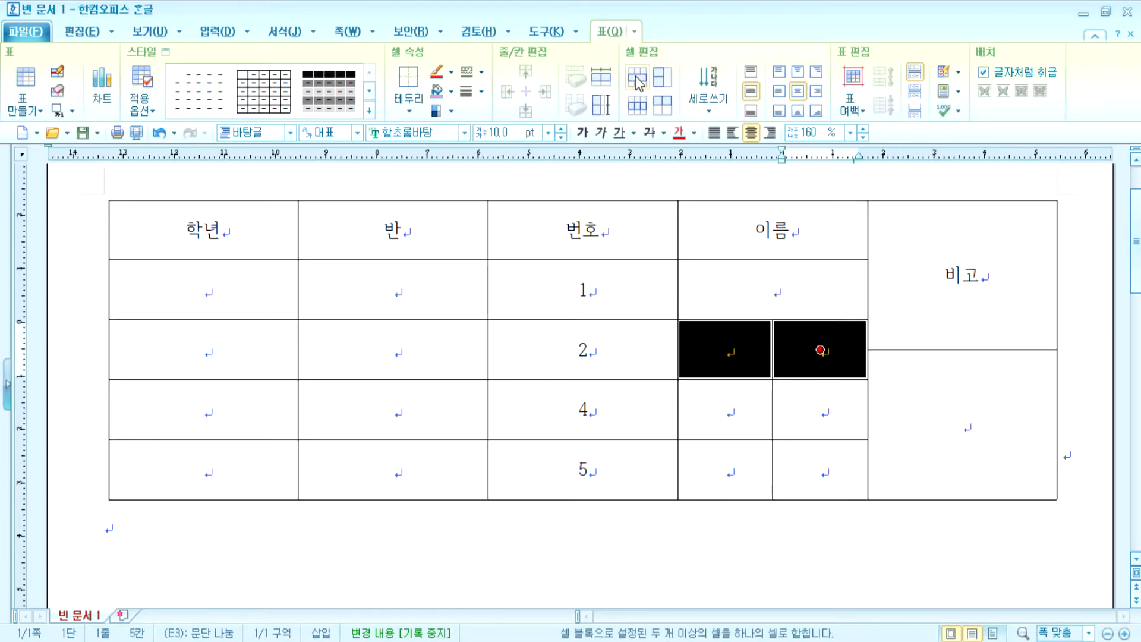
key("m")
left_click_drag(727, 399, 811, 401)
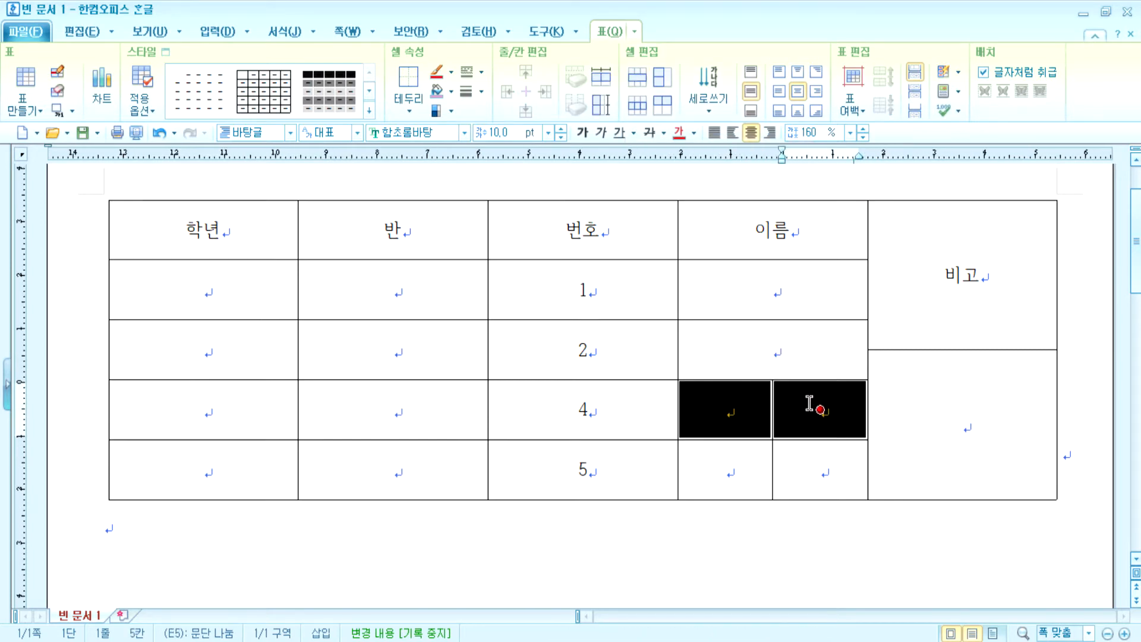
key("m")
left_click_drag(751, 461, 814, 466)
key("m")
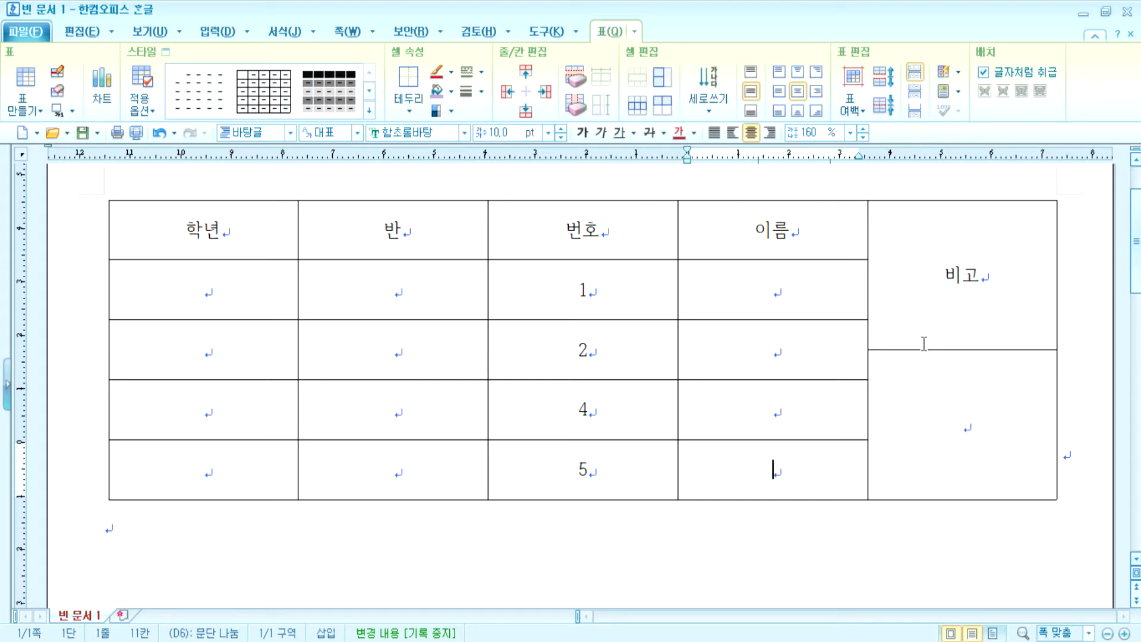
left_click_drag(920, 349, 931, 259)
left_click(939, 378)
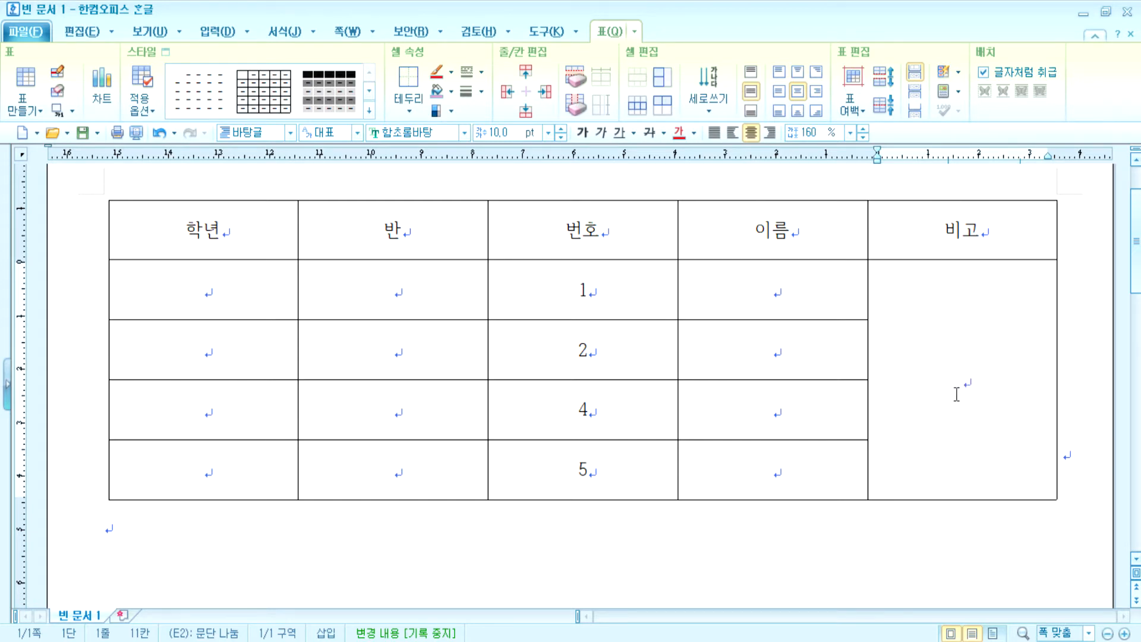
- Block-select all table cells, dragging from the 학년 header down to the merged 비고 cell
left_click_drag(224, 286, 937, 296)
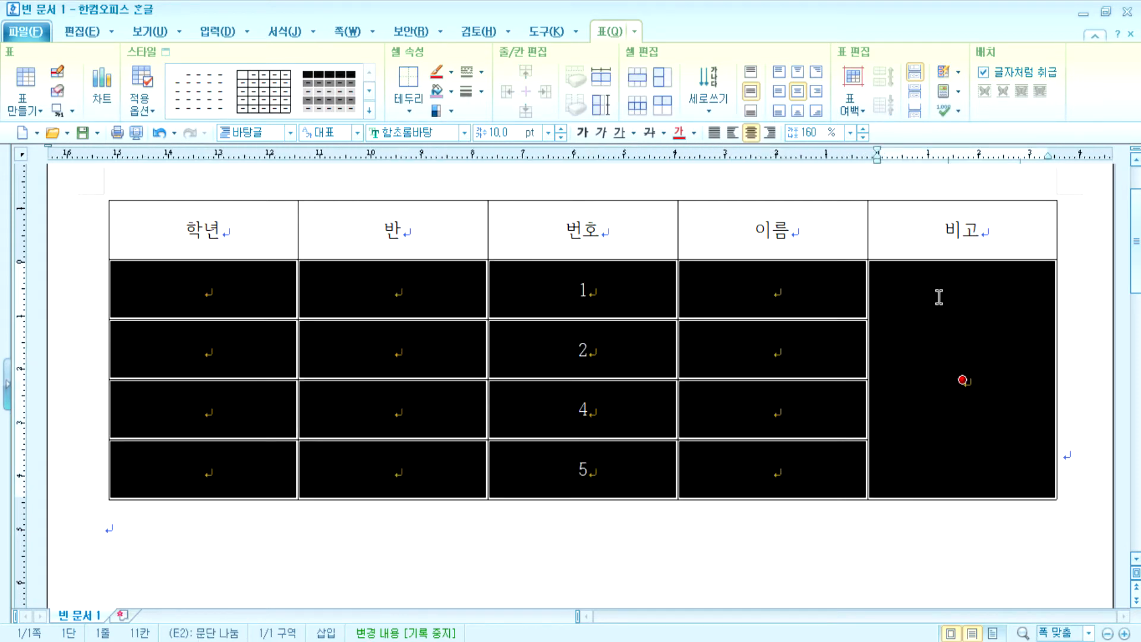
left_click(955, 380)
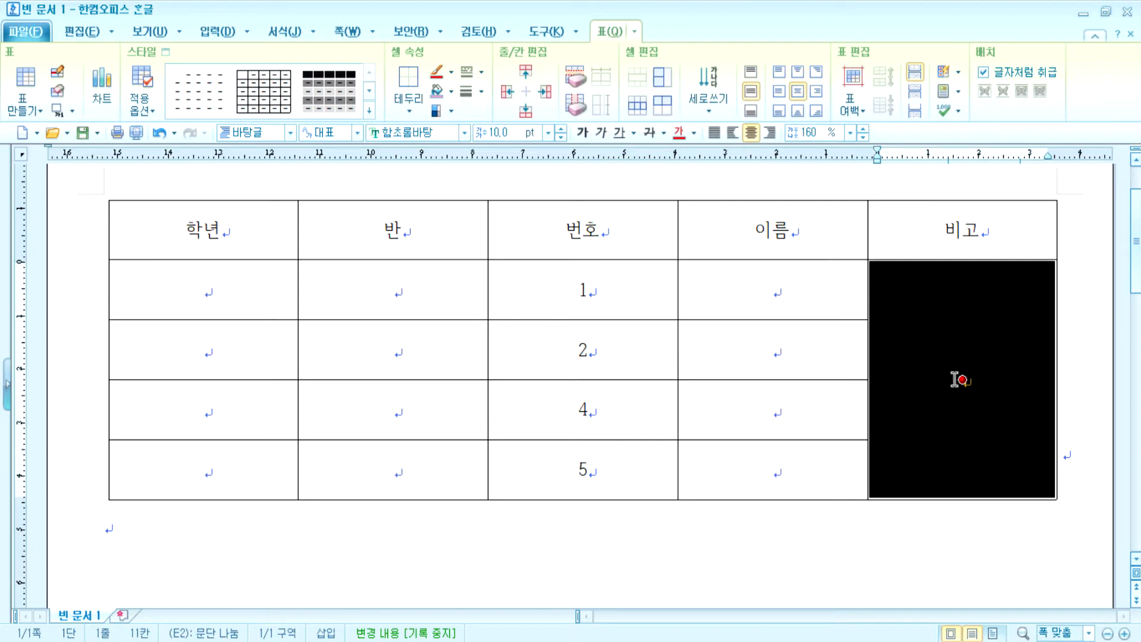
left_click(955, 410)
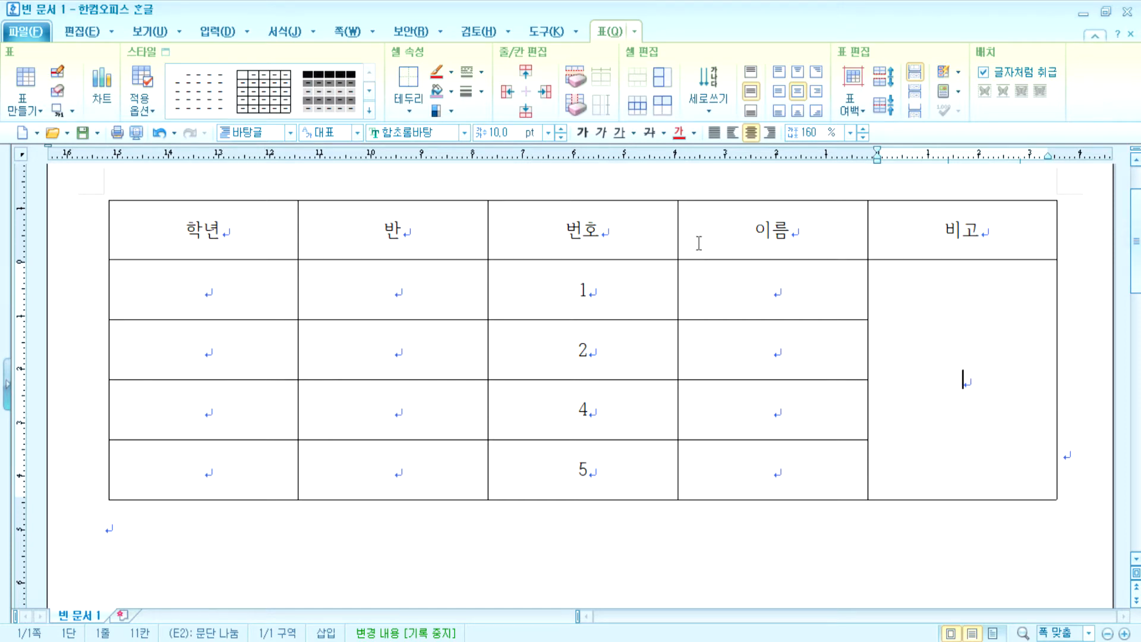
left_click_drag(247, 241, 962, 380)
left_click_drag(189, 244, 947, 466)
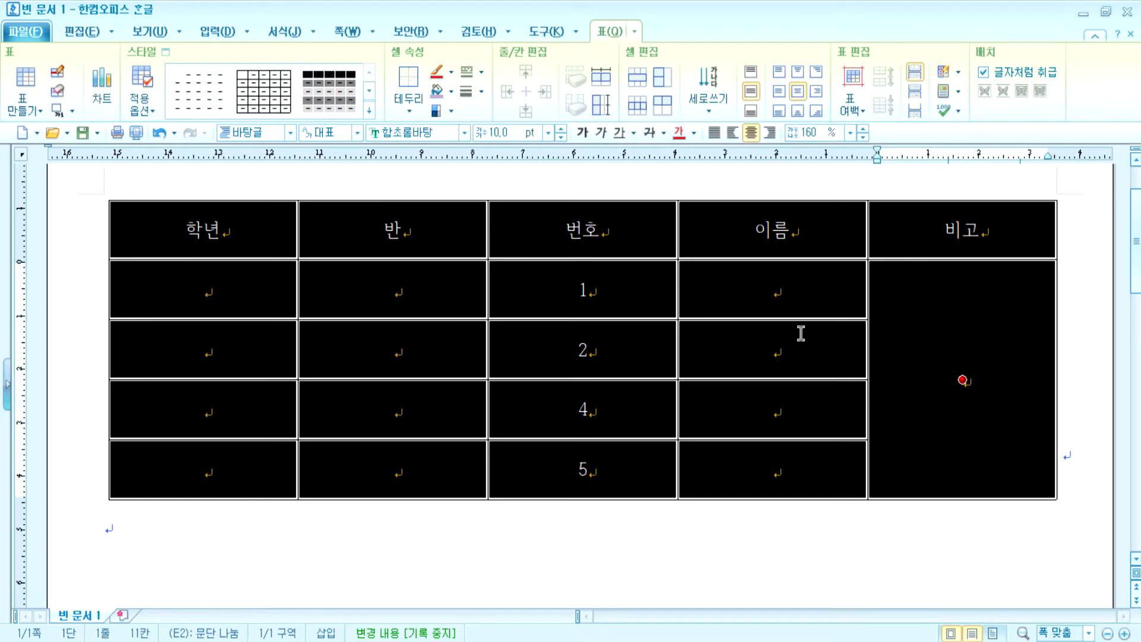
left_click(963, 529)
left_click_drag(240, 227, 963, 380)
key("l")
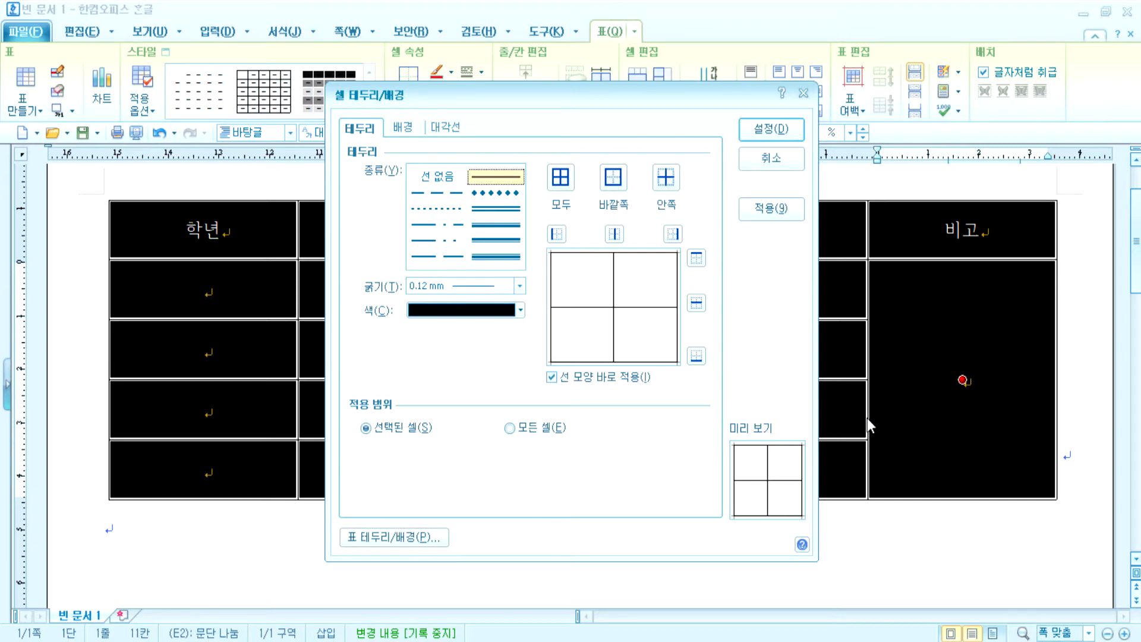
key("Return")
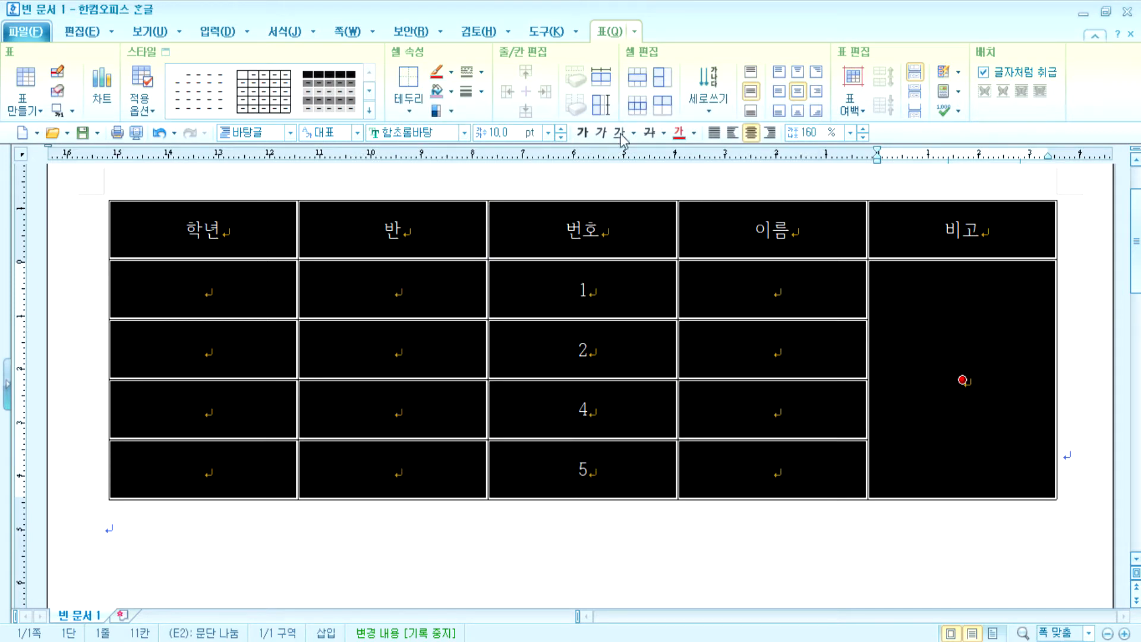
right_click(604, 235)
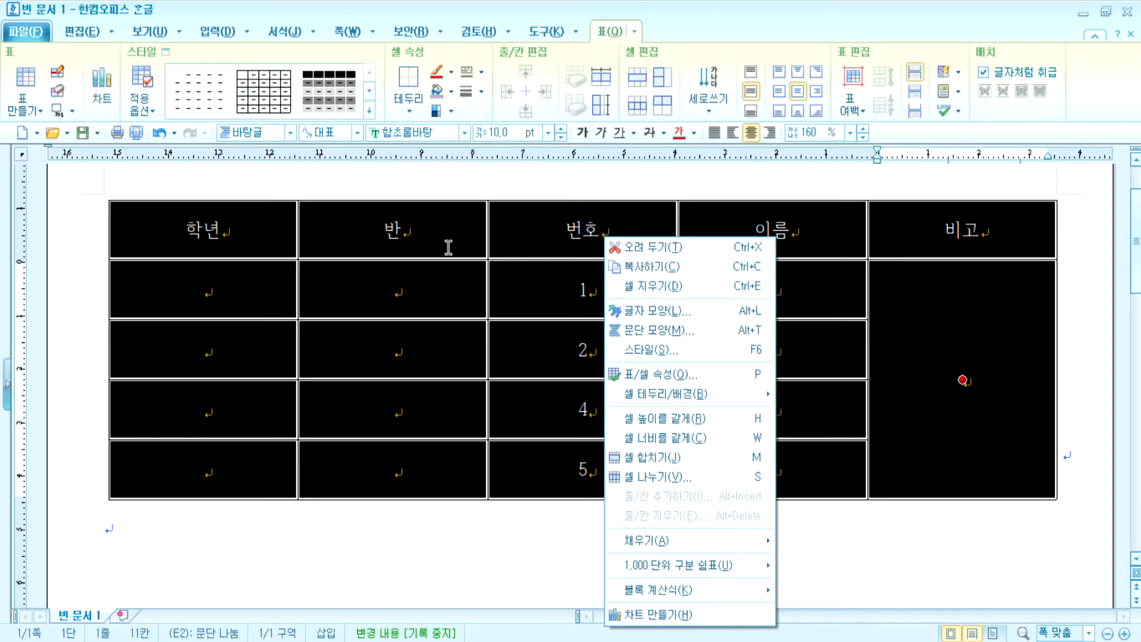
key("Escape")
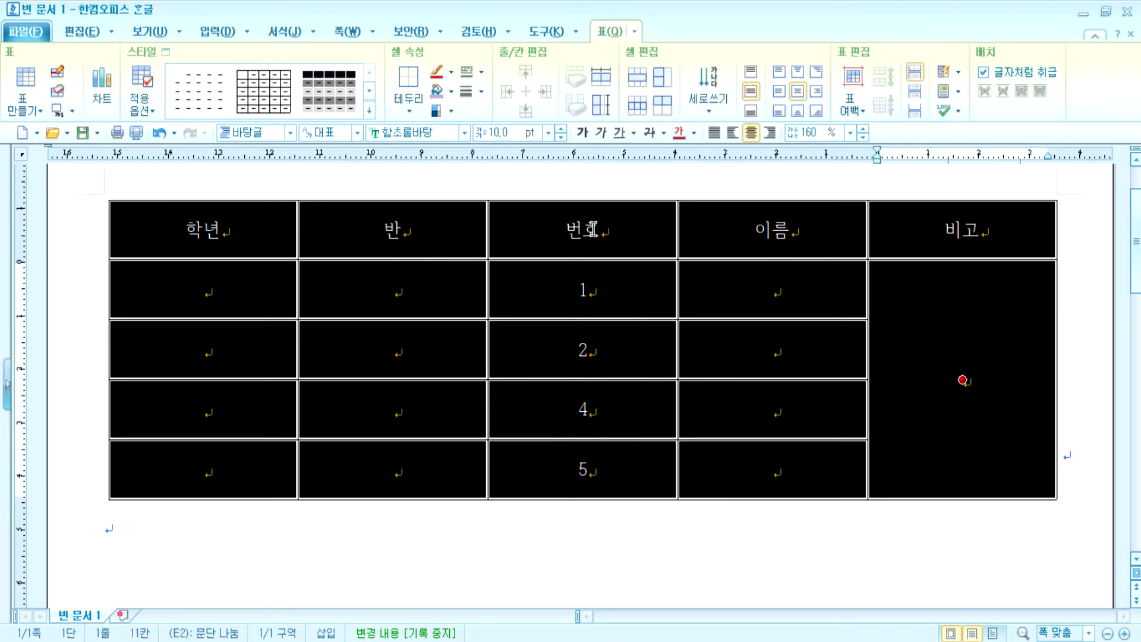
key("l")
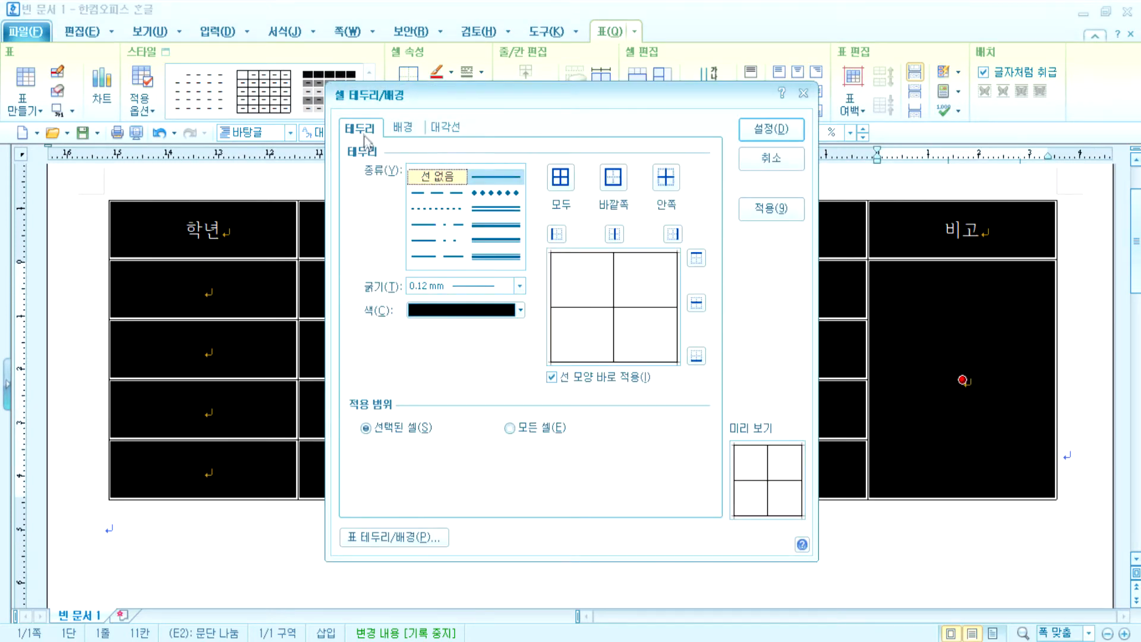
key("Escape")
key("l")
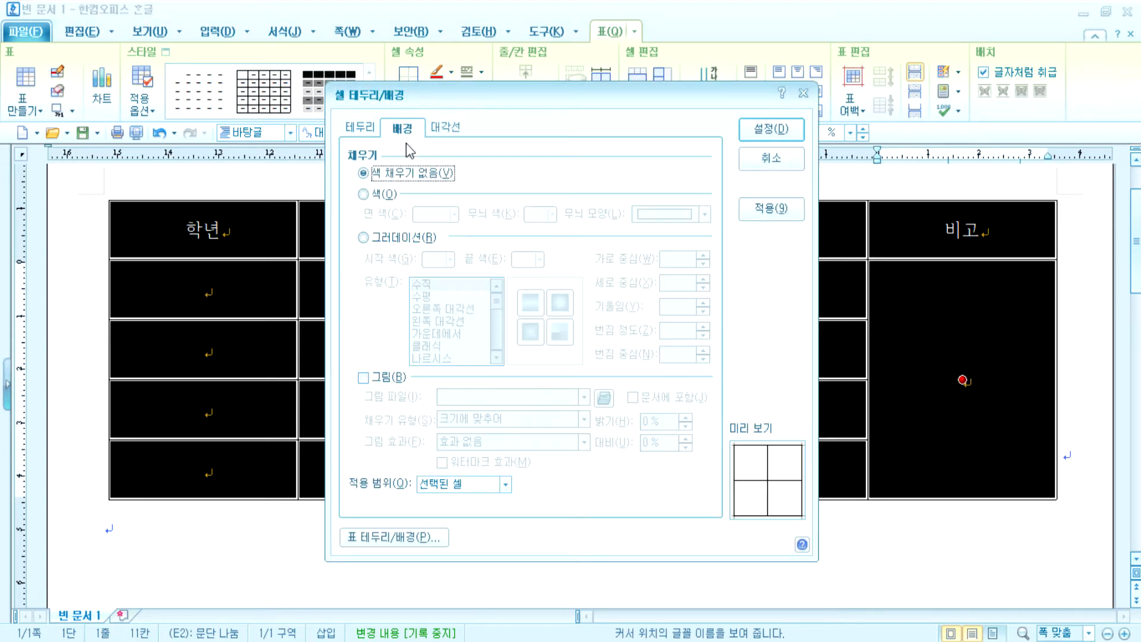
left_click(456, 135)
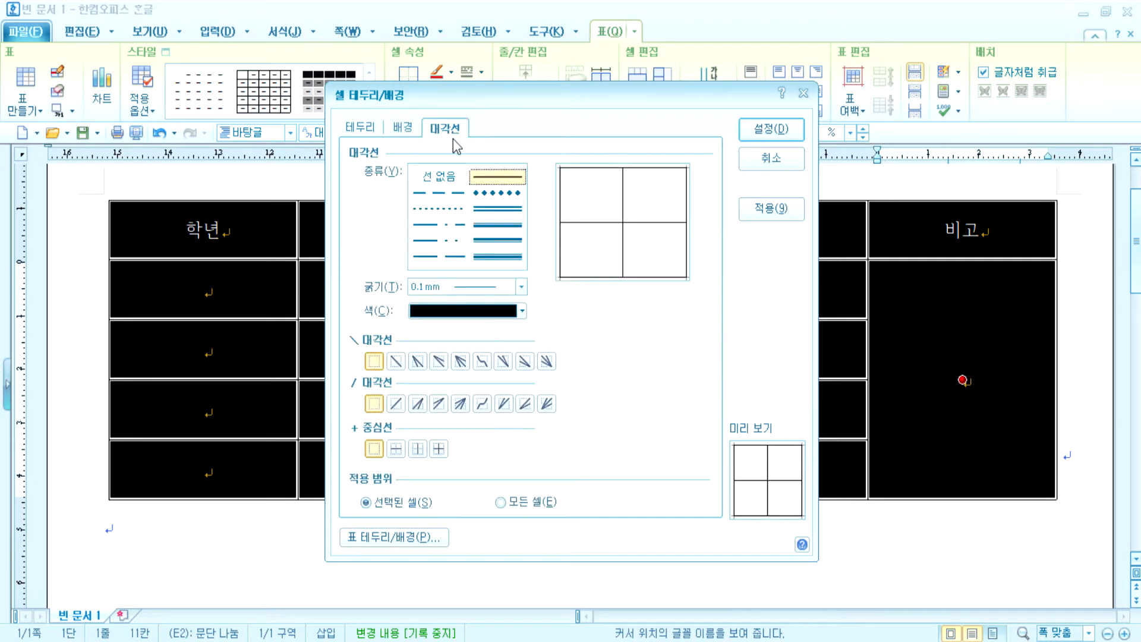
key("Escape")
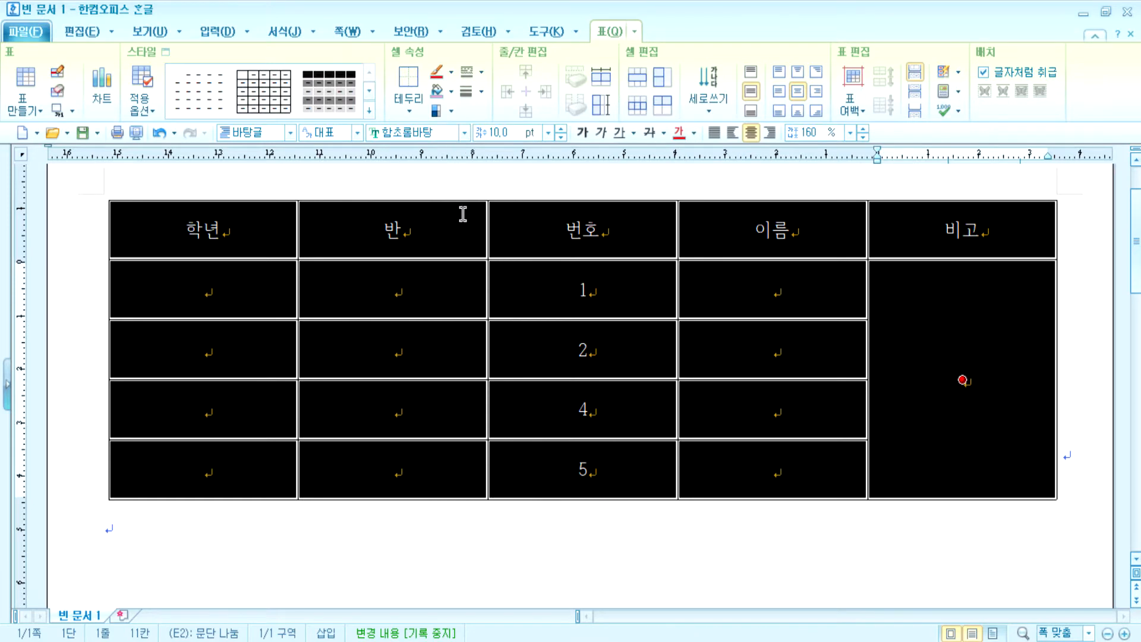
key("l")
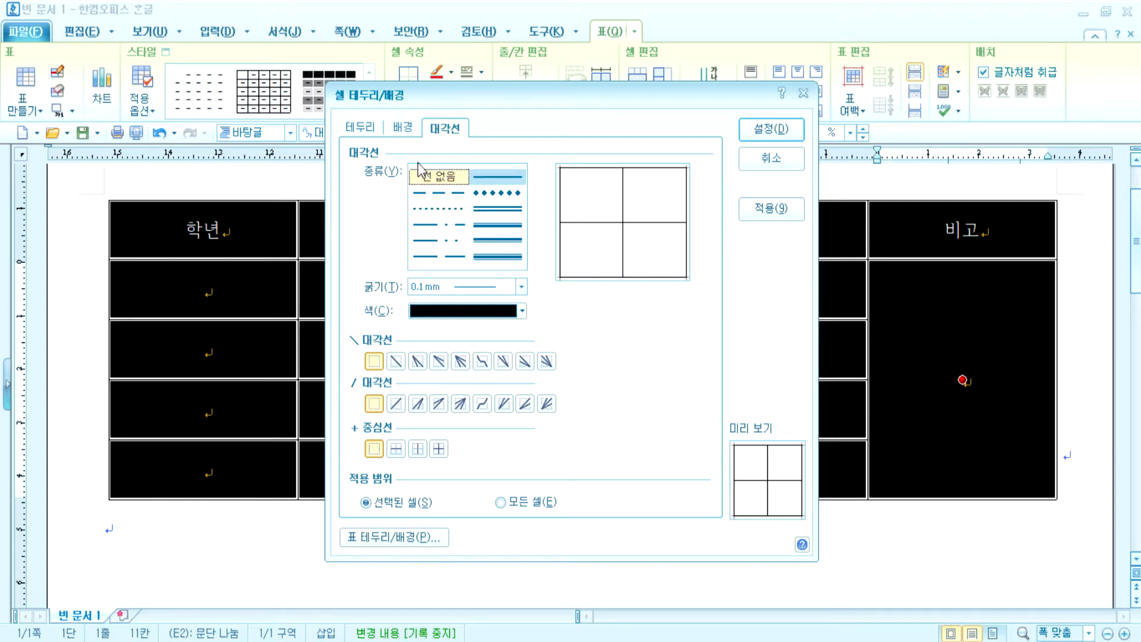
key("Escape")
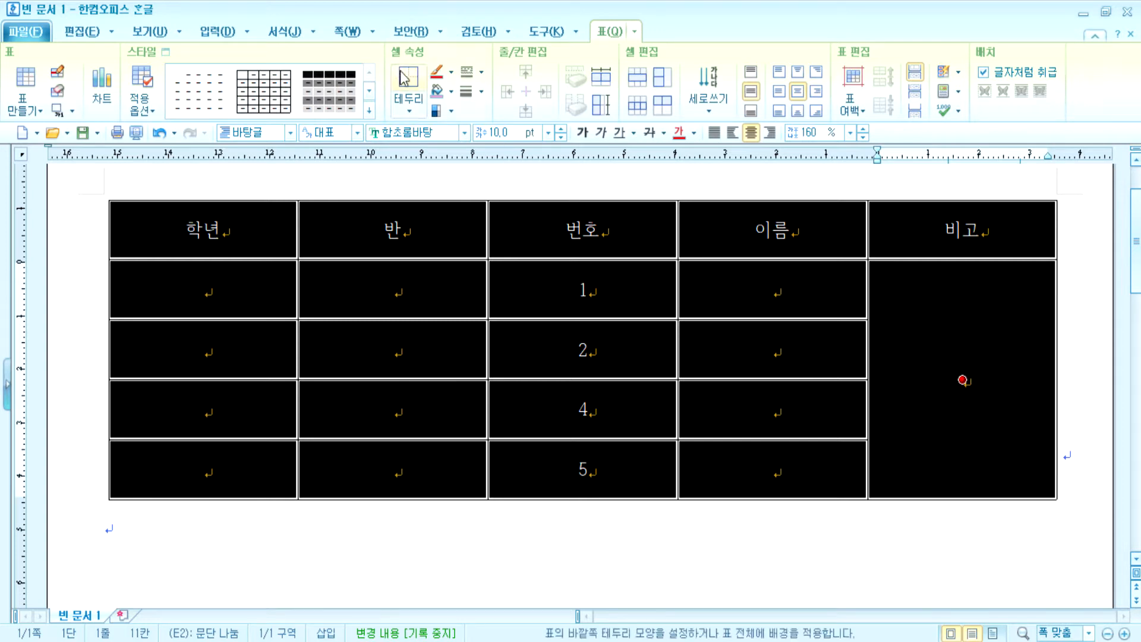
- Set the cell border line type to 선 없음 (no line)
left_click(482, 73)
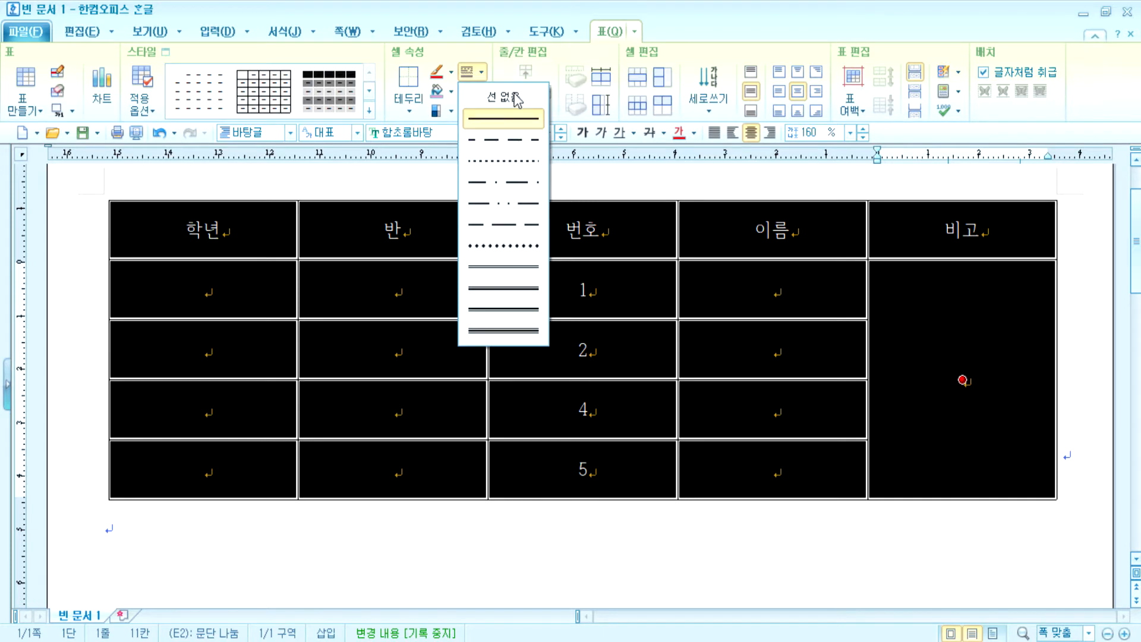
left_click(483, 71)
left_click(483, 72)
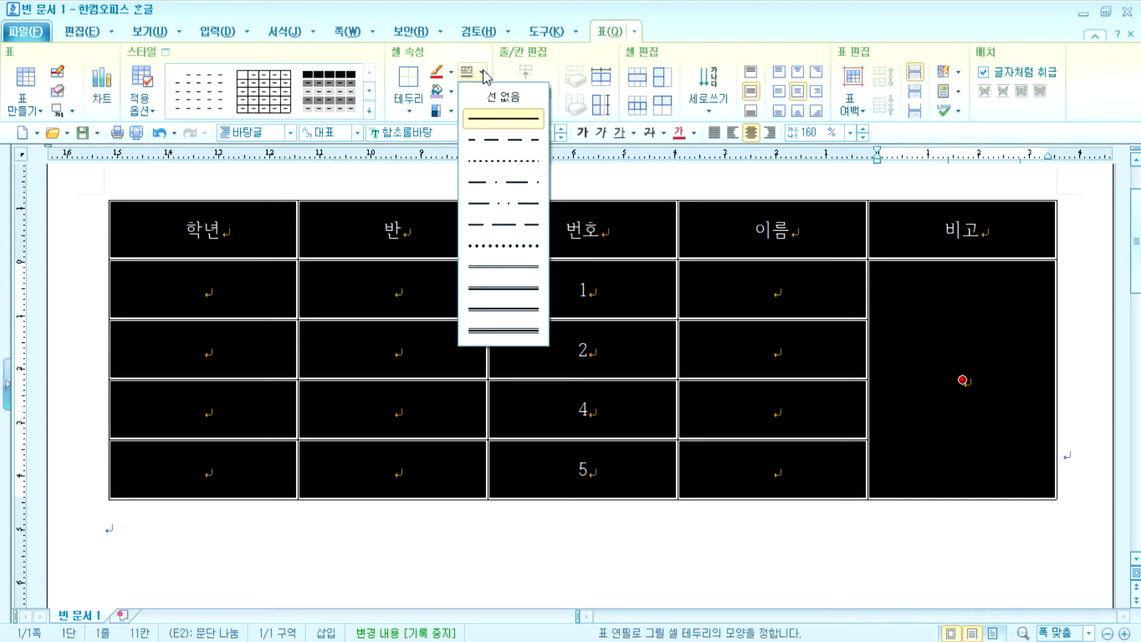
left_click(501, 98)
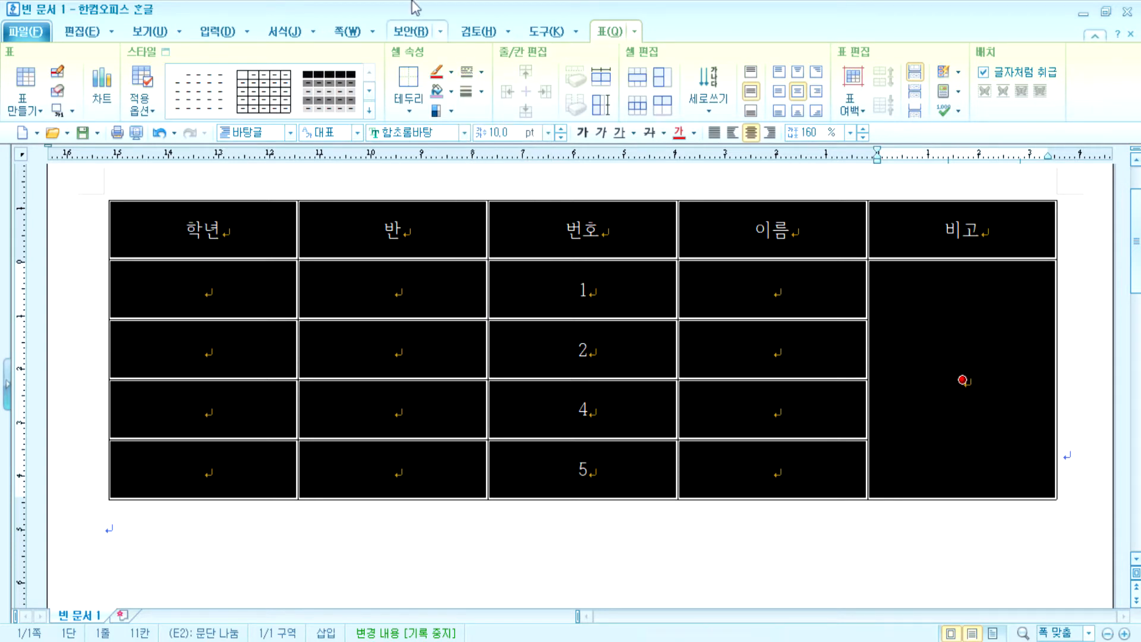
left_click(480, 72)
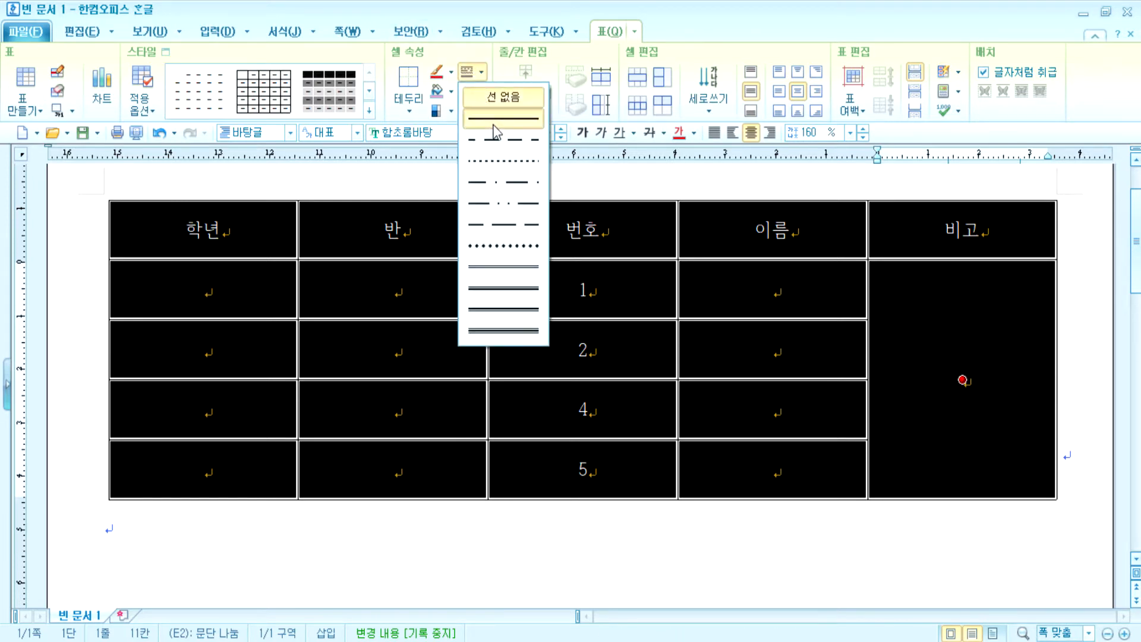
left_click(492, 118)
left_click(480, 72)
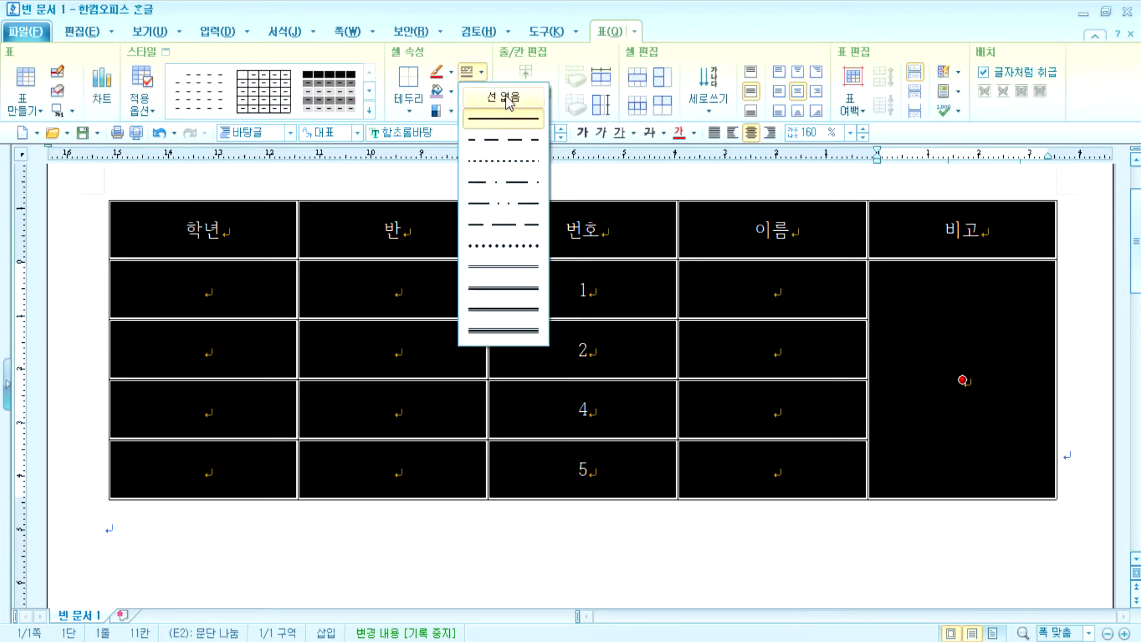
left_click(499, 97)
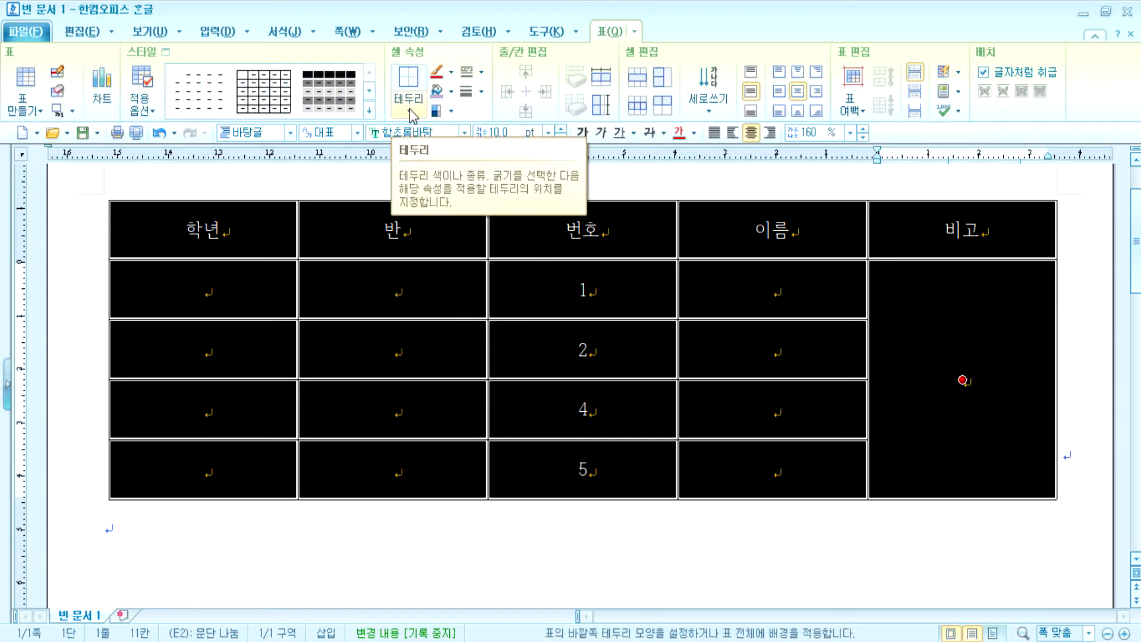
- Apply the no-line border to the table's left and right outer edges
left_click(410, 112)
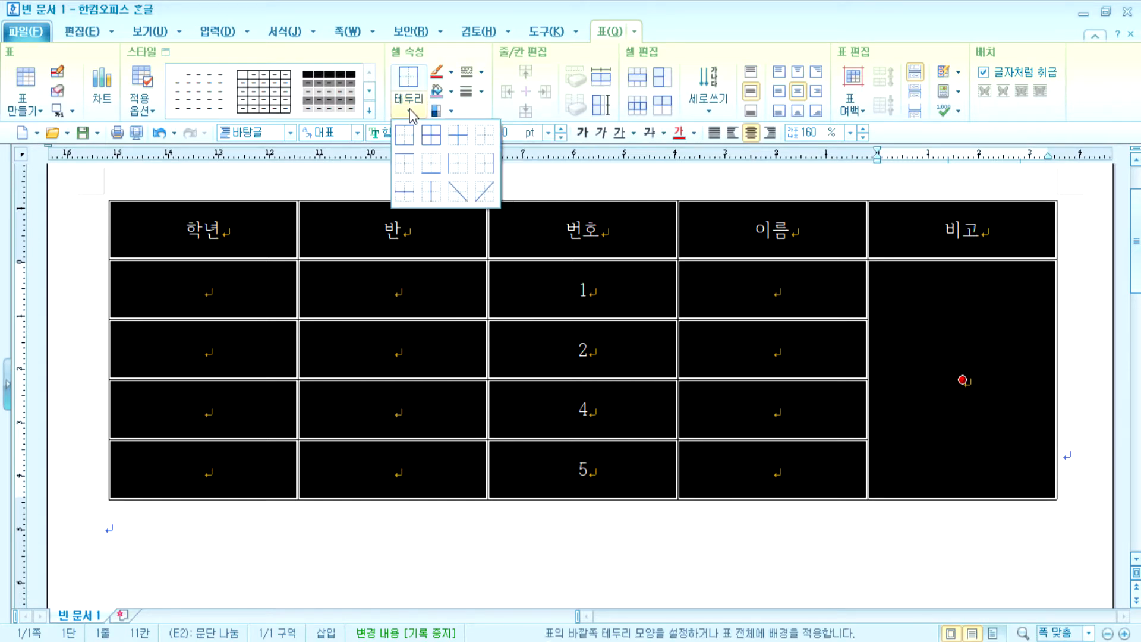
left_click(460, 168)
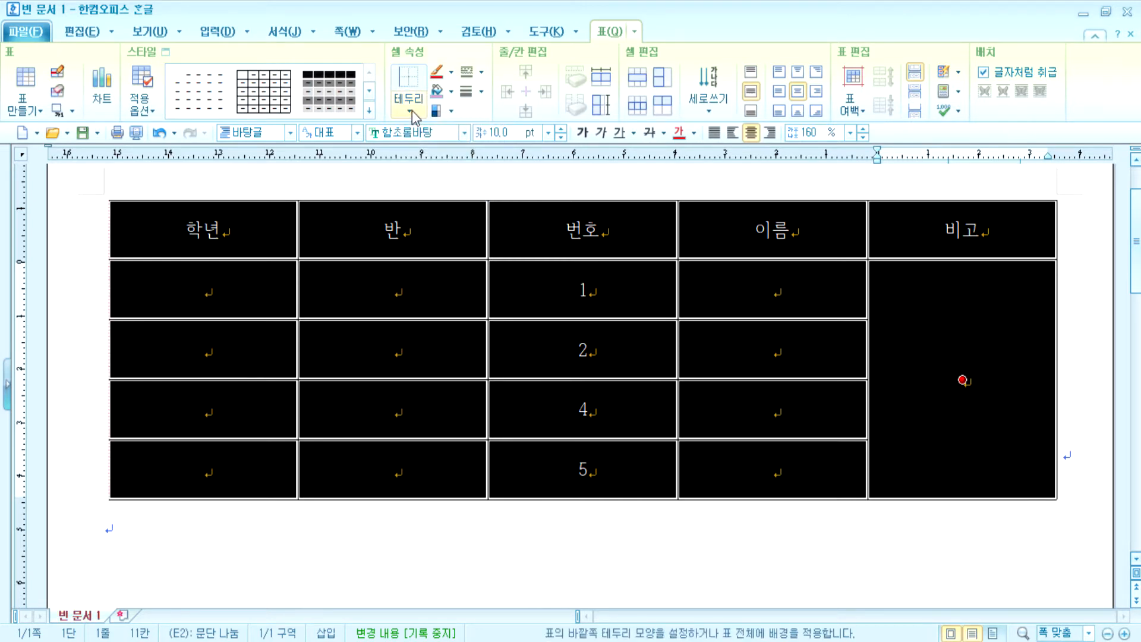
left_click(410, 111)
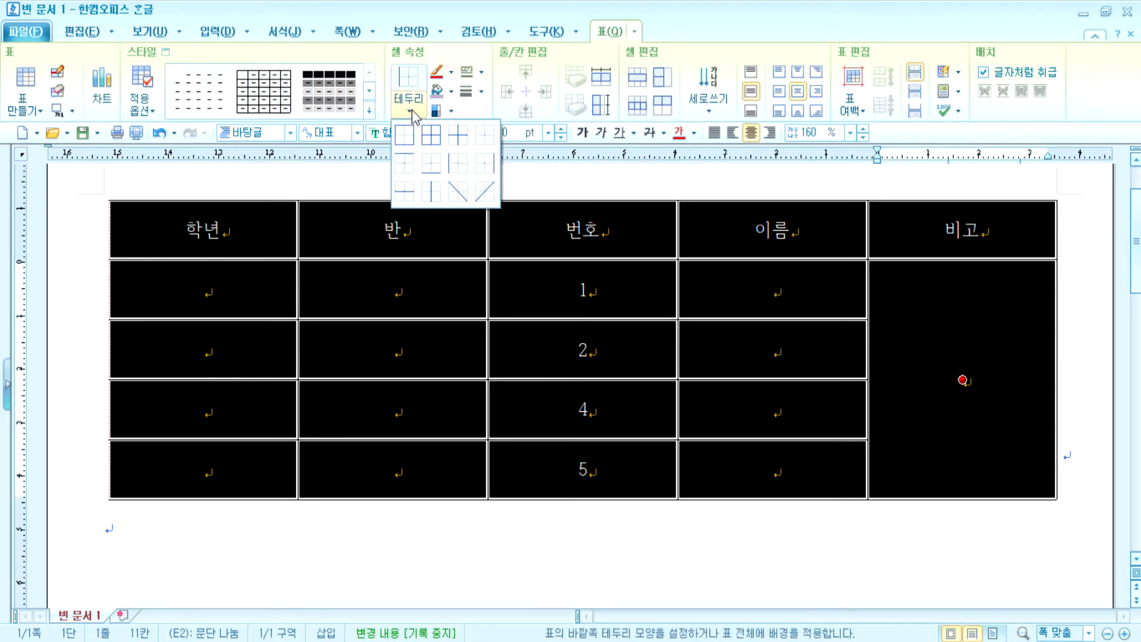
left_click(488, 171)
left_click(601, 537)
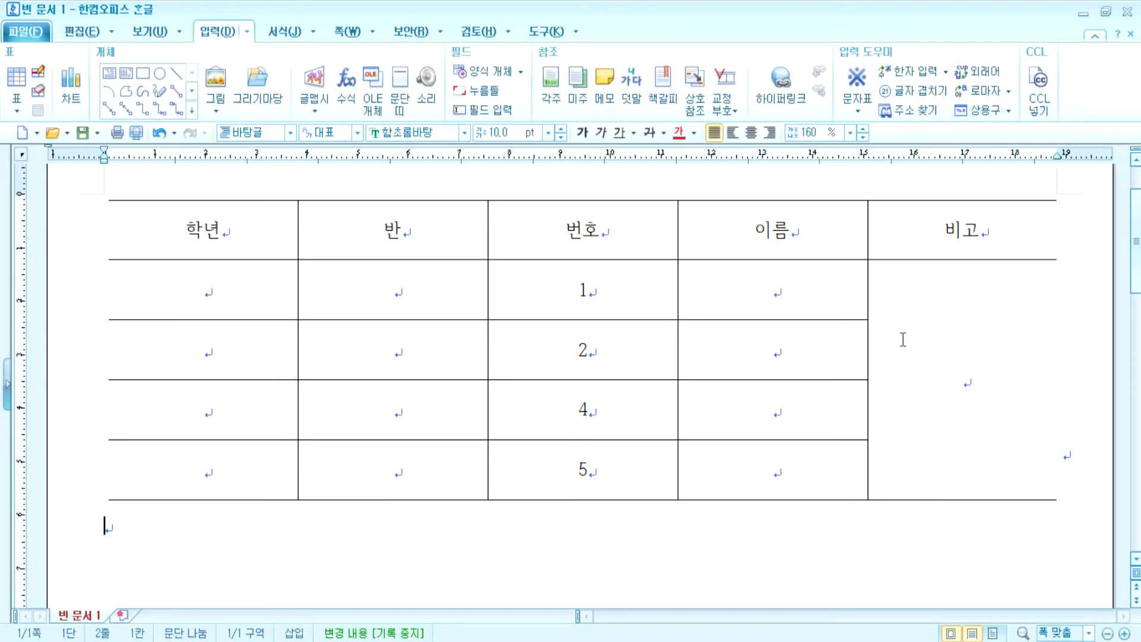
- Give the header row 학년 through 비고 a double-line bottom border
left_click_drag(220, 227, 960, 267)
left_click_drag(196, 219, 897, 219)
left_click(922, 324)
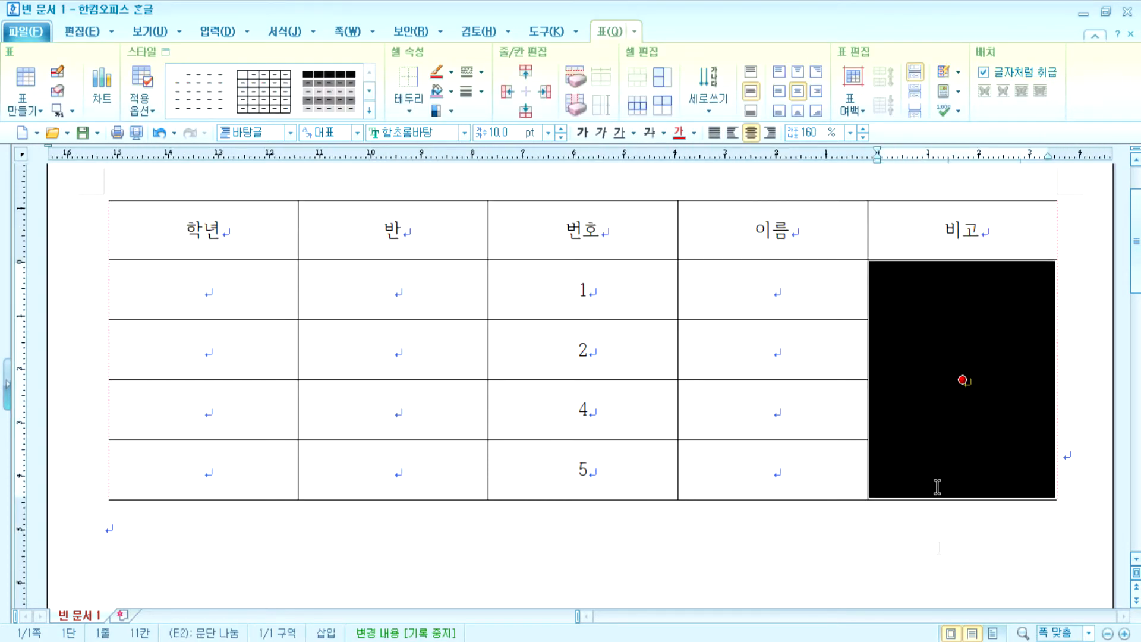
left_click(943, 566)
left_click_drag(189, 234, 936, 232)
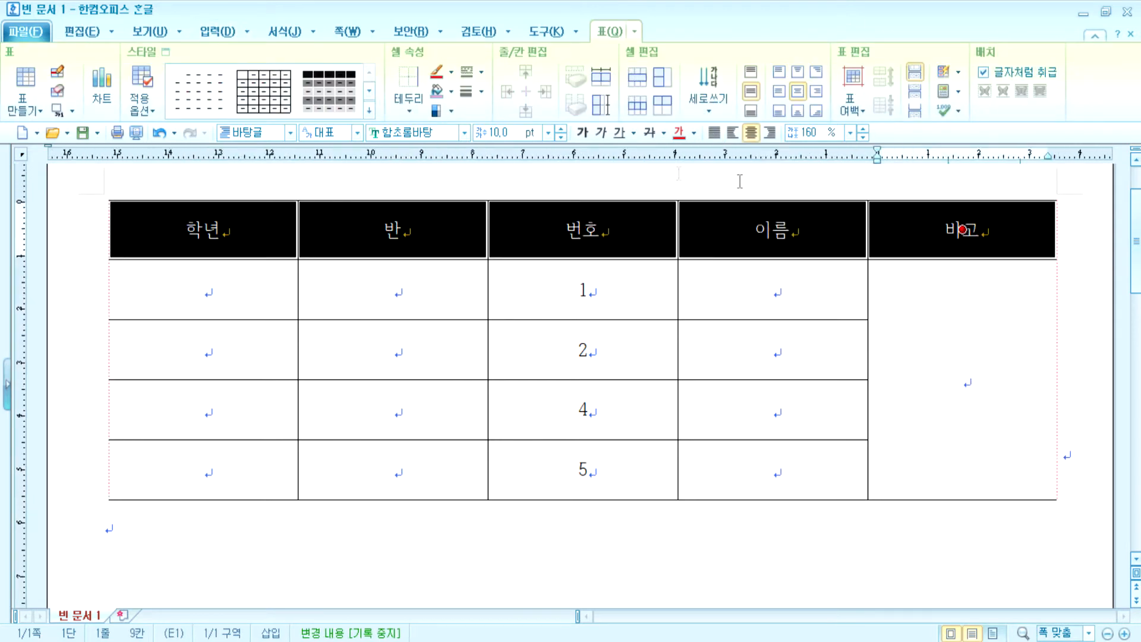
left_click(483, 71)
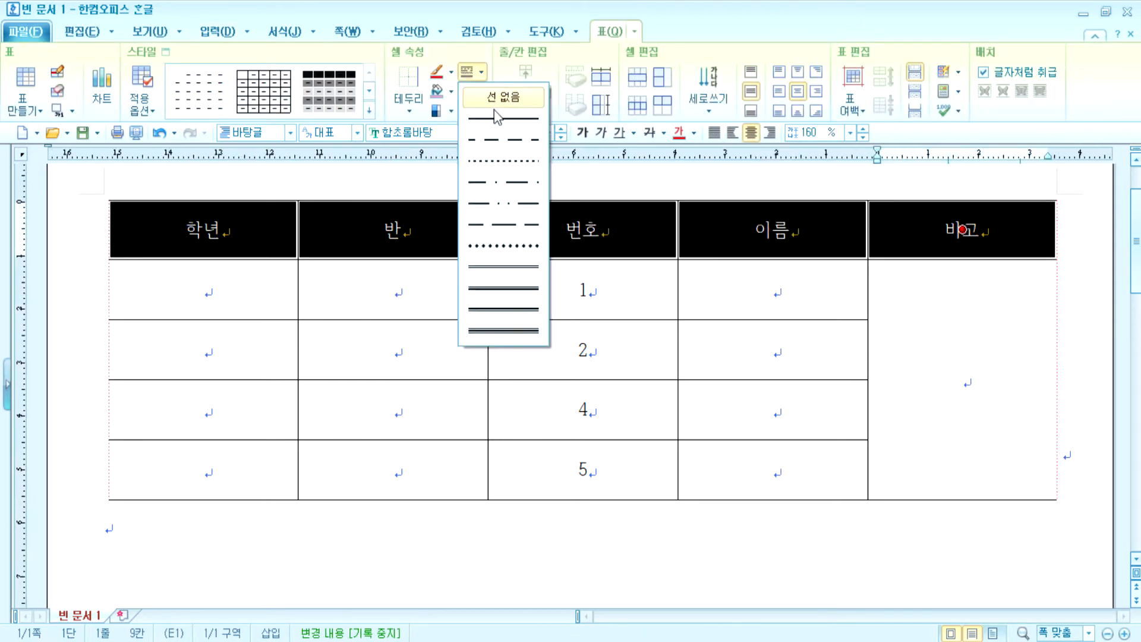
left_click(504, 273)
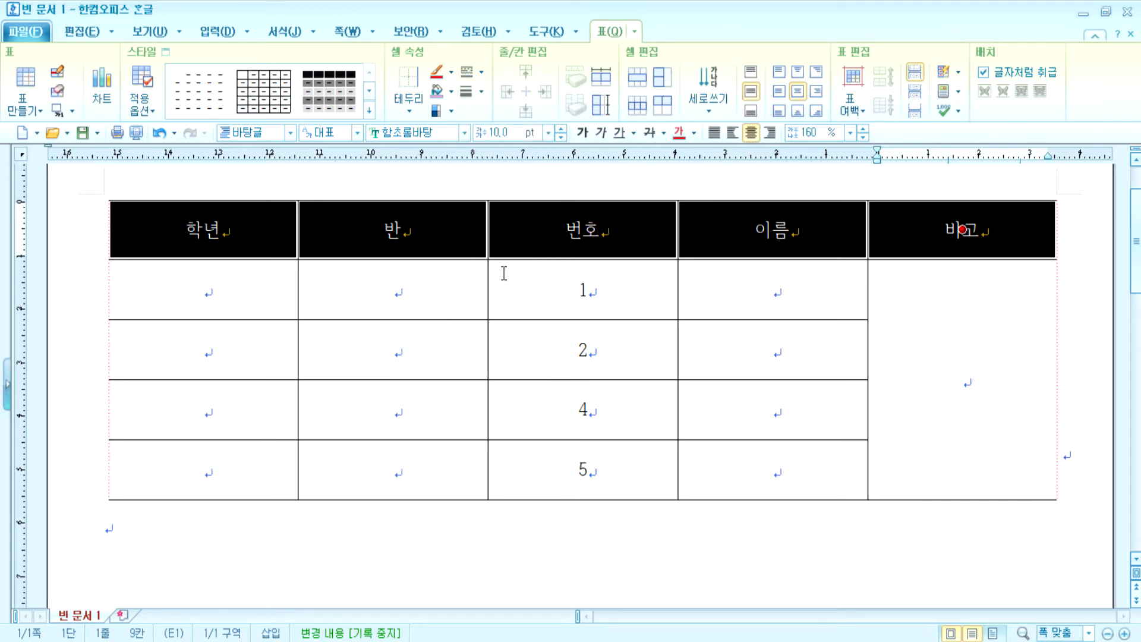
left_click(408, 106)
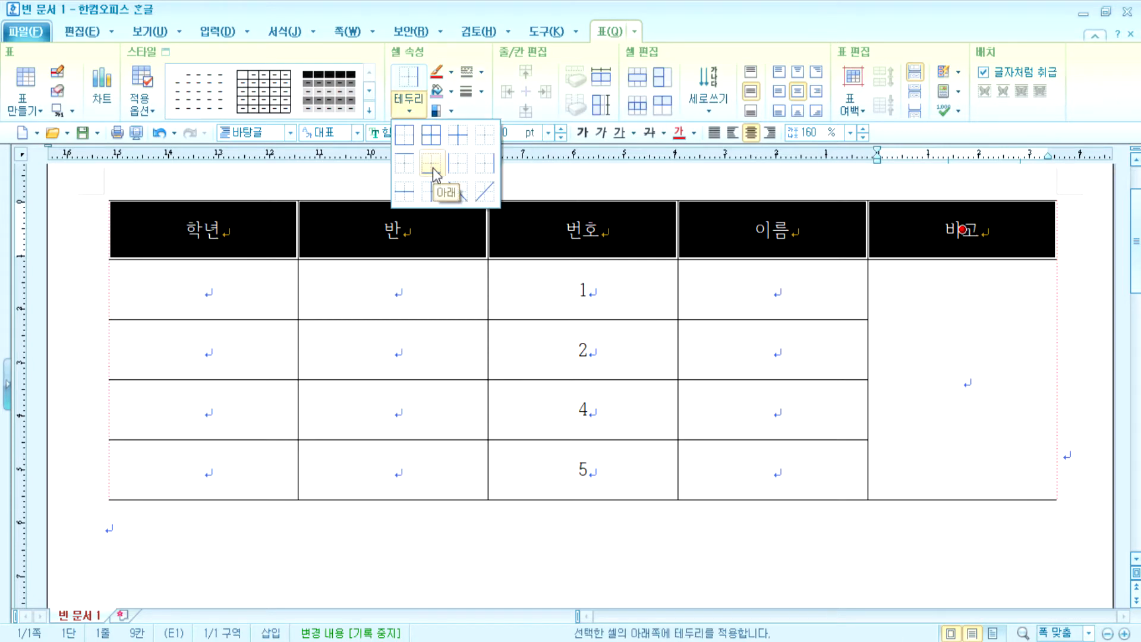
left_click(433, 172)
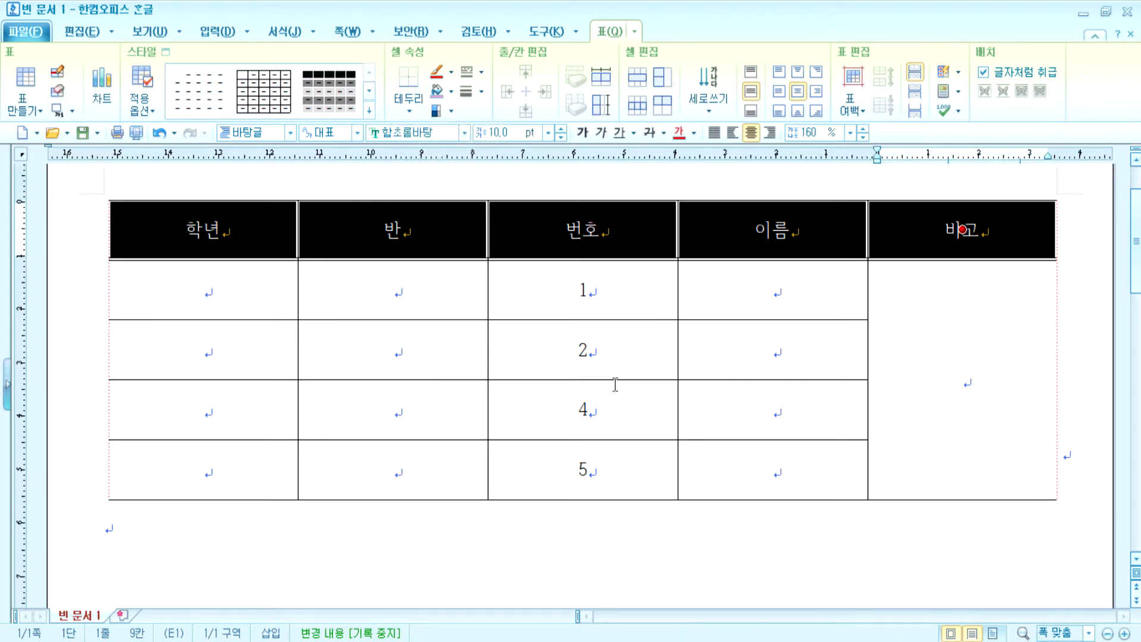
left_click(856, 573)
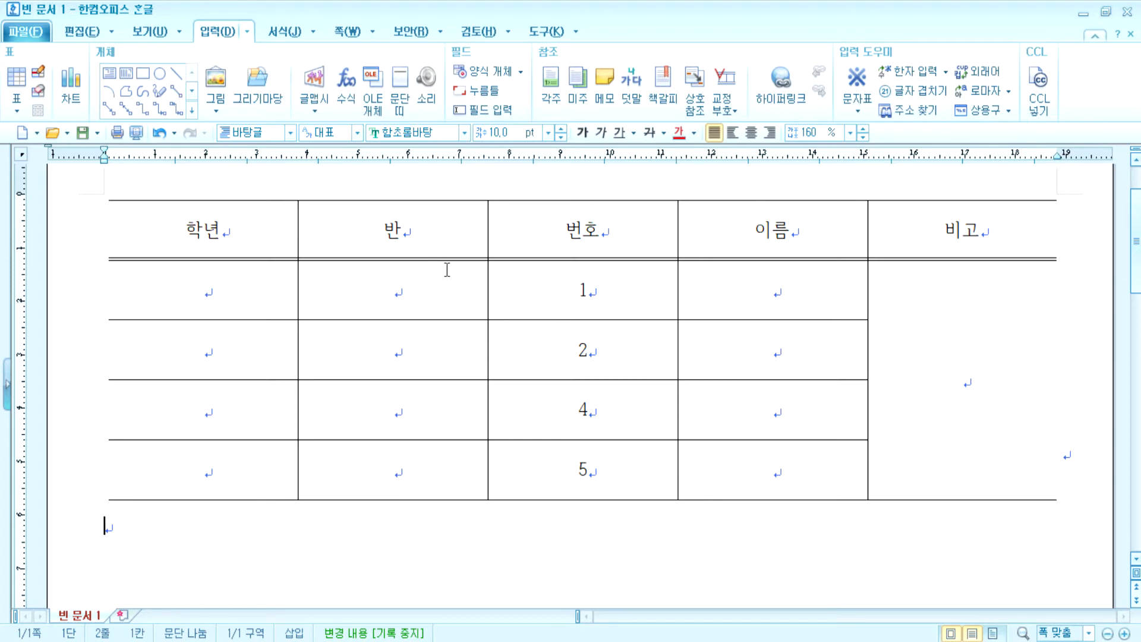
- Select the whole table and apply a double line in the cell border dialog (L)
left_click_drag(202, 229, 961, 380)
key("l")
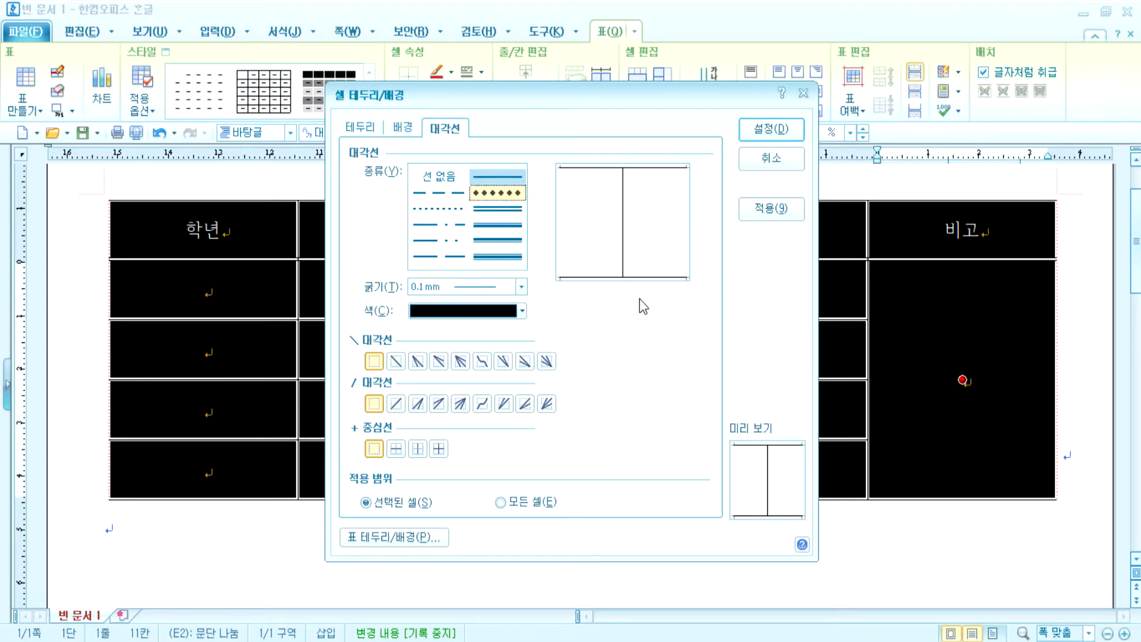
left_click(502, 209)
key("Return")
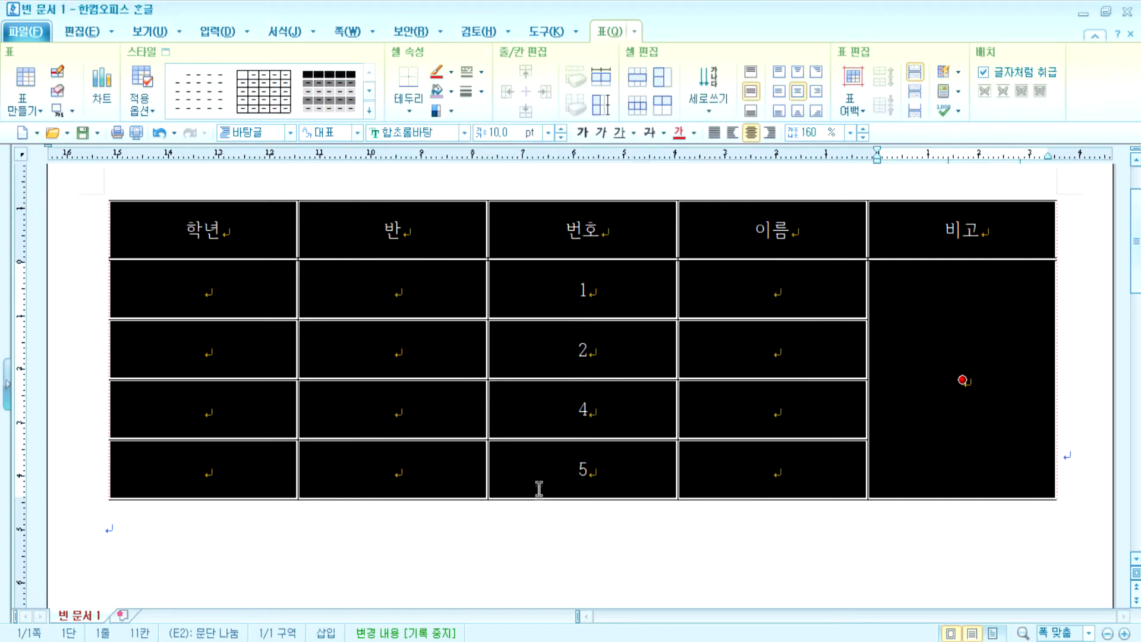
left_click(549, 533)
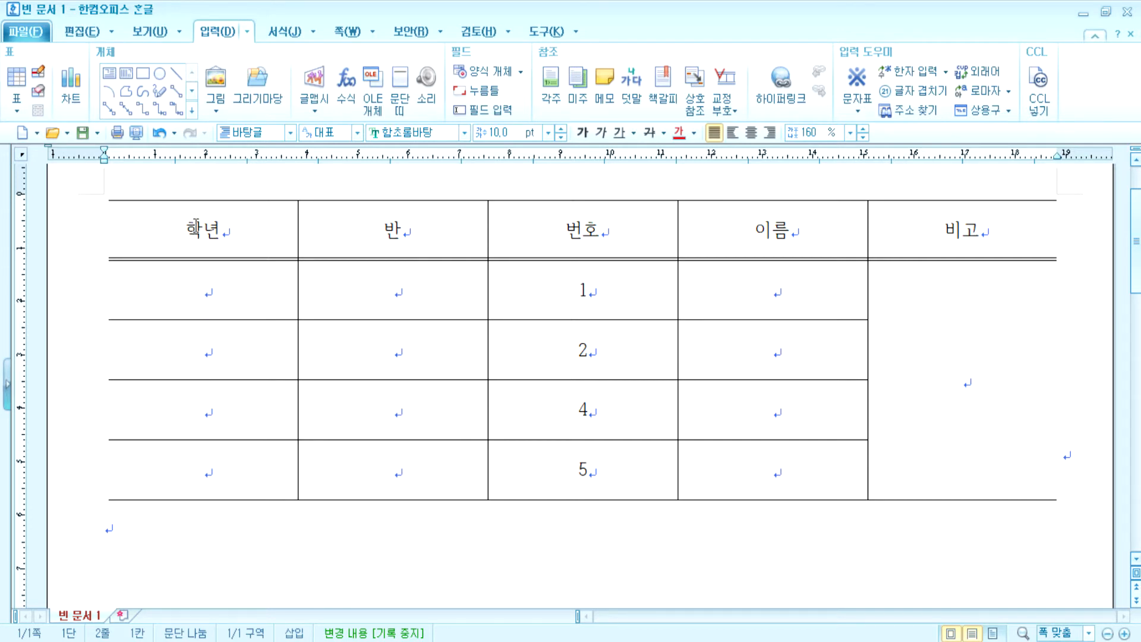
- Select the 학년 column and set the border thickness to 0.7 mm
left_click_drag(196, 221, 216, 466)
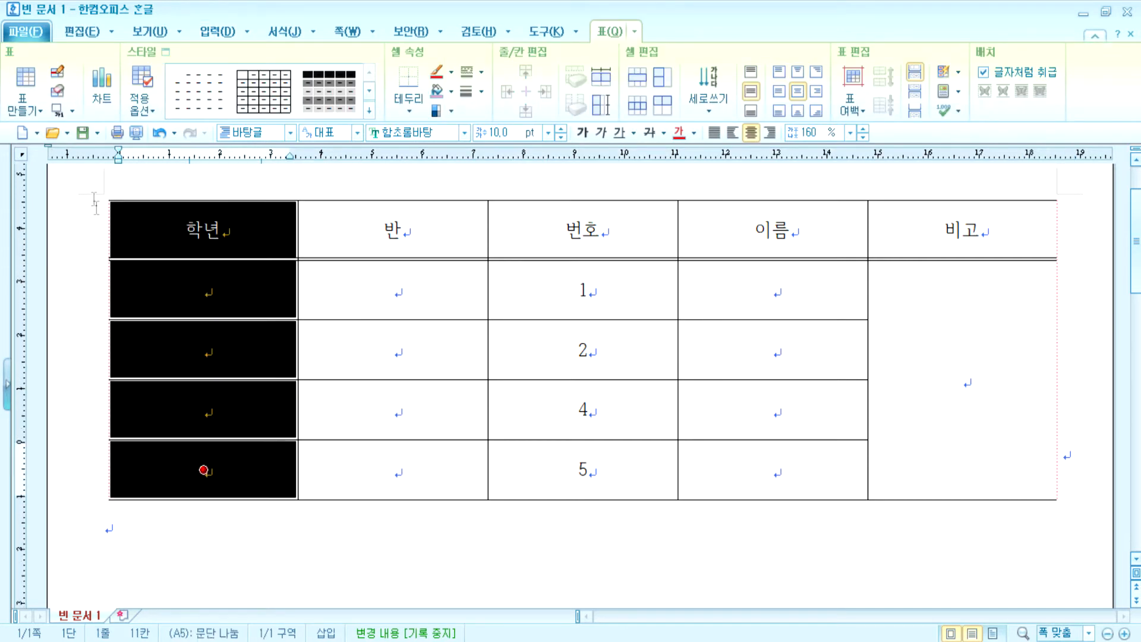
left_click(230, 528)
left_click_drag(214, 230, 204, 468)
left_click(482, 72)
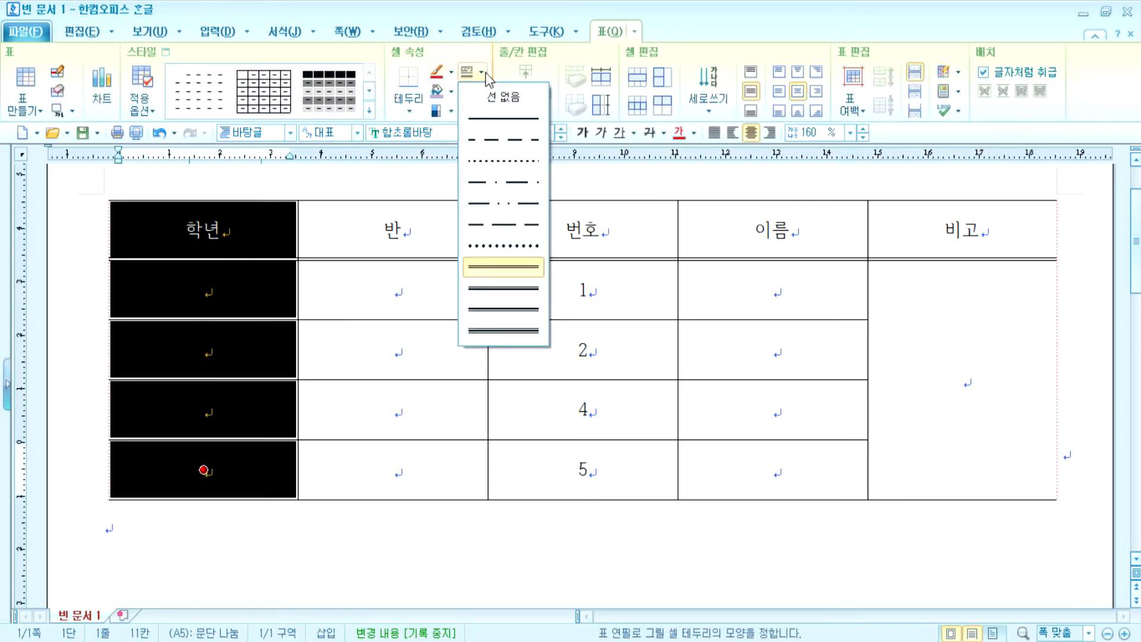
left_click(505, 121)
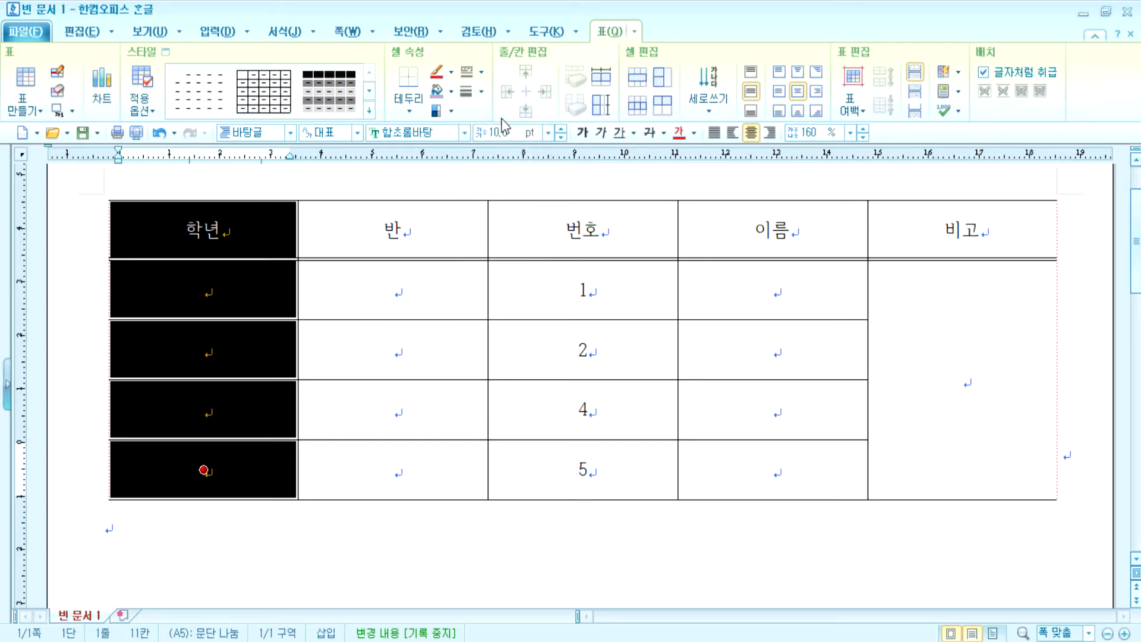
left_click(481, 72)
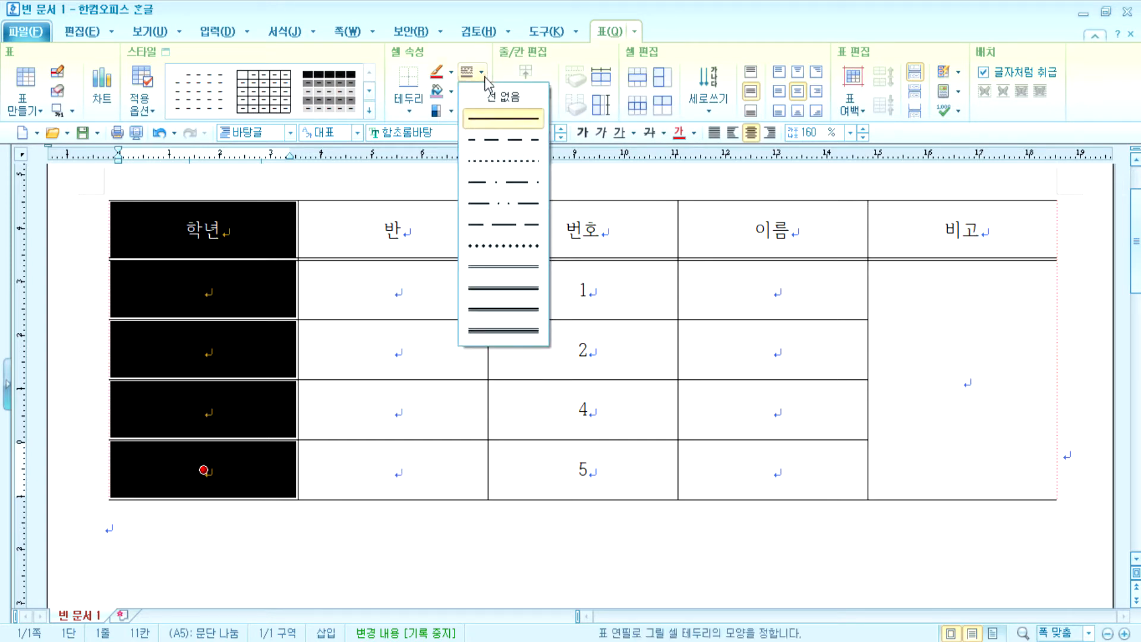
left_click(495, 270)
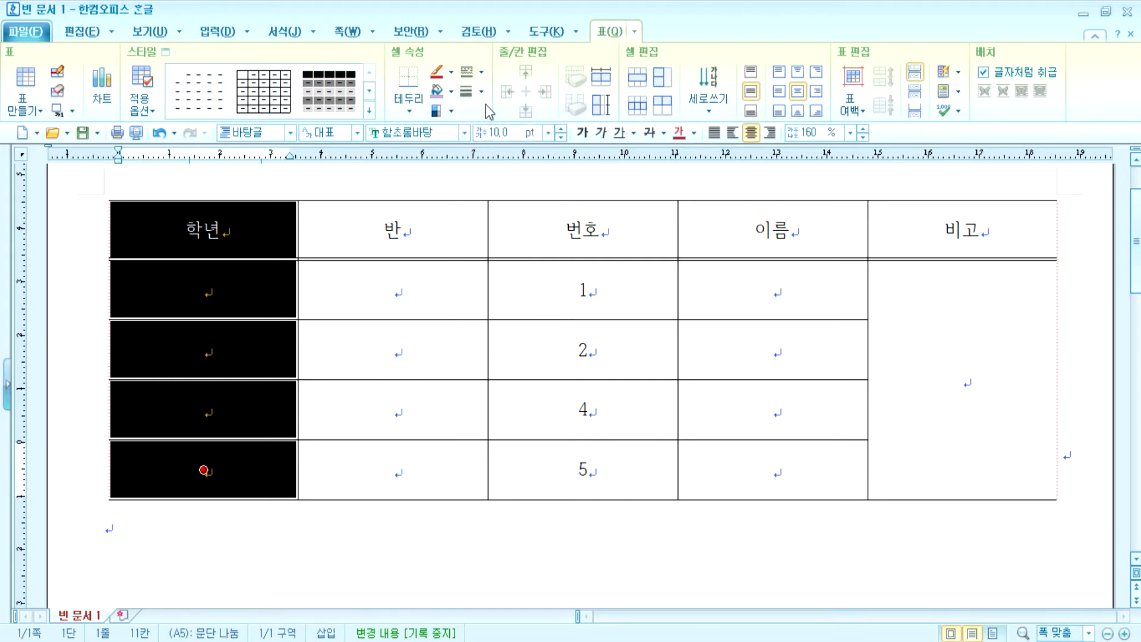
left_click(482, 92)
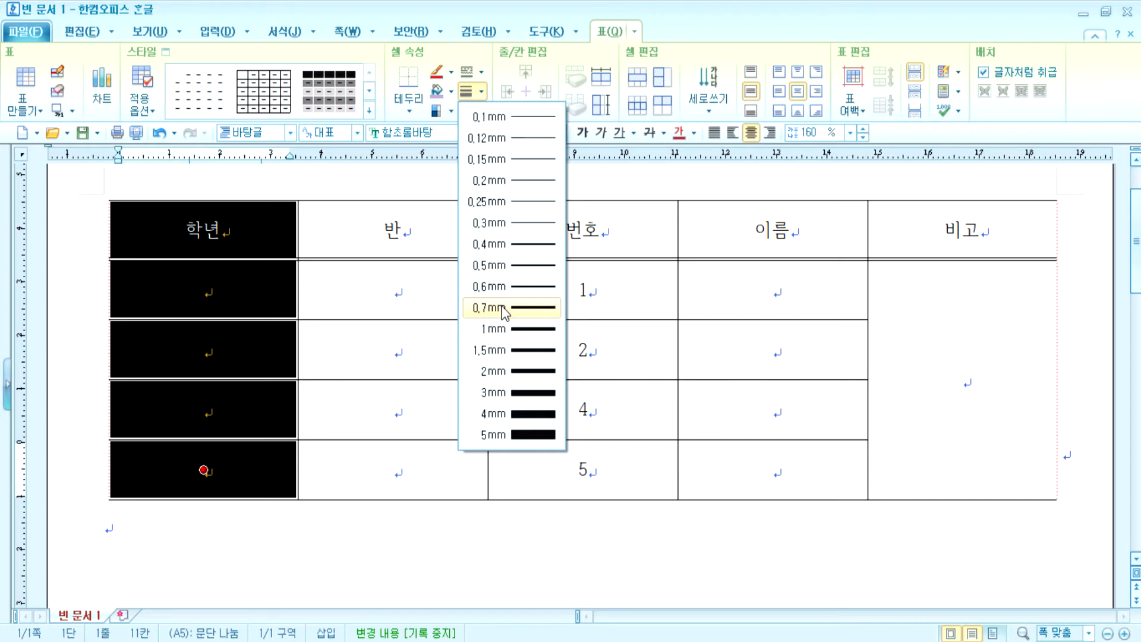
left_click(482, 73)
- Switch back to a solid line and apply the 0.7 mm border to the column's left edge
left_click(481, 73)
left_click(486, 117)
left_click(481, 92)
left_click(409, 111)
left_click(409, 111)
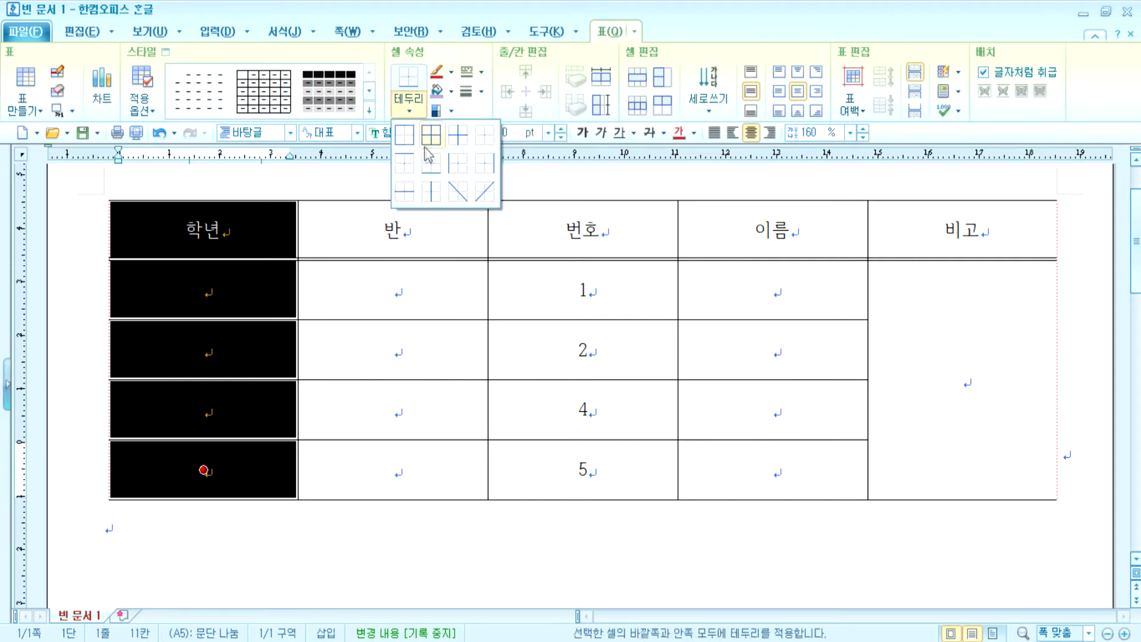
left_click(458, 164)
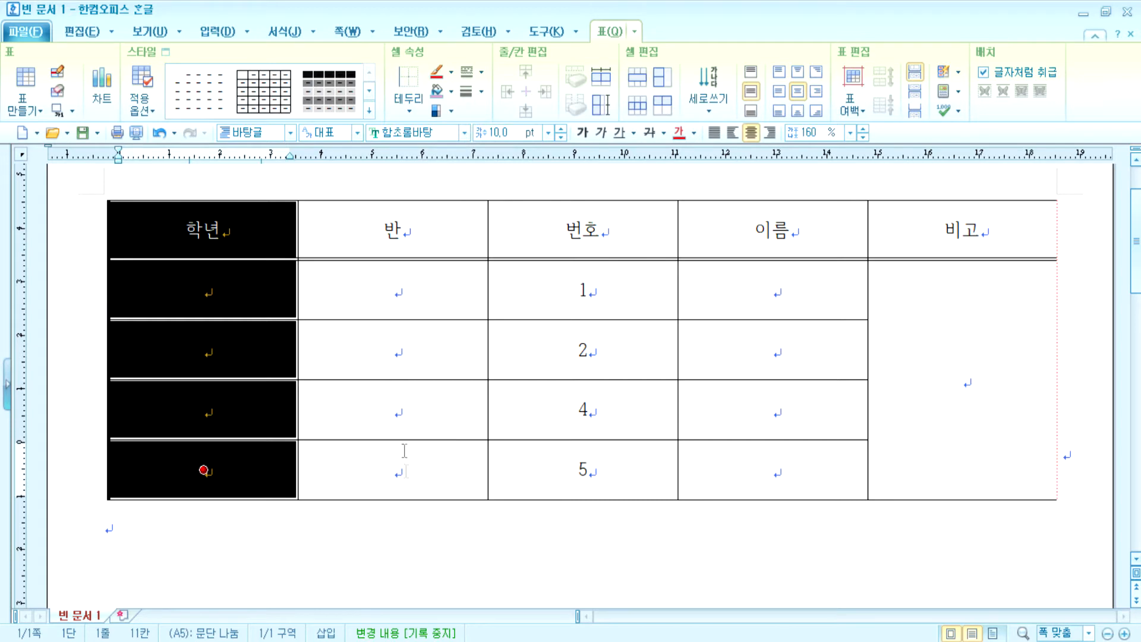
left_click(427, 573)
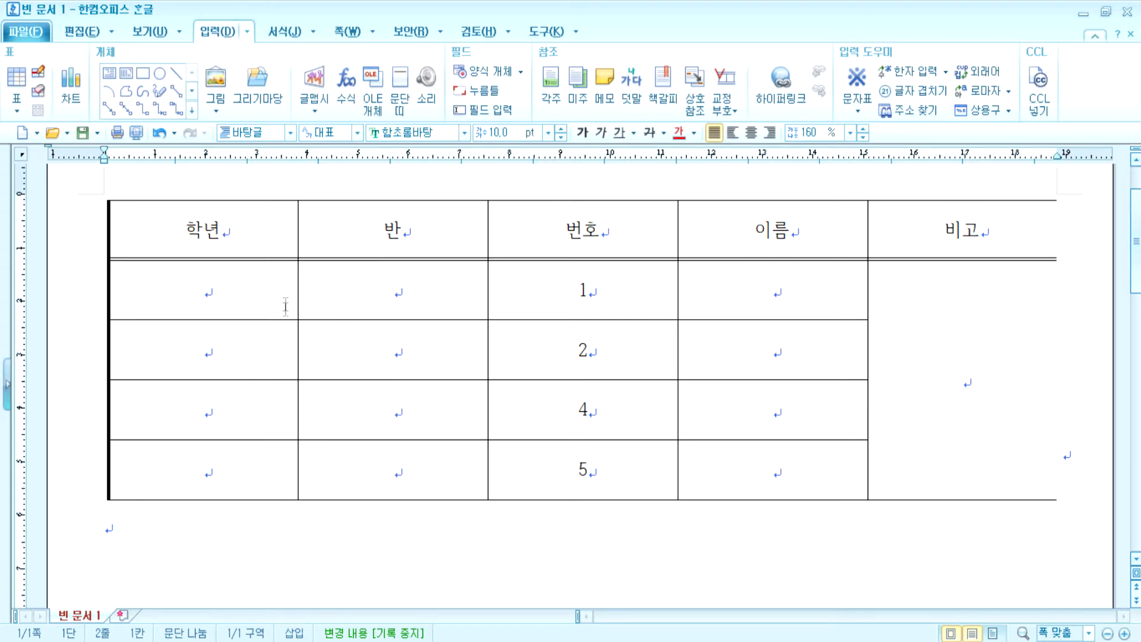
left_click_drag(265, 247, 203, 470)
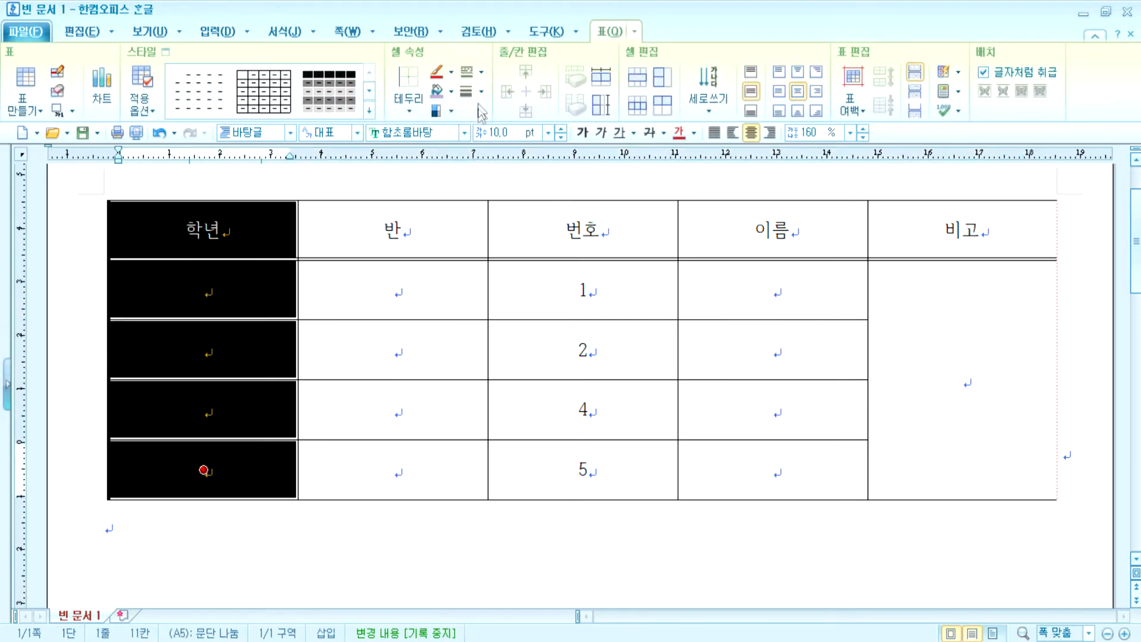
- Apply a thin 0.12 mm solid line to the 학년 column's left edge
left_click(482, 76)
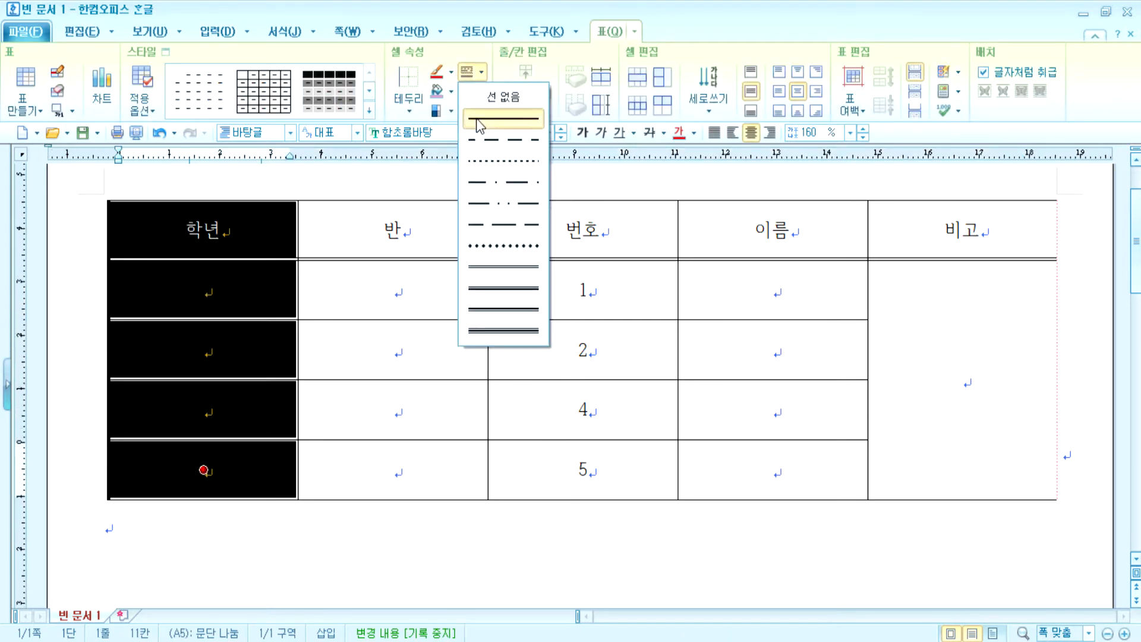
left_click(474, 117)
left_click(480, 92)
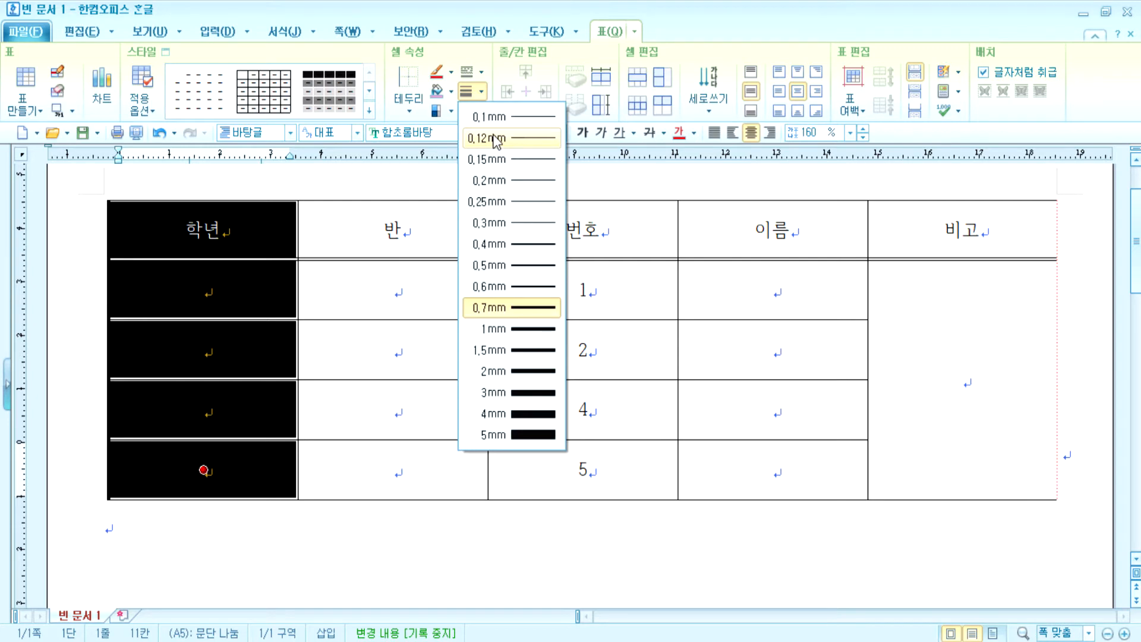
left_click(496, 139)
left_click(409, 111)
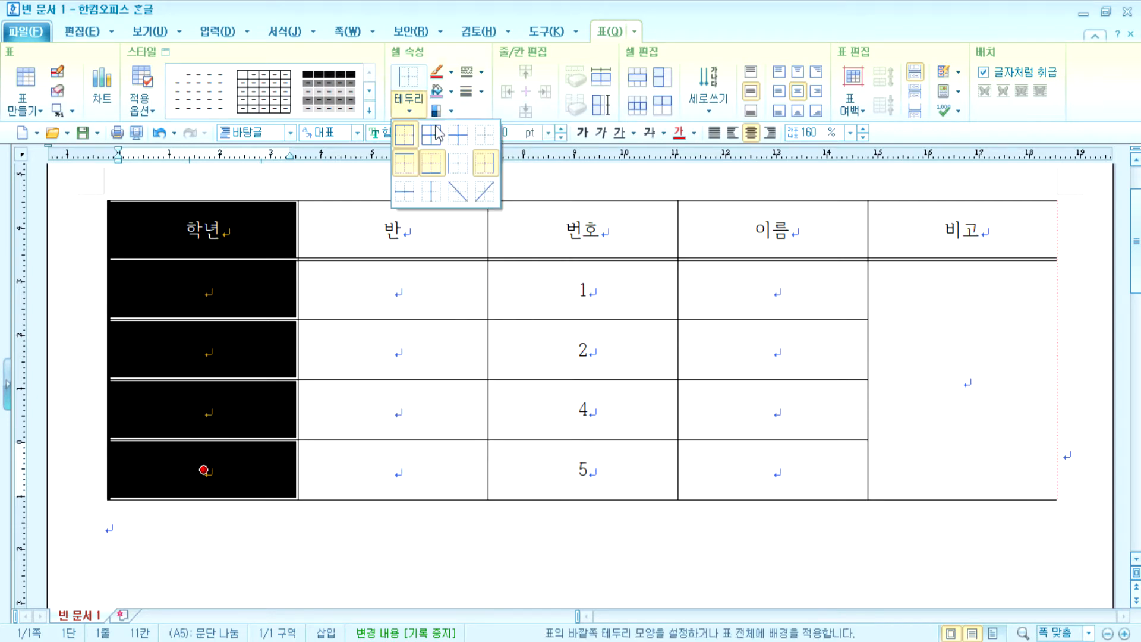
left_click(459, 163)
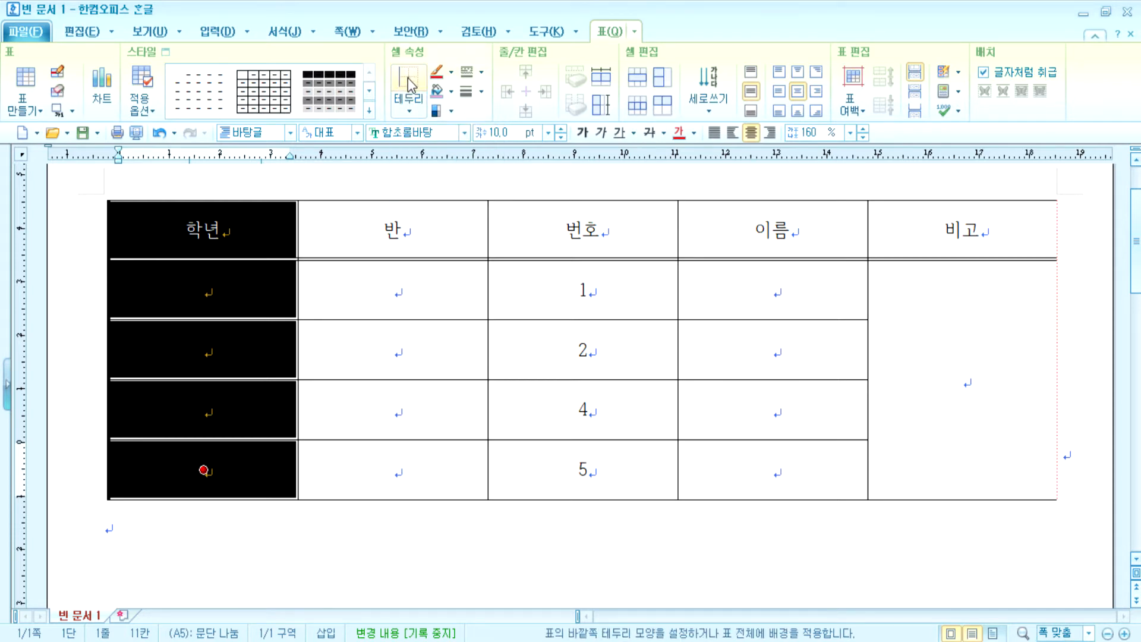
left_click(230, 531)
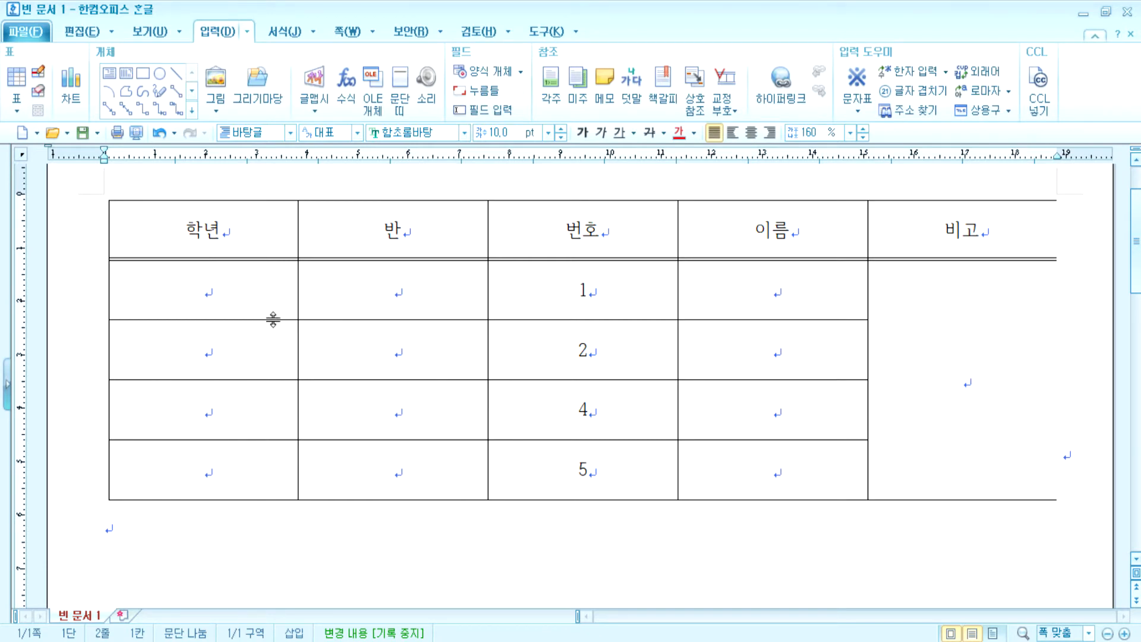
- Outline the 반 cell of the second data row with a 1 mm solid red border
left_click(374, 347)
left_click_drag(390, 338, 448, 324)
left_click(462, 76)
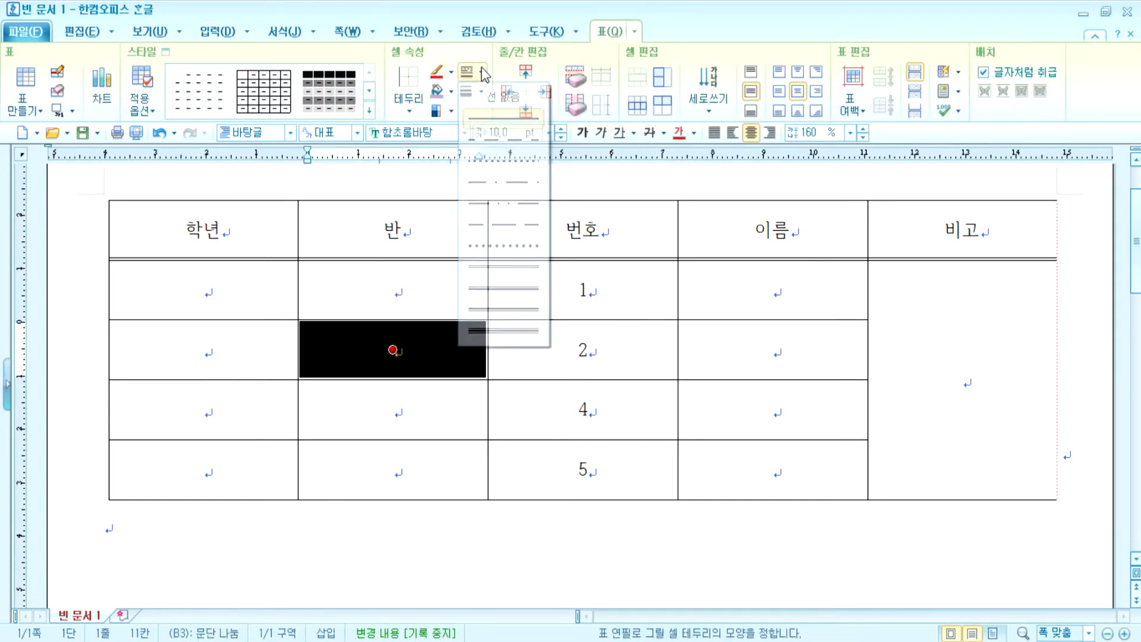
left_click(495, 122)
left_click(482, 93)
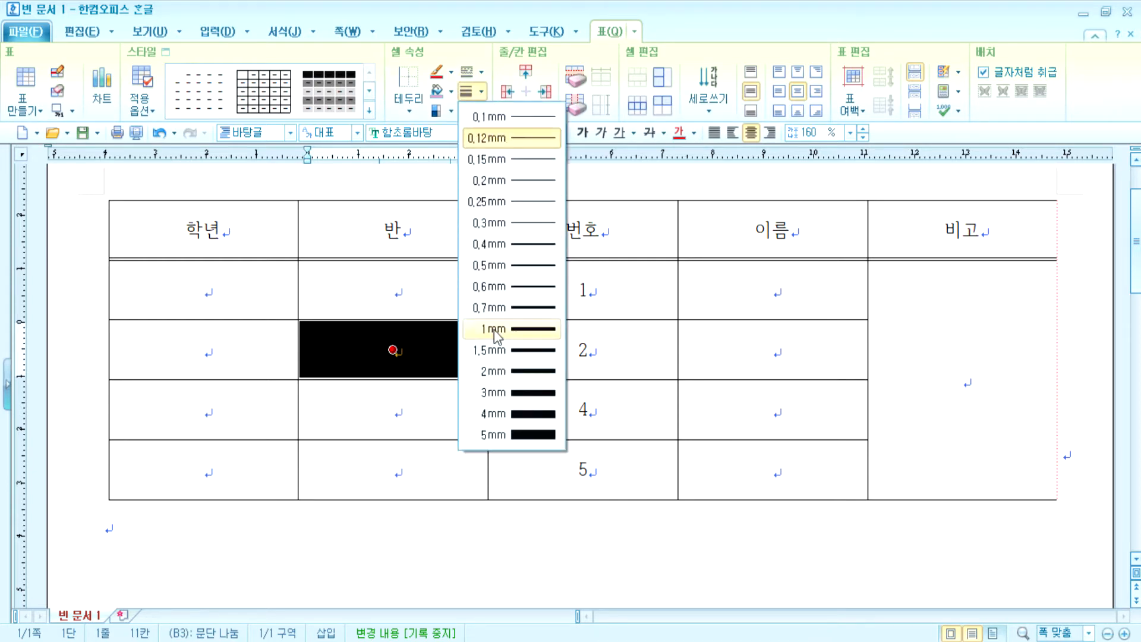
left_click(494, 330)
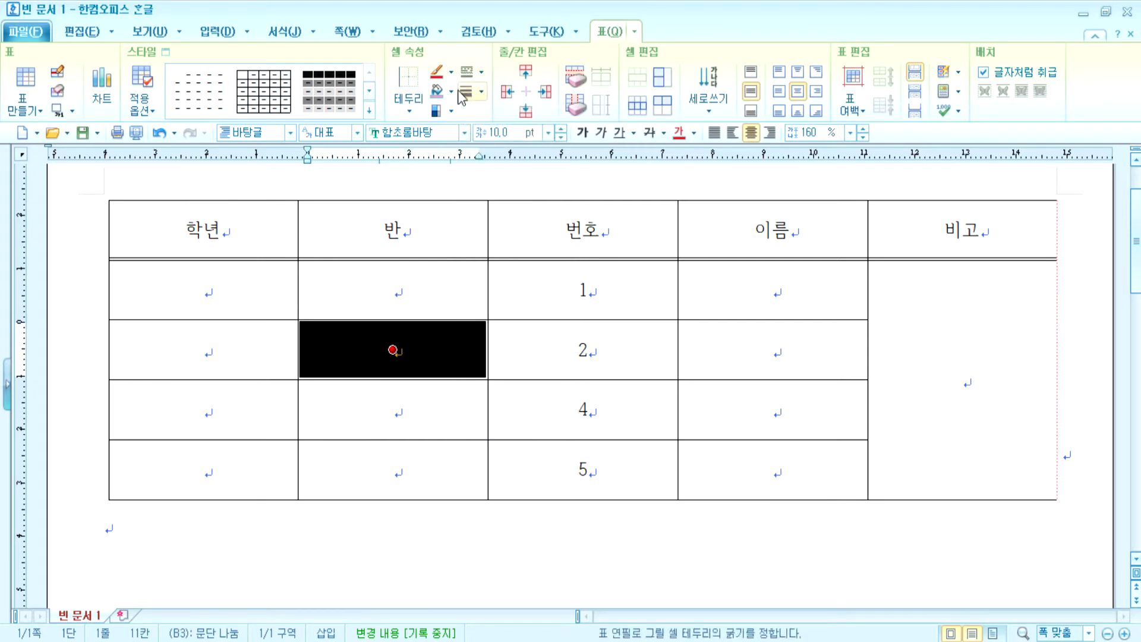
left_click(452, 74)
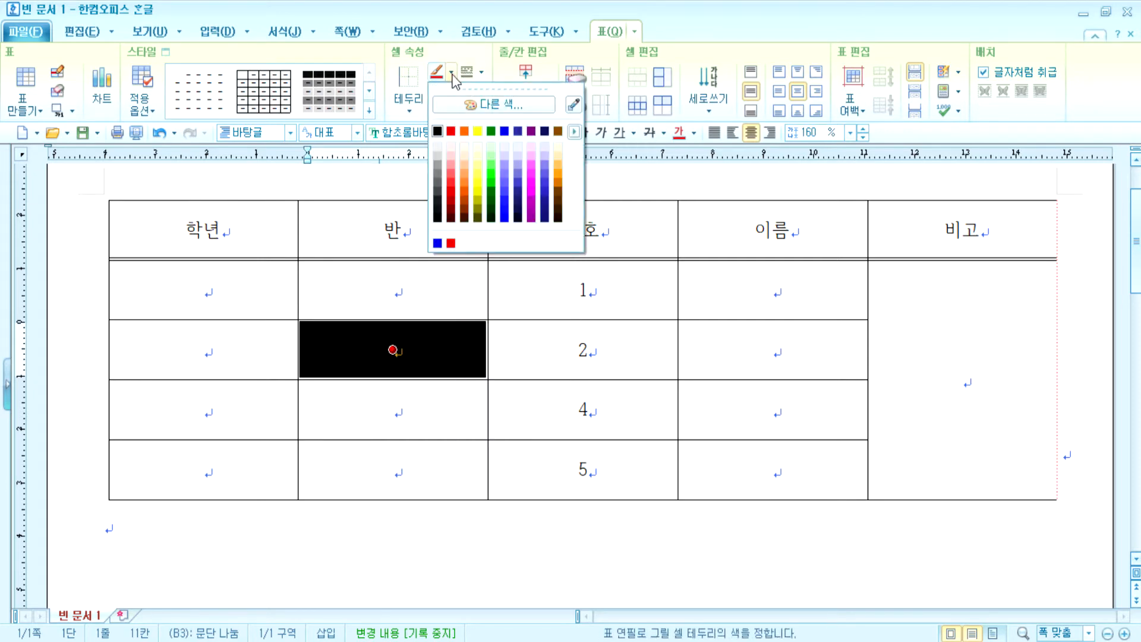
left_click(450, 130)
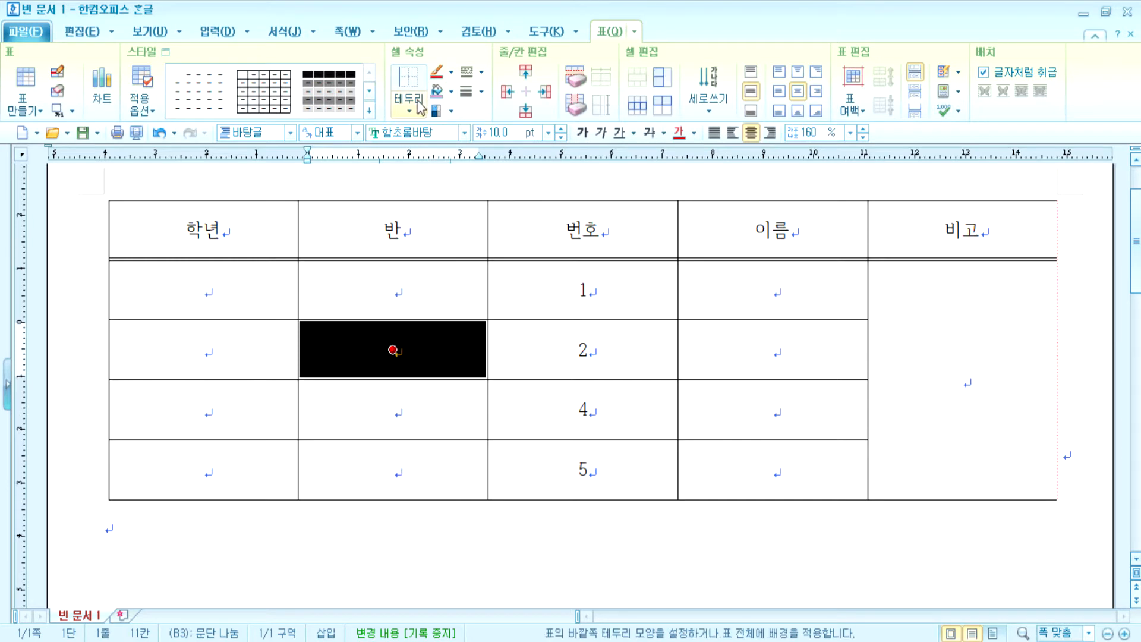
left_click(410, 111)
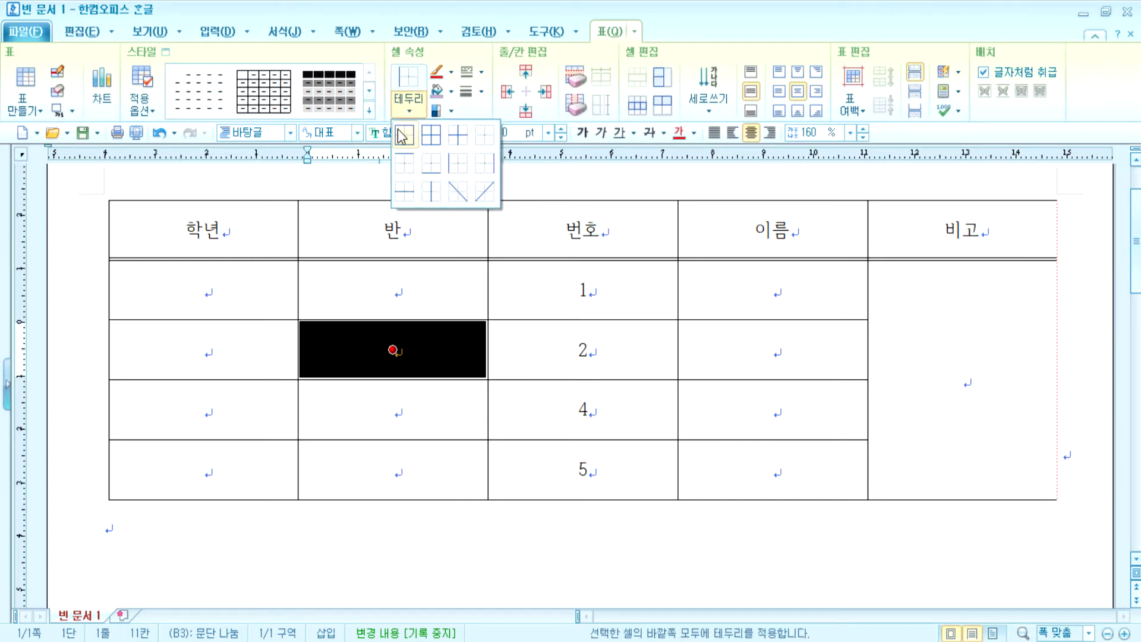
left_click(402, 136)
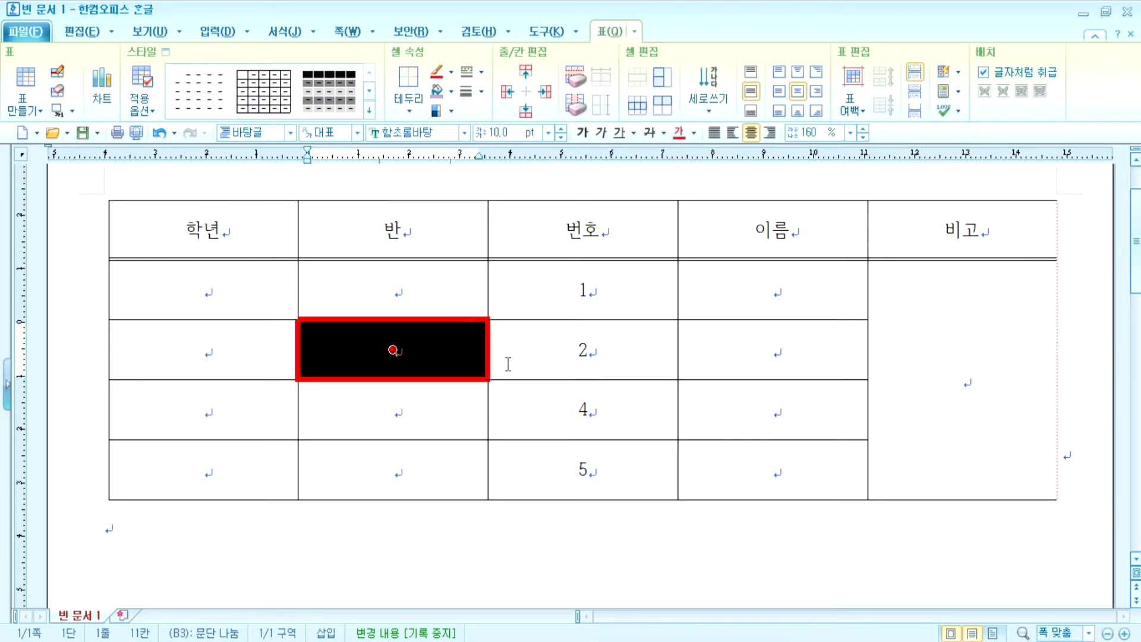
left_click(701, 560)
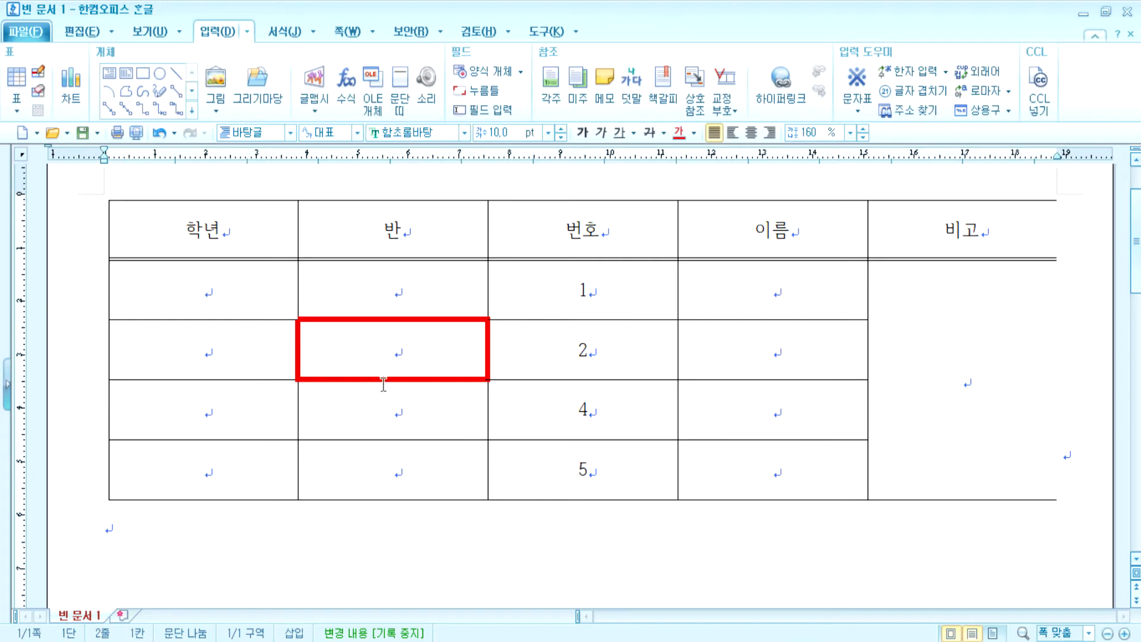
- Replace that outline with a 0.12 mm solid black border on all outer sides
left_click(416, 355)
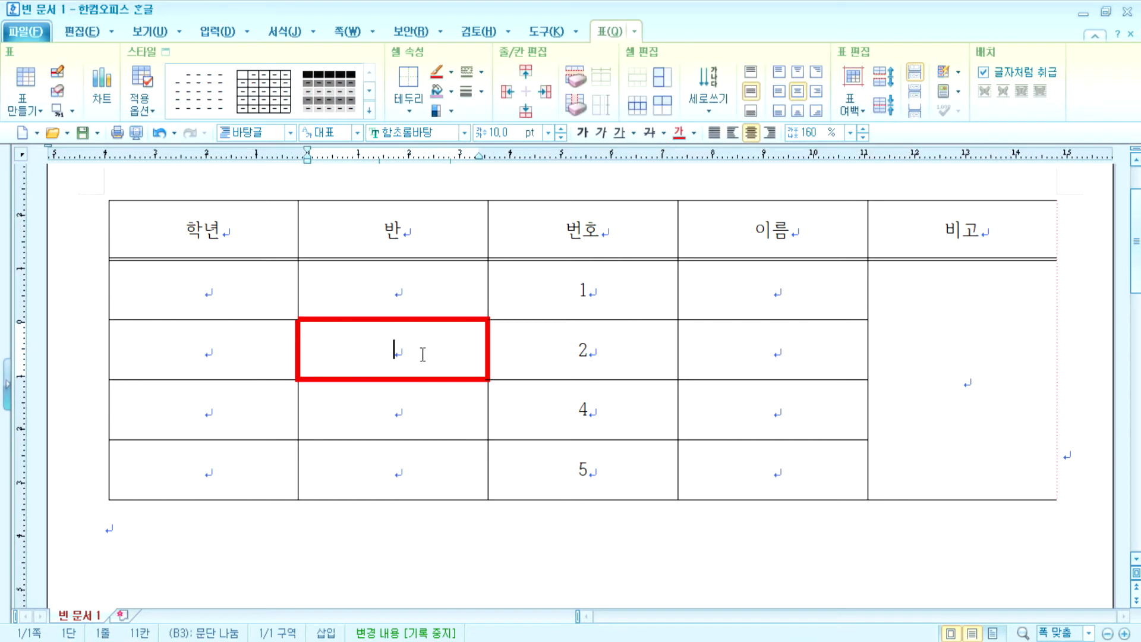
left_click(481, 73)
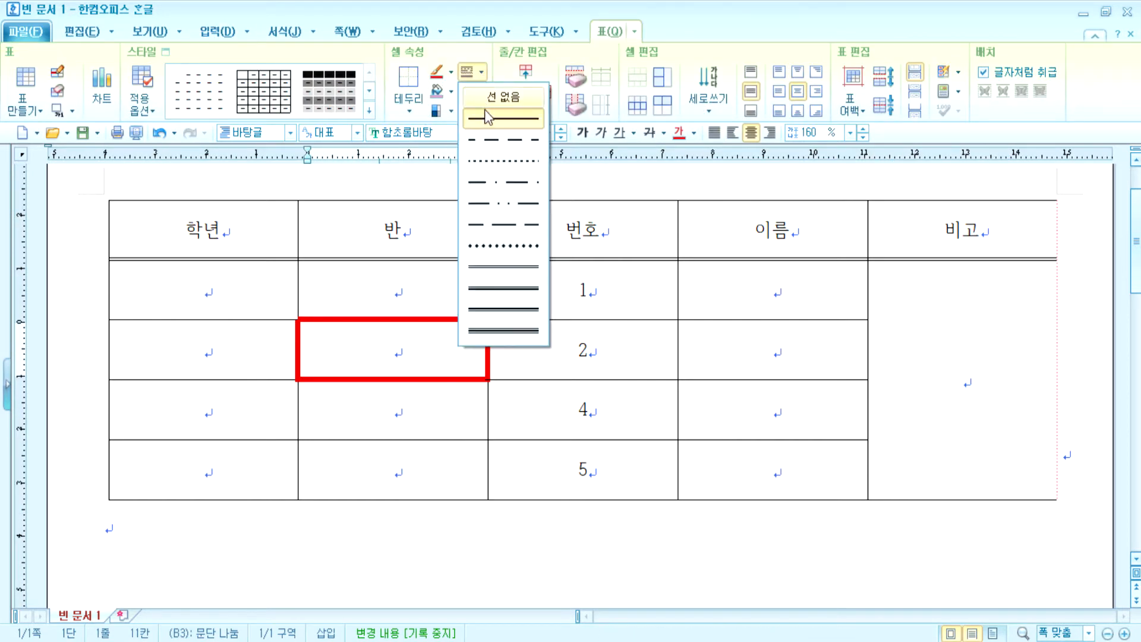
left_click(486, 118)
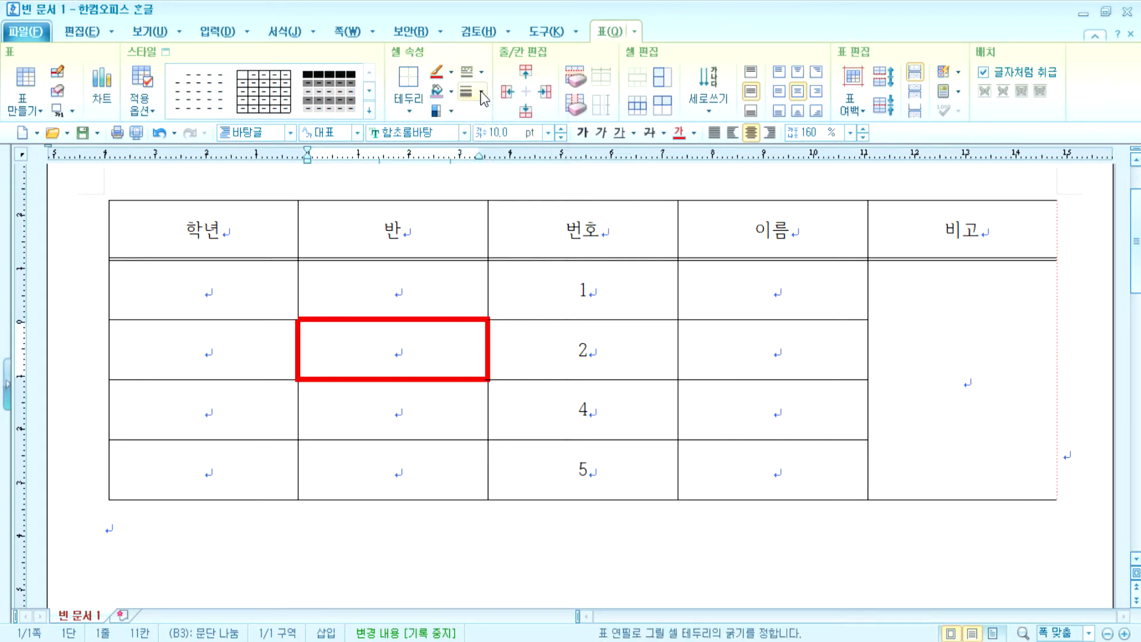
left_click(481, 92)
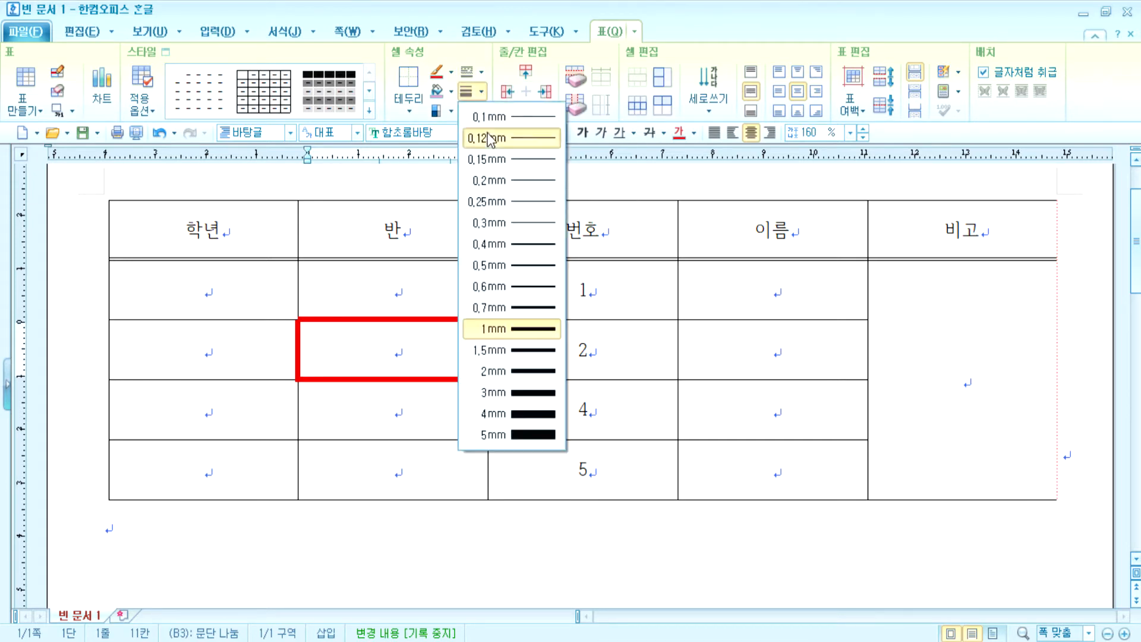
left_click(488, 138)
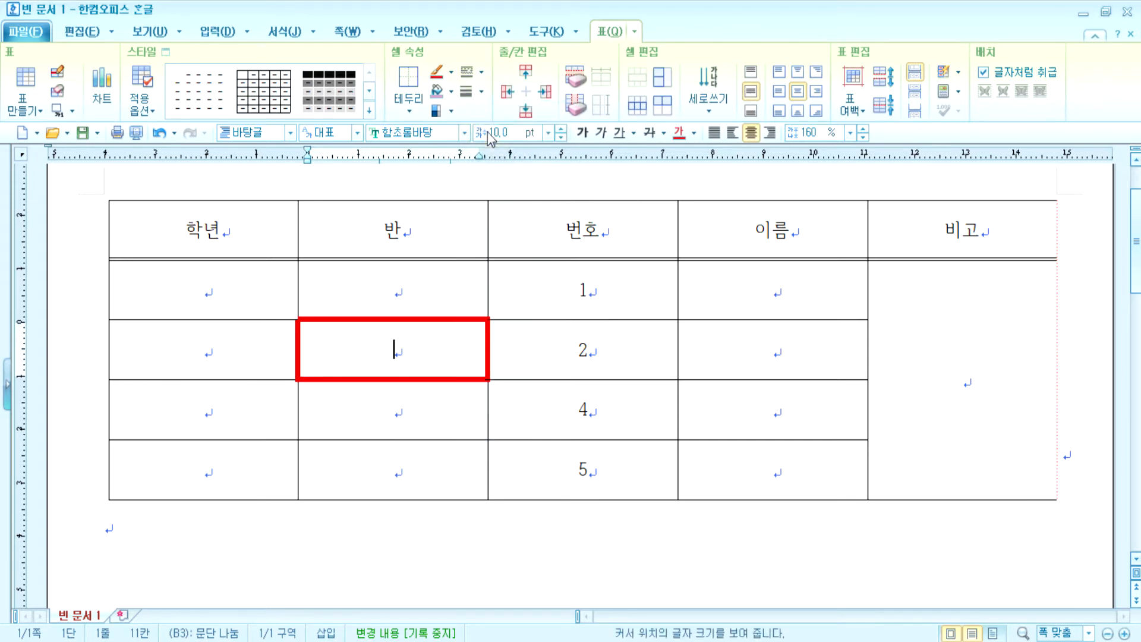
left_click(451, 73)
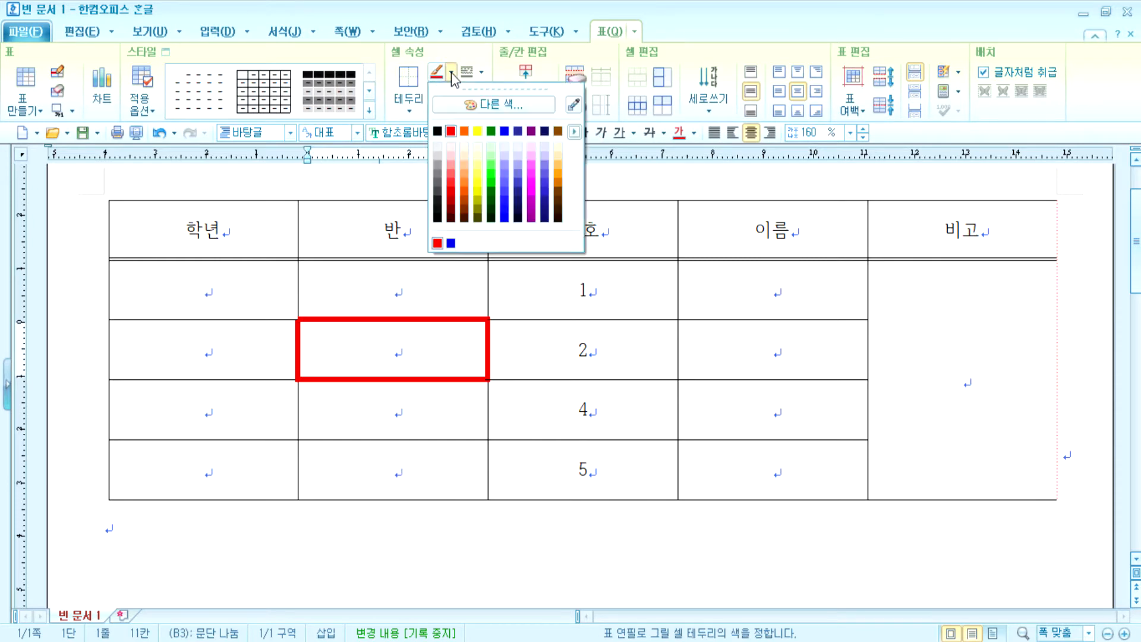
left_click(438, 131)
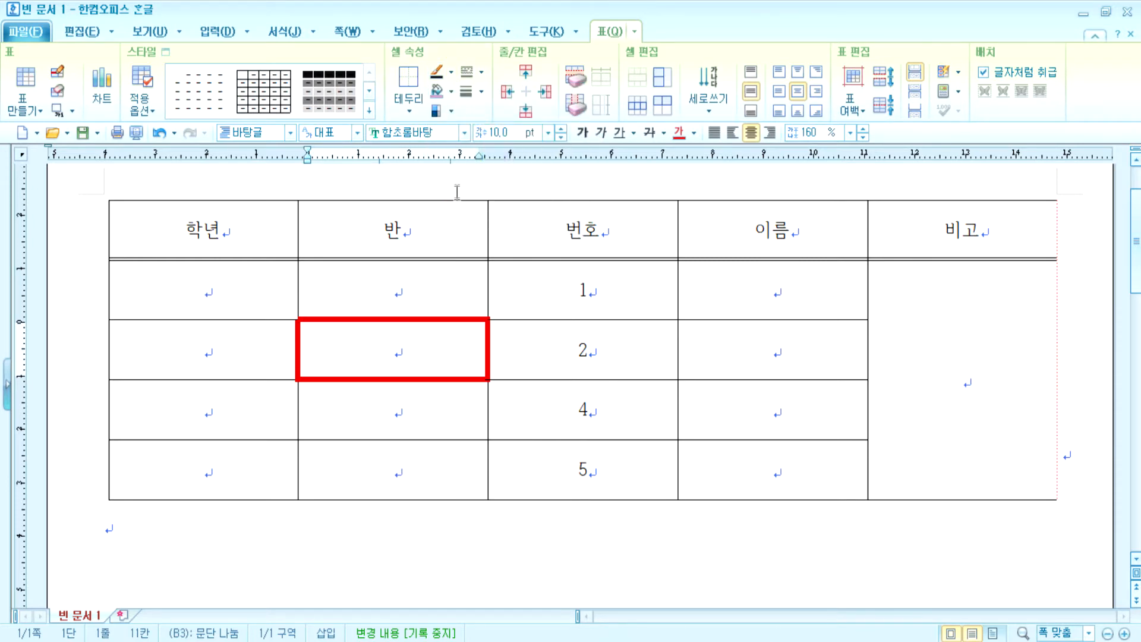
left_click(408, 102)
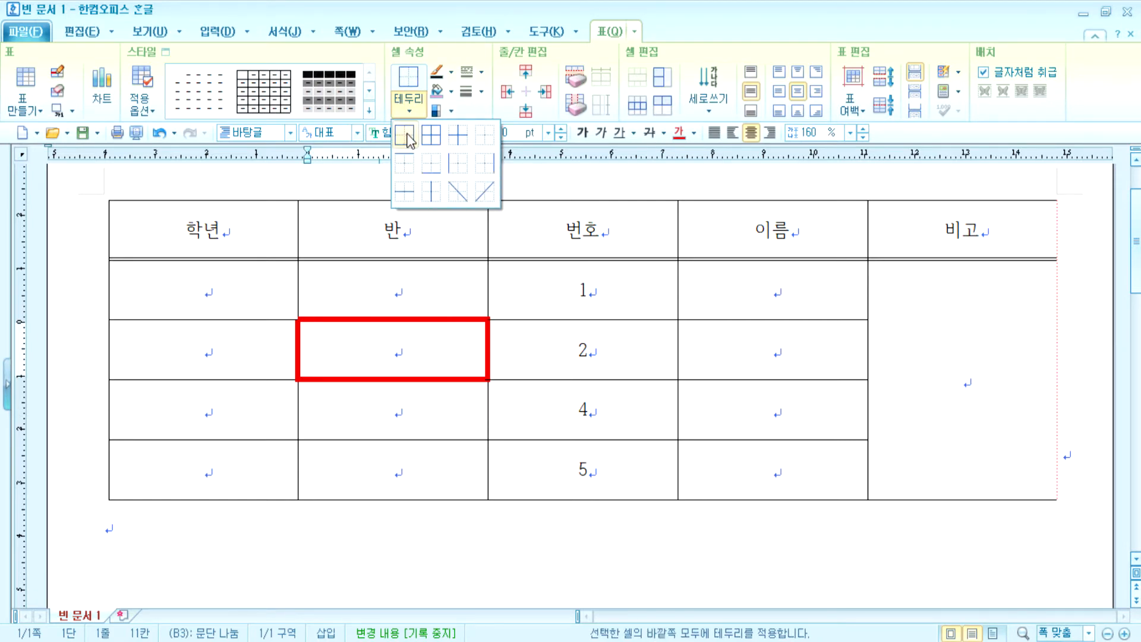
left_click(407, 138)
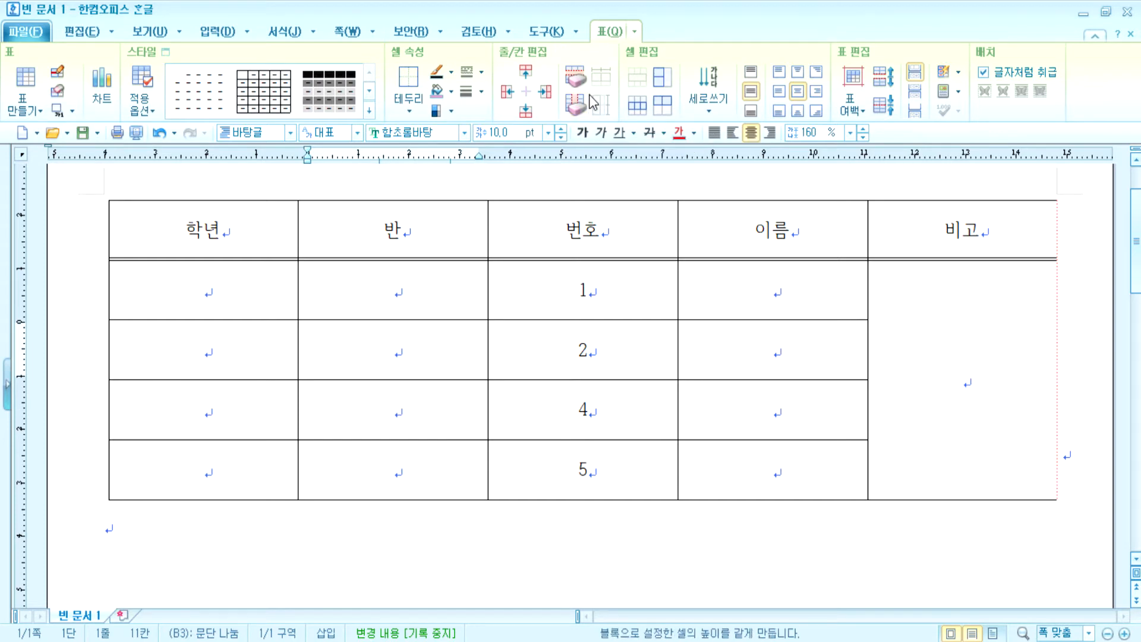
- For all cells, set 대각선 to 선 없음 and remove the left and right outer borders
left_click_drag(209, 222, 955, 462)
key("l")
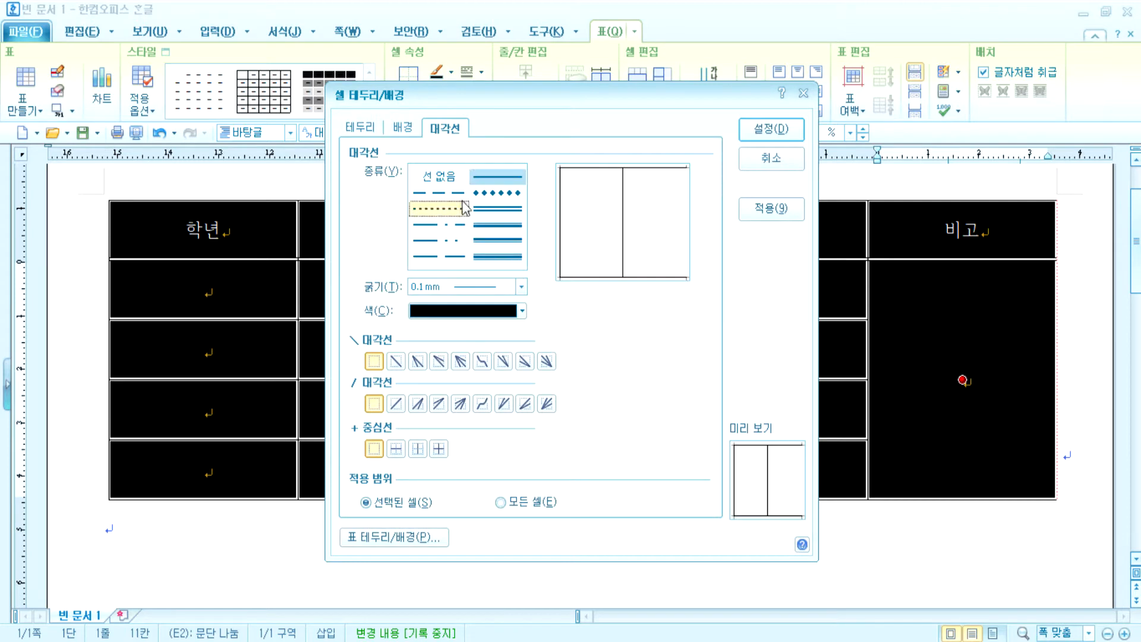
left_click(438, 176)
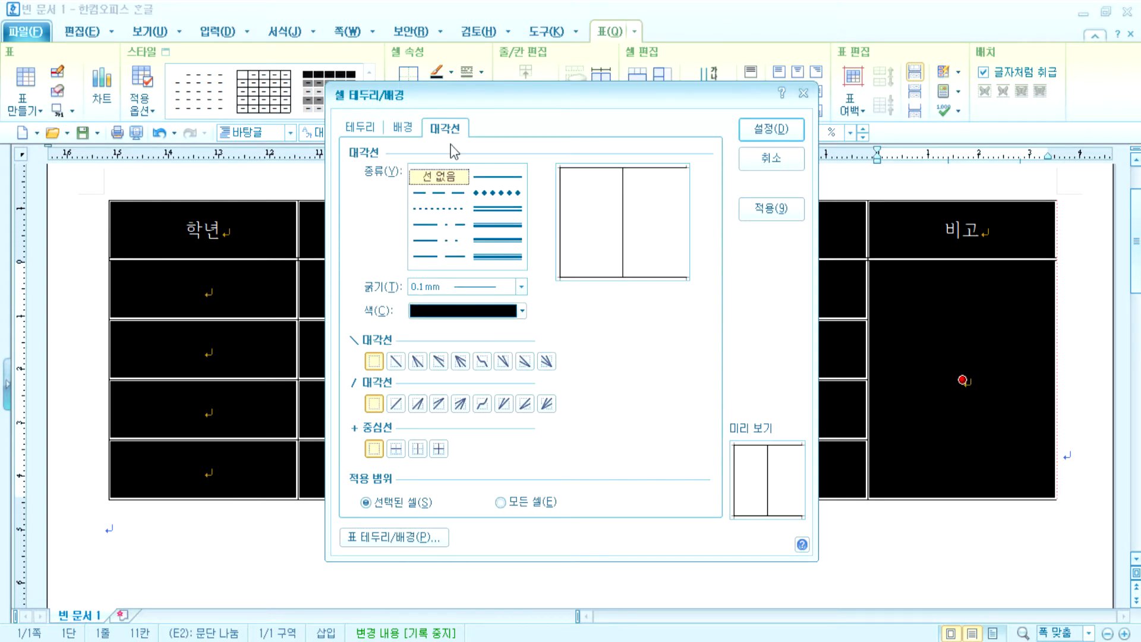
left_click(379, 128)
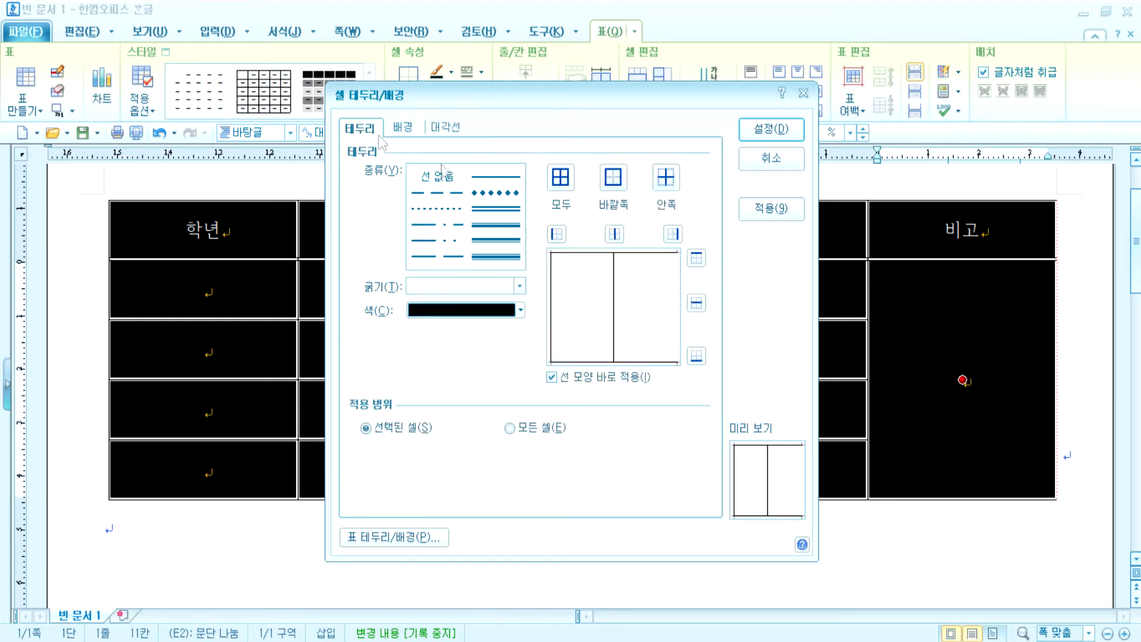
left_click(556, 234)
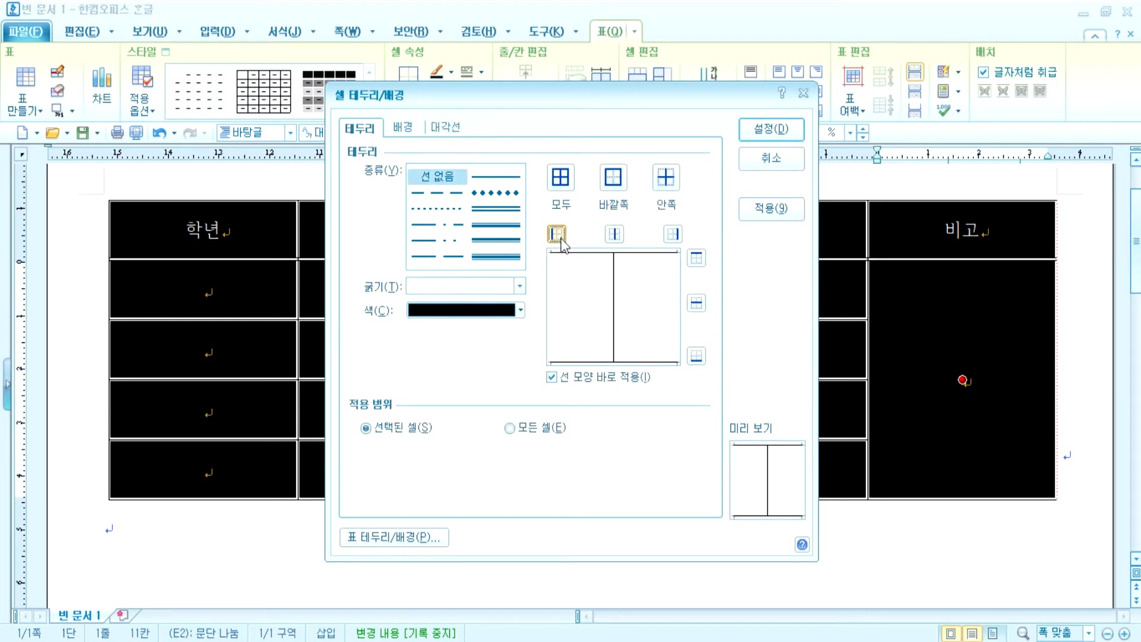
left_click(770, 135)
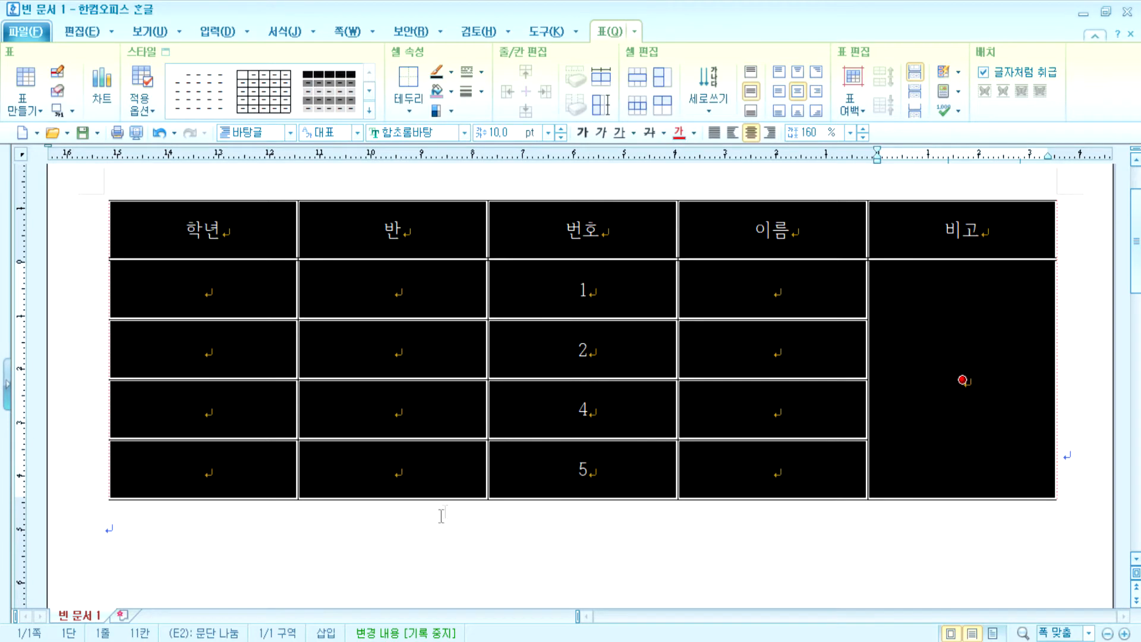
left_click(438, 516)
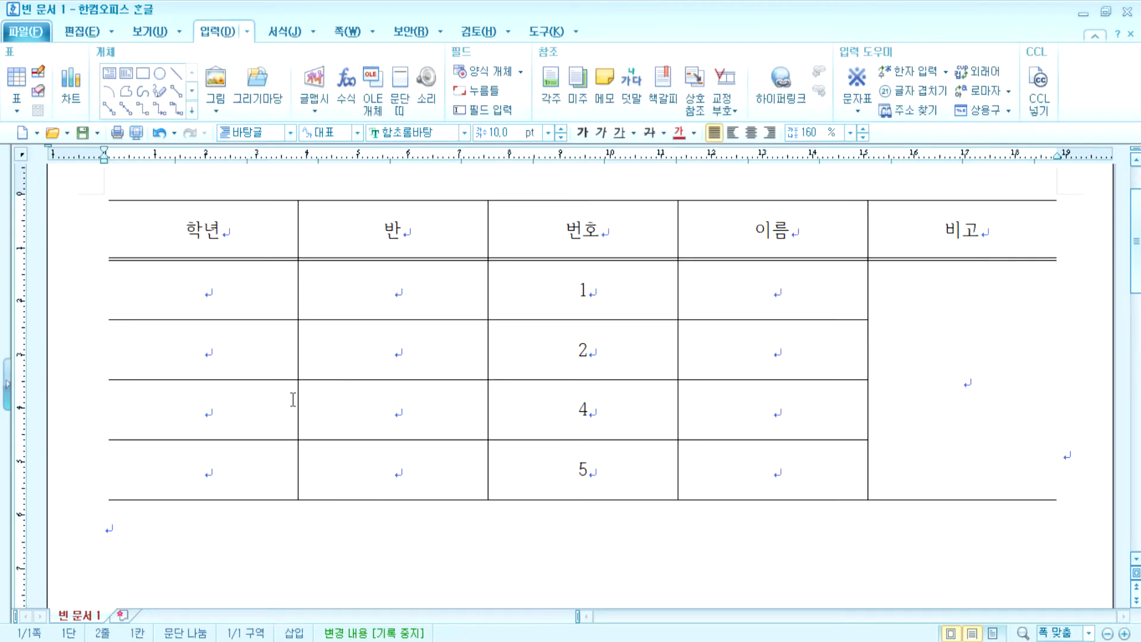
- Shade the five header cells 학년, 반, 번호, 이름, 비고 with 노랑 (yellow)
scroll(293, 400, "up", 3)
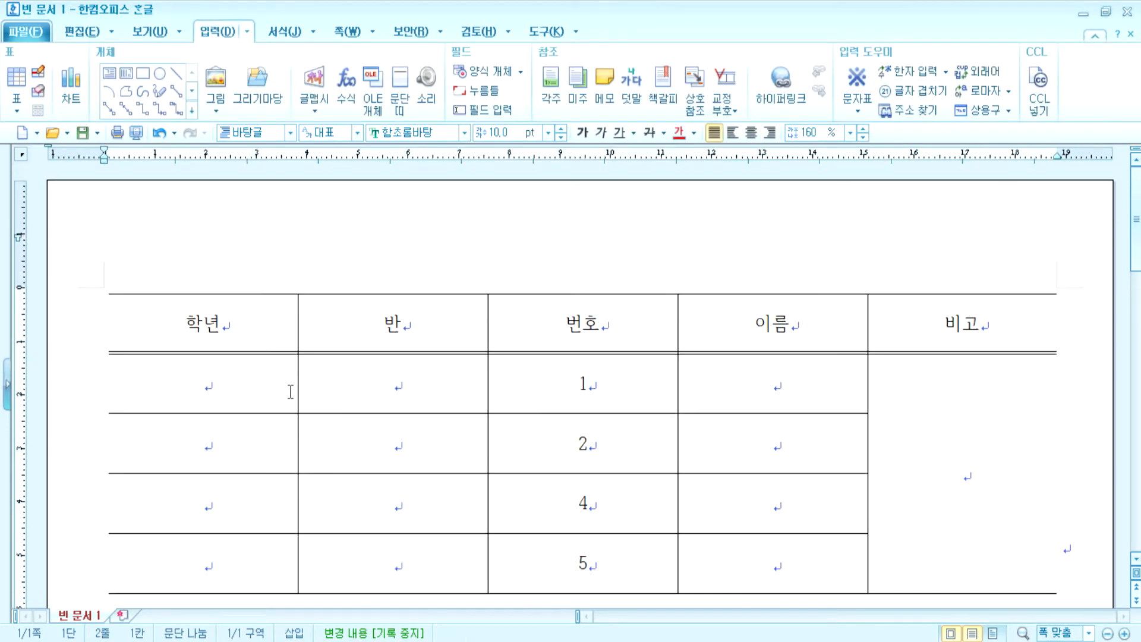
left_click_drag(390, 442, 583, 503)
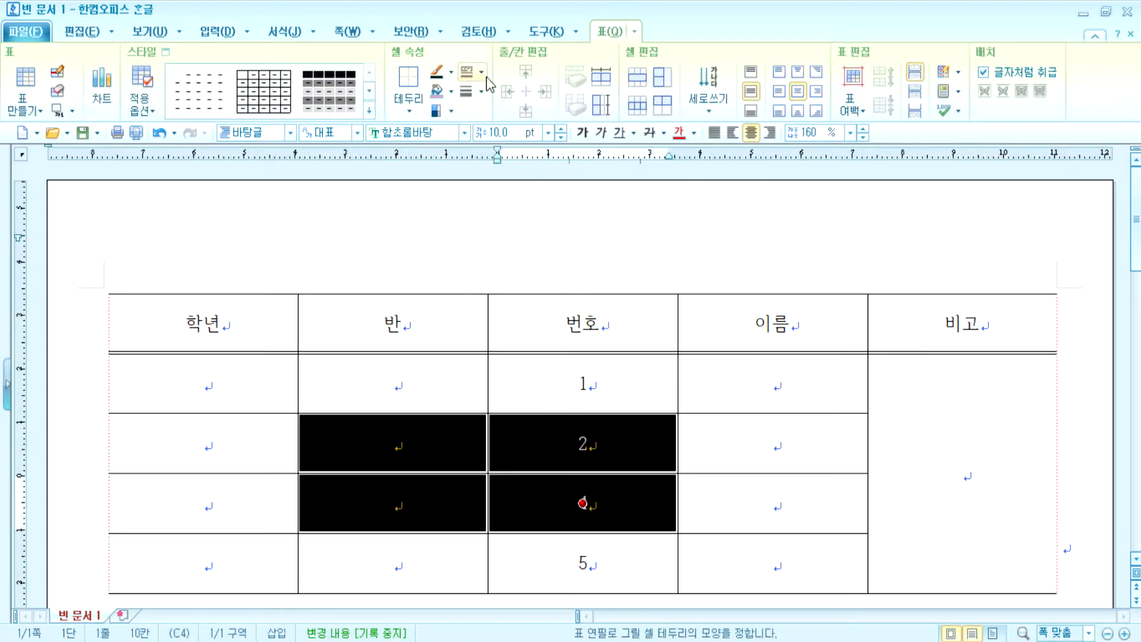
left_click_drag(229, 320, 392, 324)
left_click_drag(472, 328, 961, 323)
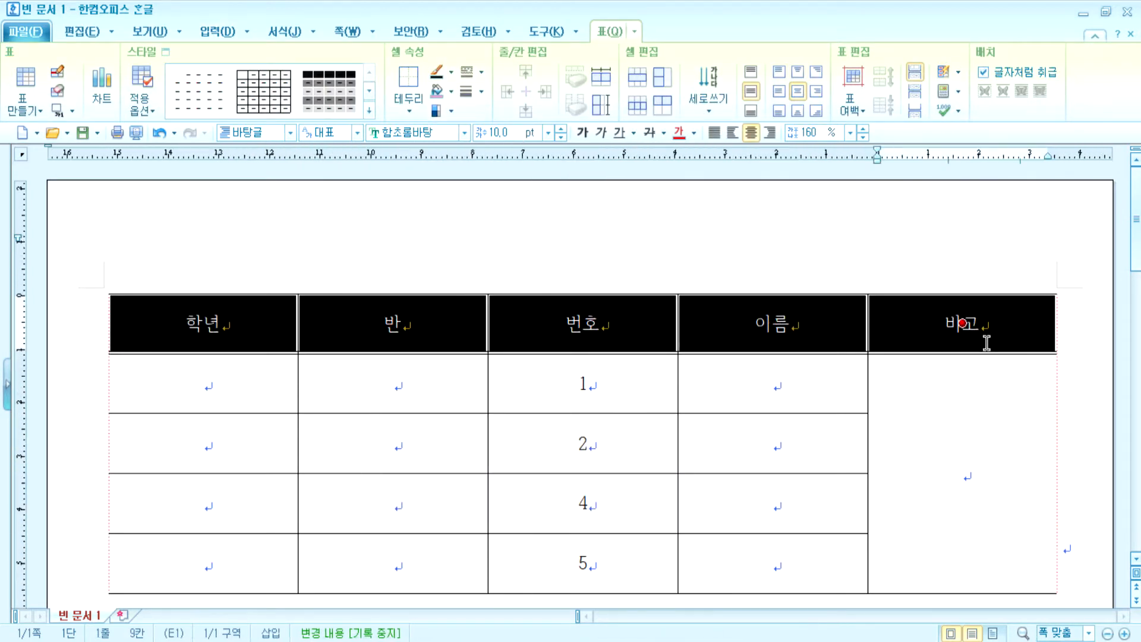
left_click(452, 92)
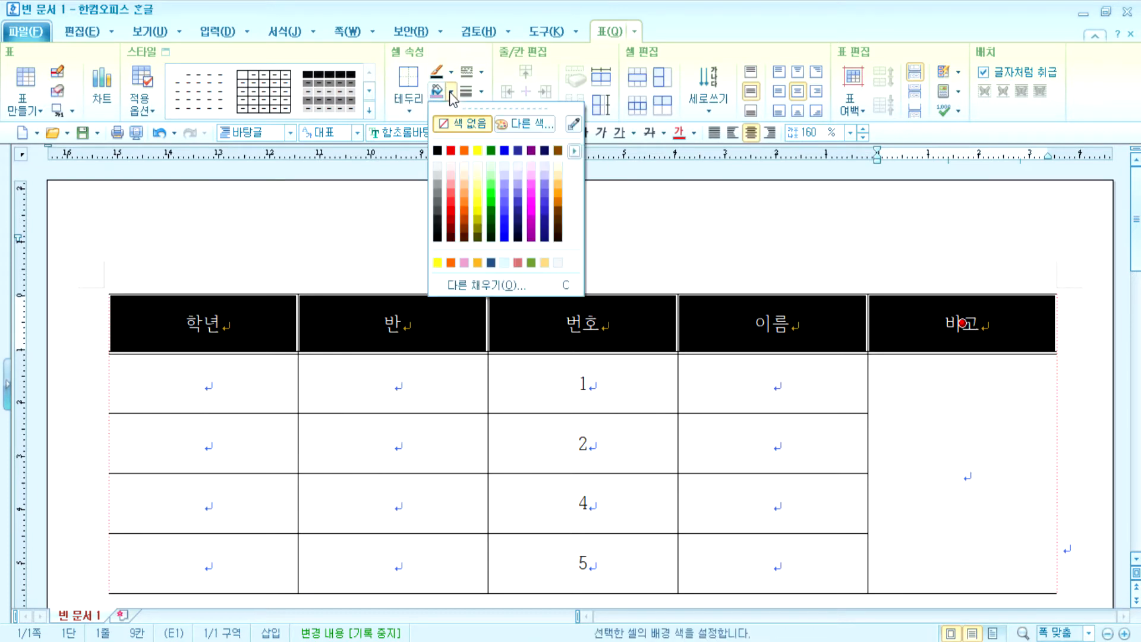
left_click(478, 151)
left_click(637, 262)
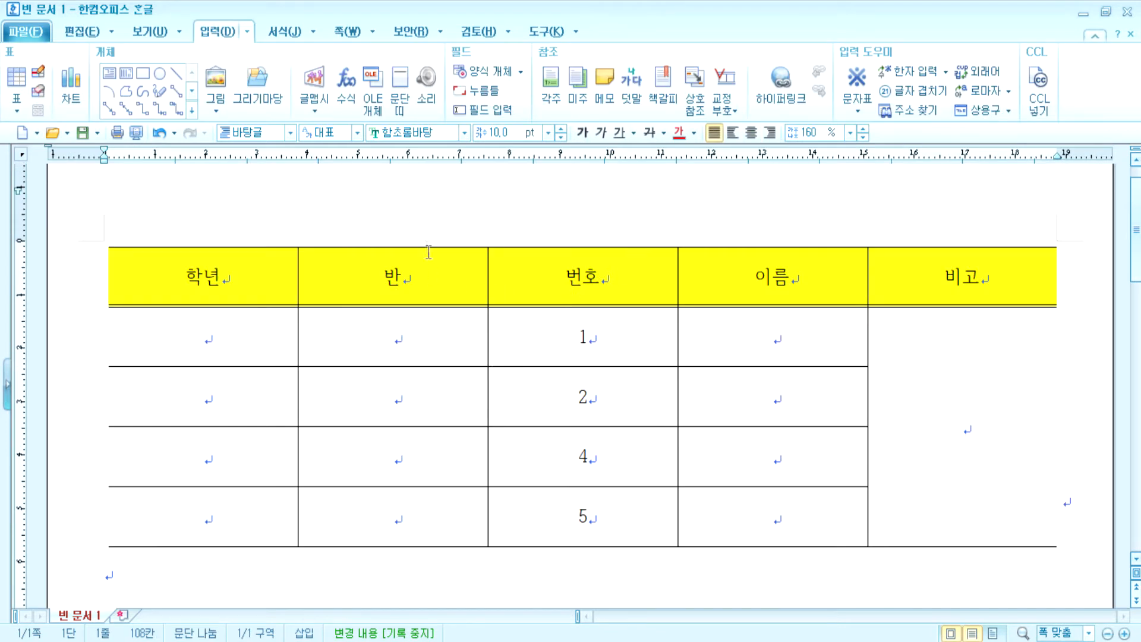
- Give the 3×3 block of 학년, 반, 번호 cells in rows 2, 4, 5 a solid 파랑 fill
left_click_drag(252, 393, 584, 519)
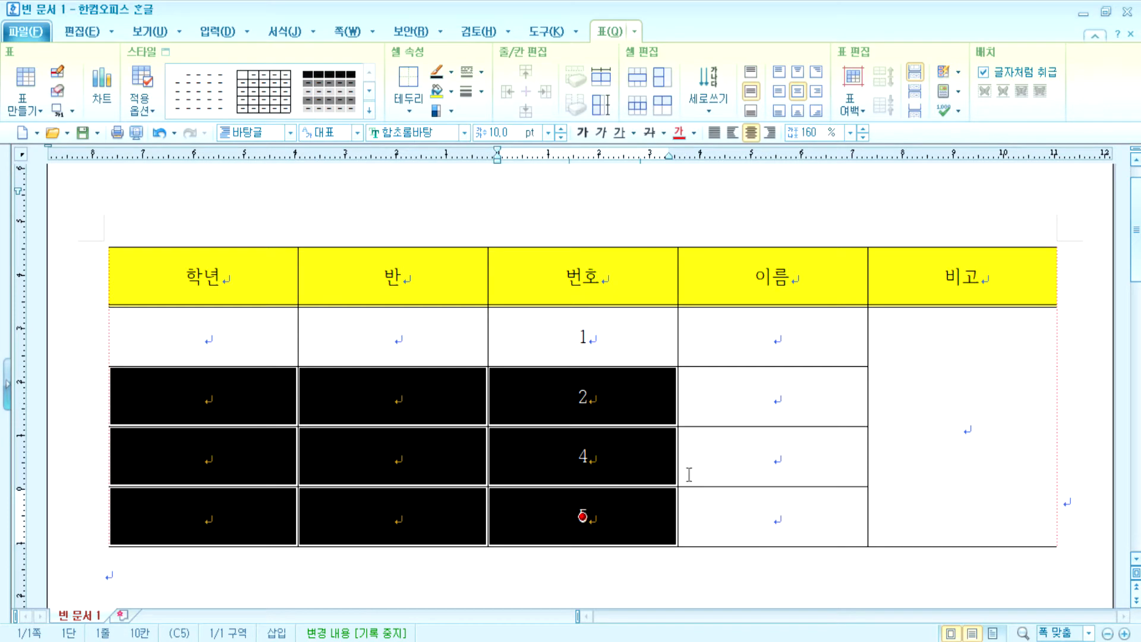
key("c")
left_click(378, 194)
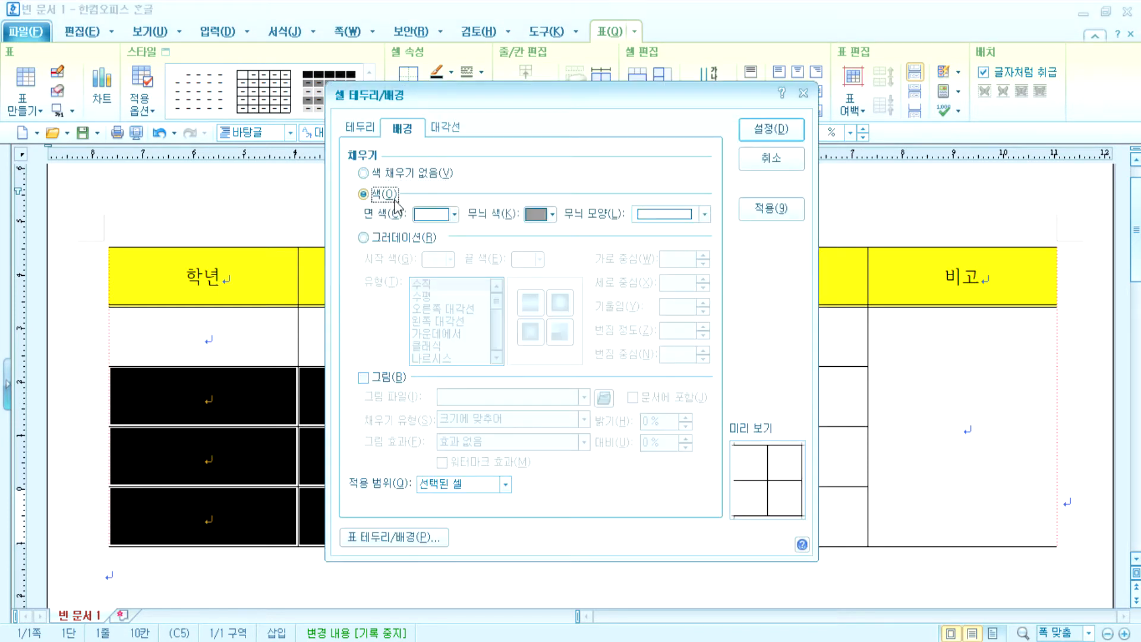
left_click(454, 213)
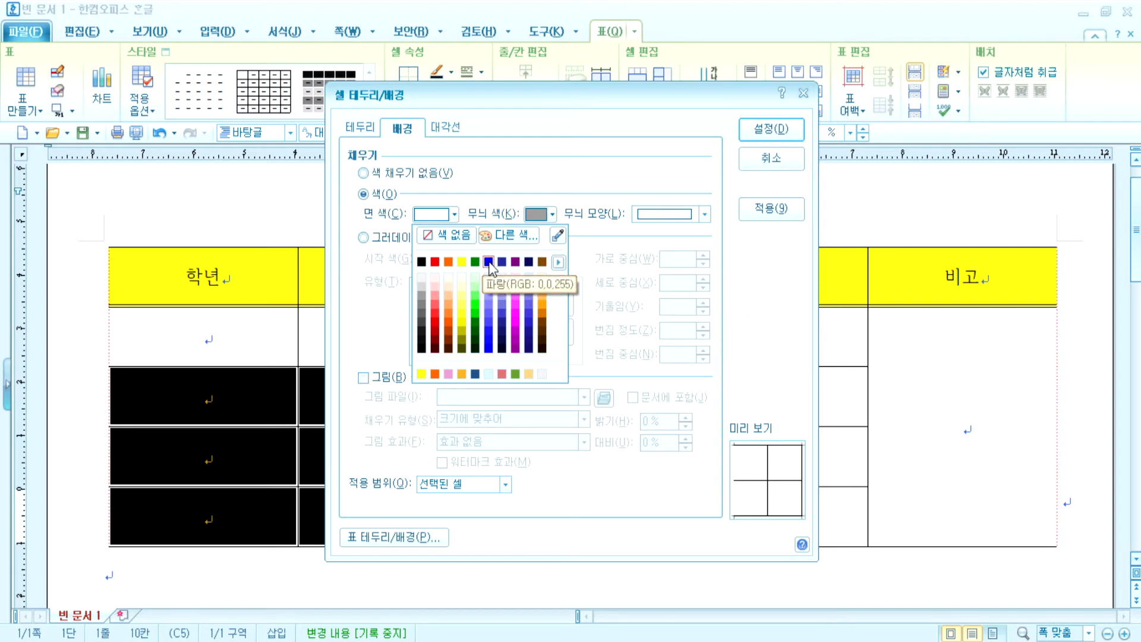
left_click(489, 262)
left_click(772, 129)
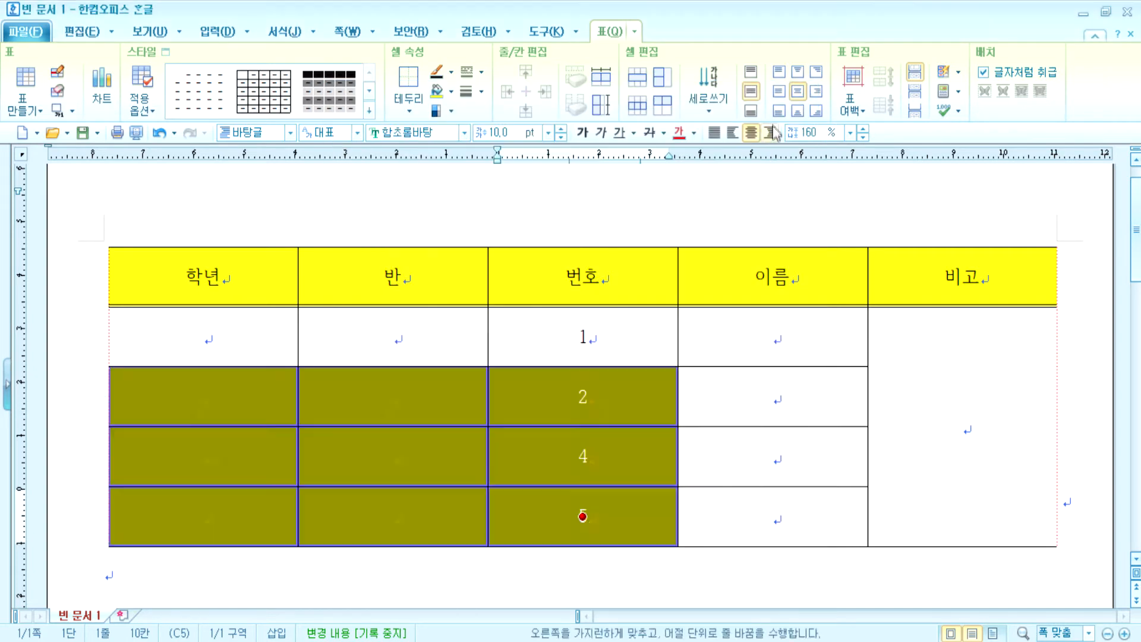
left_click(739, 581)
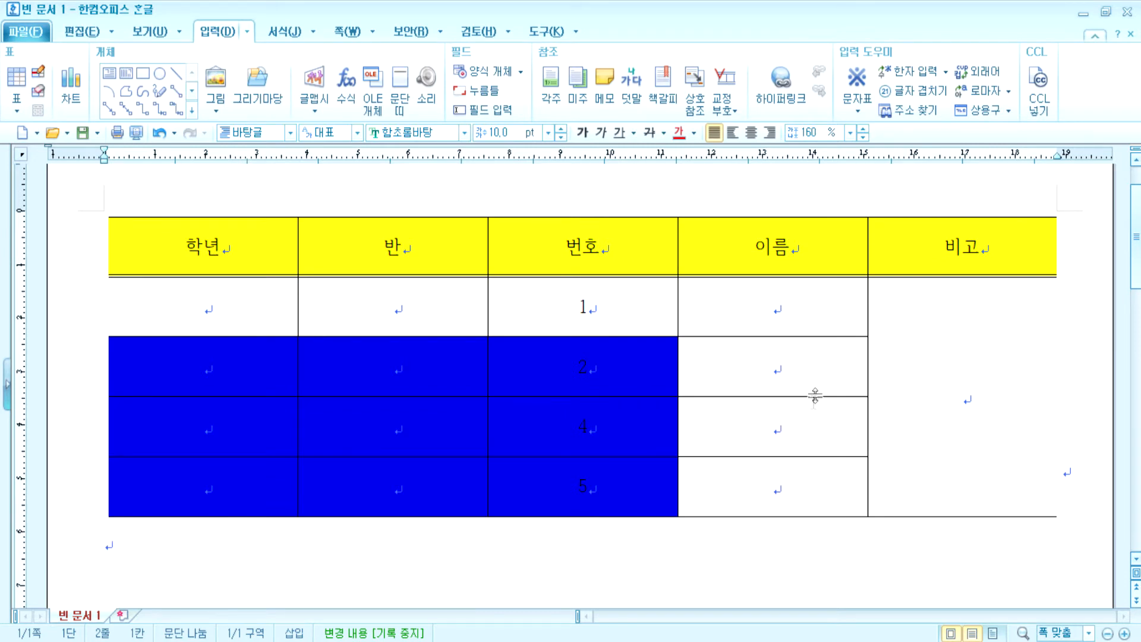
- Shade the two 이름 cells beside rows 2 and 4 orange
left_click_drag(805, 342, 798, 415)
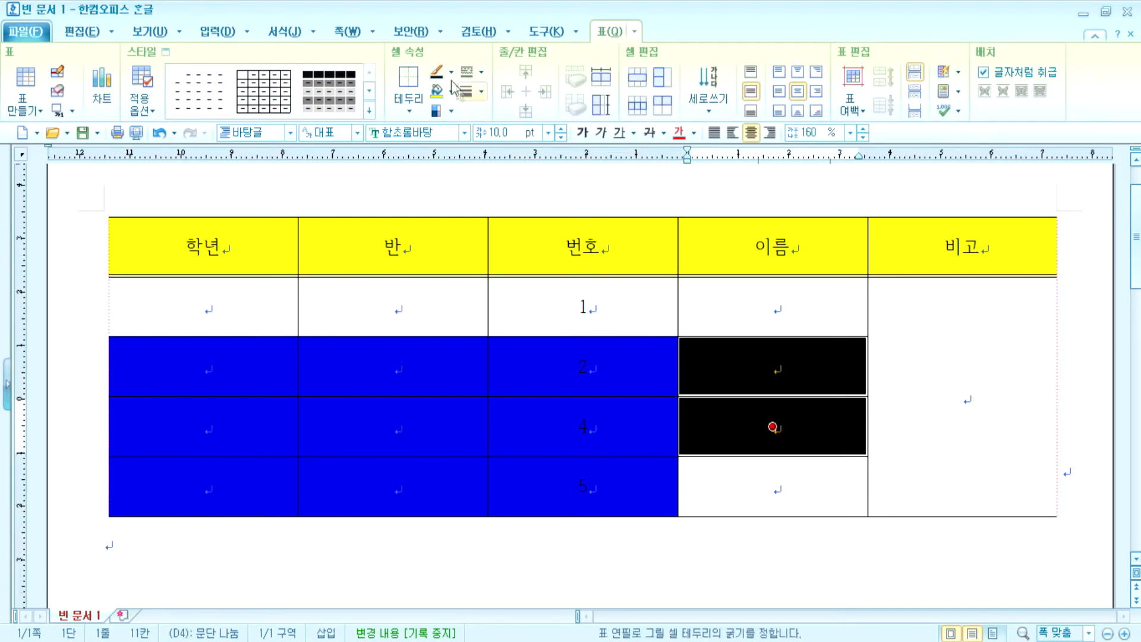
left_click(451, 92)
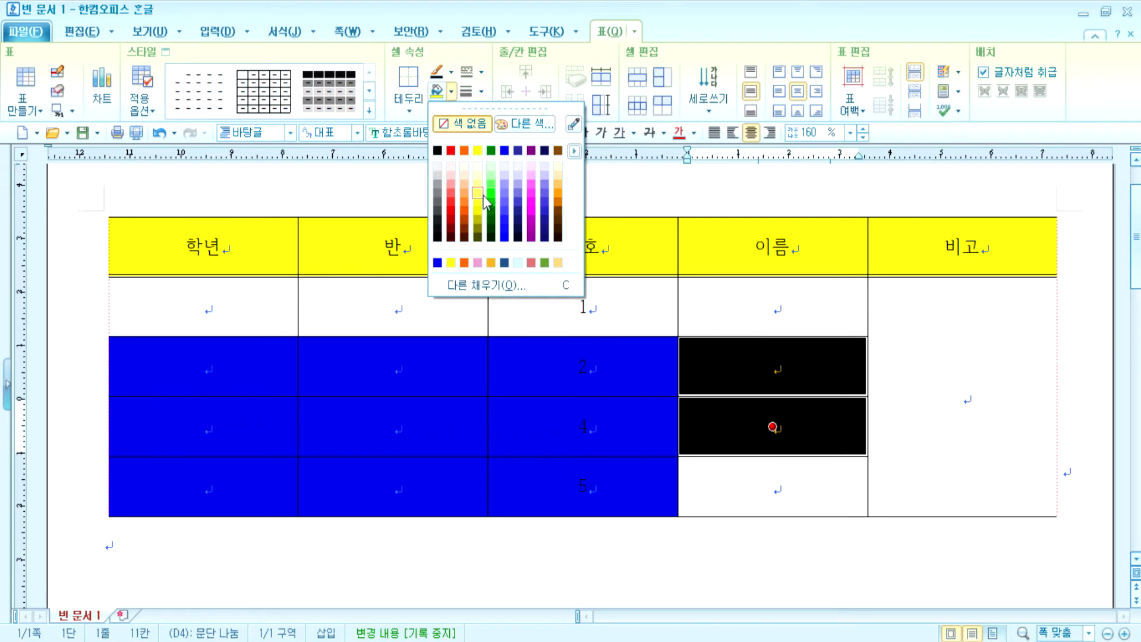
left_click(465, 152)
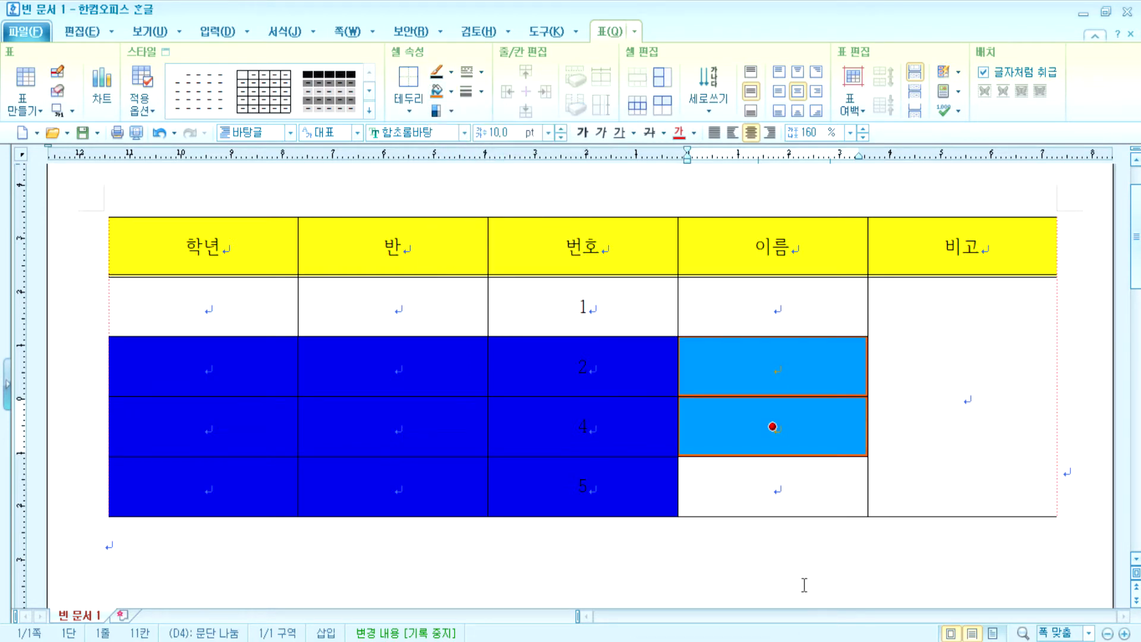
left_click(785, 582)
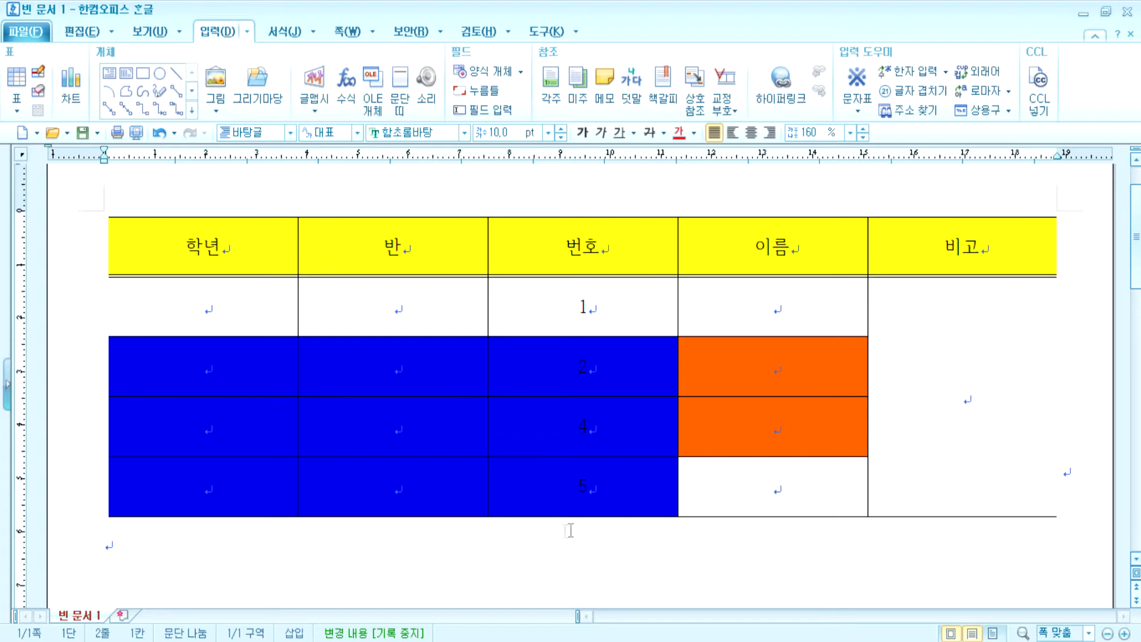
- Block-select all cells of the student table
scroll(611, 530, "down", 3)
type("ㅈ")
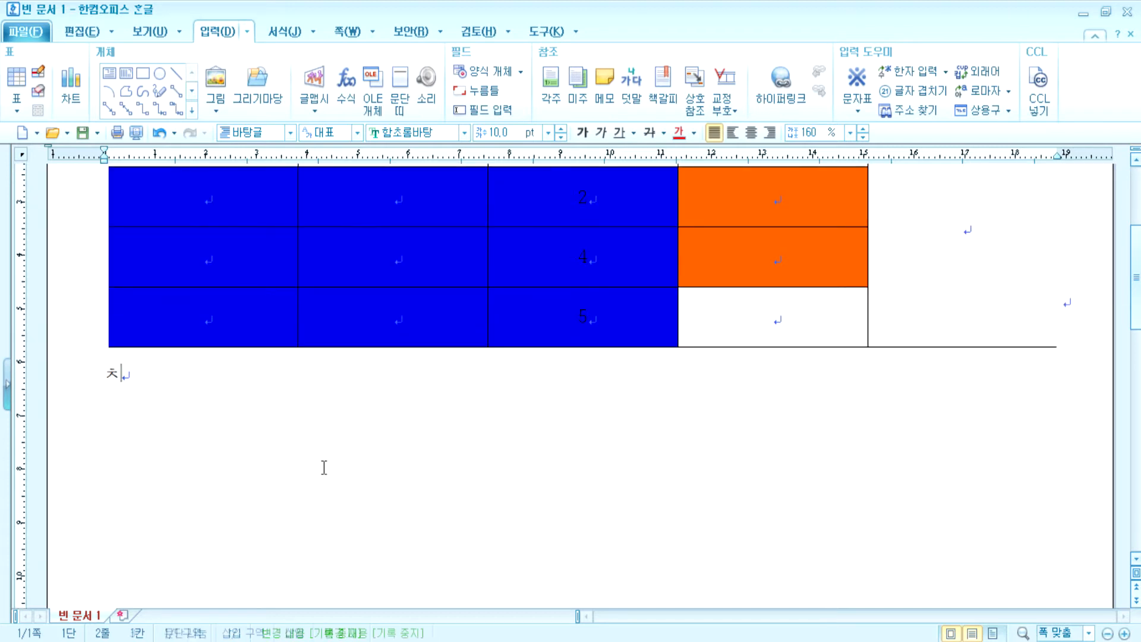
scroll(315, 466, "up", 3)
left_click_drag(202, 306, 773, 322)
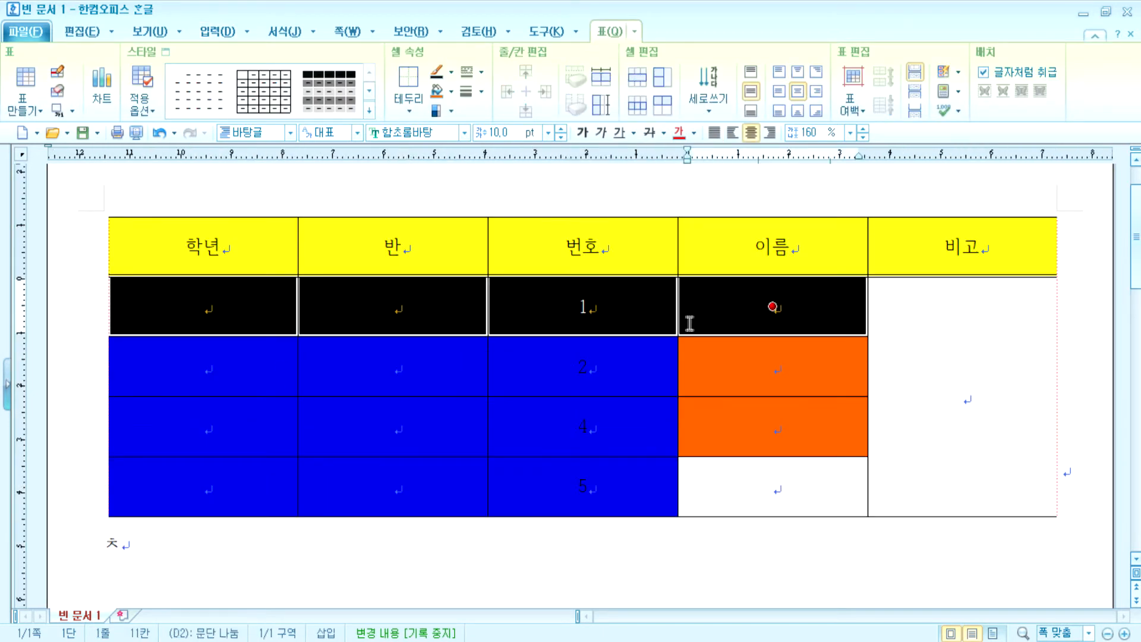
- Give the selected cells a green solid background fill in the cell border/background settings
key("l")
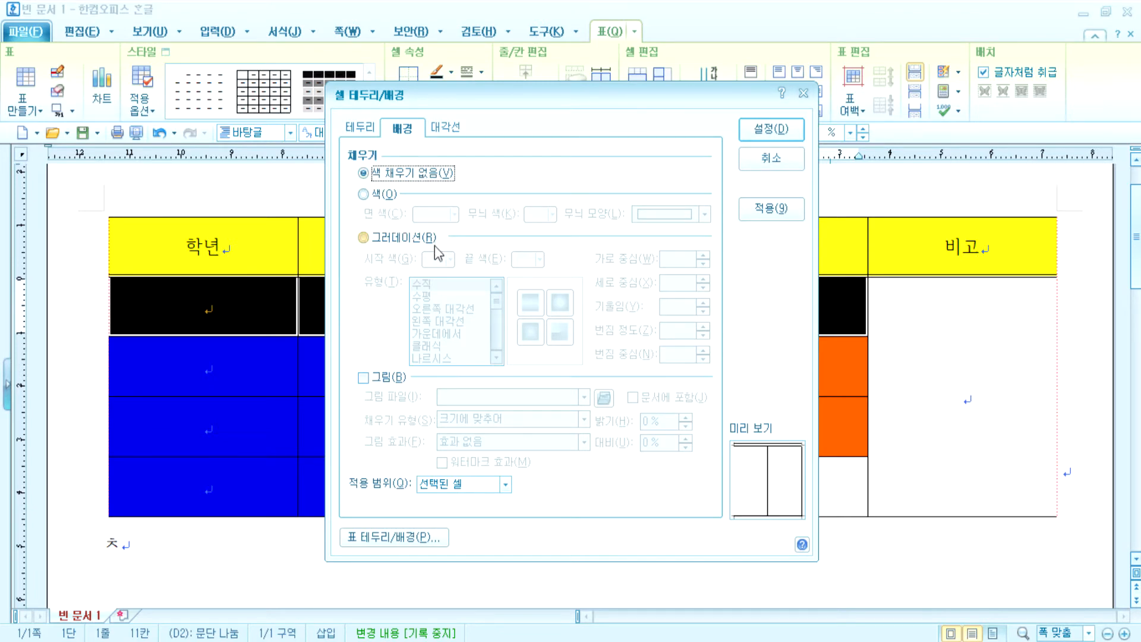
left_click(390, 194)
left_click(455, 214)
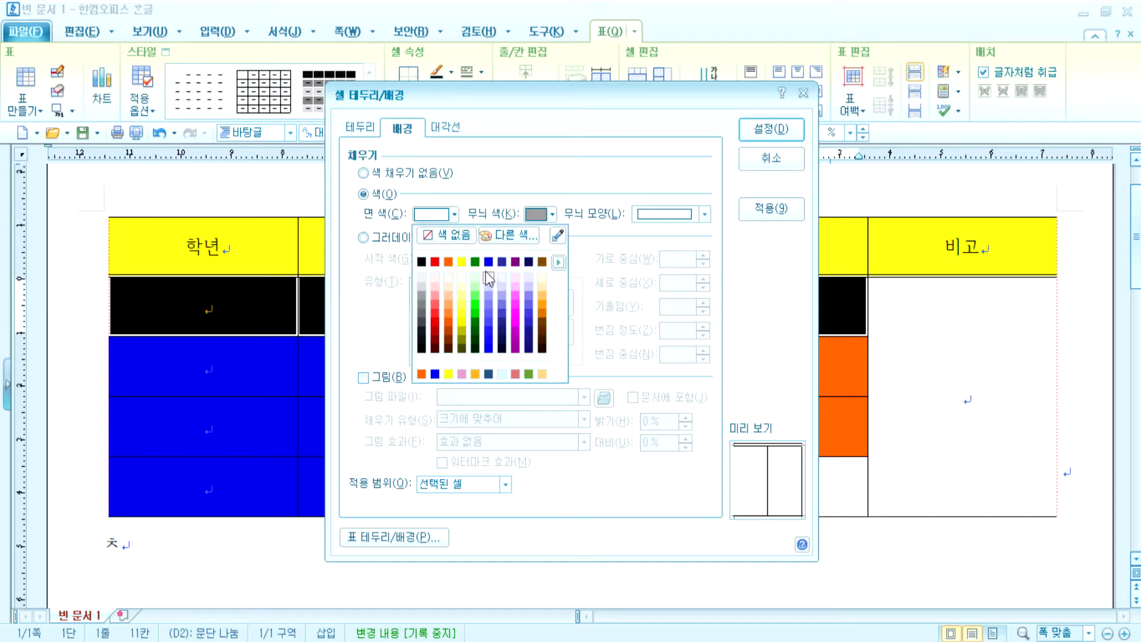
left_click(475, 262)
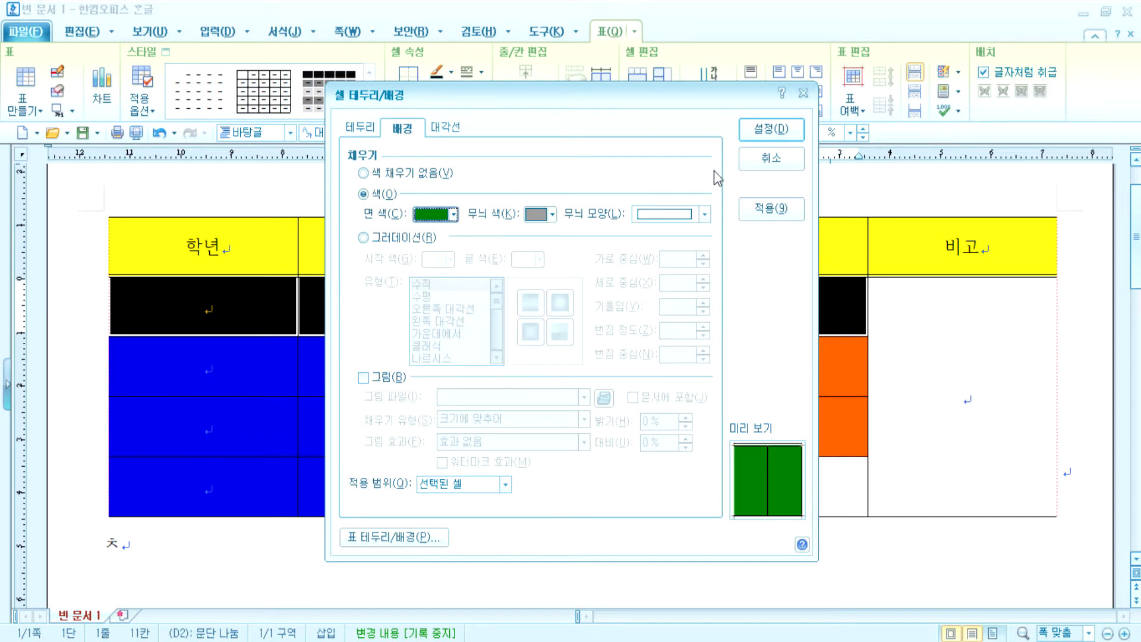
left_click(777, 136)
left_click(906, 561)
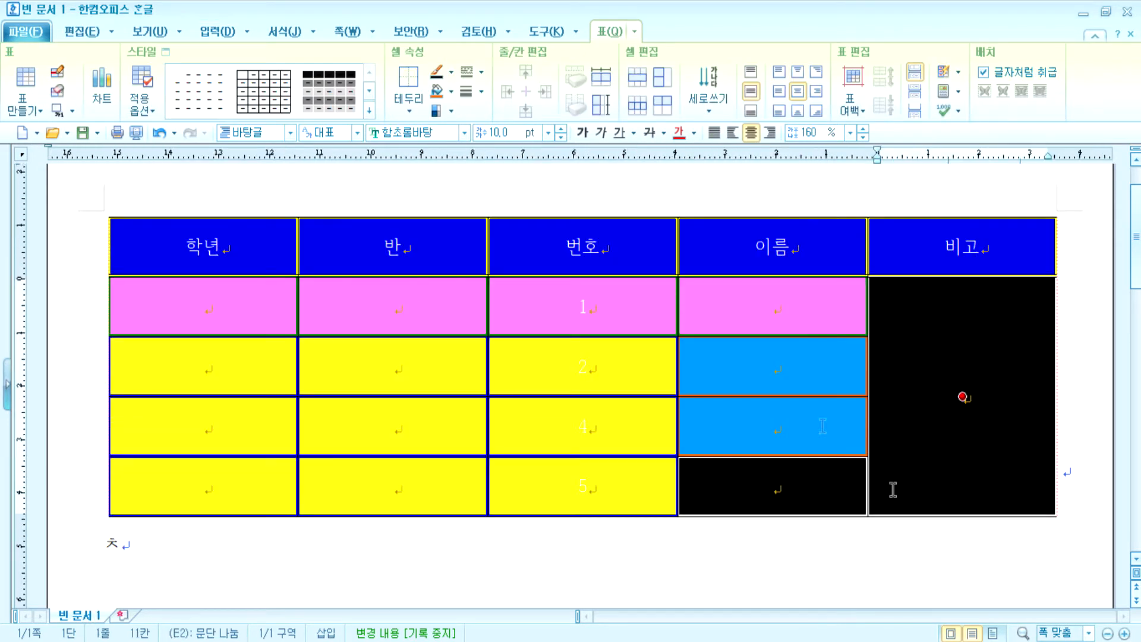
left_click(452, 92)
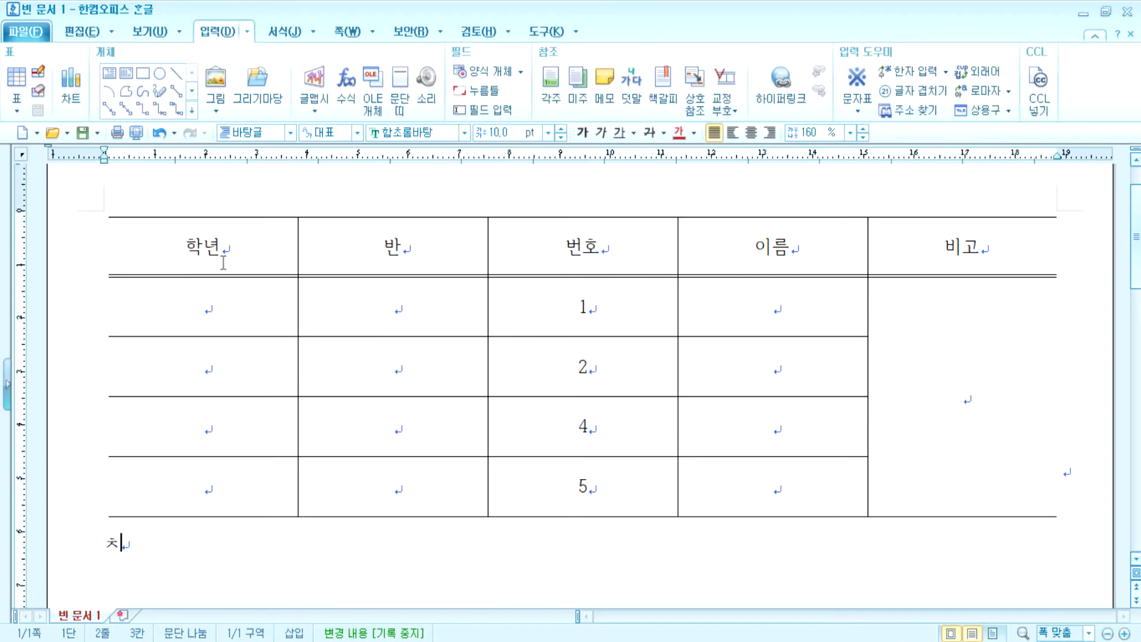
left_click(188, 254)
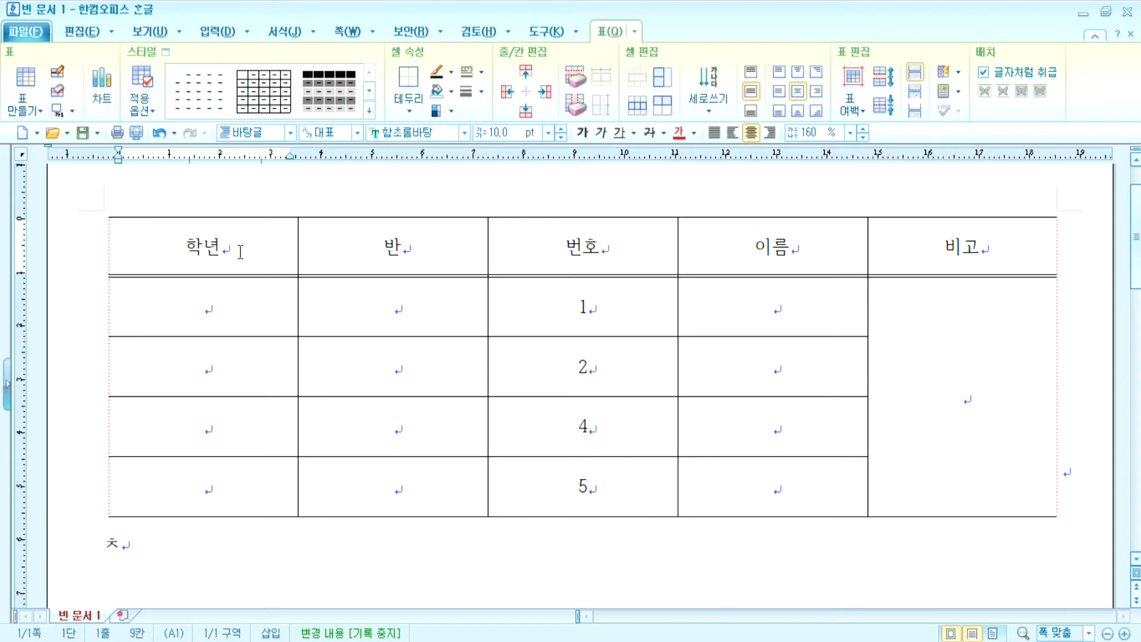
- Change 학년 to 내용 over a second line 학적, right-aligning 내용 and left-aligning 학적
left_click(242, 252)
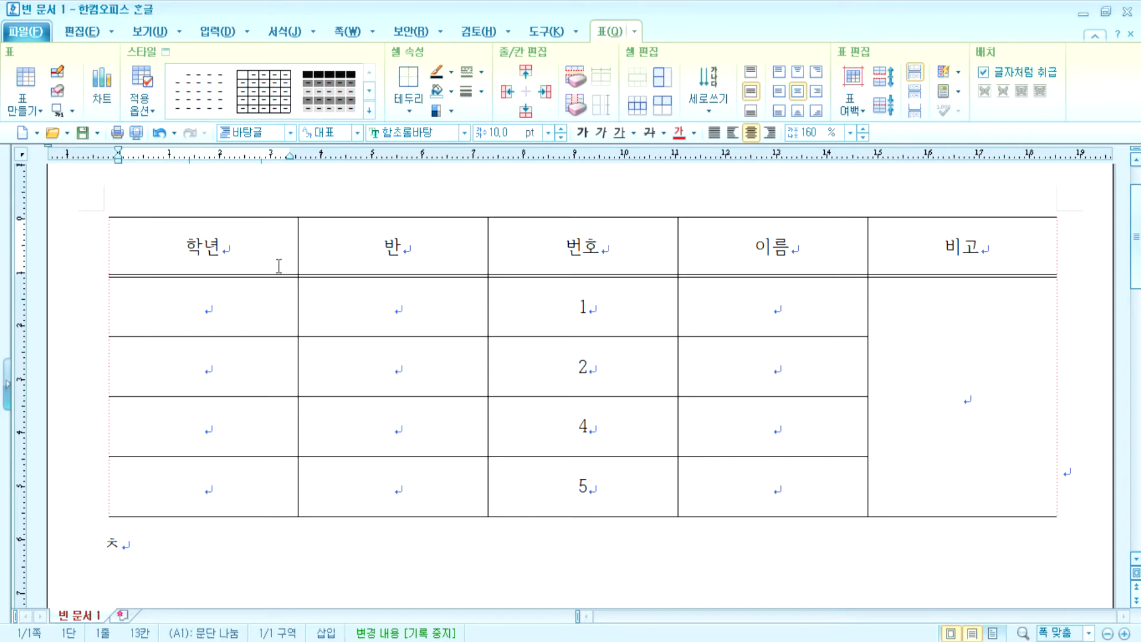
key("BackSpace")
key("BackSpace")
type("내용")
key("Return")
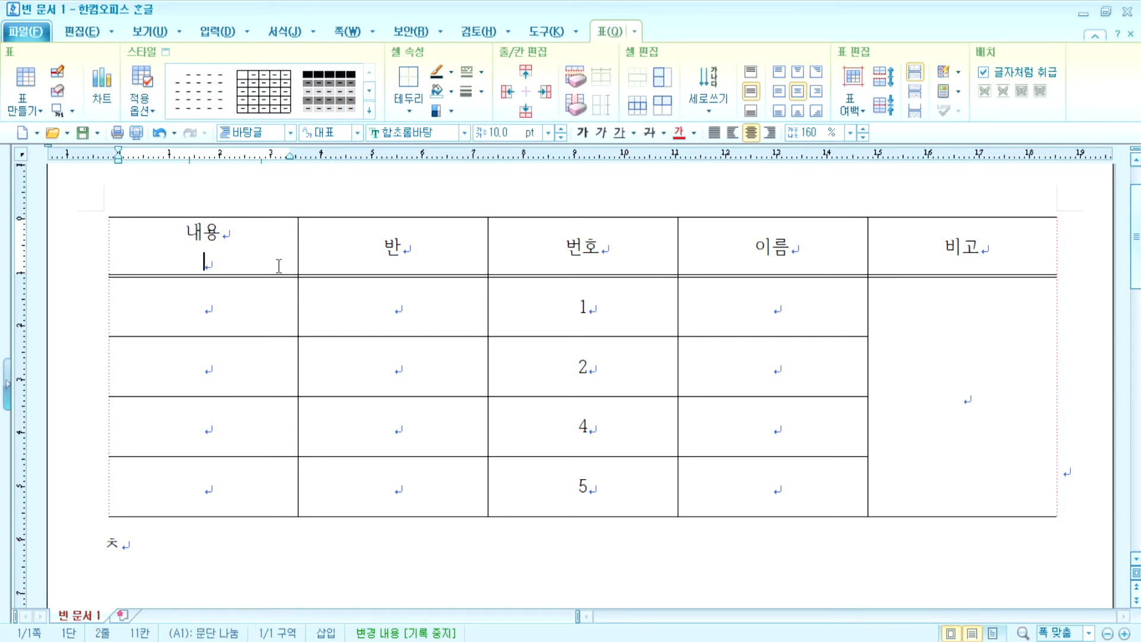
type("학적")
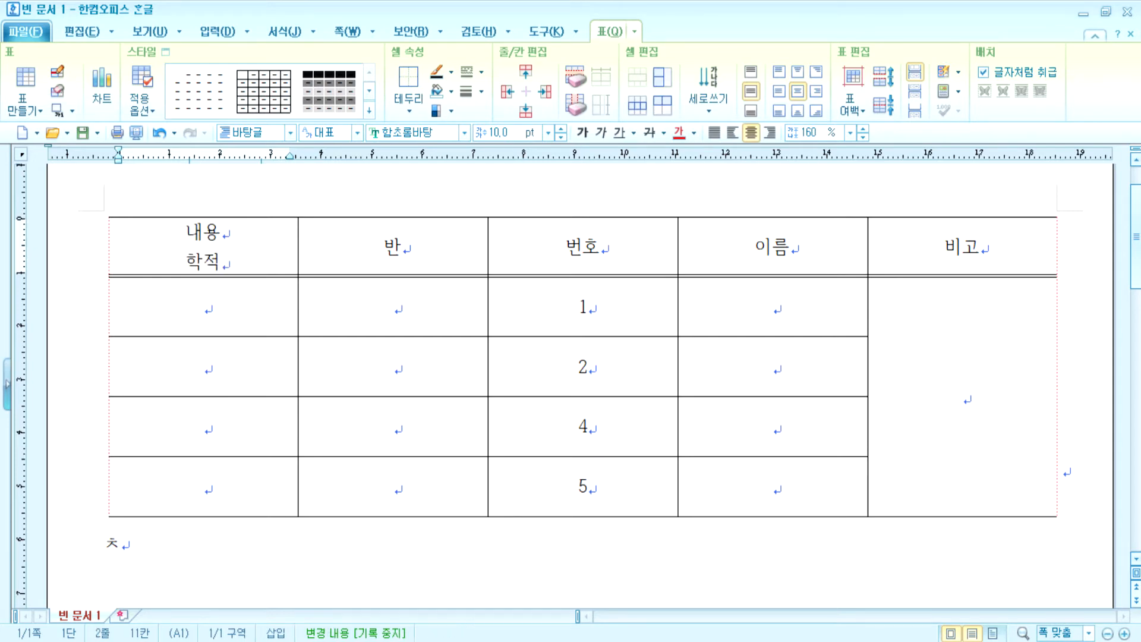
left_click(720, 136)
left_click(239, 232)
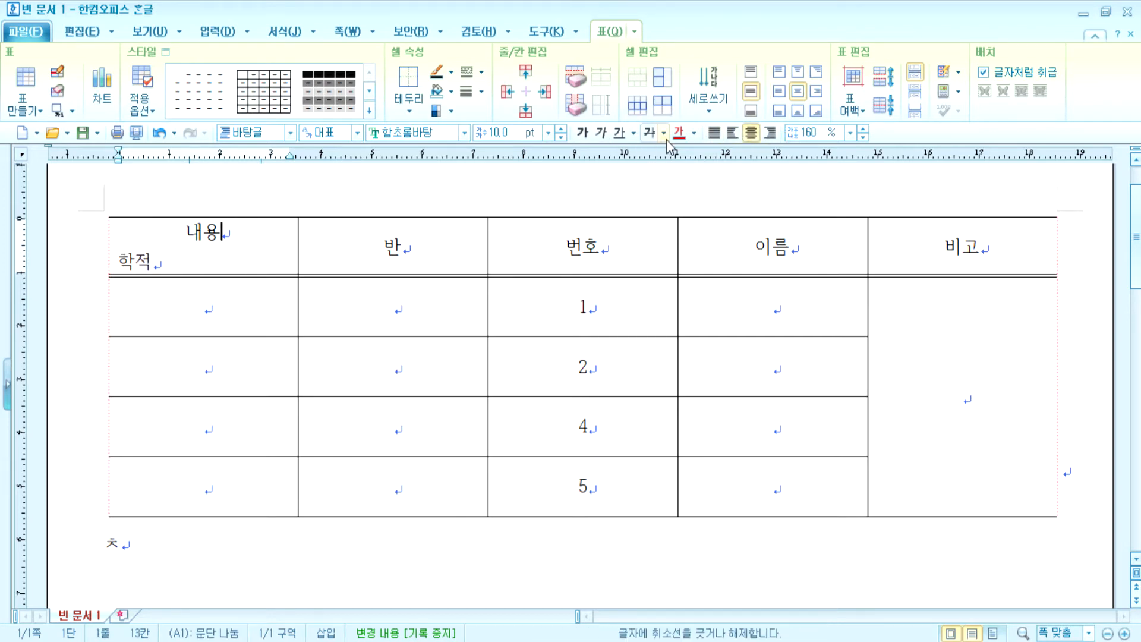
left_click(775, 136)
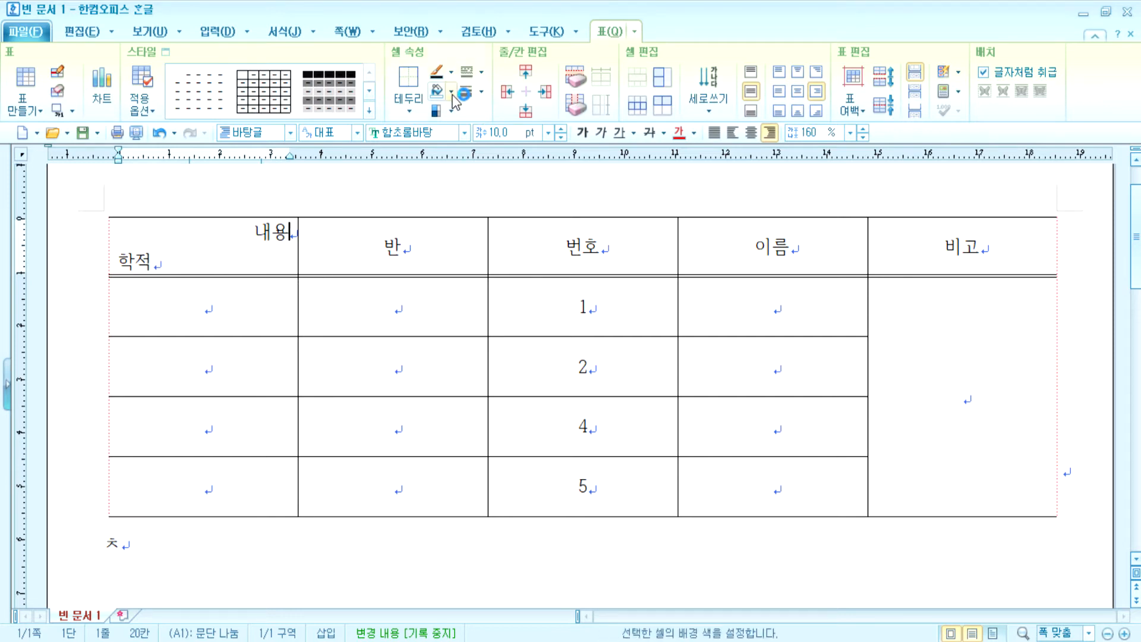
- Draw a diagonal-down line across the first header cell to split 내용 from 학적
left_click(482, 74)
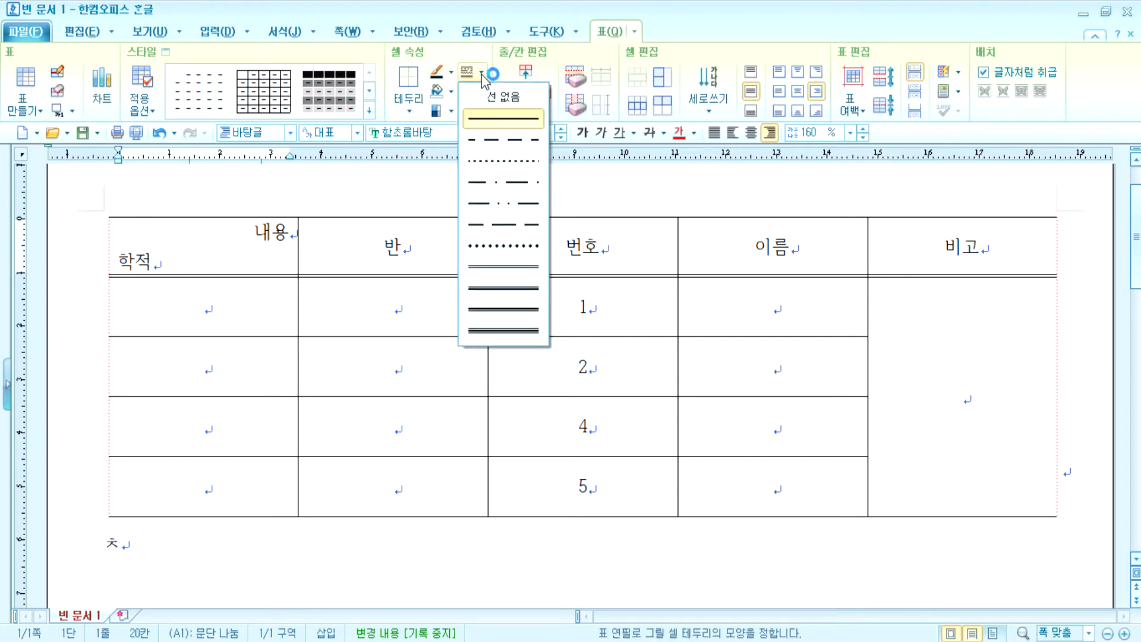
left_click(408, 101)
left_click(409, 101)
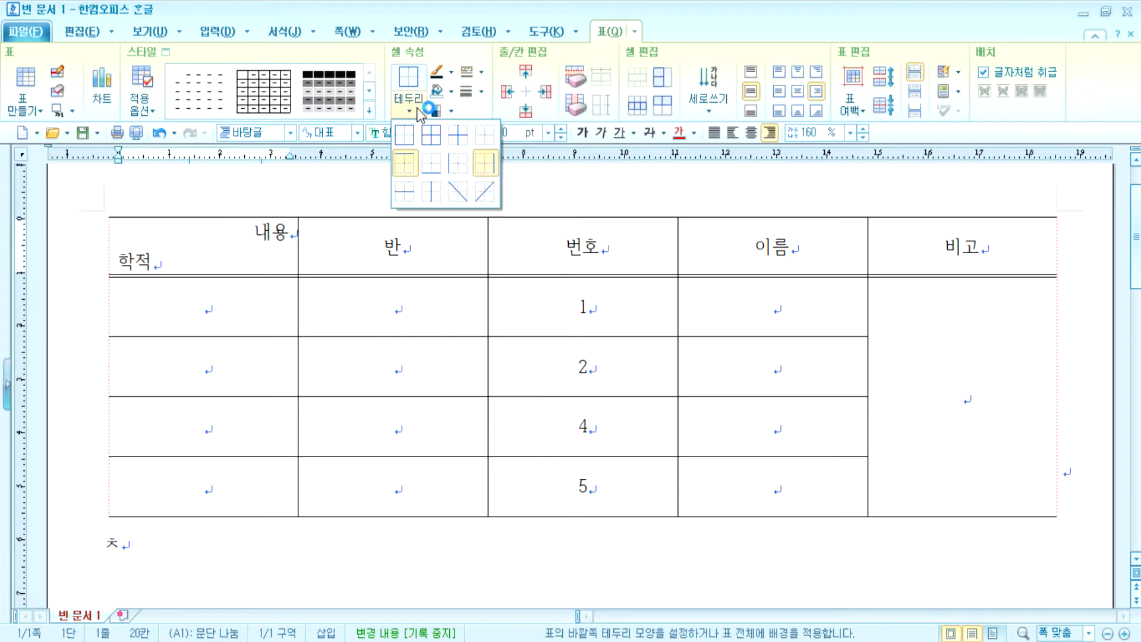
left_click(459, 192)
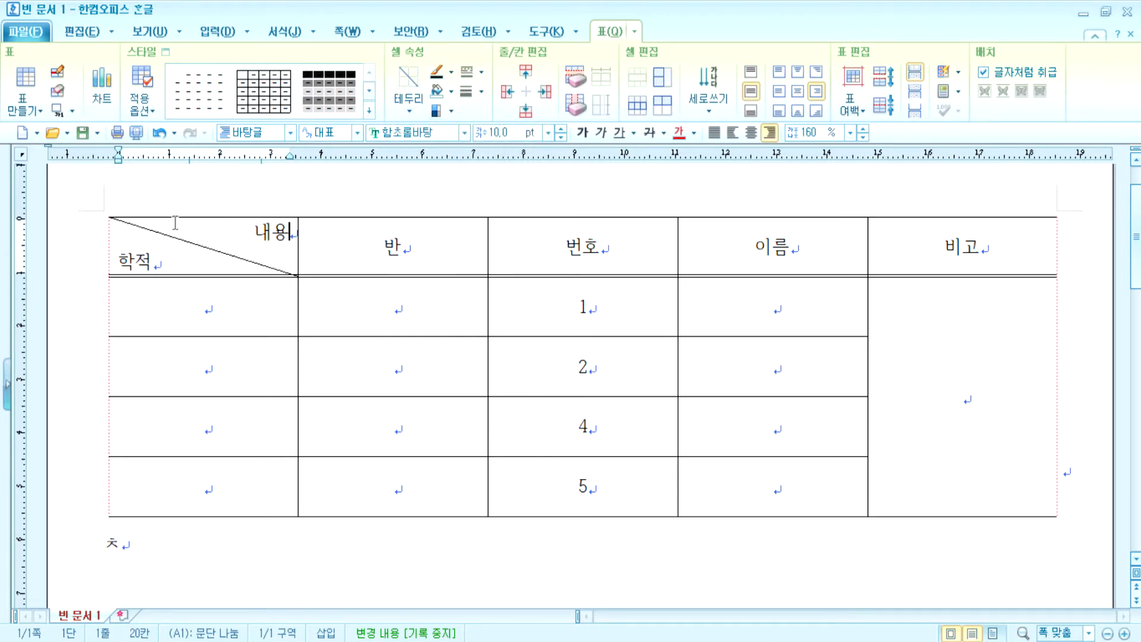
left_click(414, 560)
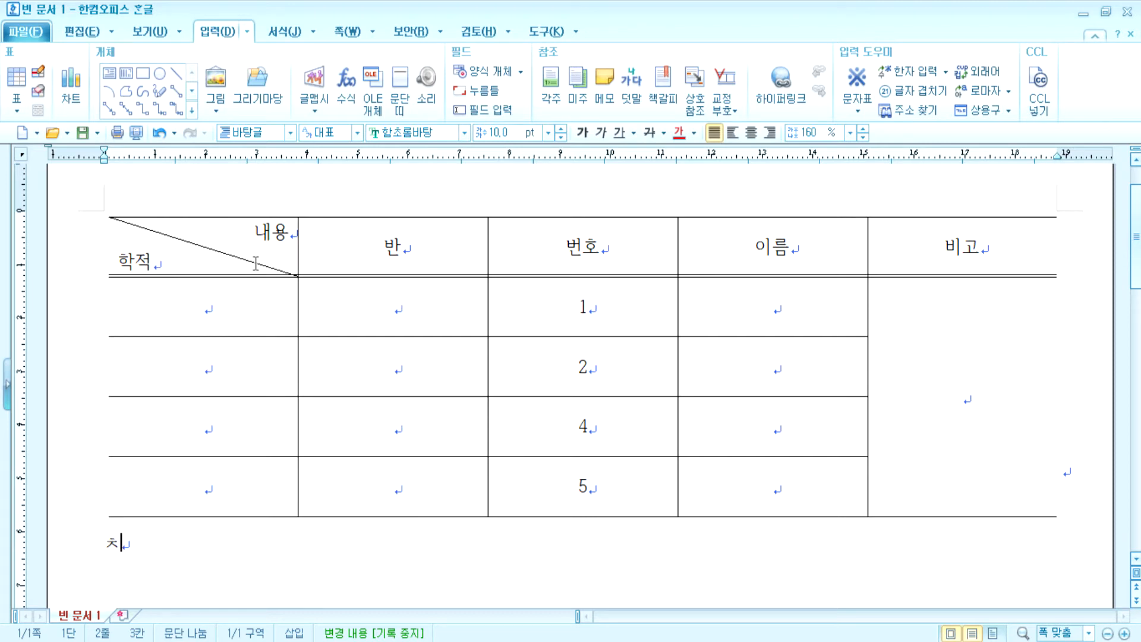
left_click_drag(254, 233, 272, 234)
left_click(203, 257)
left_click_drag(123, 260, 171, 270)
left_click(245, 233)
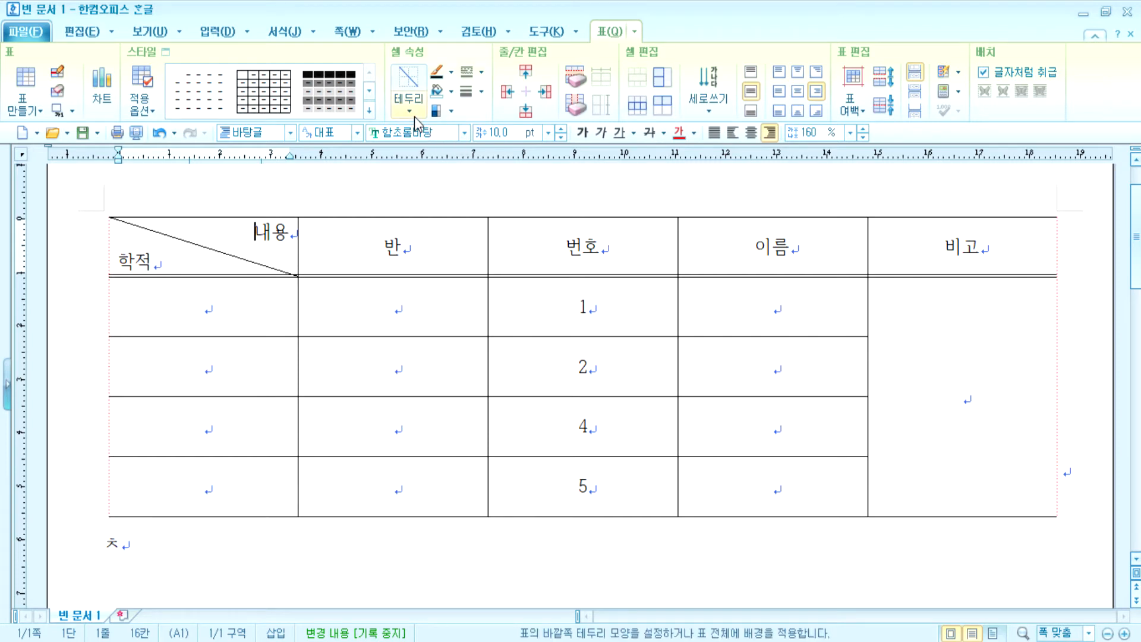
left_click(409, 109)
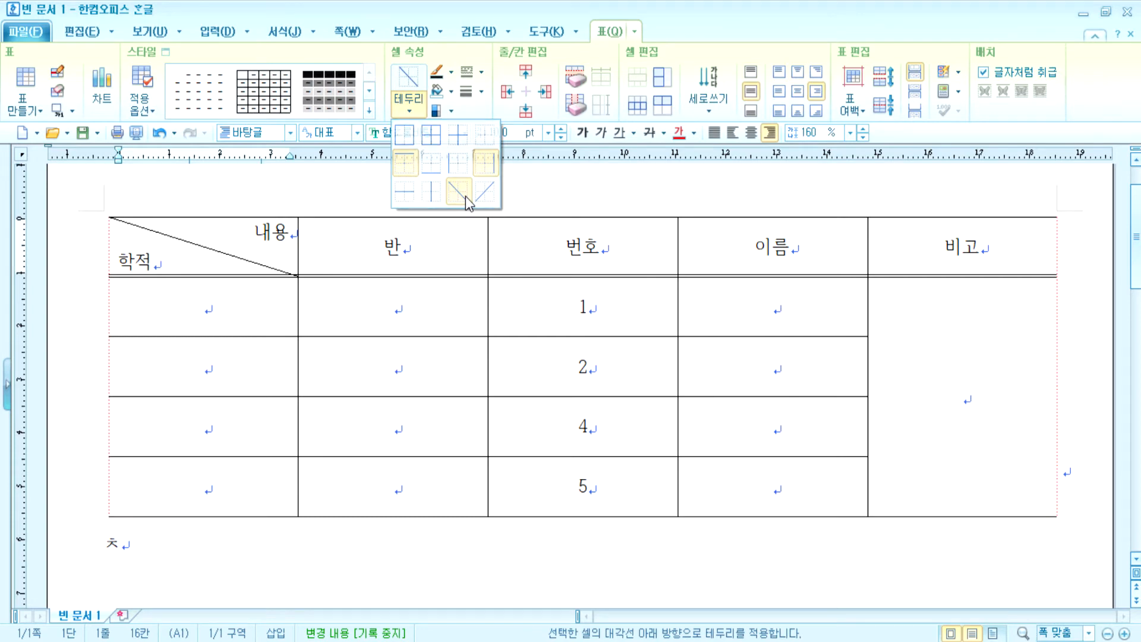
left_click(458, 191)
left_click(417, 114)
left_click(457, 190)
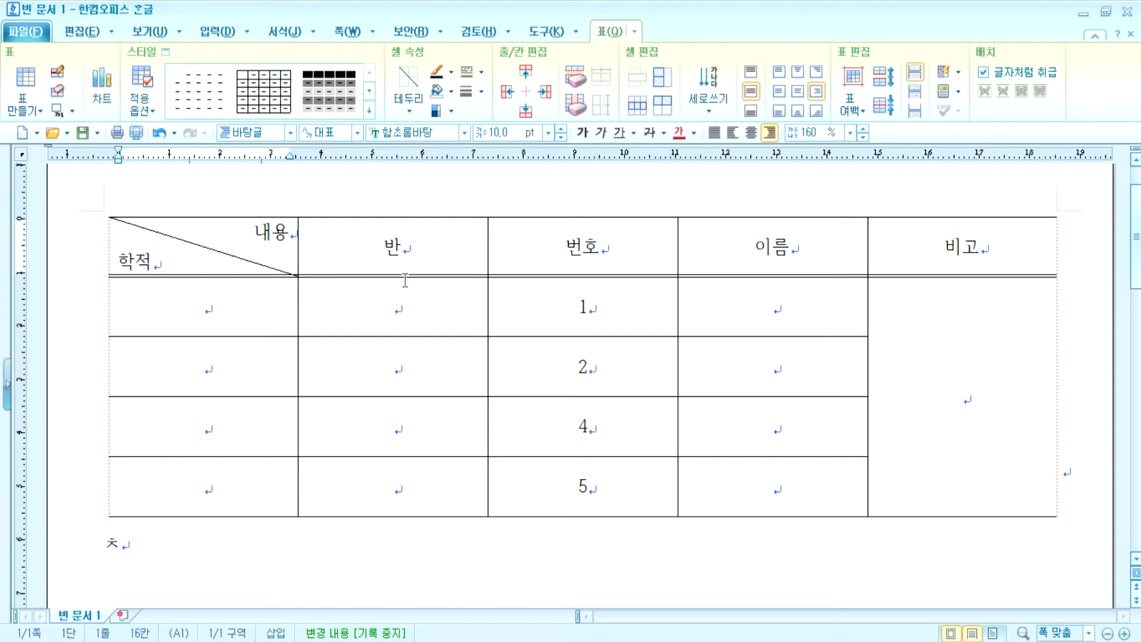
- Select the 반, 번호 and 이름 header cells and view the diagonal line options
left_click(428, 250)
left_click_drag(509, 249, 795, 254)
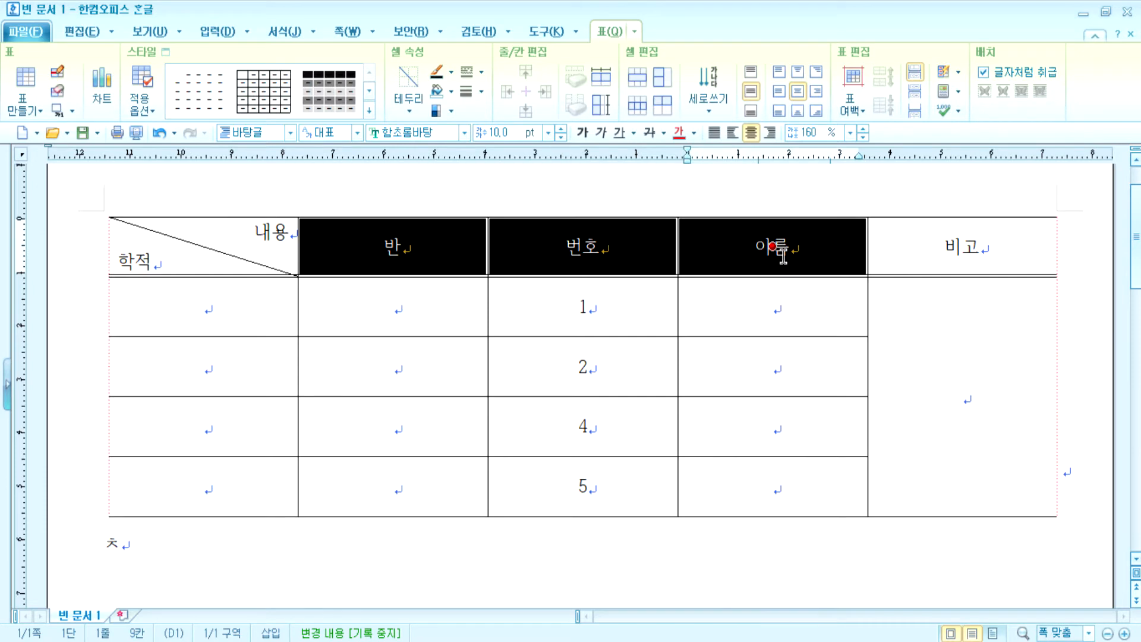
key("l")
key("Escape")
key("c")
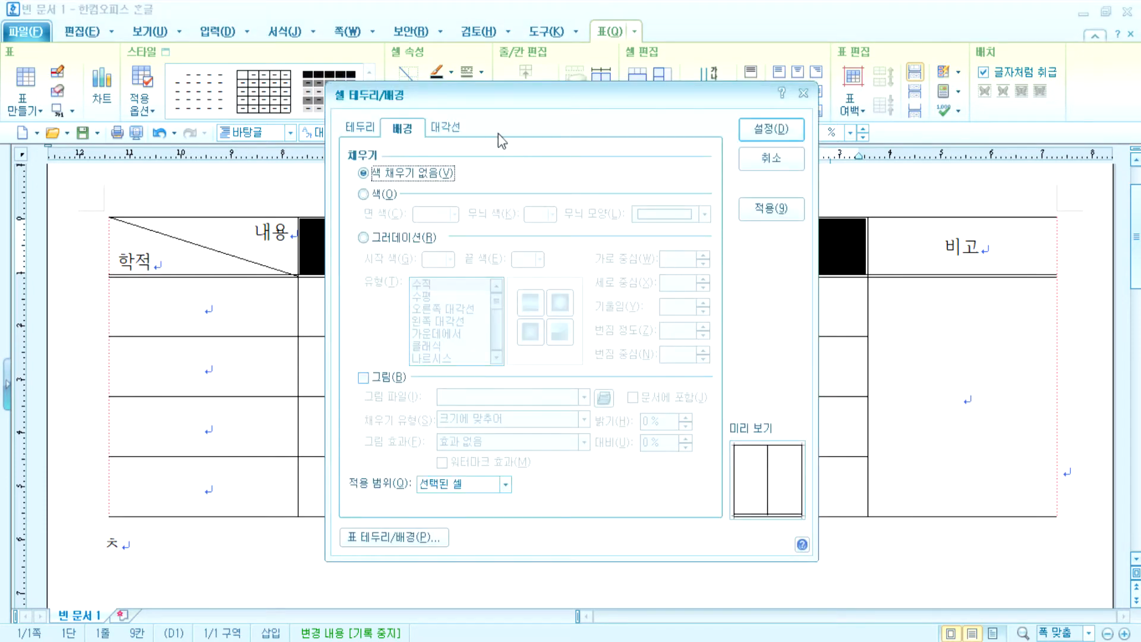
key("Escape")
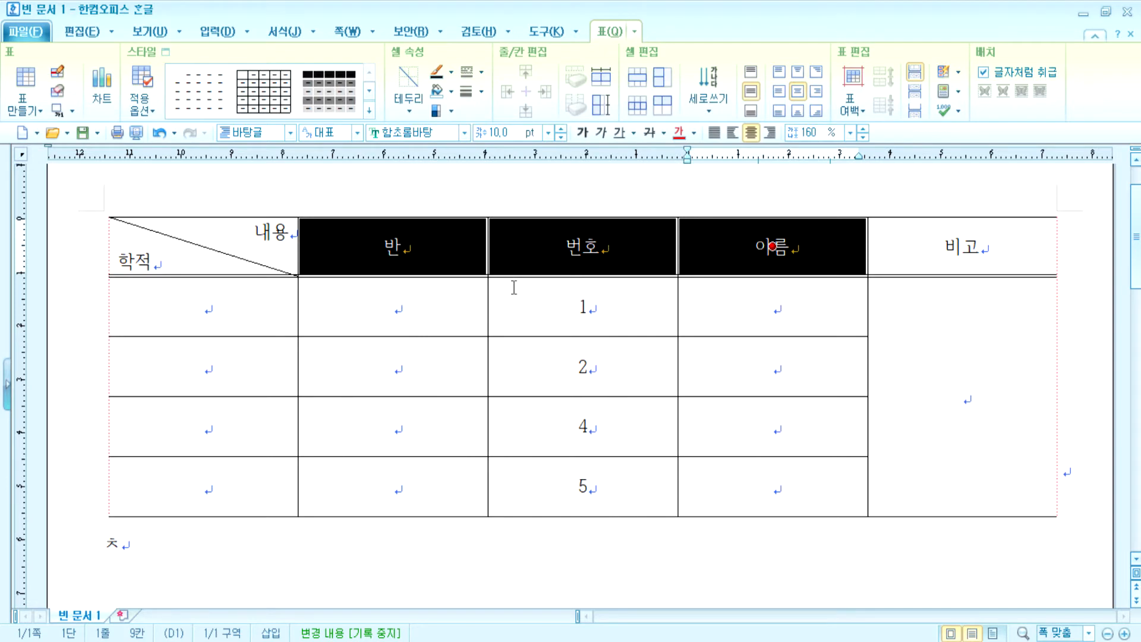
key("c")
left_click(446, 127)
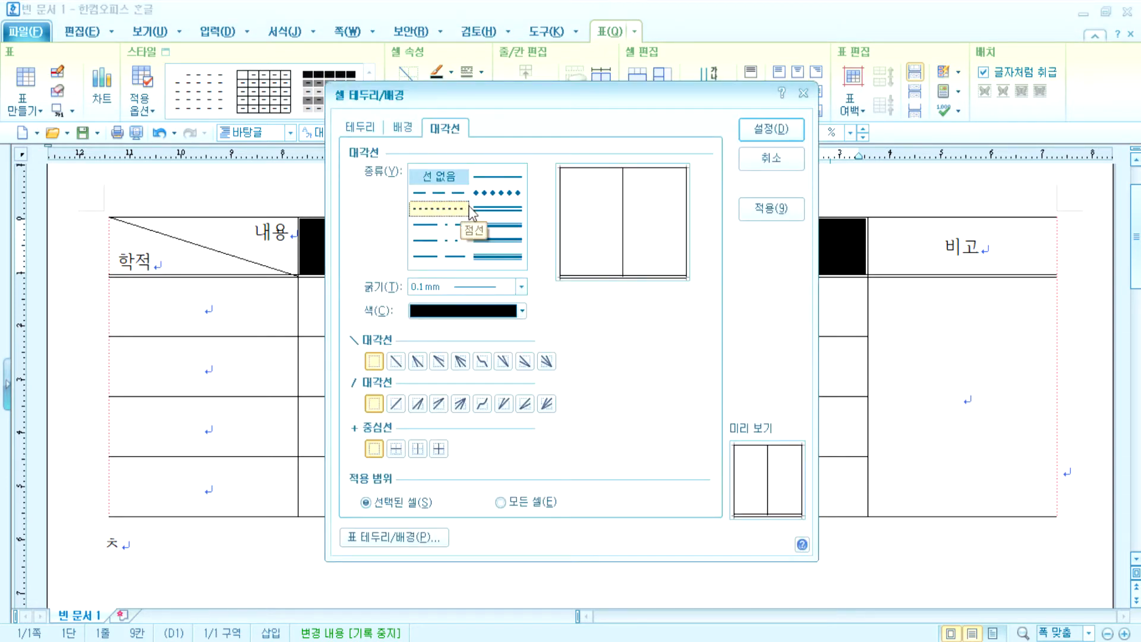
key("Escape")
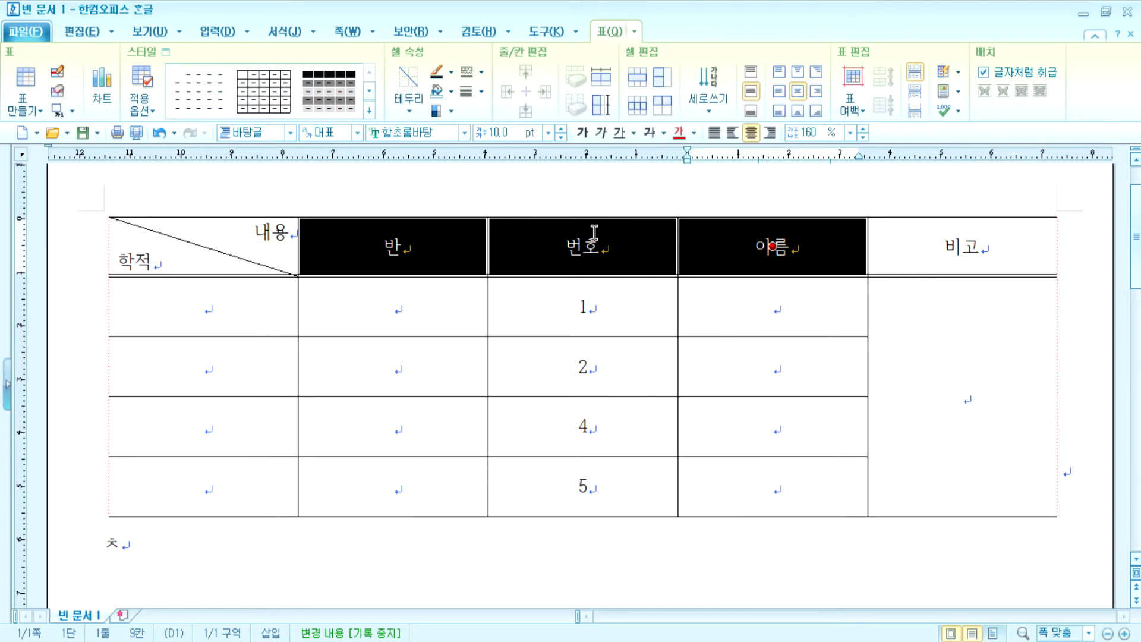
- Browse the border and background fill options of the cell settings without changing anything
key("l")
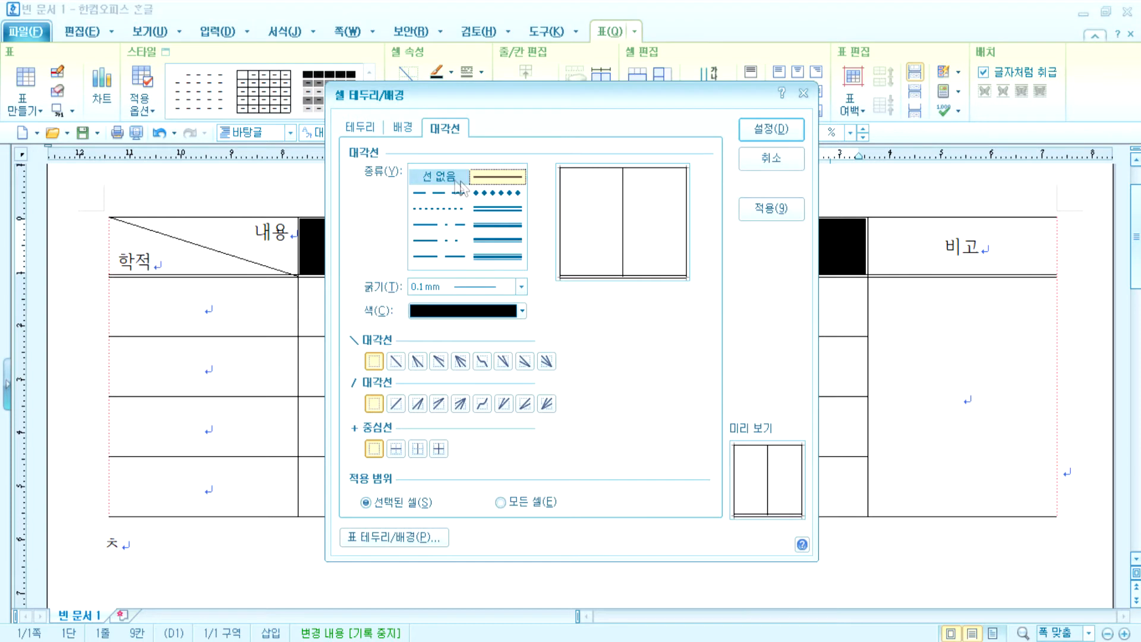
left_click(401, 129)
left_click(372, 131)
left_click(404, 131)
left_click(371, 134)
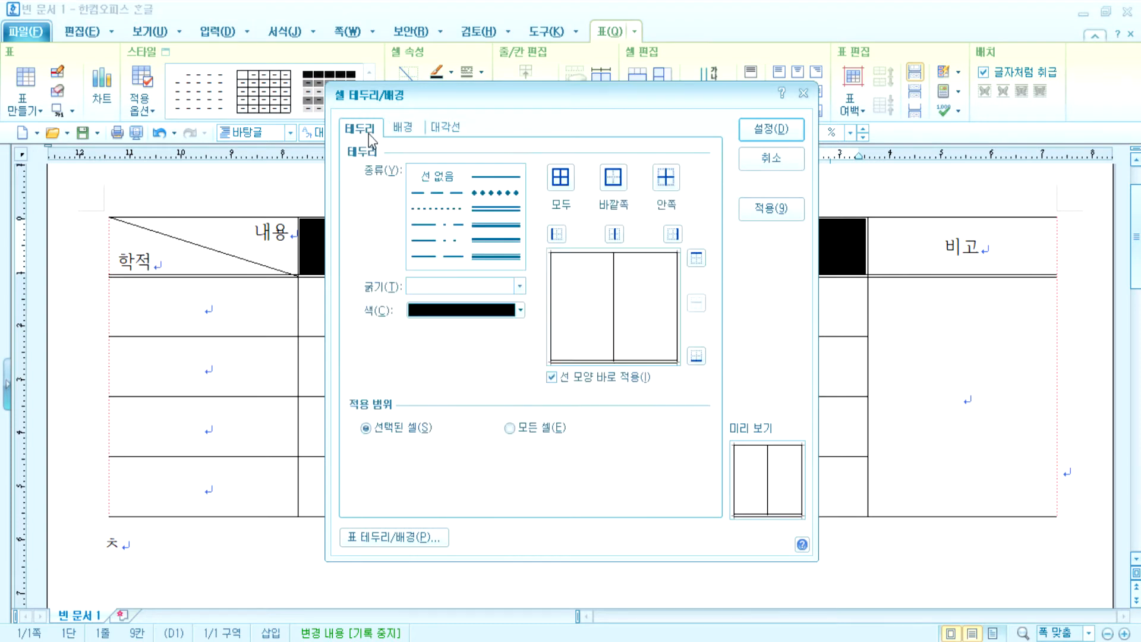
left_click(404, 130)
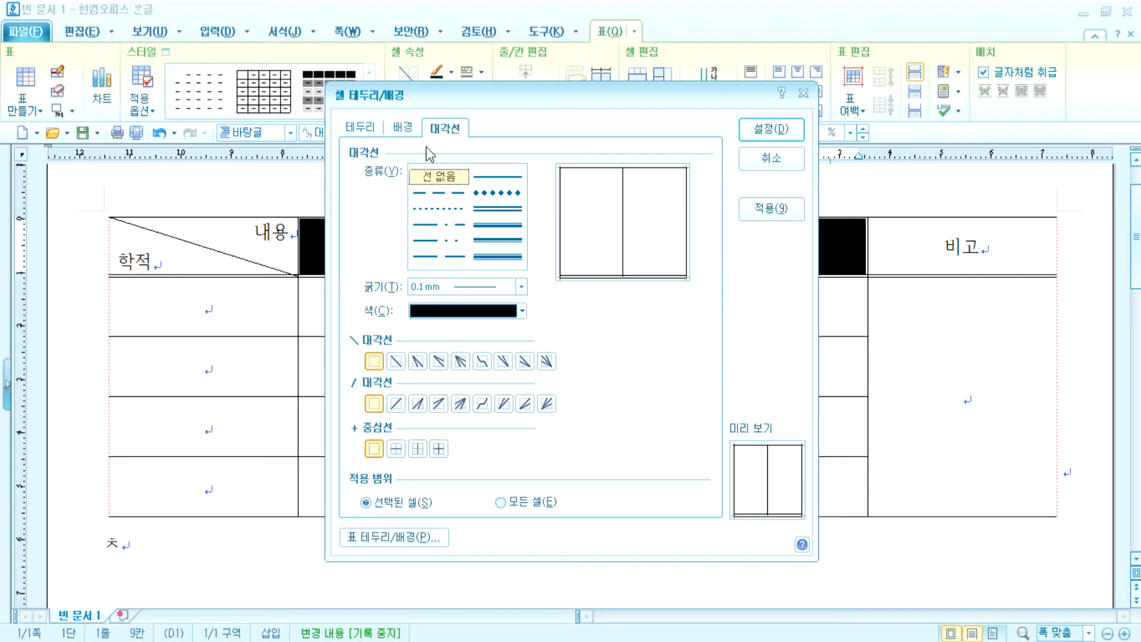
left_click(398, 141)
key("Escape")
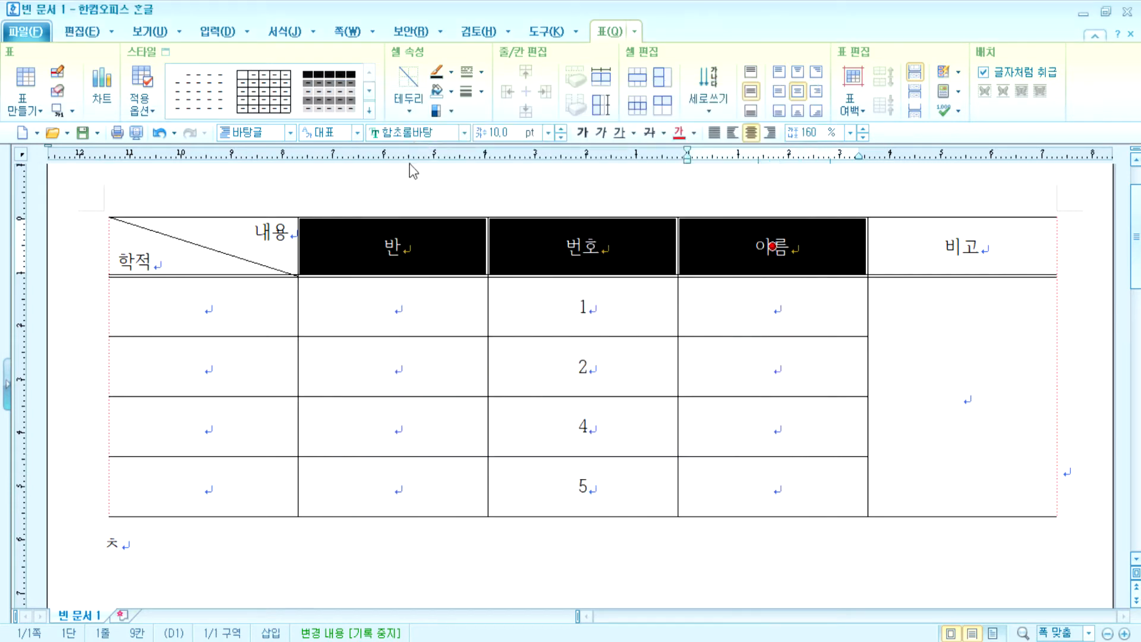
- Open per-cell border settings from the right-click menu, view the diagonals, then cancel
right_click(429, 251)
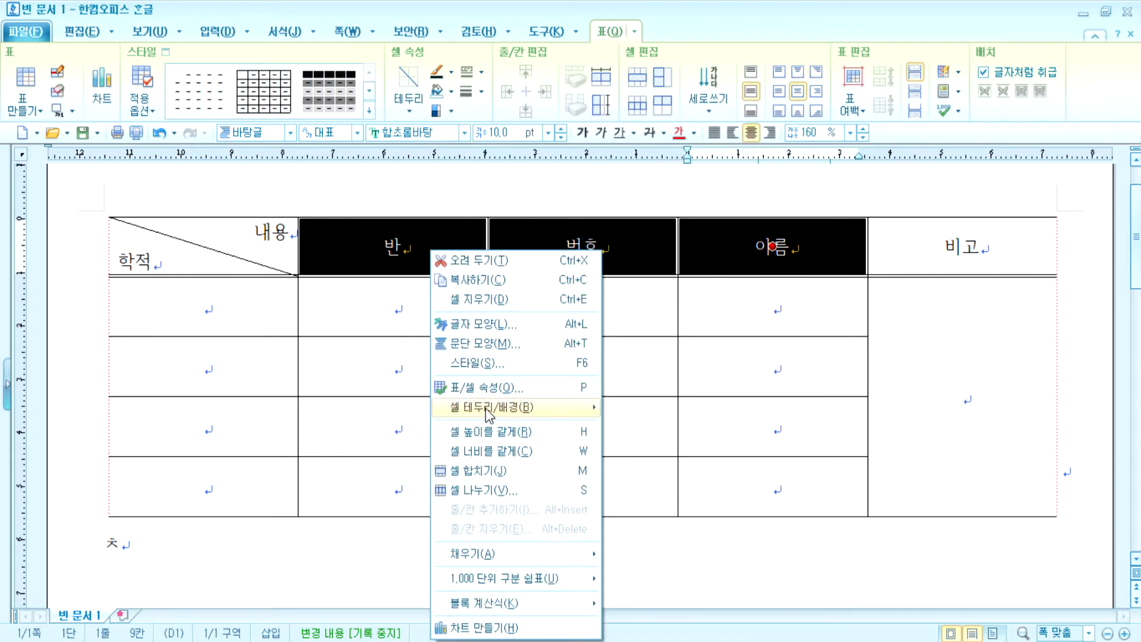
mouse_move(486, 416)
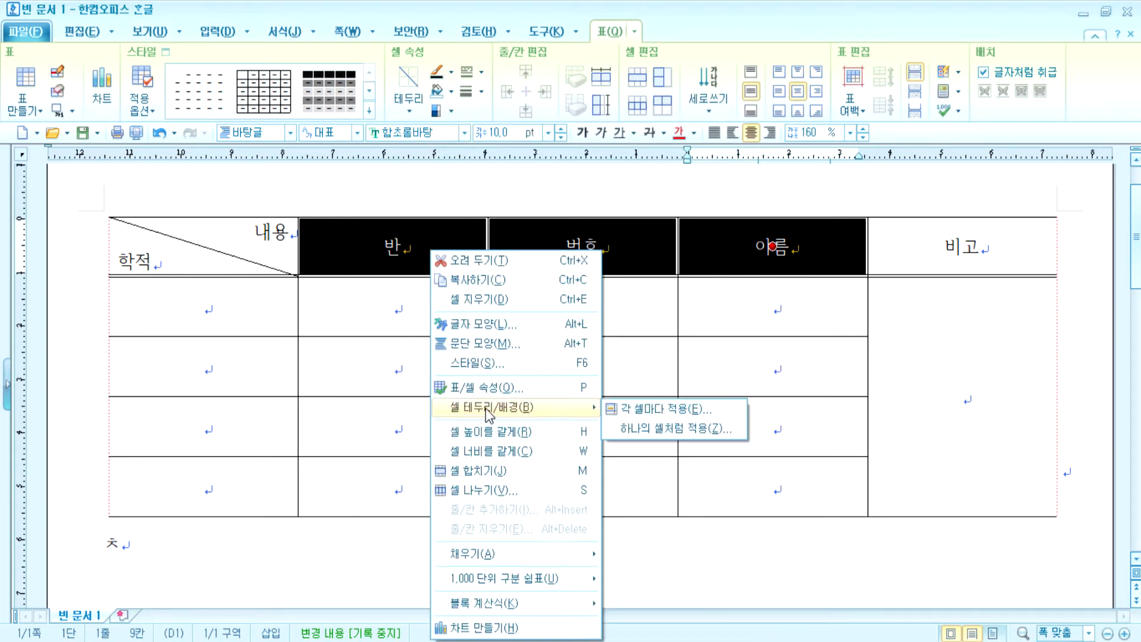
left_click(616, 413)
key("Escape")
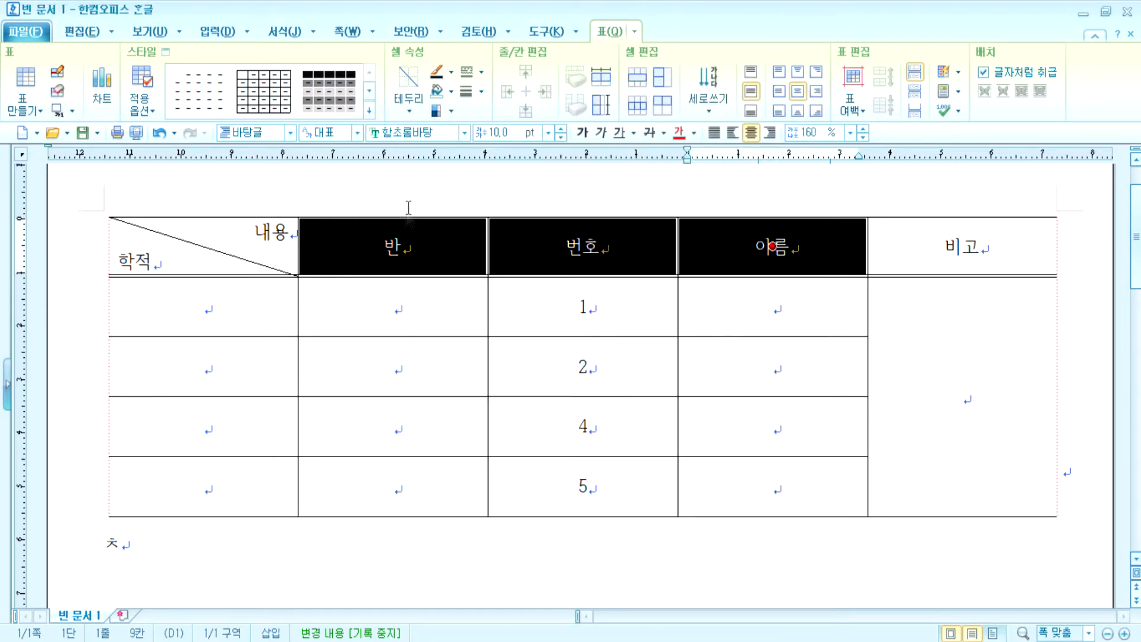
key("c")
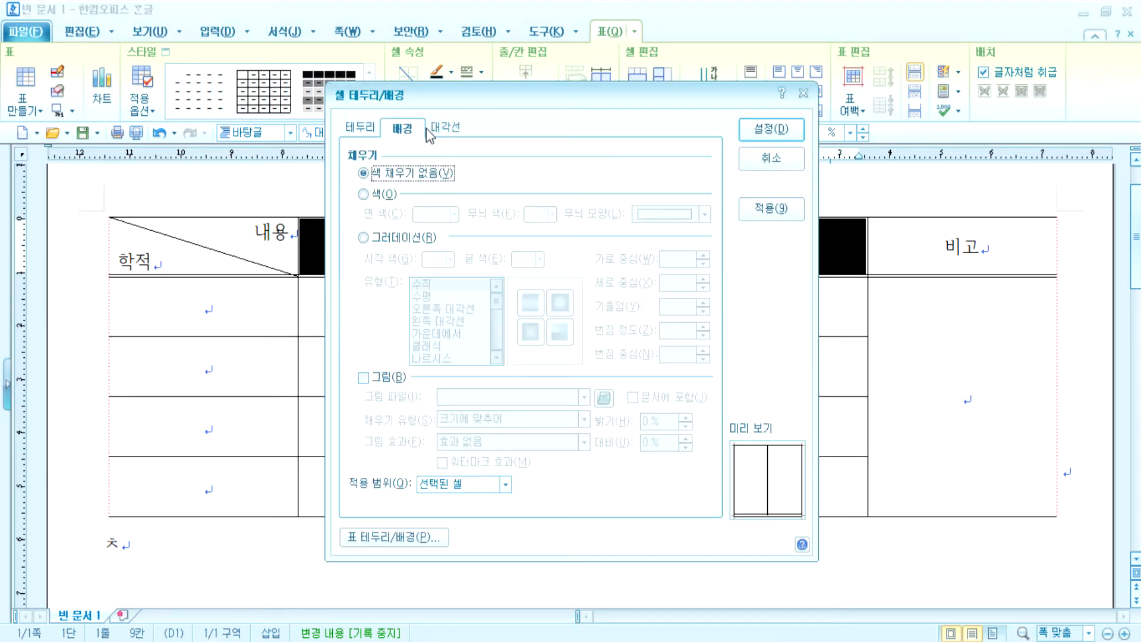
left_click(452, 128)
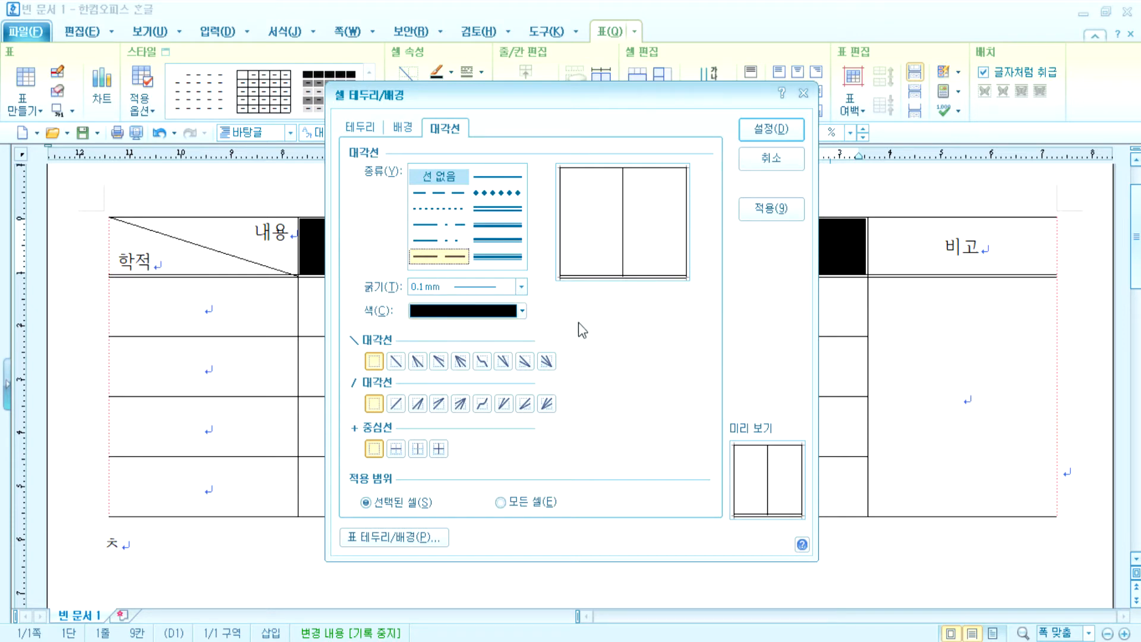
left_click(770, 161)
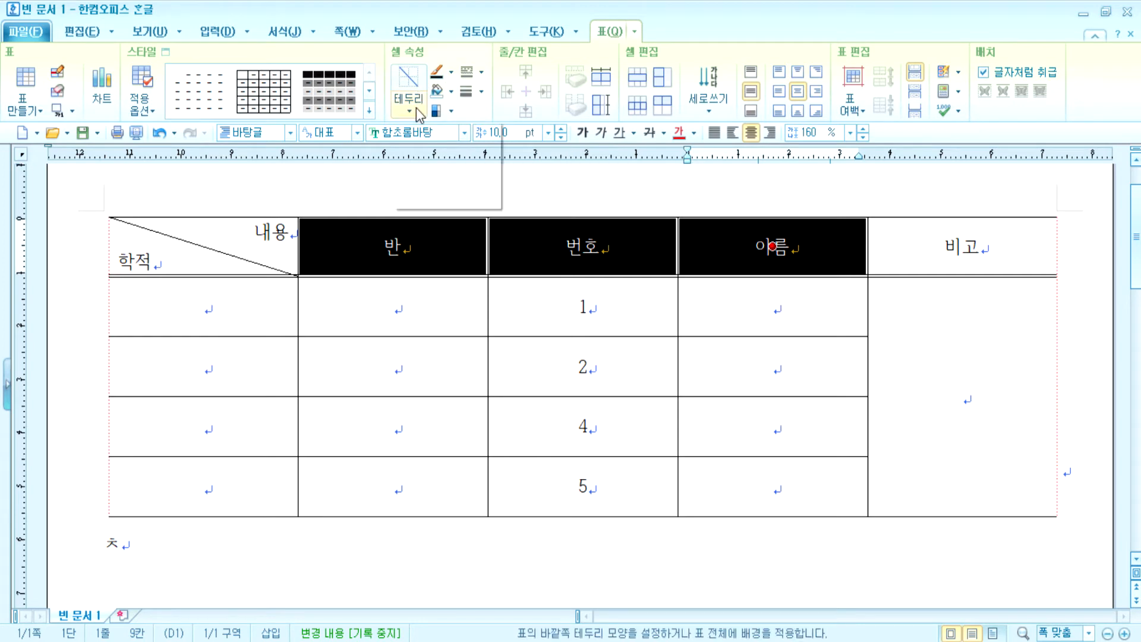
- Add both / and \ diagonals to the 반, 번호 and 이름 header cells
left_click(416, 109)
left_click(483, 191)
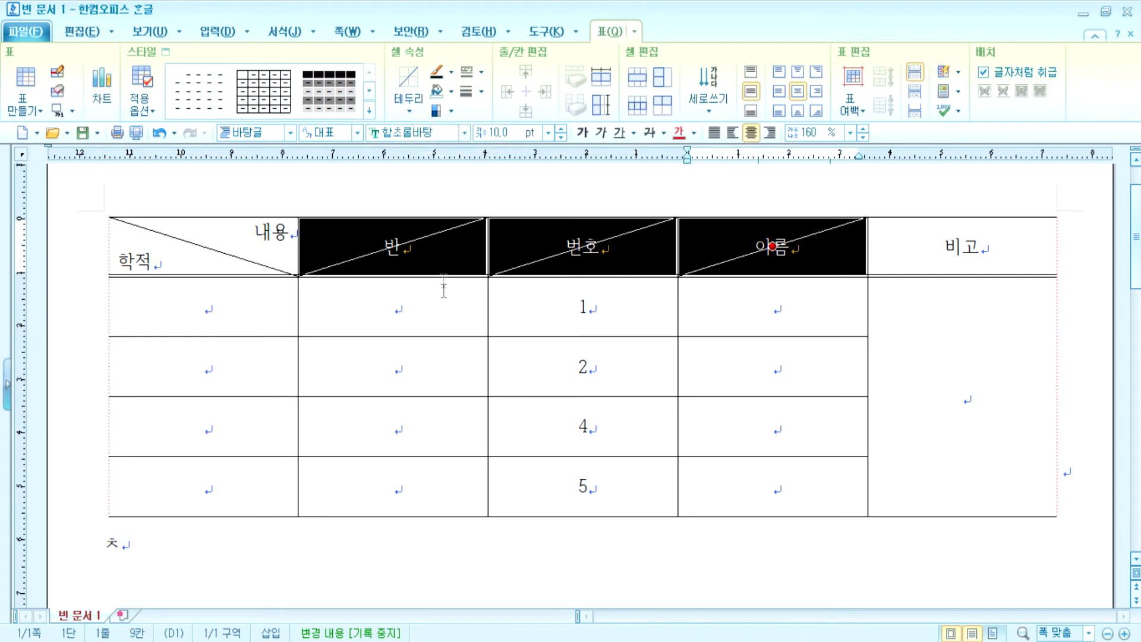
left_click(415, 107)
left_click(463, 199)
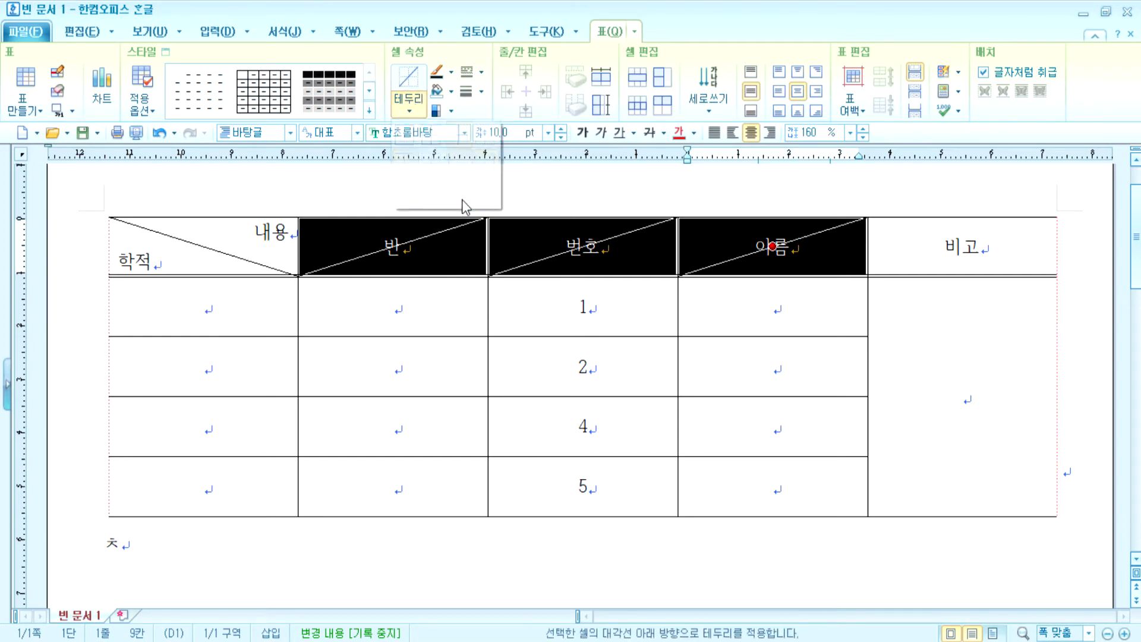
left_click(653, 201)
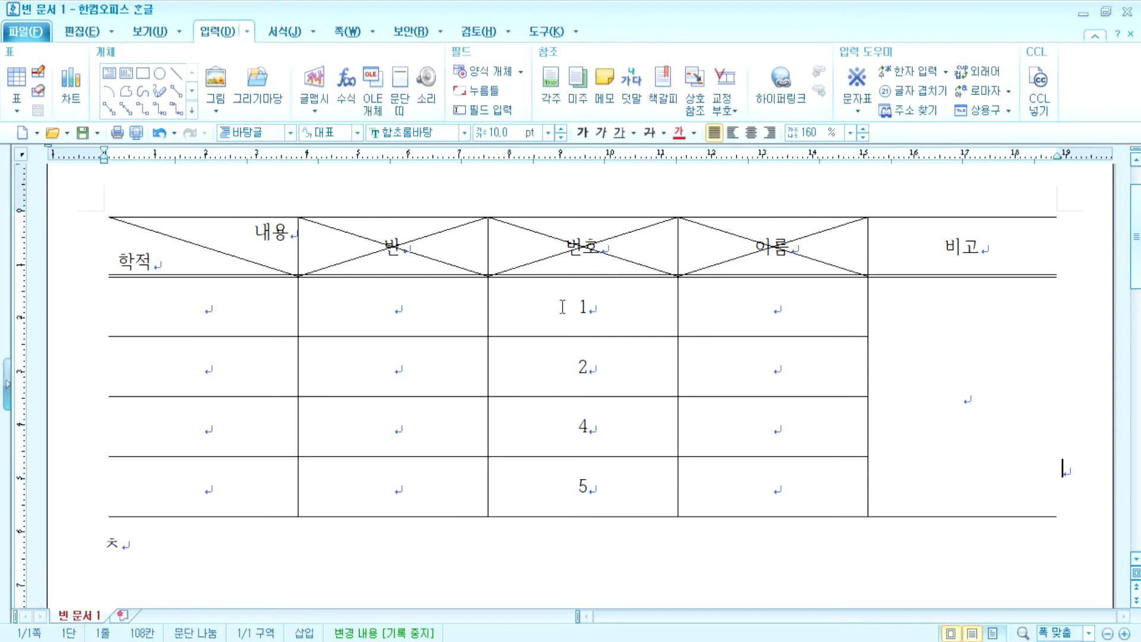
- Reselect the 반, 번호 and 이름 header cells and turn off both diagonals
left_click_drag(368, 224, 750, 249)
left_click(410, 110)
left_click(458, 191)
left_click(413, 112)
left_click(485, 191)
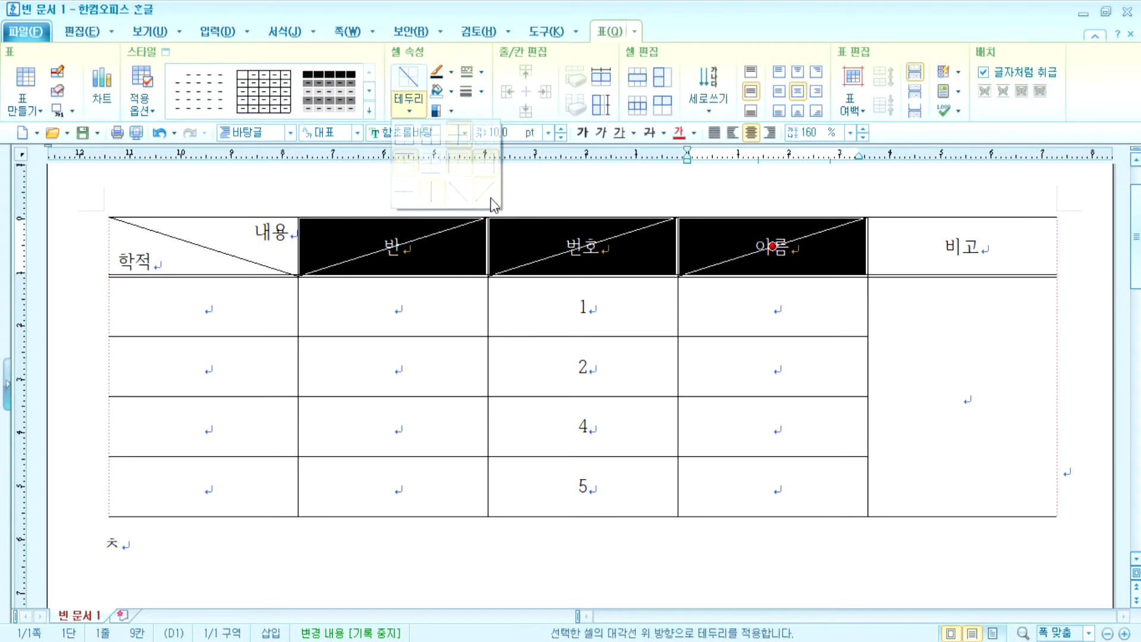
left_click(953, 422)
key("F5")
left_click(953, 422)
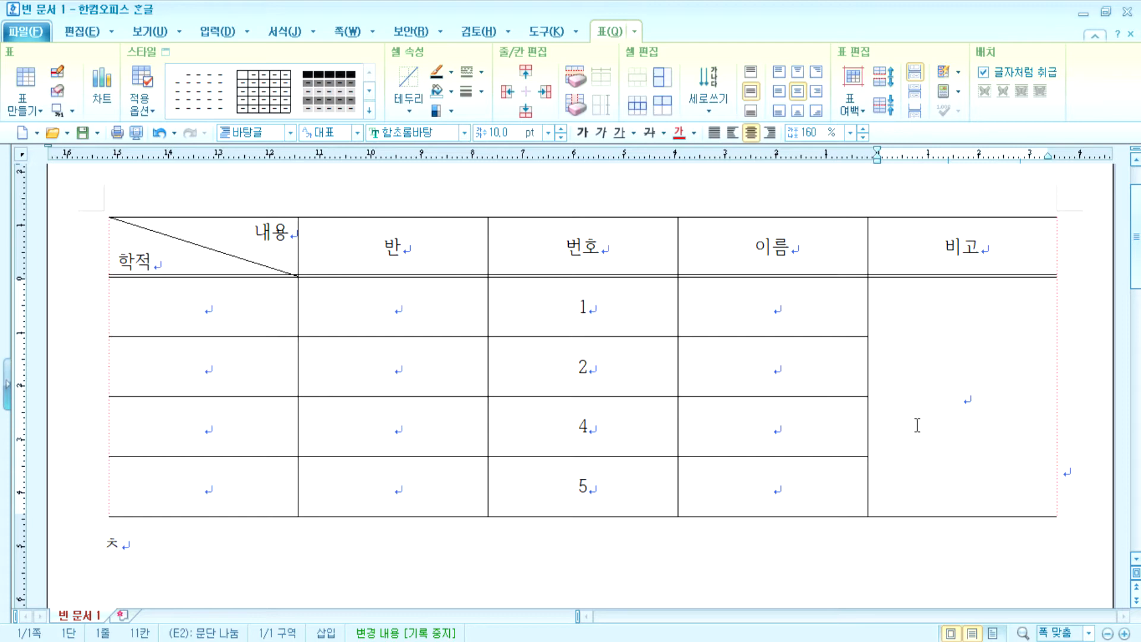
- Delete the stray ㅊ below the table, then open the table's caption position list
left_click(165, 538)
double_click(116, 545)
key("Delete")
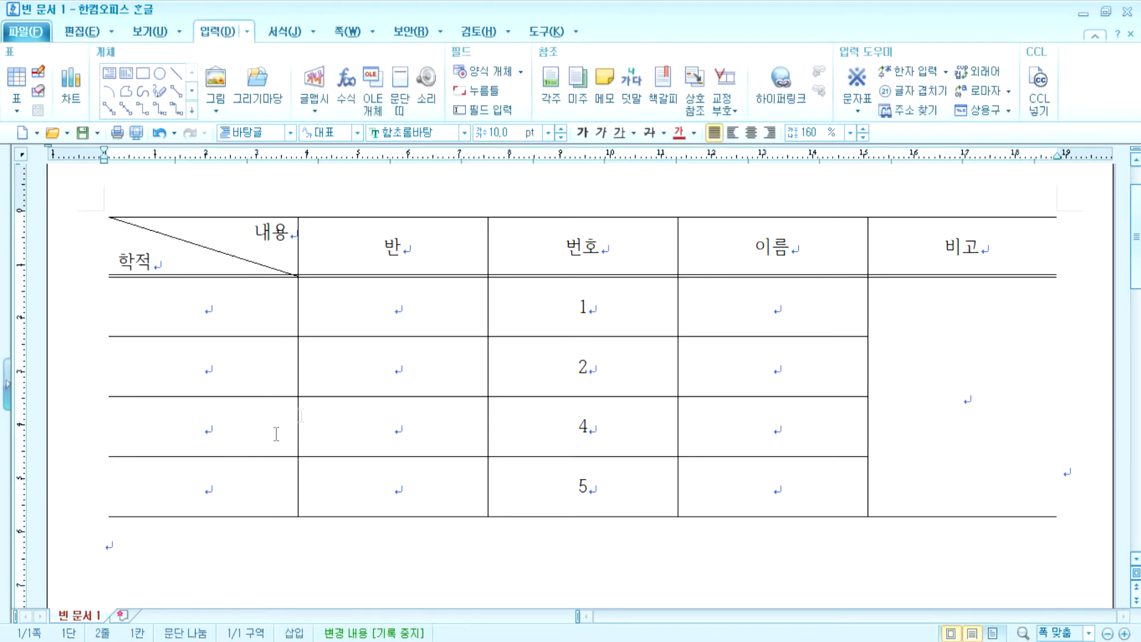
left_click(358, 355)
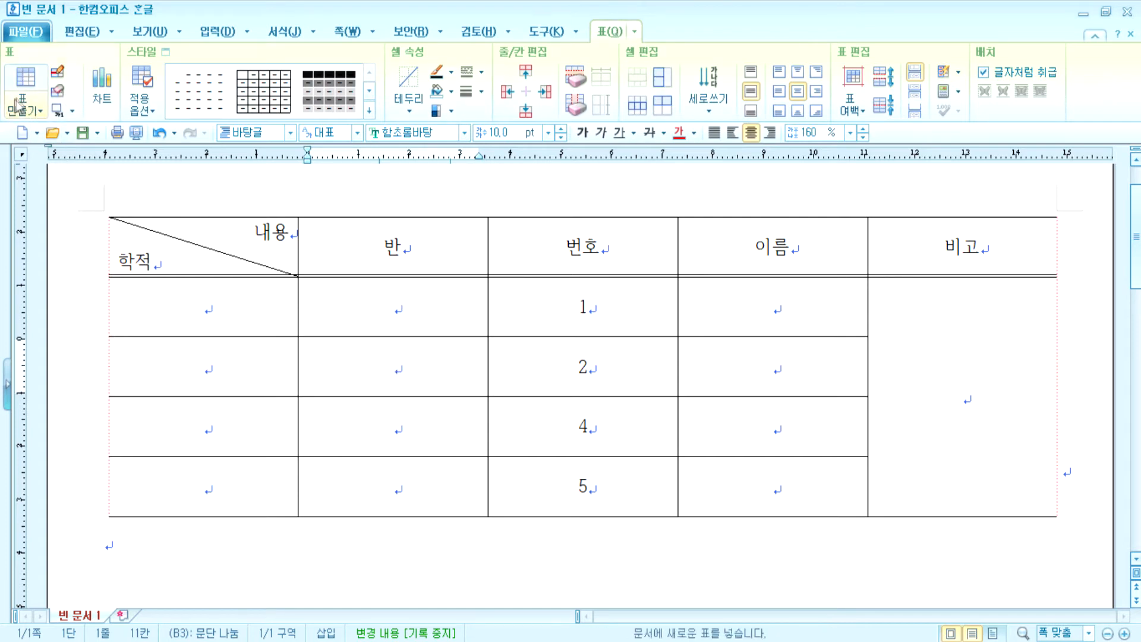
left_click(72, 112)
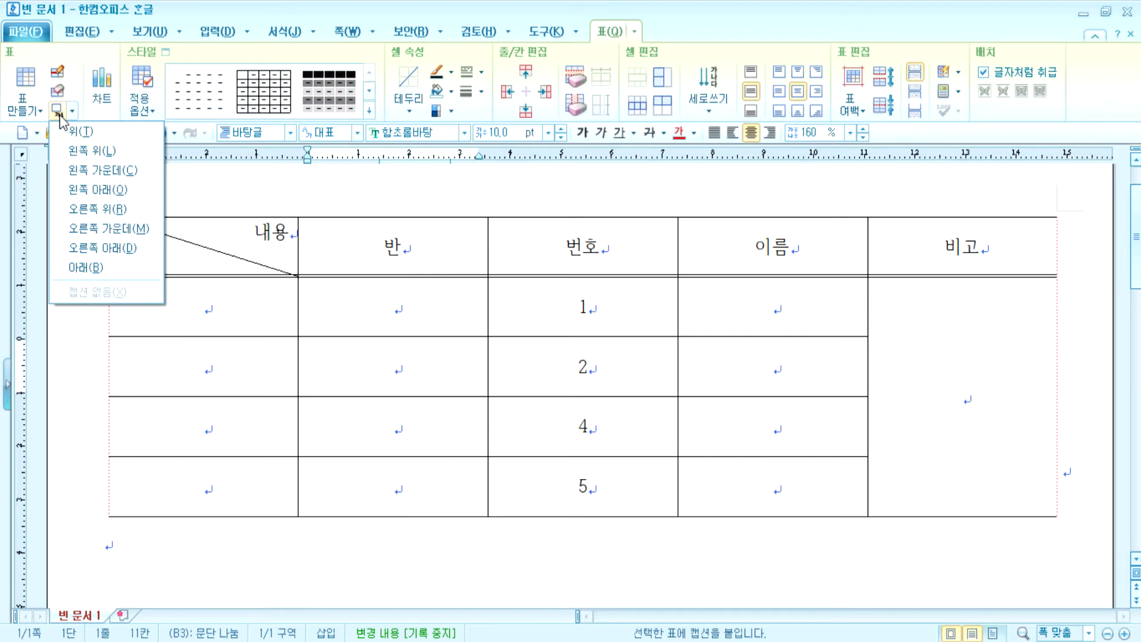
- Write 'Caption 캡션 : 표, 그림 등의 제목을 표현' in a new Notepad note and return to Hangul
key("super")
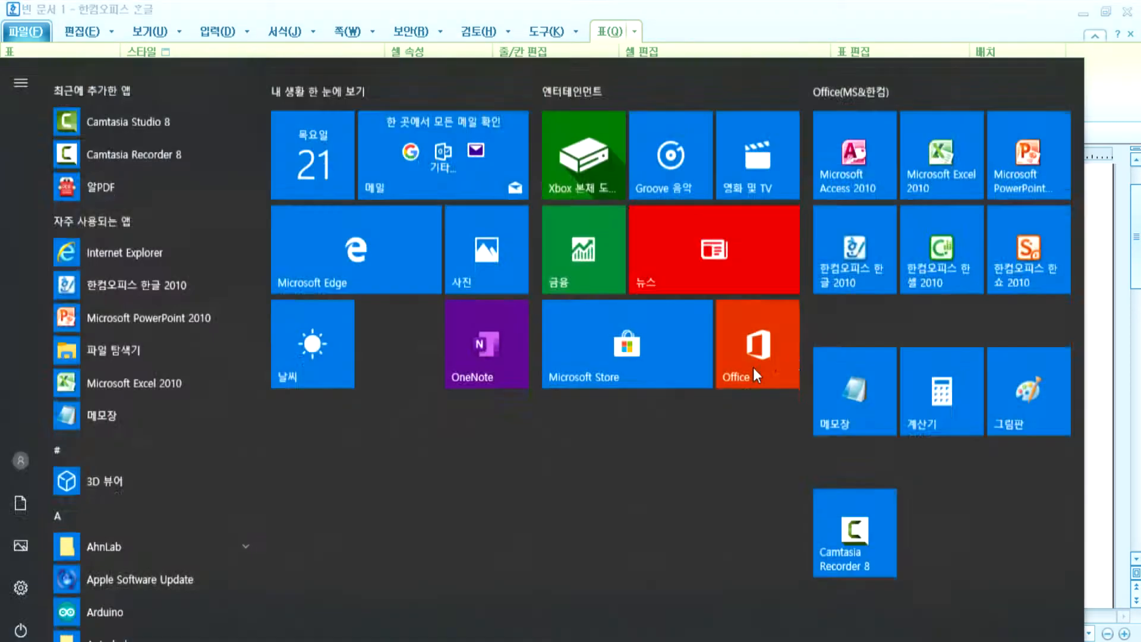
left_click(874, 364)
type("z")
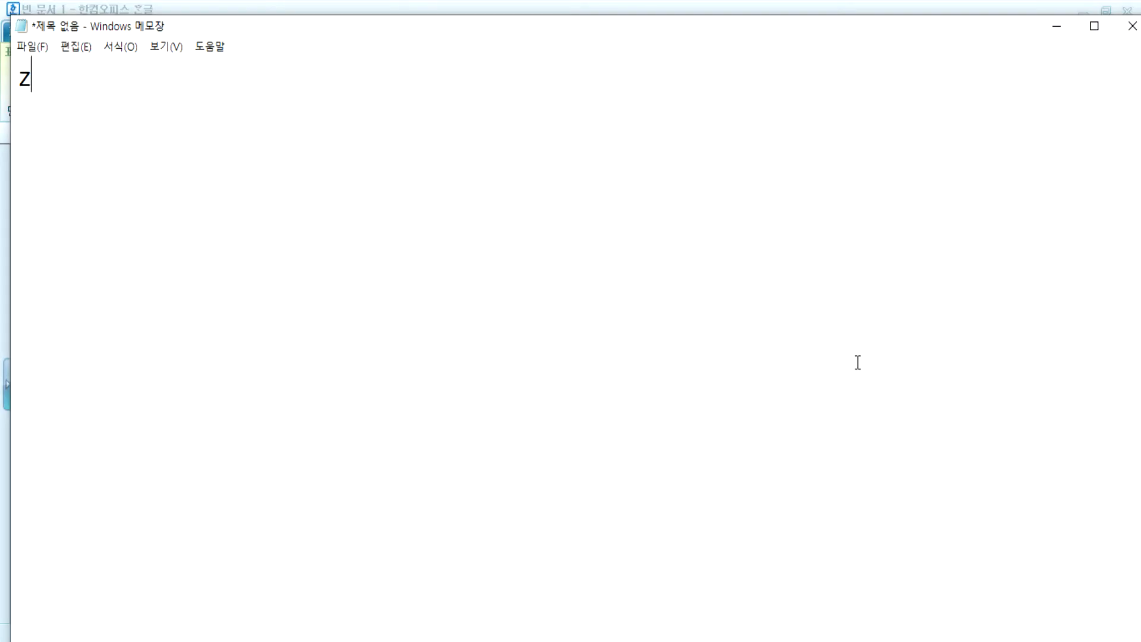
type("o")
key("BackSpace")
key("BackSpace")
type("CAption")
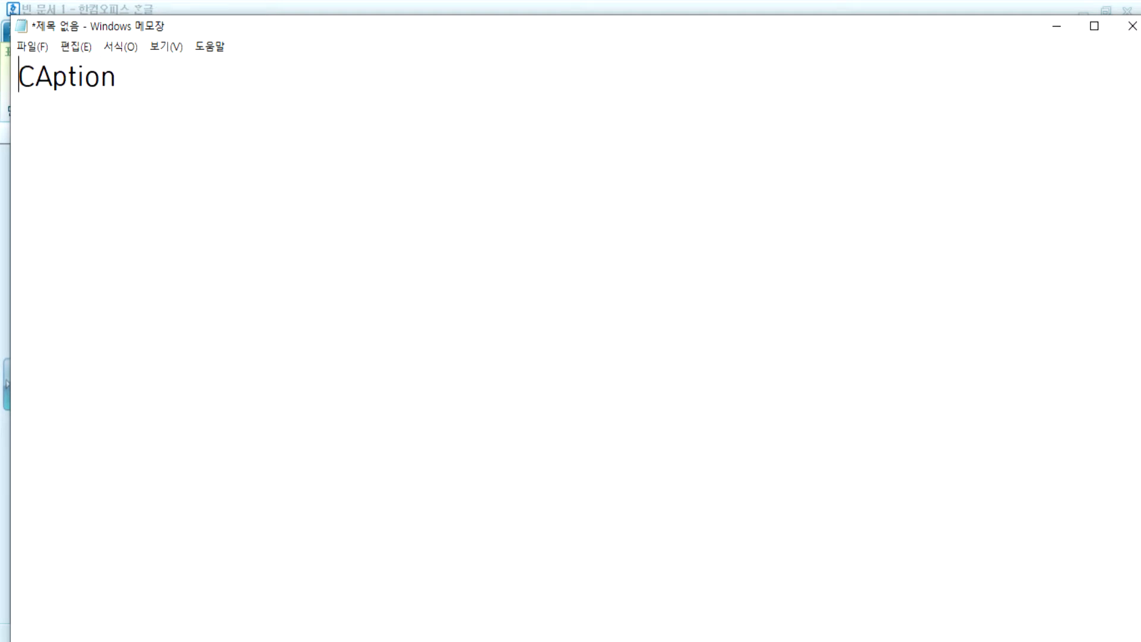
key("Right")
key("Delete")
type("a")
key("End")
type("캡")
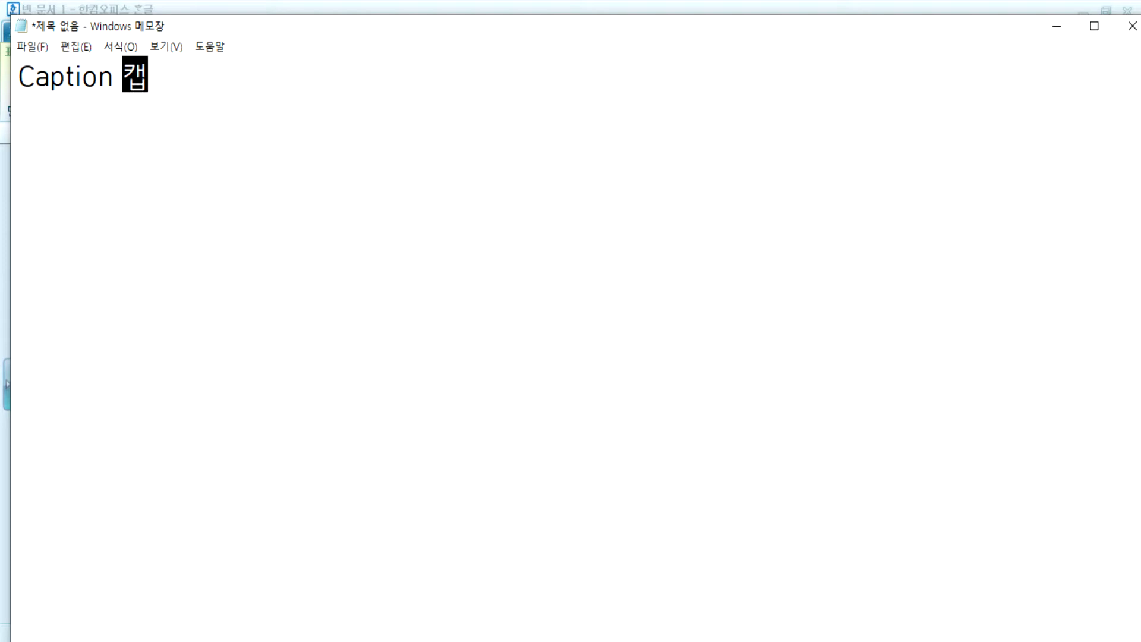
type("션 : 표")
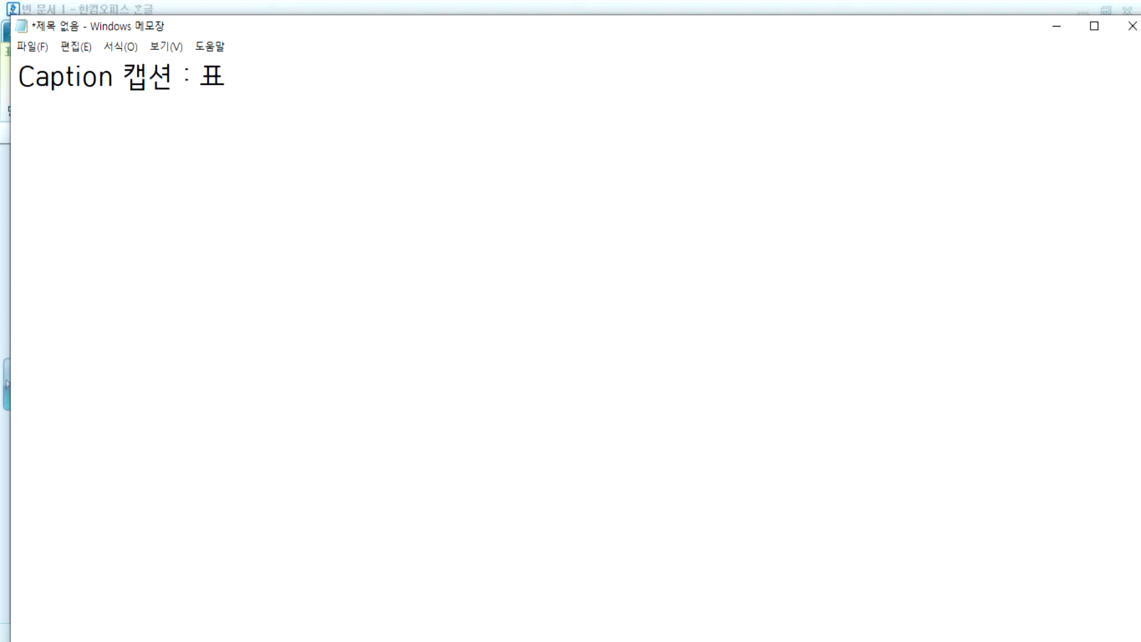
type(", 그림")
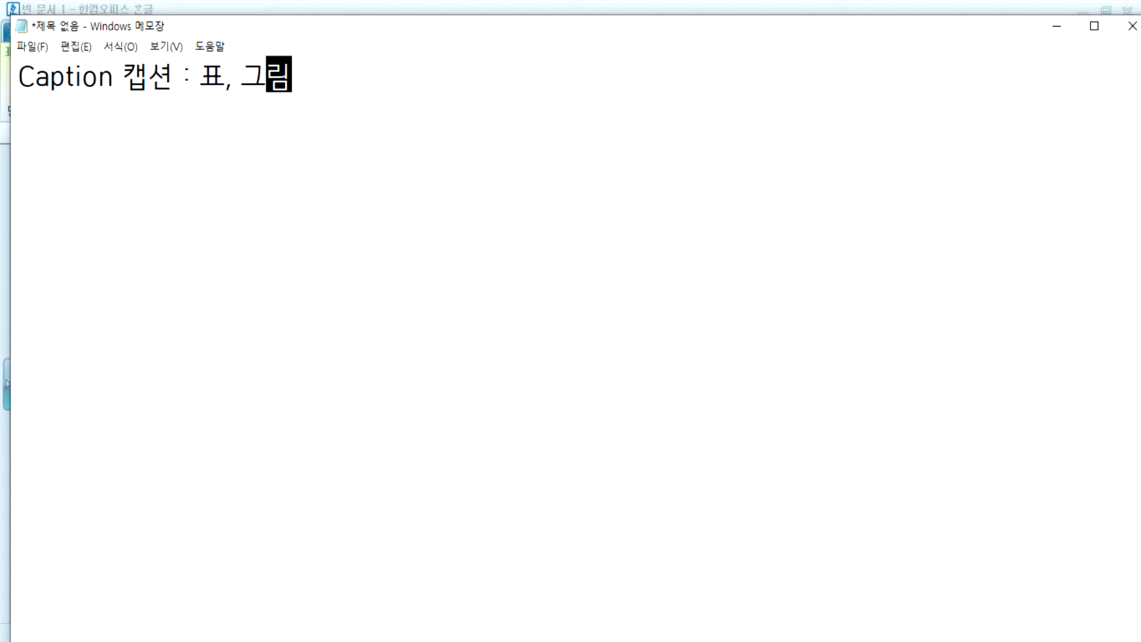
type(" ㄷ등의")
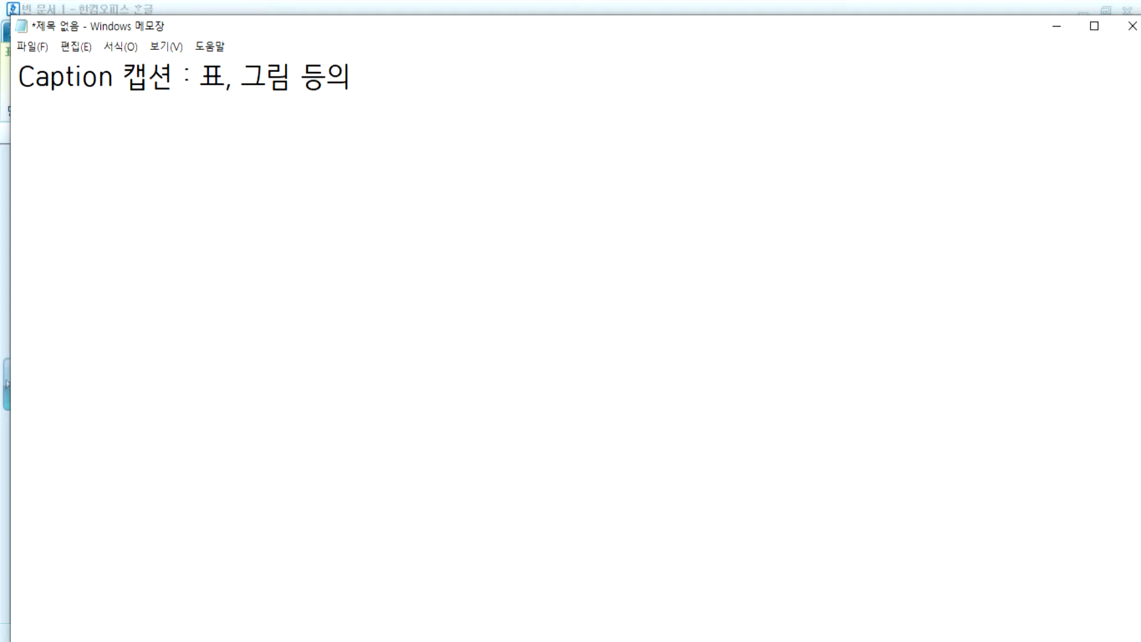
type(" 제목을 표현")
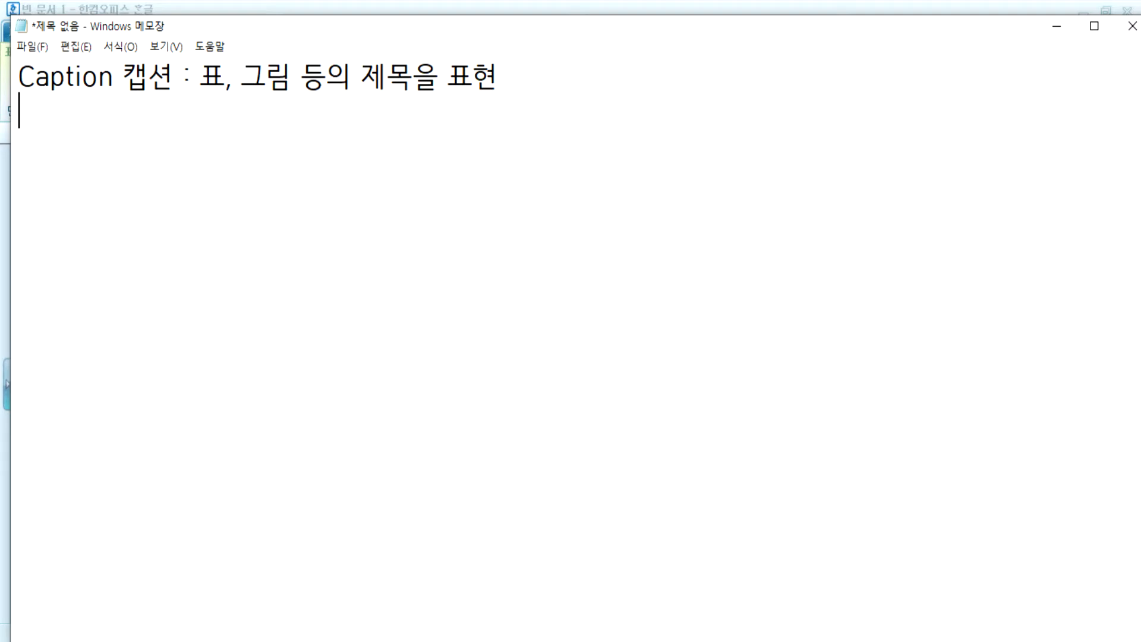
key("alt+Tab")
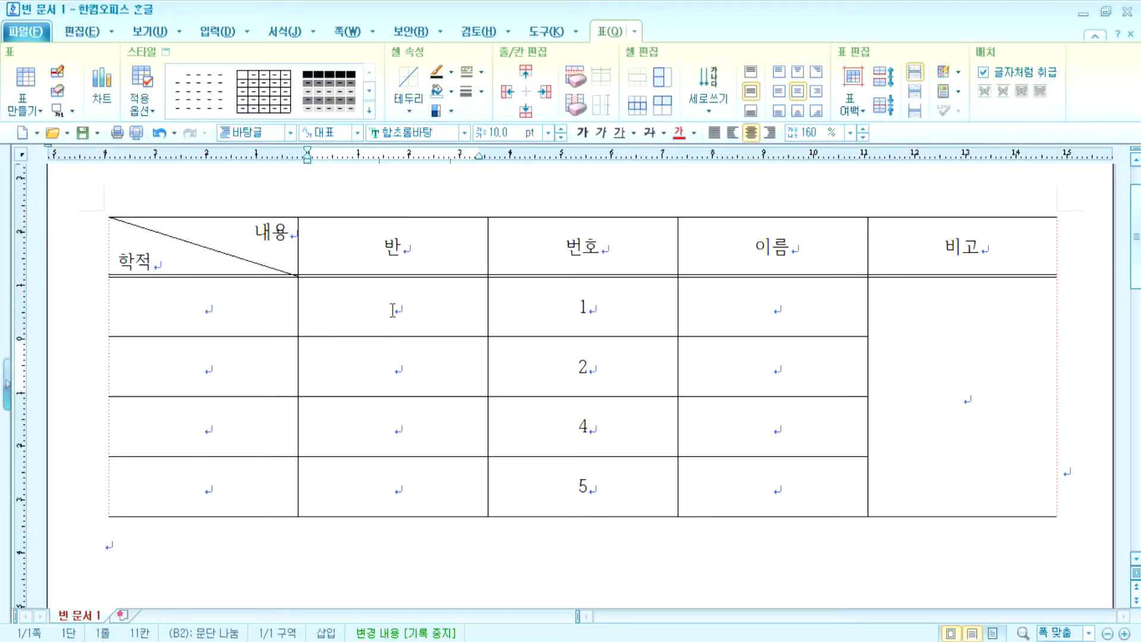
- Add a caption positioned above the student table
left_click(392, 308)
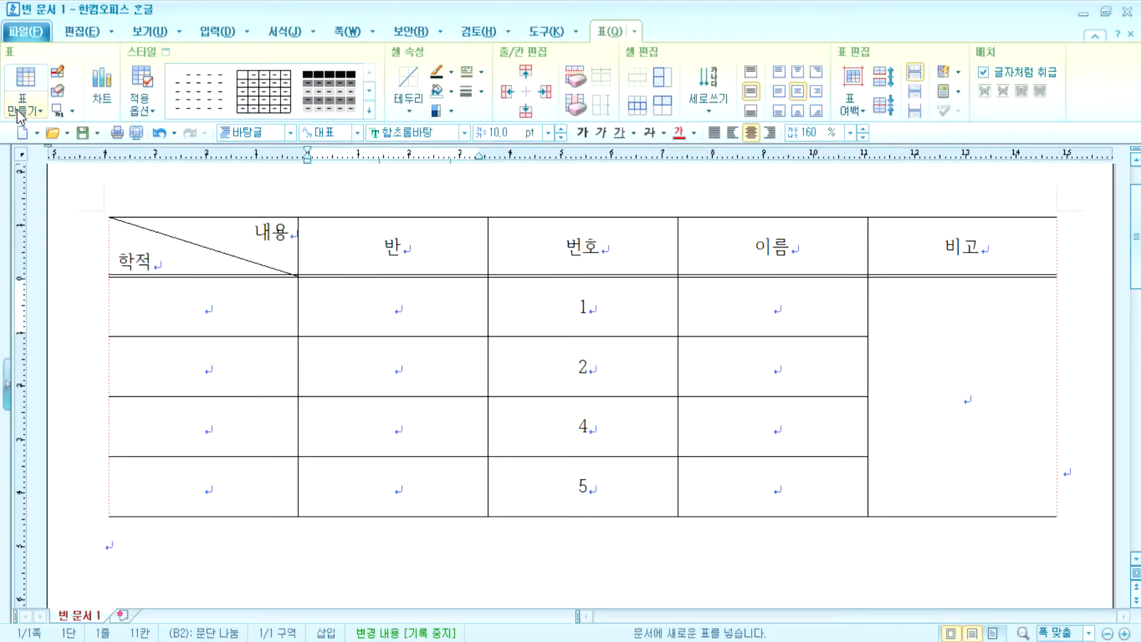
left_click(73, 113)
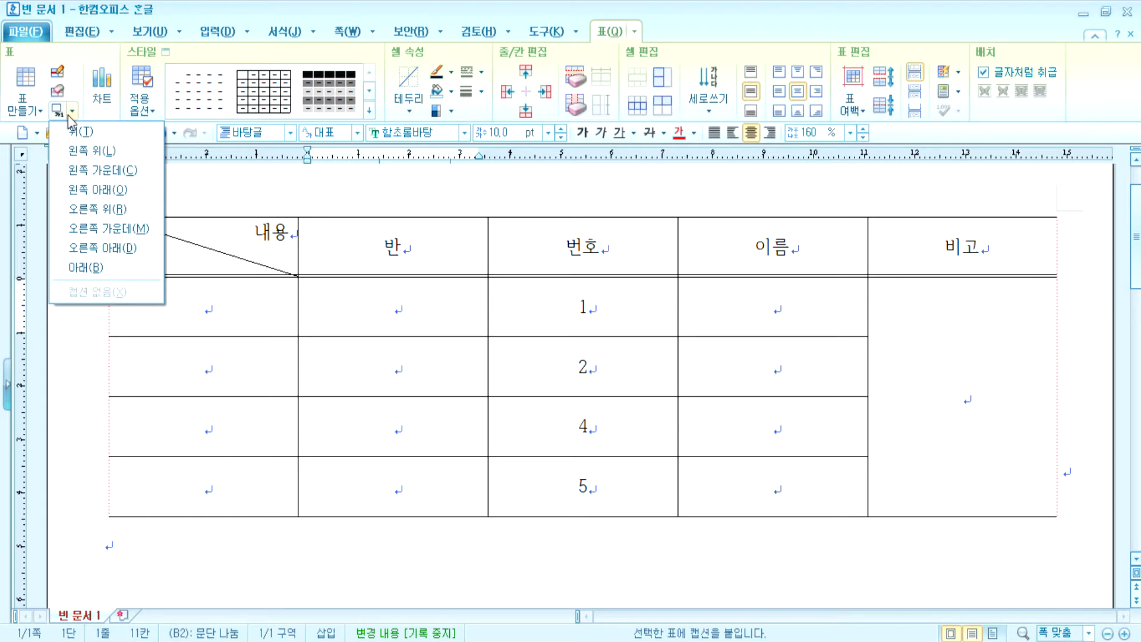
left_click(97, 214)
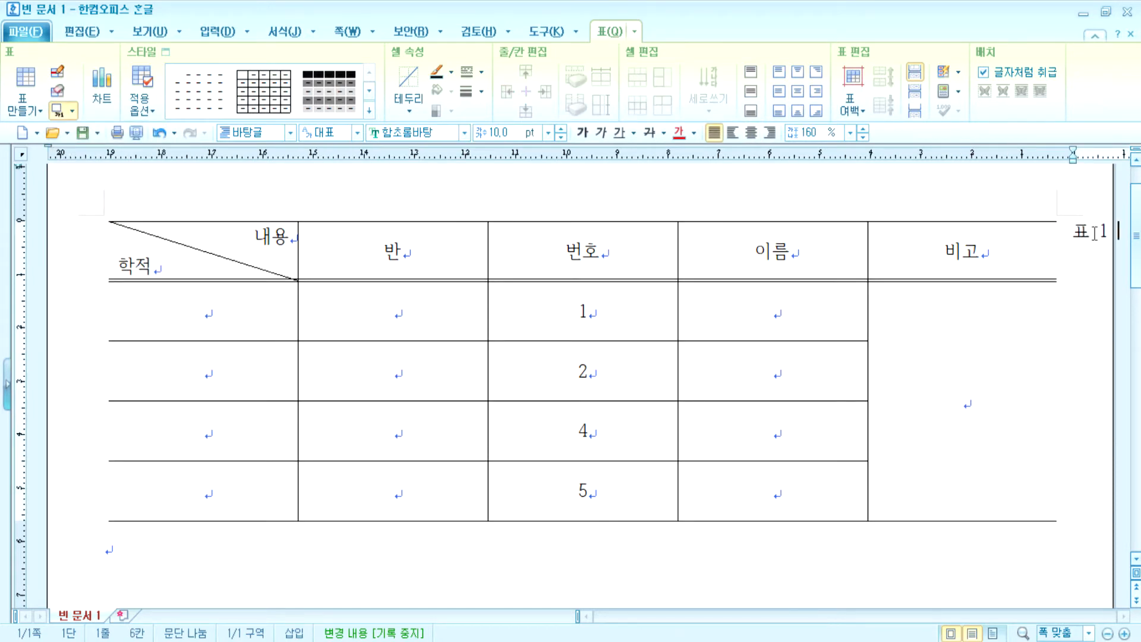
left_click(73, 111)
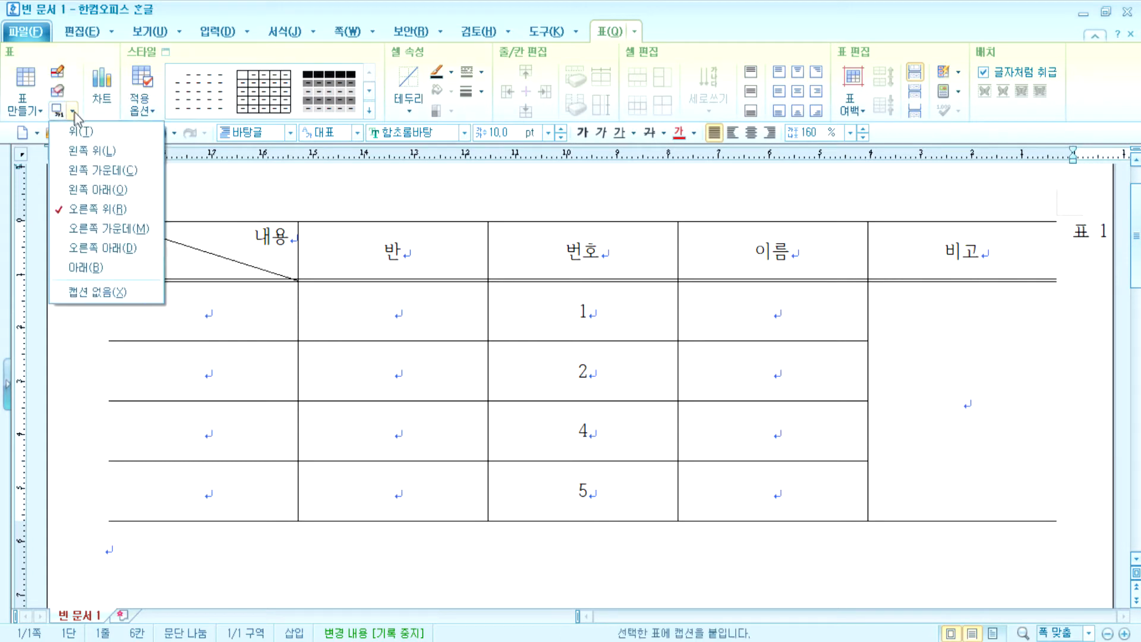
left_click(80, 130)
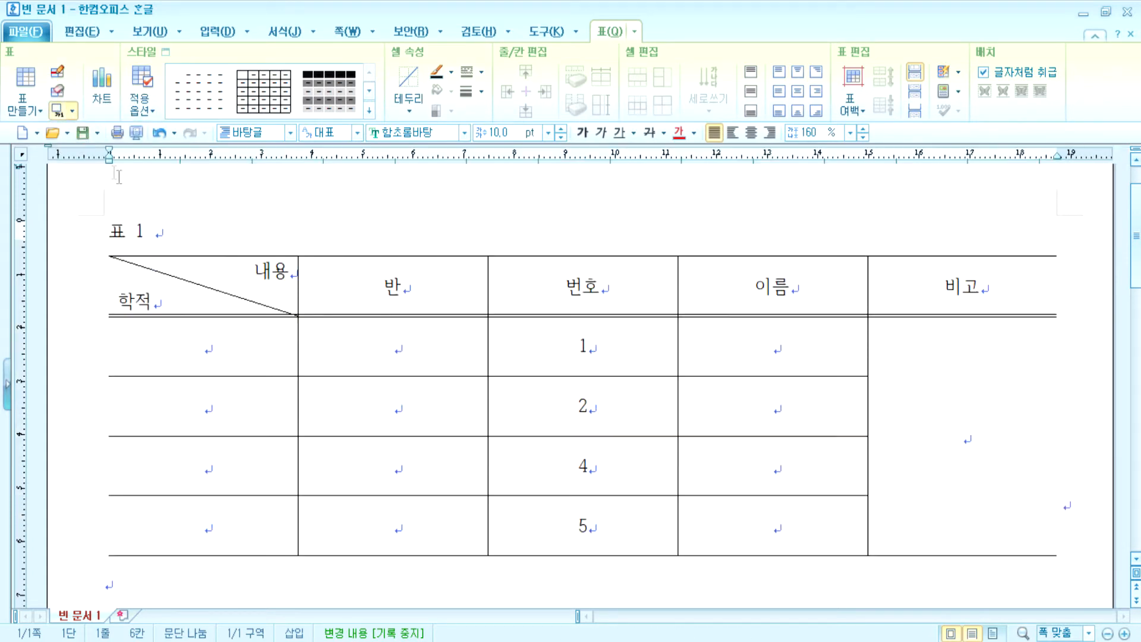
- Replace the caption '표 1' with '캡션 내용을 입력' and right-align it
left_click_drag(158, 229, 106, 232)
left_click(159, 231)
type("캡션 내")
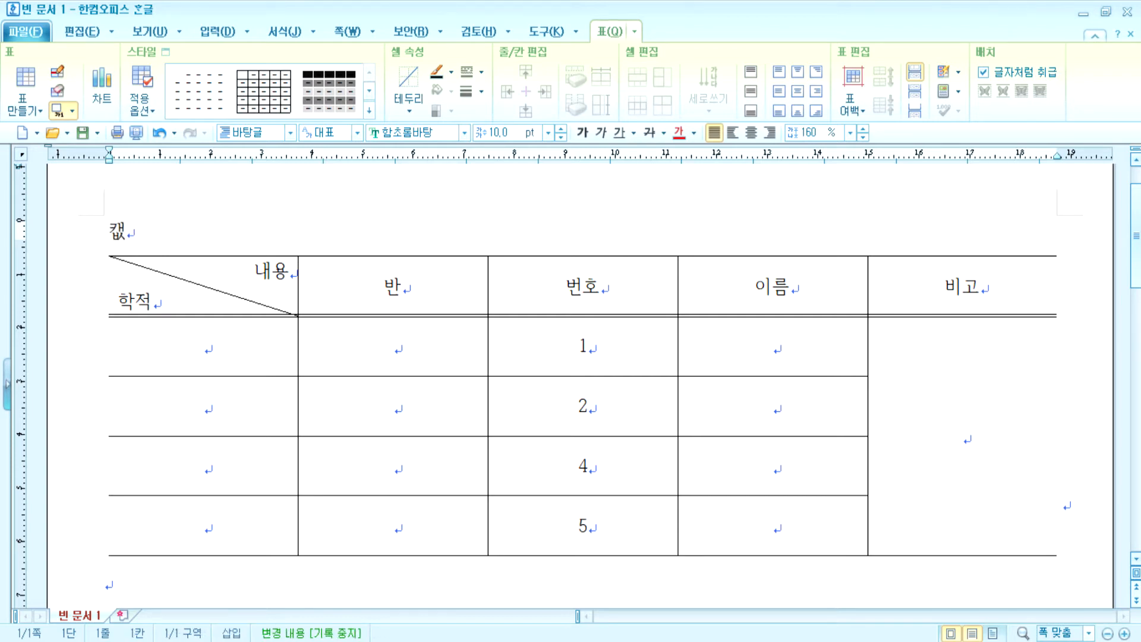
type("용을 입력")
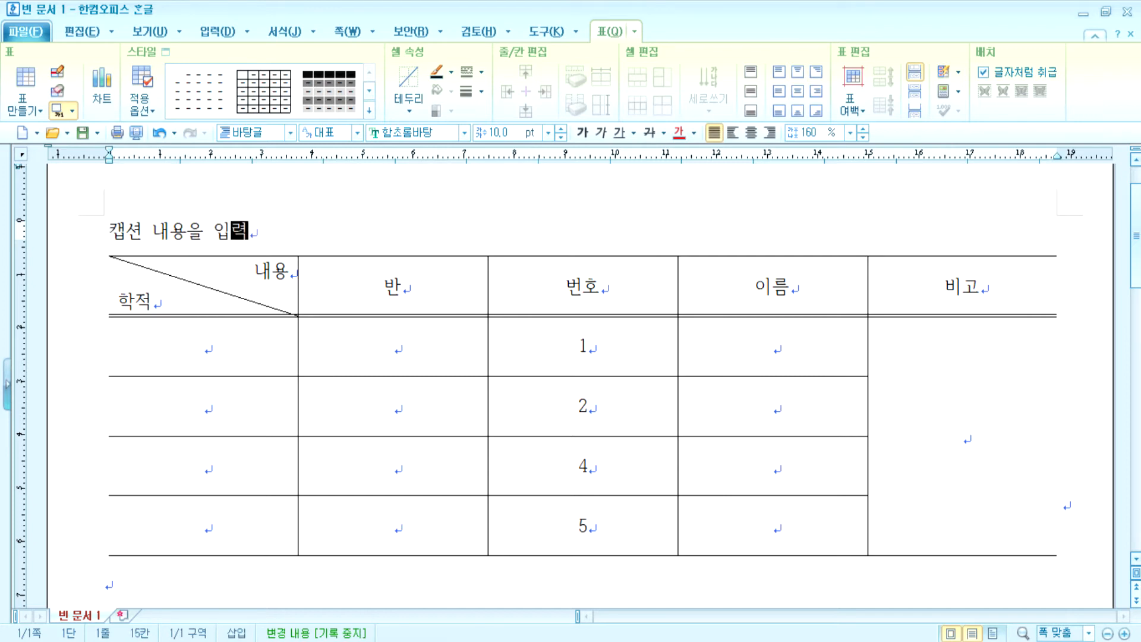
left_click(767, 133)
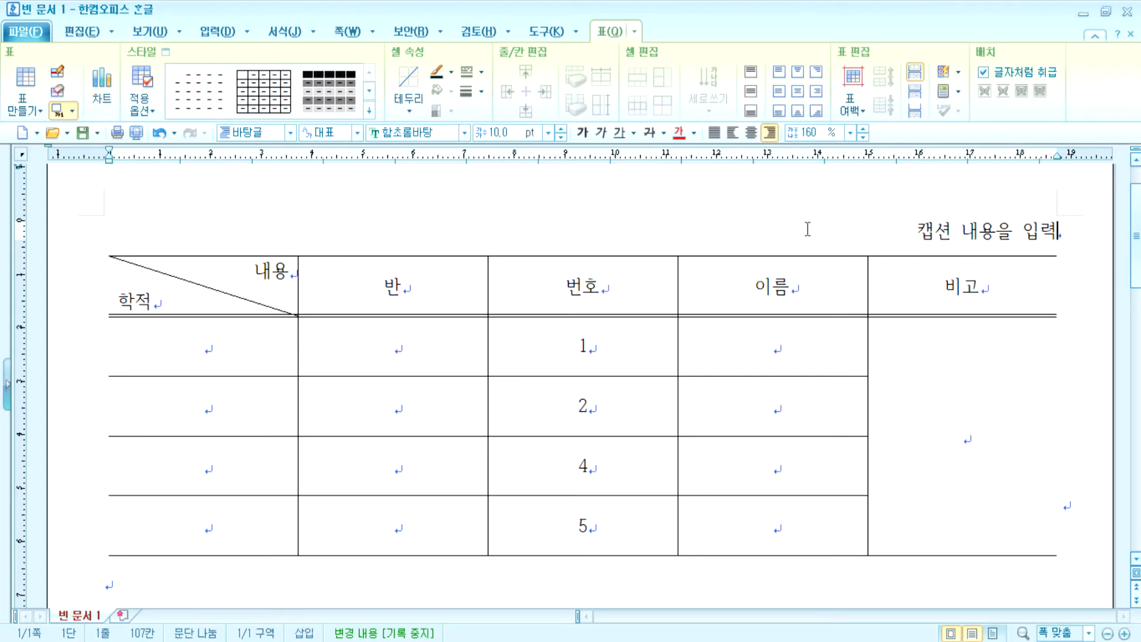
- Try the caption below the table, then return it above and right-aligned
left_click(72, 110)
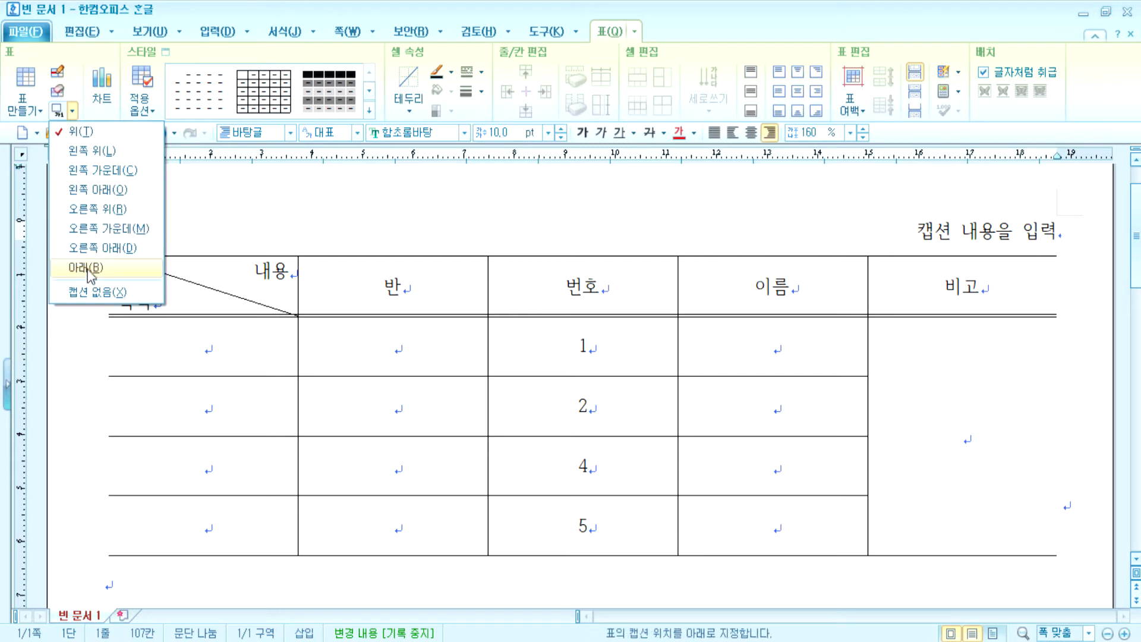
left_click(88, 270)
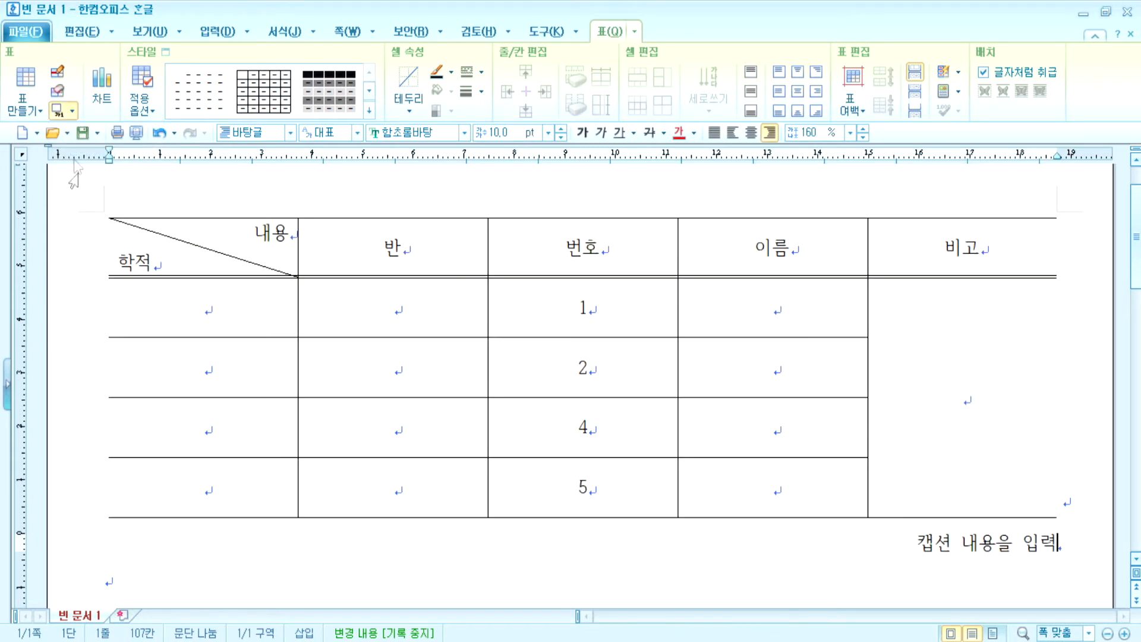
left_click(72, 110)
left_click(75, 128)
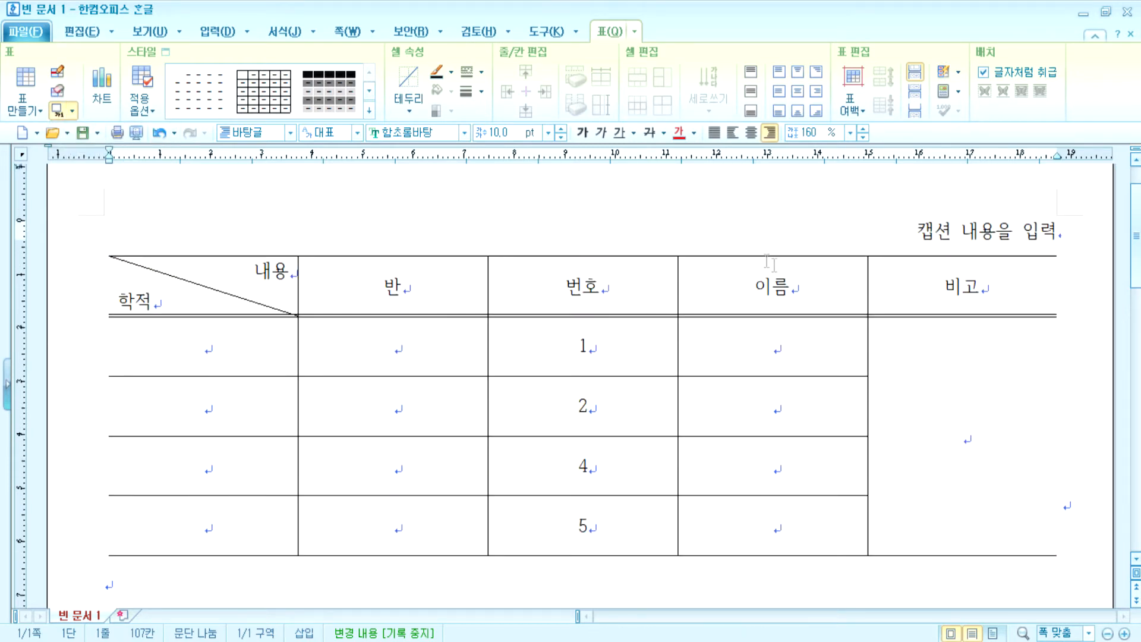
left_click(733, 132)
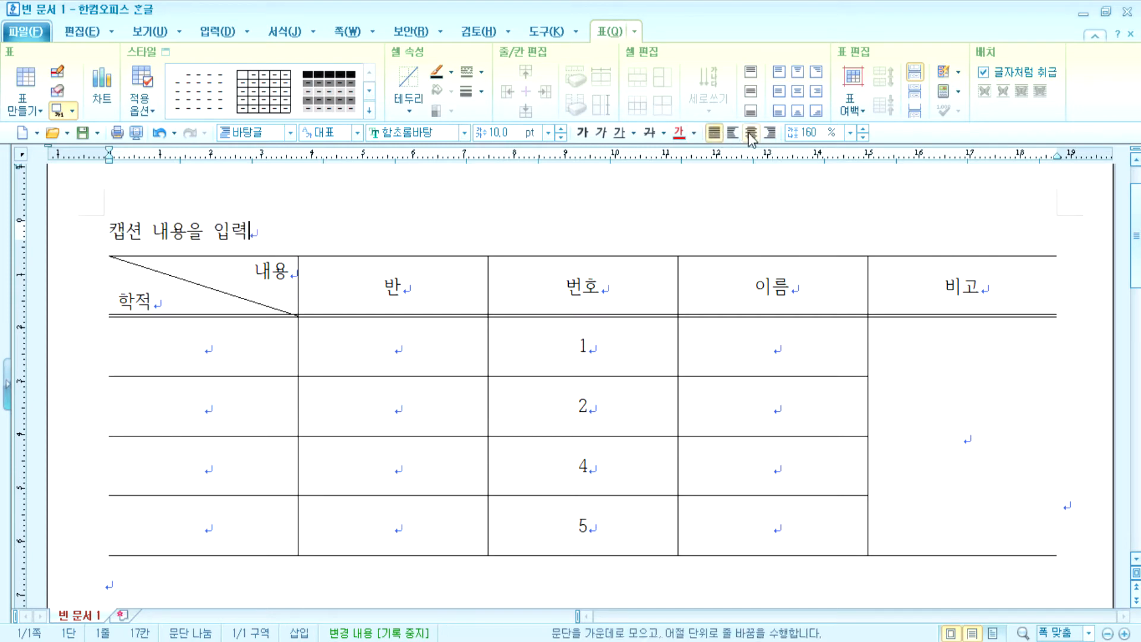
left_click(769, 132)
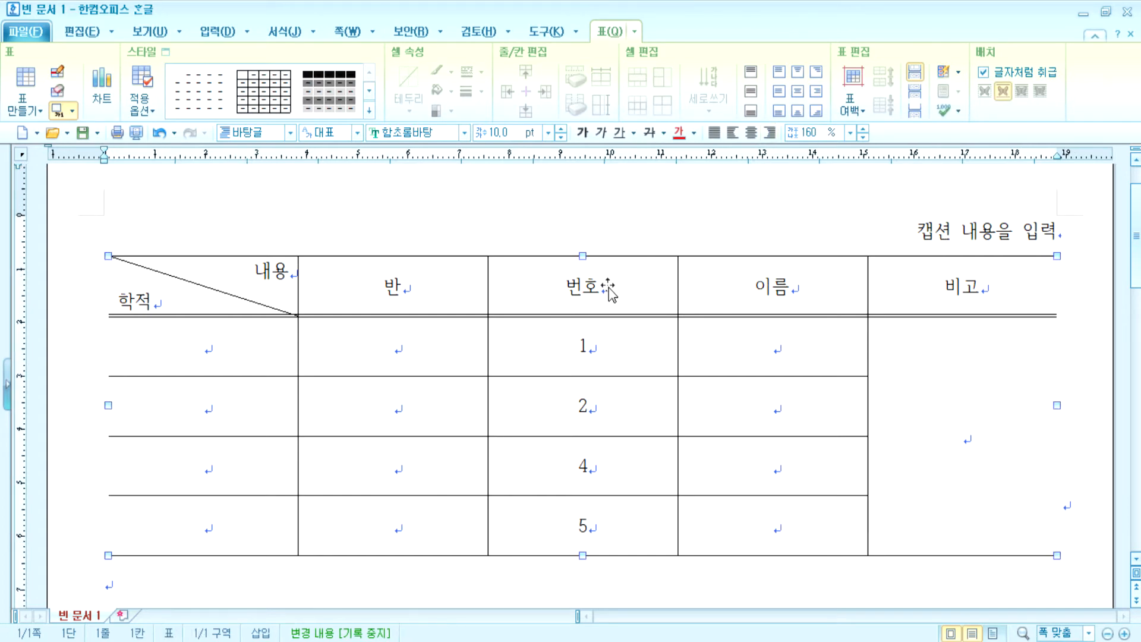
- Select the old student table as an object and delete it along with its caption
key("Delete")
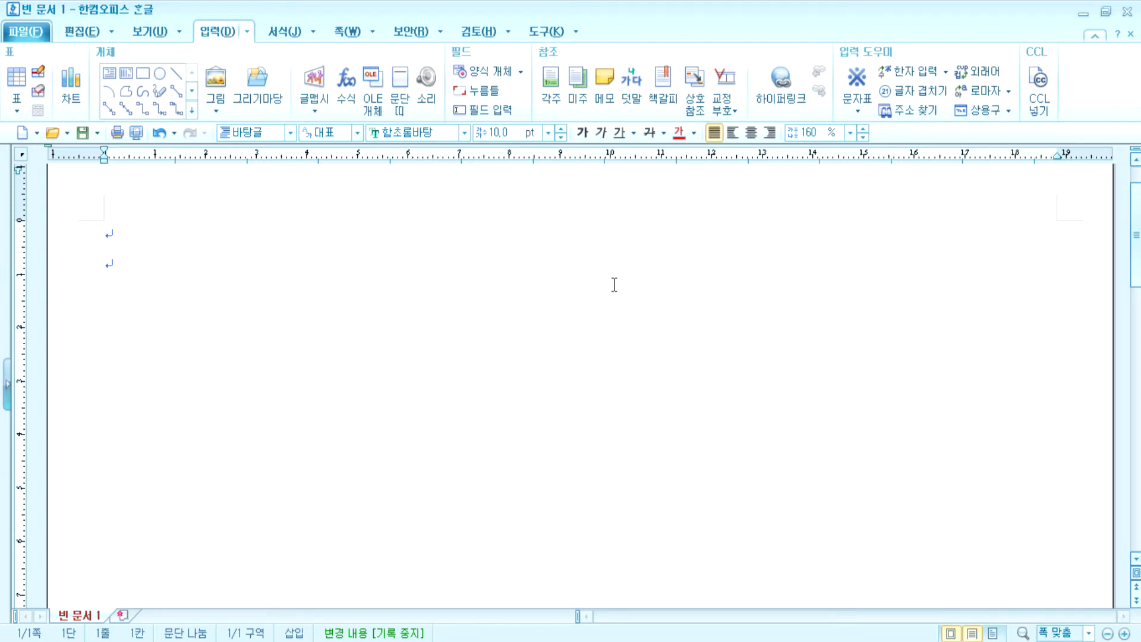
key("ctrl+z")
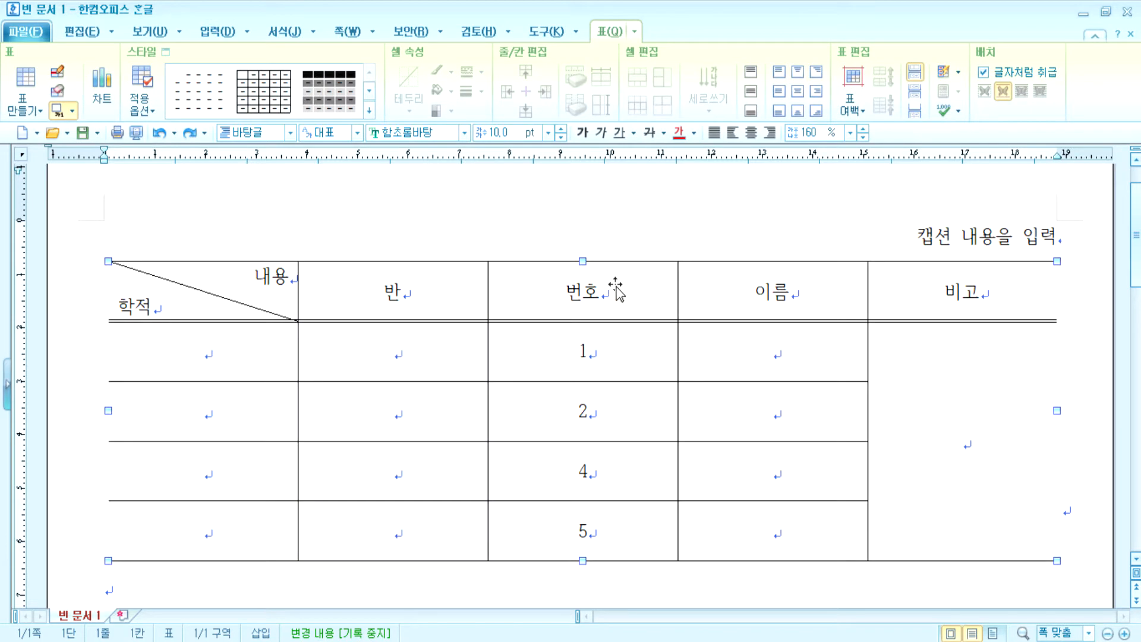
key("Escape")
left_click(753, 282)
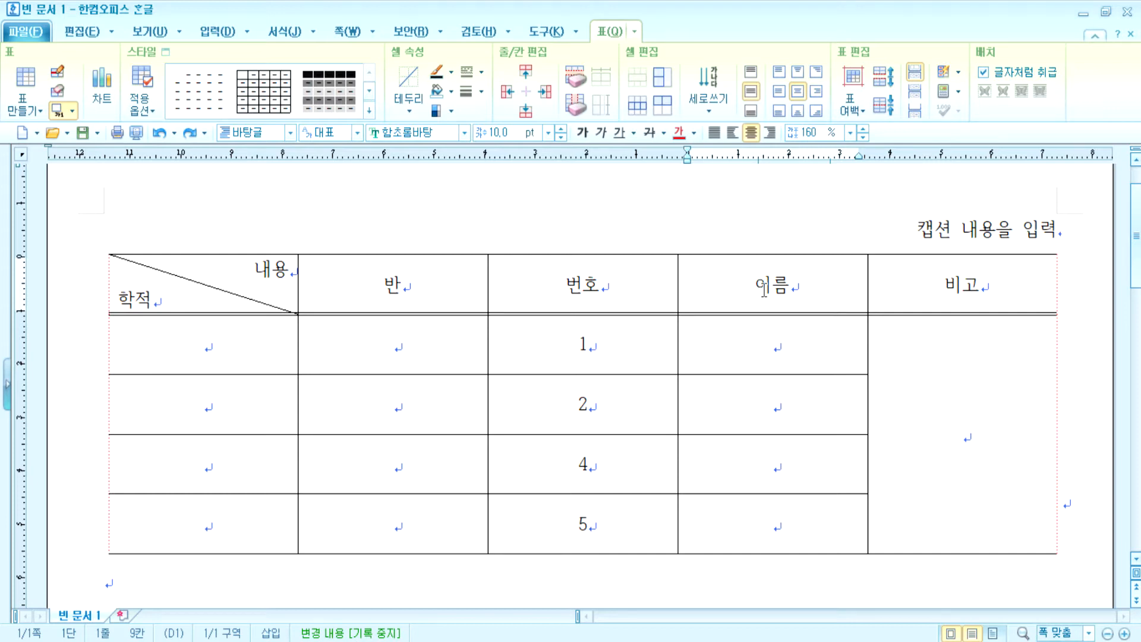
left_click(643, 256)
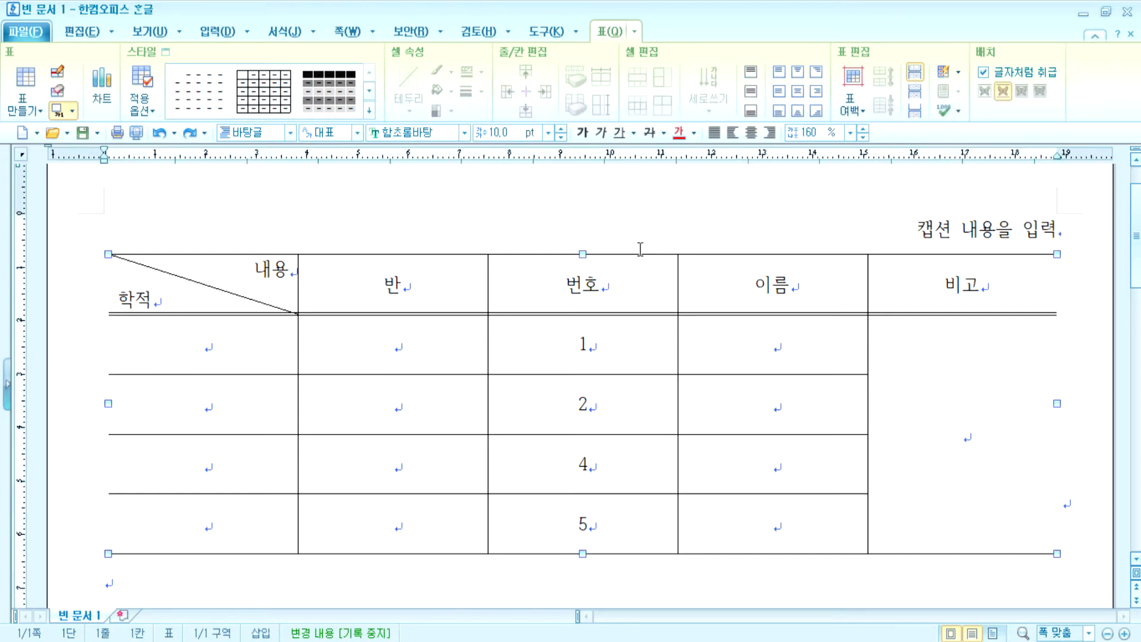
key("Delete")
key("Delete")
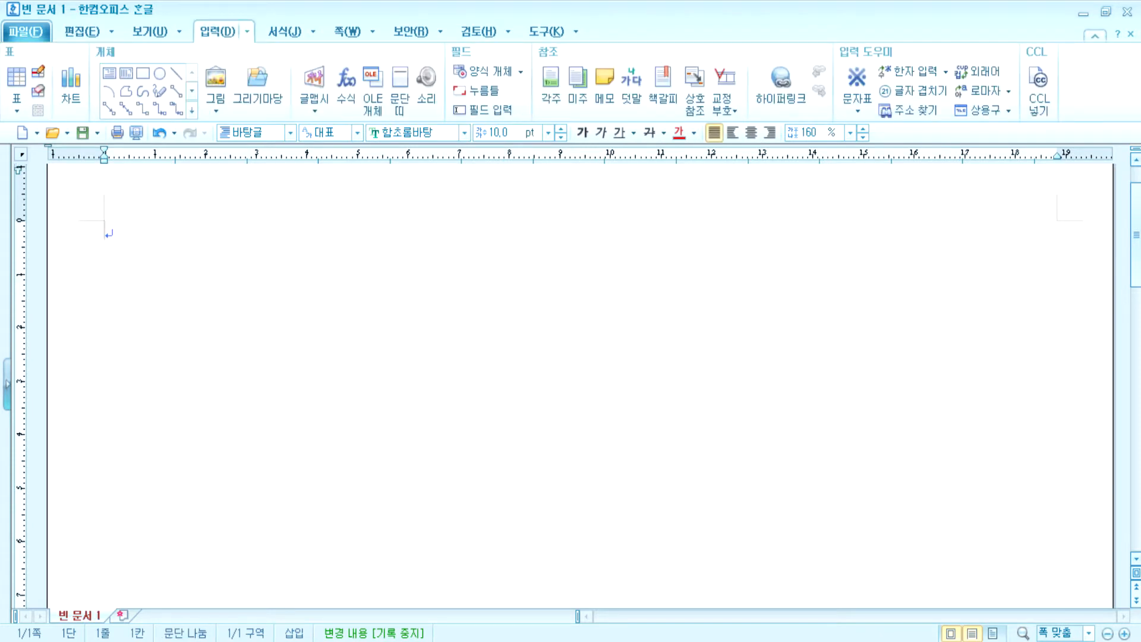
- Insert a new table of 5 rows with the column count raised to 6
left_click(19, 78)
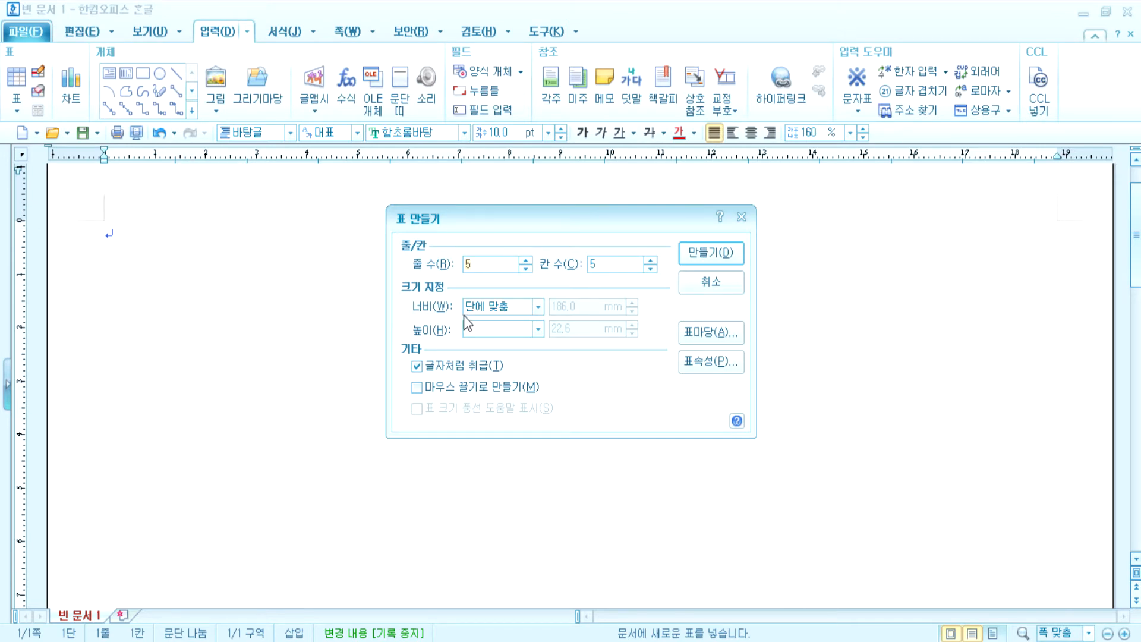
left_click(650, 260)
left_click(707, 252)
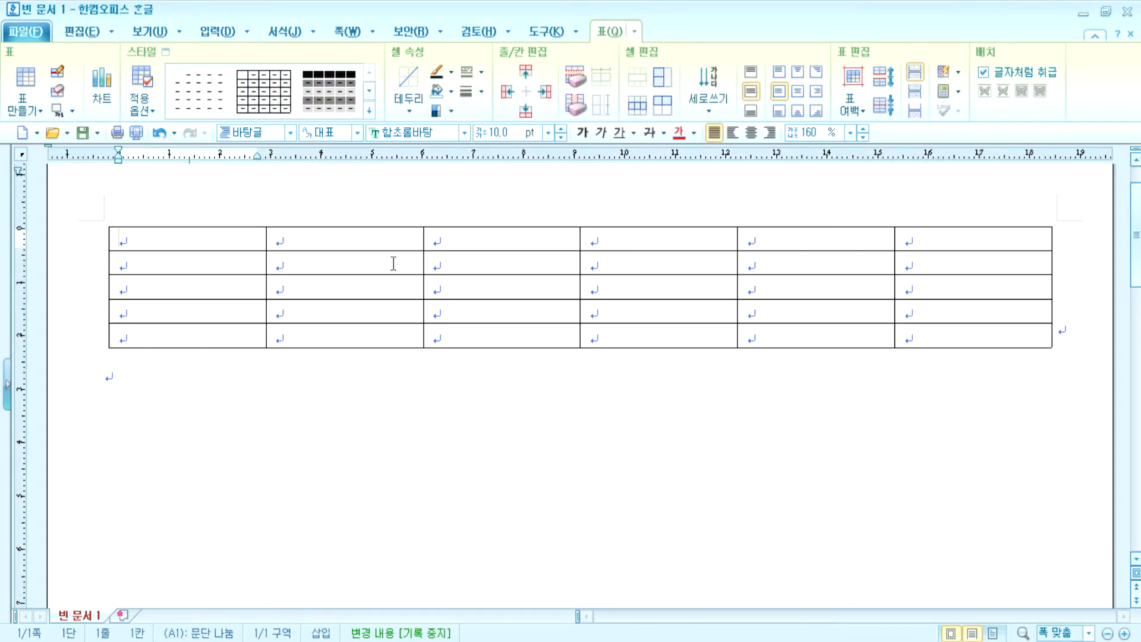
- Block-select all cells of the new table and resize the rows with Ctrl+Down and Ctrl+Up
left_click_drag(230, 237, 928, 339)
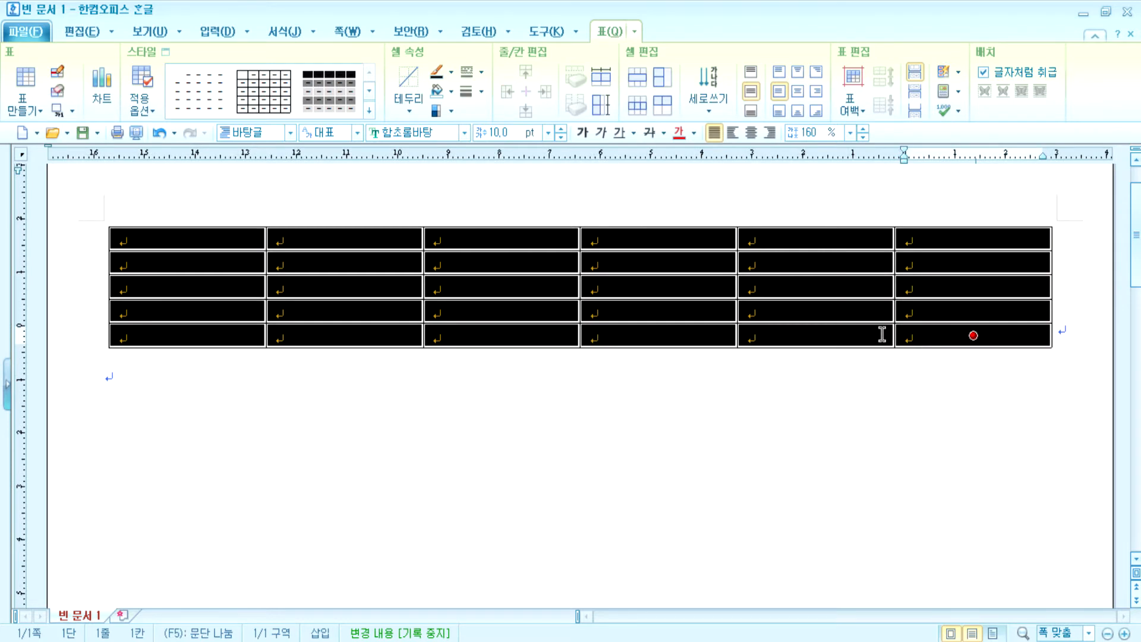
key("ctrl+Down")
key("ctrl+Down")
key("ctrl+Down")
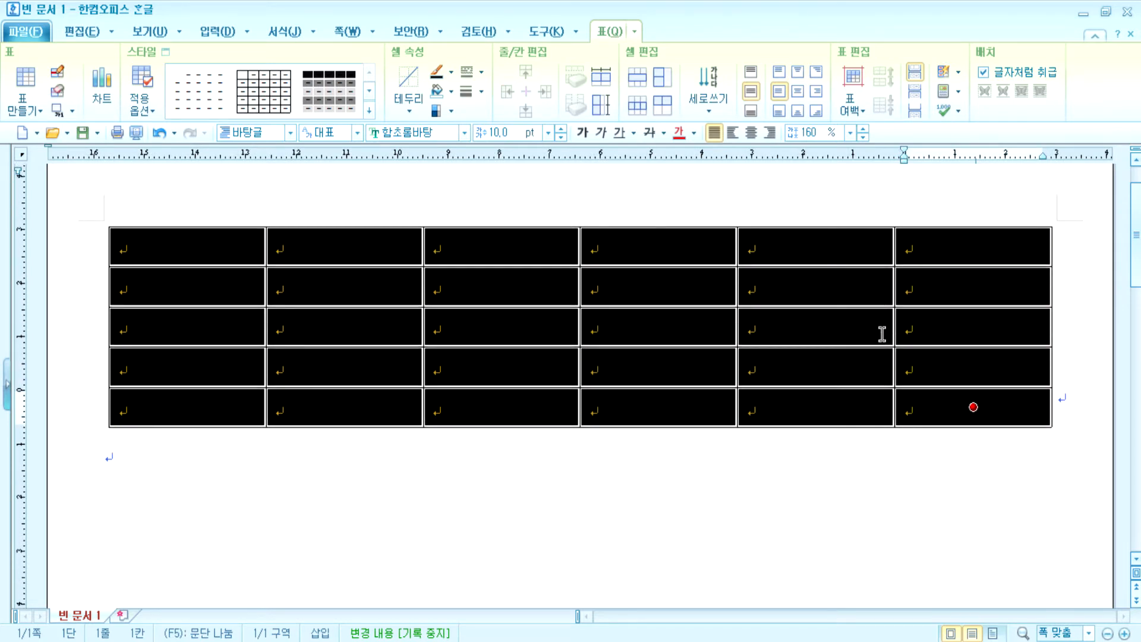
key("ctrl+Down")
key("ctrl+Down")
key("ctrl+Down")
key("ctrl+Down")
key("ctrl+Down")
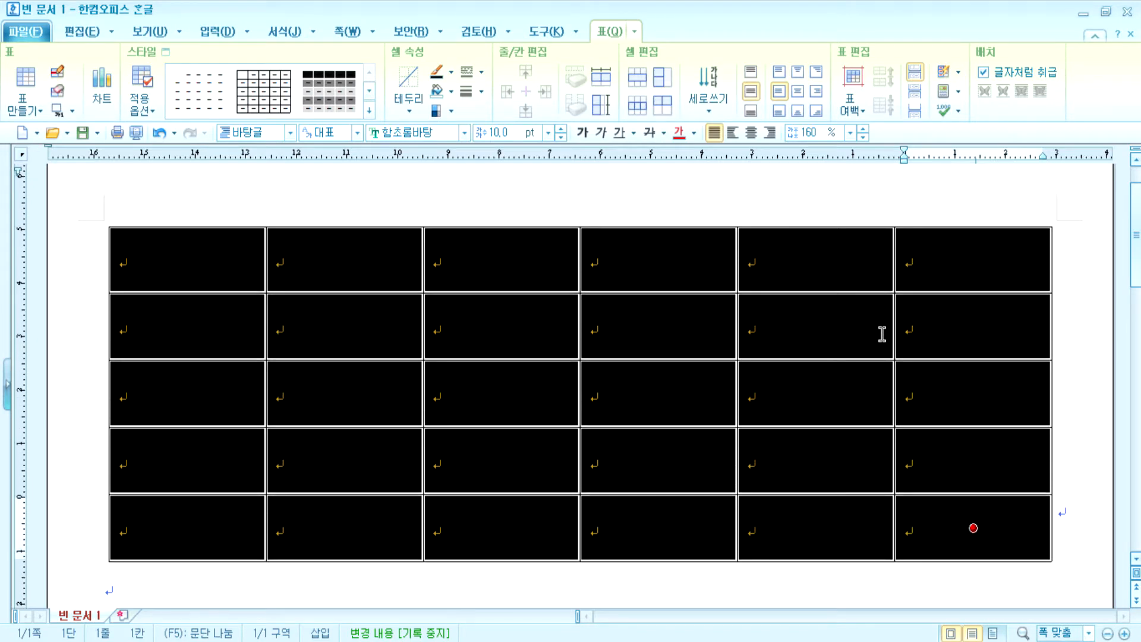
key("ctrl+Up")
key("ctrl+Up")
key("ctrl+Up")
key("ctrl+Up")
key("ctrl+Up")
key("ctrl+Up")
key("ctrl+Up")
key("ctrl+Up")
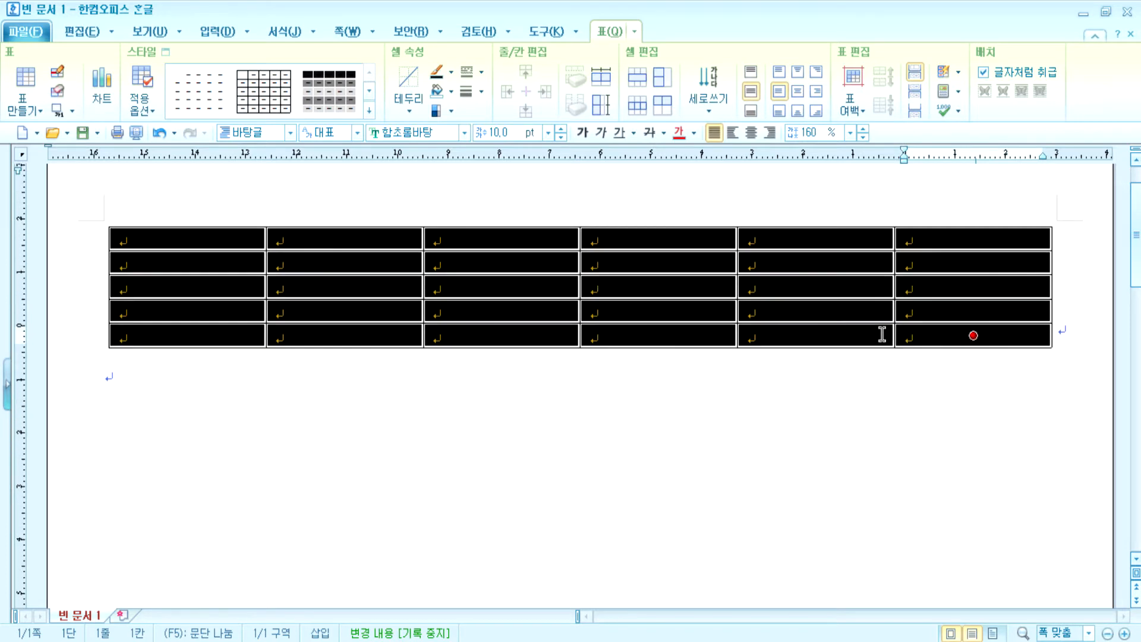
key("ctrl+Down")
key("ctrl+Down")
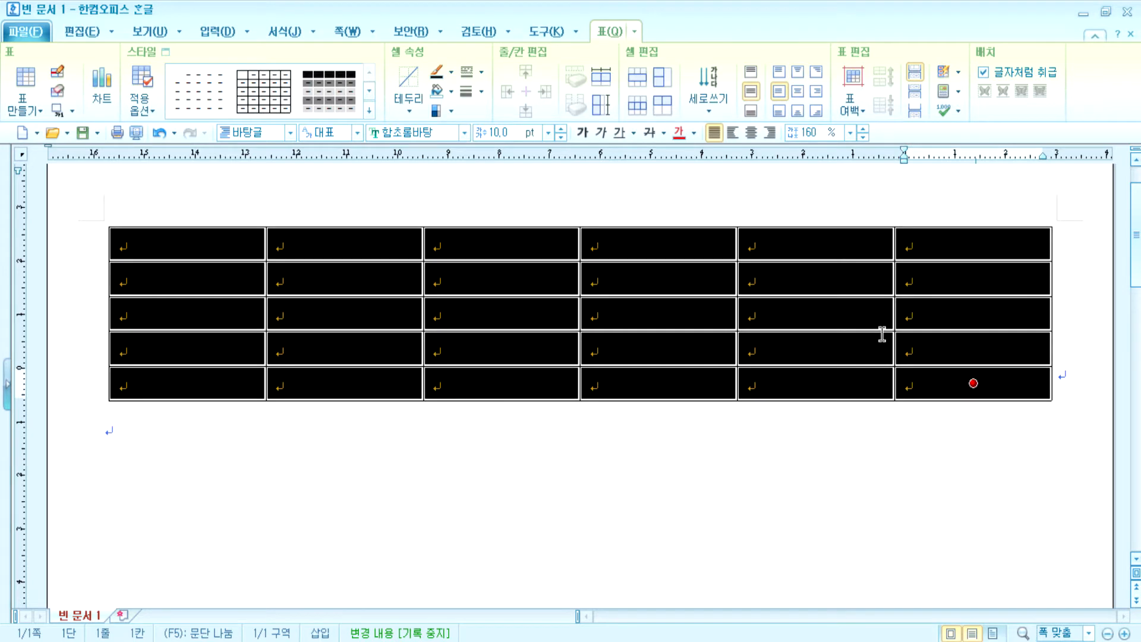
key("ctrl+Up")
key("ctrl+Up")
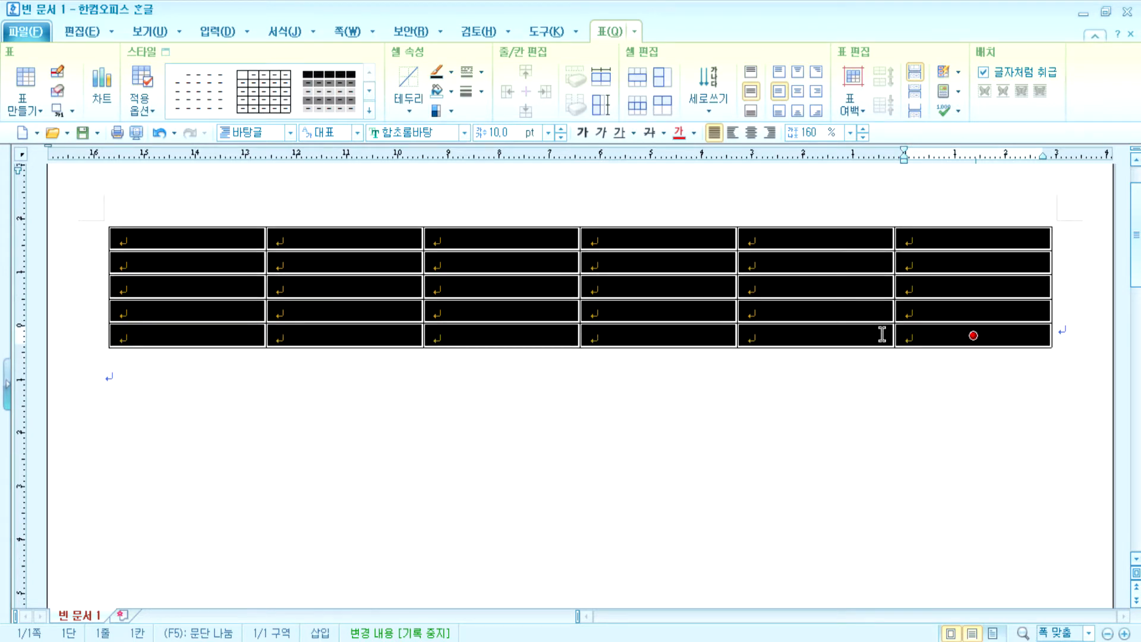
key("ctrl+Down")
key("ctrl+Down")
key("Escape")
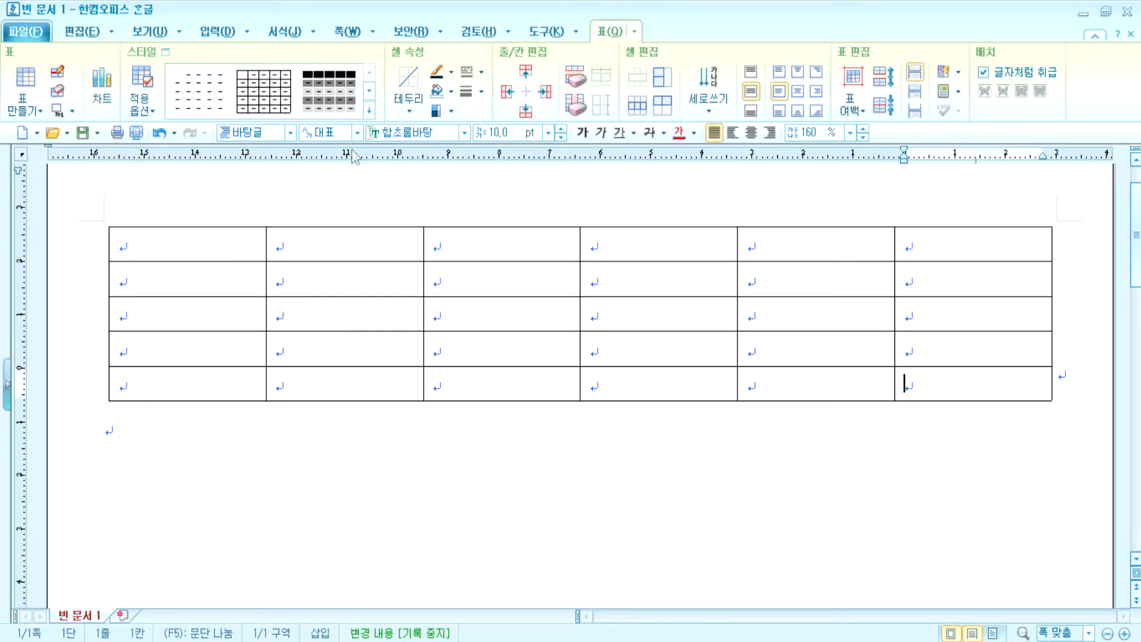
- Enter the header row 구분, 2014년, 2013년, 2012년, 2011년, 평균 from cell A1
left_click(235, 239)
type("구분")
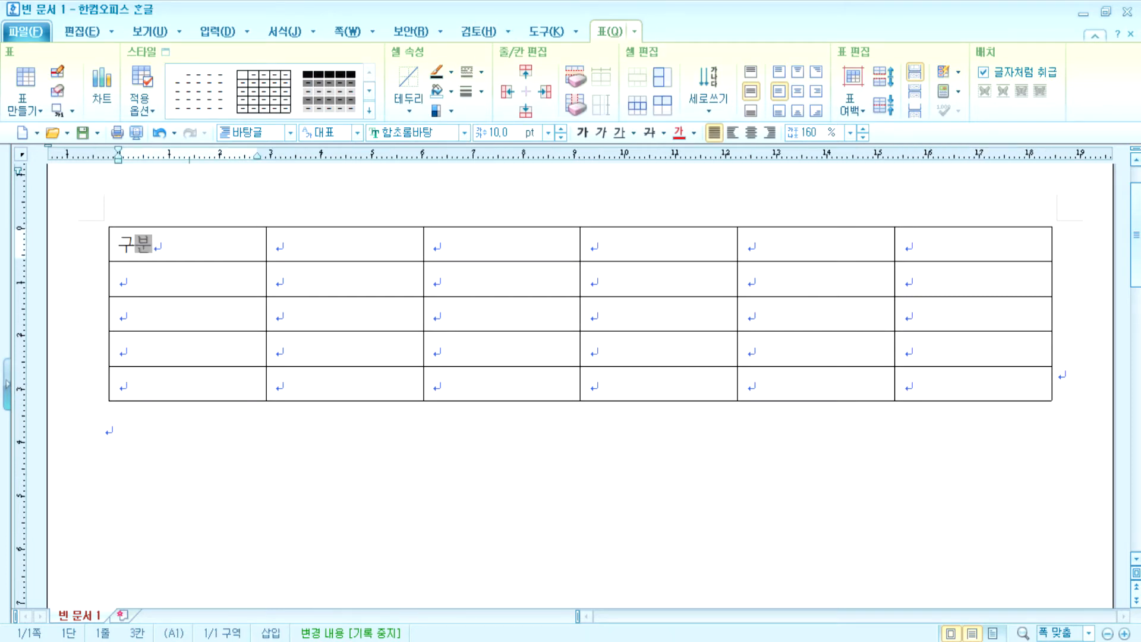
key("Tab")
type("2014년")
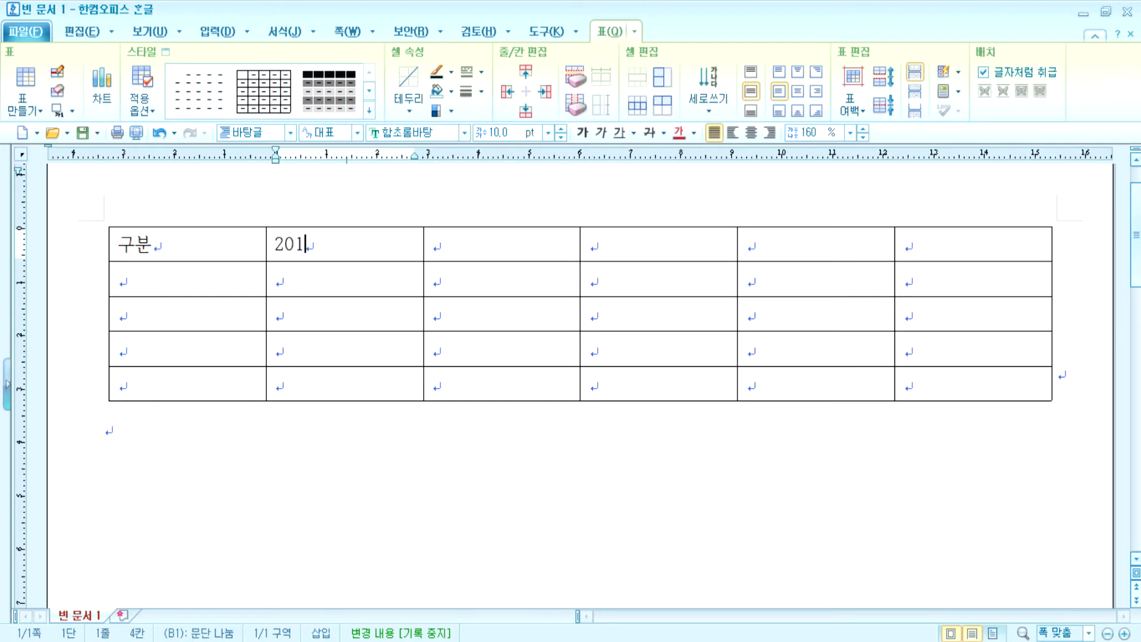
key("Tab")
type("2013년")
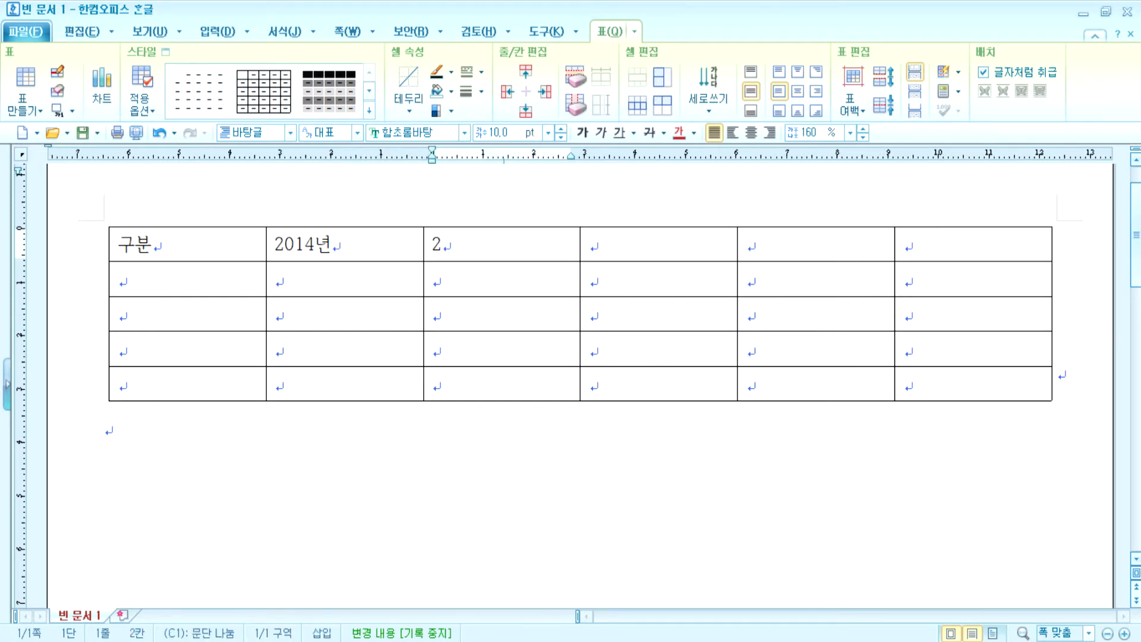
key("Tab")
type("2012년")
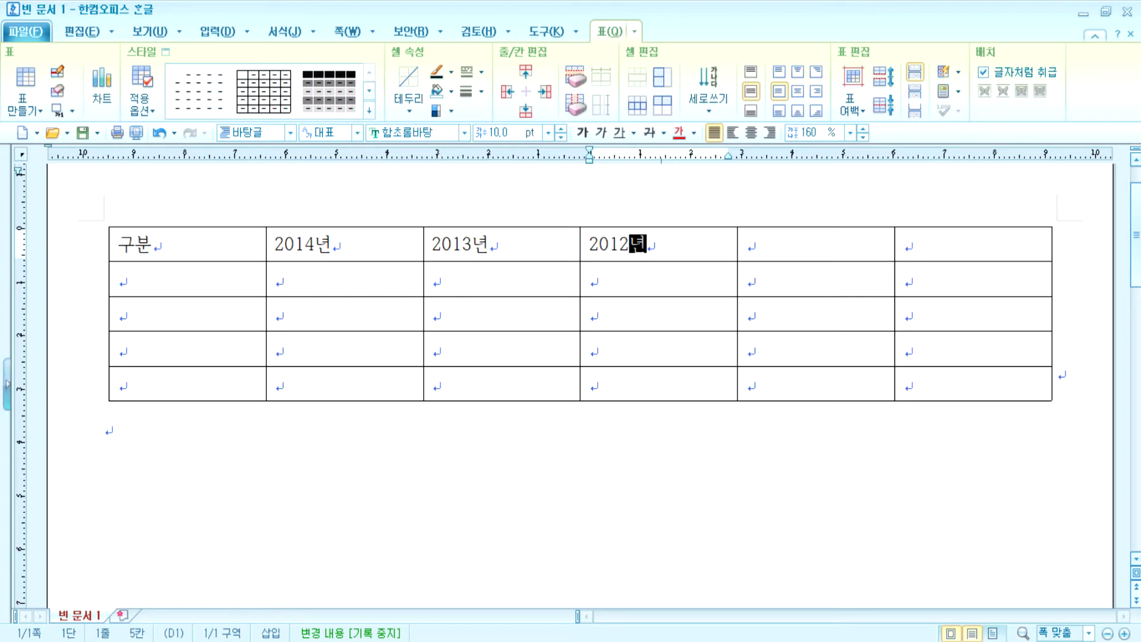
key("Tab")
type("2011년")
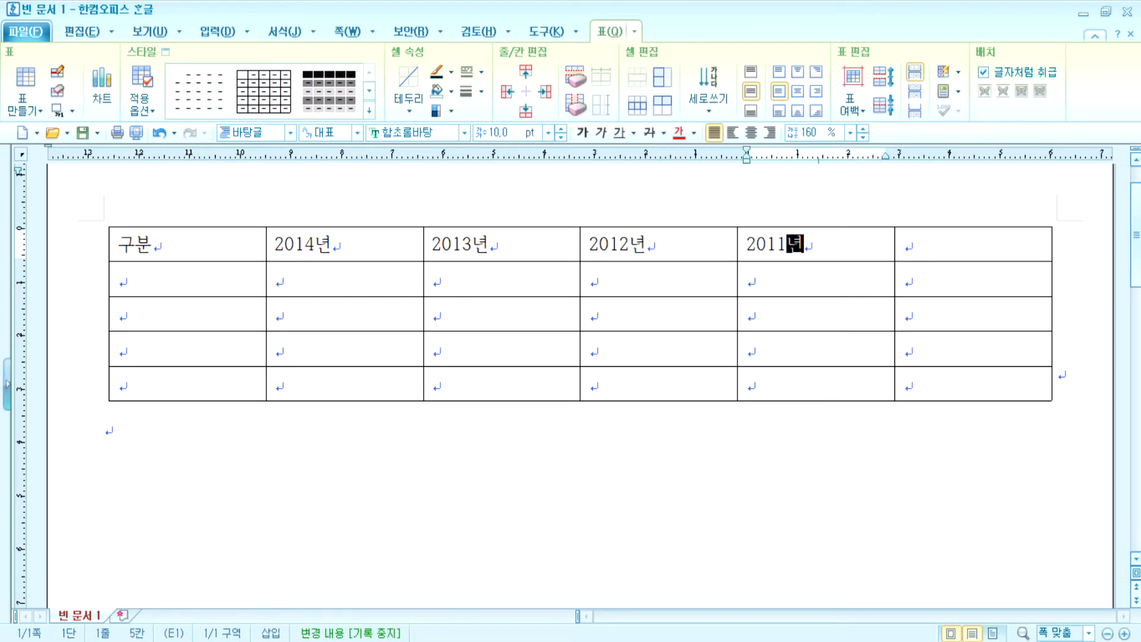
key("Tab")
type("평균")
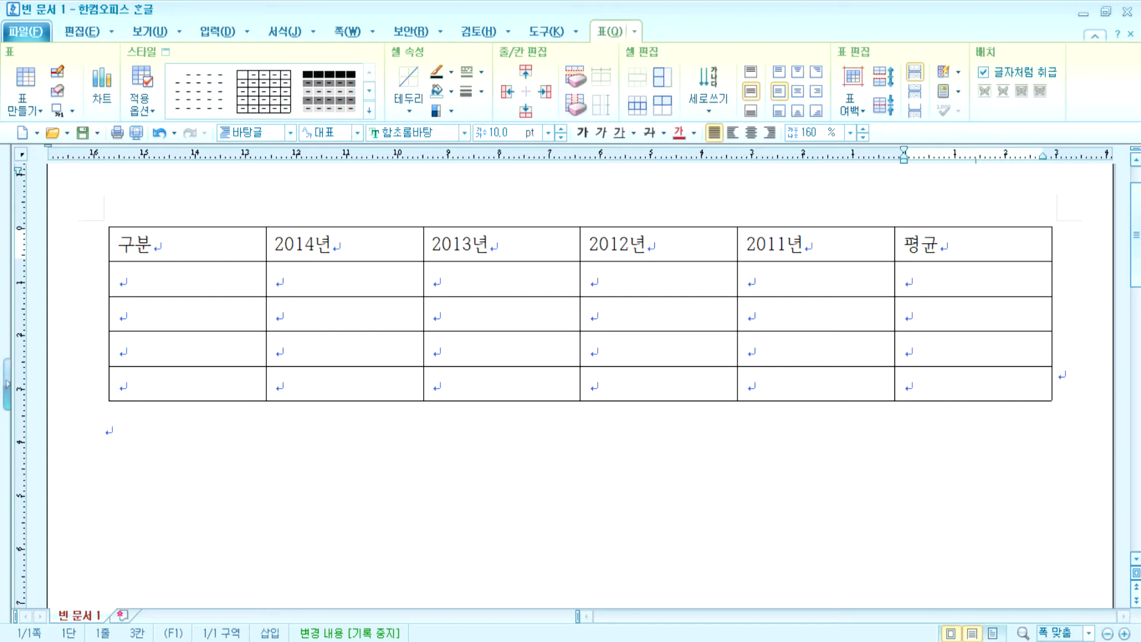
key("Tab")
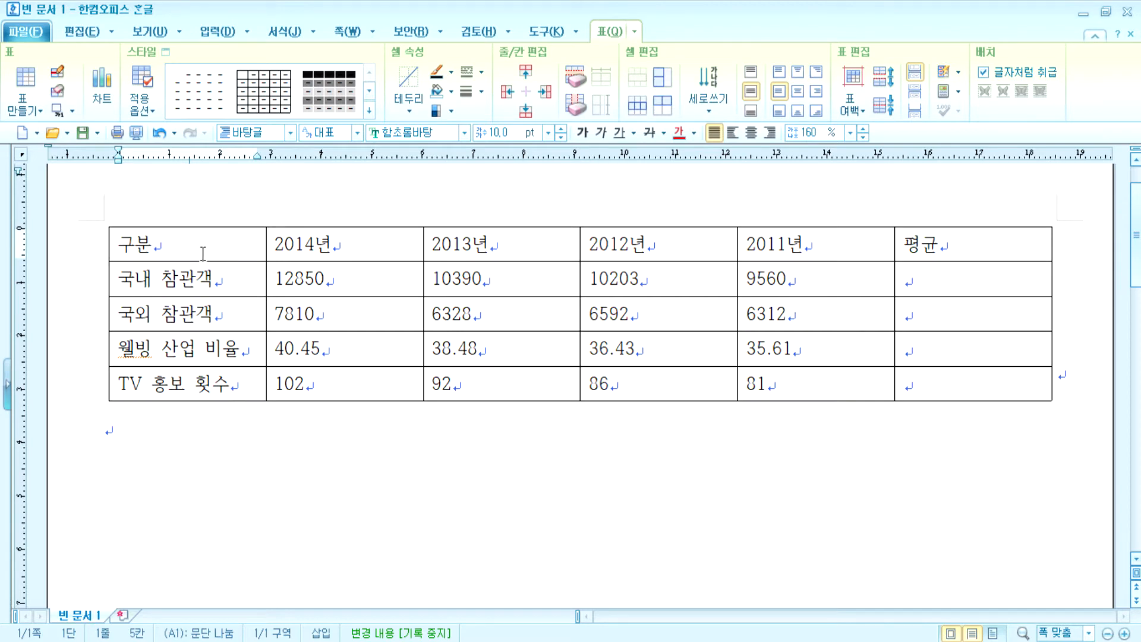
- Set every table cell in the 굴림 font and centre-align it
left_click_drag(224, 244, 925, 390)
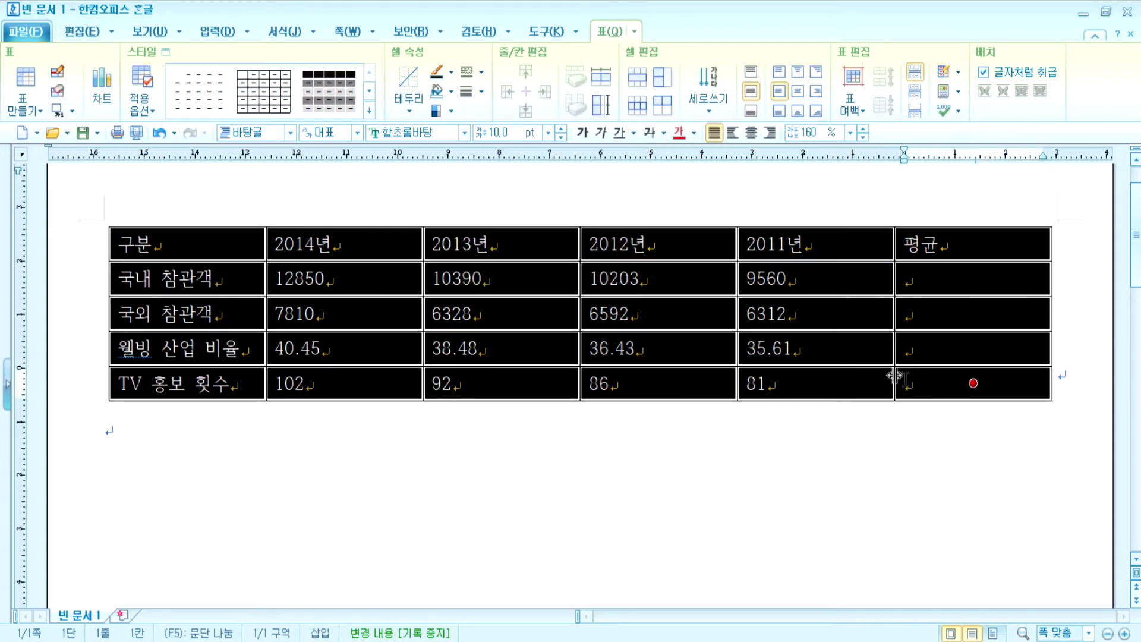
left_click(464, 133)
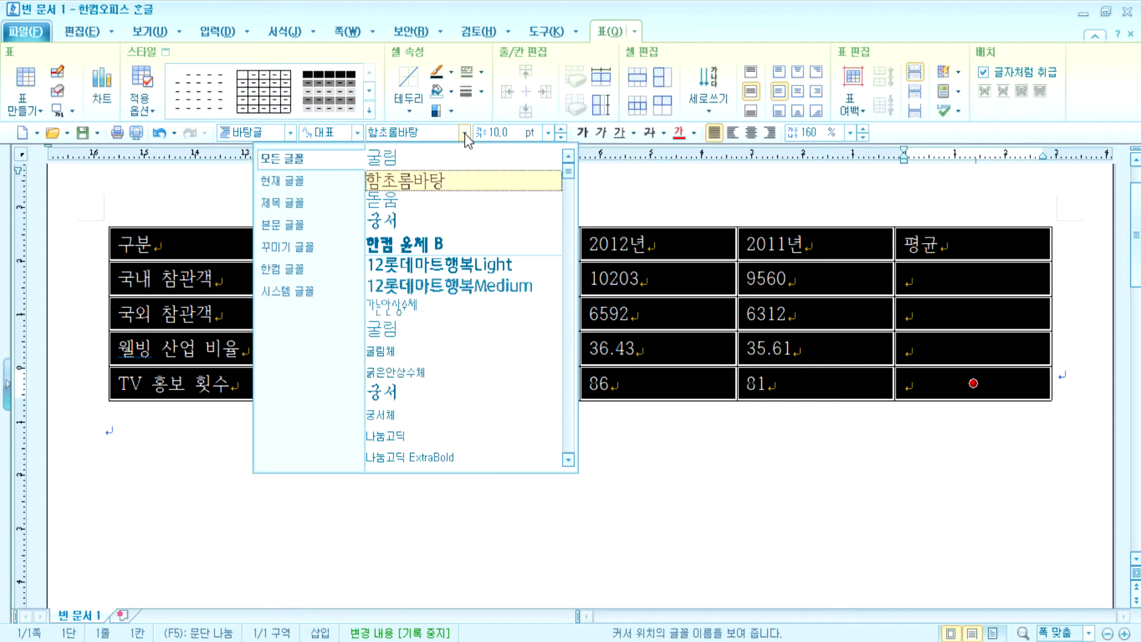
left_click(428, 165)
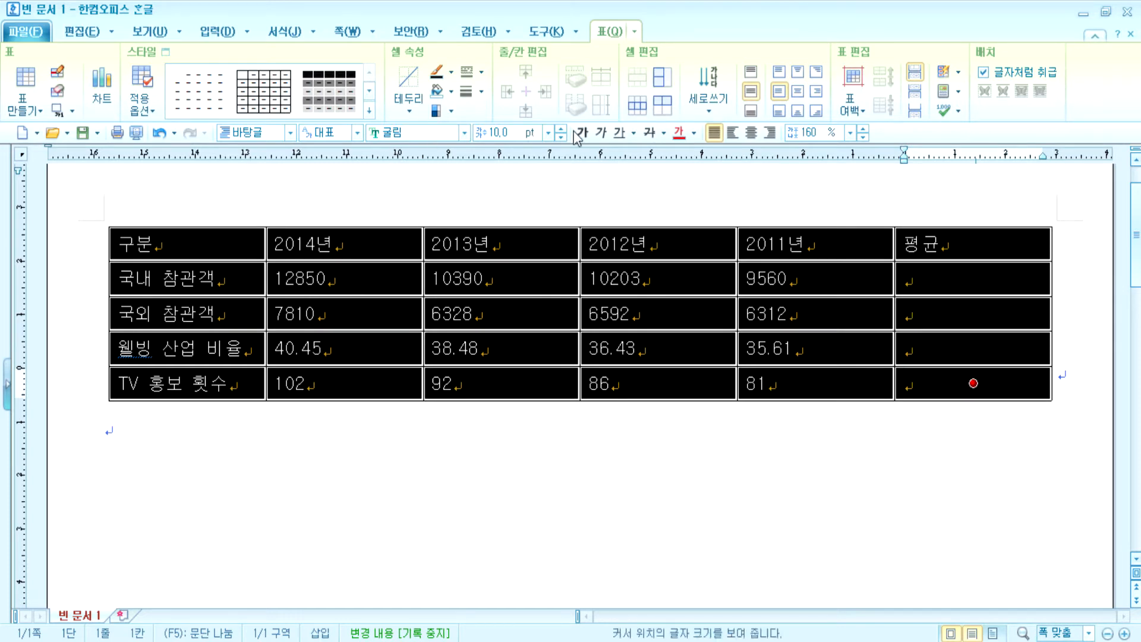
left_click(752, 133)
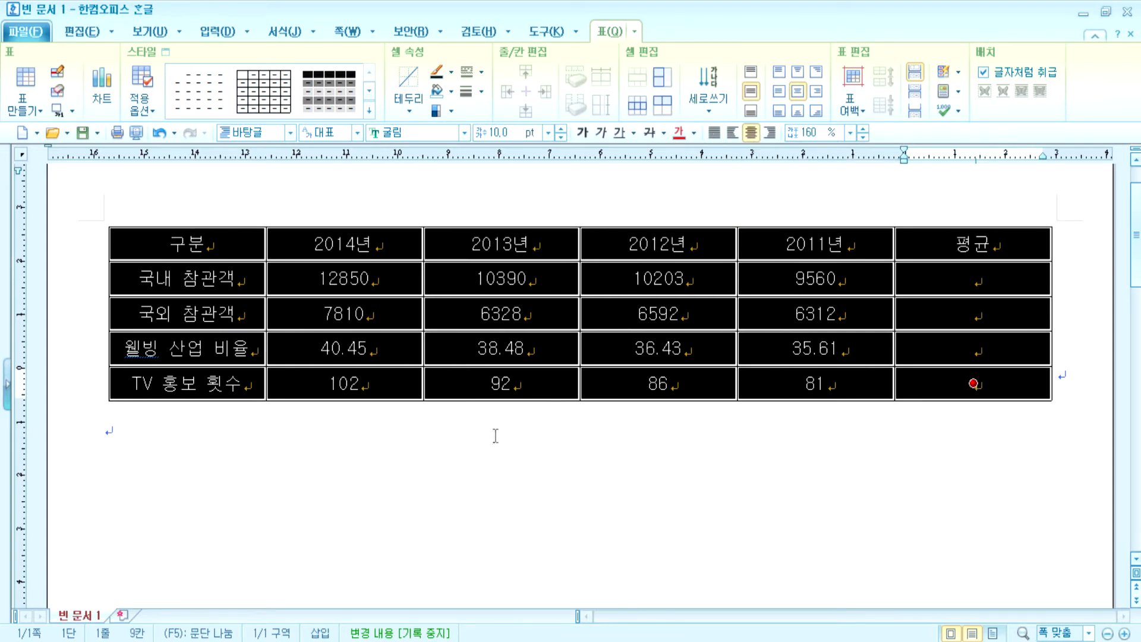
- Right-align the numeric cells from 12850 onward
left_click_drag(418, 285, 1003, 382)
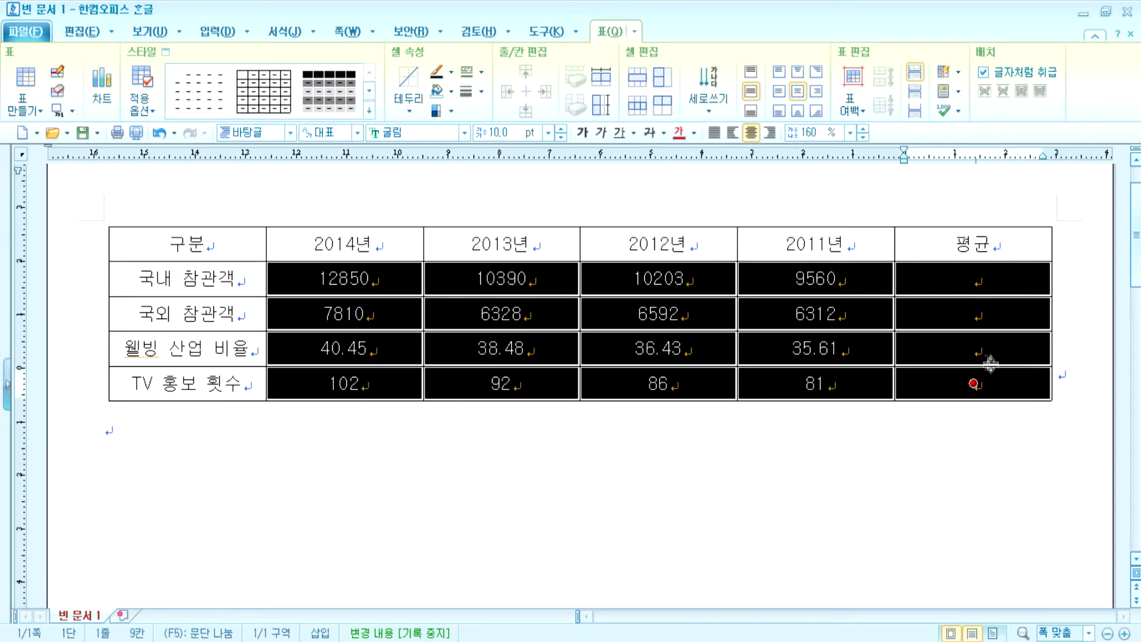
left_click(769, 133)
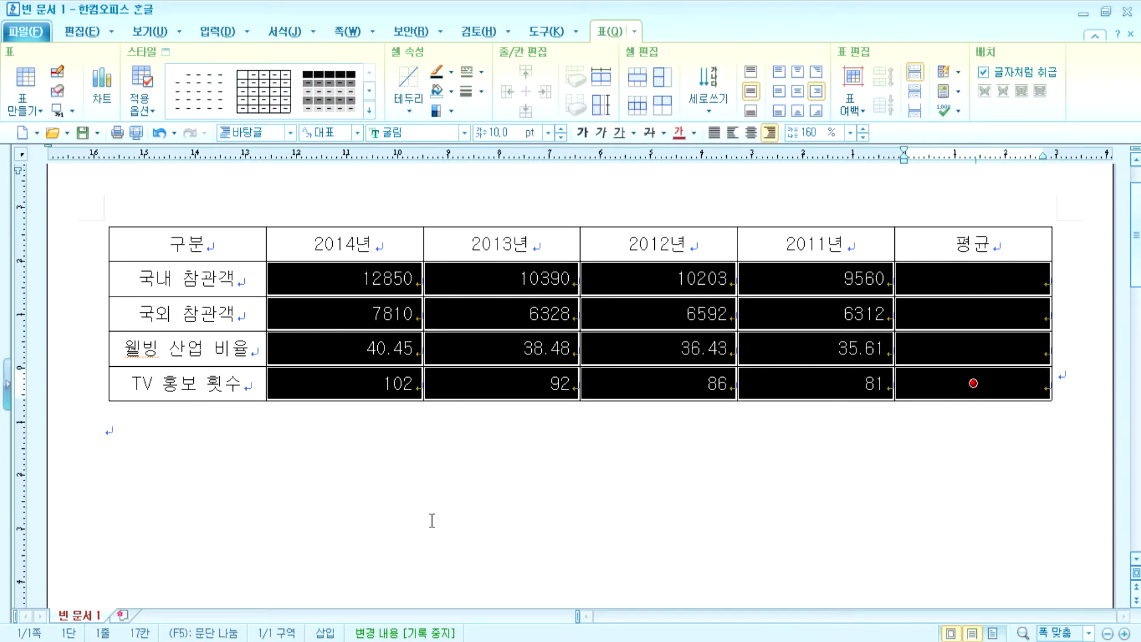
left_click(432, 521)
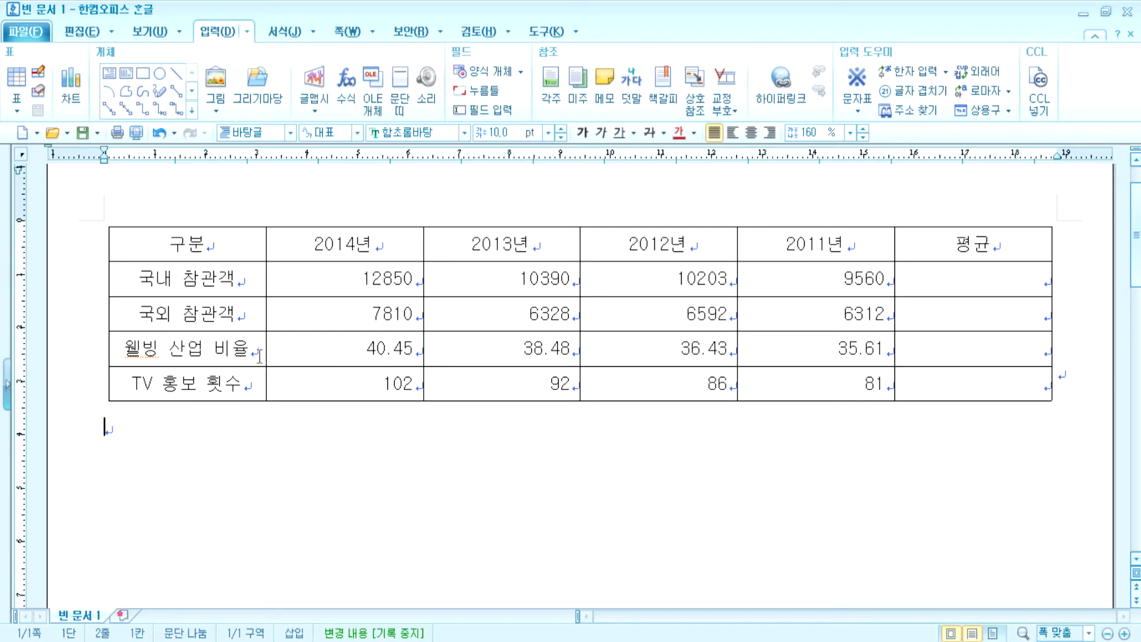
left_click_drag(266, 289, 305, 280)
left_click_drag(375, 246, 970, 384)
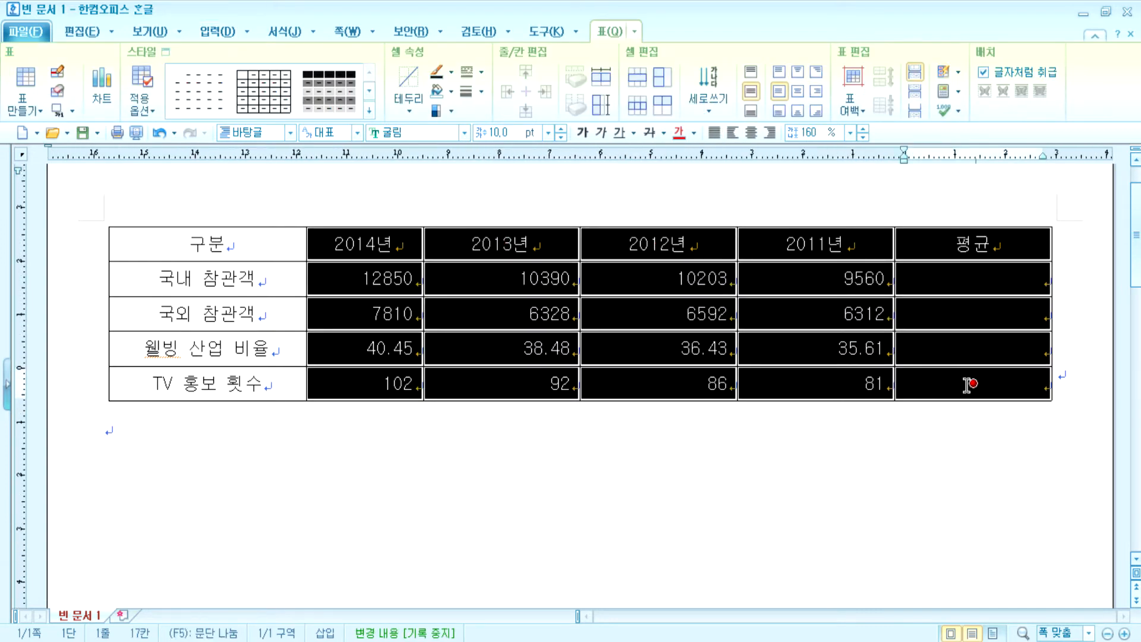
left_click(602, 89)
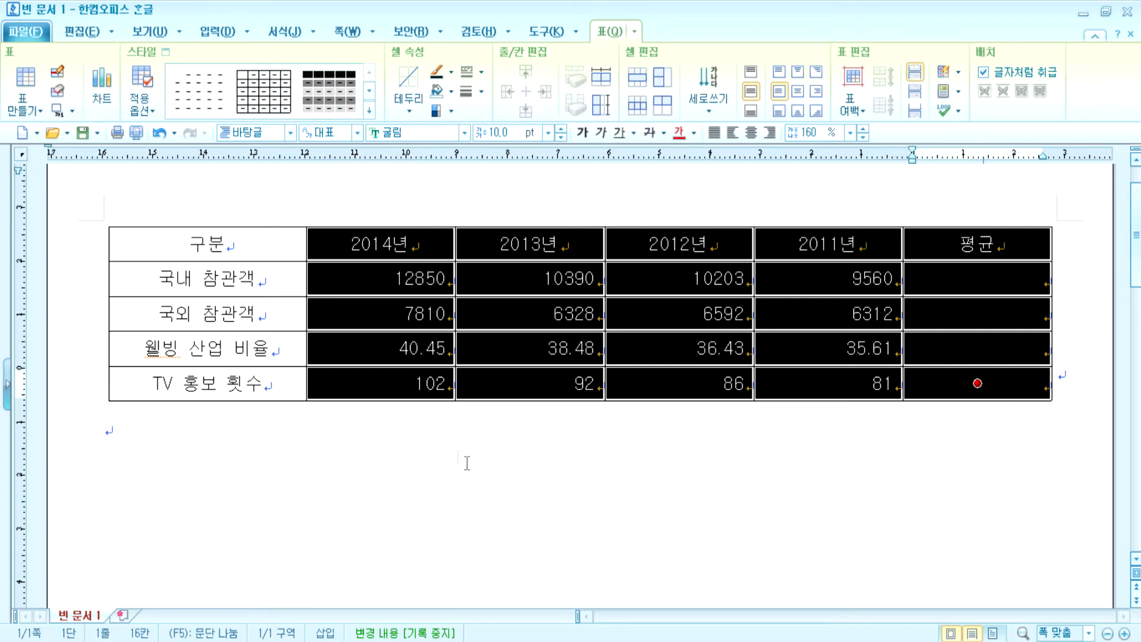
left_click(212, 427)
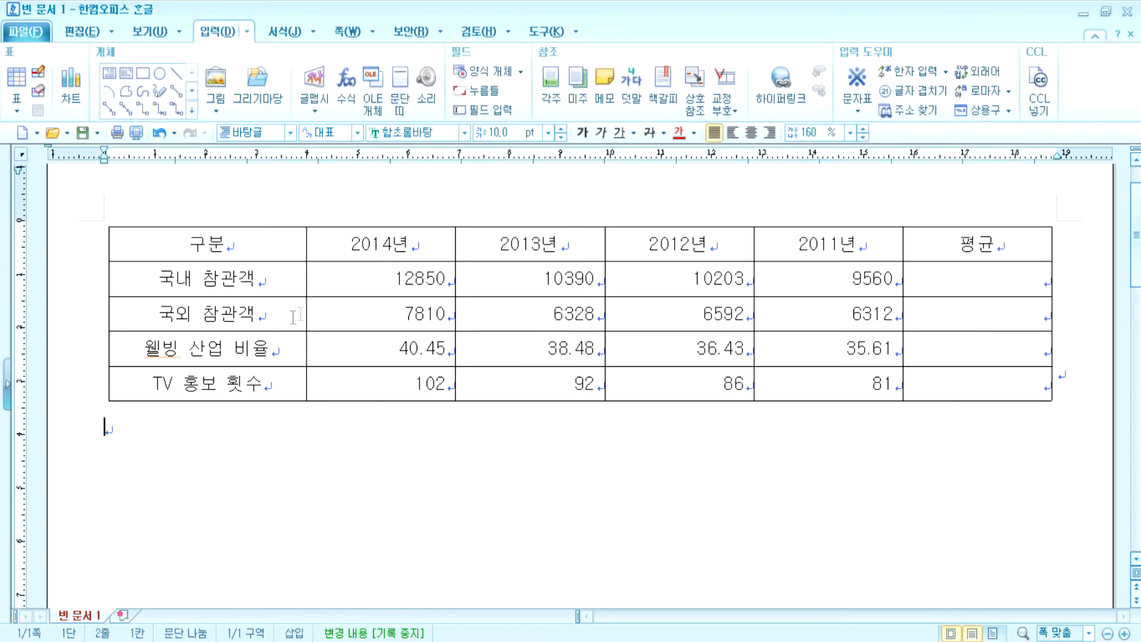
left_click_drag(300, 313, 235, 314)
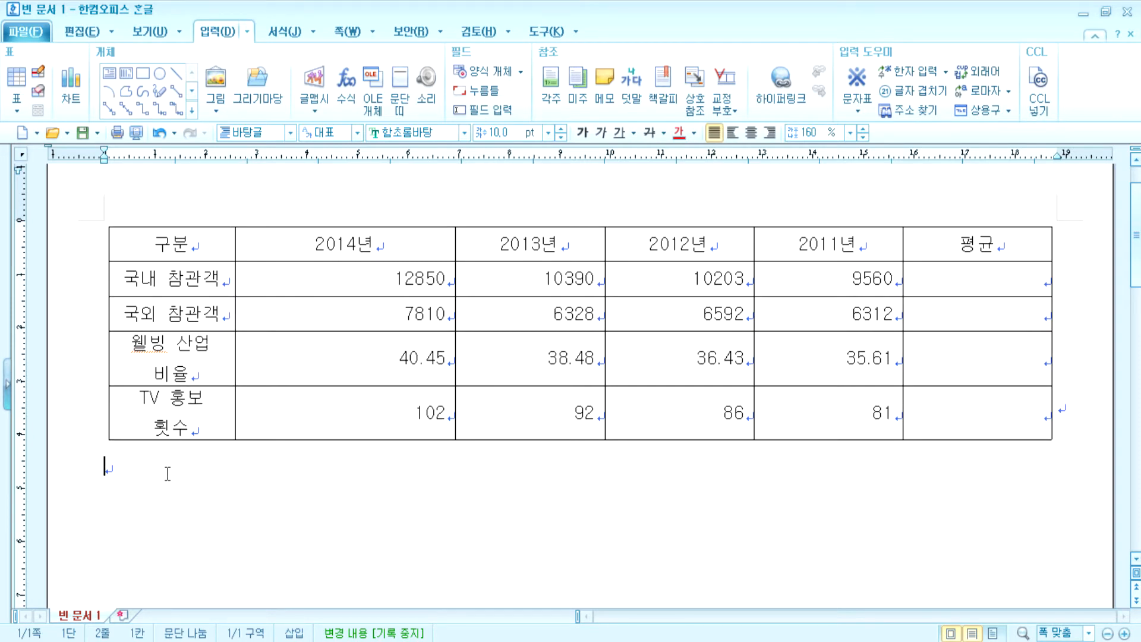
key("ctrl+z")
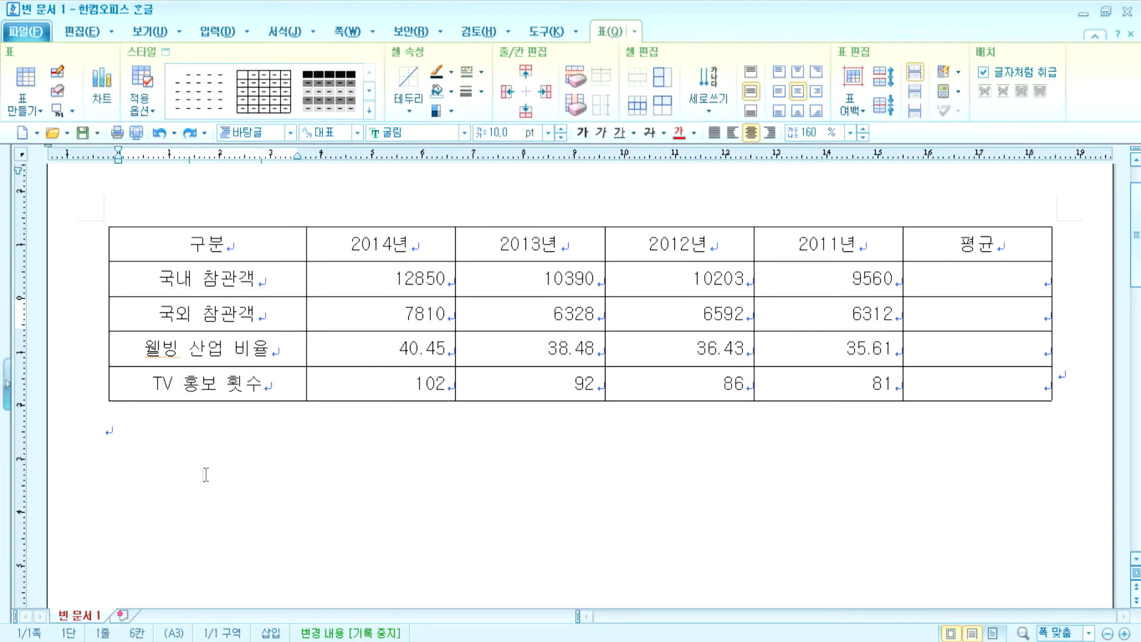
left_click_drag(262, 243, 828, 314)
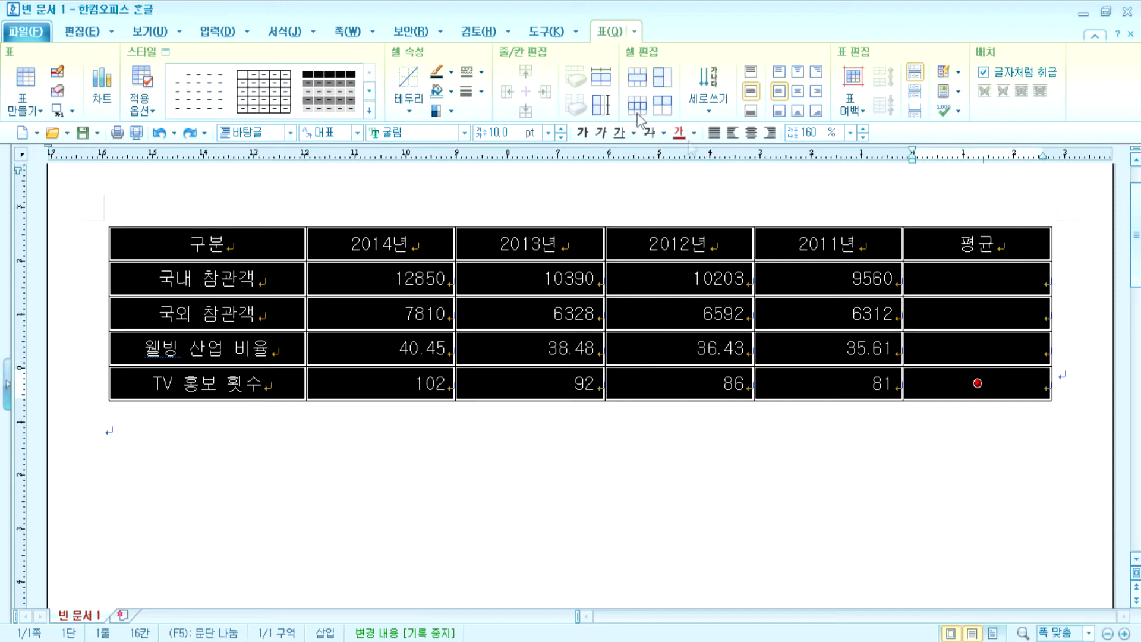
left_click(601, 76)
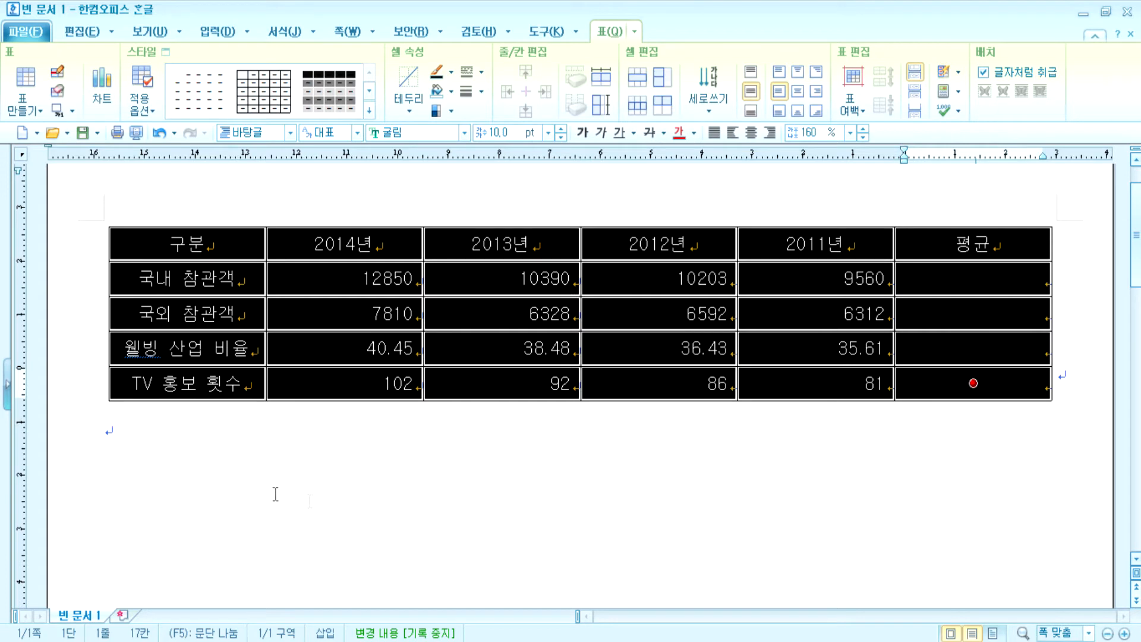
left_click(406, 589)
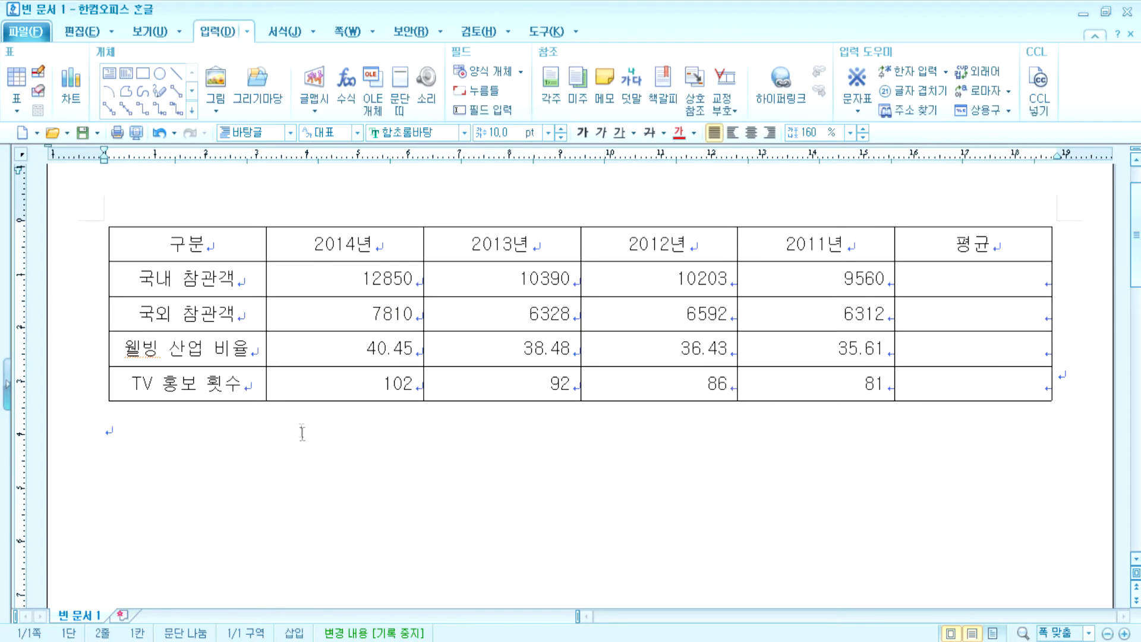
left_click_drag(197, 244, 760, 328)
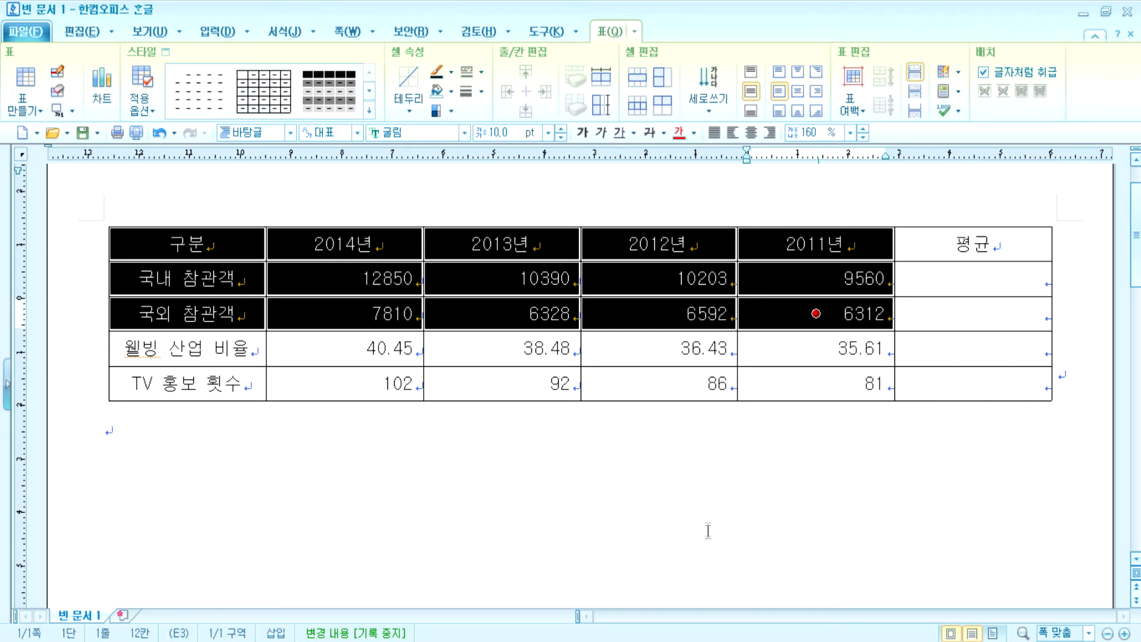
- Fill cells 구분 through 2011년 in the header and both 참관객 rows with yellow
left_click(642, 509)
left_click_drag(207, 252, 754, 319)
left_click(454, 91)
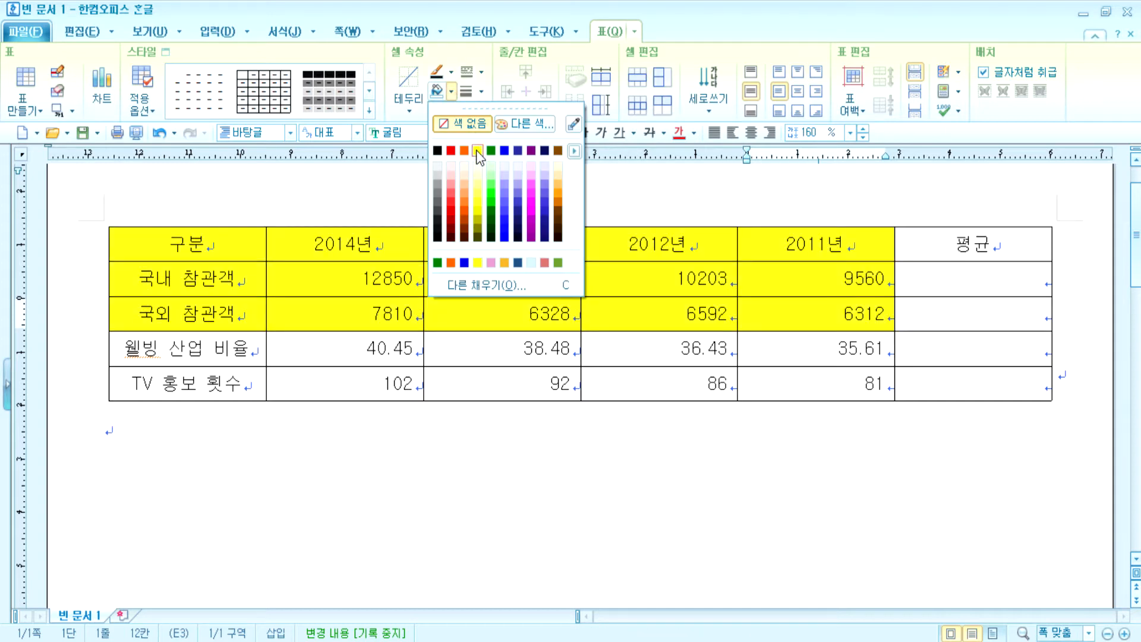
left_click(477, 149)
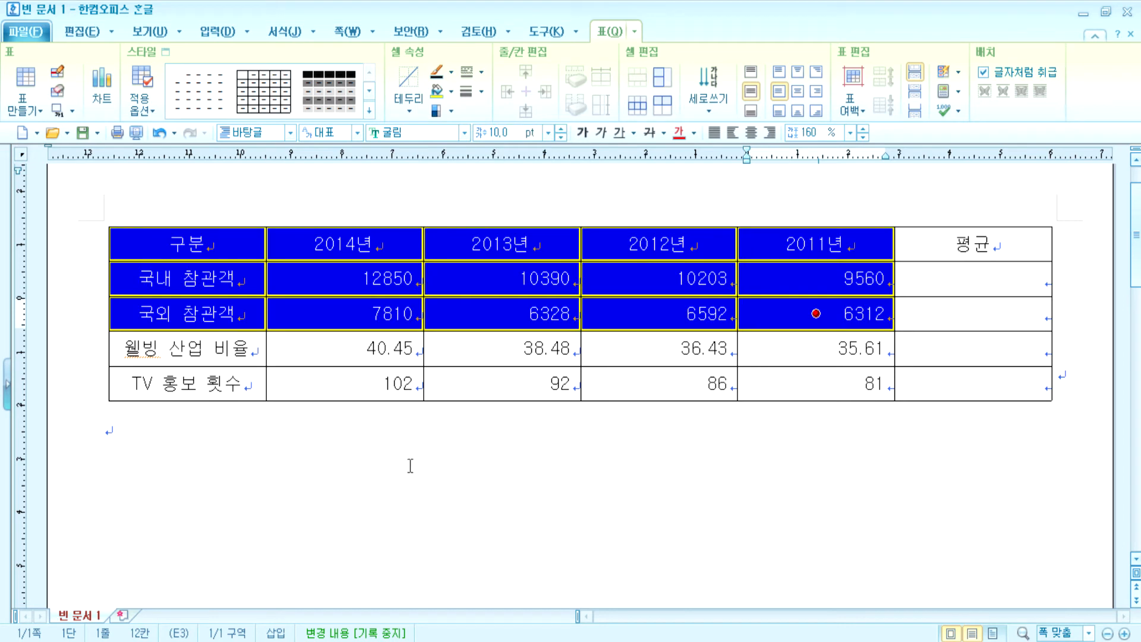
left_click(408, 473)
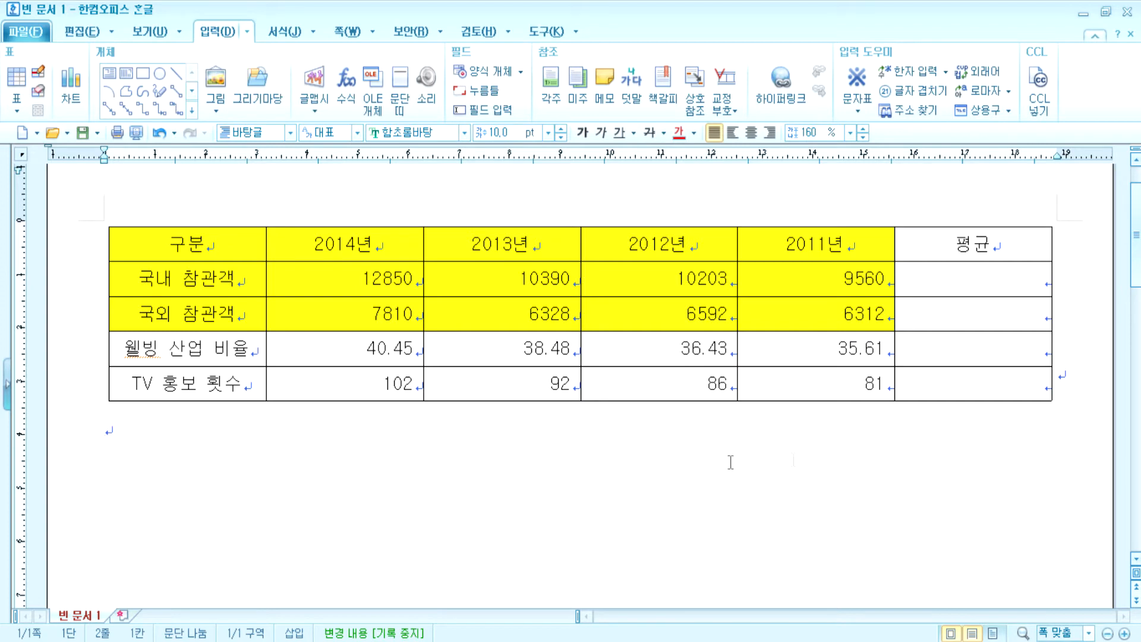
- Block-average both 참관객 rows into their 평균 cells, giving 10,750.75 and 6,760.50
left_click(953, 284)
left_click_drag(951, 297, 949, 313)
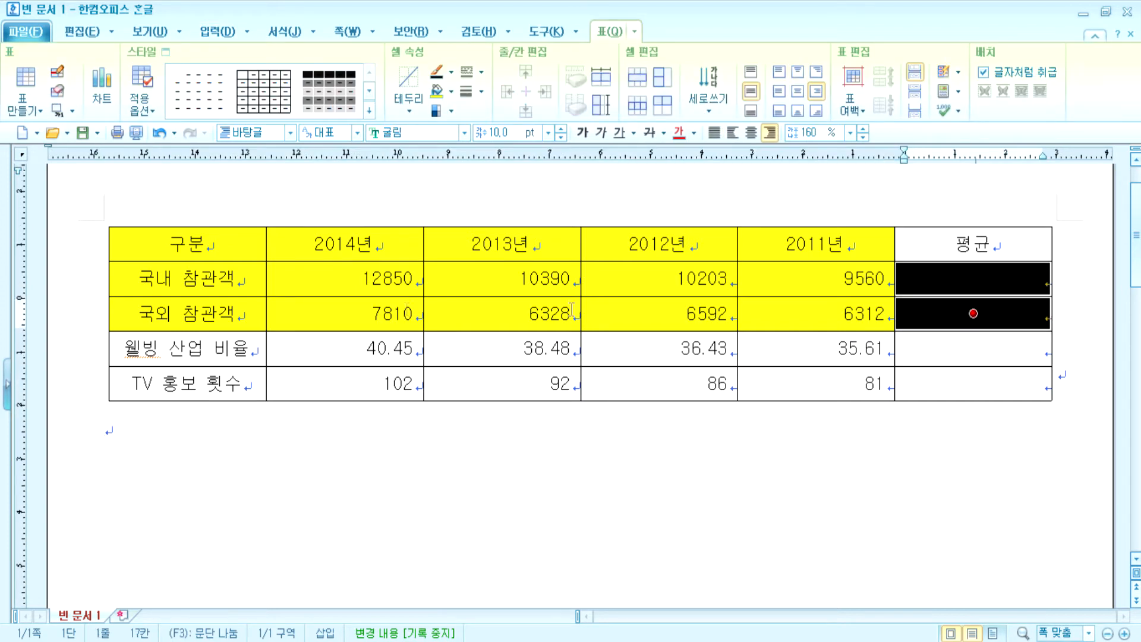
left_click_drag(331, 282, 951, 331)
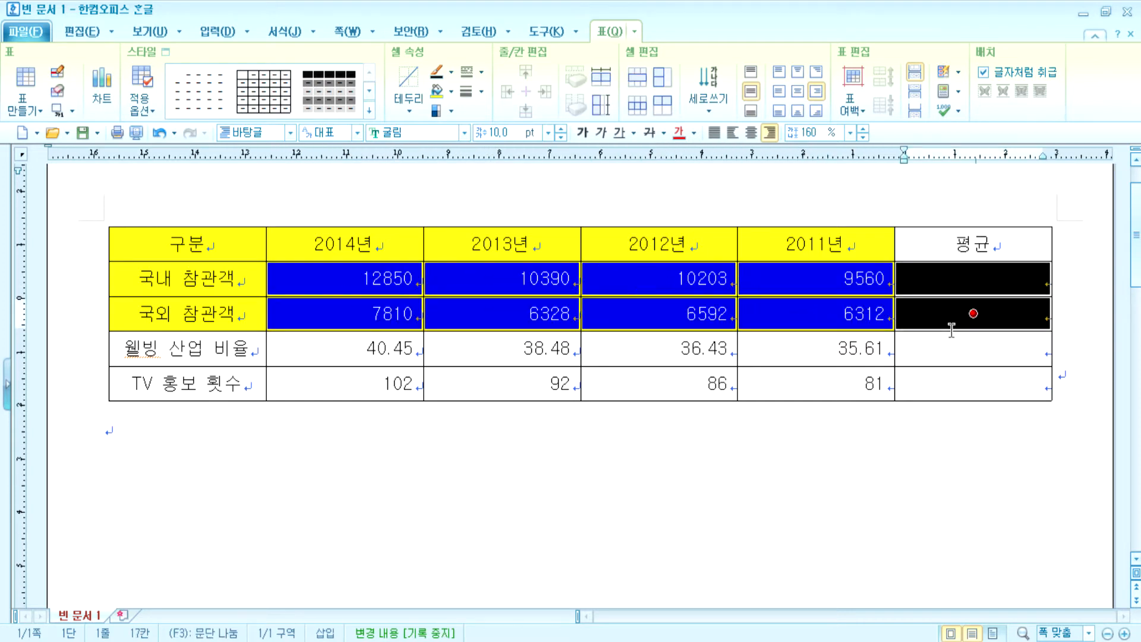
left_click_drag(344, 274, 956, 311)
left_click(960, 92)
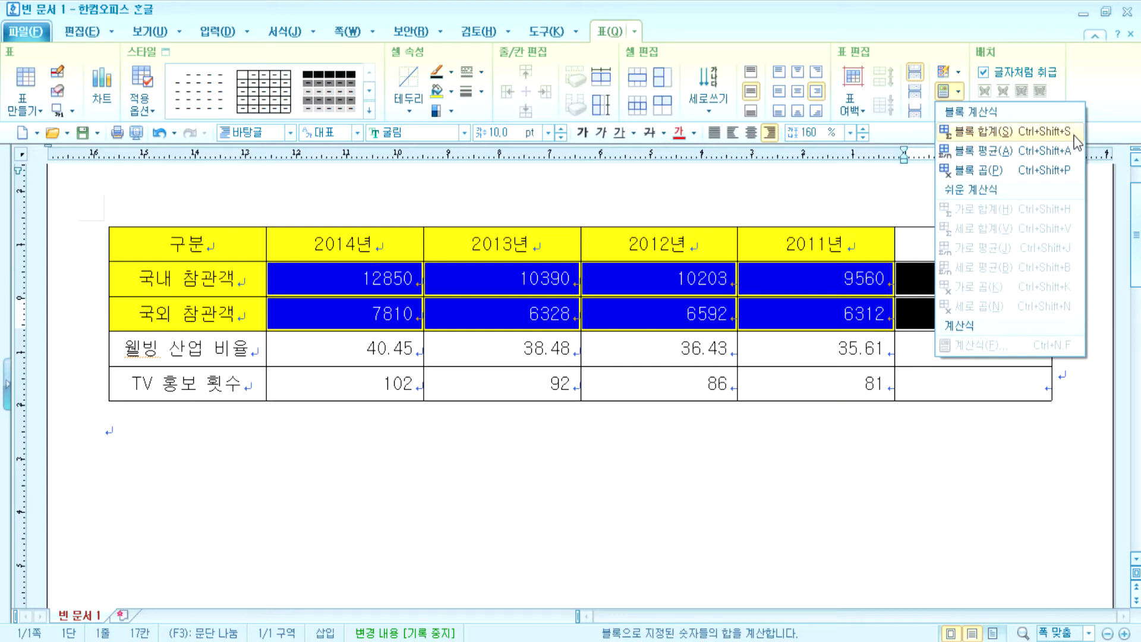
left_click(1062, 157)
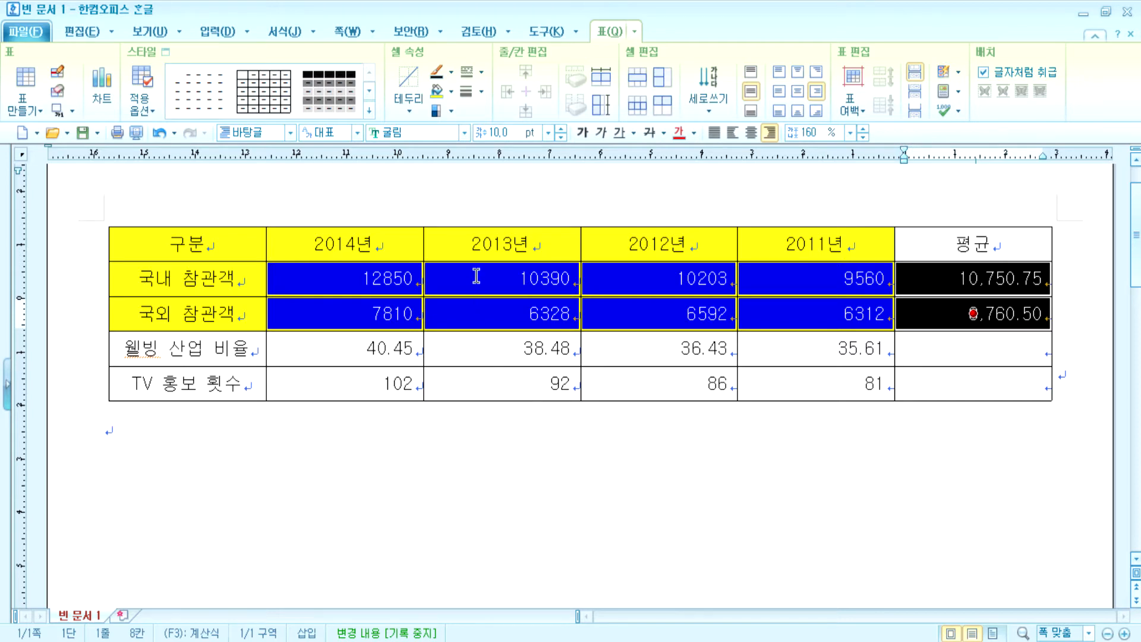
left_click_drag(310, 277, 816, 313)
left_click(958, 112)
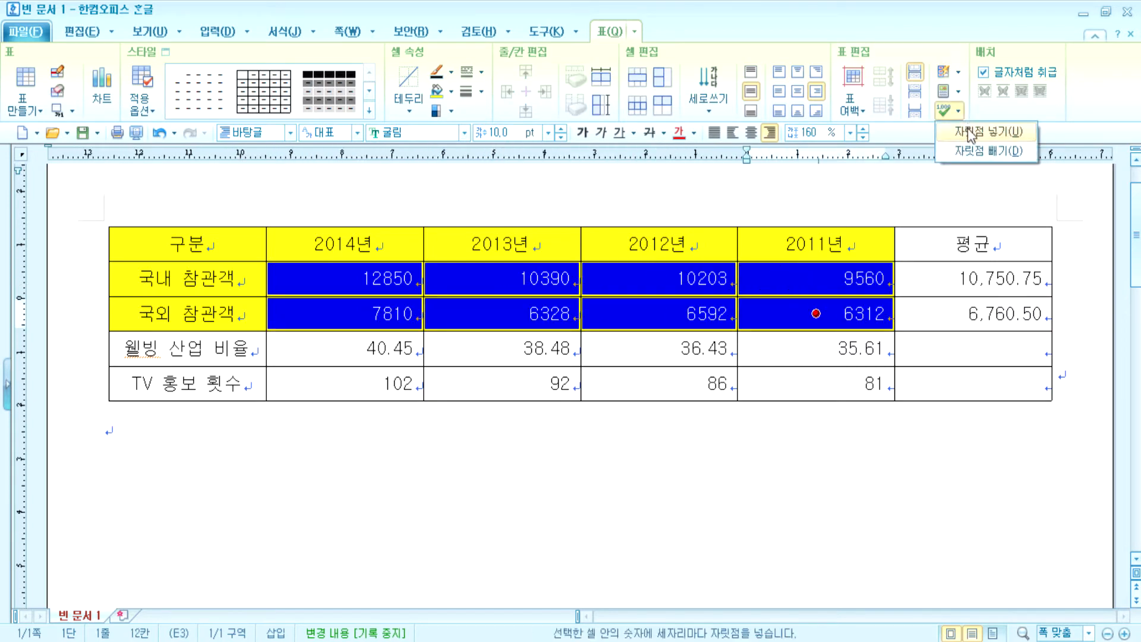
- Apply thousands separators to the selected 참관객 year figures
left_click(970, 132)
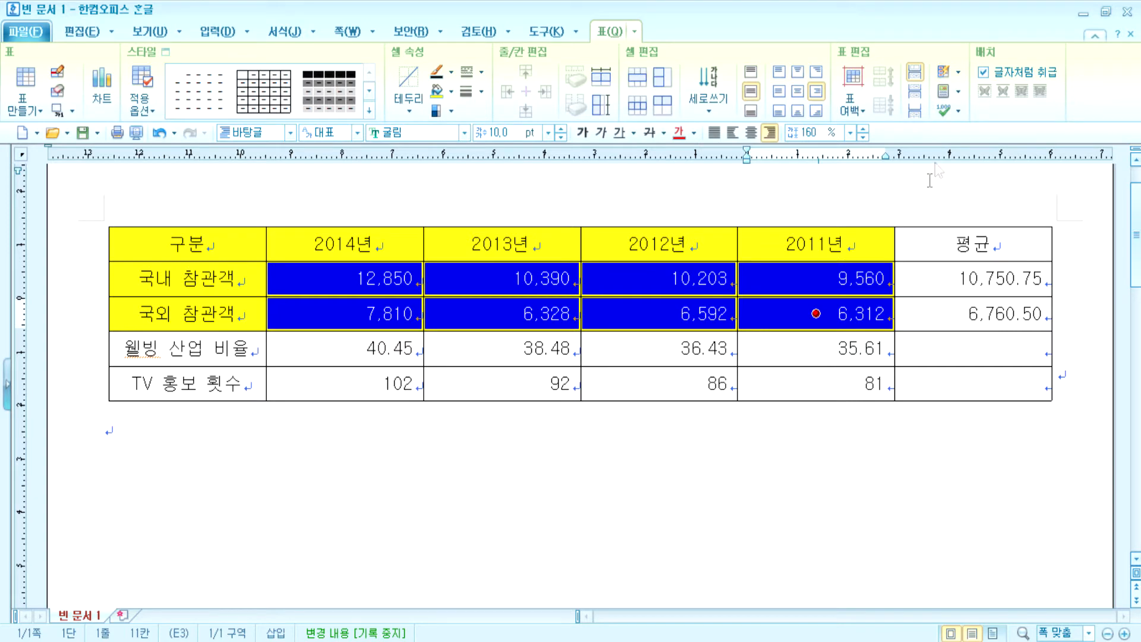
left_click(958, 111)
left_click(974, 151)
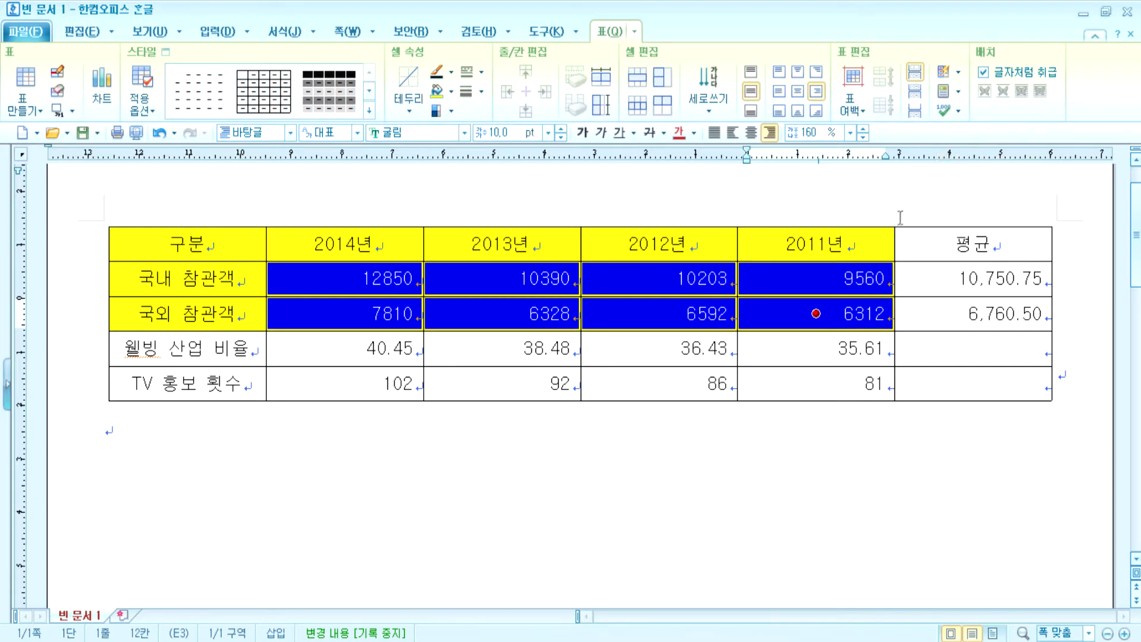
left_click(958, 111)
left_click(974, 132)
left_click(528, 279)
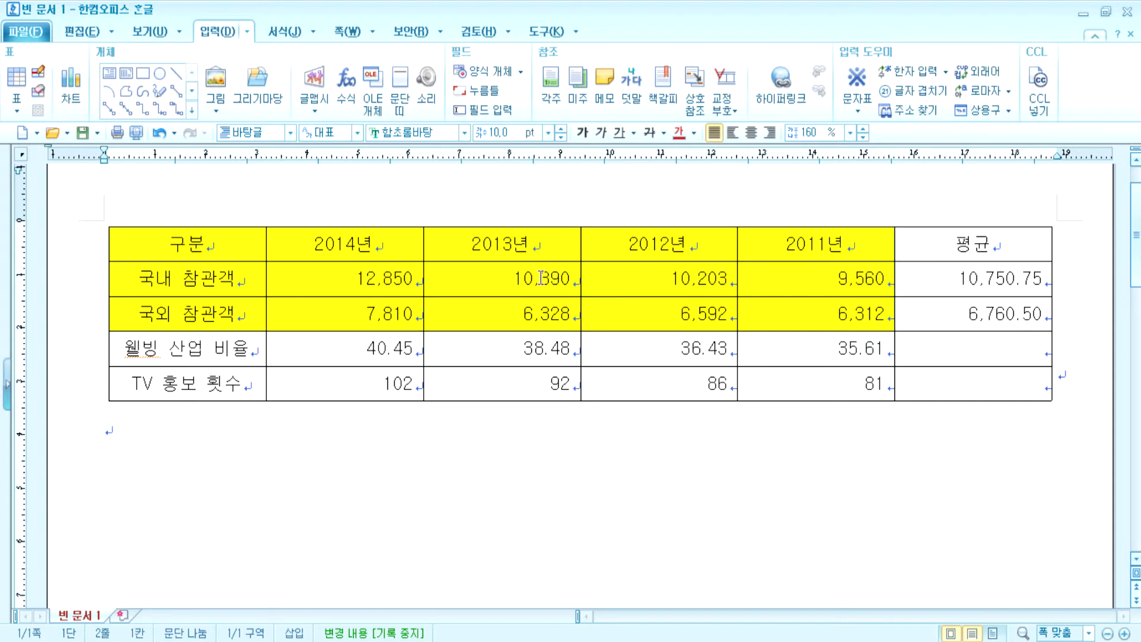
- Reselect both 참관객 rows' year values and reapply separators, e.g. 12,850 and 7,810
left_click(373, 280)
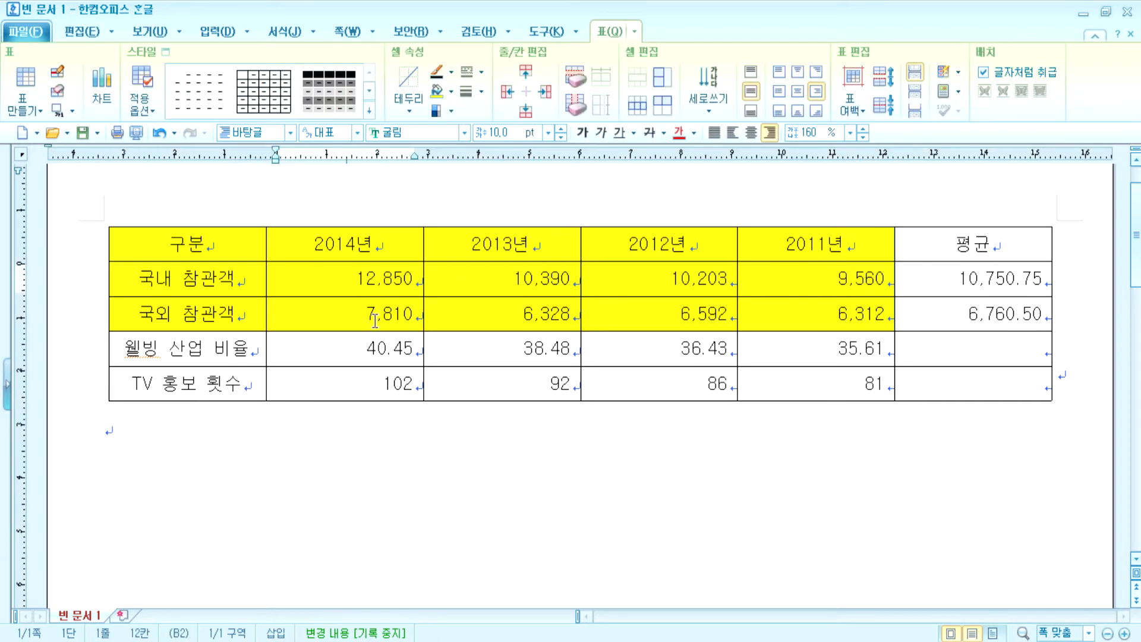
left_click_drag(327, 278, 815, 313)
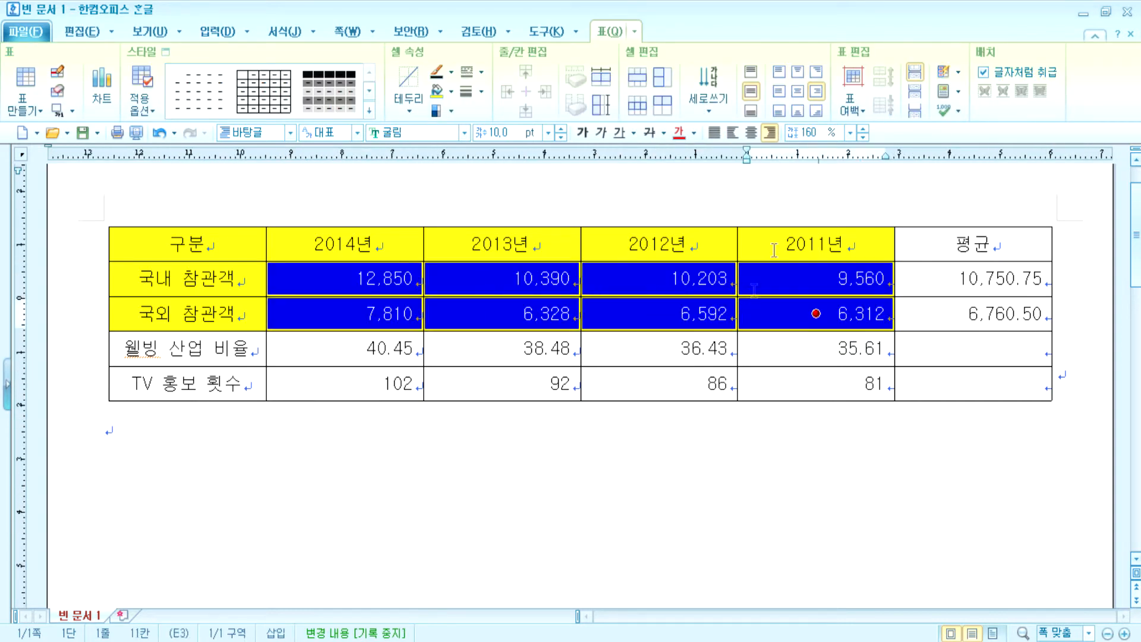
left_click(957, 112)
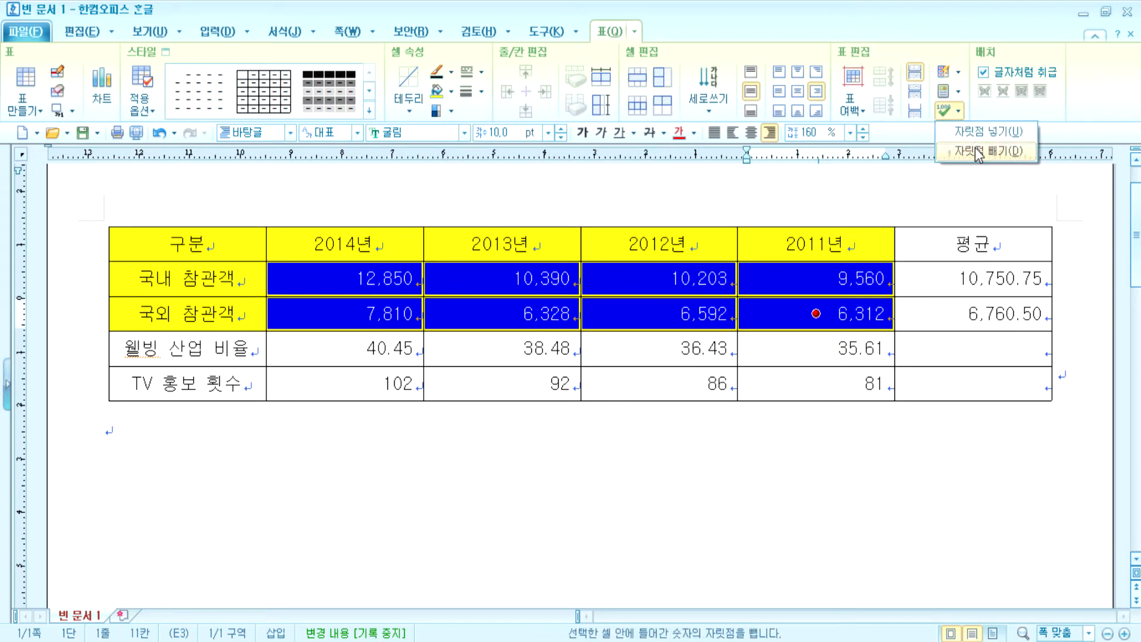
left_click(975, 149)
left_click(957, 111)
left_click(974, 132)
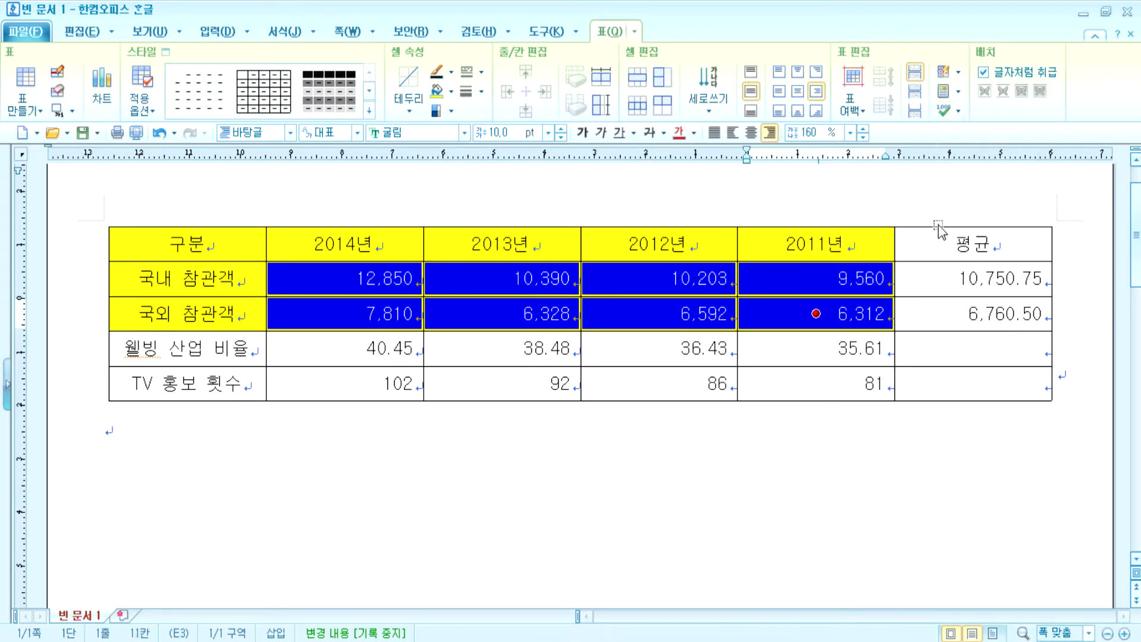
left_click(766, 500)
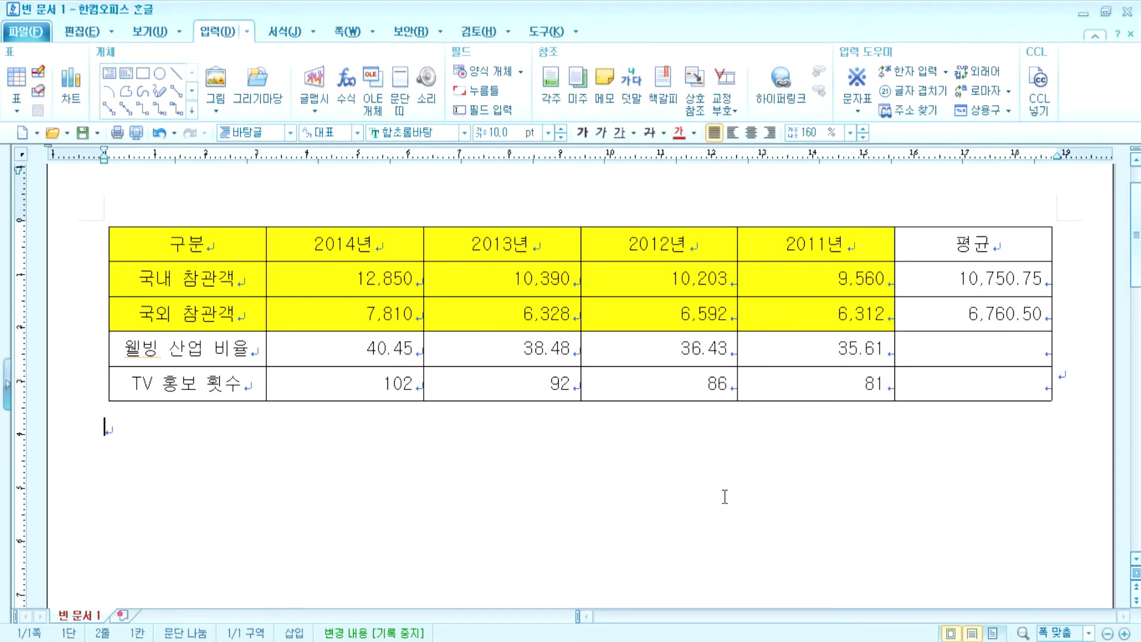
- Delete the average values from both 참관객 평균 cells
left_click_drag(960, 279, 956, 316)
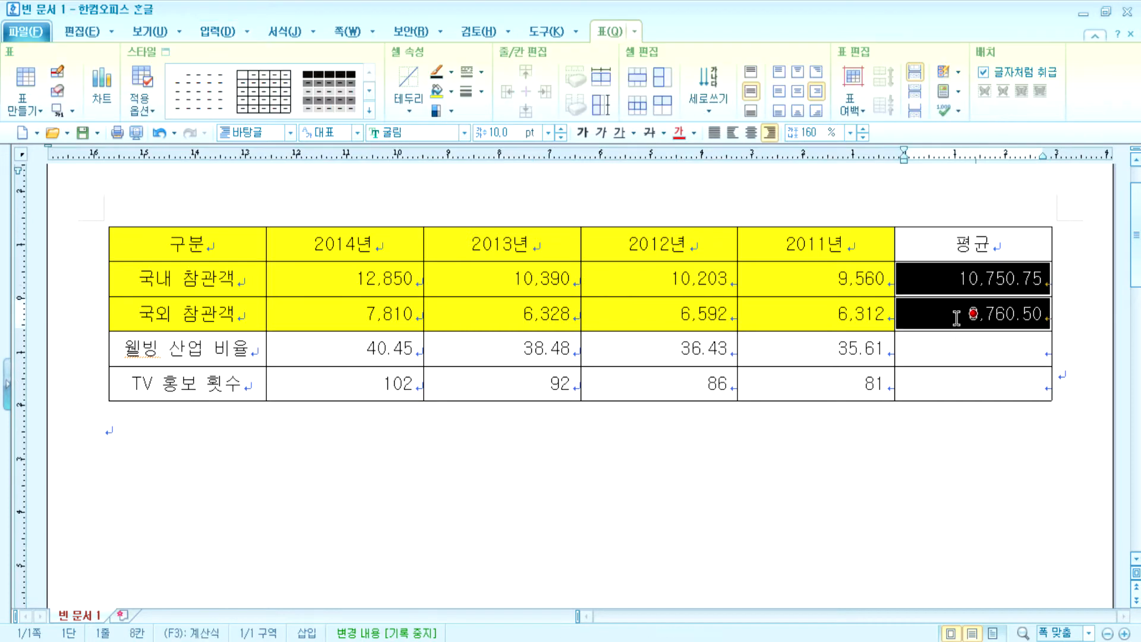
left_click(913, 502)
left_click_drag(972, 278, 1035, 279)
left_click(968, 424)
left_click_drag(925, 281, 927, 309)
key("Delete")
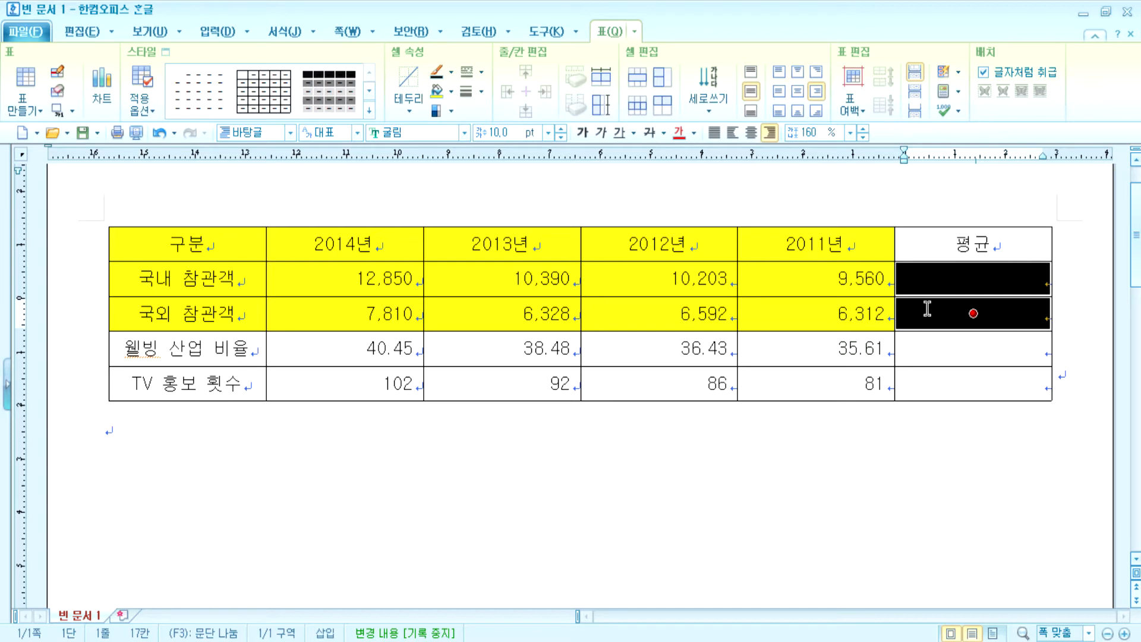
left_click(926, 463)
- Recompute block averages into the 평균 cells of both 참관객 rows
left_click_drag(347, 281, 1018, 326)
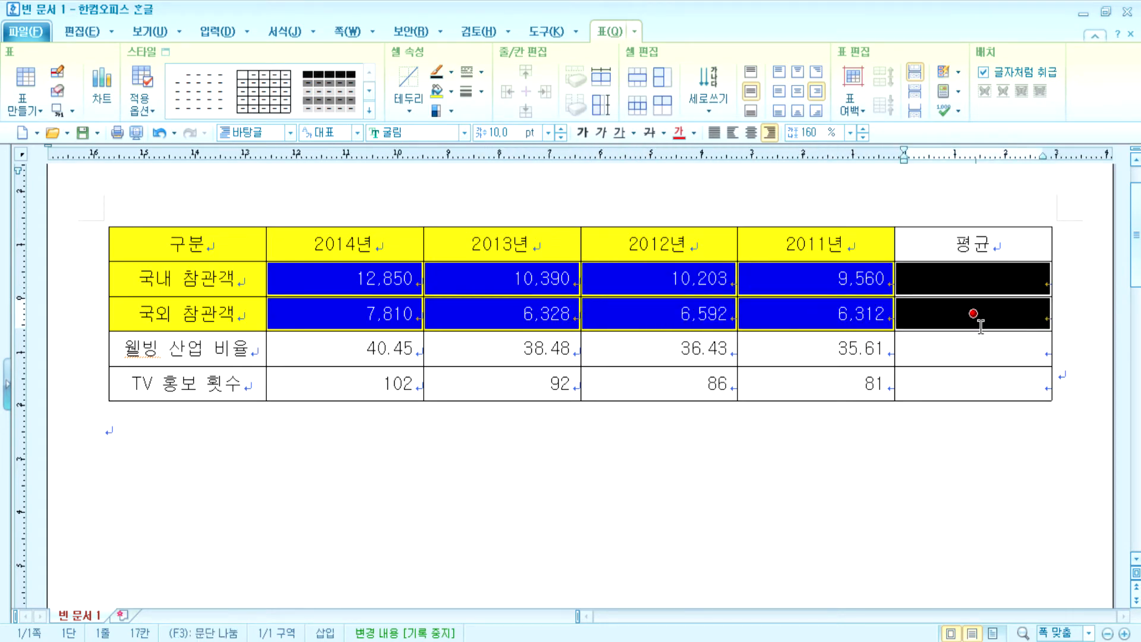
right_click(969, 281)
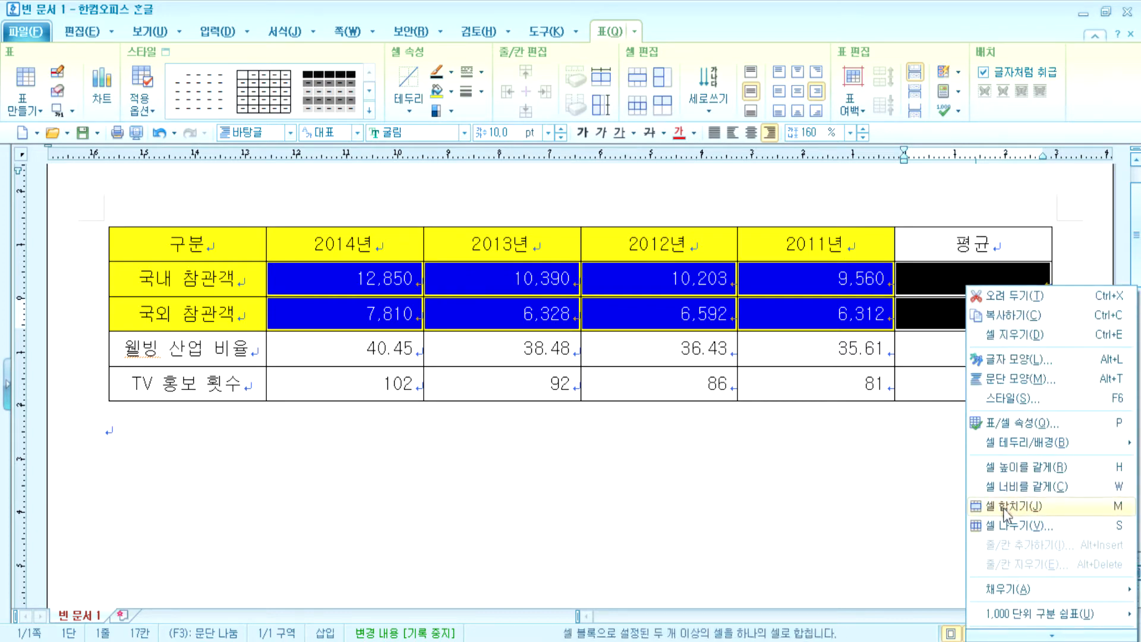
mouse_move(1053, 635)
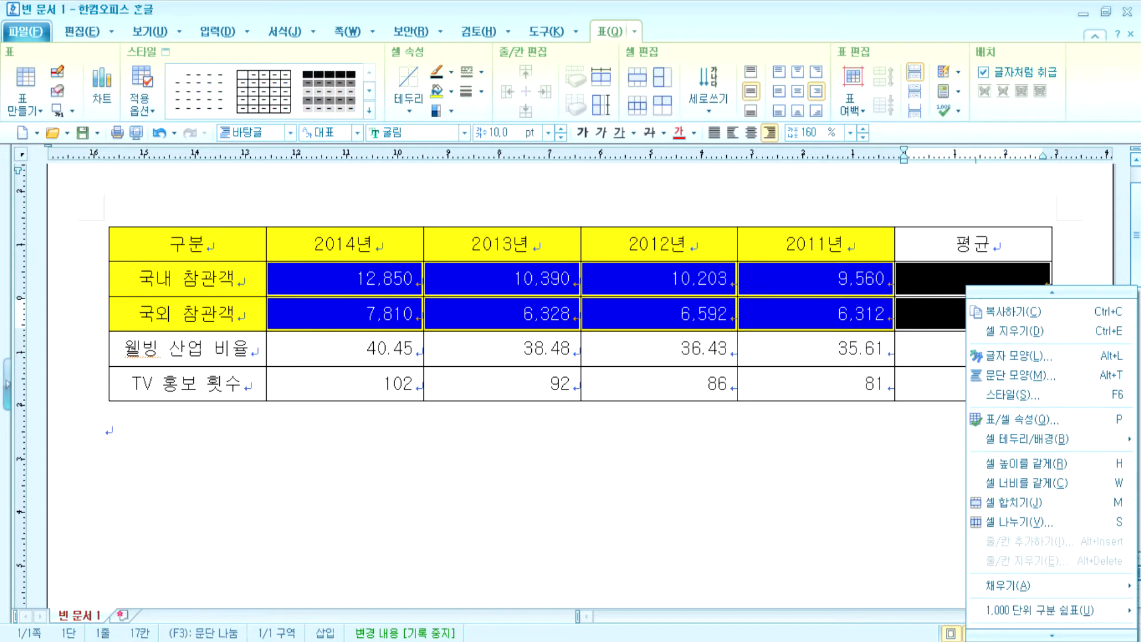
mouse_move(1053, 606)
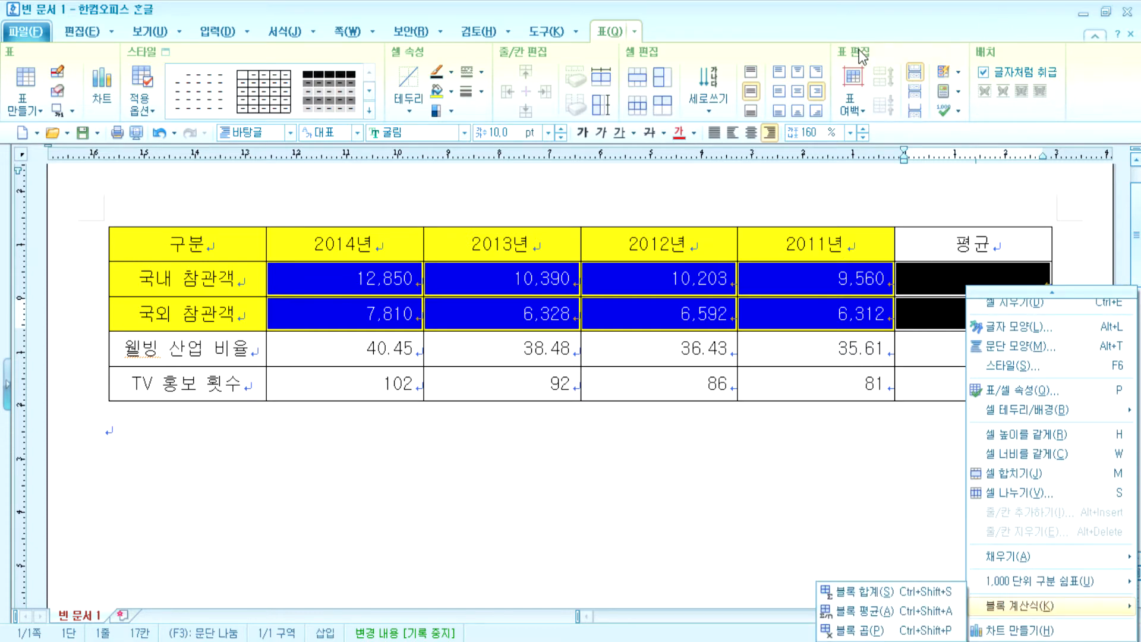
left_click(963, 59)
left_click(958, 91)
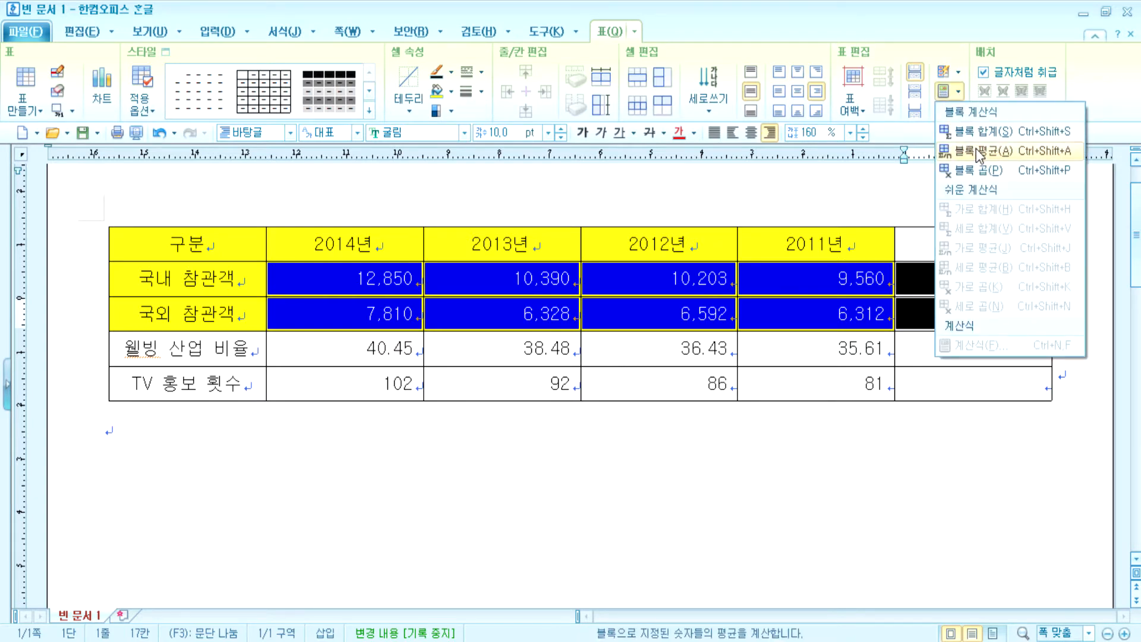
left_click(975, 151)
left_click(1026, 432)
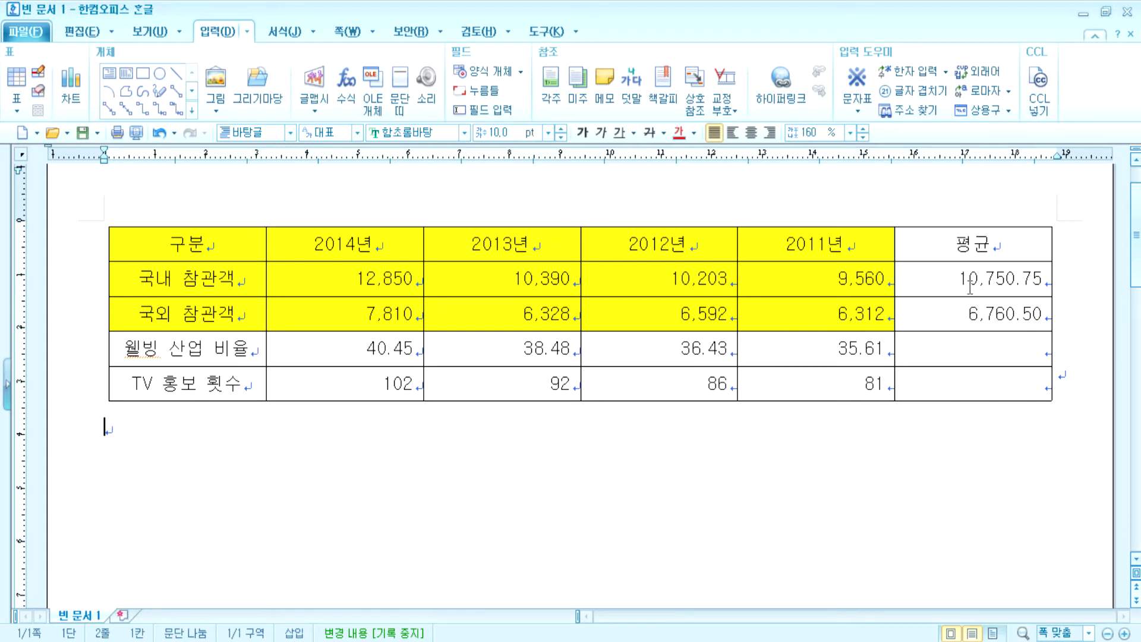
- Erase the two averages again, leaving the 평균 column empty
left_click_drag(922, 275, 921, 306)
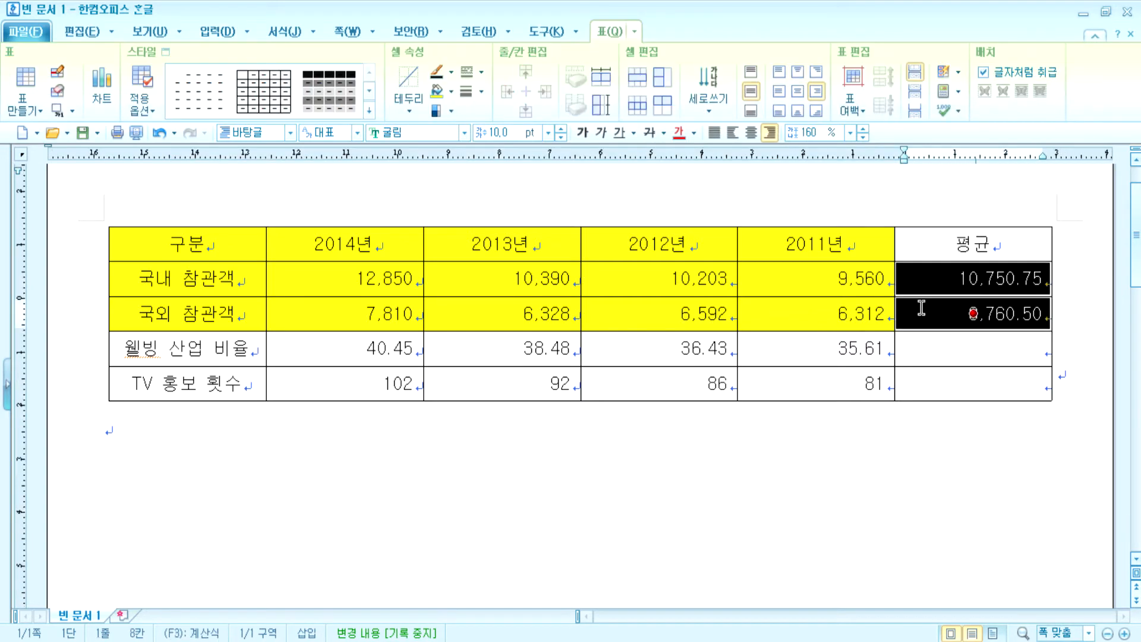
left_click(899, 471)
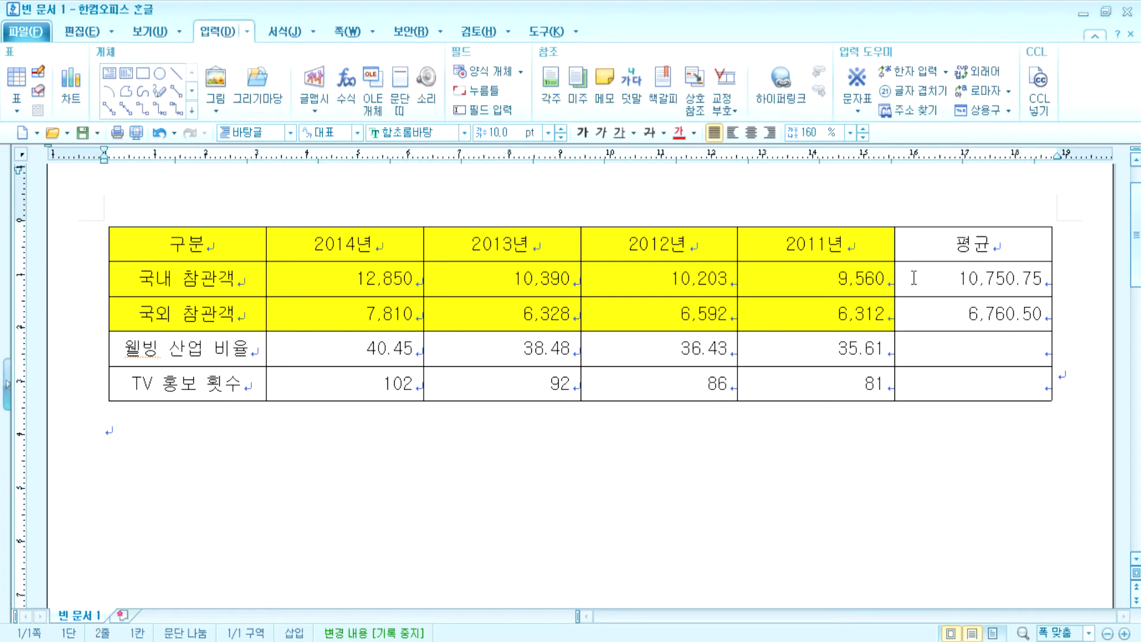
left_click_drag(913, 278, 920, 320)
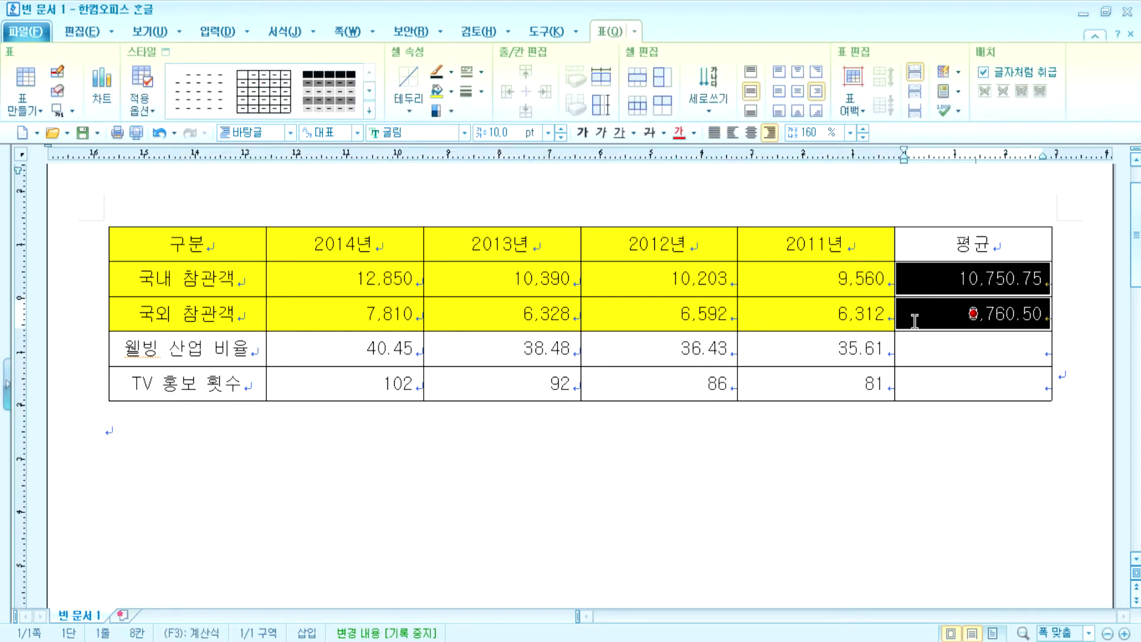
left_click(933, 451)
left_click_drag(965, 278, 1010, 274)
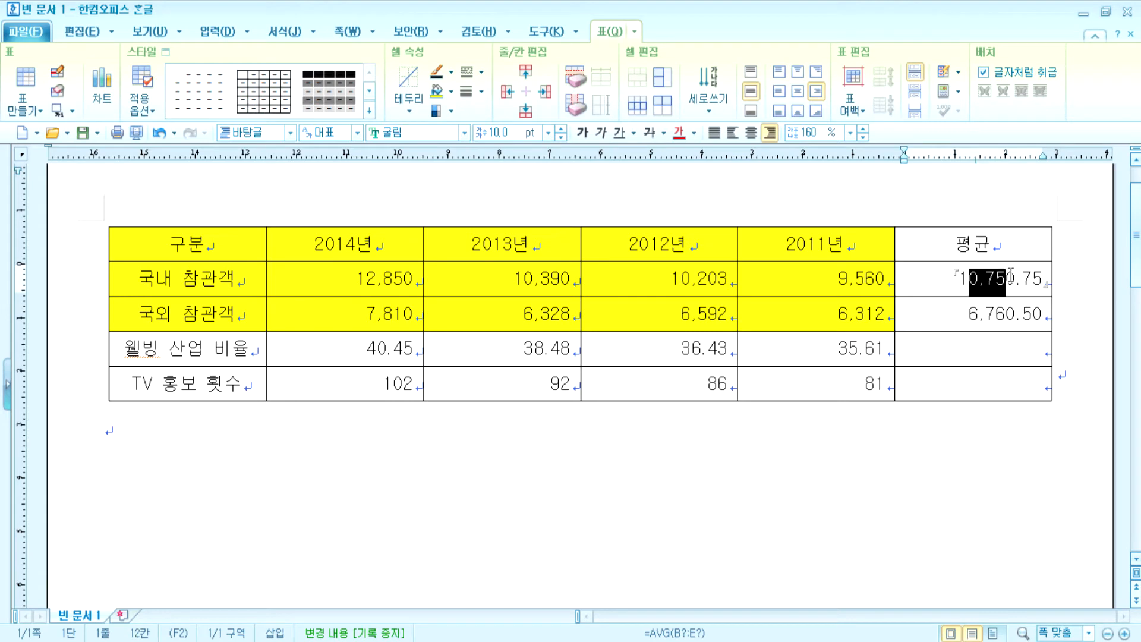
left_click(975, 440)
left_click_drag(931, 279, 930, 310)
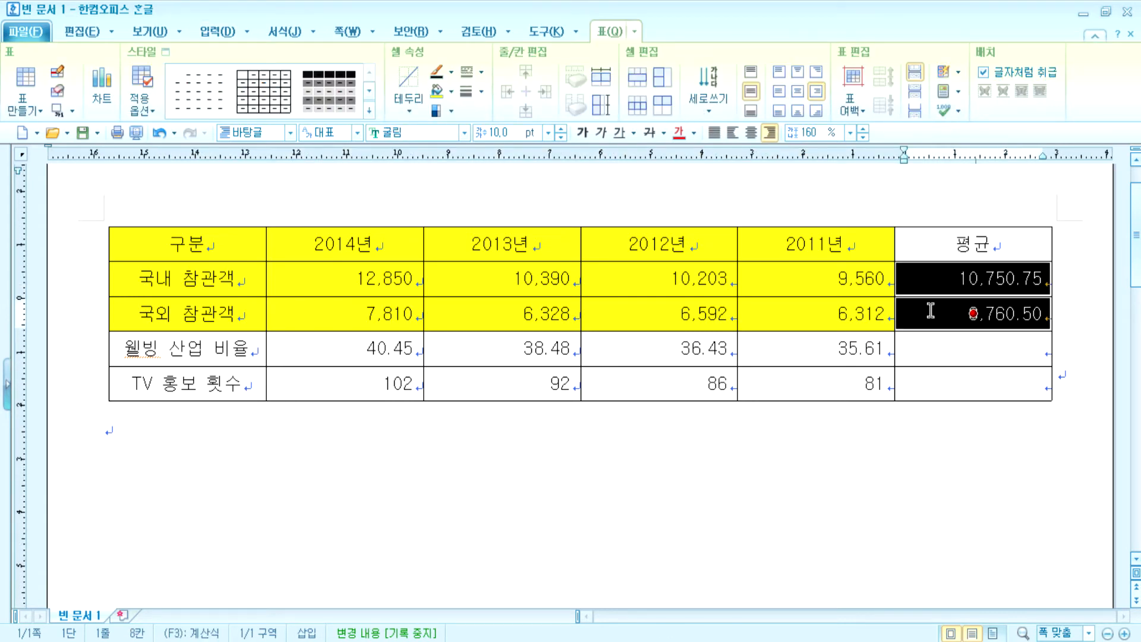
key("Delete")
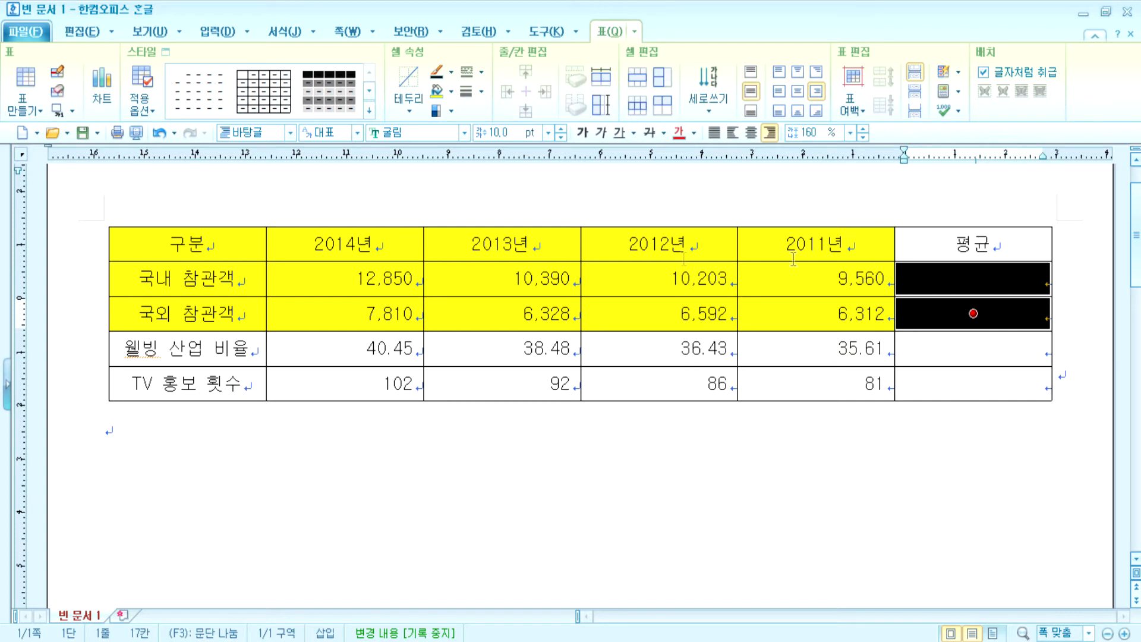
left_click(460, 456)
left_click(379, 278)
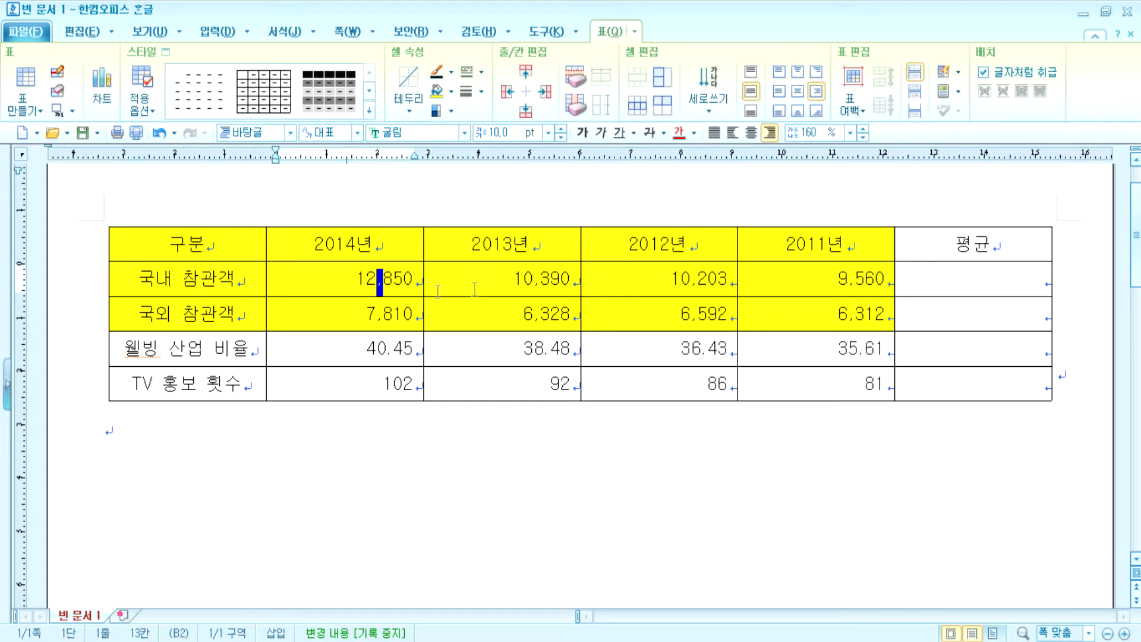
- Block-average the 참관객 year values into 평균, giving 10,750.75 and 6,760.50
left_click(337, 281)
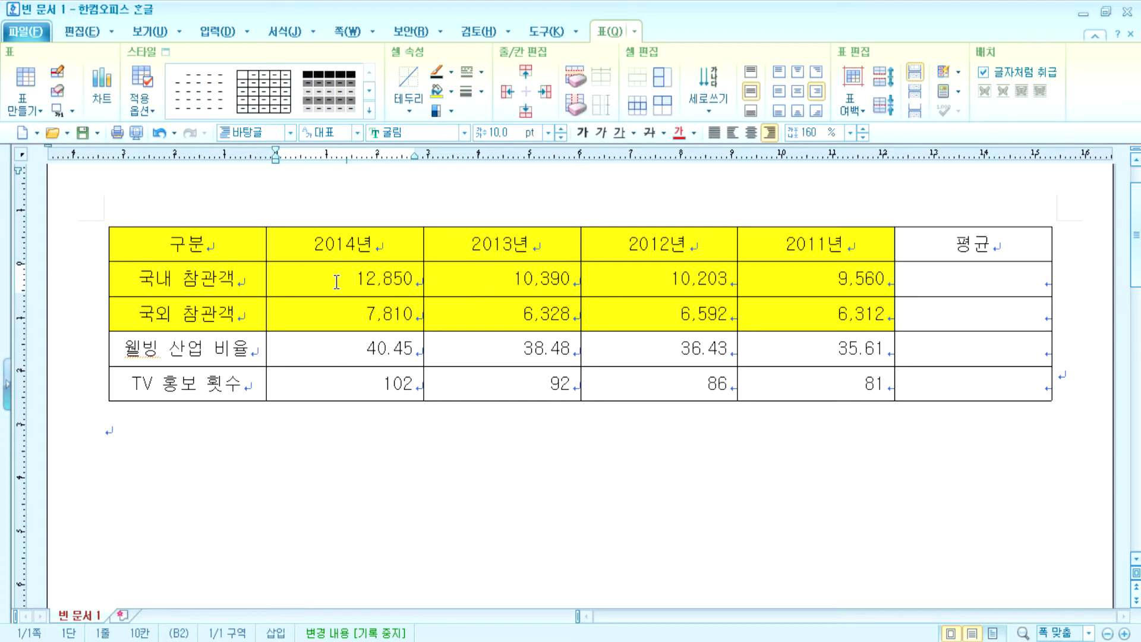
left_click_drag(377, 279, 381, 281)
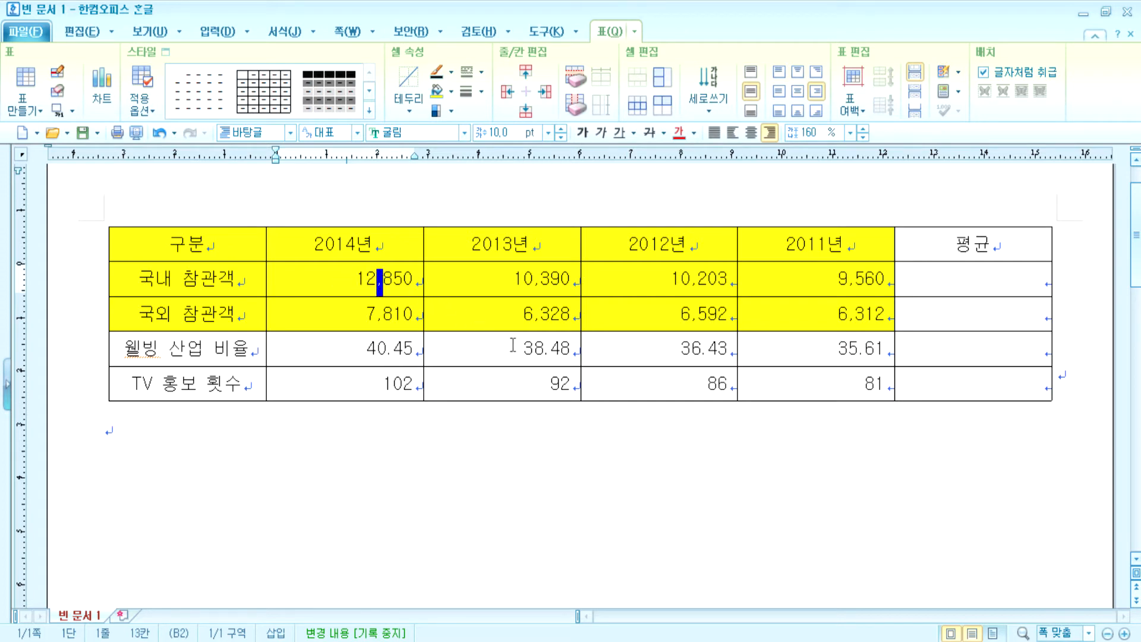
left_click(412, 289)
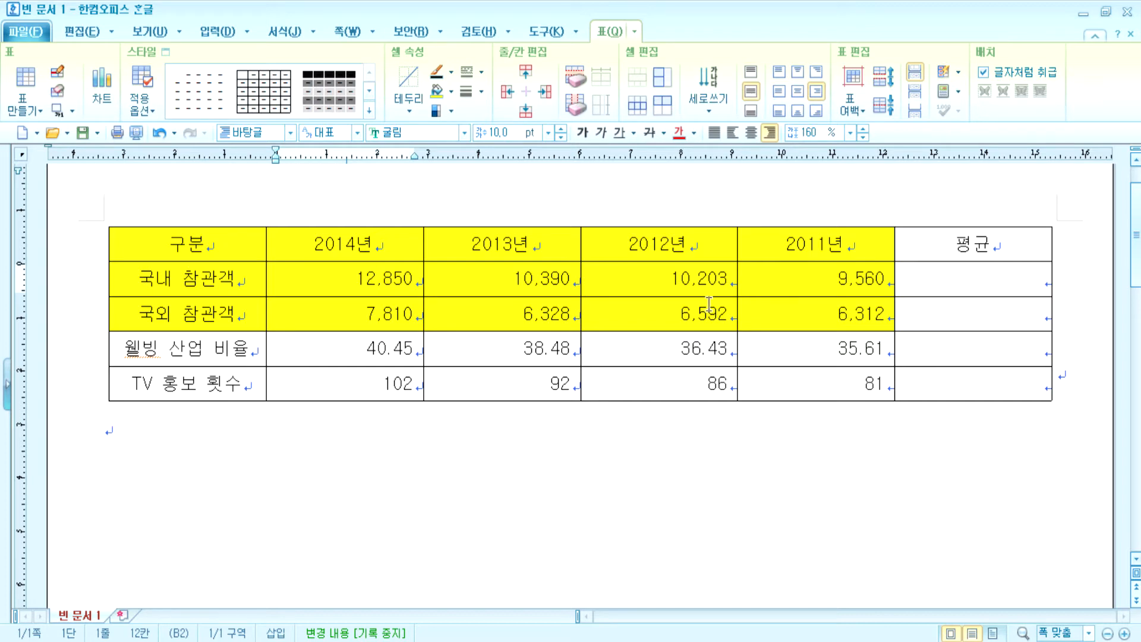
left_click_drag(355, 278, 947, 316)
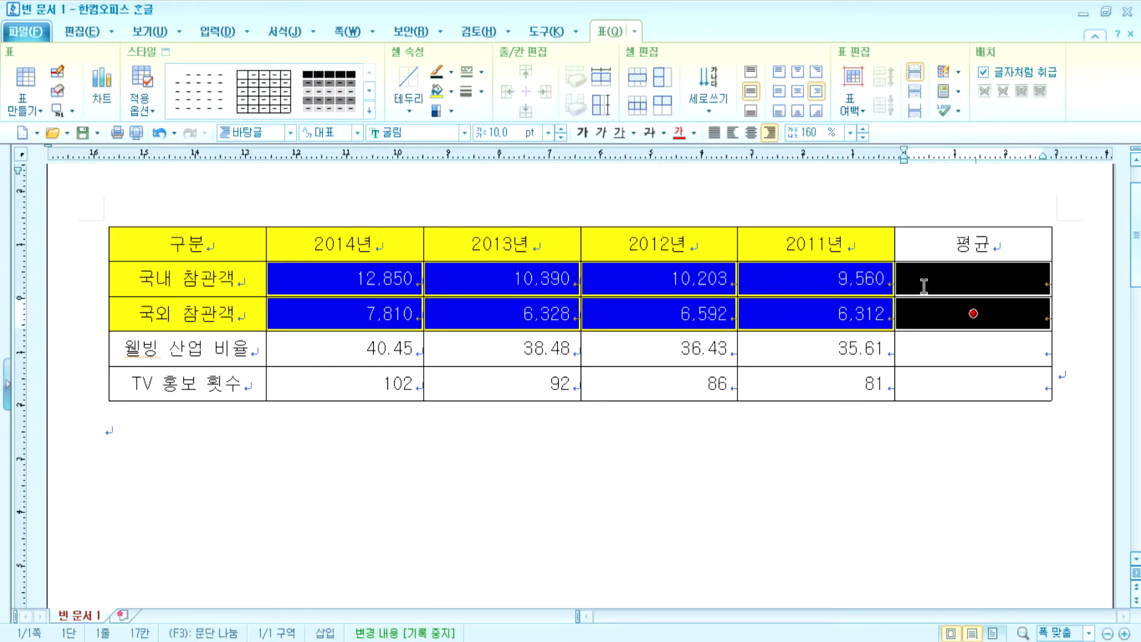
left_click(944, 91)
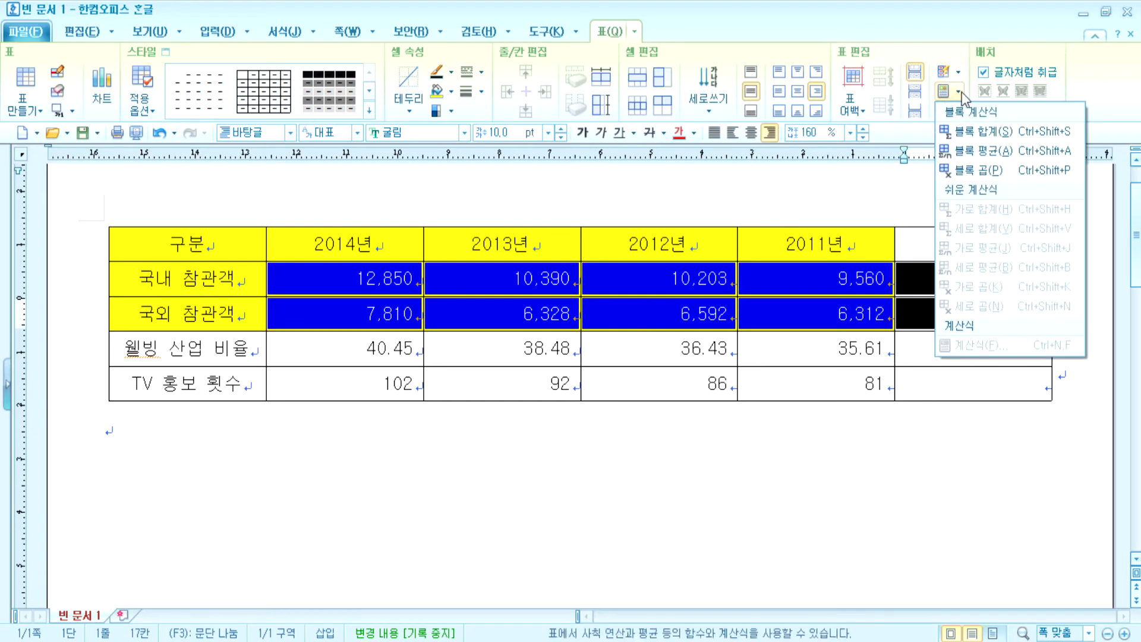
left_click(970, 145)
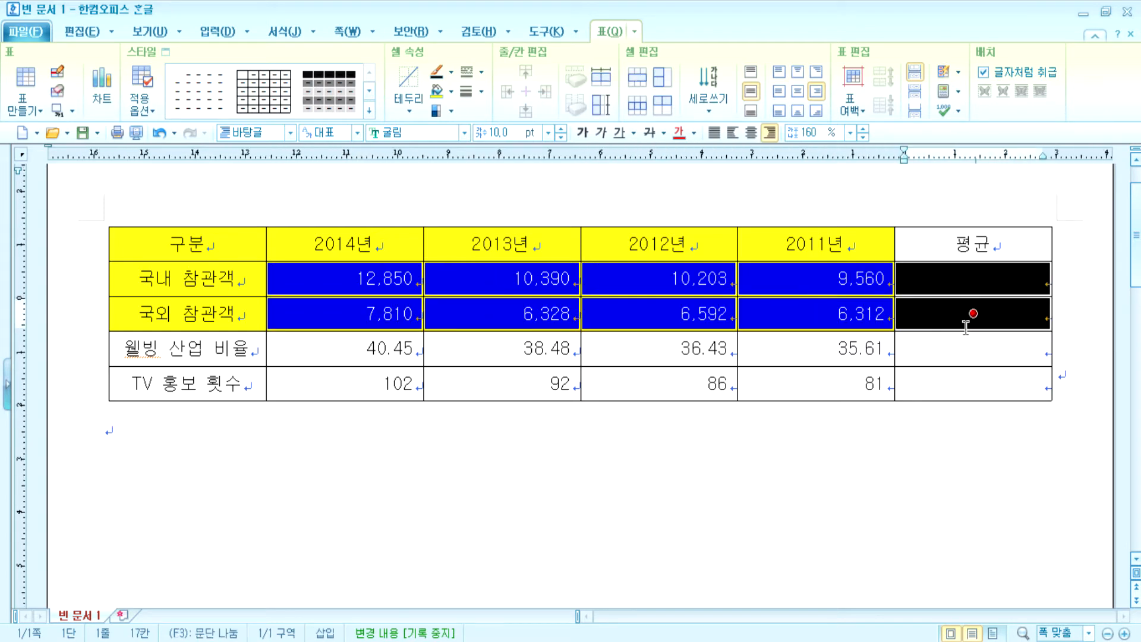
key("ctrl+shift+j")
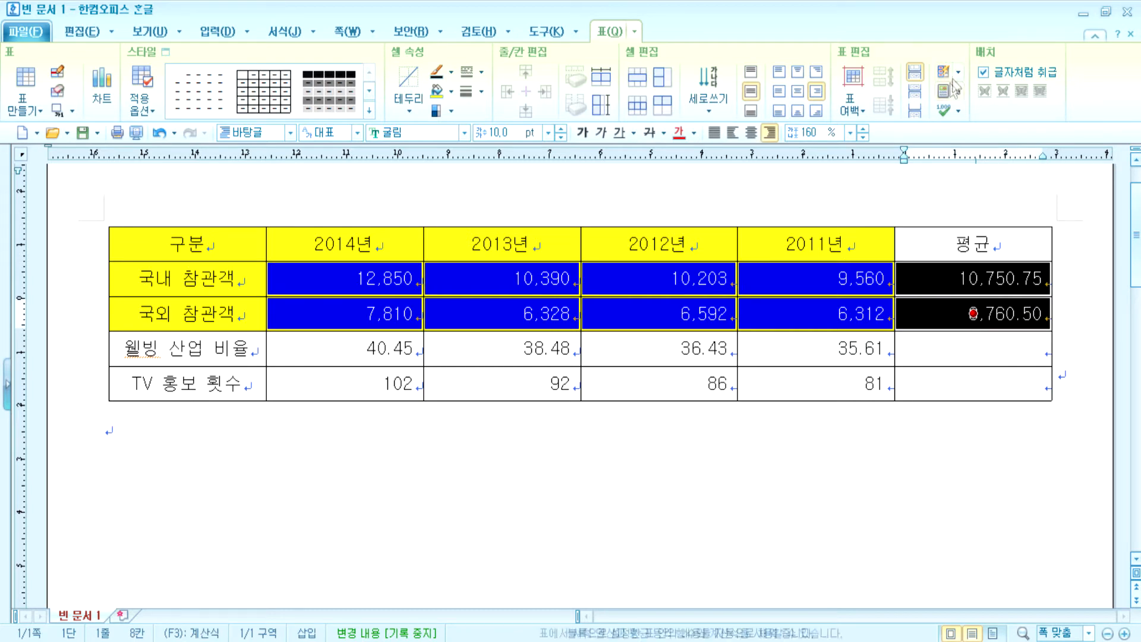
left_click(958, 91)
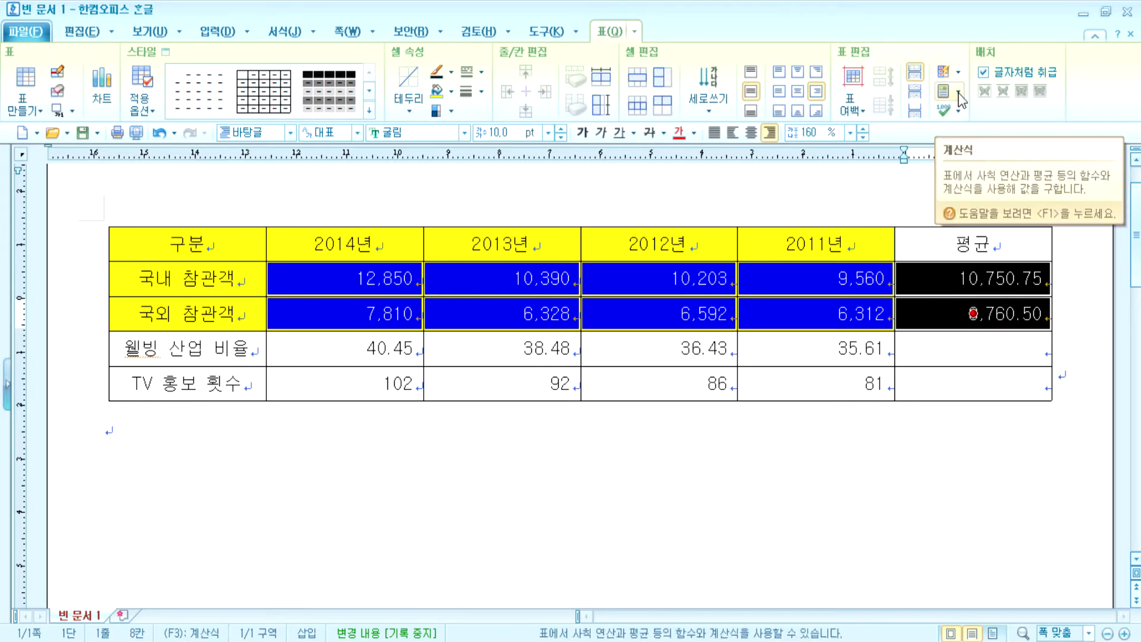
left_click(958, 93)
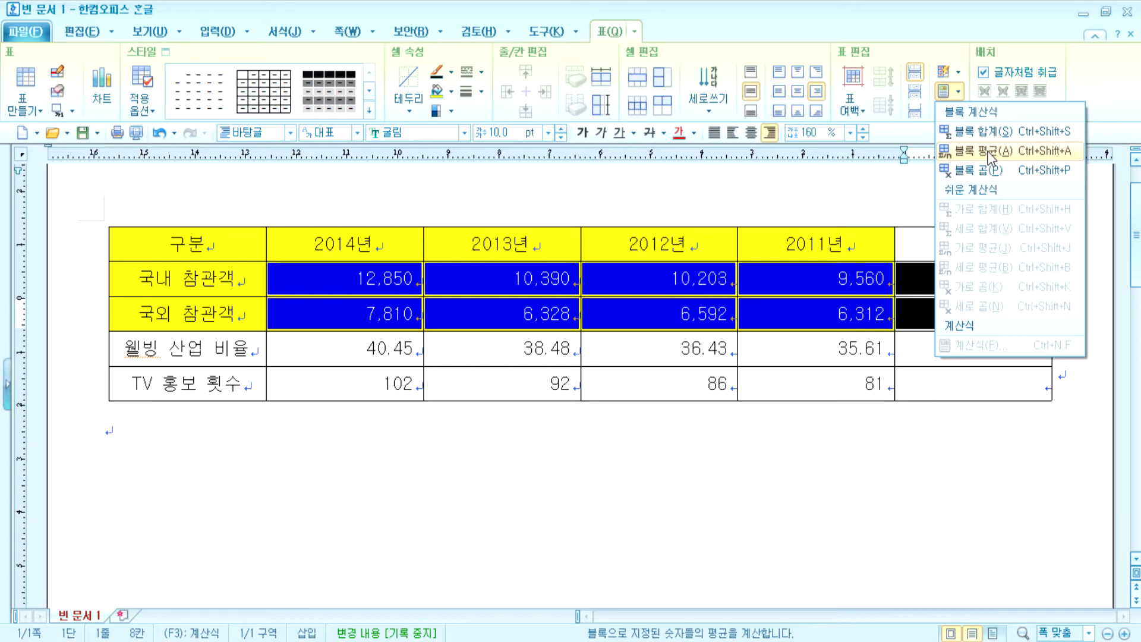
left_click(989, 152)
left_click(873, 427)
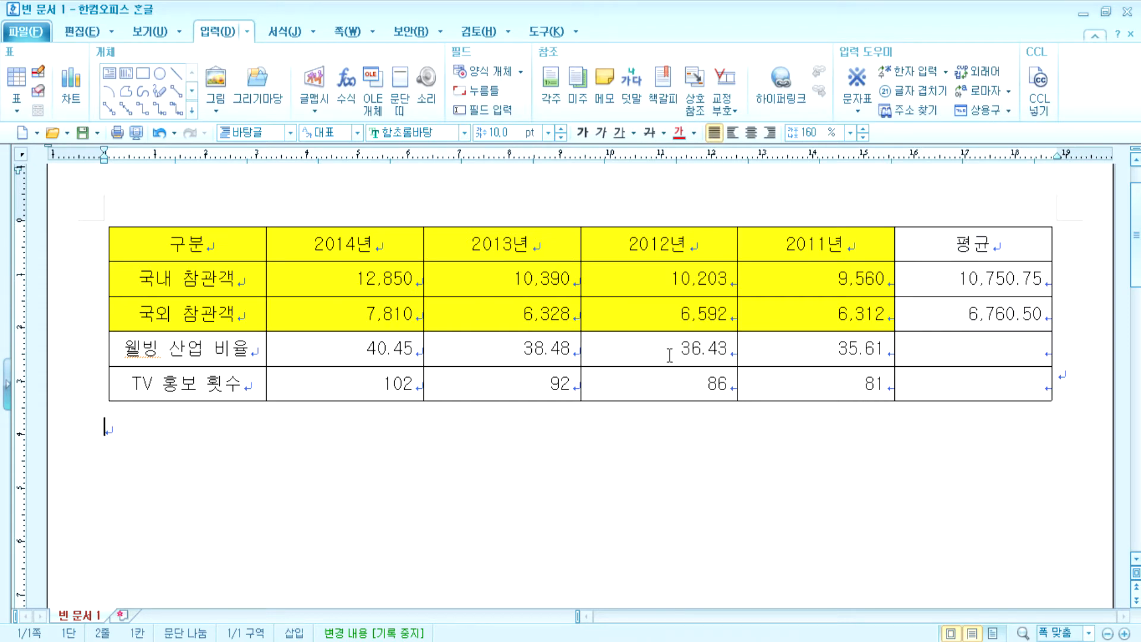
- Apply a 0.7mm double-line border around the whole table's outer edge
left_click_drag(181, 244, 973, 348)
left_click_drag(1031, 374, 995, 396)
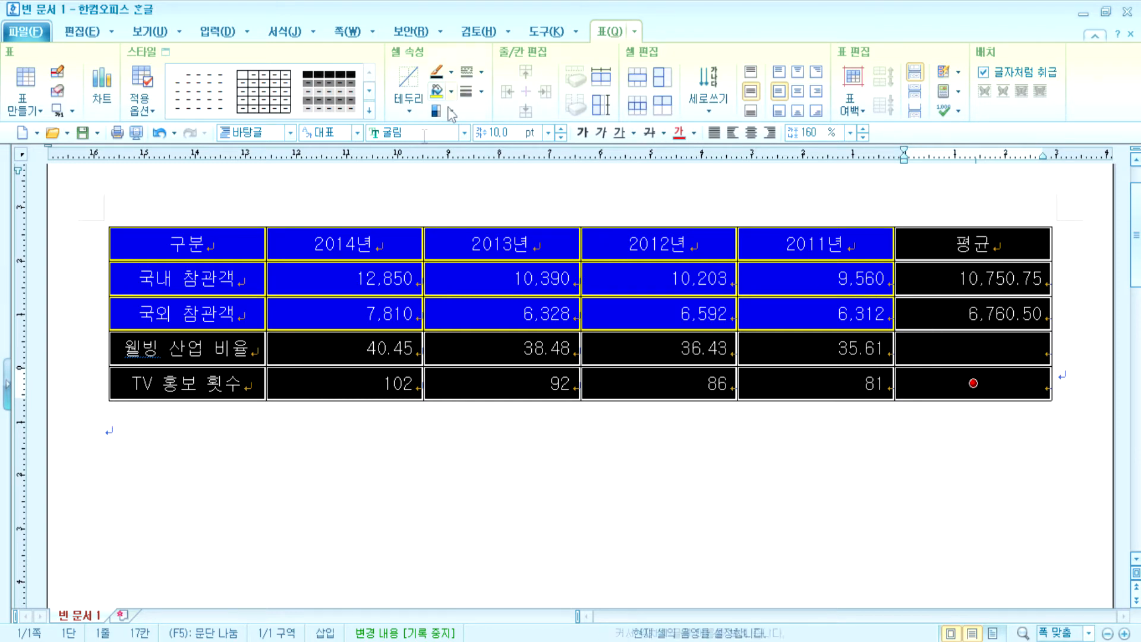
left_click_drag(252, 250, 939, 388)
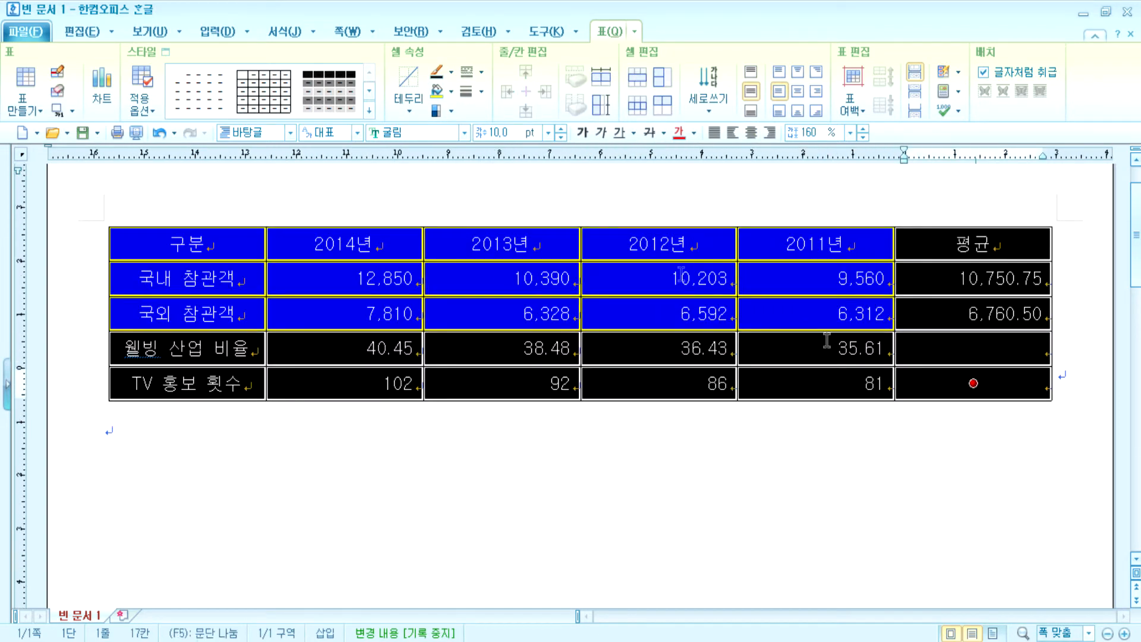
left_click(481, 73)
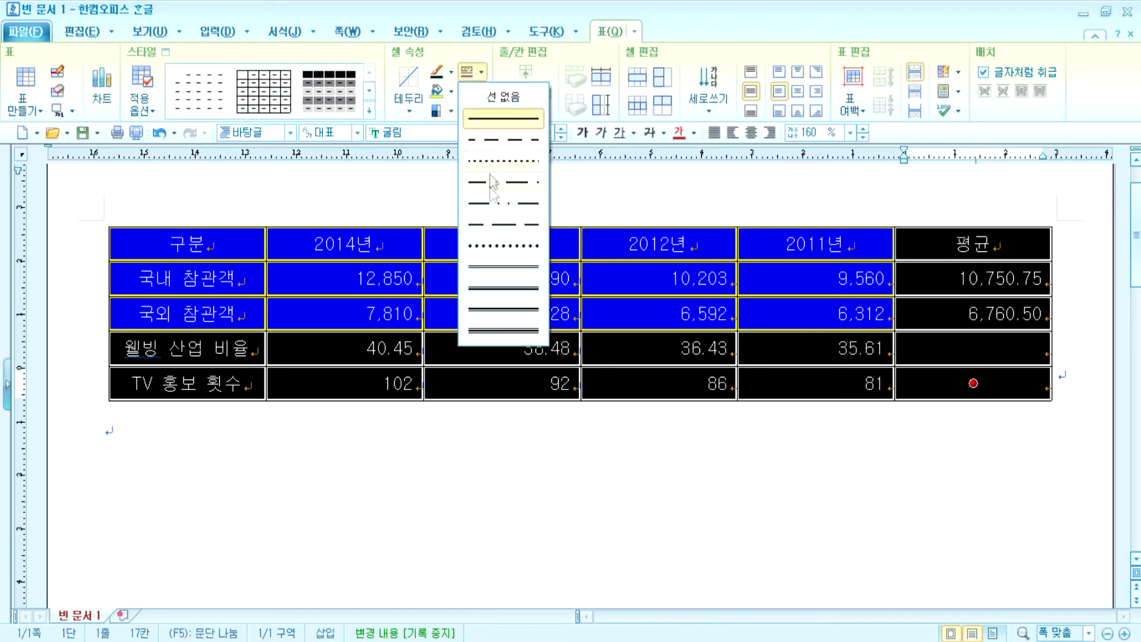
left_click(498, 268)
left_click(481, 92)
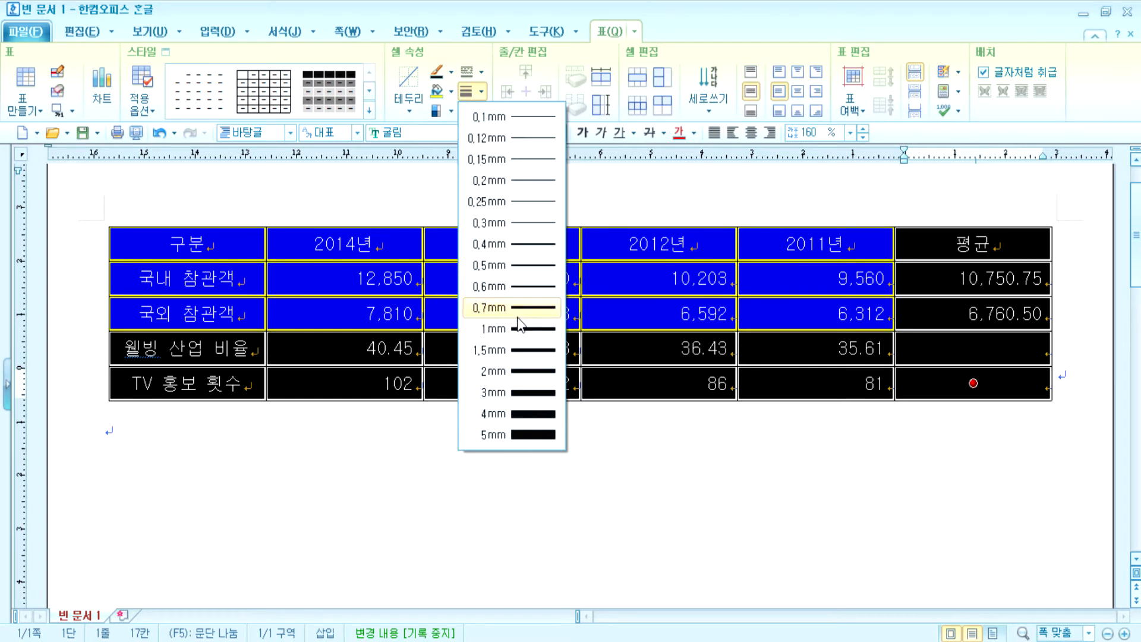
left_click(408, 109)
left_click(409, 110)
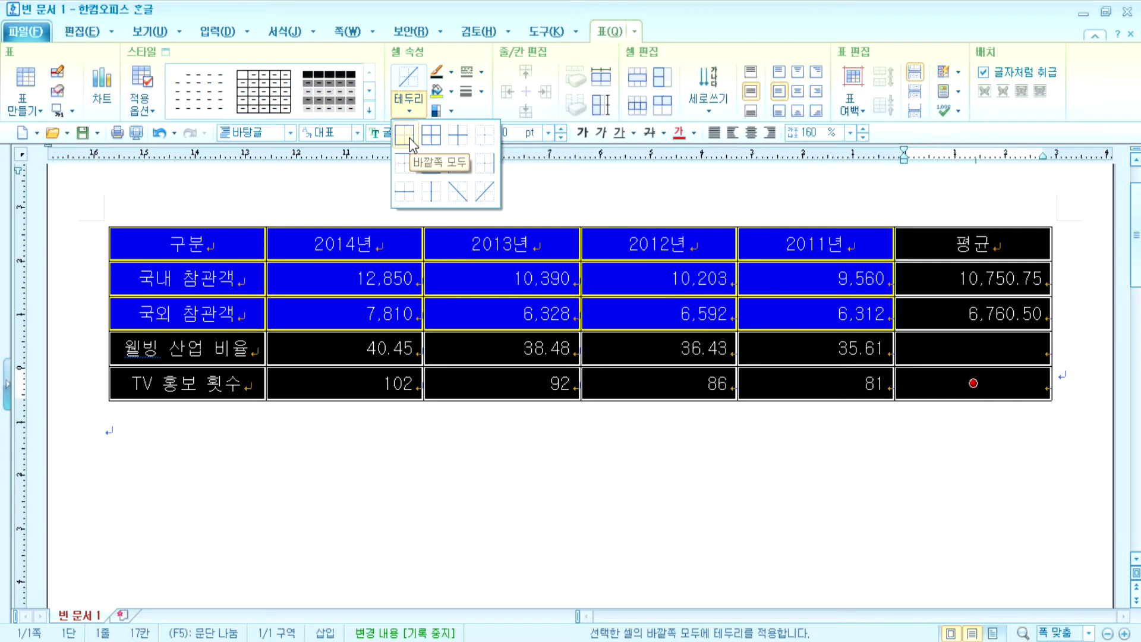
left_click(409, 139)
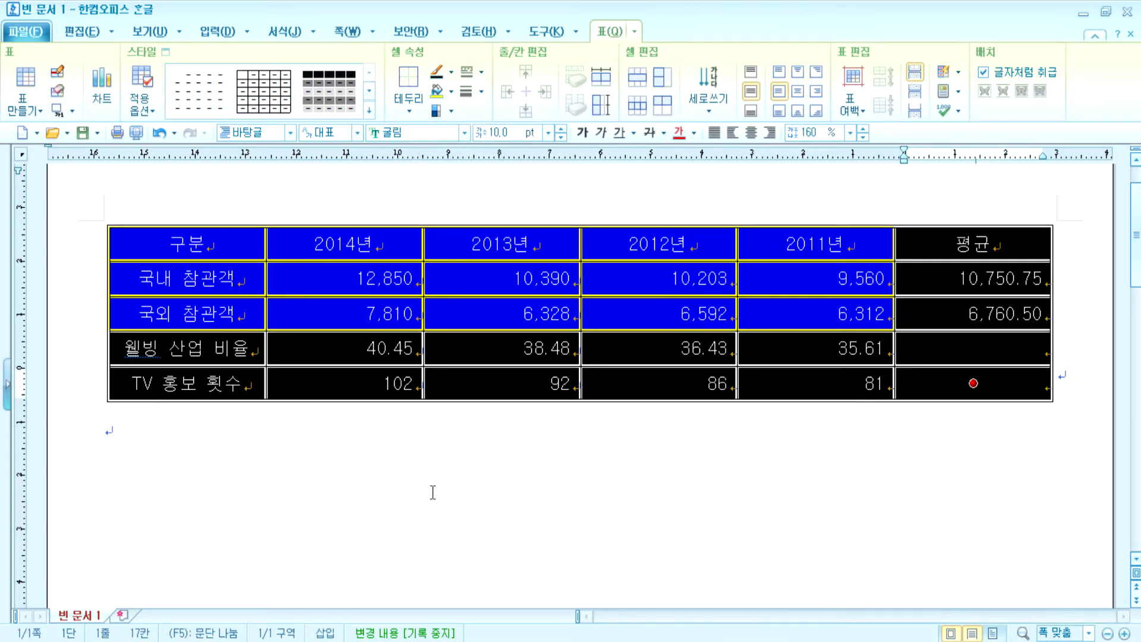
- Select the header cells 구분 through 2011년
left_click_drag(204, 243, 1003, 263)
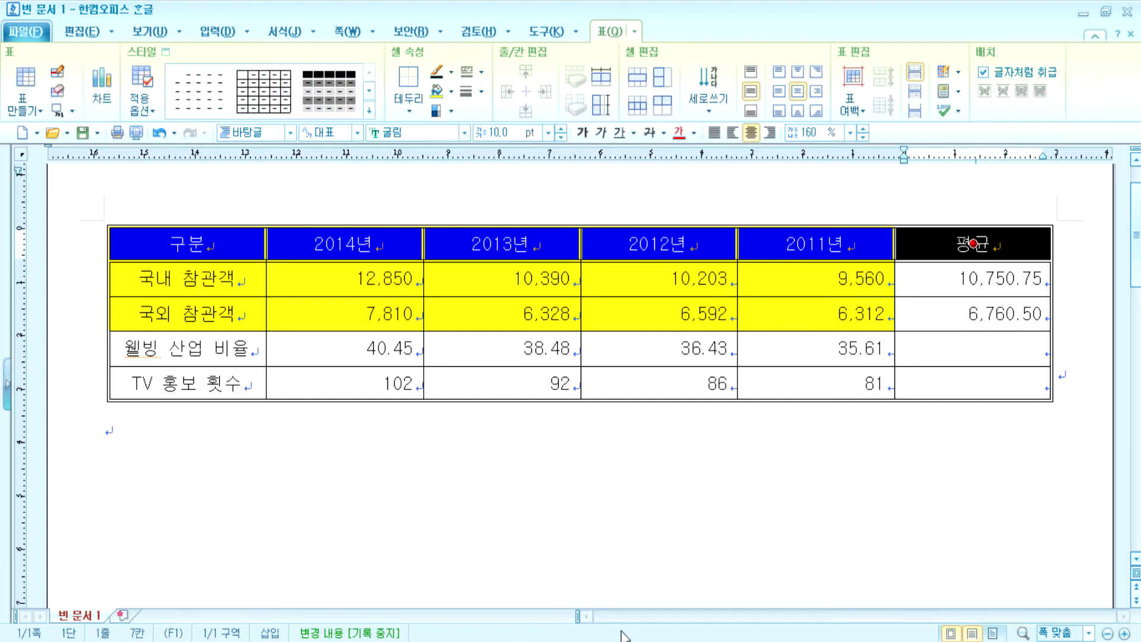
left_click(589, 548)
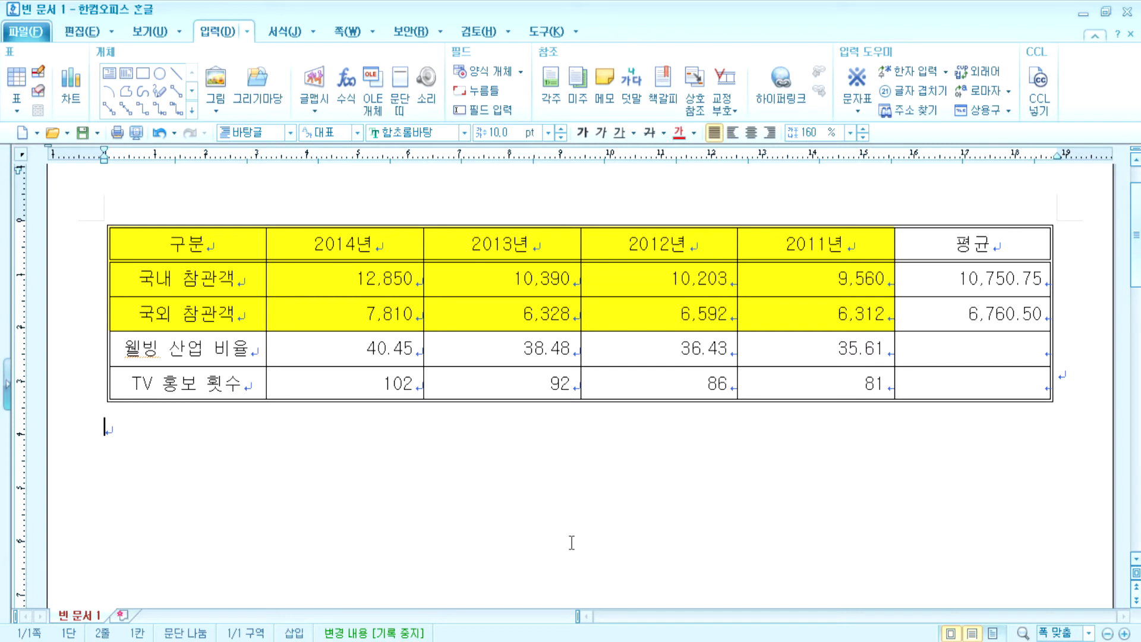
left_click_drag(178, 246, 973, 383)
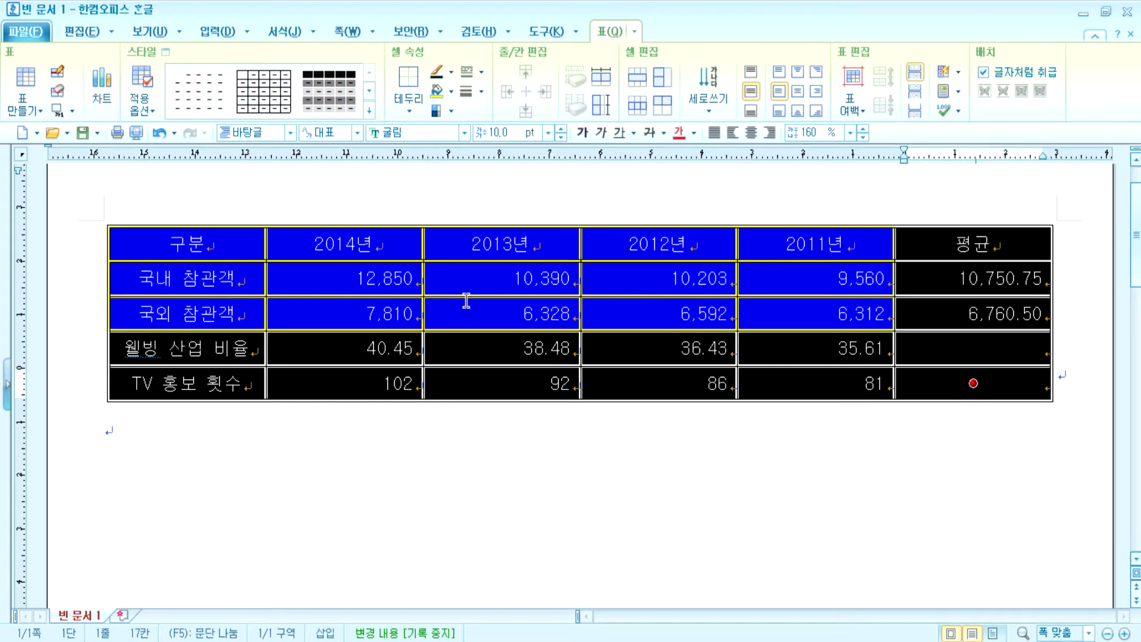
left_click_drag(208, 238, 924, 255)
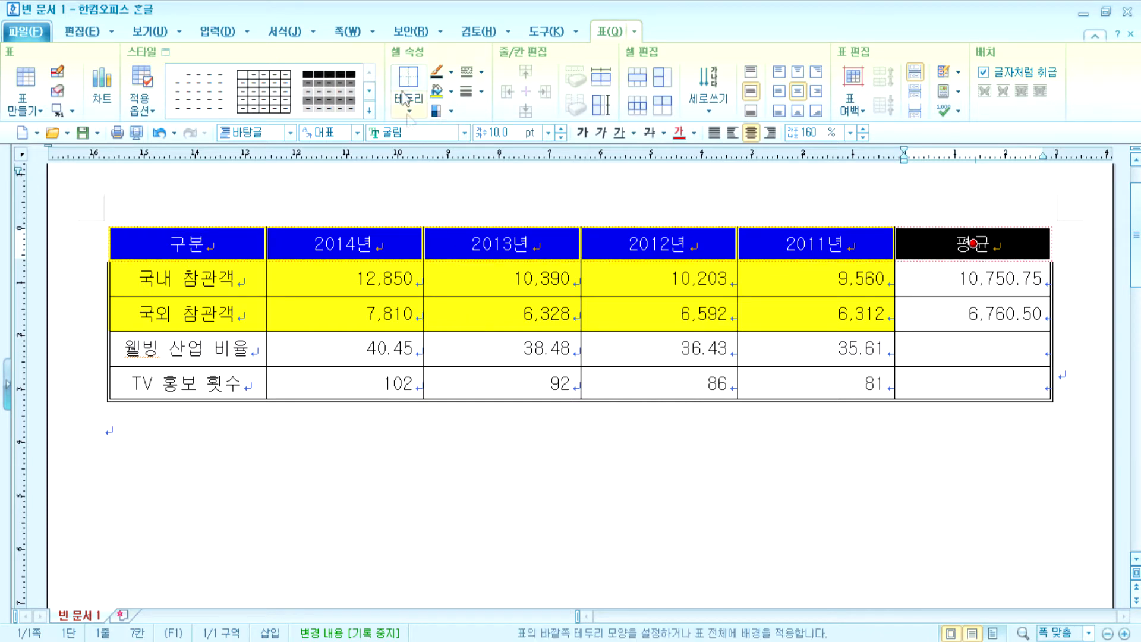
left_click(418, 496)
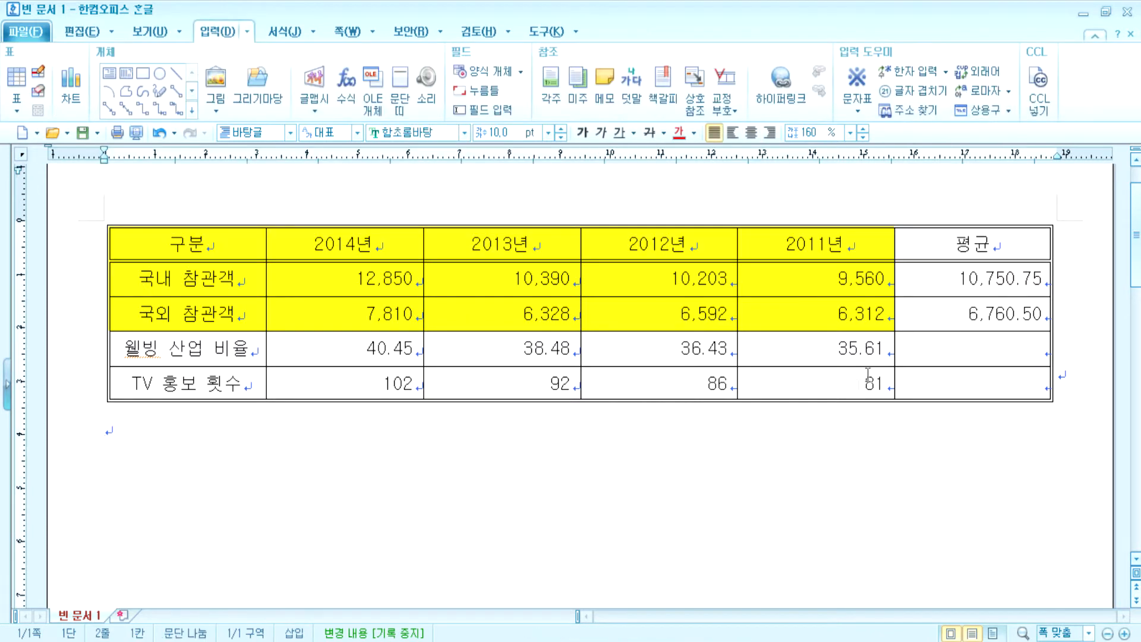
- Draw a solid 0.12mm diagonal line across the two empty 평균 cells
left_click_drag(903, 342, 917, 381)
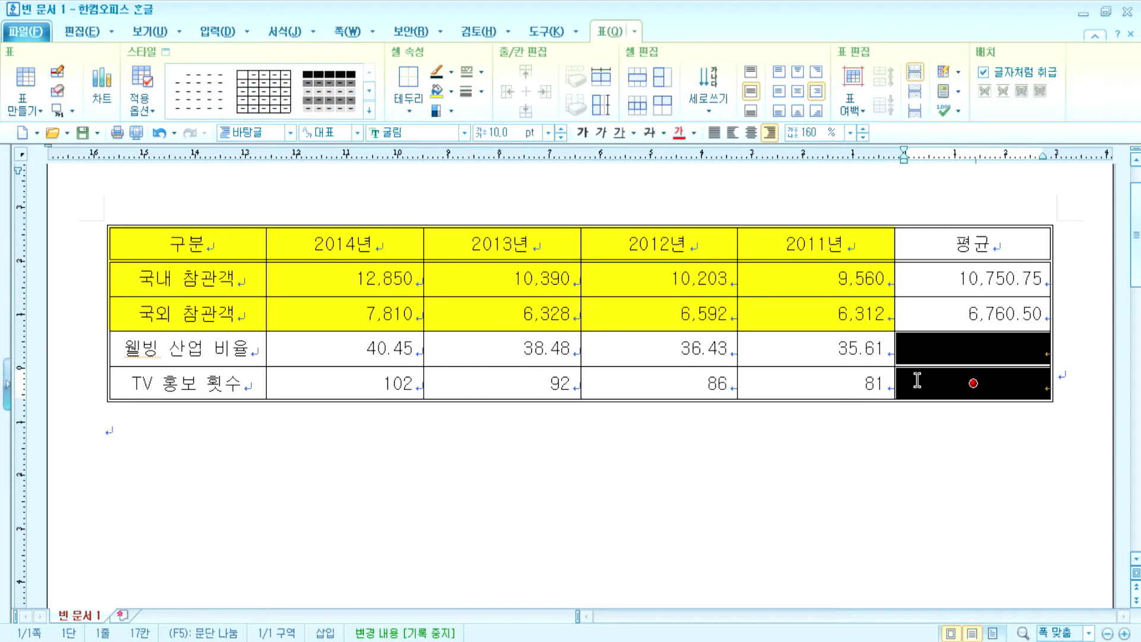
left_click(481, 72)
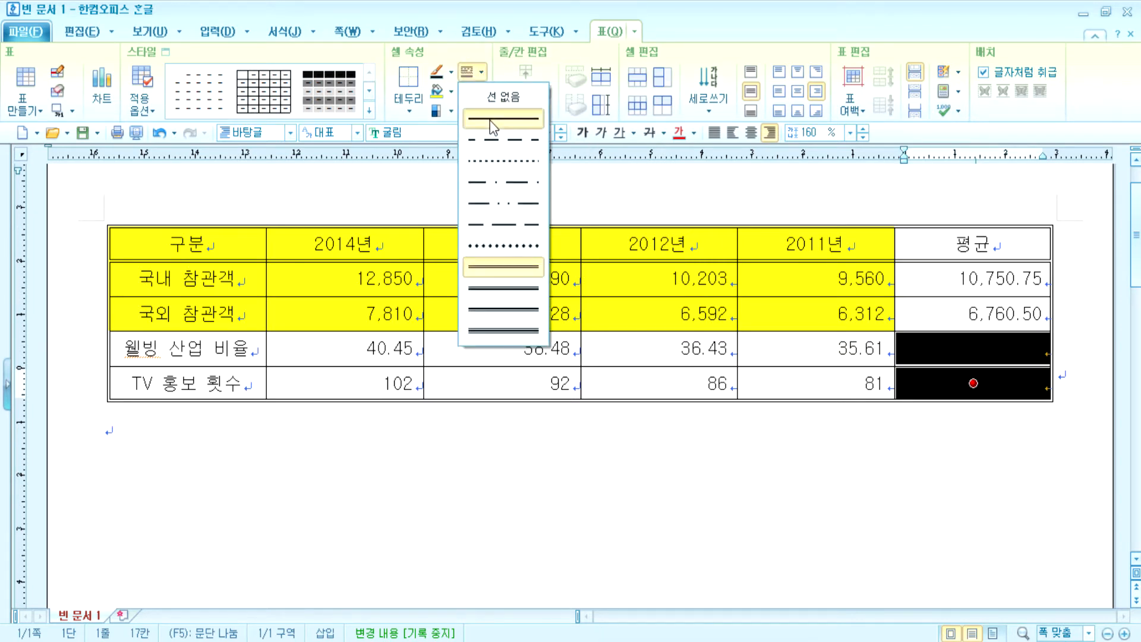
left_click(490, 120)
left_click(482, 93)
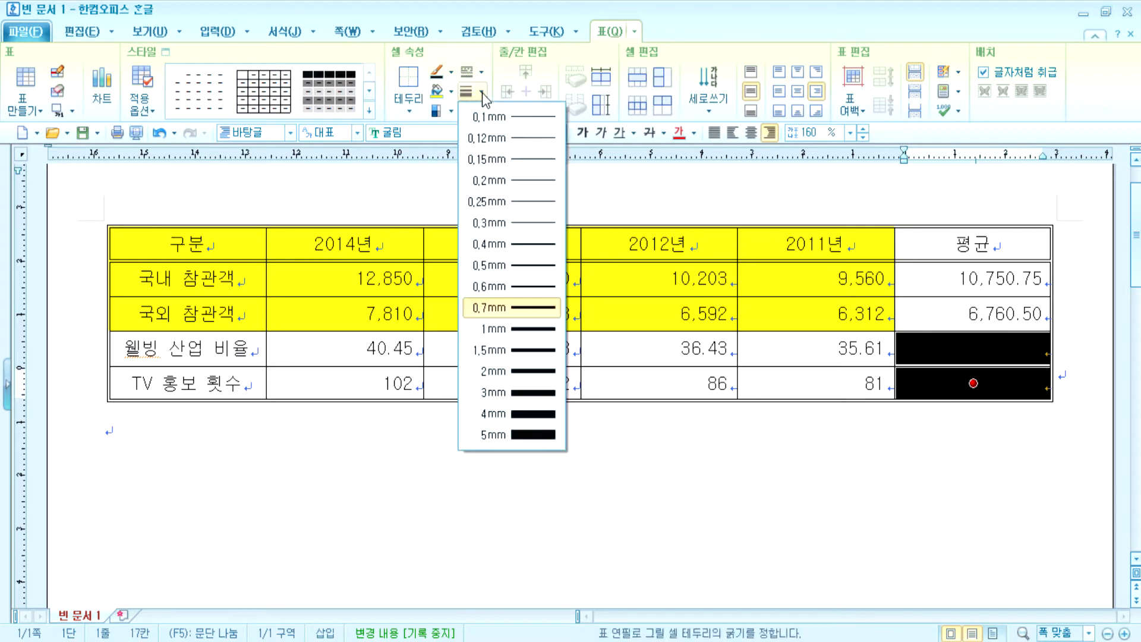
left_click(497, 141)
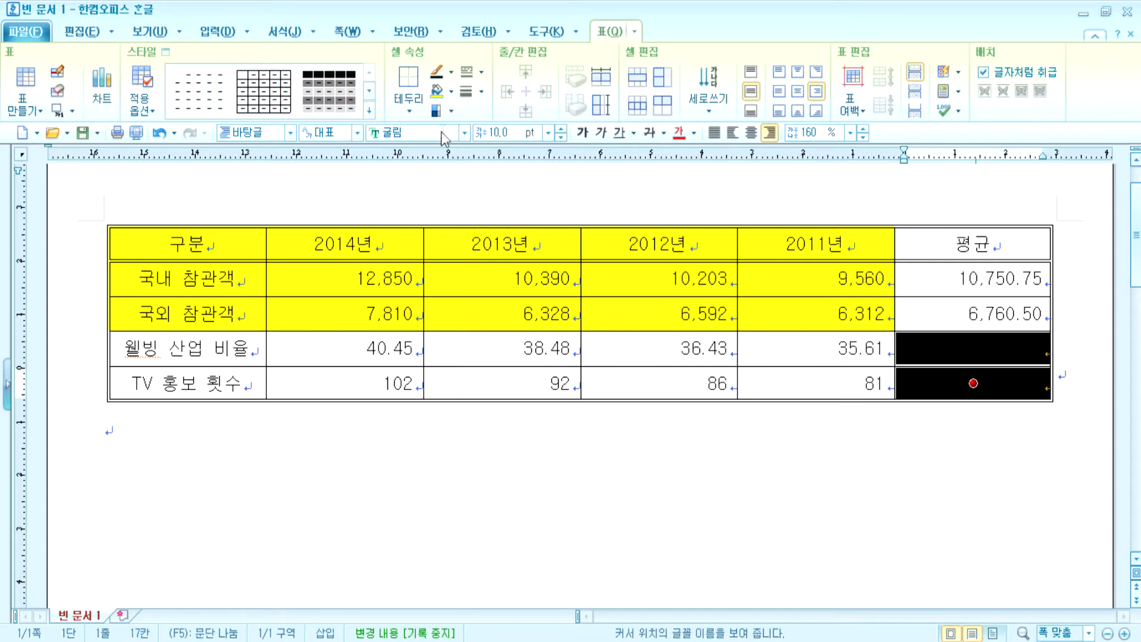
left_click(411, 109)
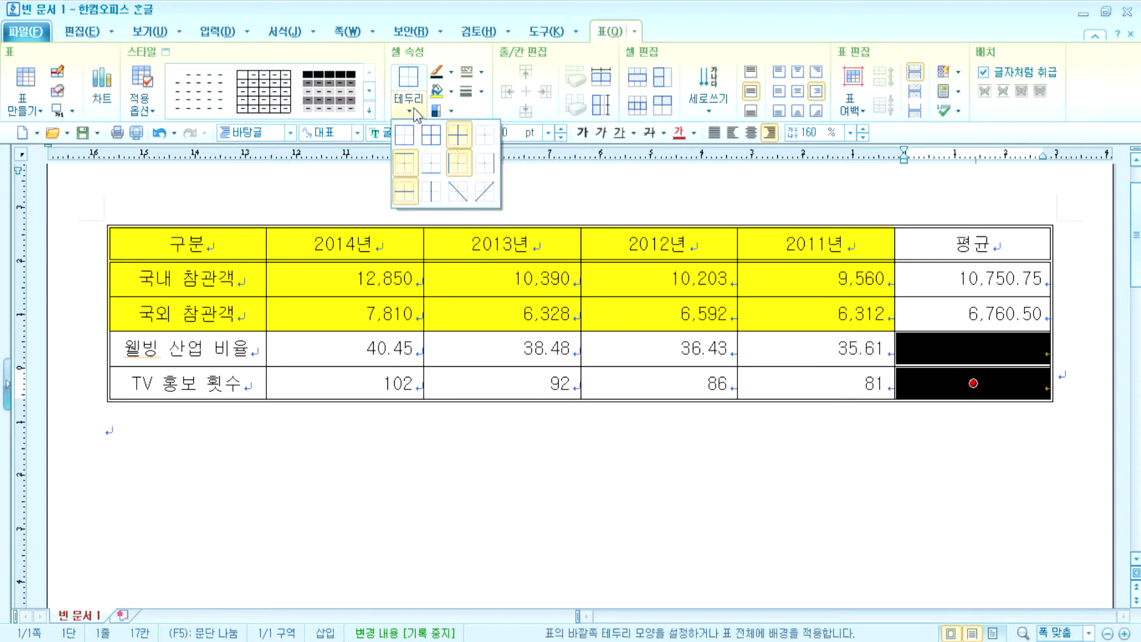
left_click(456, 191)
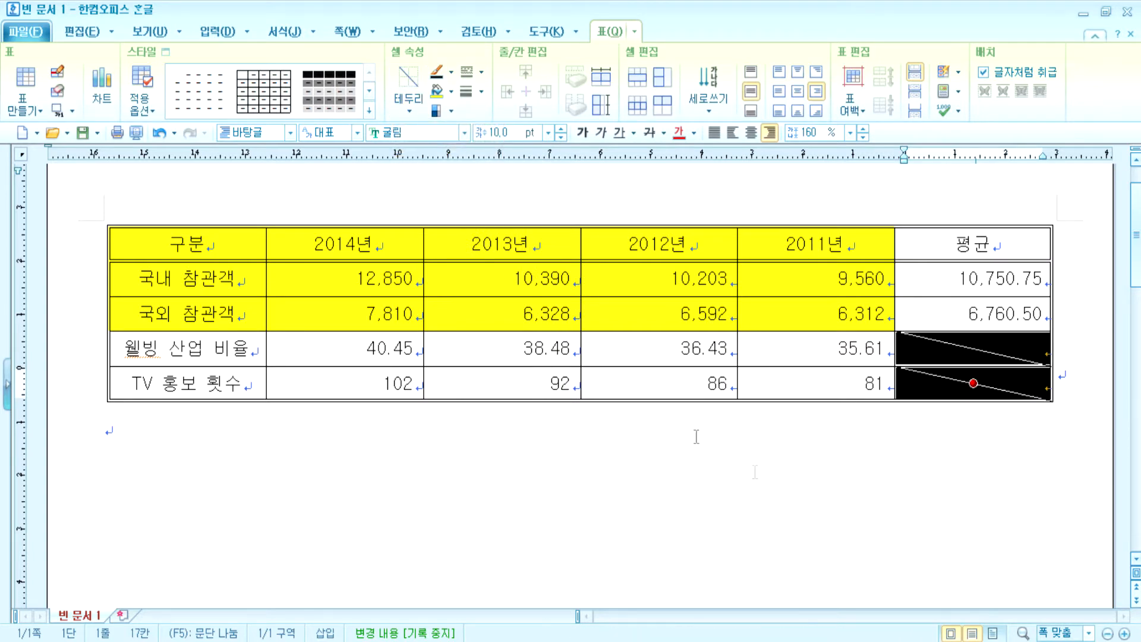
left_click(927, 546)
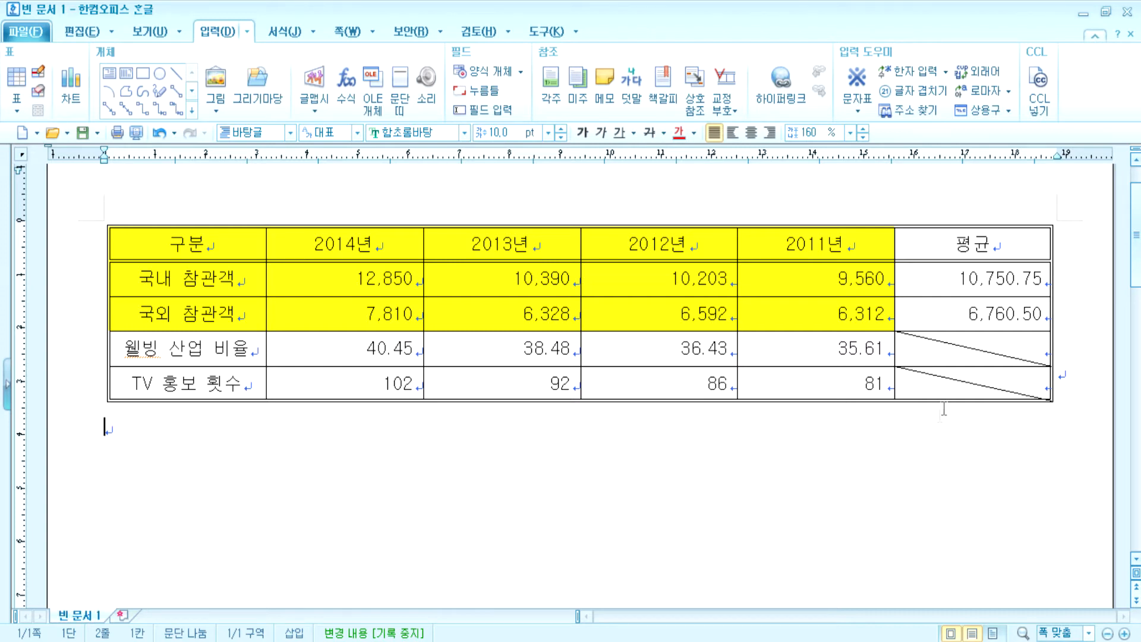
- Set a solid 0.12mm line type for the two diagonal 평균 cells
left_click_drag(953, 352, 955, 384)
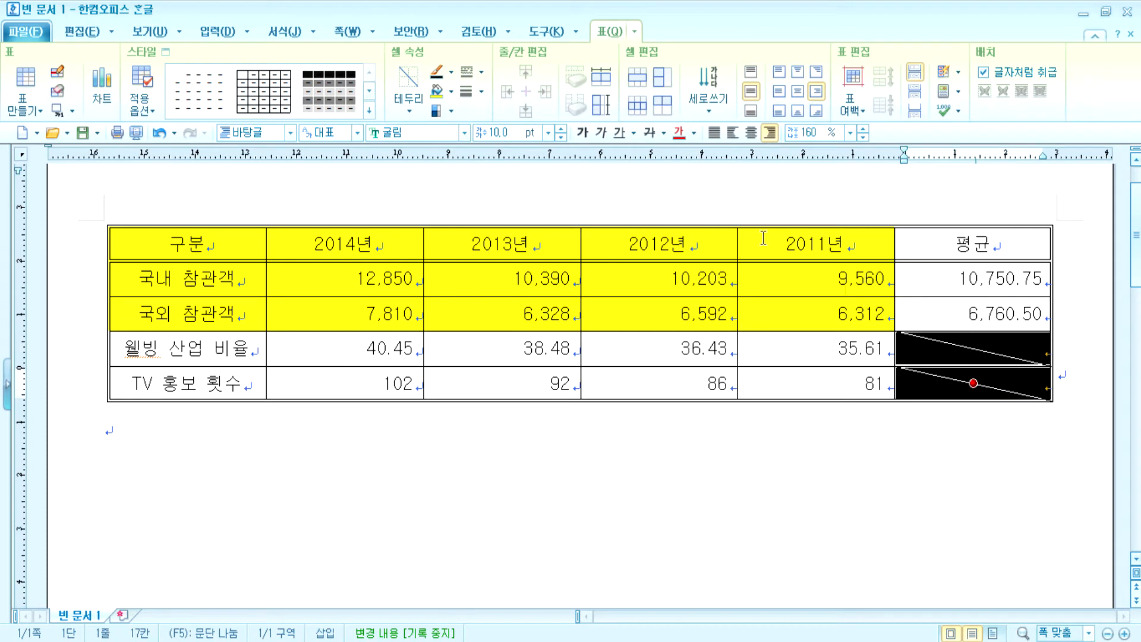
left_click(482, 72)
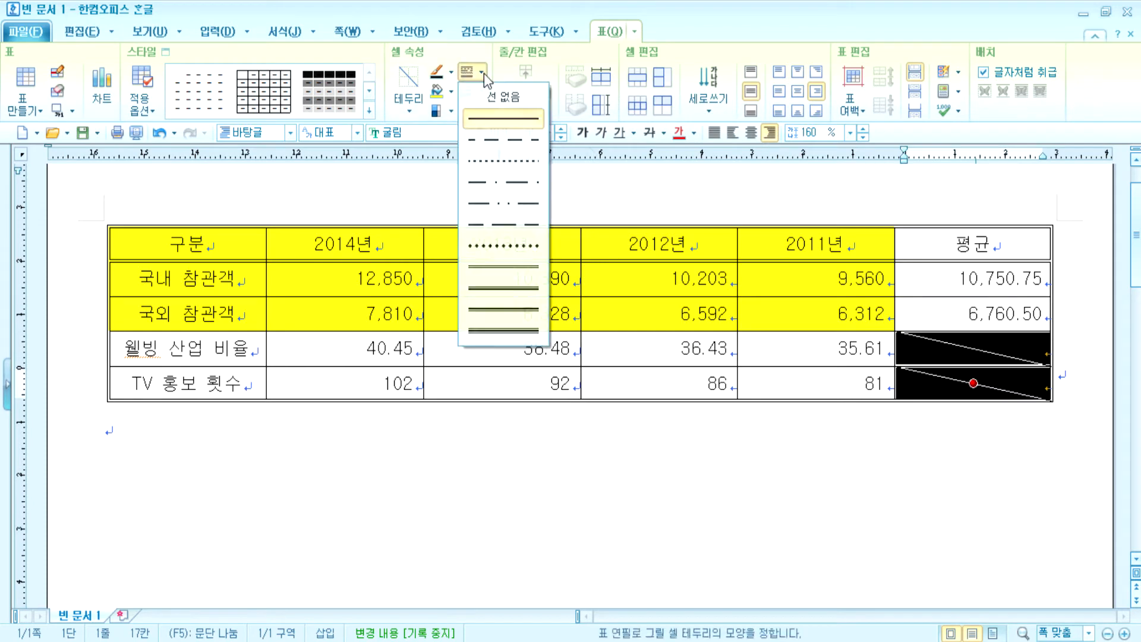
left_click(498, 265)
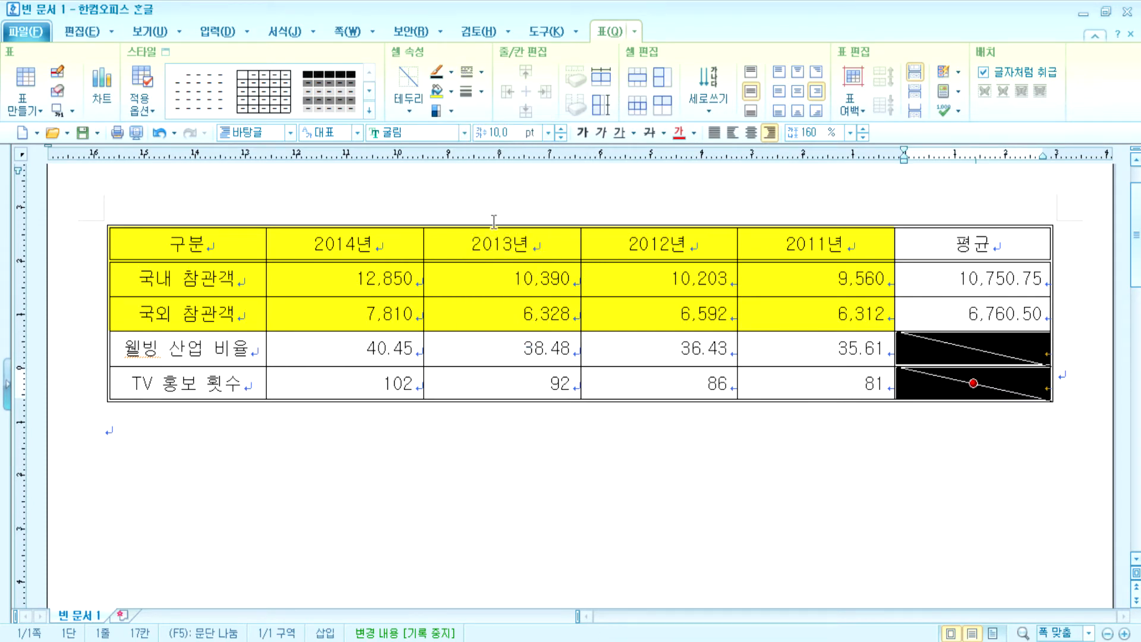
left_click(486, 92)
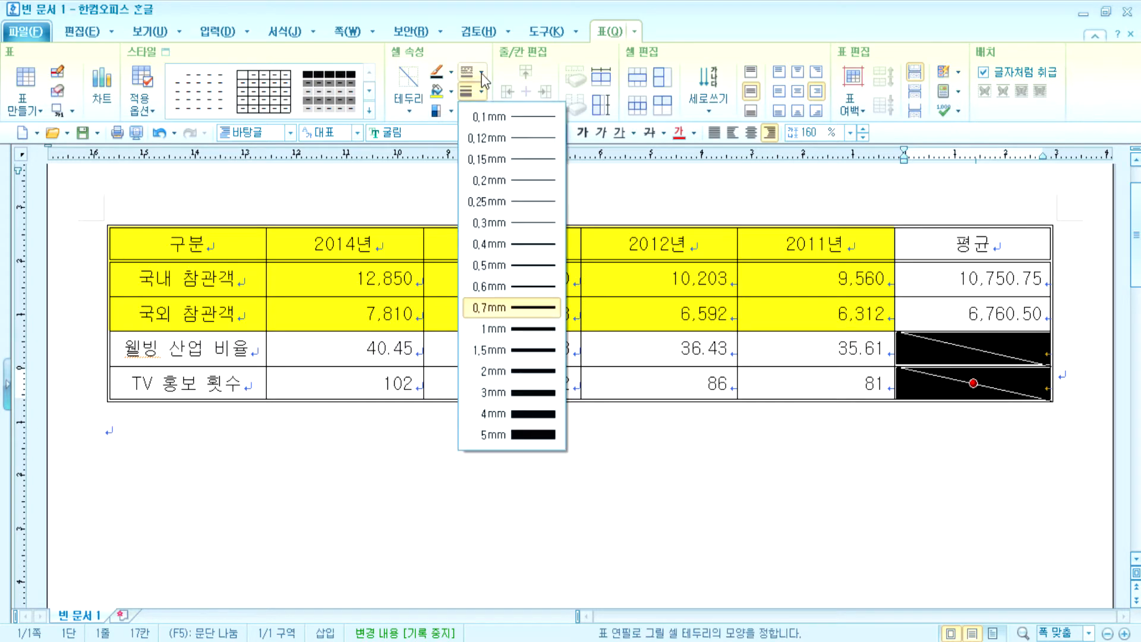
left_click(481, 72)
left_click(481, 72)
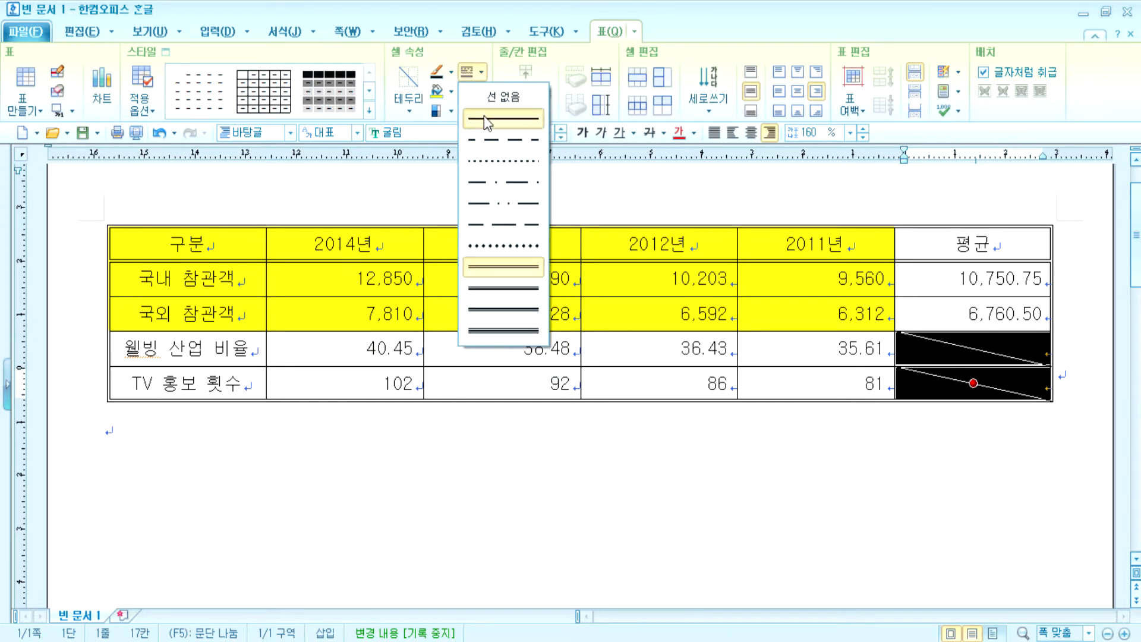
left_click(483, 116)
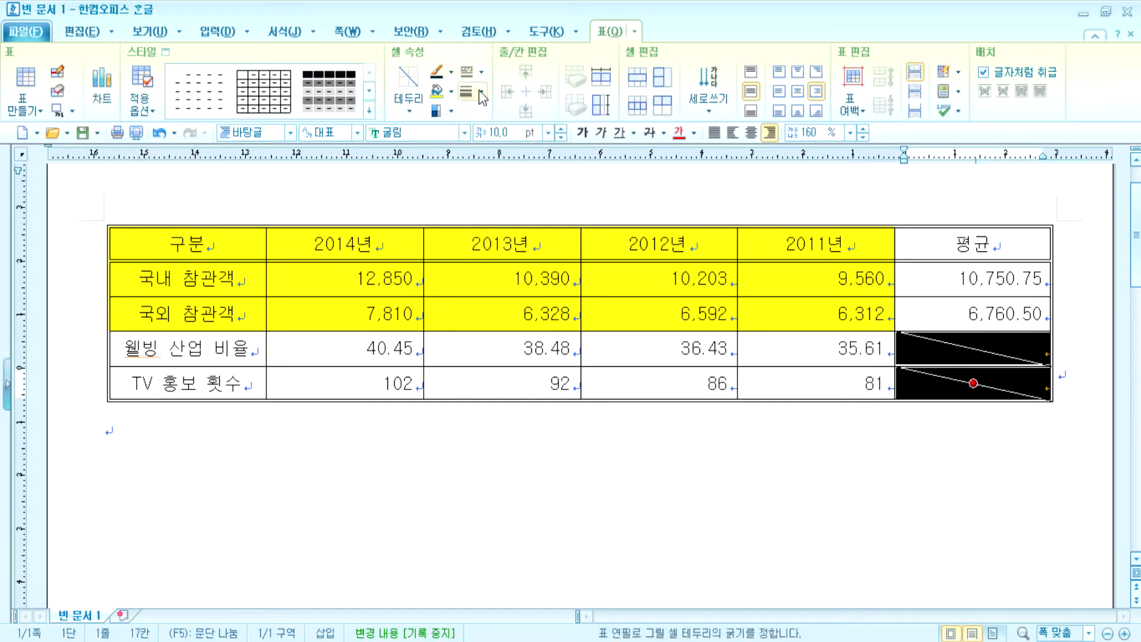
left_click(482, 93)
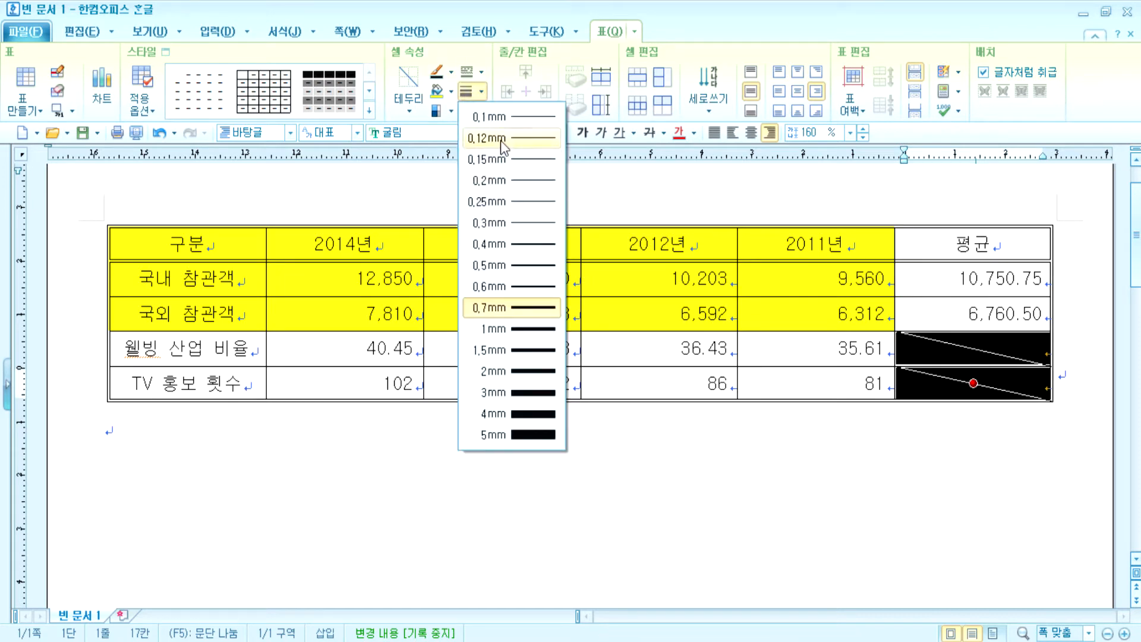
left_click(501, 140)
- Remove the old diagonals and reapply a top-left to bottom-right diagonal in both cells
left_click(410, 111)
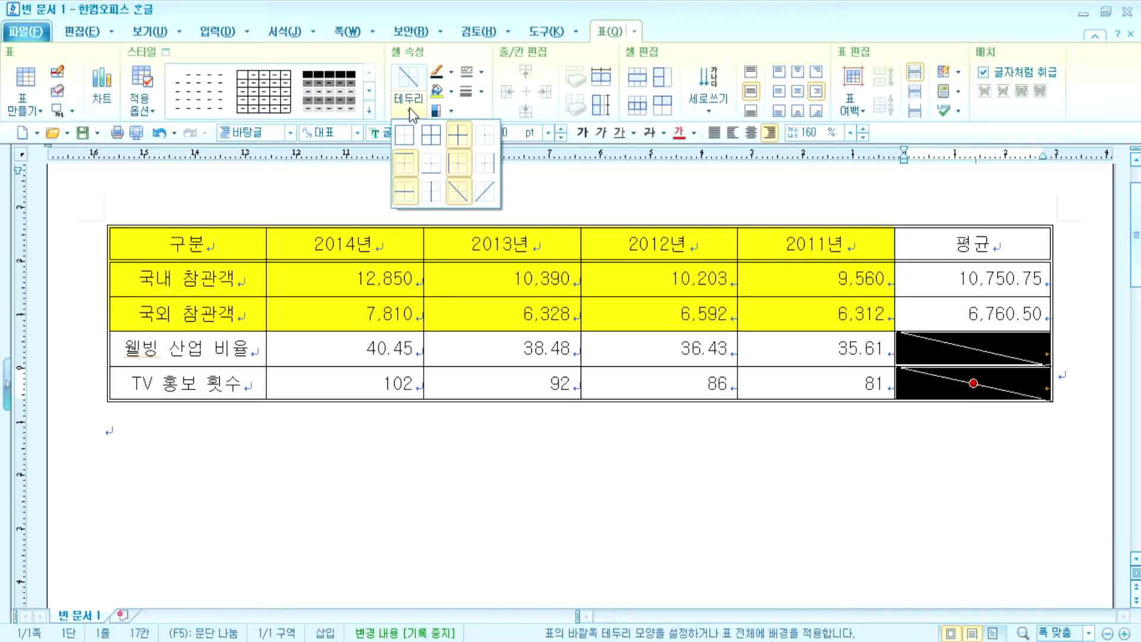
left_click(410, 112)
left_click(410, 110)
left_click(463, 192)
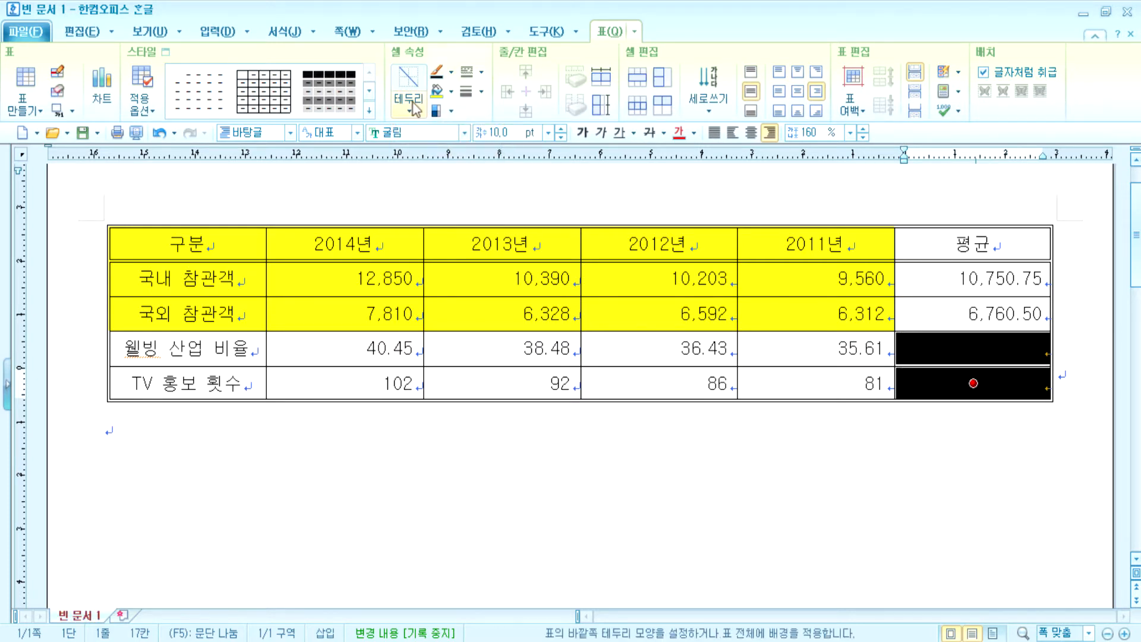
left_click(408, 105)
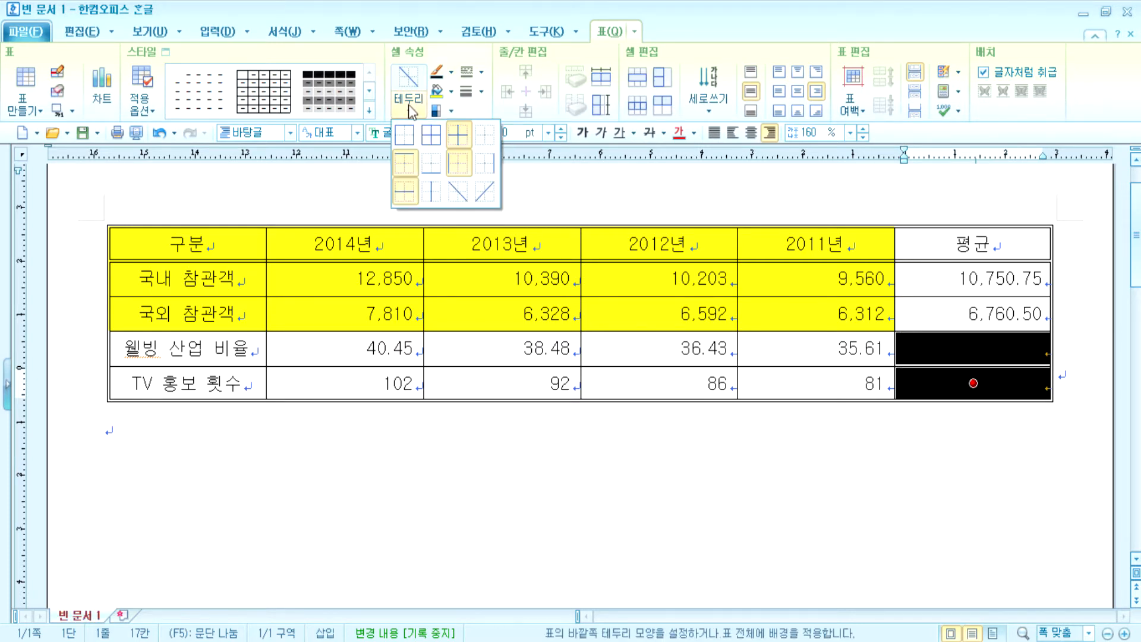
left_click(465, 194)
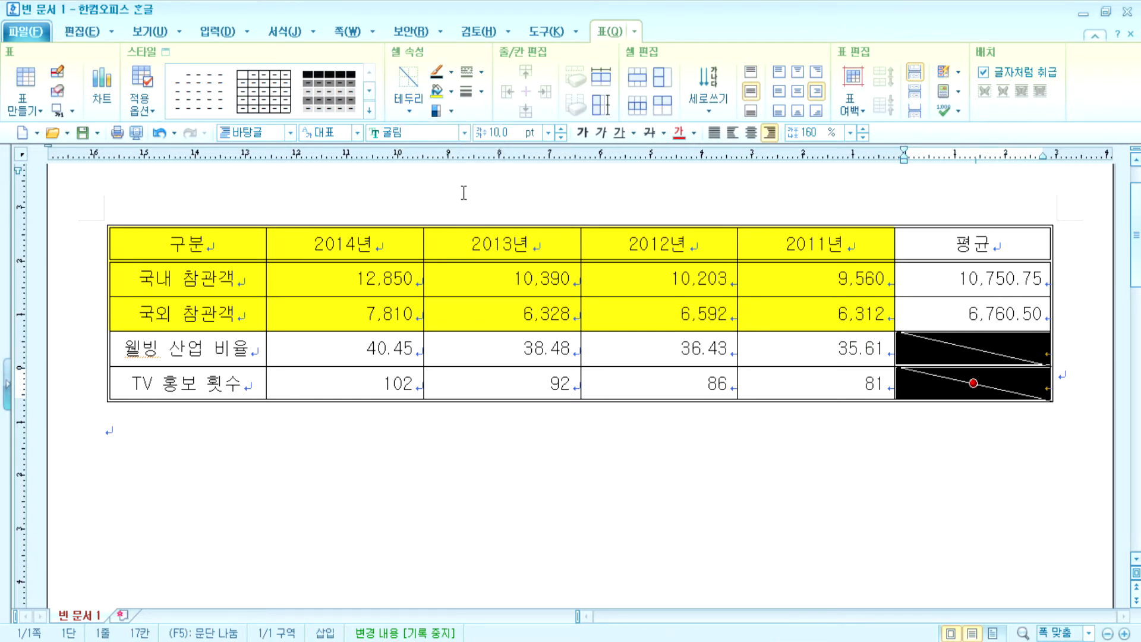
left_click(676, 461)
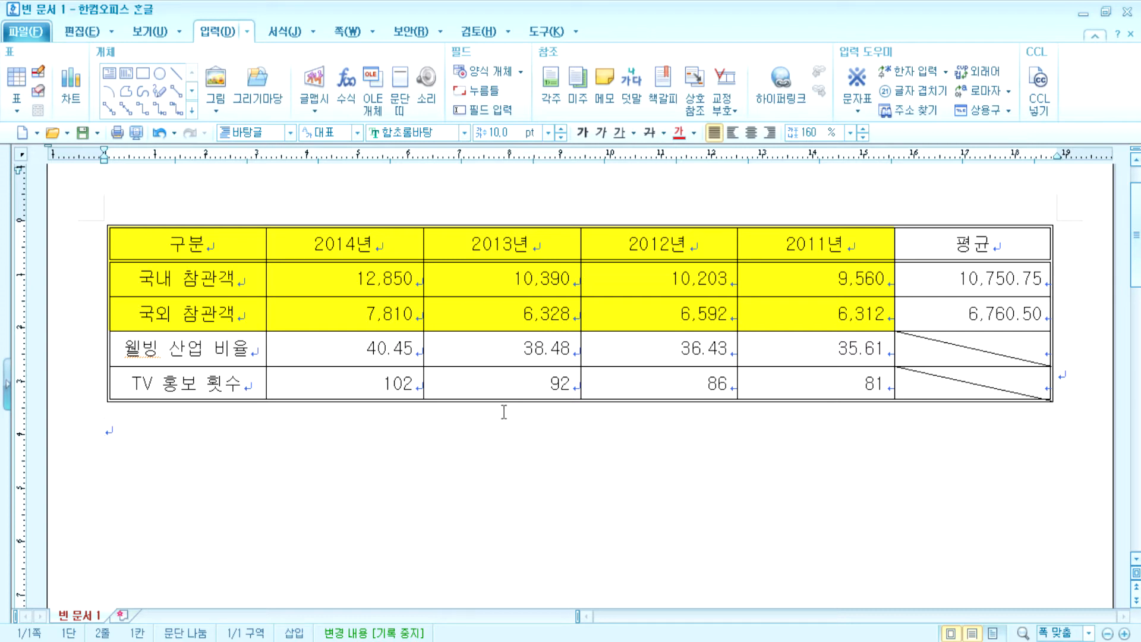
- Add a caption positioned above the table
left_click(481, 279)
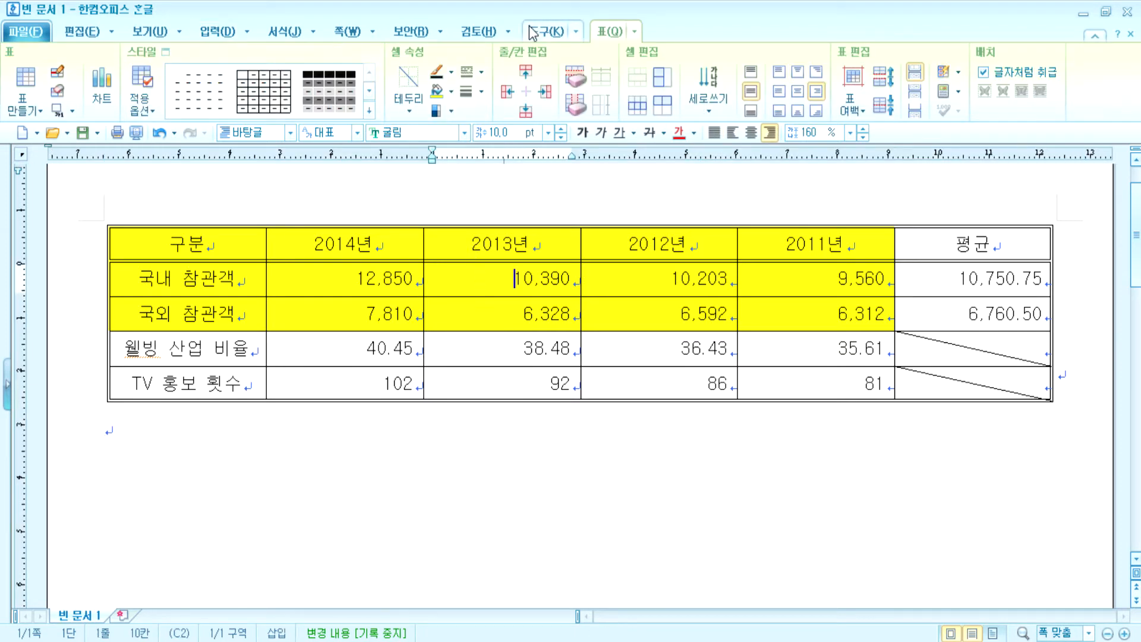
left_click(72, 110)
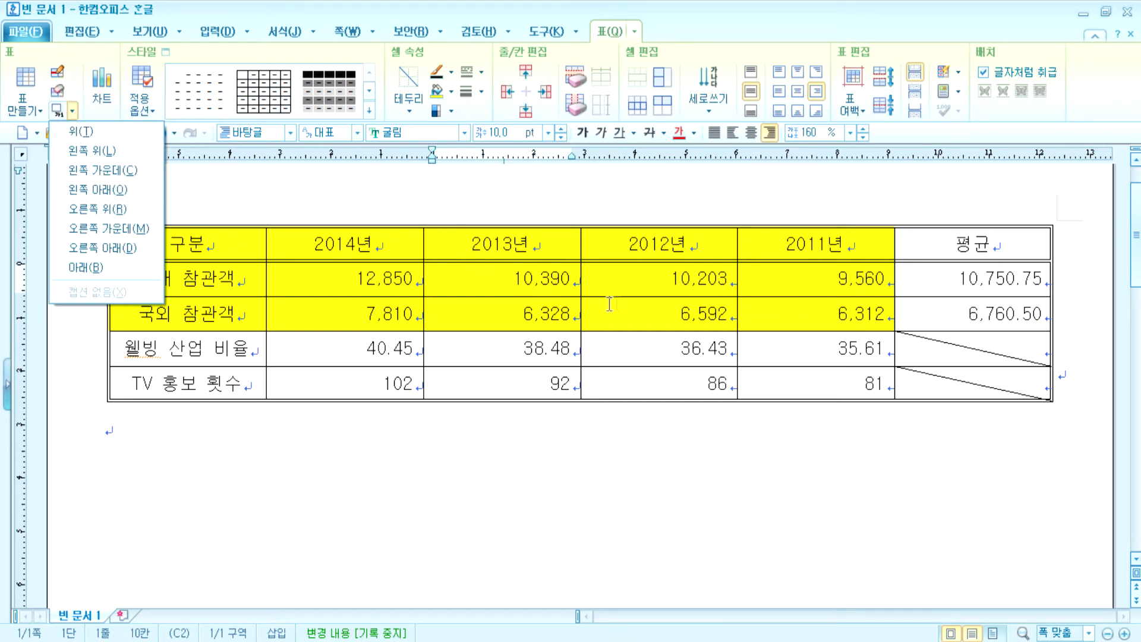
left_click(135, 133)
- Replace the default '표 1' caption with '국제 웰빙 건강 박람회 현황(단위 : 명, %, 회)'
left_click_drag(136, 233, 117, 237)
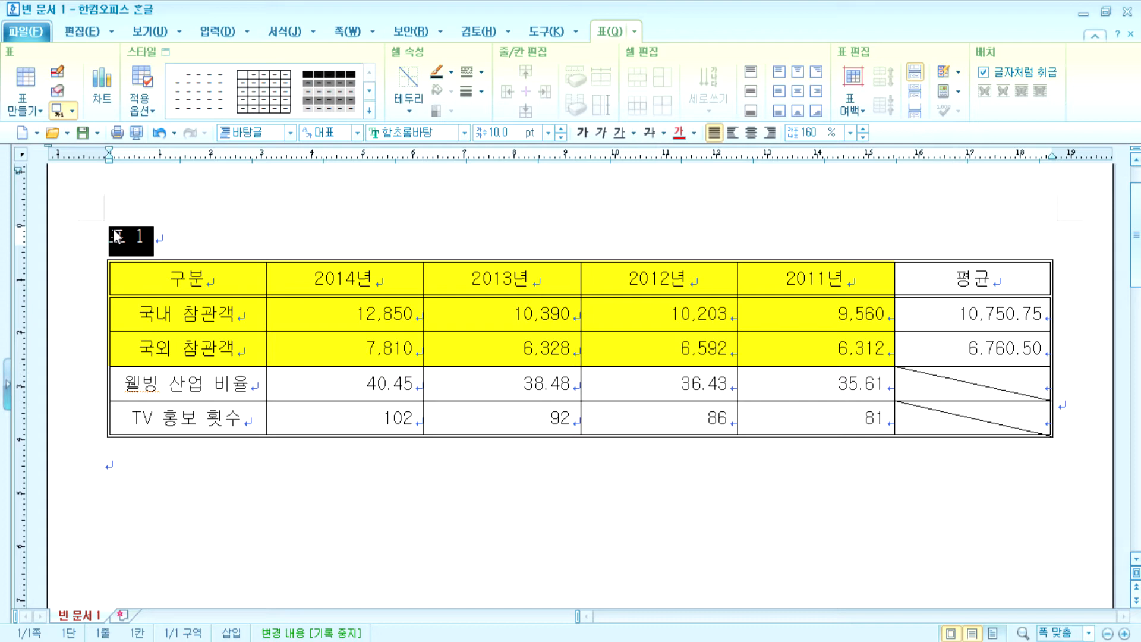
type("국제 웰")
type("빙 건강")
type(" 박람회 ")
type("현황(다")
type("ㄴ위 :")
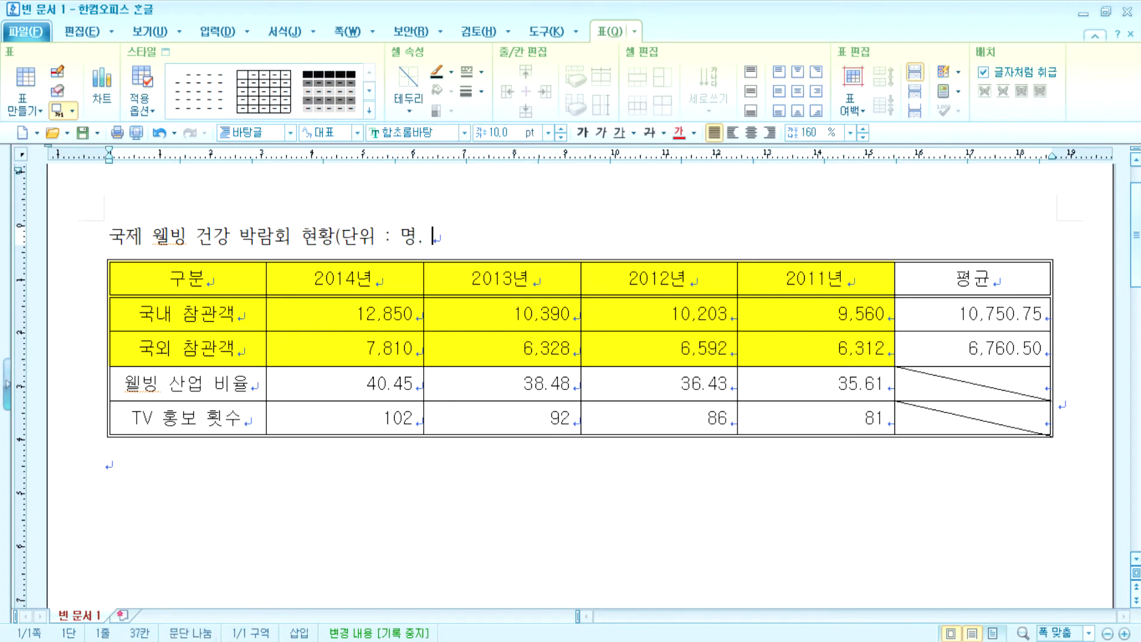
type("%. ")
type("허")
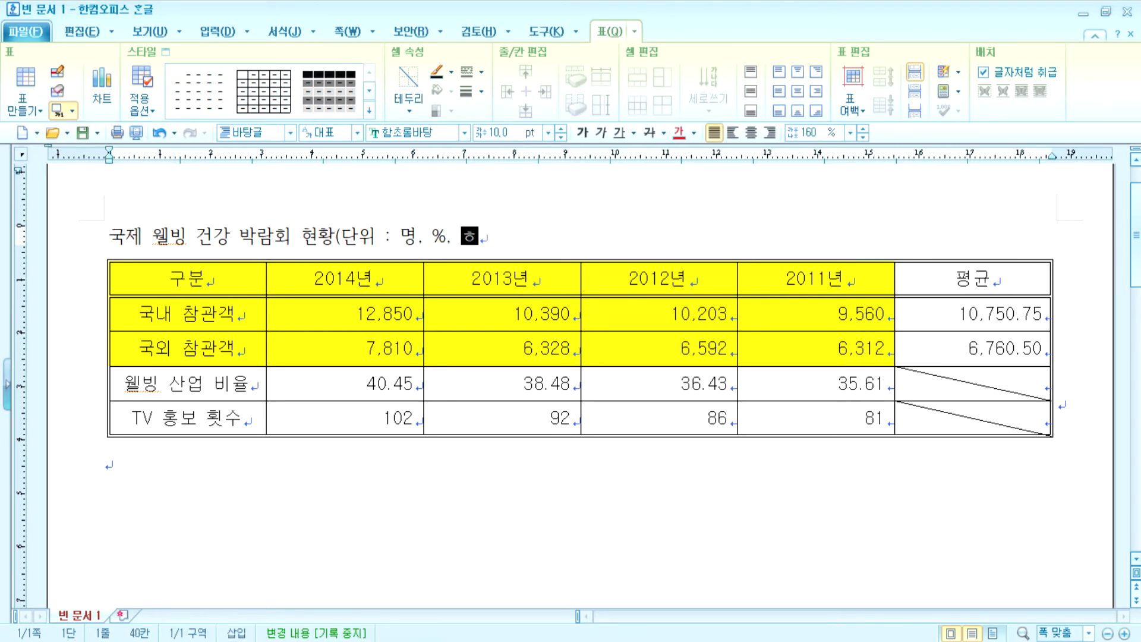
key("BackSpace")
type("회)")
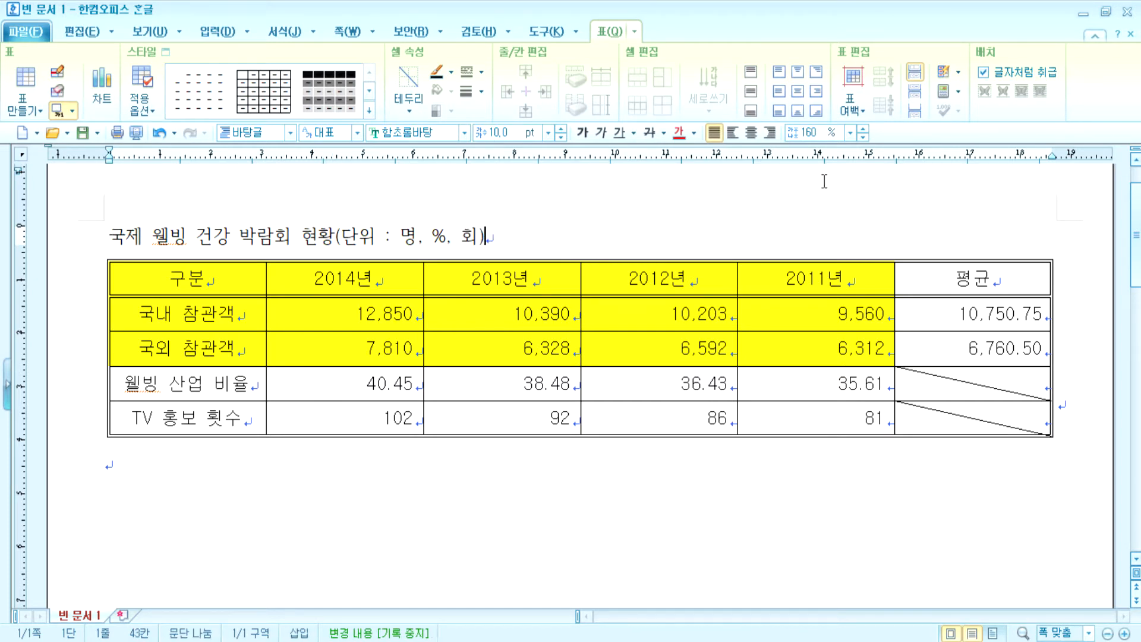
- Right-align the caption title and set it in the 굴림 font
left_click(769, 132)
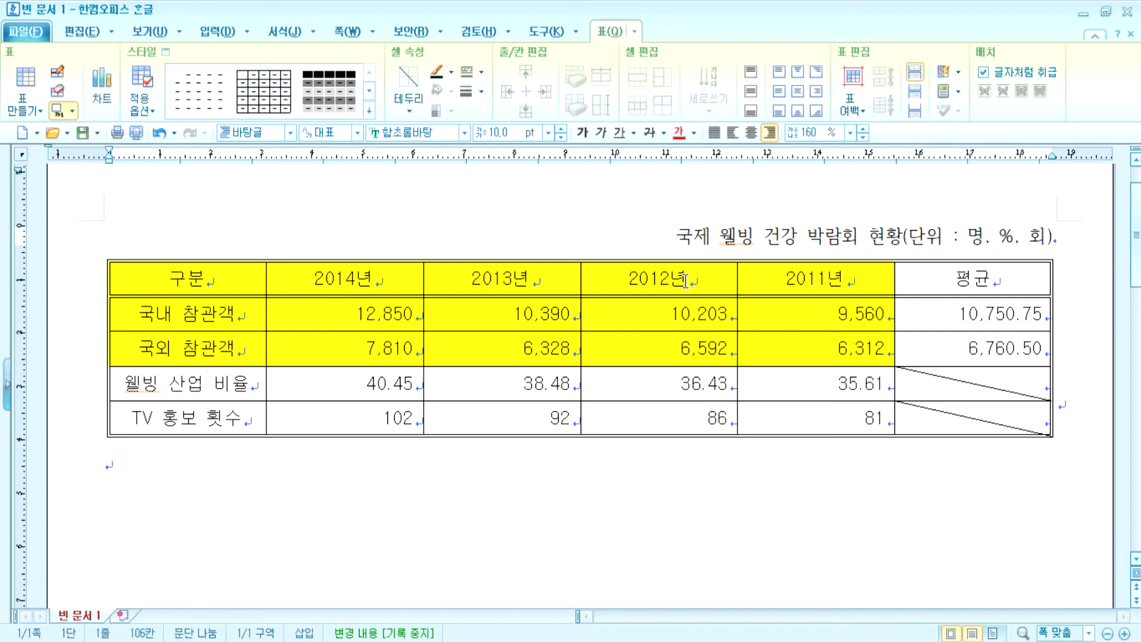
left_click(684, 279)
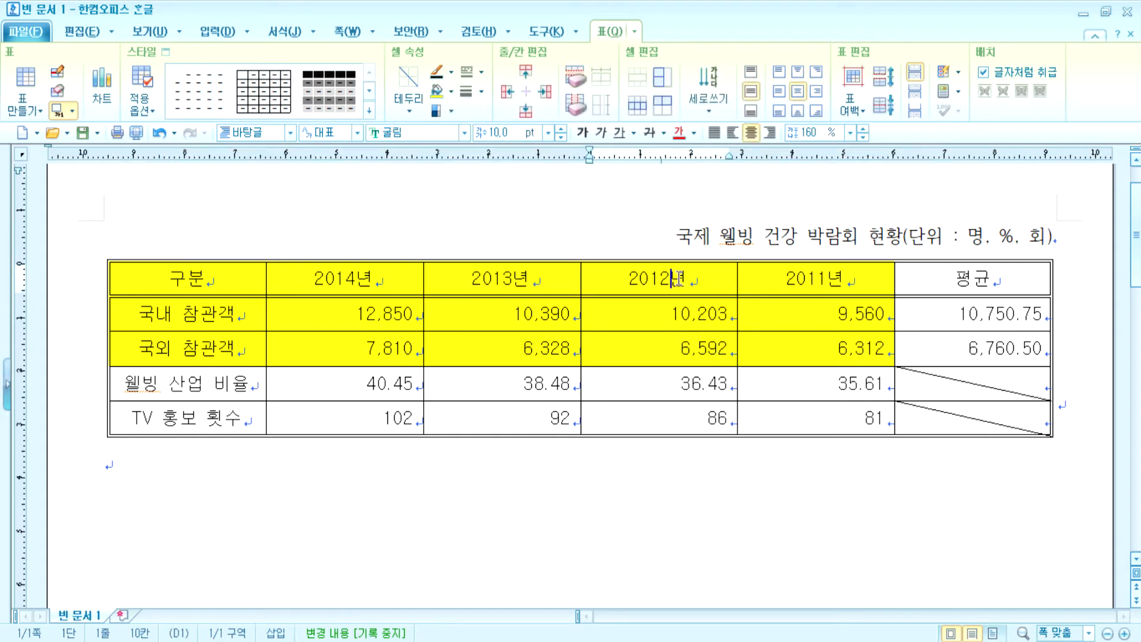
left_click_drag(676, 235, 1066, 239)
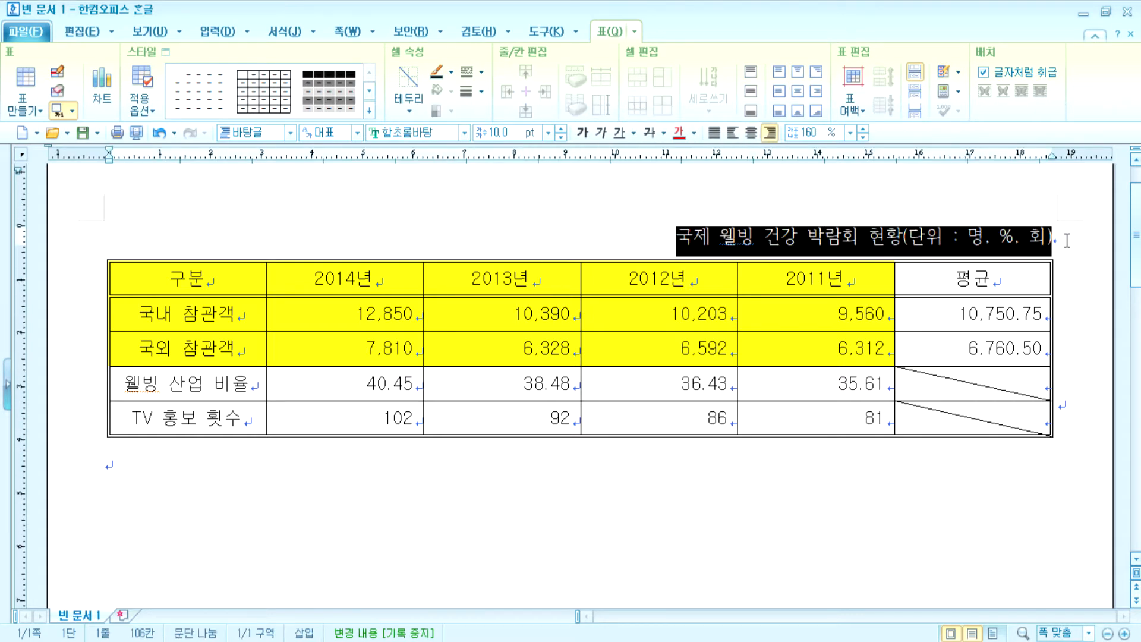
left_click(464, 132)
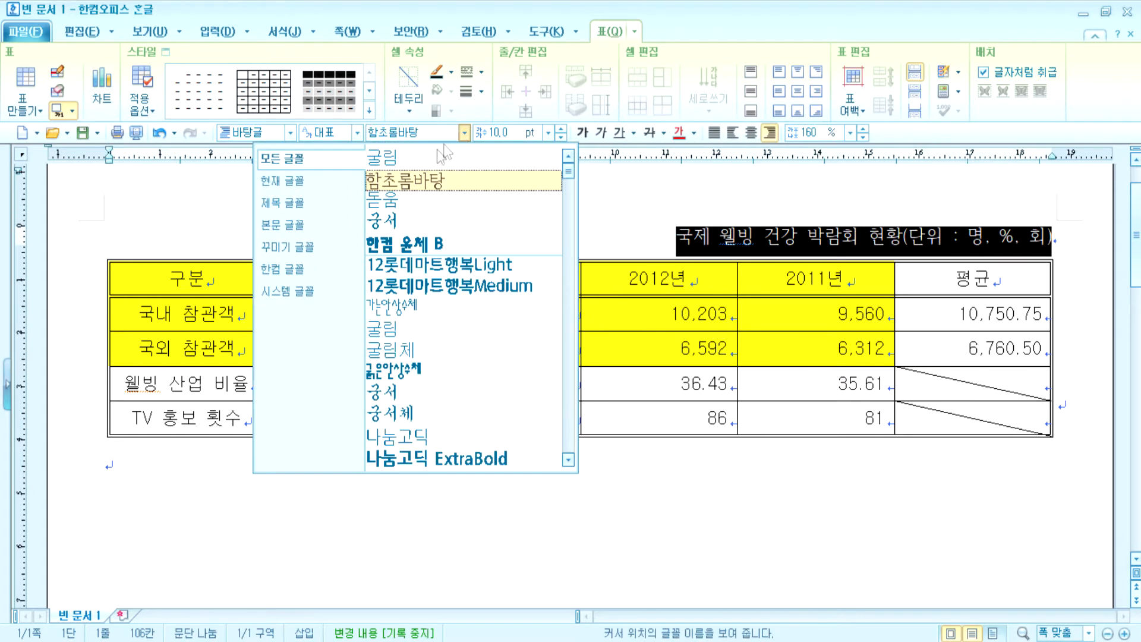
left_click(430, 157)
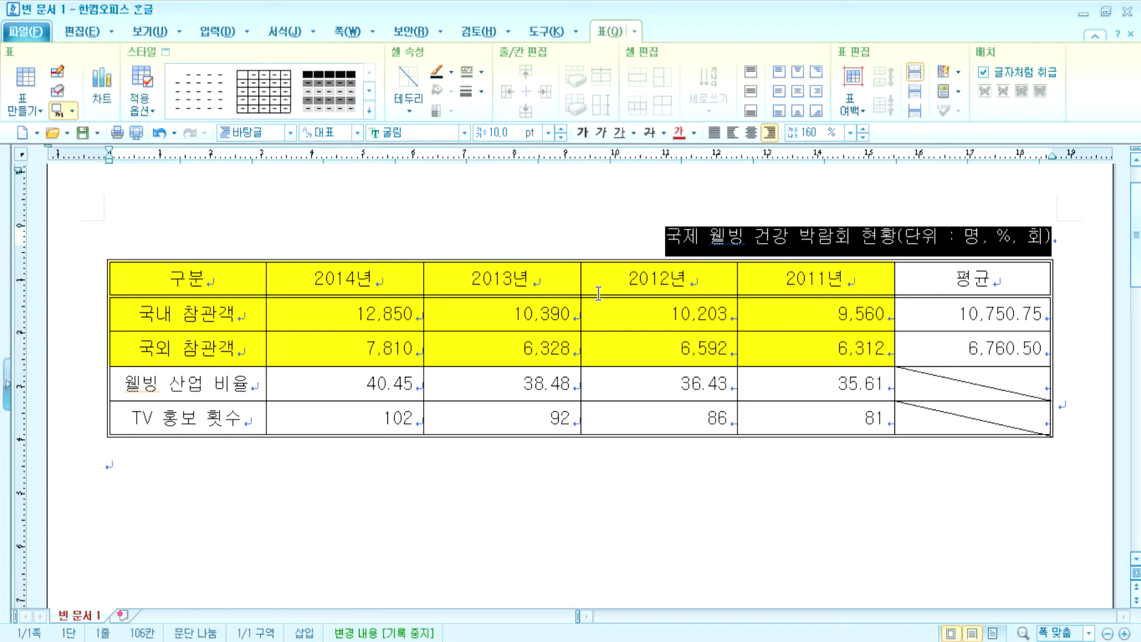
- Reapply 굴림 to the entire caption line so the whole title matches the table font
left_click(799, 237)
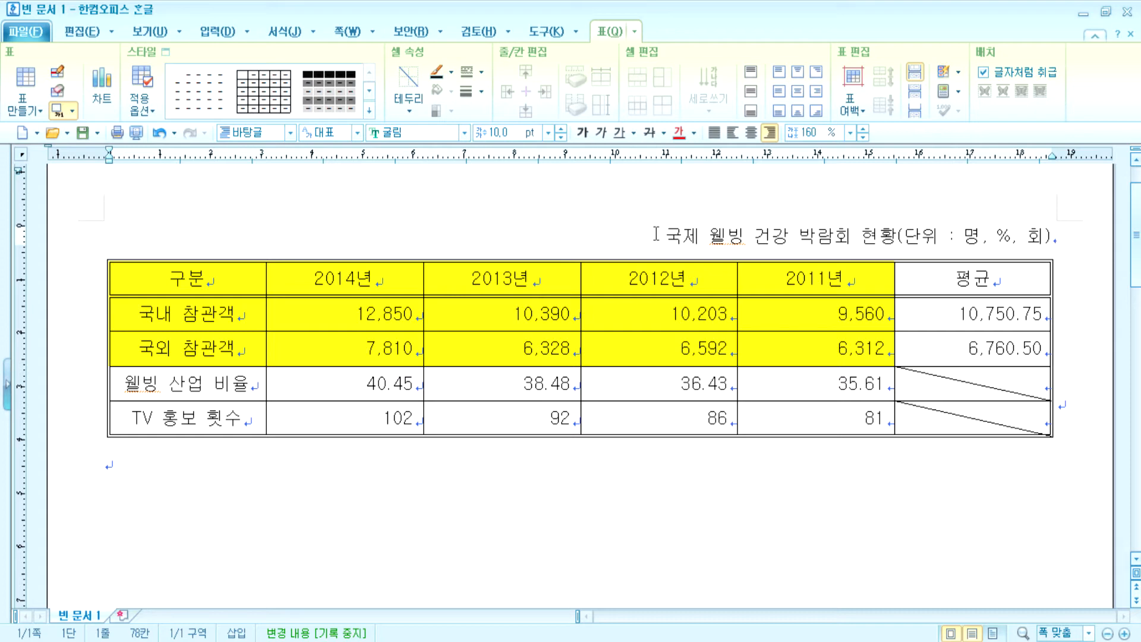
key("shift+End")
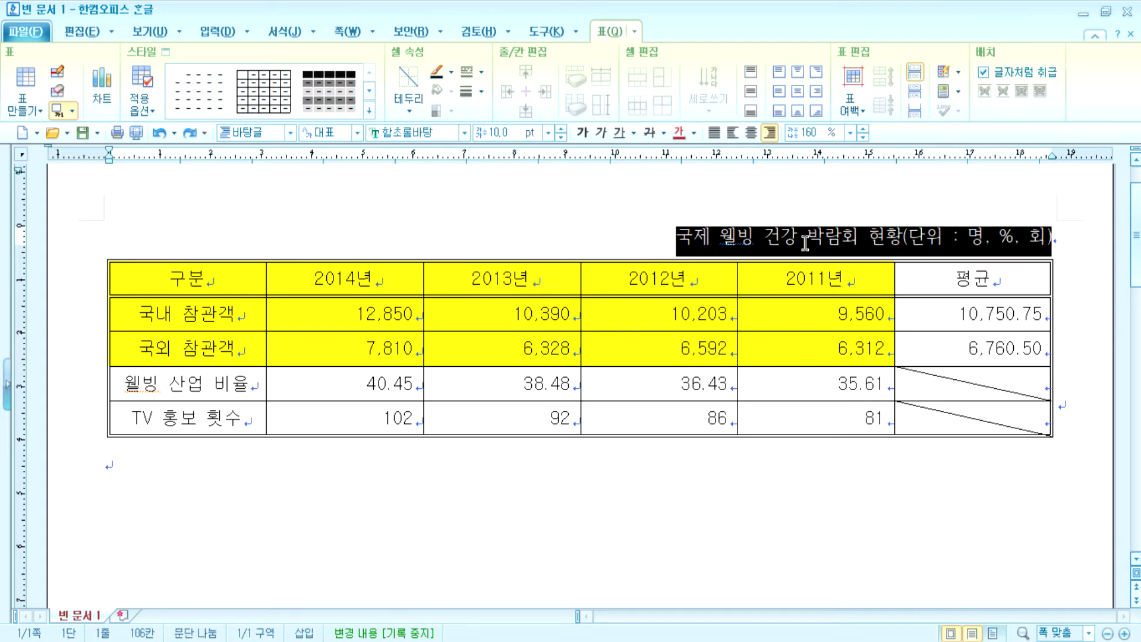
left_click(806, 238)
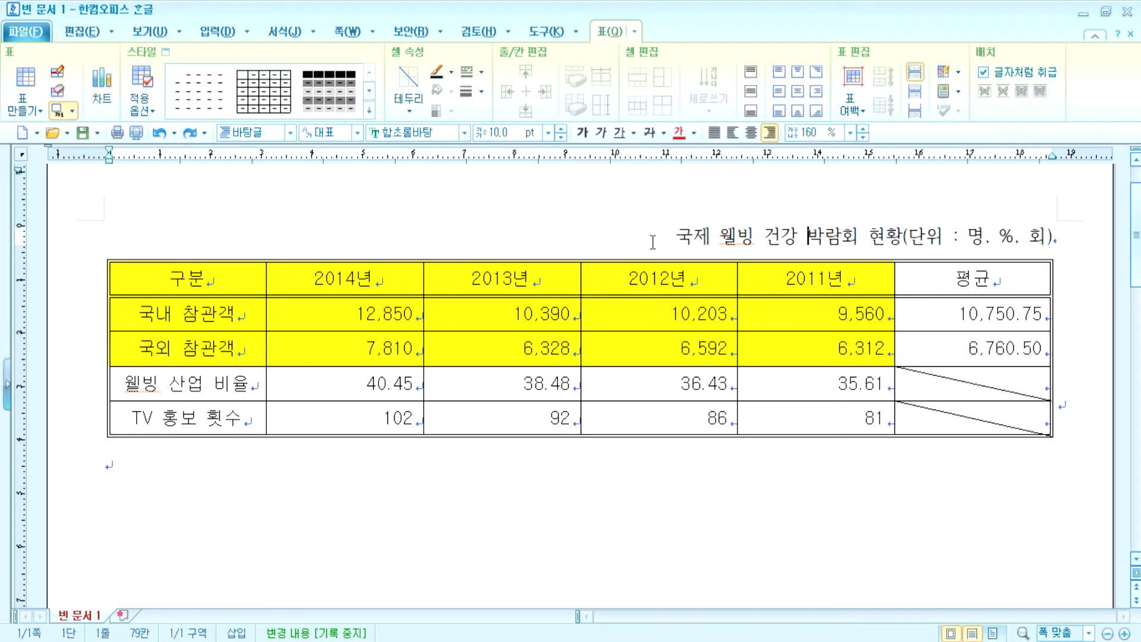
left_click_drag(651, 245, 1053, 239)
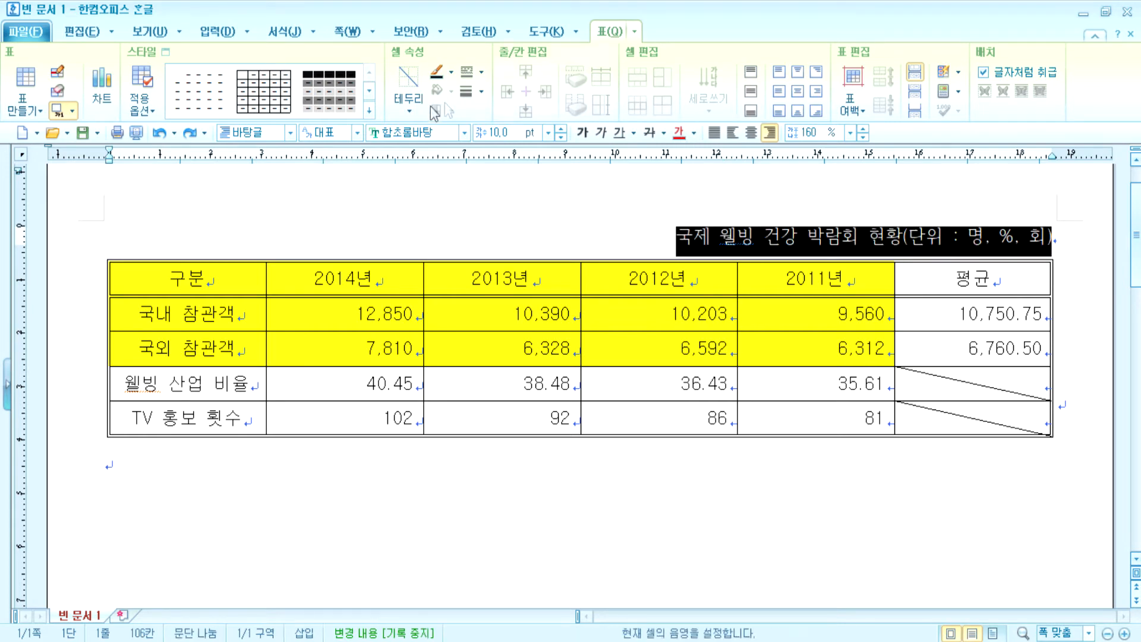
left_click(464, 132)
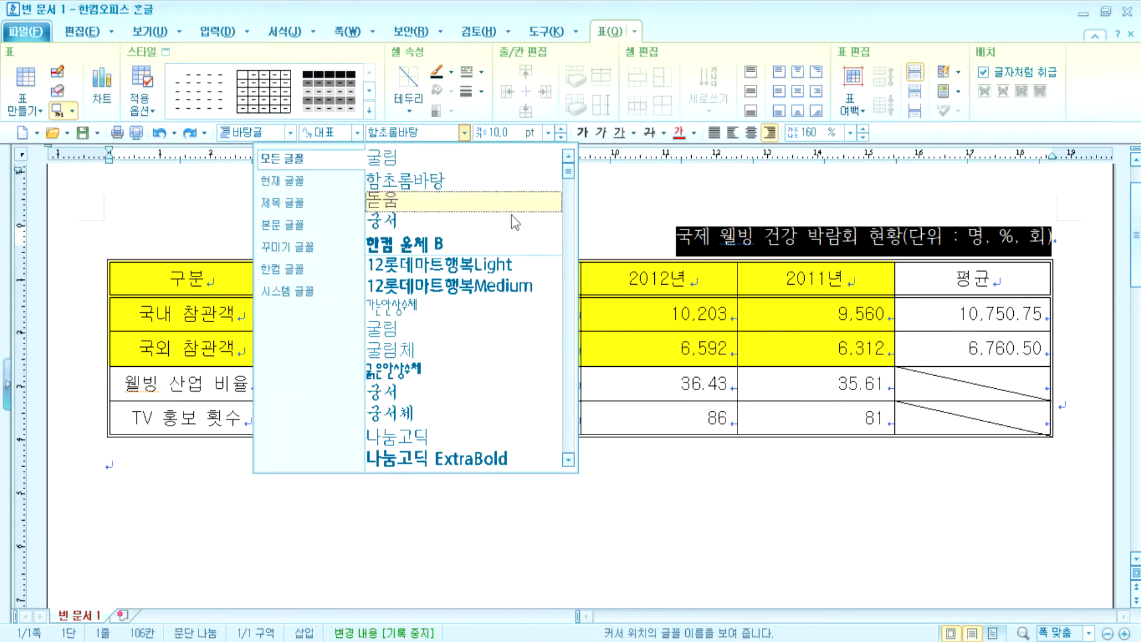
left_click(428, 329)
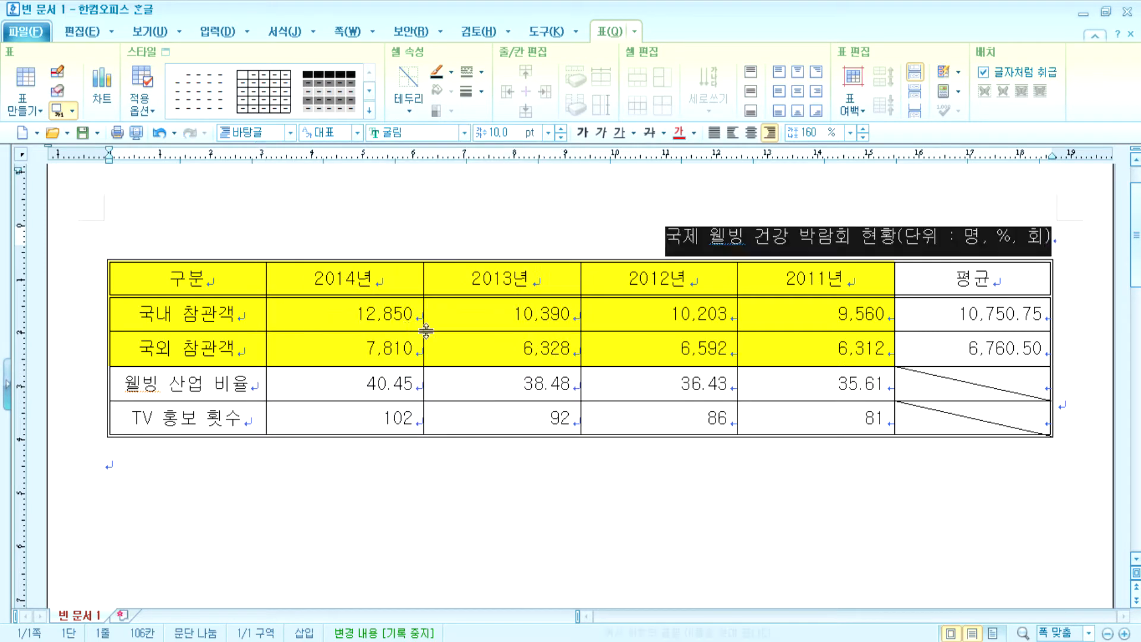
left_click(535, 280)
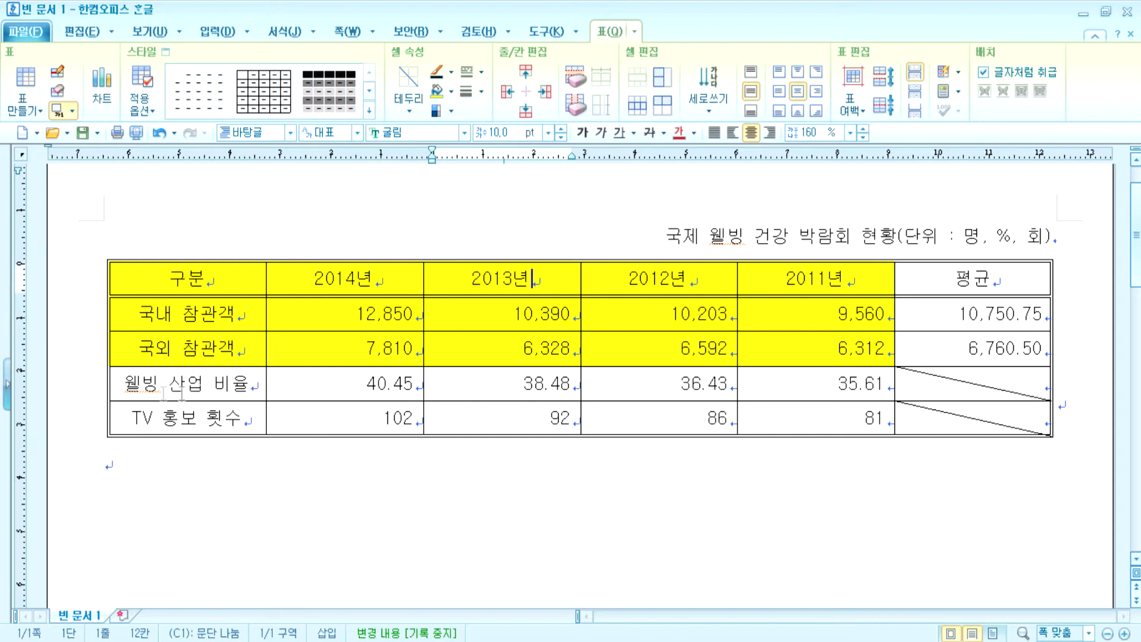
- Move the caret above the table title and insert blank lines there
left_click_drag(211, 283, 819, 314)
left_click(767, 234)
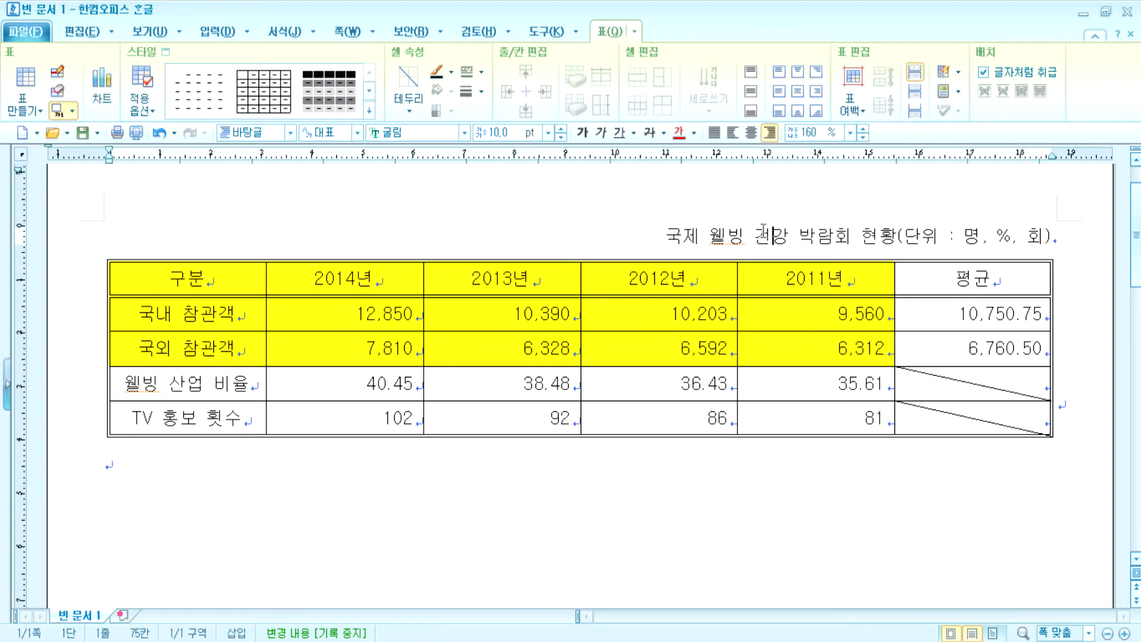
left_click(655, 509)
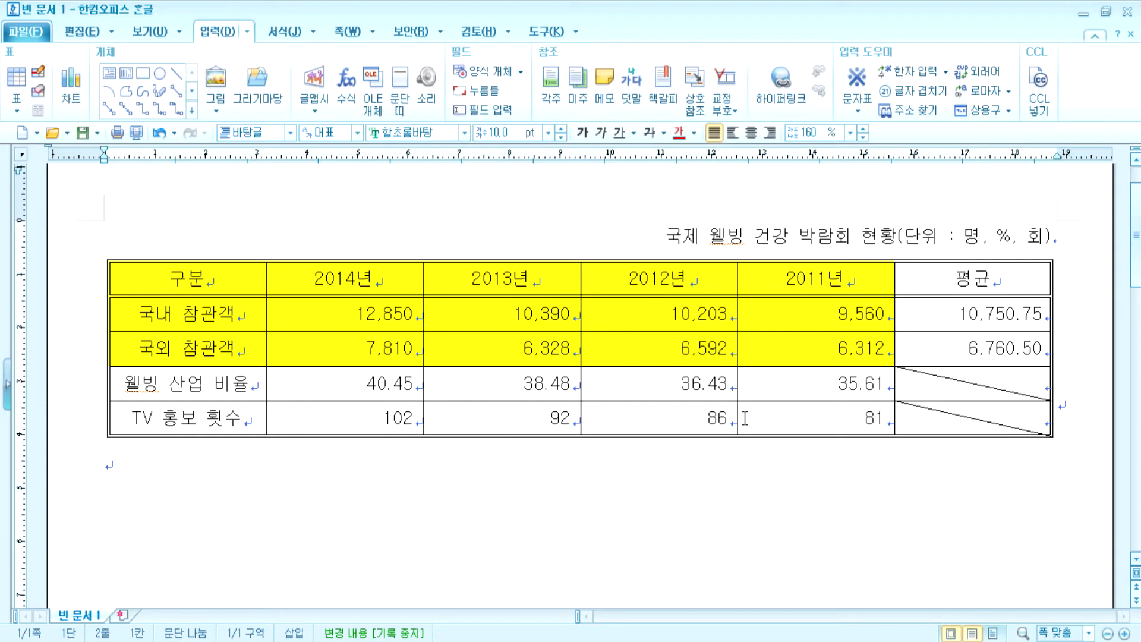
key("Up")
key("Up")
key("shift+Escape")
key("Return")
key("Return")
key("Up")
key("Up")
- Type lines '1' and '2' above the table, with '스타일' on the line under 1
type("1")
key("Return")
key("Return")
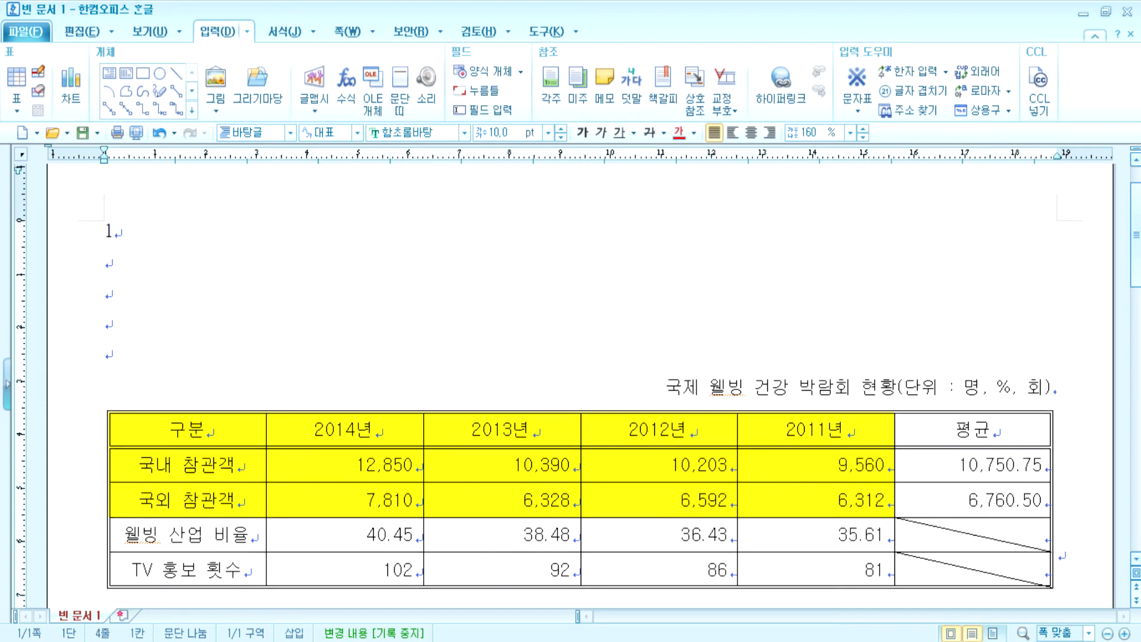
type("2")
key("Return")
key("Return")
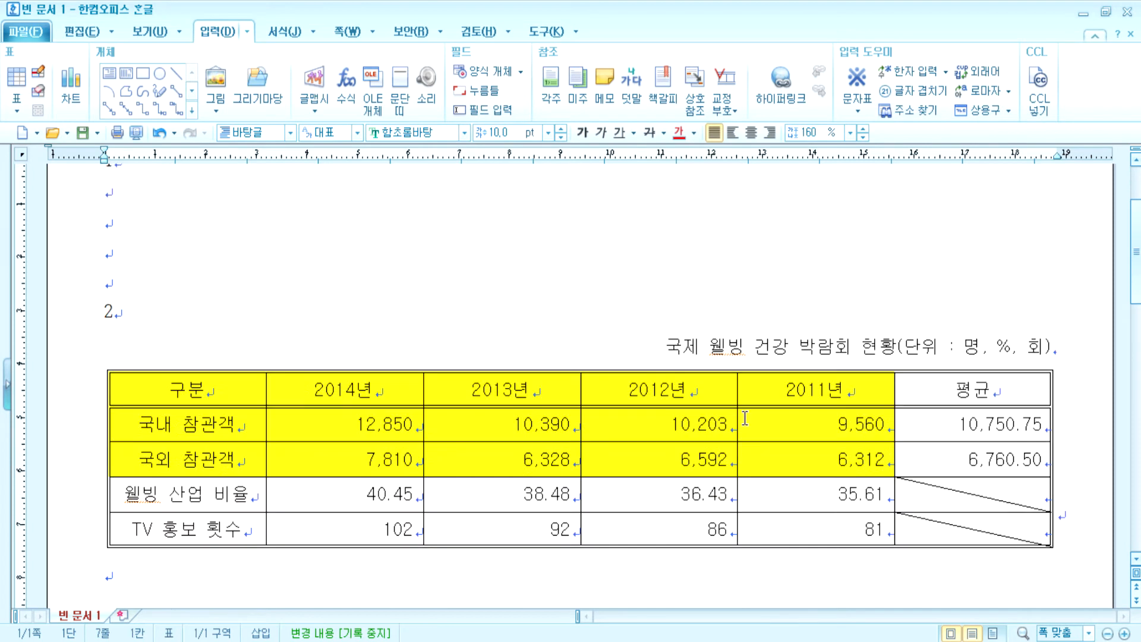
scroll(665, 414, "up", 3)
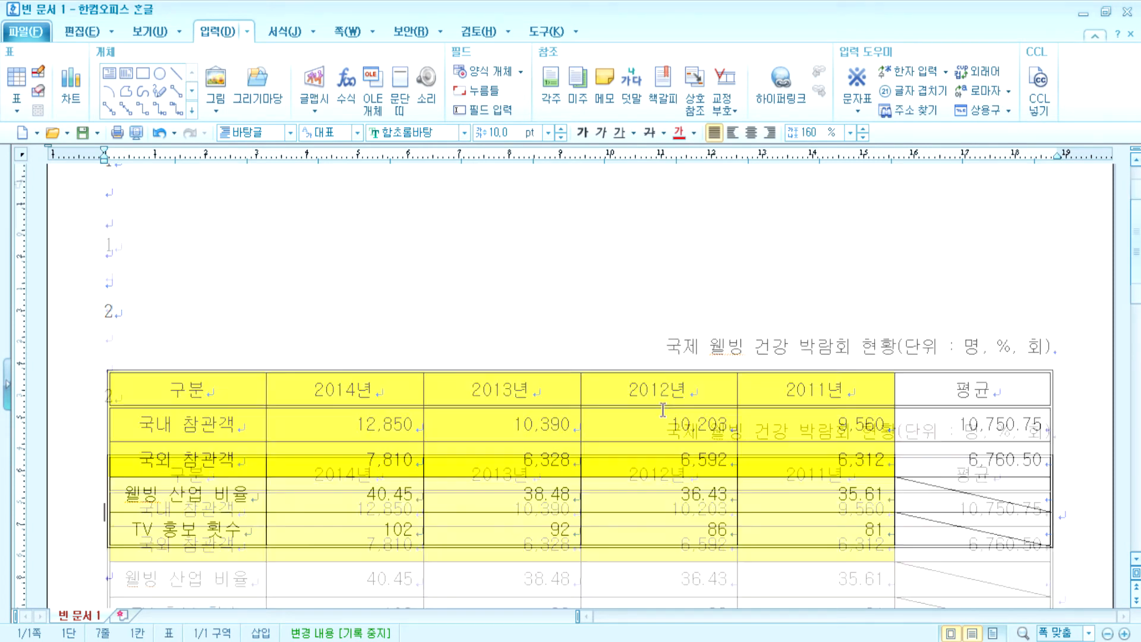
left_click(133, 334)
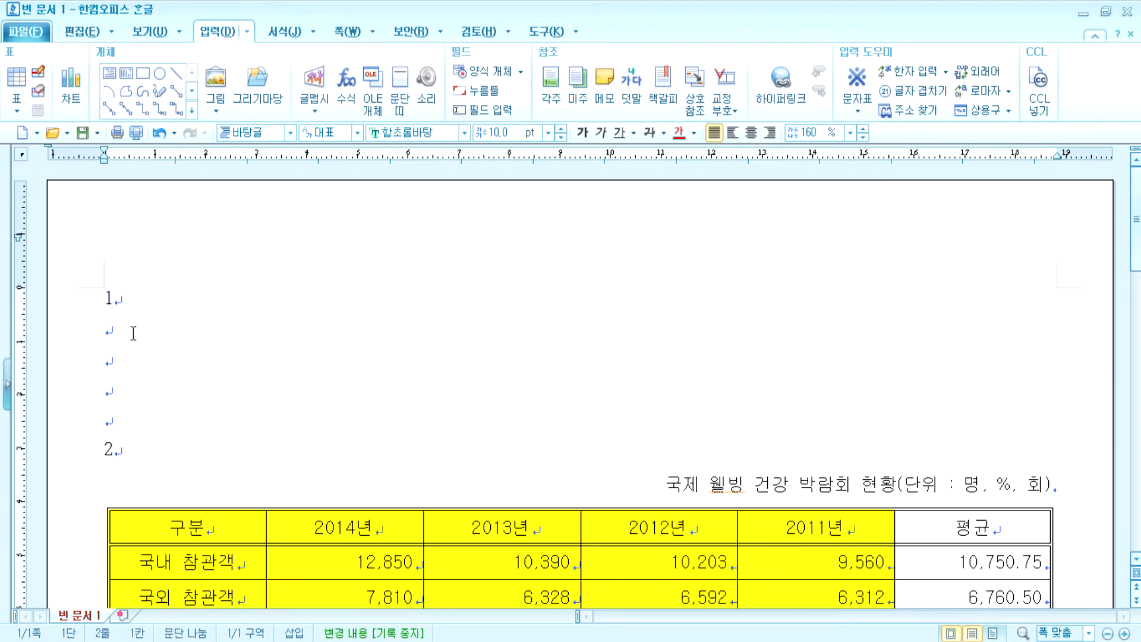
type("스나")
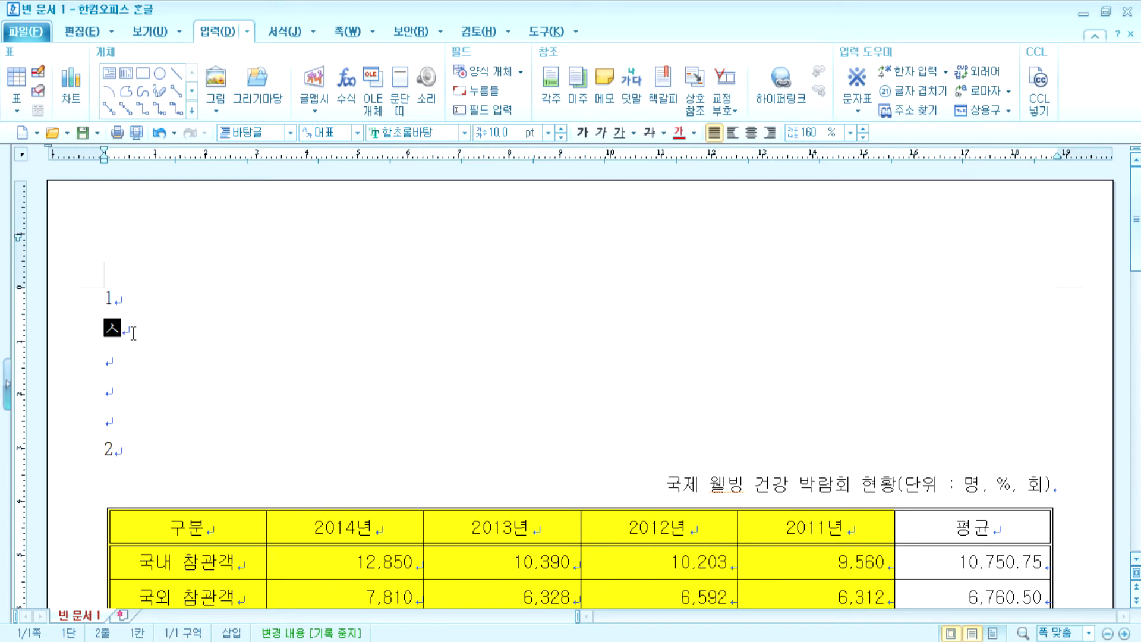
key("BackSpace")
type("타일")
left_click(165, 457)
- Delete the numbered lines that were typed above the table
scroll(222, 444, "down", 1)
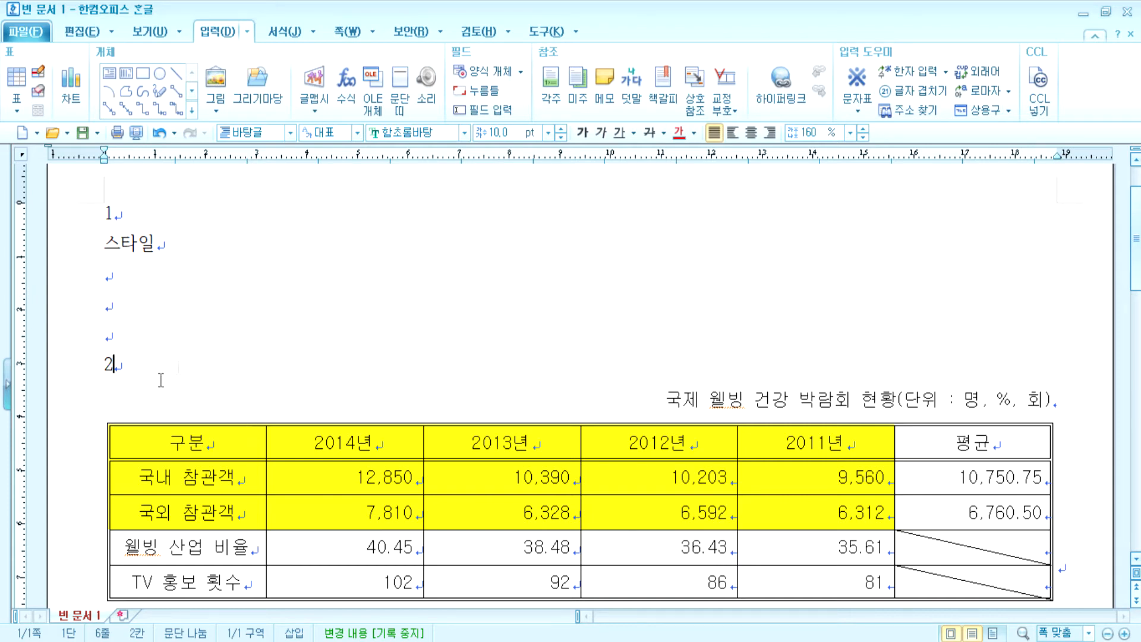
scroll(119, 464, "down", 3)
left_click(108, 292)
key("Escape")
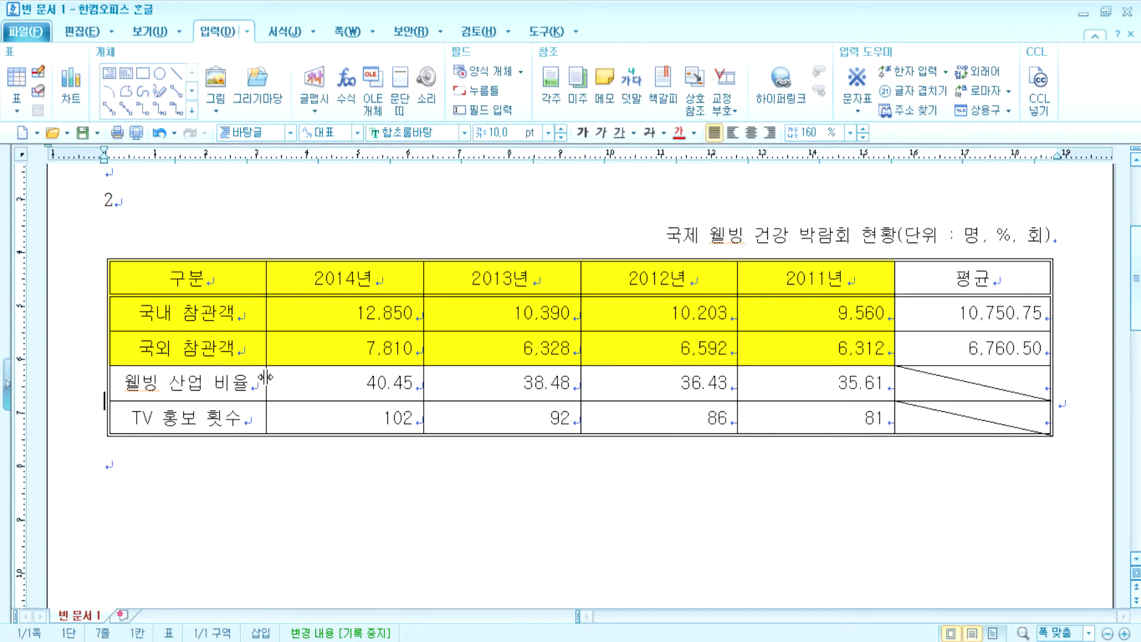
left_click(308, 321)
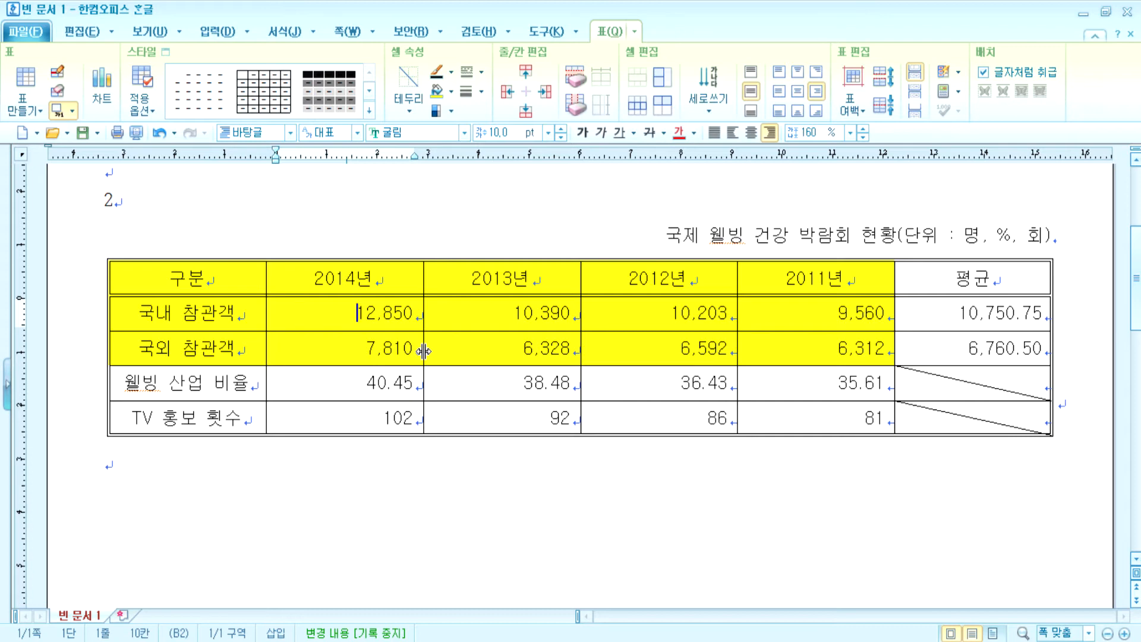
key("shift+Escape")
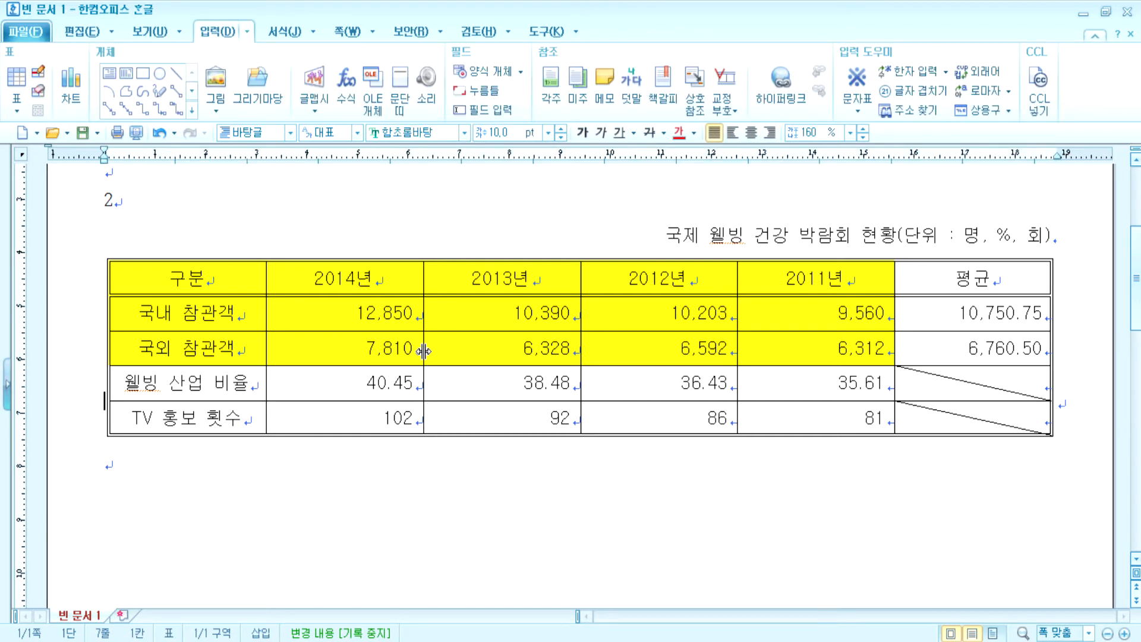
key("BackSpace")
key("BackSpace")
key("BackSpace")
key("BackSpace")
key("BackSpace")
key("BackSpace")
key("BackSpace")
key("BackSpace")
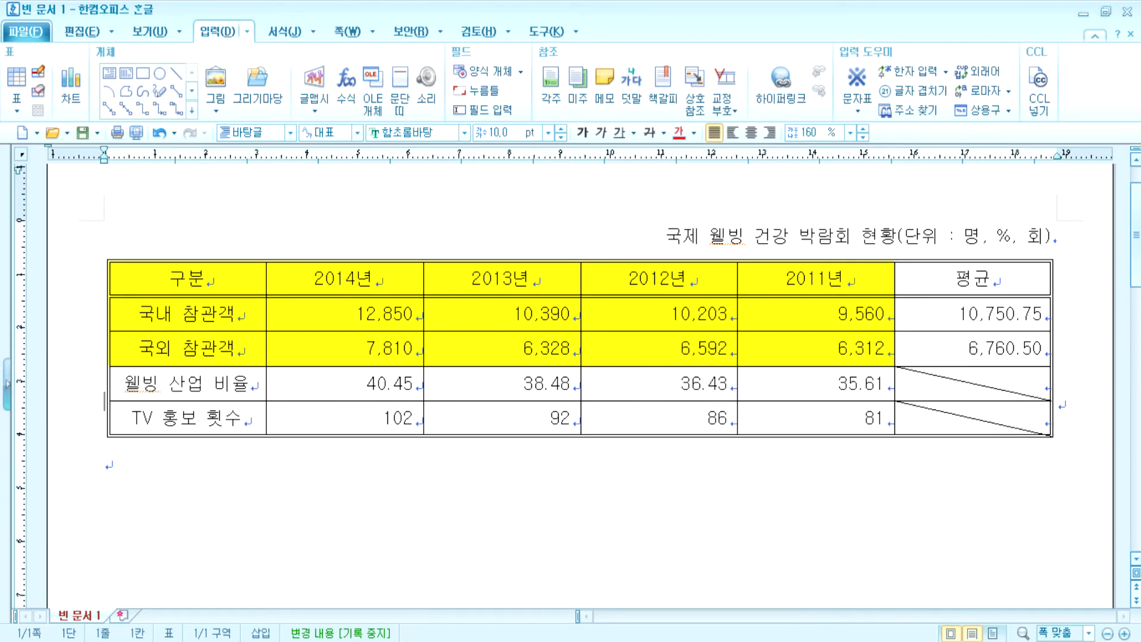
- Add an empty line above the title and an empty paragraph below the table
key("Return")
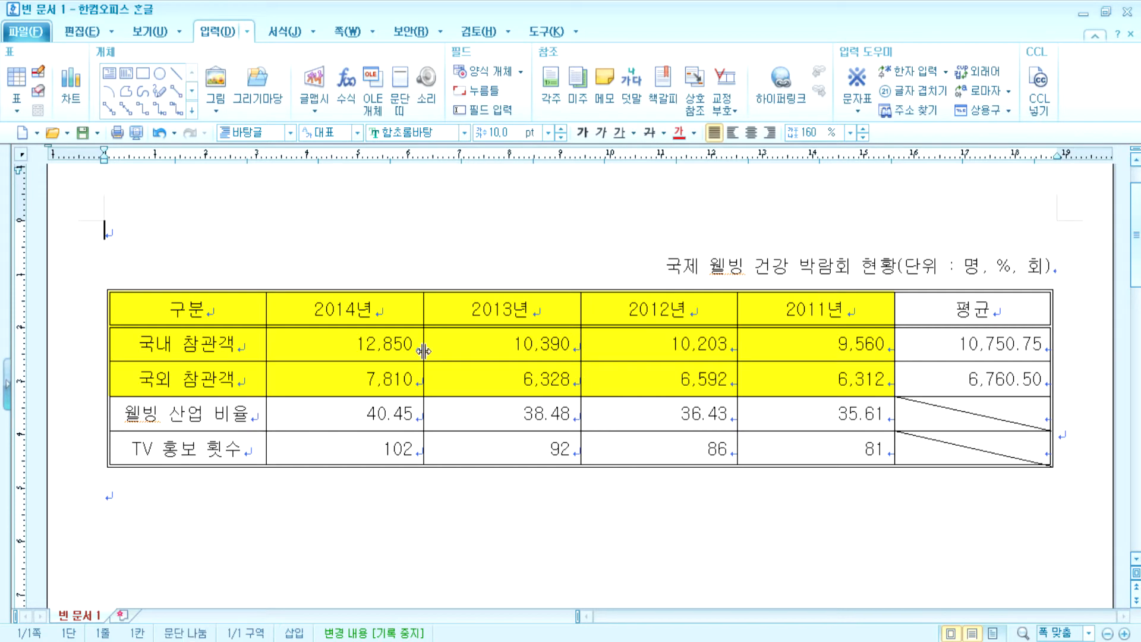
scroll(424, 351, "down", 1)
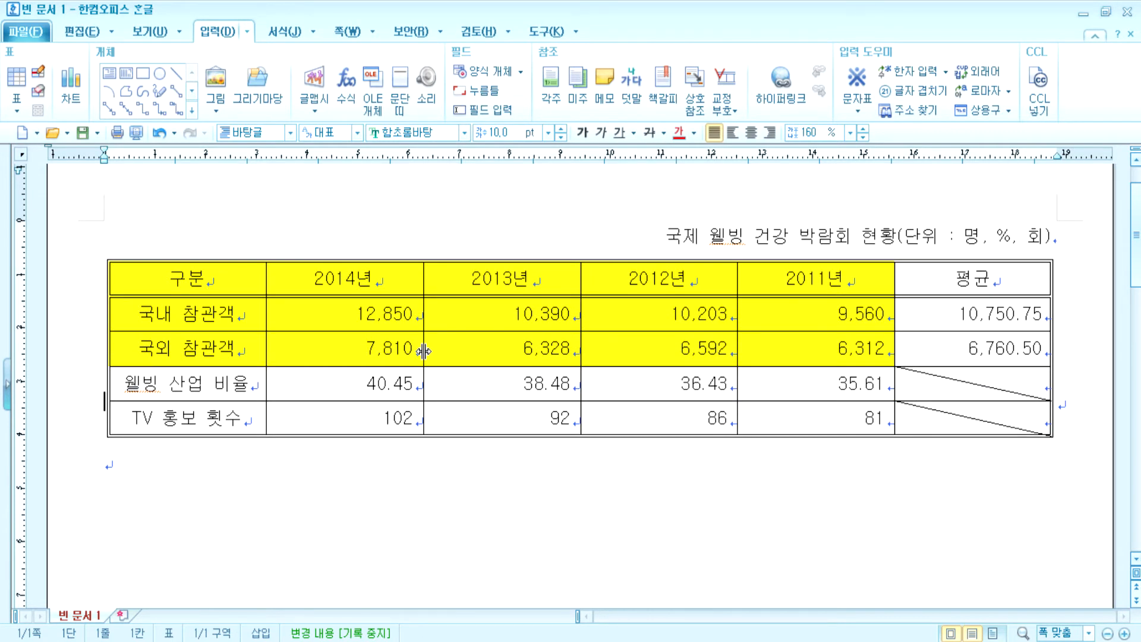
left_click(1085, 402)
key("Return")
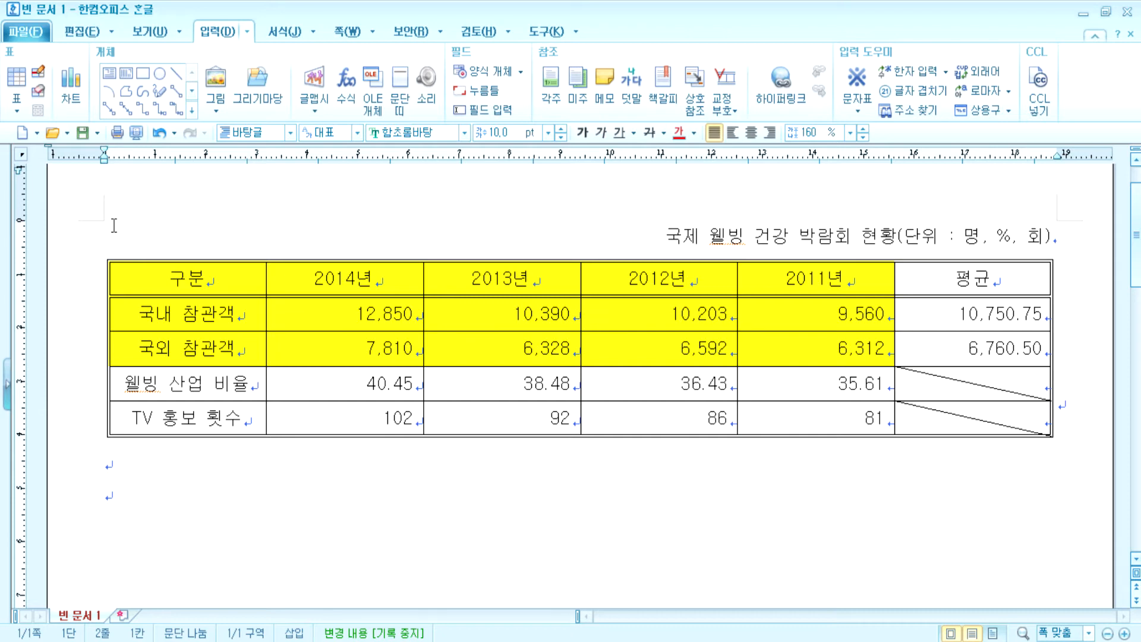
- Bring the caret back to before the table and insert four blank lines above the title
left_click(100, 355)
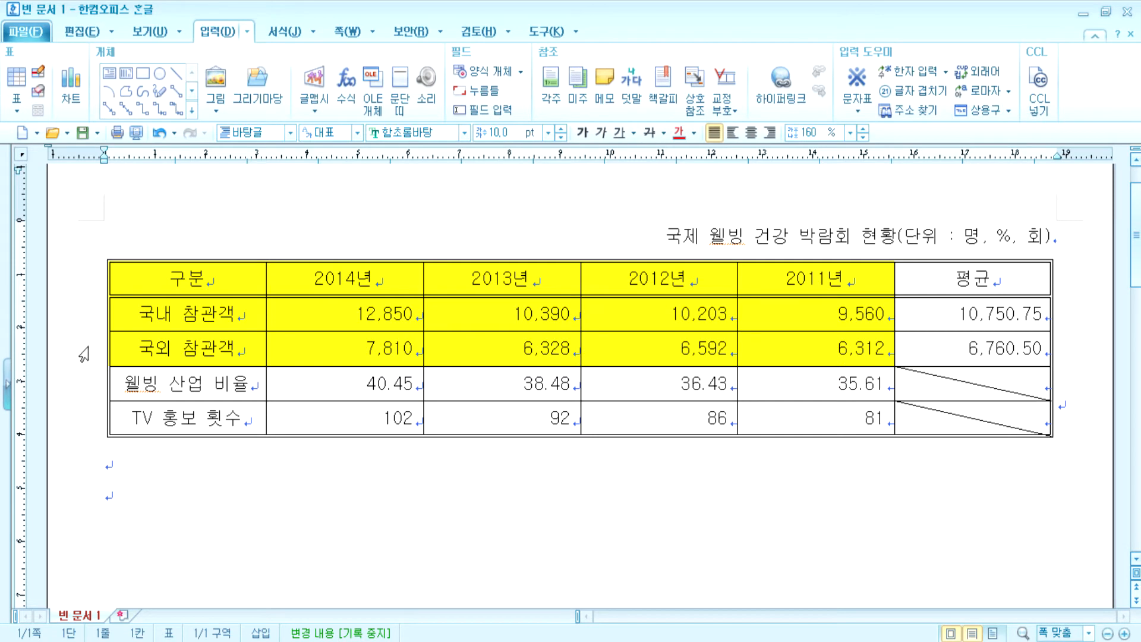
left_click(98, 351)
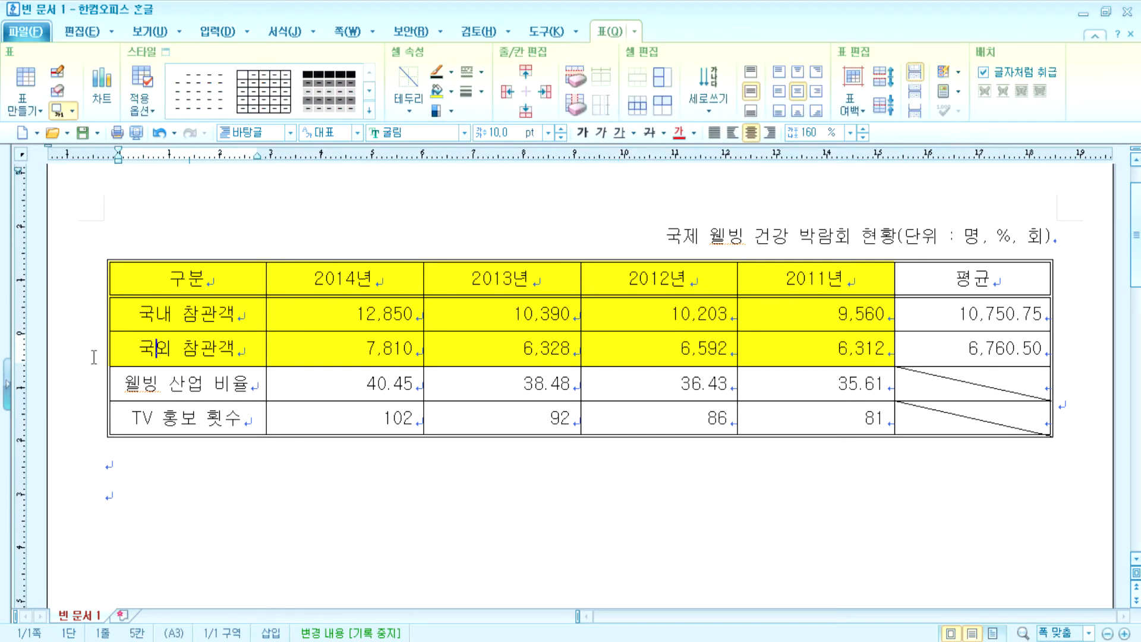
left_click(97, 356)
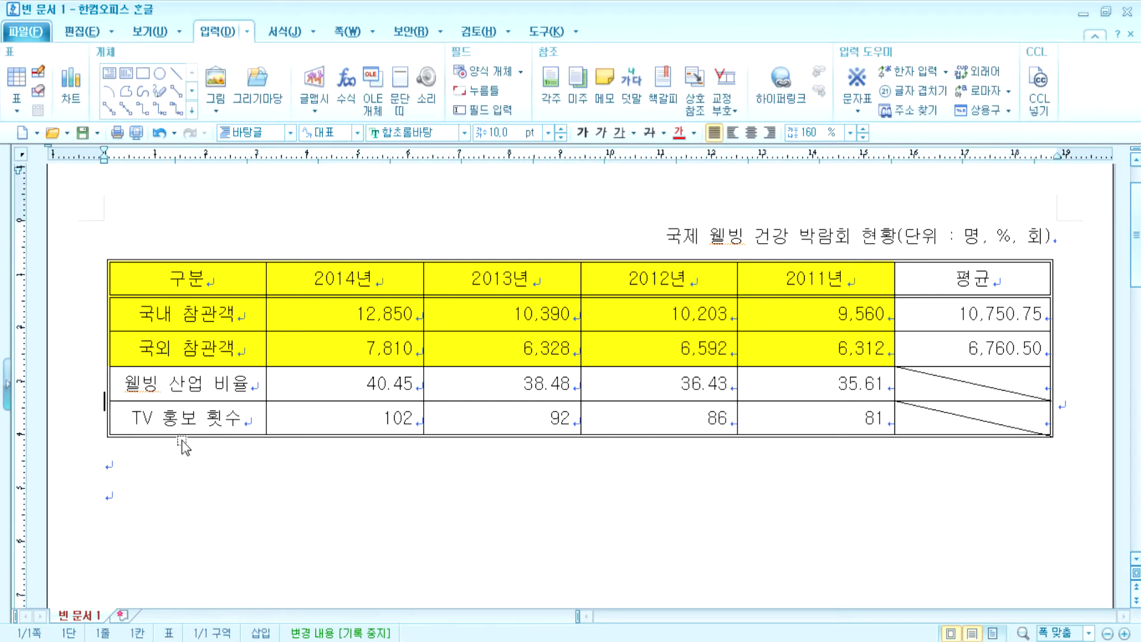
left_click(369, 348)
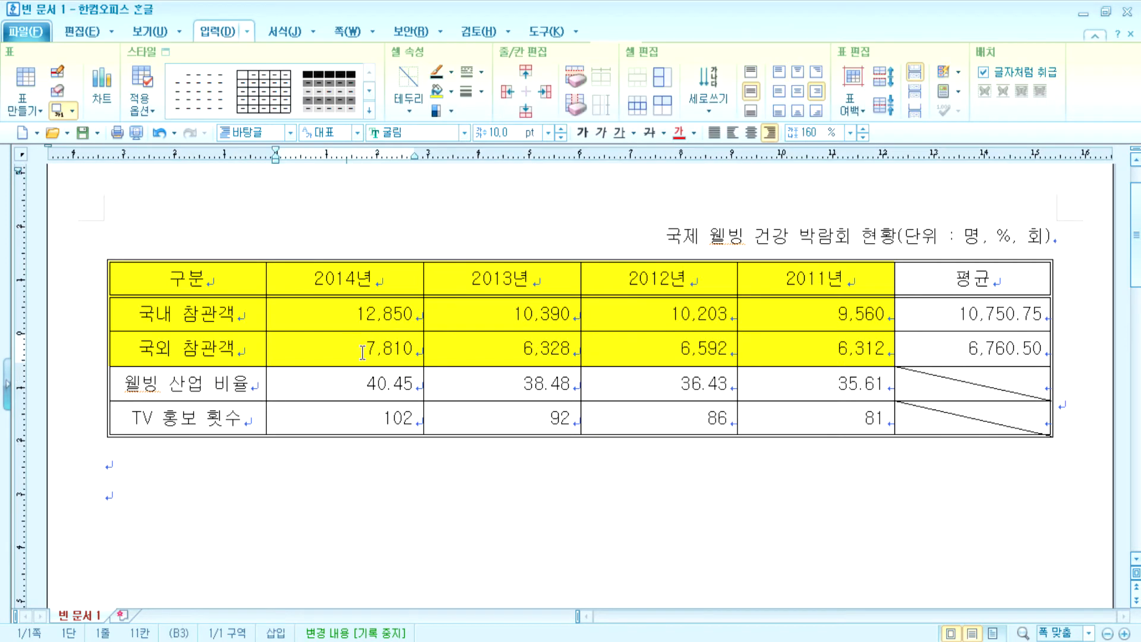
left_click_drag(429, 294, 908, 444)
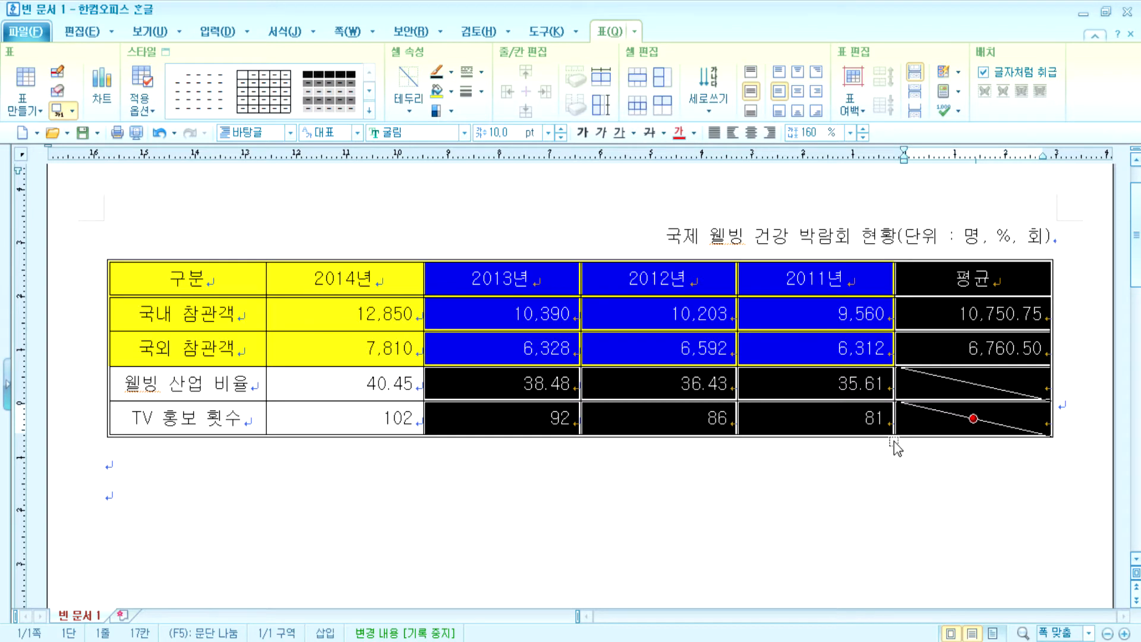
key("shift+Escape")
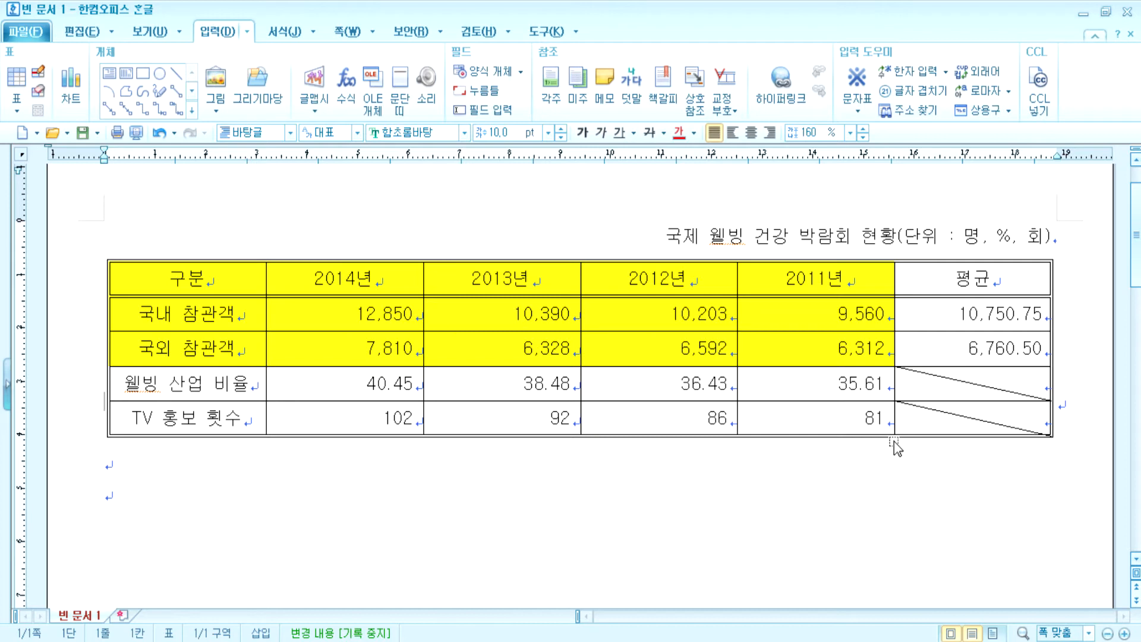
key("End")
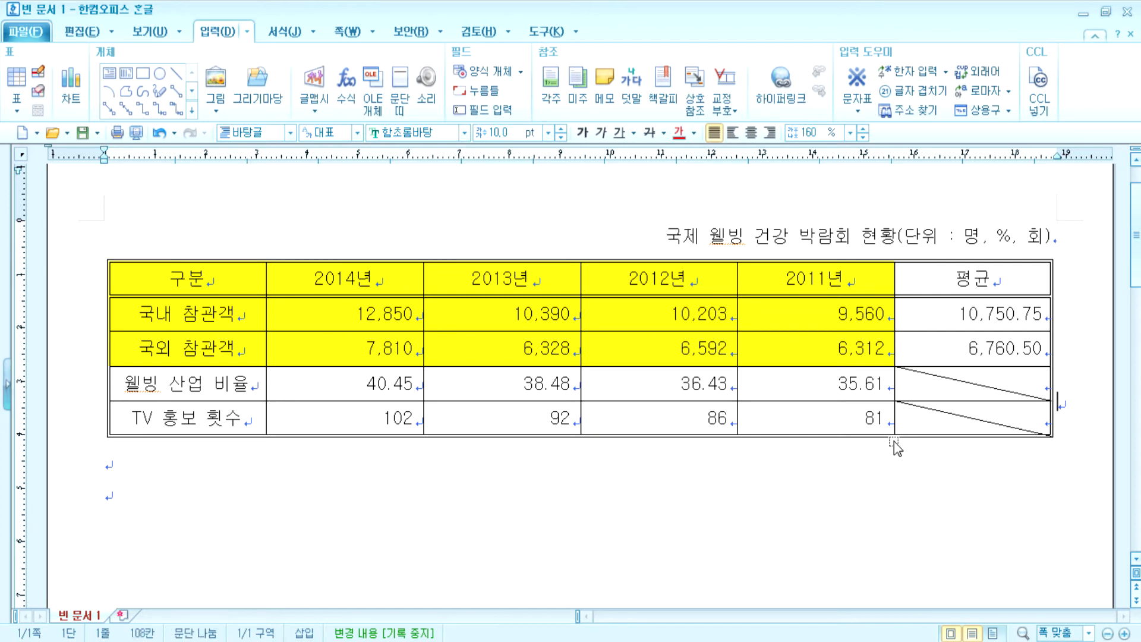
key("Home")
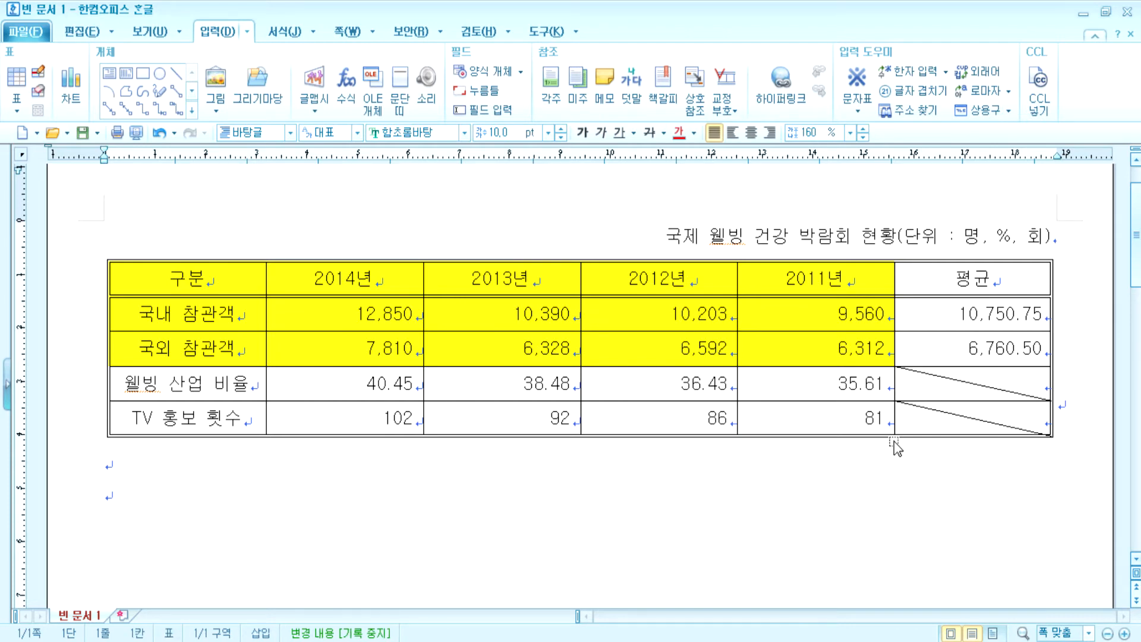
key("Return")
key("Return")
key("Return")
key("Return")
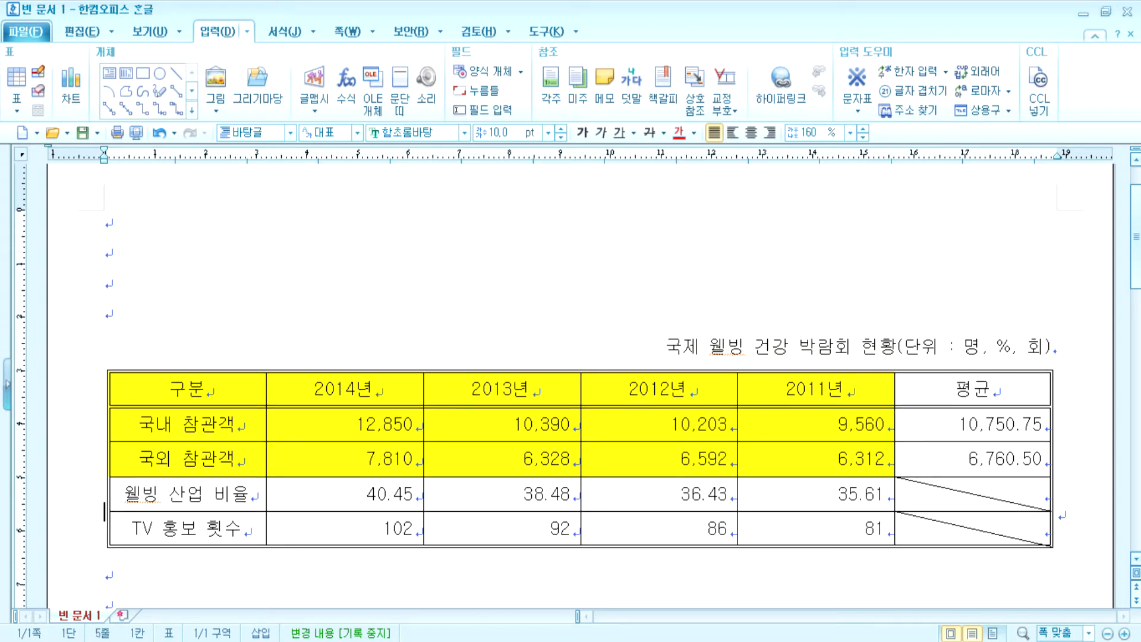
- Type '1' on the top line, '스타일' below it, and '2' on the line just above the title
key("Up")
key("Up")
key("Up")
key("Up")
type("1")
key("Return")
type("스타")
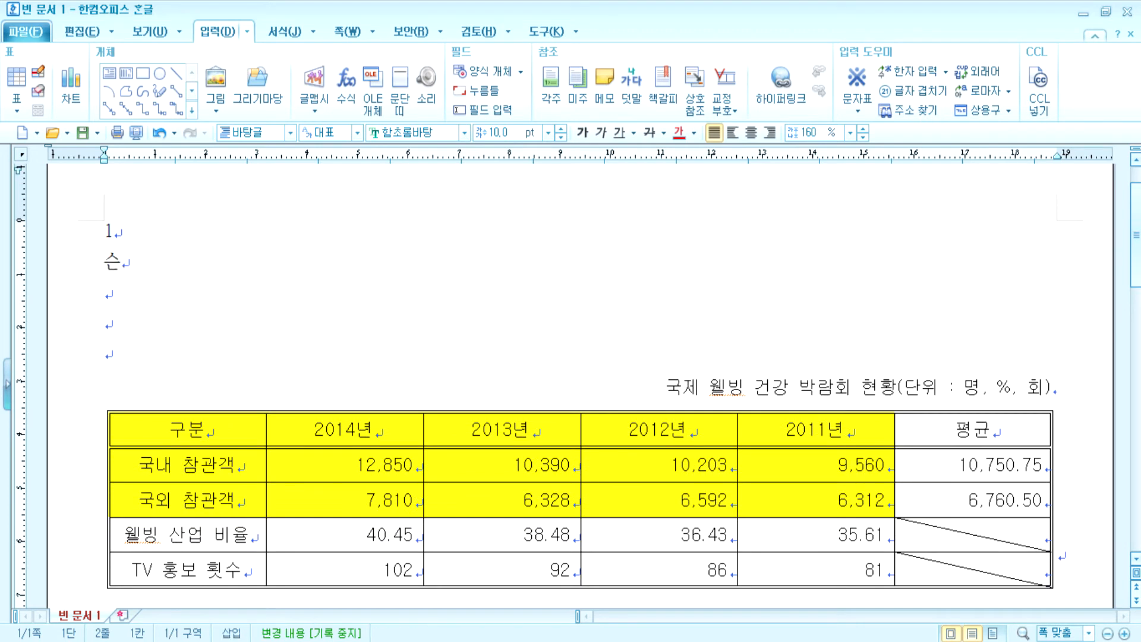
type("일")
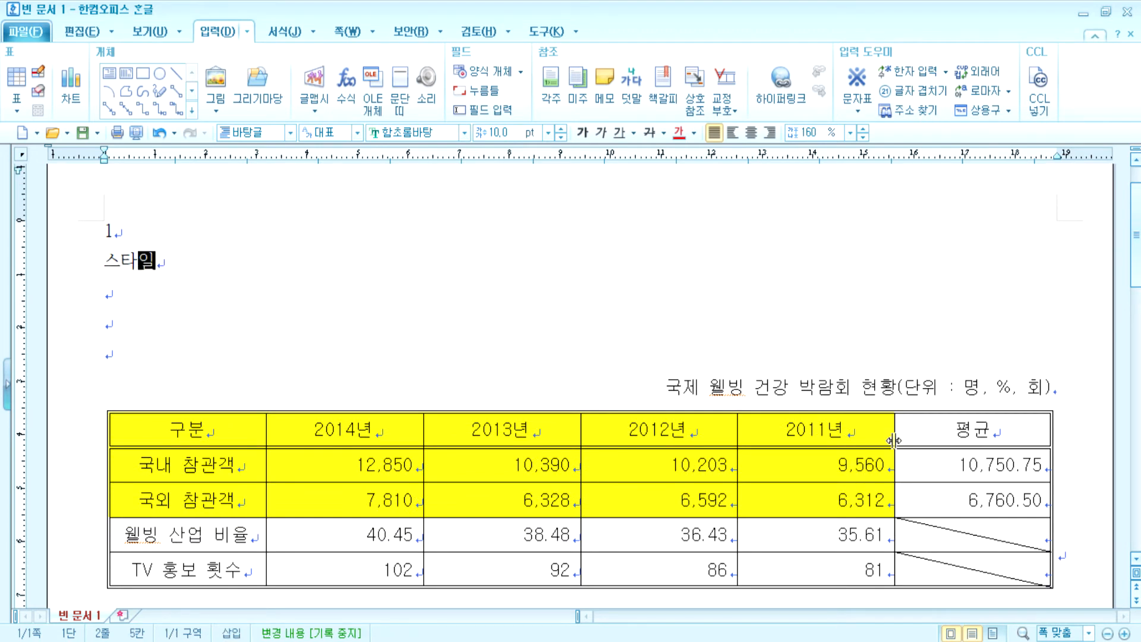
key("Down")
key("Down")
key("Down")
key("Return")
type("2")
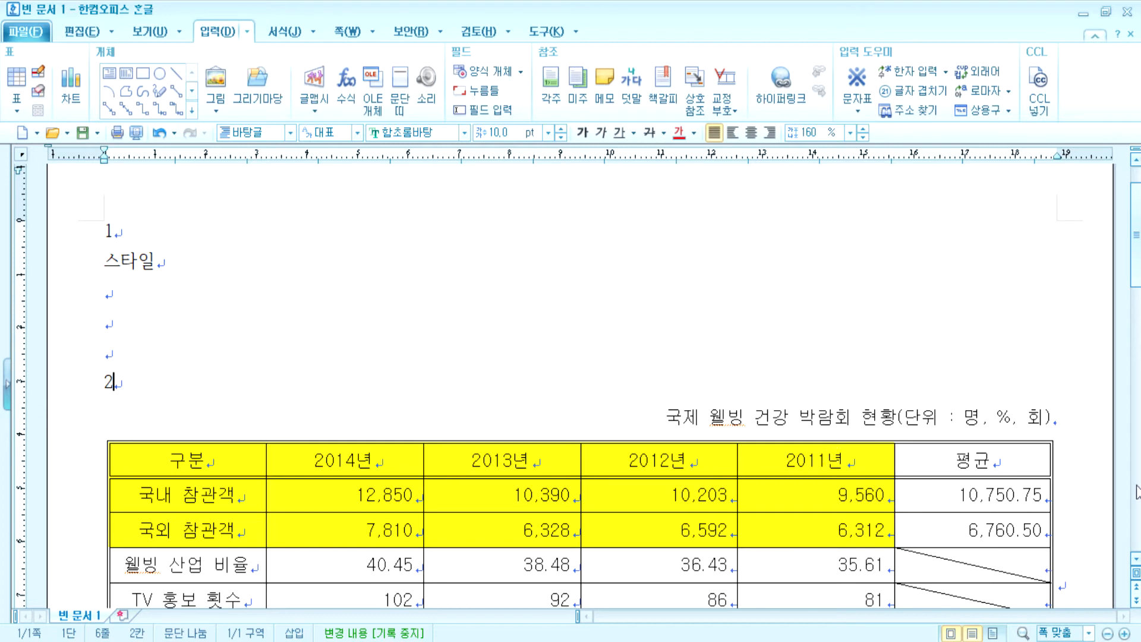
scroll(865, 565, "down", 5)
- Compute row averages for the 국내 and 국외 visitor rows with Ctrl+Shift+A
left_click_drag(955, 240, 973, 275)
left_click_drag(350, 237, 972, 275)
key("ctrl+shift+a")
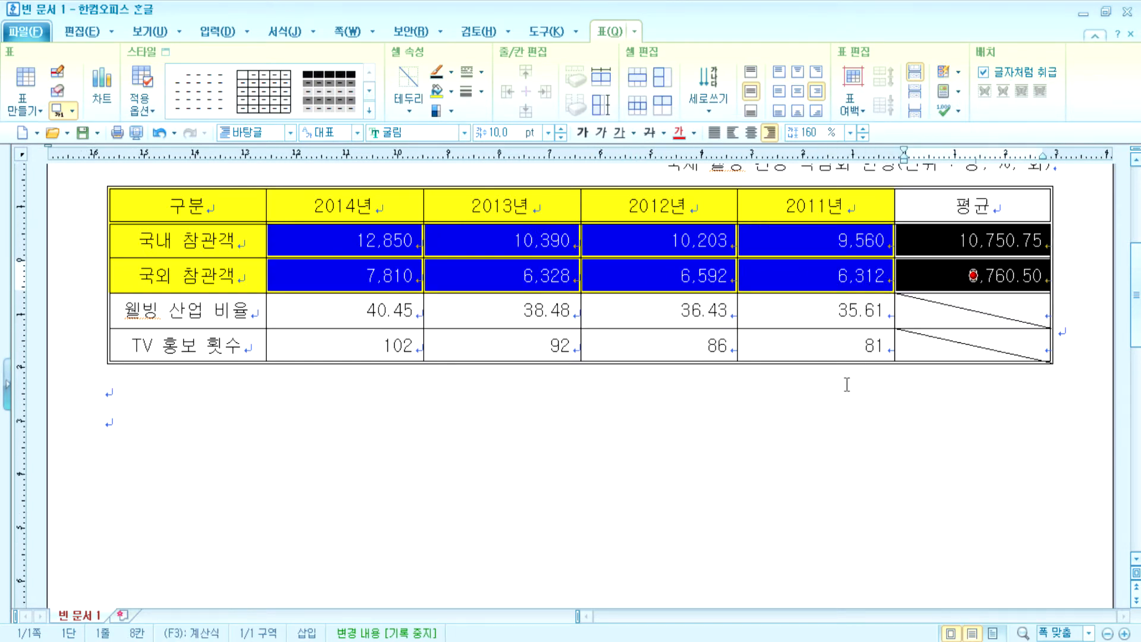
left_click(810, 421)
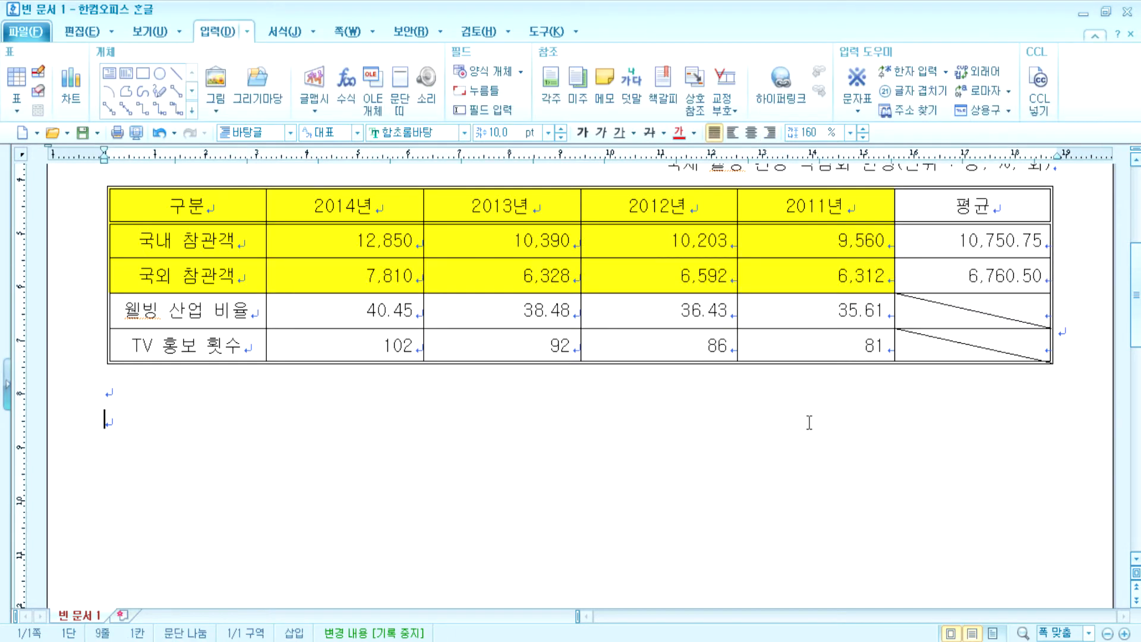
- Clear the averages and refill them with 블록 평균, giving 10,750.75 and 6,760.50
left_click_drag(945, 242, 937, 274)
key("Delete")
left_click_drag(351, 241, 960, 279)
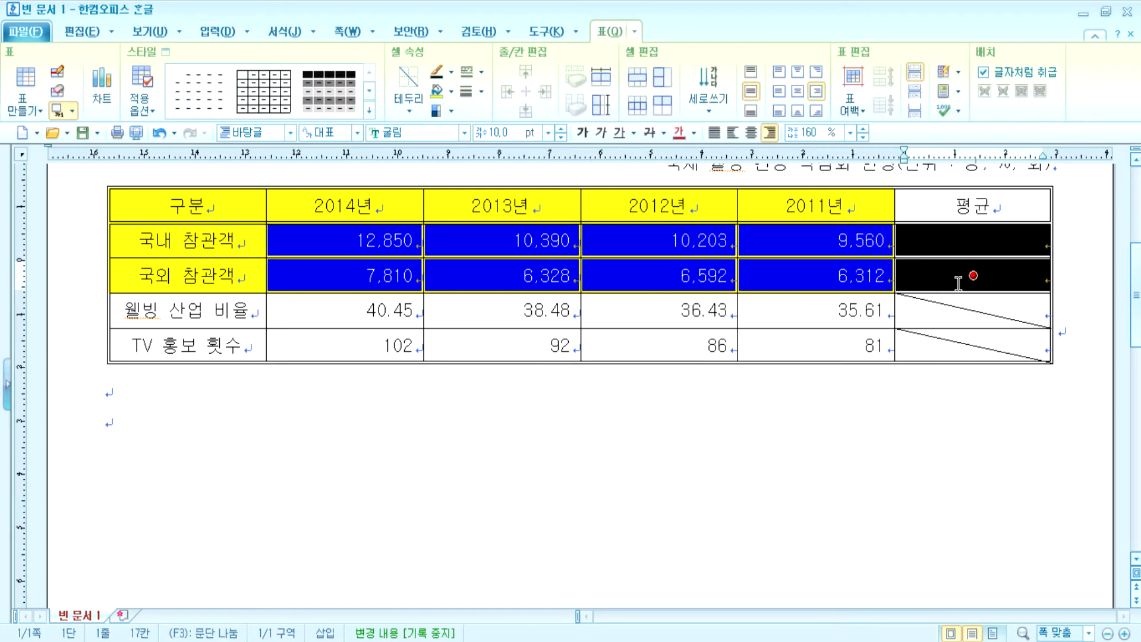
left_click(959, 91)
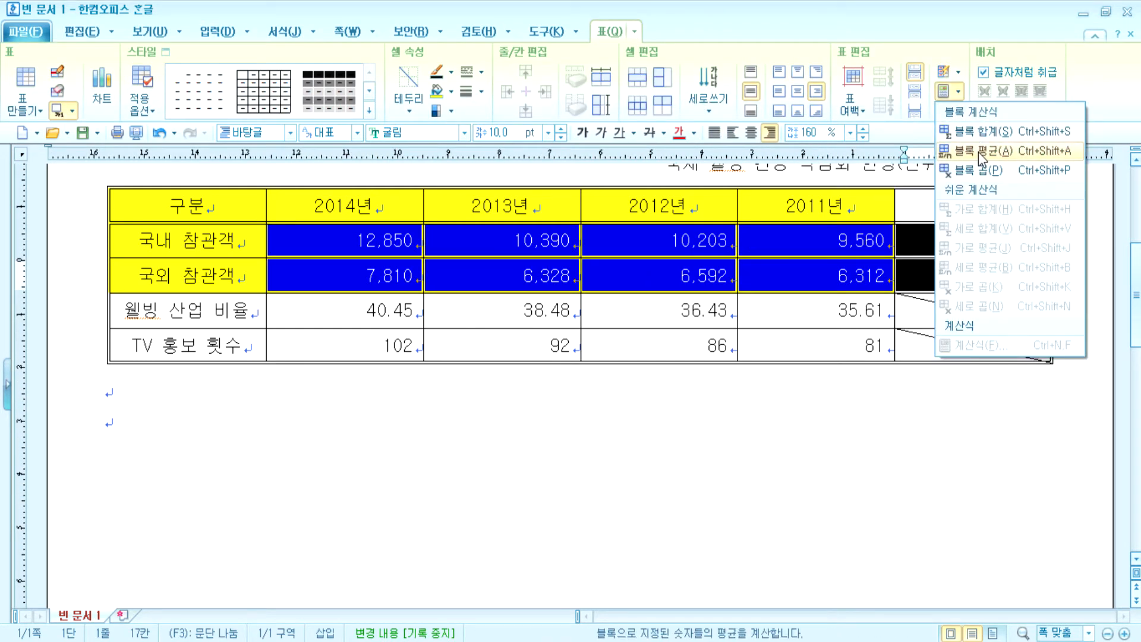
left_click(1057, 154)
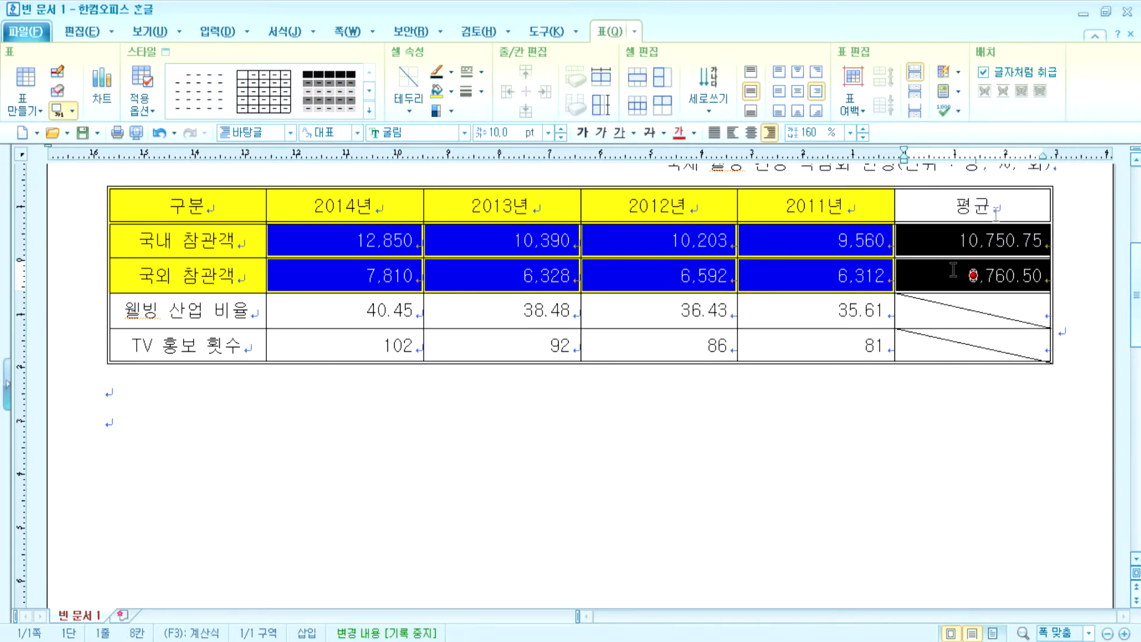
left_click(803, 453)
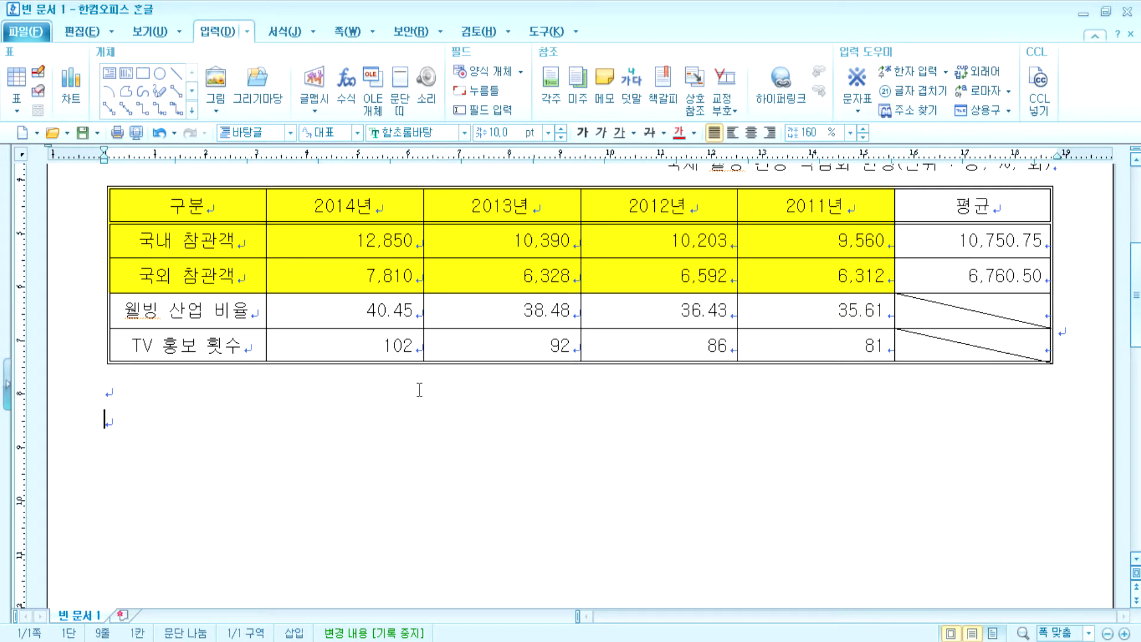
- Justify the text in every table cell
left_click_drag(223, 211, 958, 211)
left_click_drag(232, 240, 224, 344)
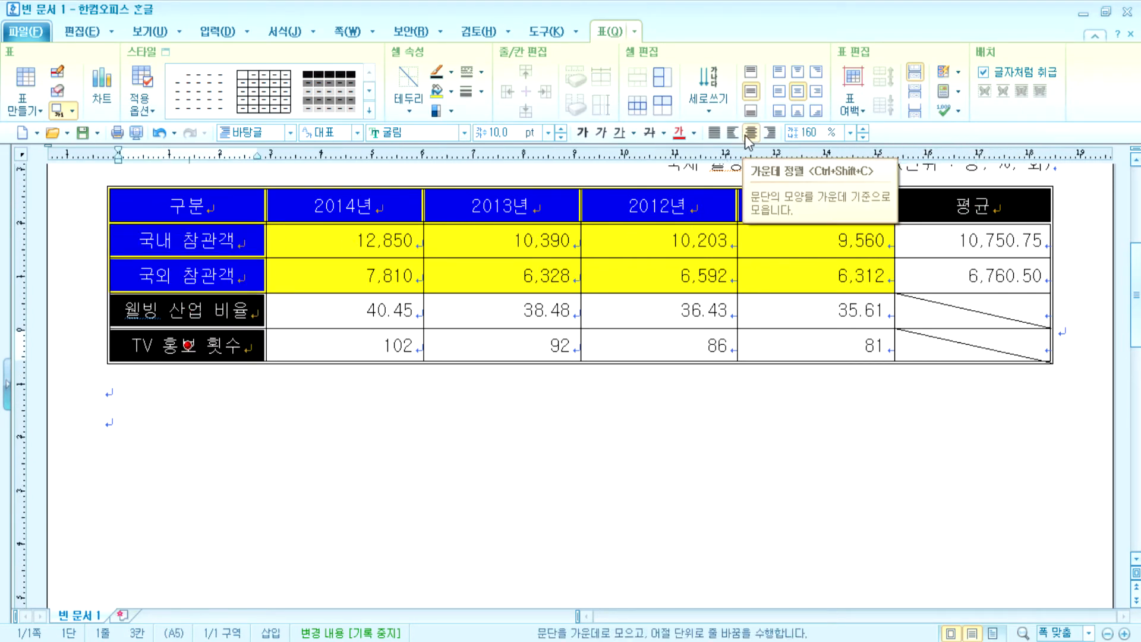
left_click_drag(183, 212, 929, 342)
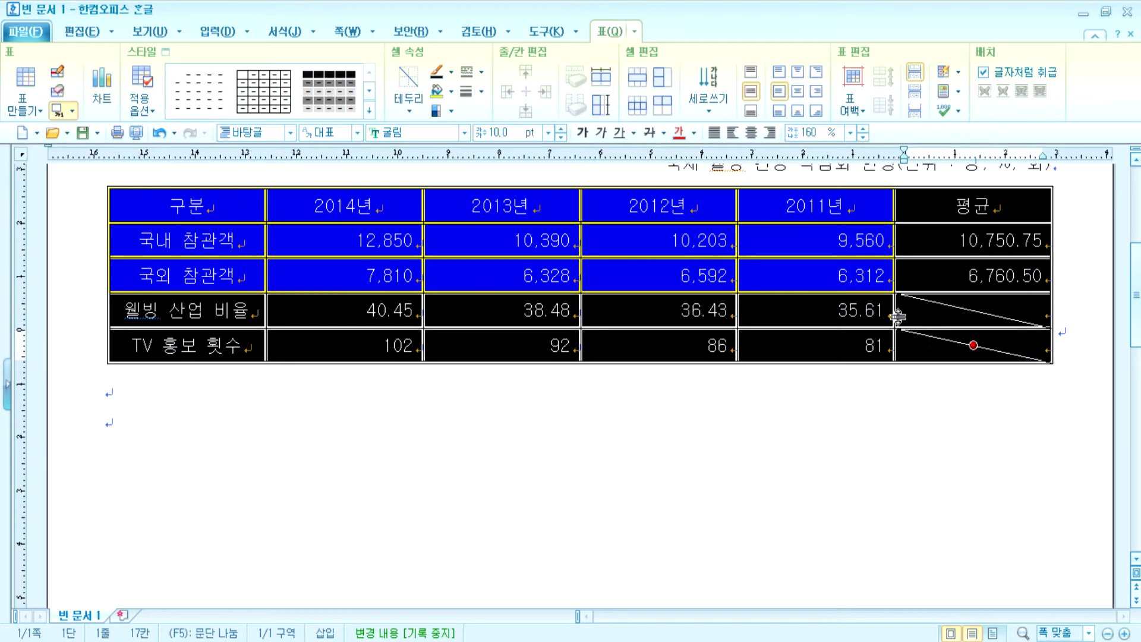
left_click(713, 131)
left_click(410, 498)
- Center the text in all cells from 구분 to 35.61
left_click_drag(220, 206, 936, 209)
left_click(187, 240, "ctrl")
left_click_drag(225, 249, 225, 341)
left_click(288, 461)
left_click_drag(204, 210, 973, 345)
left_click(751, 132)
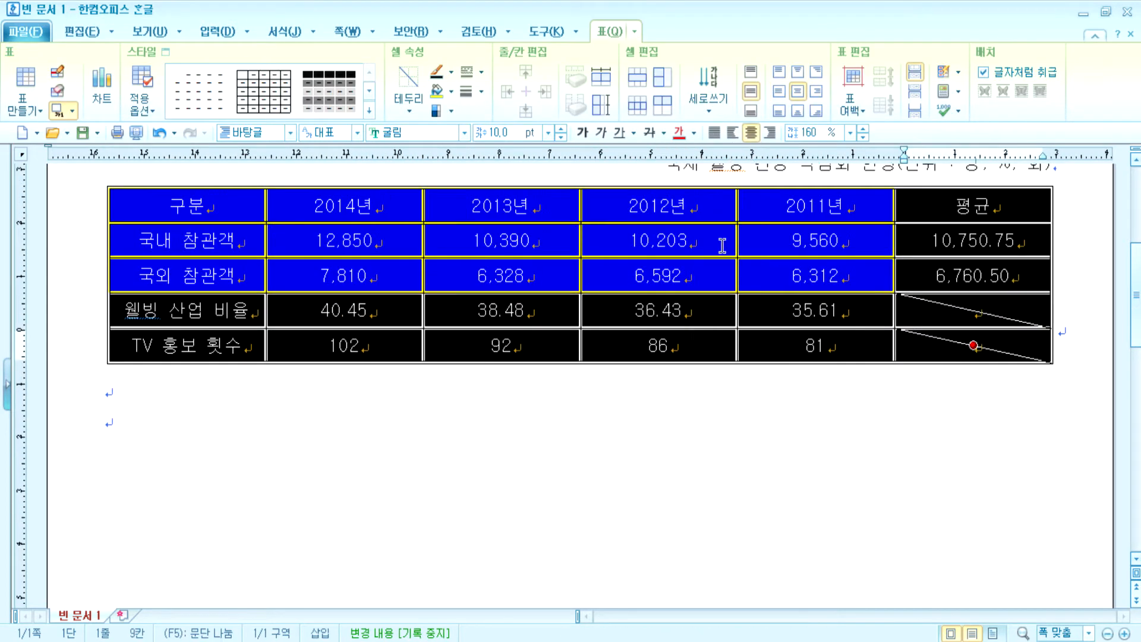
left_click(566, 589)
- Right-align the numeric and 평균 cells, leaving the header row and row labels centered
left_click_drag(304, 247, 973, 345)
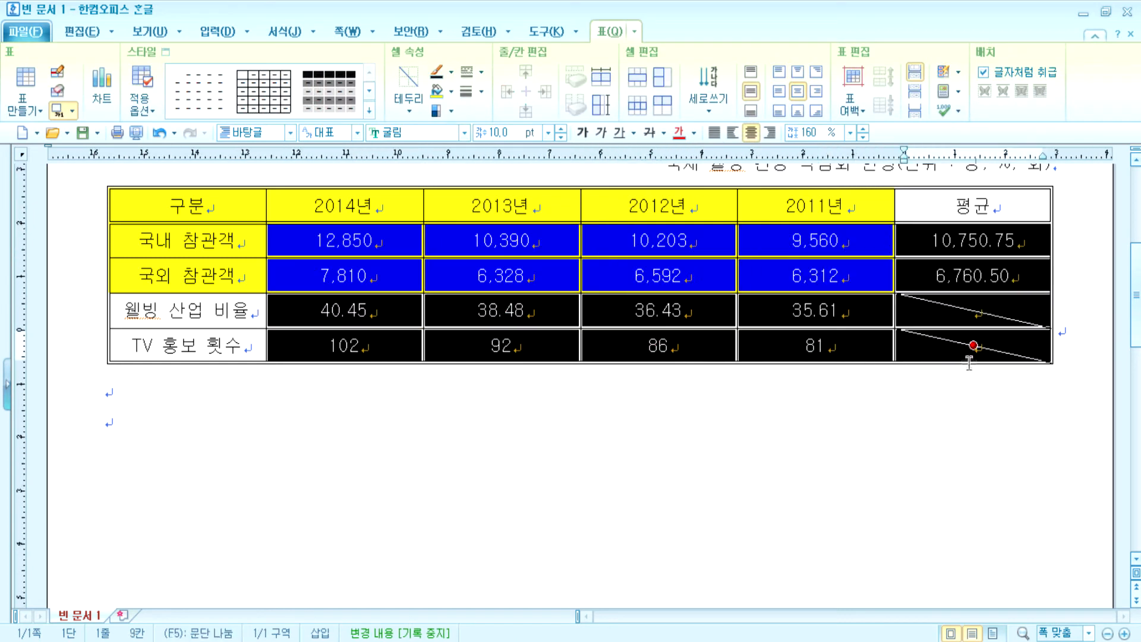
left_click(769, 132)
left_click(621, 551)
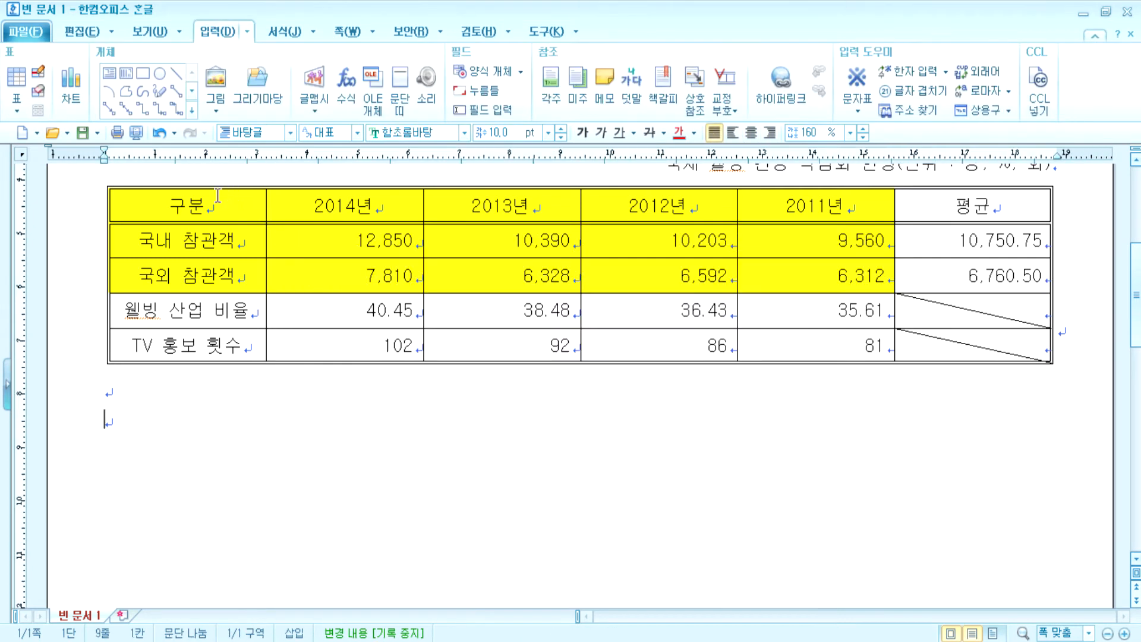
left_click_drag(218, 195, 974, 205)
left_click_drag(184, 240, 185, 339)
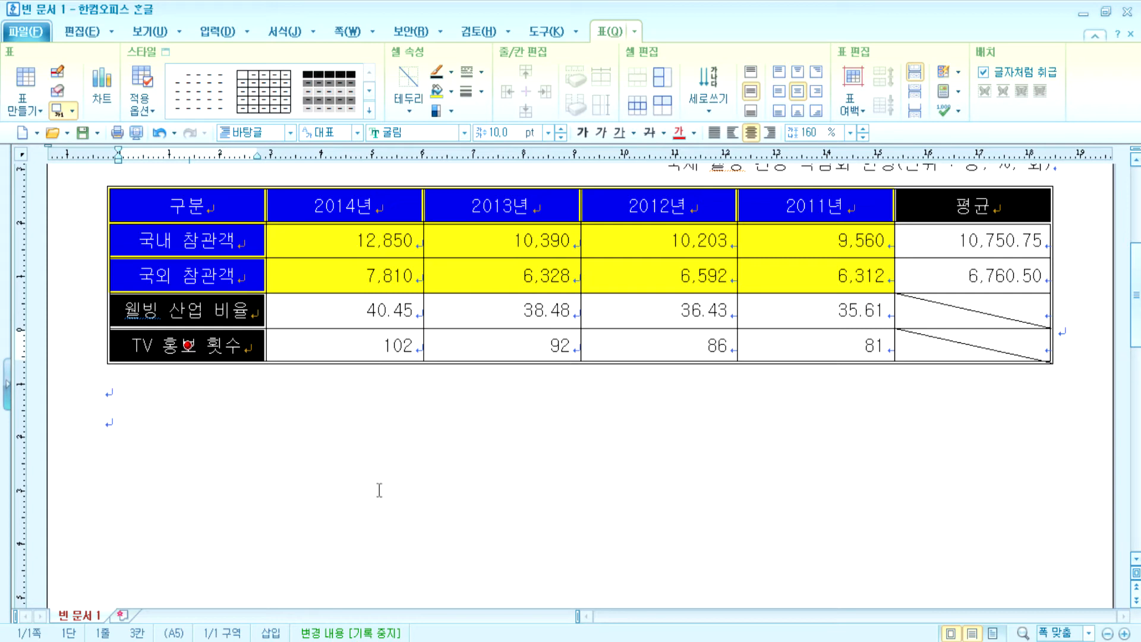
left_click(336, 396)
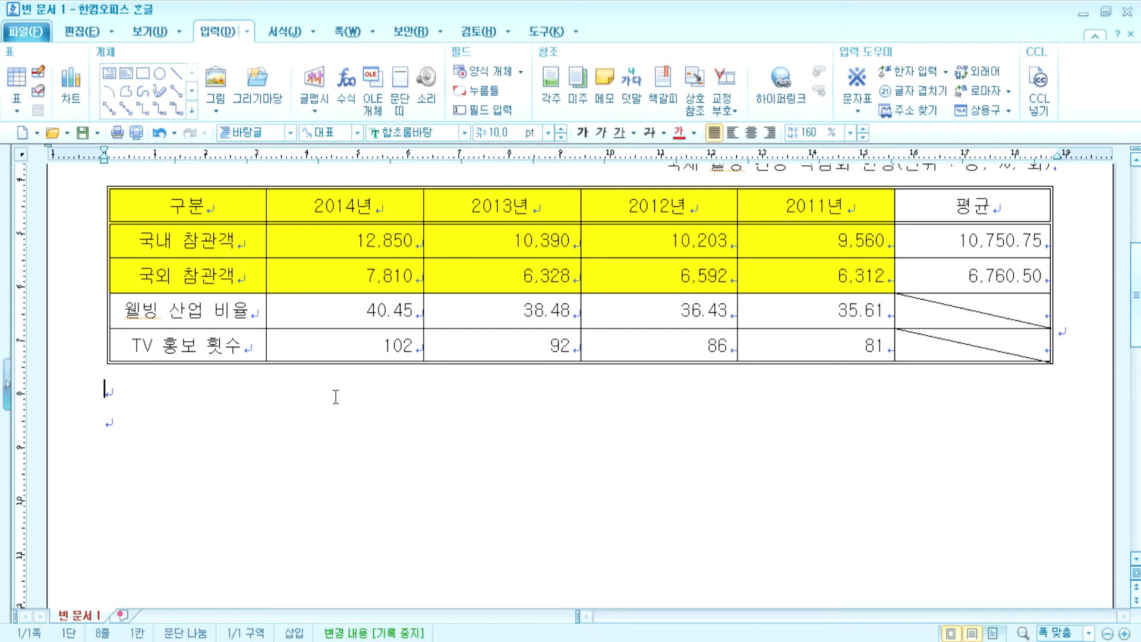
- Remove any fill from the cells 구분 through 6,312 in the cell border/fill settings
left_click_drag(238, 206, 771, 274)
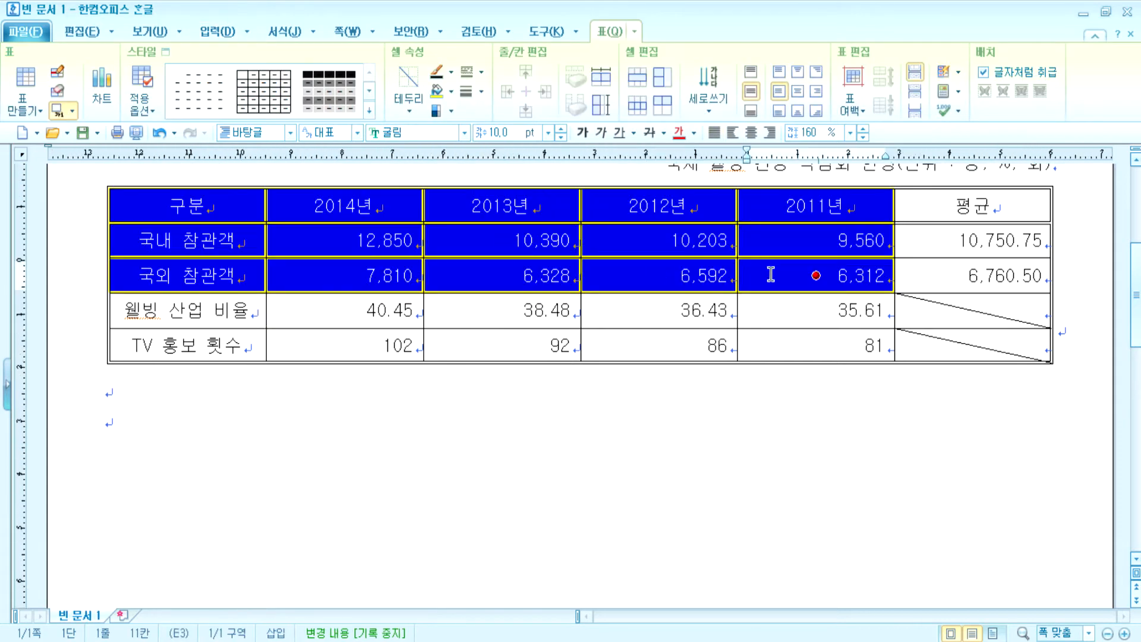
right_click(647, 243)
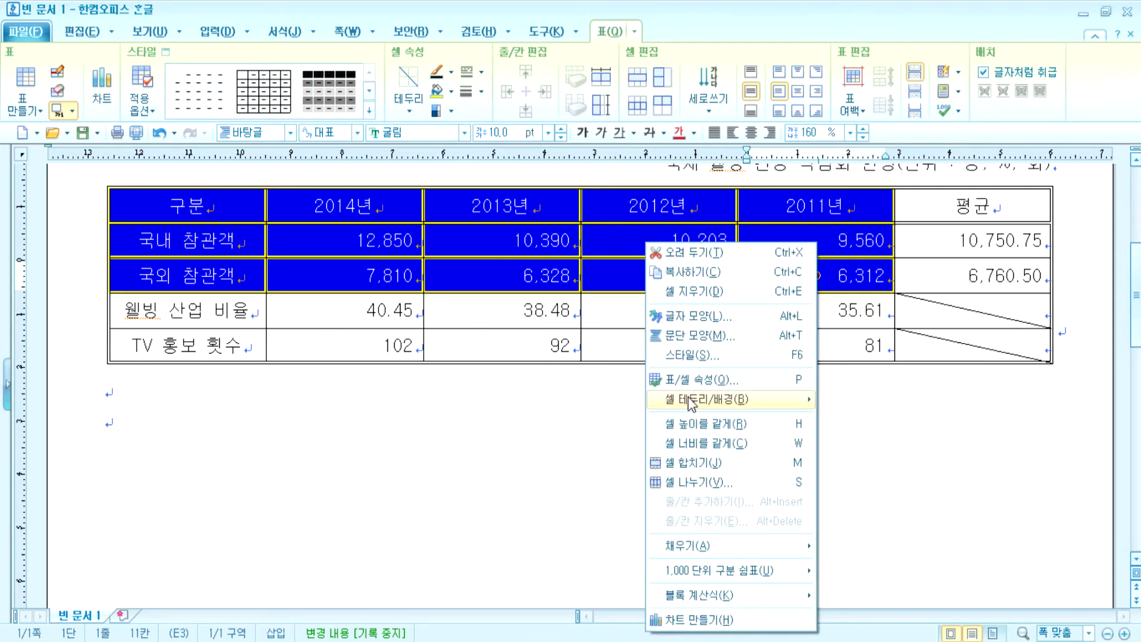
mouse_move(689, 406)
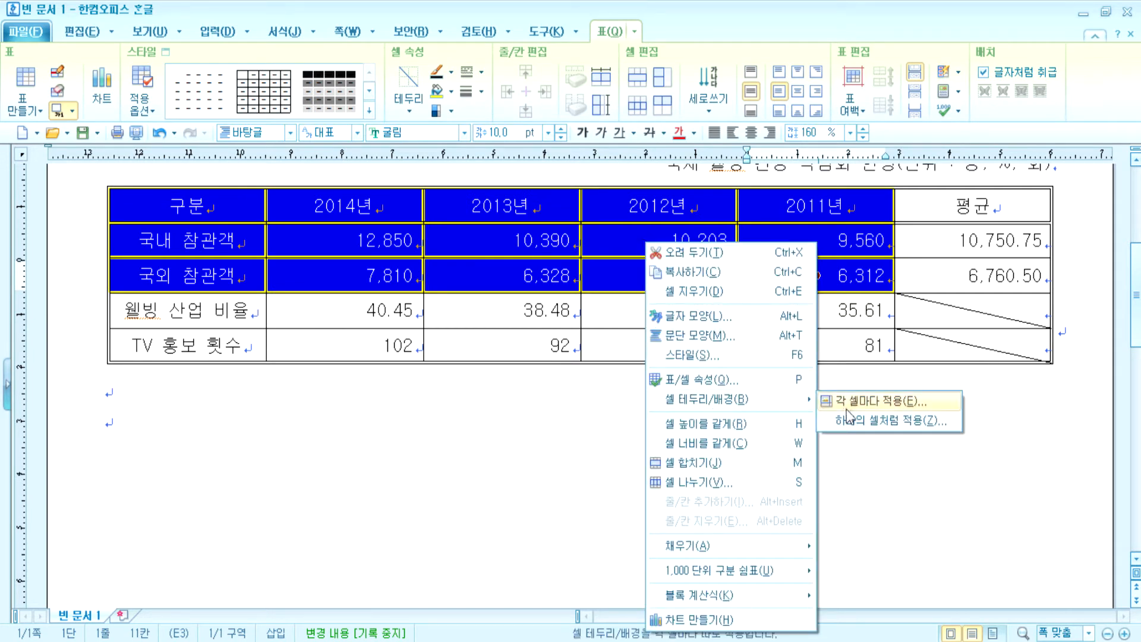
key("Escape")
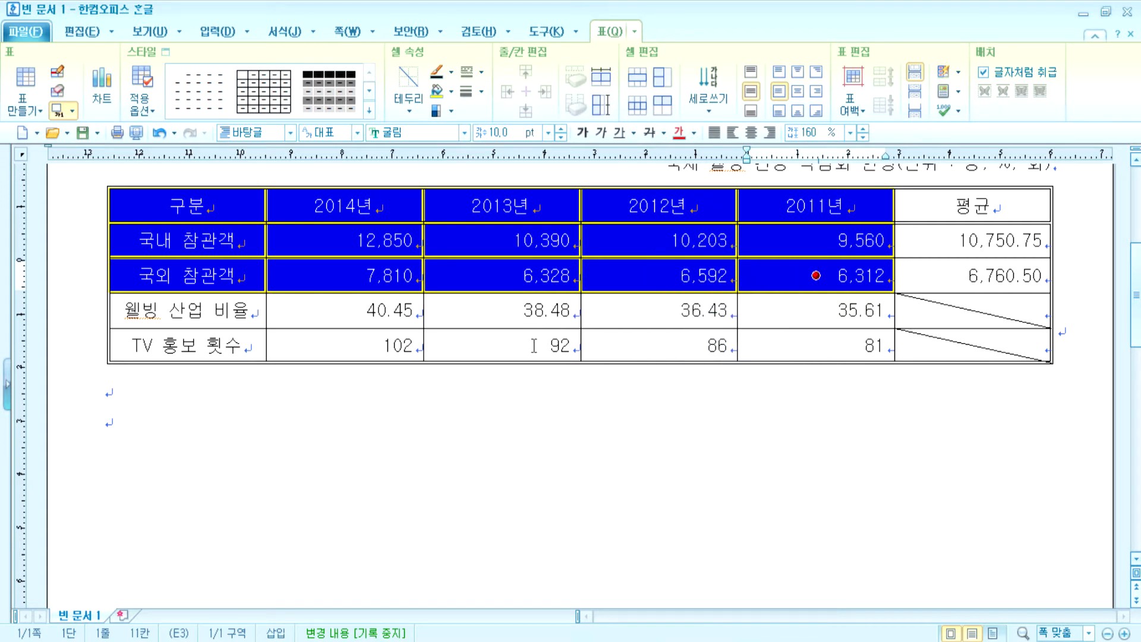
left_click_drag(256, 212, 796, 275)
key("l")
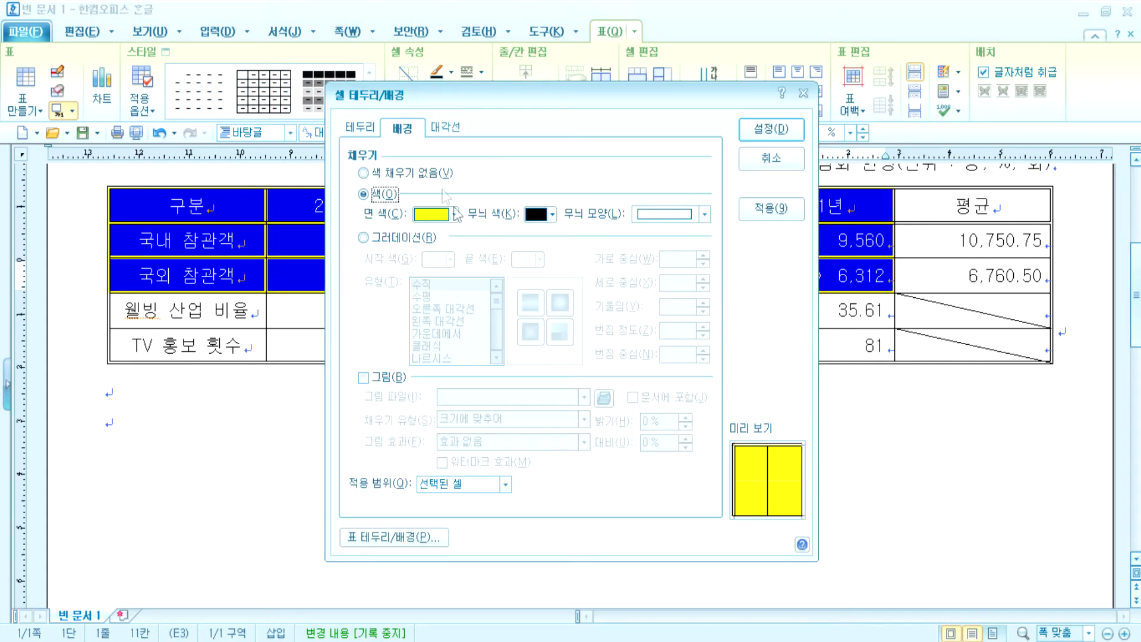
left_click(410, 173)
left_click(784, 128)
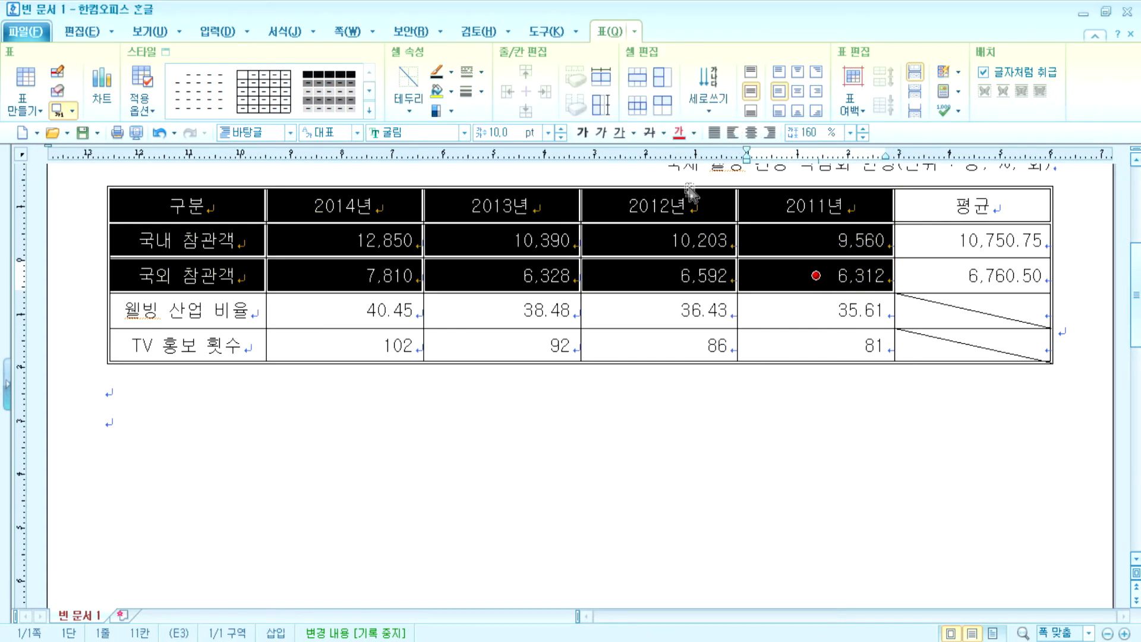
- Give the header and visitor rows up to 6,312 a solid yellow fill
key("l")
left_click(389, 197)
left_click(453, 214)
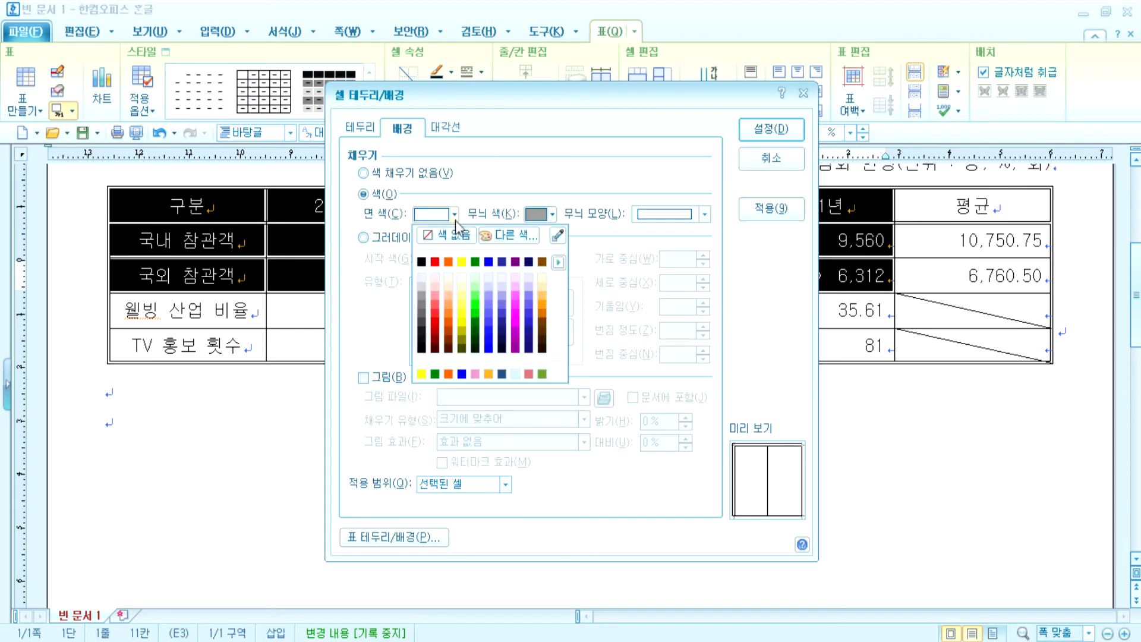
left_click(462, 266)
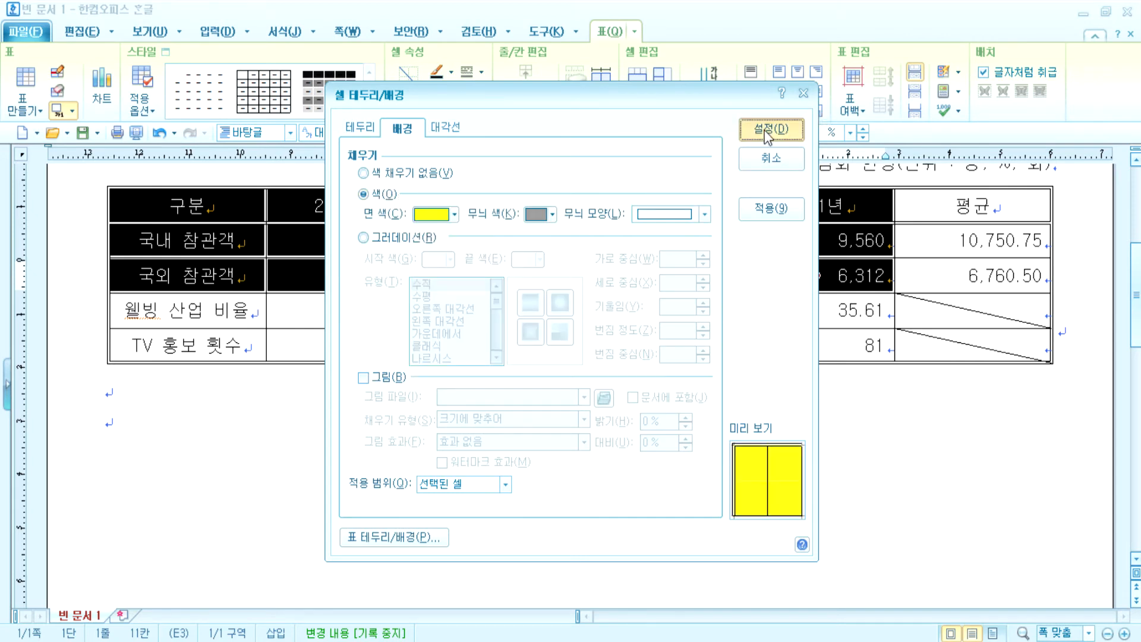
left_click(767, 128)
right_click(548, 387)
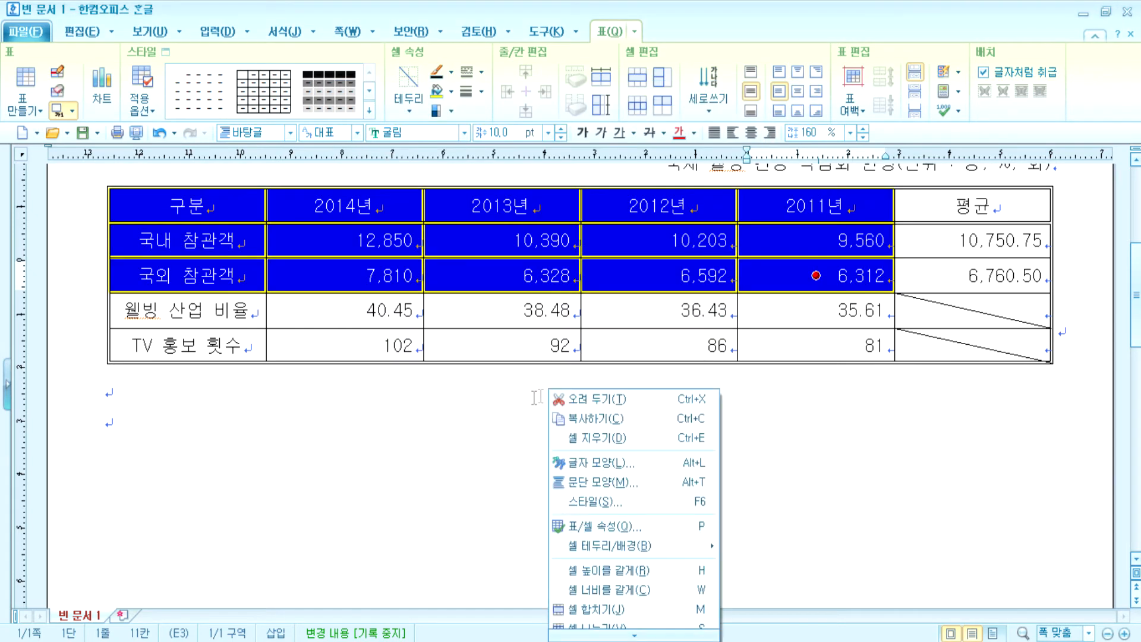
left_click(536, 395)
left_click_drag(259, 190, 804, 265)
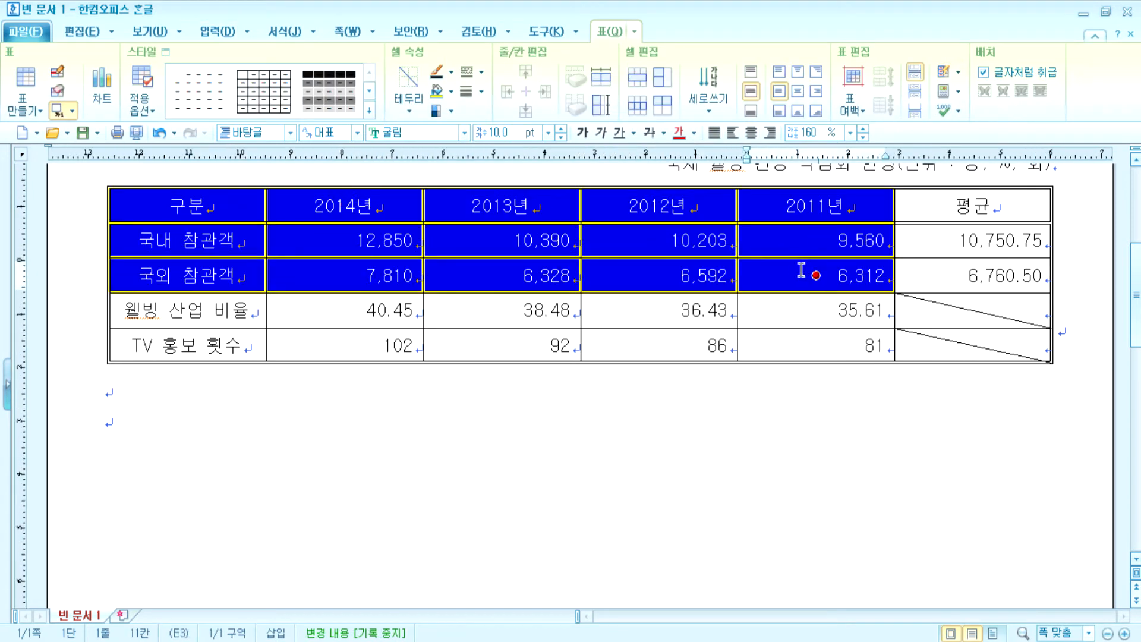
right_click(796, 270)
mouse_move(845, 433)
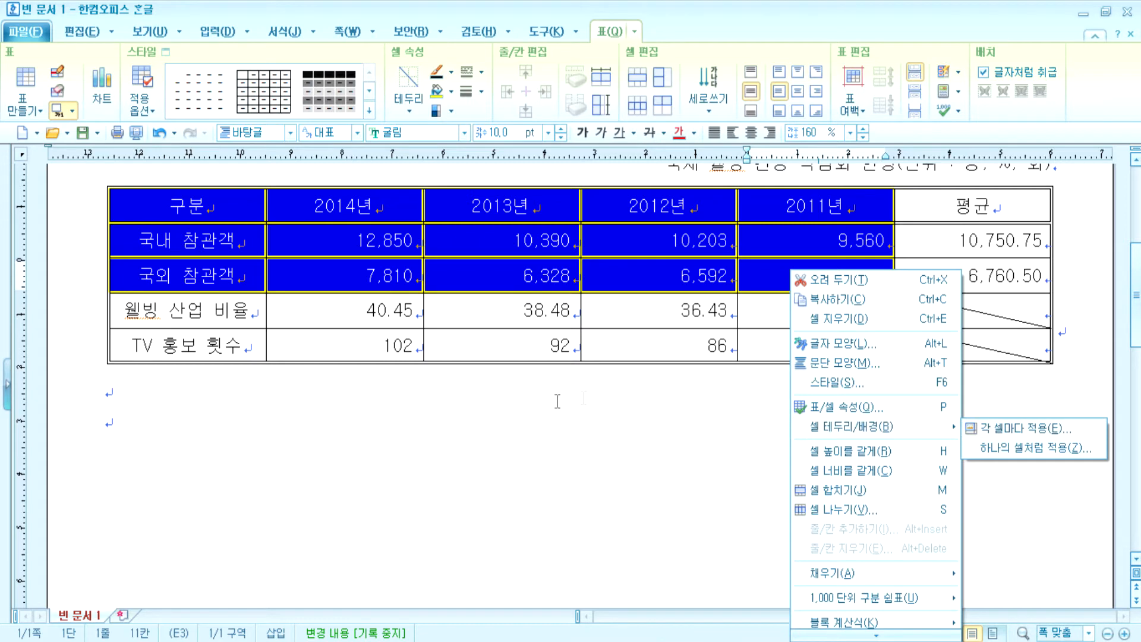
left_click(447, 364)
- Undo the fill change and reapply yellow to 구분 through 6,312 from the cell fill palette
left_click_drag(203, 198, 518, 217)
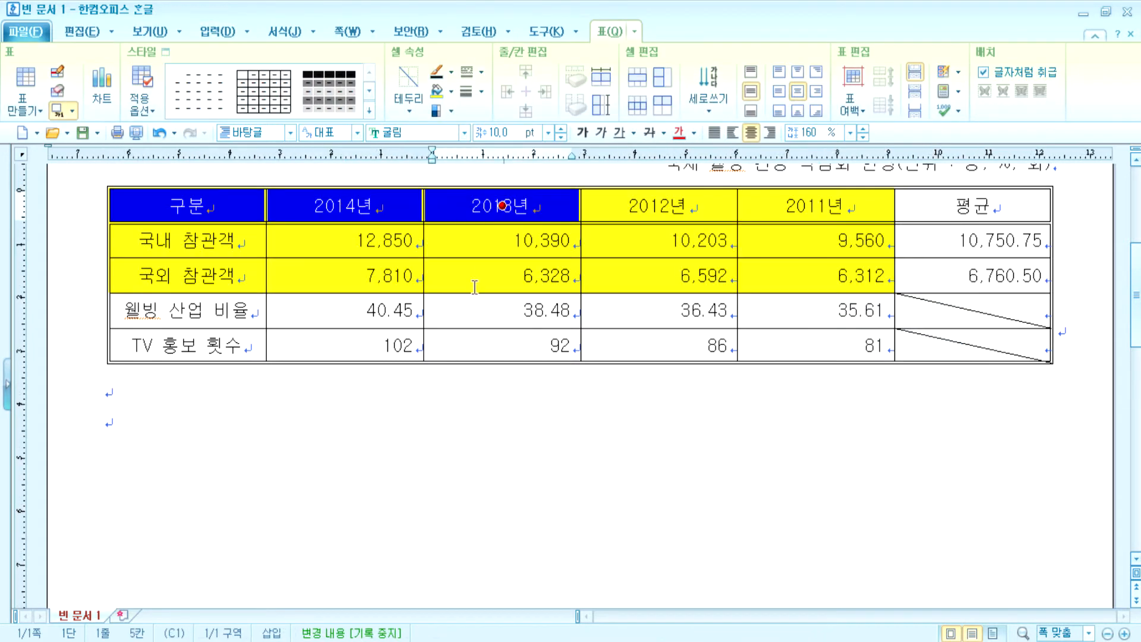
key("ctrl+z")
left_click(339, 440)
left_click_drag(209, 200, 840, 276)
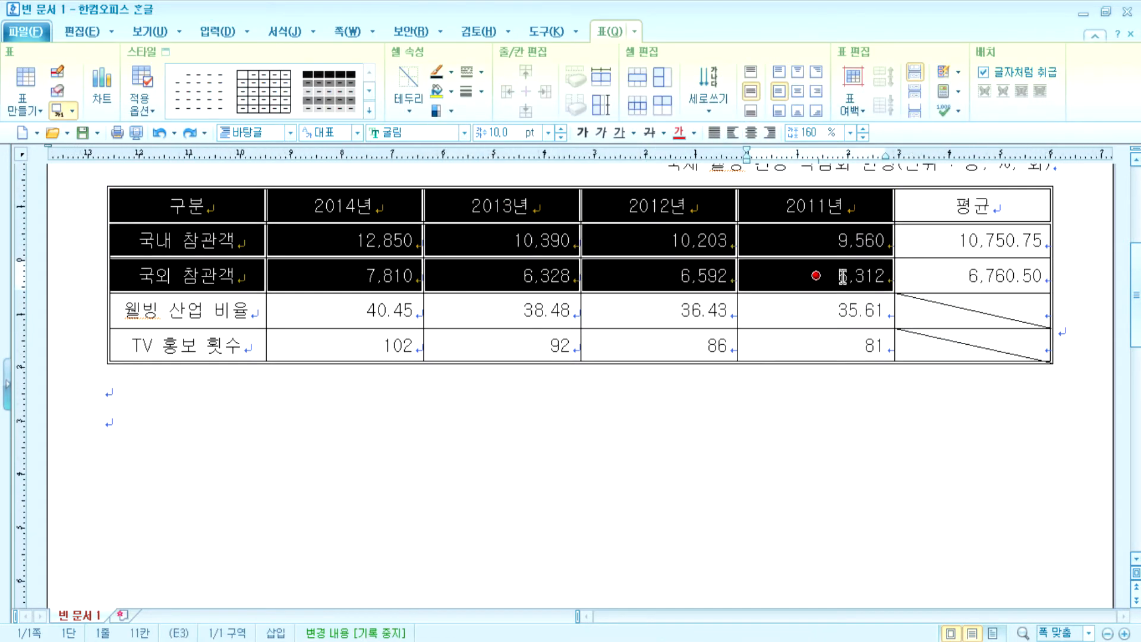
left_click(452, 94)
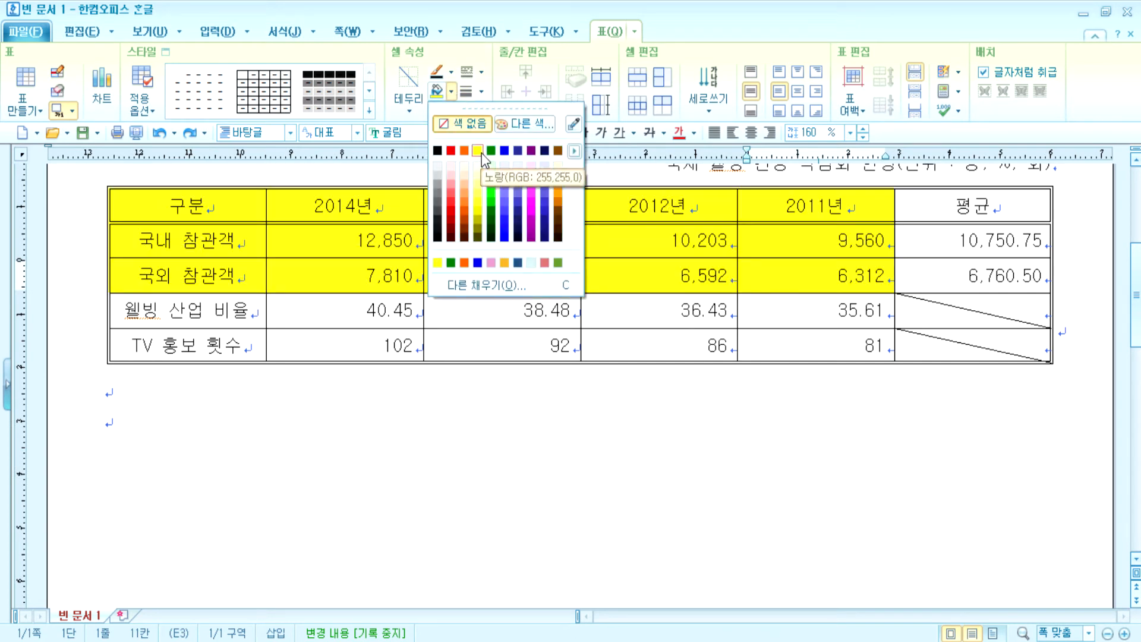
left_click(485, 152)
left_click(485, 152)
left_click(224, 391)
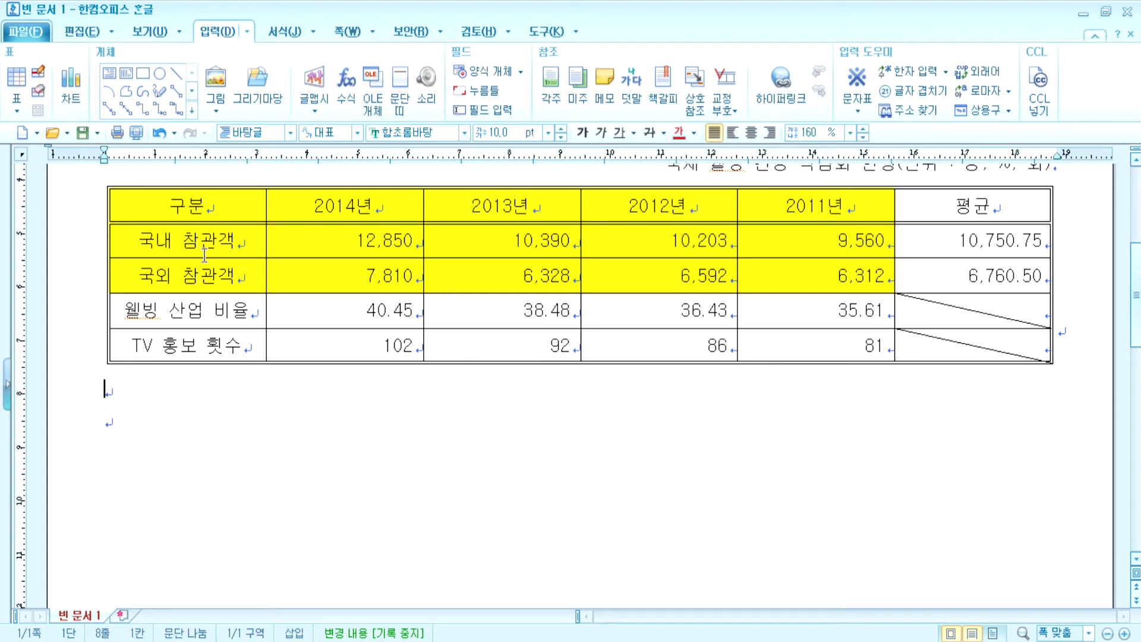
- Apply borders to all table cells and clear the diagonal lines from them
left_click_drag(221, 208, 1020, 342)
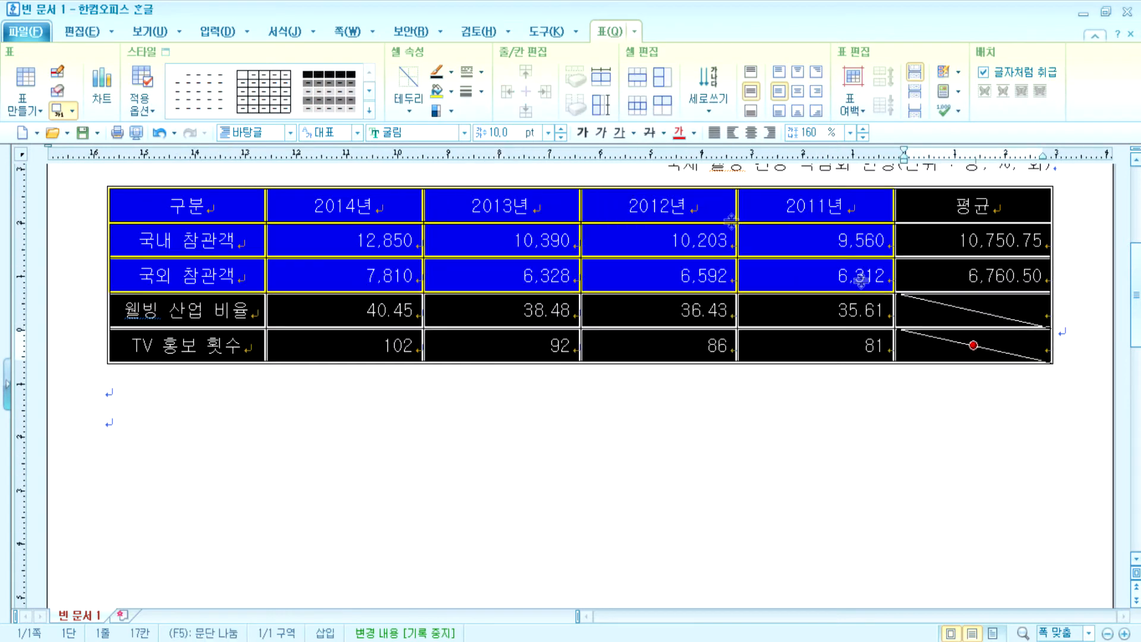
left_click(409, 112)
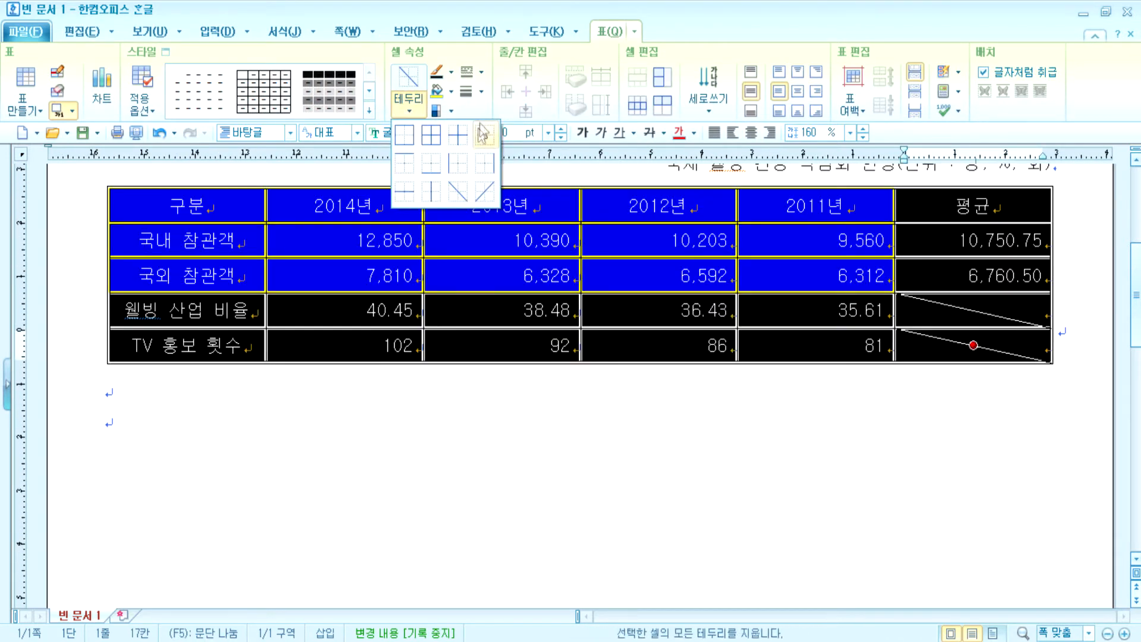
left_click(405, 135)
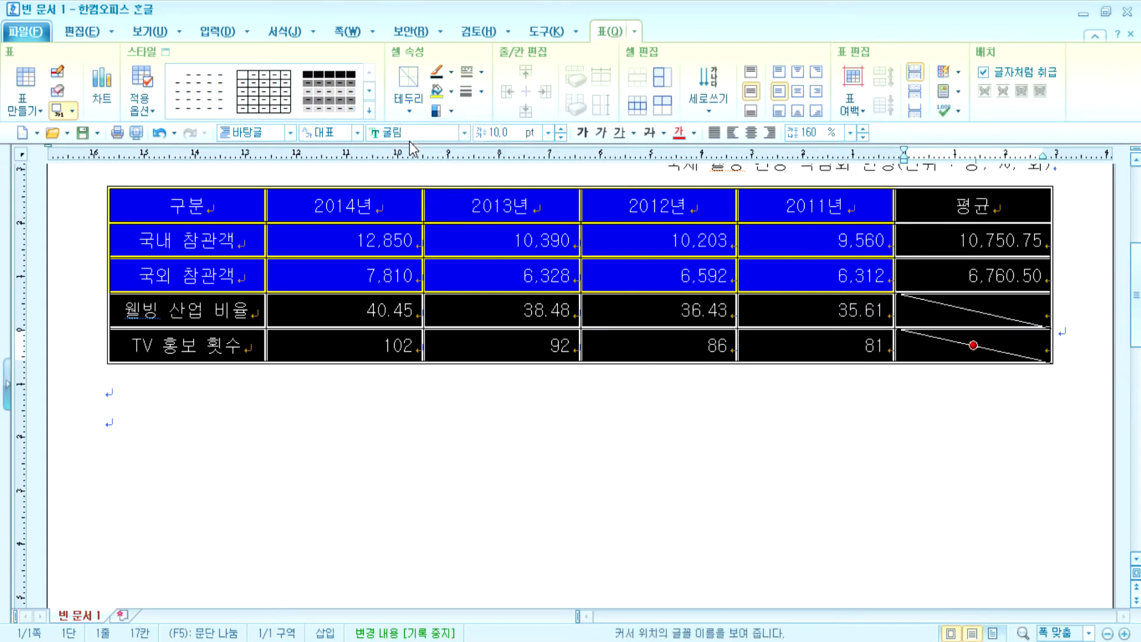
left_click(482, 72)
left_click(504, 123)
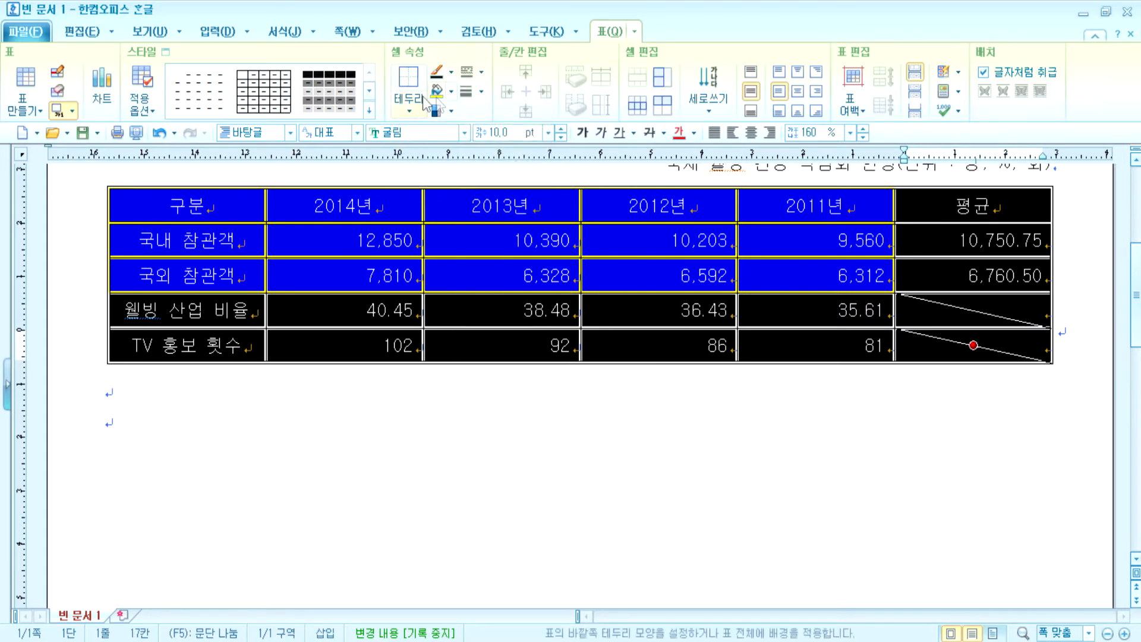
left_click(409, 111)
left_click(431, 137)
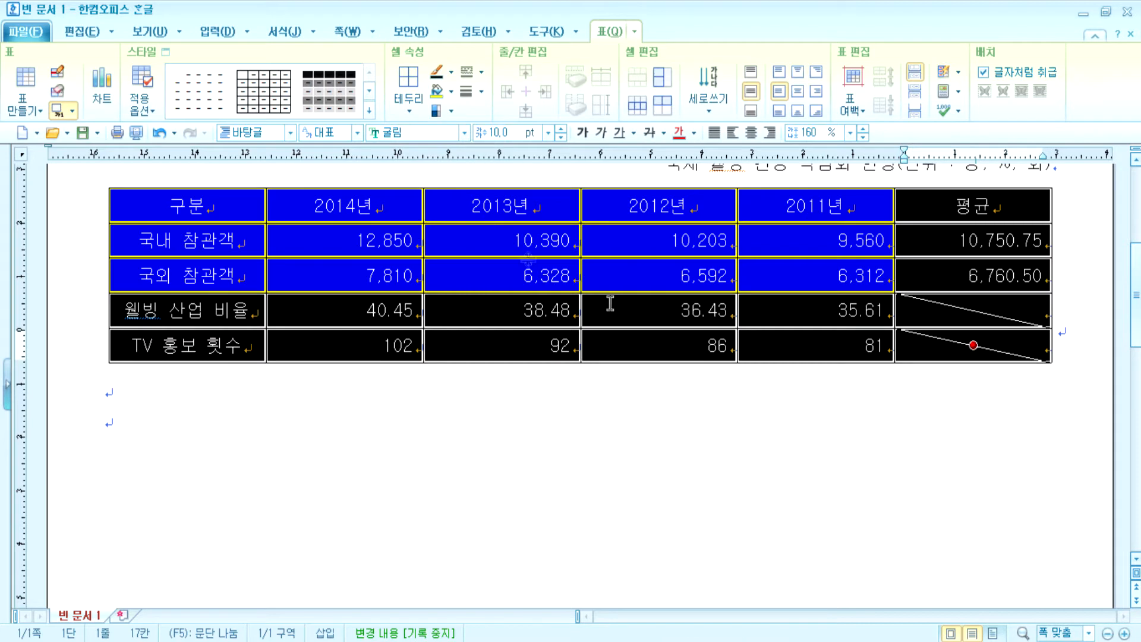
left_click(410, 104)
left_click(458, 191)
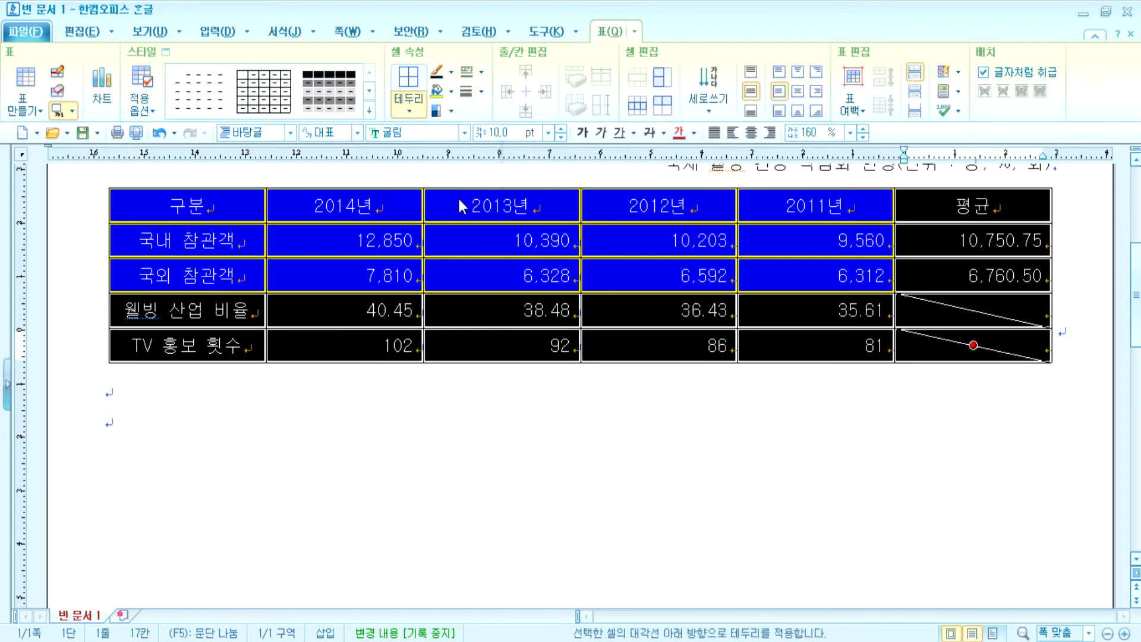
left_click(409, 105)
left_click(456, 193)
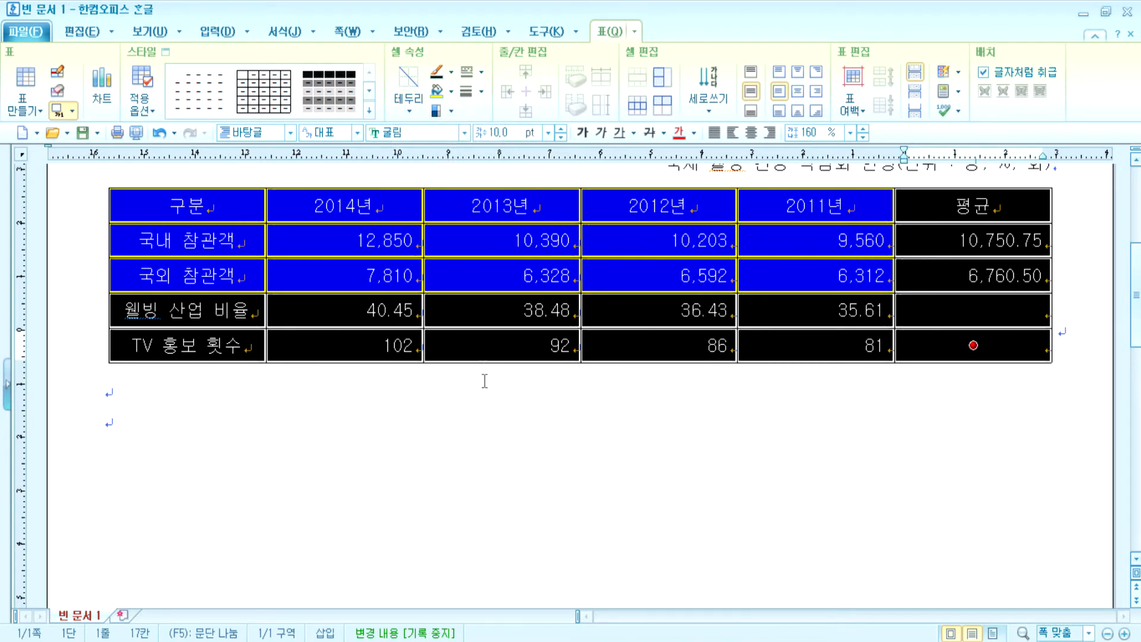
left_click(483, 424)
- Give the whole table a double-line outside border
left_click_drag(219, 214, 939, 344)
left_click(486, 70)
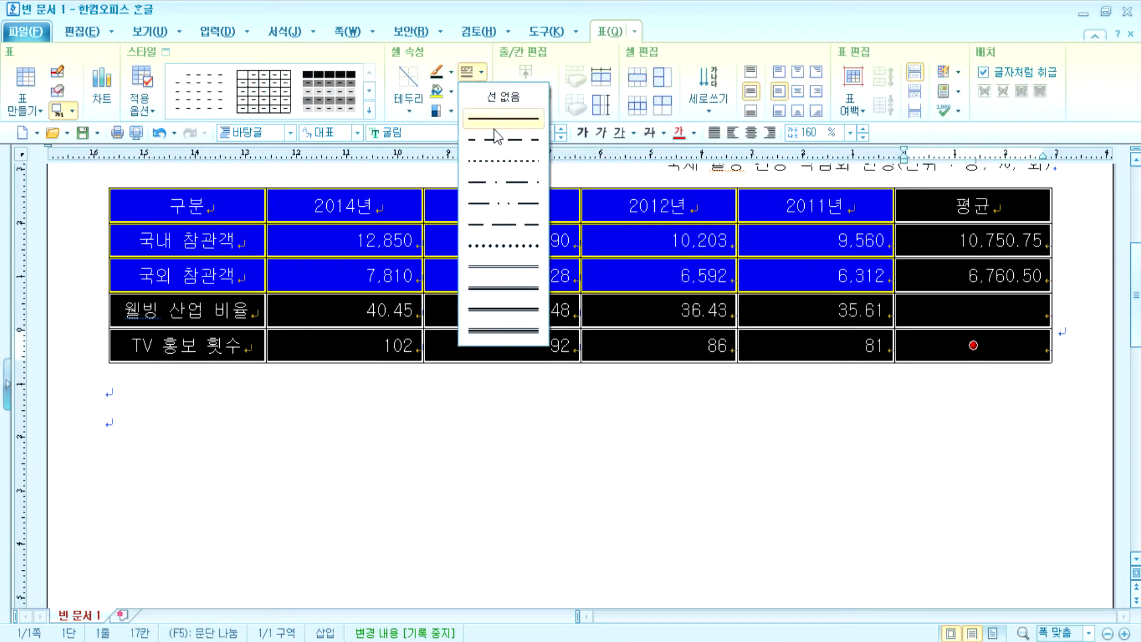
left_click(479, 261)
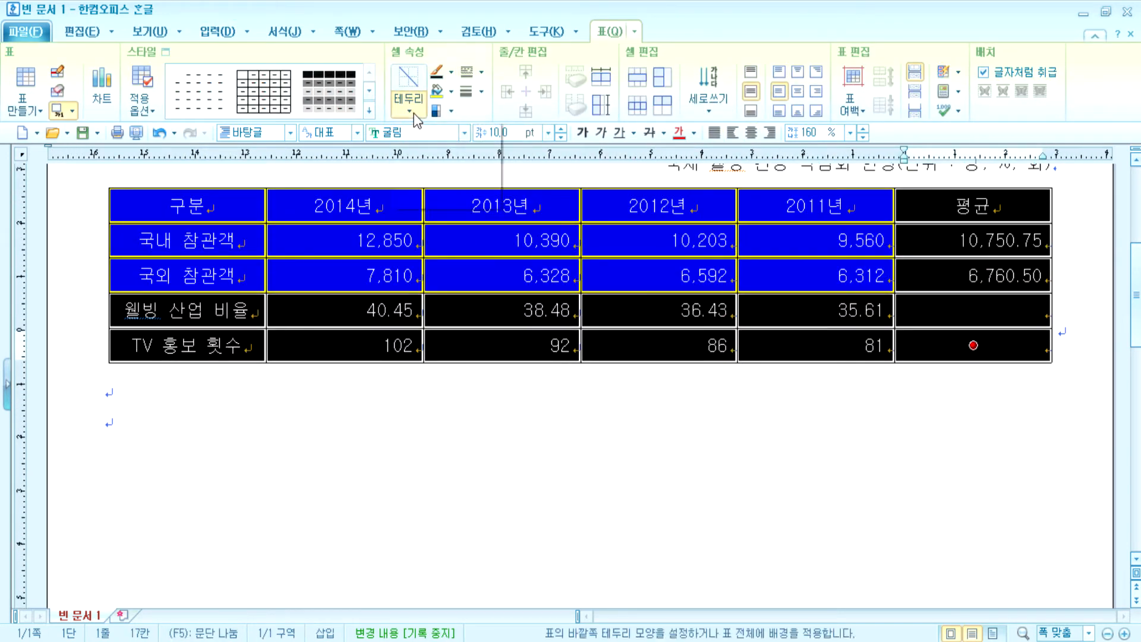
left_click(413, 113)
left_click(405, 199)
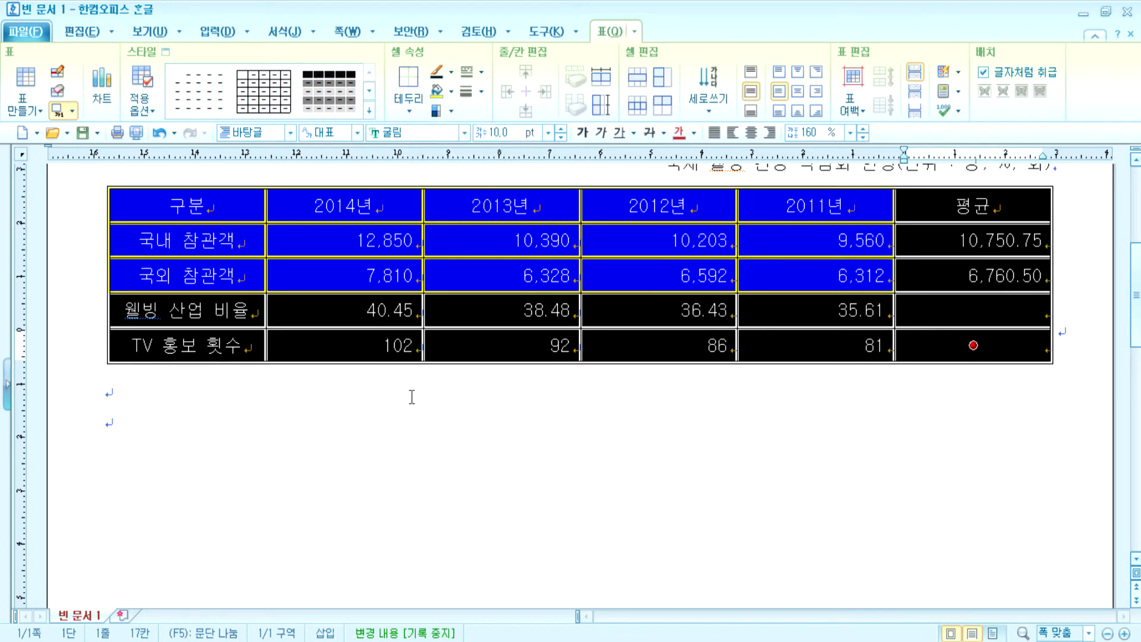
left_click(408, 394)
left_click_drag(309, 205, 951, 206)
left_click(409, 111)
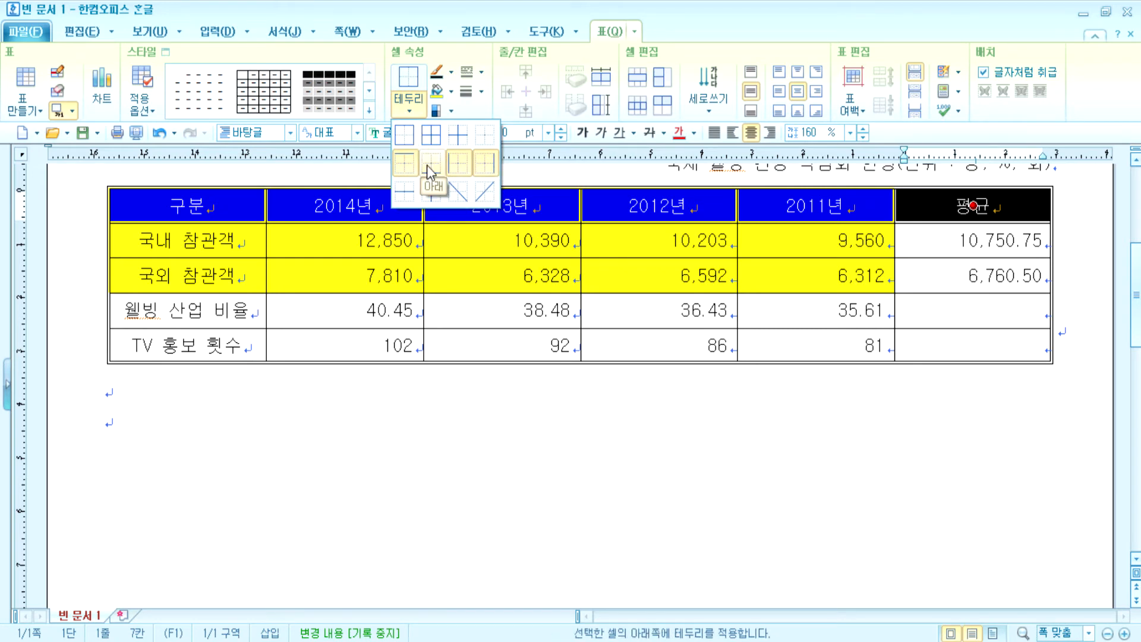
- Add a bottom border under the header row and set a solid 0.12mm line for the empty 평균 cells
left_click(427, 165)
left_click(513, 415)
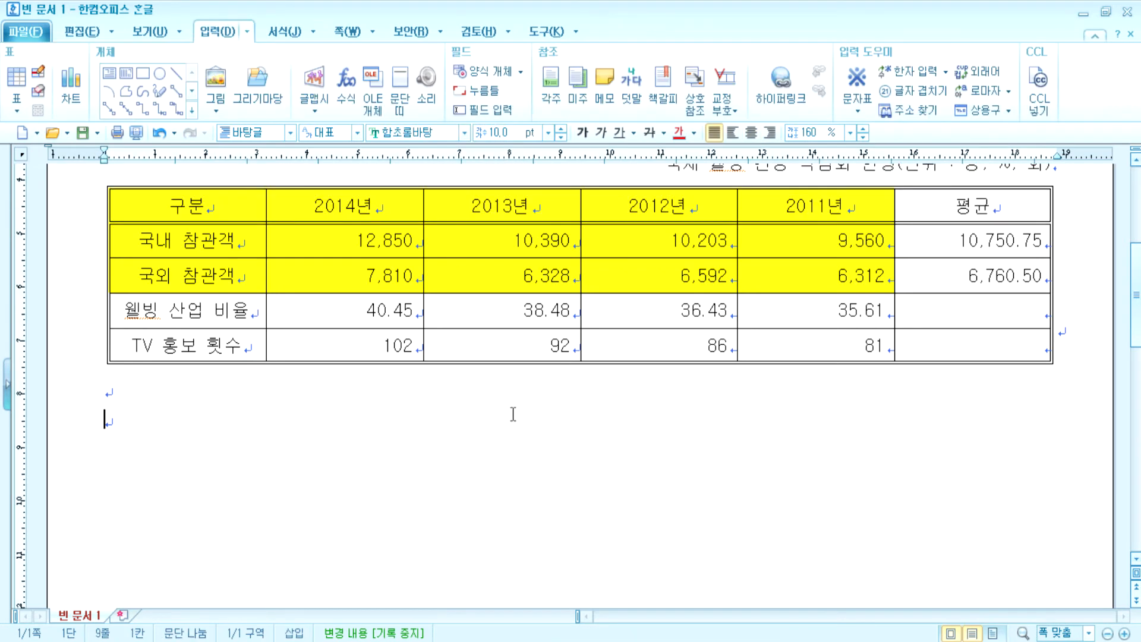
left_click_drag(943, 315, 943, 343)
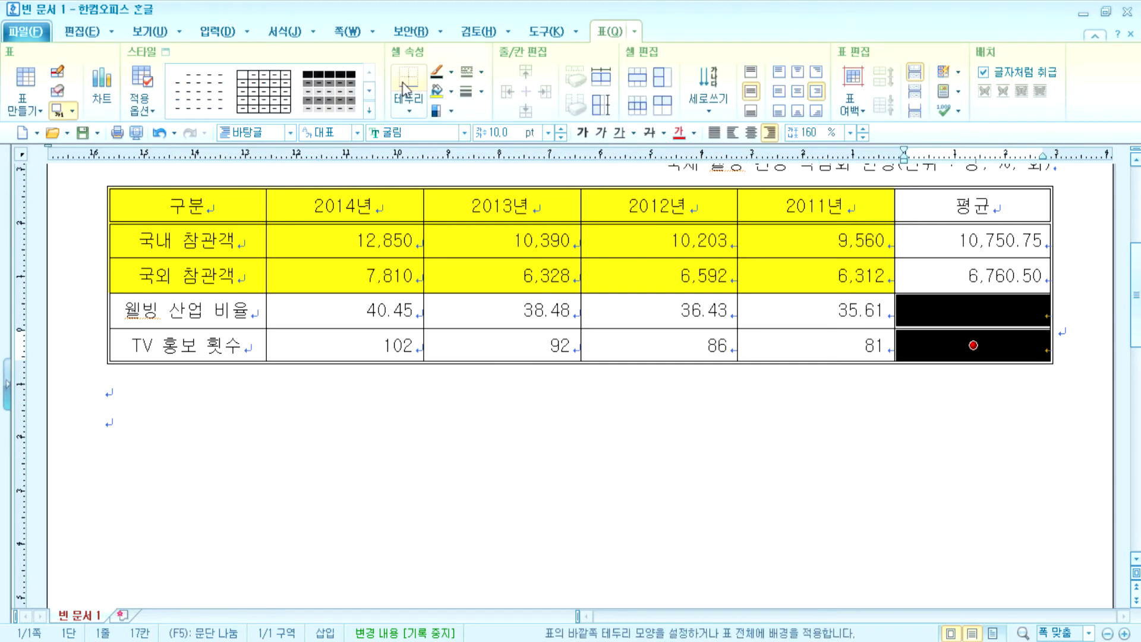
left_click(481, 72)
left_click(492, 119)
left_click(480, 91)
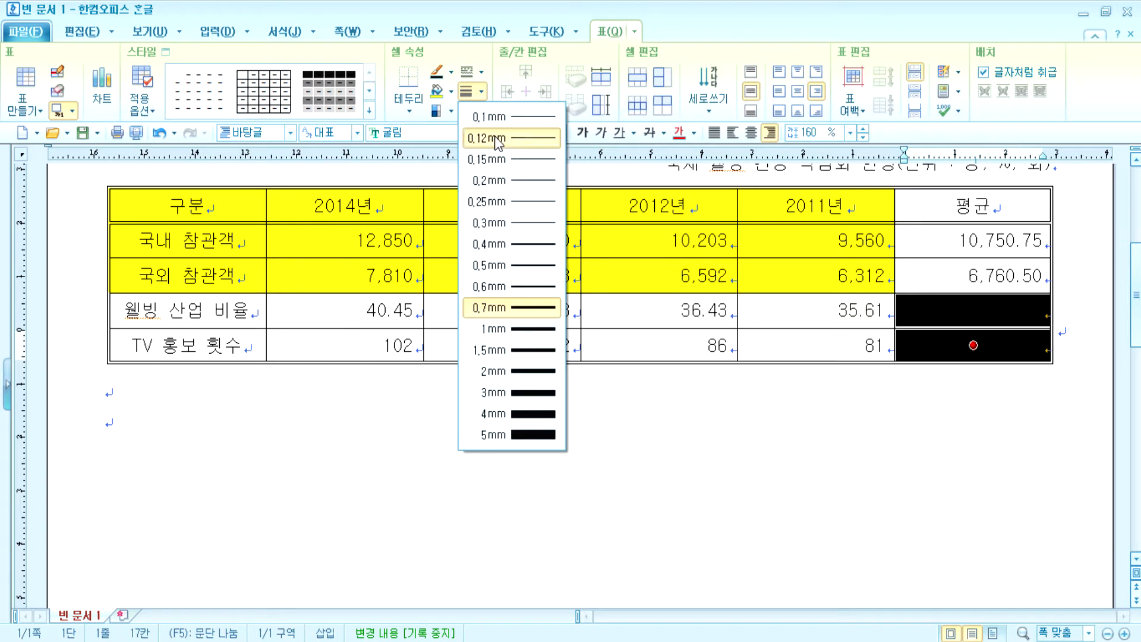
left_click(497, 139)
- Draw diagonal lines across the two empty 평균 cells and make them 0.12mm thin
left_click(481, 90)
left_click(481, 91)
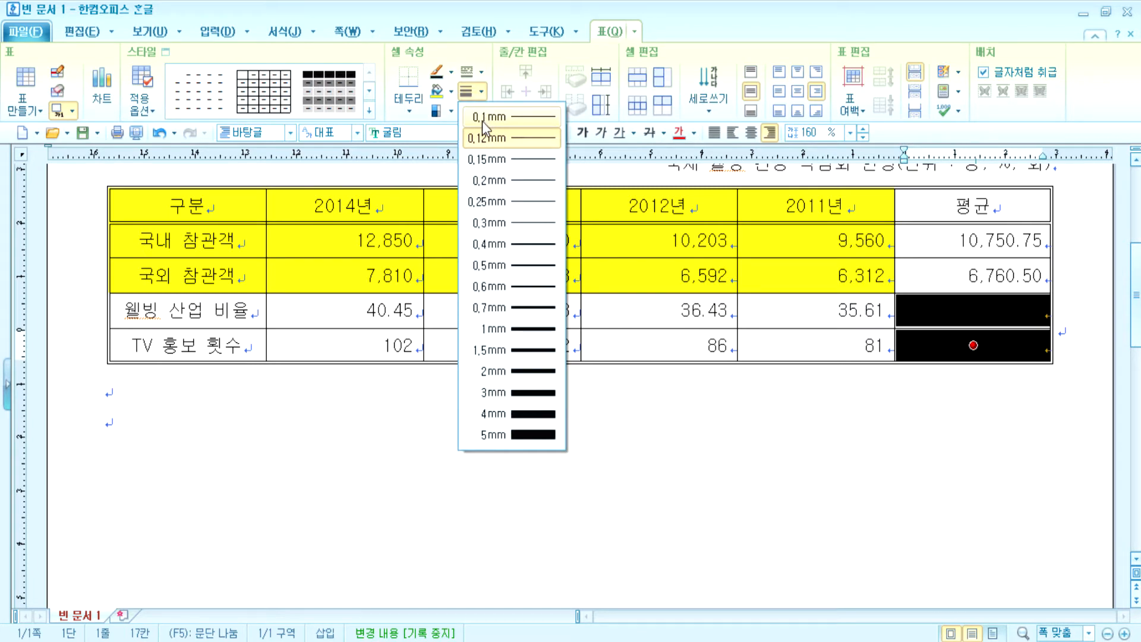
left_click(515, 308)
left_click(409, 102)
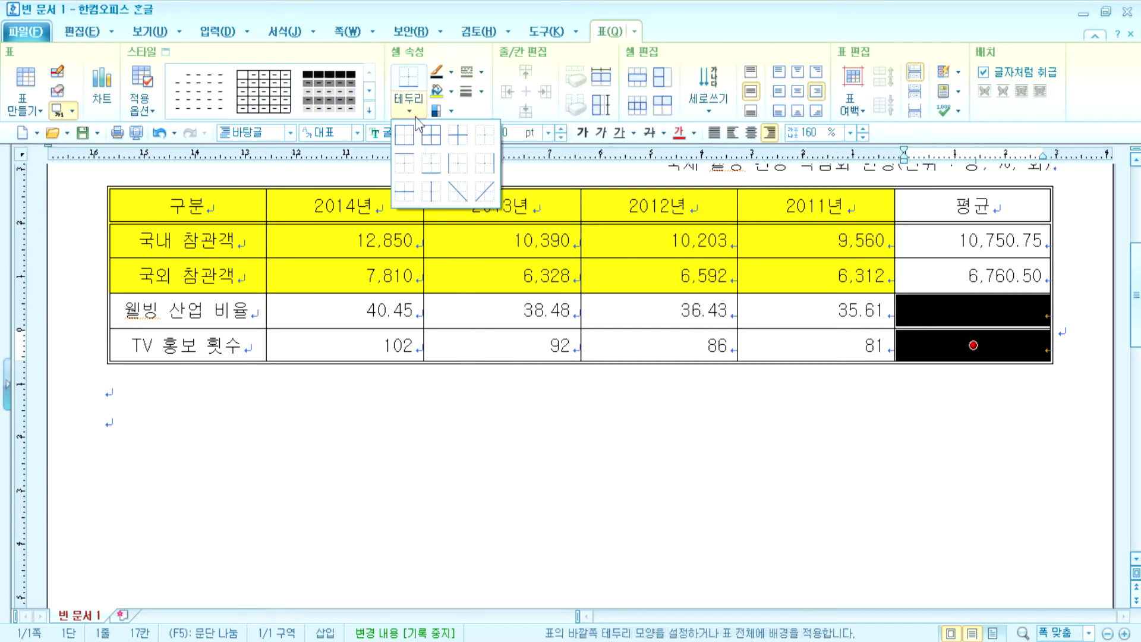
left_click(460, 193)
left_click(575, 407)
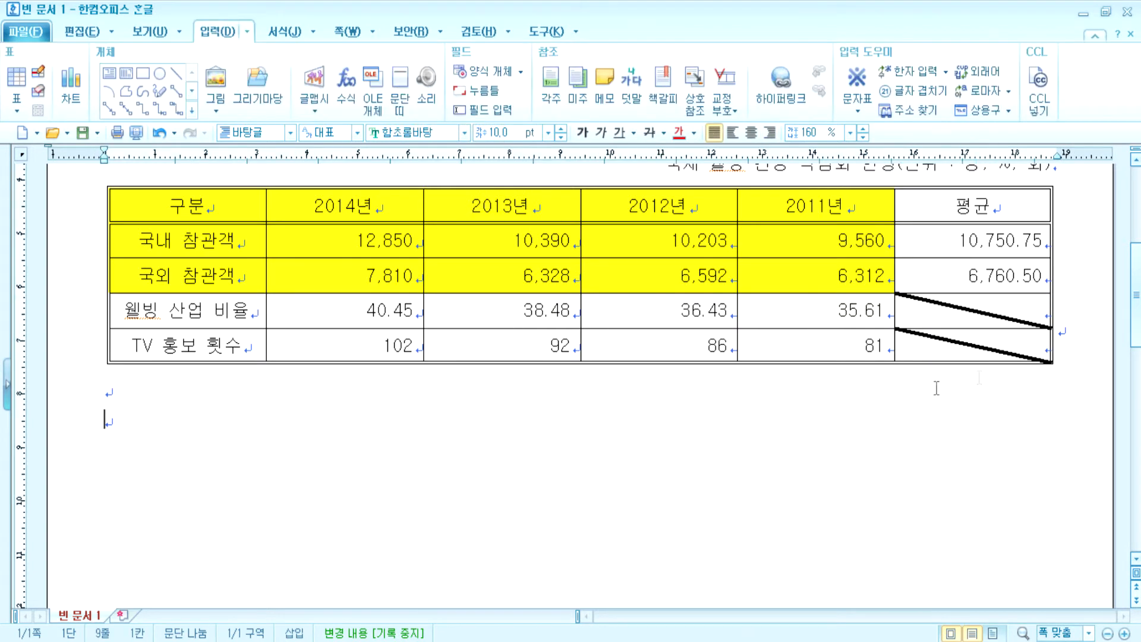
left_click_drag(975, 311, 979, 344)
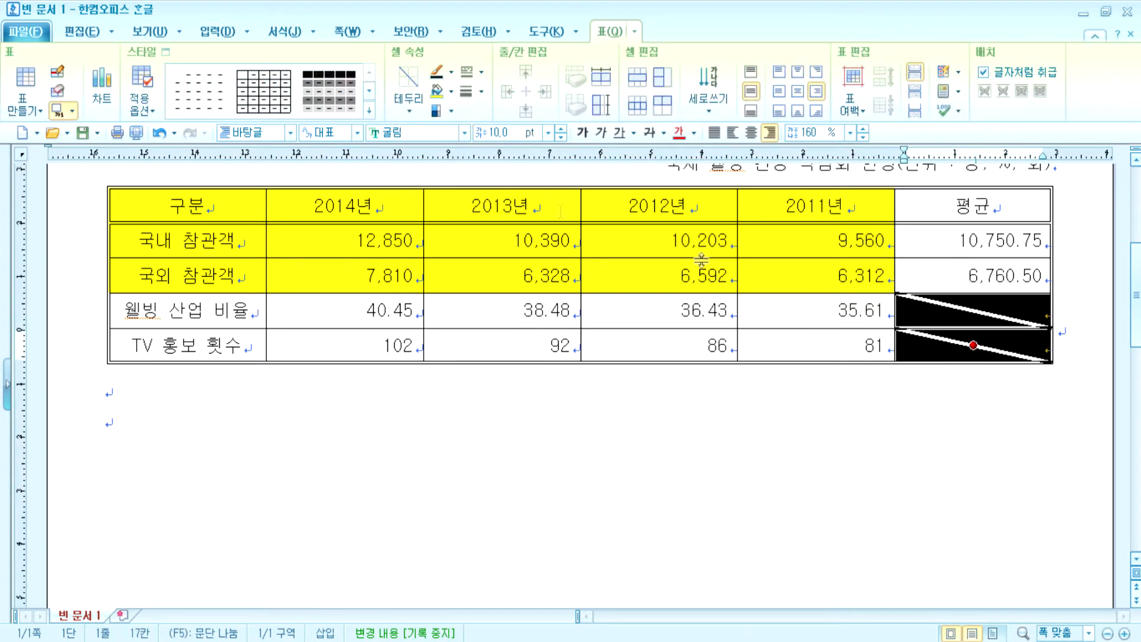
left_click(481, 91)
left_click(495, 138)
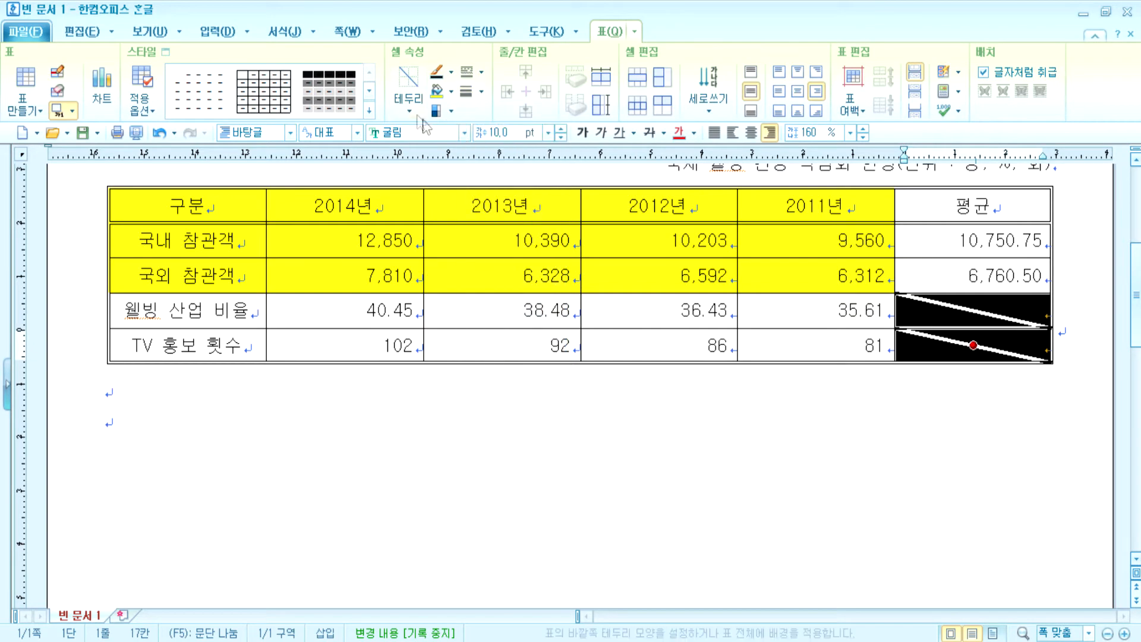
left_click(733, 438)
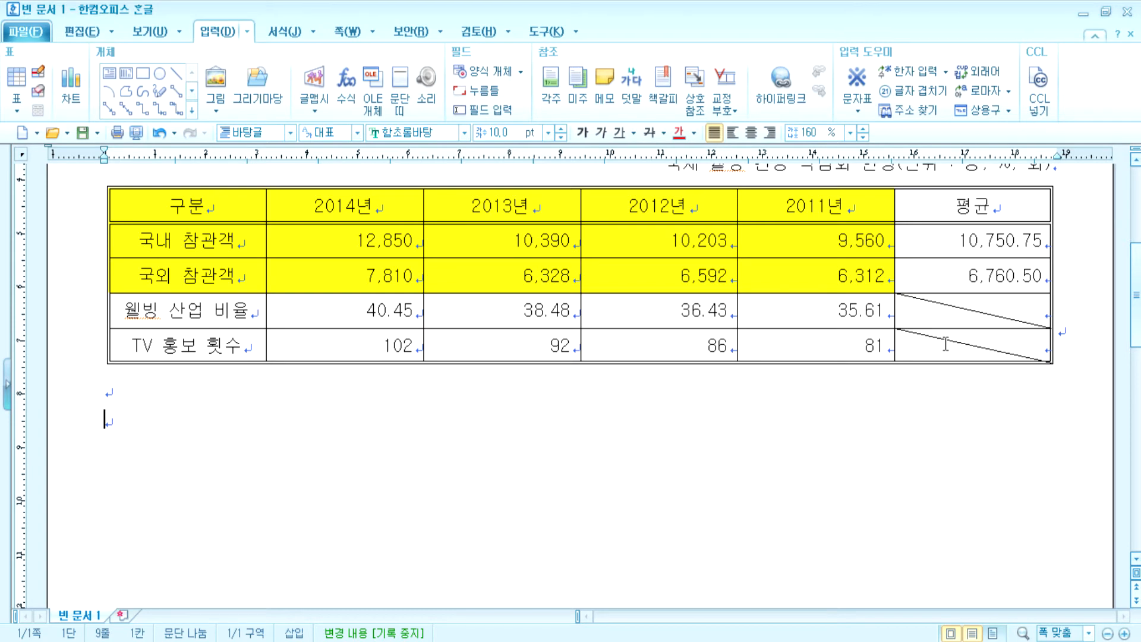
- Make the bottom two rows taller from the selected diagonal 평균 cells
left_click_drag(909, 315, 921, 354)
key("ctrl+Down")
key("ctrl+Down")
key("ctrl+Down")
key("ctrl+Down")
key("ctrl+Down")
key("ctrl+Down")
key("ctrl+Down")
key("ctrl+Down")
key("ctrl+Down")
key("ctrl+Down")
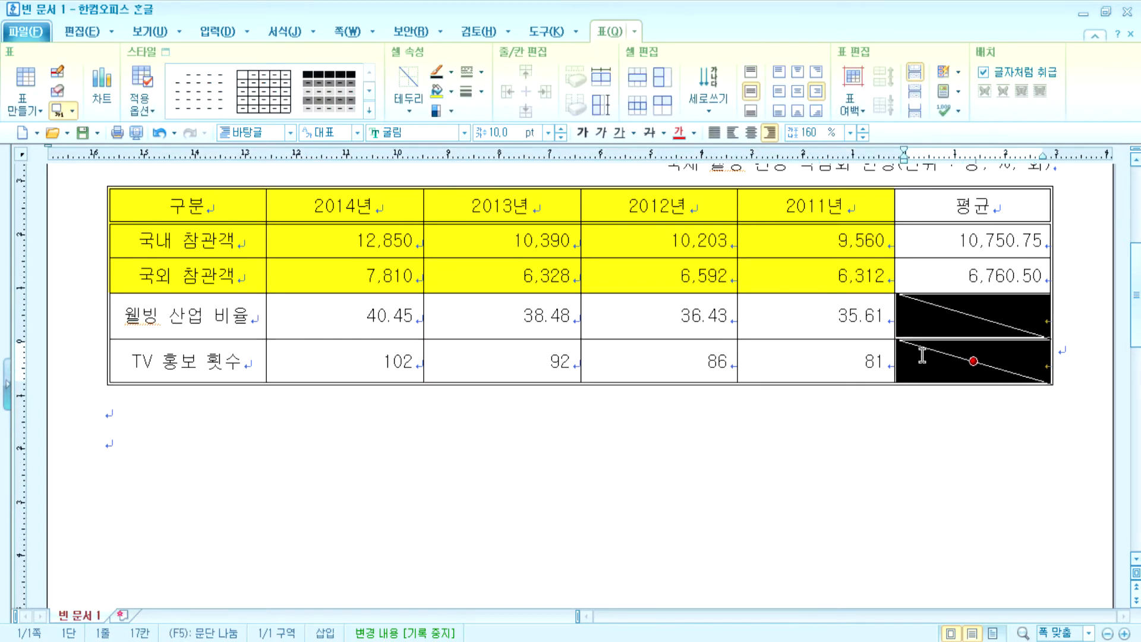
key("ctrl+Down")
key("ctrl+Down")
key("ctrl+Down")
key("ctrl+Down")
key("ctrl+Down")
key("ctrl+Down")
key("ctrl+Down")
key("ctrl+Down")
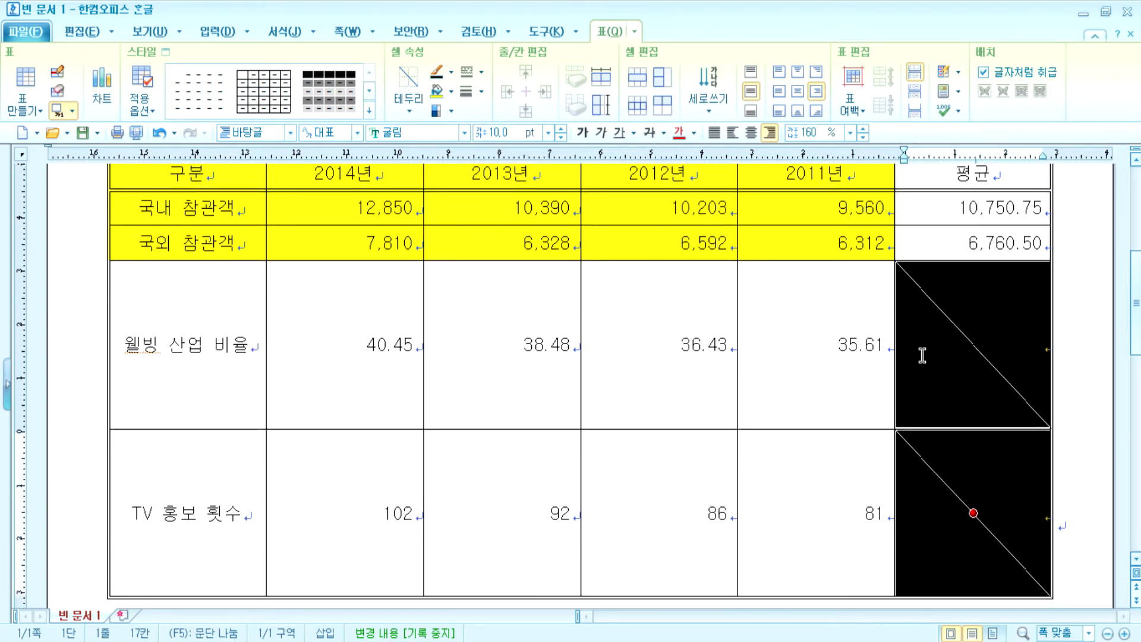
left_click(1073, 382)
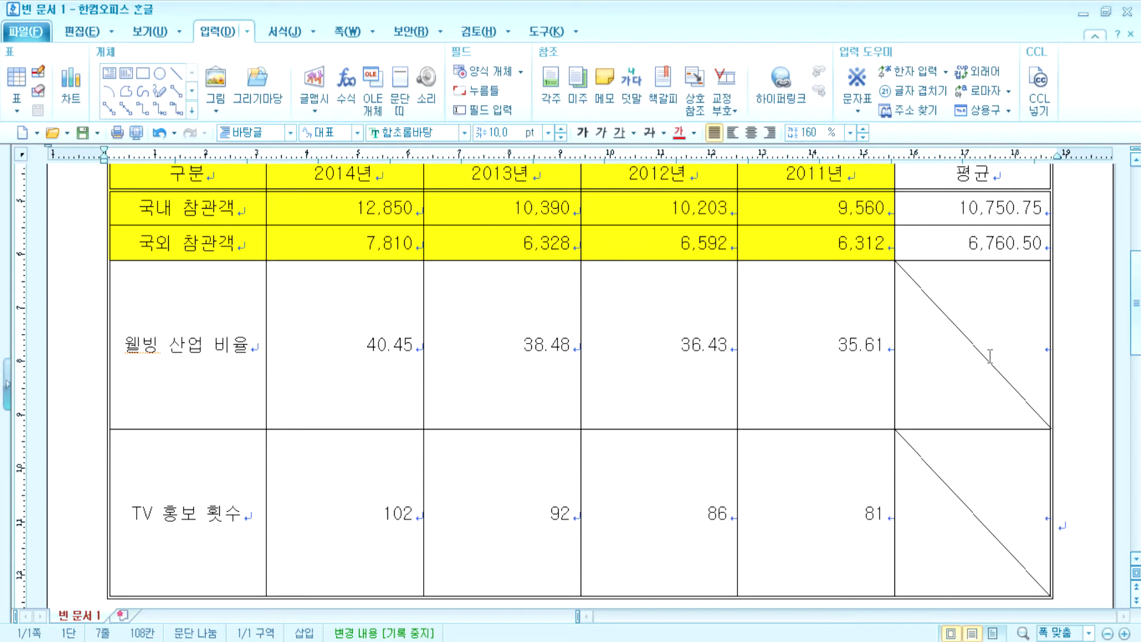
- Shrink the bottom rows, then select the whole table and equalize all rows slightly taller
left_click_drag(973, 356, 979, 531)
key("ctrl+Up")
key("ctrl+Up")
key("ctrl+Up")
key("ctrl+Up")
key("ctrl+Up")
key("ctrl+Up")
key("ctrl+Up")
key("ctrl+Up")
key("ctrl+Up")
key("ctrl+Up")
key("ctrl+Up")
key("ctrl+Up")
key("ctrl+Up")
key("ctrl+Up")
key("ctrl+Up")
key("ctrl+Up")
key("ctrl+Up")
key("ctrl+Up")
key("ctrl+Up")
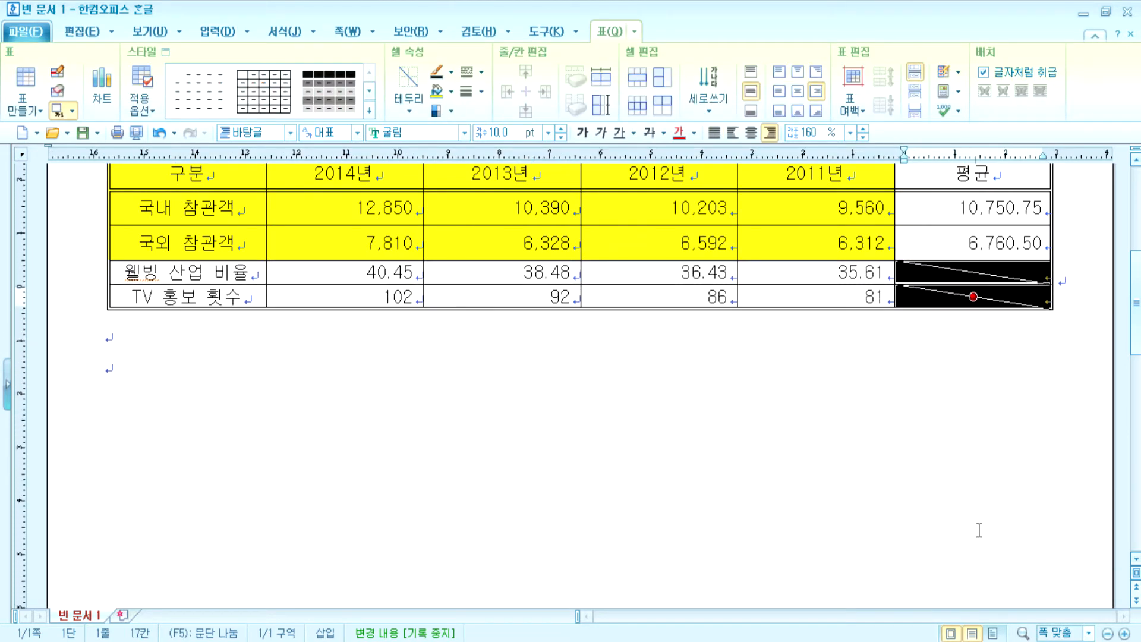
key("F5")
key("ctrl+Up")
key("ctrl+Up")
key("ctrl+Down")
key("ctrl+Down")
key("Escape")
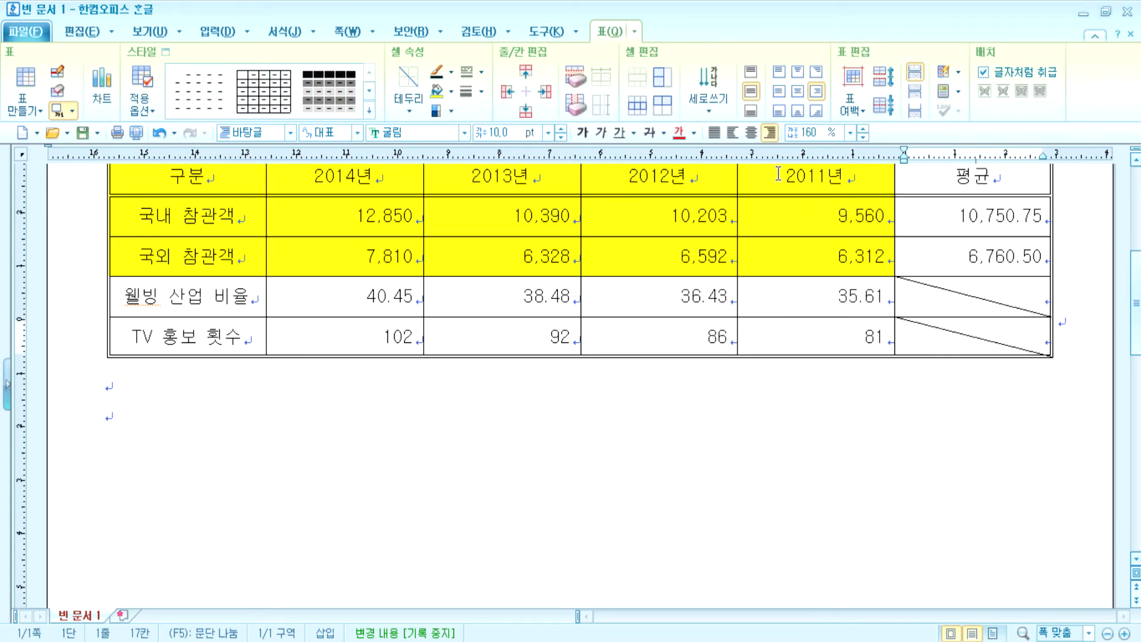
scroll(515, 328, "up", 3)
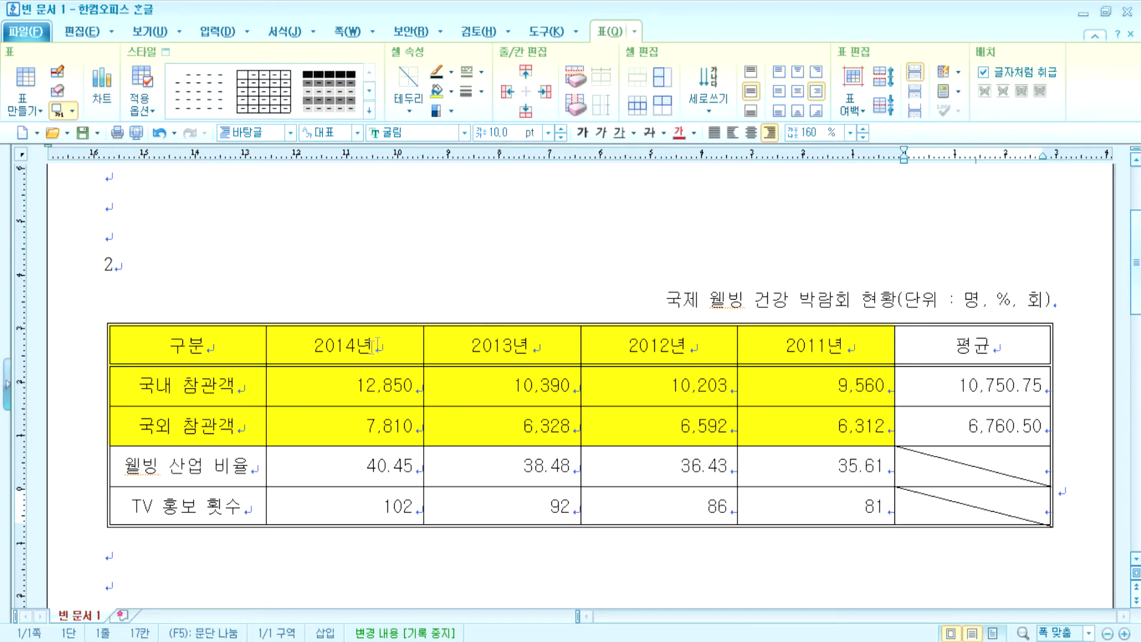
left_click(371, 346)
left_click(72, 111)
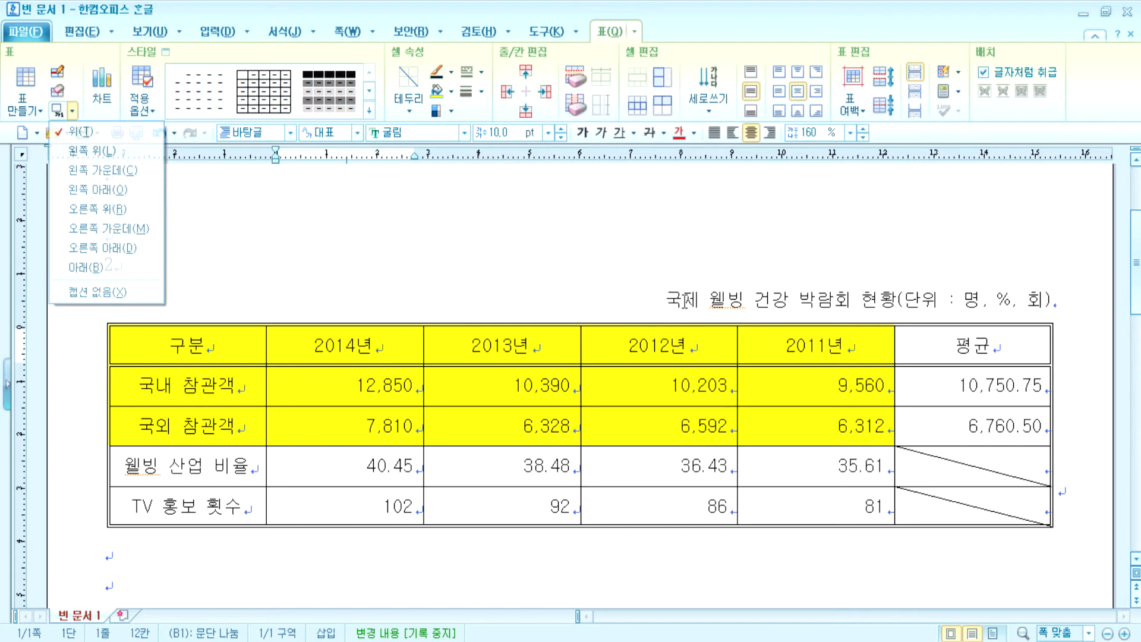
left_click(83, 131)
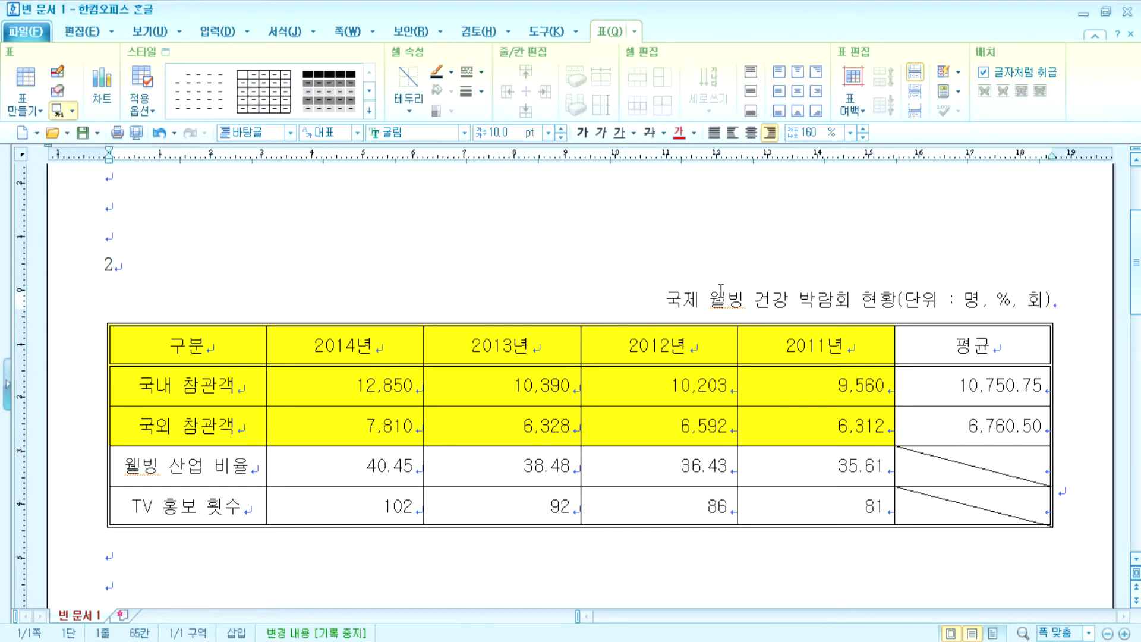
left_click_drag(693, 344, 815, 426)
left_click(763, 301)
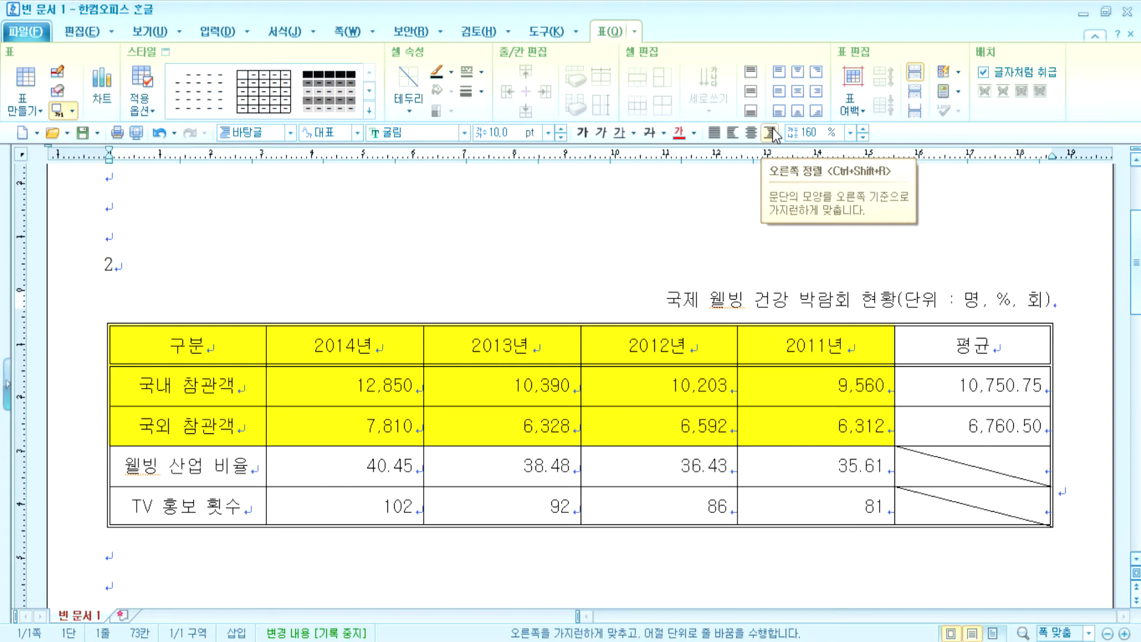
- Select the 2014년 and 2013년 cells and shrink the table's rows shorter
left_click_drag(384, 356, 601, 491)
key("ctrl+Up")
key("ctrl+Up")
key("ctrl+Up")
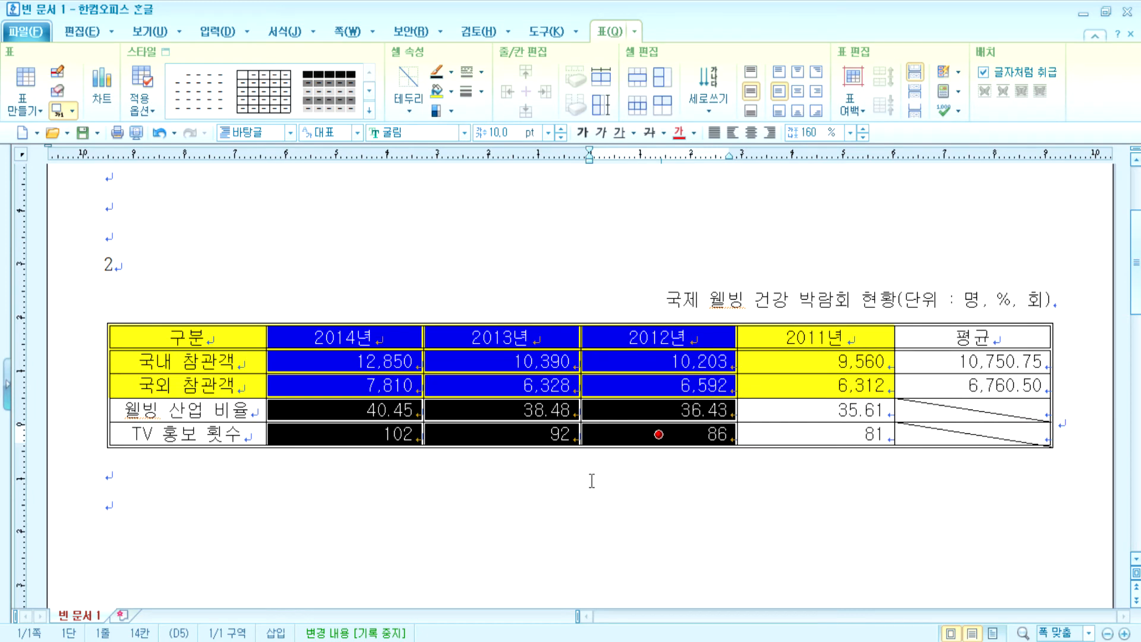
key("ctrl+Down")
key("ctrl+Down")
key("ctrl+Down")
key("ctrl+Down")
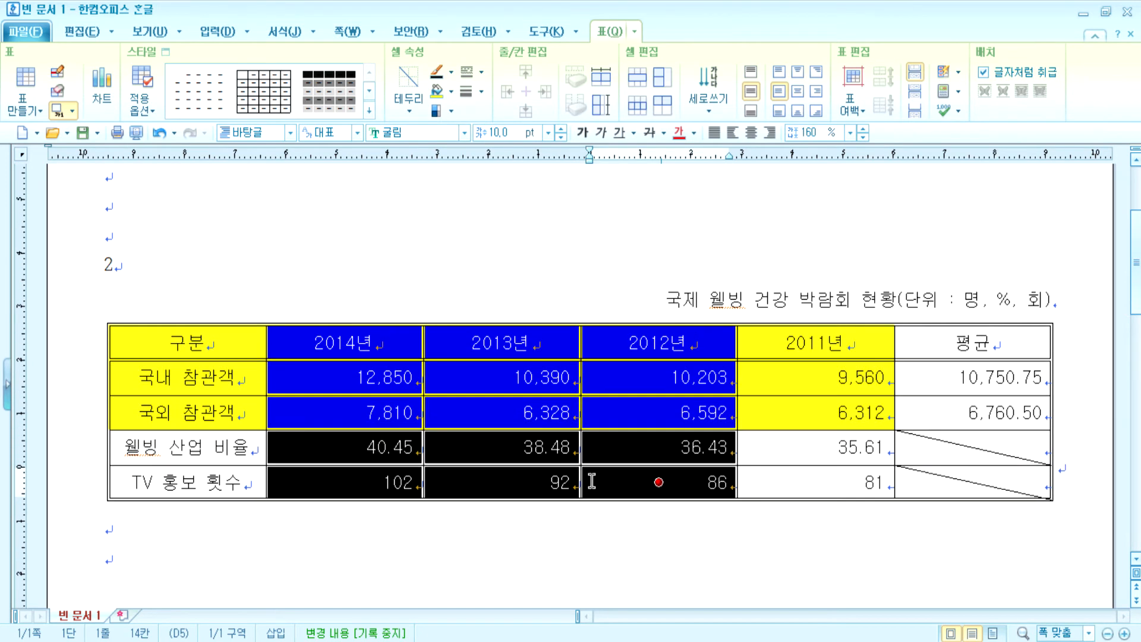
key("ctrl+Up")
key("ctrl+Up")
key("ctrl+Up")
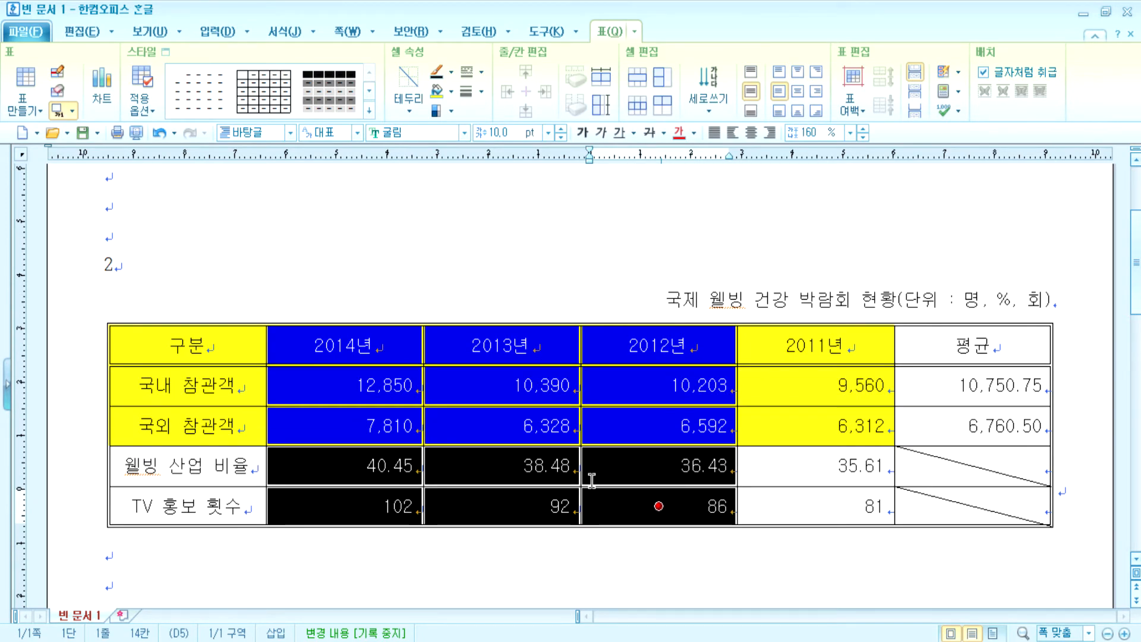
key("ctrl+Up")
key("ctrl+Up")
key("ctrl+Up")
key("ctrl+Up")
key("ctrl+Up")
key("ctrl+Up")
key("ctrl+Up")
key("ctrl+Up")
key("Escape")
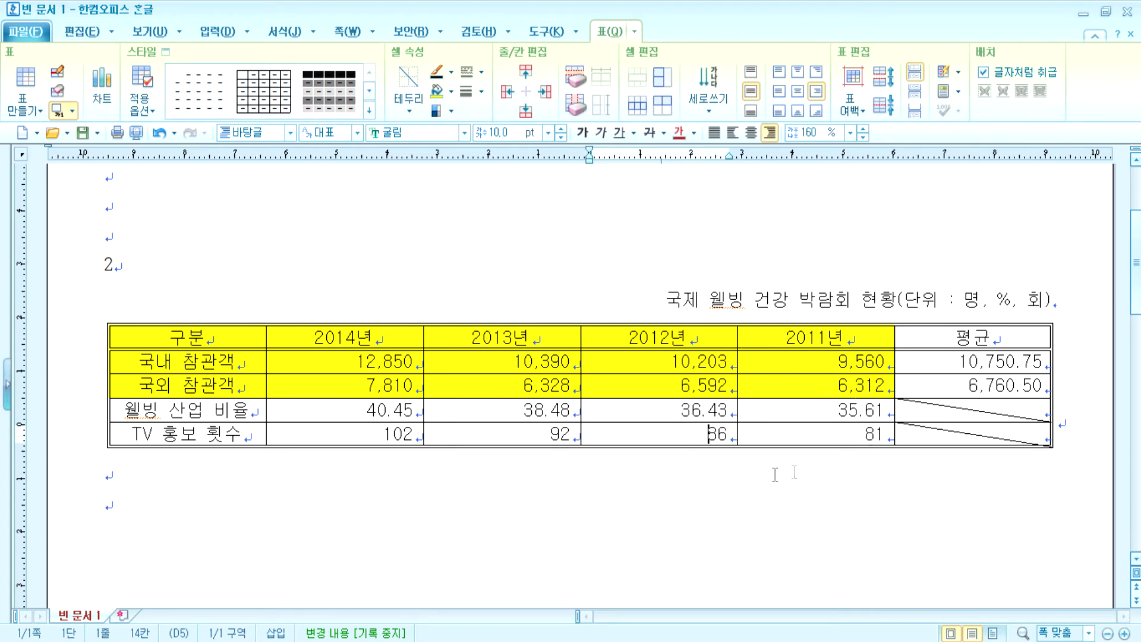
left_click(738, 474)
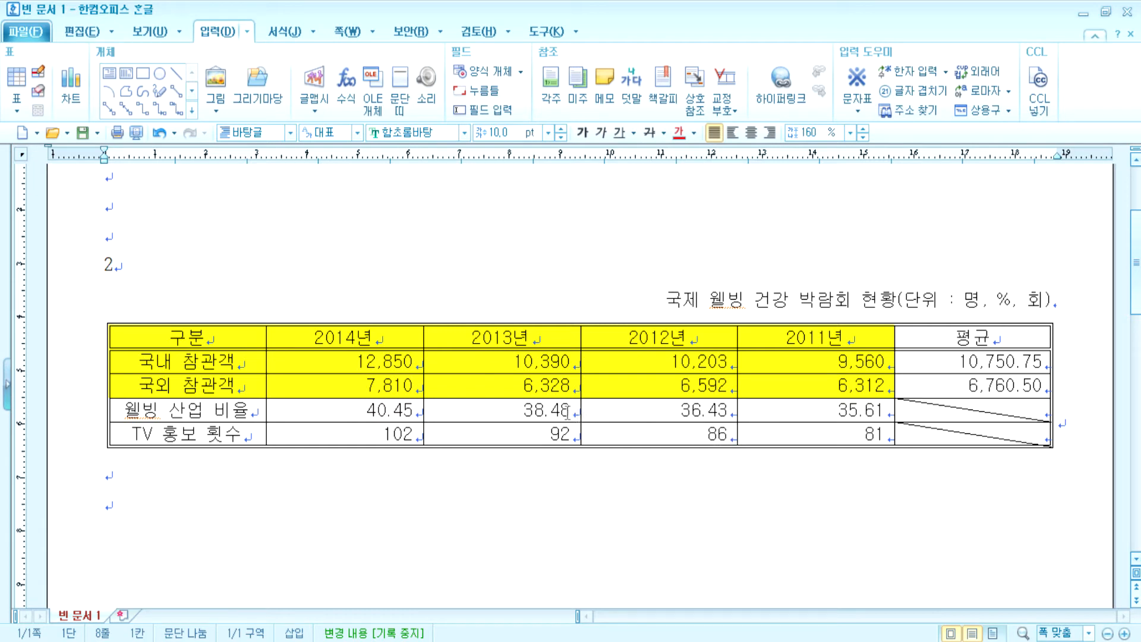
- Make all rows taller from the 2013년 column, then place the caret below the table
left_click_drag(484, 339, 489, 432)
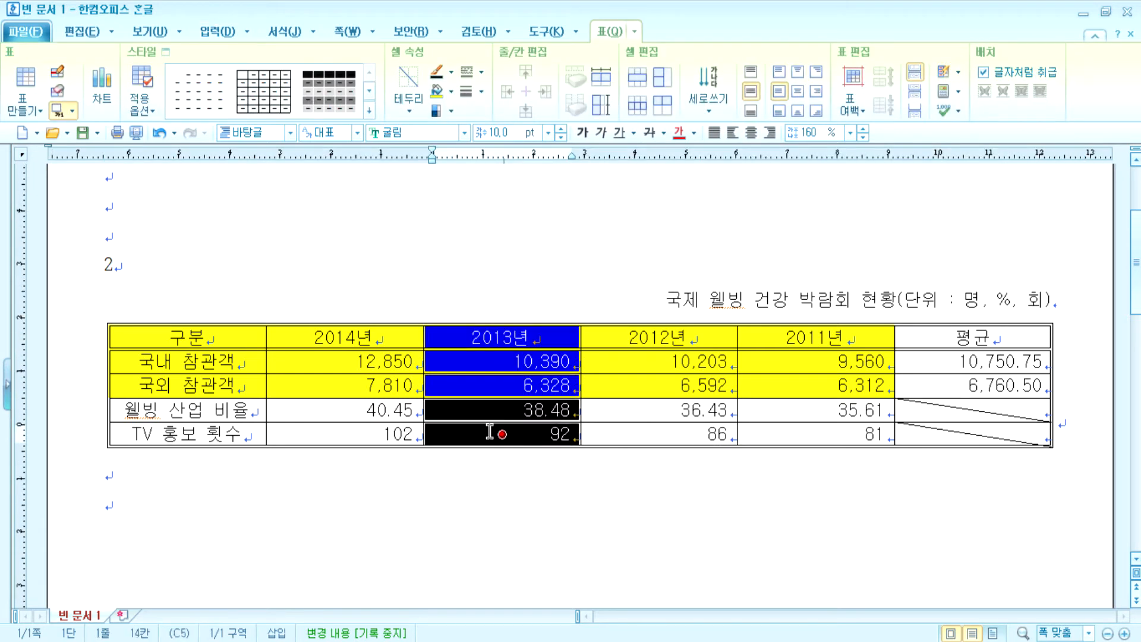
key("ctrl+Down")
key("ctrl+Down")
key("ctrl+Down")
key("ctrl+Down")
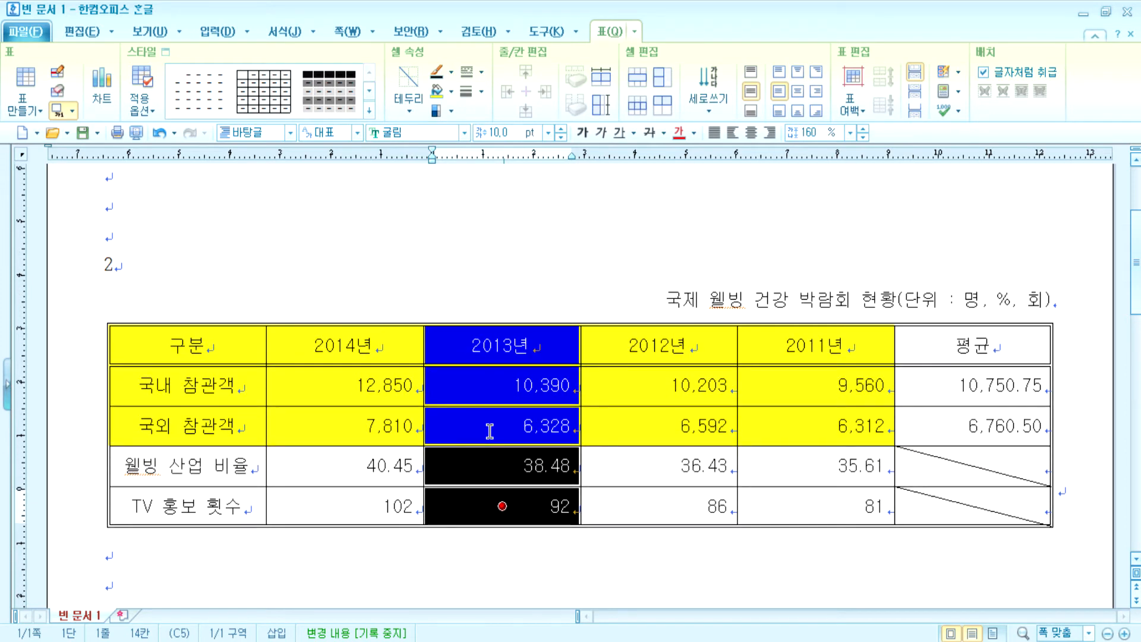
key("Escape")
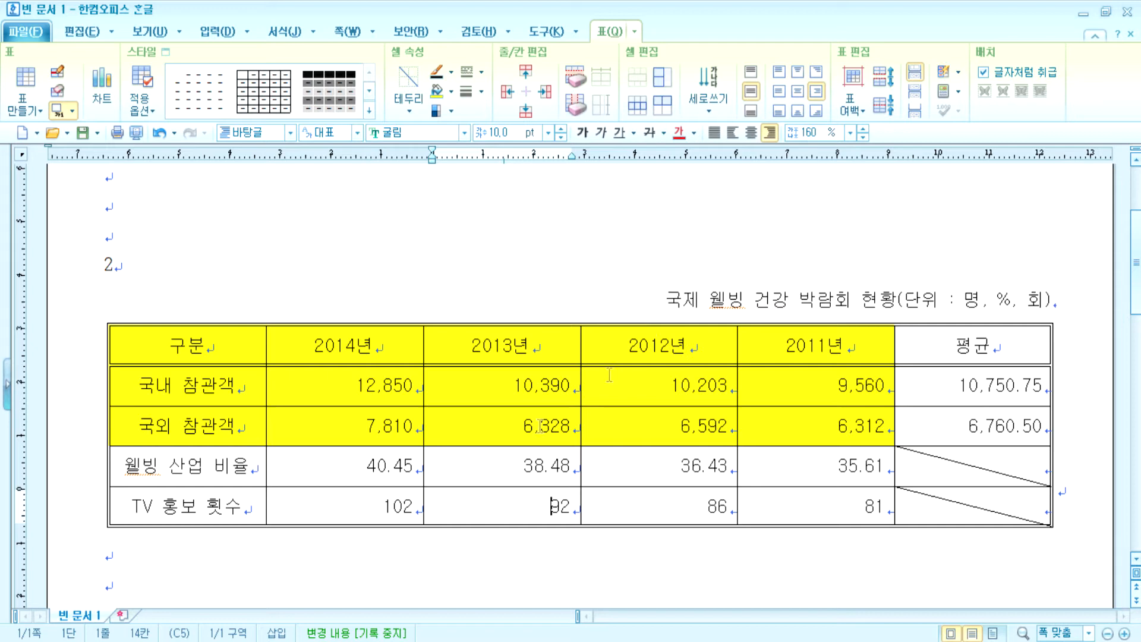
scroll(427, 476, "down", 3)
left_click(187, 335)
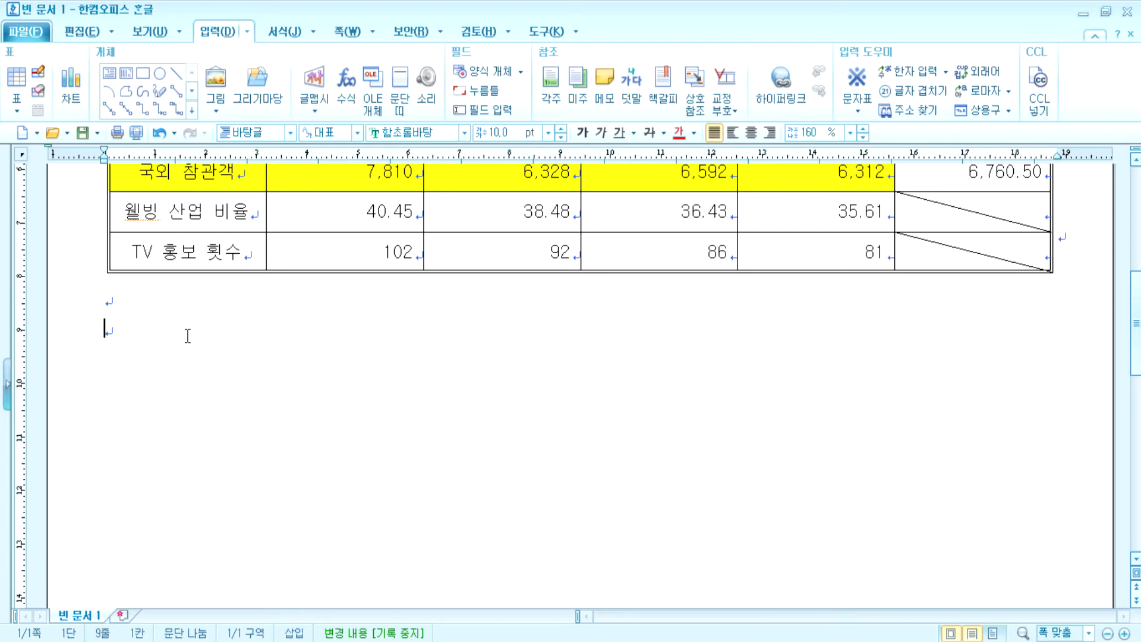
- Select the 구분 to 2011년 cells across the table's top three rows
scroll(196, 326, "up", 3)
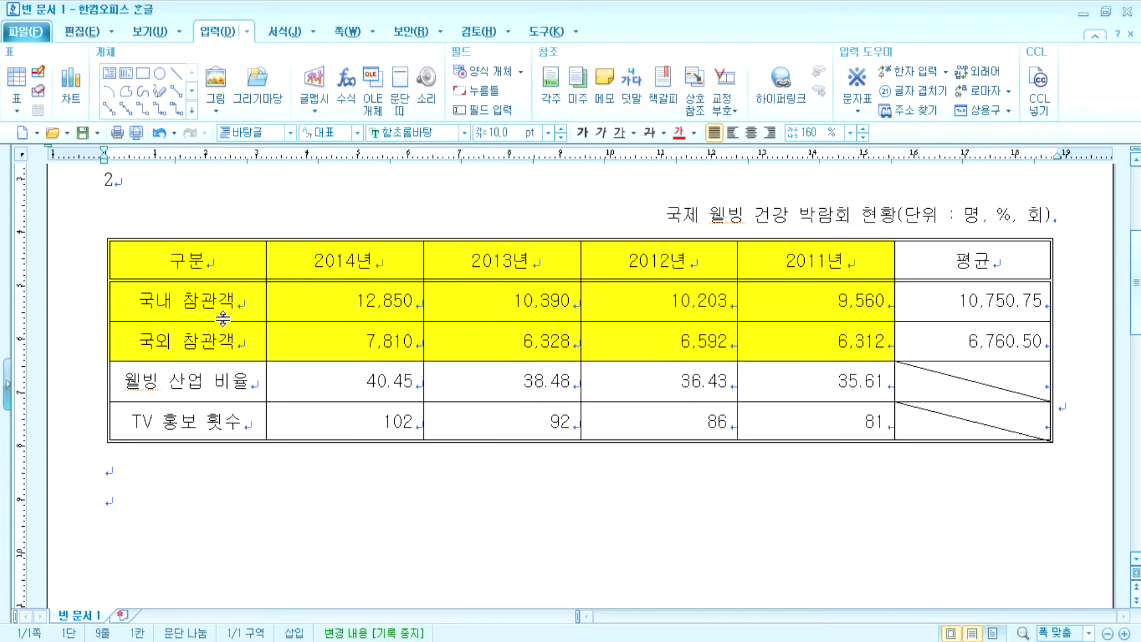
left_click_drag(222, 262, 719, 301)
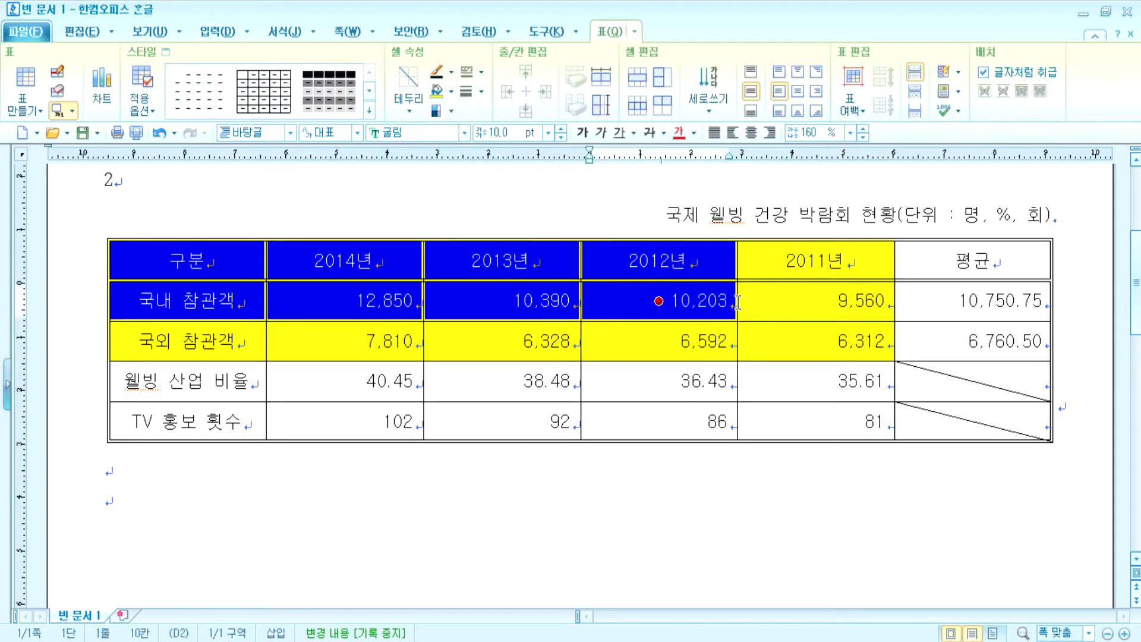
left_click(840, 508)
left_click_drag(194, 264, 791, 341)
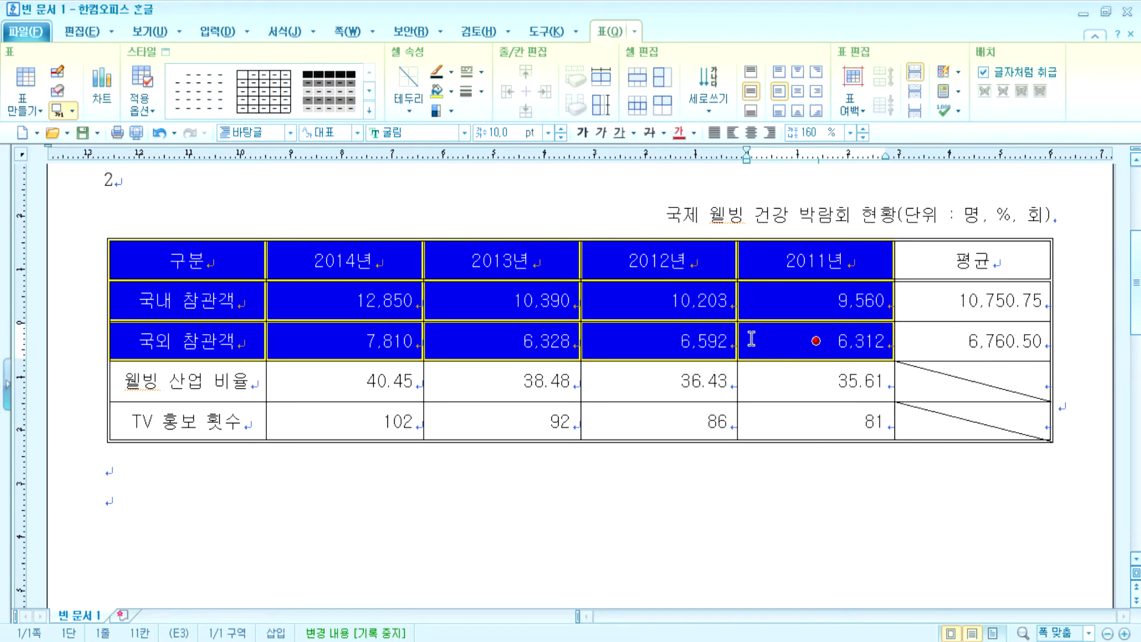
- Add blank lines and page breaks below the table holding items 3 and 4
scroll(610, 384, "down", 3)
left_click(456, 421)
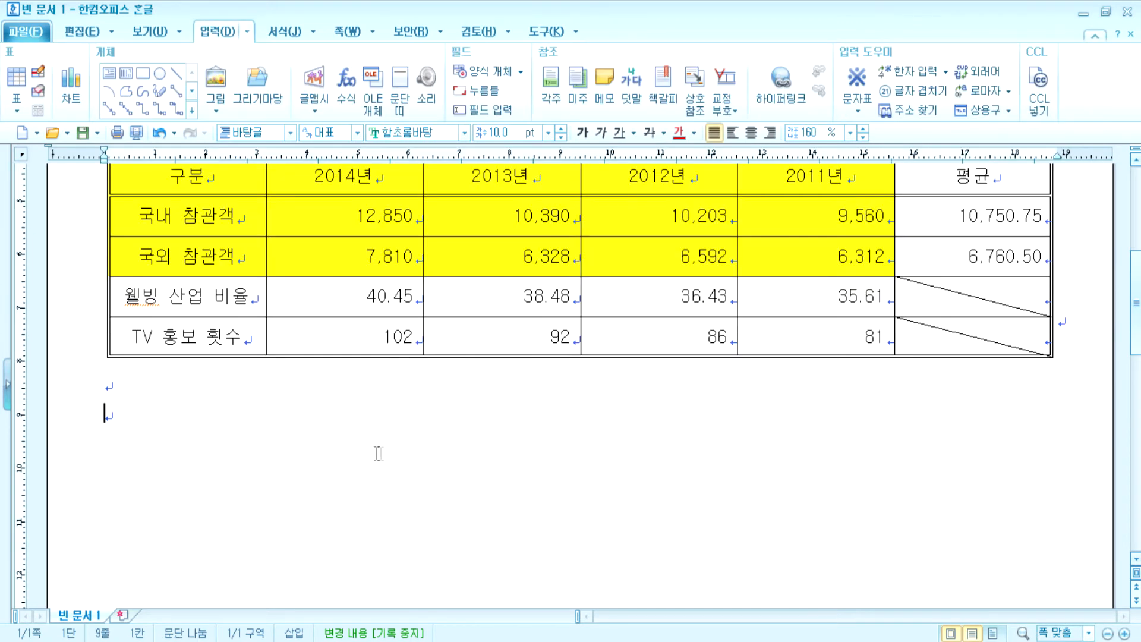
key("Return")
key("Return")
key("ctrl+Return")
type("3")
key("Return")
key("Return")
key("Return")
key("Return")
key("Return")
type("4")
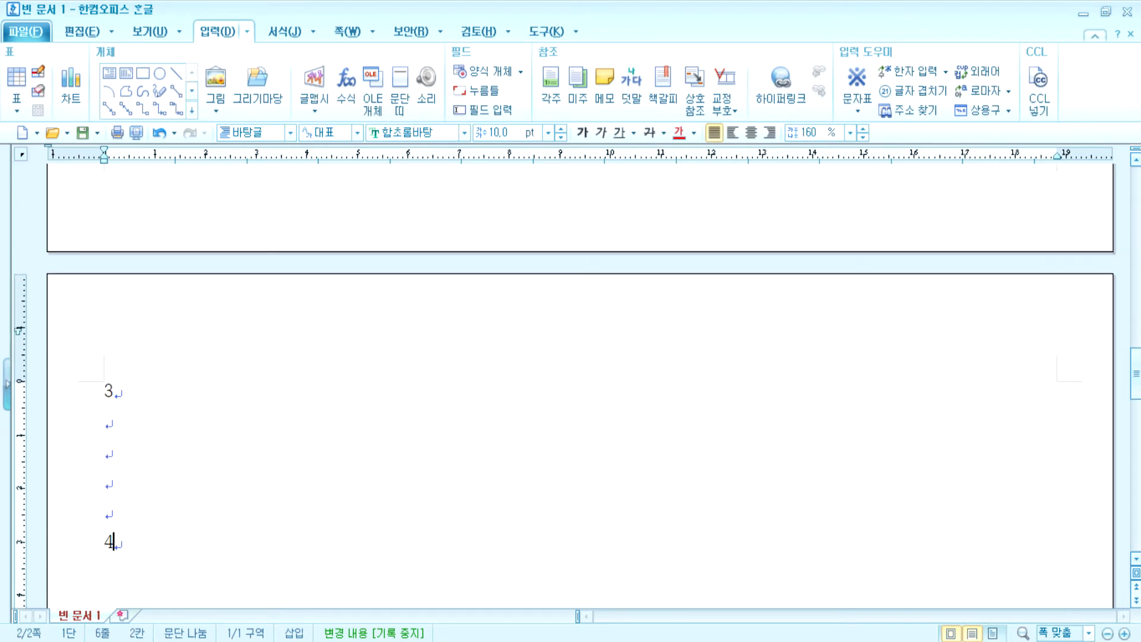
key("Return")
key("Return")
key("Return")
key("Return")
key("Return")
key("ctrl+Return")
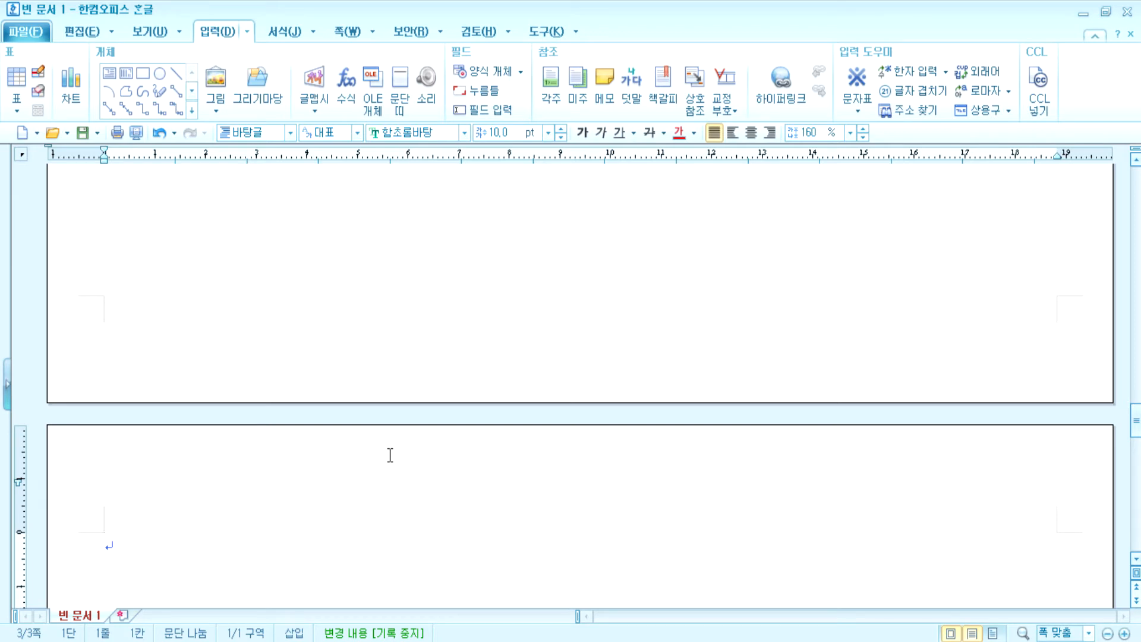
- Return to the empty line below the first table and bring up the Create Table dialog
scroll(408, 399, "up", 10)
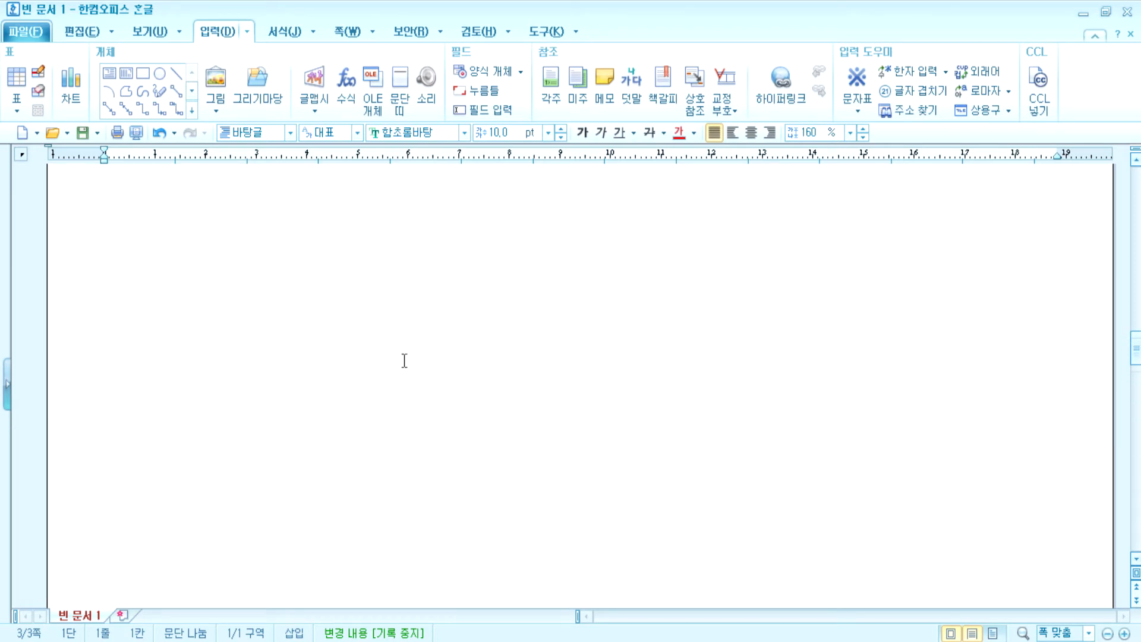
scroll(393, 306, "up", 3)
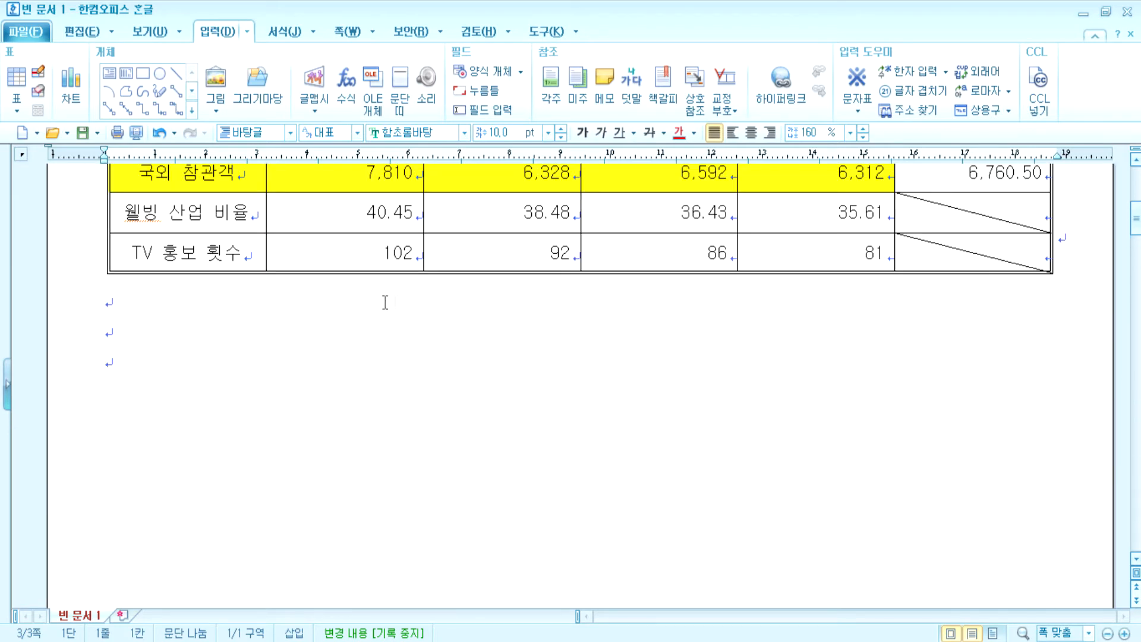
left_click(231, 369)
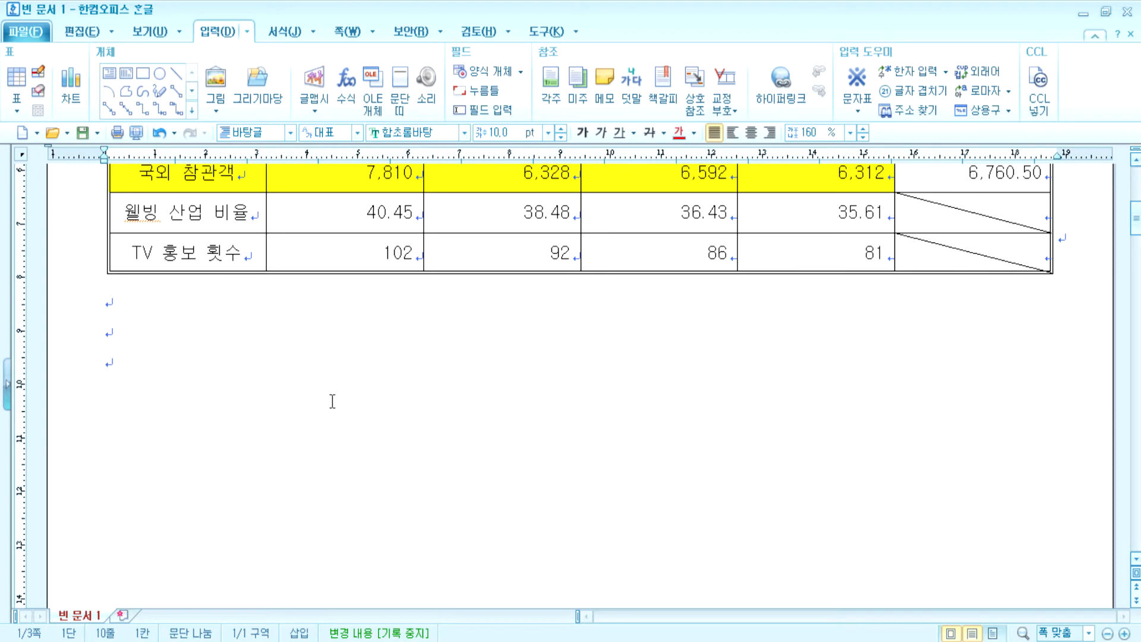
scroll(333, 401, "up", 2)
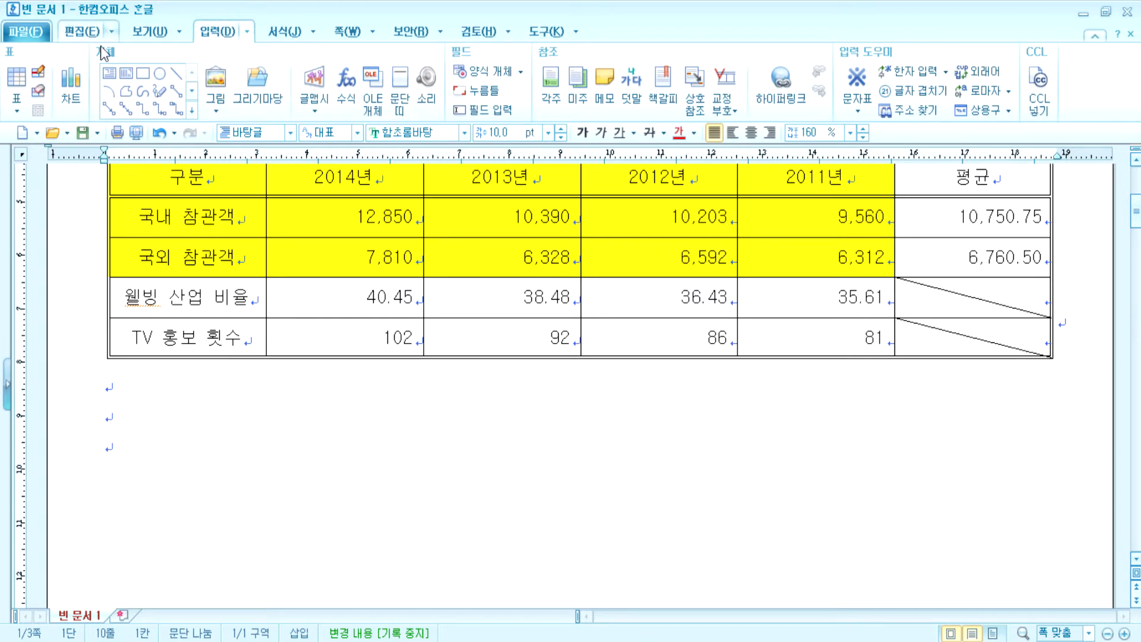
left_click(22, 82)
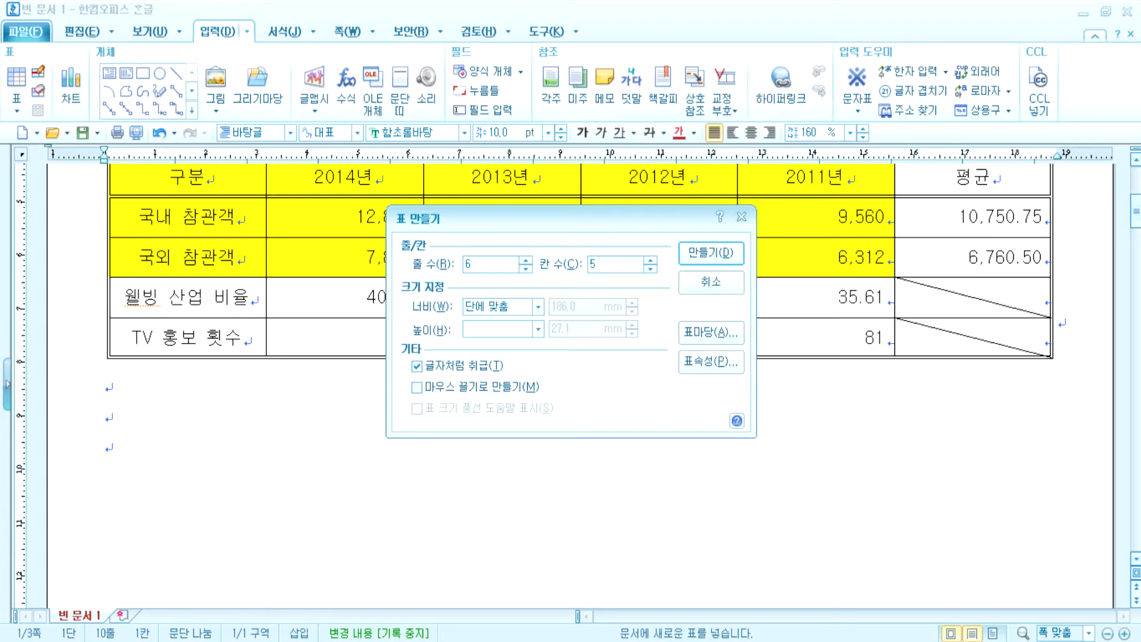
- Create the 6-row, 5-column table with headers 구분, 행사 일자, 주요 내용, 부대 행사
left_click(693, 260)
scroll(499, 410, "down", 3)
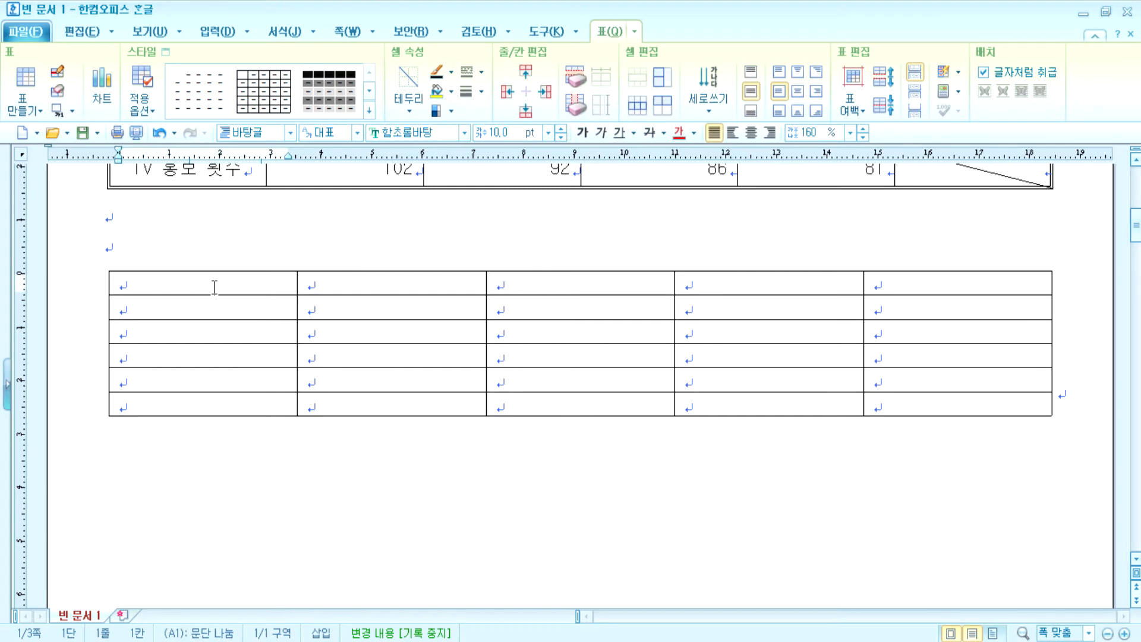
type("구분")
key("Tab")
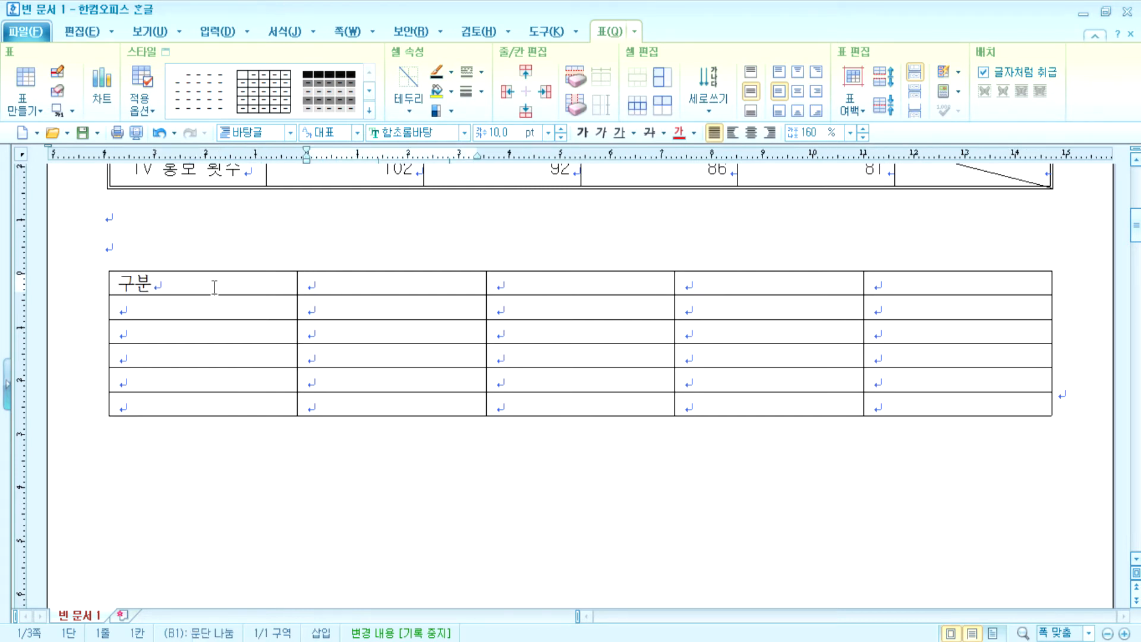
key("Tab")
type("행사 일")
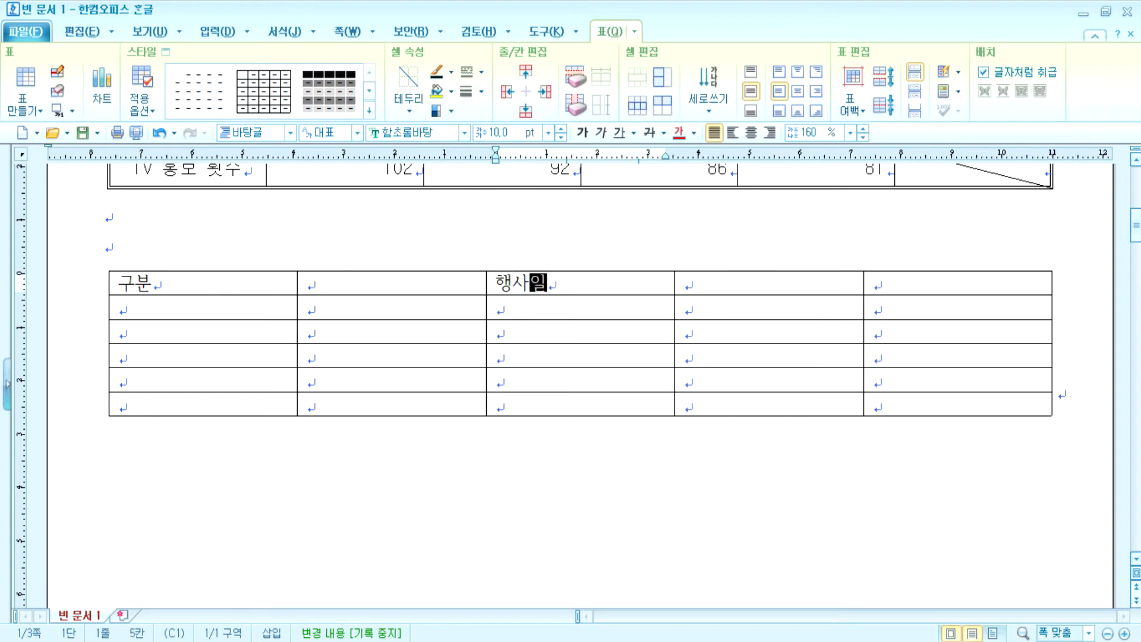
type("자")
key("Left")
key("Left")
key("Tab")
type("주요 내용")
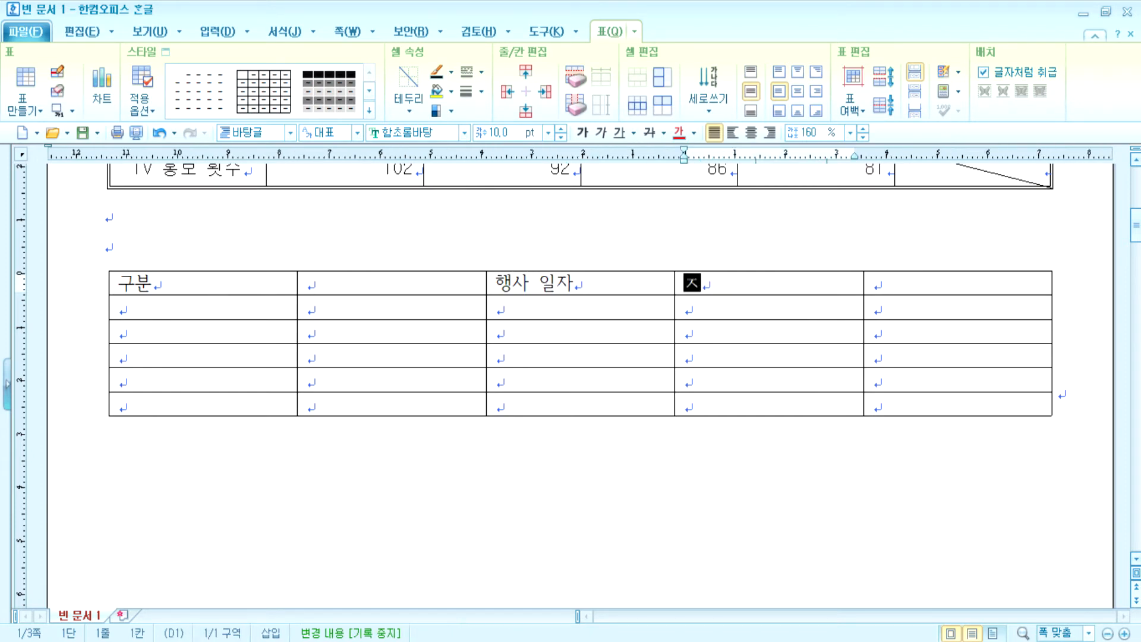
key("Tab")
type("부대 행사")
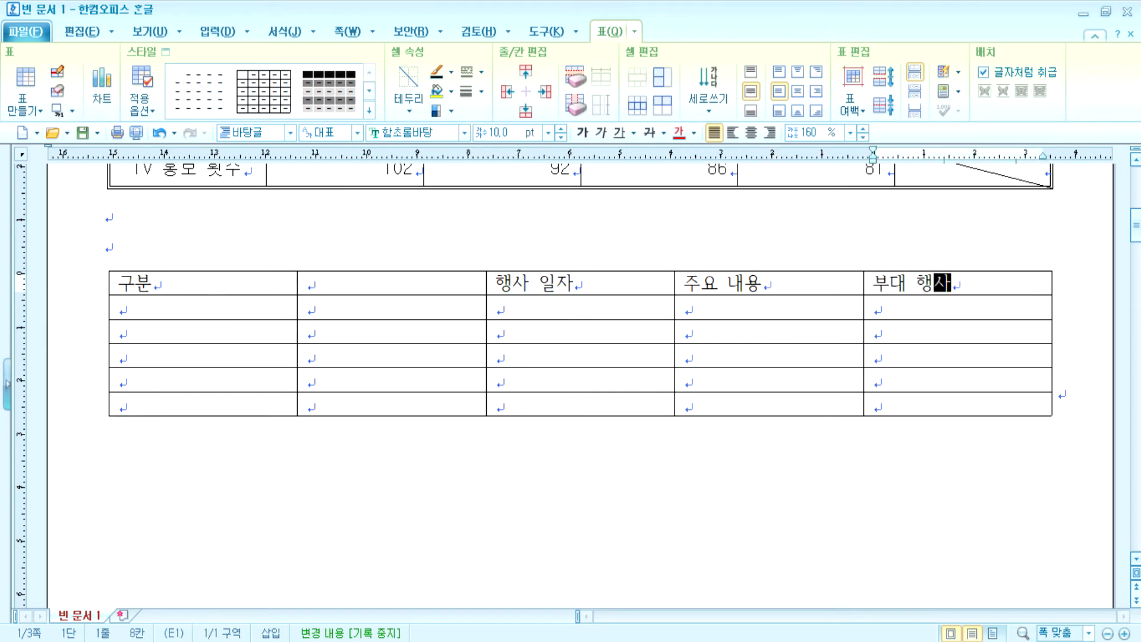
key("Tab")
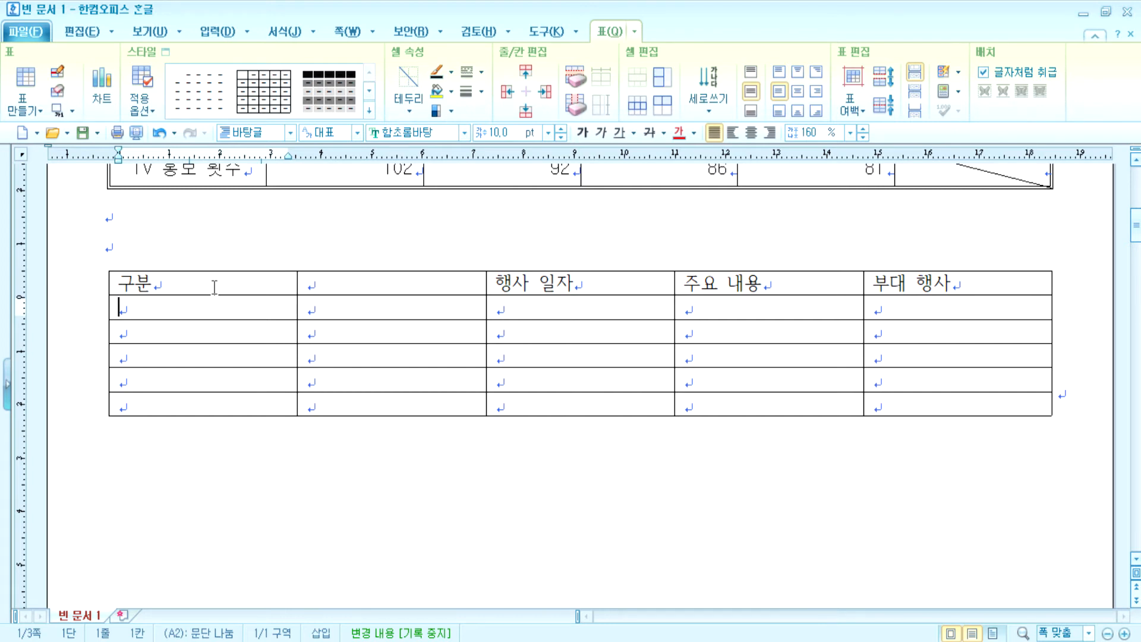
- Enter 웰빙관 in the first column and 웰빙 산업, 건강 산업 in the second
type("웰빙고ㅏㄴ")
key("Tab")
type("웰빙산업")
key("Left")
key("Left")
key("Down")
type("건강 산업")
key("Down")
- Add 의료기관, 의료기기 and 의료서비스 in column two, and label the fourth row 통합의학관
type("의료 기과ㄴ")
key("Left")
key("Left")
key("Left")
key("Delete")
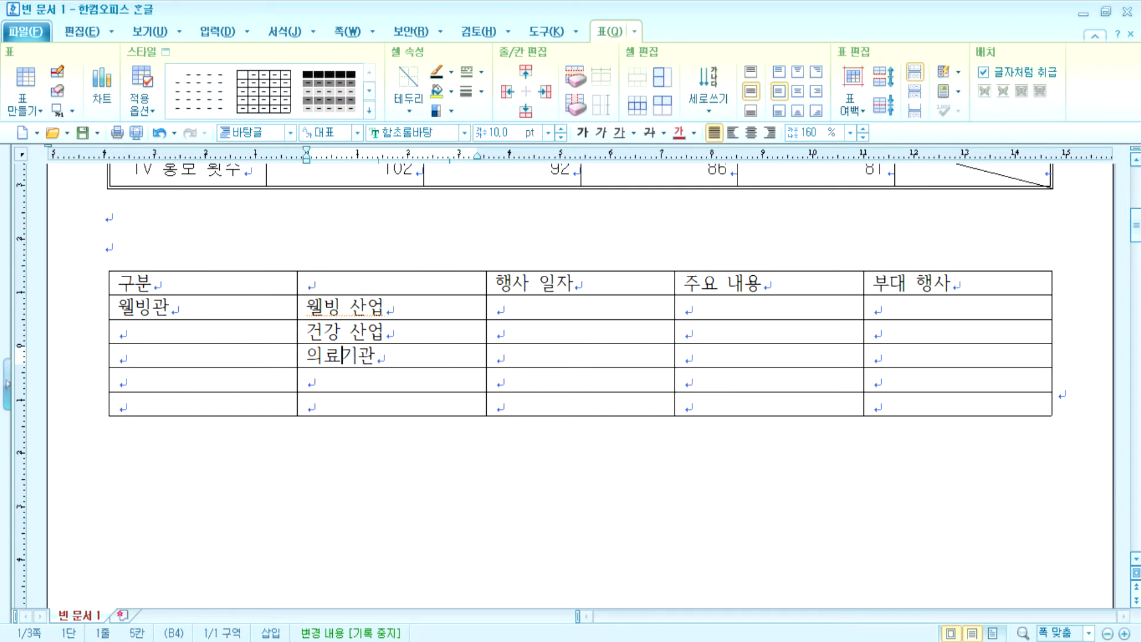
key("Down")
type("의료기기")
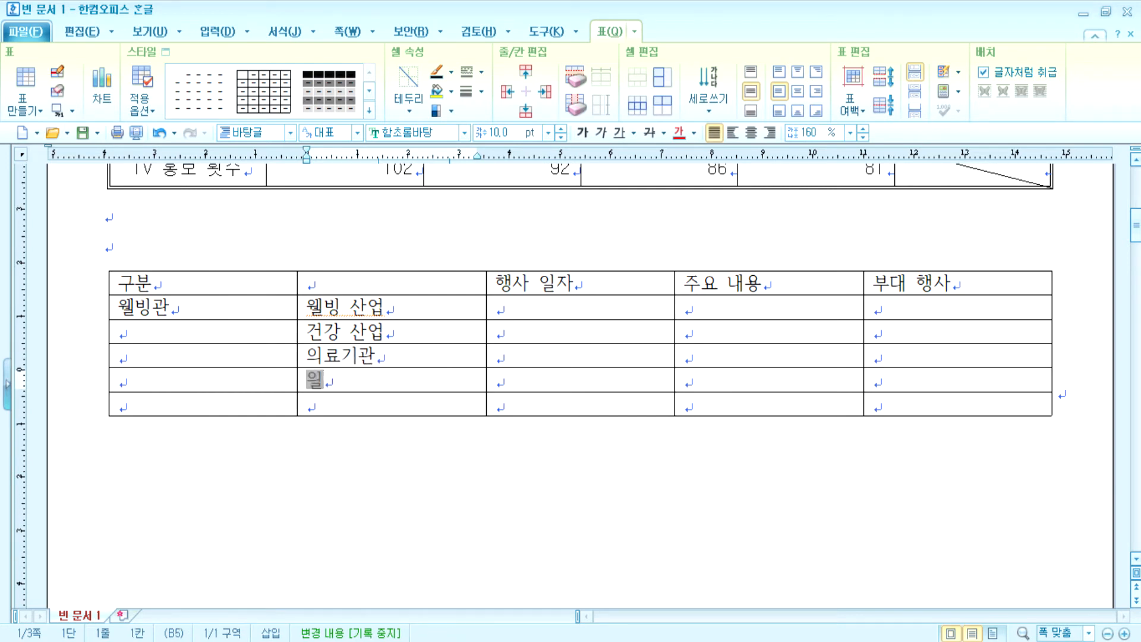
key("Down")
type("ㅇㅢ료서비스")
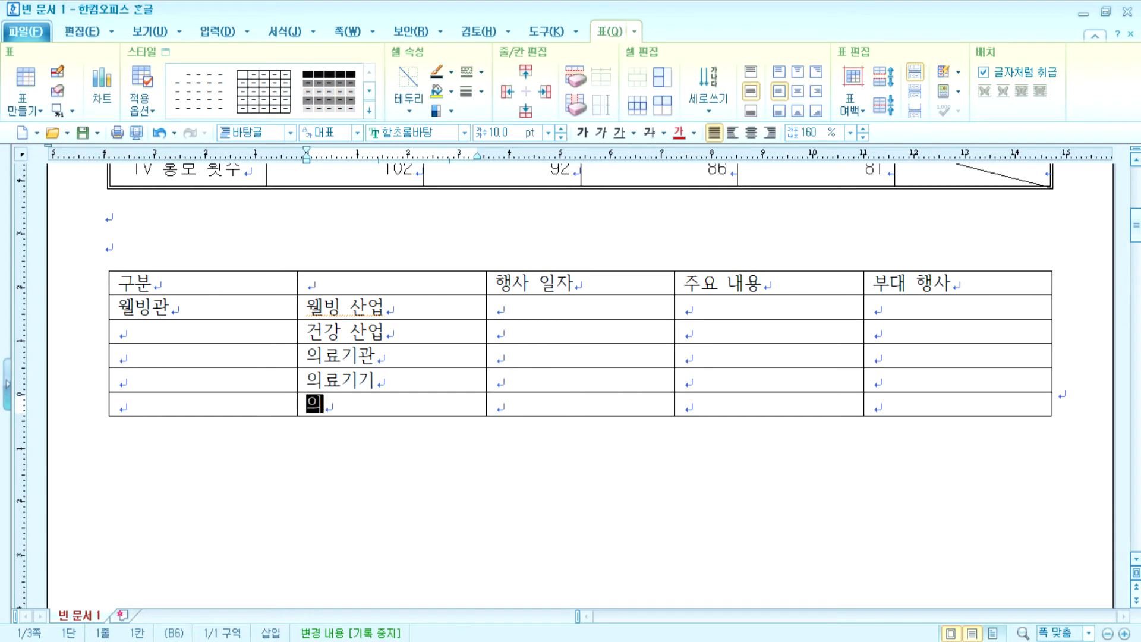
key("Left")
key("Left")
key("Left")
key("Left")
key("Left")
key("Left")
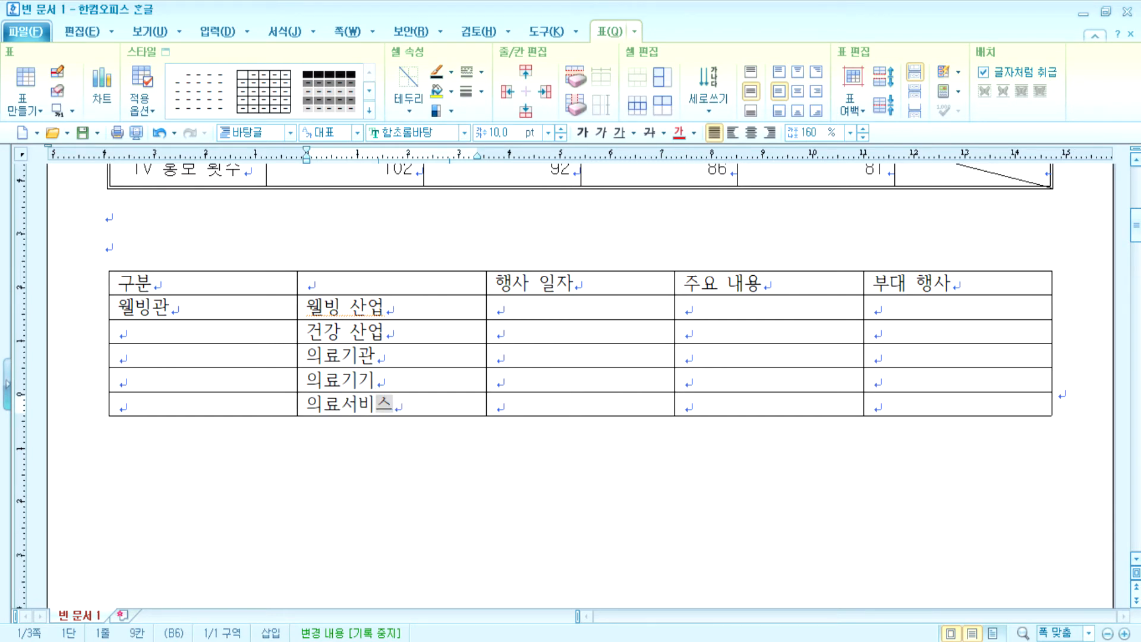
key("Up")
key("Up")
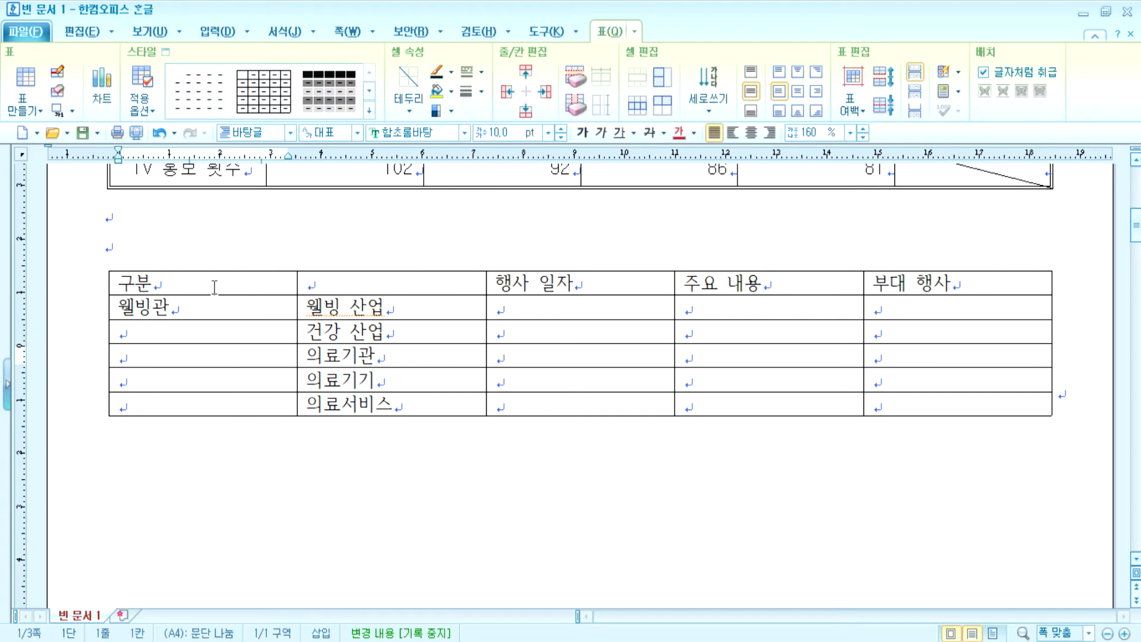
type("통합")
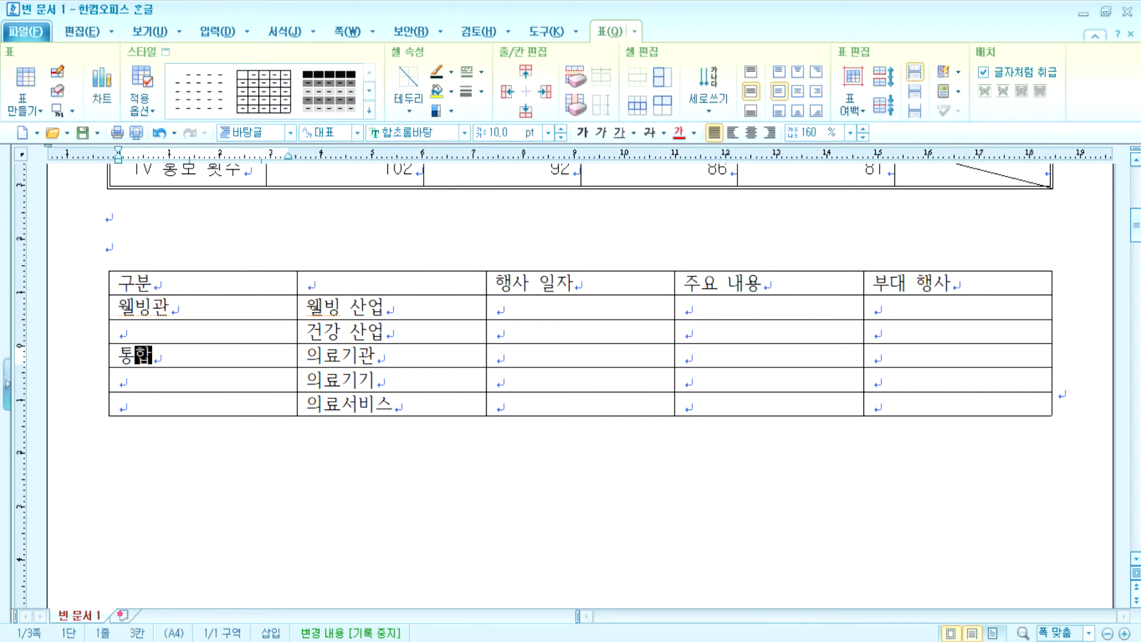
type("의학관")
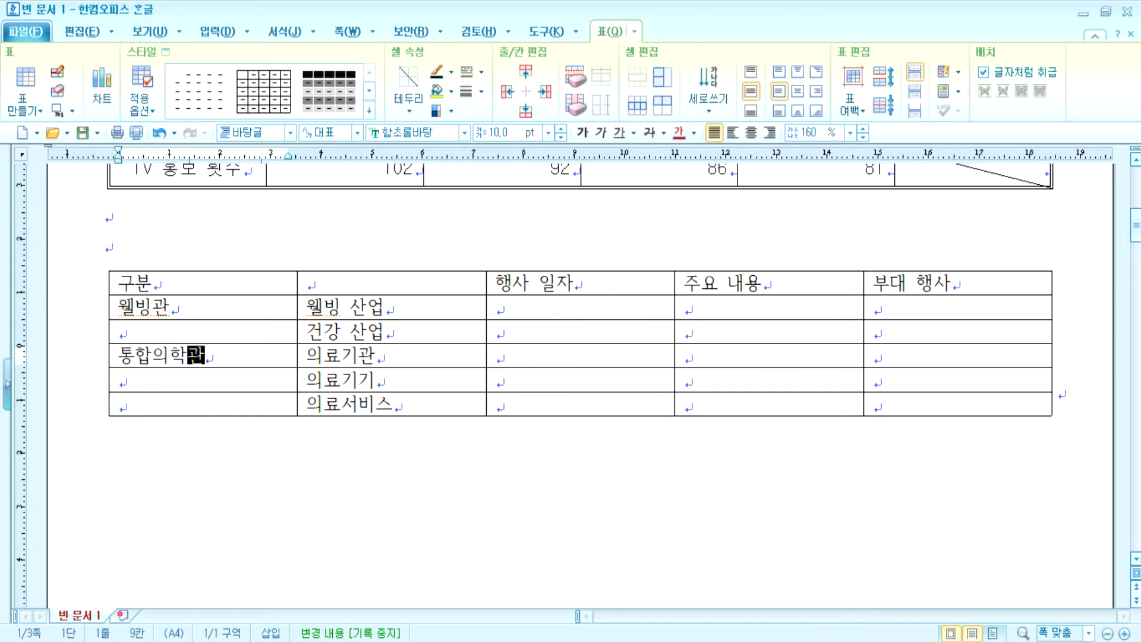
left_click(410, 281)
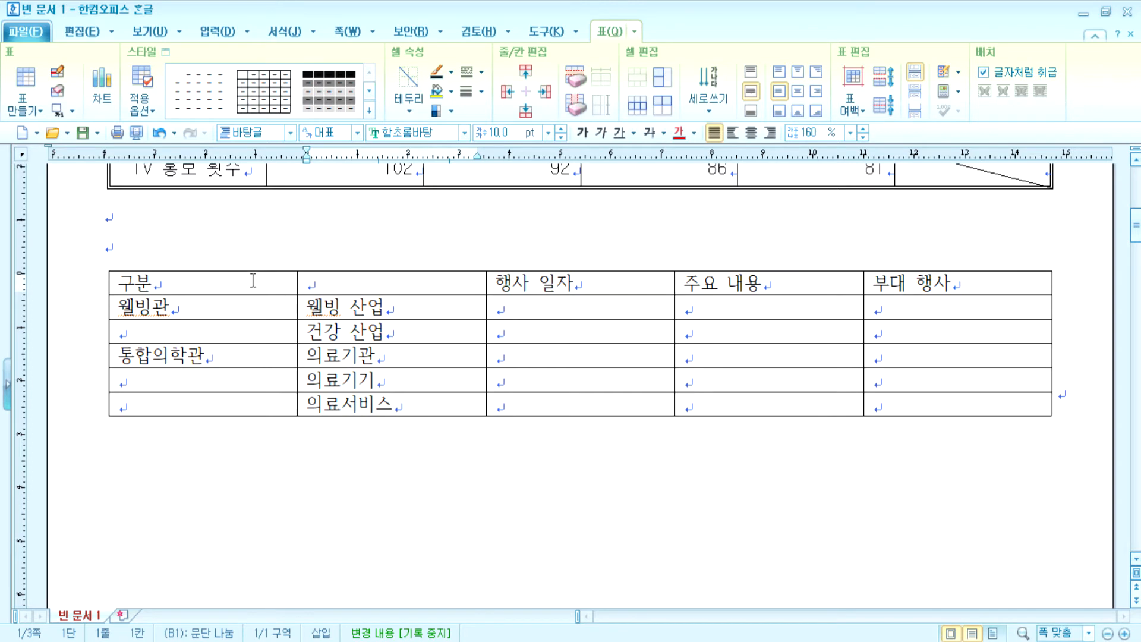
- Narrow the first three columns, widen 부대 행사, then ease columns one to three slightly wider
left_click_drag(297, 307, 226, 307)
left_click_drag(484, 326, 354, 317)
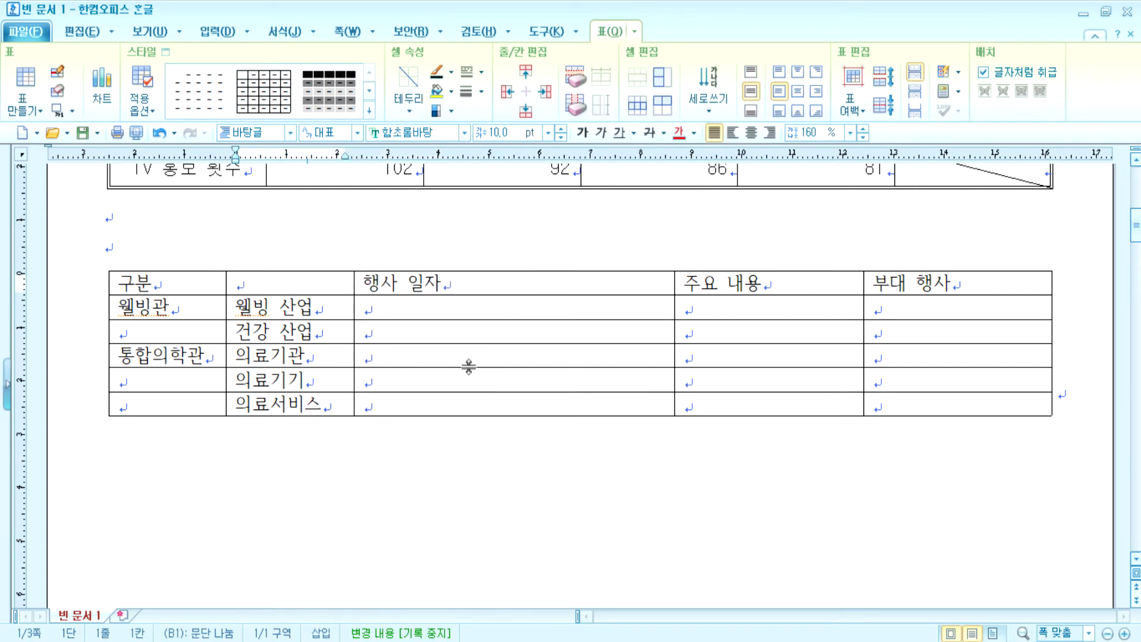
left_click_drag(674, 309, 467, 298)
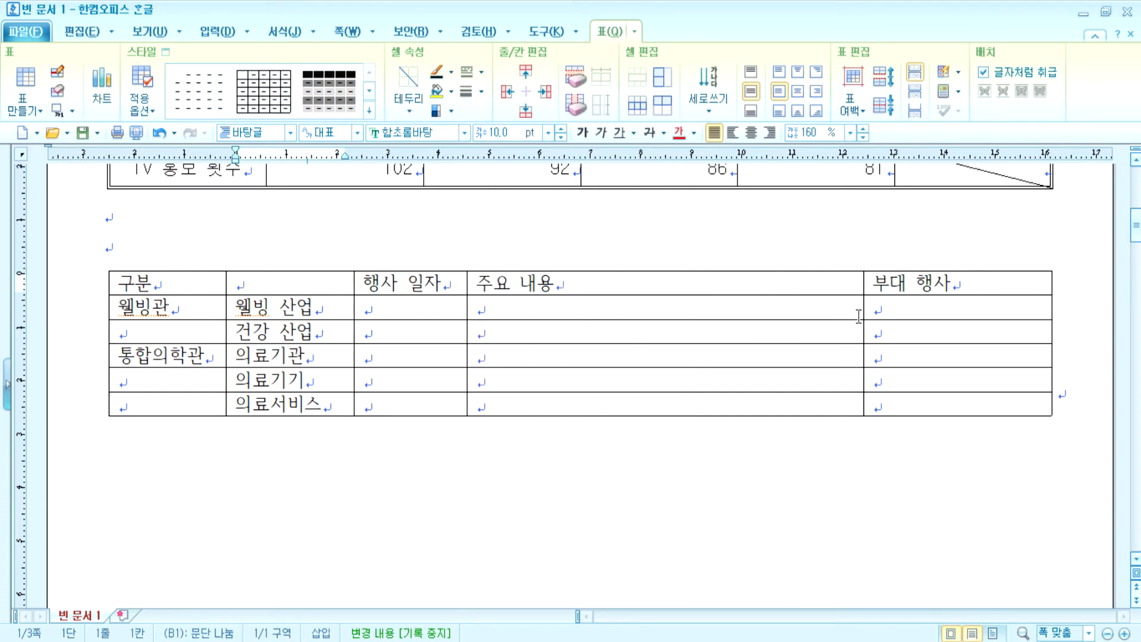
left_click_drag(864, 309, 767, 307)
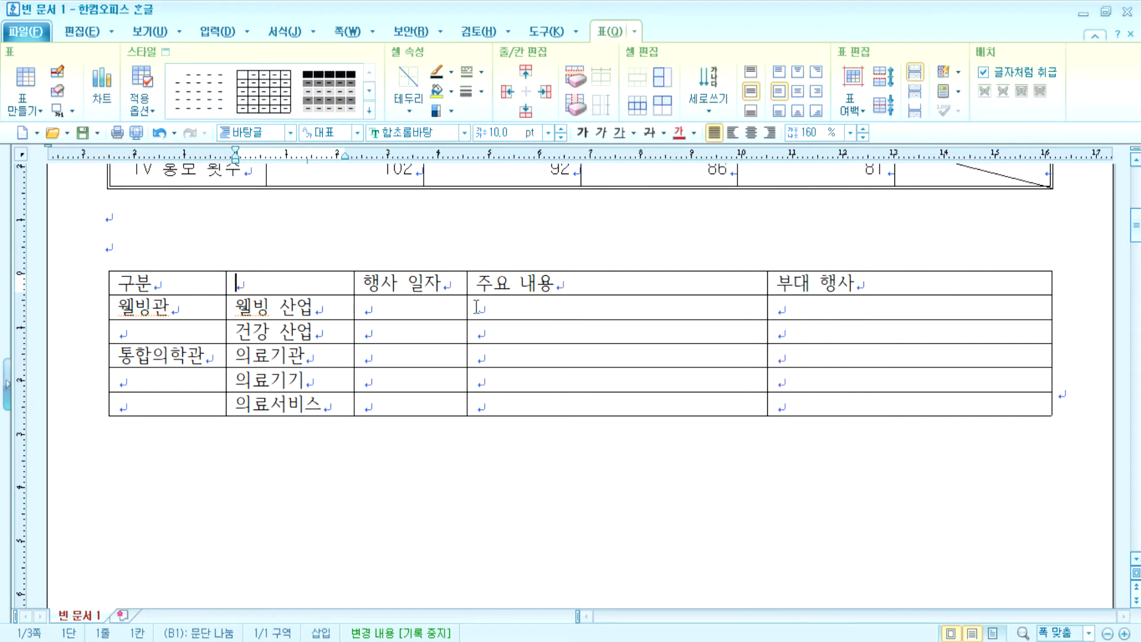
left_click_drag(470, 306, 497, 306)
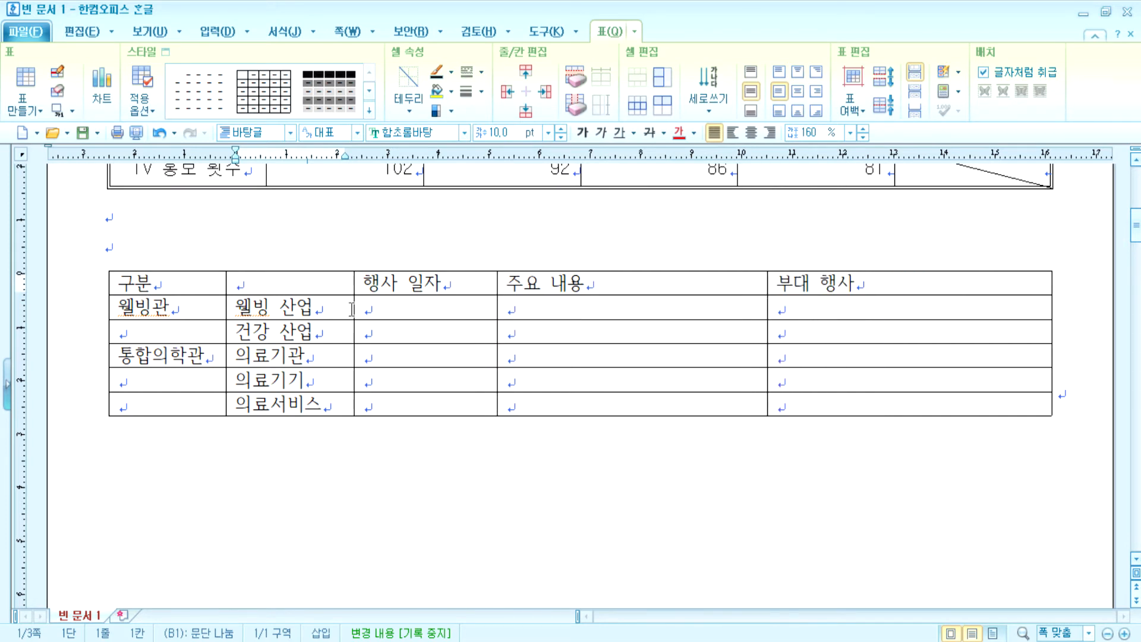
left_click_drag(354, 308, 375, 308)
left_click_drag(226, 307, 237, 307)
left_click(392, 310)
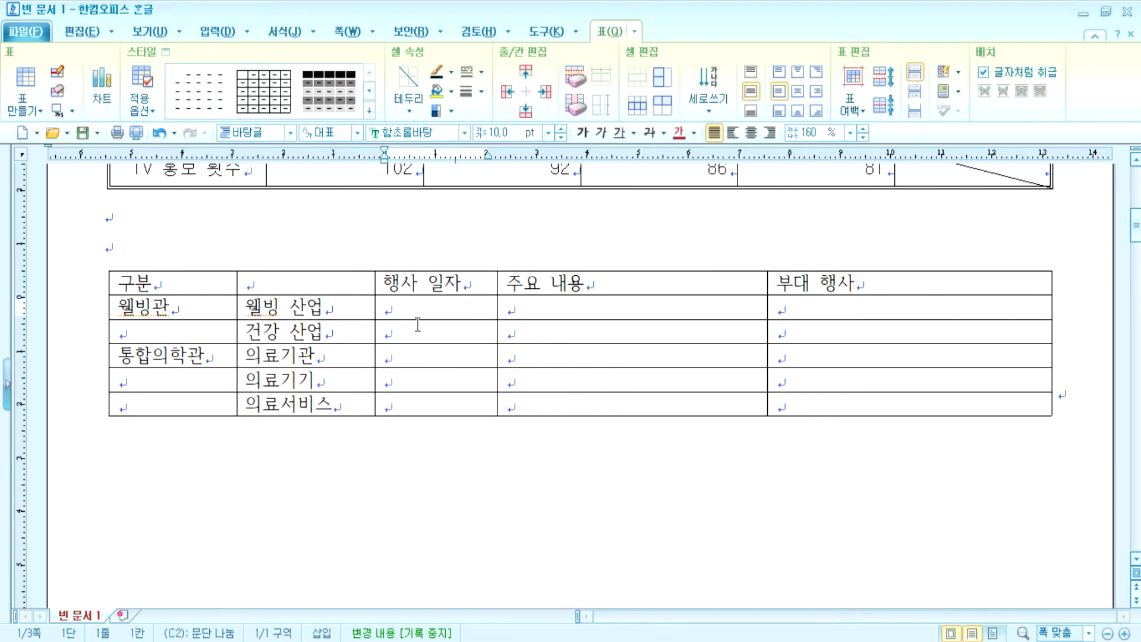
- Enter the dates 1. 19(월), 1. 20(화), 1. 21(수) and 1. 22(목) in the 행사 일자 column
type("1. 19(월)")
key("Down")
key("Down")
type("1. 20(화)")
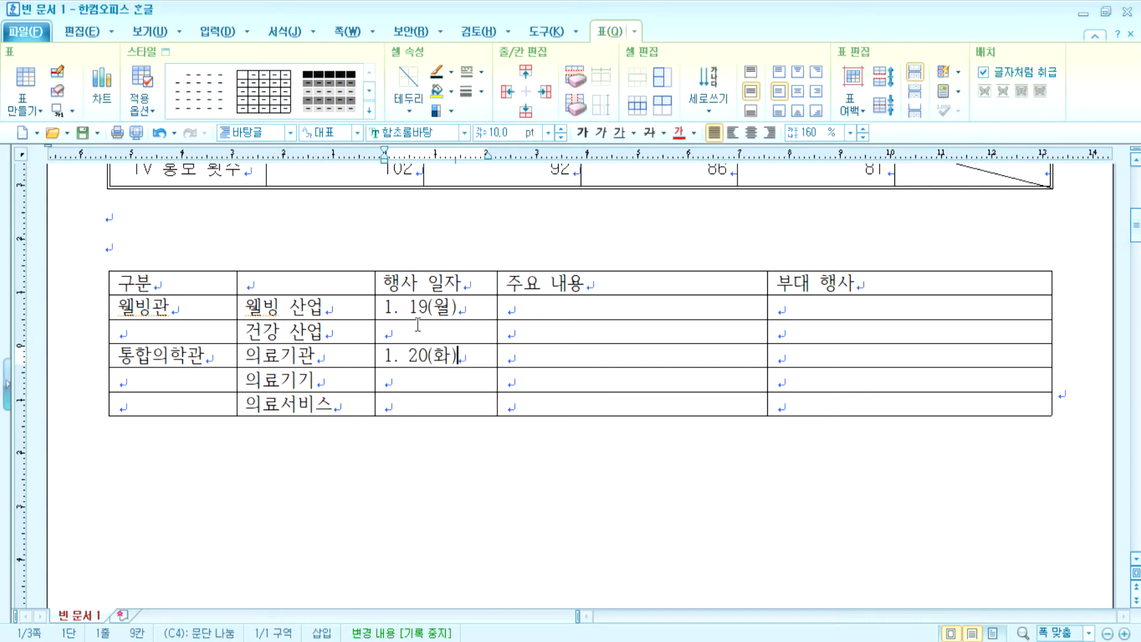
key("Down")
type("1. 21")
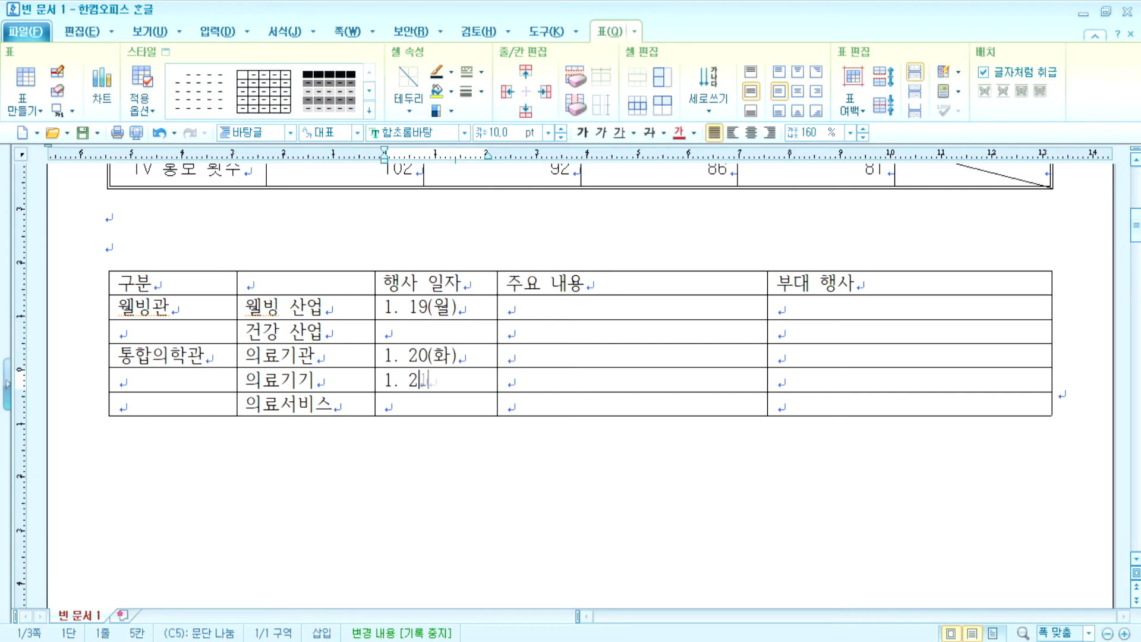
type(")(")
key("BackSpace")
key("BackSpace")
type("(수_)")
key("BackSpace")
key("BackSpace")
type(")")
key("Down")
type("1. 22")
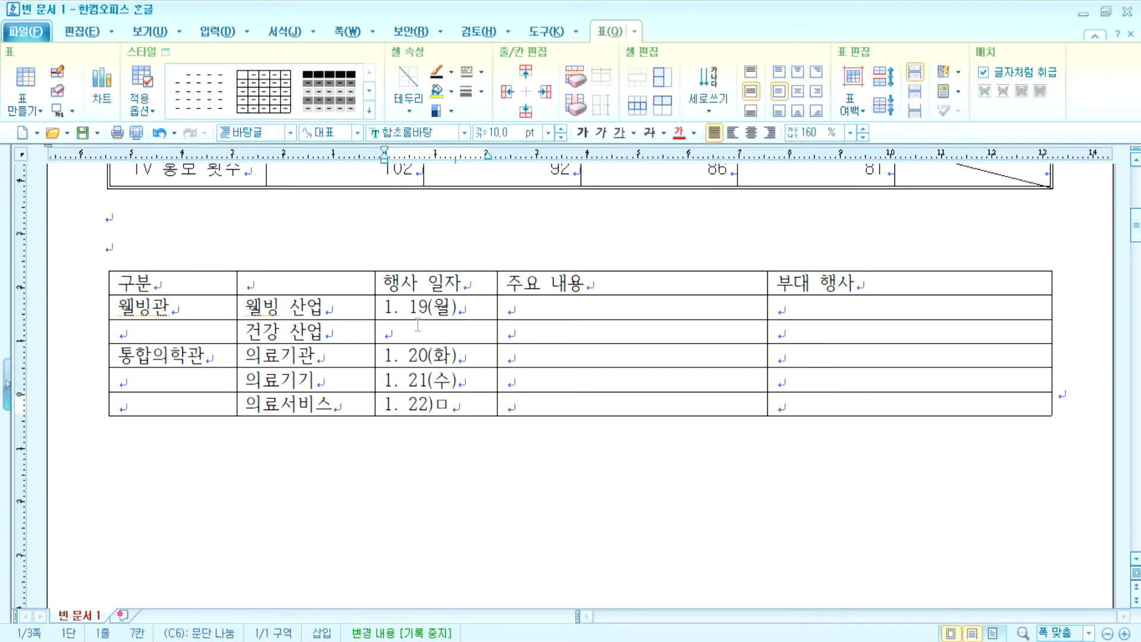
type(")머")
key("BackSpace")
key("BackSpace")
key("BackSpace")
type("(목)")
- Fill 주요 내용 with '웰빙(예방)을 위한 정보 제공' and '건강 관련 정보 제공'
key("Tab")
key("Up")
key("Up")
key("Up")
key("Up")
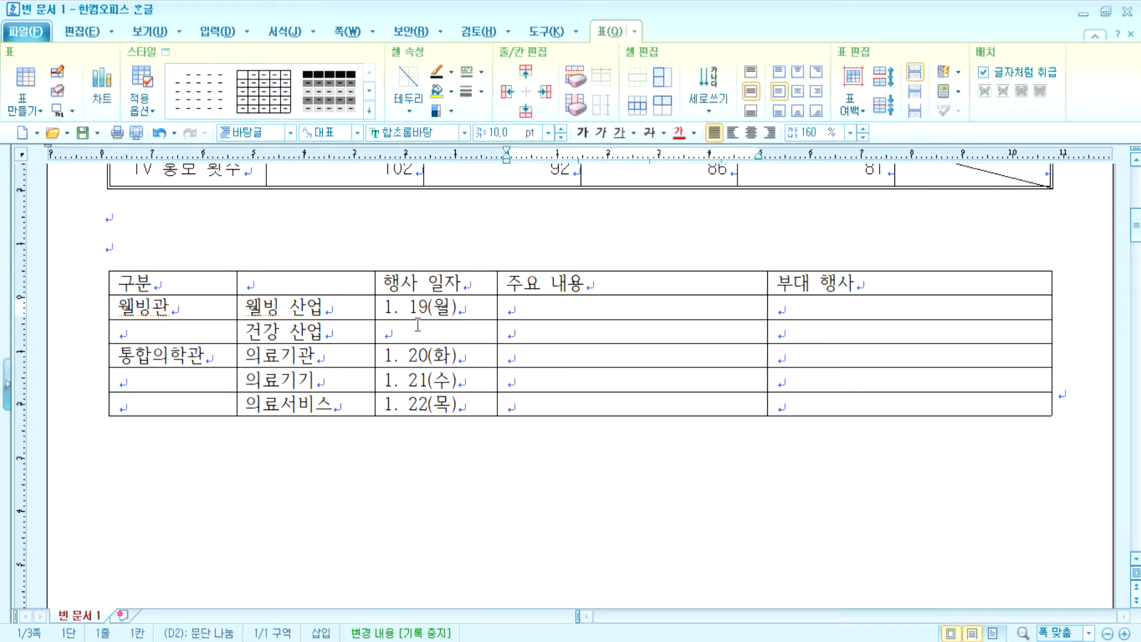
type("월벵(ㅇ")
type("예방")
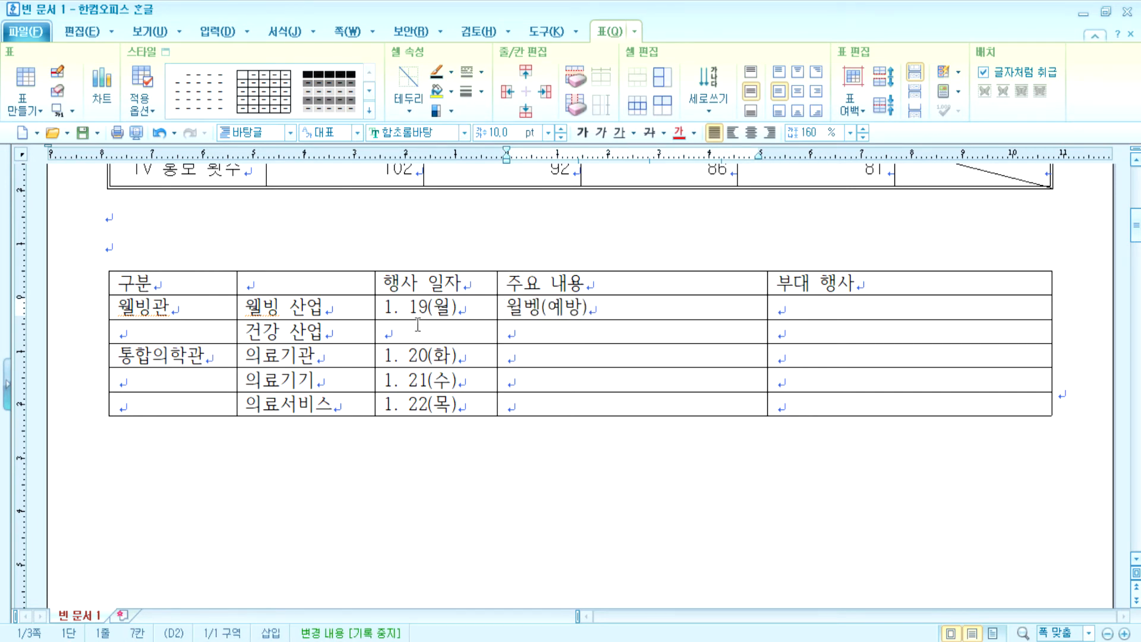
key("BackSpace")
type("빙")
key("End")
type("을 위한 ㅓ")
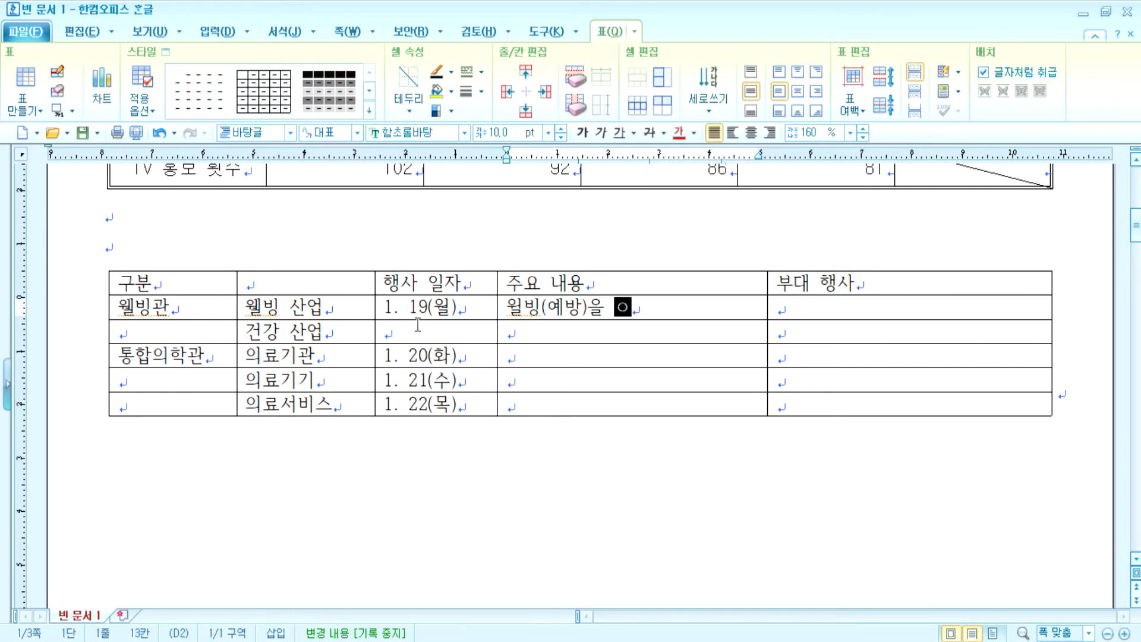
type("정보 제공")
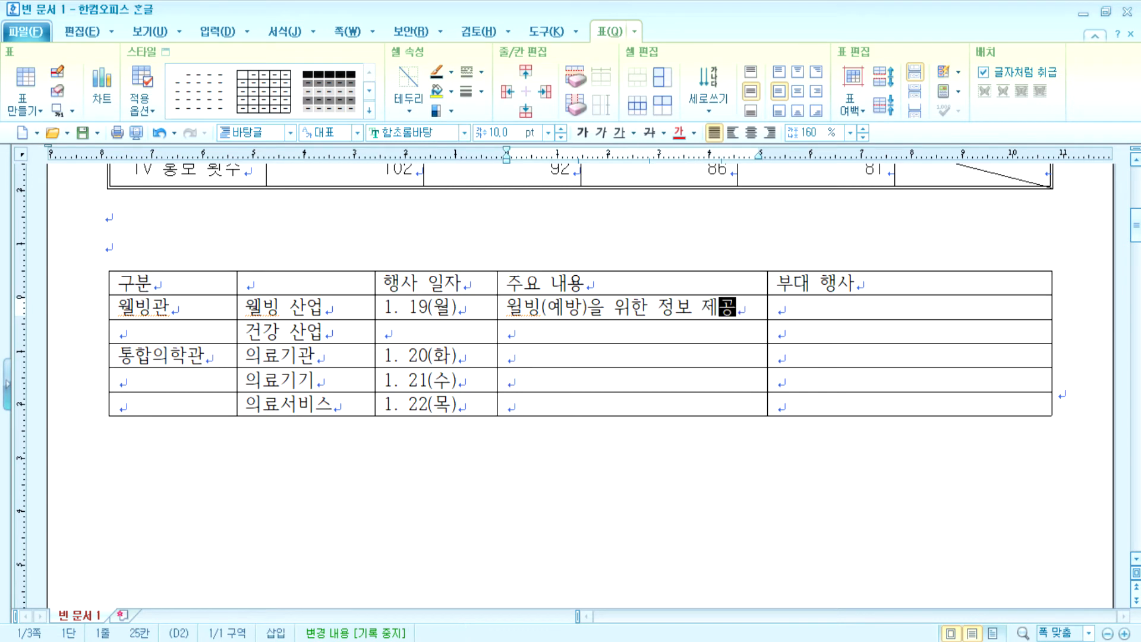
key("Down")
key("Left")
key("Right")
key("Up")
type("우ㅔㄹ")
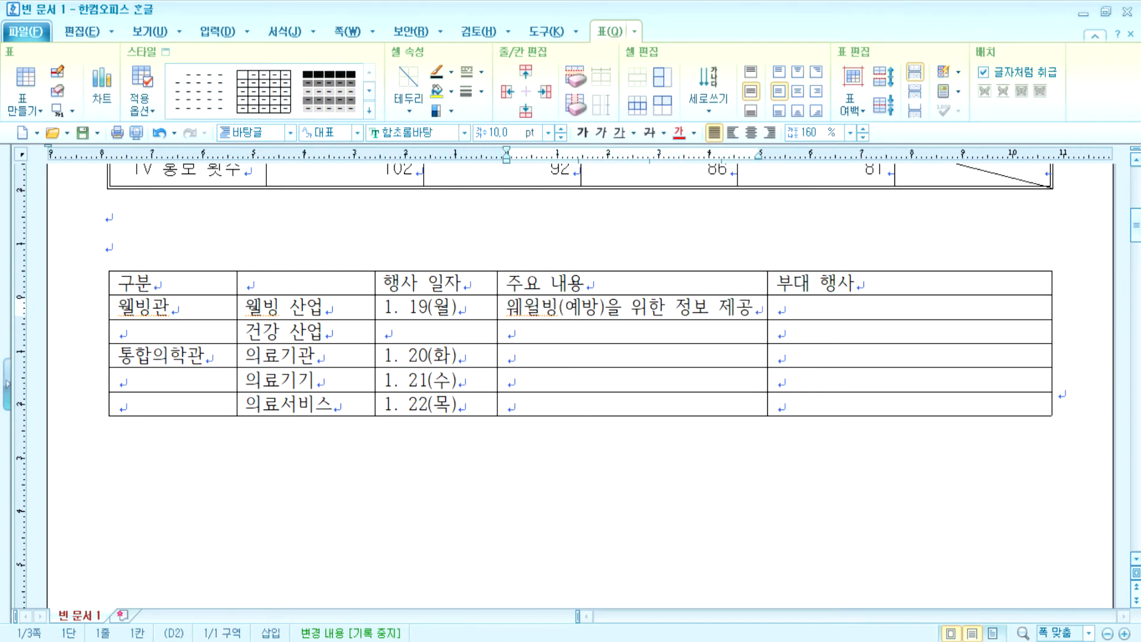
key("Delete")
key("Down")
type("건강 관련 정보 제공")
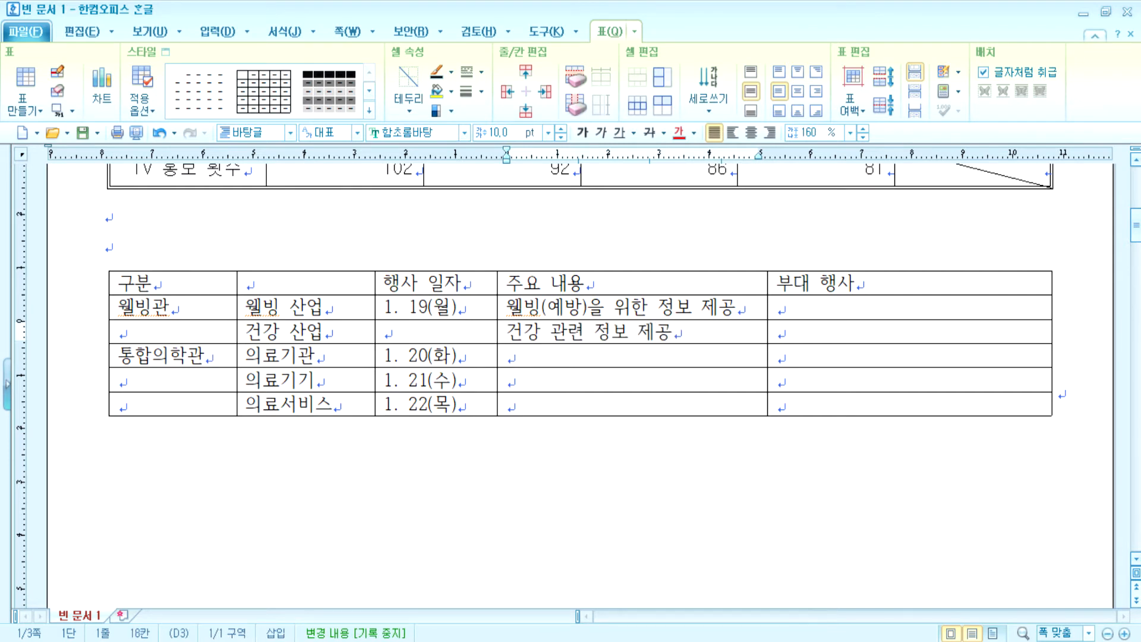
- Add '통합의학(치료)을 위한 정보 제공', '의료기기 전시 및 체험 활동' and '의료서비스 체험 활동'
key("Down")
type("통합")
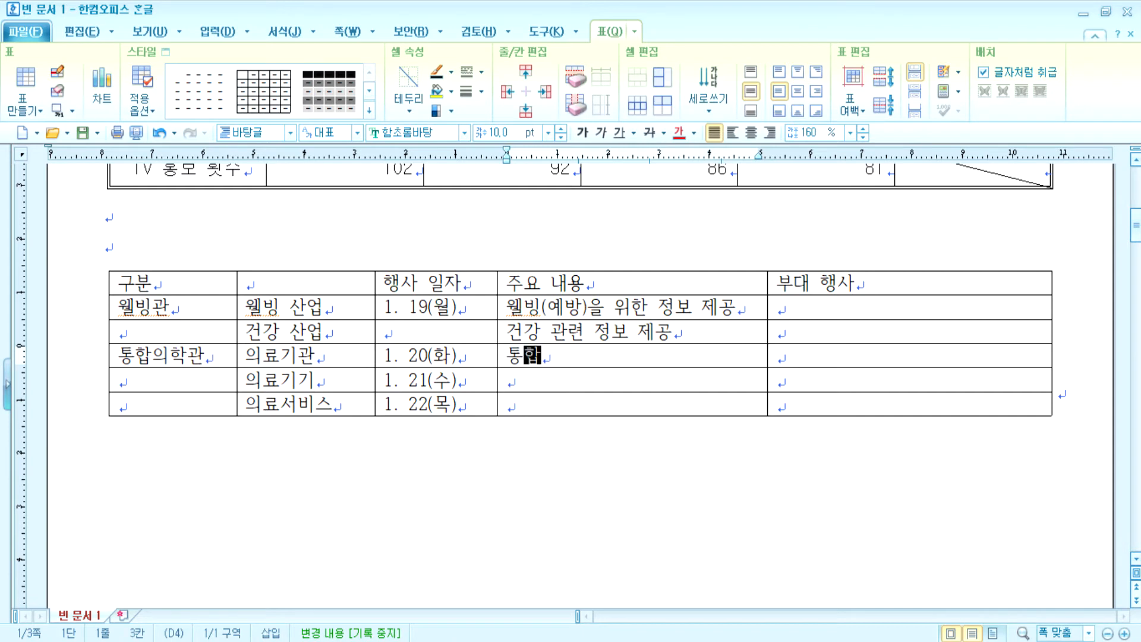
type("의학(치료)ㄹ")
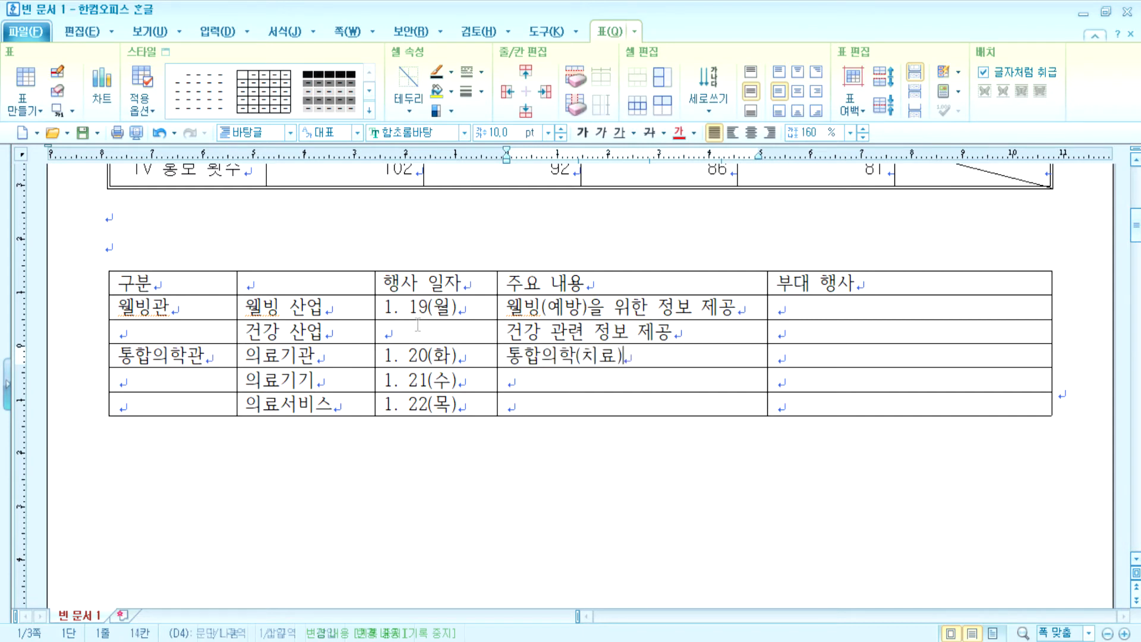
key("BackSpace")
key("BackSpace")
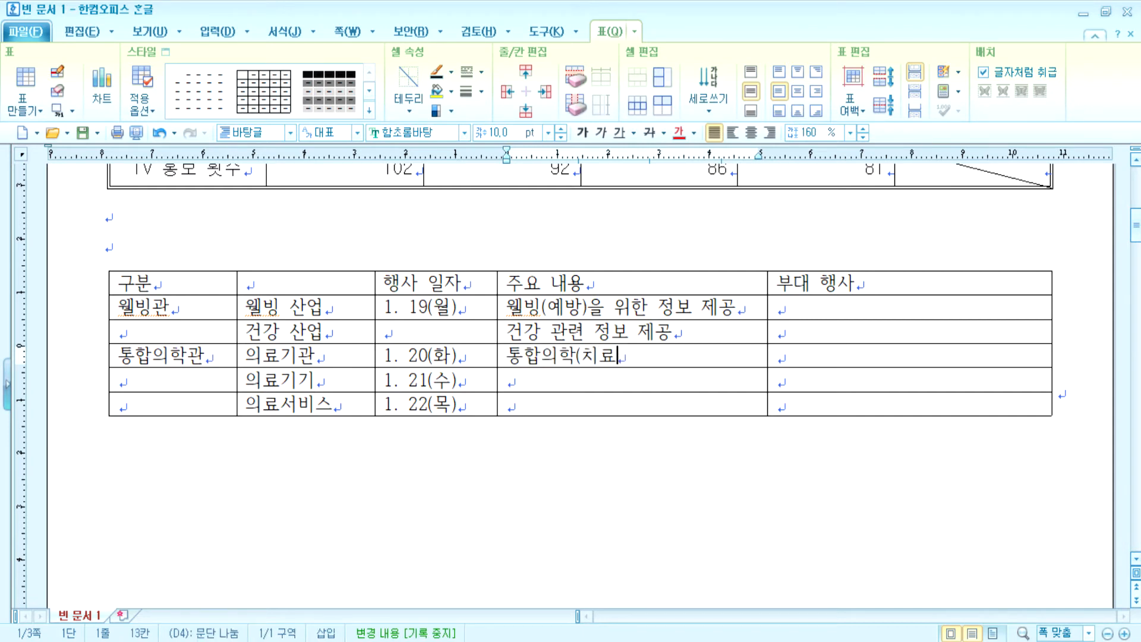
type(")을 위")
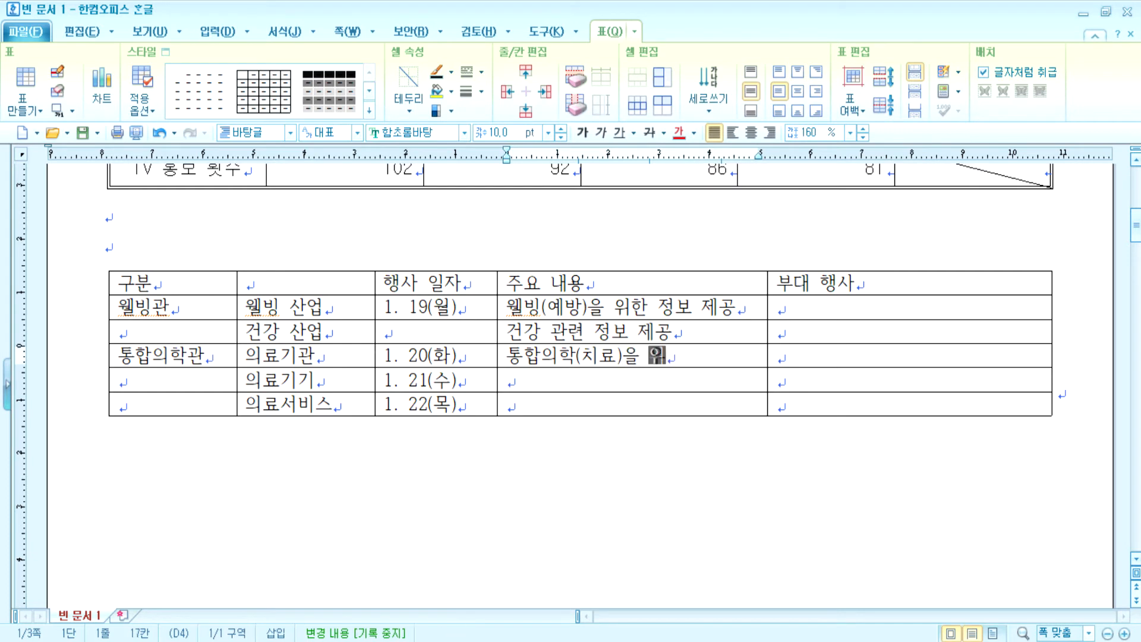
type("한 정보 제공")
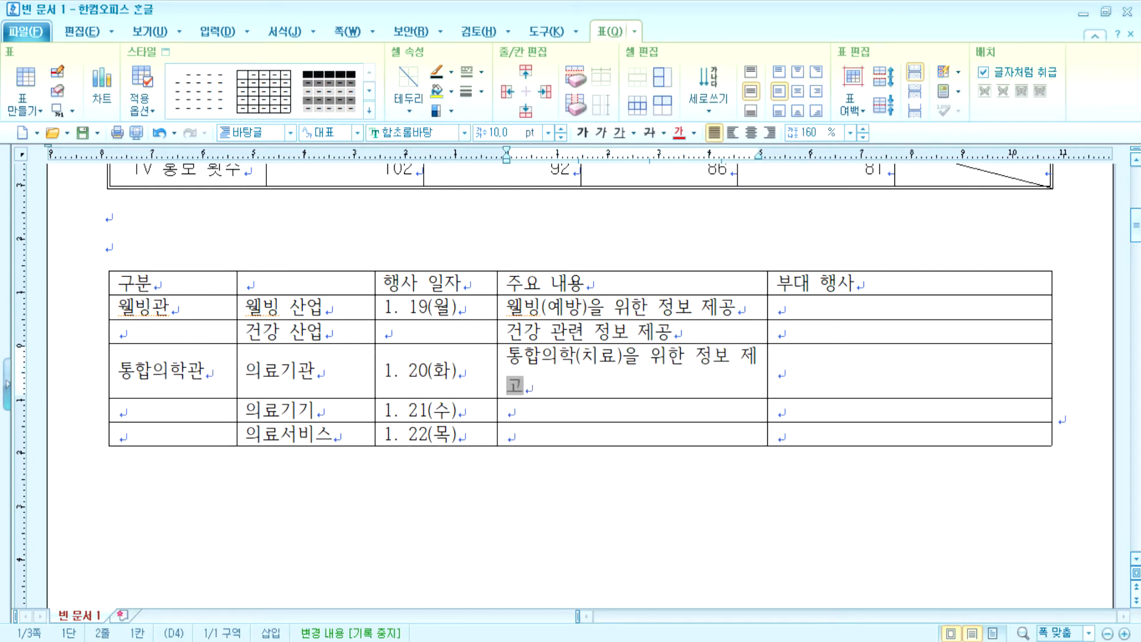
key("Down")
type("의료긱 전시")
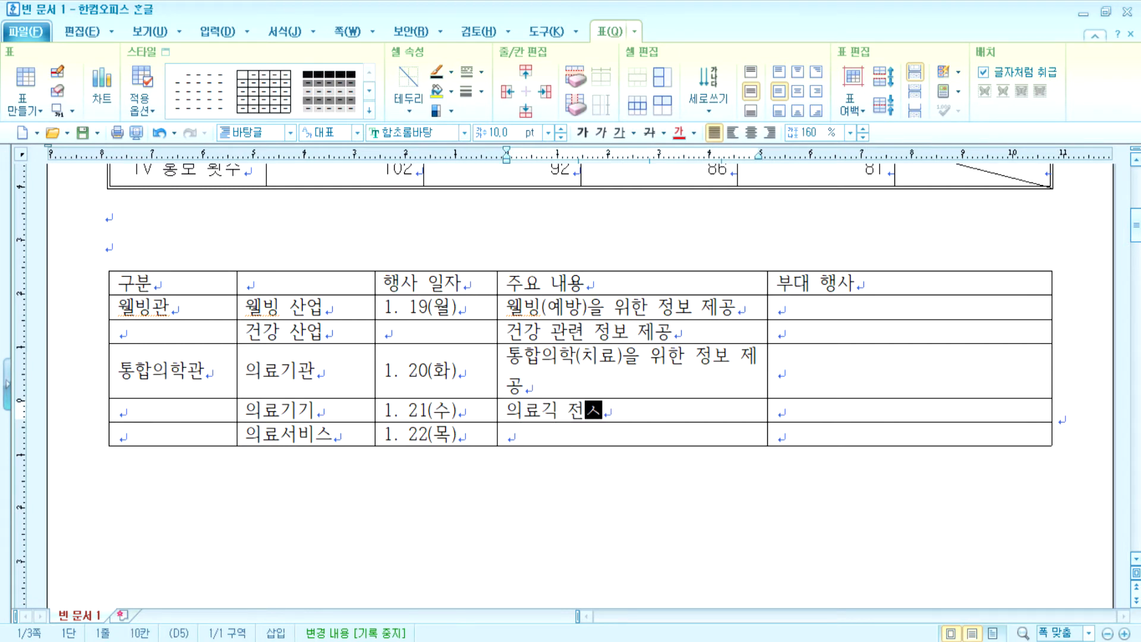
key("BackSpace")
key("BackSpace")
key("BackSpace")
key("BackSpace")
type("기기 전ㅅ")
type("ㅣ 및 체험 ㅎ")
type("ㅏㄹ동")
key("Down")
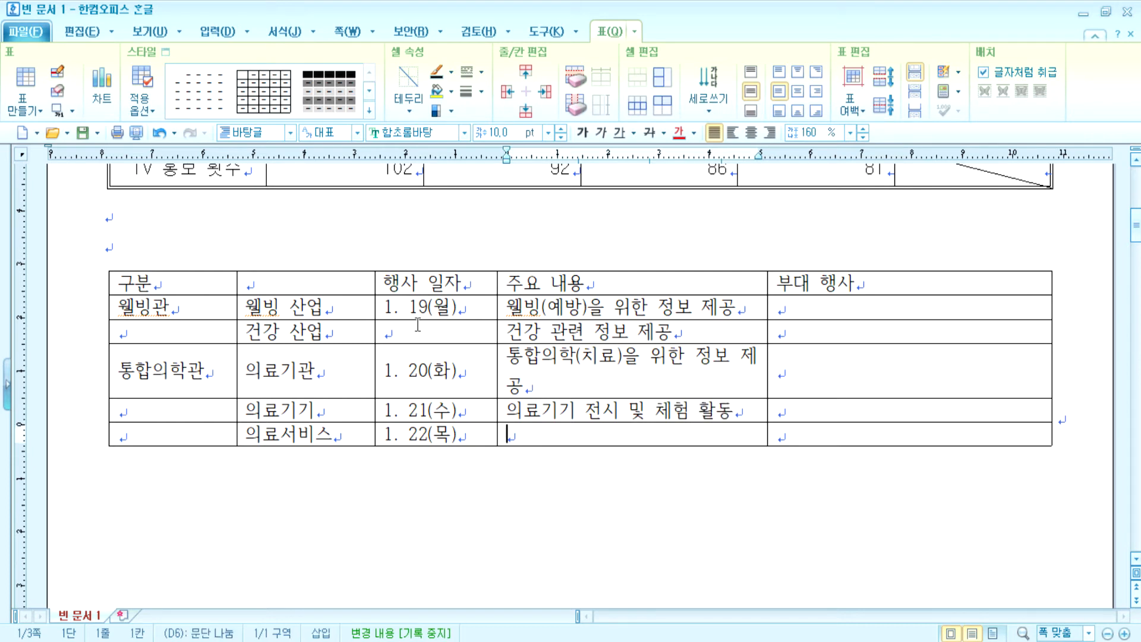
type("의료서")
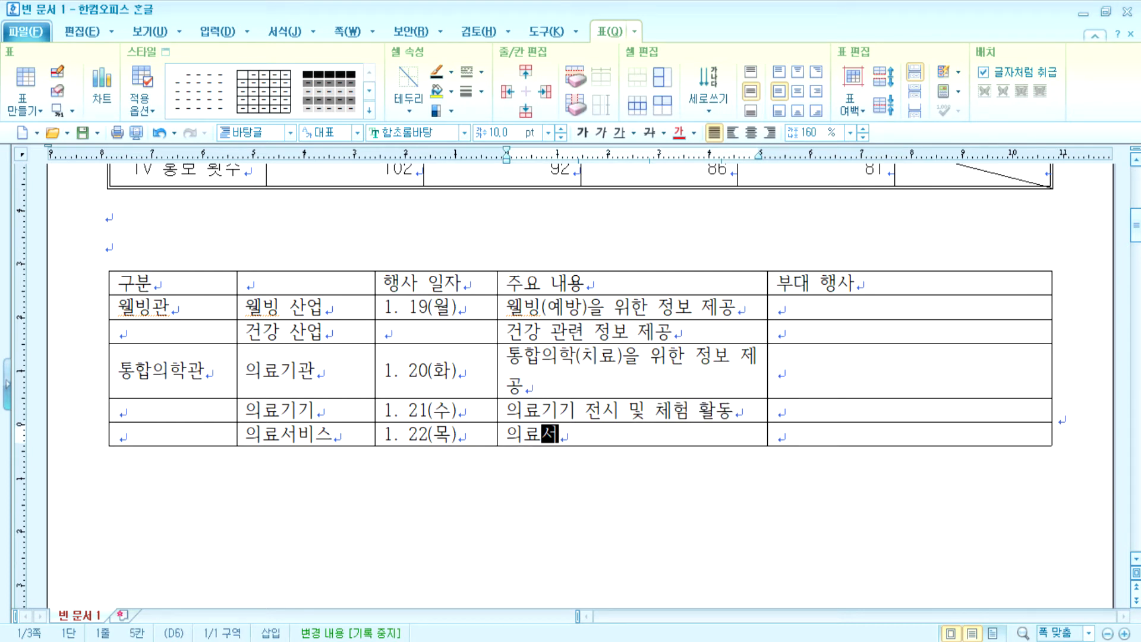
type("비스 체험 ㅎ")
type("동")
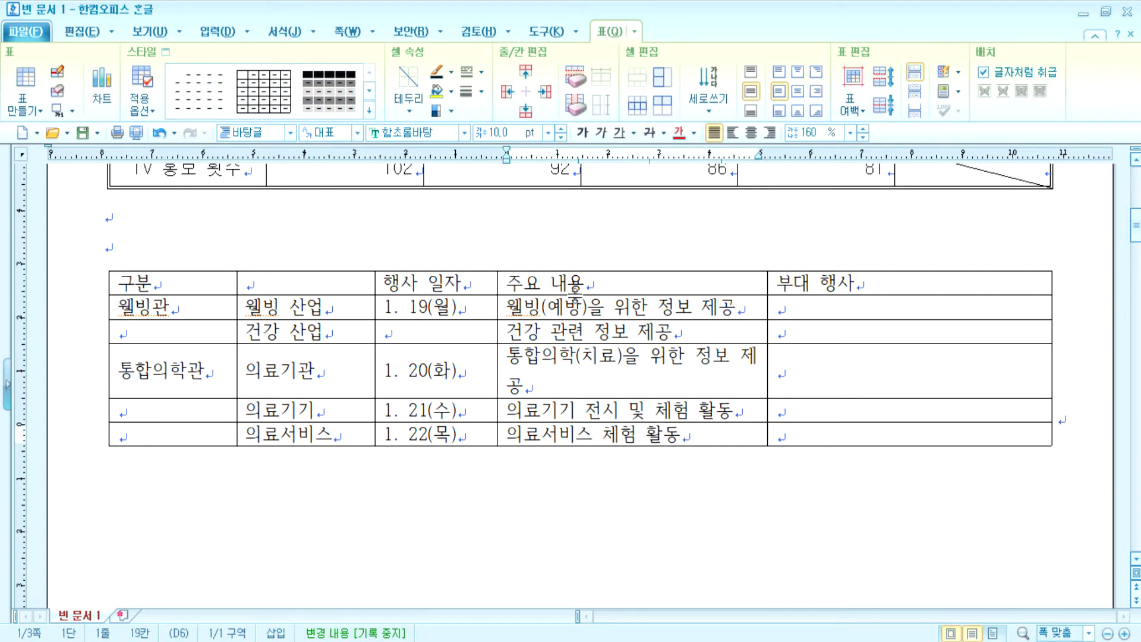
- Widen 주요 내용, enter side events 요가 강연, 다이어트 강연, 무료 건강검진, and add a line above the table
left_click_drag(767, 309, 803, 309)
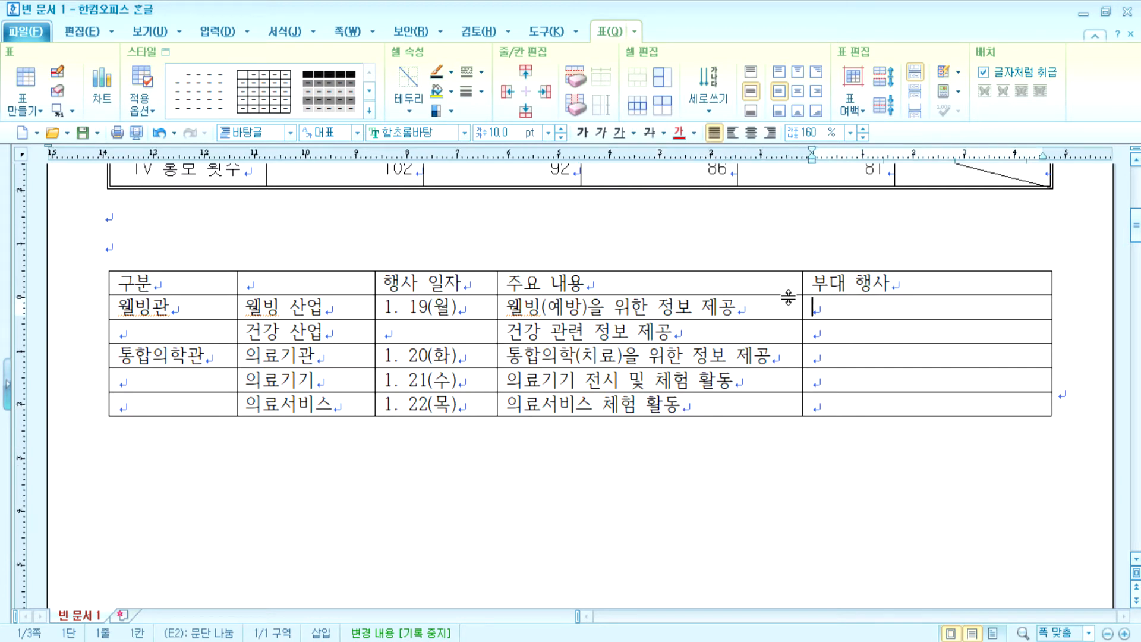
type("요가 강연")
key("Down")
type("다이어트 ")
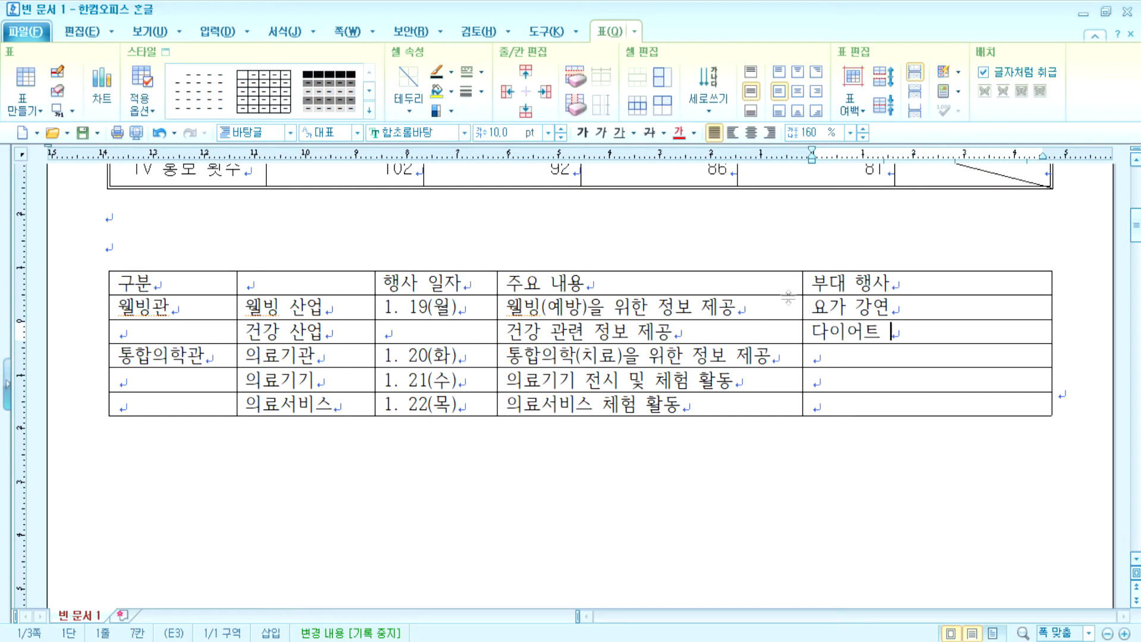
type("강연")
key("Down")
type("무료 건강검지")
type("ㄴ")
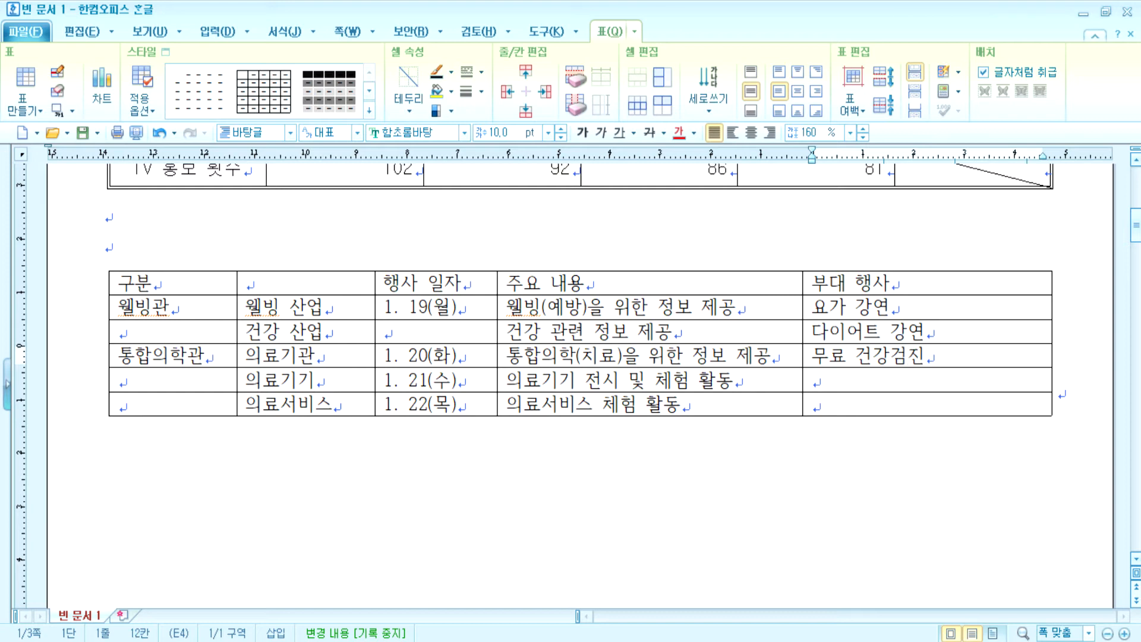
left_click(256, 247)
key("Return")
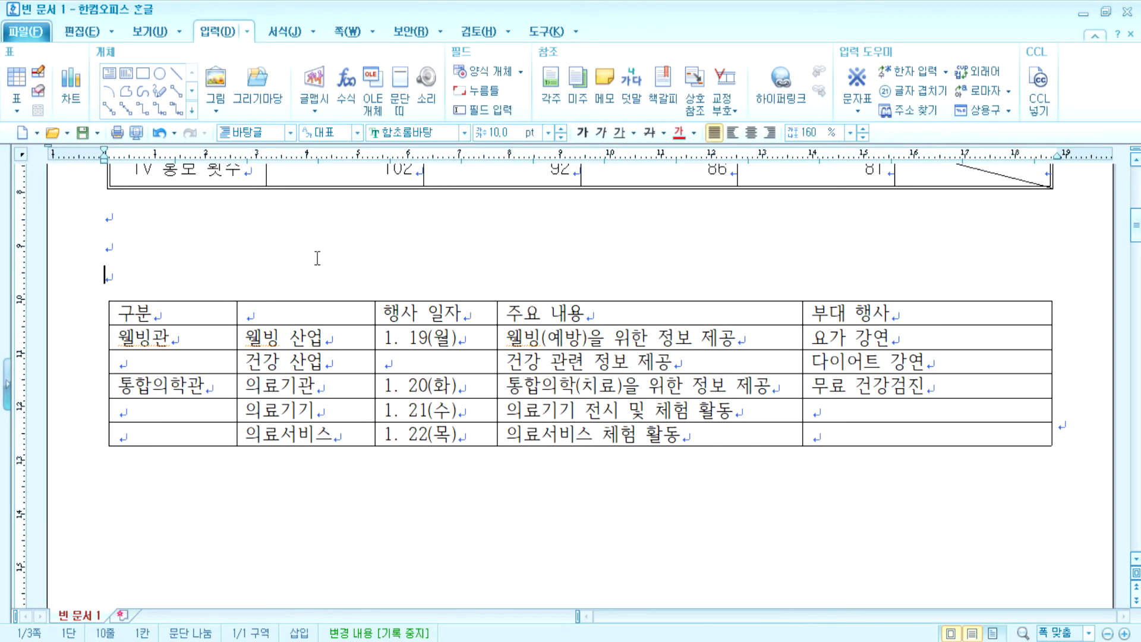
- Insert the ♠ symbol from the full-width general symbols and type 주요 행사 내용 after it
key("ctrl+F10")
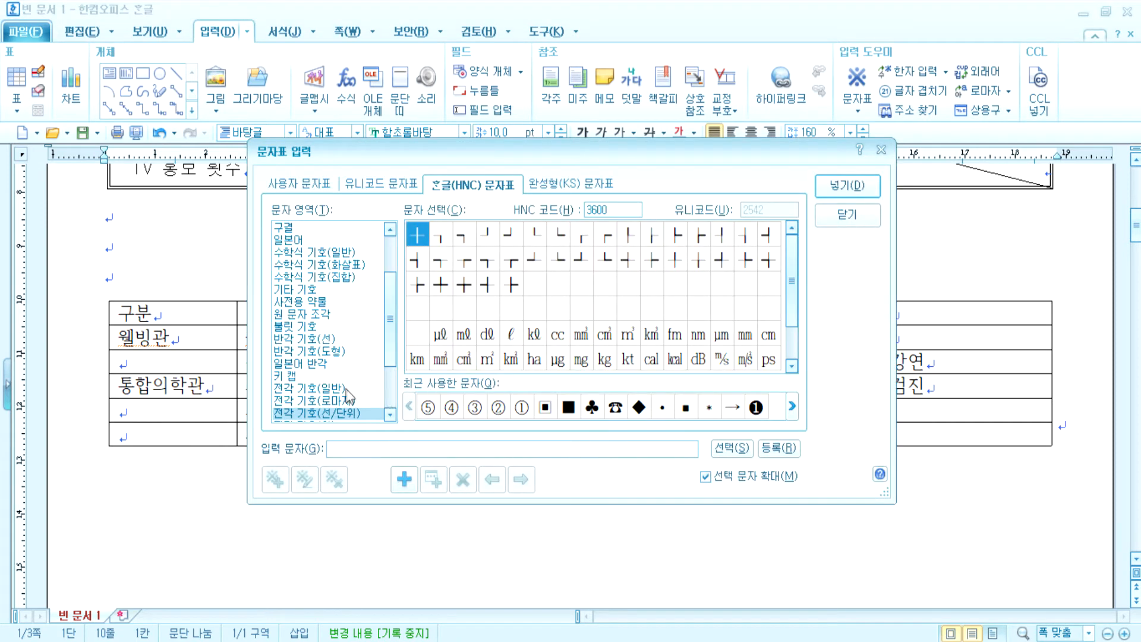
left_click(347, 390)
scroll(678, 348, "down", 2)
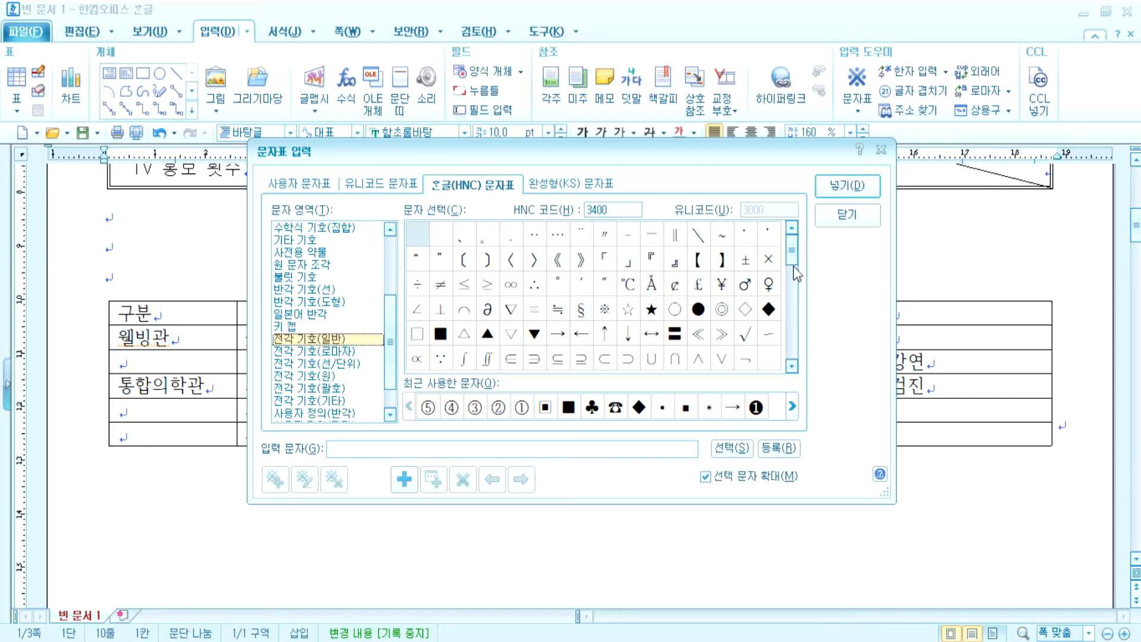
left_click_drag(793, 254, 792, 285)
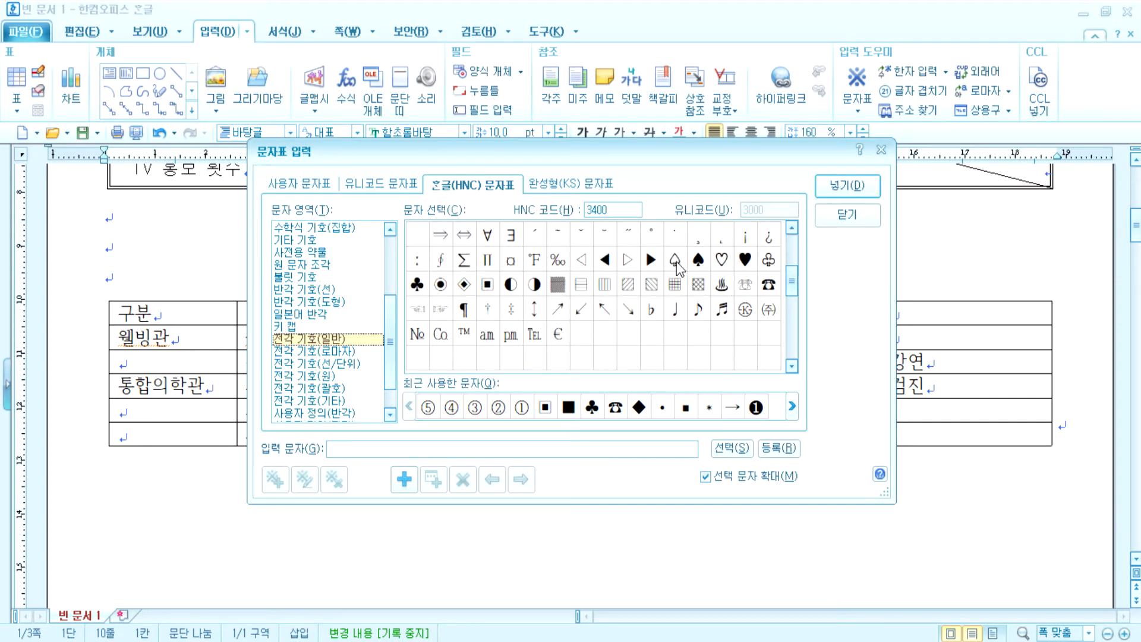
double_click(699, 260)
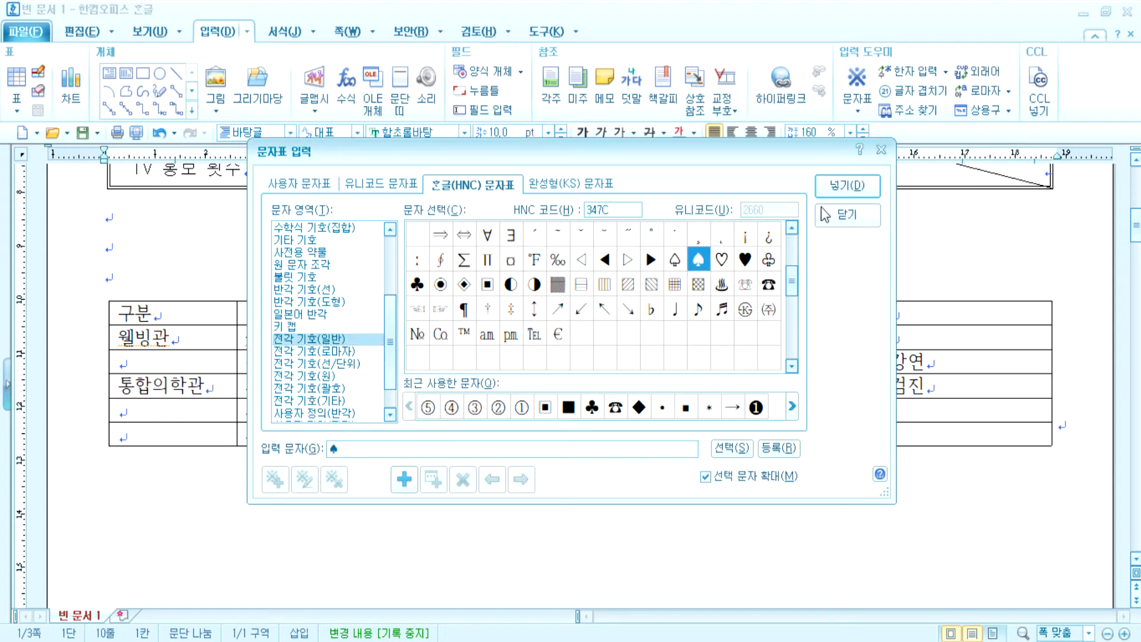
type("주요 행사")
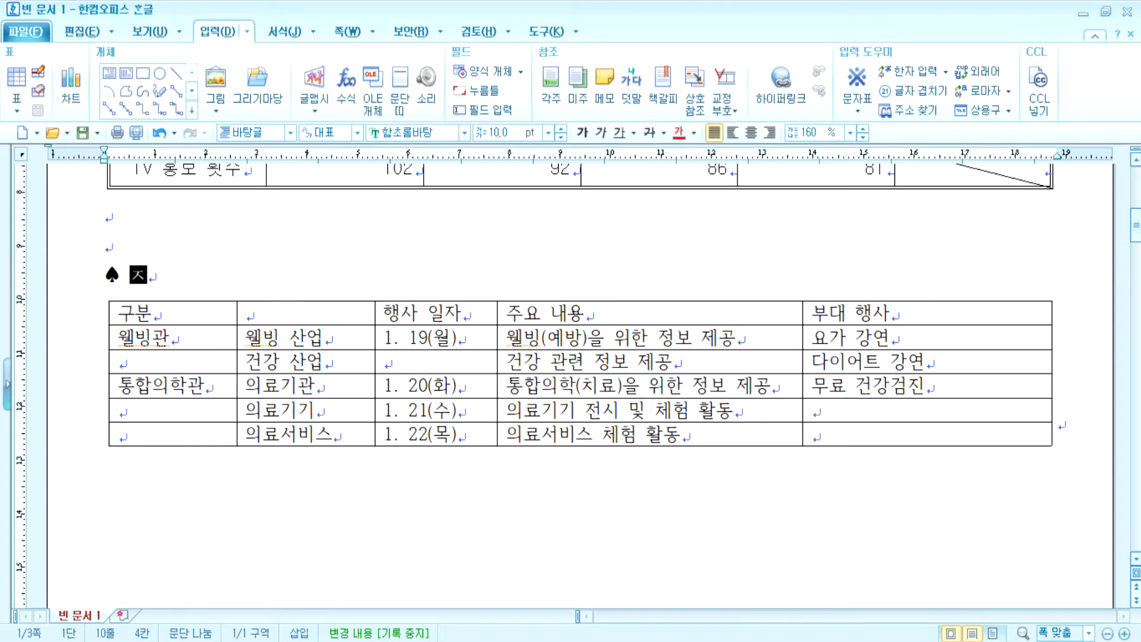
type(" 내용")
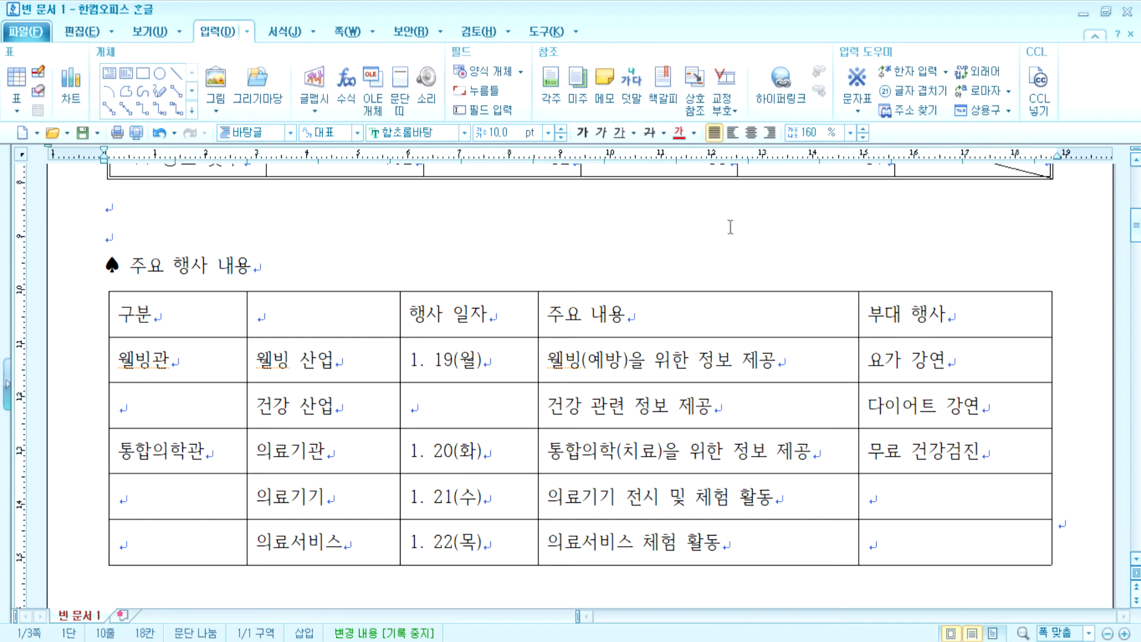
- Set the whole heading line in 굴림 at 18 pt
left_click_drag(343, 262, 102, 267)
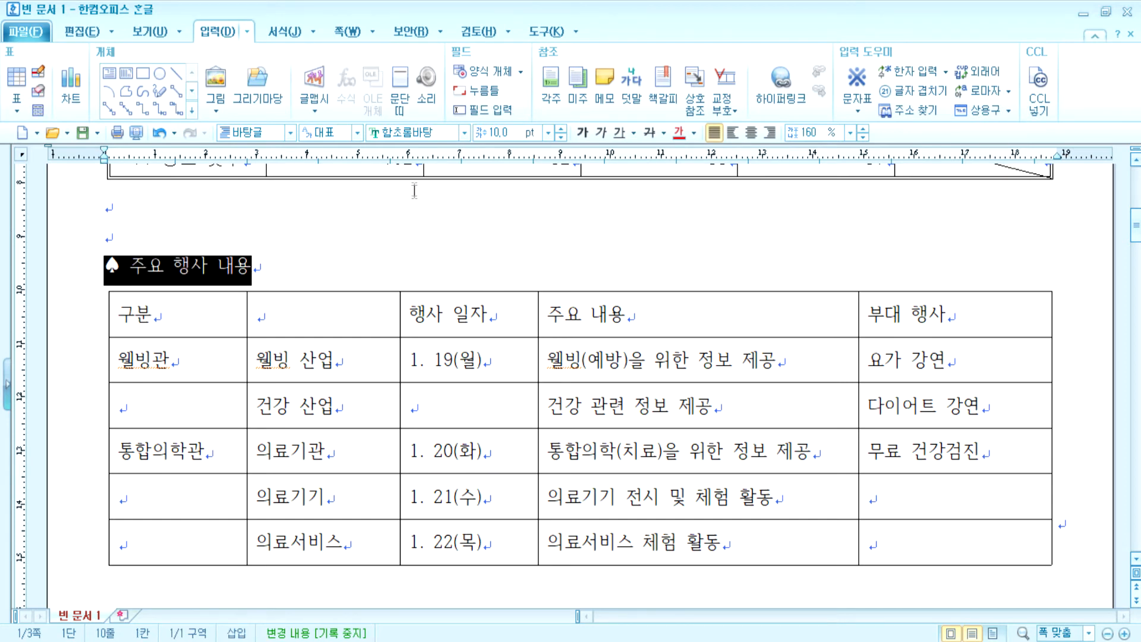
left_click(464, 132)
left_click(467, 159)
left_click(560, 129)
left_click(560, 128)
left_click(560, 129)
left_click(562, 132)
left_click(562, 132)
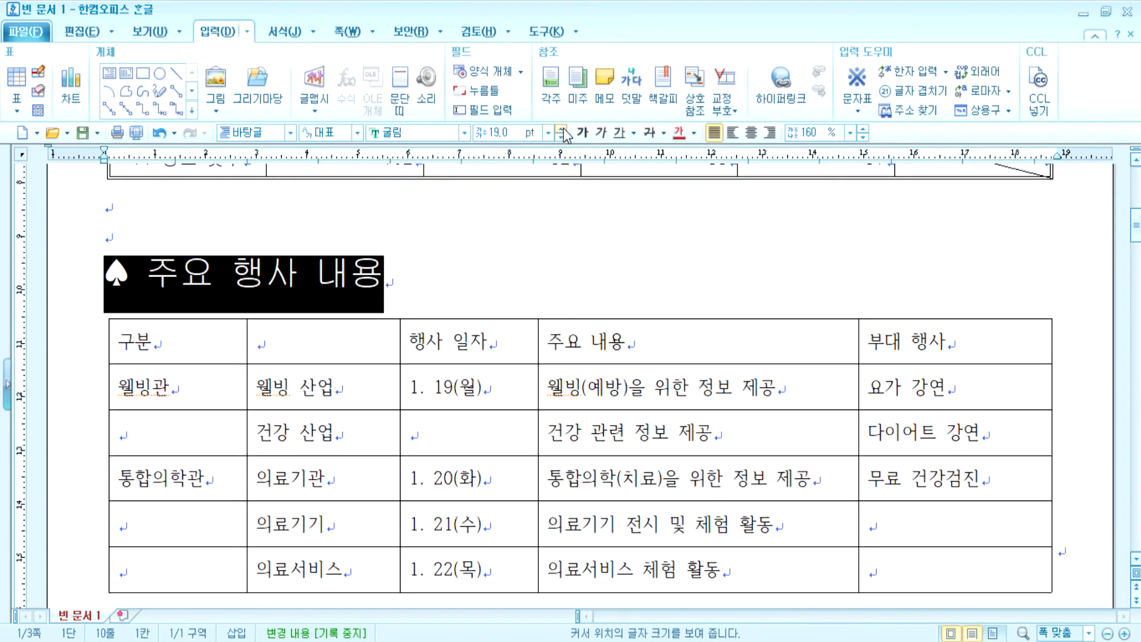
left_click(561, 137)
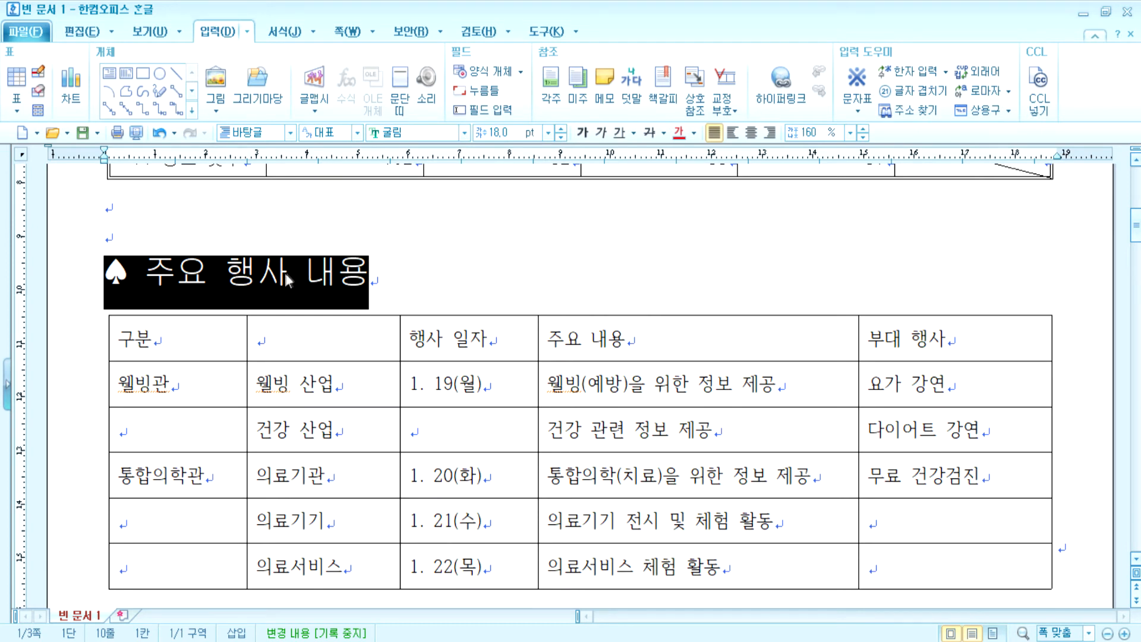
- Italicise the heading words 주요 행사 내용, leaving the spade unchanged
left_click(214, 276)
left_click_drag(147, 275, 375, 272)
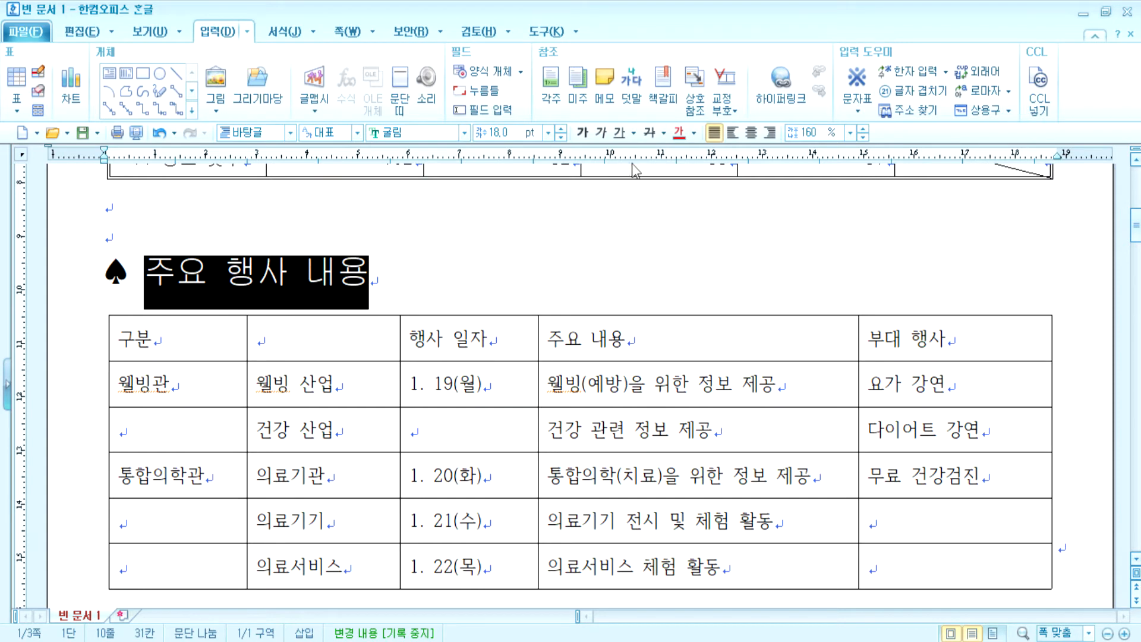
left_click(600, 132)
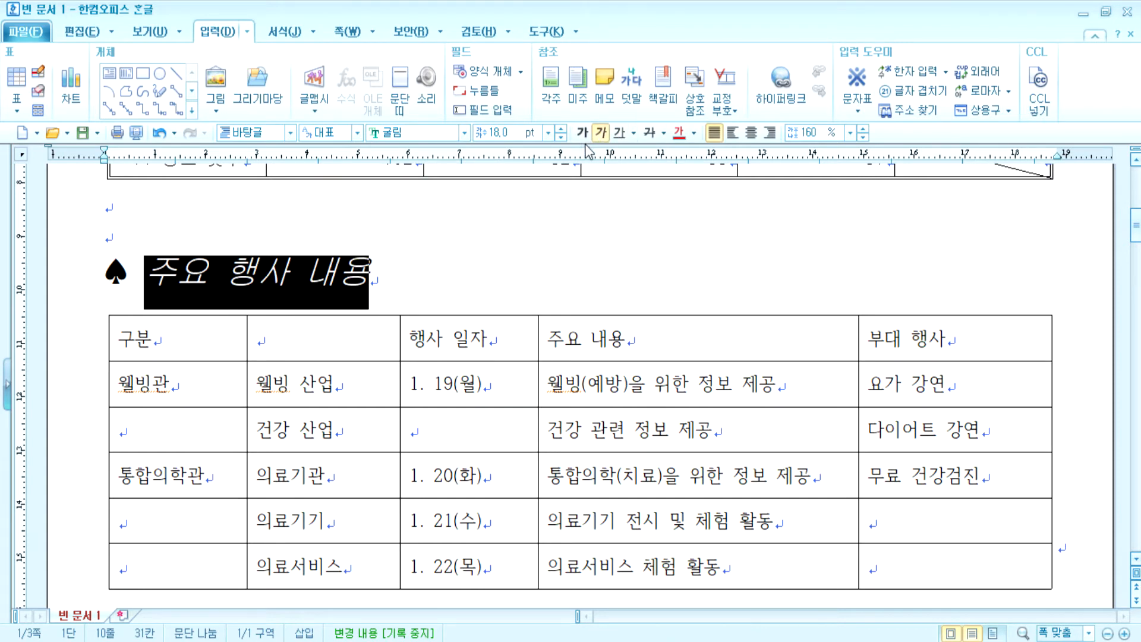
left_click(398, 286)
- Add dot emphasis marks above 주요 행사 via the character shape's extended options
left_click(147, 273)
left_click_drag(148, 273, 277, 267)
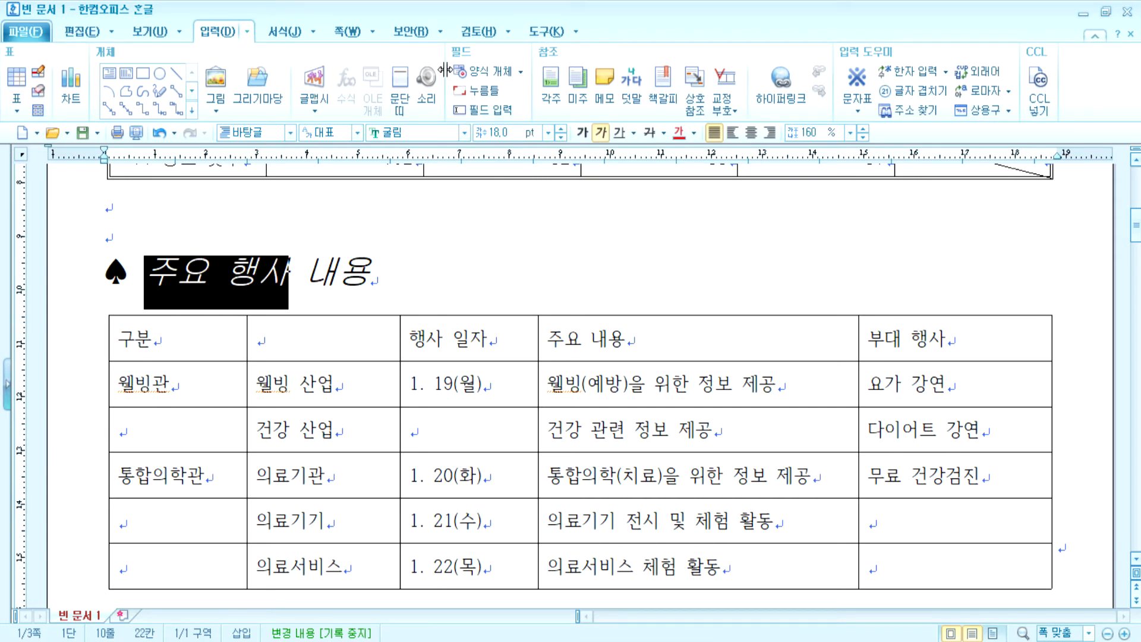
left_click(294, 34)
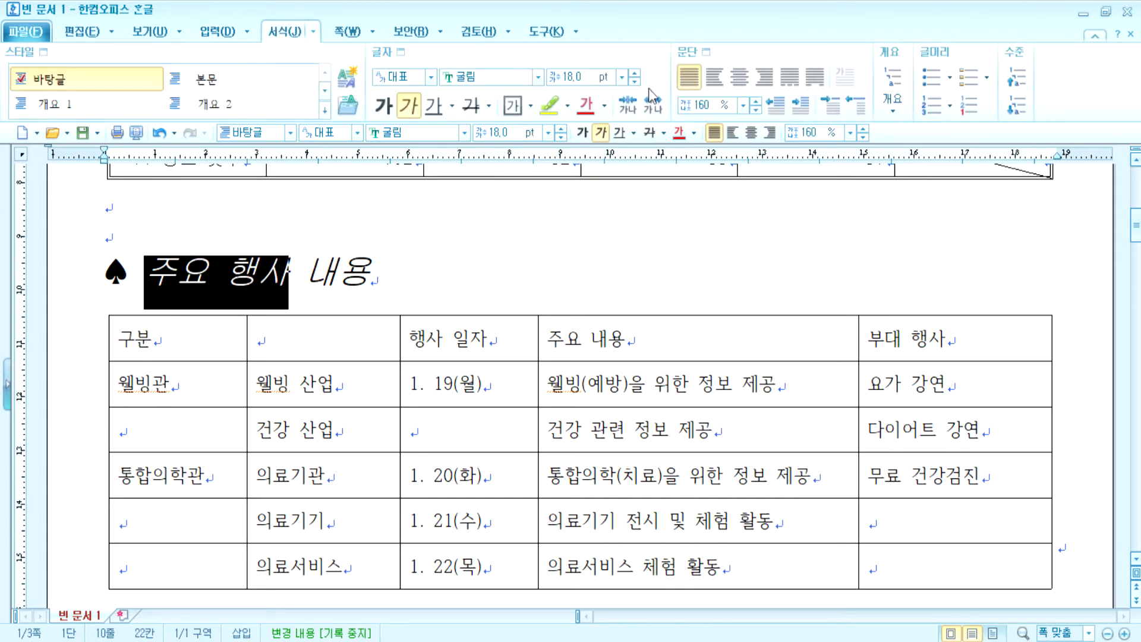
left_click(398, 53)
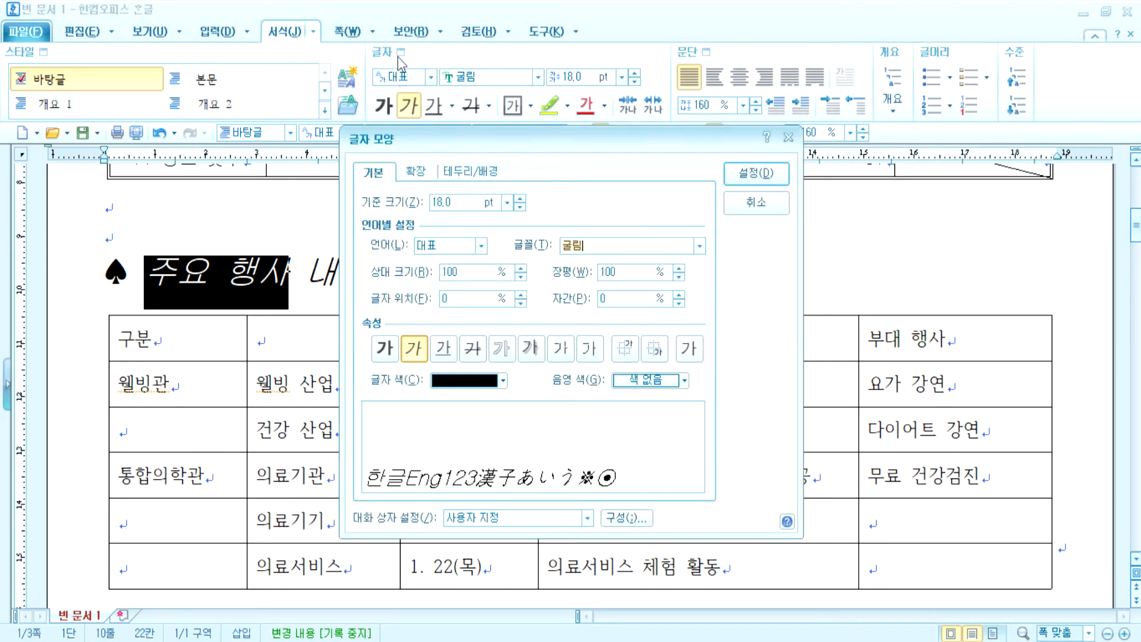
left_click(414, 172)
left_click_drag(464, 140, 540, 39)
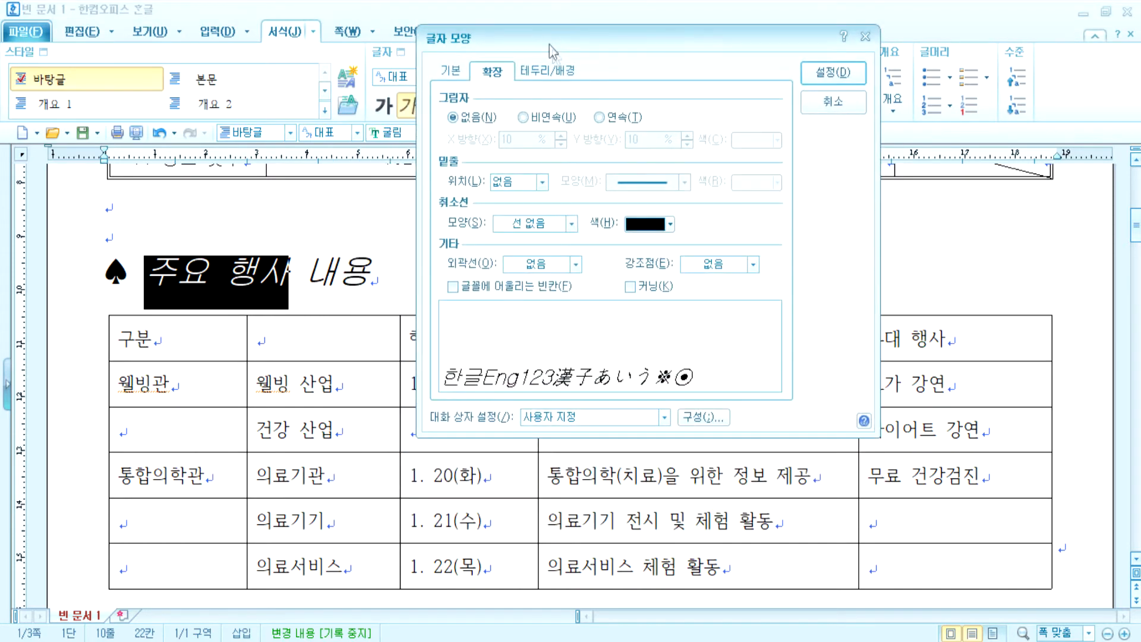
left_click(752, 265)
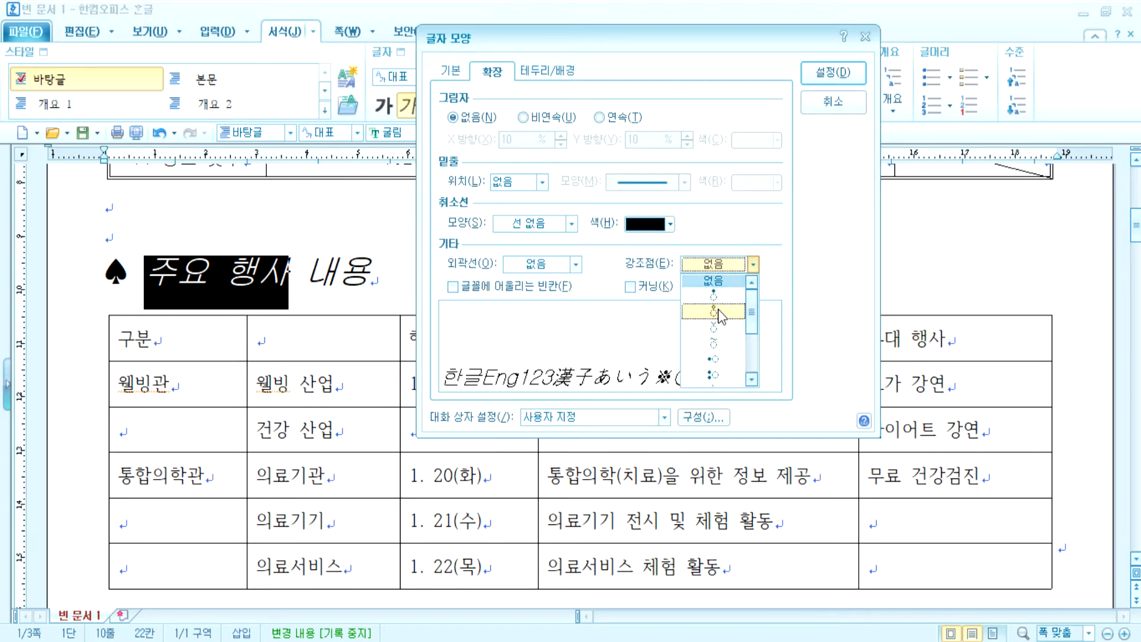
left_click(713, 311)
left_click(833, 72)
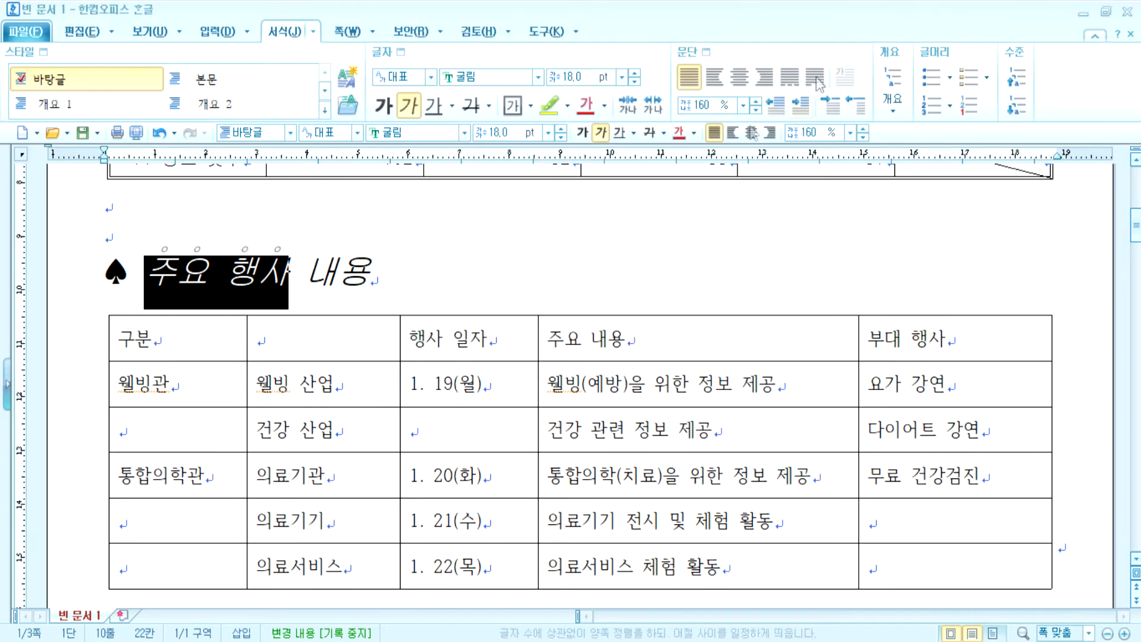
left_click(313, 287)
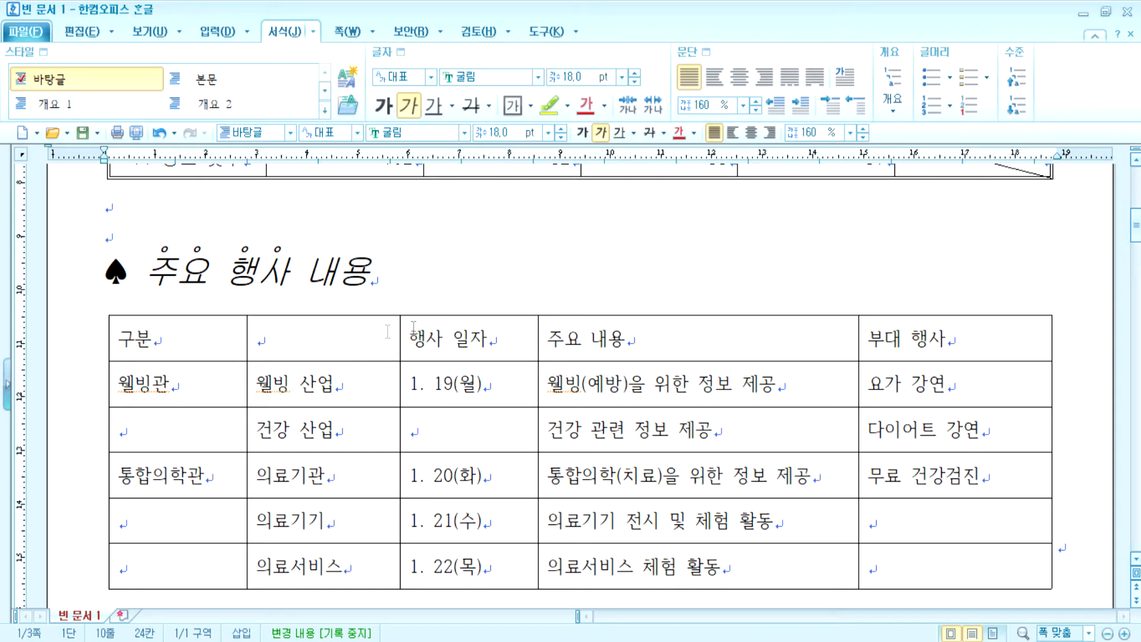
left_click(423, 283)
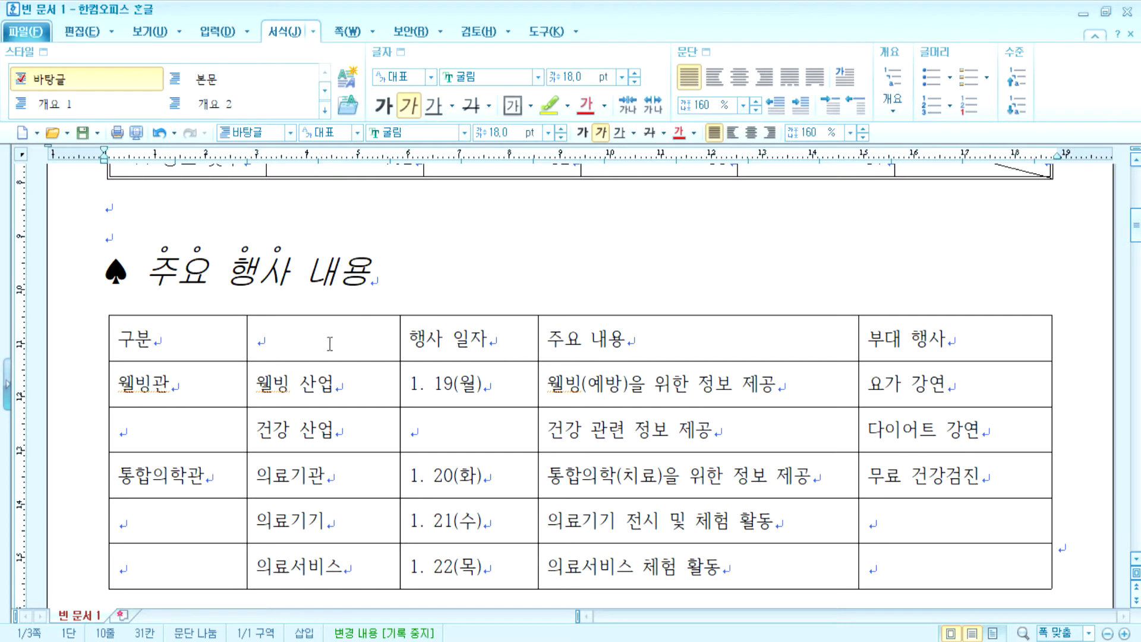
- Merge the 구분 header cell with the blank cell beside it
left_click(201, 345)
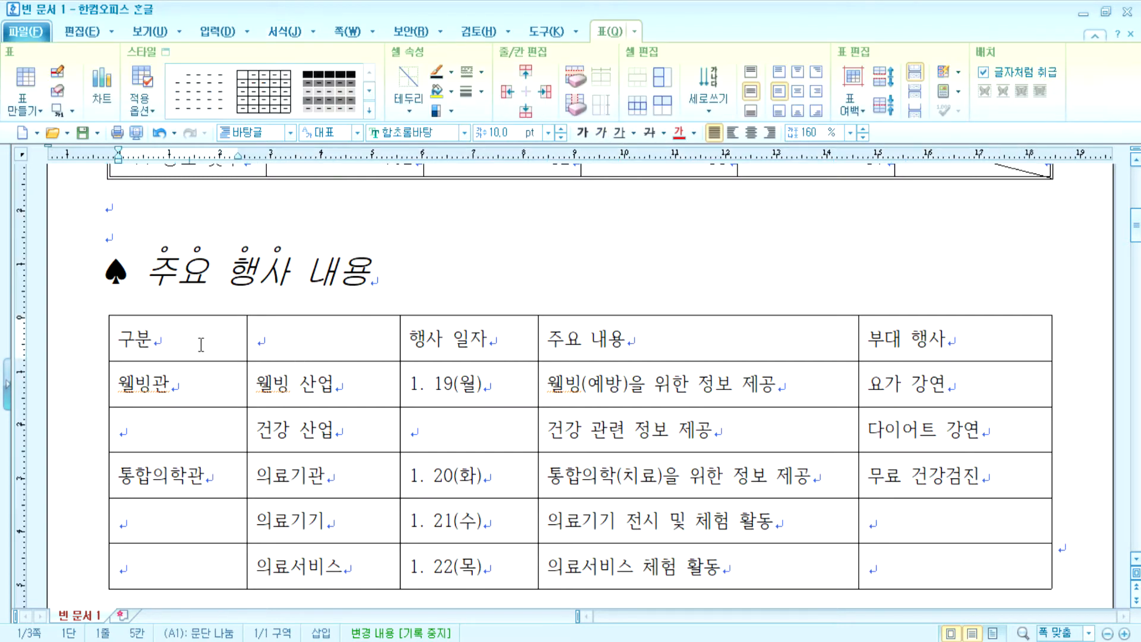
left_click_drag(201, 344, 278, 343)
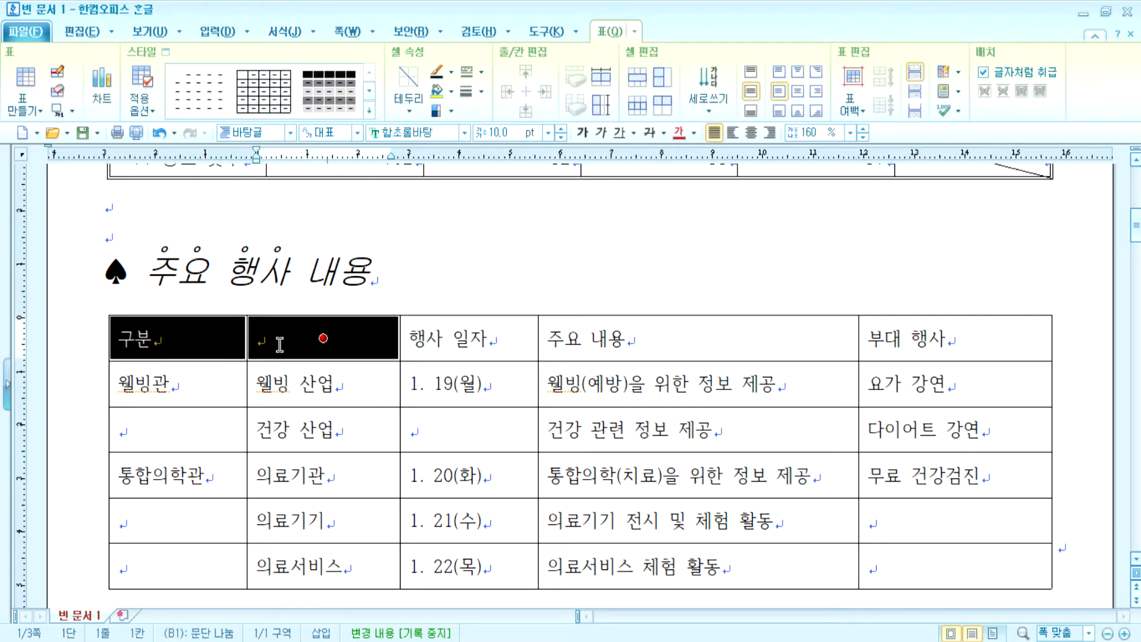
left_click_drag(208, 382, 183, 423)
left_click_drag(180, 475, 181, 557)
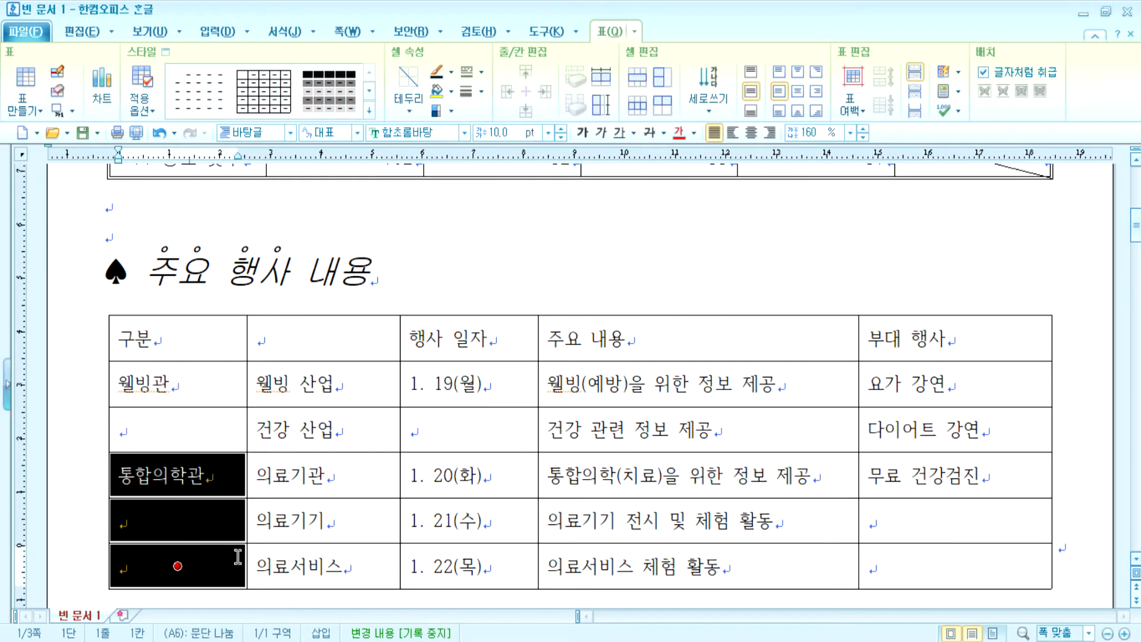
left_click_drag(463, 397, 465, 437)
left_click_drag(911, 483, 955, 565)
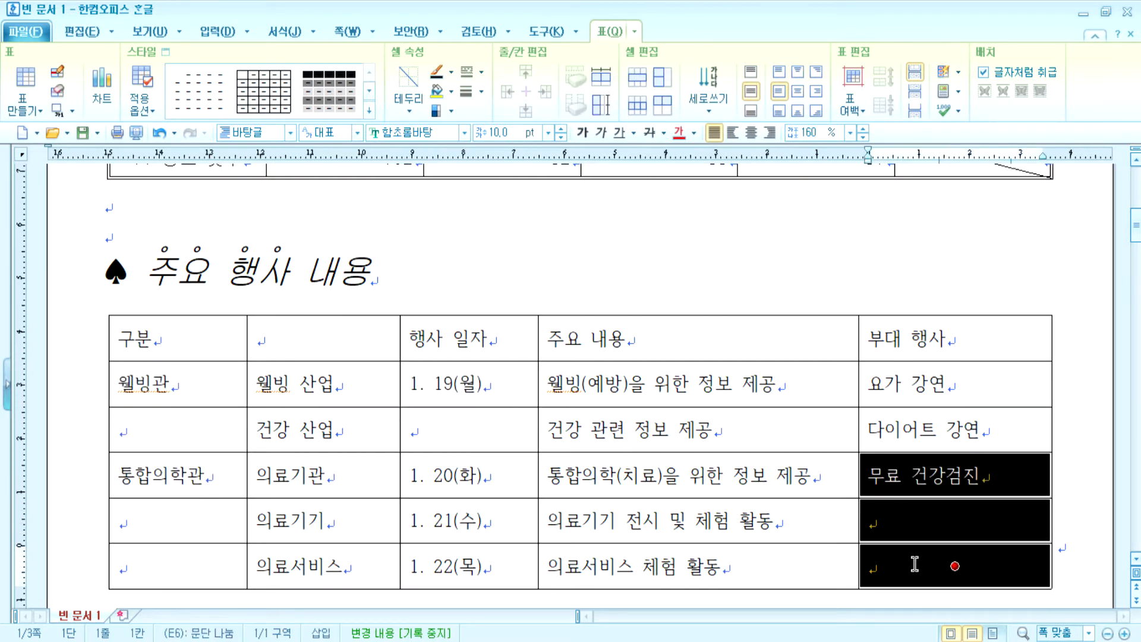
left_click_drag(211, 333, 298, 333)
left_click(420, 283)
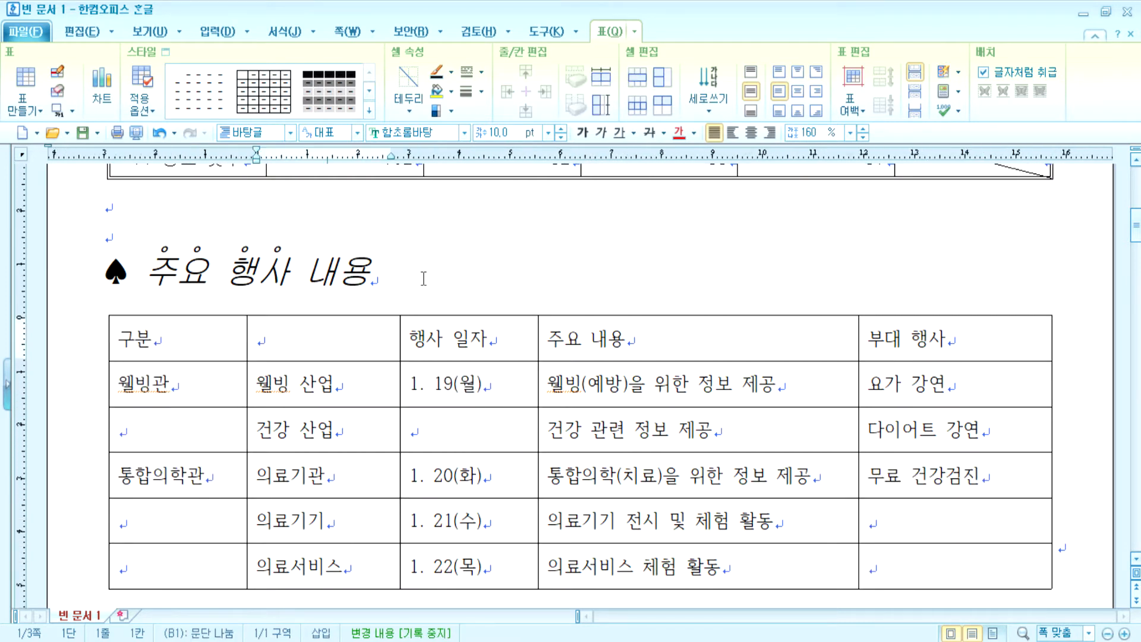
left_click_drag(207, 333, 322, 338)
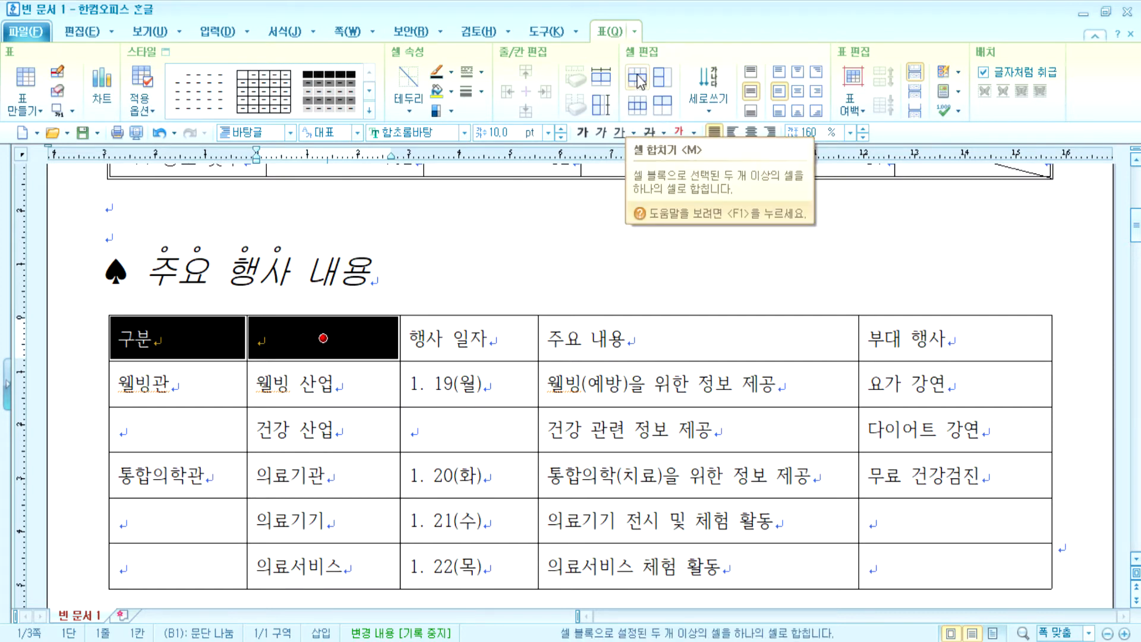
left_click_drag(181, 333, 281, 337)
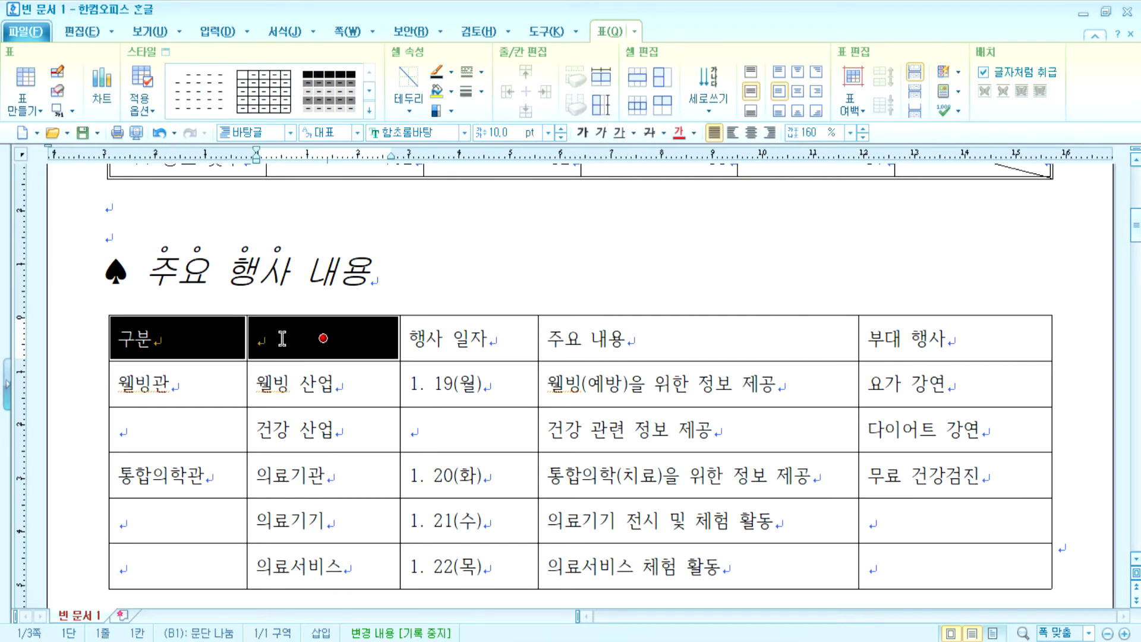
key("m")
- Merge the 웰빙관 pair, the three 통합의학관 cells, the 1. 19(월) dates and the 무료 건강검진 cells
left_click_drag(172, 387, 172, 428)
key("m")
left_click_drag(175, 476, 173, 551)
key("m")
left_click_drag(416, 386, 416, 431)
key("m")
left_click_drag(950, 491, 951, 559)
key("m")
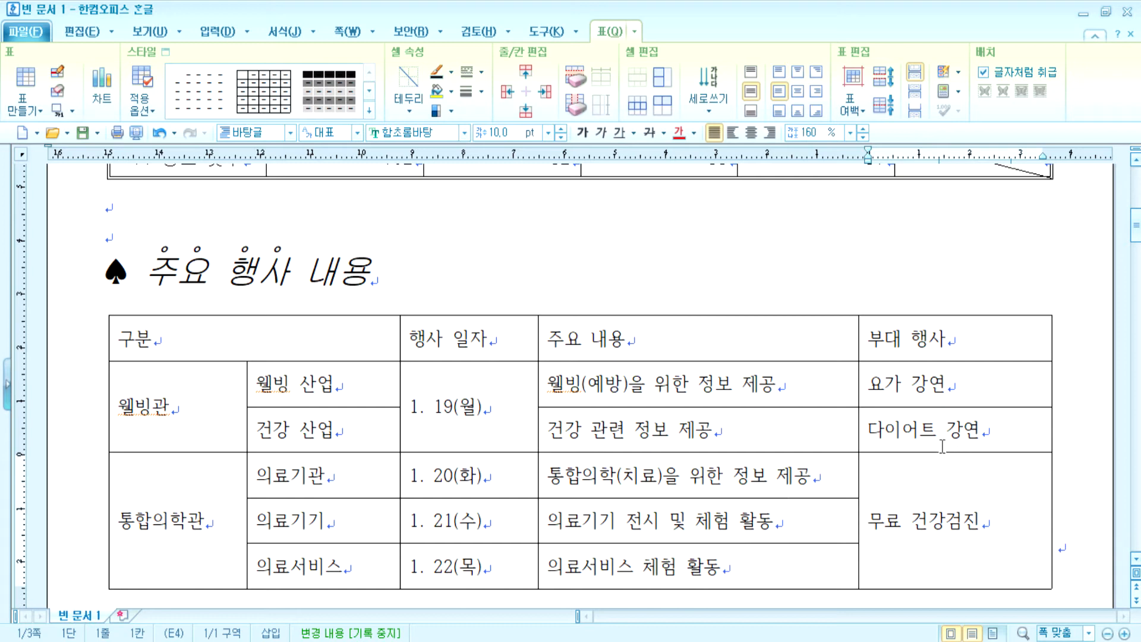
key("ctrl+z")
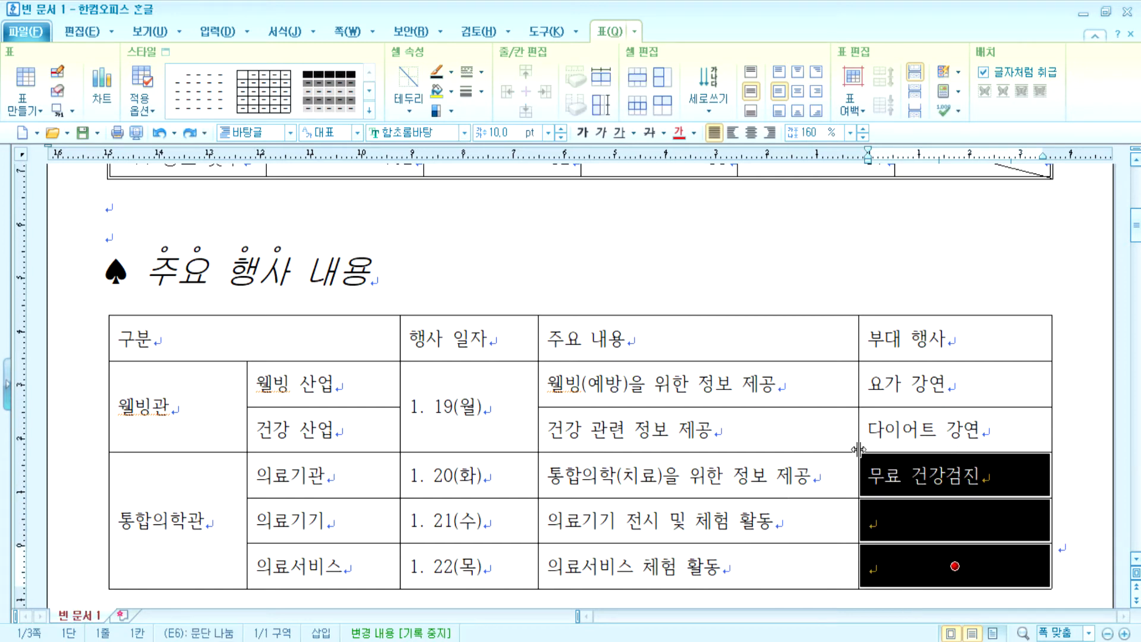
left_click(639, 82)
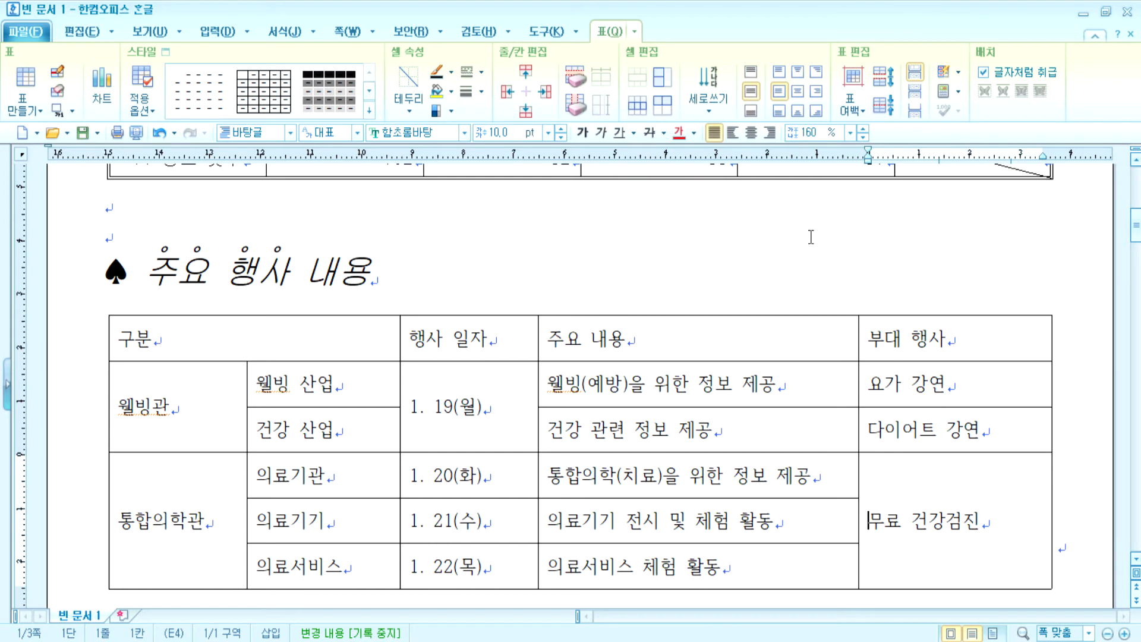
- Center-align every cell of the event table and set its text in 굴림
left_click_drag(363, 345, 954, 521)
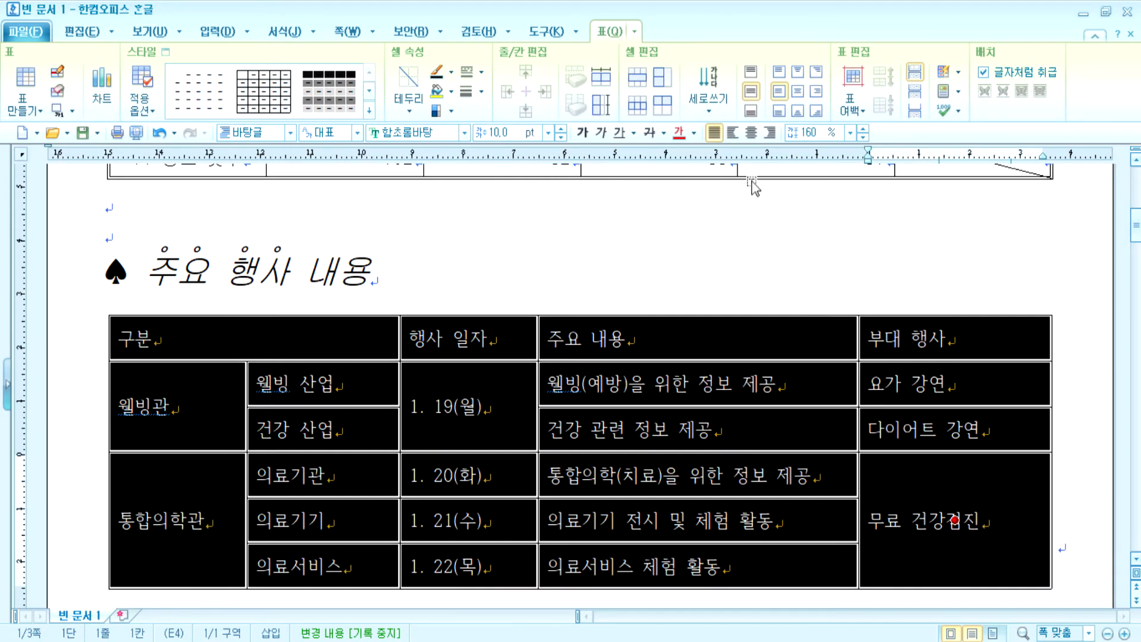
left_click(751, 132)
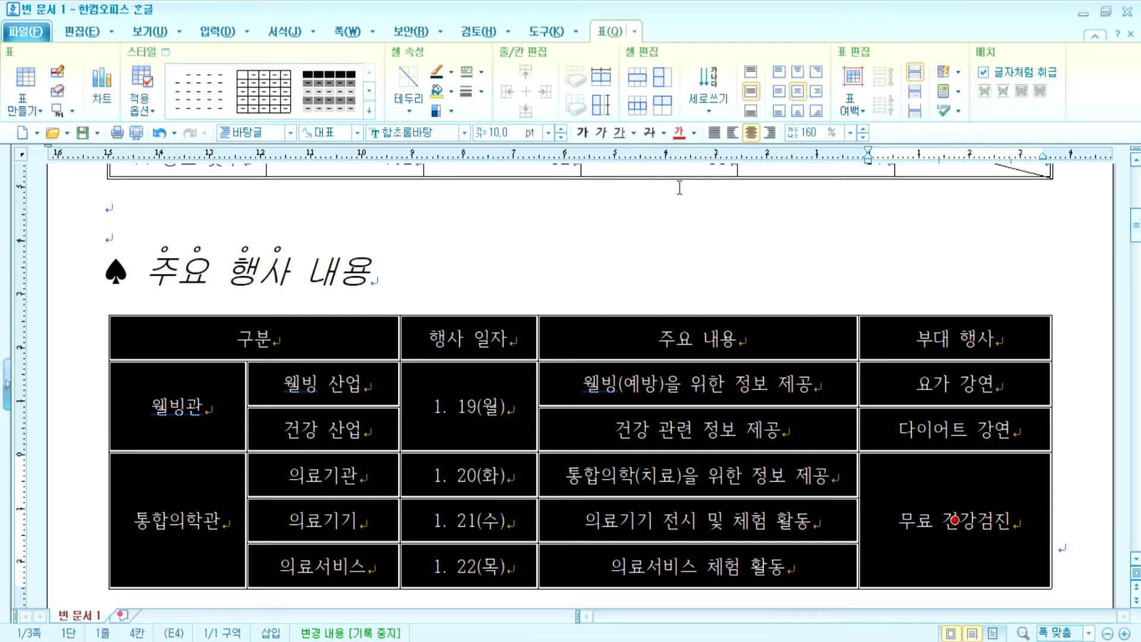
left_click(464, 132)
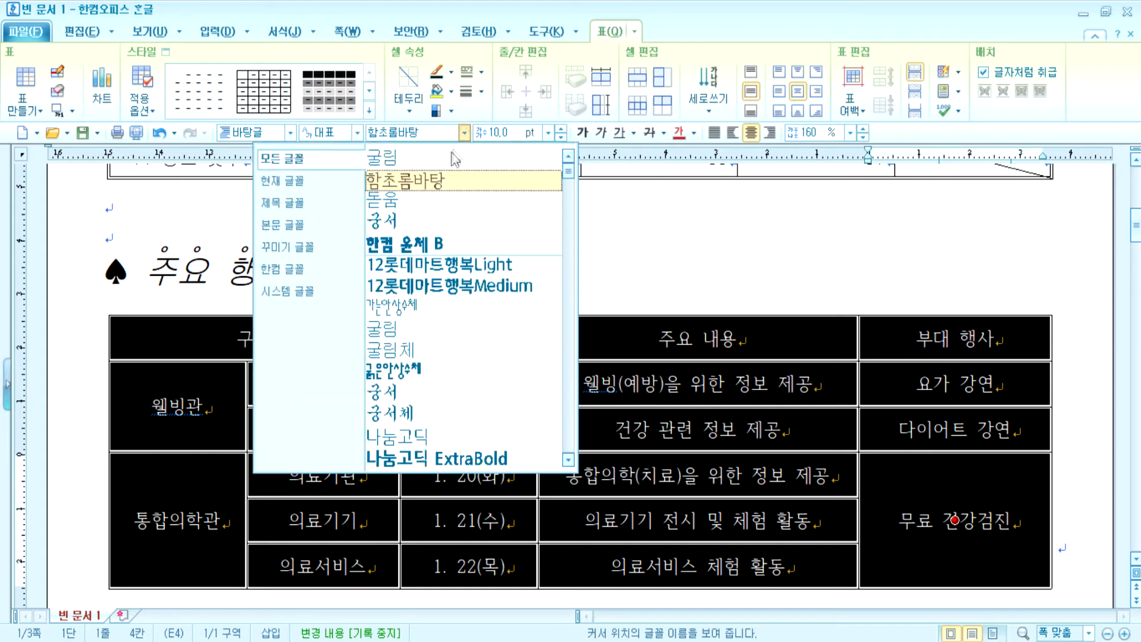
left_click(409, 338)
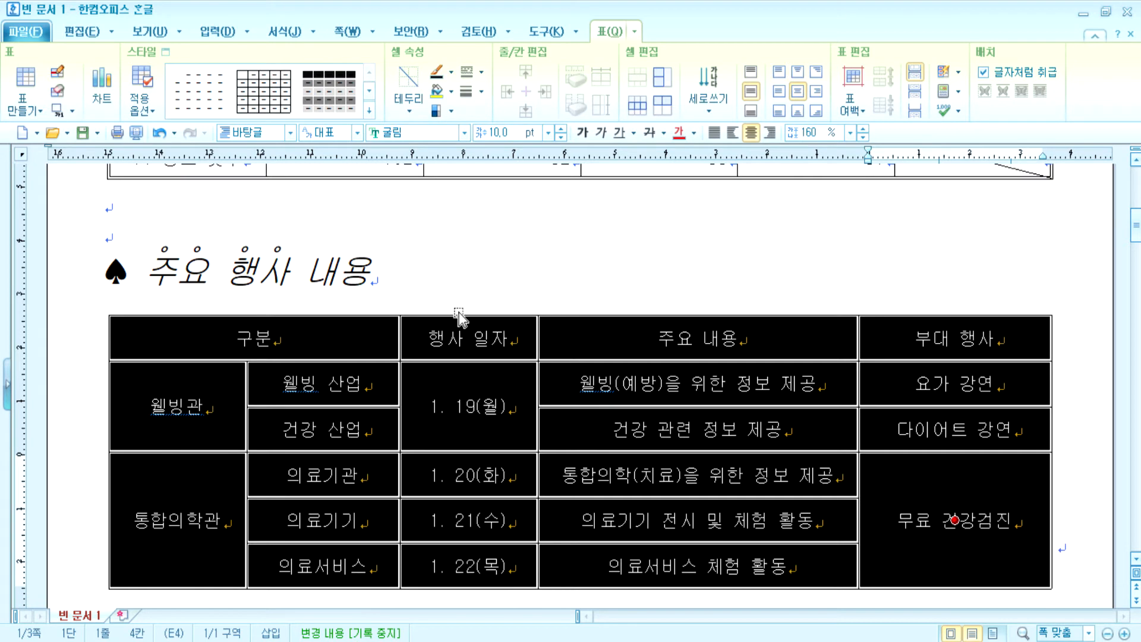
left_click(255, 337)
left_click_drag(325, 344, 950, 338)
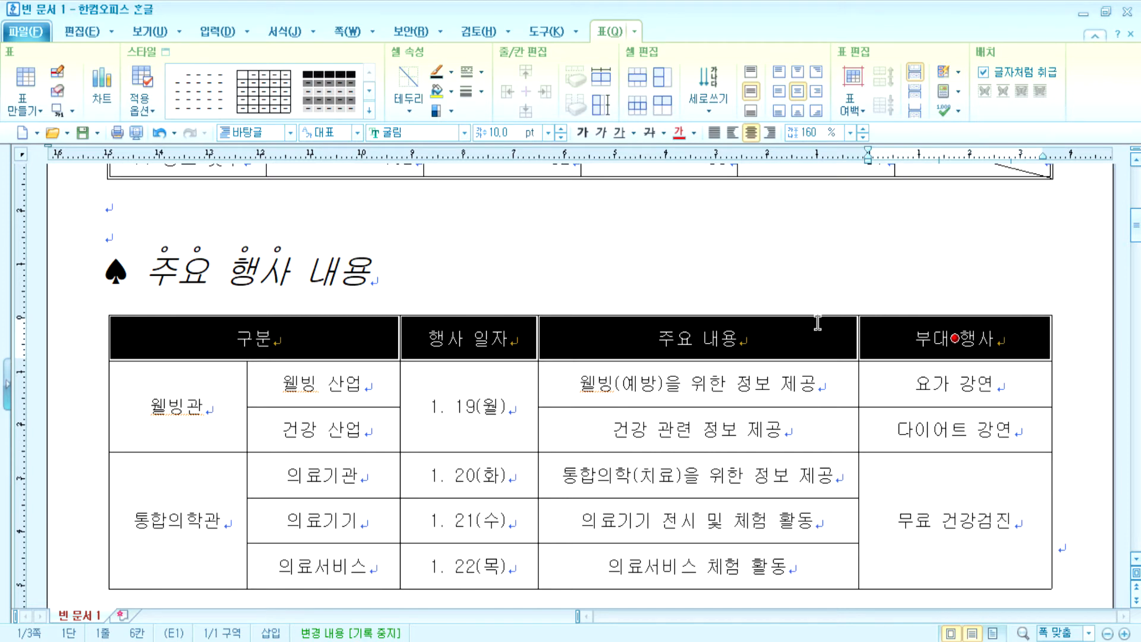
- Fill the header row with a vertical gradient ending in yellow
left_click(452, 93)
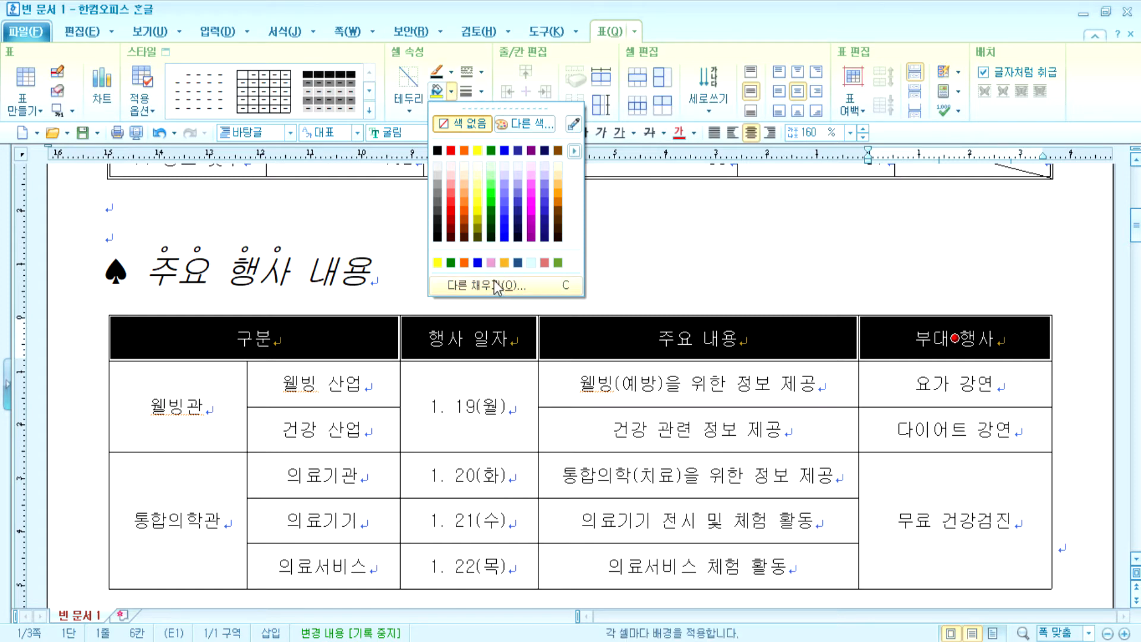
left_click(453, 93)
left_click(452, 92)
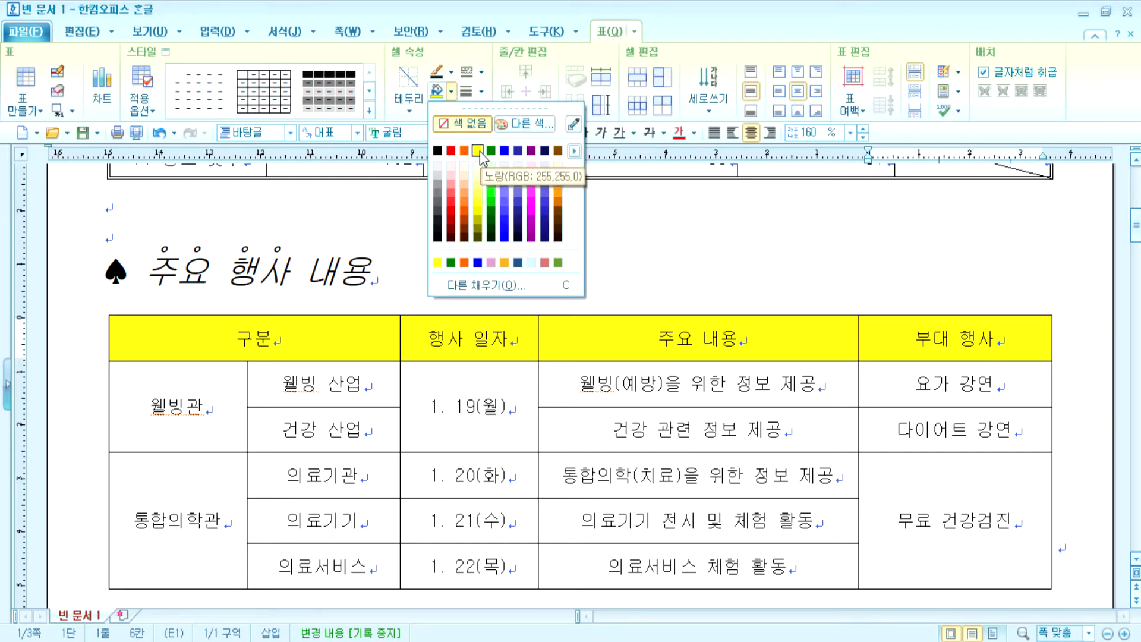
left_click(498, 284)
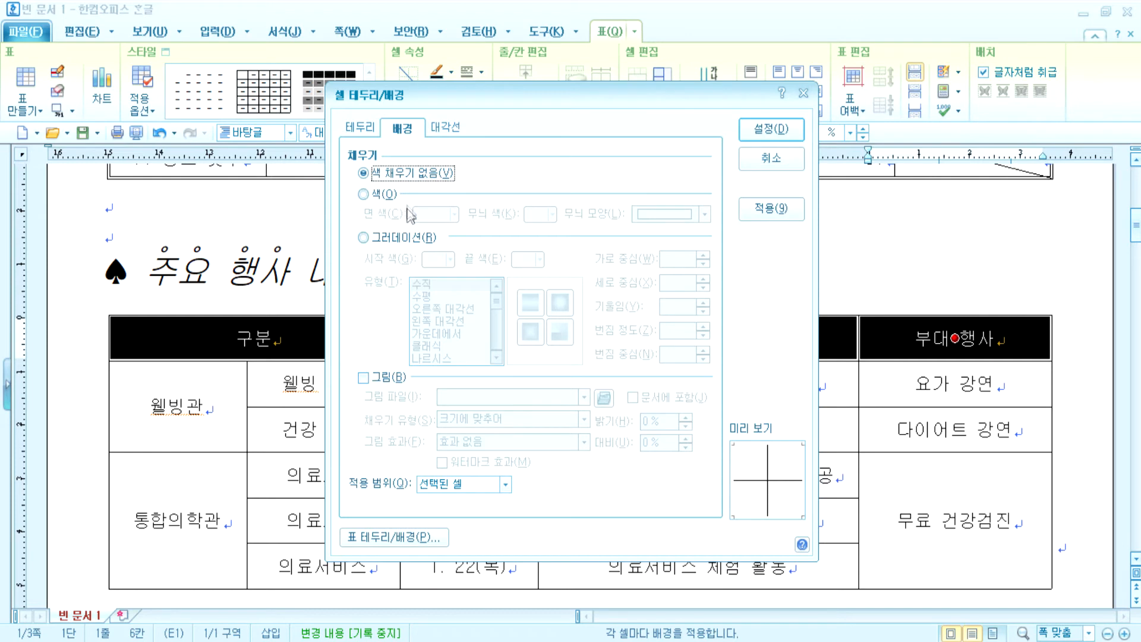
left_click(407, 237)
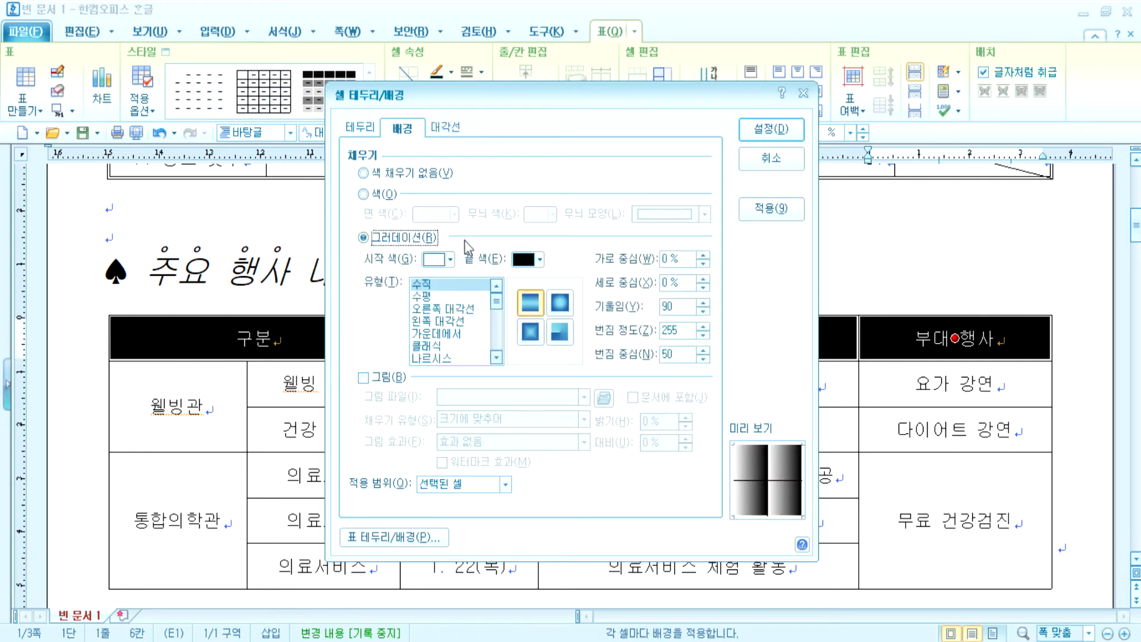
left_click(424, 286)
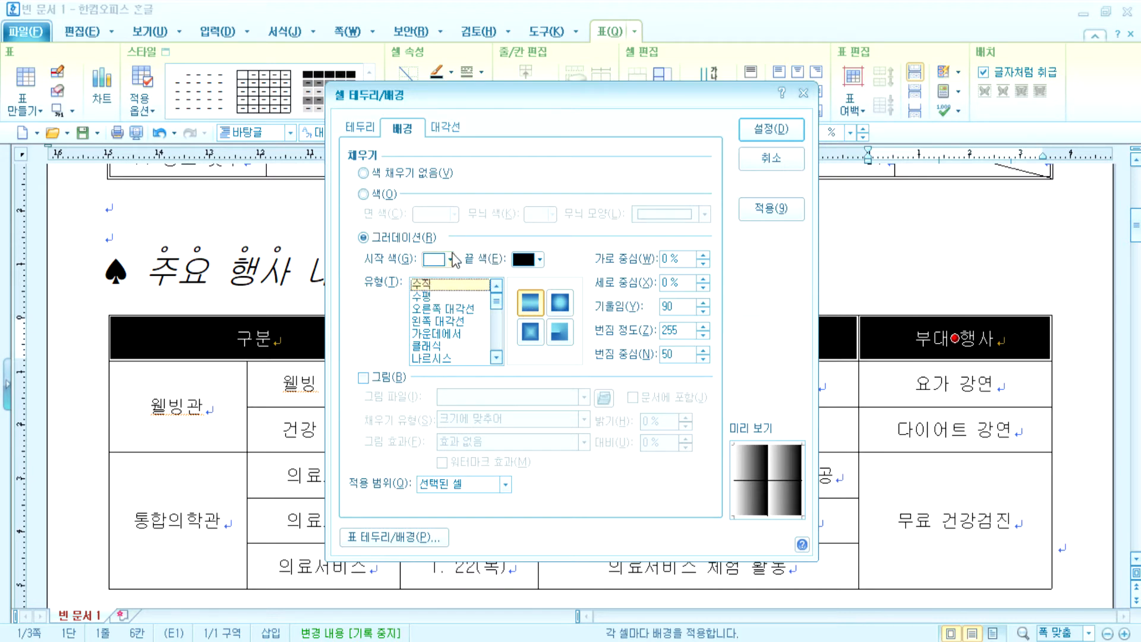
left_click(539, 260)
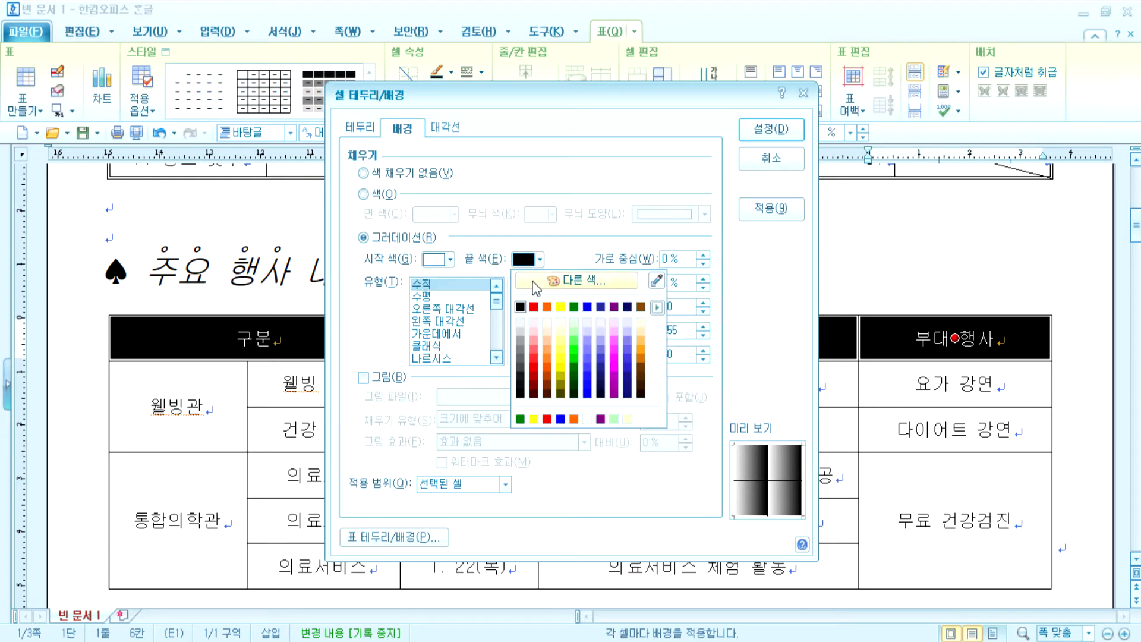
left_click(562, 311)
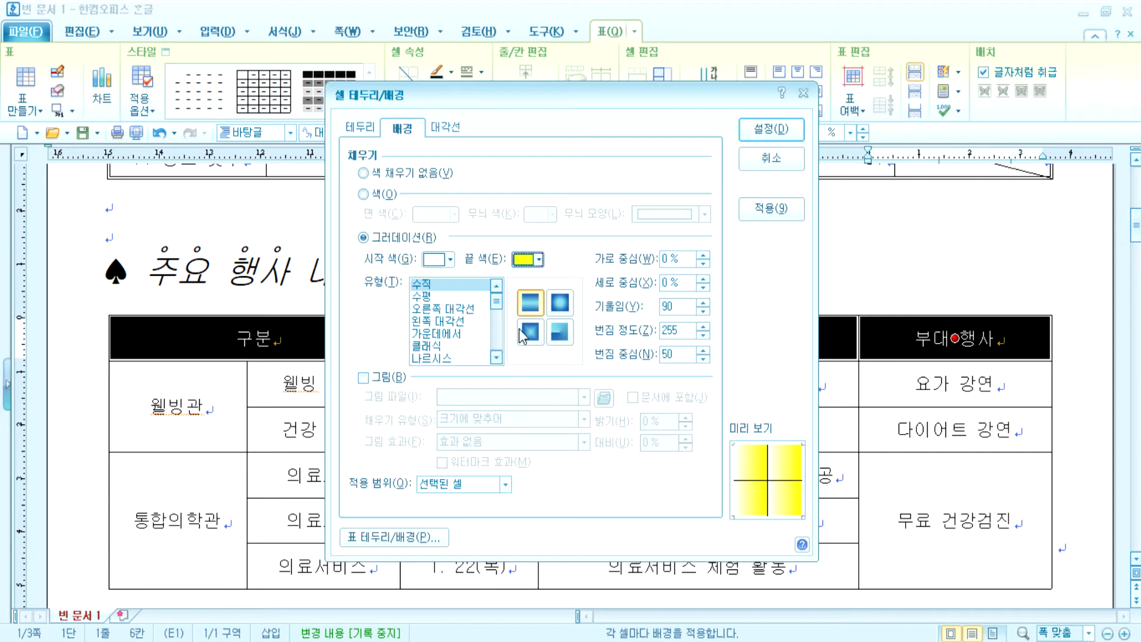
left_click(769, 135)
left_click(670, 265)
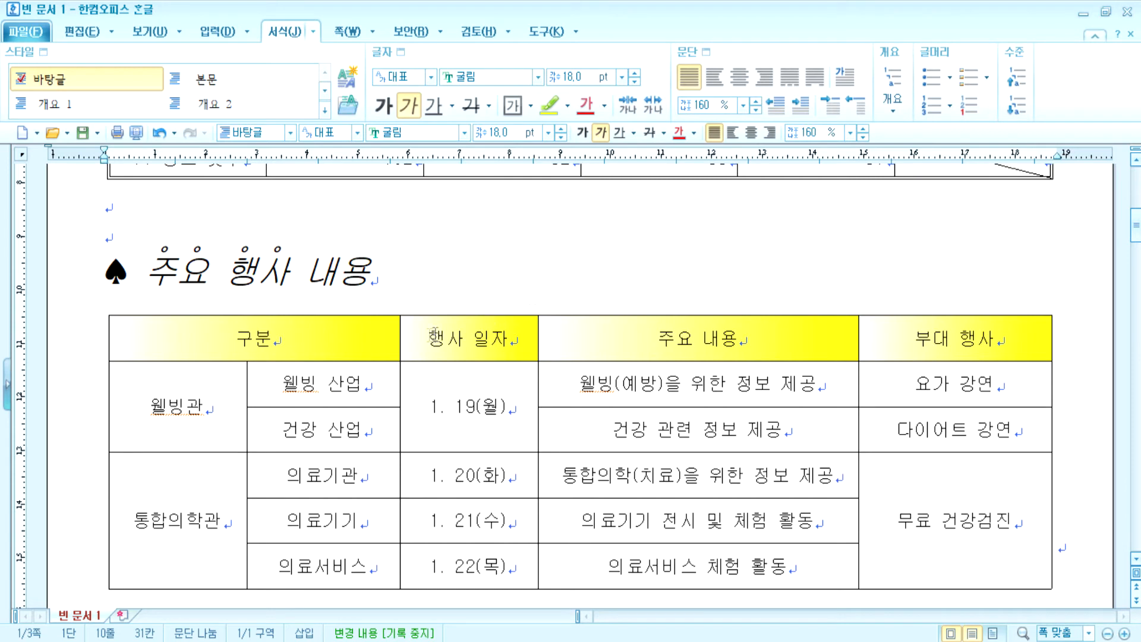
- Remove the header row's existing cell fill
left_click_drag(326, 337, 954, 338)
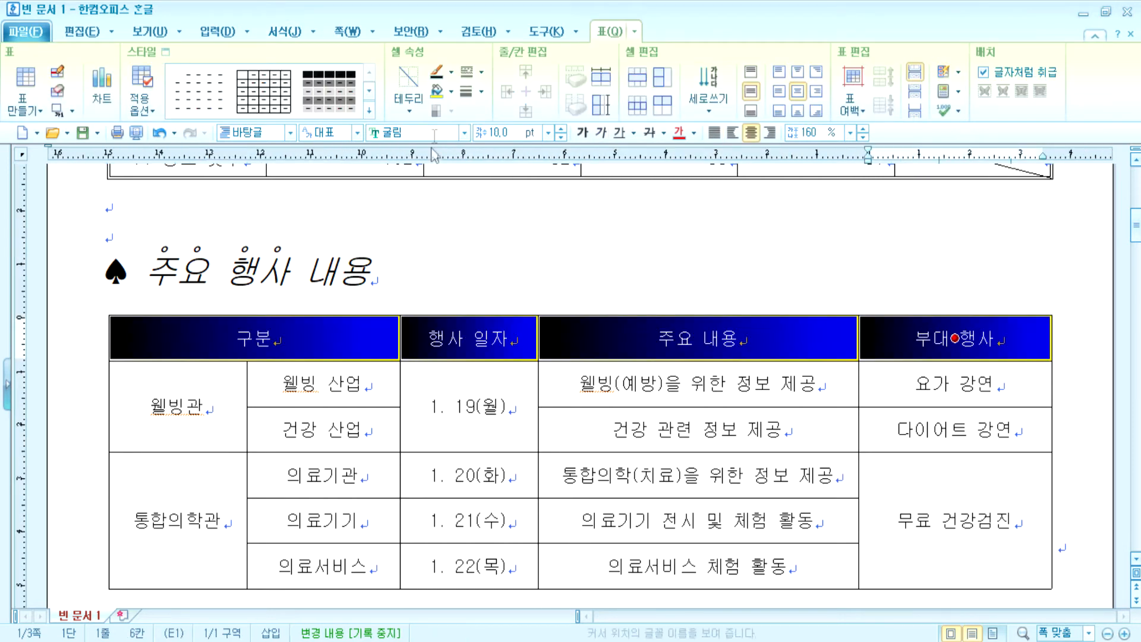
left_click(452, 91)
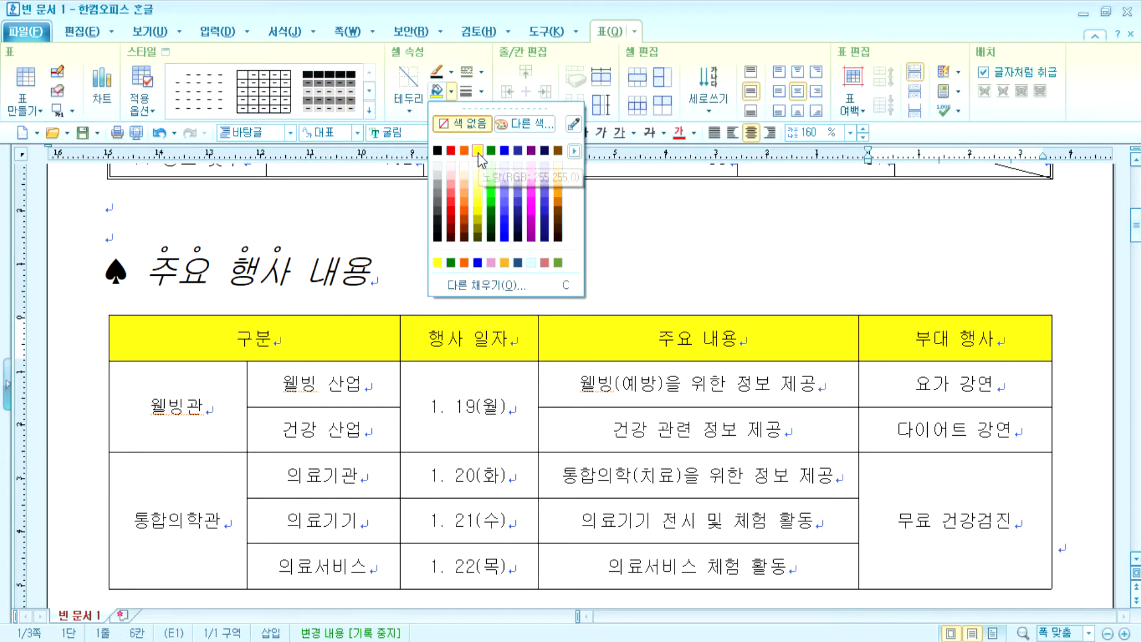
left_click(472, 125)
- Reapply a vertical white-to-yellow gradient fill to the header row
left_click(452, 92)
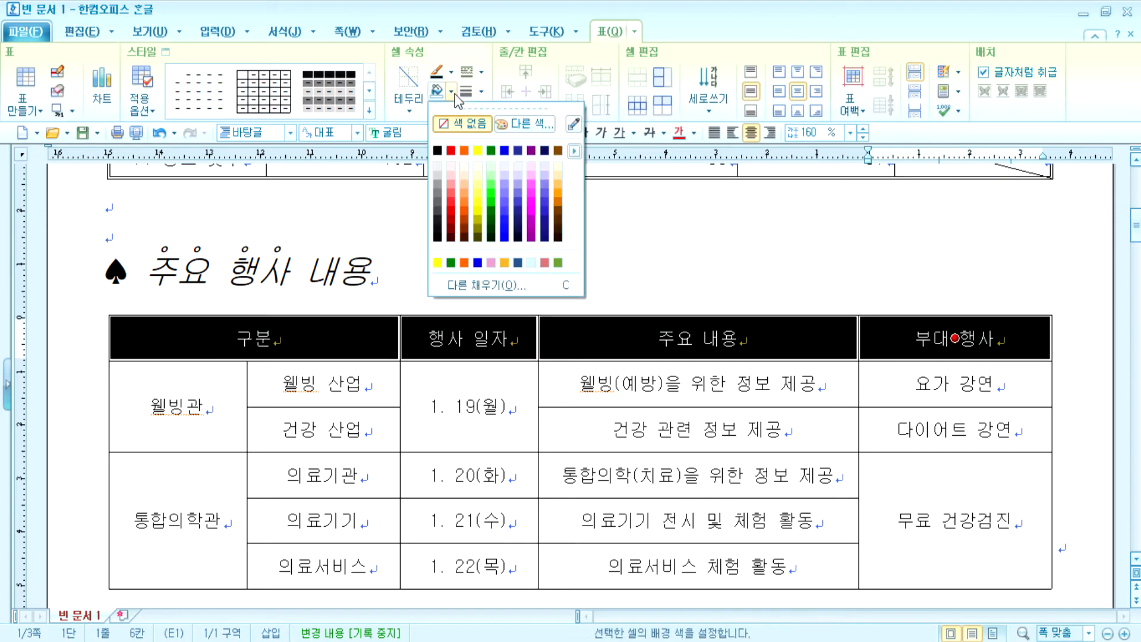
left_click(504, 287)
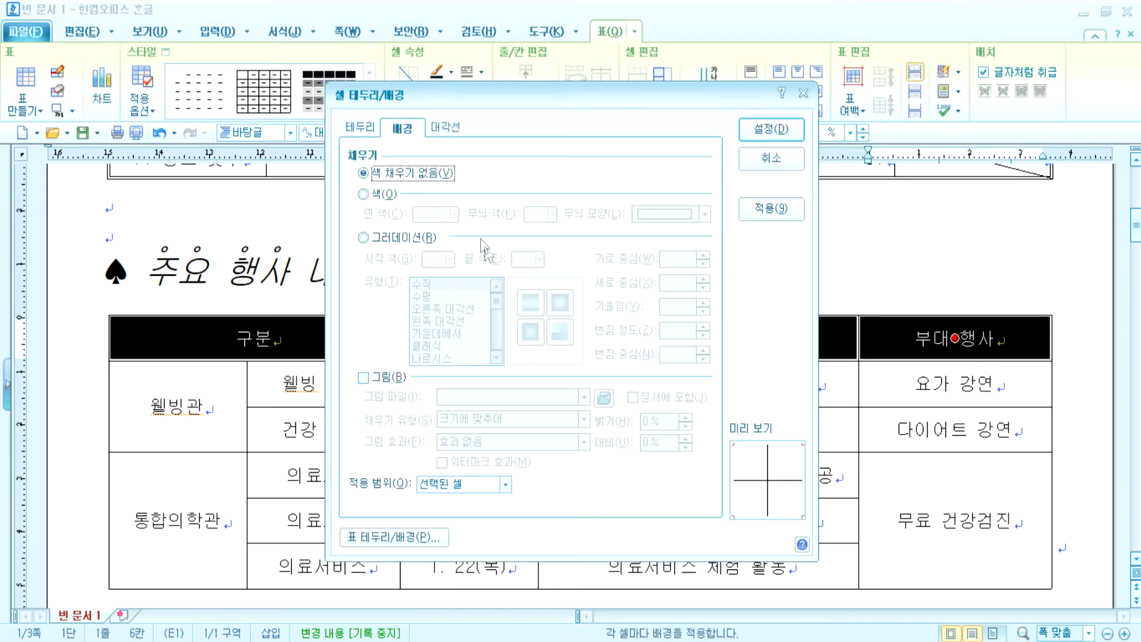
left_click_drag(465, 102, 618, 58)
left_click(531, 190)
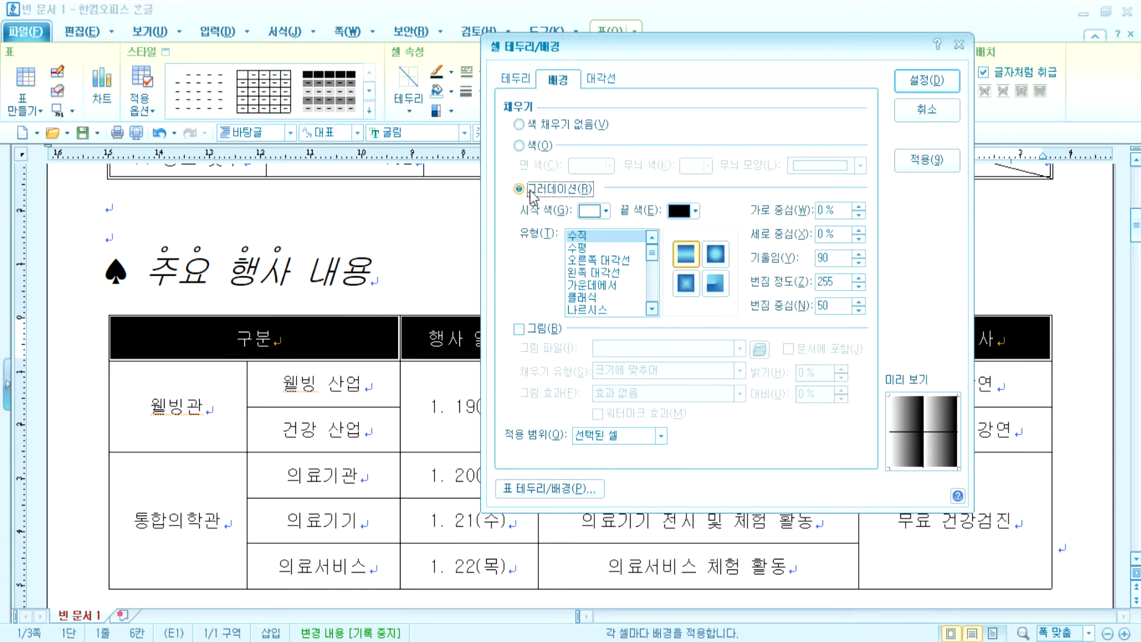
left_click(574, 248)
left_click(581, 239)
left_click(585, 260)
left_click(587, 273)
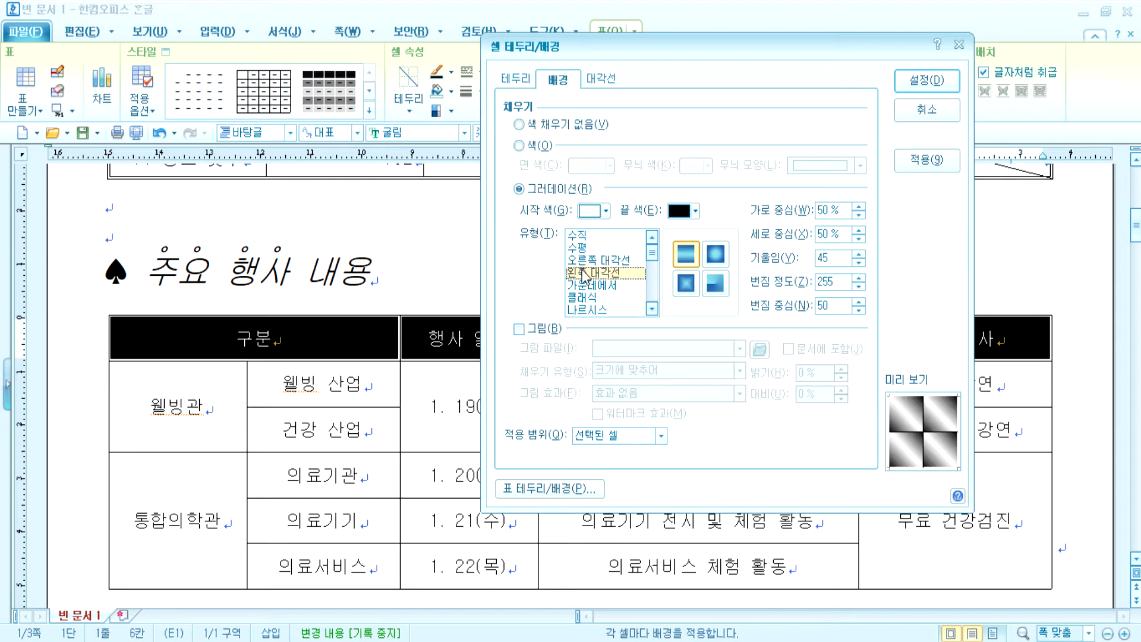
left_click(575, 237)
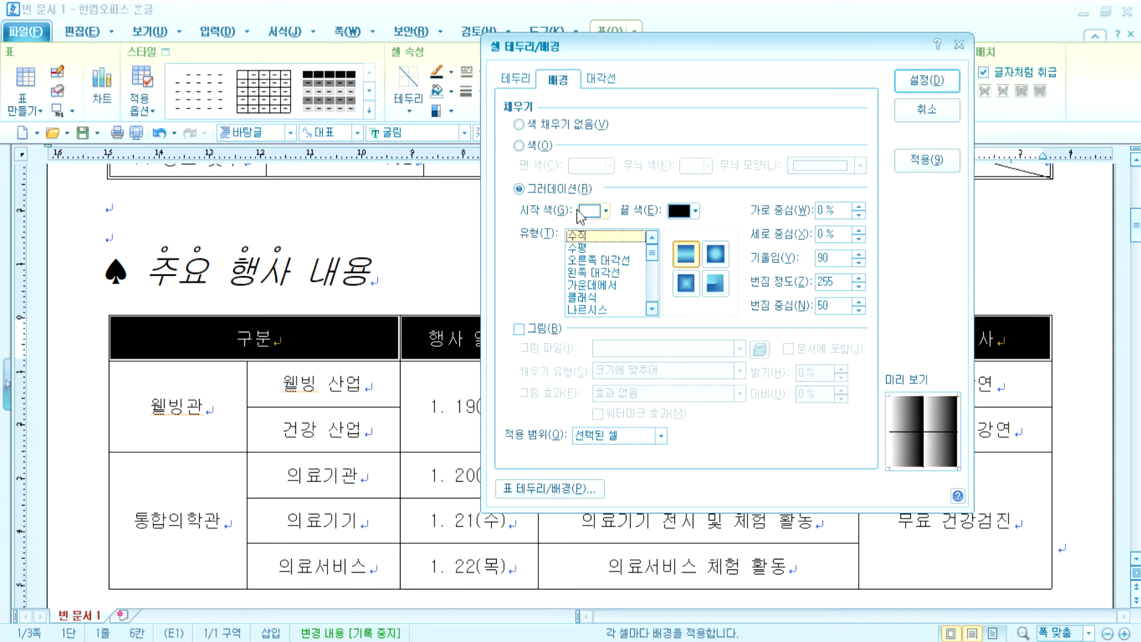
left_click(695, 210)
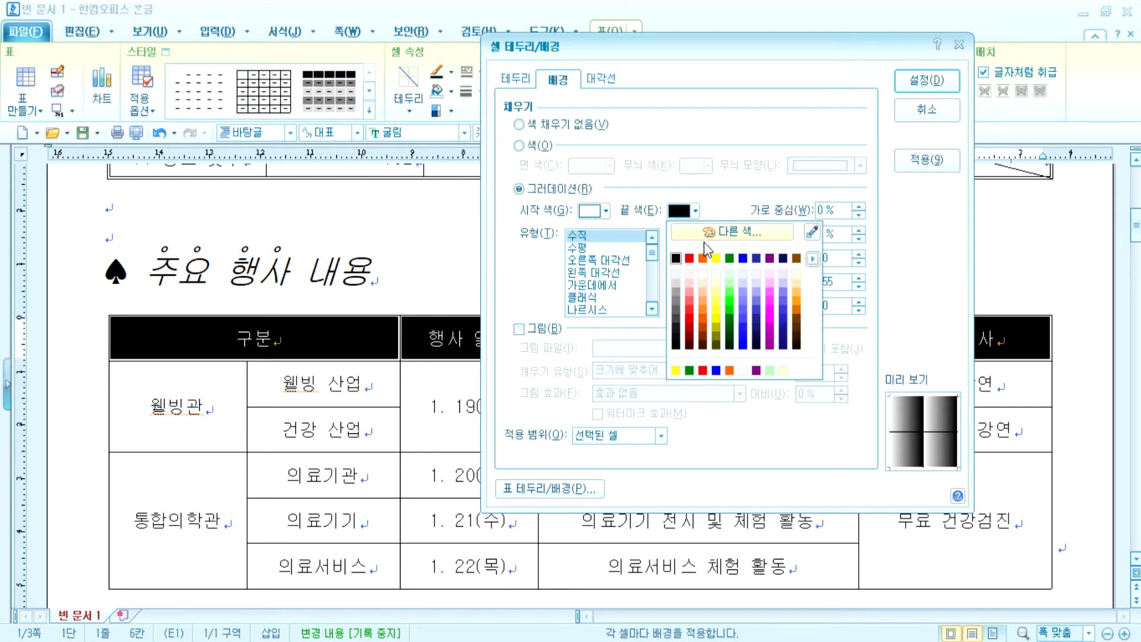
left_click(718, 259)
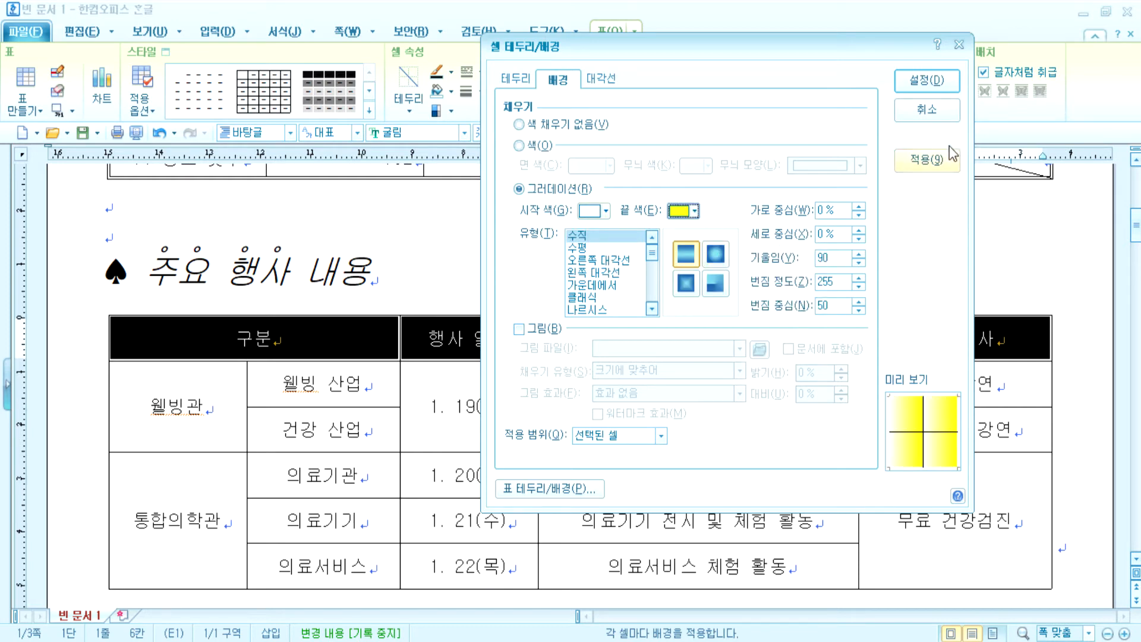
left_click(950, 86)
left_click(726, 240)
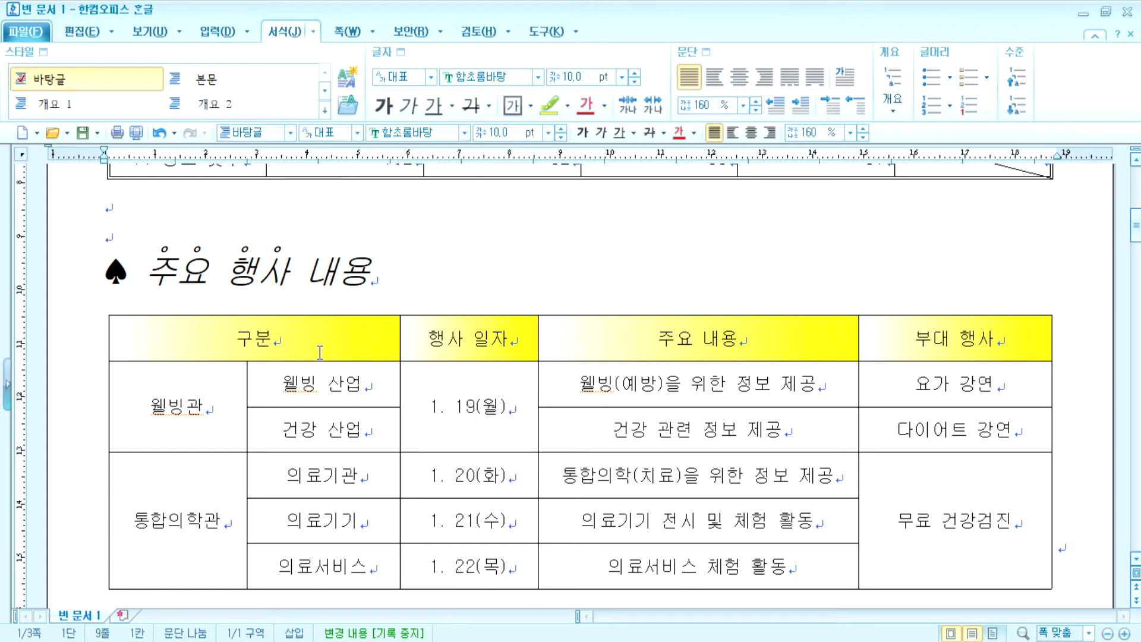
- Remove the left and right outer borders from the table's body cells
left_click_drag(281, 343, 951, 523)
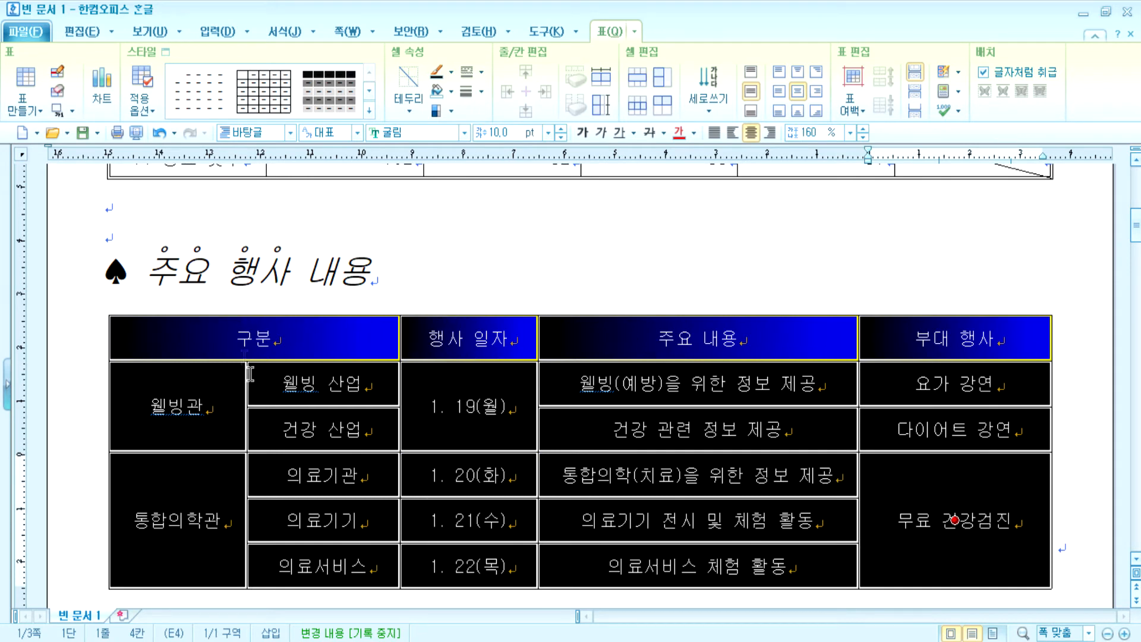
left_click(954, 338)
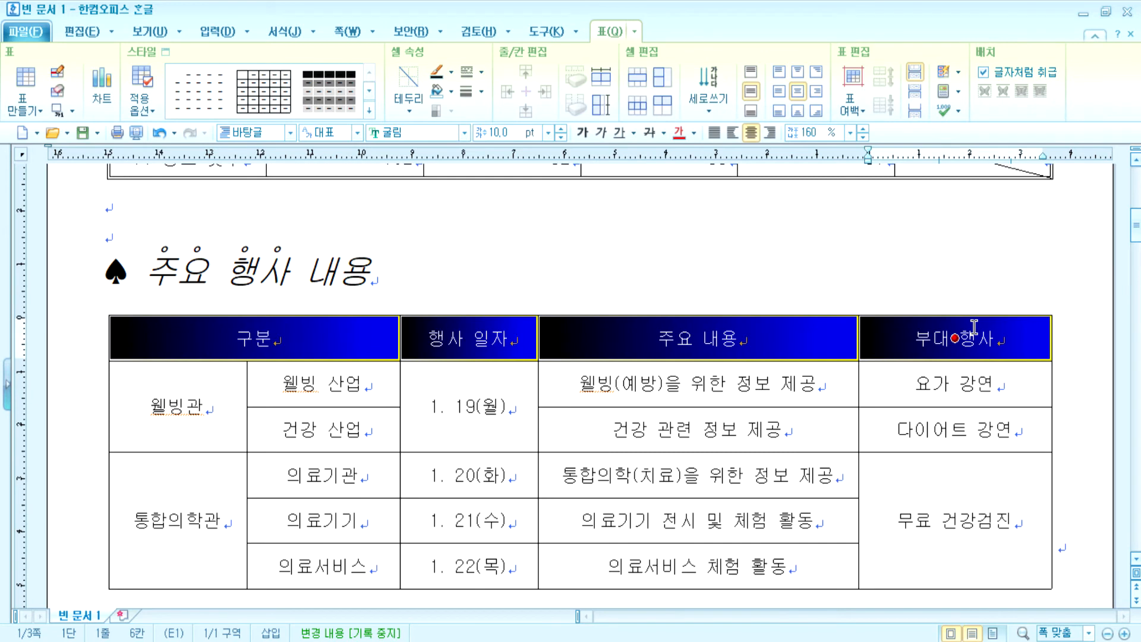
left_click_drag(234, 362, 954, 520)
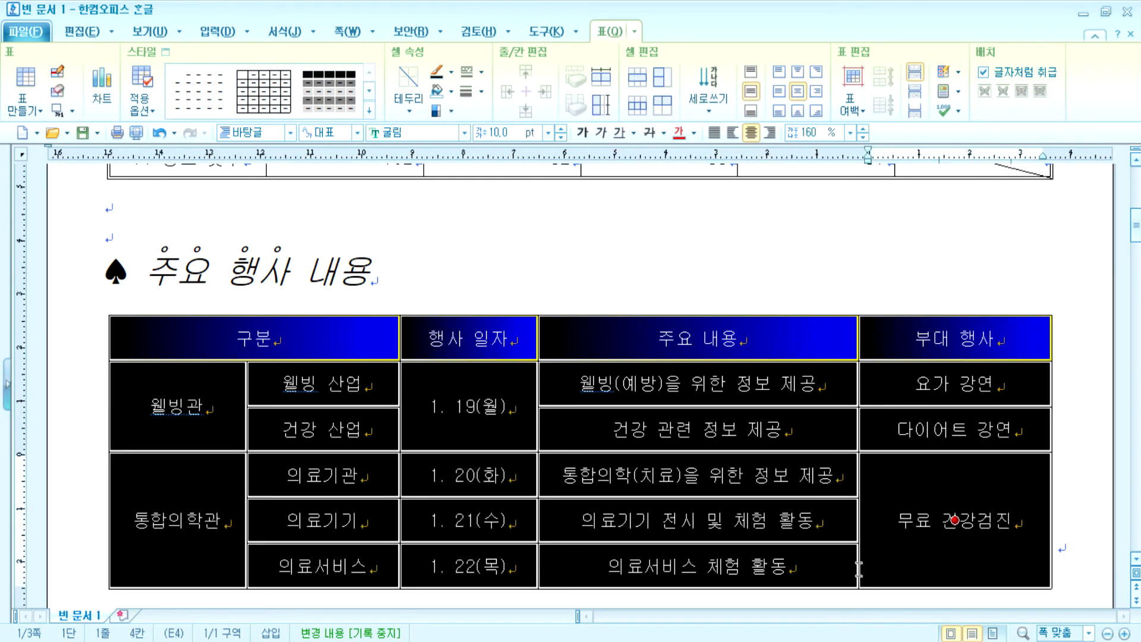
left_click(481, 72)
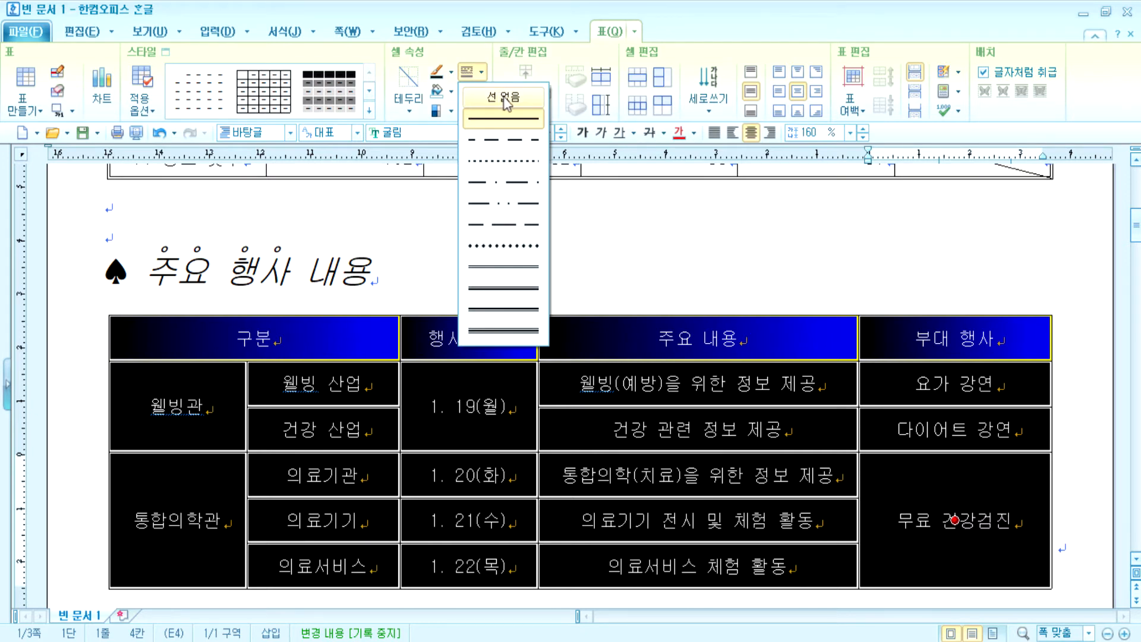
left_click(506, 100)
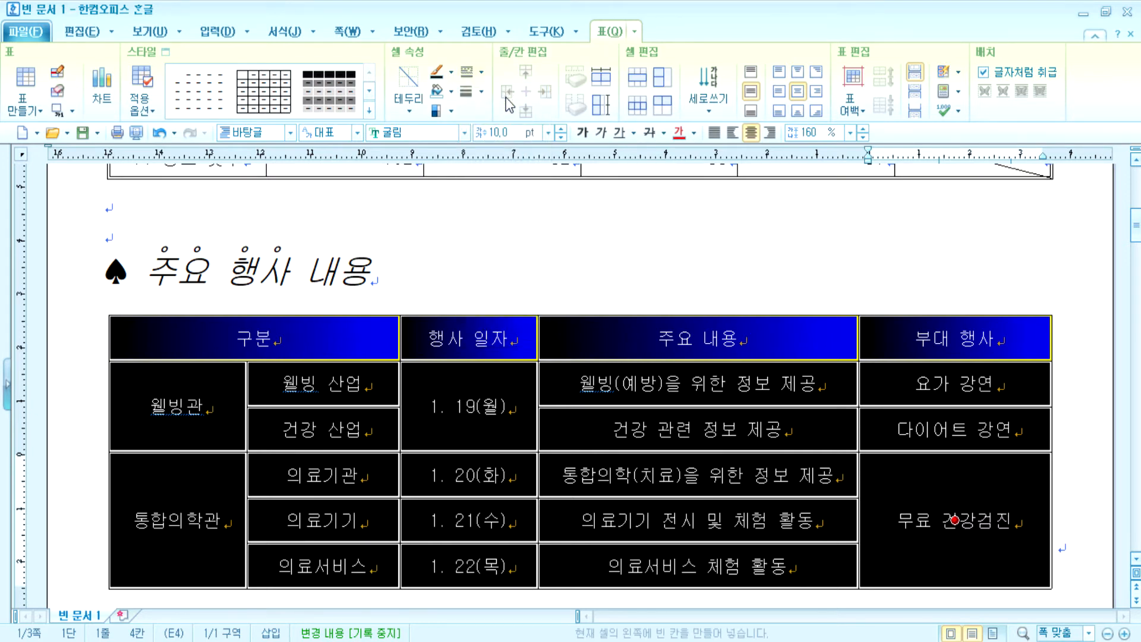
left_click(413, 110)
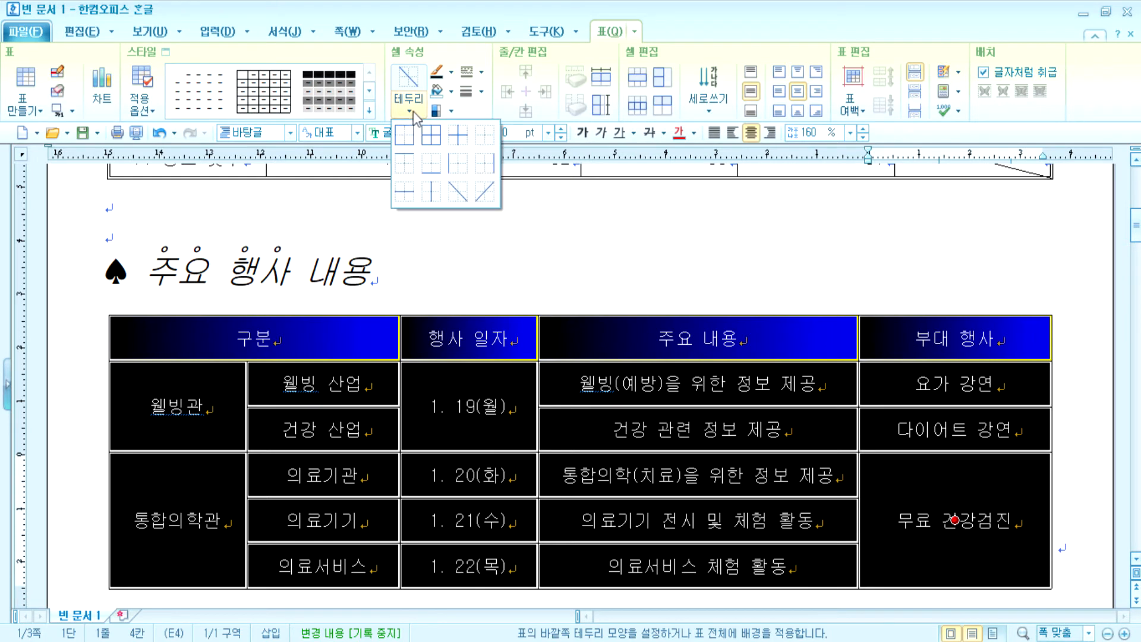
left_click(461, 167)
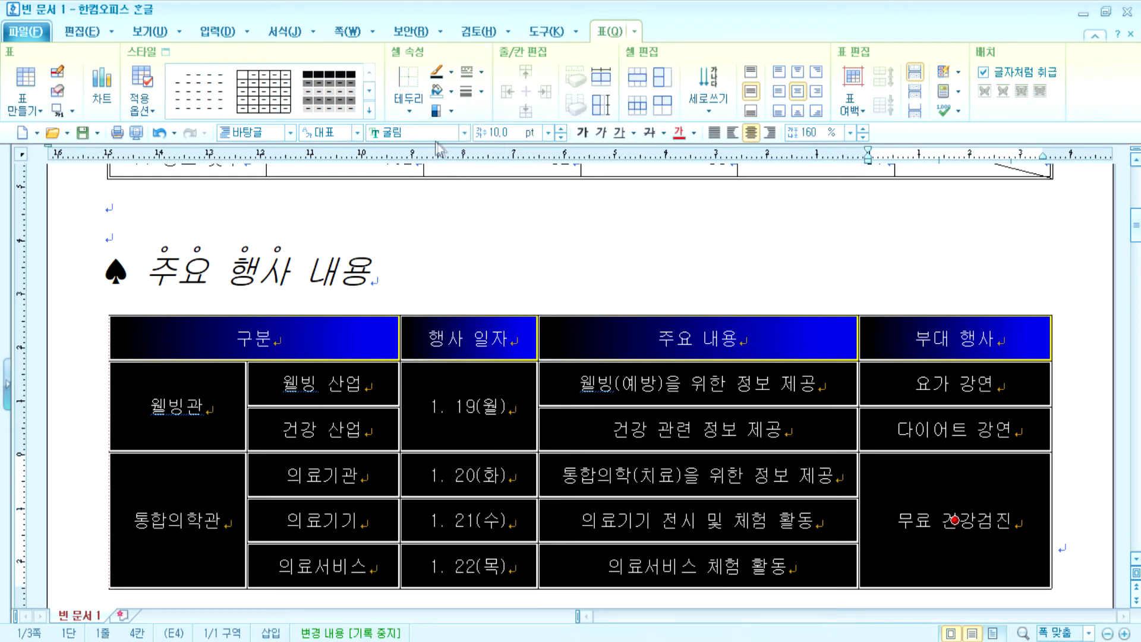
left_click(408, 110)
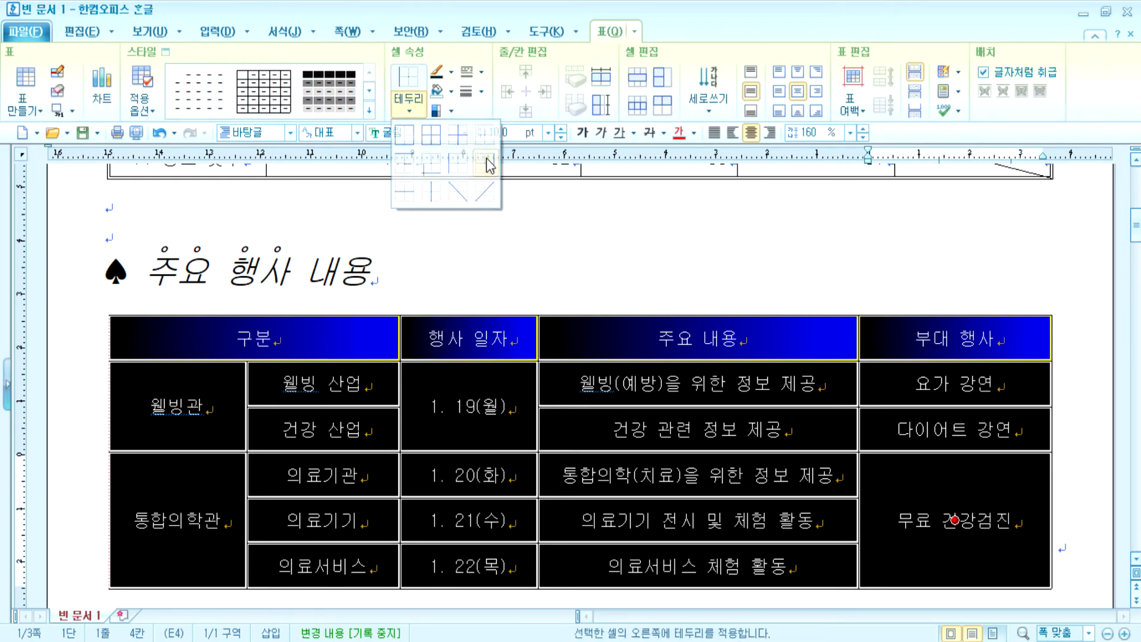
left_click(488, 166)
left_click(491, 247)
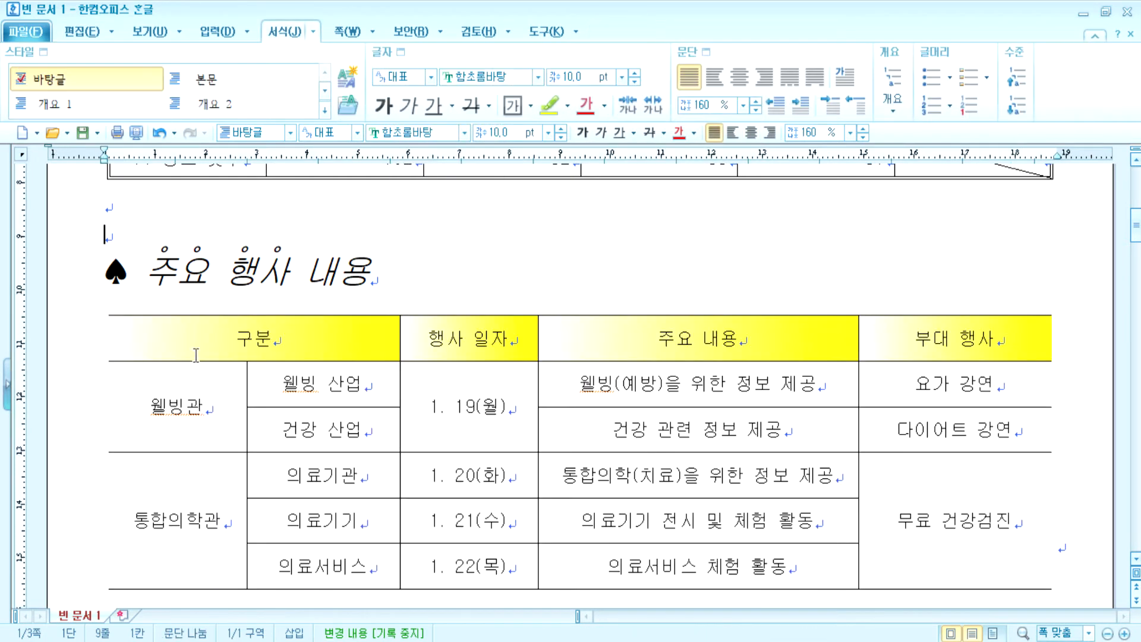
- Give the whole table double-line top and bottom borders
left_click(921, 343)
left_click(890, 300)
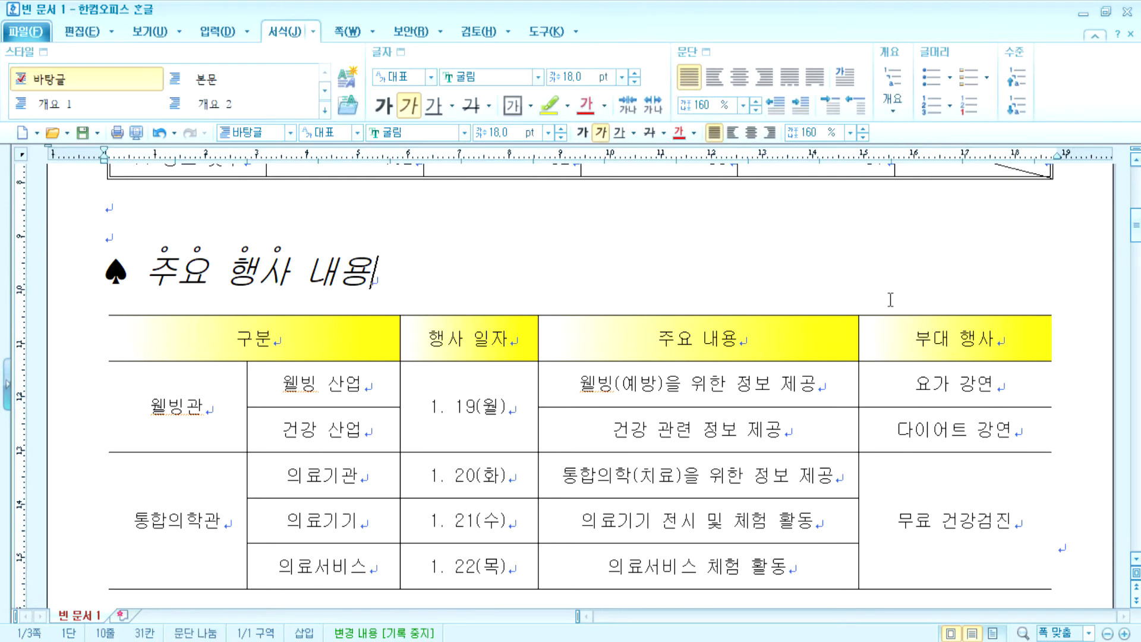
left_click(812, 357)
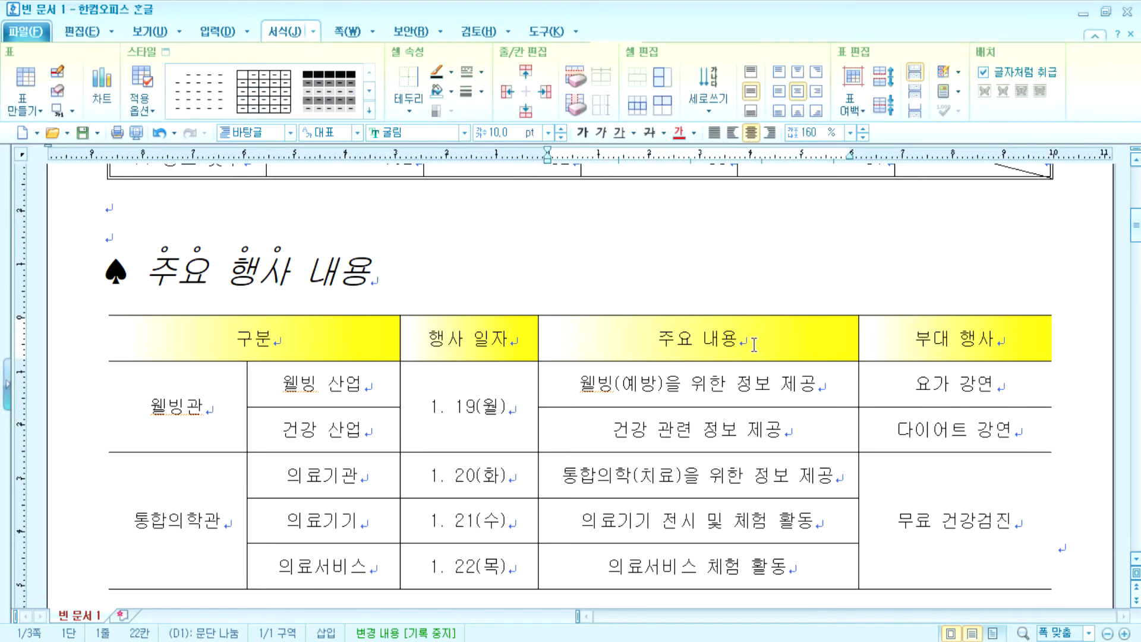
left_click(636, 267)
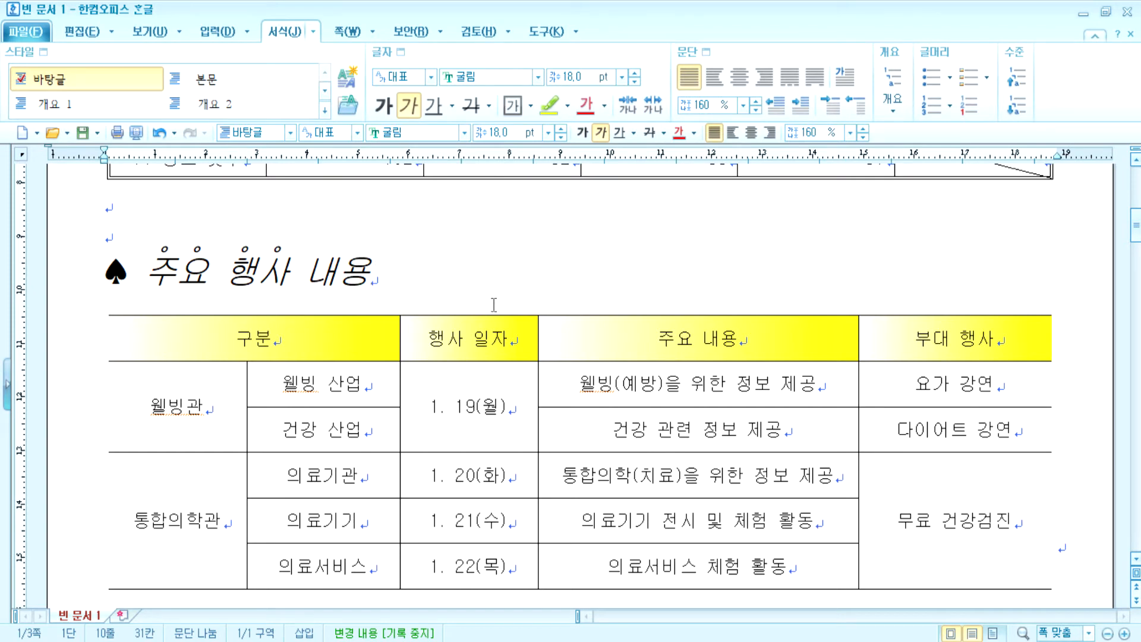
left_click_drag(186, 331, 957, 523)
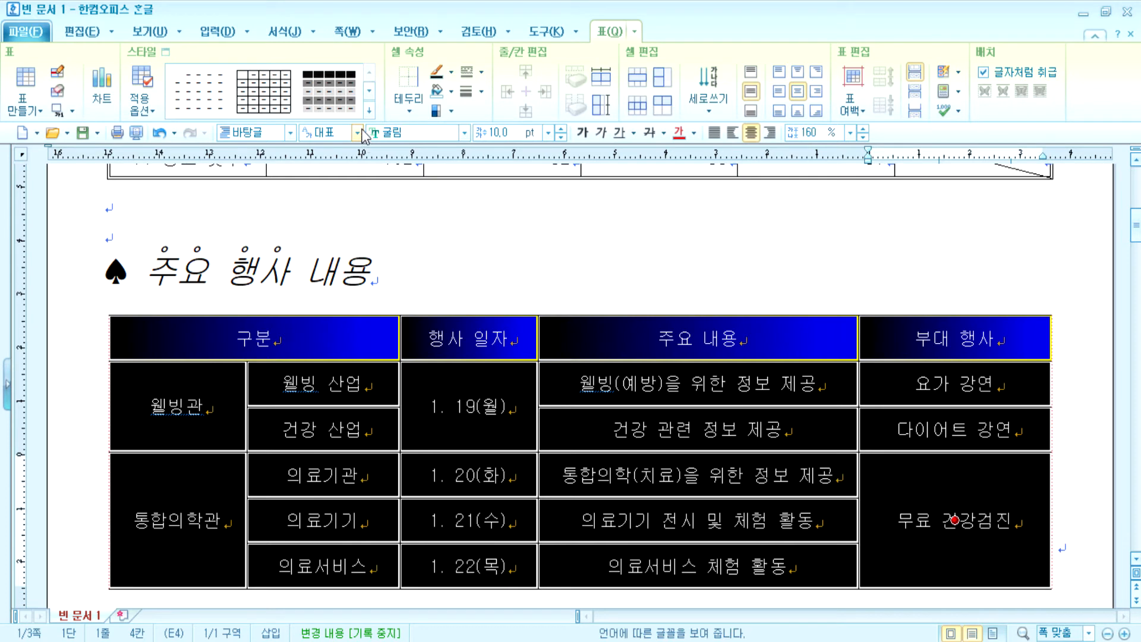
left_click(481, 73)
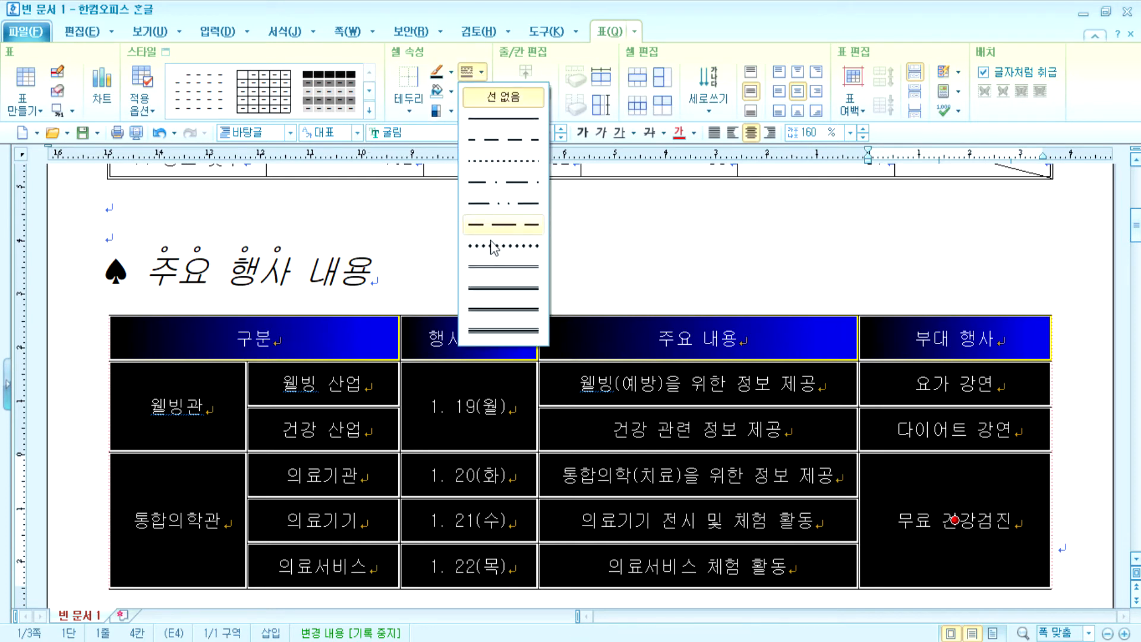
left_click(495, 271)
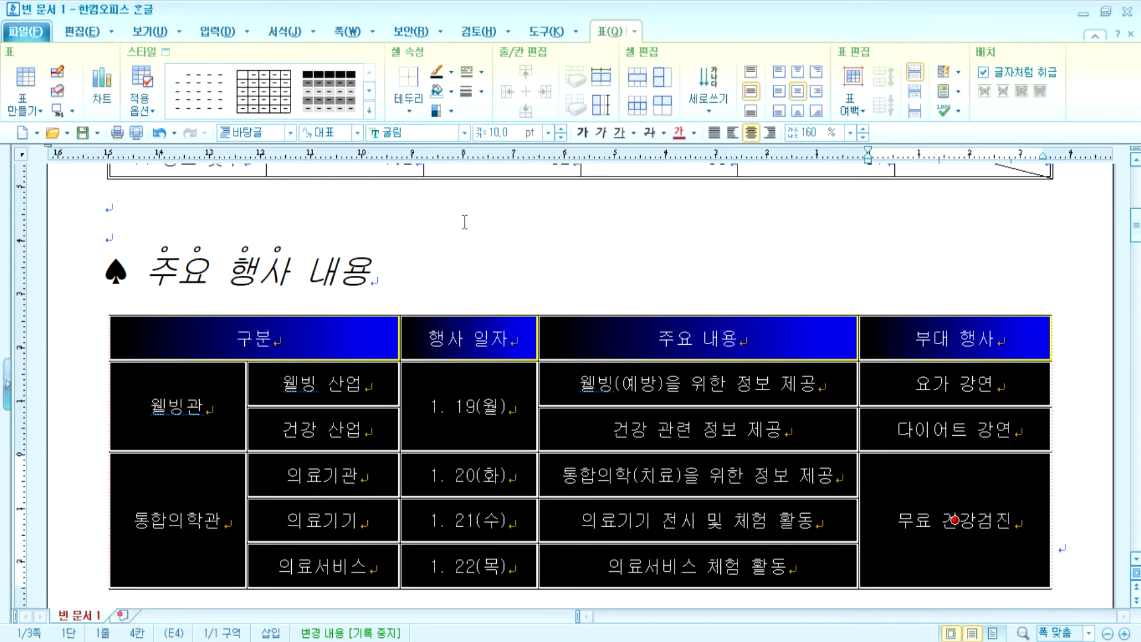
left_click(409, 106)
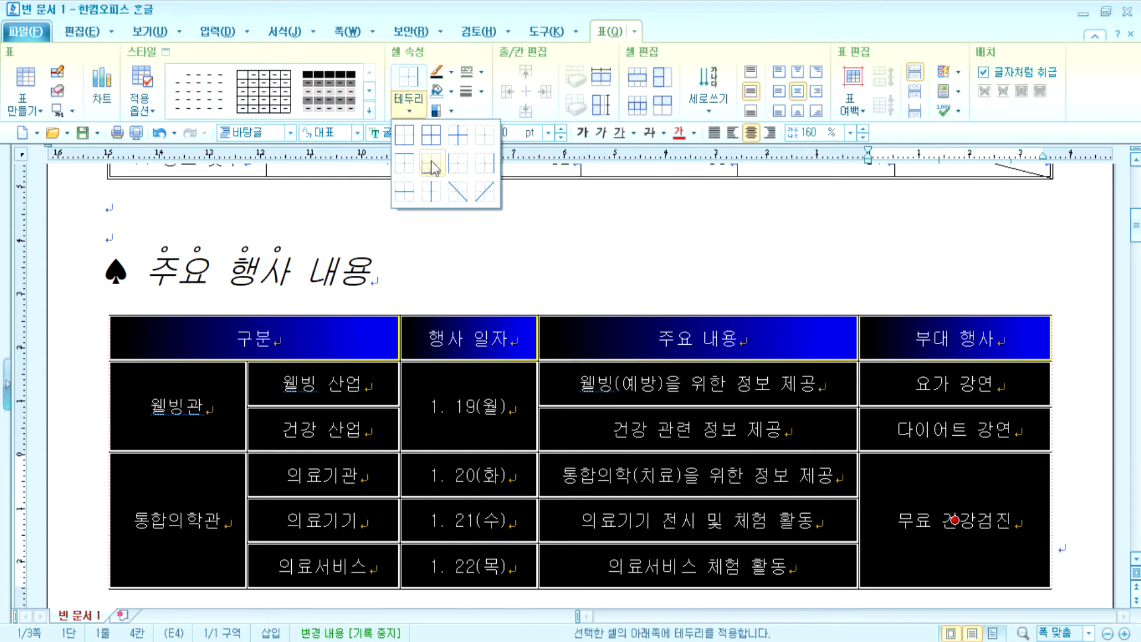
left_click(414, 167)
left_click(409, 106)
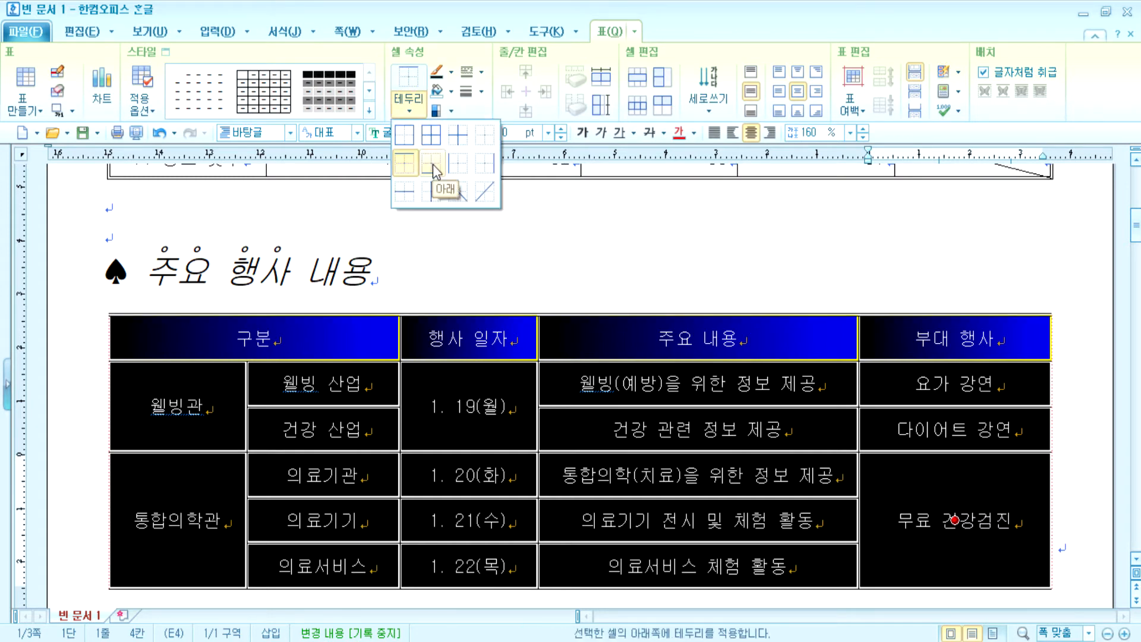
left_click(436, 172)
left_click(539, 237)
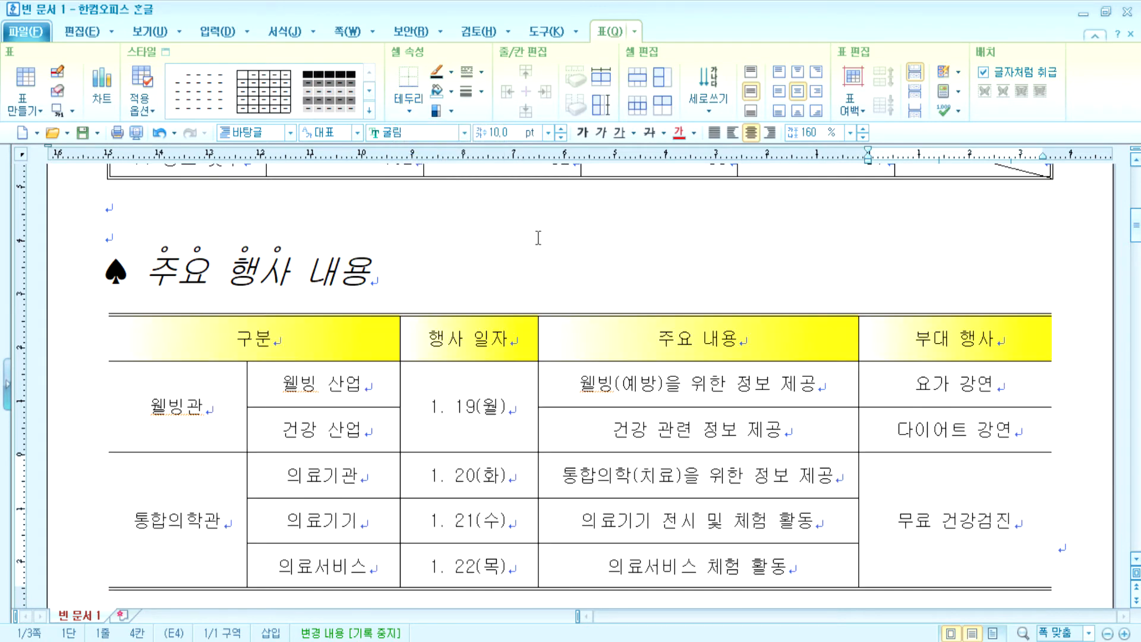
- Increase all table row heights with two Ctrl+Down presses after a trial Ctrl+Up
left_click_drag(193, 334, 954, 338)
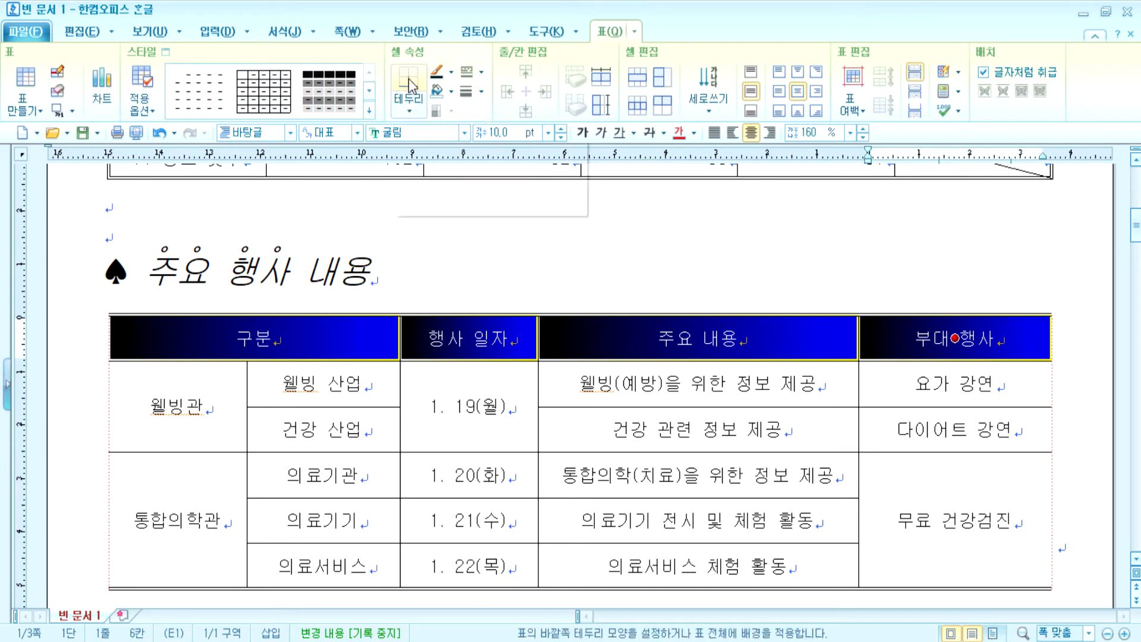
left_click(505, 273)
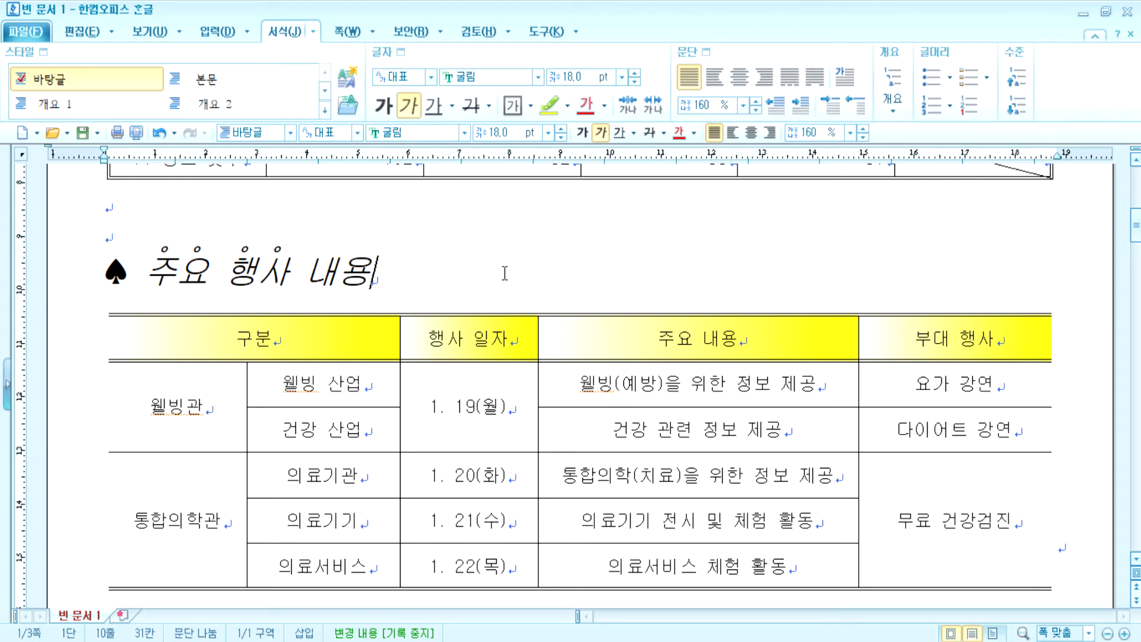
scroll(505, 271, "down", 3)
scroll(395, 249, "up", 2)
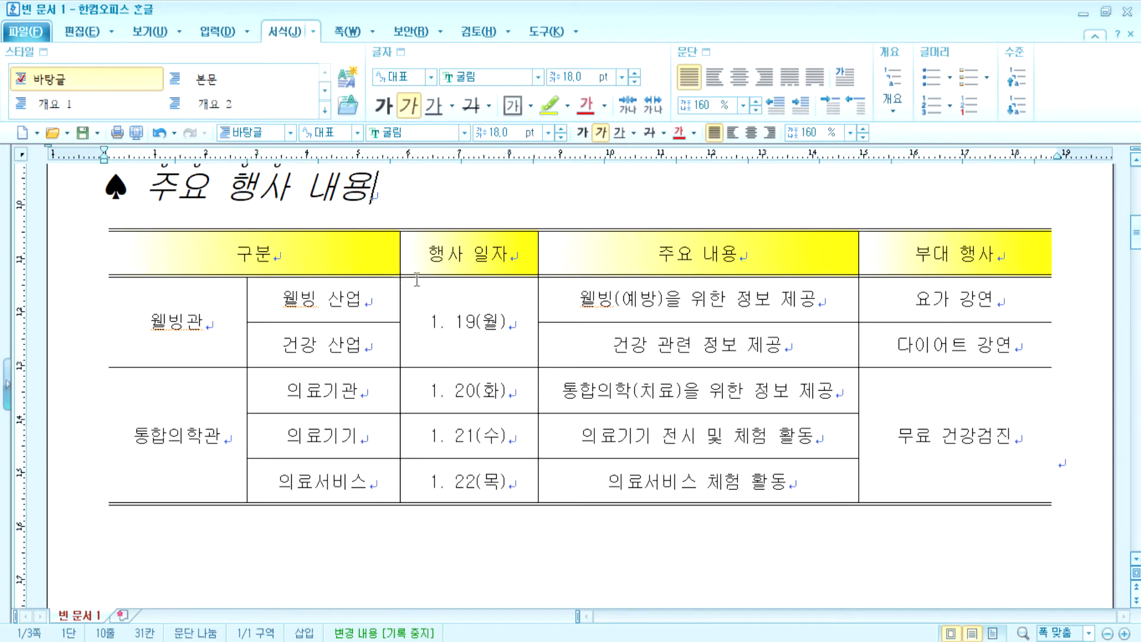
left_click_drag(274, 256, 963, 490)
key("ctrl+Up")
key("ctrl+Up")
key("ctrl+Up")
key("ctrl+Up")
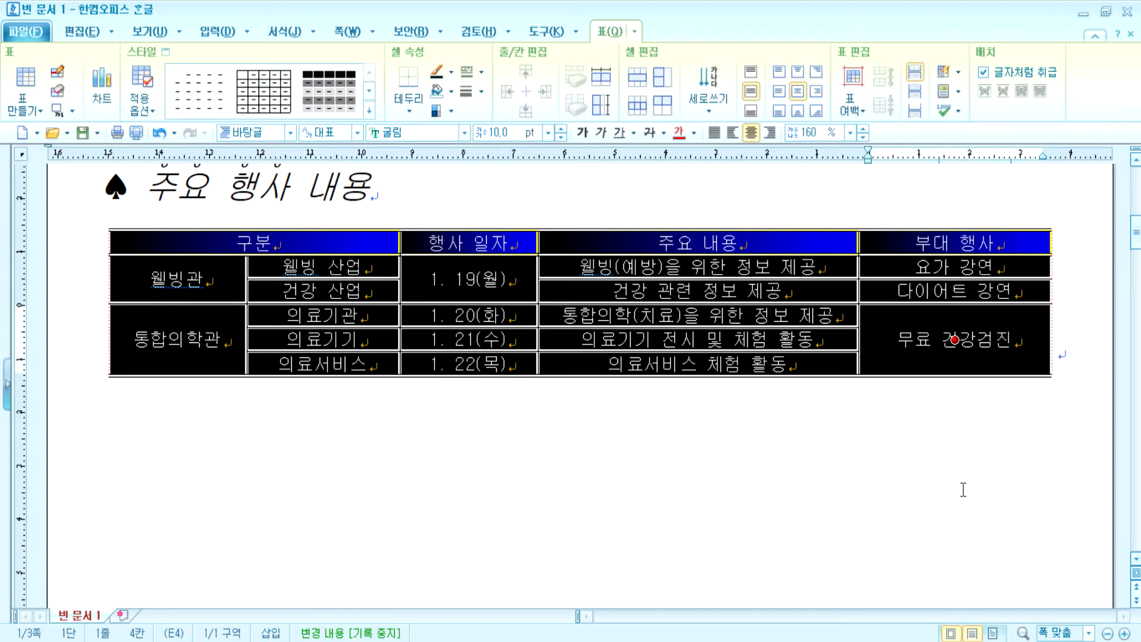
left_click(875, 499)
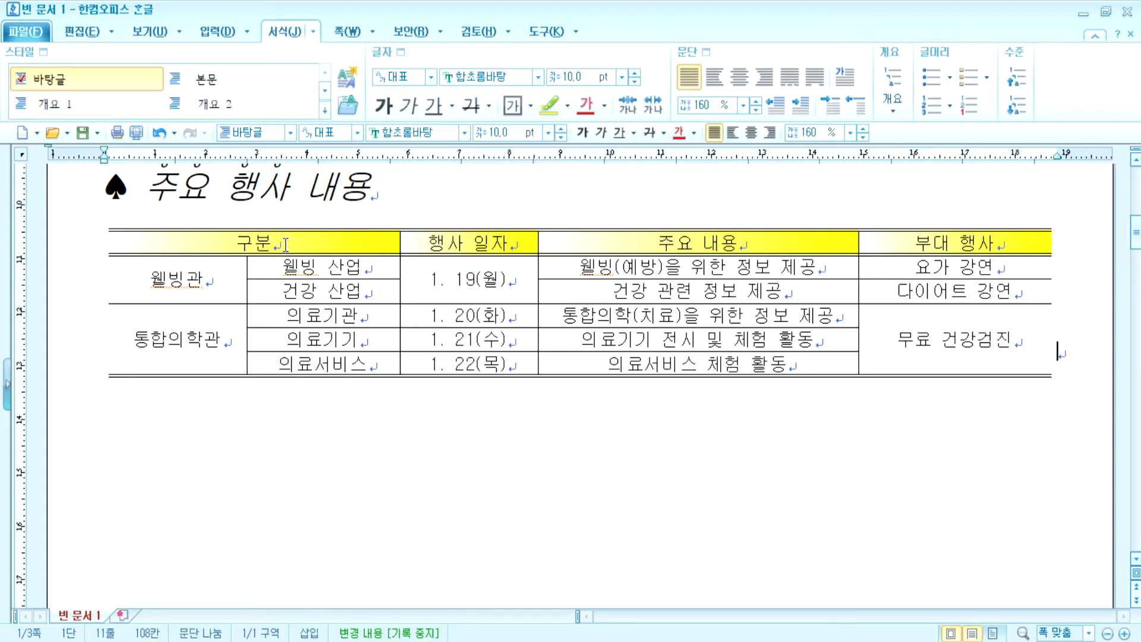
left_click_drag(296, 244, 891, 358)
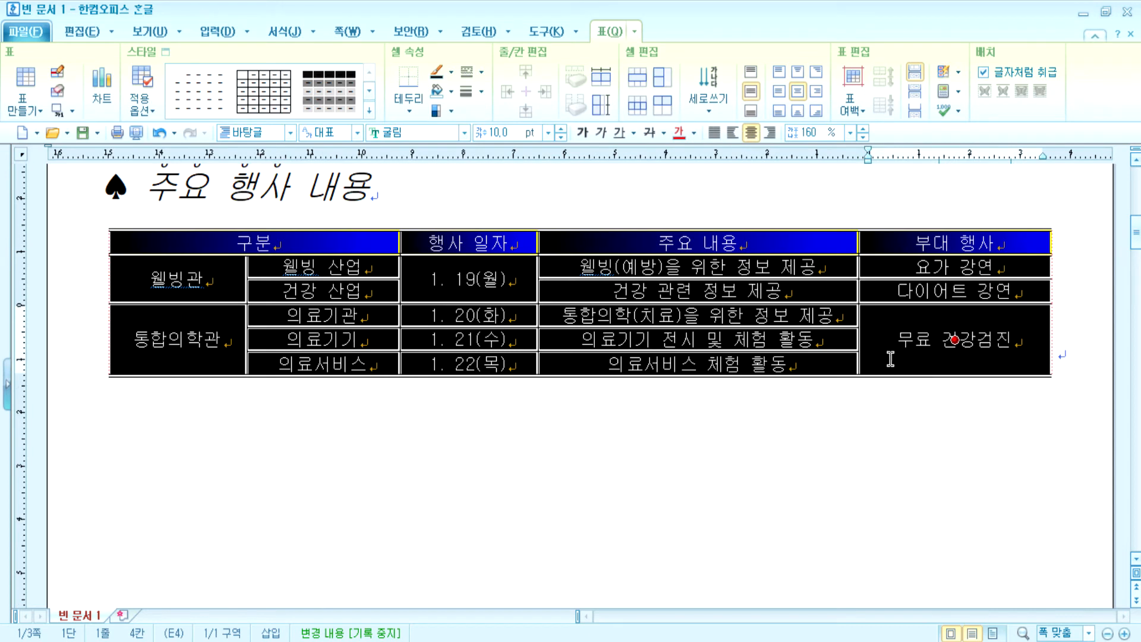
key("ctrl+Down")
key("ctrl+Down")
key("ctrl+Down")
key("ctrl+Down")
key("ctrl+Down")
key("ctrl+Down")
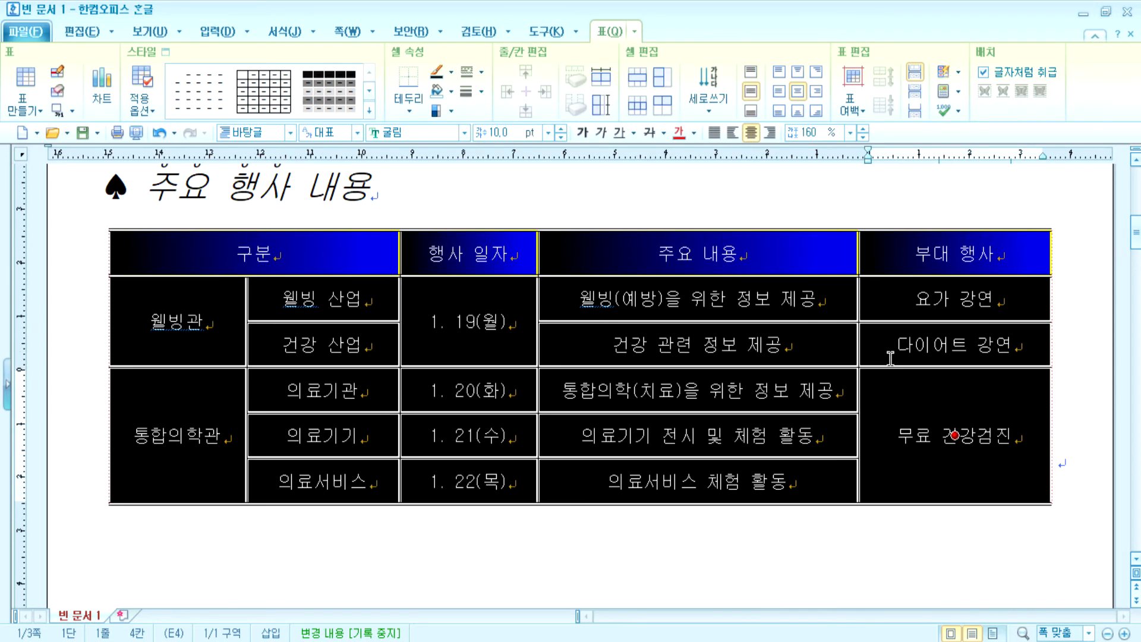
key("ctrl+Down")
key("ctrl+Down")
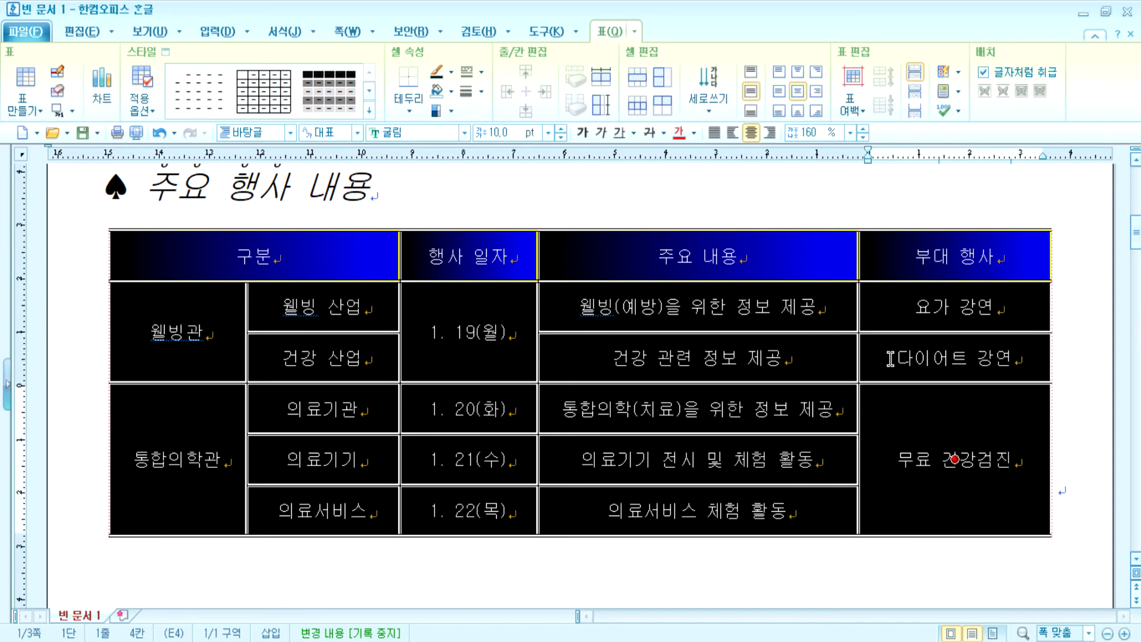
key("Escape")
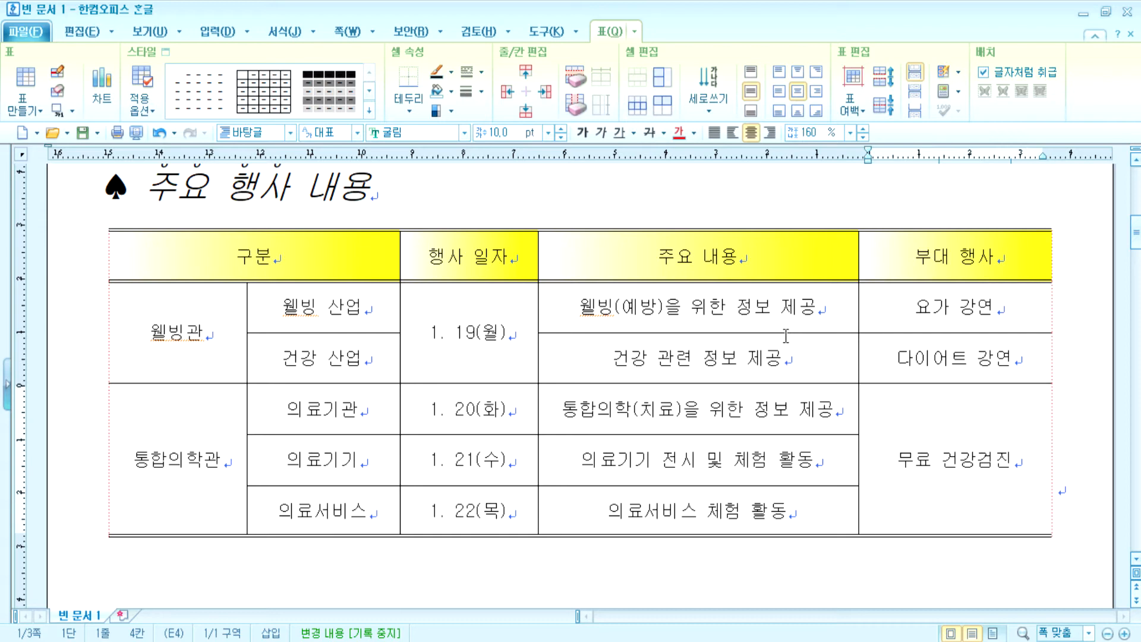
left_click(200, 325)
left_click_drag(200, 325, 202, 434)
right_click(195, 352)
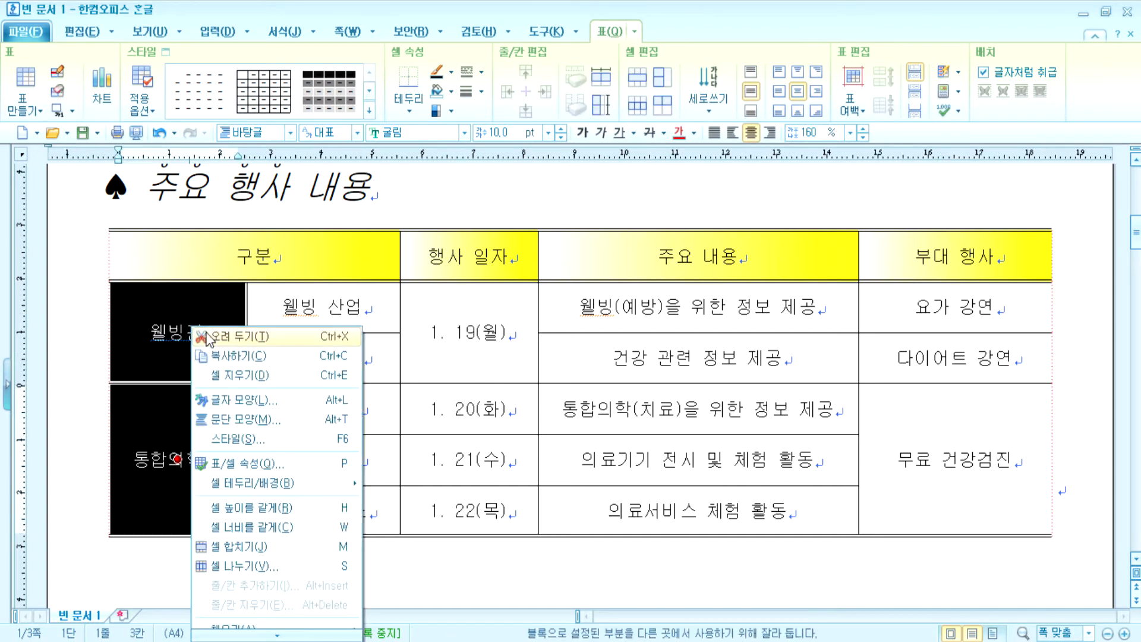
left_click(160, 318)
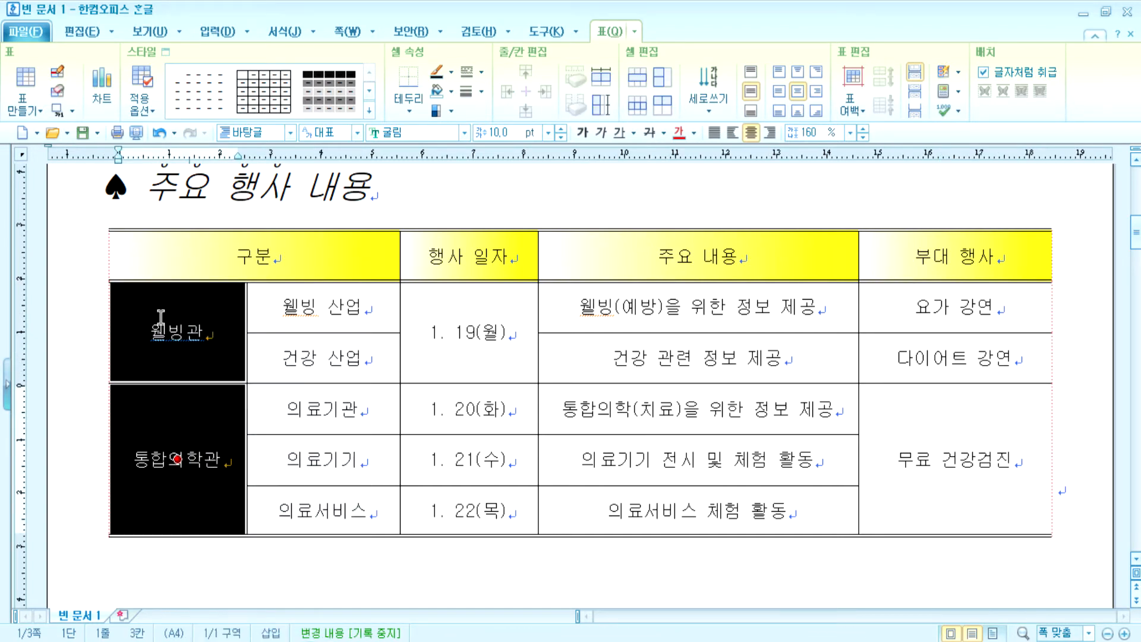
left_click(160, 317)
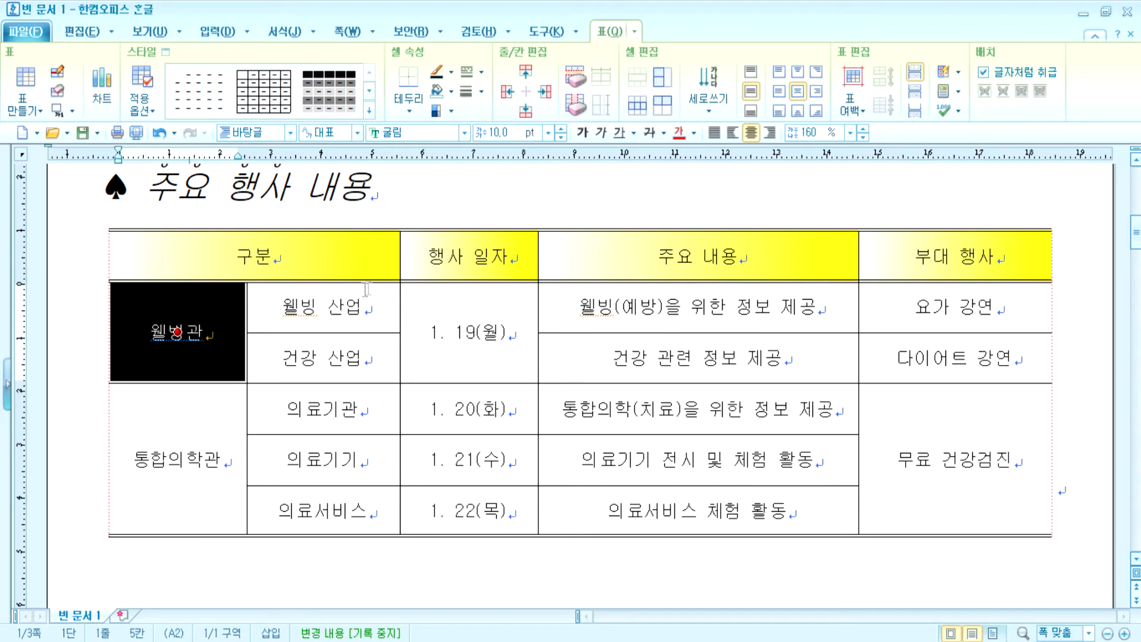
left_click(698, 256)
left_click(633, 269)
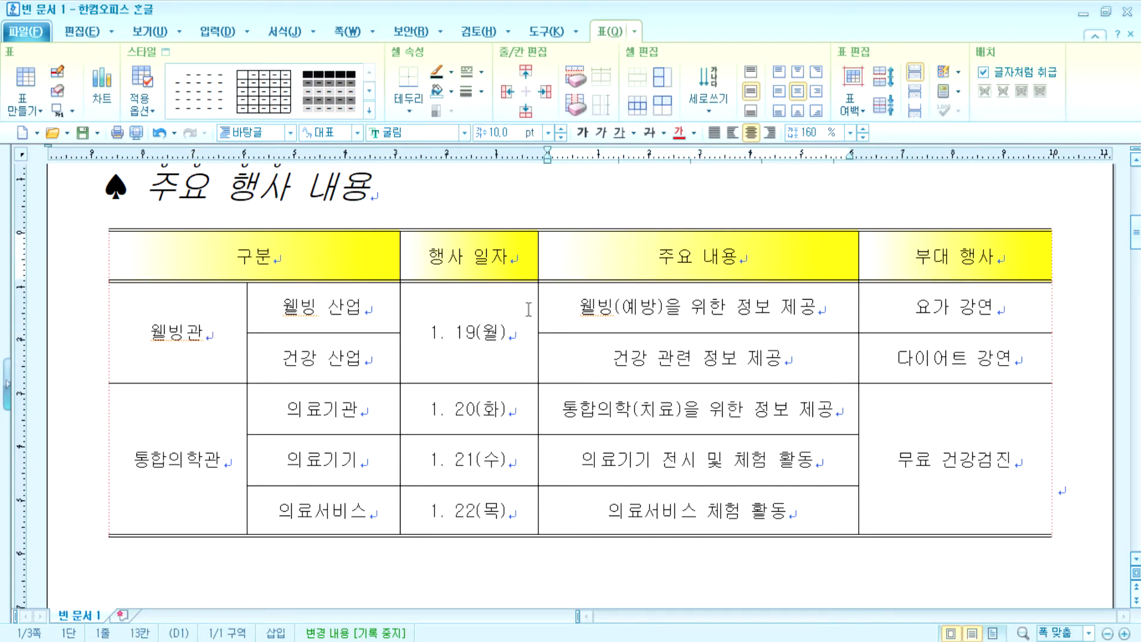
left_click_drag(498, 309, 697, 409)
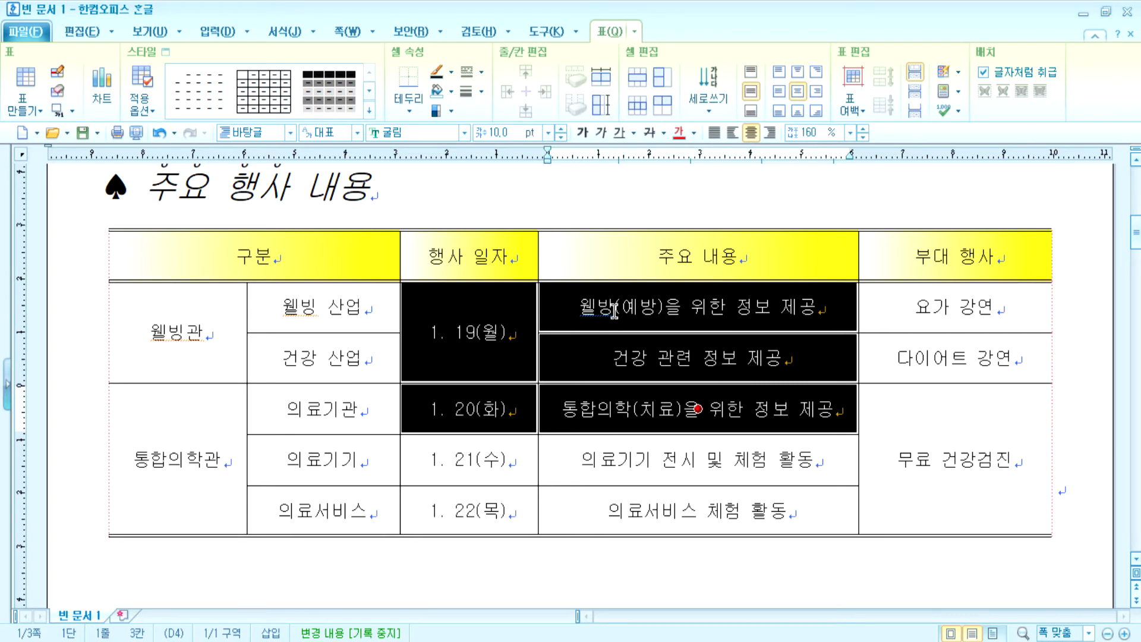
right_click(615, 312)
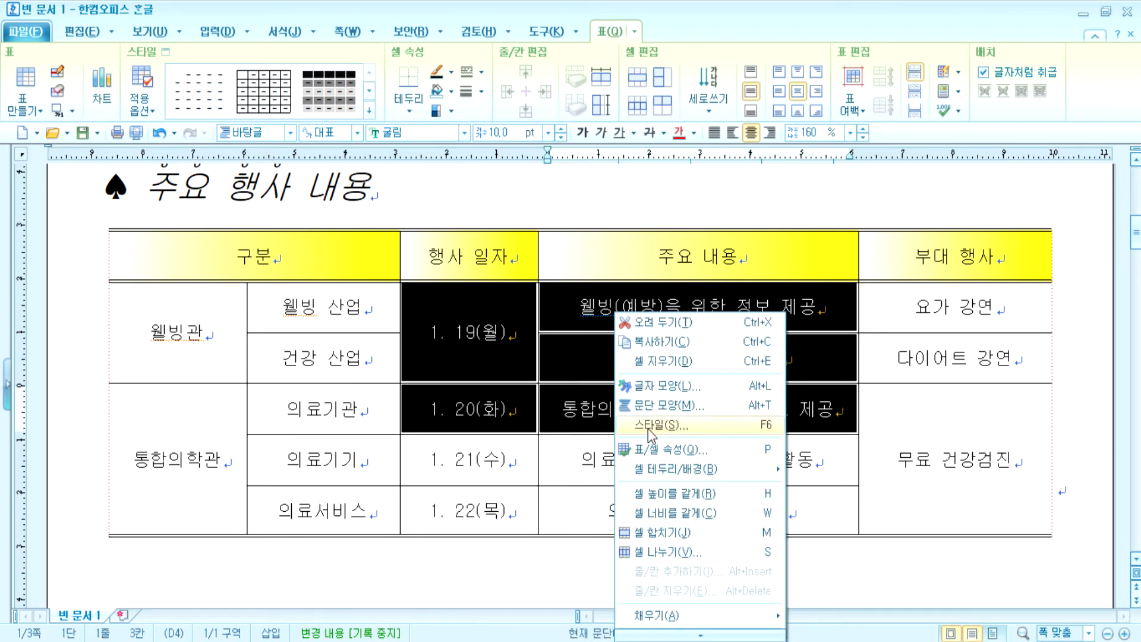
left_click(550, 208)
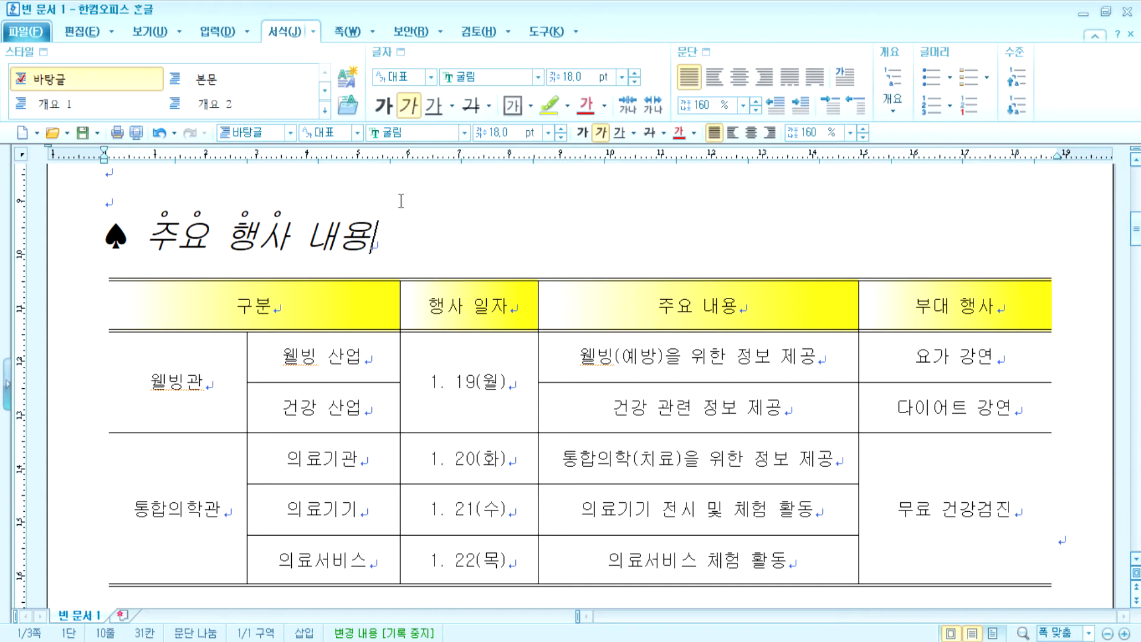
- Copy the five 주요 내용 description cells and put the caret below the event table
left_click_drag(367, 300, 619, 542)
key("ctrl+c")
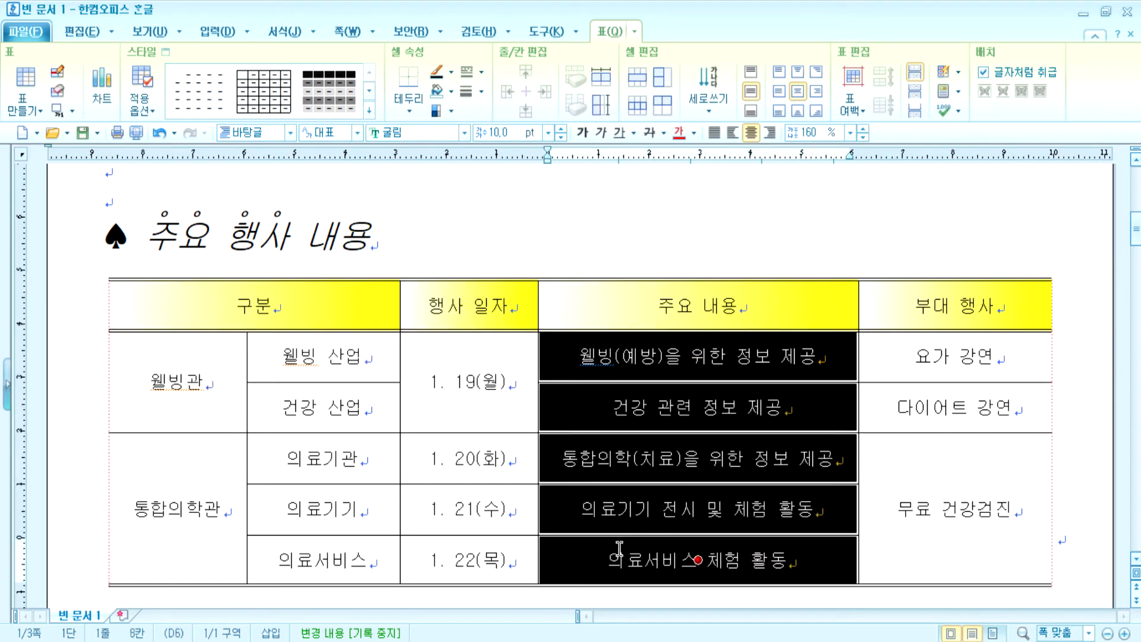
right_click(597, 350)
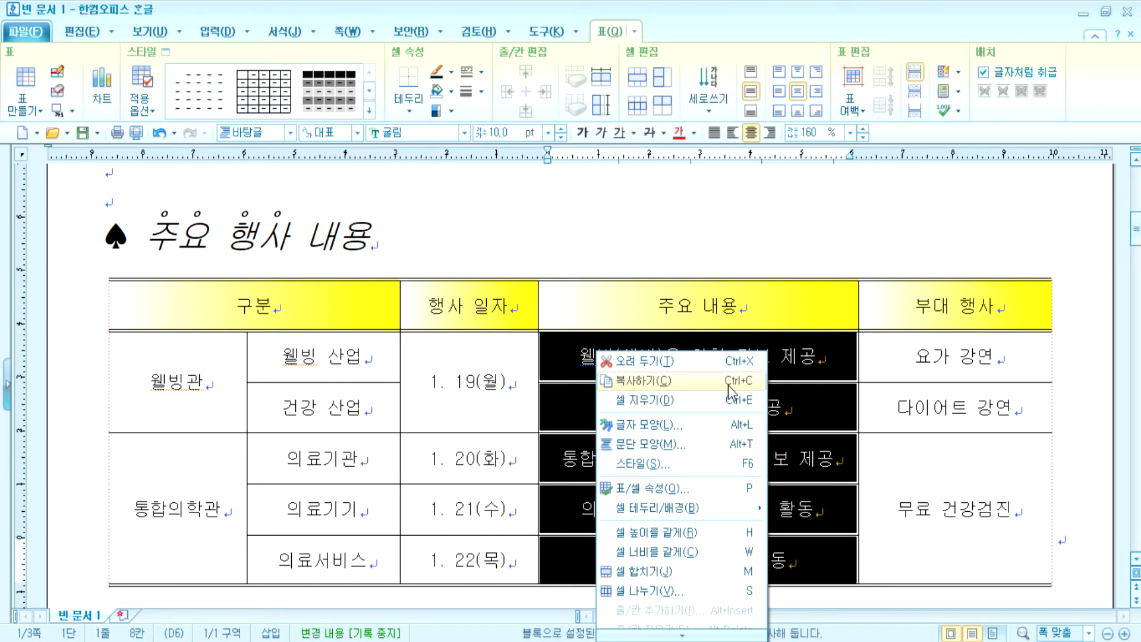
left_click(581, 353)
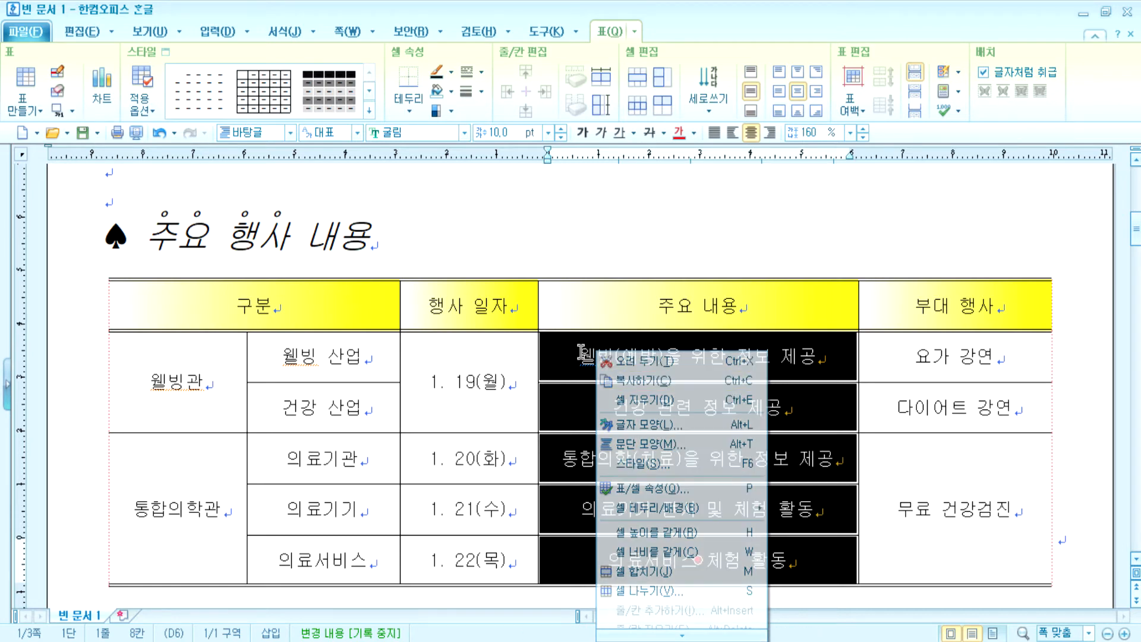
left_click(621, 380)
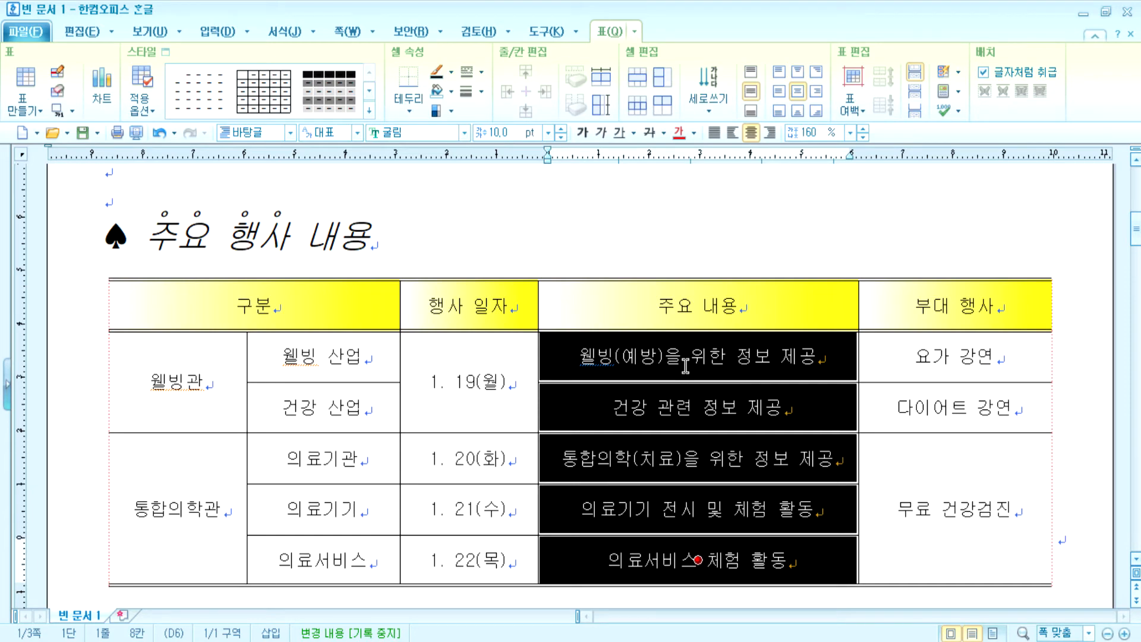
key("Escape")
scroll(599, 362, "down", 5)
left_click(197, 441)
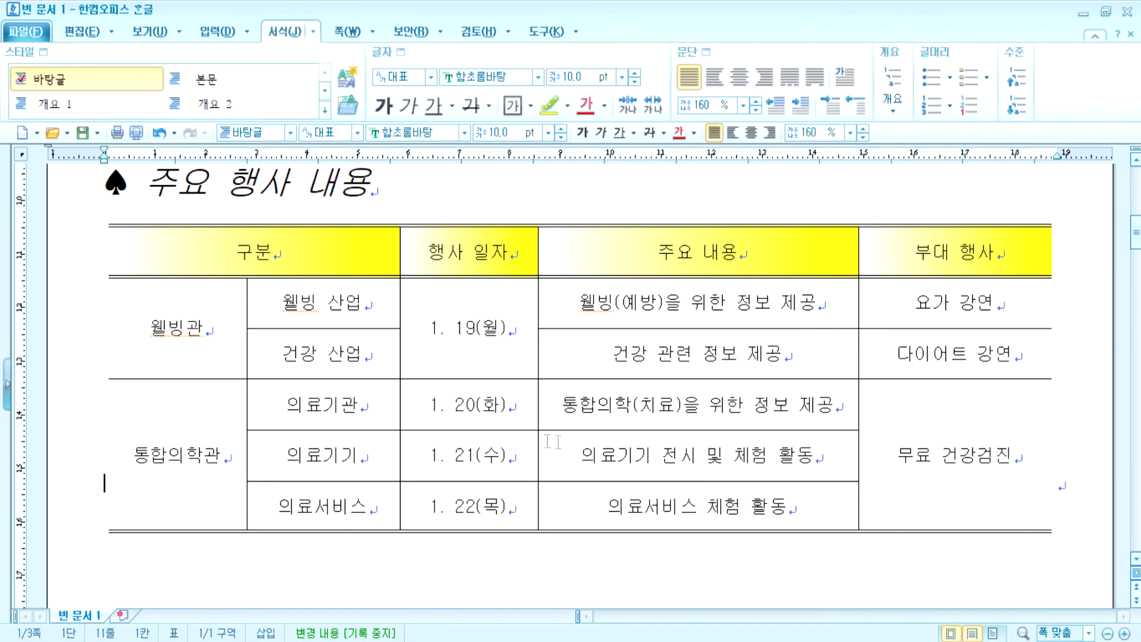
- Add a blank line under the event table, then paste the copied cells and delete that pasted table
key("Return")
key("Return")
key("Return")
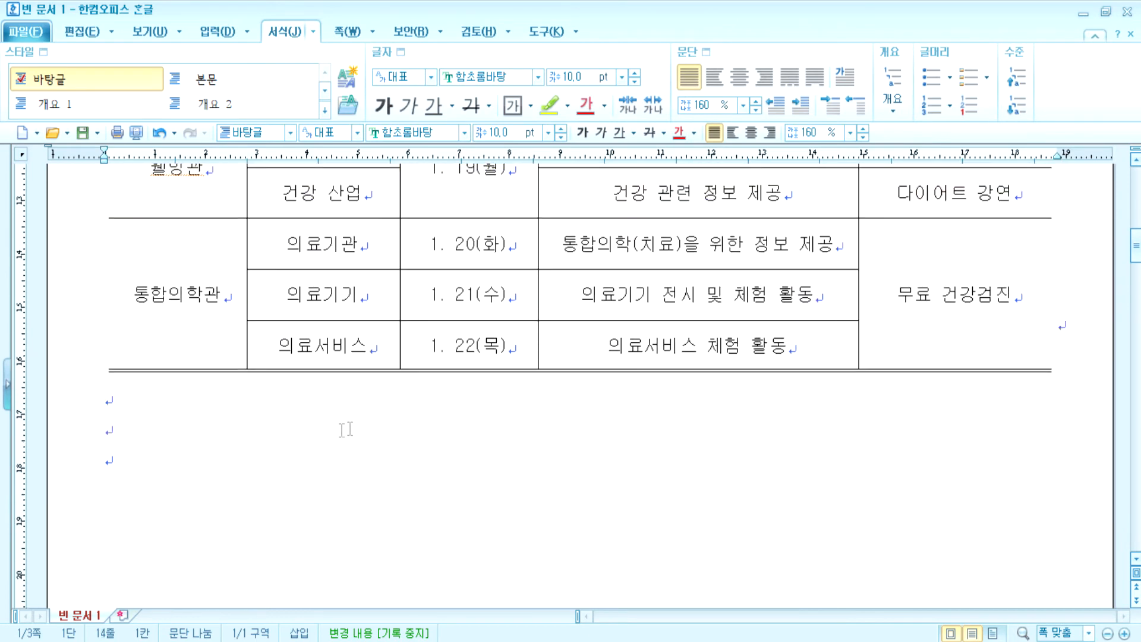
key("ctrl+v")
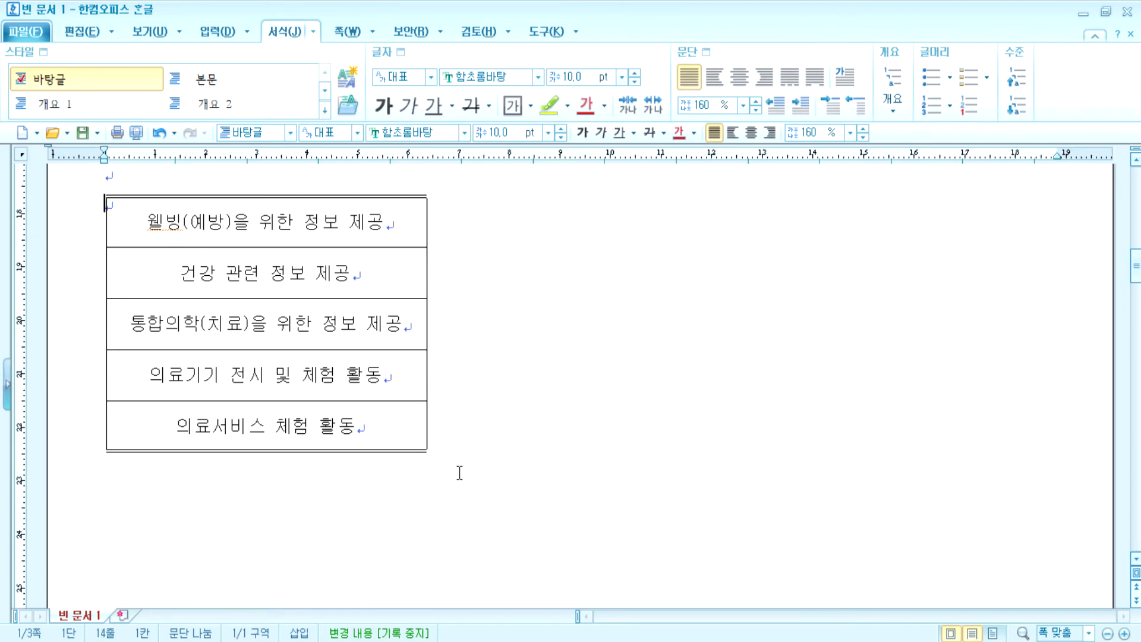
left_click(392, 197)
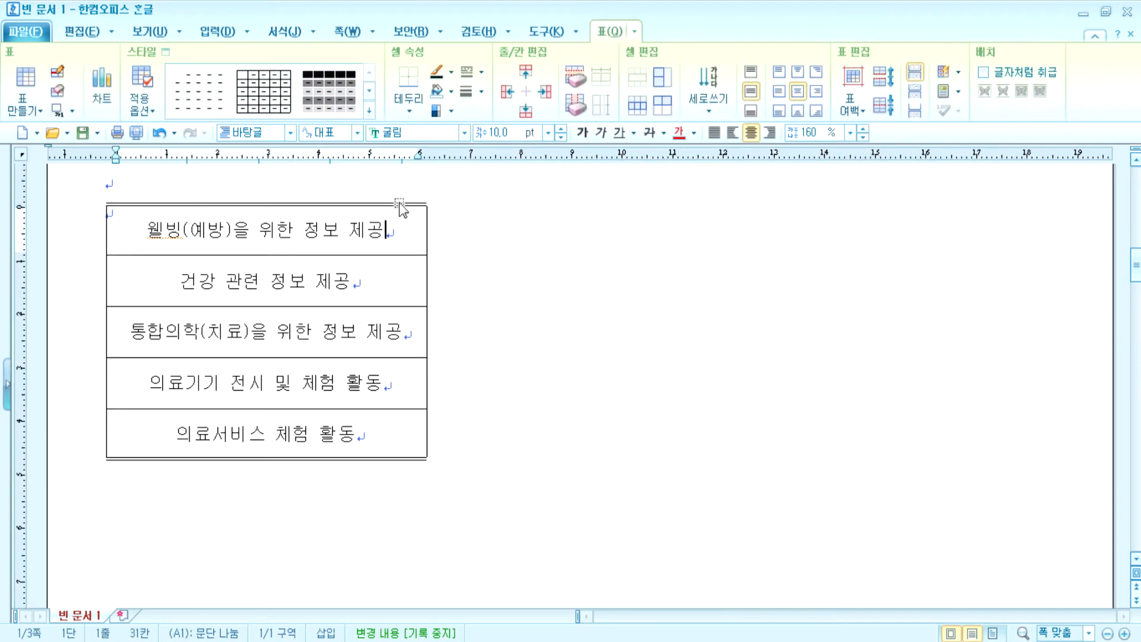
left_click(402, 205)
key("Delete")
key("ctrl+z")
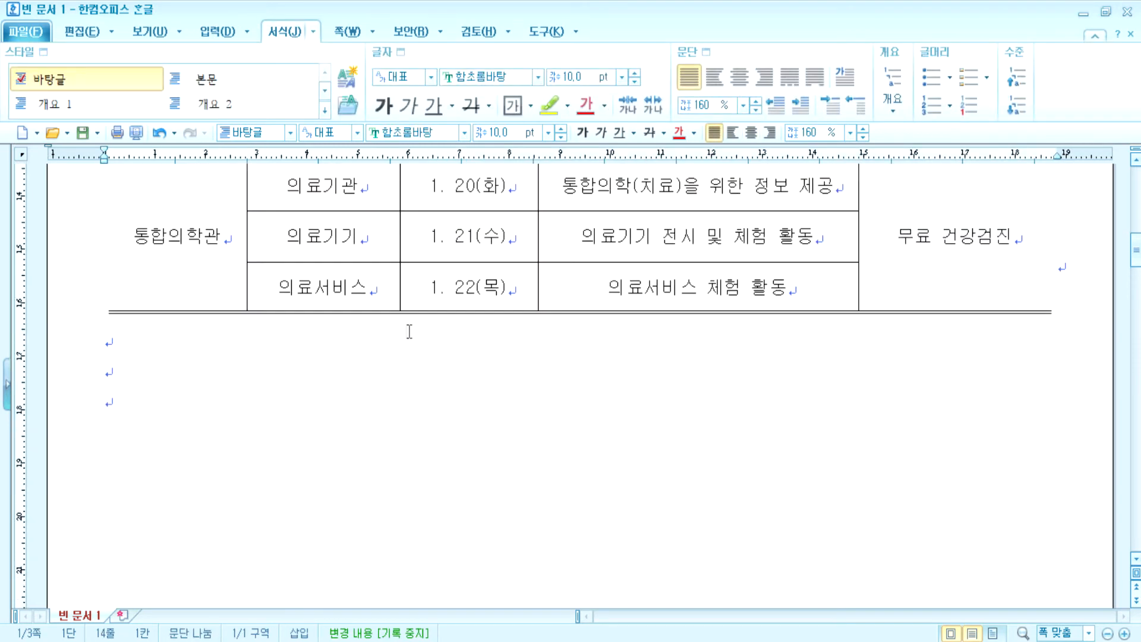
scroll(414, 339, "up", 3)
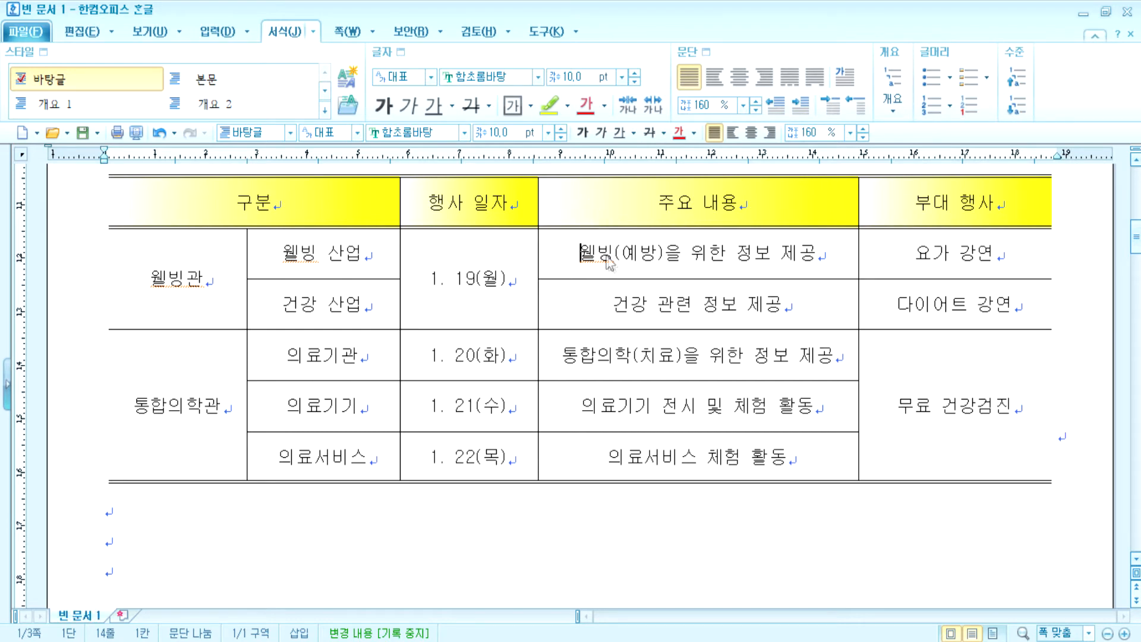
right_click(588, 253)
key("Escape")
left_click(593, 256)
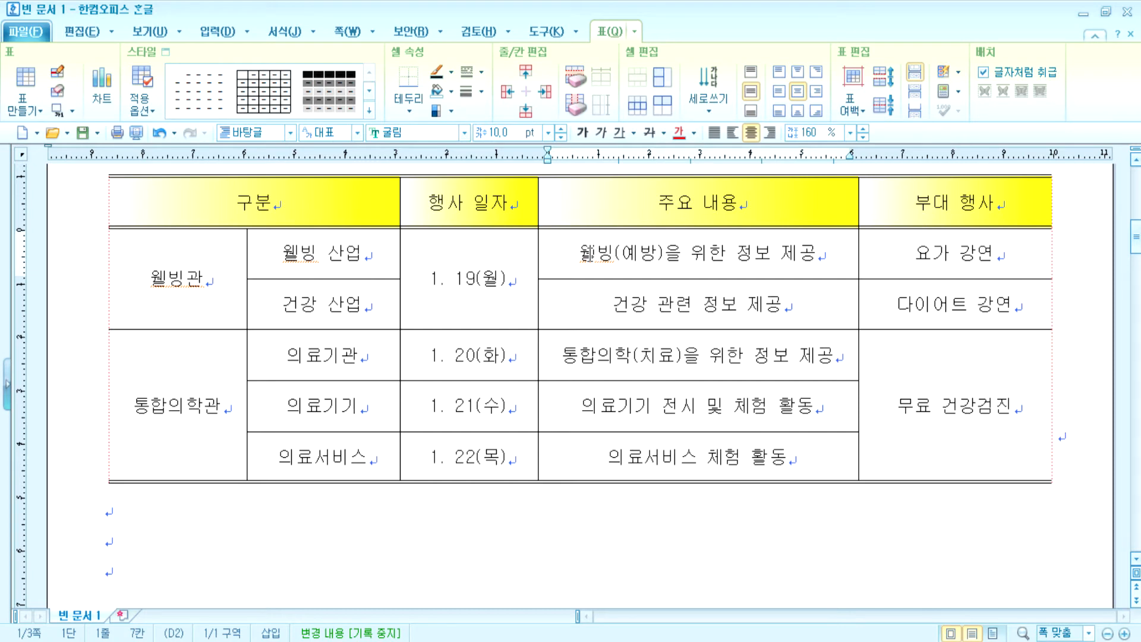
left_click(446, 516)
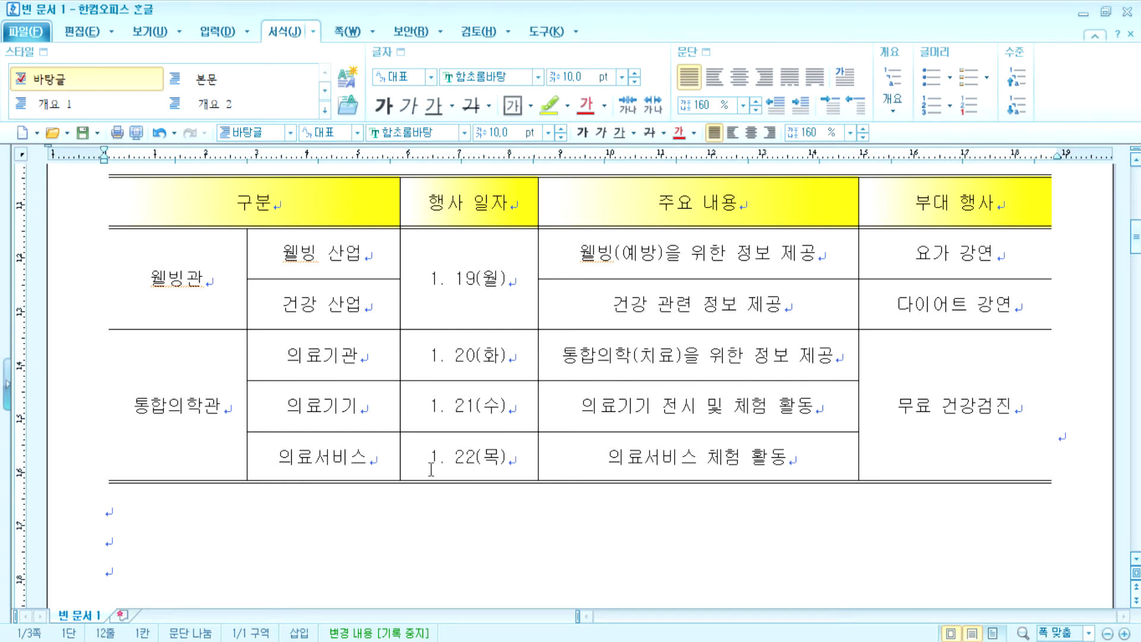
- Create a new blank document with 10 mm top/bottom margins and 11 mm left, right and header margins
left_click(36, 32)
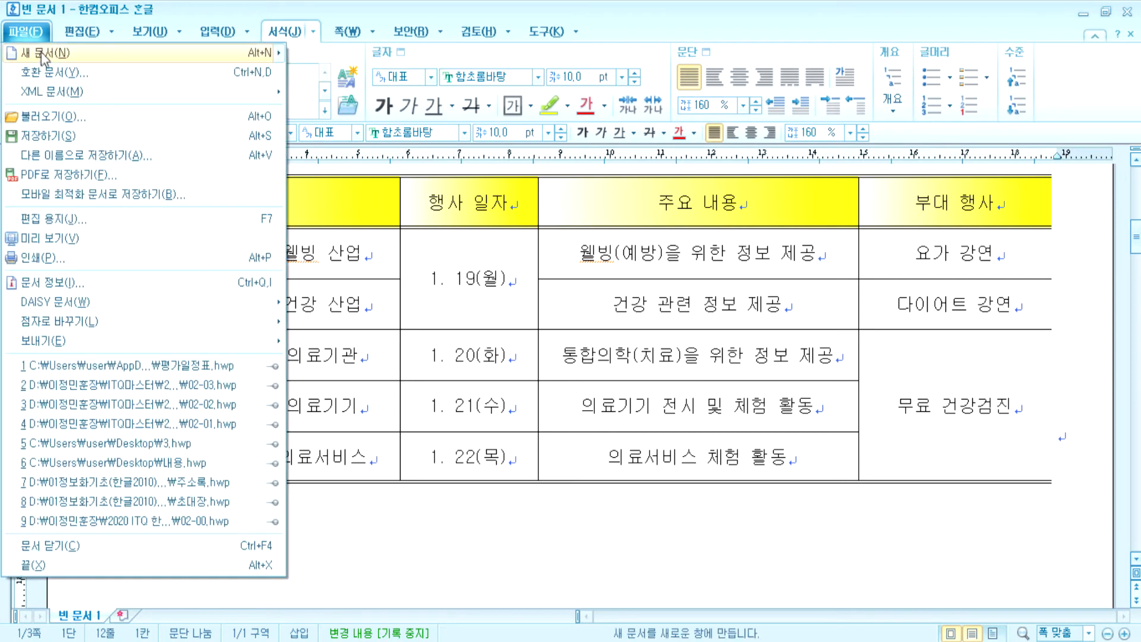
left_click(209, 51)
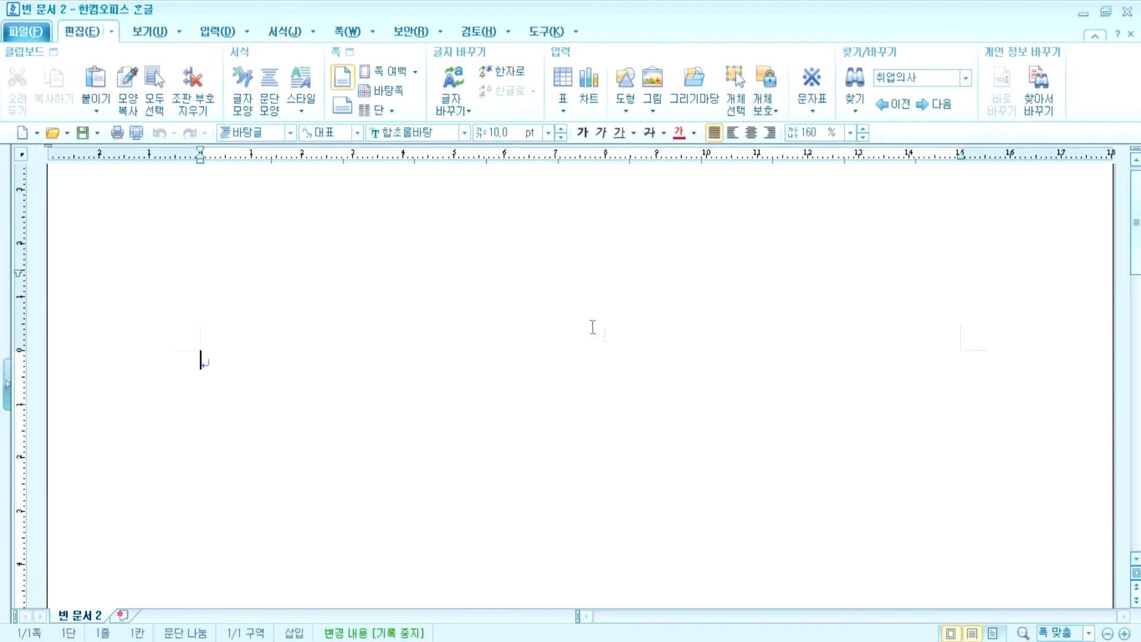
key("F7")
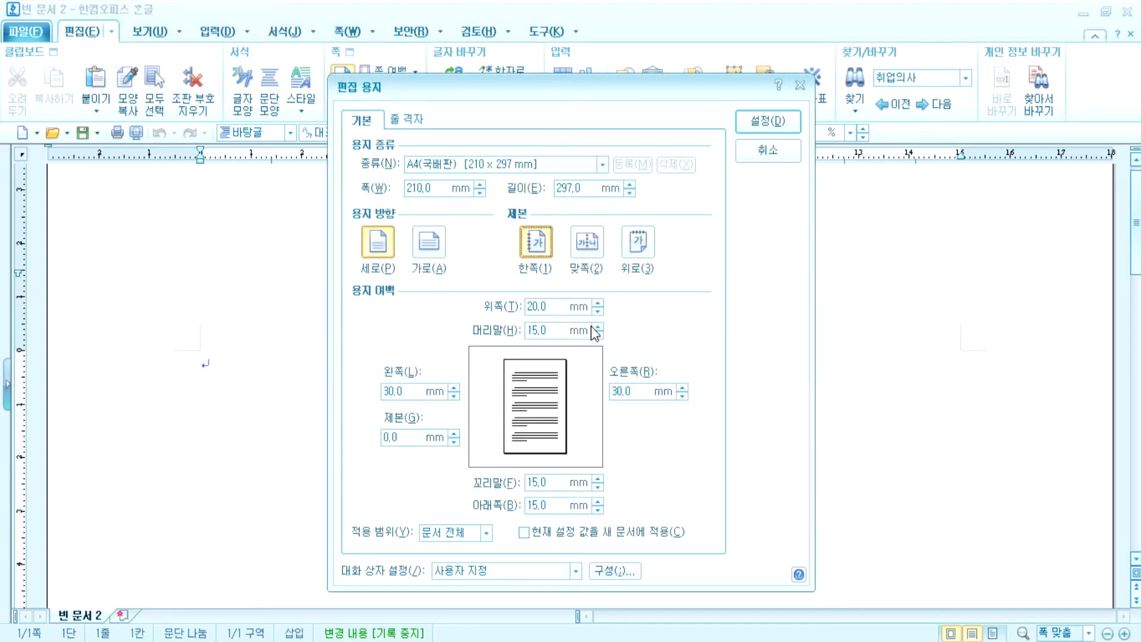
type("10")
key("Tab")
type("10")
key("Tab")
type("11")
key("Tab")
type("11")
key("Tab")
type("11")
key("Return")
type("1")
- Type section numbers 1 and 2 on separate lines, each followed by blank lines
key("Return")
key("Return")
key("Return")
key("Return")
key("Return")
type("2")
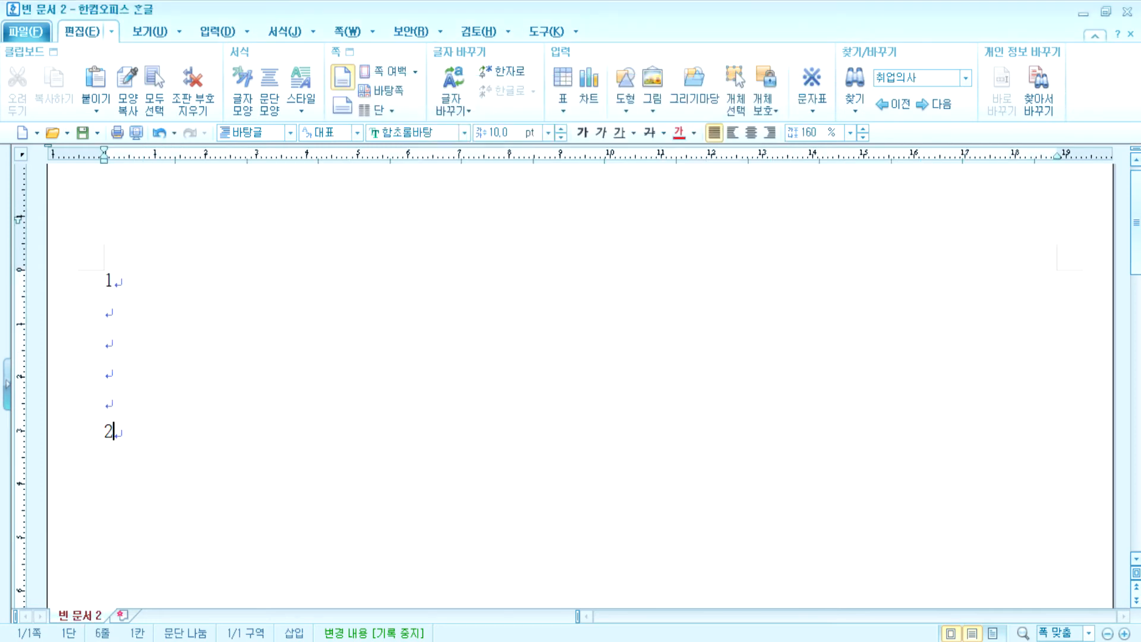
key("Return")
key("Return")
key("Return")
key("Return")
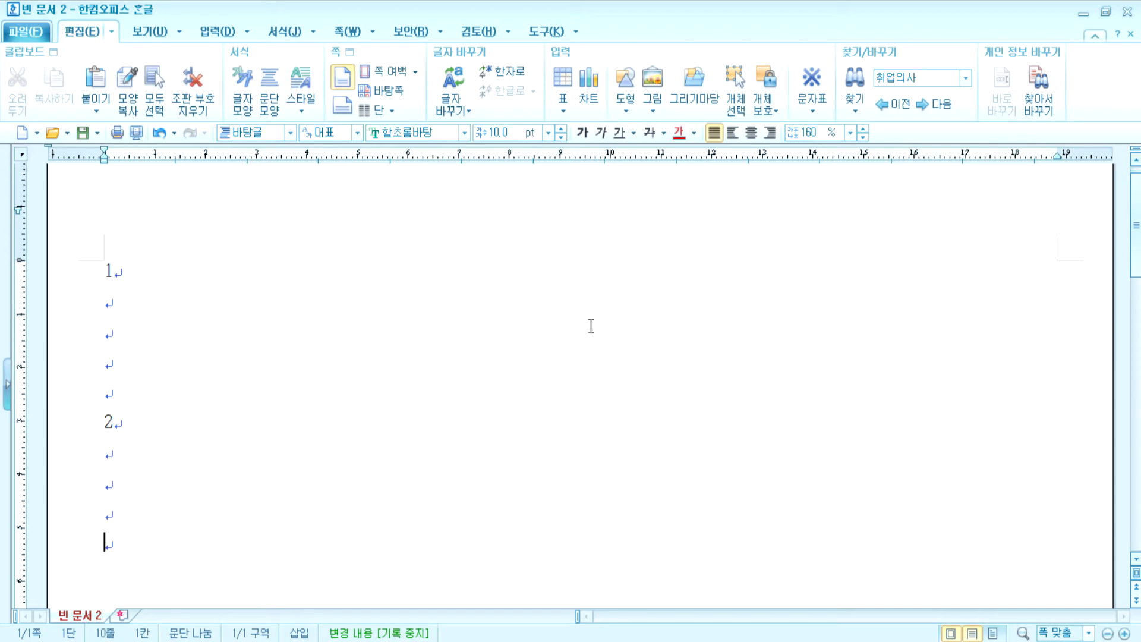
key("Up")
key("Up")
key("Up")
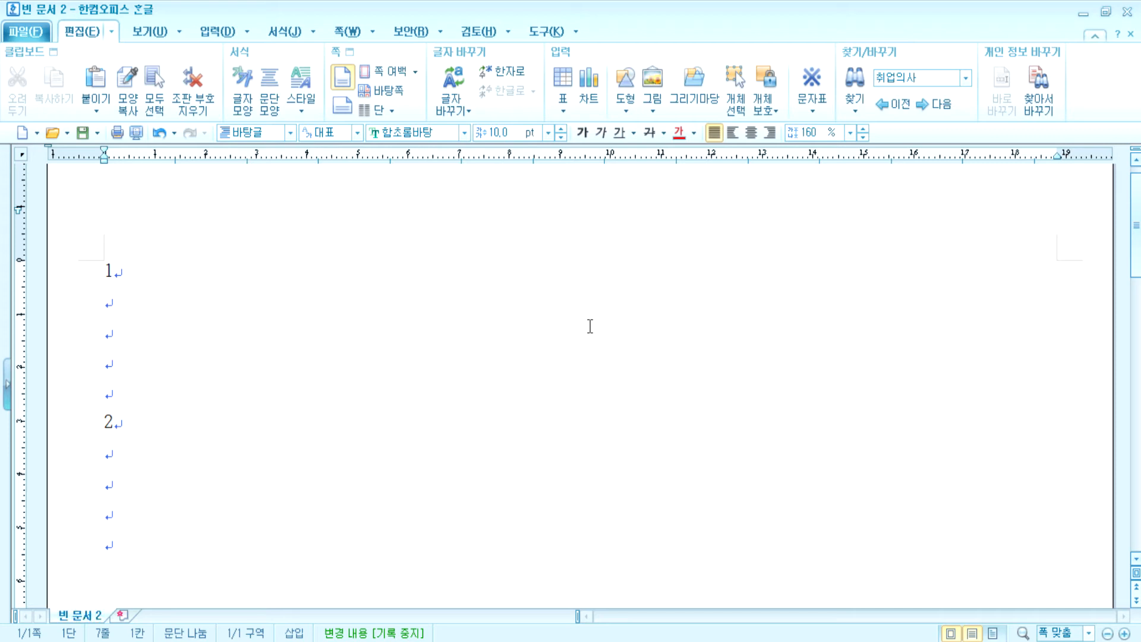
scroll(531, 237, "down", 3)
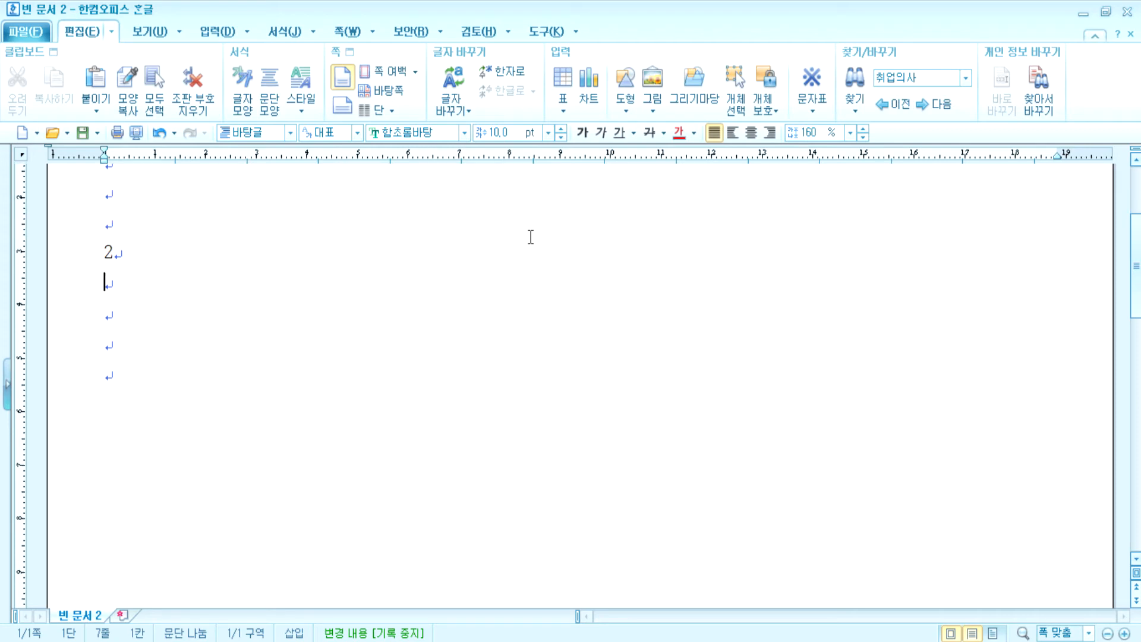
- Insert a 5-row, 6-column table under section 2 using Ctrl+N,T
key("ctrl+n")
key("t")
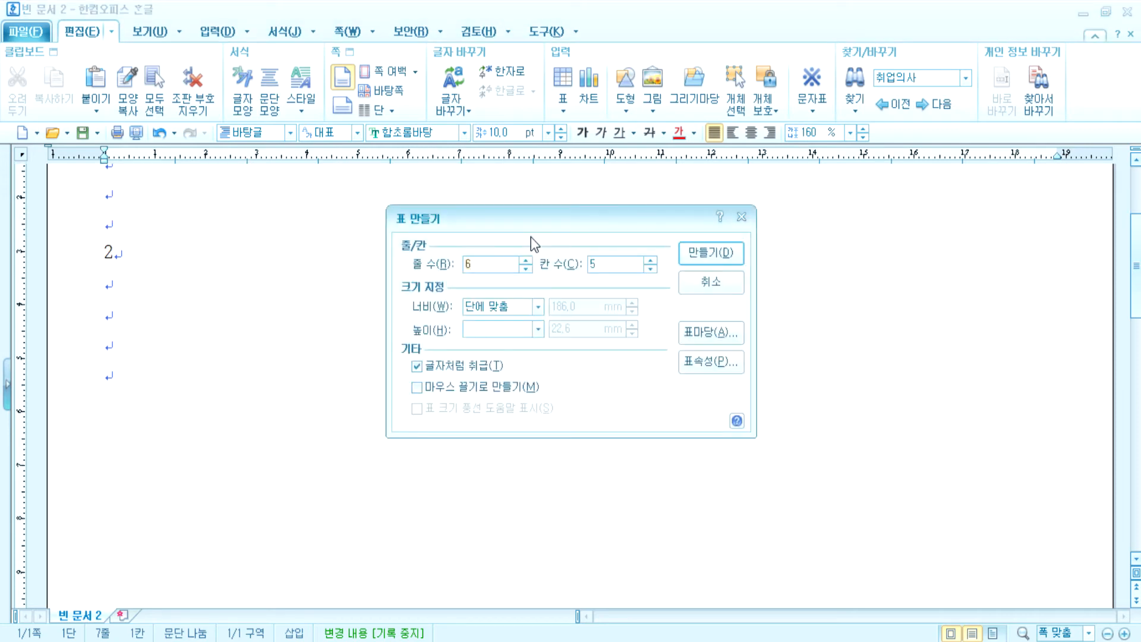
type("5")
key("Tab")
type("6")
key("Return")
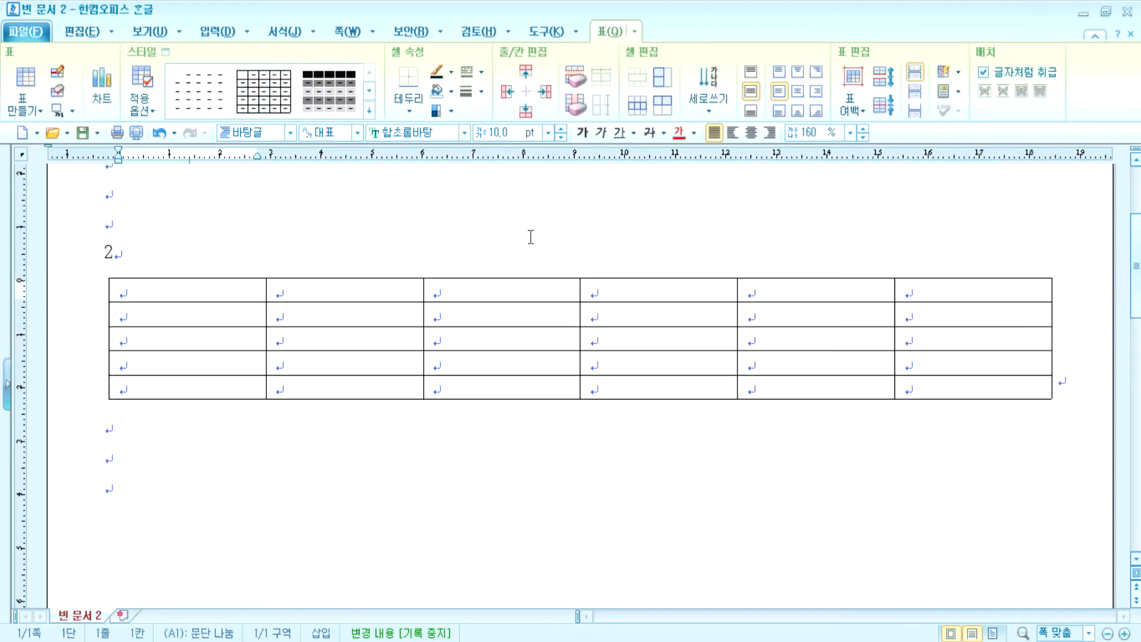
- Type the header cells 에너지원, 2008년 and 2009년 across the first row
type("에")
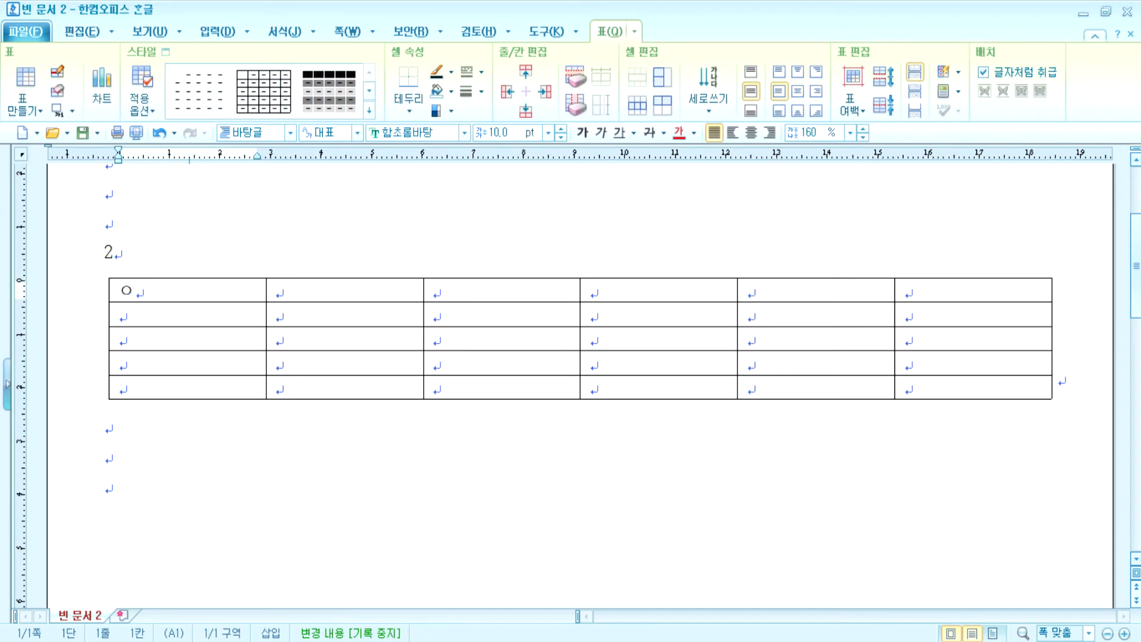
type("너지원")
key("Tab")
type("2008년")
key("Tab")
type("2009")
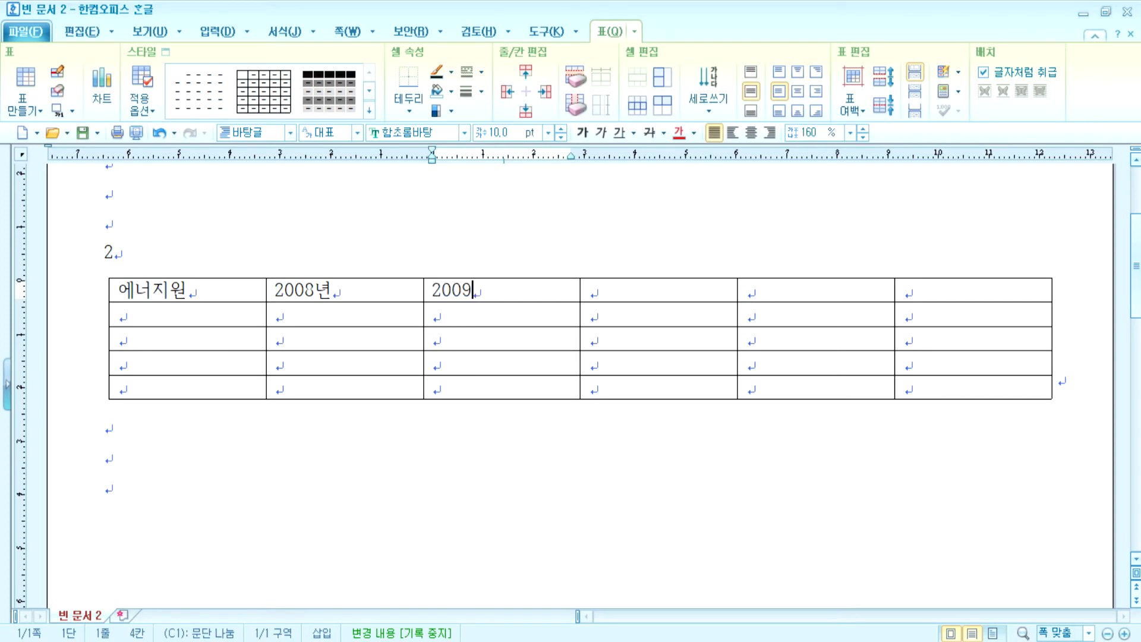
type("ㄴ년")
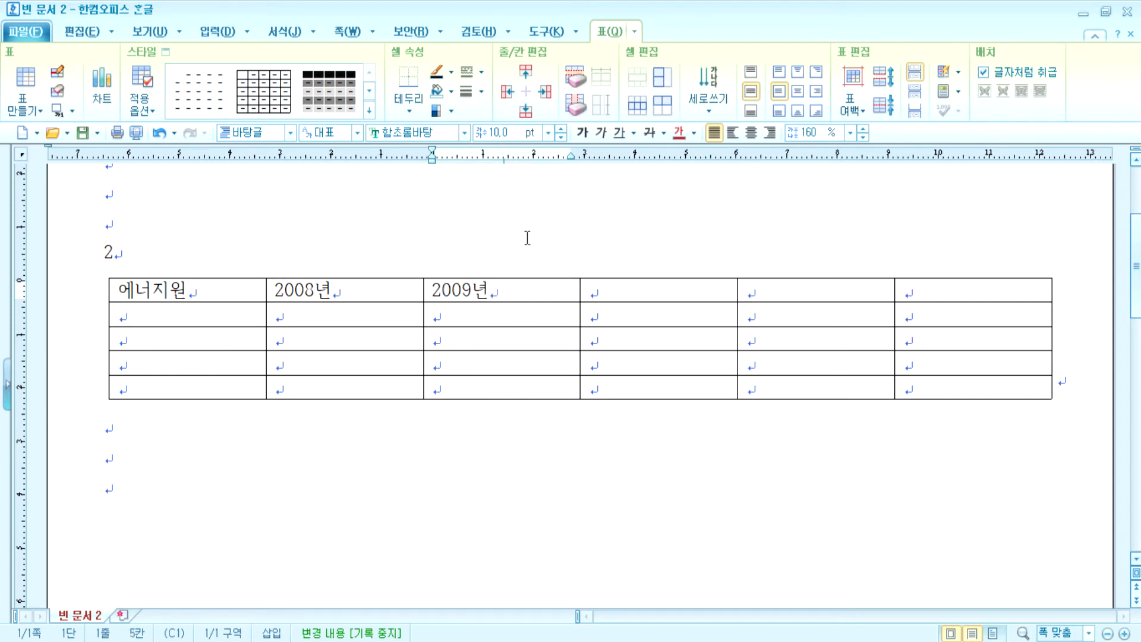
- Try auto-filling the remaining year headers across B1:E1, undoing the result both times
left_click_drag(389, 284, 815, 290)
key("a")
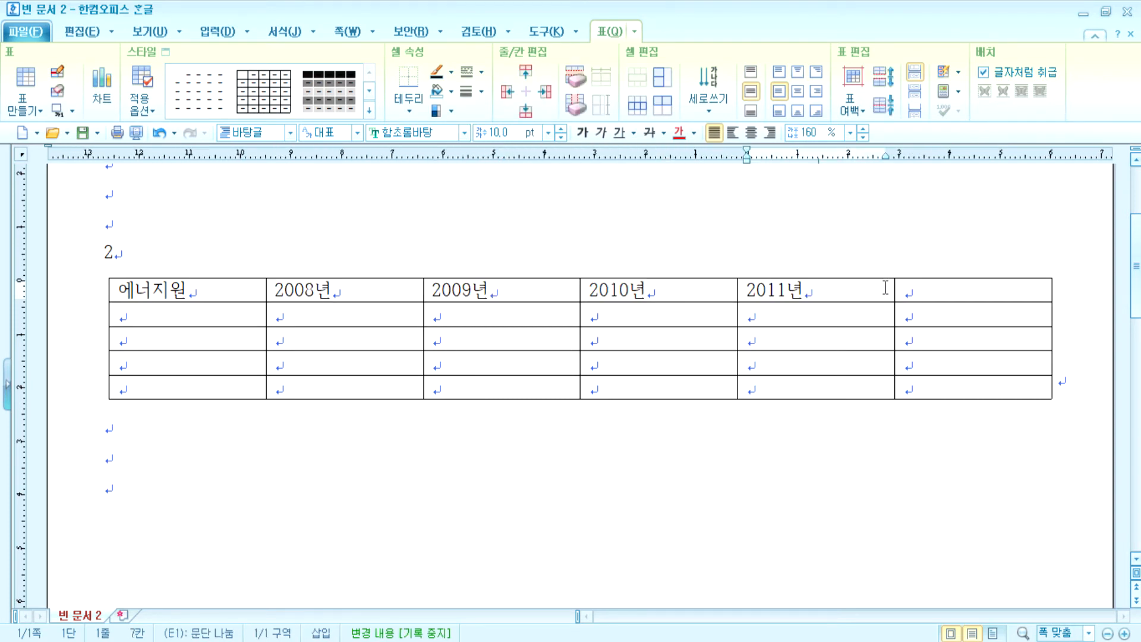
left_click(916, 291)
key("ctrl+z")
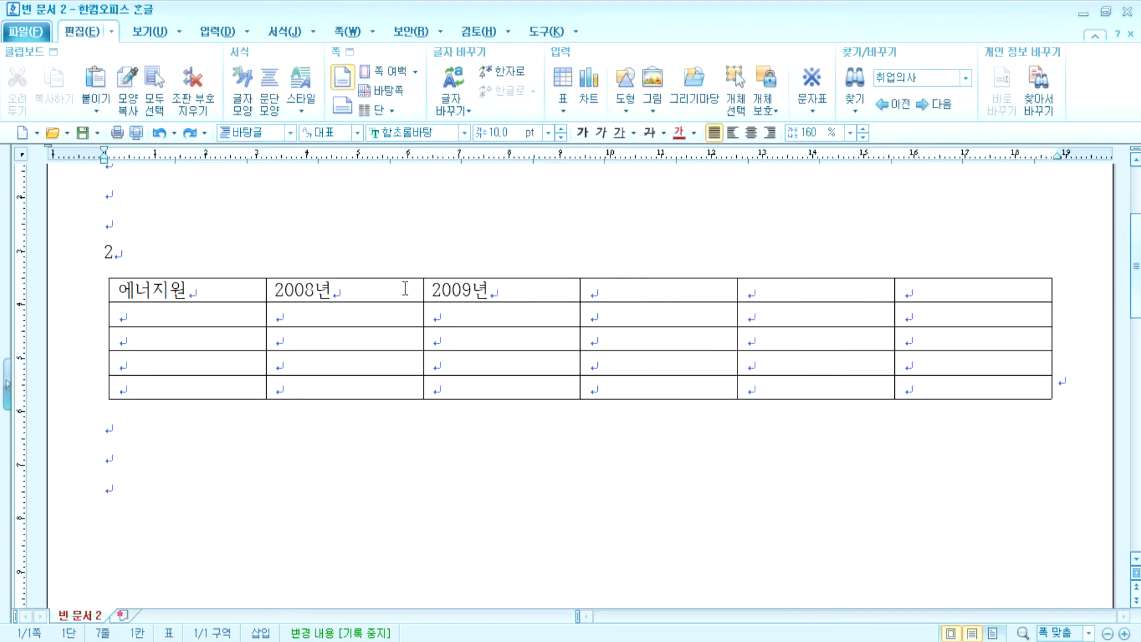
left_click_drag(399, 288, 750, 290)
key("a")
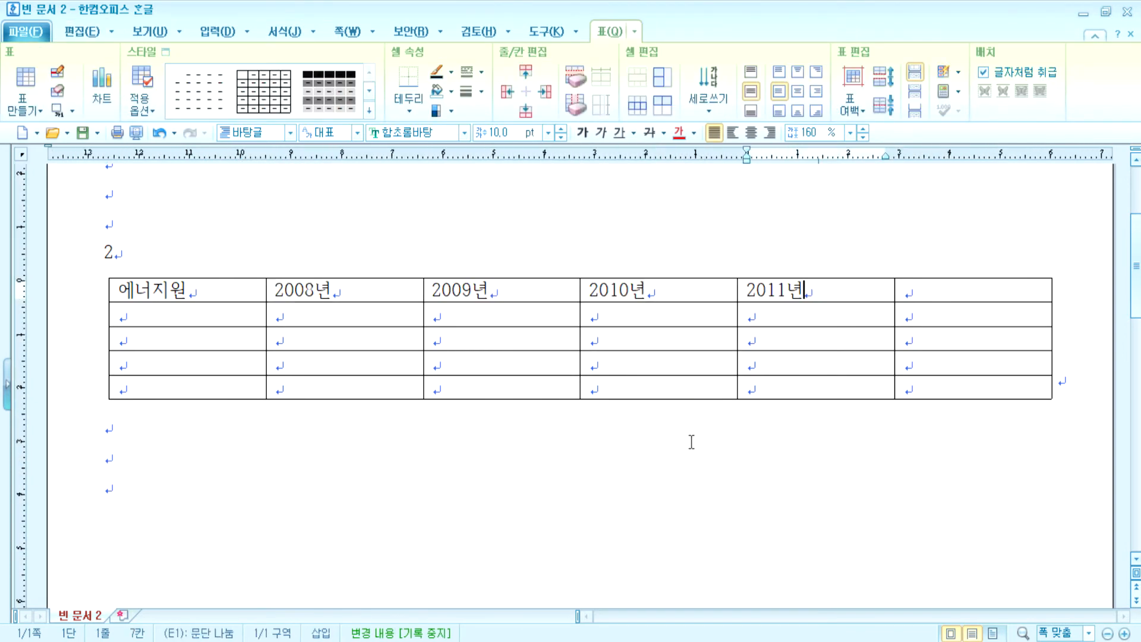
key("ctrl+z")
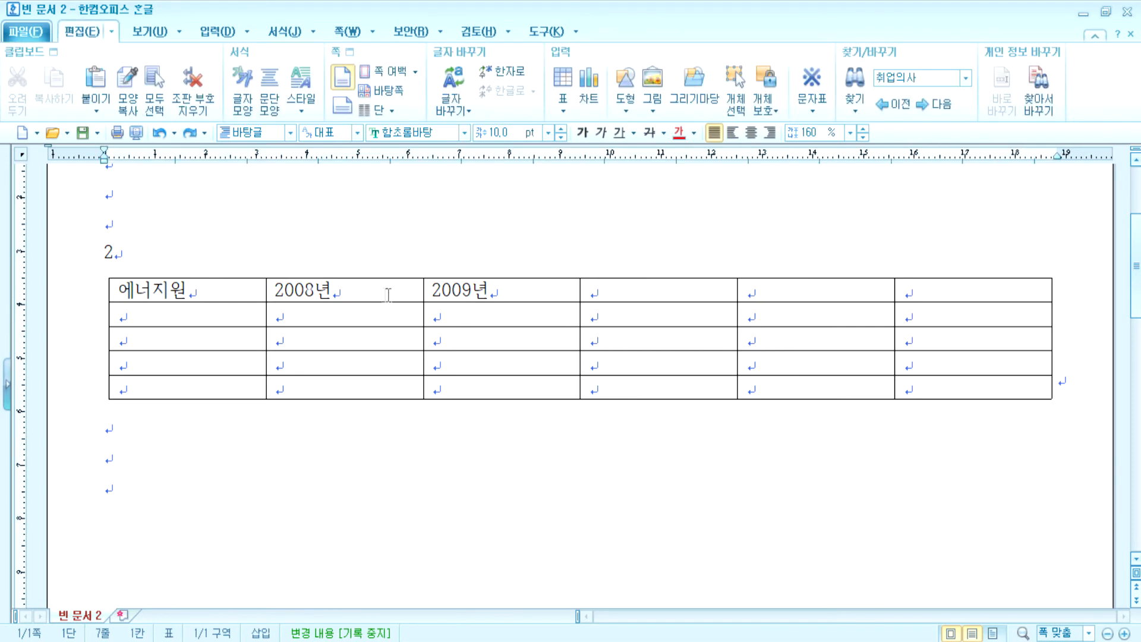
left_click_drag(356, 288, 470, 288)
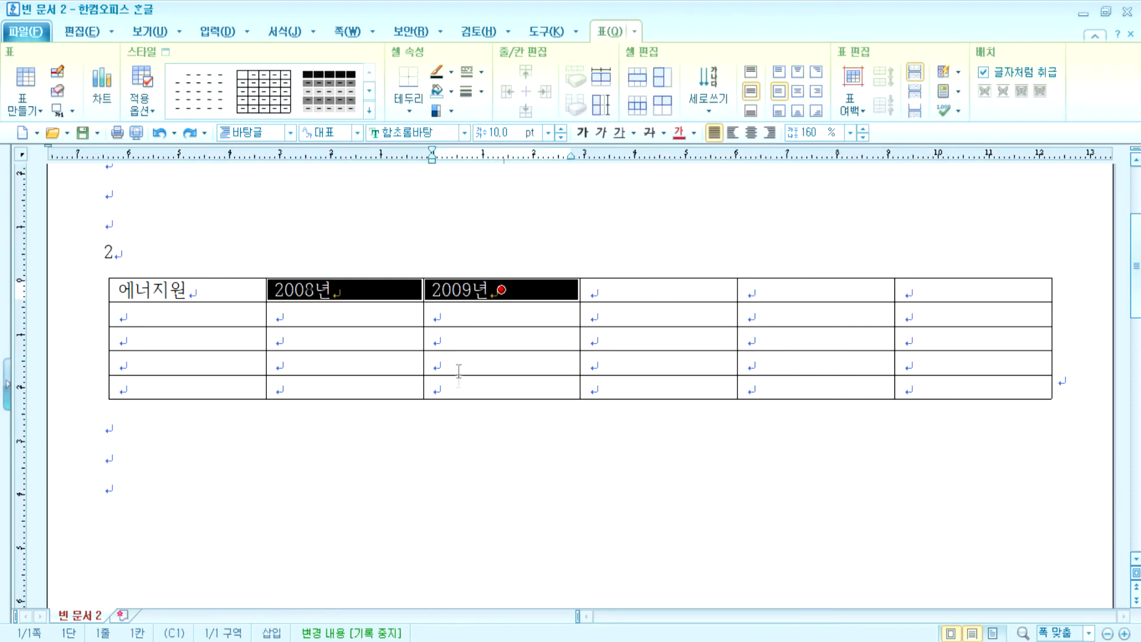
key("Escape")
left_click(685, 286)
left_click(746, 290)
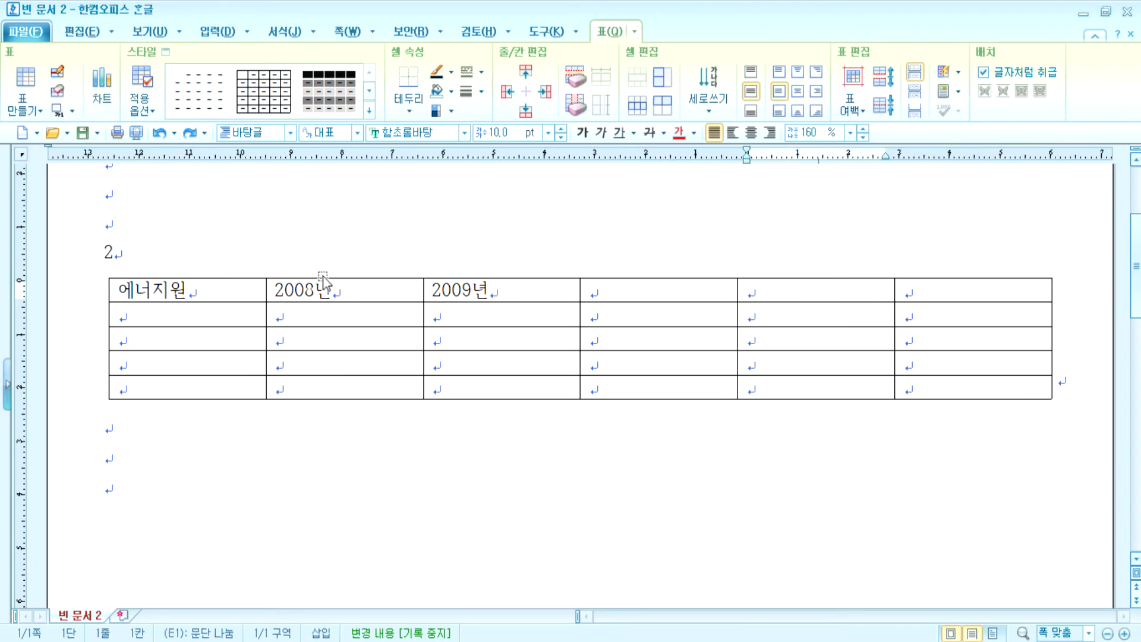
left_click_drag(324, 283, 815, 289)
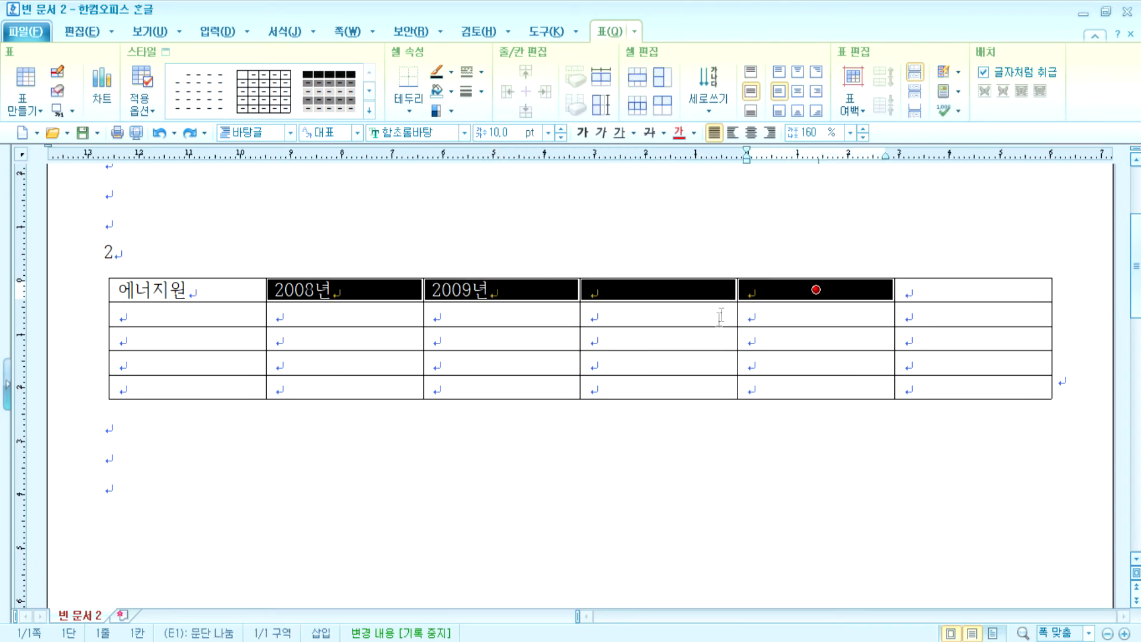
key("a")
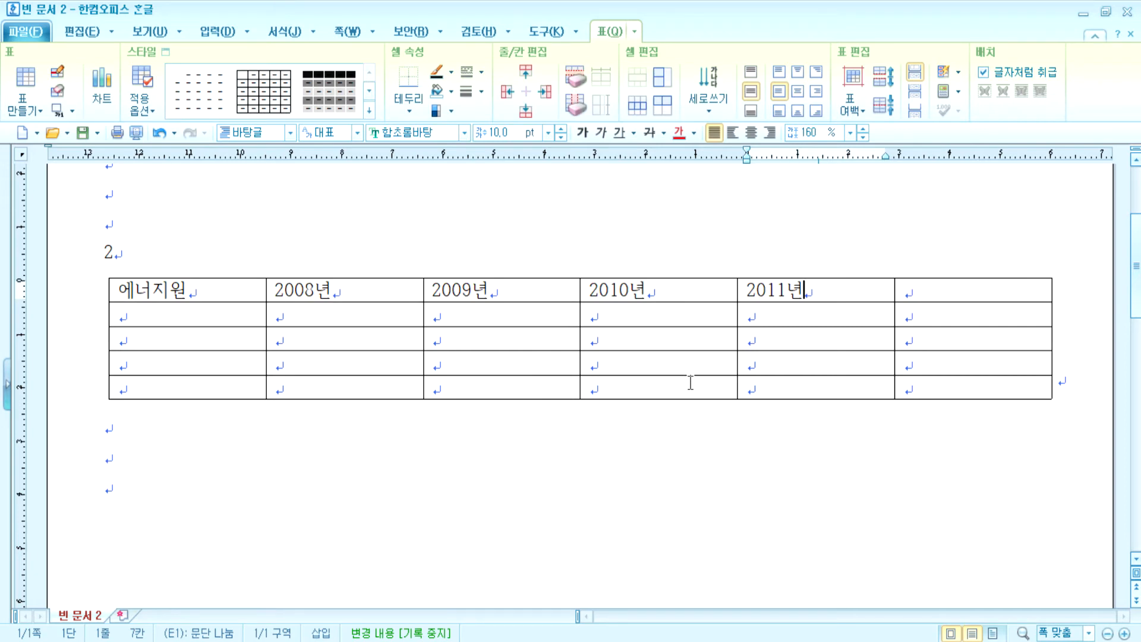
left_click(226, 310)
type("1")
key("Tab")
type("2")
left_click_drag(661, 335, 970, 382)
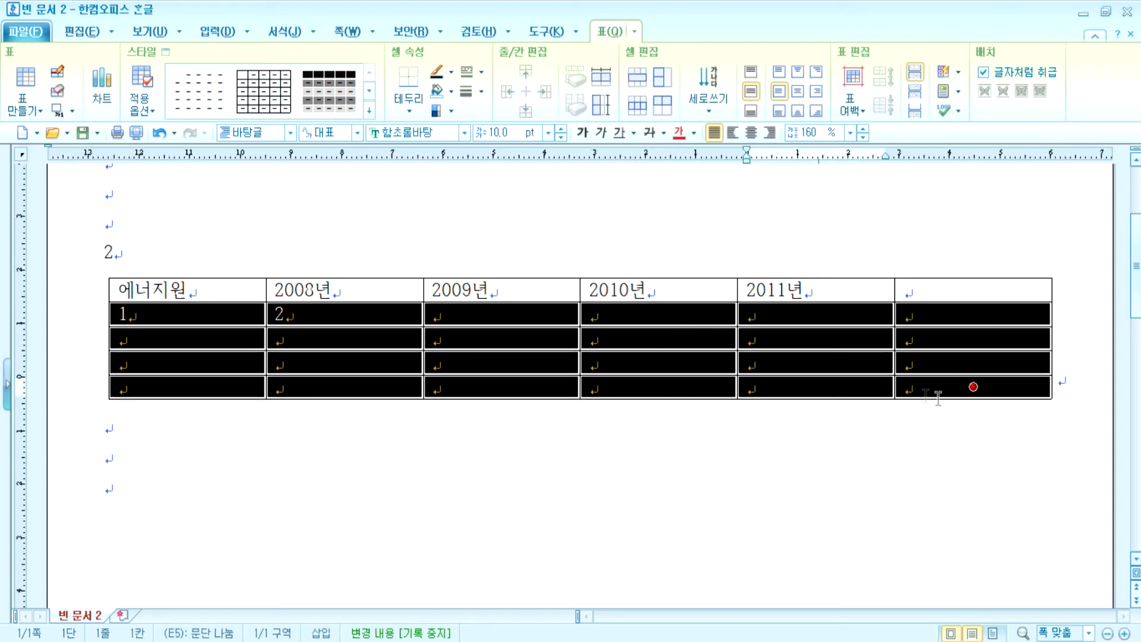
key("a")
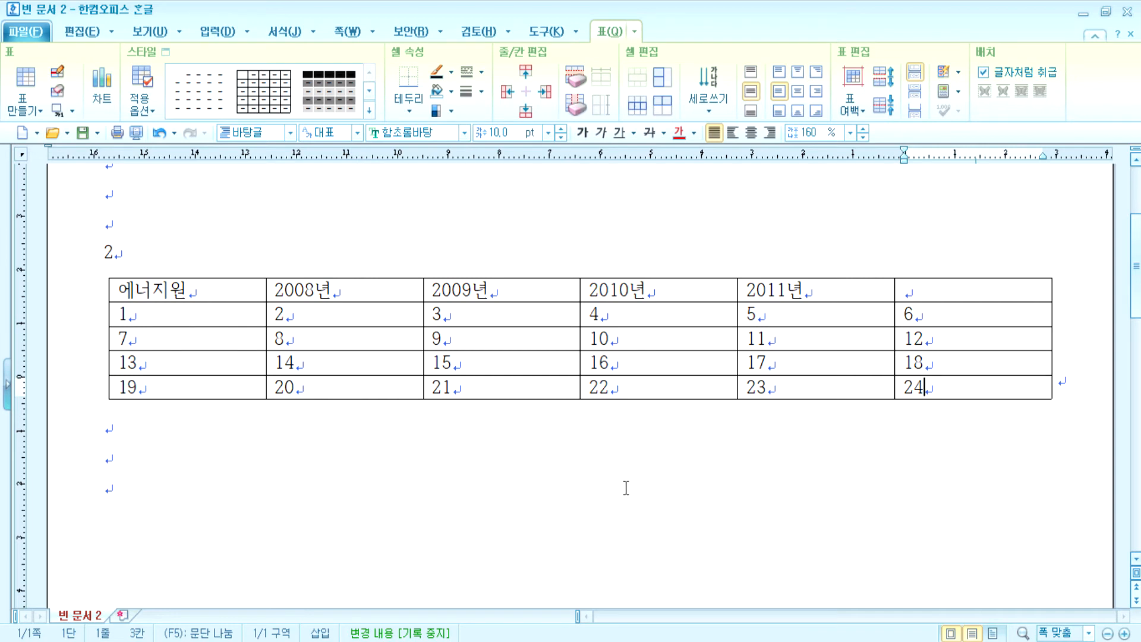
key("ctrl+z")
left_click_drag(202, 313, 972, 387)
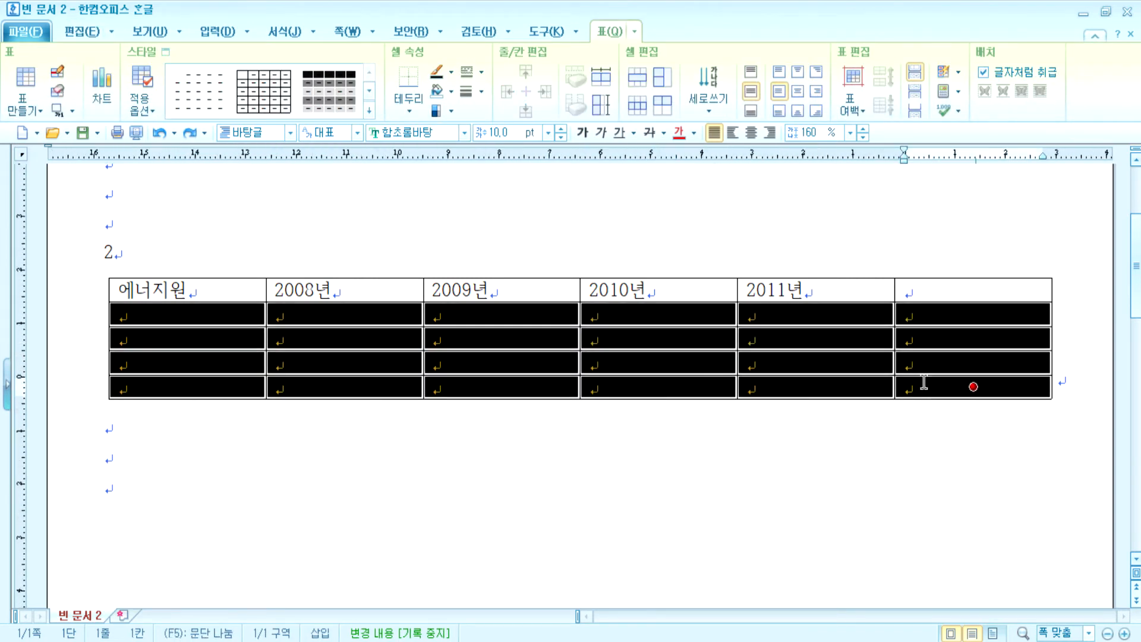
left_click(958, 72)
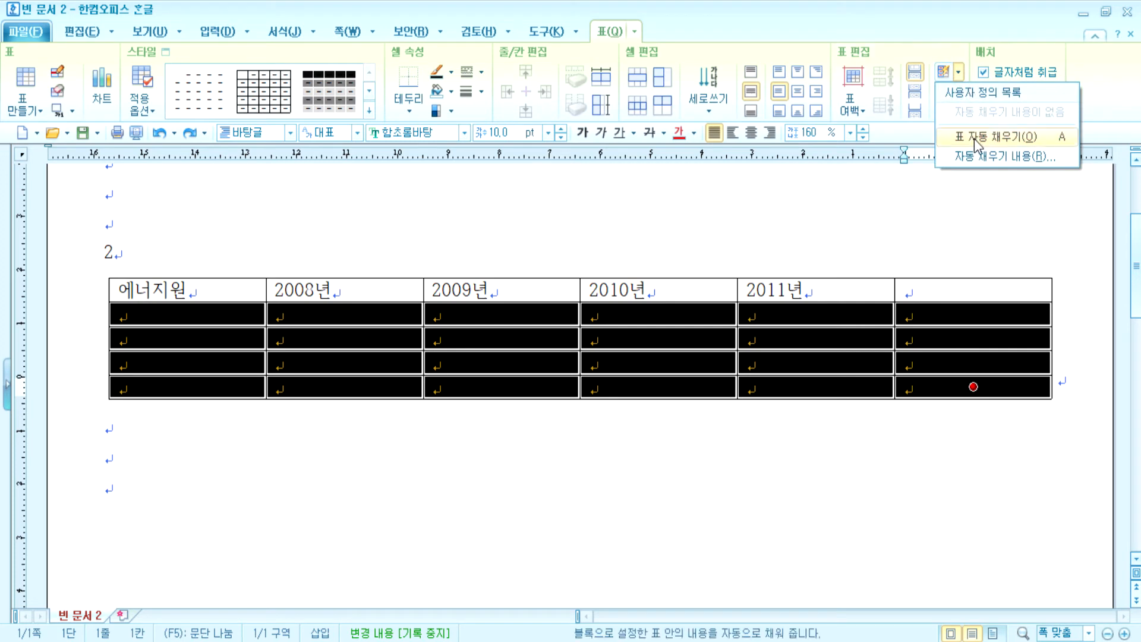
left_click(976, 156)
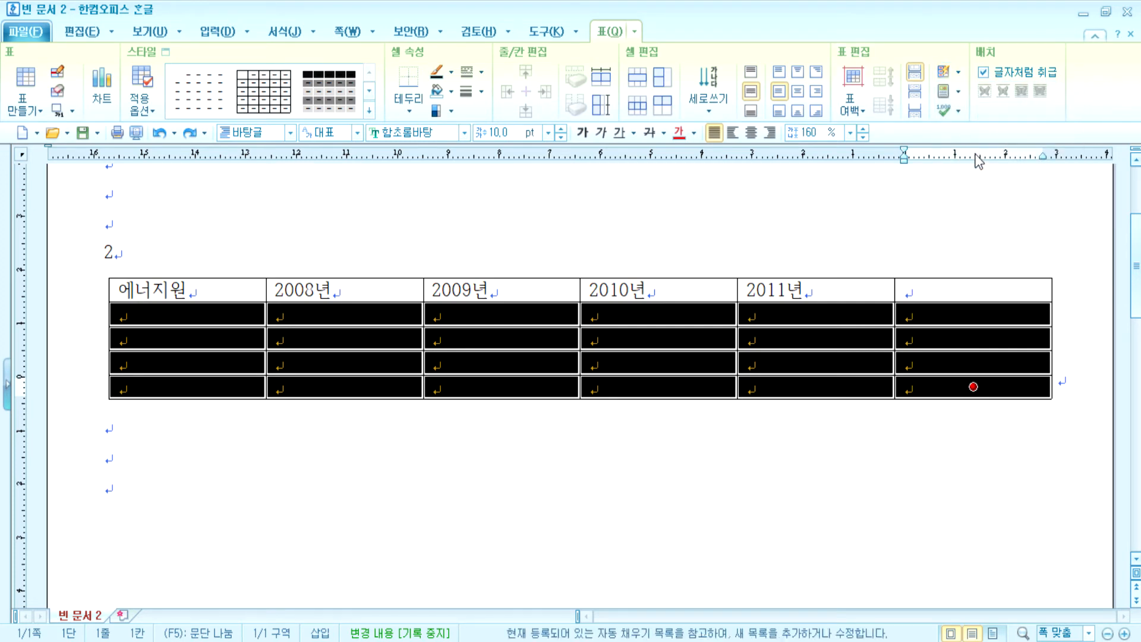
left_click(396, 494)
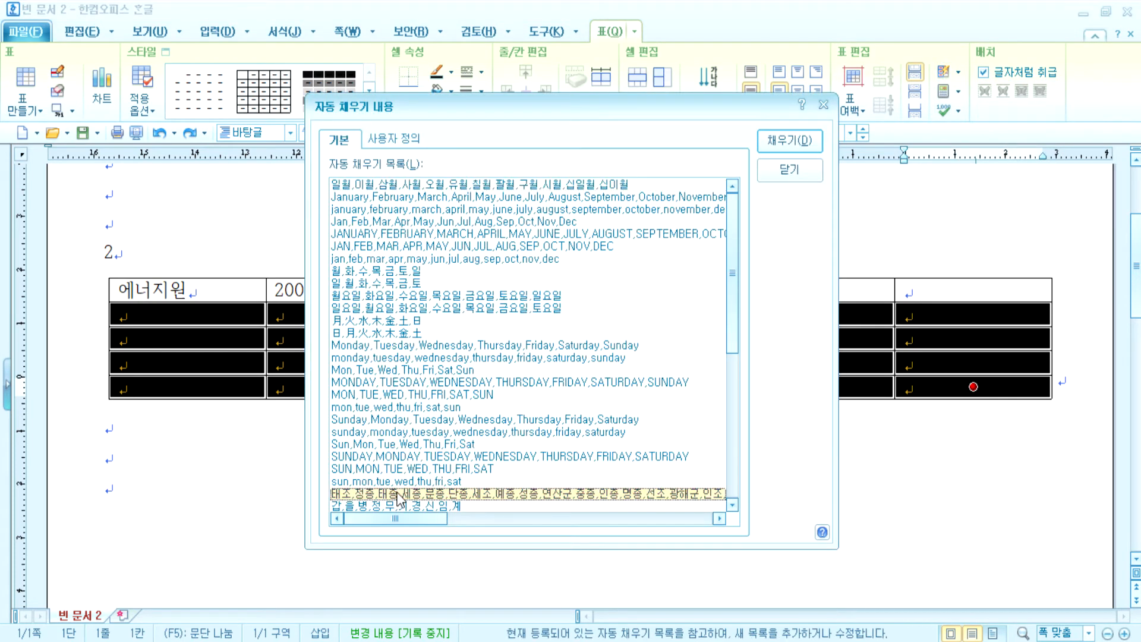
left_click(789, 141)
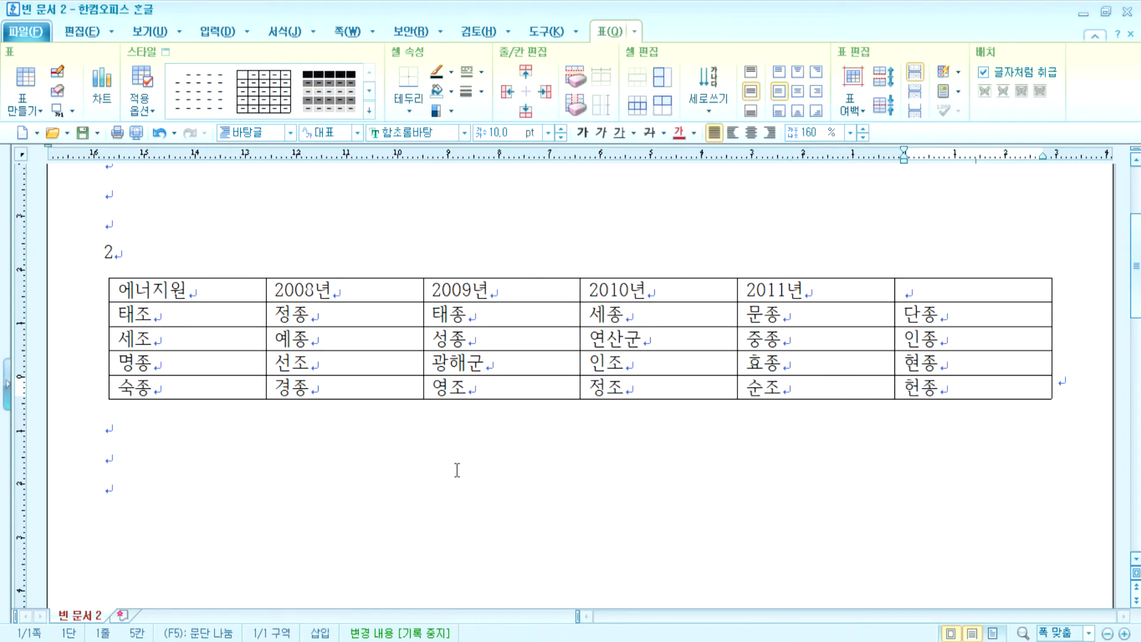
key("ctrl+z")
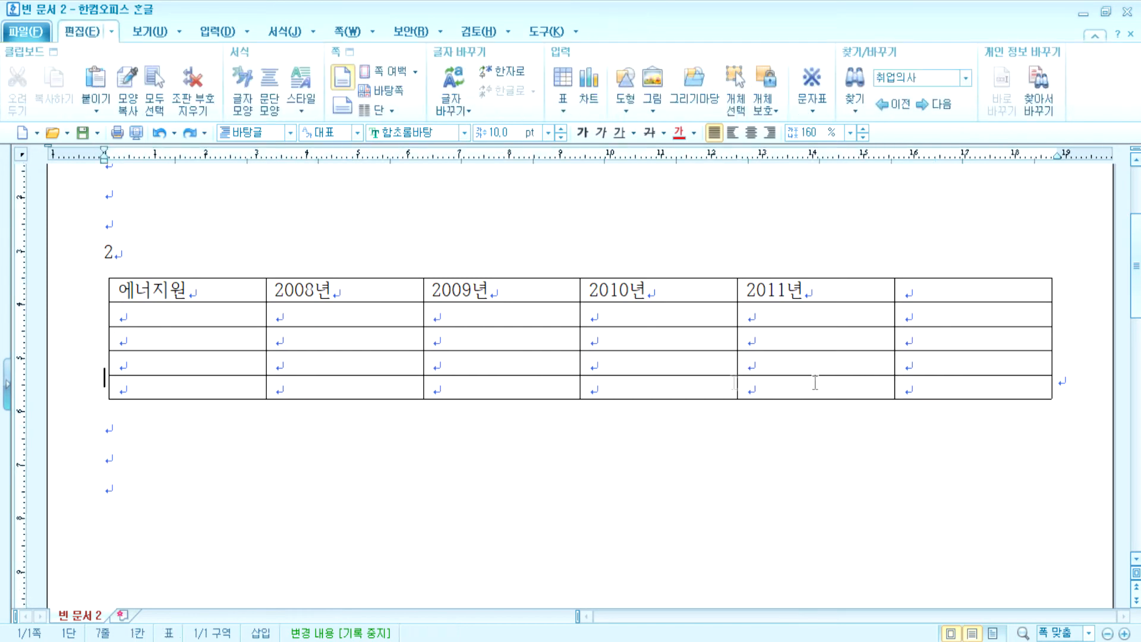
left_click(918, 292)
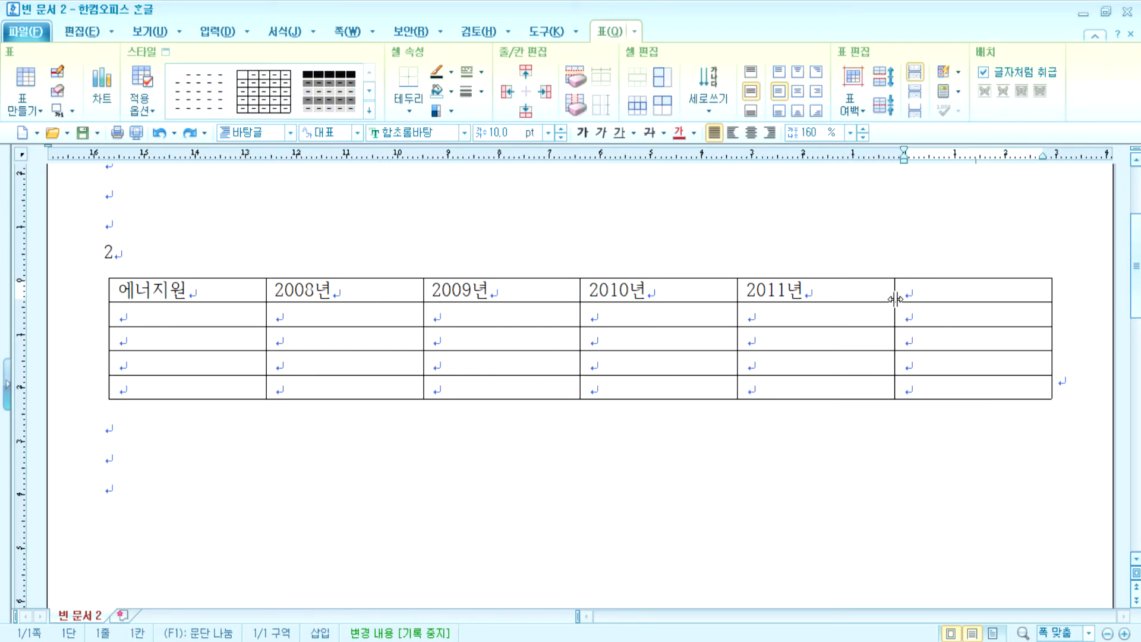
- Add the 평균 header and the 태양열 row: 28030, 30660, 29250, 27430
type("평균")
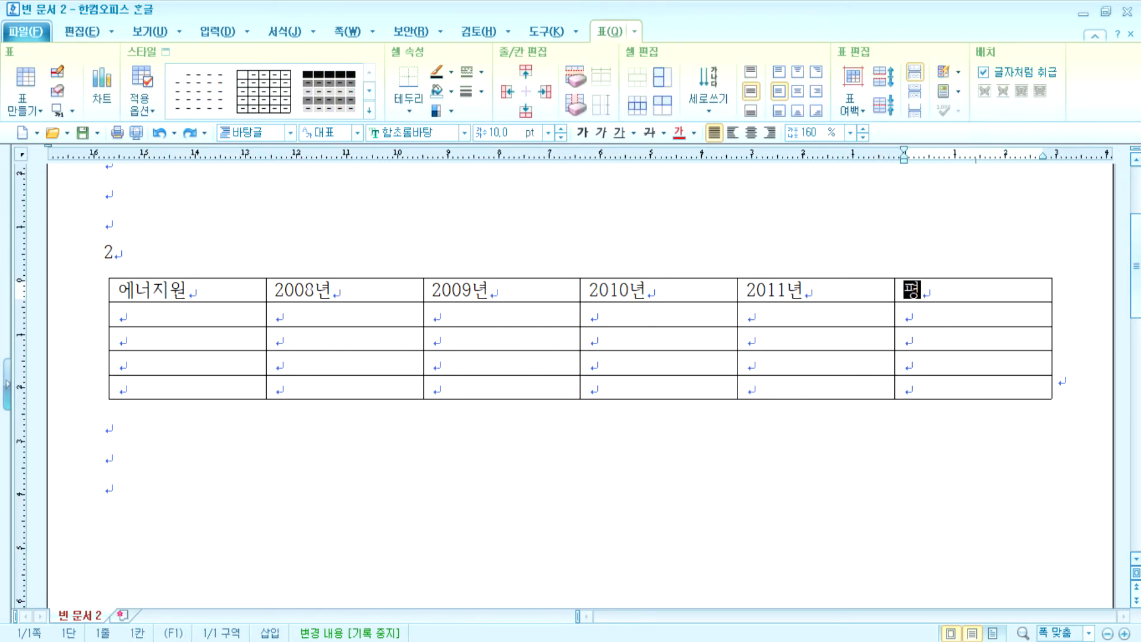
key("Tab")
type("태양열")
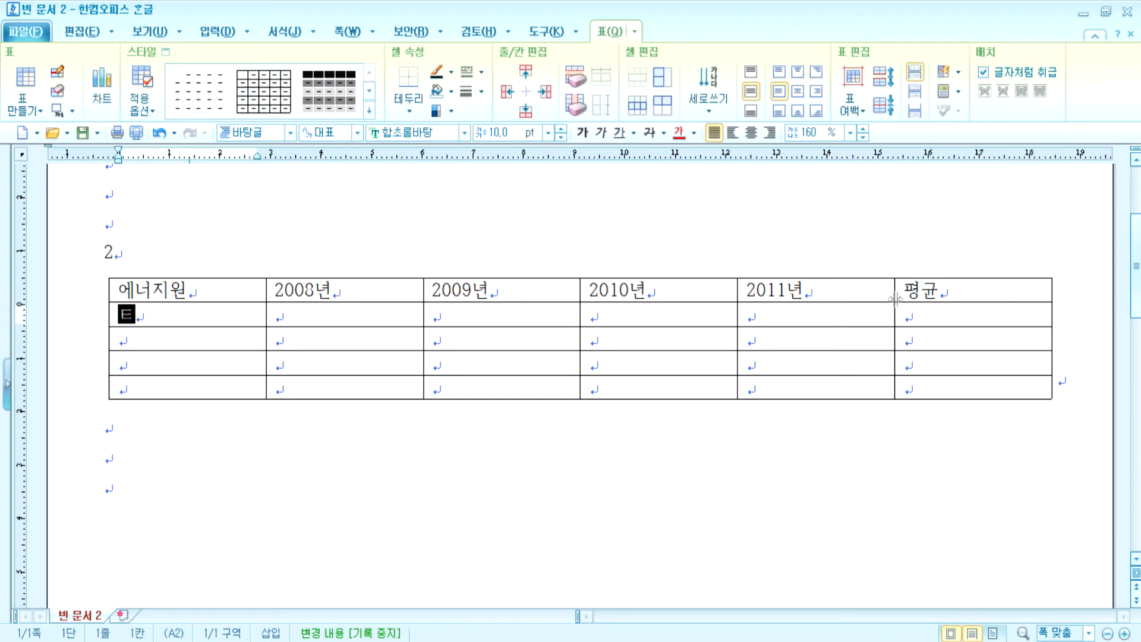
key("Tab")
type("28030")
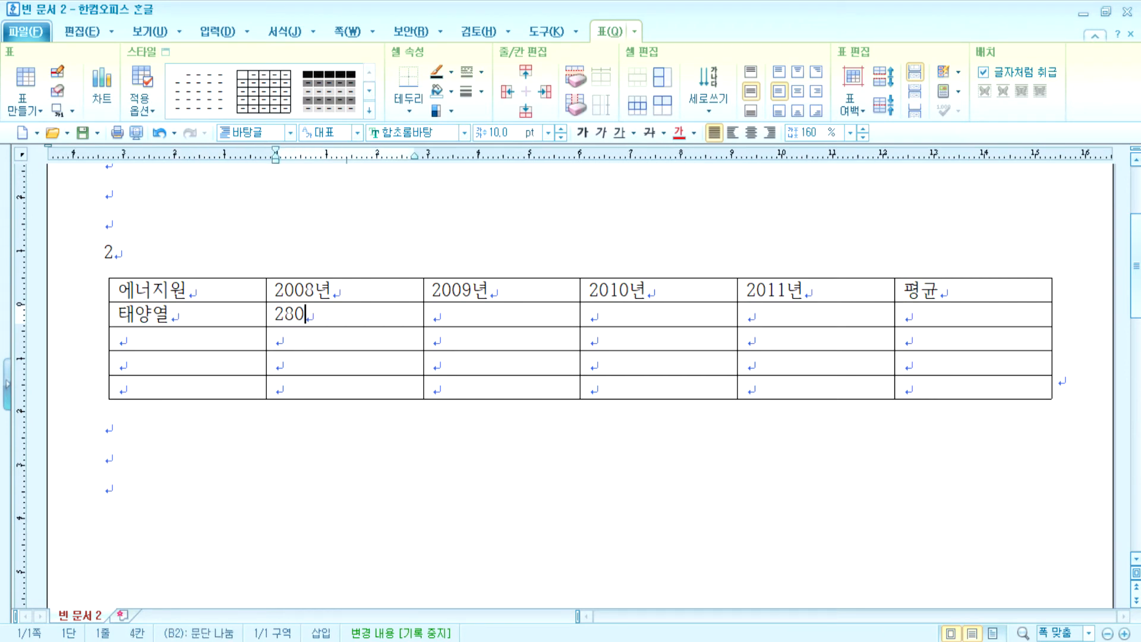
key("Tab")
type("30660")
key("Tab")
type("29250")
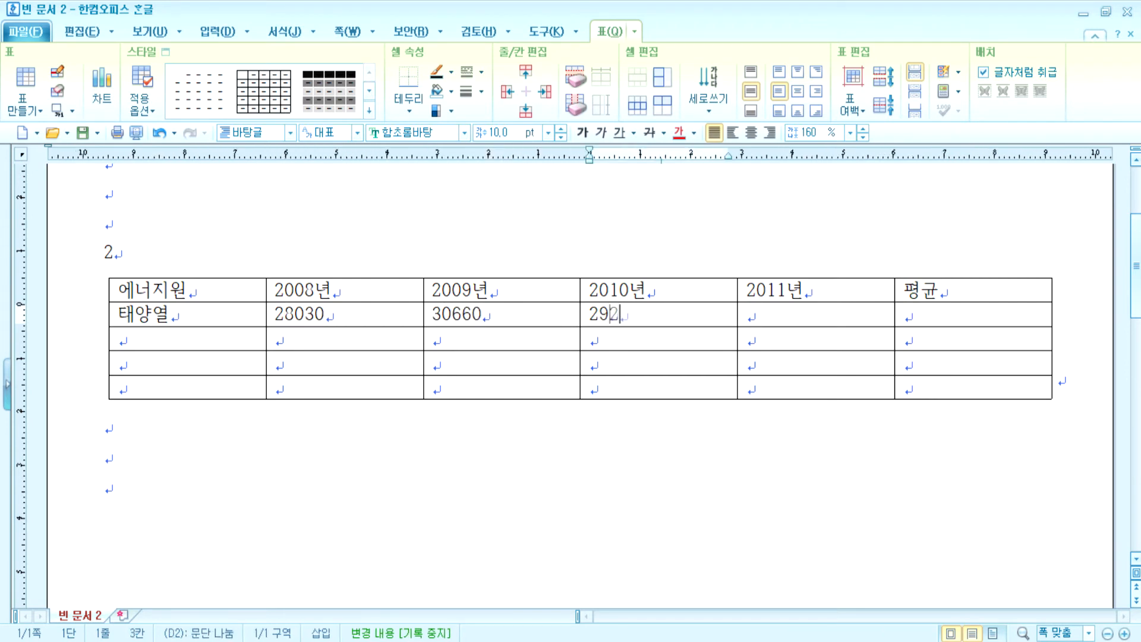
key("Tab")
type("27430")
- Enter the 태양광 row: 611201, 121730, 166150, 197190
key("Tab")
key("Tab")
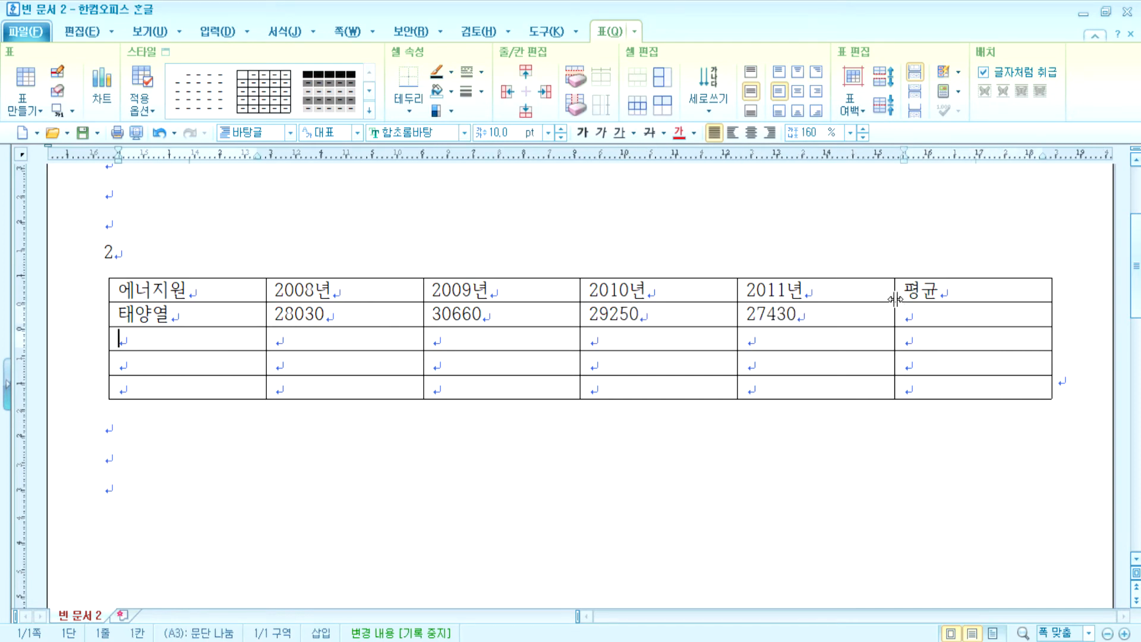
type("태양과ㄴ")
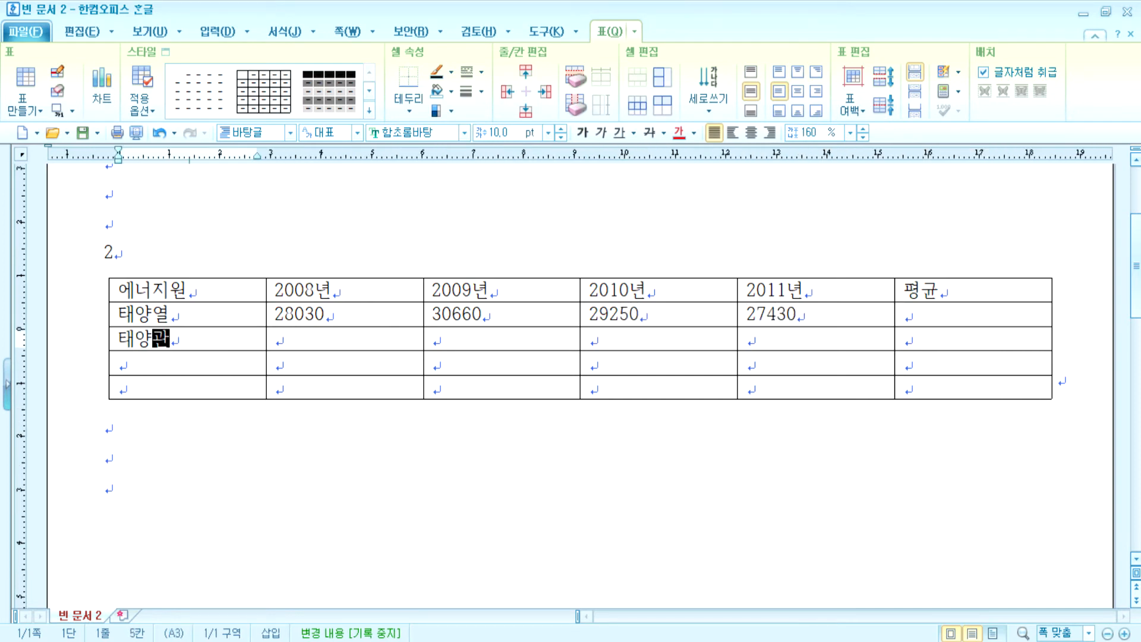
key("BackSpace")
type("ㅇ")
key("Tab")
type("611201")
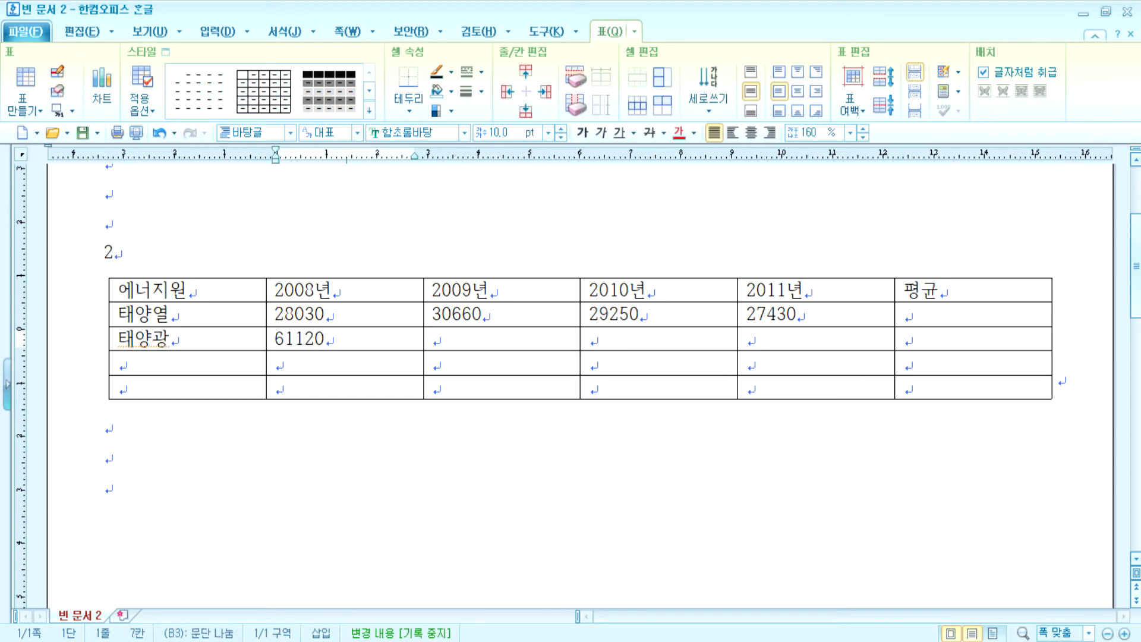
key("Tab")
type("121730")
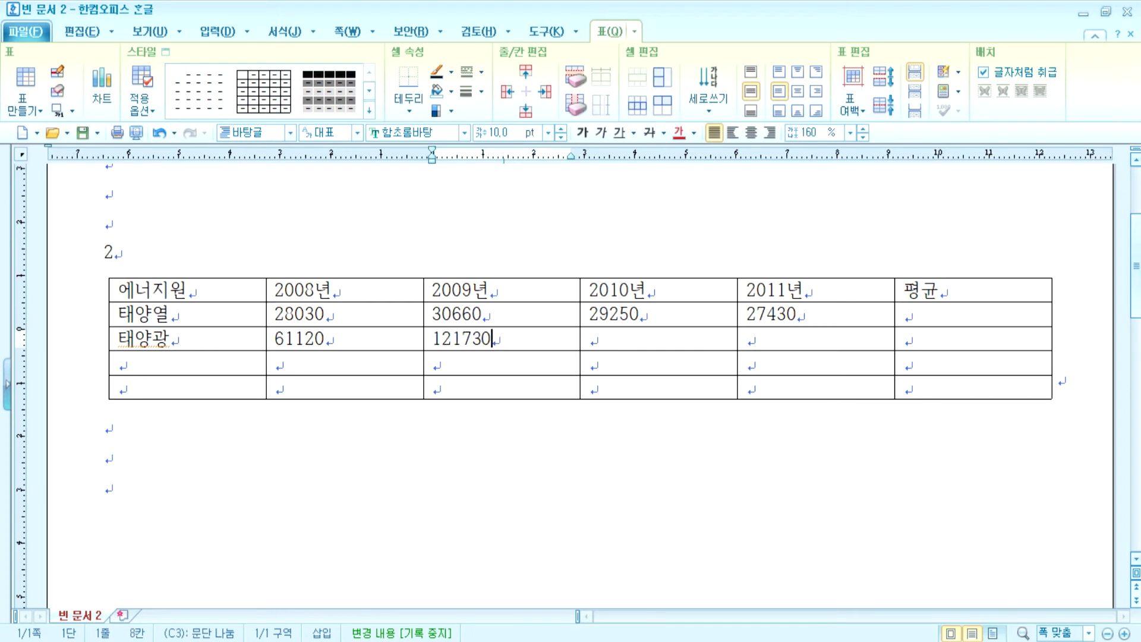
key("Tab")
type("166150")
key("Tab")
type("19")
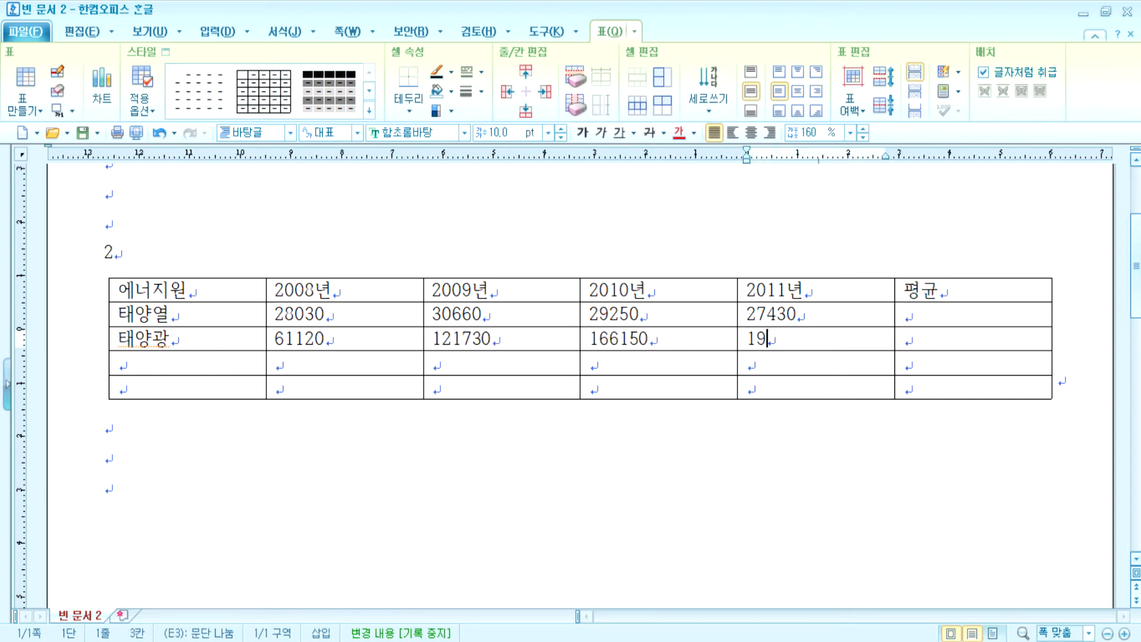
type("7190")
- Enter the 풍력 row: 93740, 147350, 175640, 185520
key("Tab")
key("Tab")
key("Tab")
type("풍")
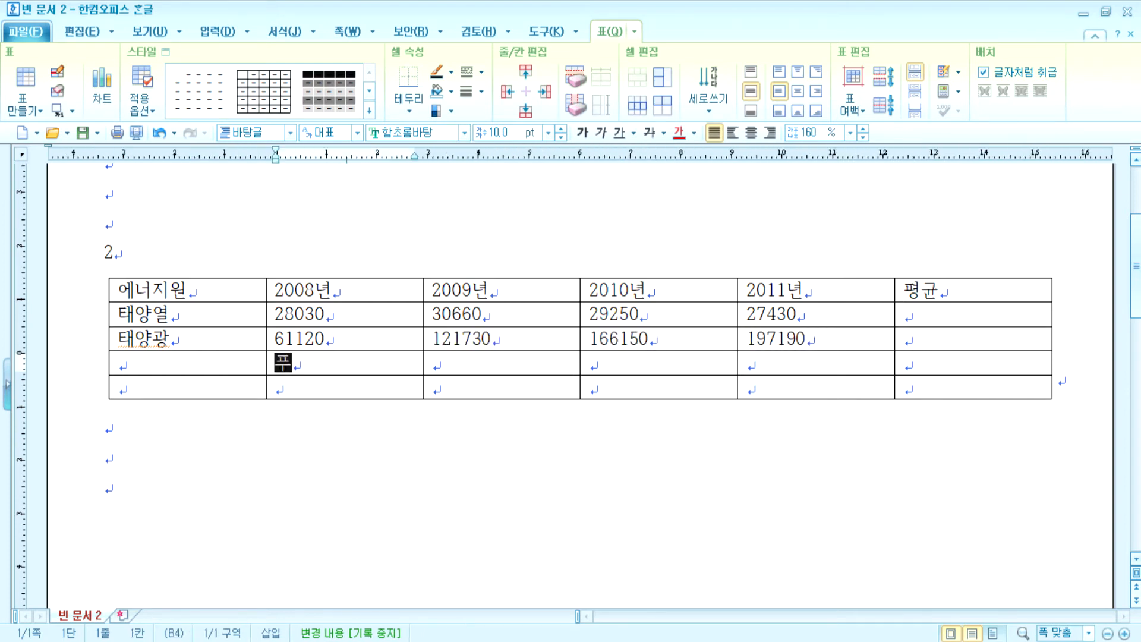
type("력")
key("BackSpace")
key("BackSpace")
key("shift+Tab")
type("풍력")
key("Tab")
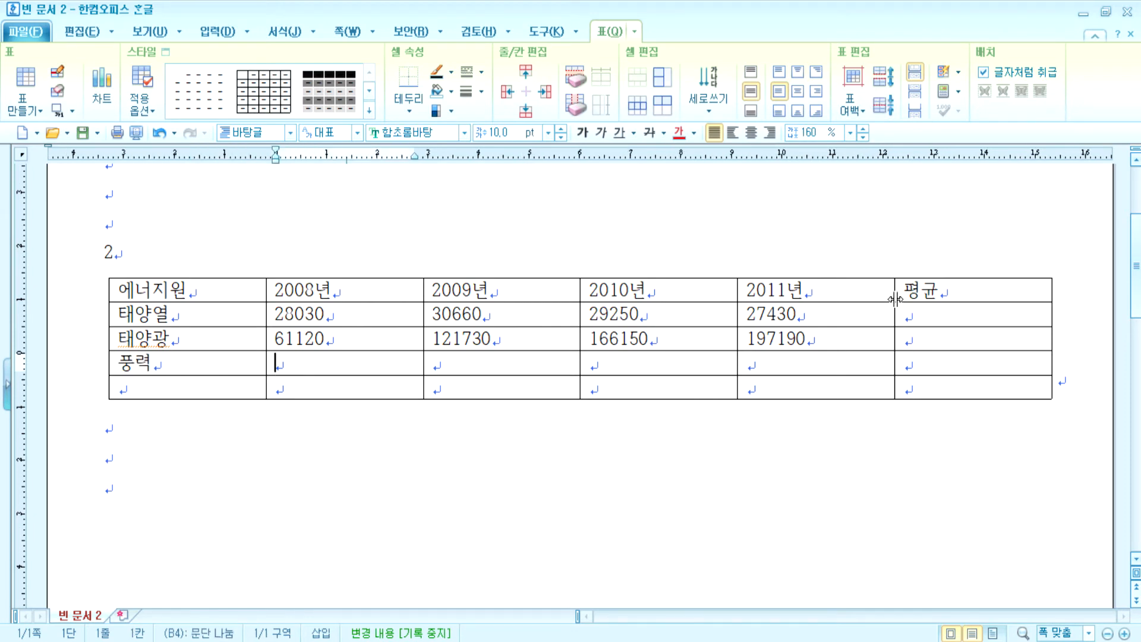
type("93740")
key("Tab")
type("147350")
key("Tab")
type("175640")
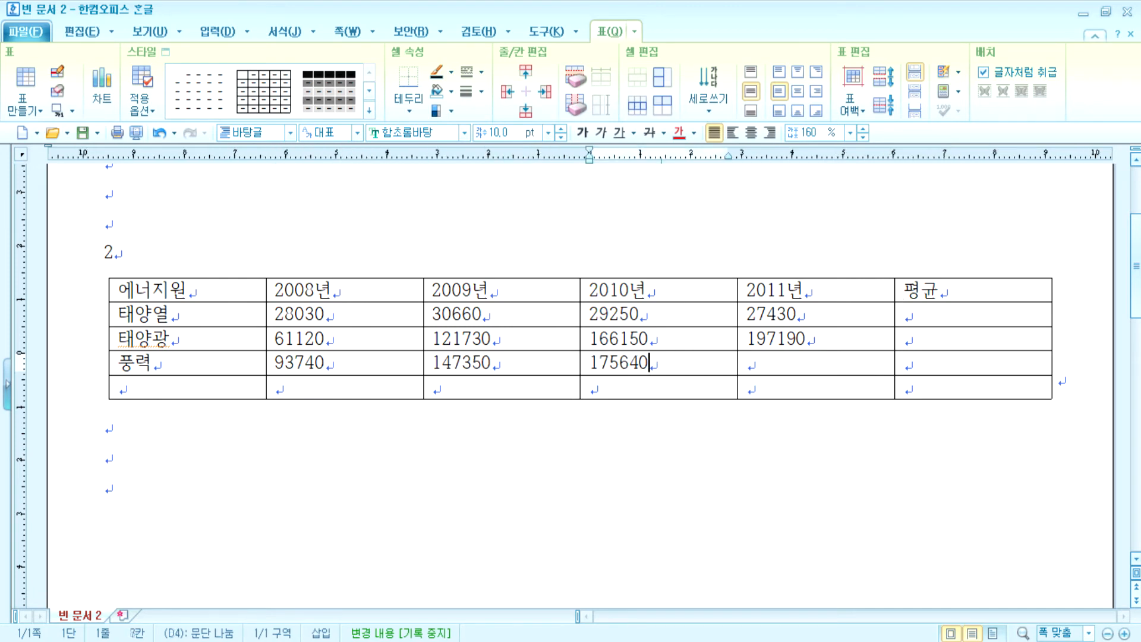
key("Tab")
type("185")
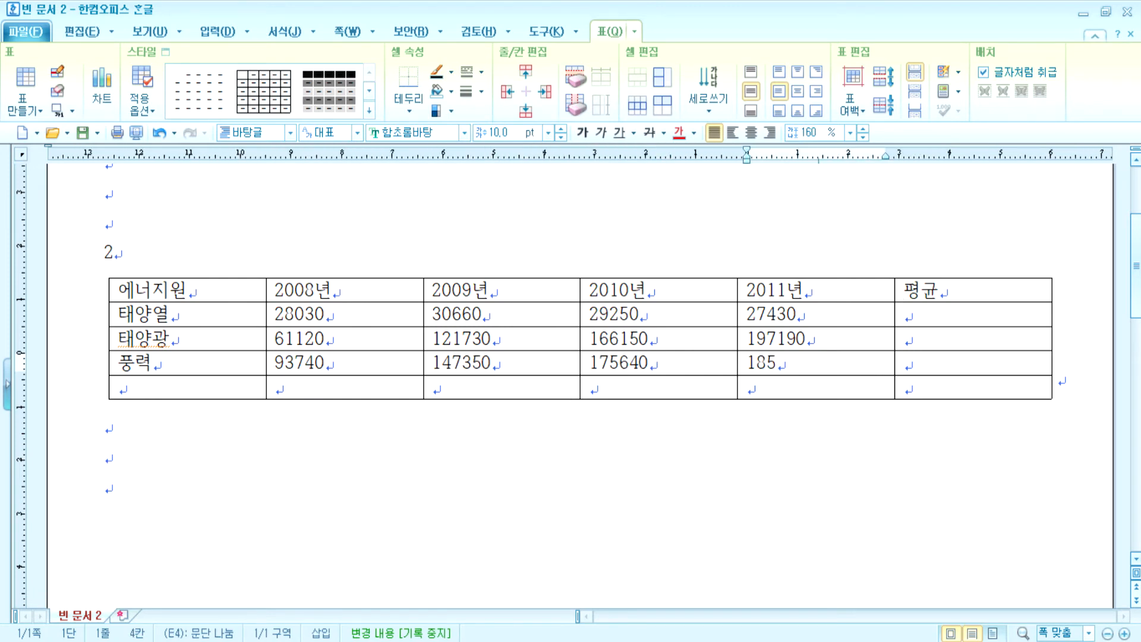
type("520")
- Enter the 연료전지 row: 4360, 19190, 42340, 63340
key("Tab")
key("Tab")
type("연료전지")
key("Tab")
type("43")
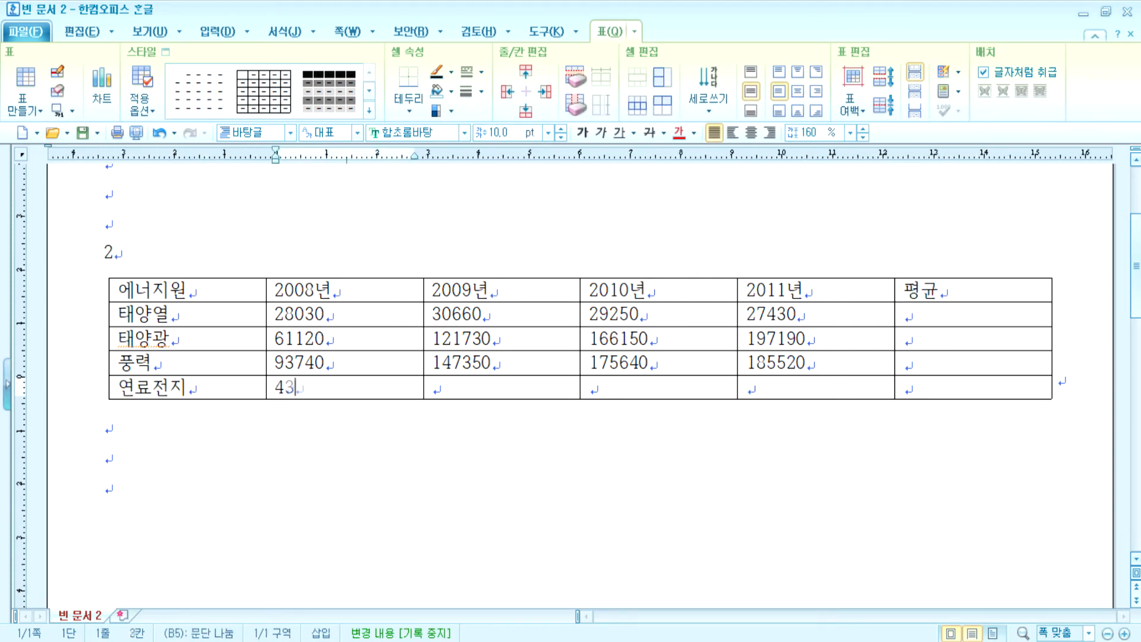
type("60")
key("Tab")
type("19190")
key("Tab")
type("42340")
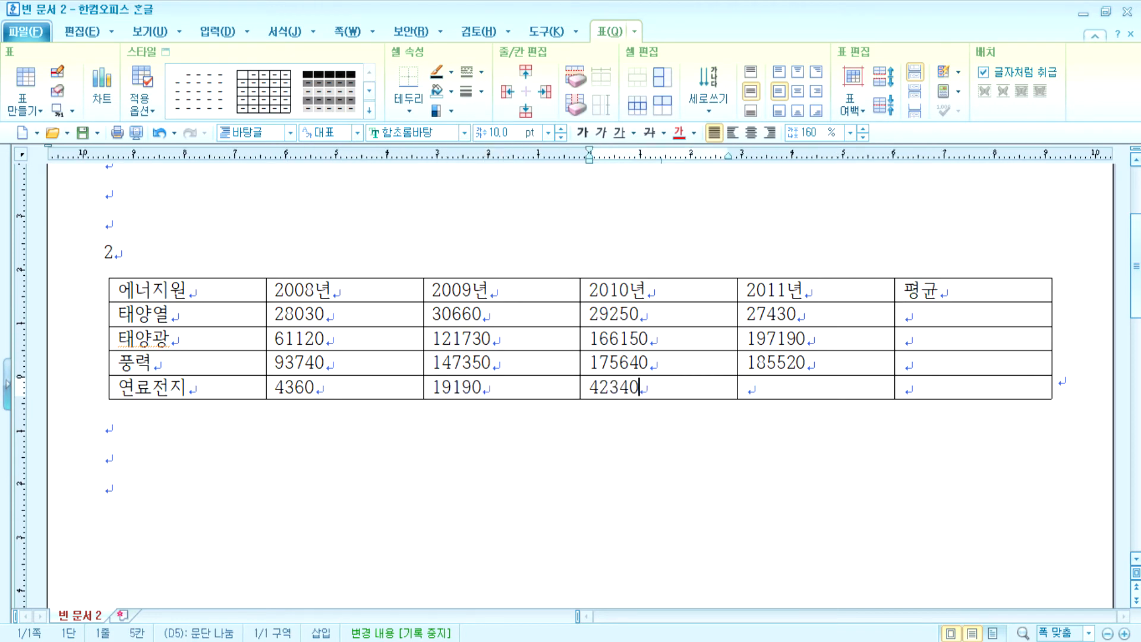
key("Tab")
type("63340")
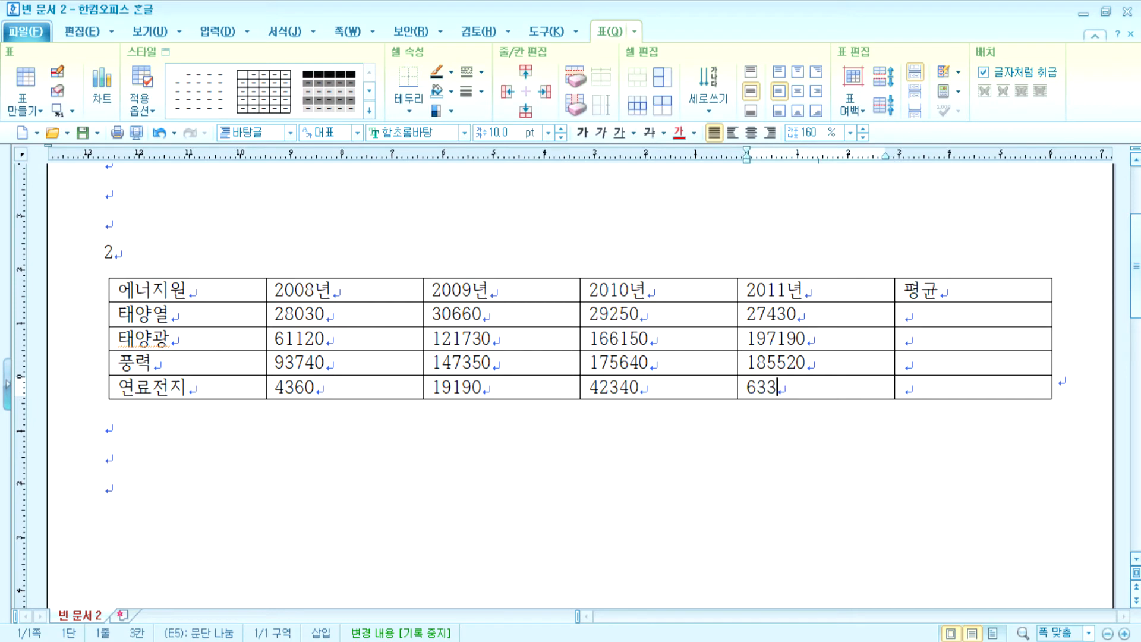
- Fill 평균 with row averages and add thousands separators to the yearly figures
left_click_drag(374, 305, 918, 369)
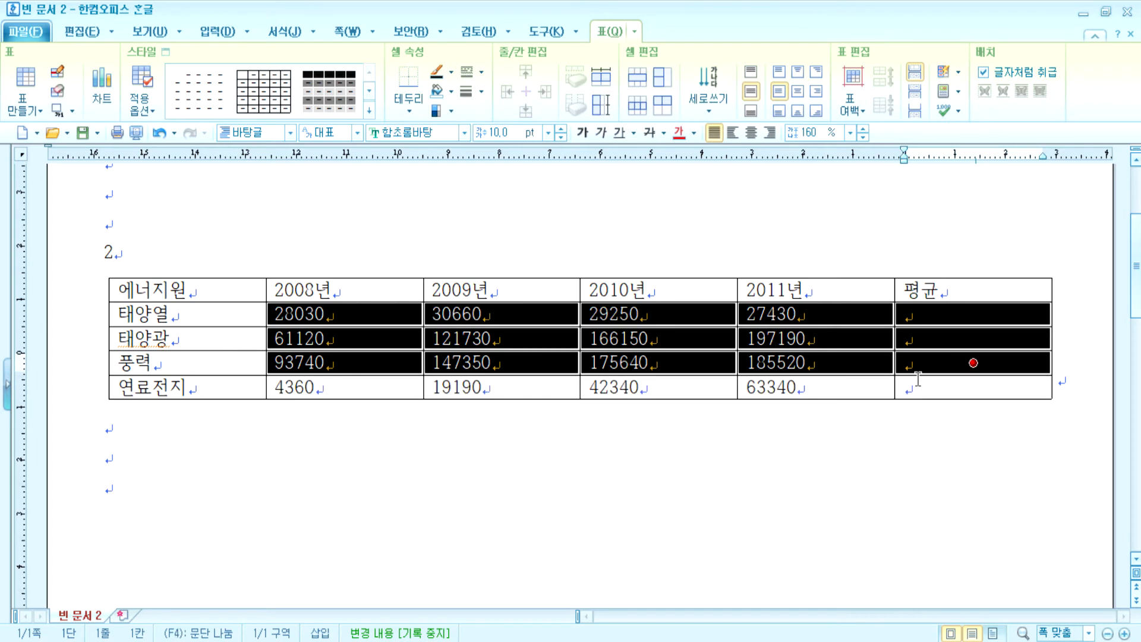
key("ctrl+shift+a")
left_click_drag(343, 312, 816, 386)
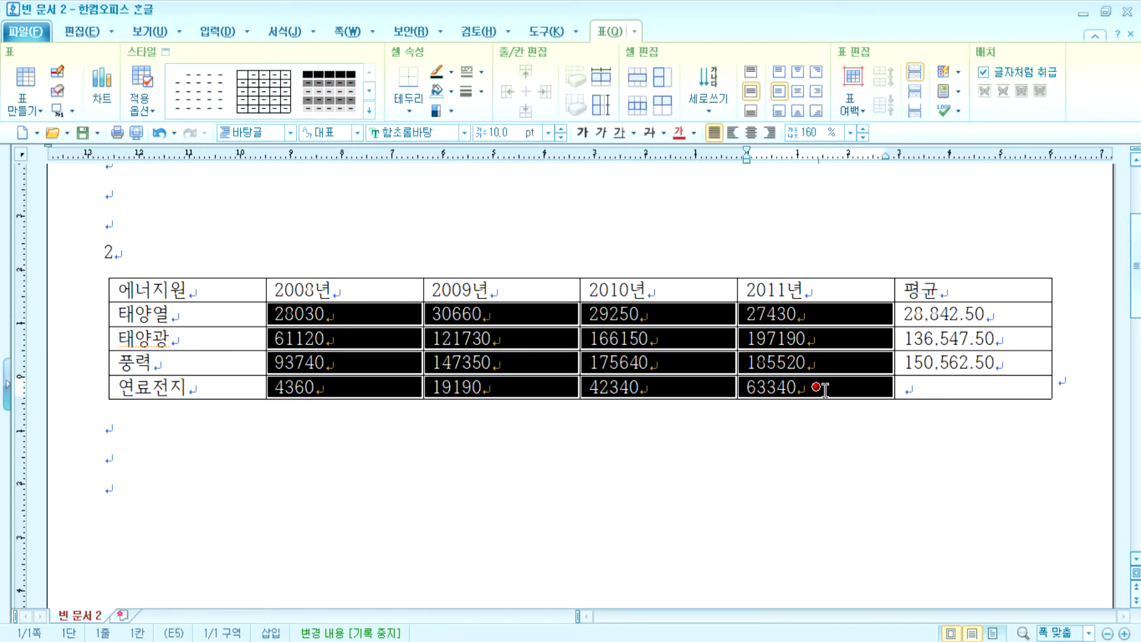
left_click(960, 102)
left_click(967, 123)
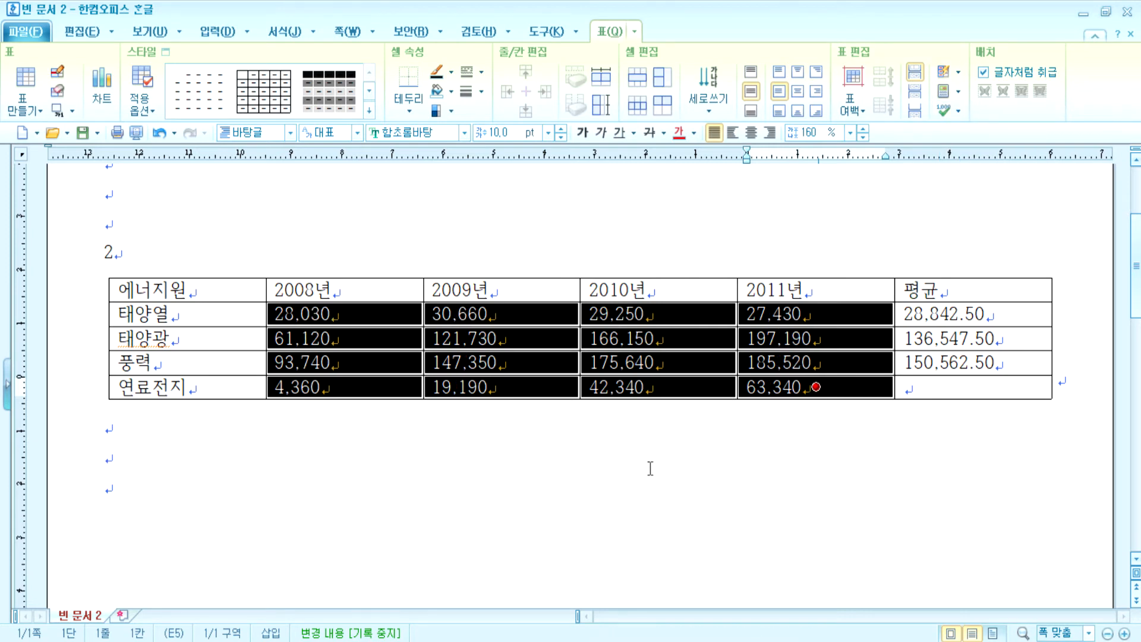
left_click(656, 464)
- Undo the averages and separators, restoring plain figures and the visitor table below
left_click_drag(235, 294, 973, 386)
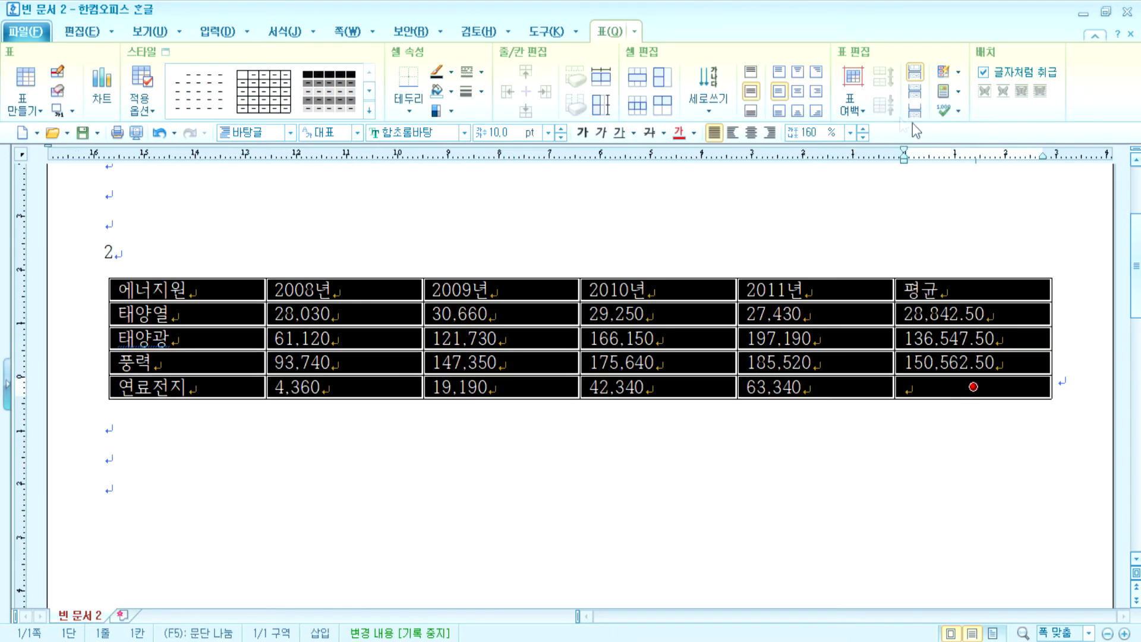
left_click(797, 483)
key("ctrl+z")
key("ctrl+z")
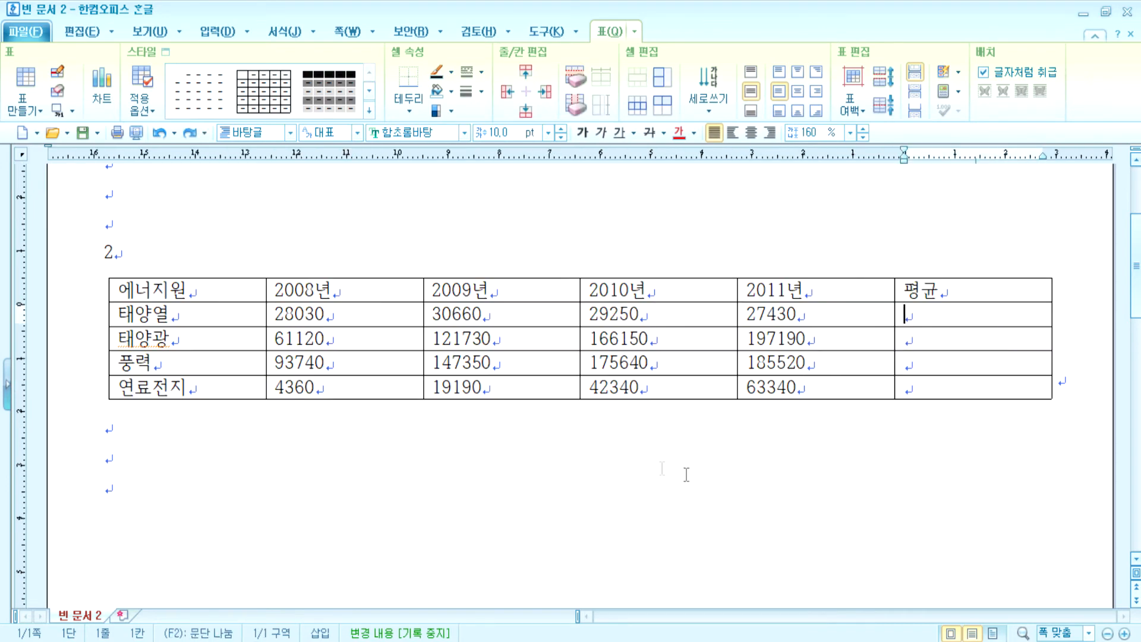
key("ctrl+z")
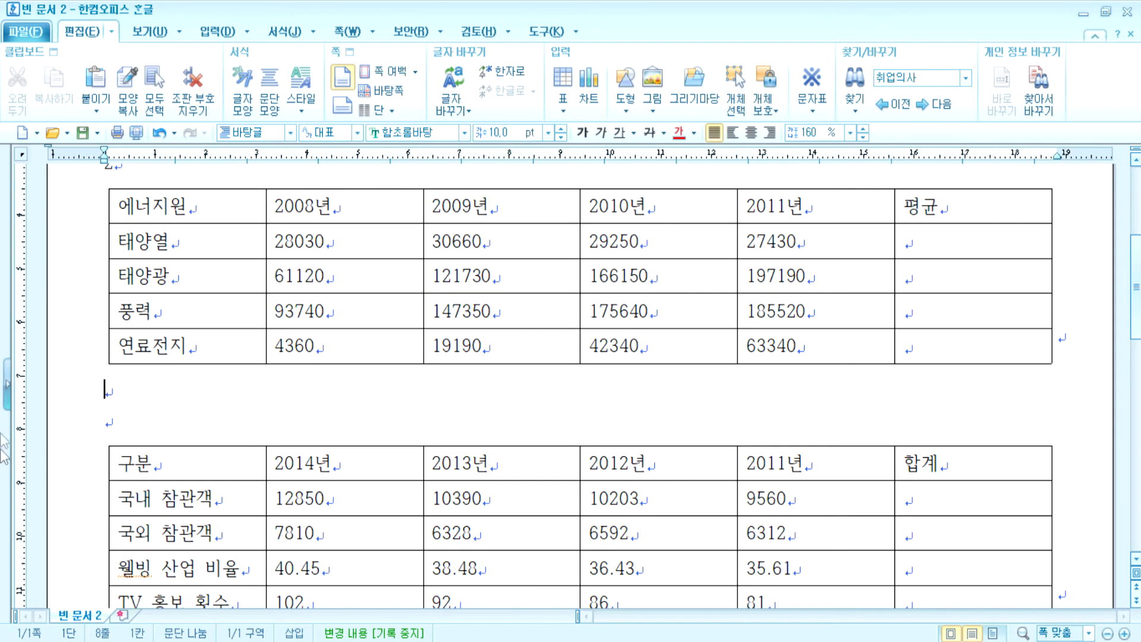
- Set the whole energy table in 굴림 with centered text
left_click_drag(210, 218, 938, 341)
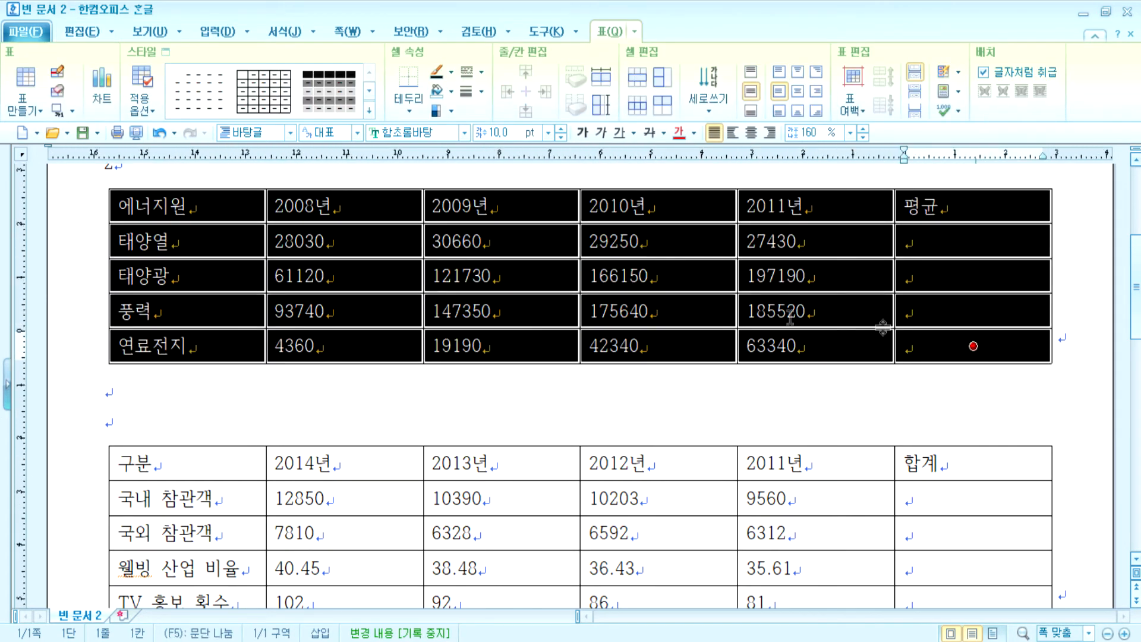
left_click(464, 132)
left_click(482, 244)
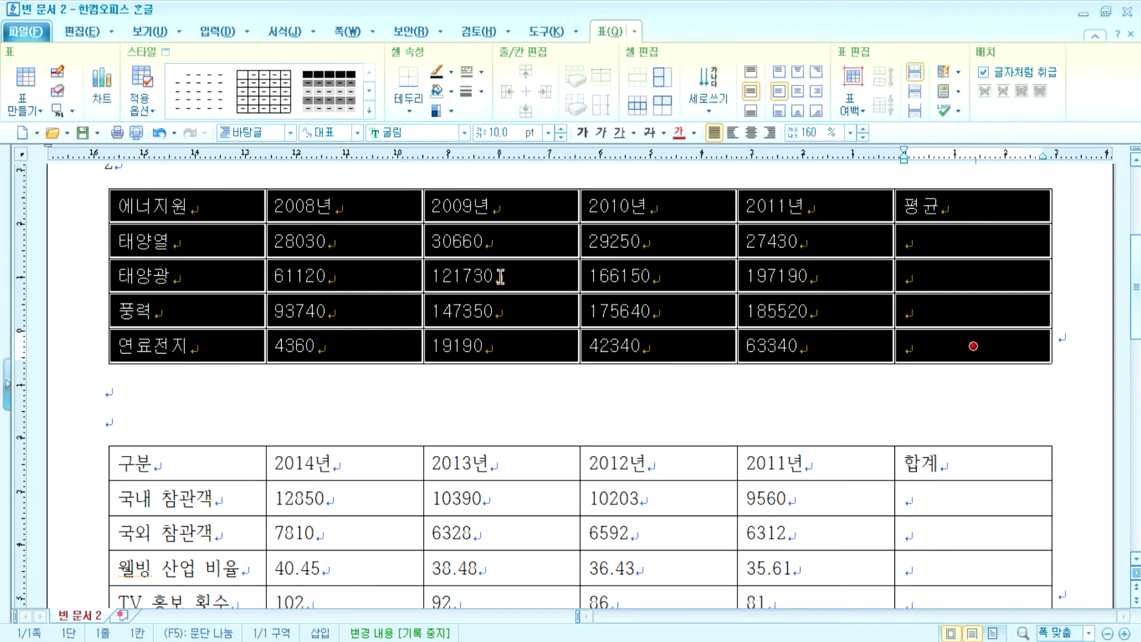
left_click(756, 136)
- Right-align the block of yearly production figures
left_click_drag(377, 254, 973, 346)
key("ctrl+shift+r")
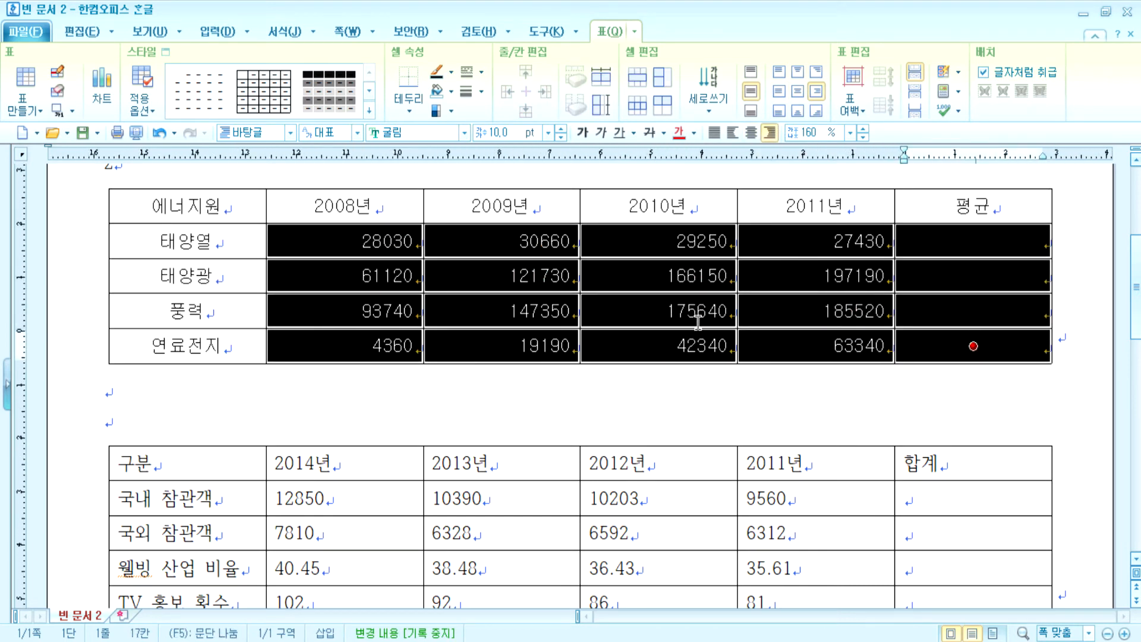
left_click_drag(311, 244, 972, 312)
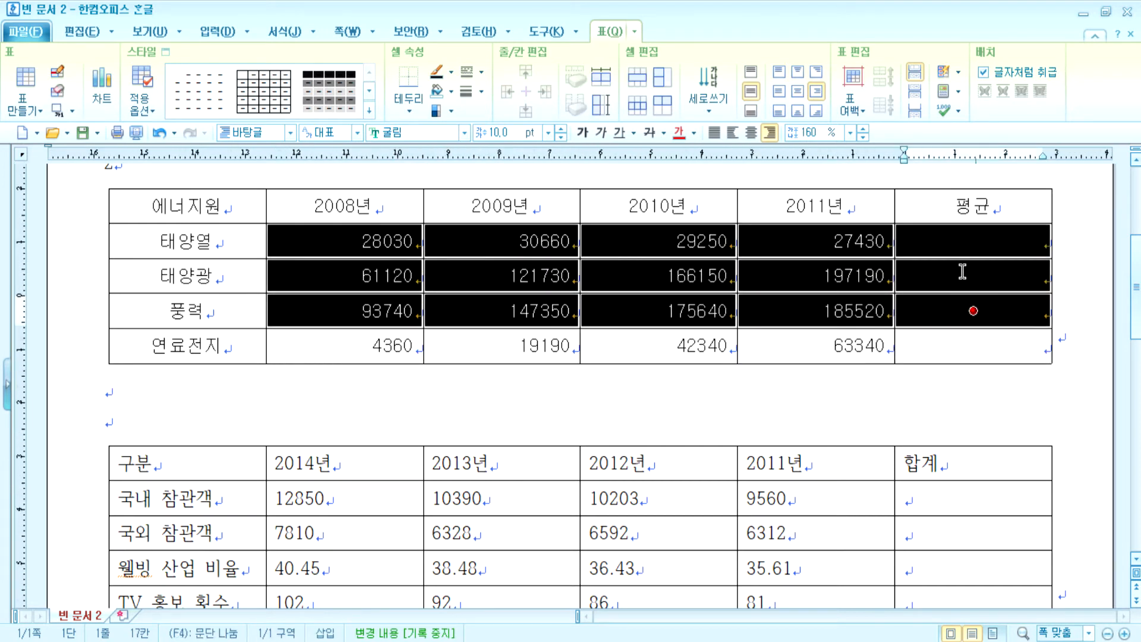
- Fill the 평균 cells of 태양열, 태양광 and 풍력 with block averages
left_click(958, 91)
left_click(968, 154)
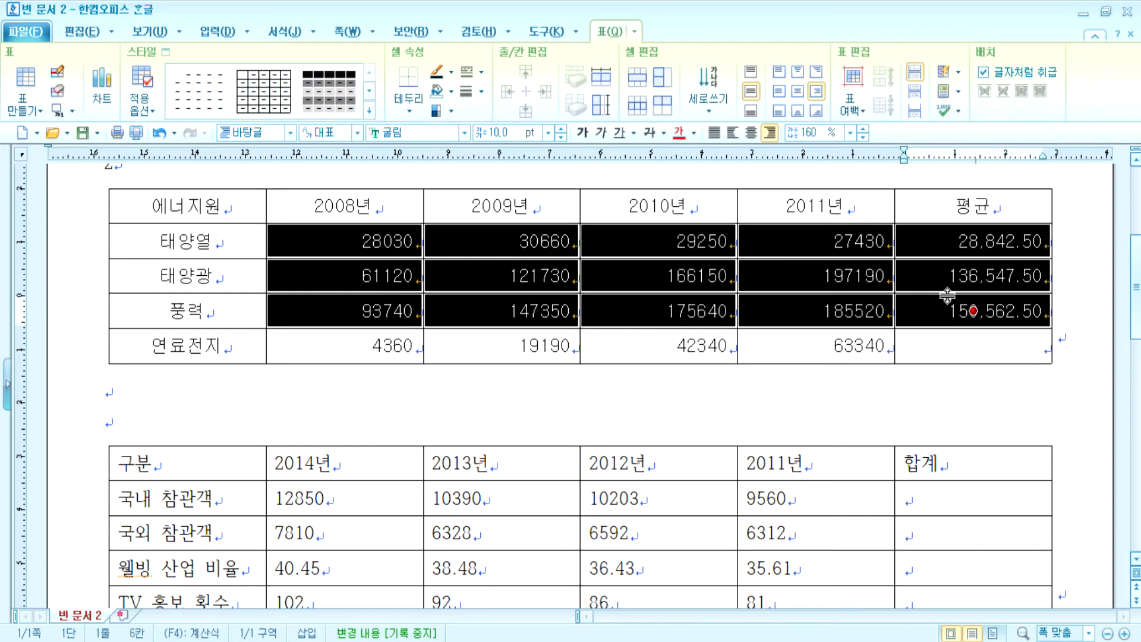
left_click(943, 340)
key("F5")
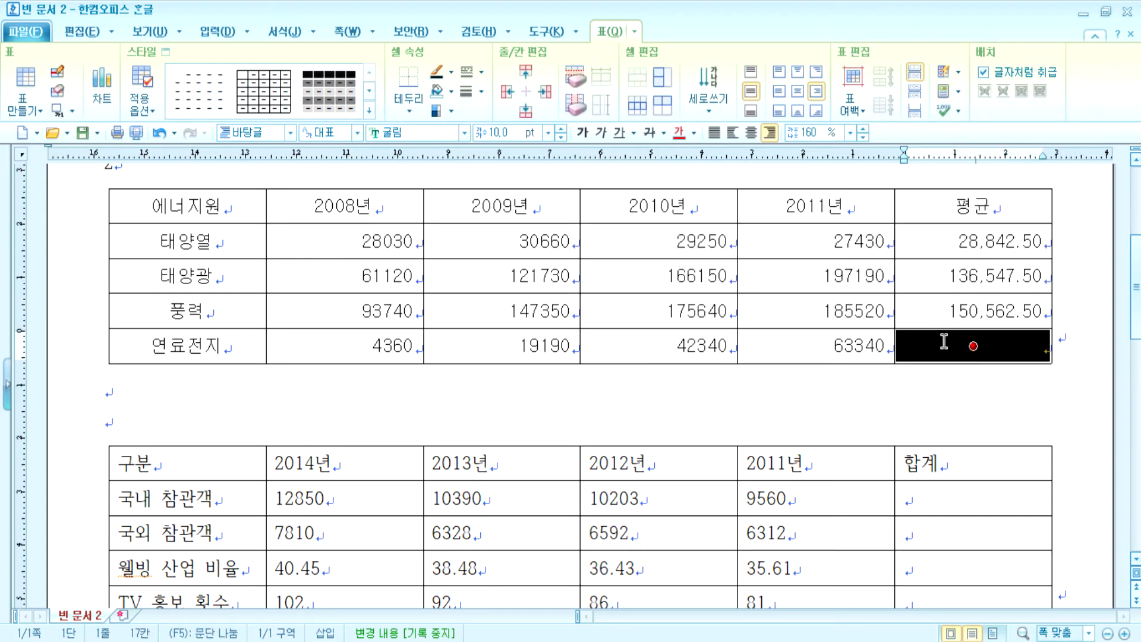
key("Escape")
- Add thousands separators to the yearly figures from 28030 to 63340
left_click_drag(382, 236, 860, 351)
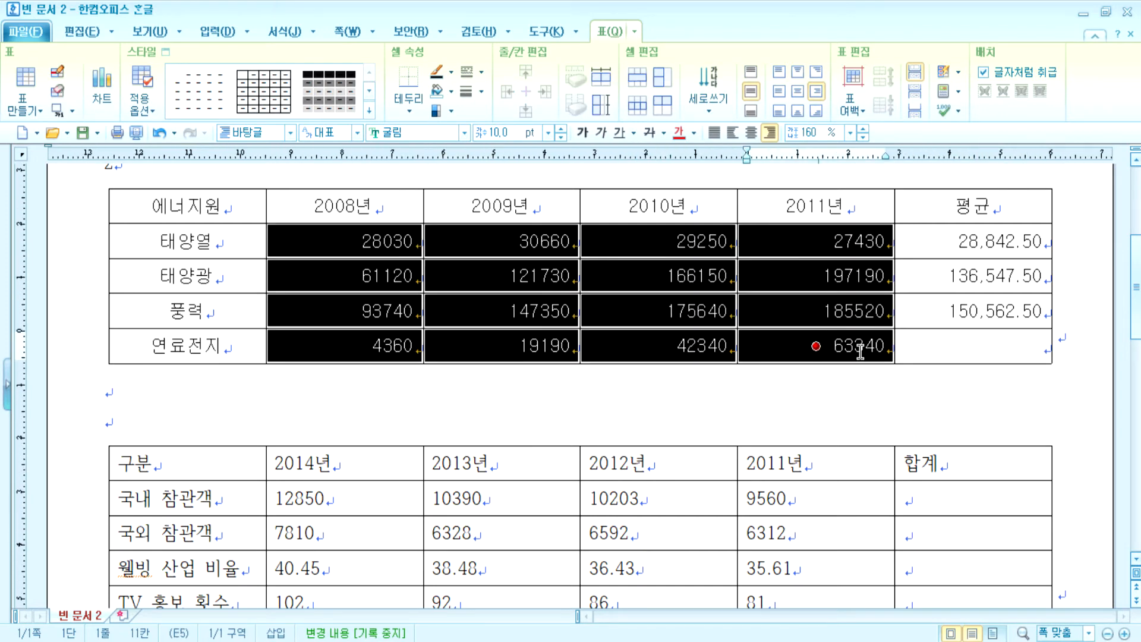
left_click(957, 111)
left_click(959, 112)
left_click(959, 112)
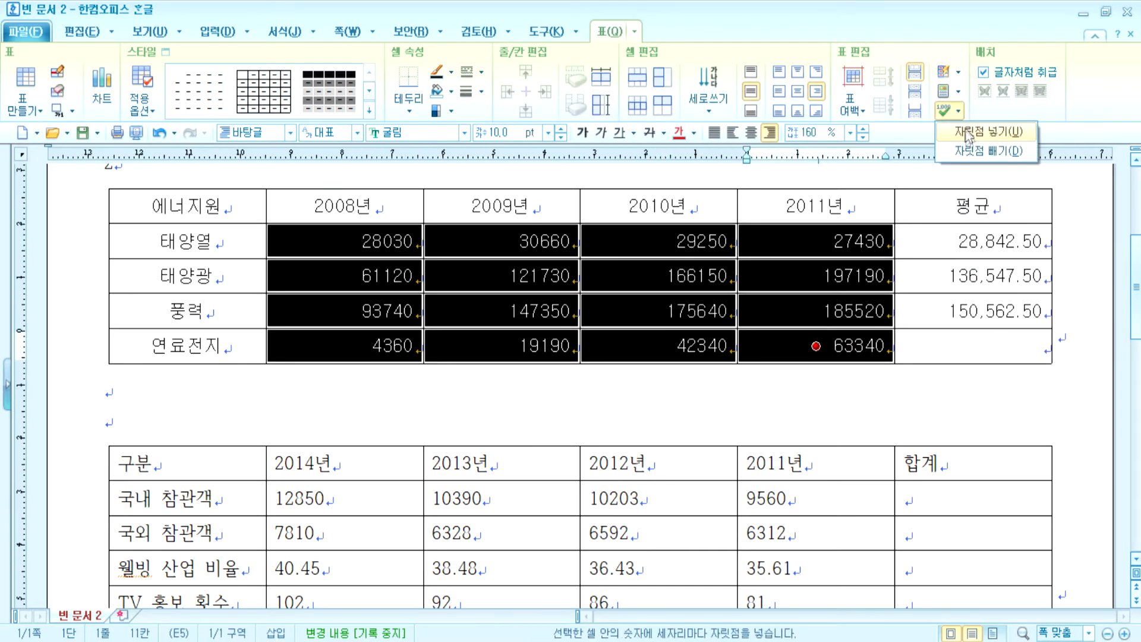
left_click(968, 132)
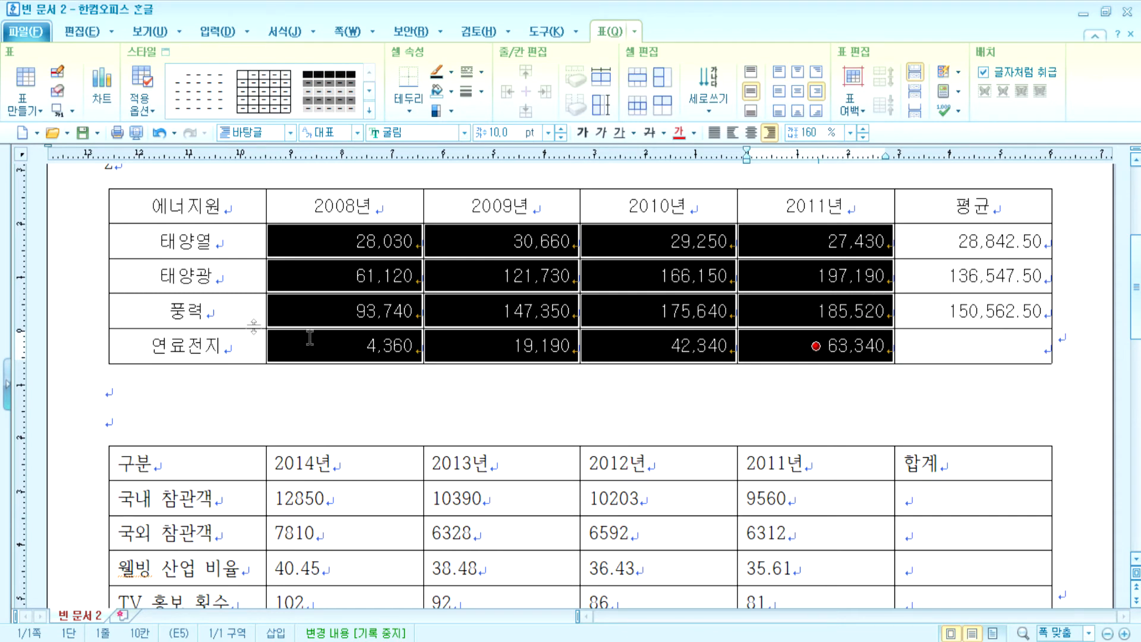
- Fill the cells from 에너지원 through 185,520 with yellow
left_click_drag(229, 208, 850, 324)
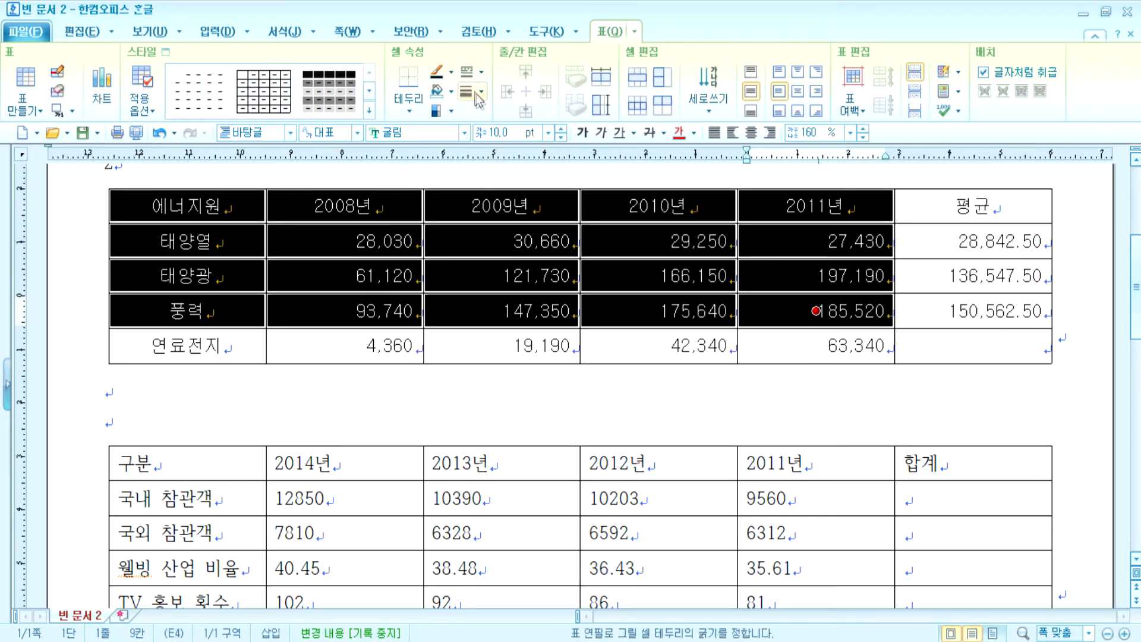
left_click(451, 91)
left_click(478, 149)
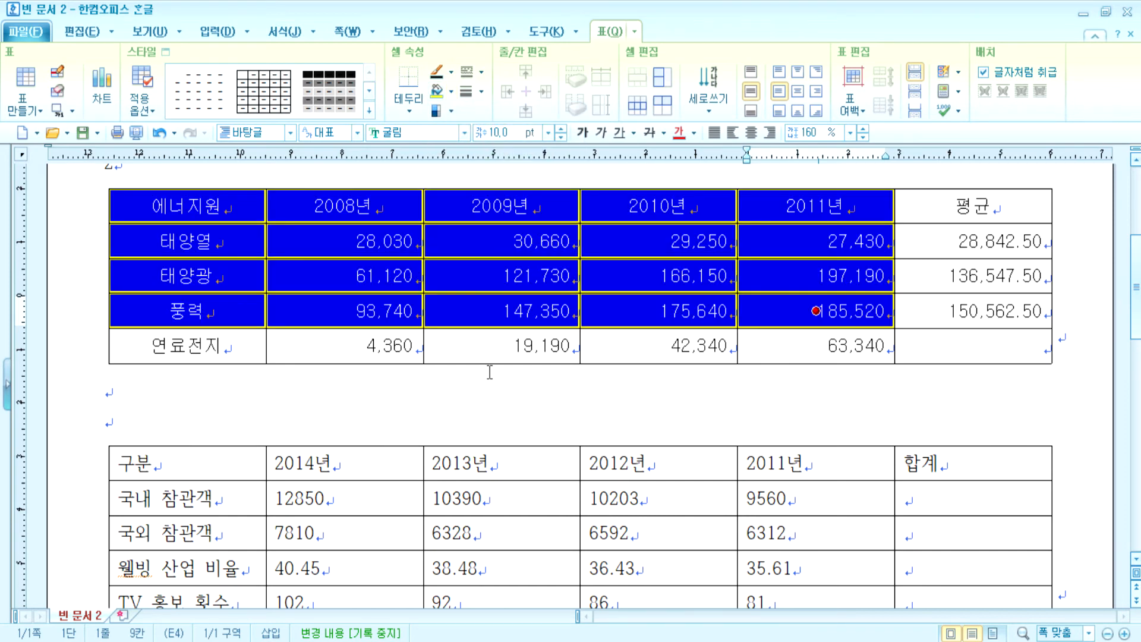
left_click(388, 244)
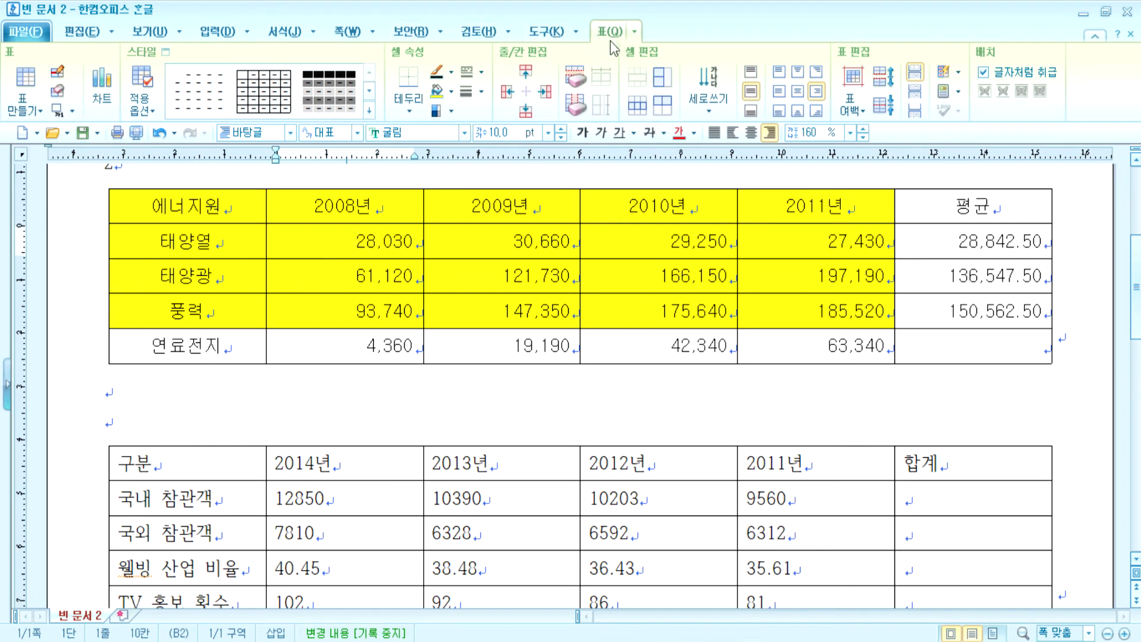
left_click(72, 111)
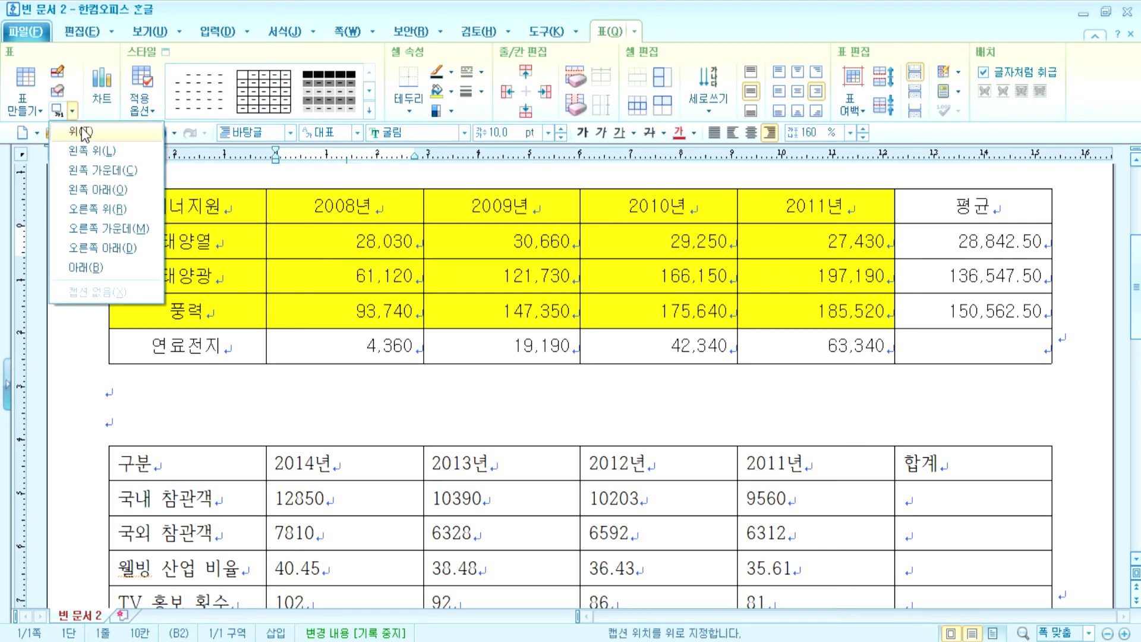
- Add a top caption reading 연도별 신재생에너지 생산량(단위 : TOE)
left_click(86, 133)
left_click_drag(155, 231, 109, 229)
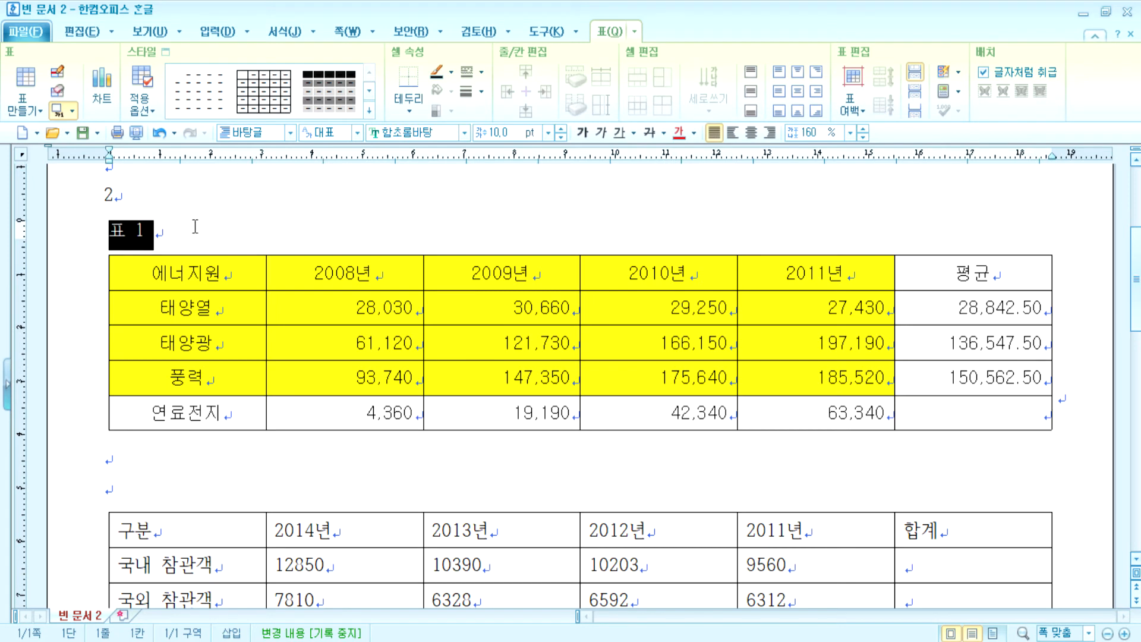
type("연도별 시")
type("ㄴ재생에너지 새")
type("ㅇ산량(")
type("단위 :")
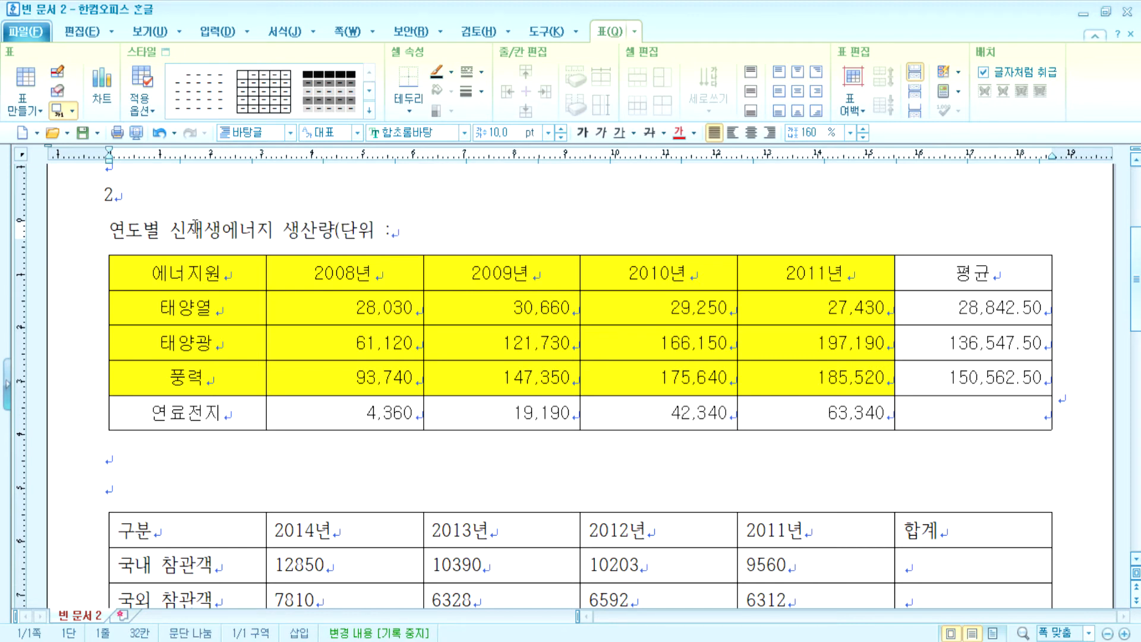
type("TOE)")
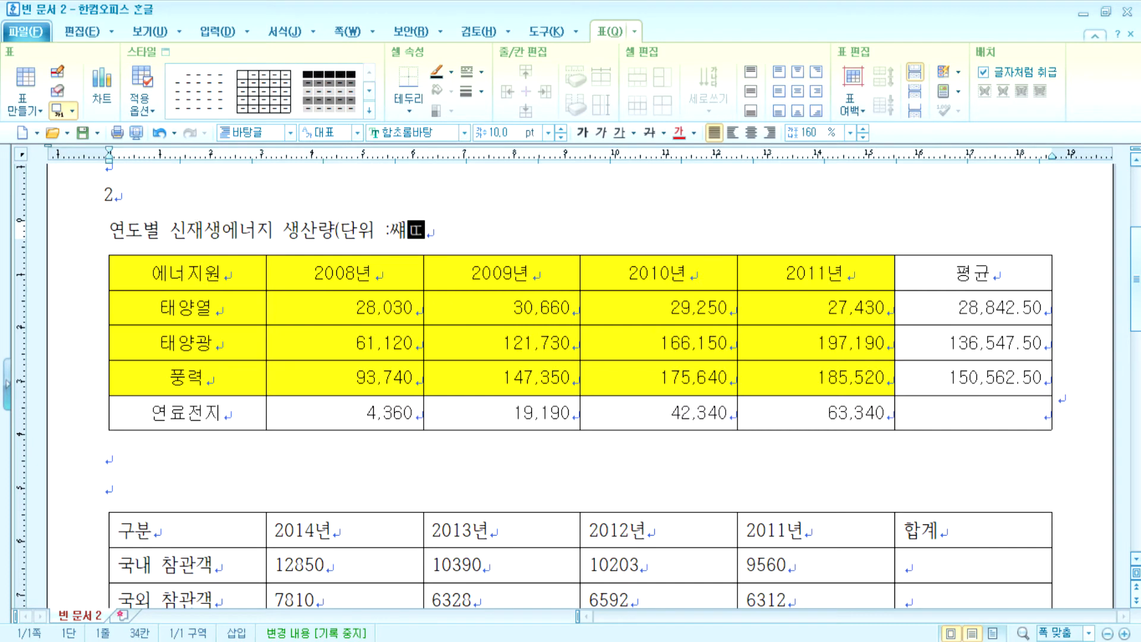
key("Left")
key("Left")
key("Left")
key("Left")
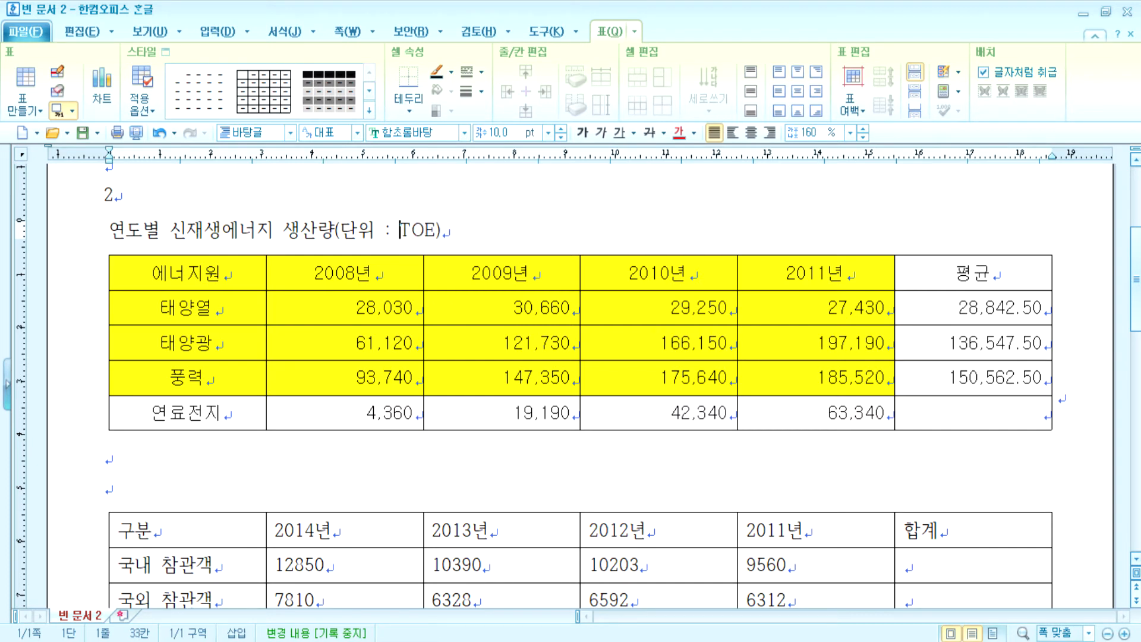
left_click(222, 230)
- Right-align the caption and set its font to 굴림
left_click(770, 132)
key("Home")
key("shift+End")
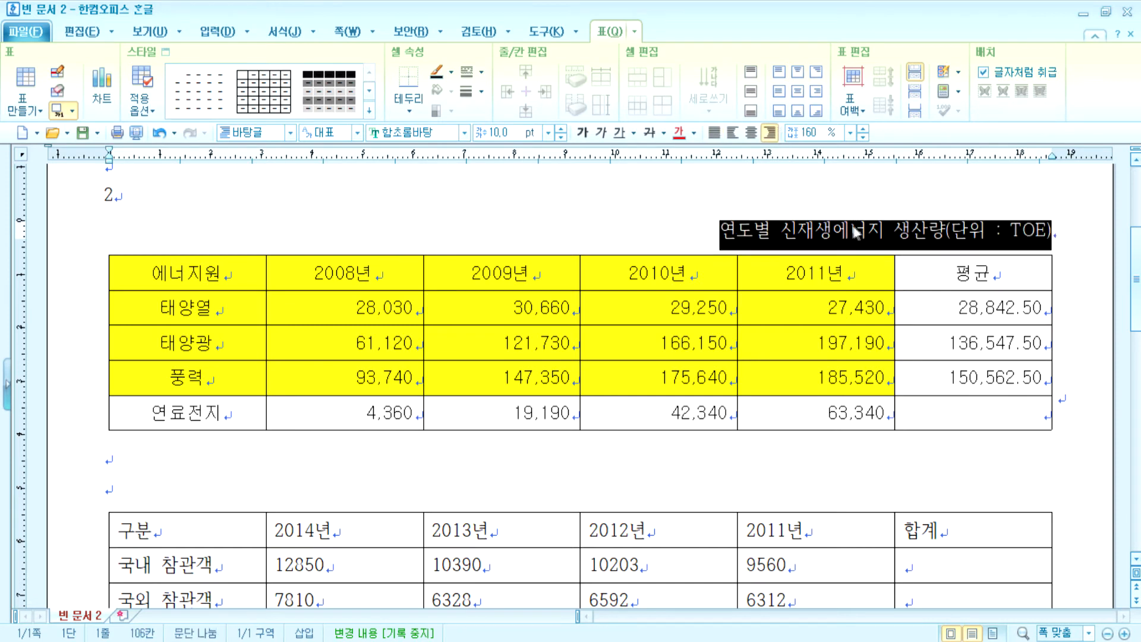
left_click(464, 132)
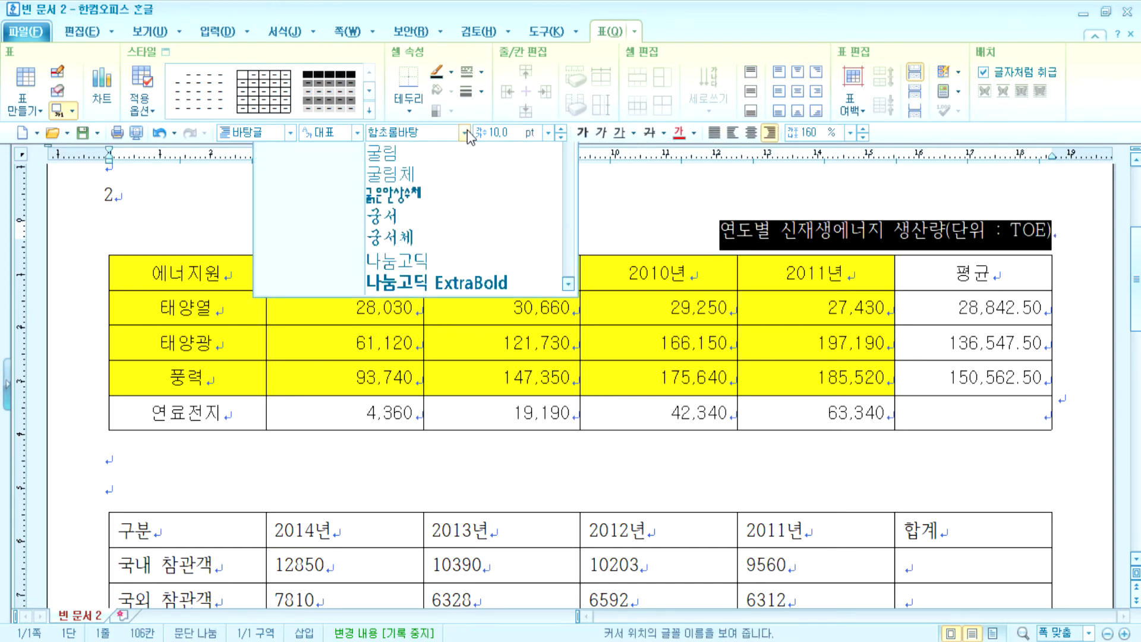
left_click(422, 161)
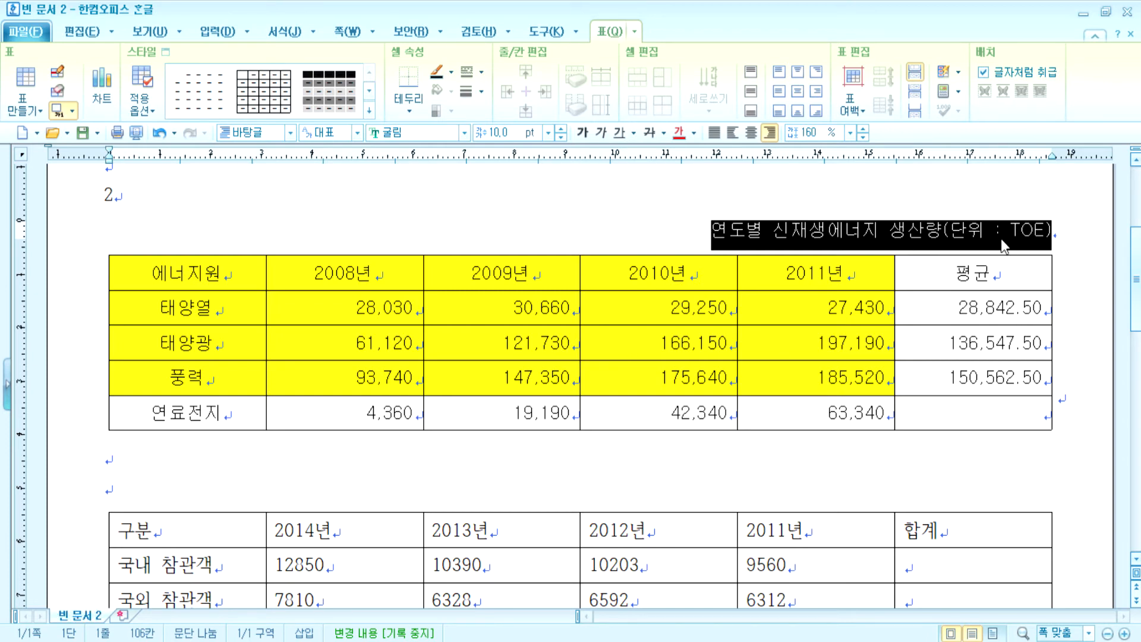
left_click(999, 239)
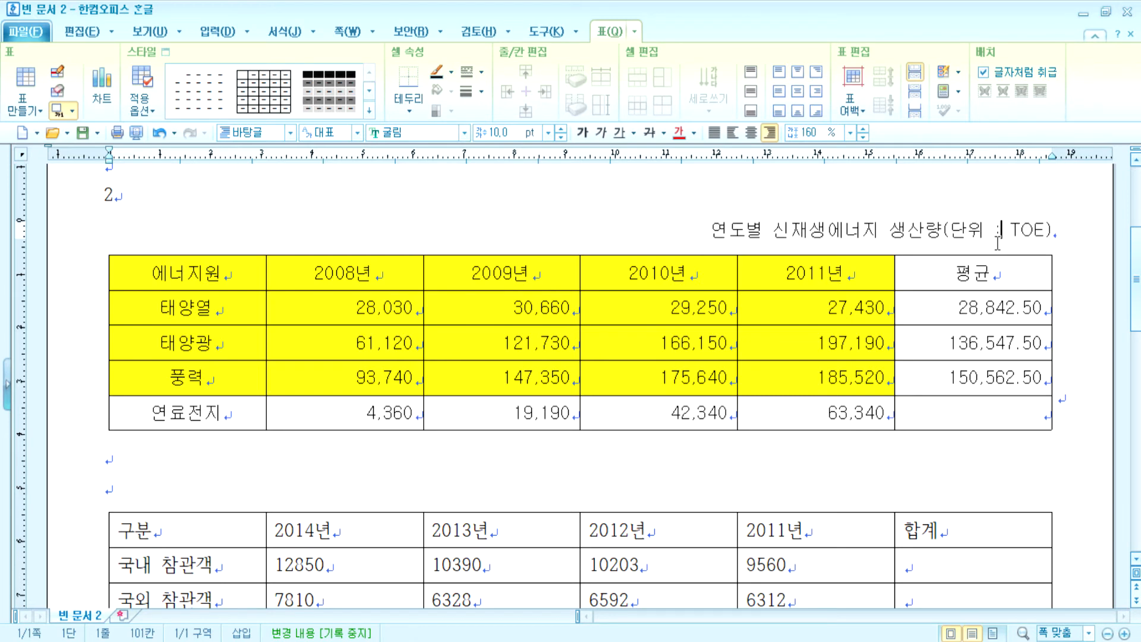
left_click(709, 228)
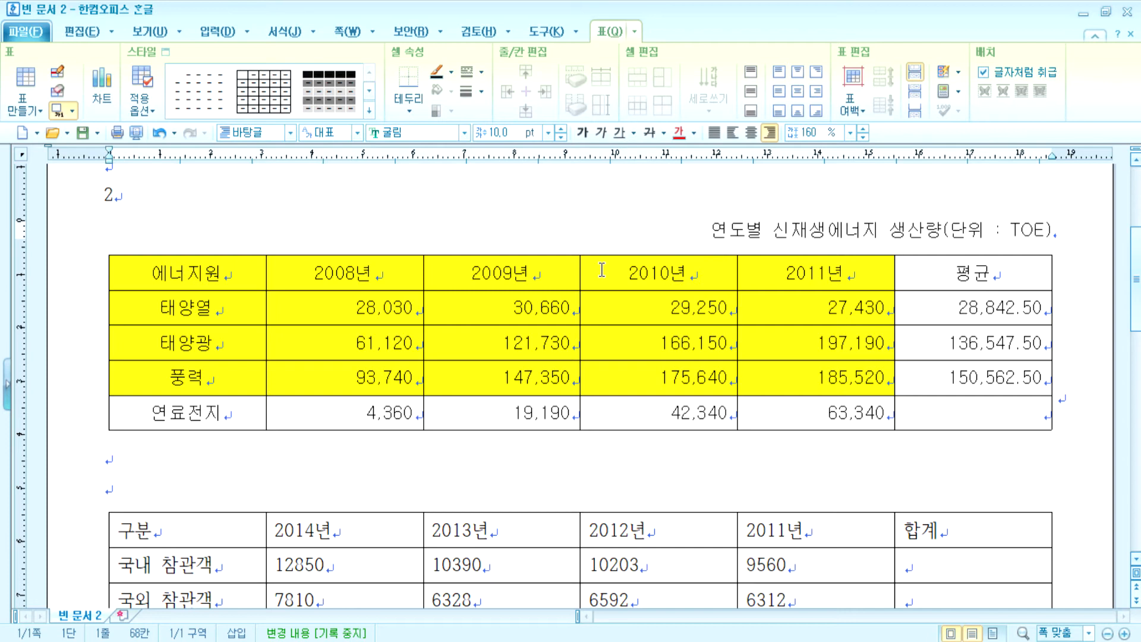
- Cross the empty 평균 cell of the 연료전지 row with a thin solid 0.12 mm diagonal line
left_click(937, 411)
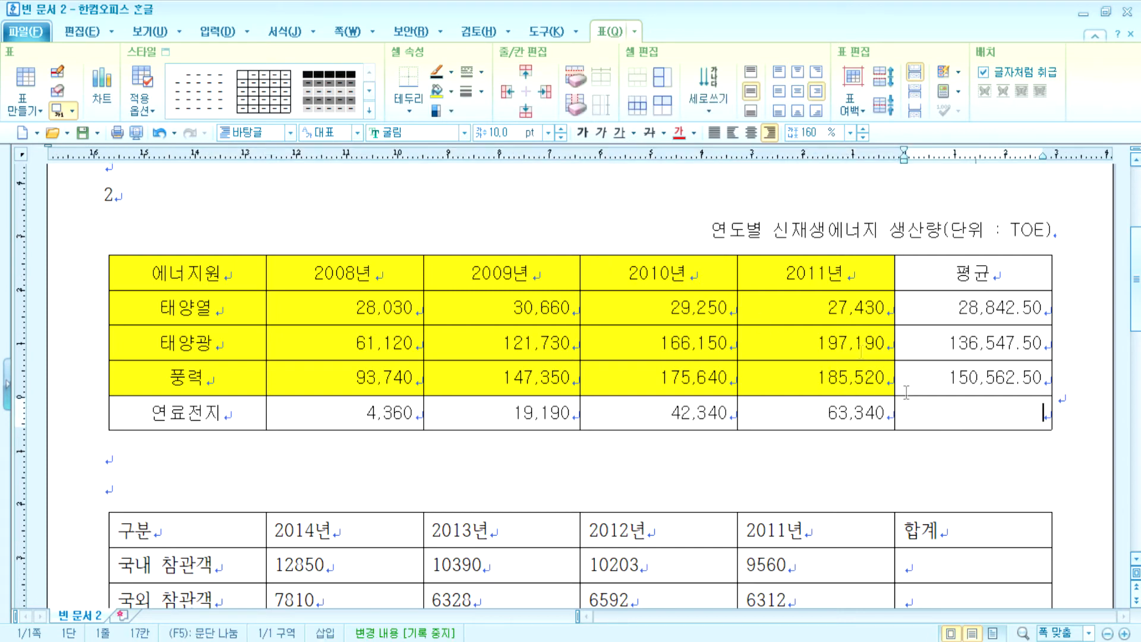
left_click(410, 109)
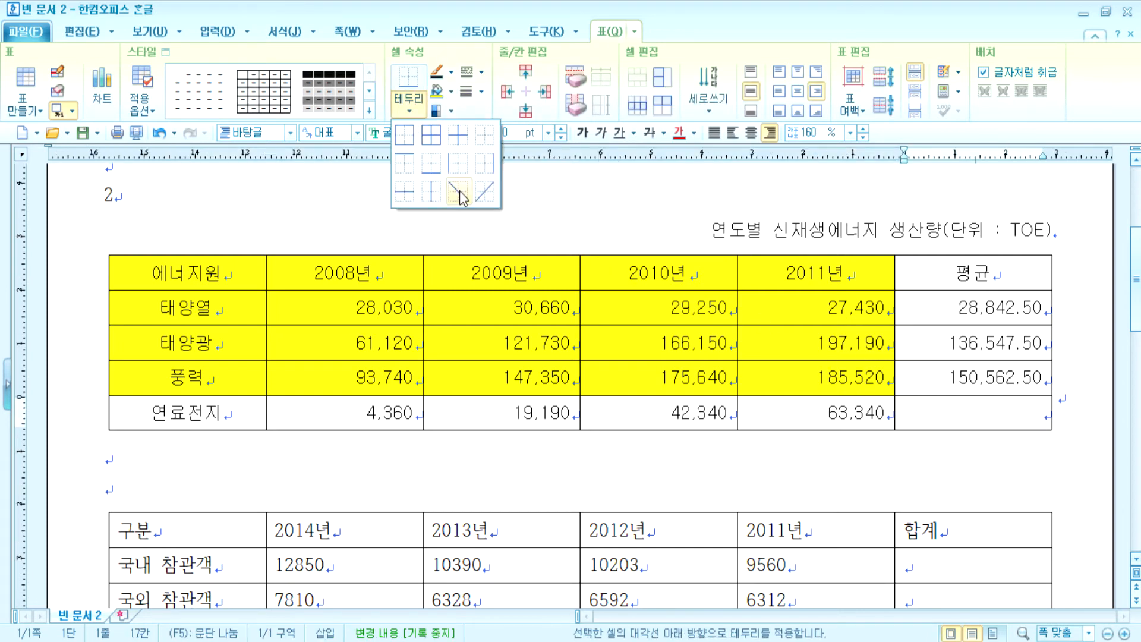
left_click(484, 192)
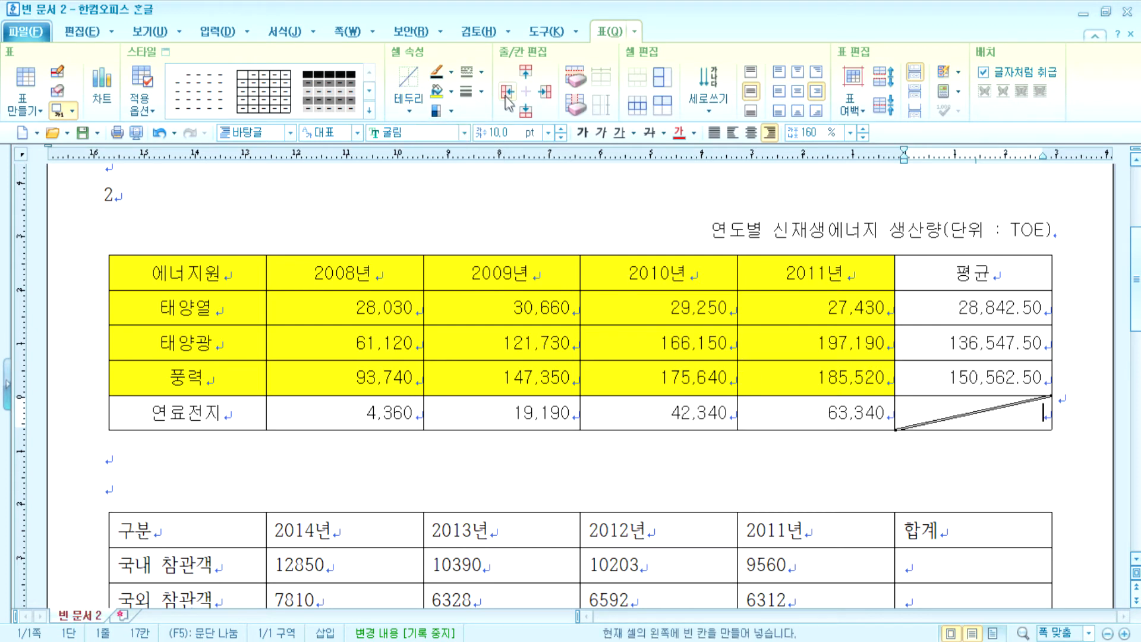
left_click(481, 73)
left_click(485, 119)
left_click(481, 92)
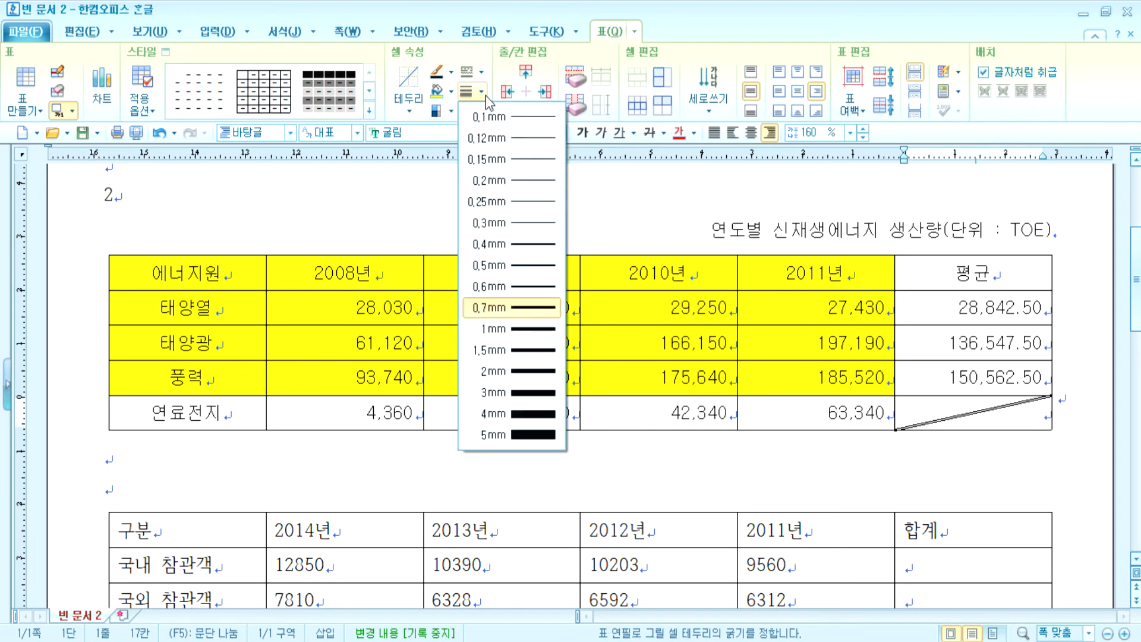
left_click(487, 139)
left_click(409, 85)
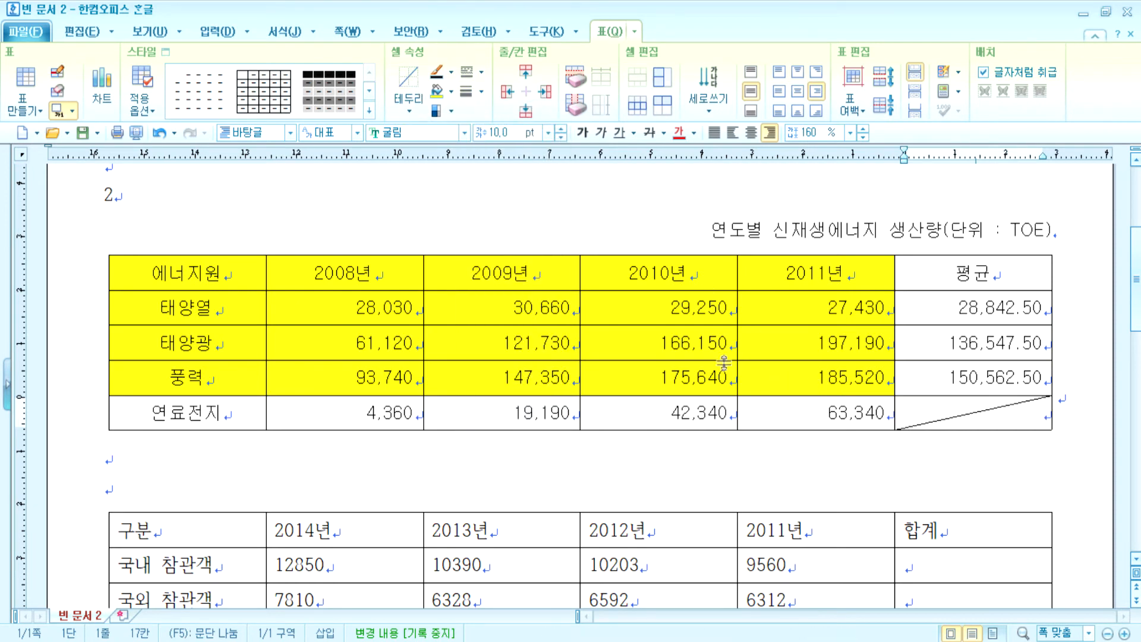
- Give the whole energy table a double-line outer border
left_click_drag(263, 256, 952, 433)
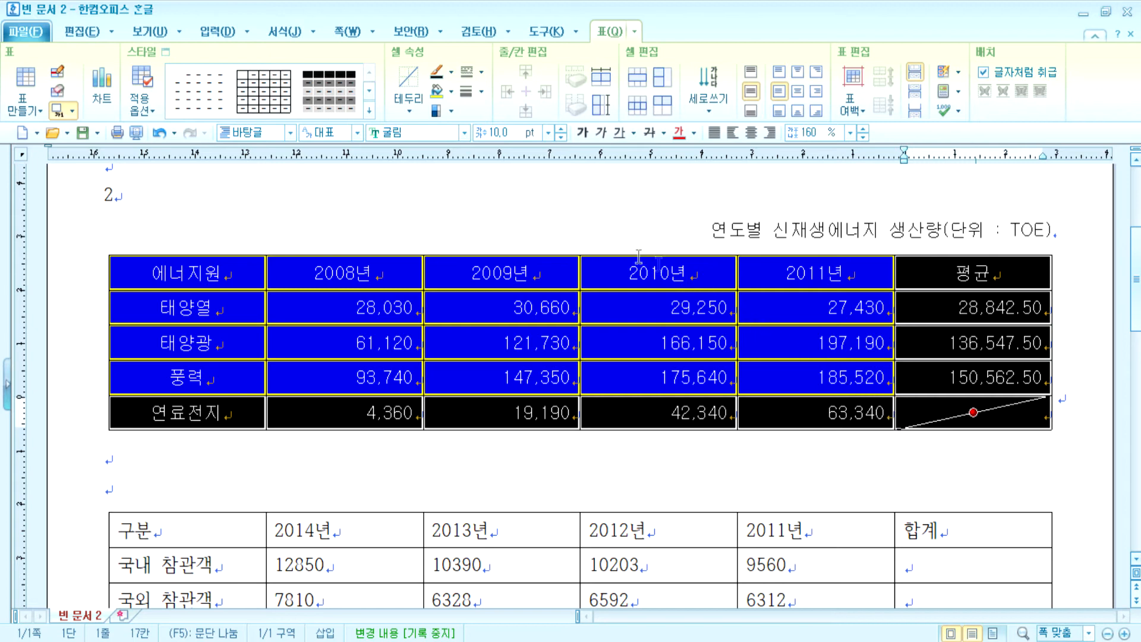
left_click(474, 71)
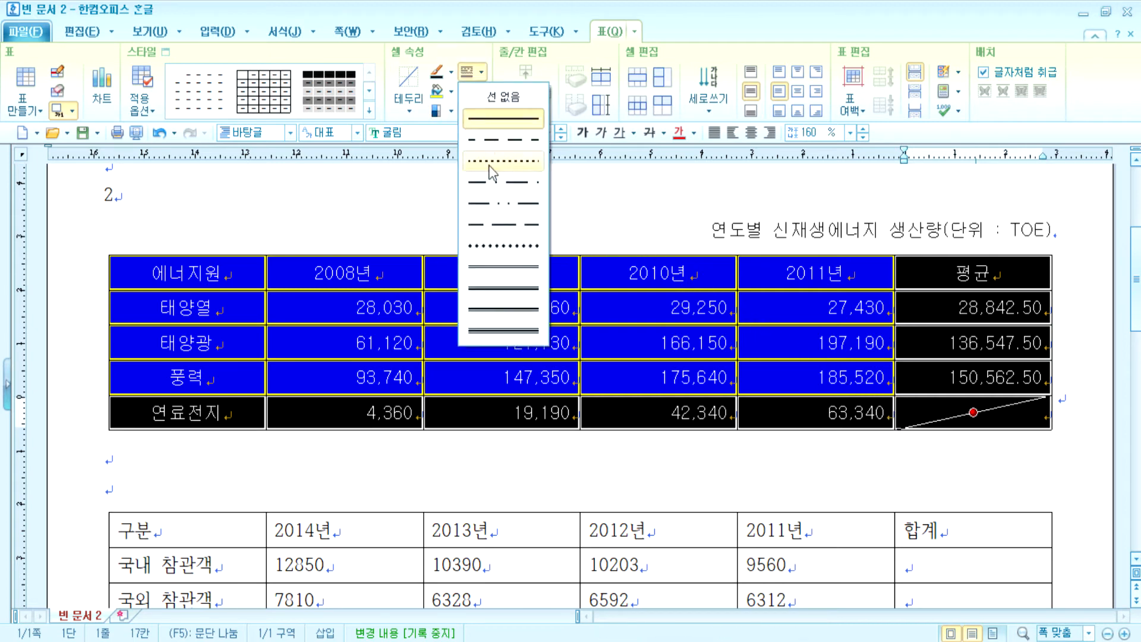
left_click(497, 266)
left_click(408, 98)
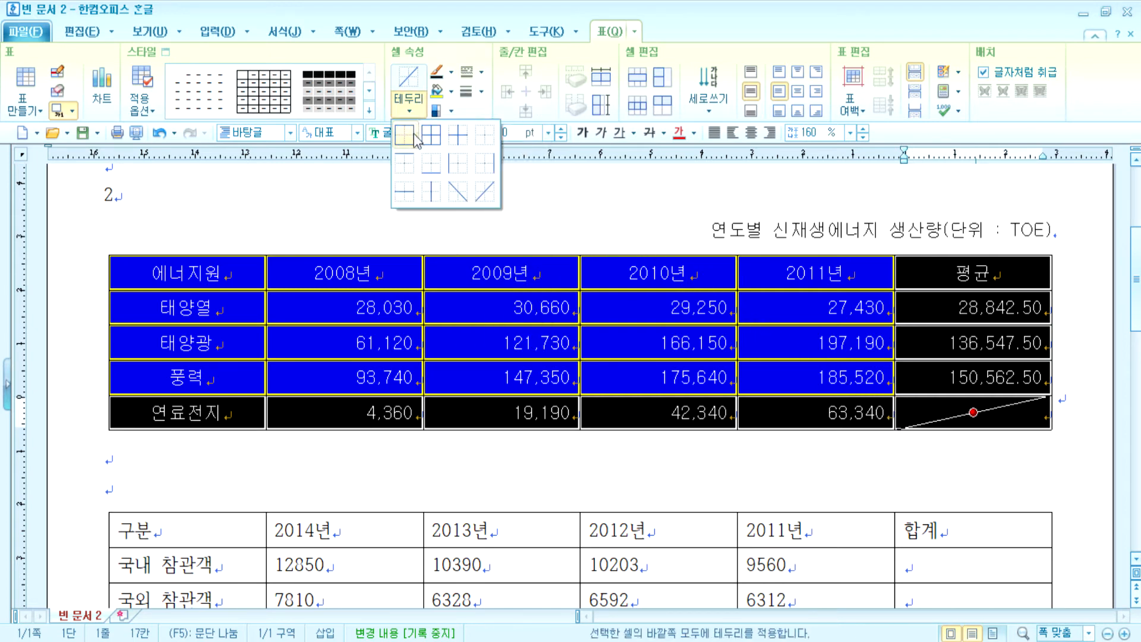
left_click(407, 134)
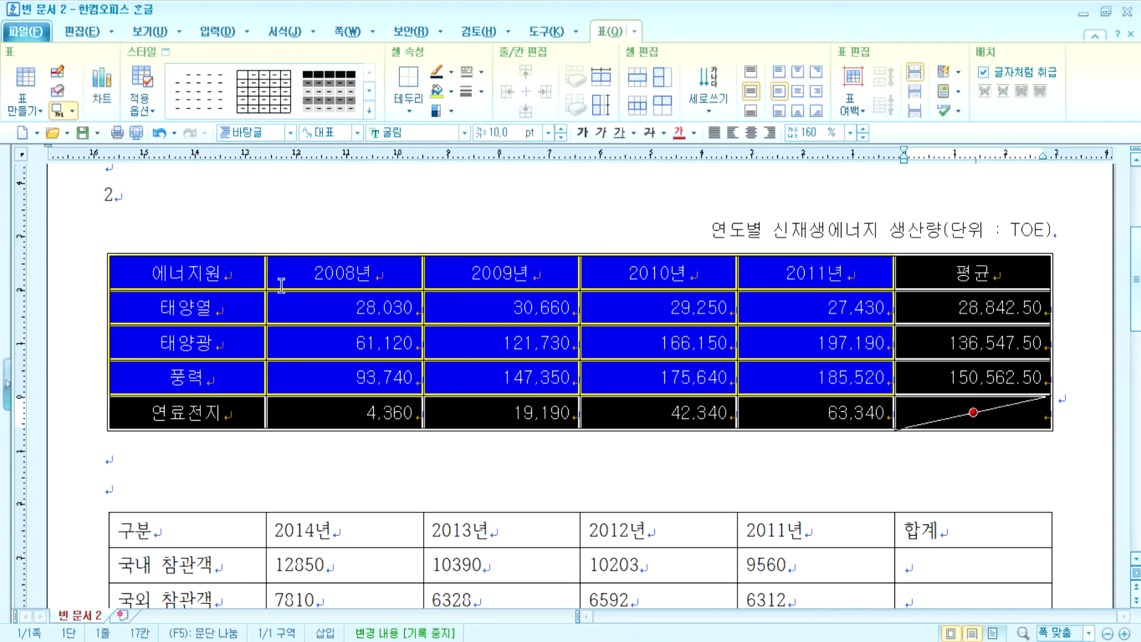
- Select the 에너지원 column and the heading row of the energy table, then deselect
left_click_drag(229, 262, 225, 412)
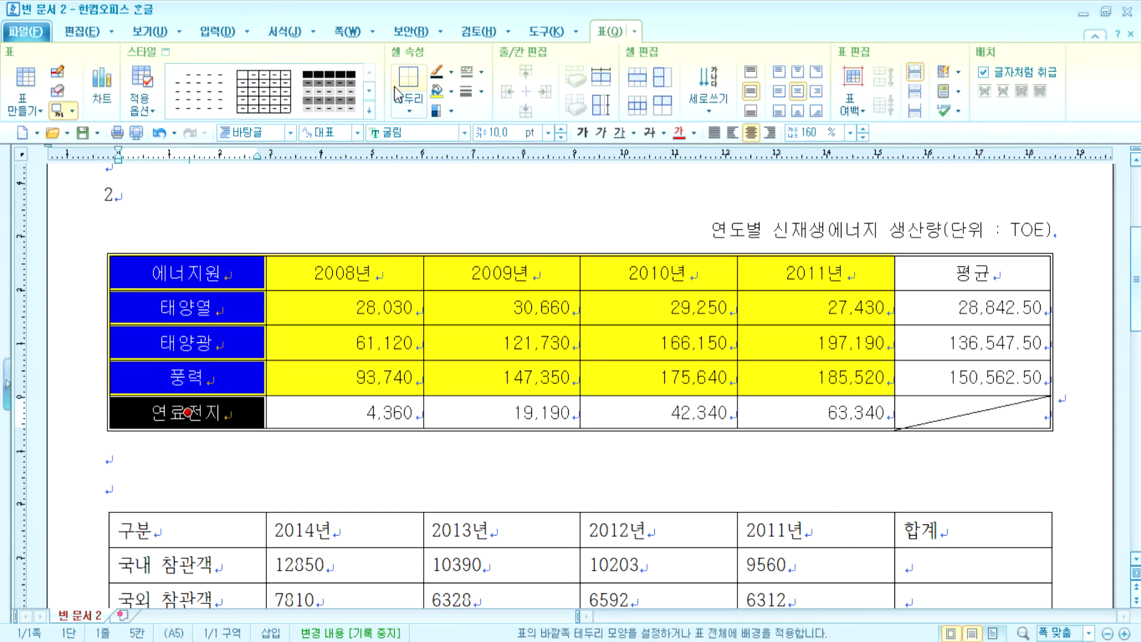
left_click_drag(243, 273, 972, 272)
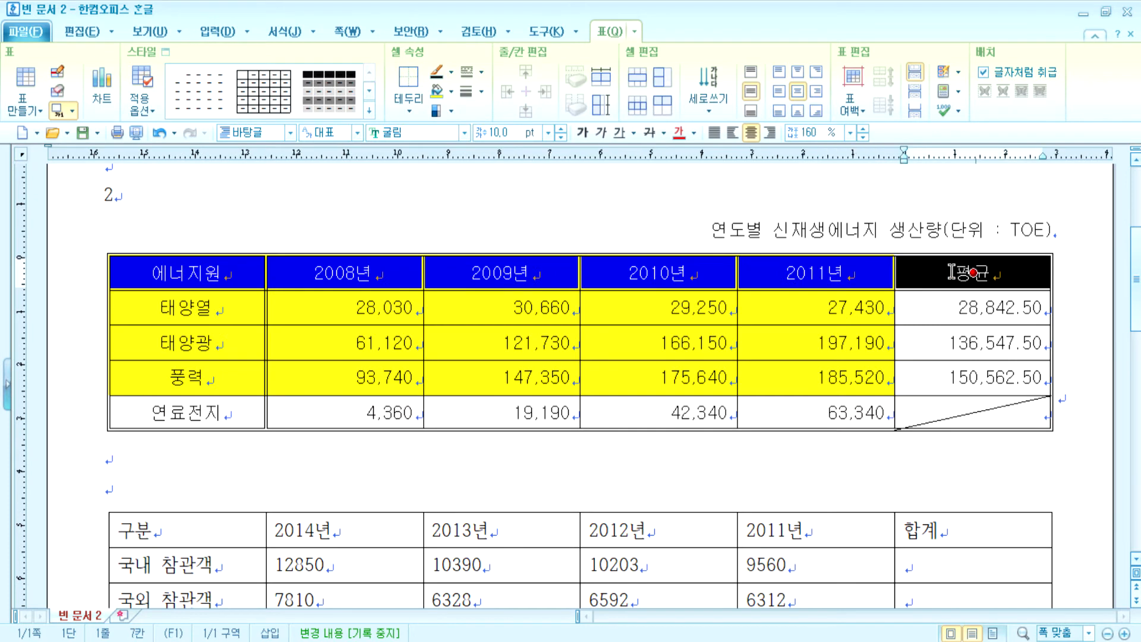
left_click(545, 458)
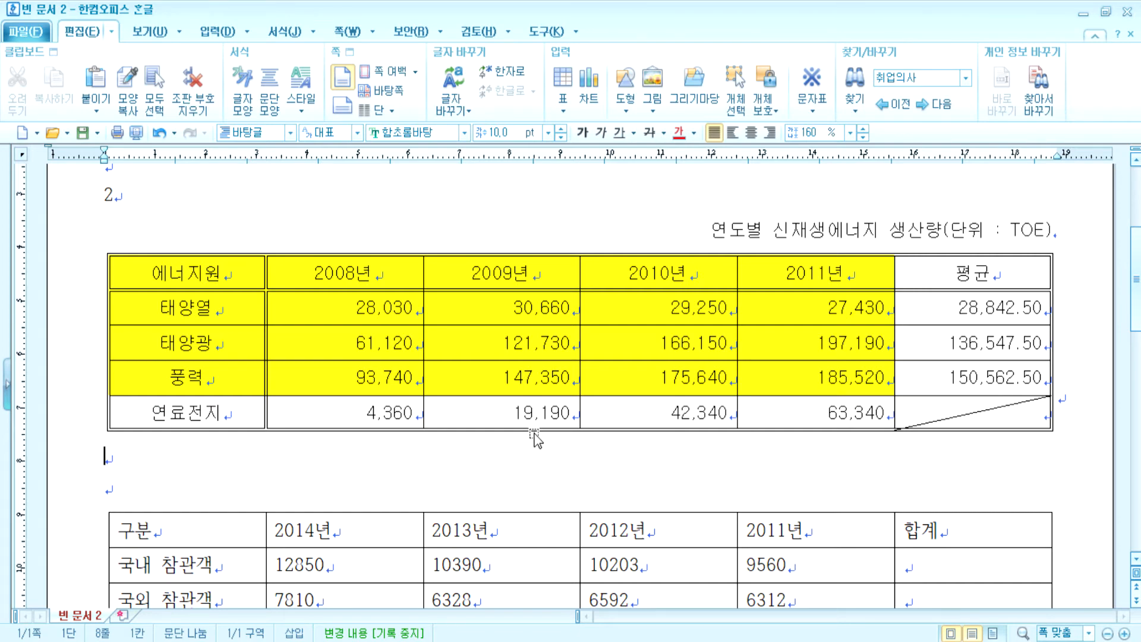
- Set every cell of the visitor table in 돋움 and center the text
scroll(527, 434, "down", 4)
left_click_drag(207, 270, 973, 415)
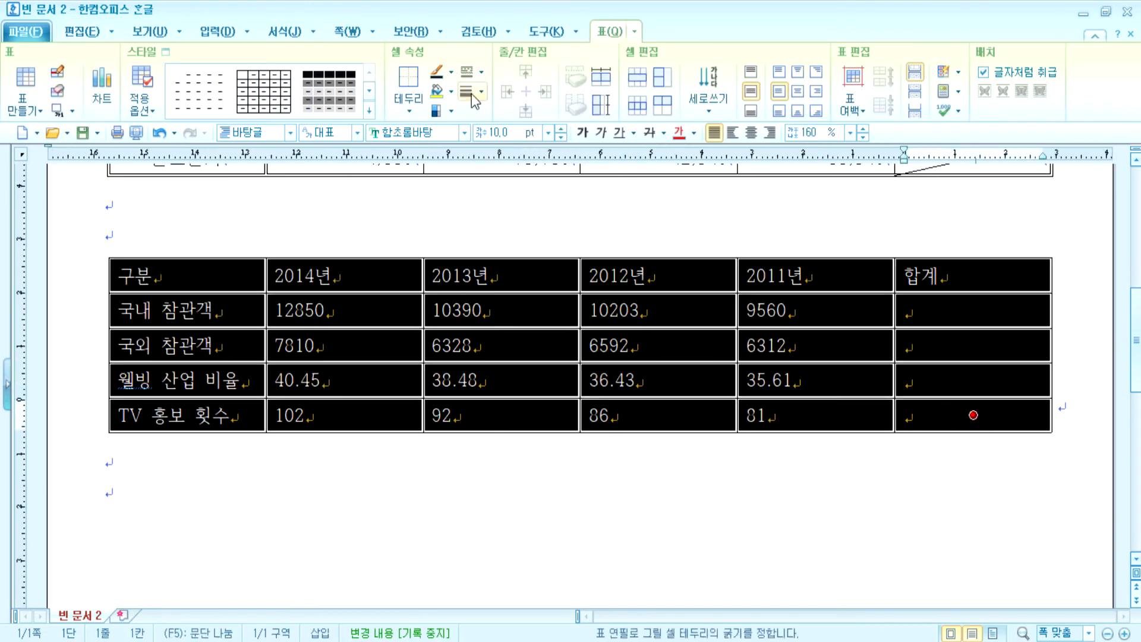
left_click(464, 132)
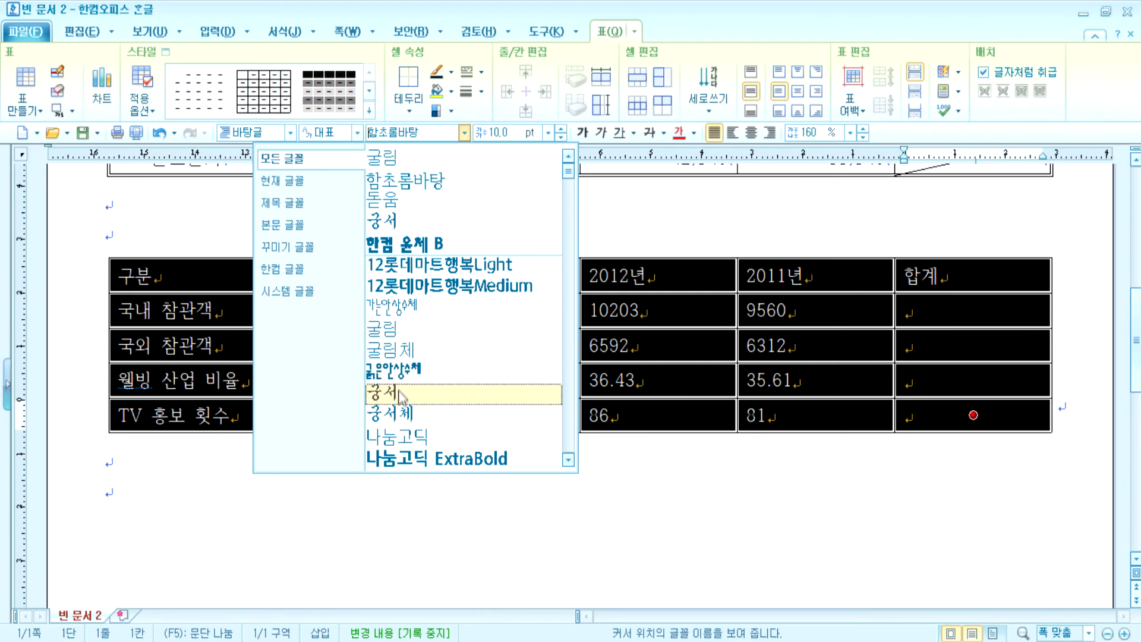
scroll(399, 395, "down", 3)
left_click(404, 395)
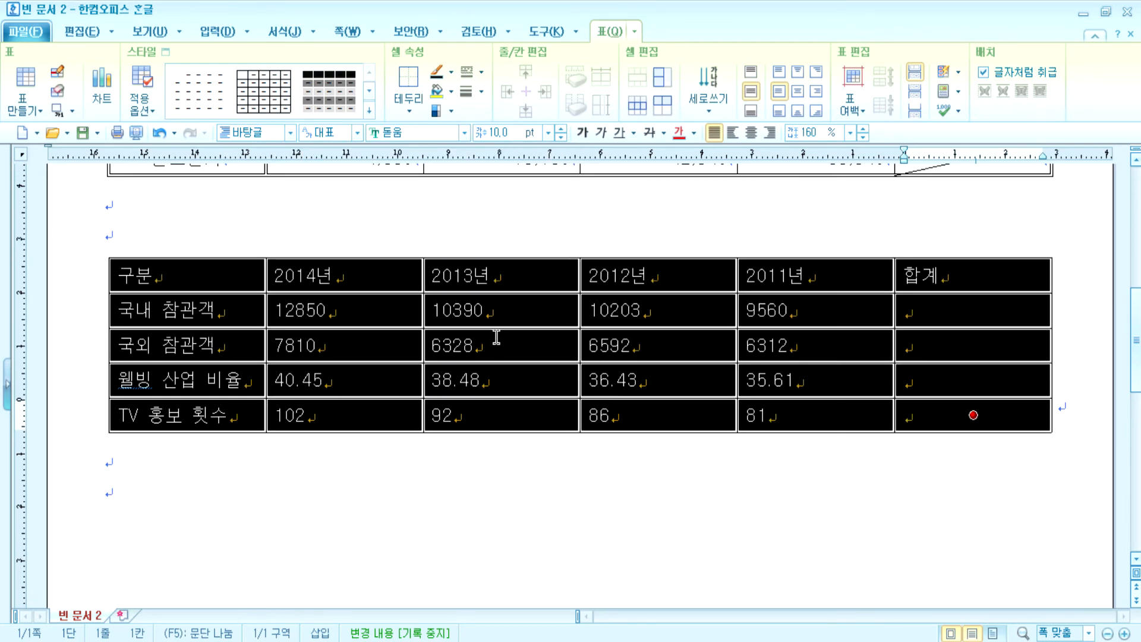
left_click(751, 133)
- Right-align the figures from 12850 onward and add thousands separators to them
left_click_drag(357, 301, 911, 411)
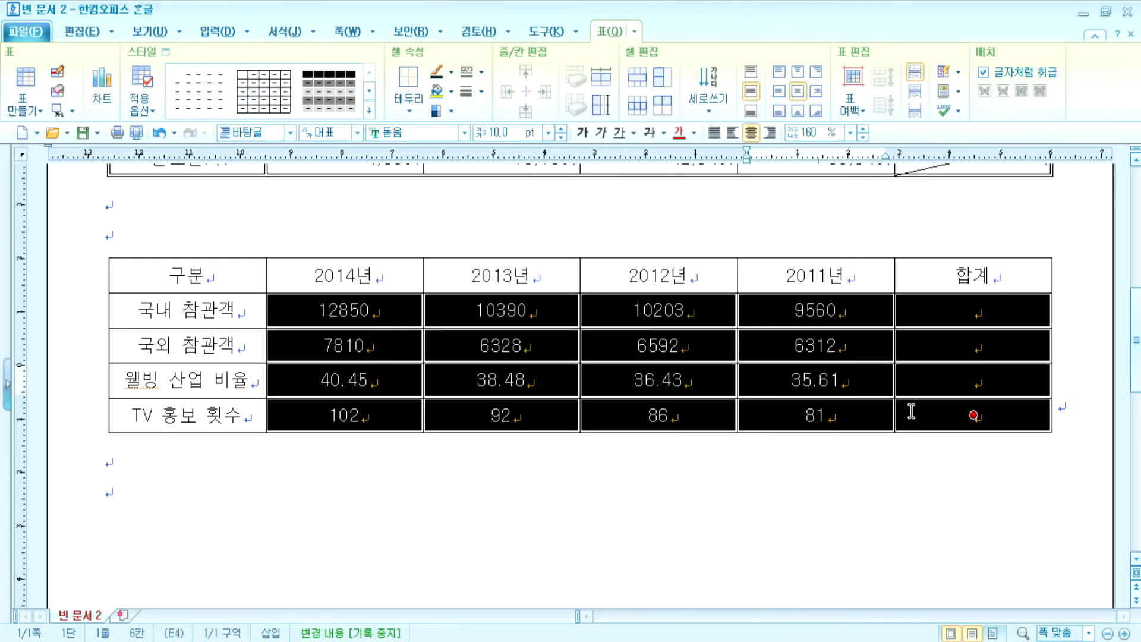
left_click(770, 133)
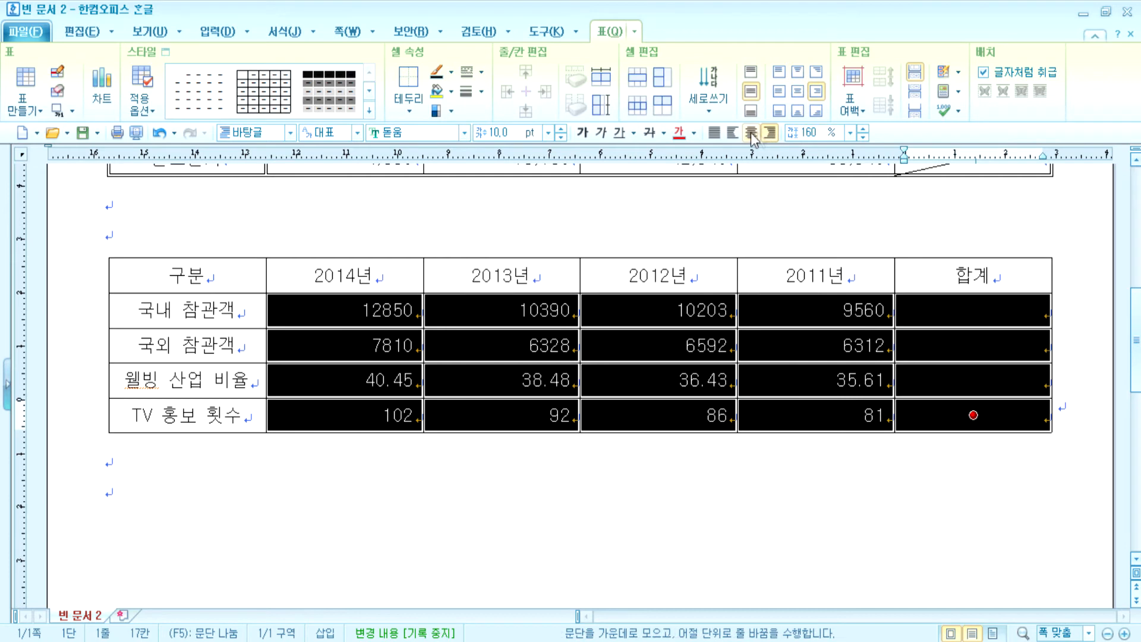
left_click(950, 111)
left_click(966, 132)
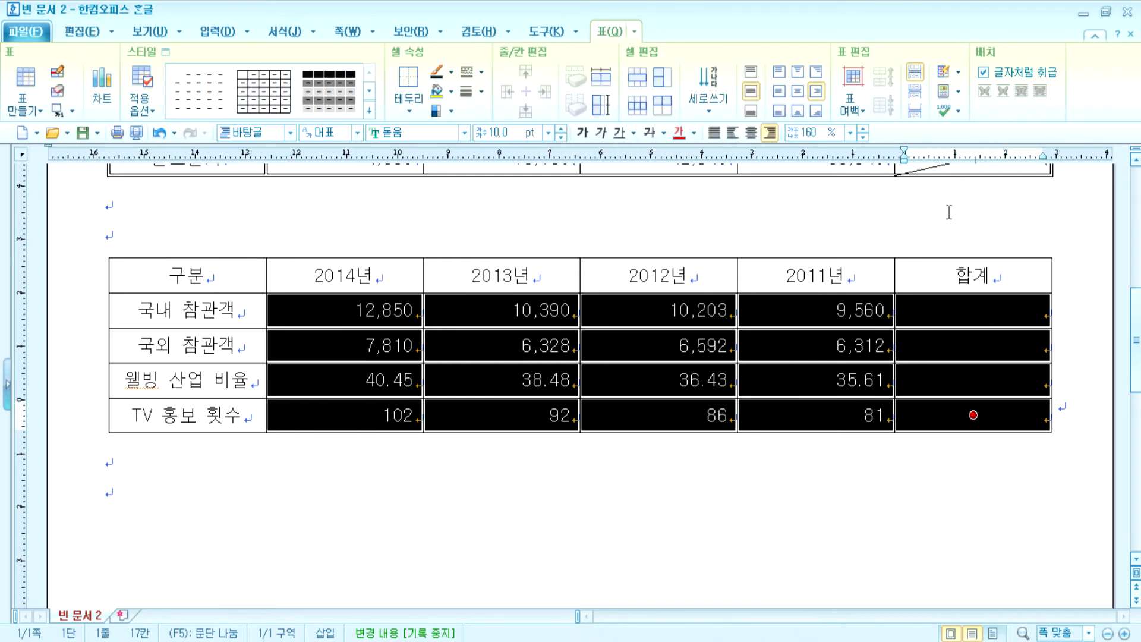
- Use block sum to total both visitor rows in 합계, giving 43,003 and 27,042
left_click_drag(377, 309, 967, 333)
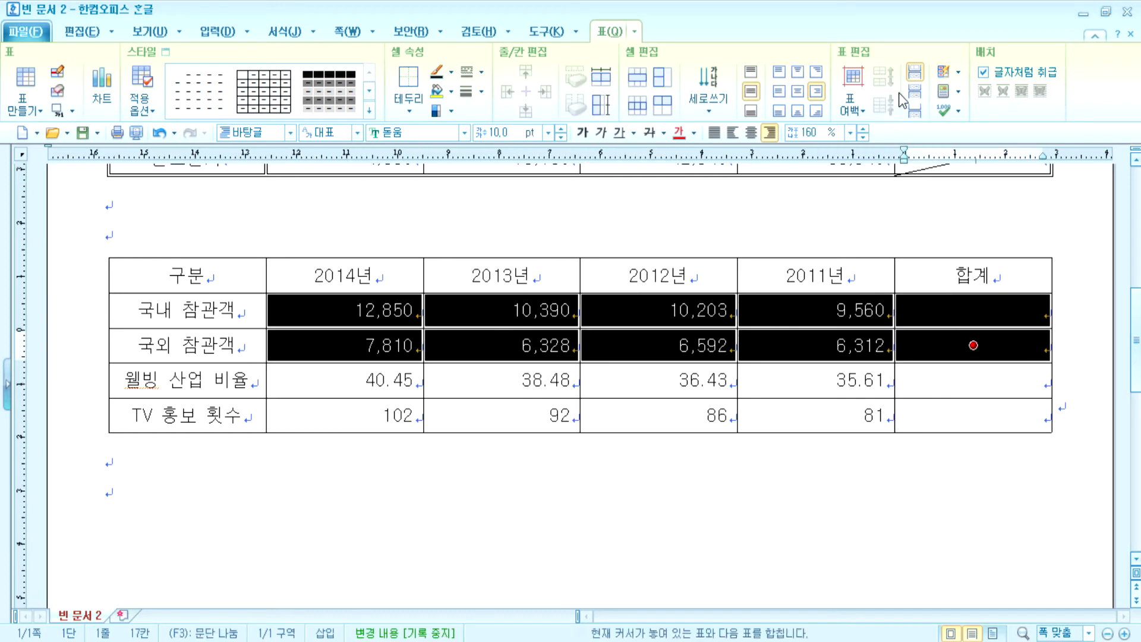
left_click(958, 93)
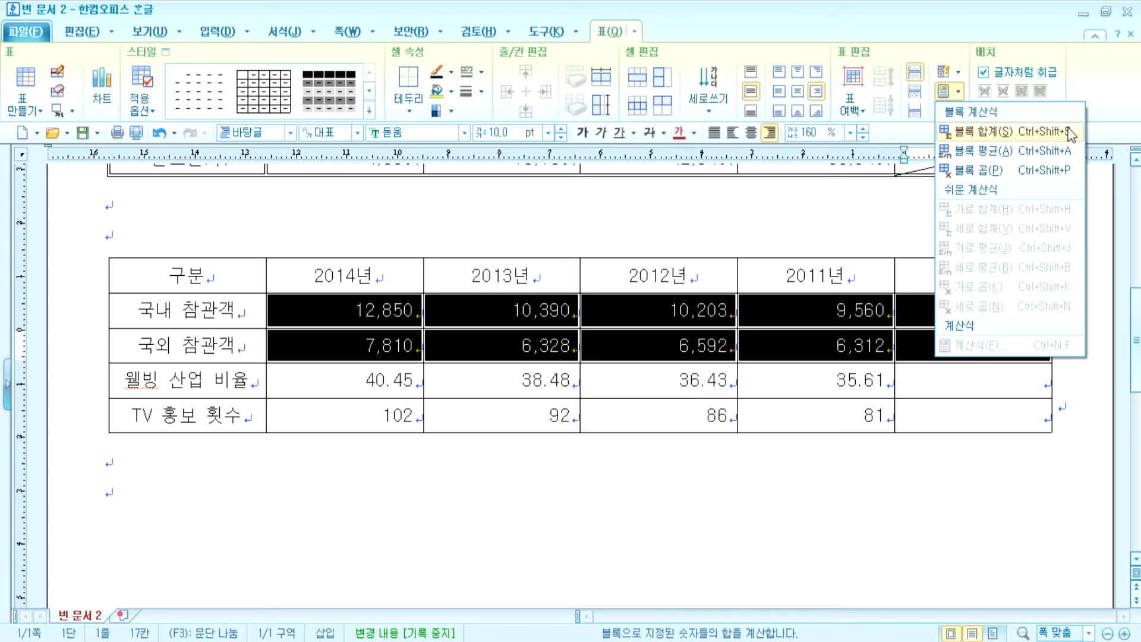
left_click(1063, 132)
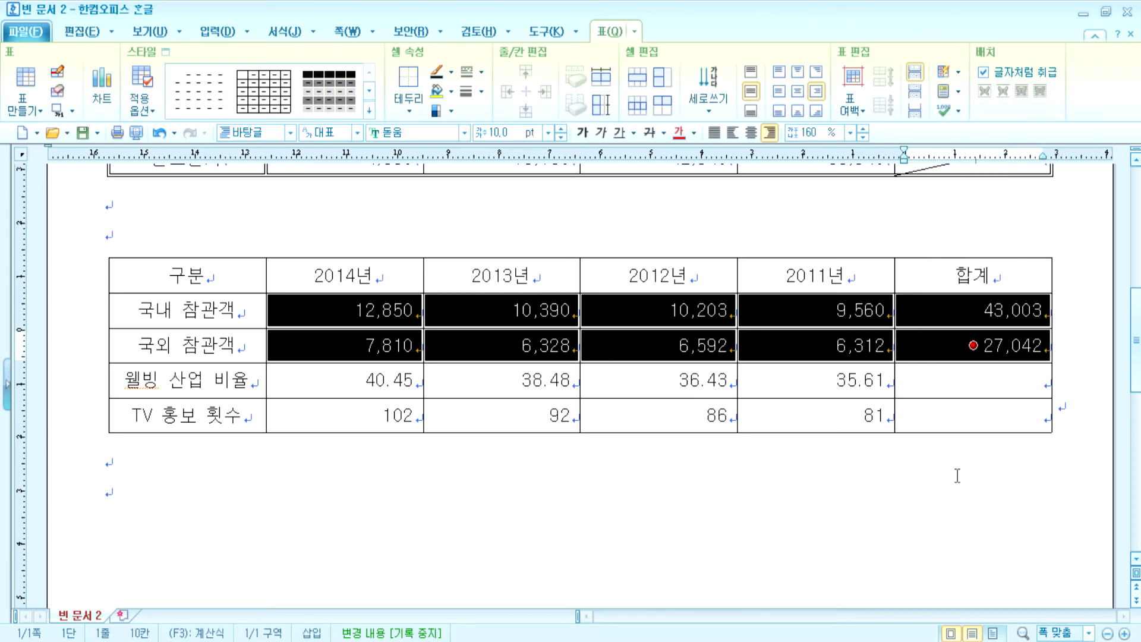
- Draw a diagonal line through each of the two empty 합계 cells
left_click_drag(953, 379, 973, 415)
left_click(482, 74)
left_click(482, 74)
left_click(481, 91)
left_click(482, 91)
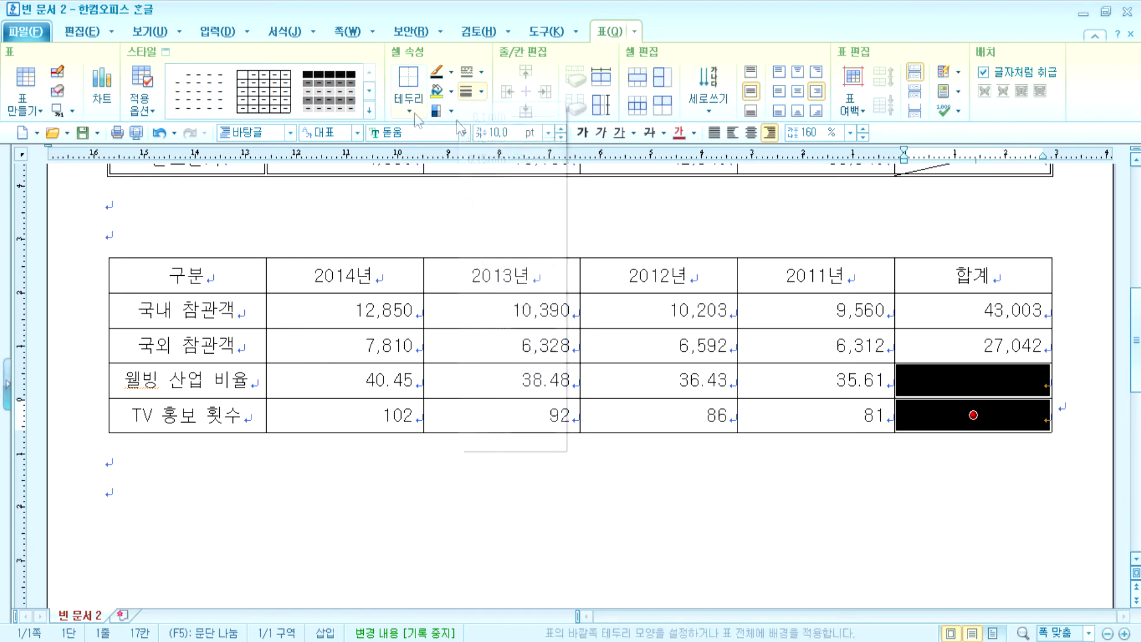
left_click(409, 110)
left_click(458, 194)
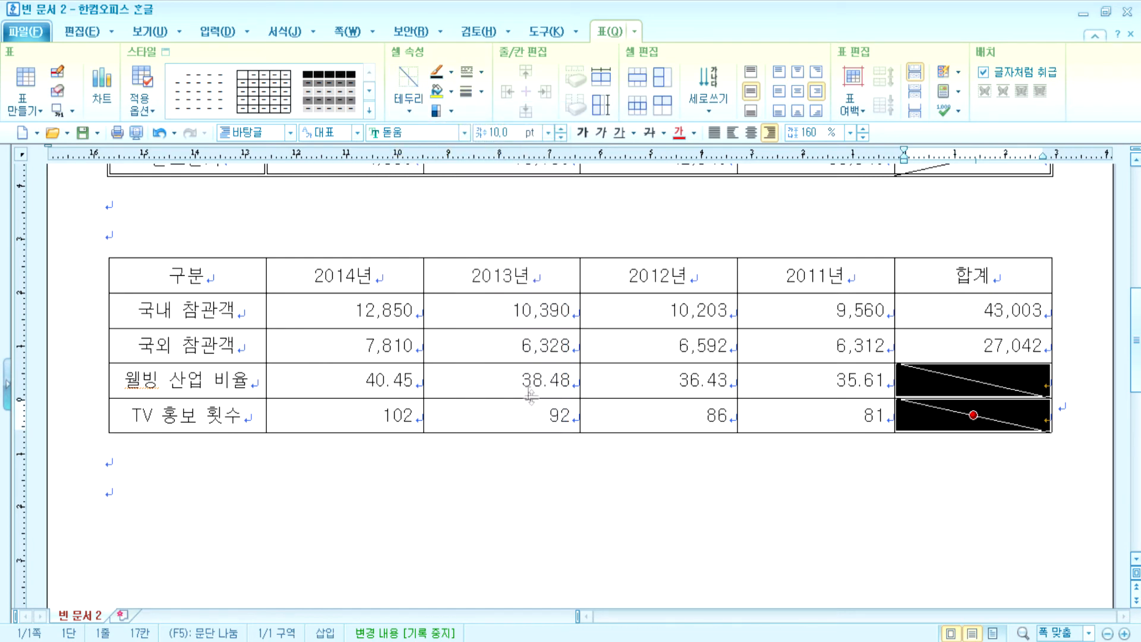
left_click_drag(243, 302, 816, 345)
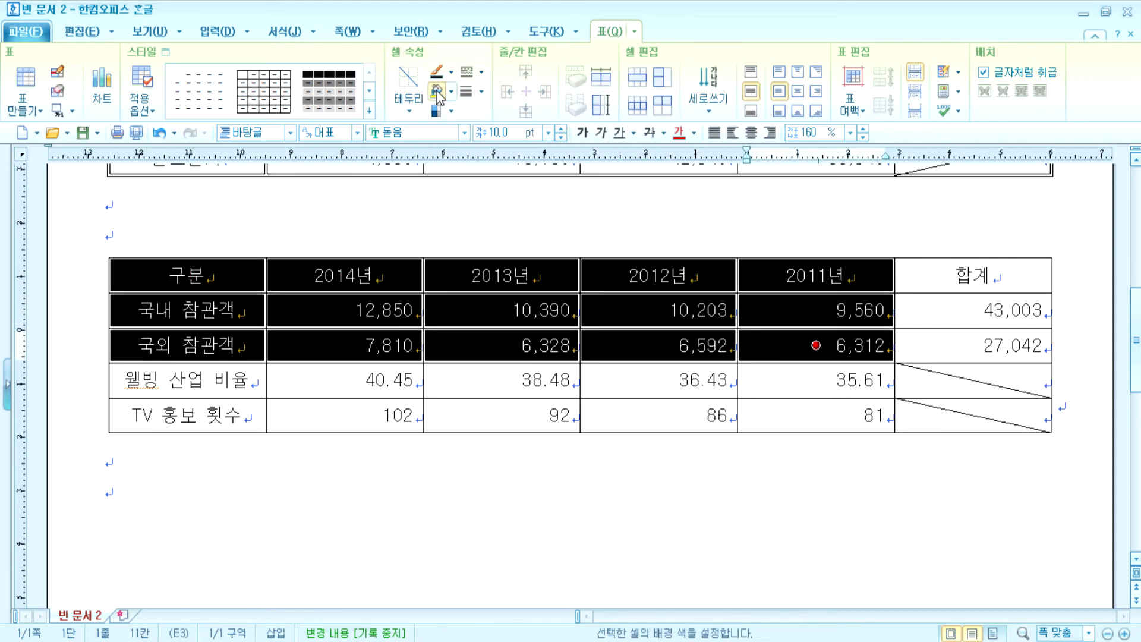
- Shade the header and visitor rows yellow and give the table a thick outer border
left_click(437, 92)
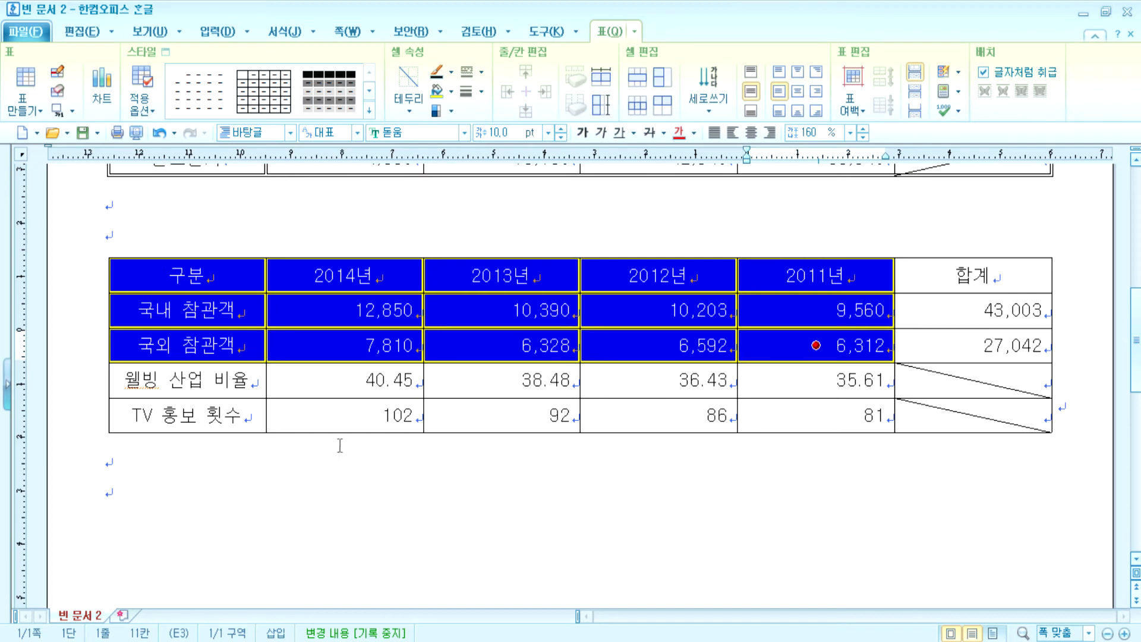
left_click_drag(204, 284, 967, 422)
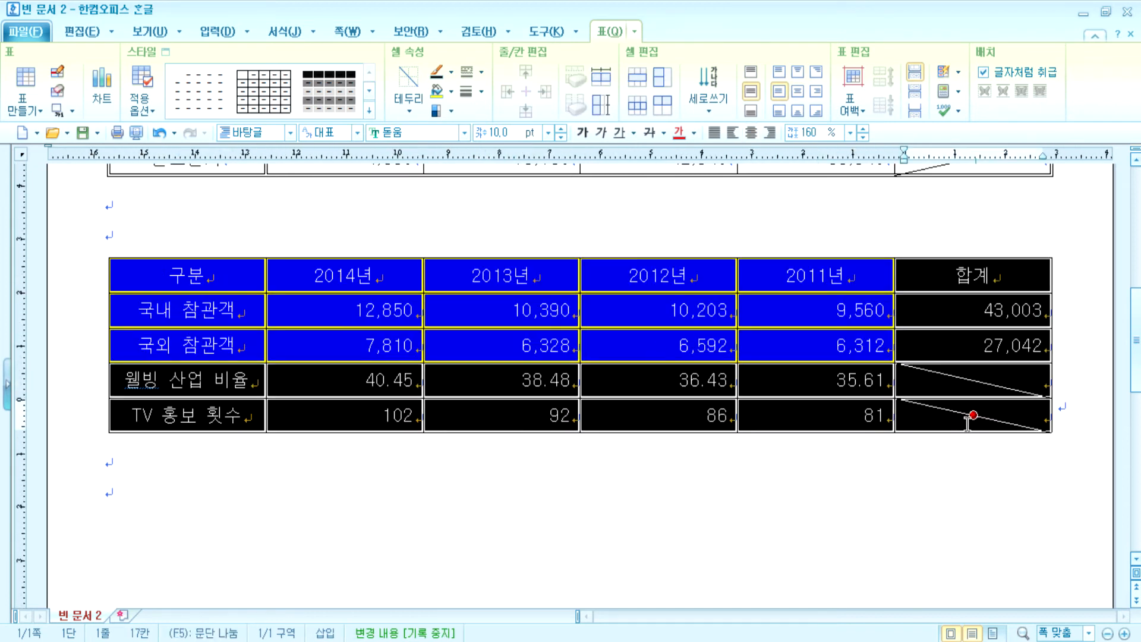
left_click(481, 71)
left_click(483, 262)
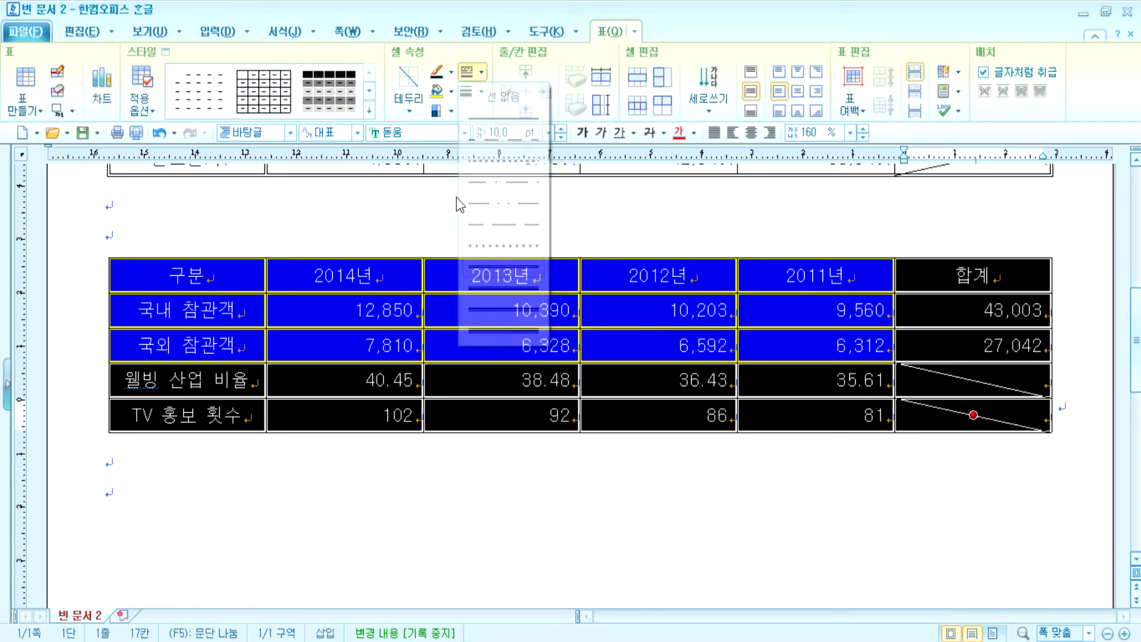
left_click(410, 113)
left_click(413, 148)
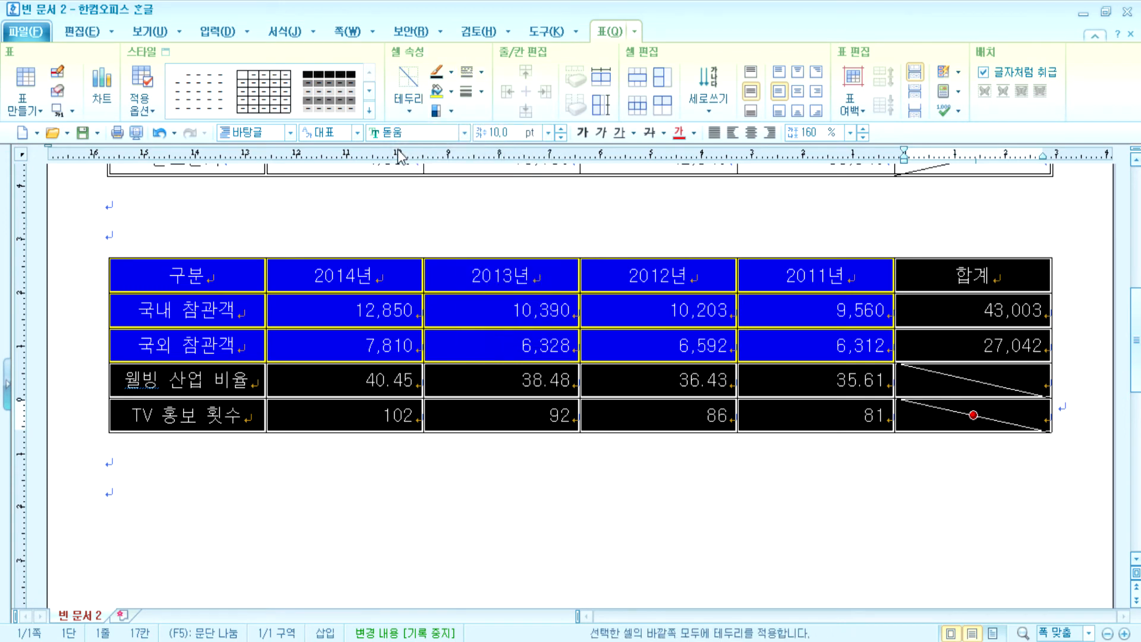
left_click(188, 414)
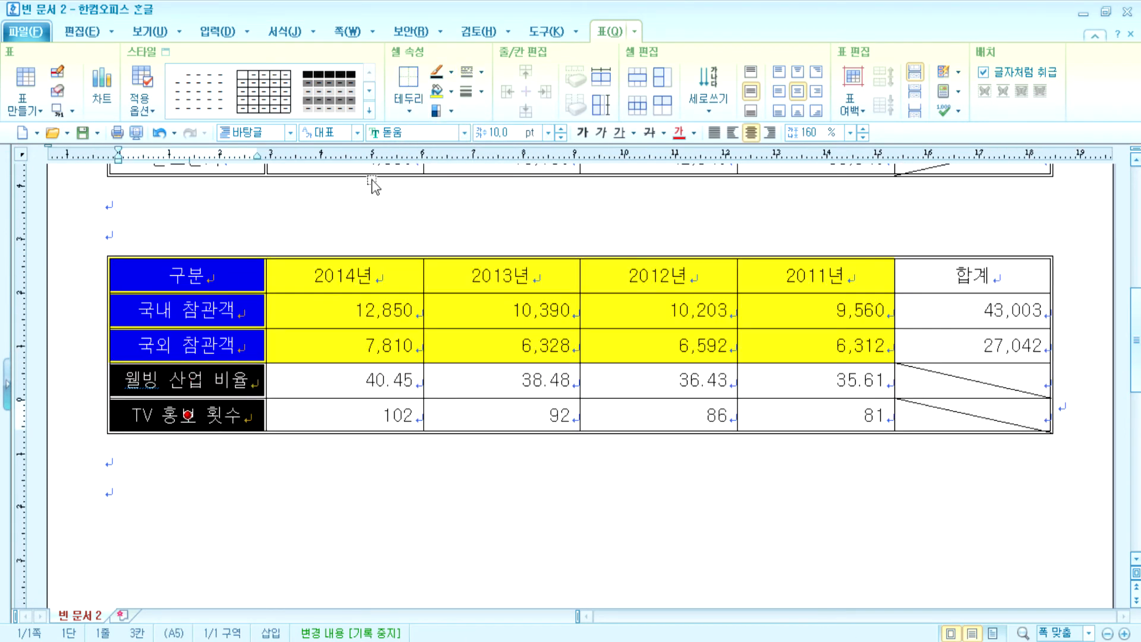
- Add a thick line under the visitor table's heading row
left_click_drag(190, 275, 941, 274)
left_click(408, 80)
left_click(402, 491)
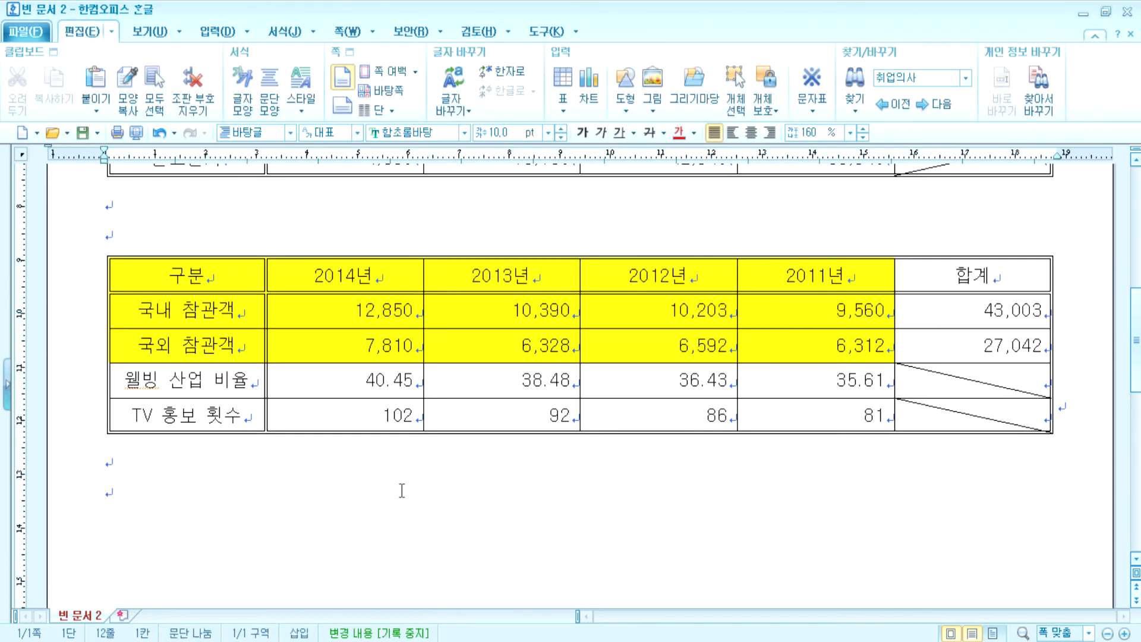
left_click(512, 279)
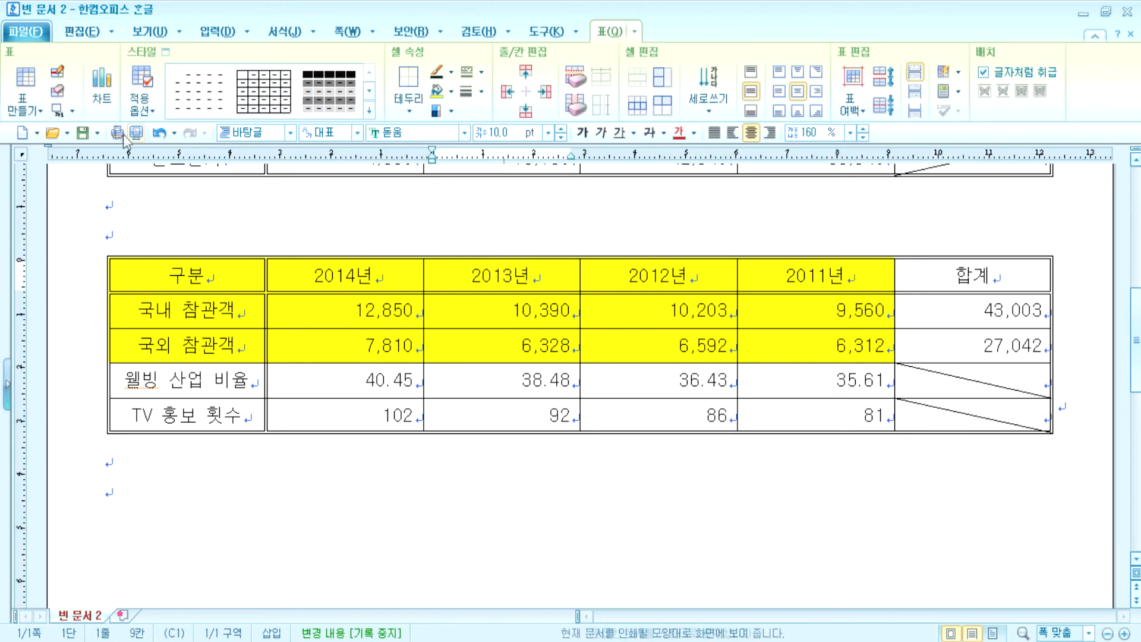
- Add a top caption reading '국제 웰빙 건강 박람회 현황(단위 : 명, %, 회)'
left_click(72, 110)
left_click(77, 131)
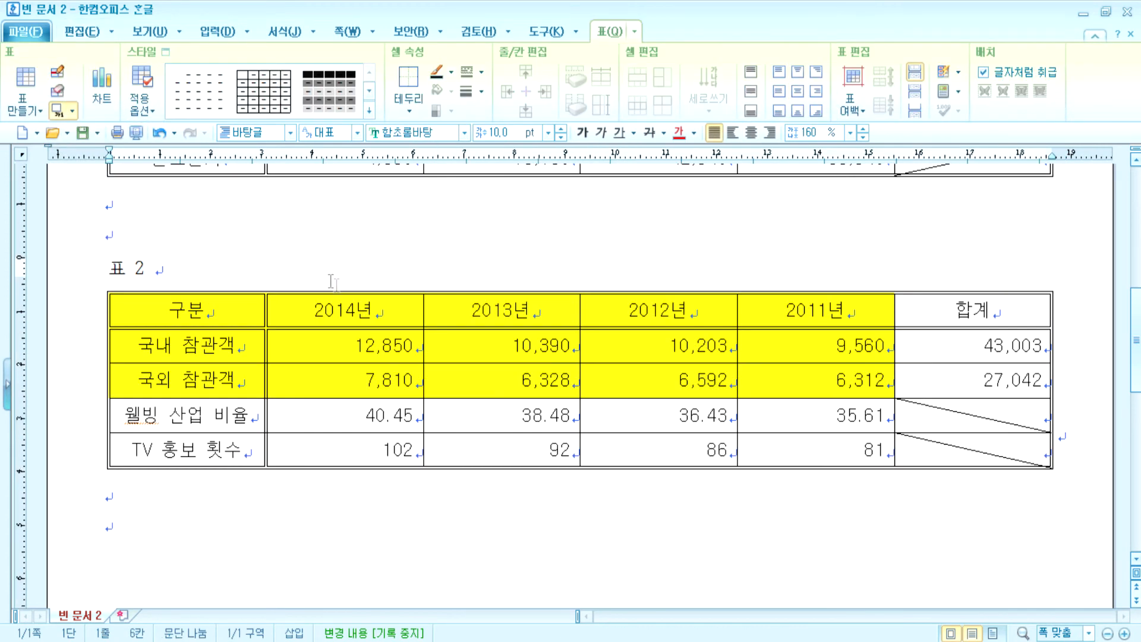
left_click_drag(154, 268, 98, 264)
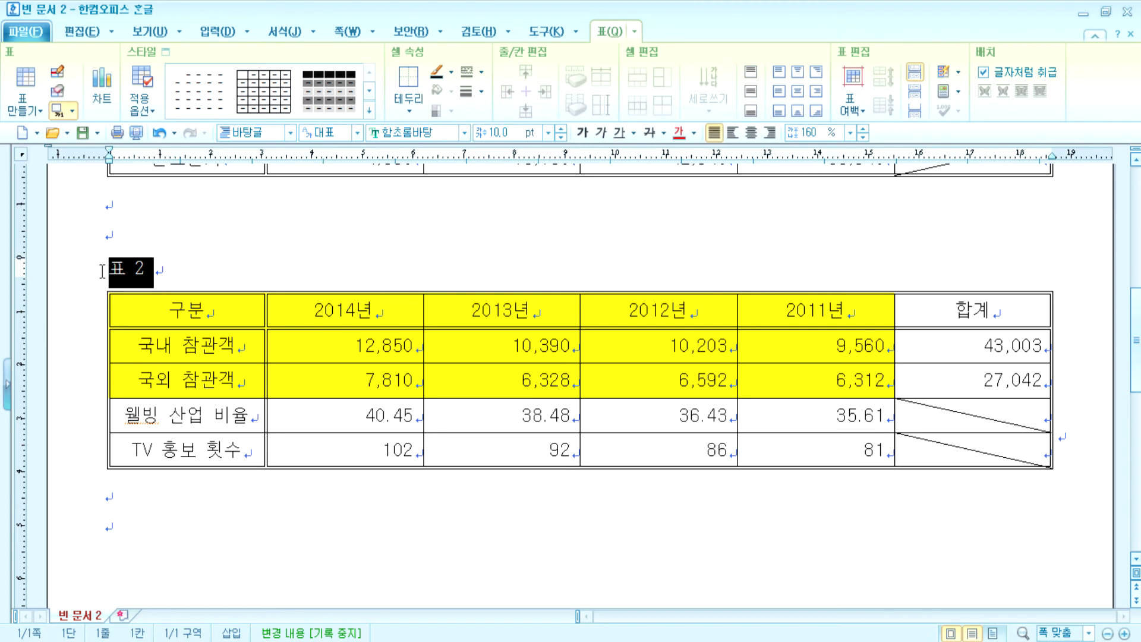
type("국제 웰")
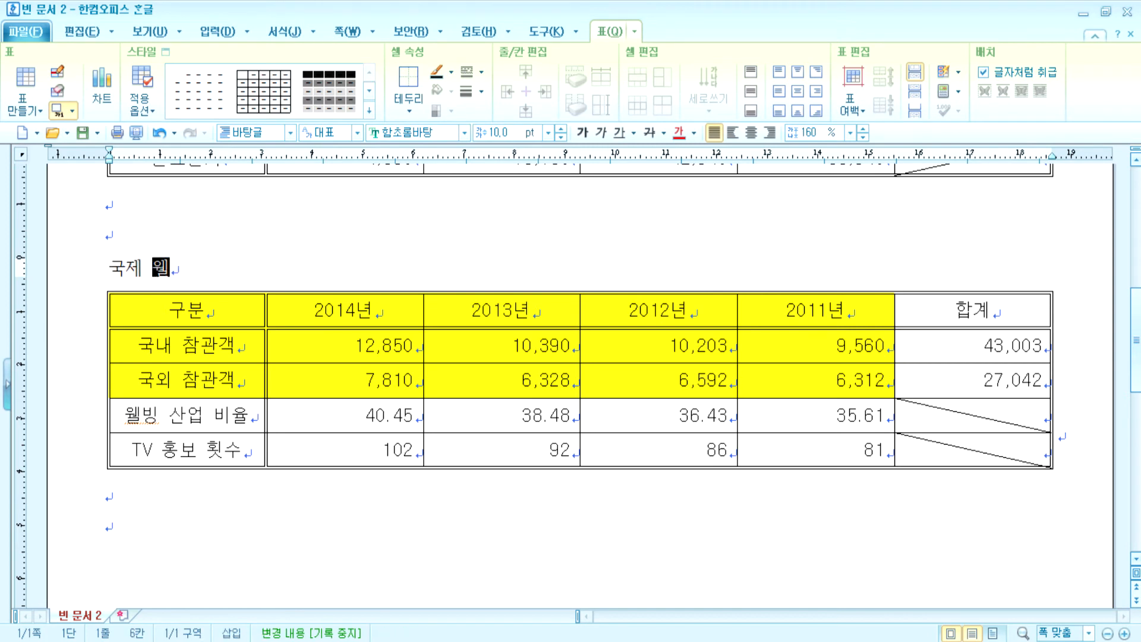
type("비ㅇ 건강 박라")
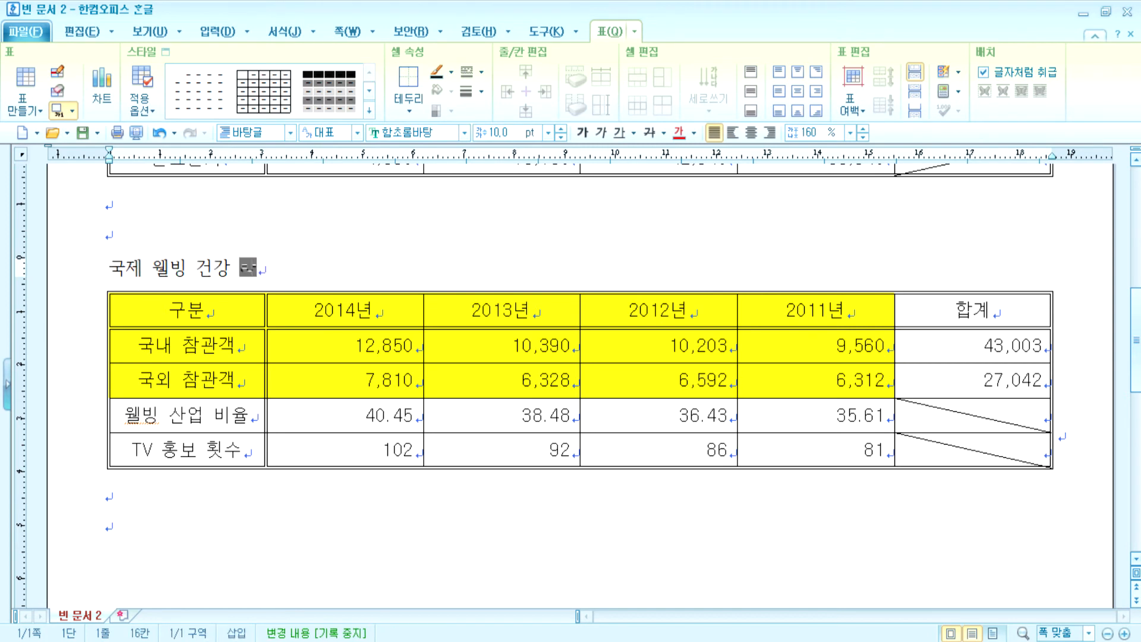
type("ㅁ회 현황(다")
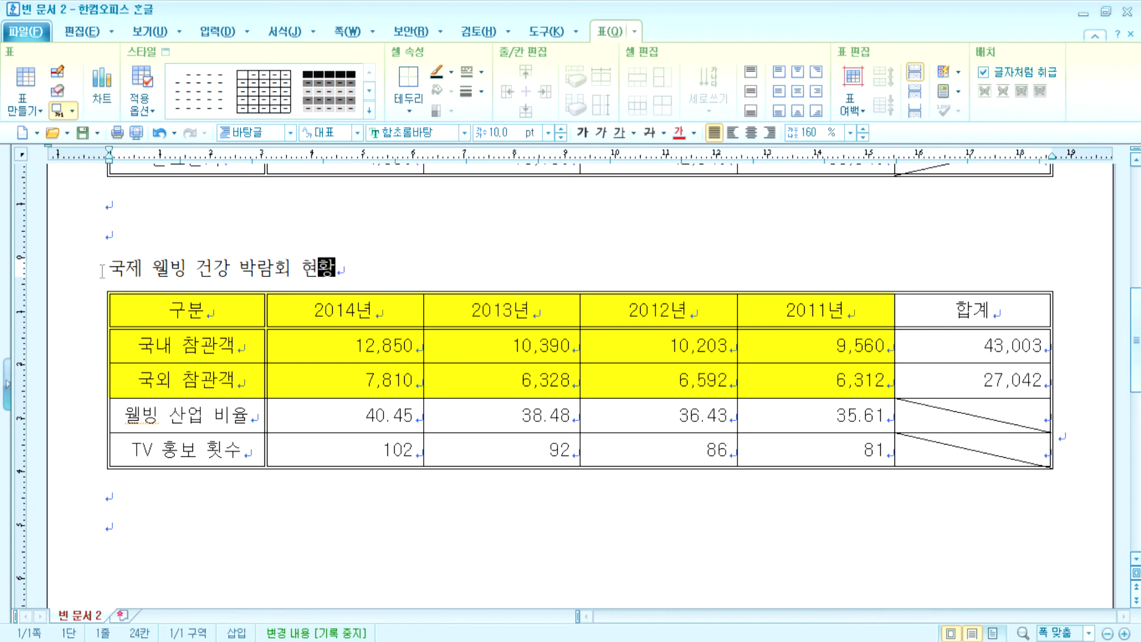
type("ㄴ위.")
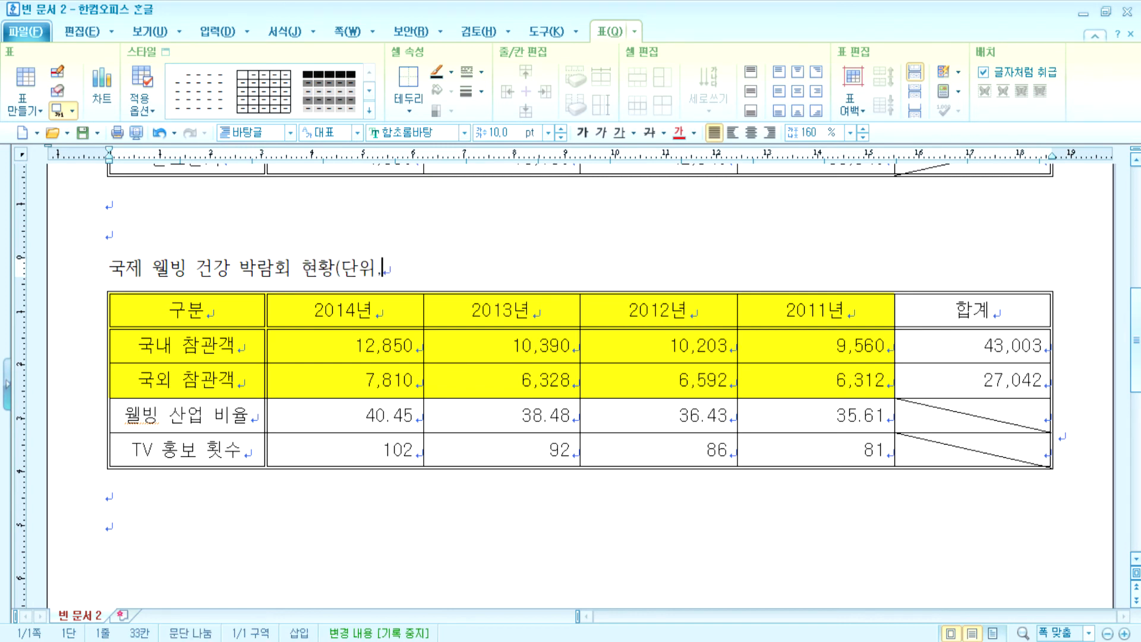
type(" : 명, %, 회)")
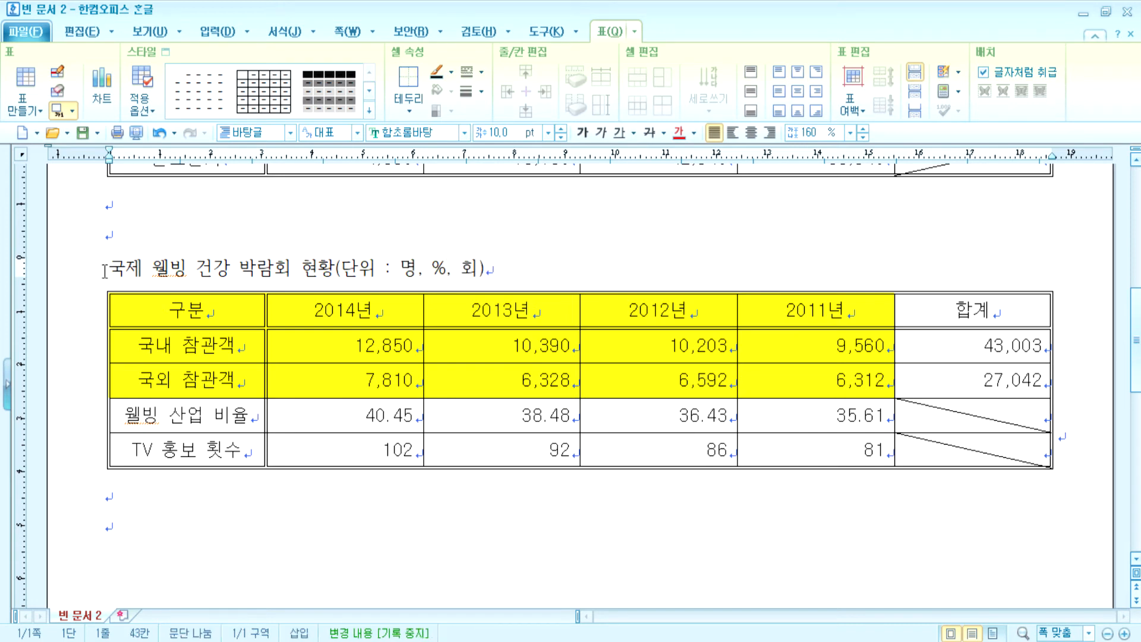
- Right-align the caption line and set it in 돋움
key("shift+Home")
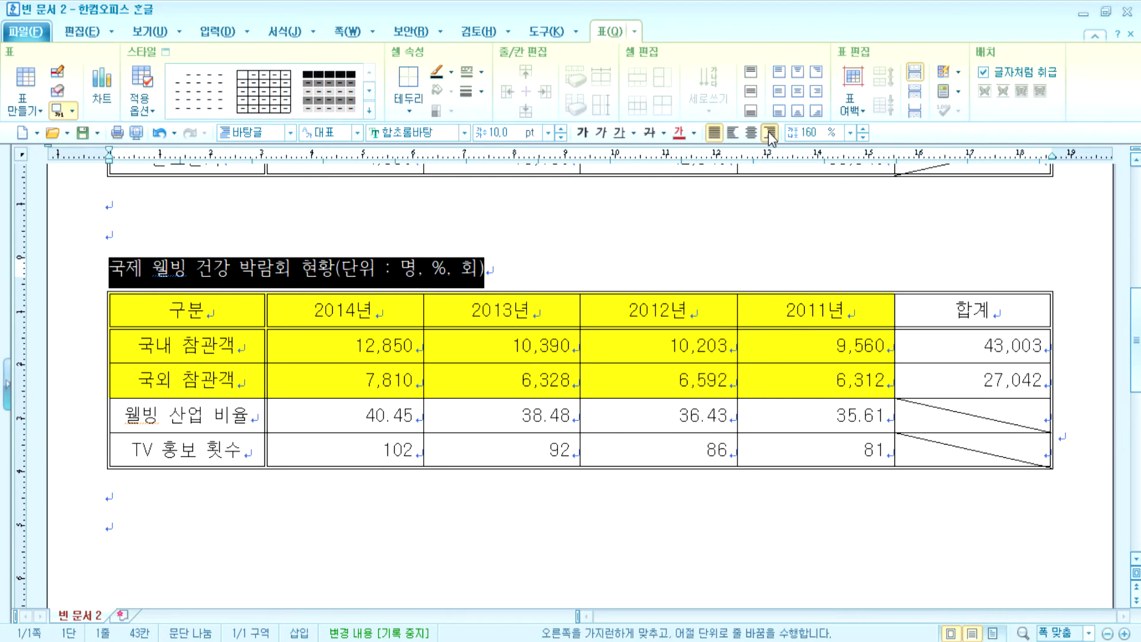
left_click(770, 133)
left_click(464, 132)
left_click(450, 164)
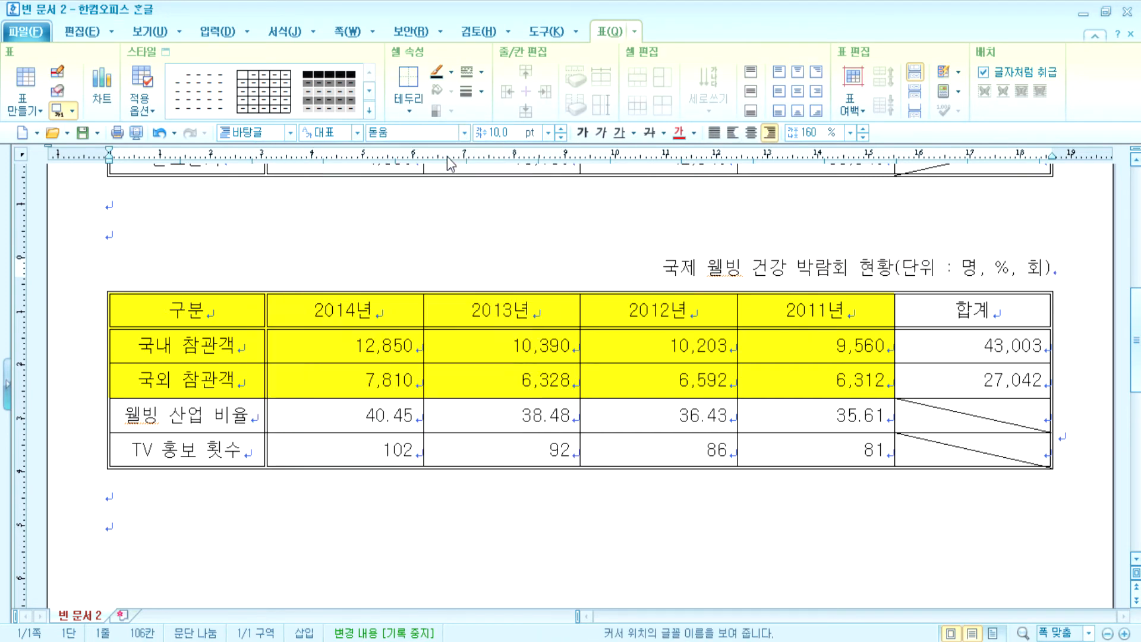
left_click(676, 508)
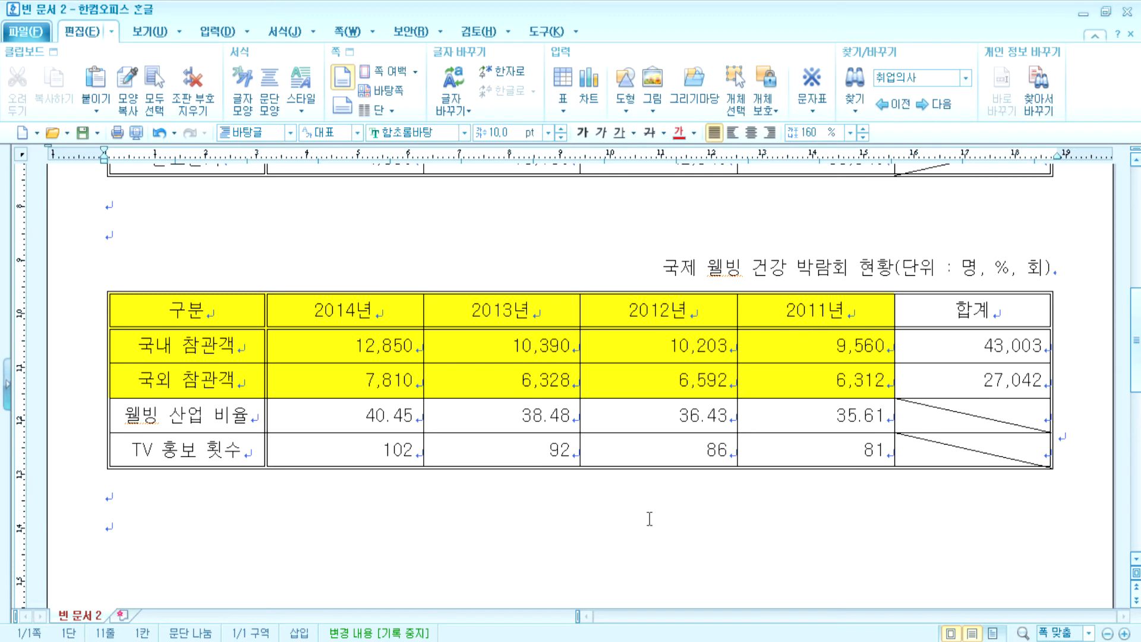
left_click_drag(267, 345, 973, 450)
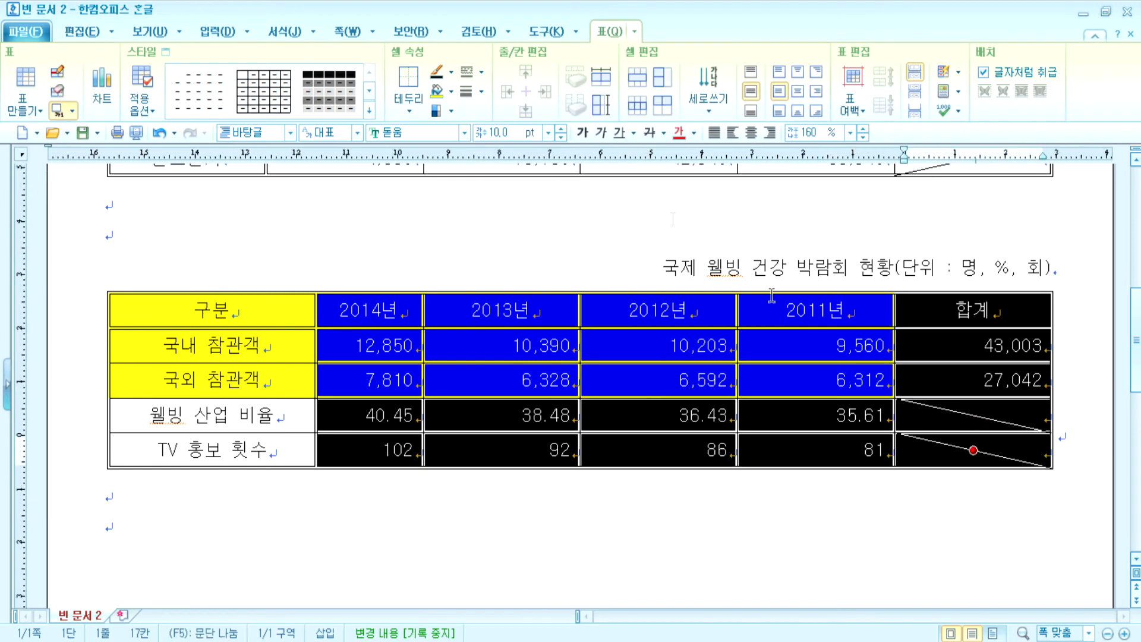
left_click(611, 85)
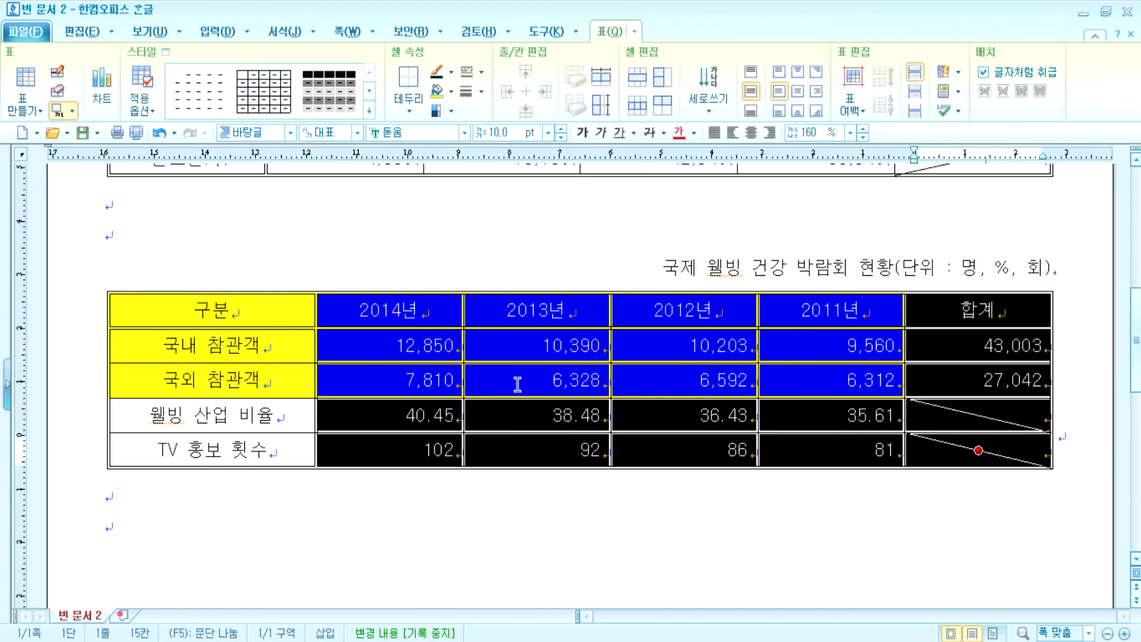
left_click(469, 493)
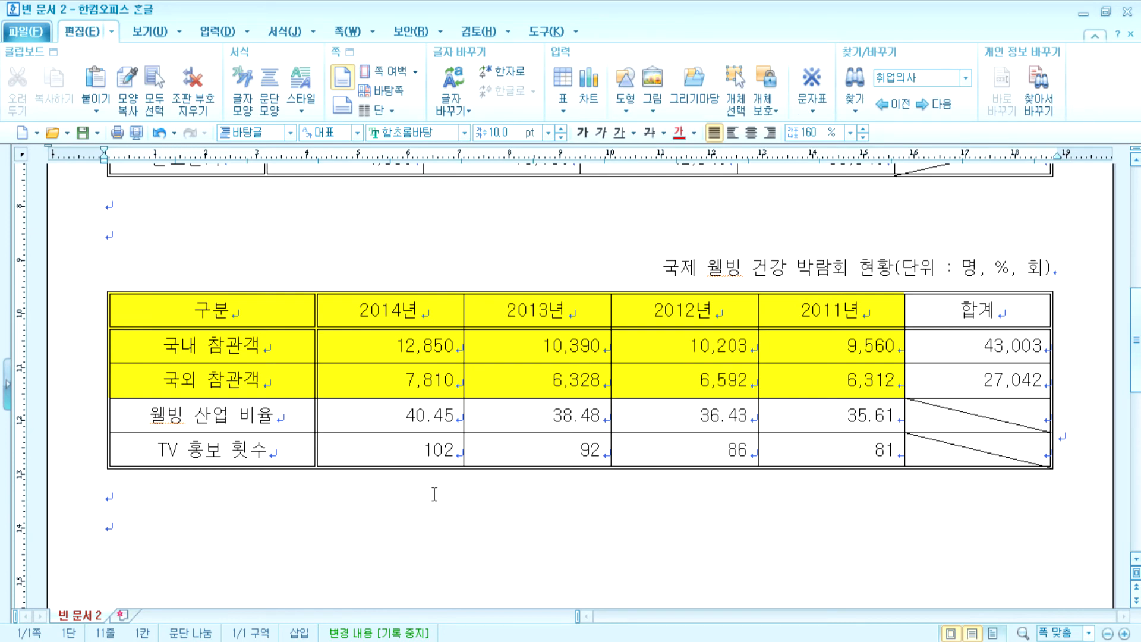
scroll(434, 493, "up", 7)
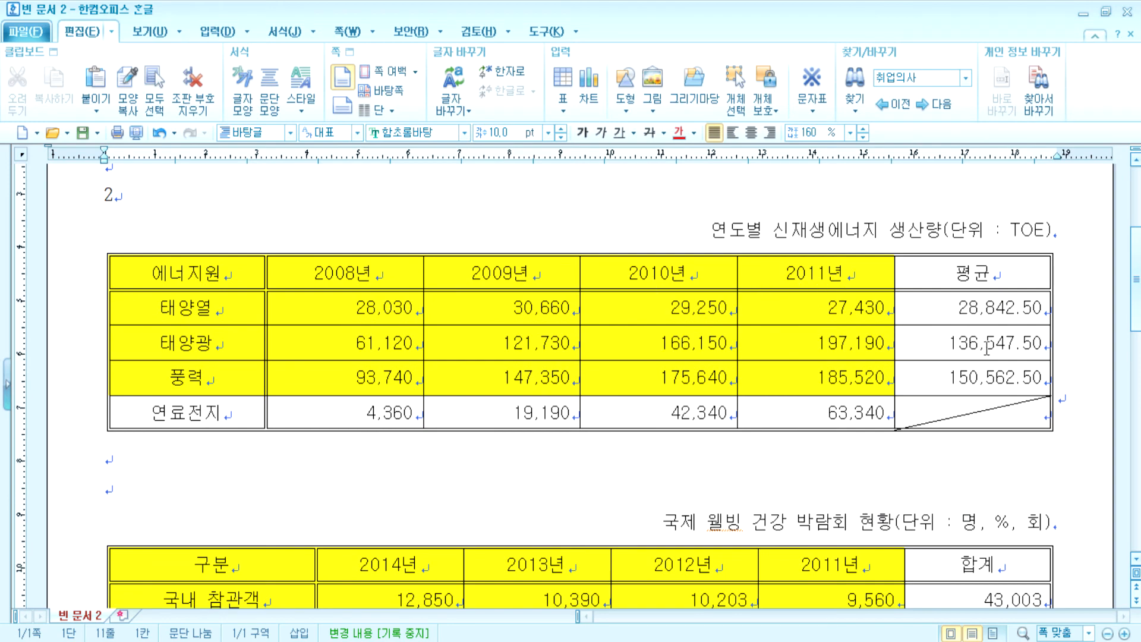
scroll(499, 416, "down", 5)
left_click(248, 474)
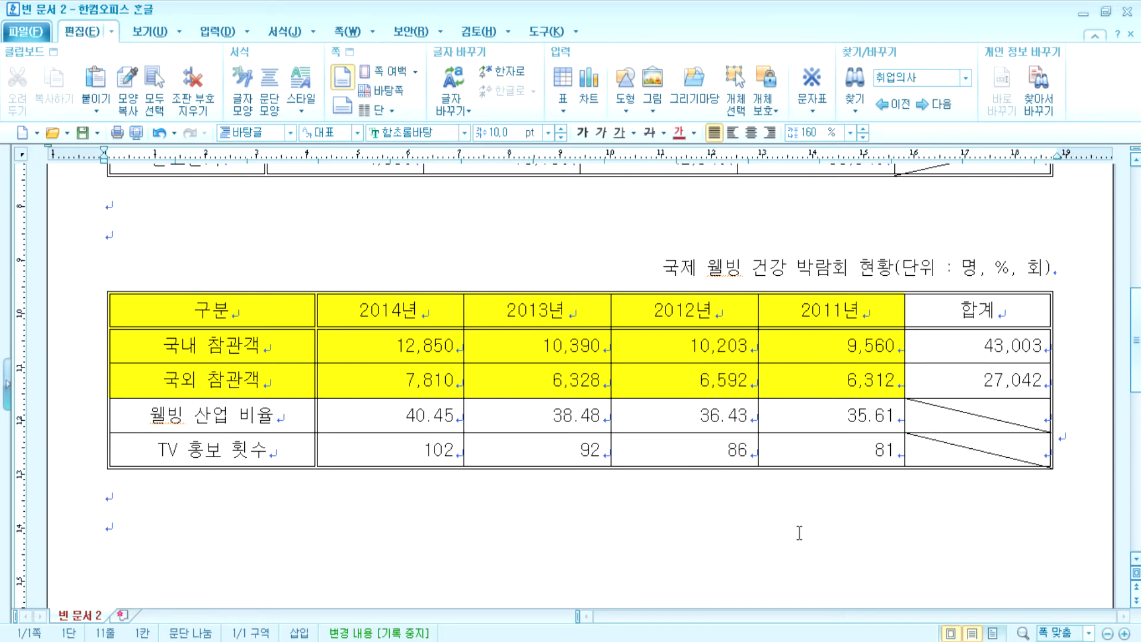
scroll(799, 533, "up", 3)
left_click(650, 438)
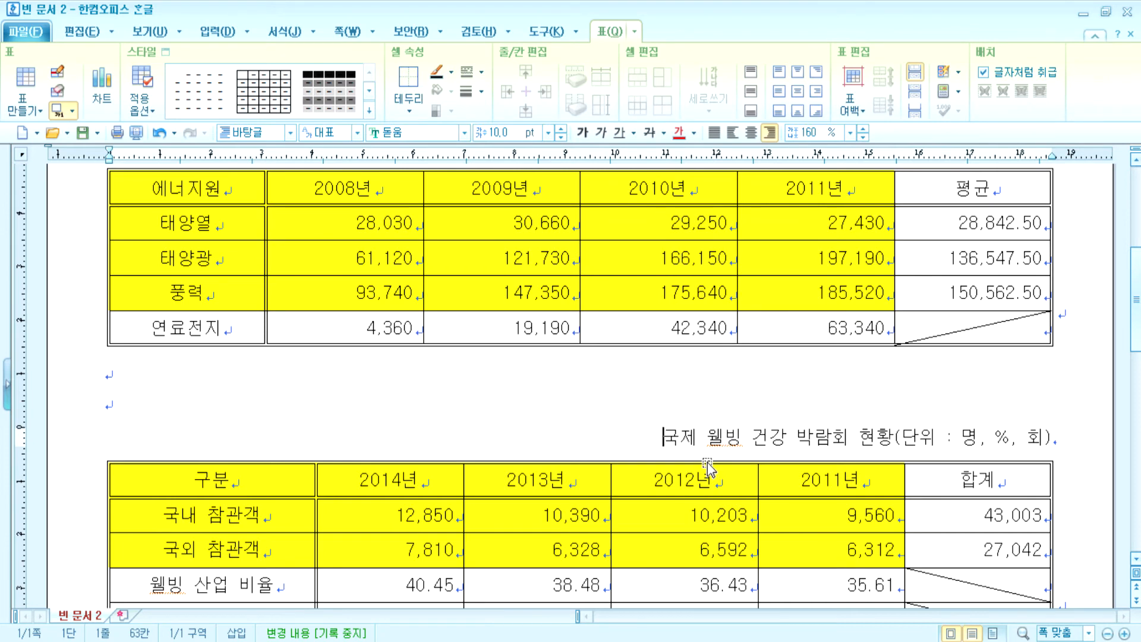
scroll(707, 466, "down", 10)
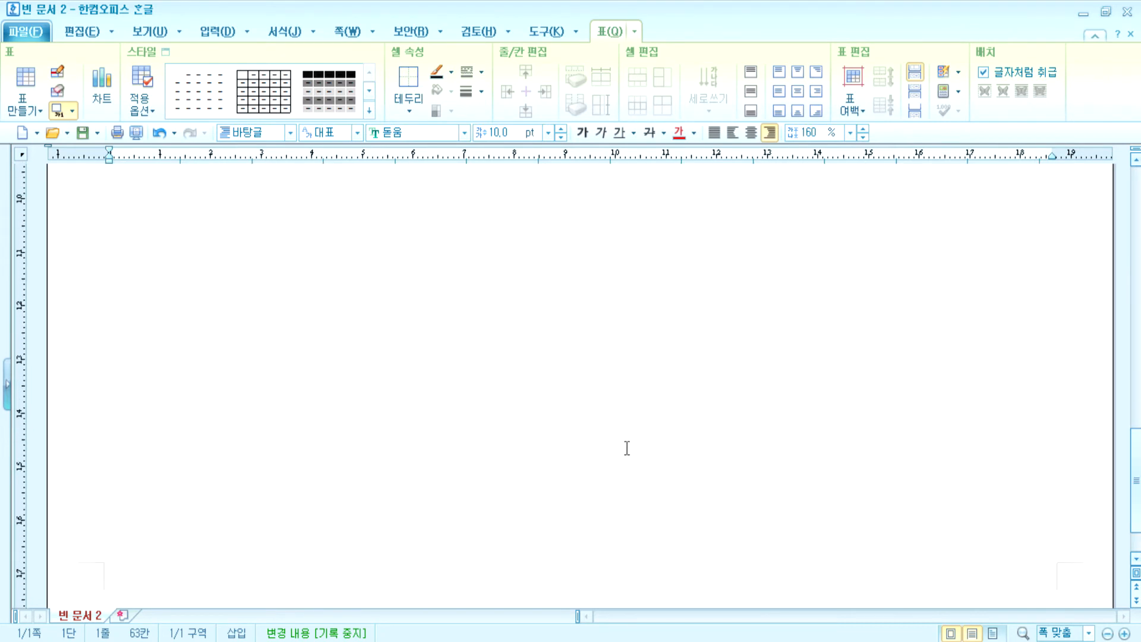
scroll(608, 464, "up", 4)
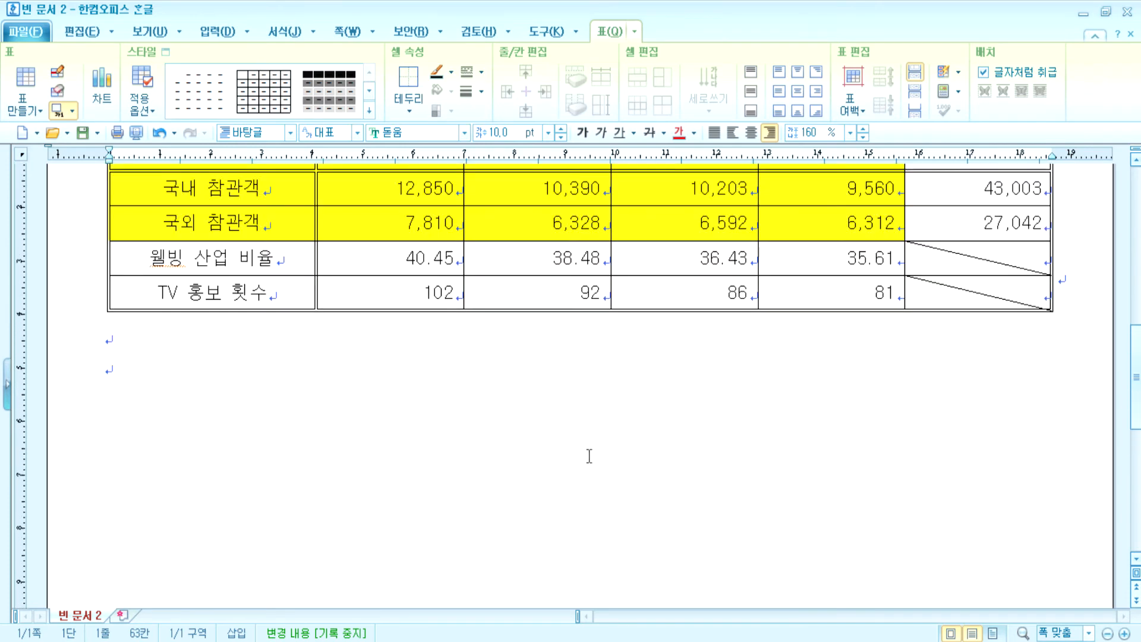
- Create a new document with margins top/bottom 10 mm, left/right 11 mm, header 10 mm
left_click(557, 468)
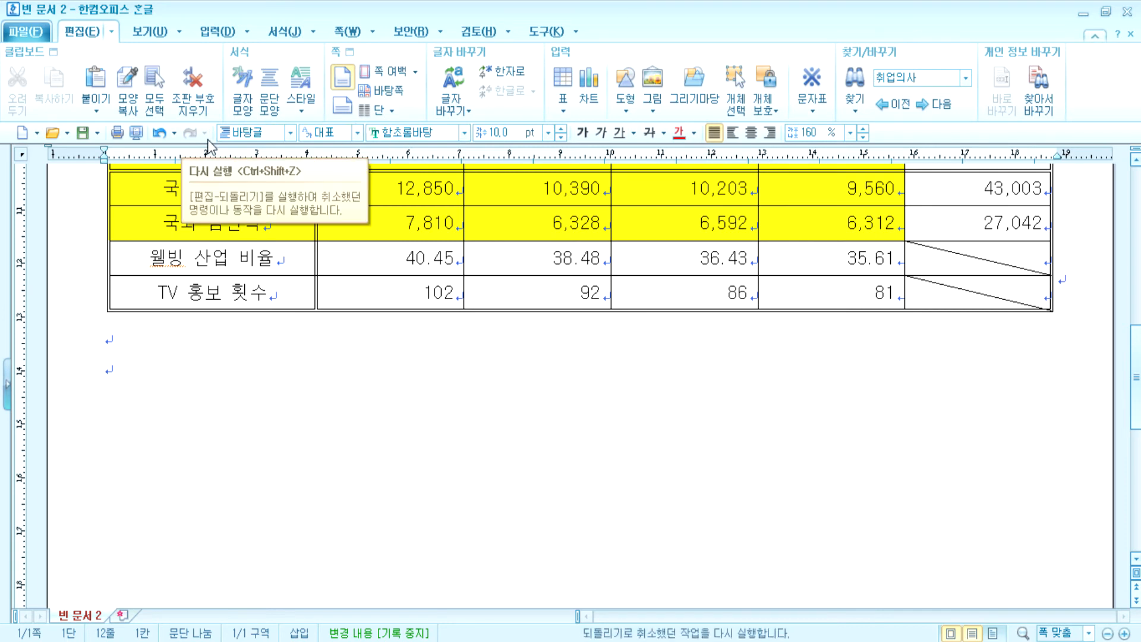
key("alt+n")
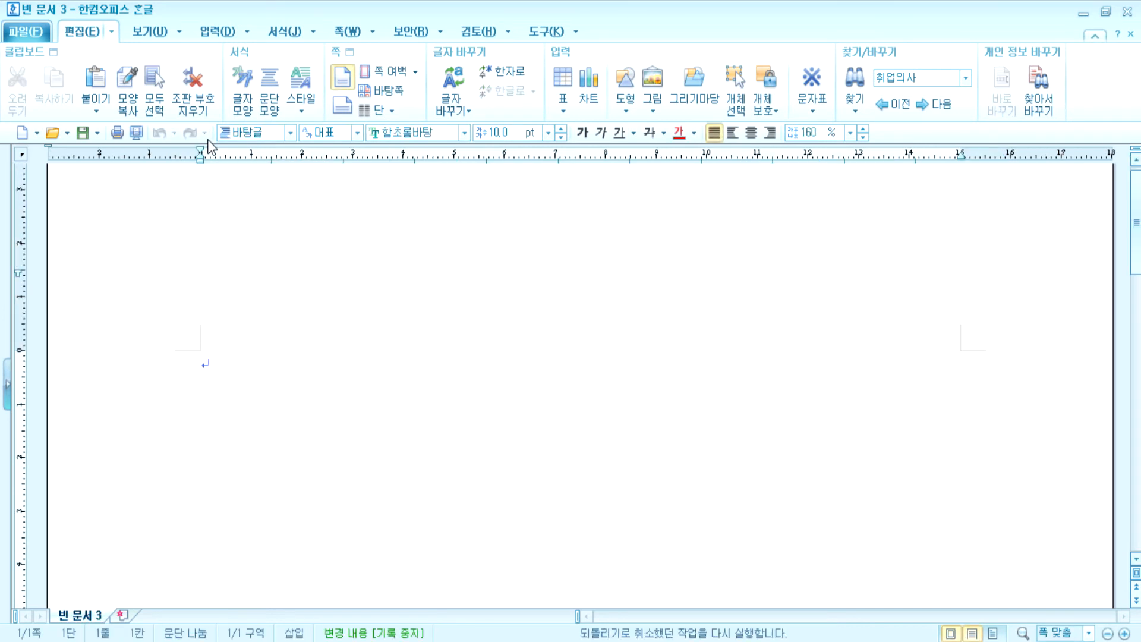
key("F7")
key("Tab")
key("Tab")
key("Tab")
key("Tab")
key("Tab")
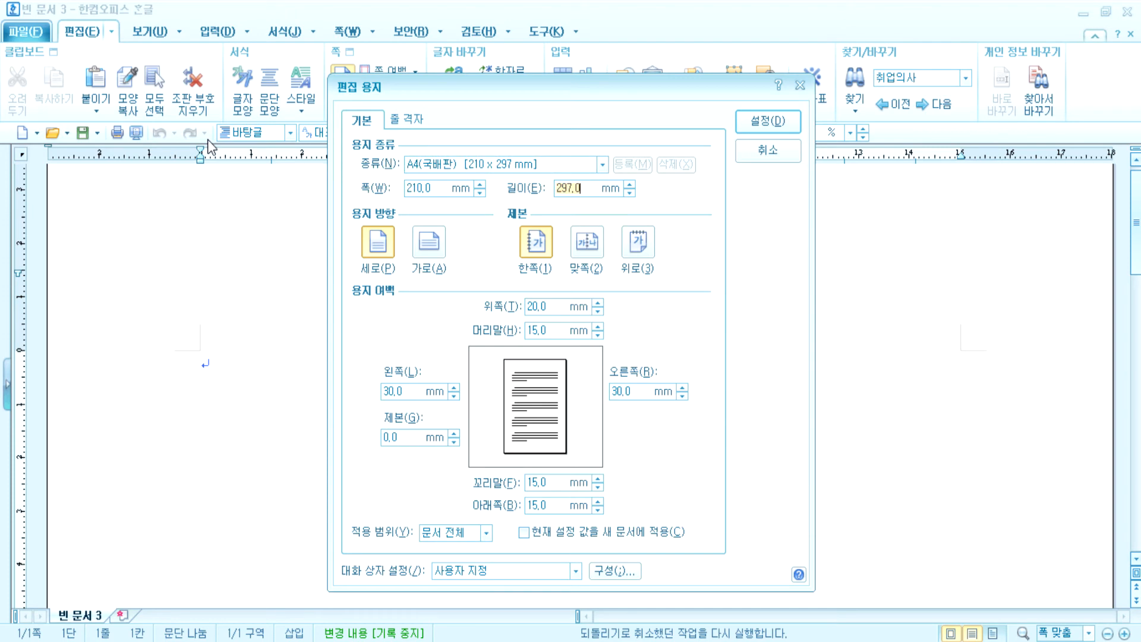
type("10")
key("Tab")
type("10")
key("Tab")
type("11")
key("Tab")
type("11")
key("Tab")
type("10")
key("Tab")
key("Return")
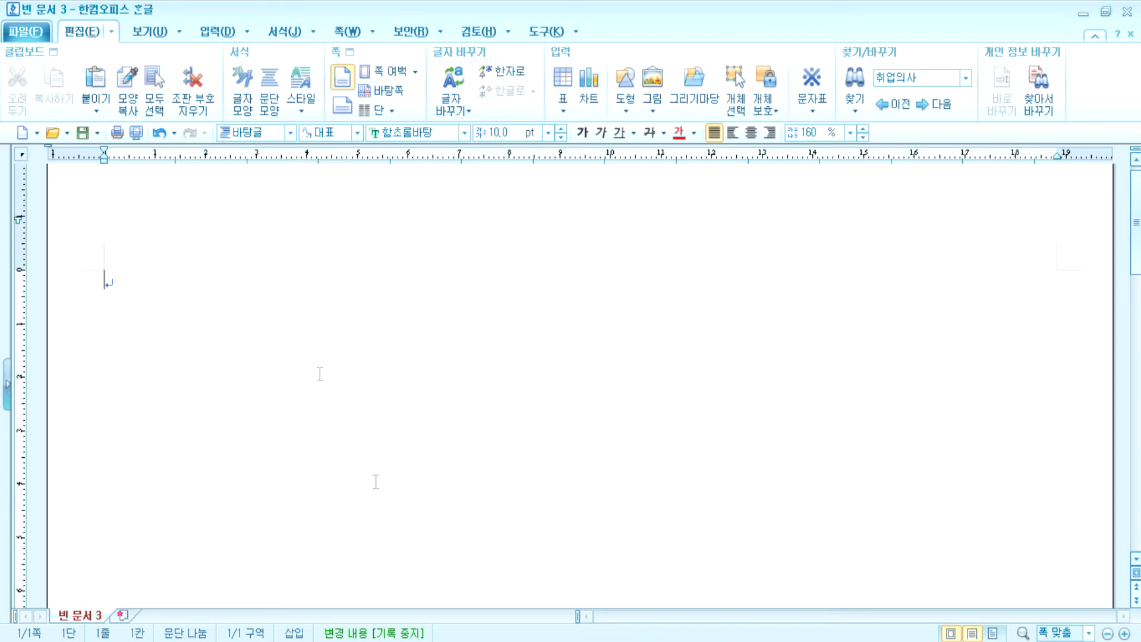
- Type section numbers 1 and 2 with blank lines on page one
type("1")
key("Return")
key("Return")
key("Return")
key("Return")
key("Return")
type("2")
key("Return")
key("Return")
key("Return")
key("Return")
key("Return")
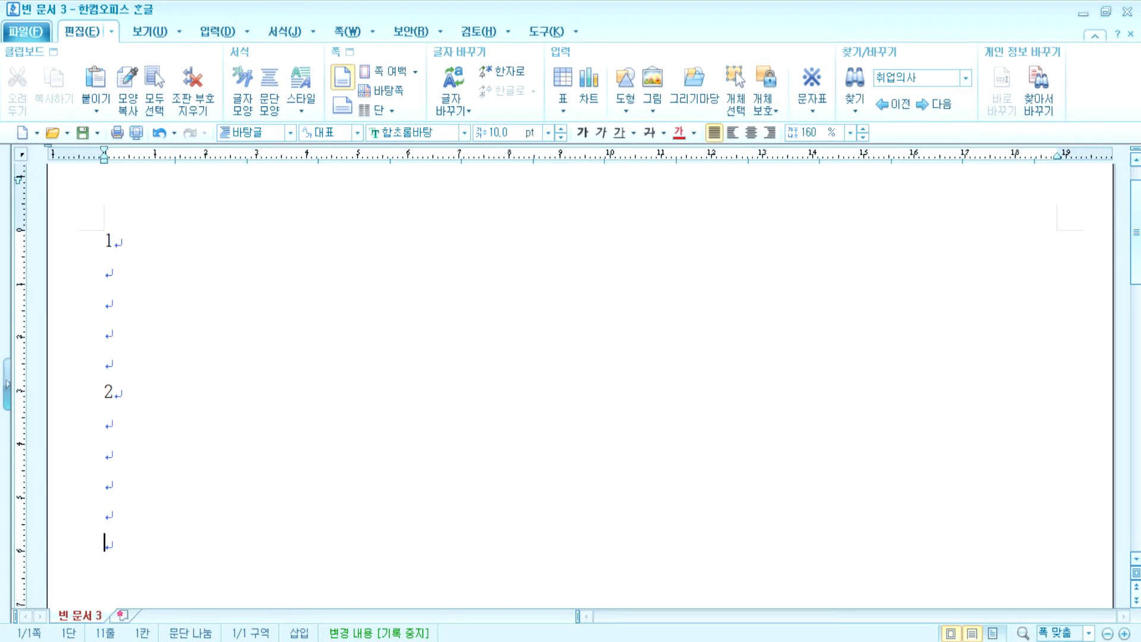
- Put sections 3 and 4 on a new page, then start a blank third page
key("ctrl+Return")
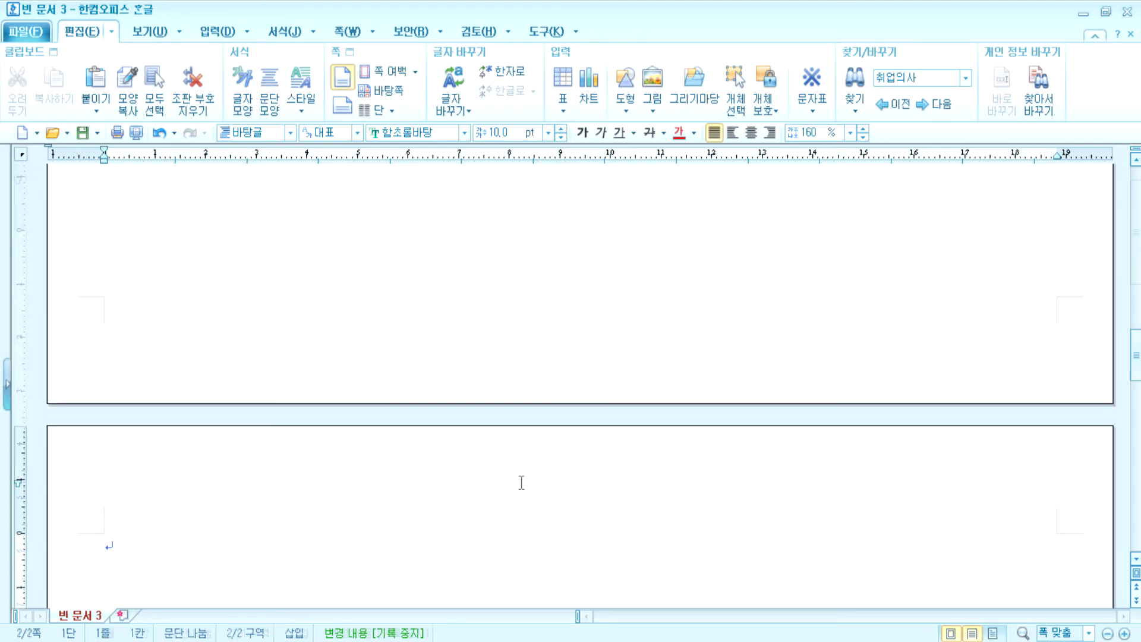
type("3")
key("Return")
key("Return")
key("Return")
key("Return")
key("Return")
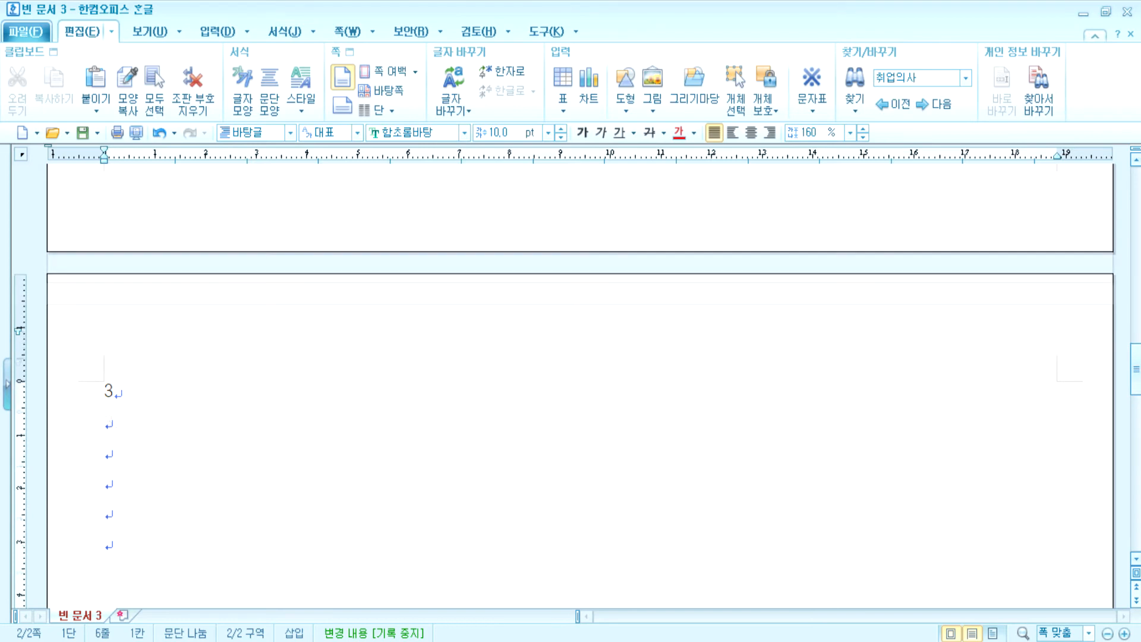
type("4")
key("Return")
key("Return")
key("Return")
key("Return")
key("Return")
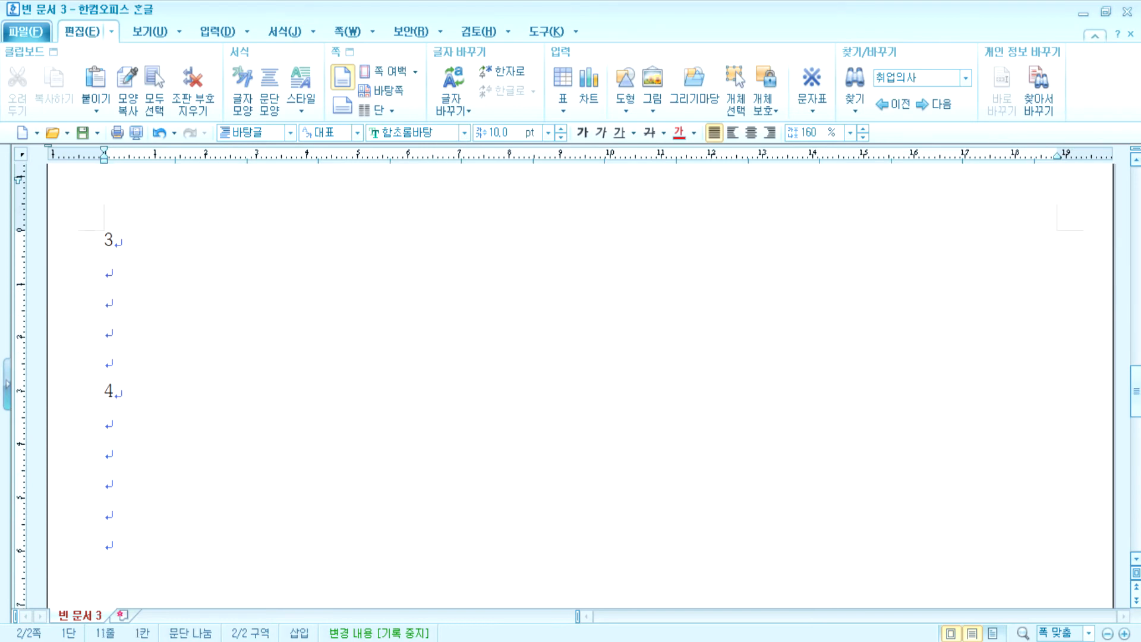
key("alt+shift+Return")
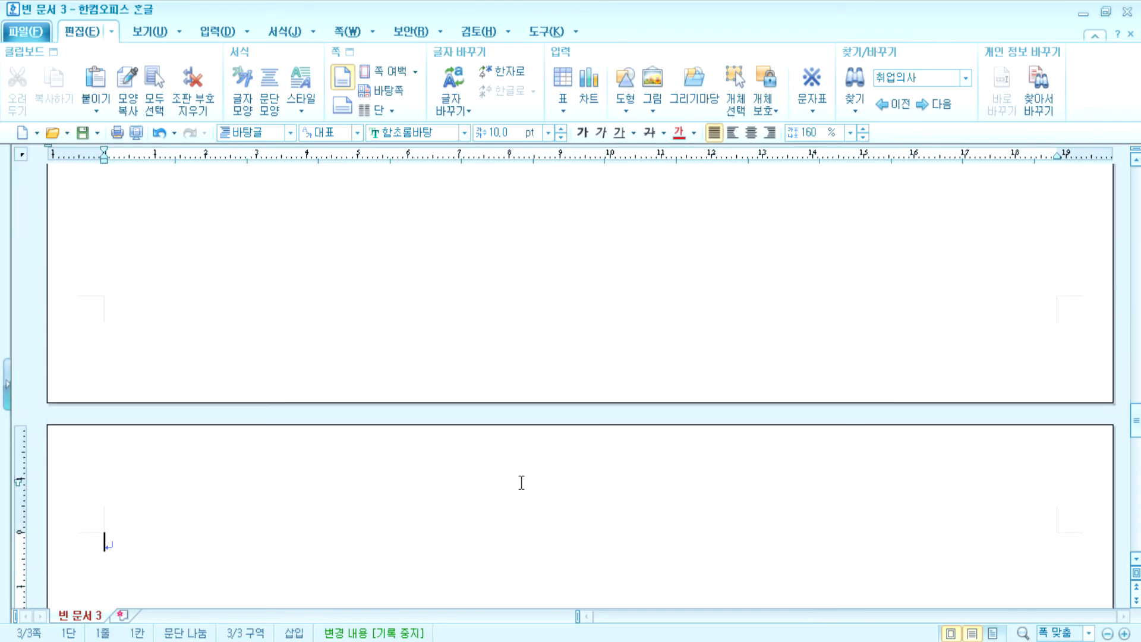
key("Return")
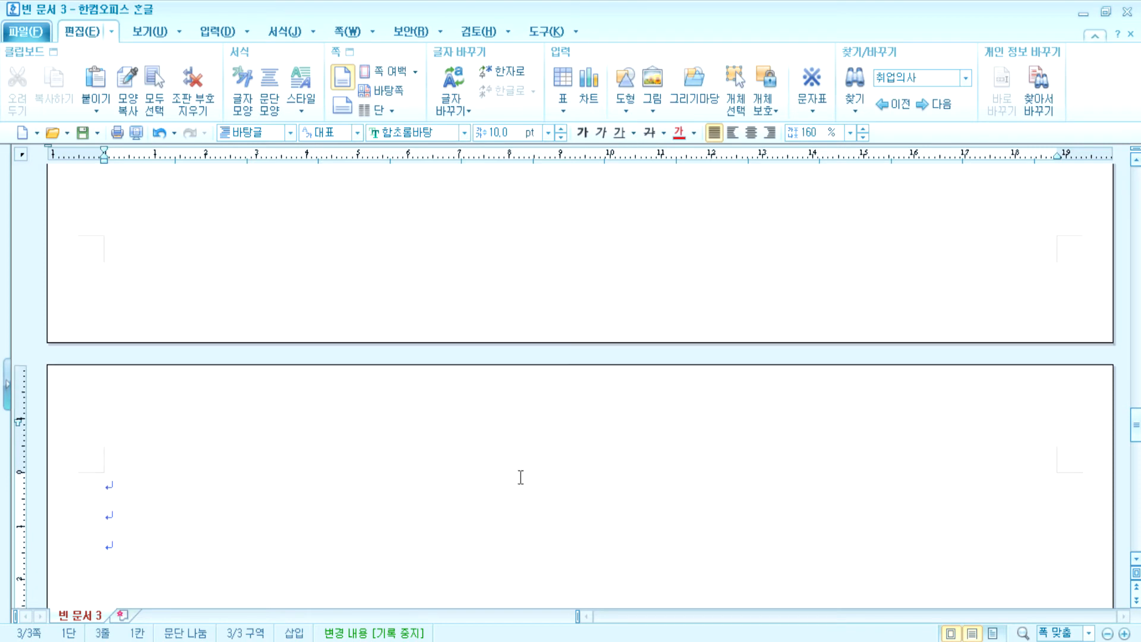
key("Return")
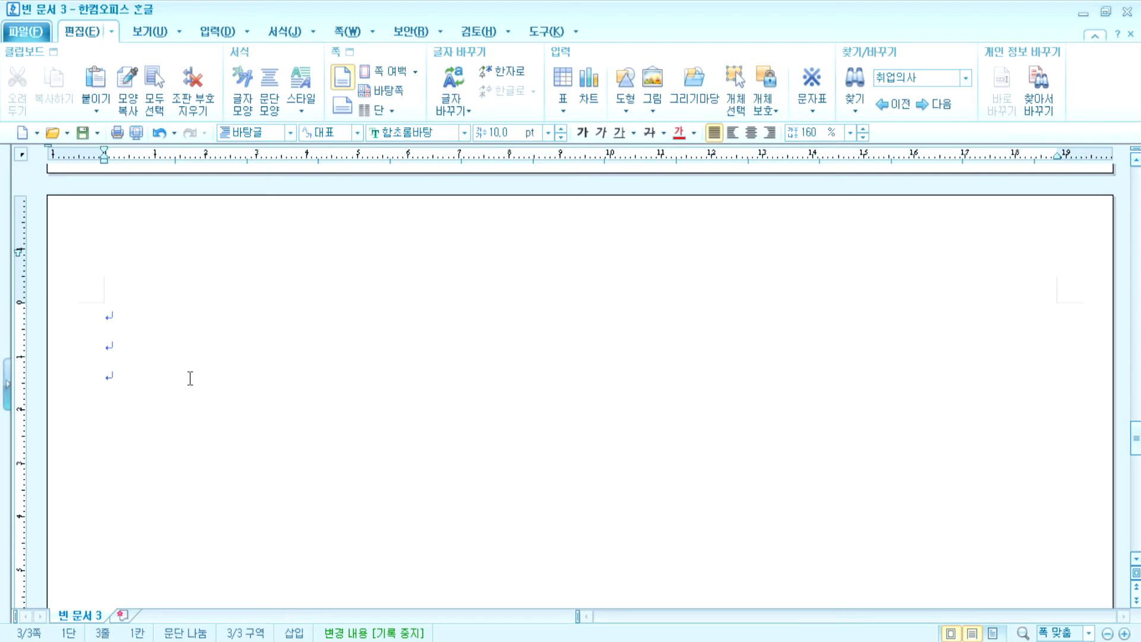
- Insert the ♣ symbol and type the heading '주요 체험 행사 일정', then a new line
key("ctrl+F10")
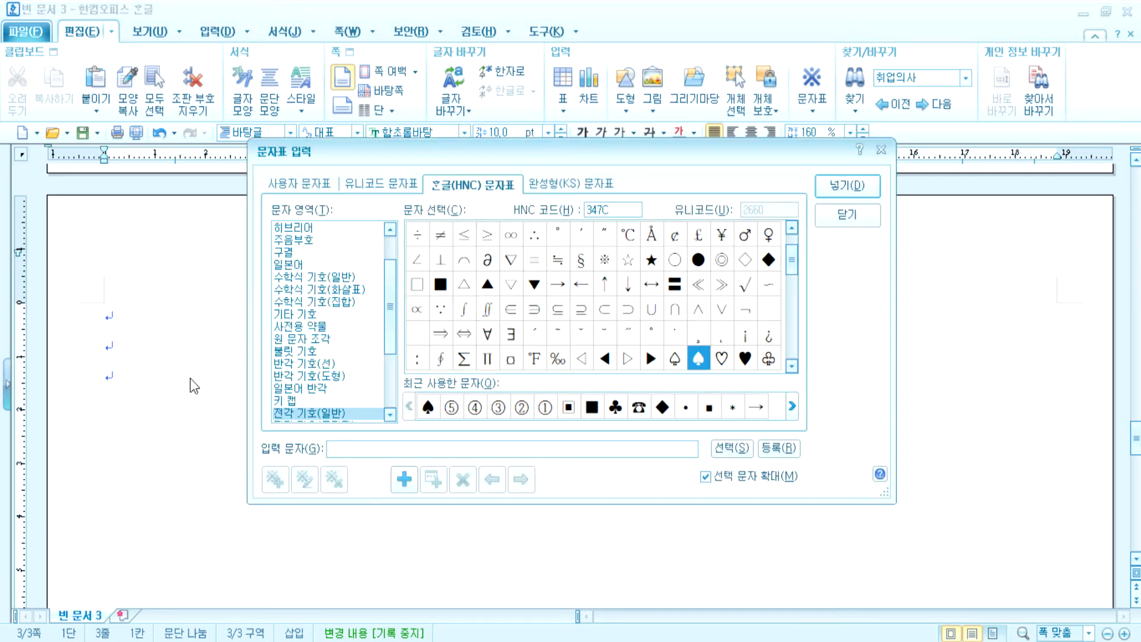
key("Down")
key("Down")
key("Left")
key("Left")
key("Left")
key("Left")
key("Left")
key("Left")
key("Left")
key("Left")
key("Left")
key("Left")
key("Left")
key("Left")
key("Return")
type("주요 ㅊ")
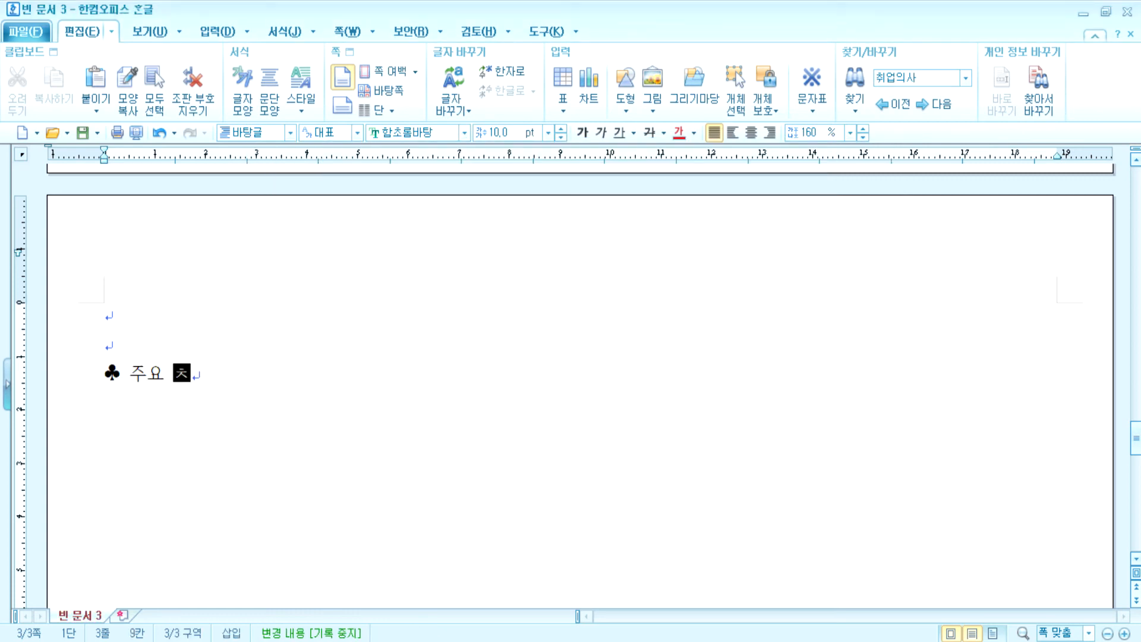
type("체험 행사 일정")
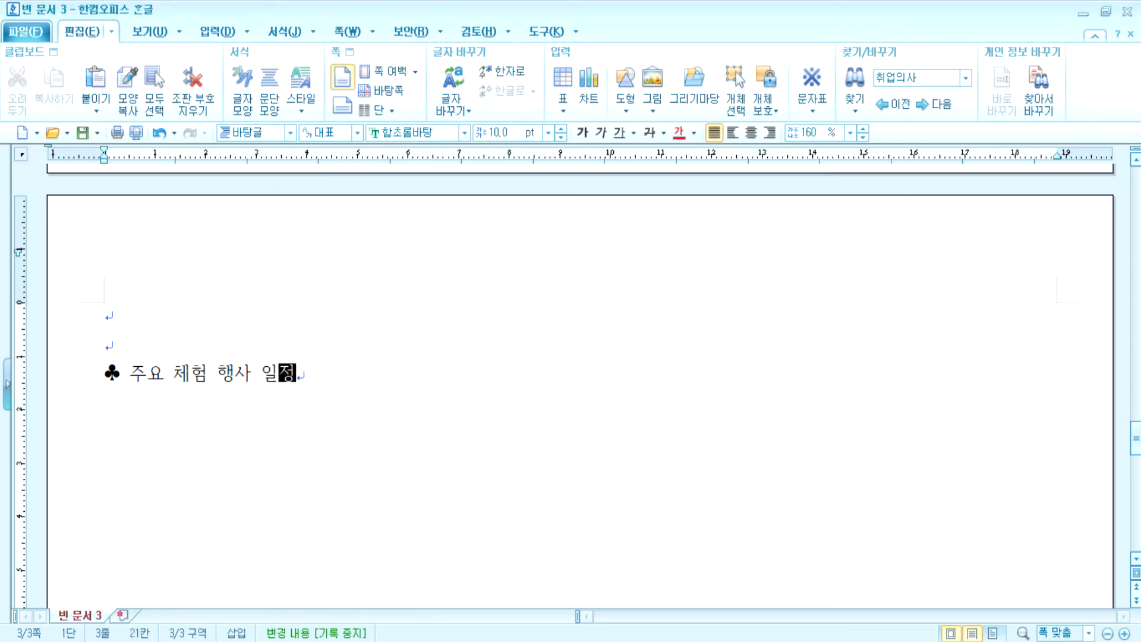
key("Return")
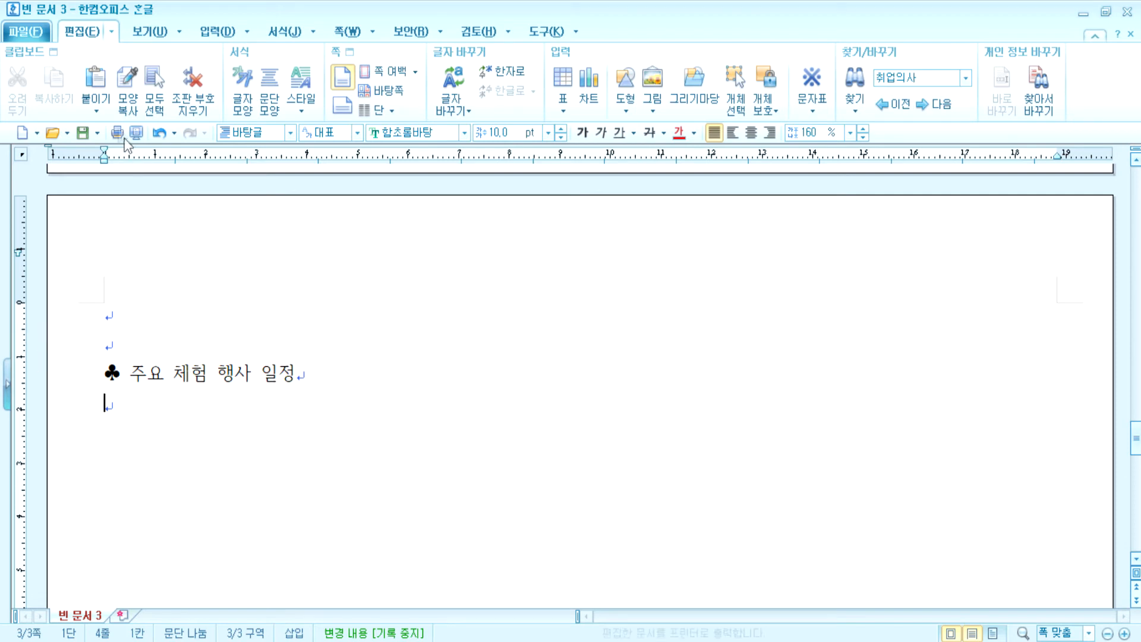
left_click(209, 32)
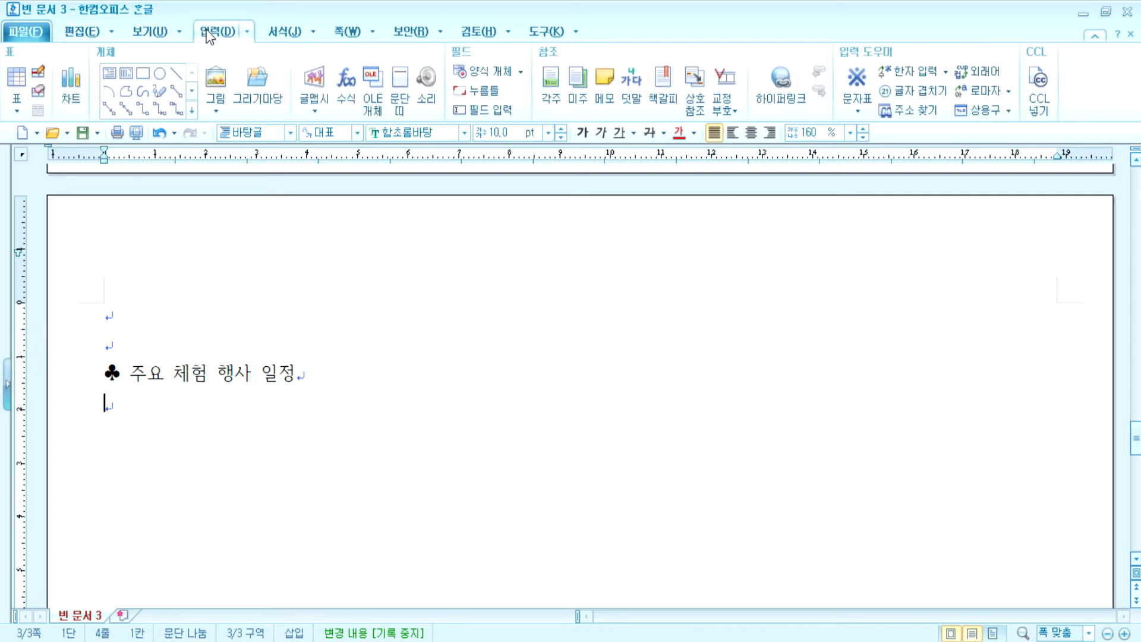
- Insert a 6×6 table and enter the first headers 일자 and 시간
left_click(16, 77)
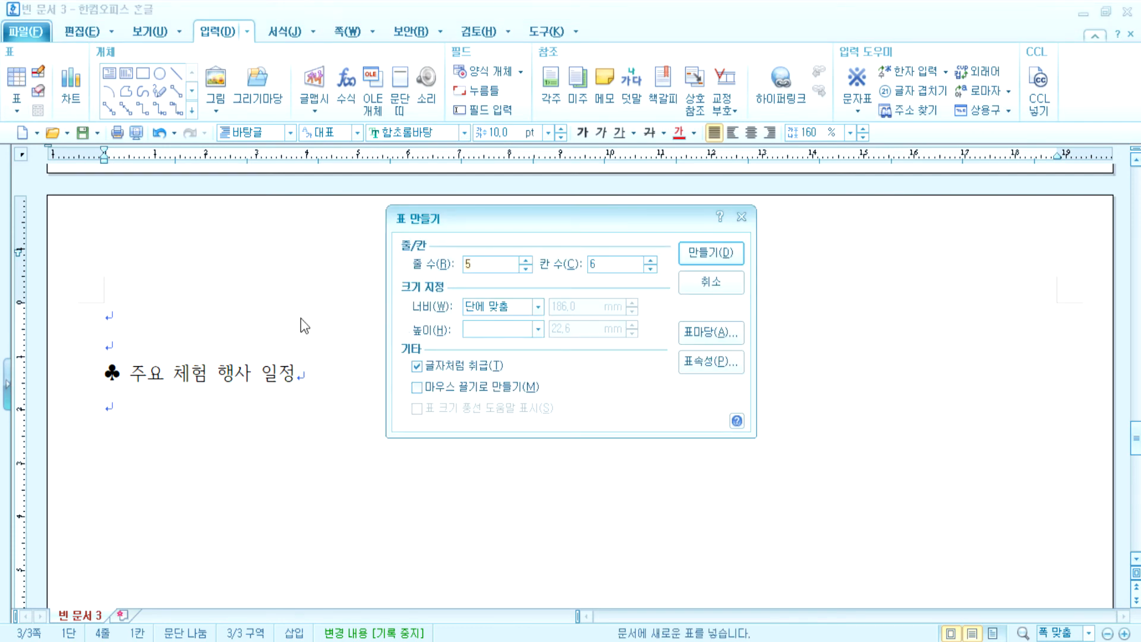
key("Return")
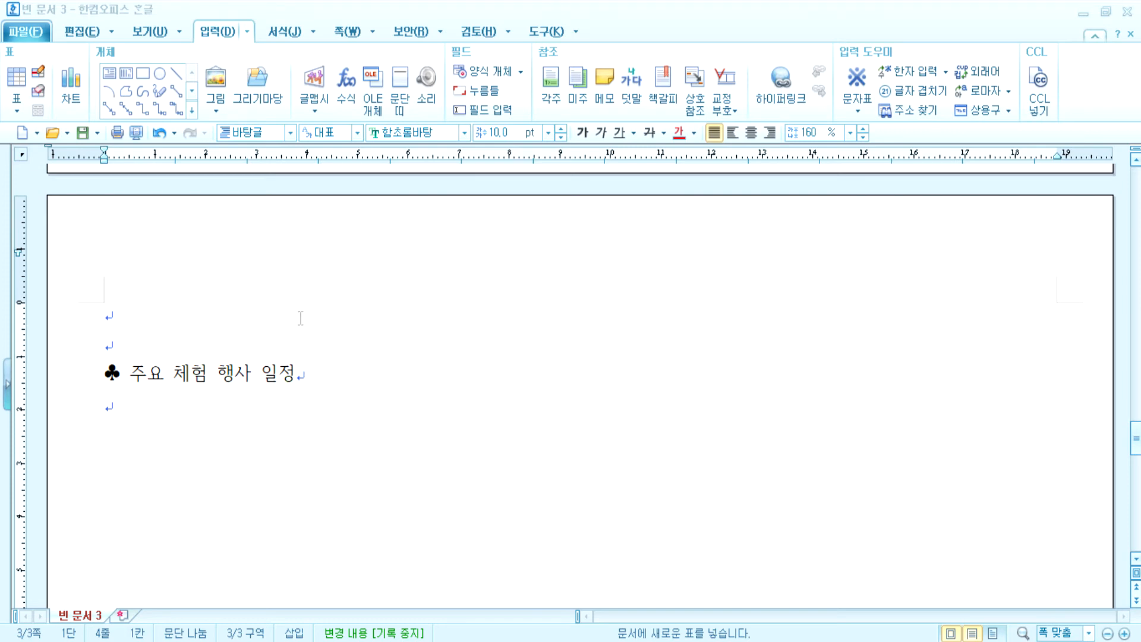
type("일")
key("Tab")
key("Left")
type("자")
key("Tab")
type("시가ㄴ")
key("Tab")
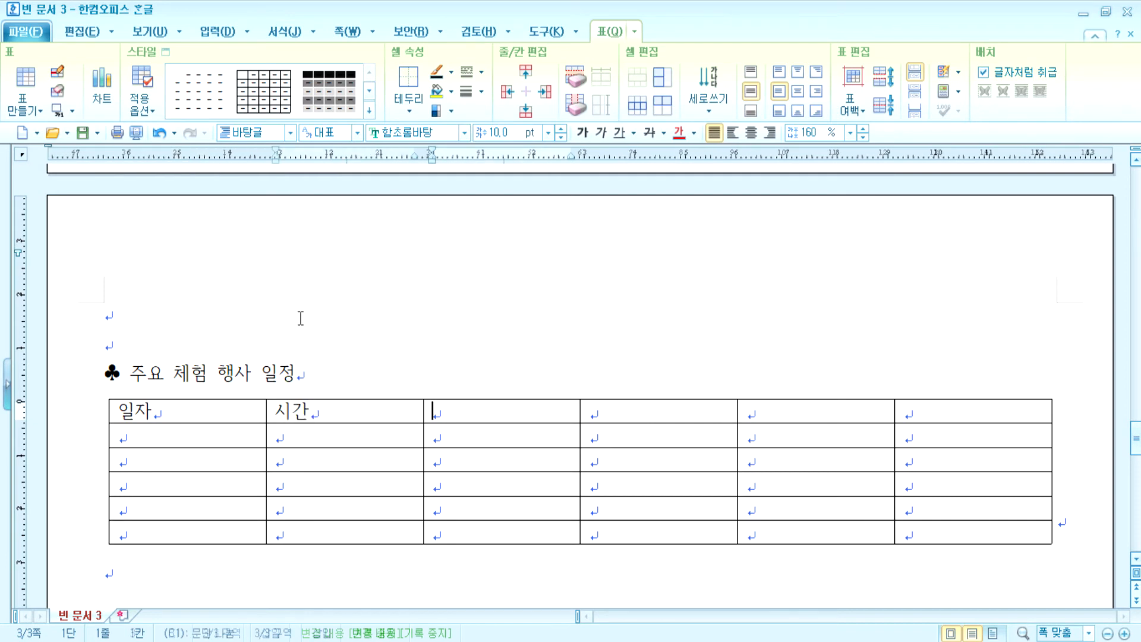
- Fill in the remaining headers 구분, 행사명, 행사기관명 and 대상
type("구분")
key("Tab")
type("행사명")
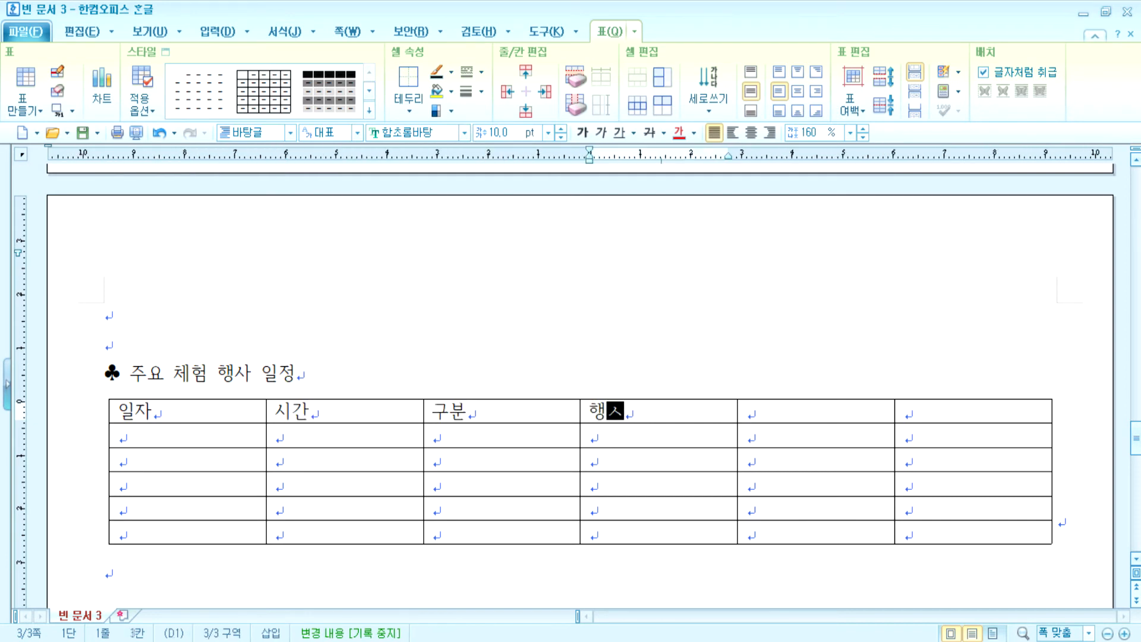
key("Tab")
type("행ㅅㅏ기관명")
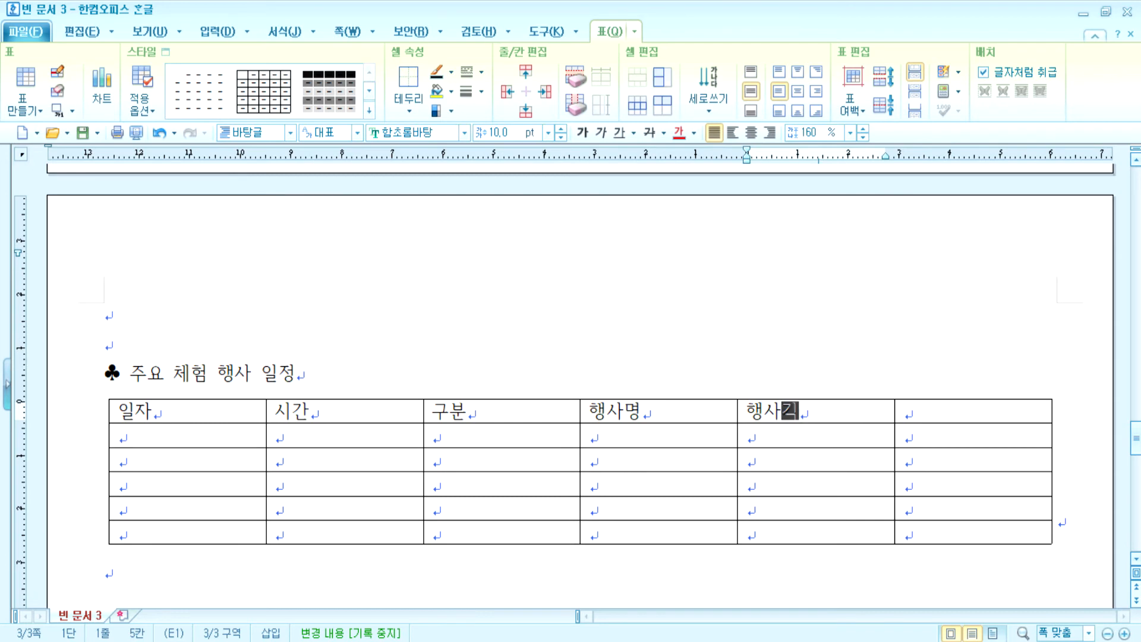
key("Tab")
type("대상")
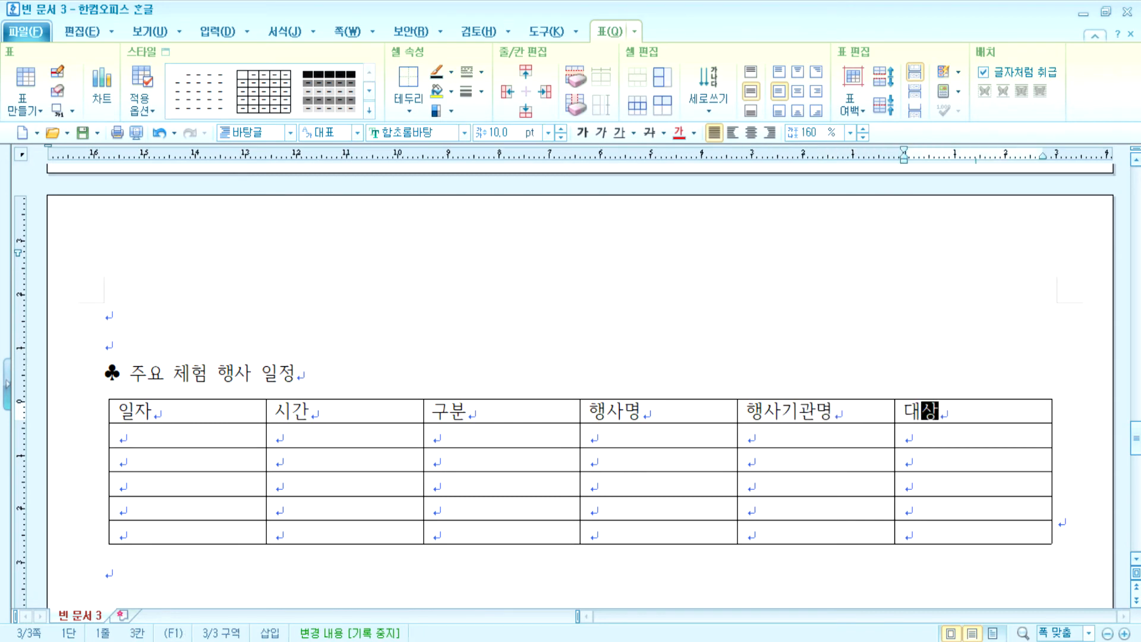
key("Tab")
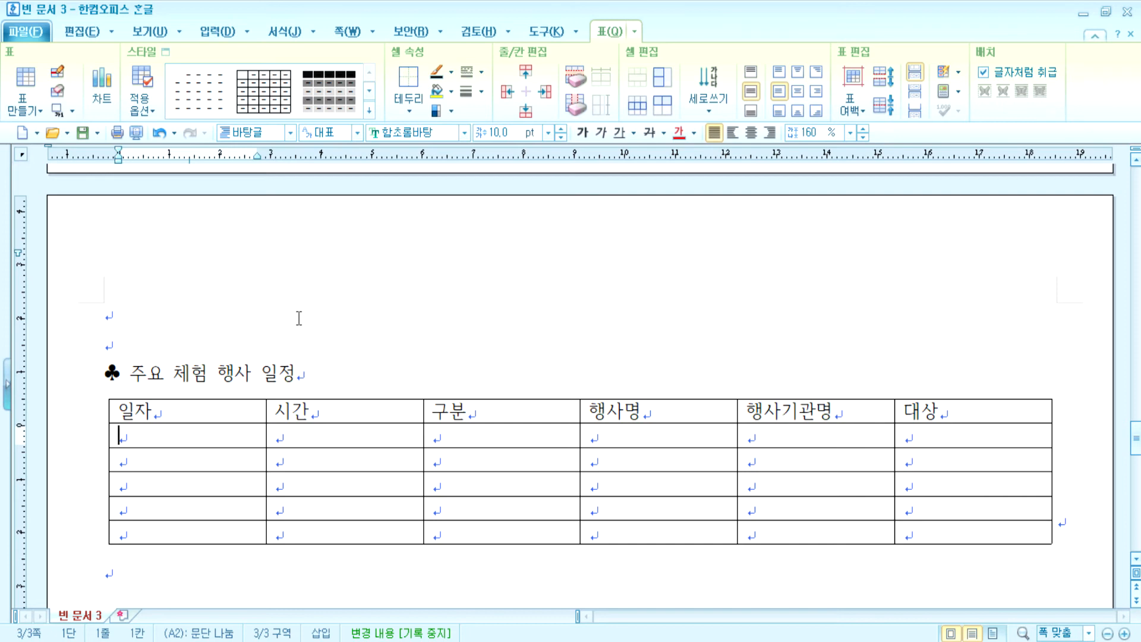
- Merge date cells A2–A6 and enter 12.4(수) ~ 12.6(금) on separate lines
left_click_drag(121, 433, 151, 533)
key("m")
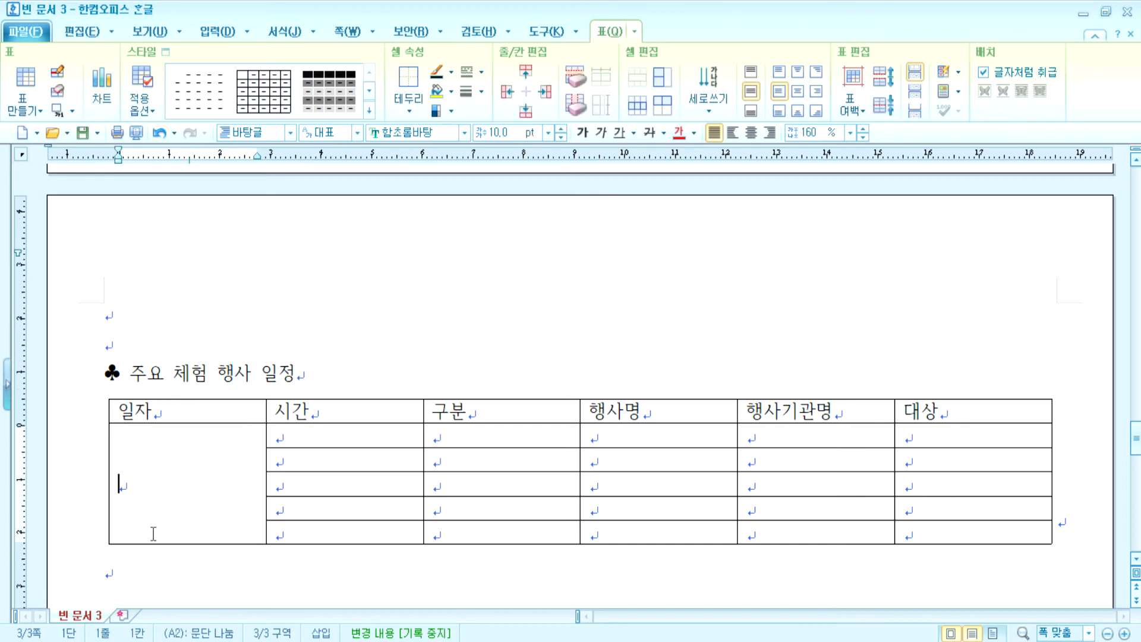
type("12.4")
type("(nt")
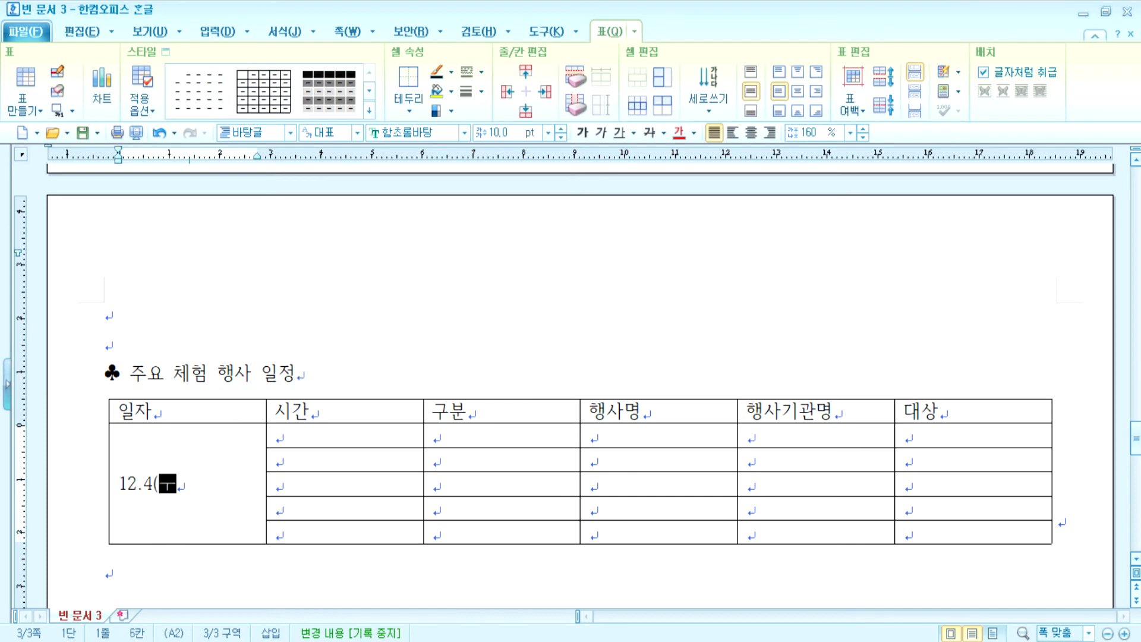
key("Return")
key("BackSpace")
key("BackSpace")
key("BackSpace")
type("수)")
key("Return")
type("~")
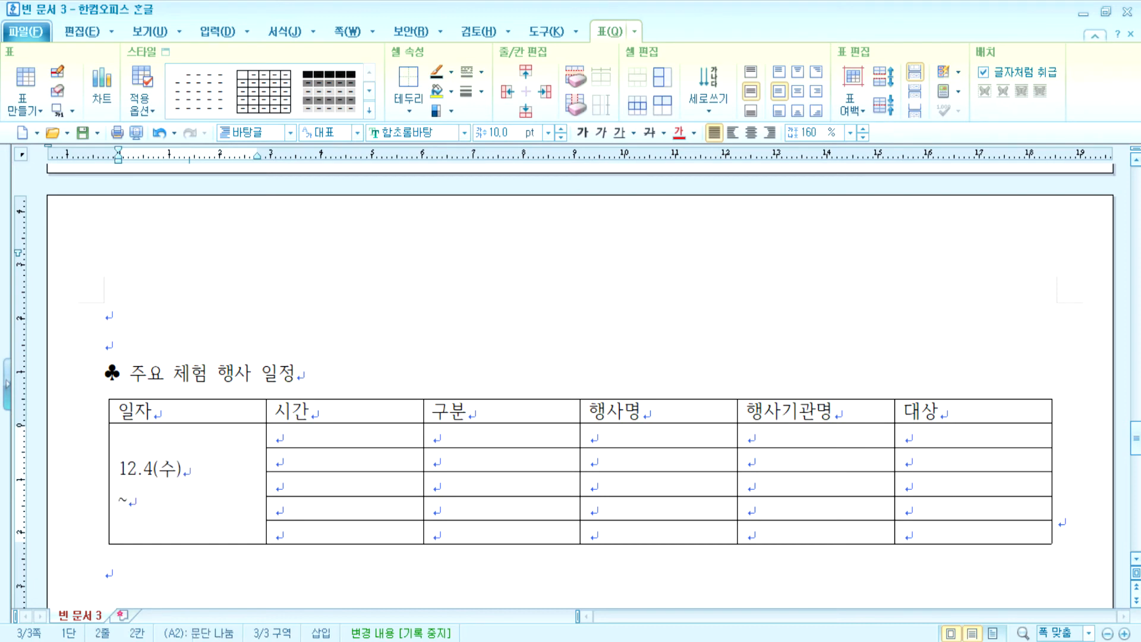
key("Return")
type("12.6(금)")
- Enter 10:00-17:00 and 09:00-17:00 as the first time slots and drop the tilde between dates
key("Tab")
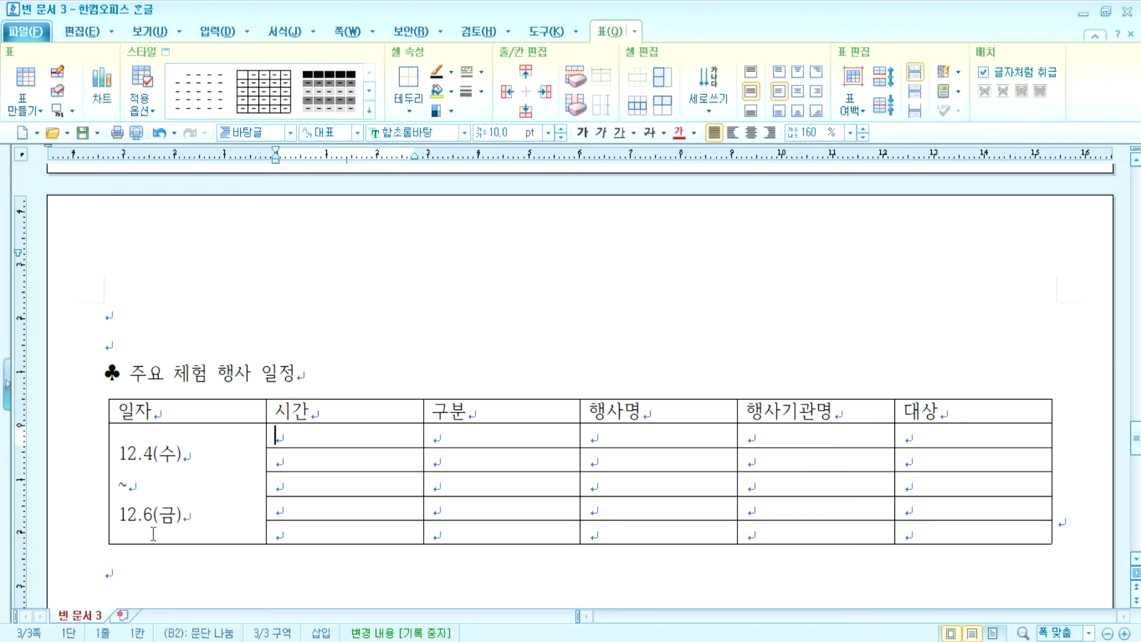
type("10:00")
type("-17")
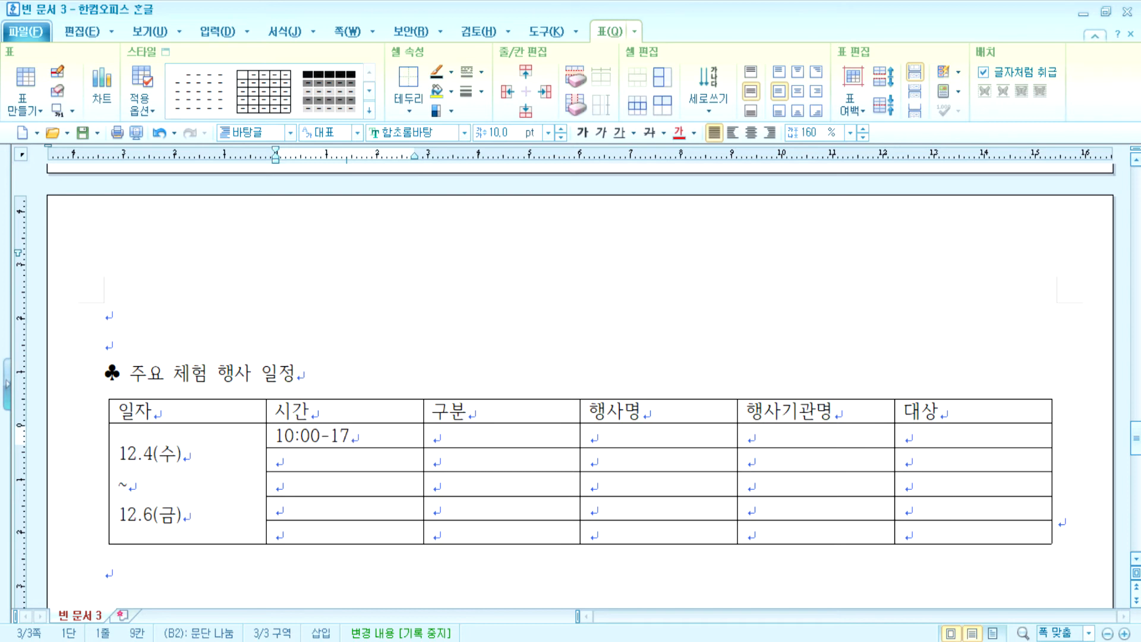
type(":00")
left_click(153, 534)
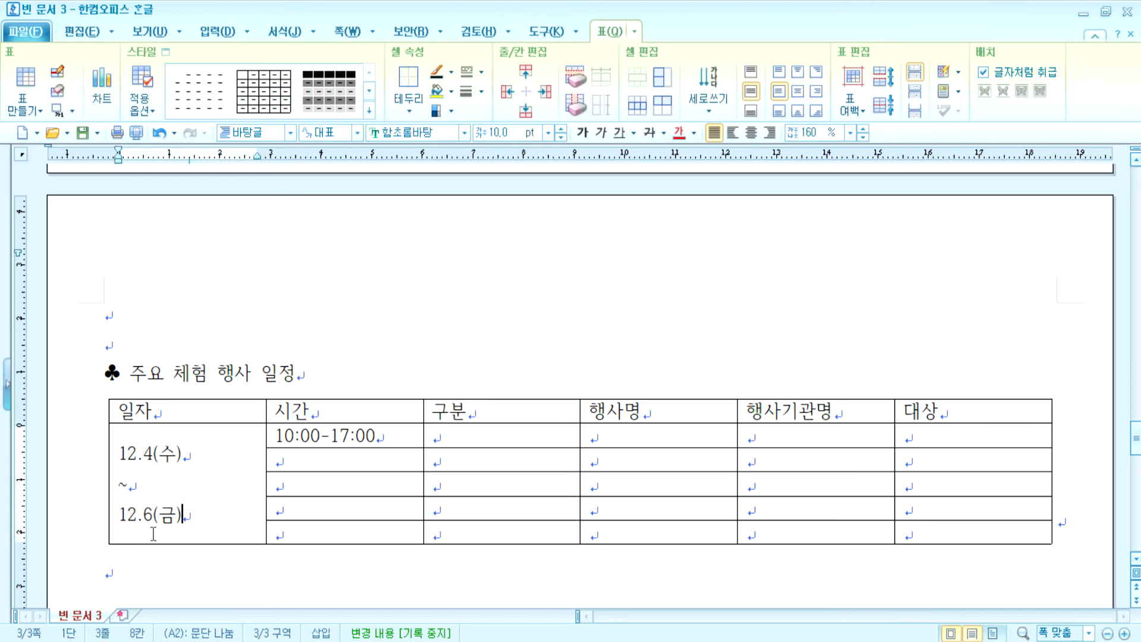
key("BackSpace")
left_click(280, 460)
type("09:00-")
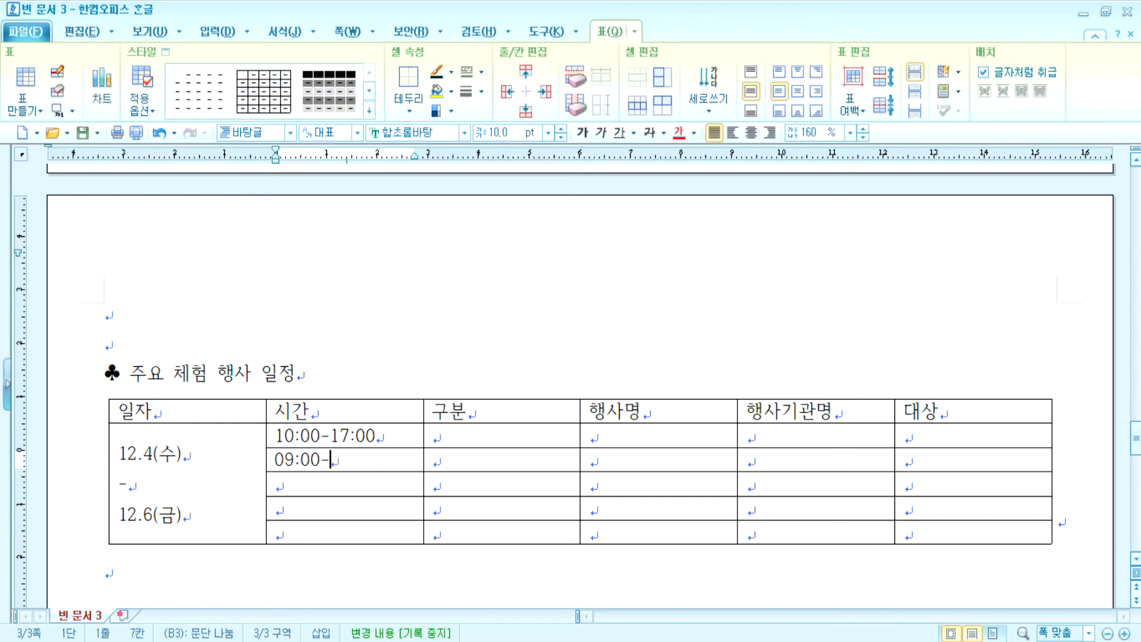
type("17:00")
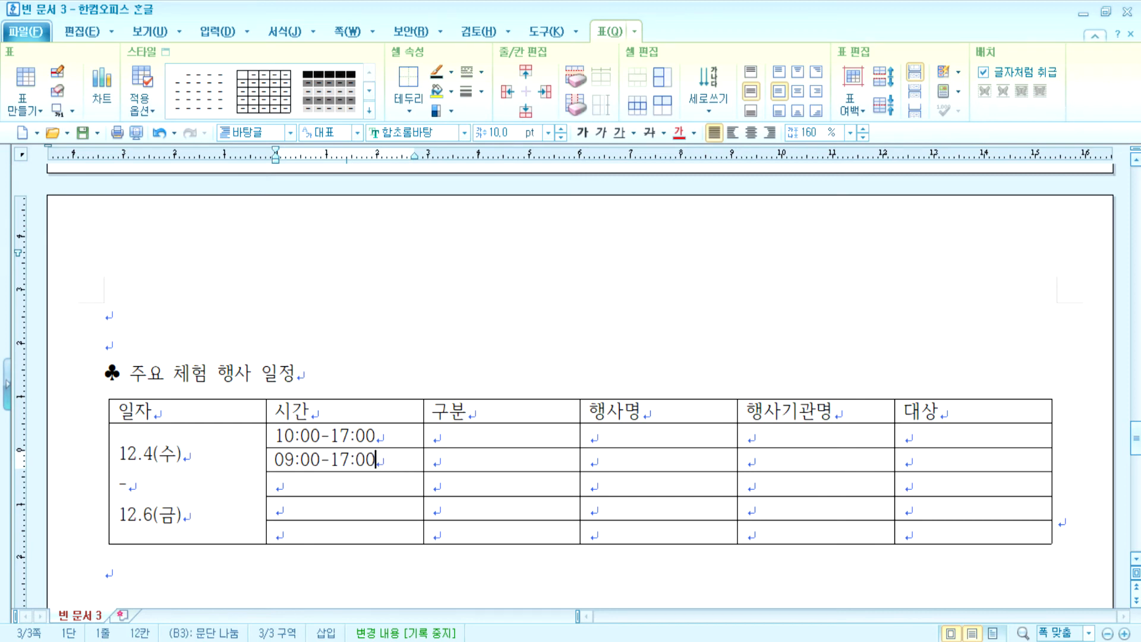
- Copy 10:00-17:00 into the remaining 시간 rows, changing one to 11:00-17:00
key("Down")
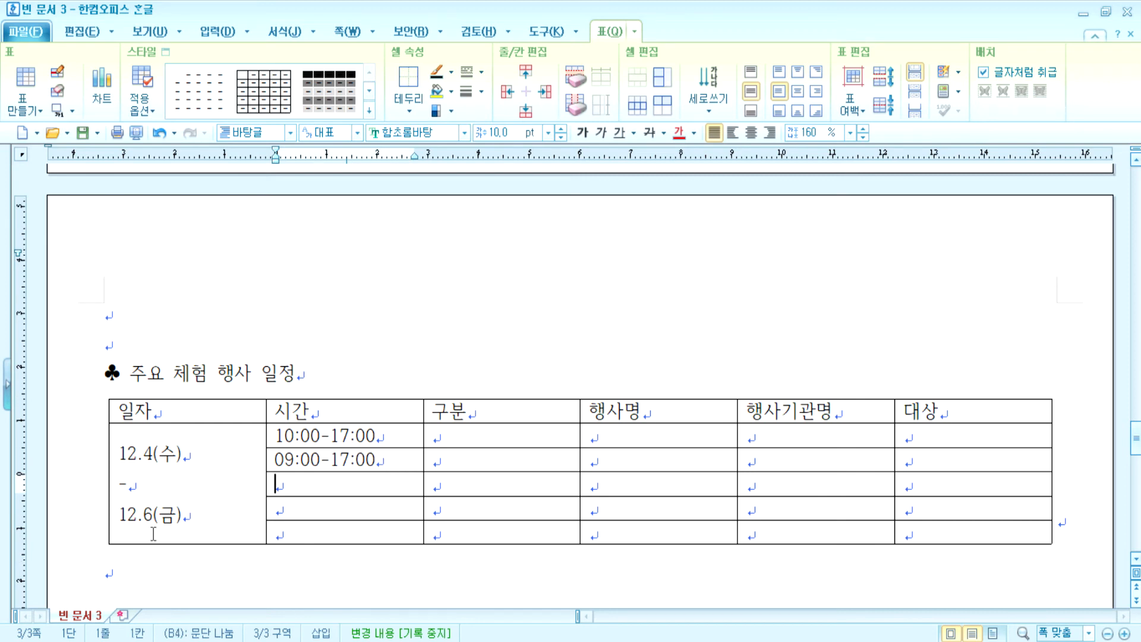
key("Up")
key("Up")
key("Home")
key("shift+End")
key("ctrl+c")
key("Down")
key("Down")
key("ctrl+v")
key("Down")
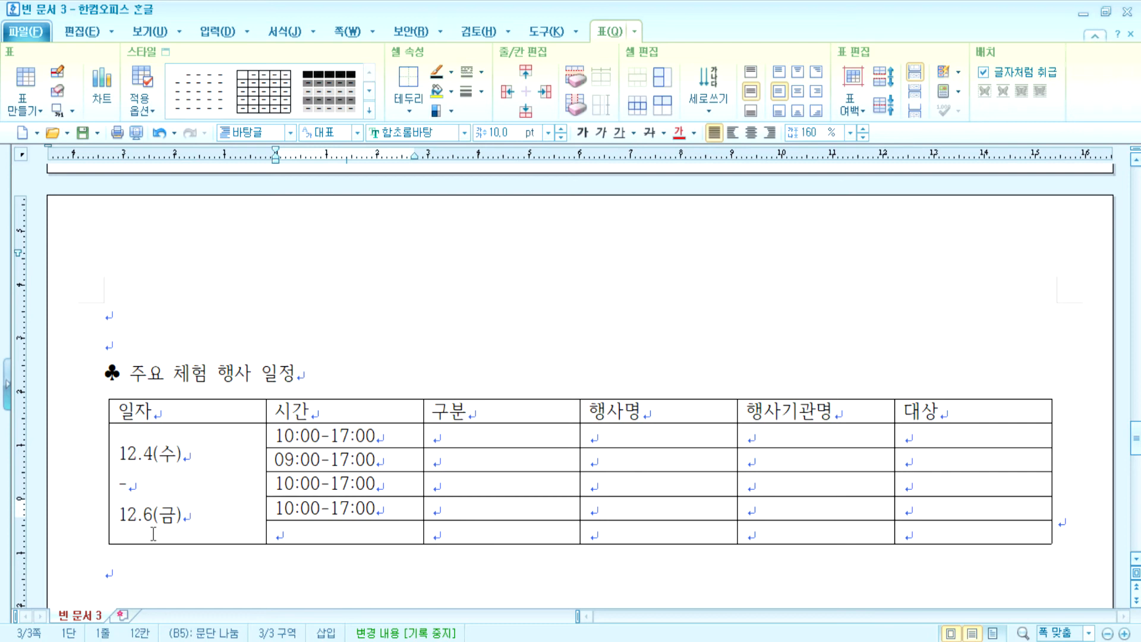
key("ctrl+v")
key("Up")
key("Home")
key("Right")
key("Delete")
type("1")
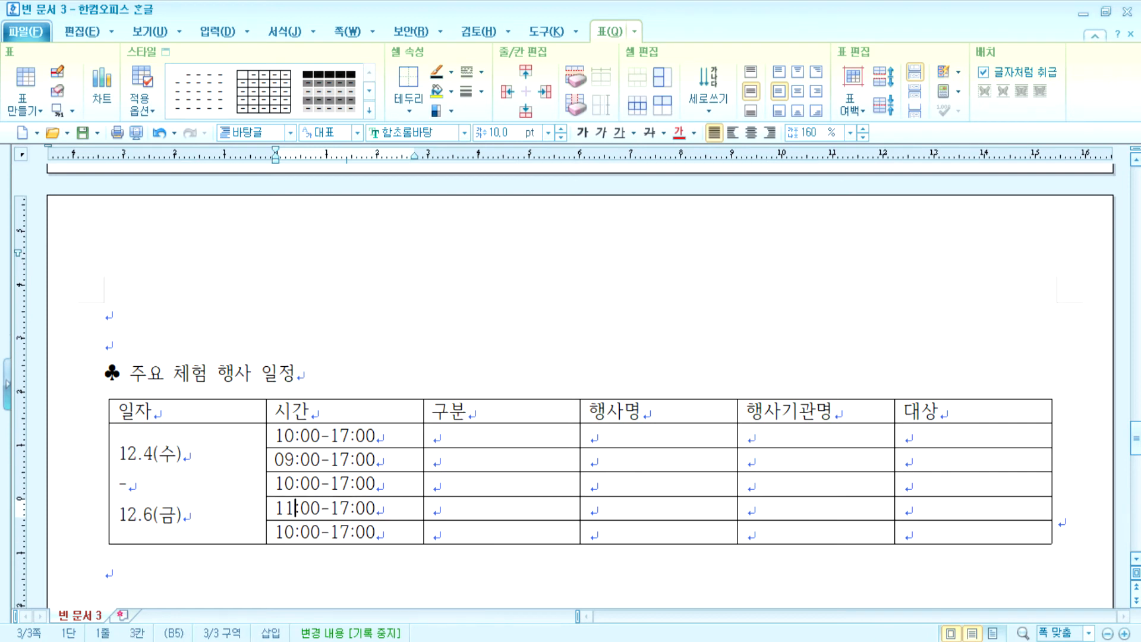
- Enter 체험1 and 체험2 under 구분 and auto-fill 체험3 through 체험5 below
key("Tab")
key("Up")
key("Up")
key("Up")
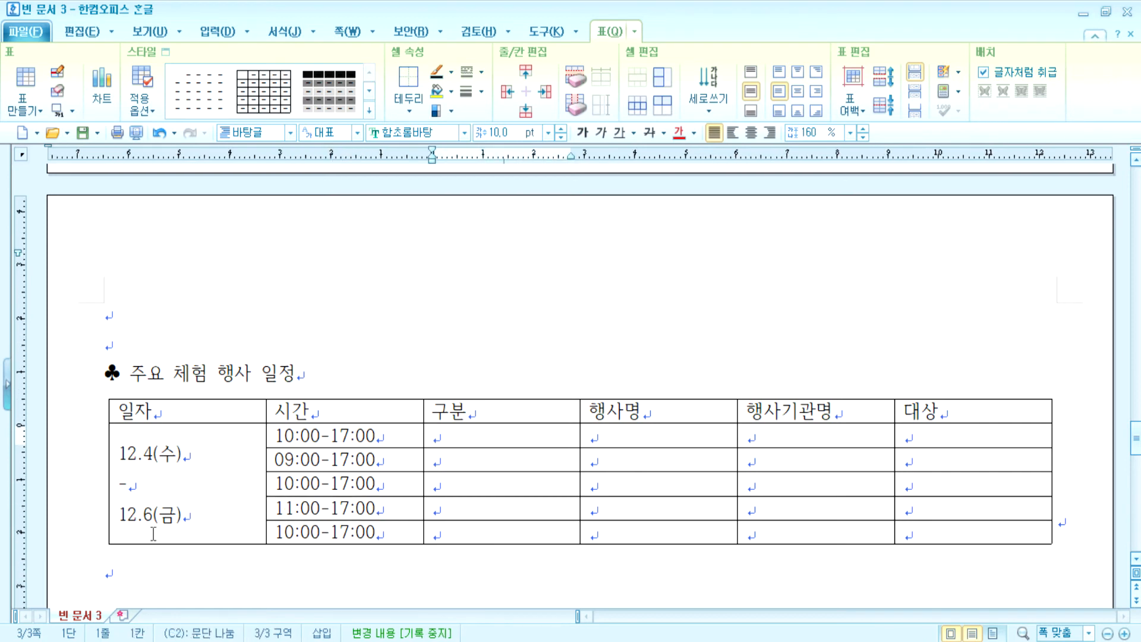
type("체험1")
key("Down")
type("체험2")
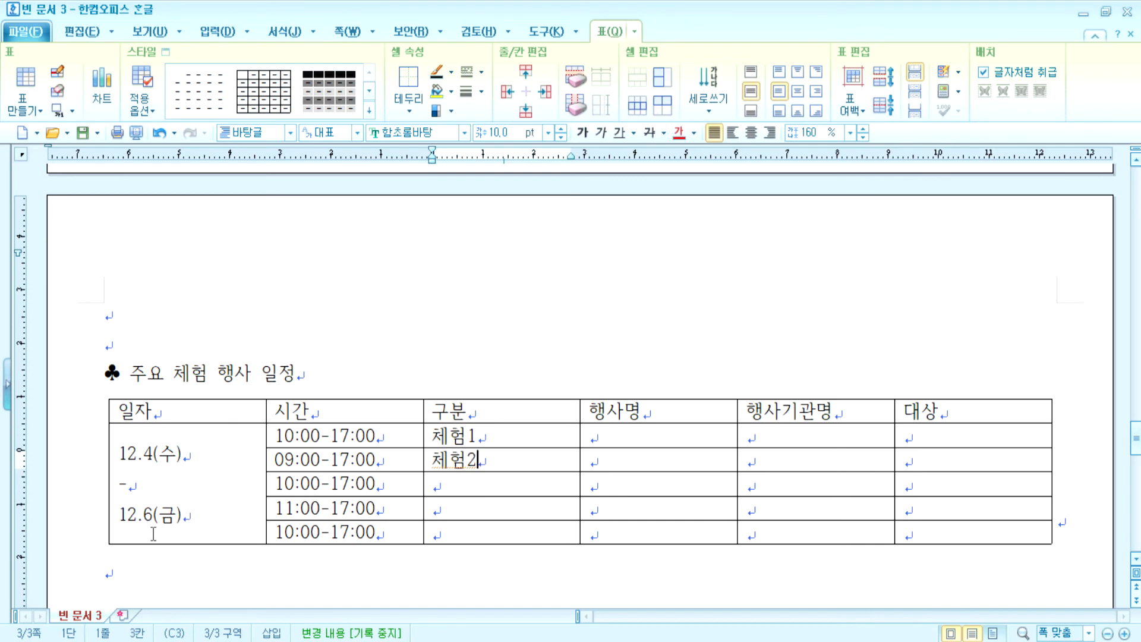
left_click_drag(495, 432, 492, 533)
key("a")
- Enter 기후변화대응 and 신재생에너지 in the first two 행사명 cells
left_click(595, 434)
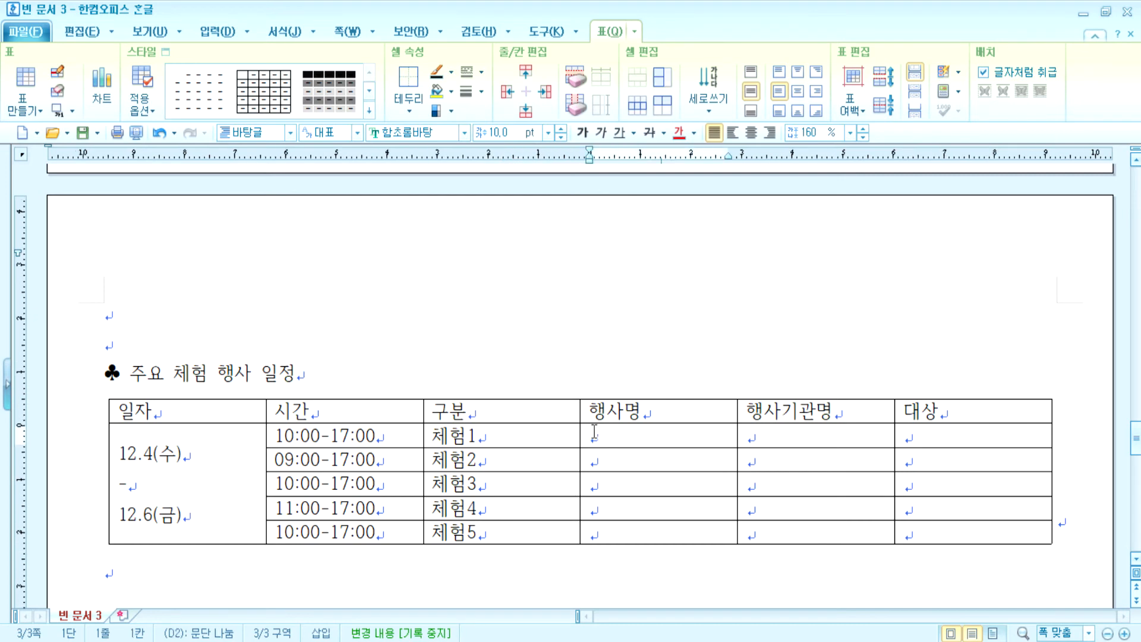
type("기후변")
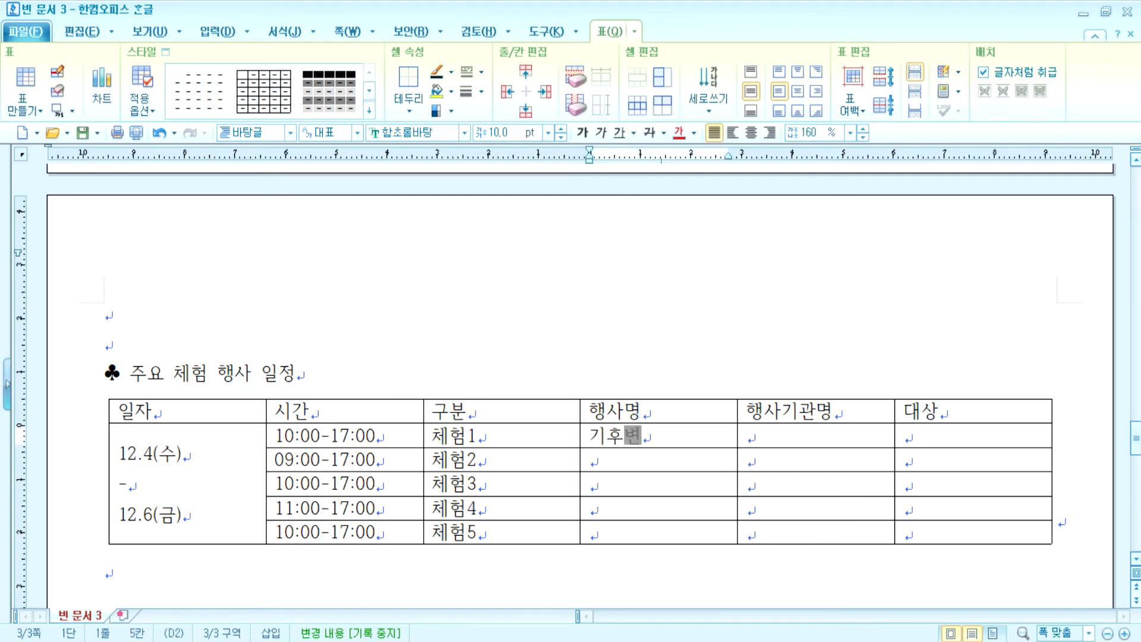
type("화대응")
key("Down")
type("ㅅㄴ")
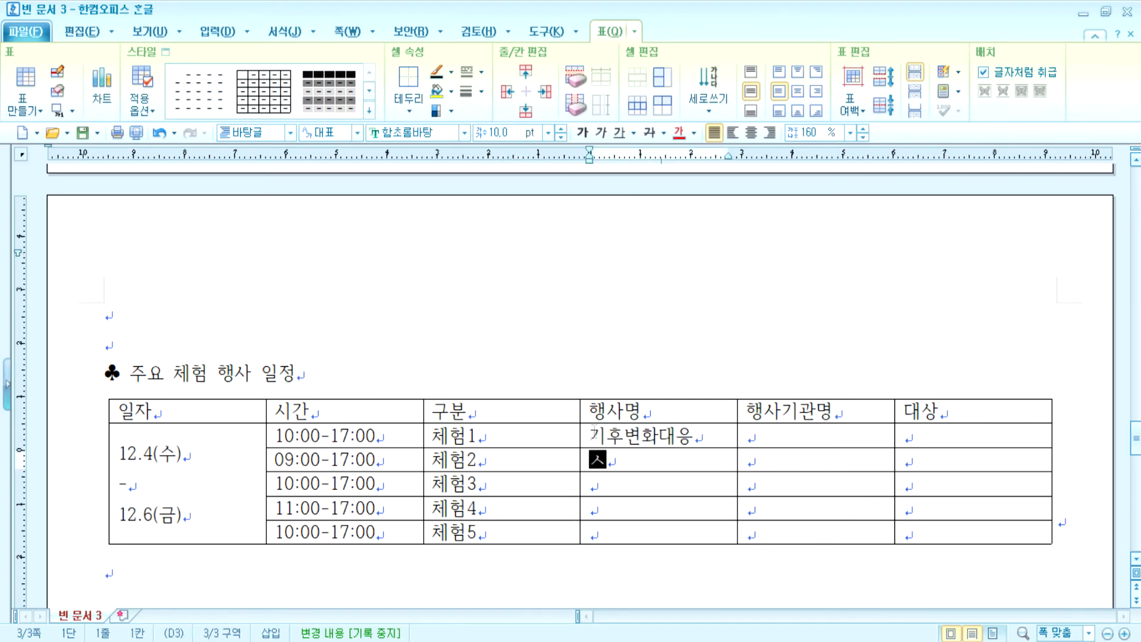
key("BackSpace")
key("BackSpace")
type("신재생에너지")
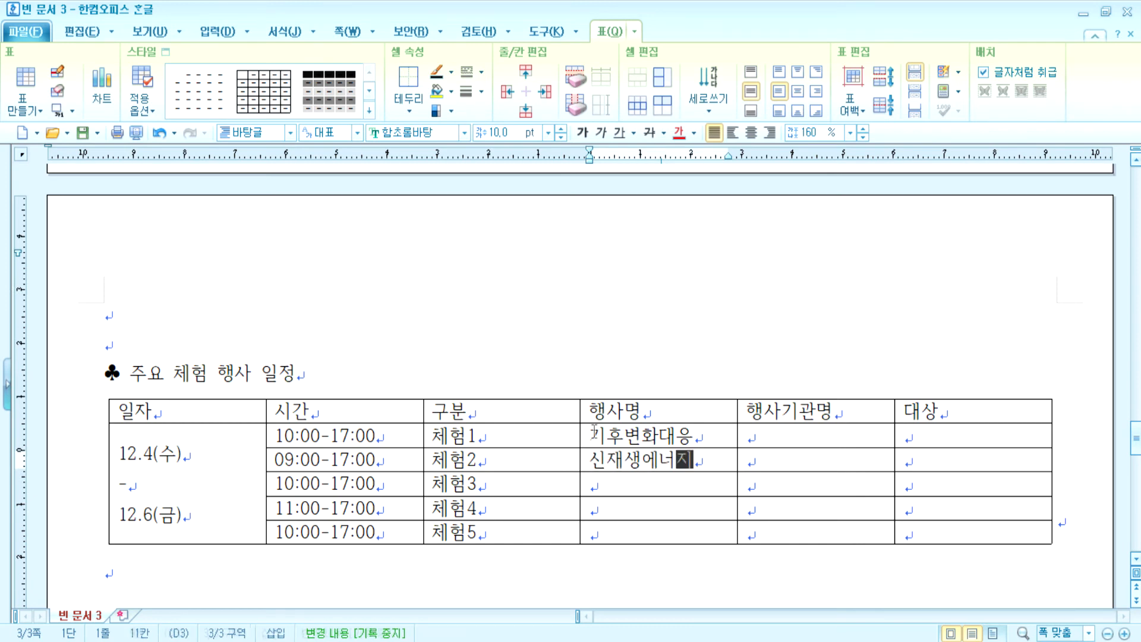
- Enter 풍력자동차 만들기 외 9부스 and 녹색성장 이동체험과 in the lower 행사명 cells
key("Down")
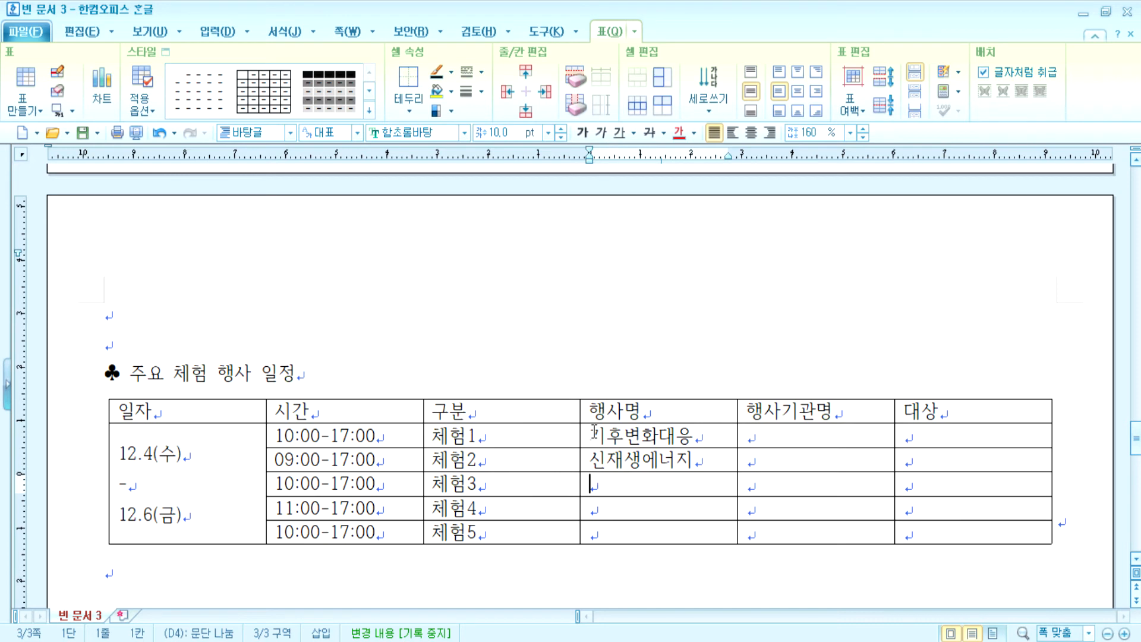
type("풍ㄹ")
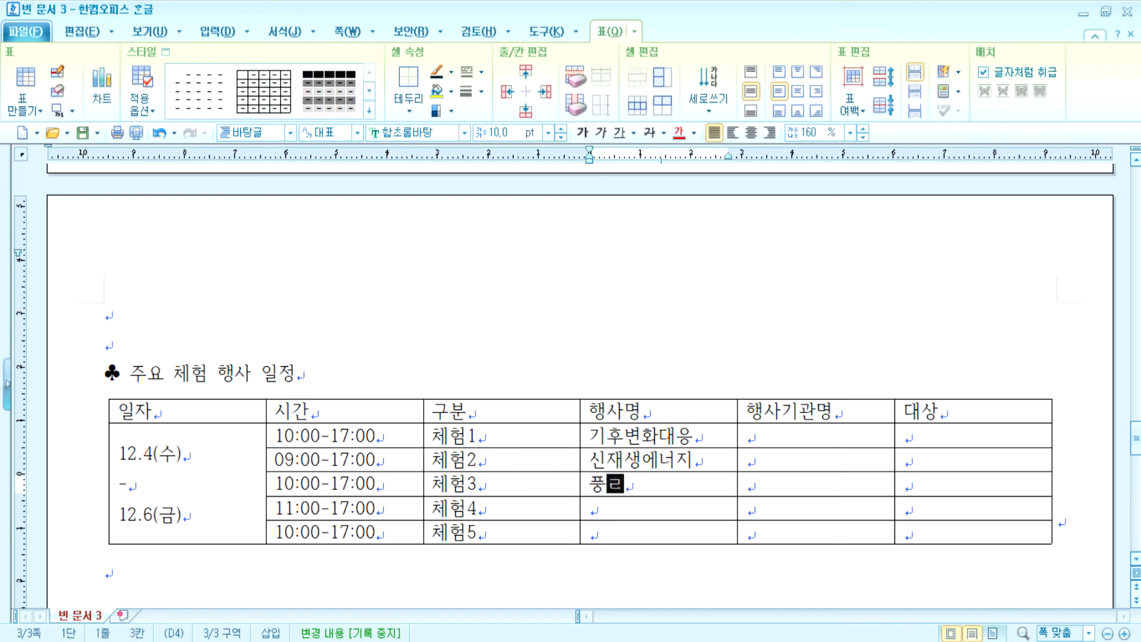
key("BackSpace")
key("BackSpace")
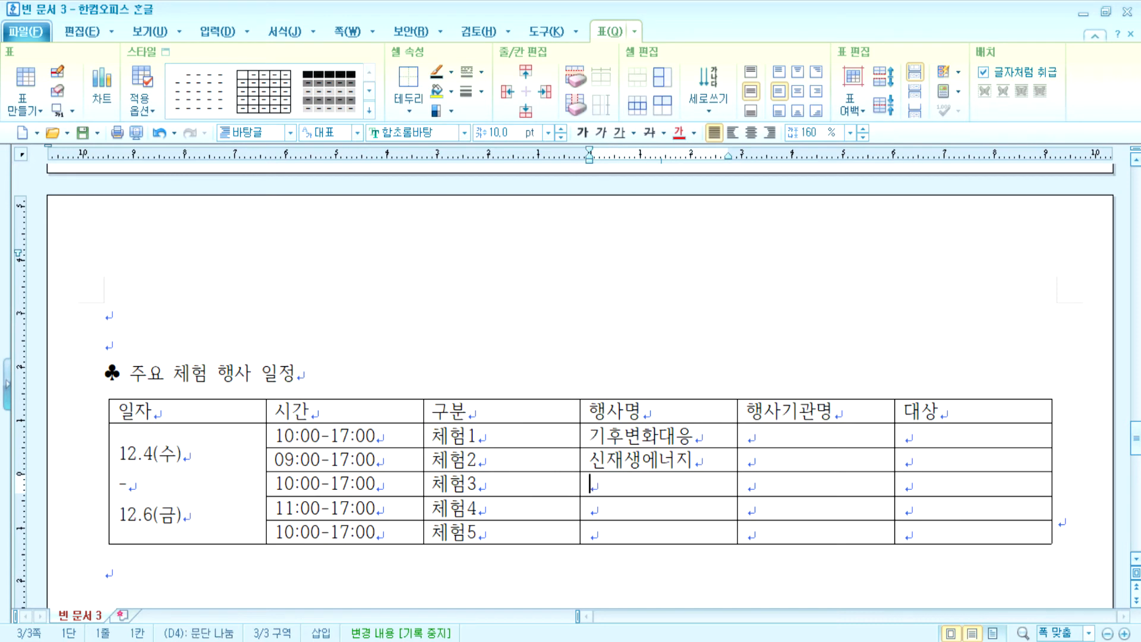
key("Down")
type("풍력ㅂ")
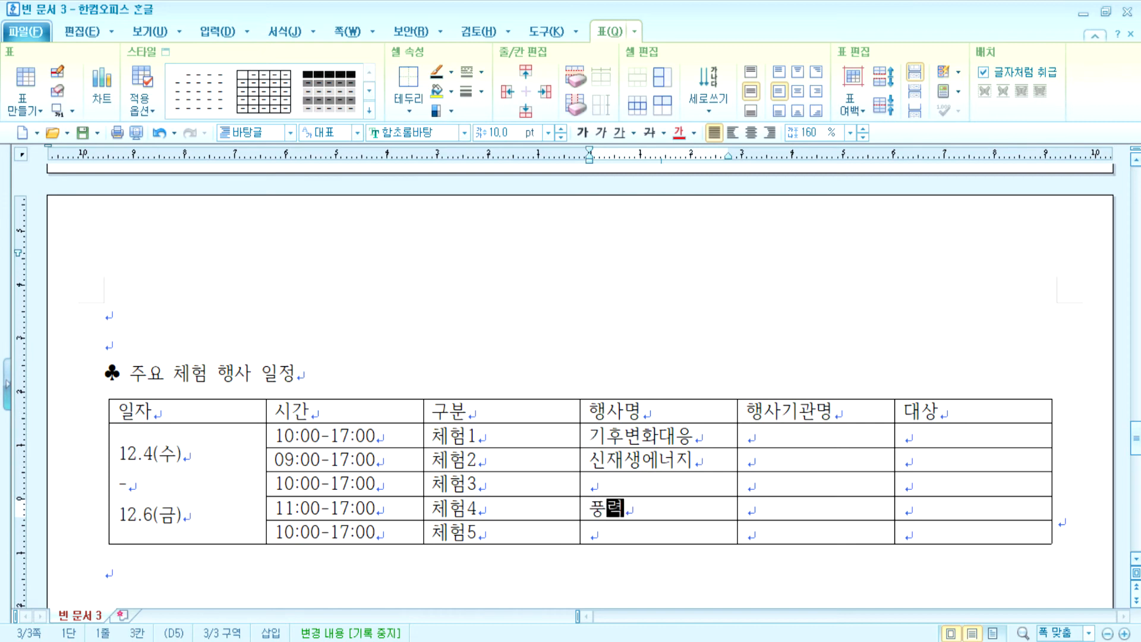
key("BackSpace")
type("자동차 만들")
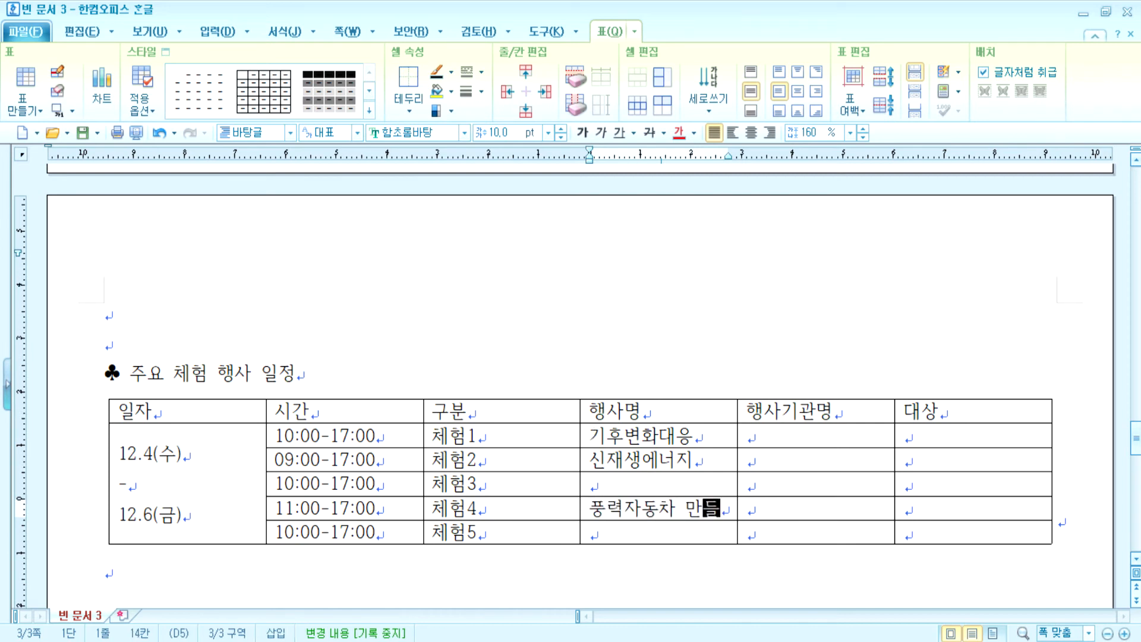
type("기 ㅇ외 9부스")
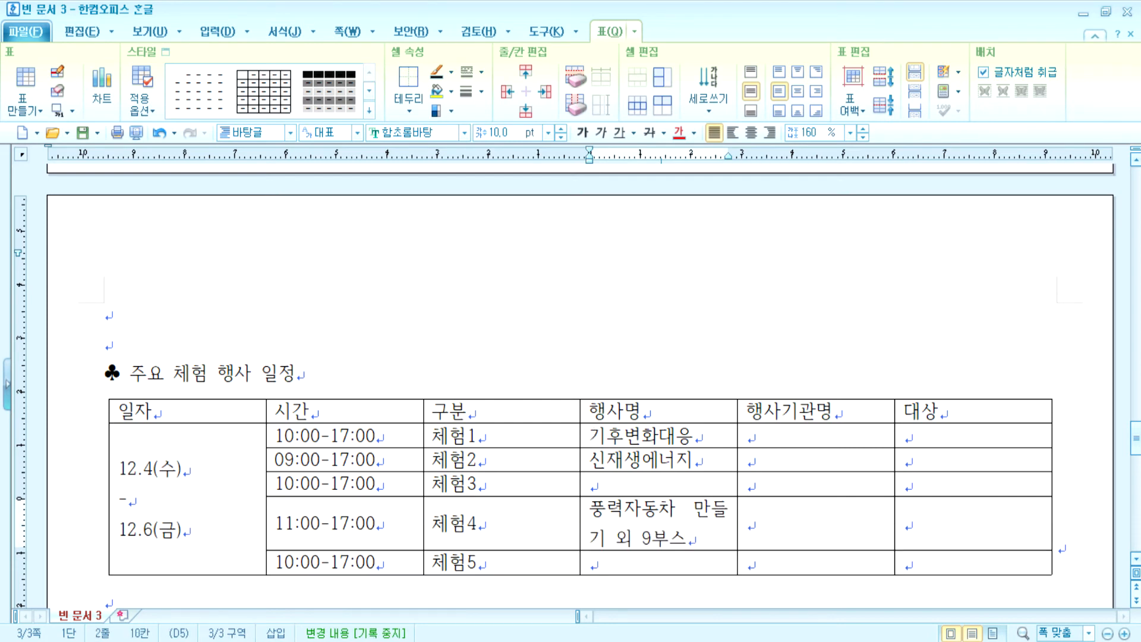
key("Down")
type("녹색성장 ")
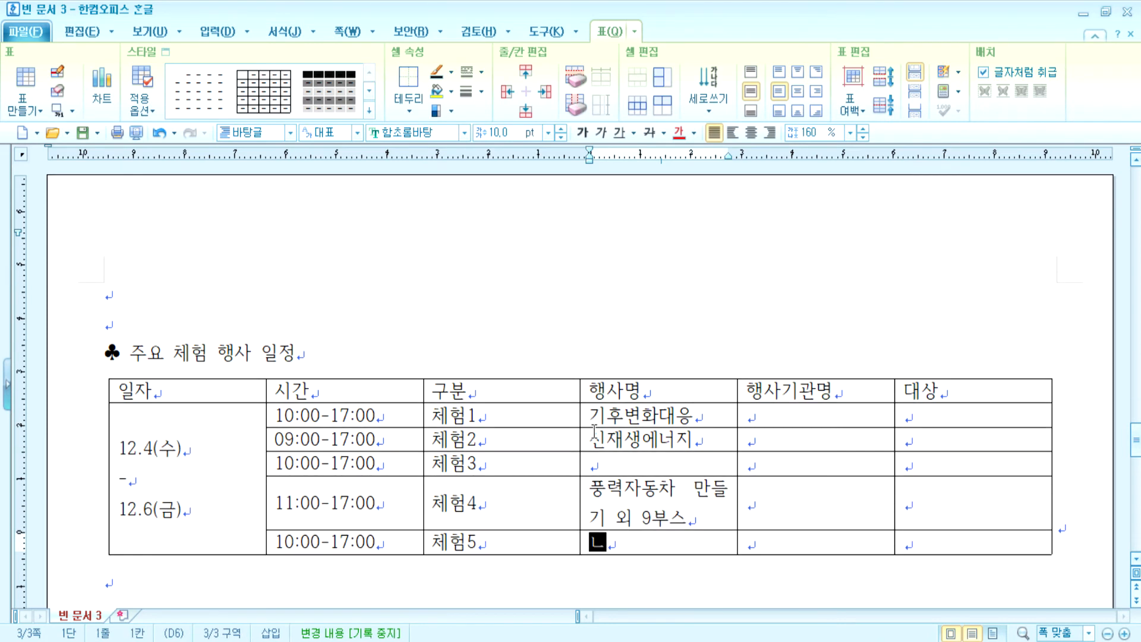
type("이동체험과")
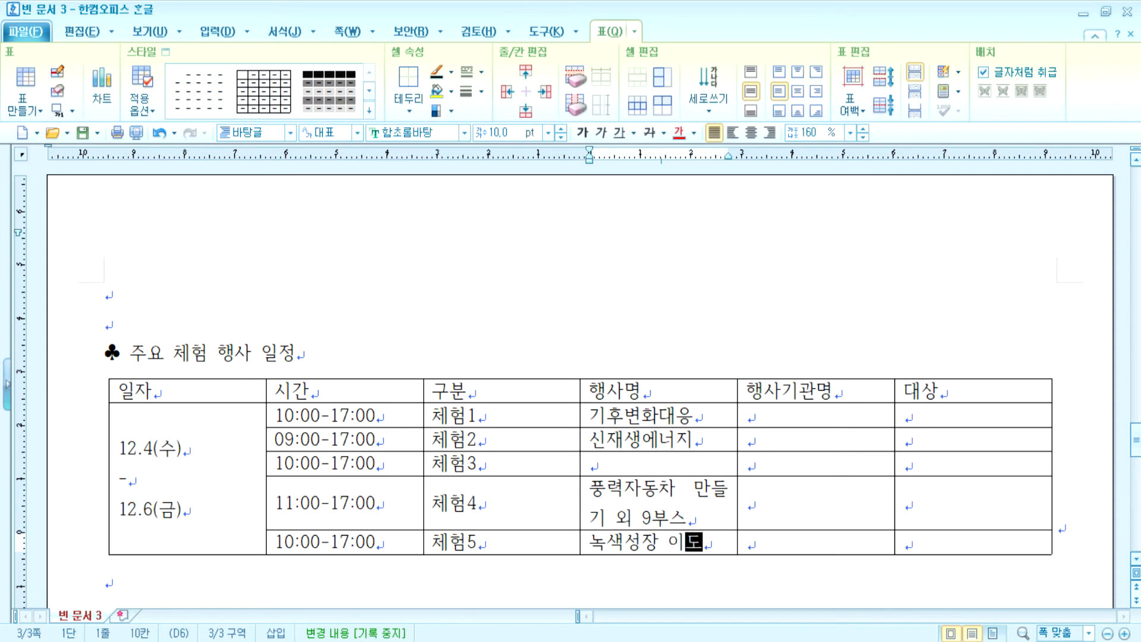
key("Tab")
key("Up")
key("Up")
key("Up")
key("Up")
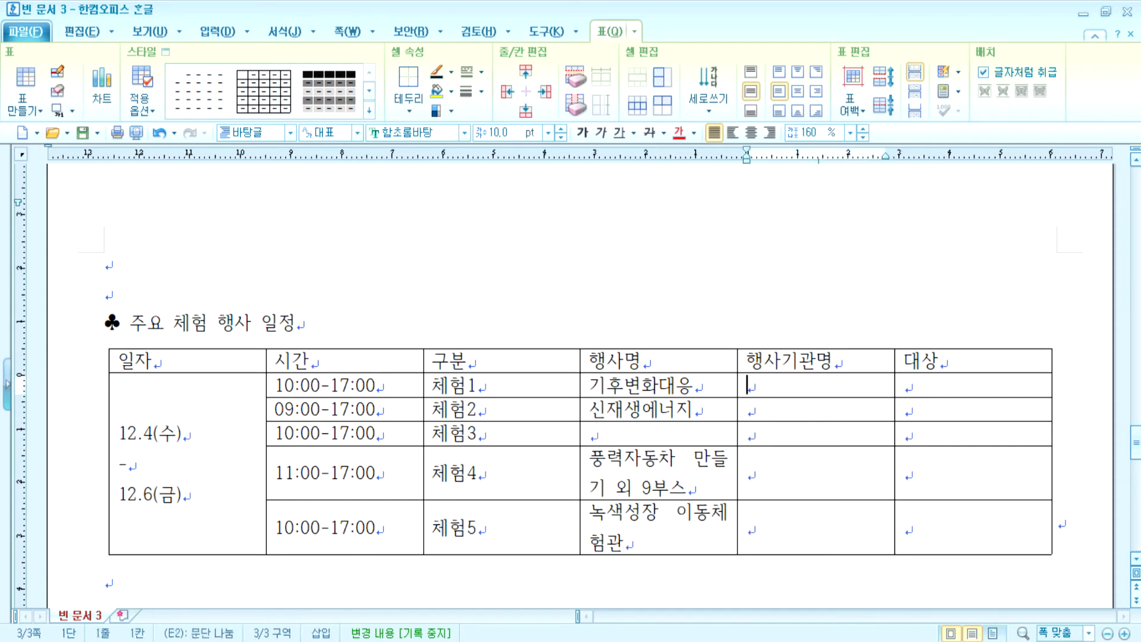
- Enter 기후변화대응센터, 대안기술센터 and 그린리더 in the first three 행사기관명 cells
type("기후변화대응센")
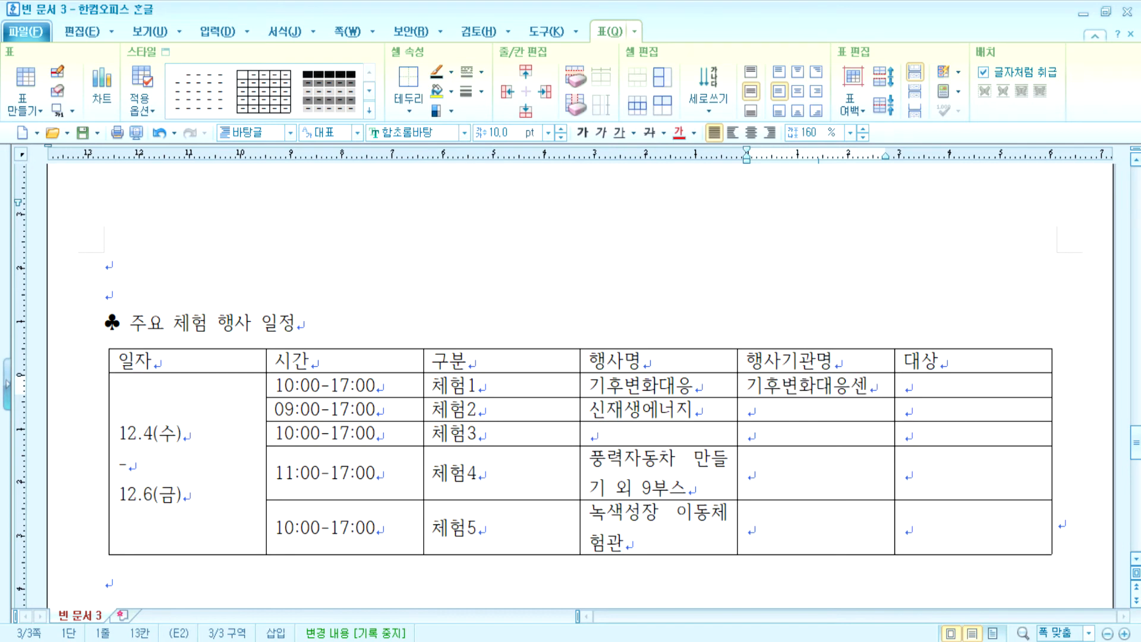
type("터")
key("Down")
type("대안기술센")
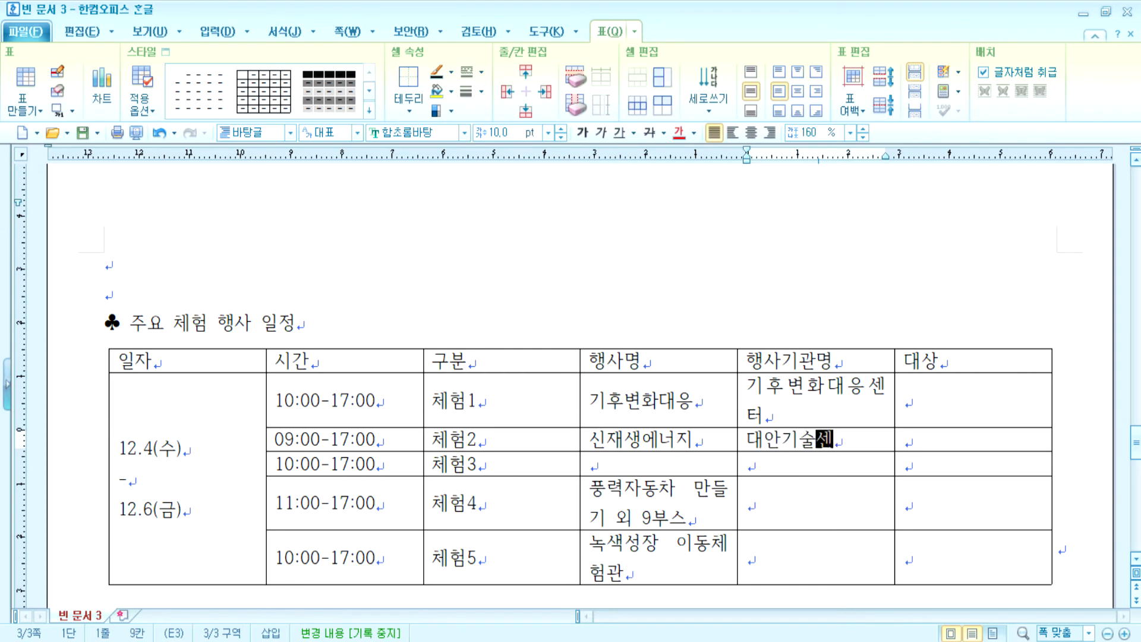
type("터")
key("Down")
type("그린리더")
key("Down")
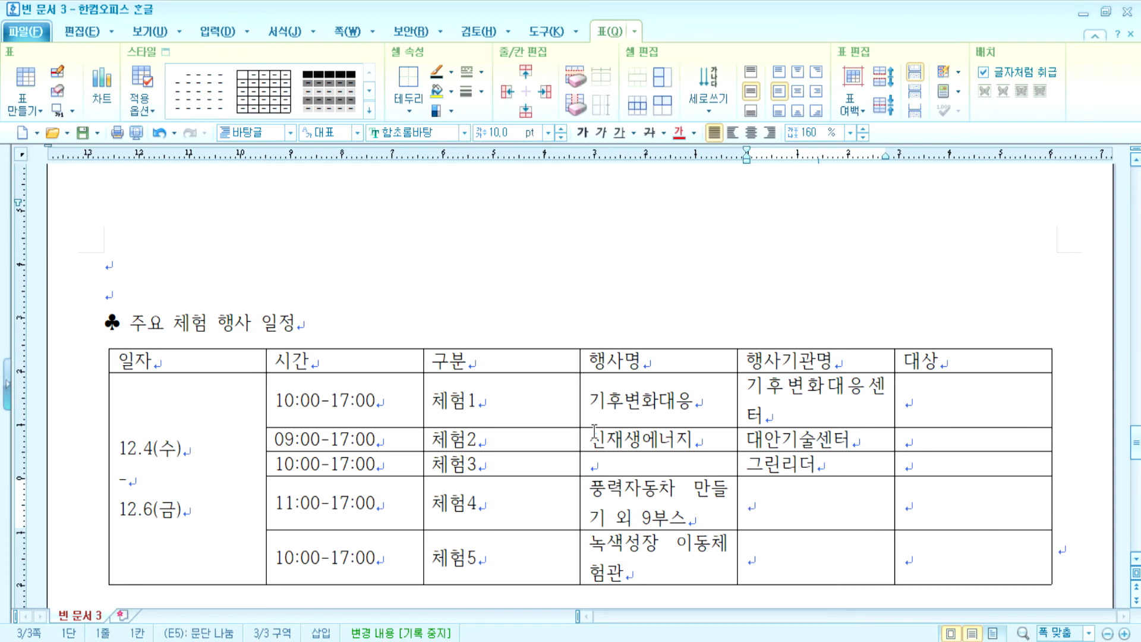
- Enter 전자파기술원 and 에너지관리공단 in the remaining 행사기관명 cells
type("잔잔")
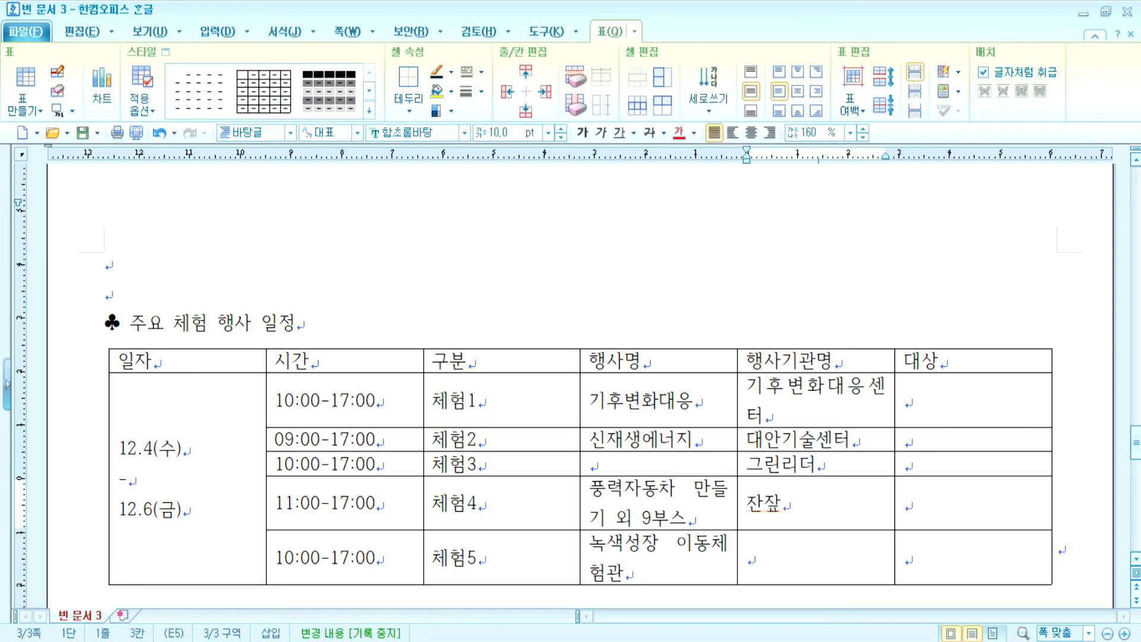
key("BackSpace")
type("파")
key("Home")
type("저ㄴ")
key("Delete")
key("End")
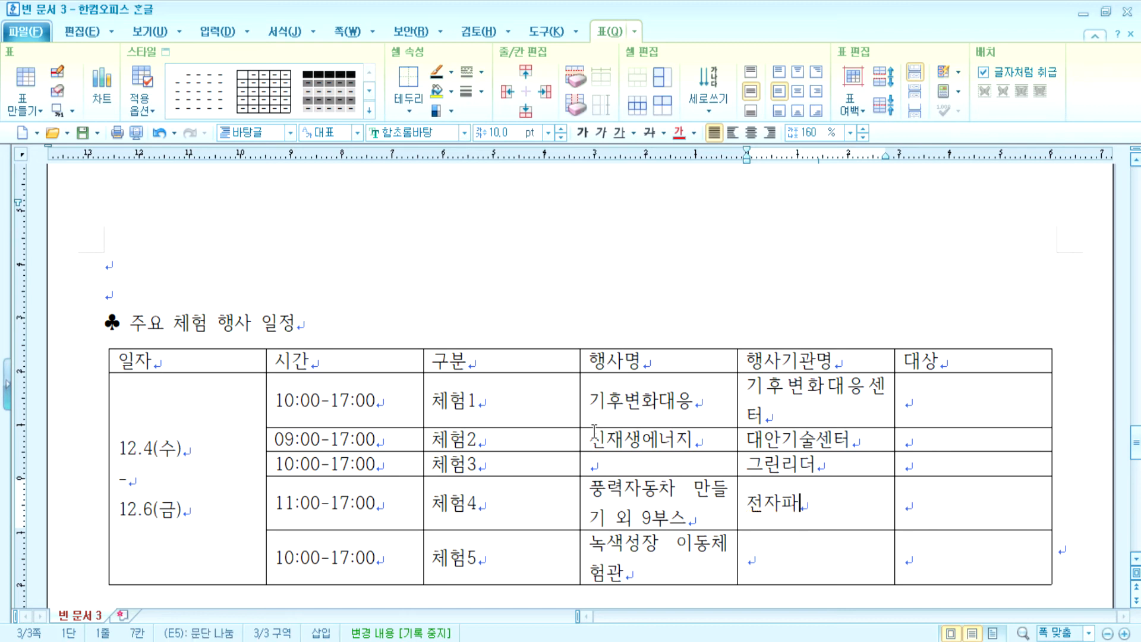
type("기술원")
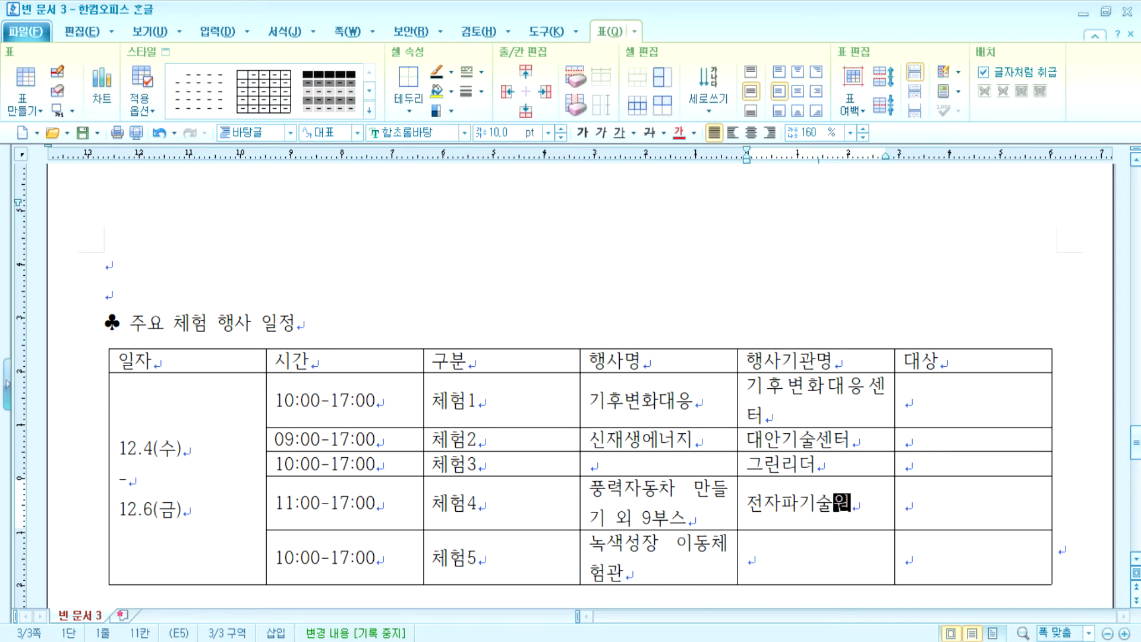
key("Down")
type("ㅇㅔ너지관리")
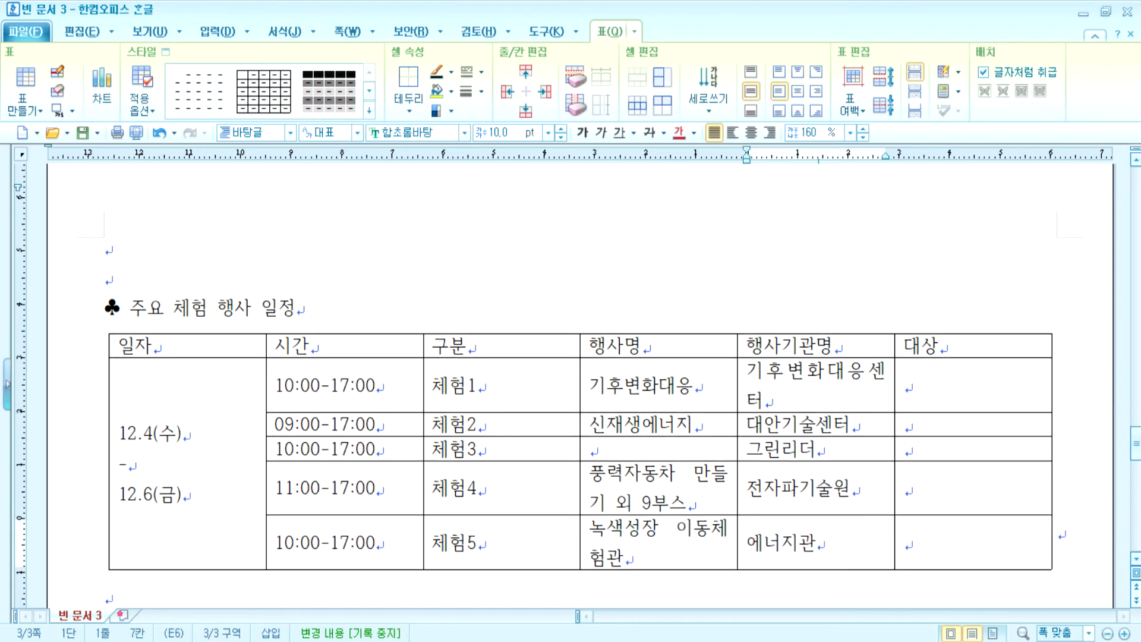
type("공단")
- Fill the 대상 cells with 유아/어린이, 어린이/청소년/가족 and 유아/어린이
key("Right")
key("Right")
key("Up")
key("Up")
key("Up")
key("Up")
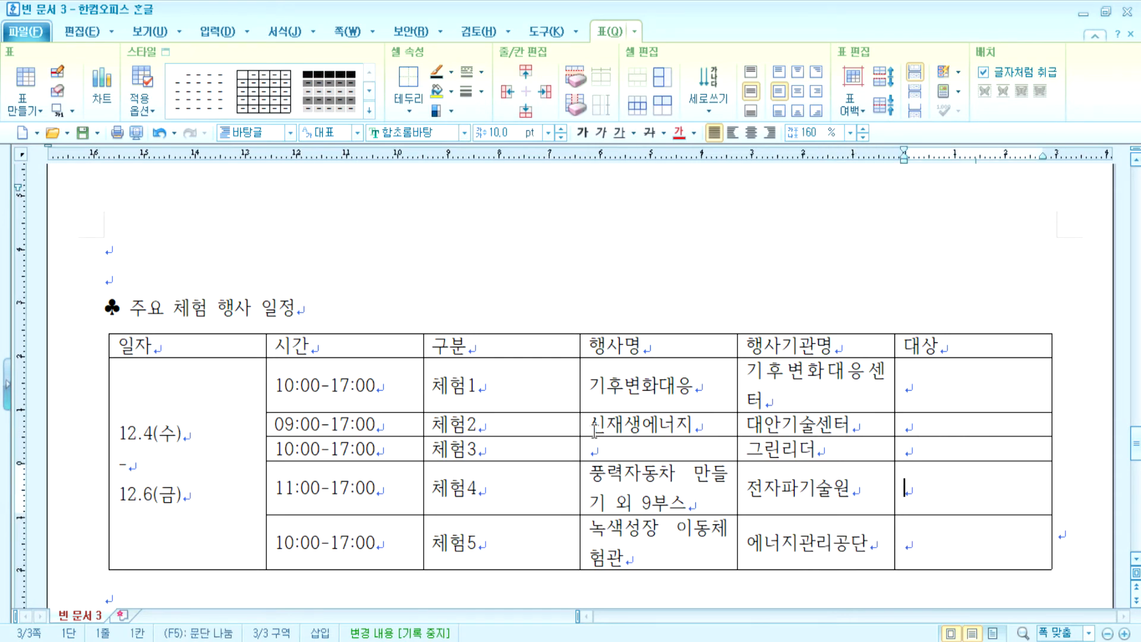
type("우")
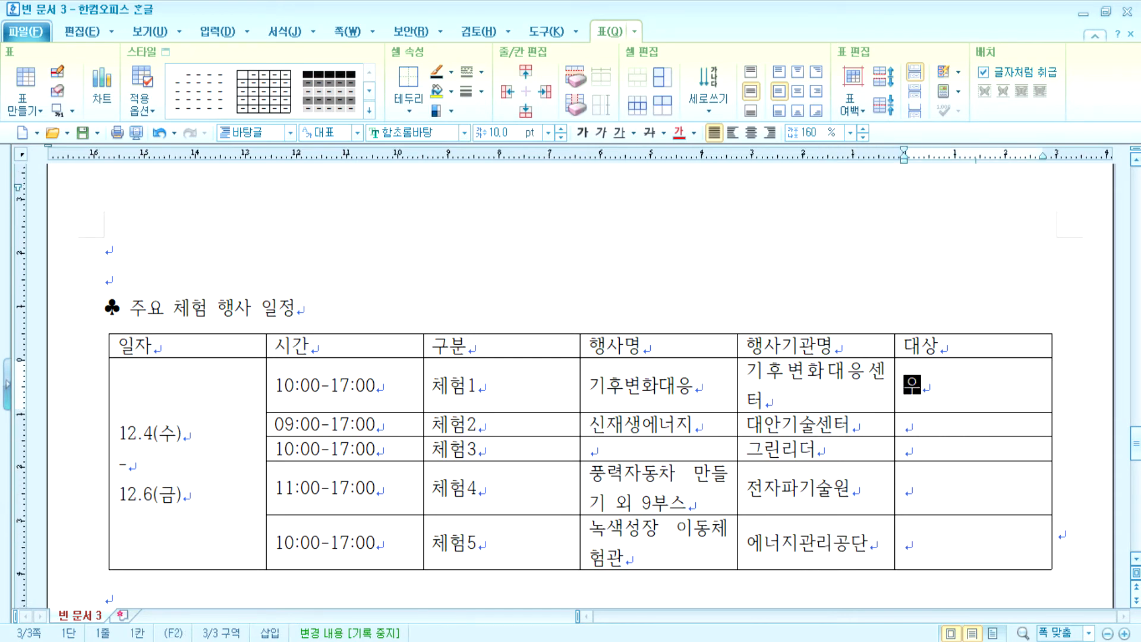
type("ㅇ")
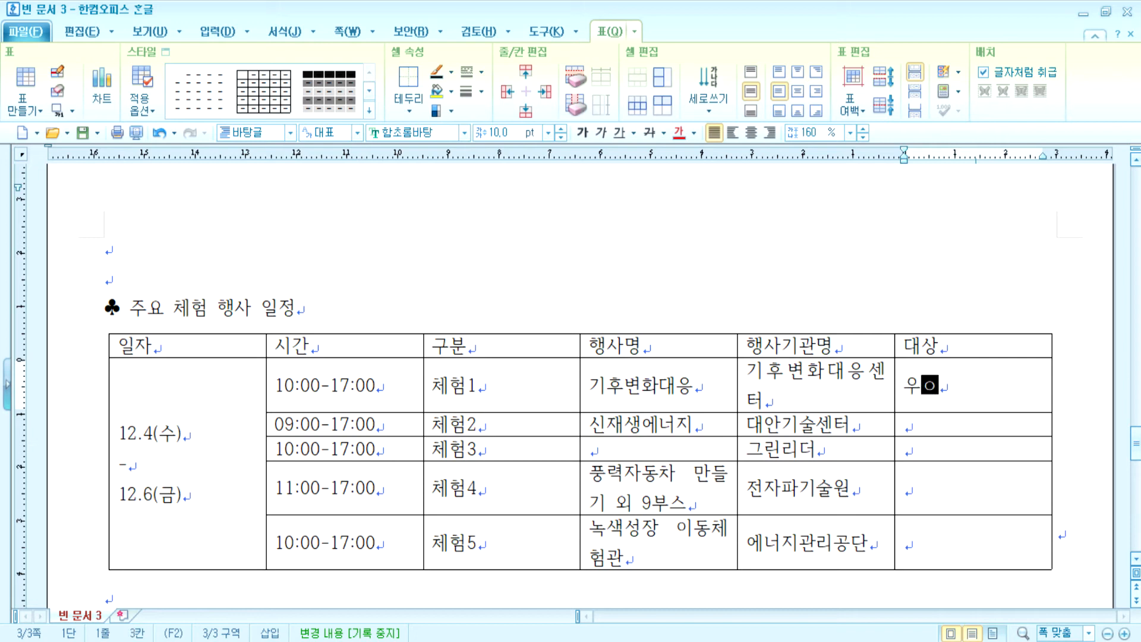
type("유아 /")
key("BackSpace")
key("BackSpace")
key("BackSpace")
key("BackSpace")
key("BackSpace")
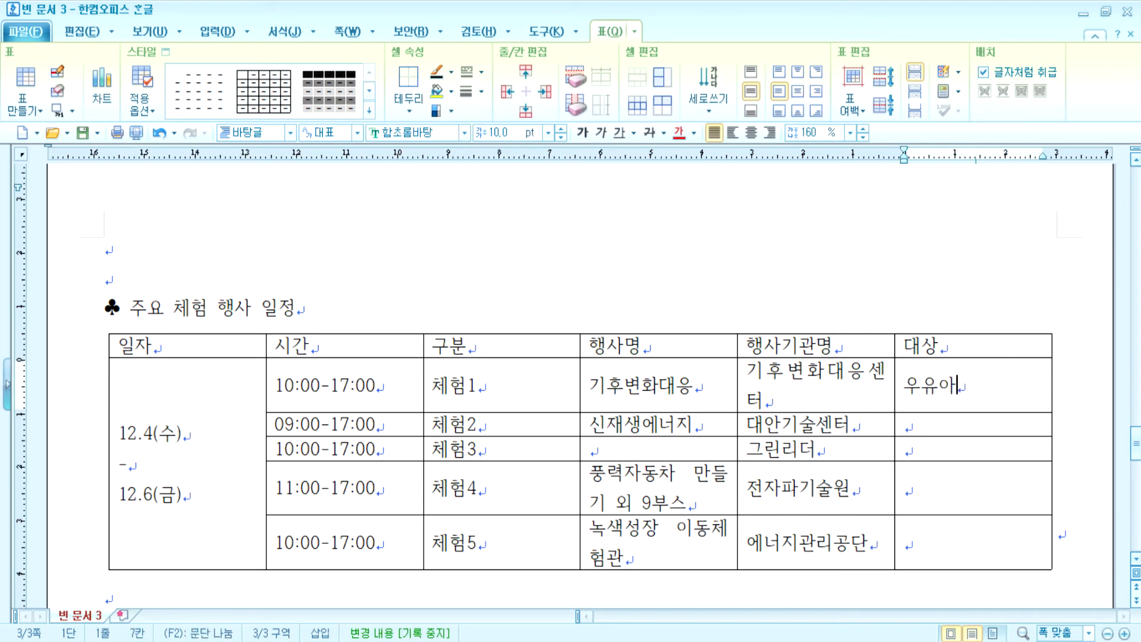
type("유아/어")
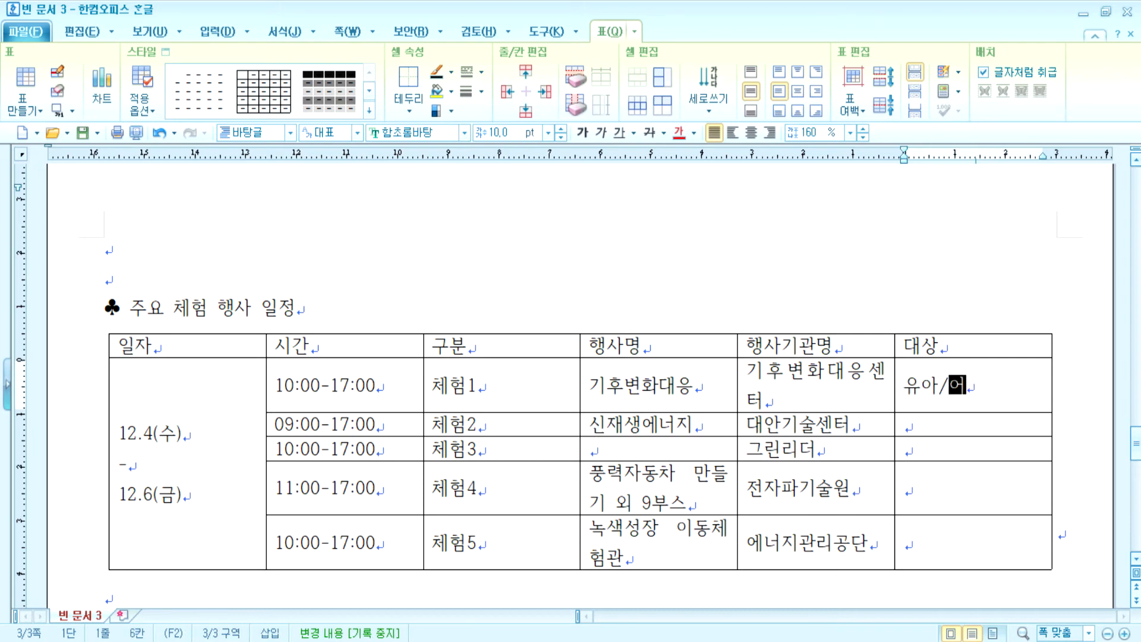
type("린이")
key("Down")
key("Down")
key("Down")
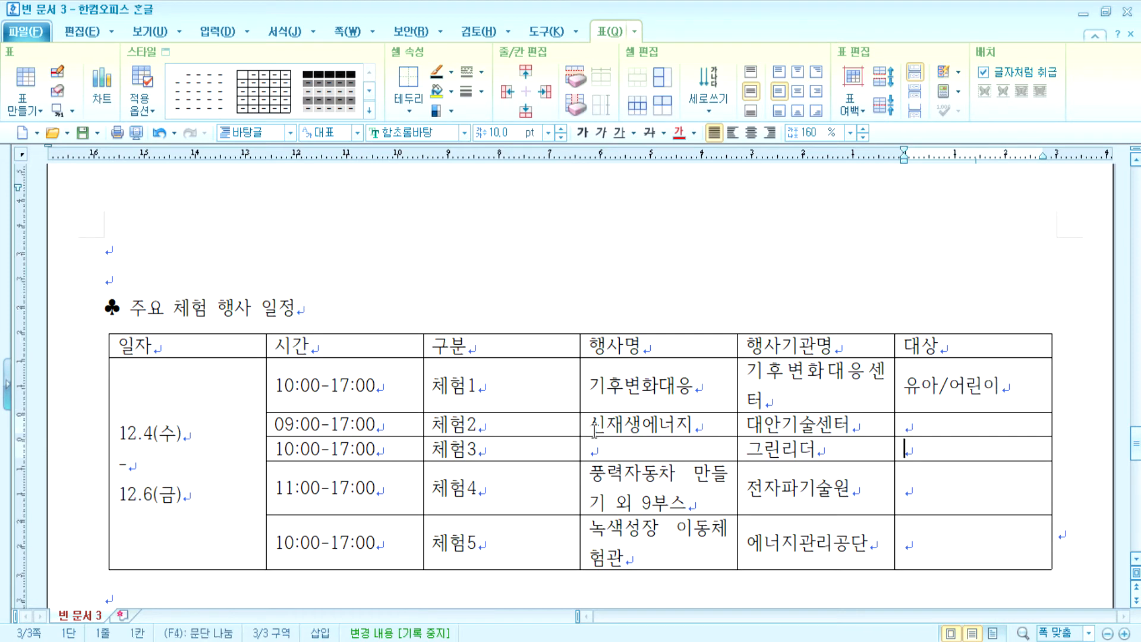
type("어린이/")
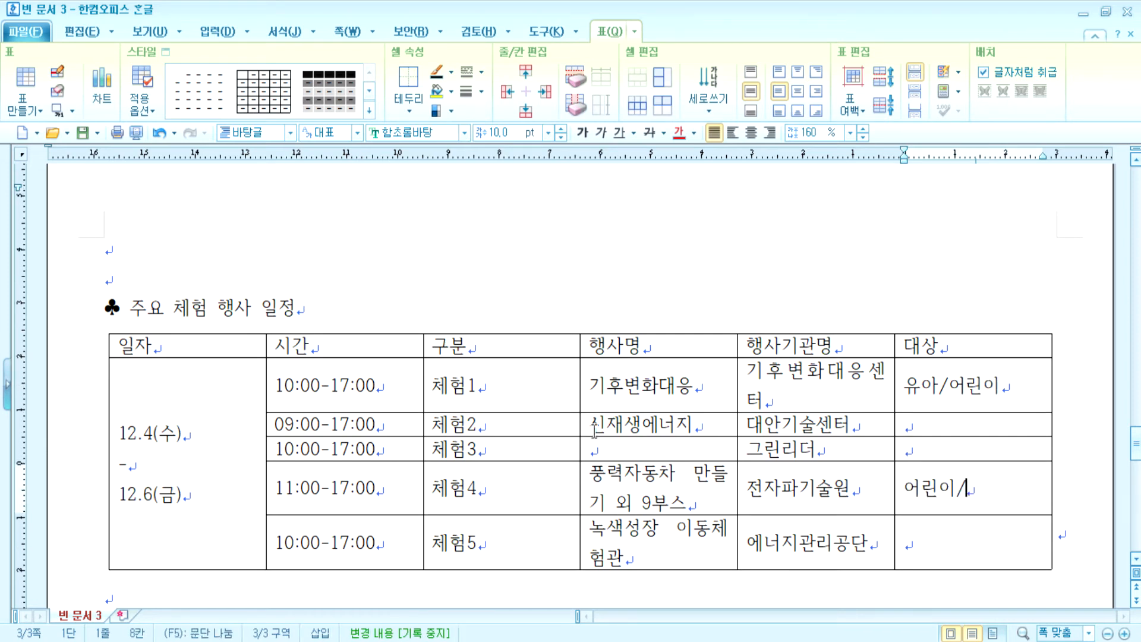
type("청소년ㄱㅈ")
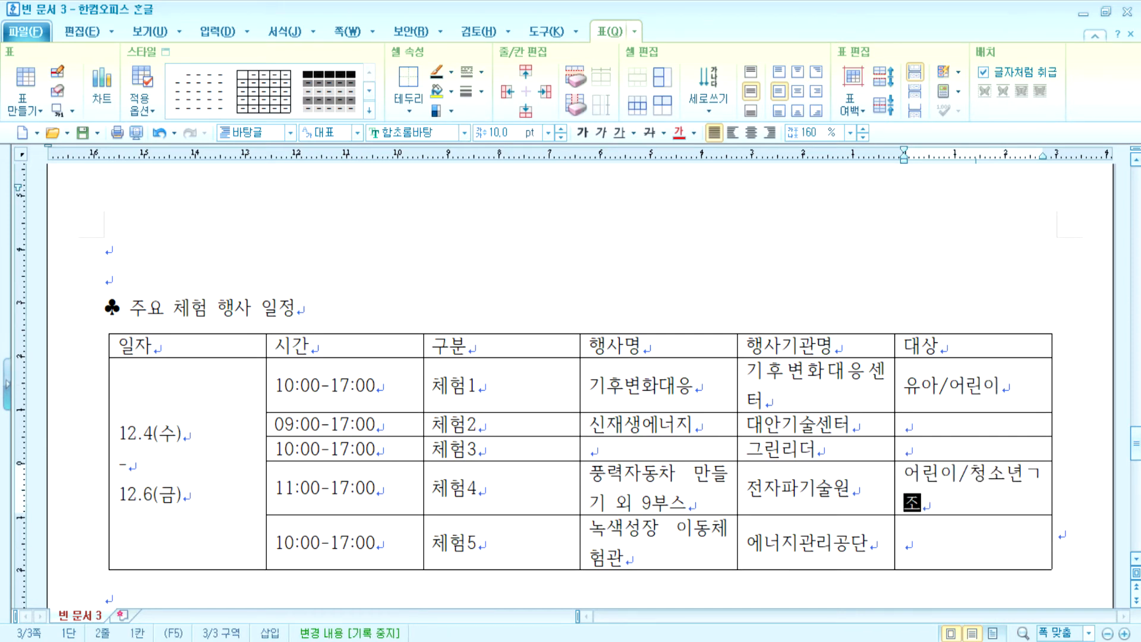
key("BackSpace")
key("BackSpace")
type("/가조")
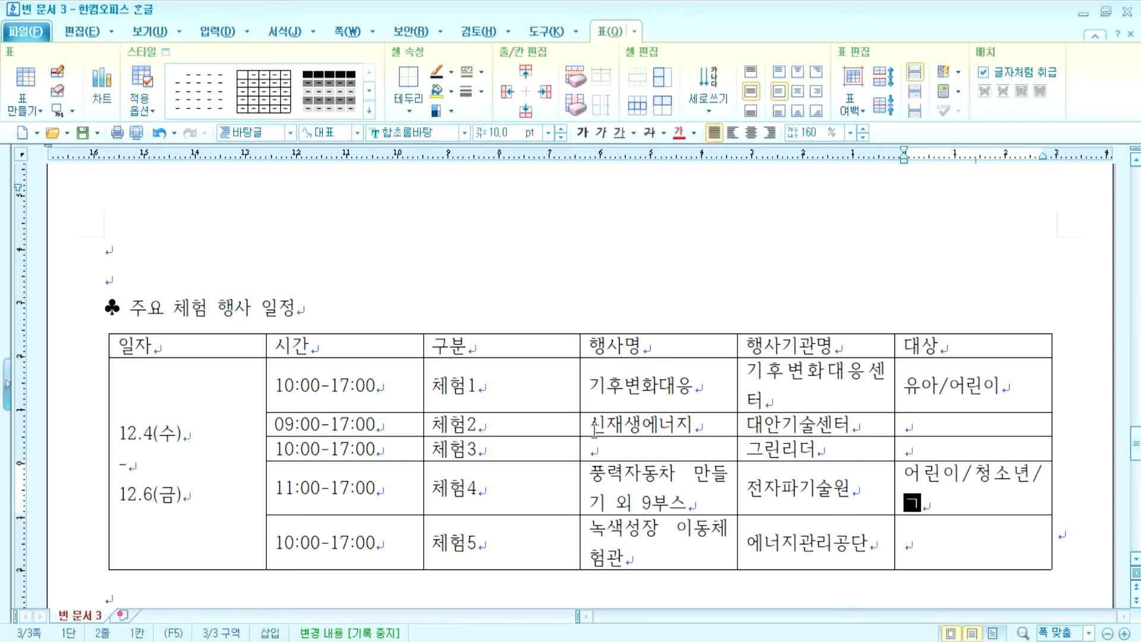
type("ㄱ")
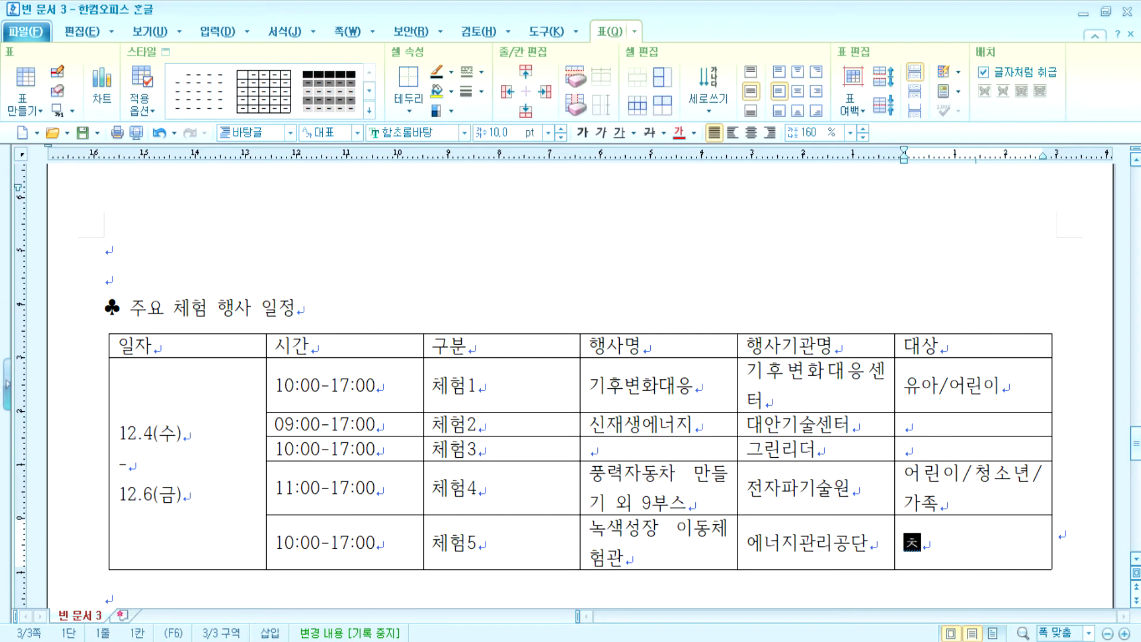
type("유아/")
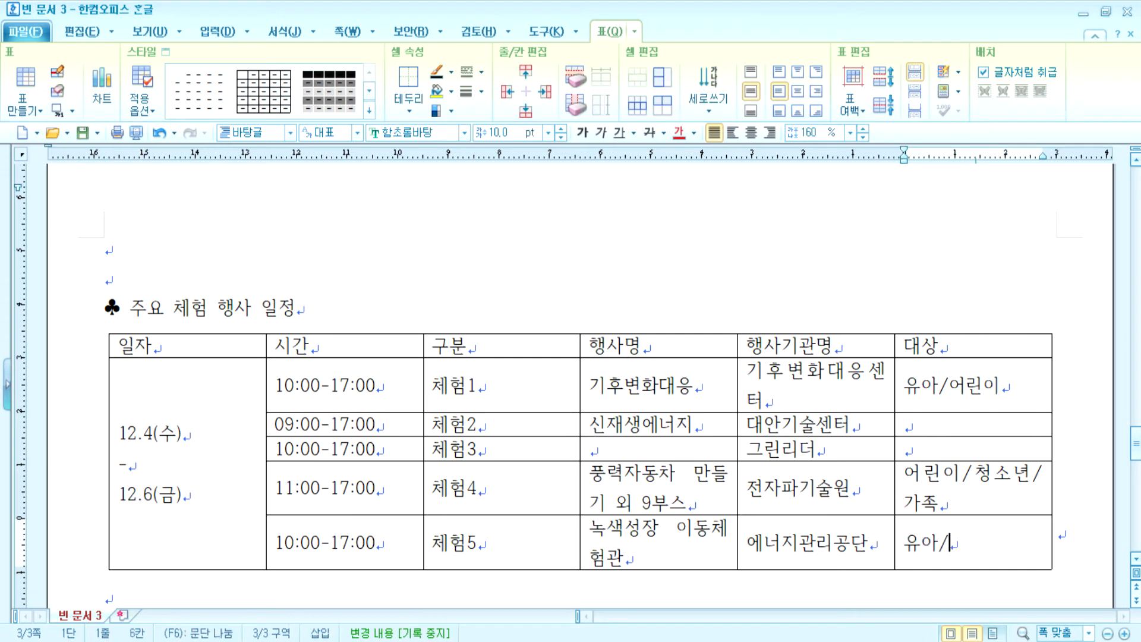
type("어리ㄴ이")
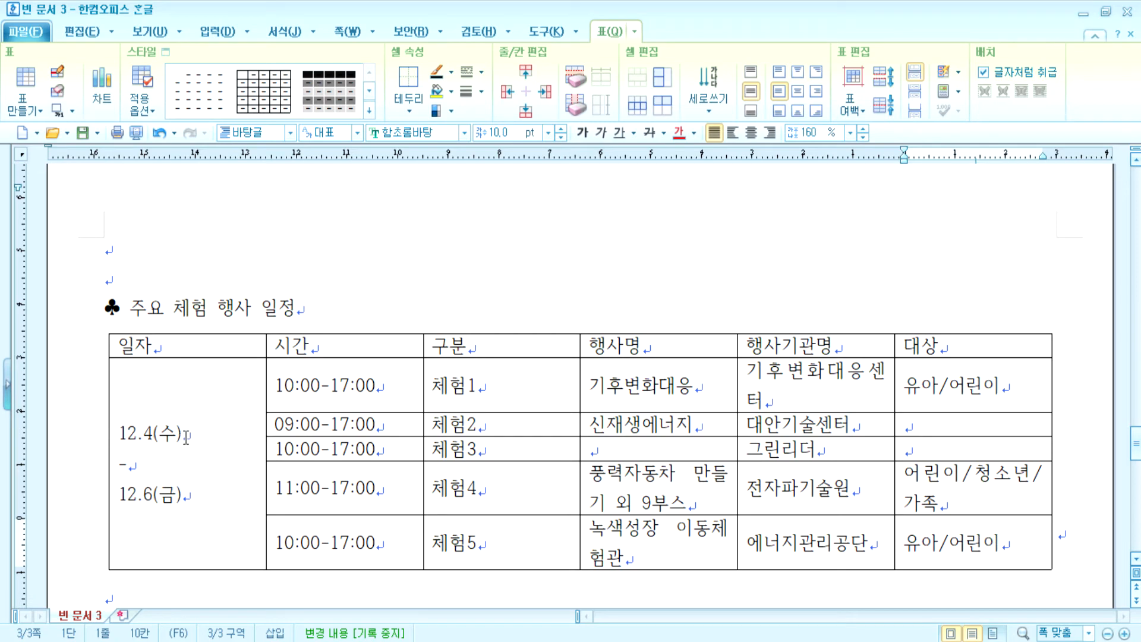
scroll(186, 436, "down", 3)
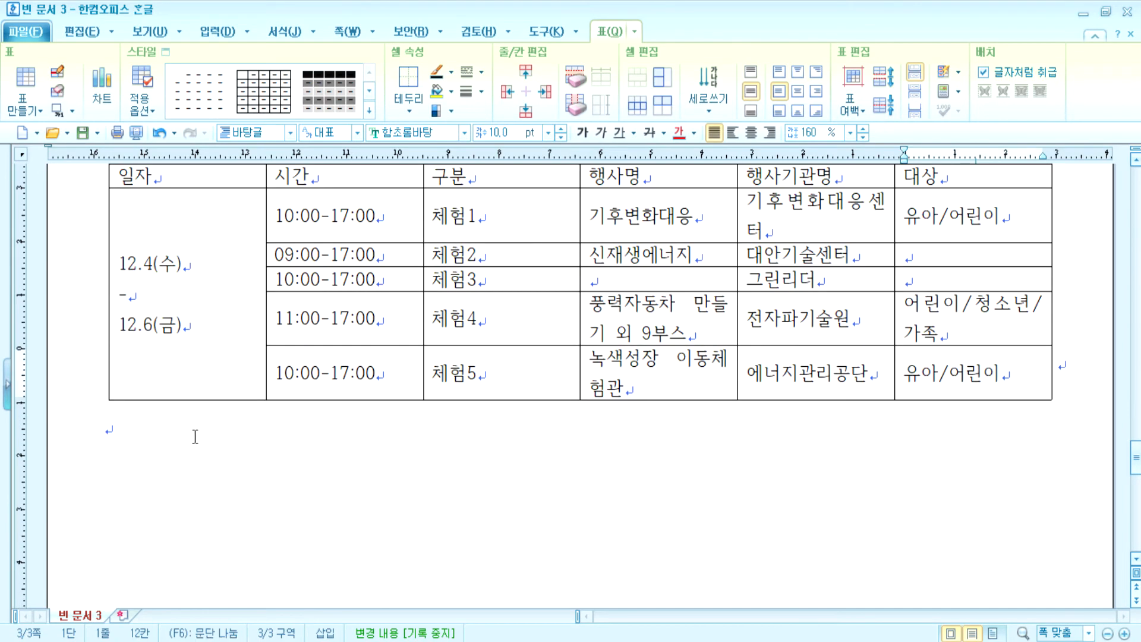
- Below the table, insert a ♥ from the character map followed by the heading 컨퍼런스 주요 개요
left_click(197, 452)
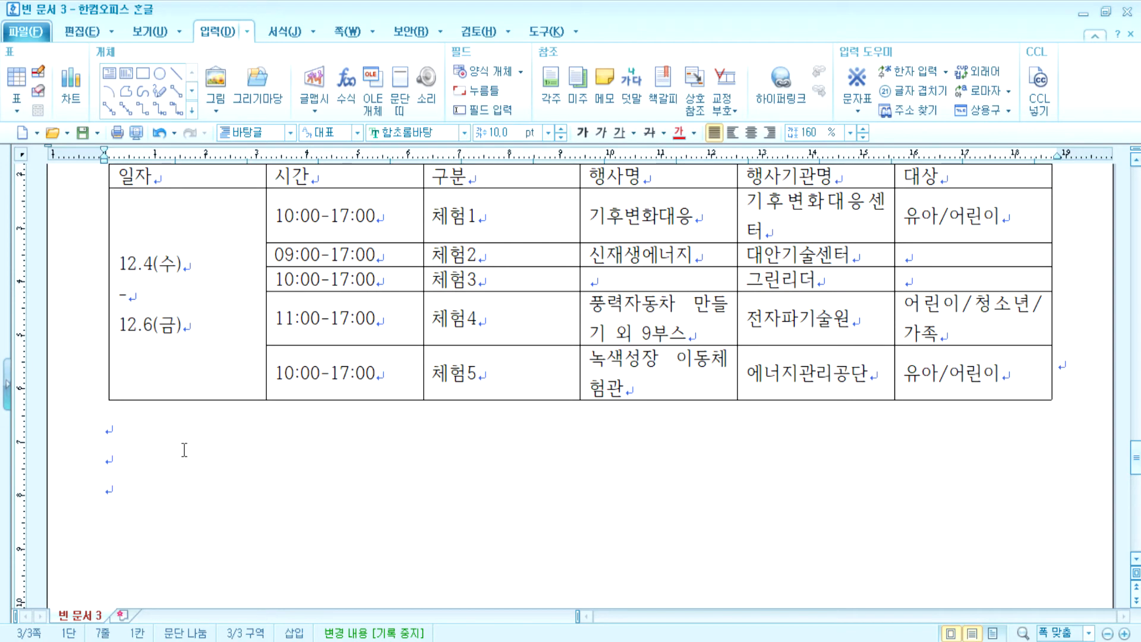
key("ctrl+F10")
key("Right")
key("Right")
key("Right")
key("Right")
key("Right")
key("Right")
key("Right")
key("Right")
key("Right")
key("Right")
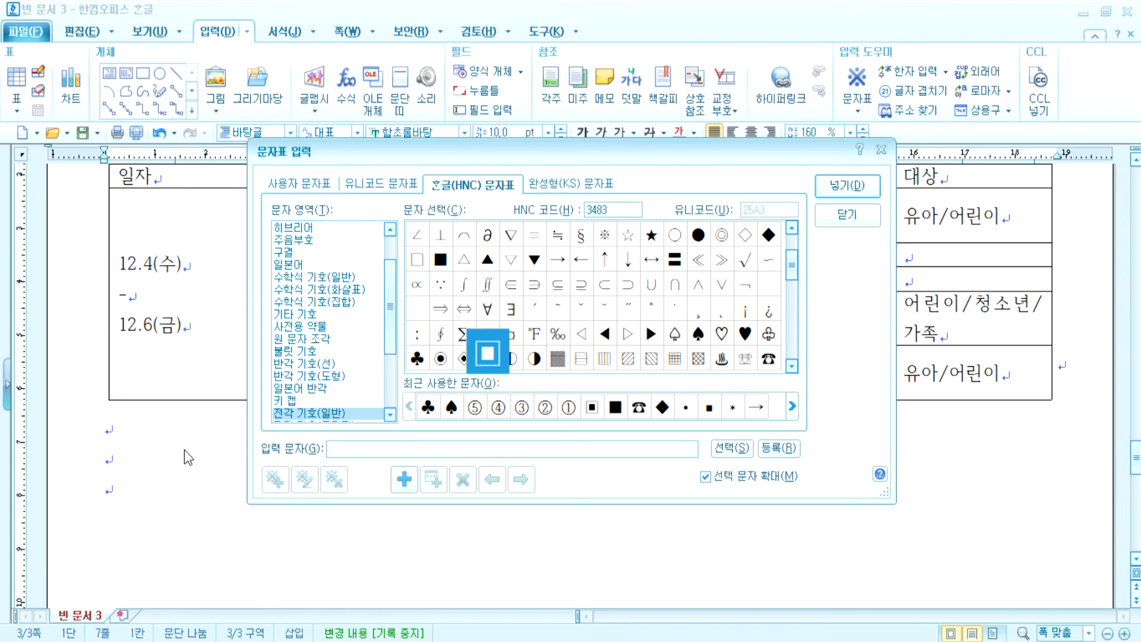
key("Right")
key("Right")
key("Right")
key("Right")
key("Right")
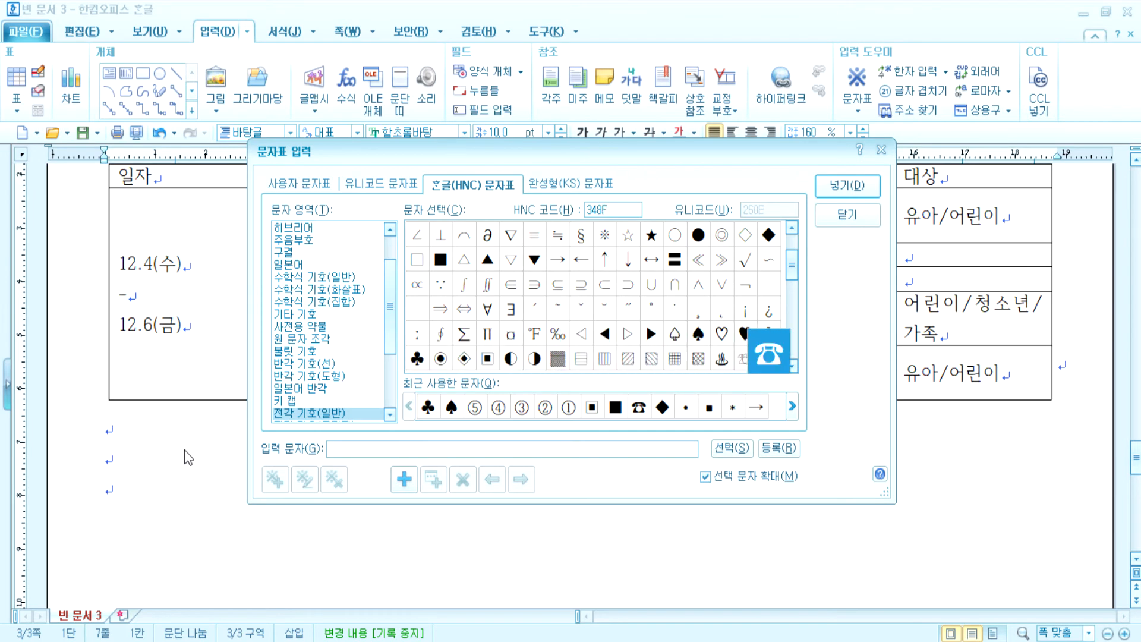
key("Up")
key("Left")
key("Return")
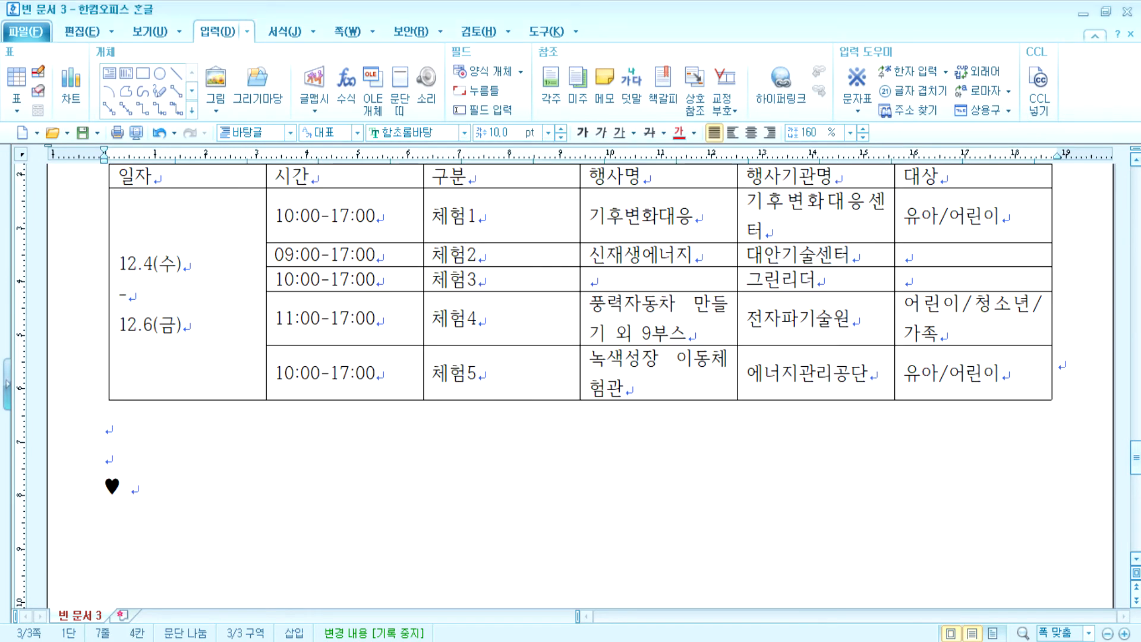
type("컨퍼런스 조")
type("요 개요")
key("Return")
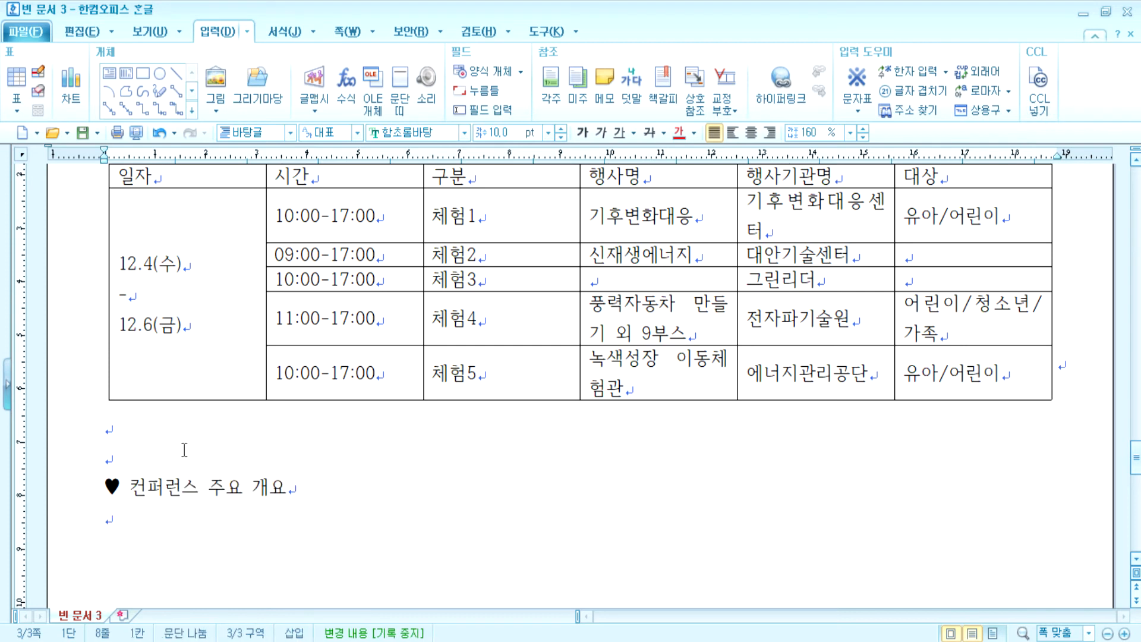
- Create a table of 7 rows and 3 columns via Ctrl+N, T
key("ctrl+n")
key("t")
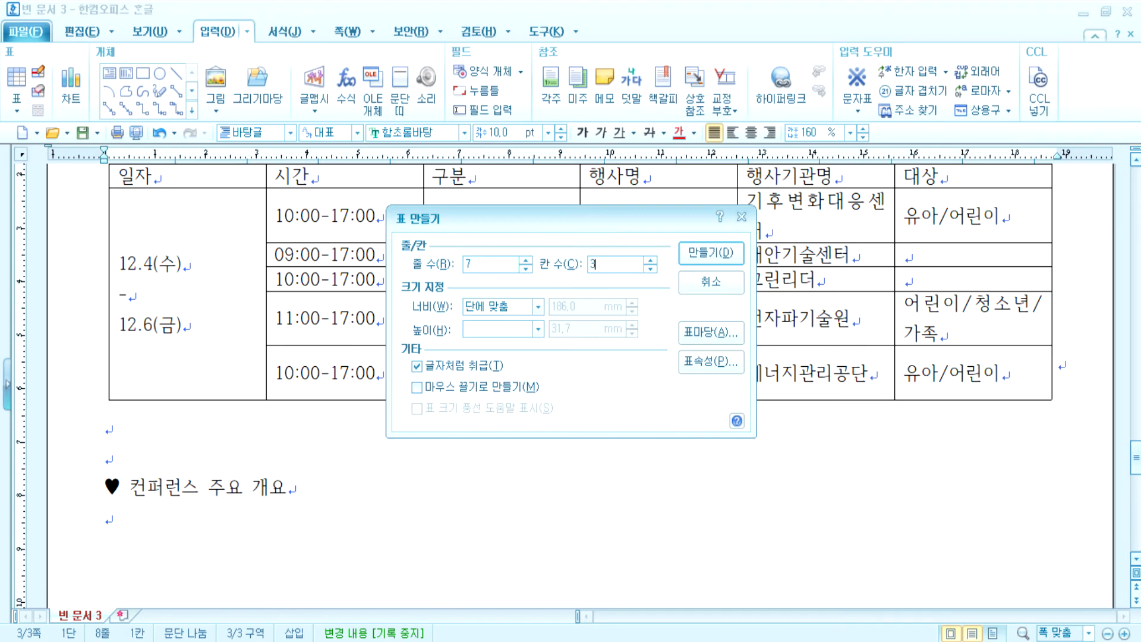
key("Return")
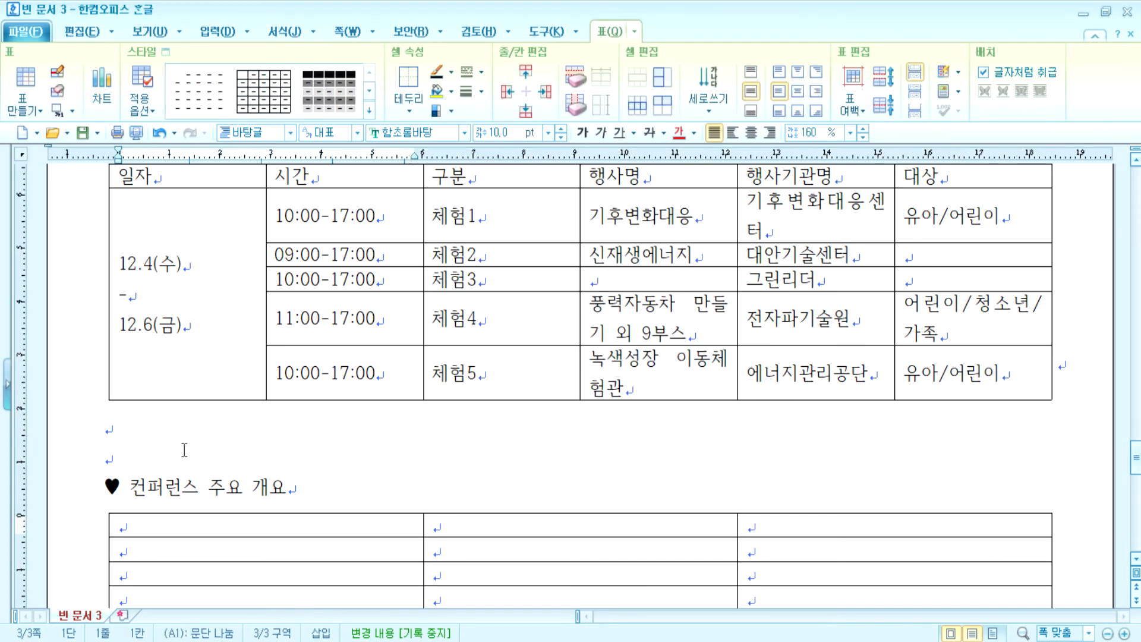
- Enter the headers 구분, 주요 내용, 비고 and the first category 기조 연설
type("구분")
key("Tab")
type("ㅈㅜ요 내용")
key("Tab")
type("비고")
key("Tab")
type("기조")
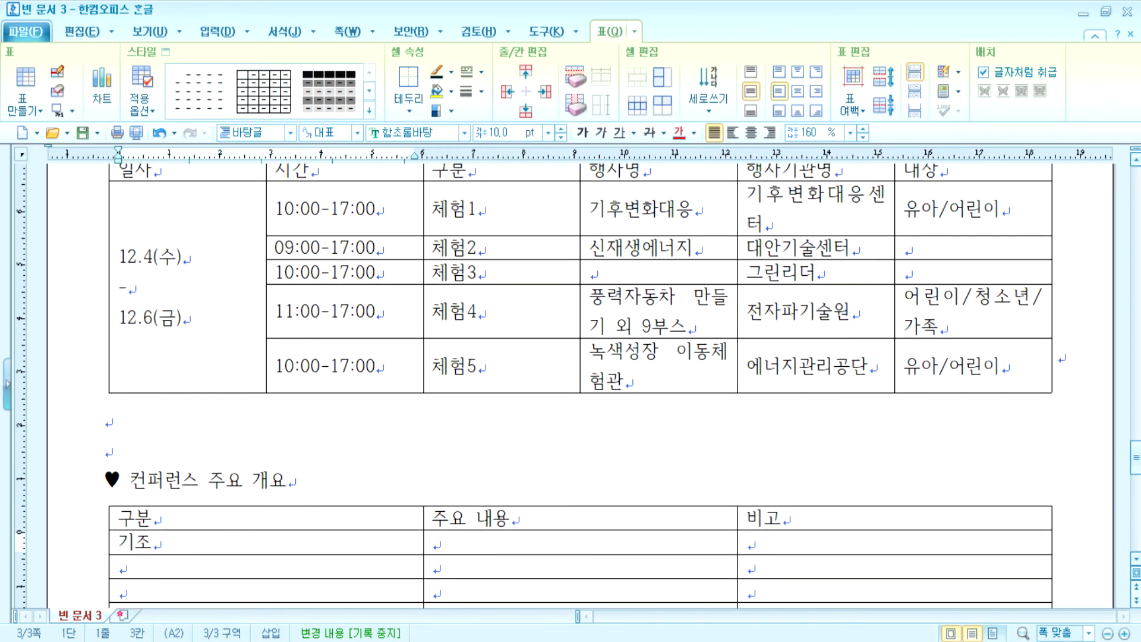
type(" 연설")
key("Tab")
- Enter three 주요 내용 topics: 기업 환경의 변화, 우편 e-서비스 솔루션 개발, 전자문서 유통 운영체제
type("문서에 지능으")
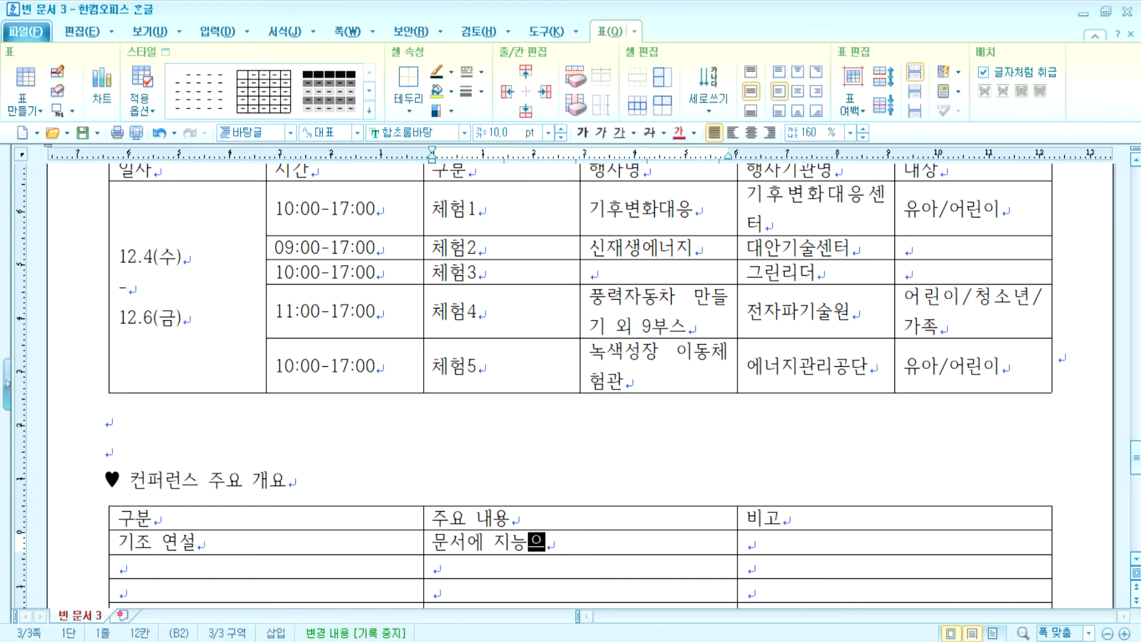
key("BackSpace")
key("BackSpace")
type("을 ")
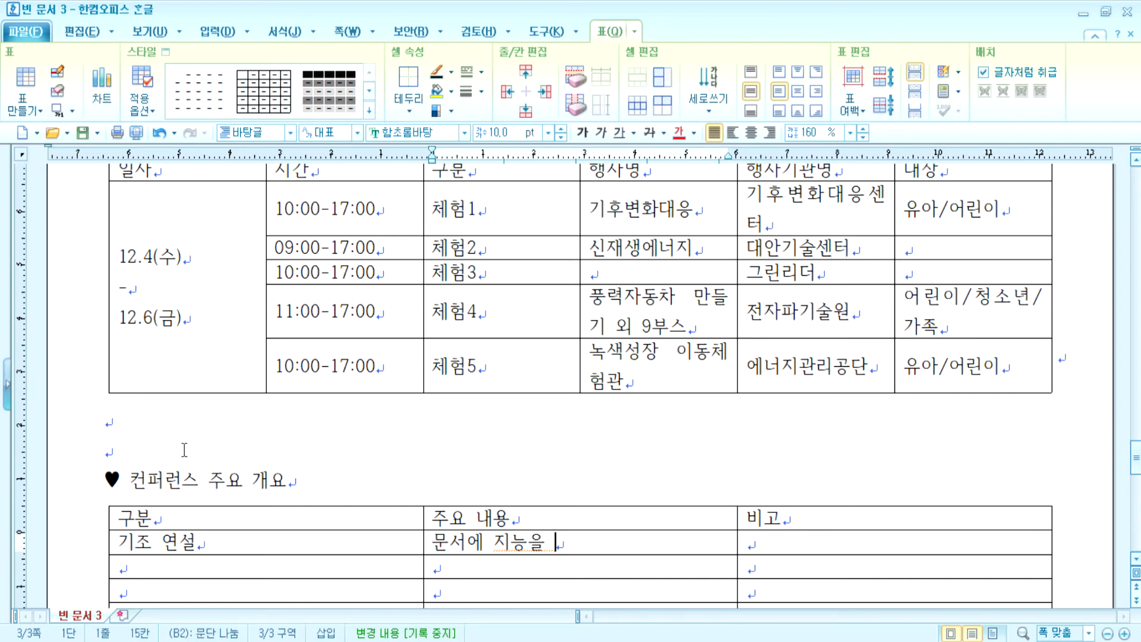
type("요구한는 ")
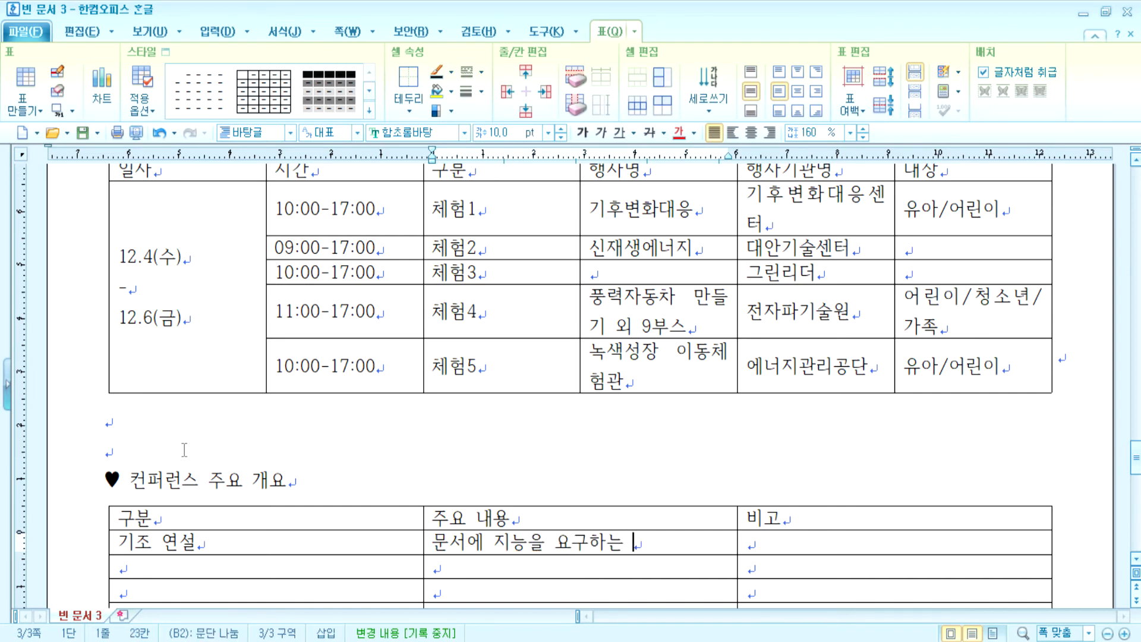
type("기업 환경의 ㅂ")
type("변호")
key("Down")
type("우편의 ")
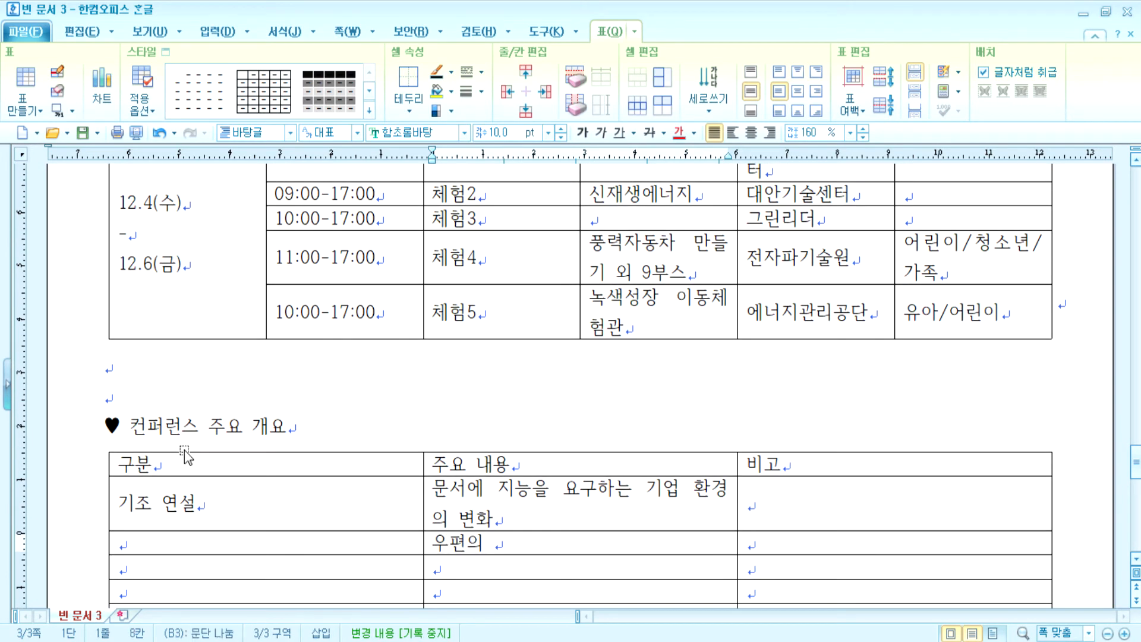
type("e-서비")
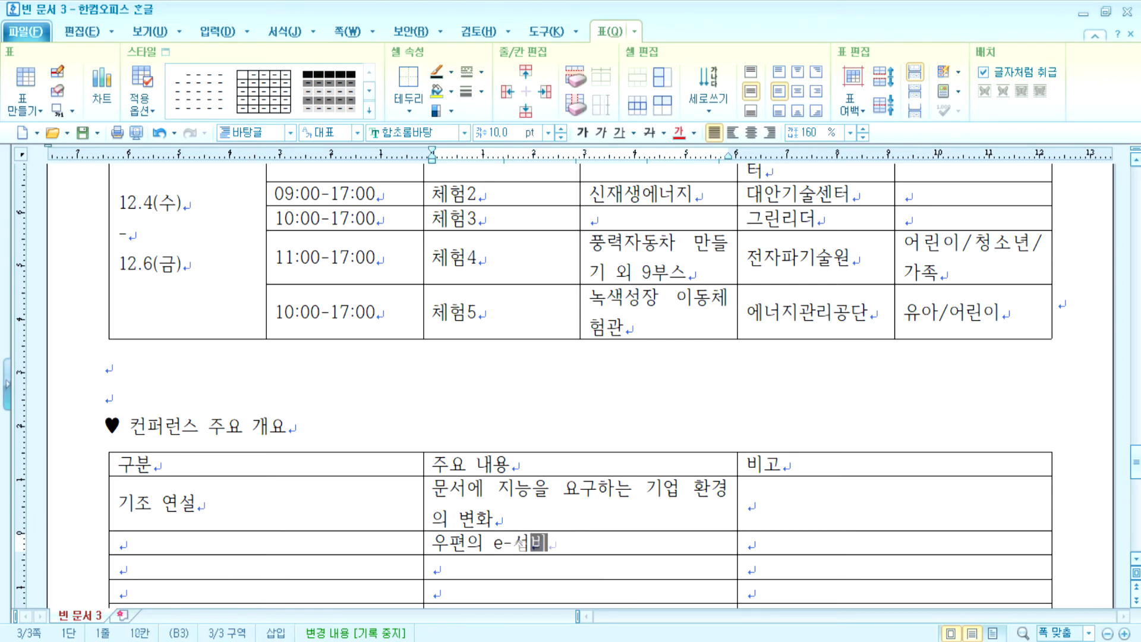
type("스 및 배")
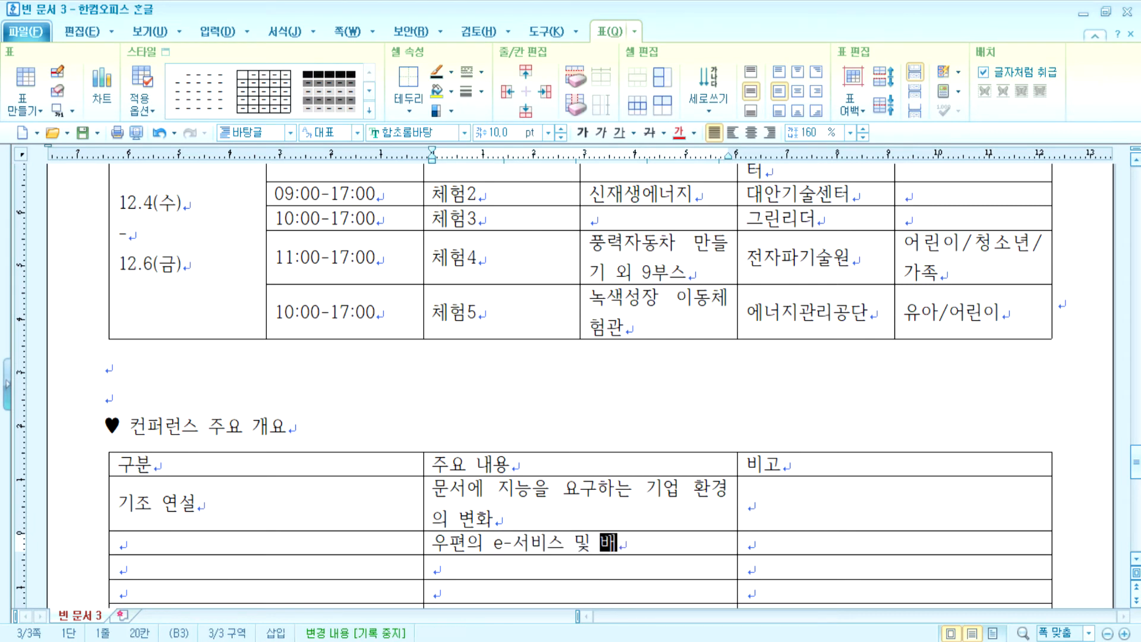
type("달 사ㄴ업을 위한 ")
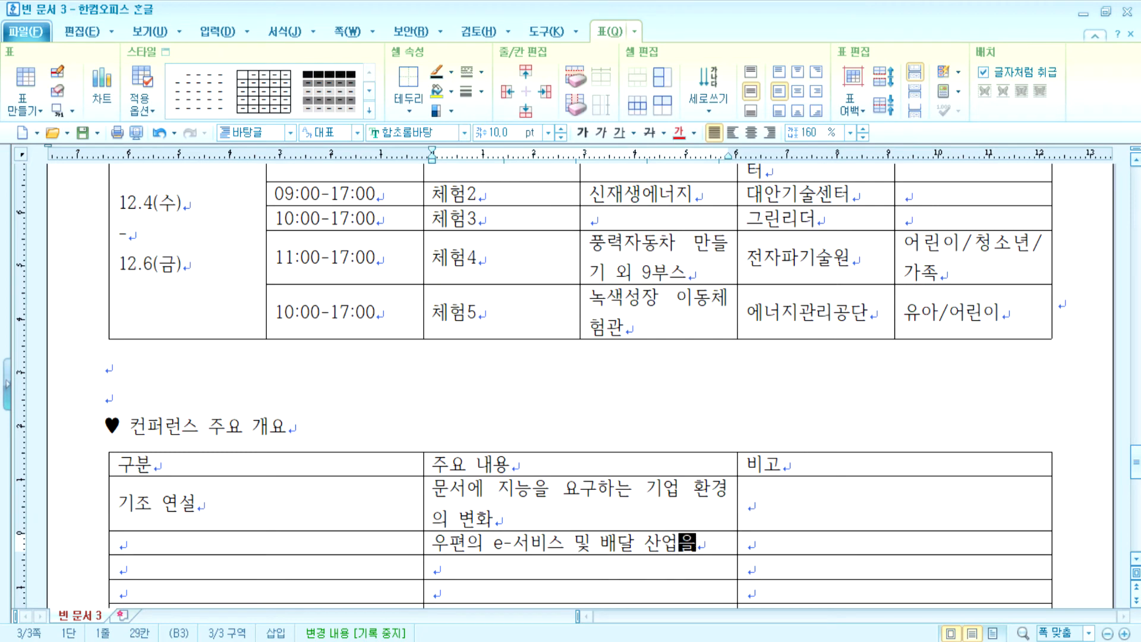
type("솔ㄹ")
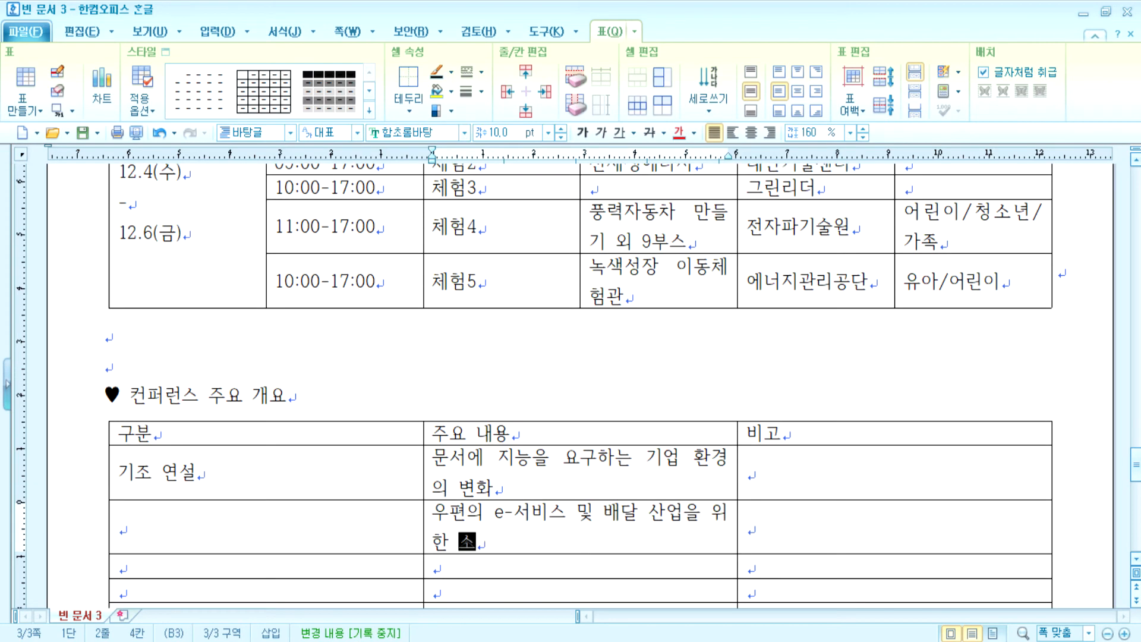
type("ㅜ션 ㄱ")
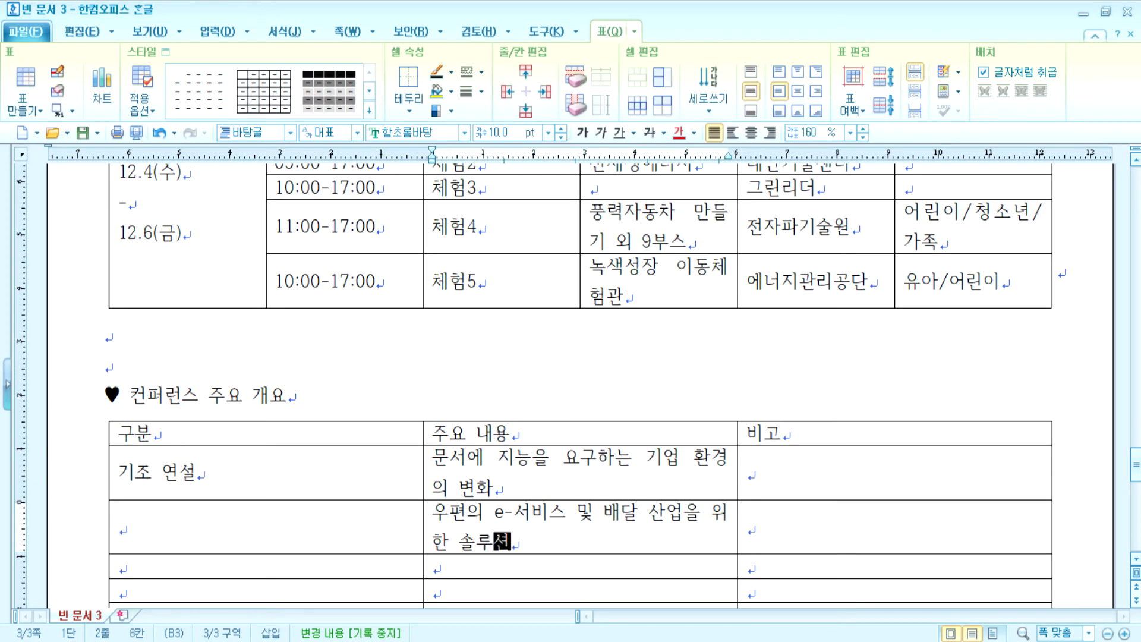
type("ㅐ발")
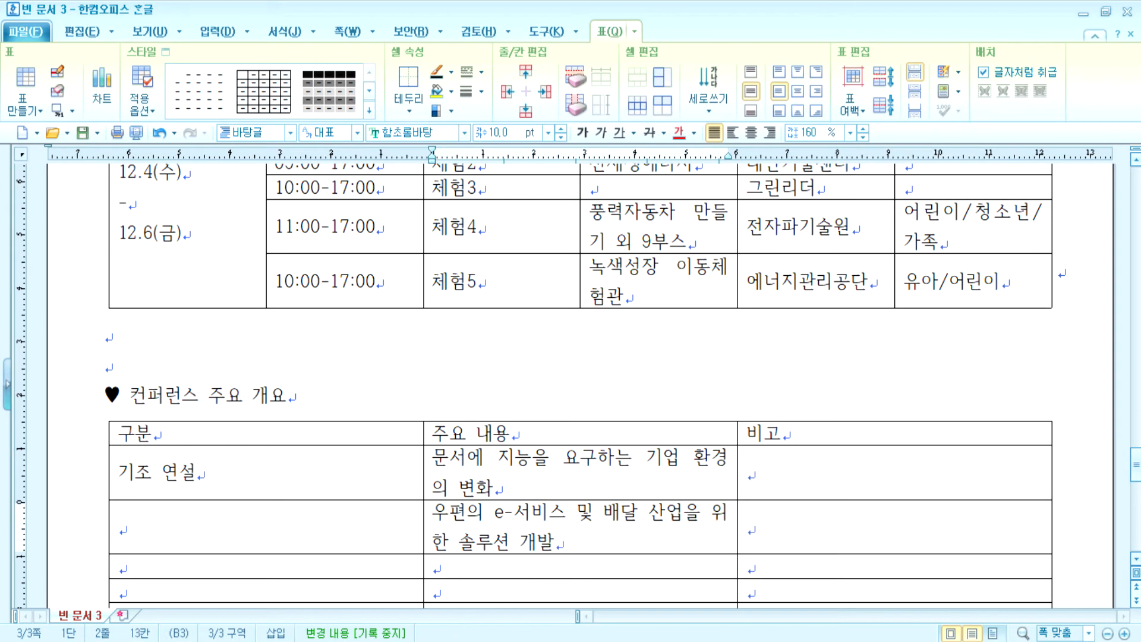
key("Down")
type("신로ㅣ를 바탕으로 하")
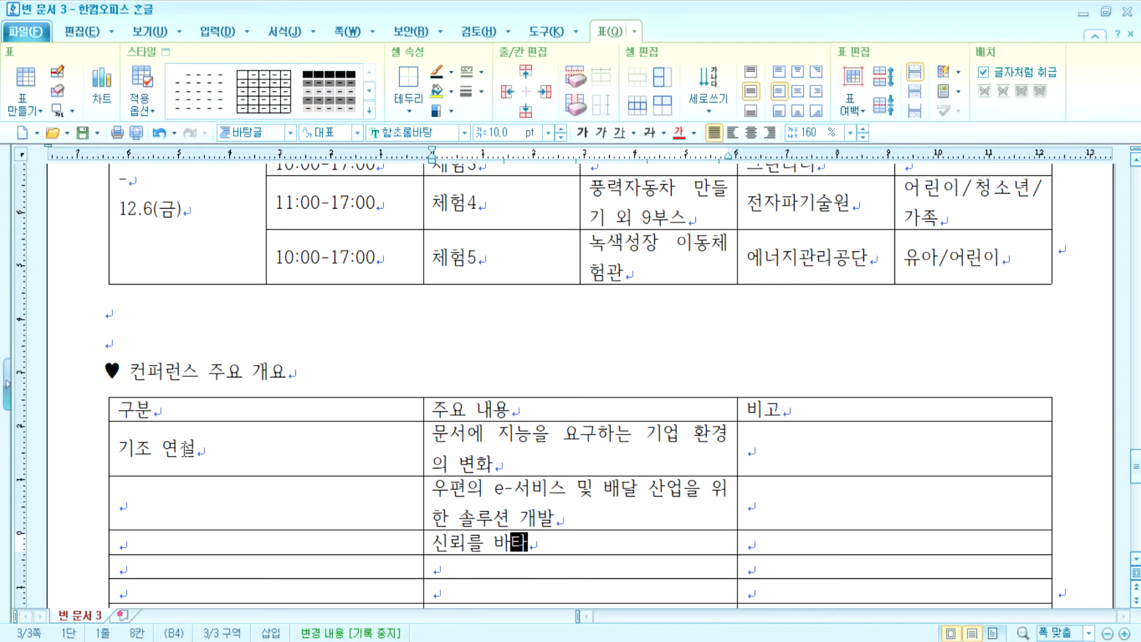
type("ㄴ 전자문서 ㅇ")
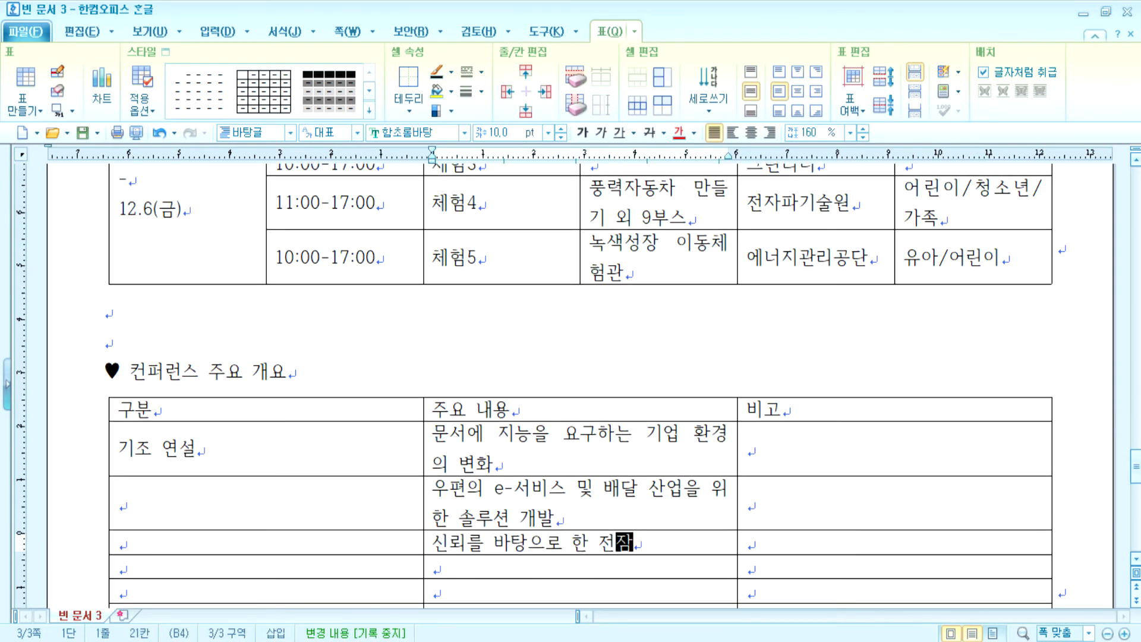
type("ㅠ통 유")
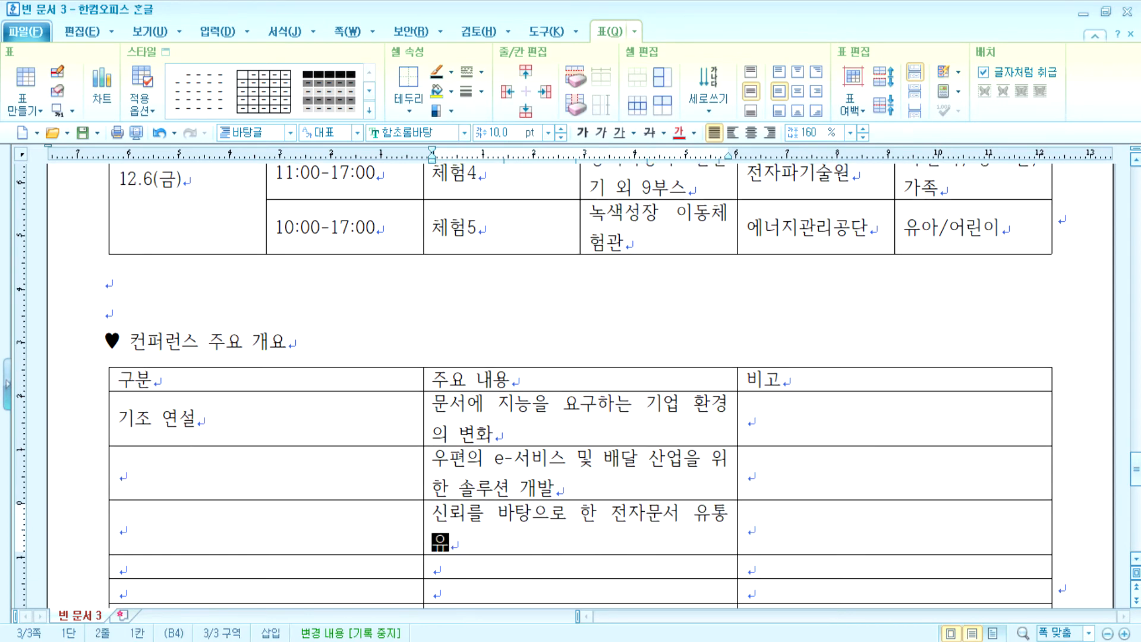
type("ㅜㄴ영체제")
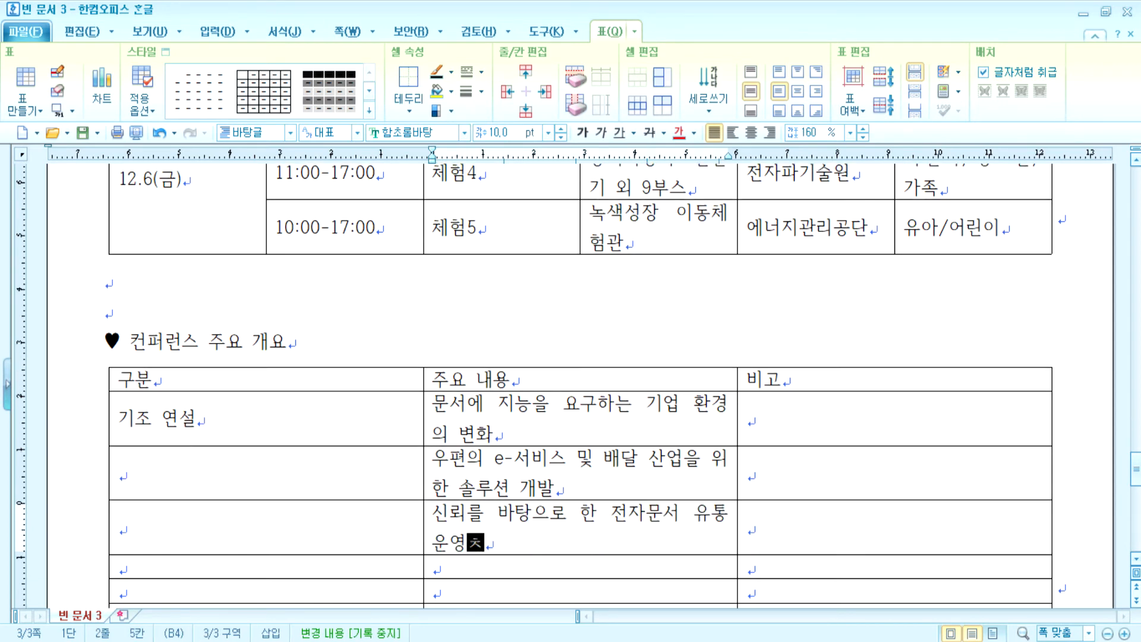
- Enter 미래창의과학부 인터넷지원관 with its contact phone number in the next 주요 내용 cell
key("Down")
type("미래창조")
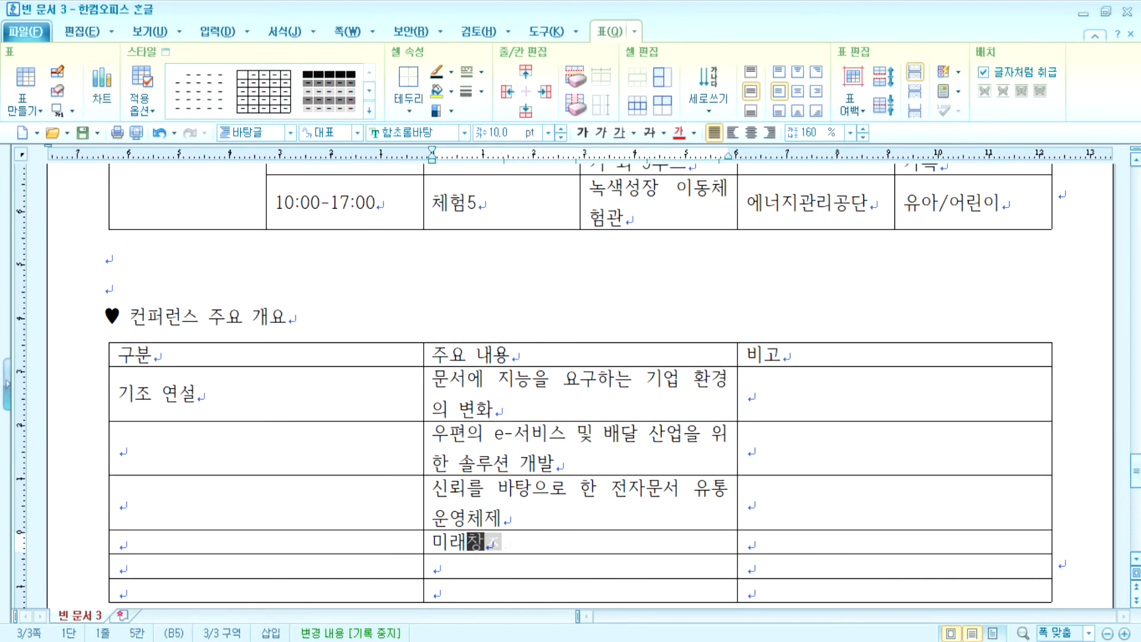
key("BackSpace")
key("BackSpace")
type("창의고")
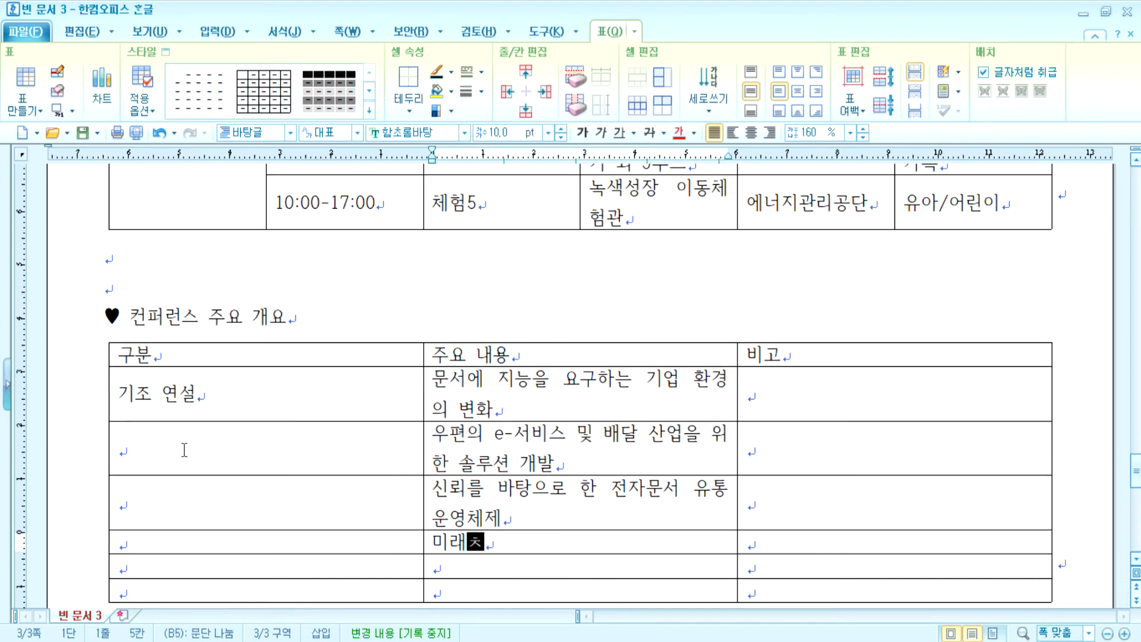
type("과학ㅂ")
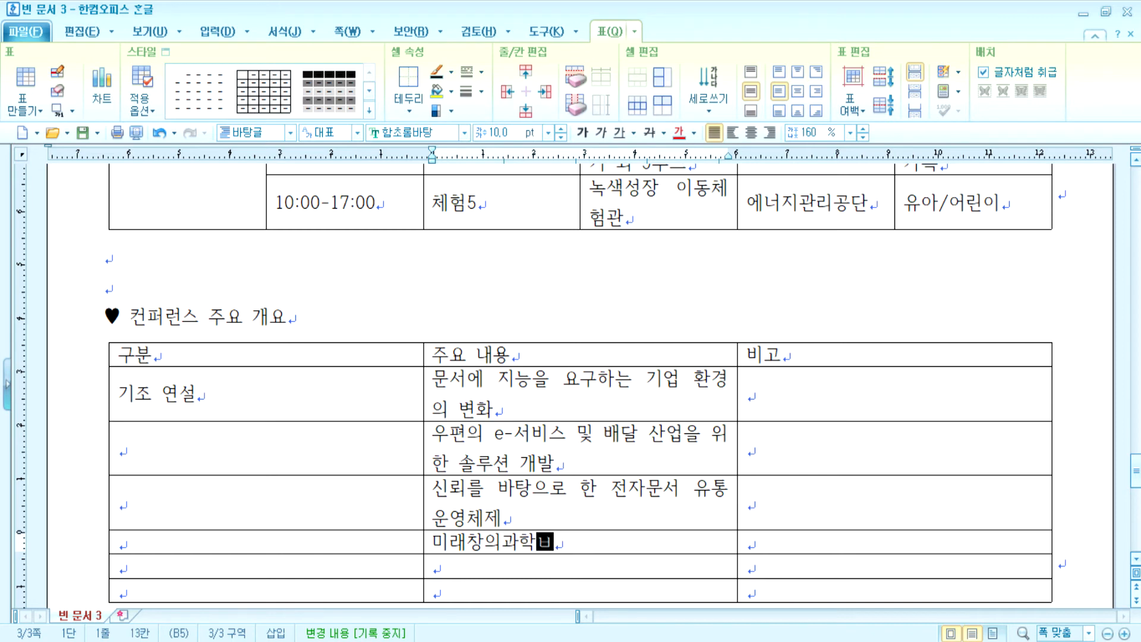
type(" 인ㅌ너넷")
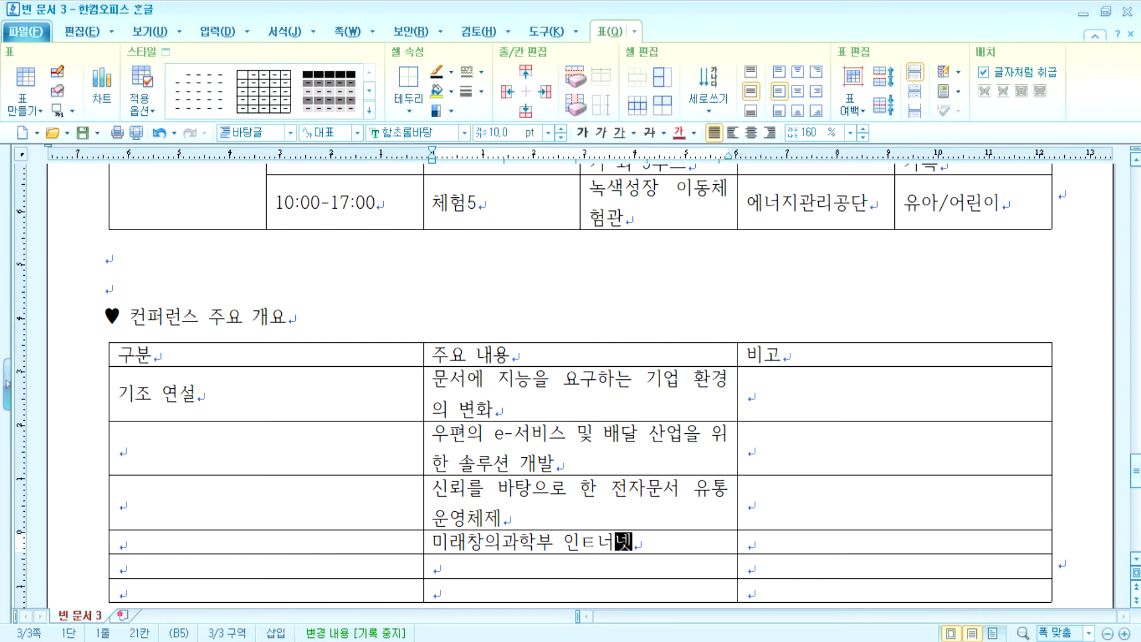
type("지우원관(")
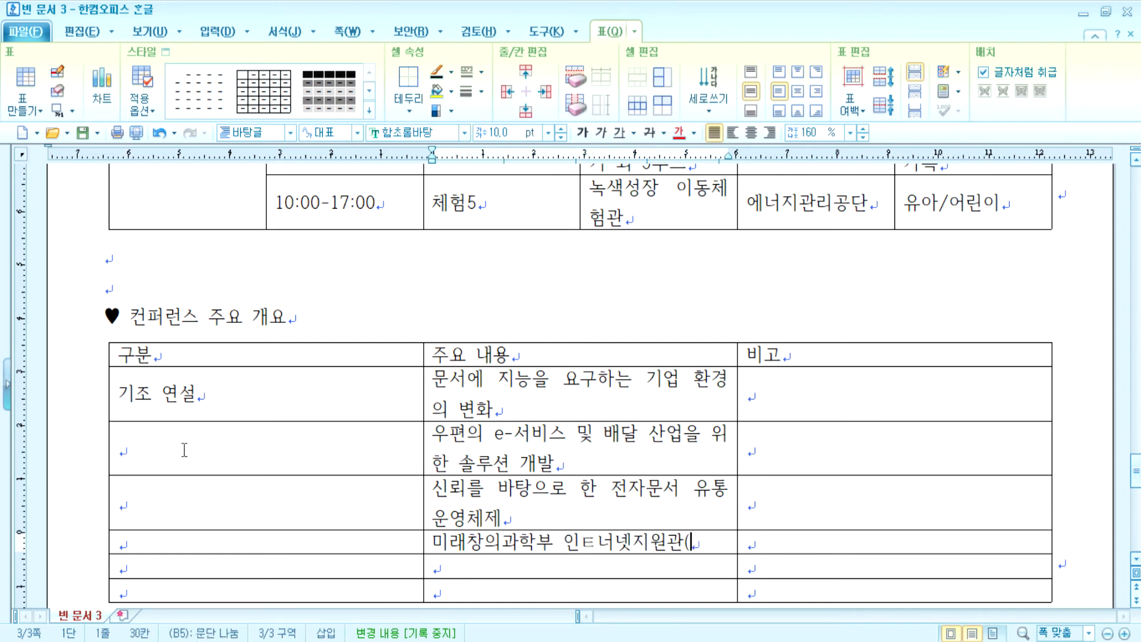
key("Delete")
key("Delete")
type("터")
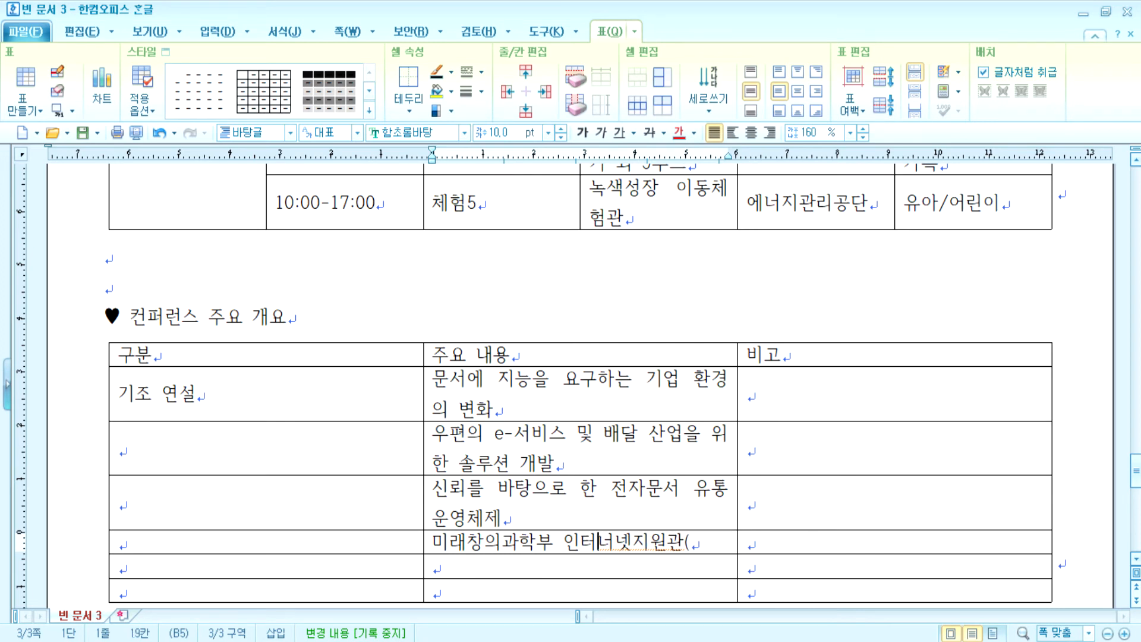
key("End")
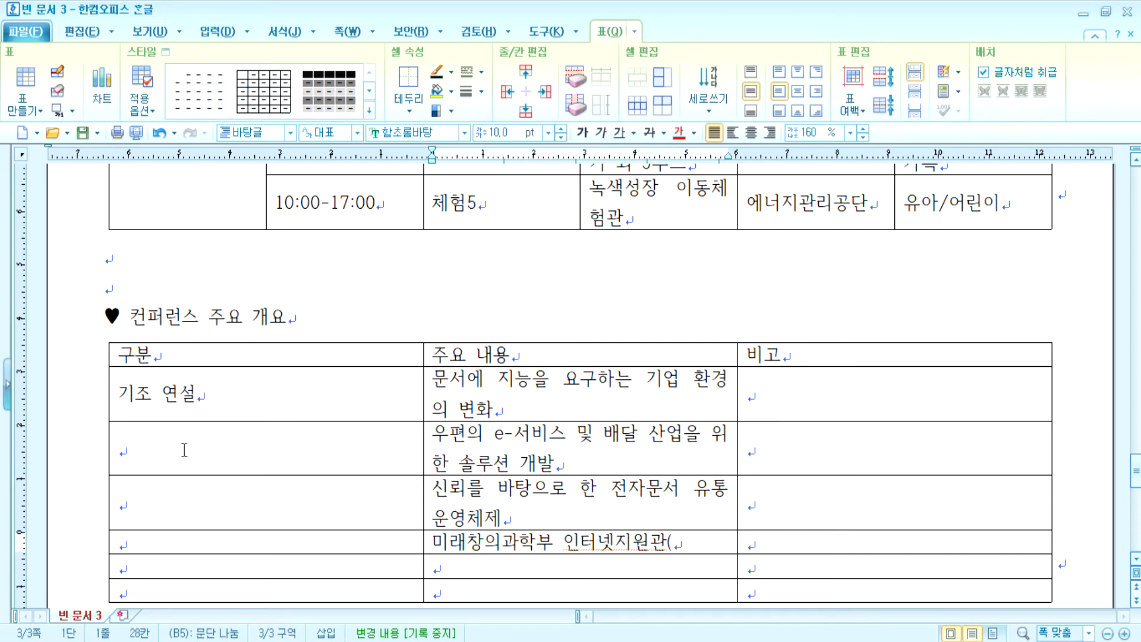
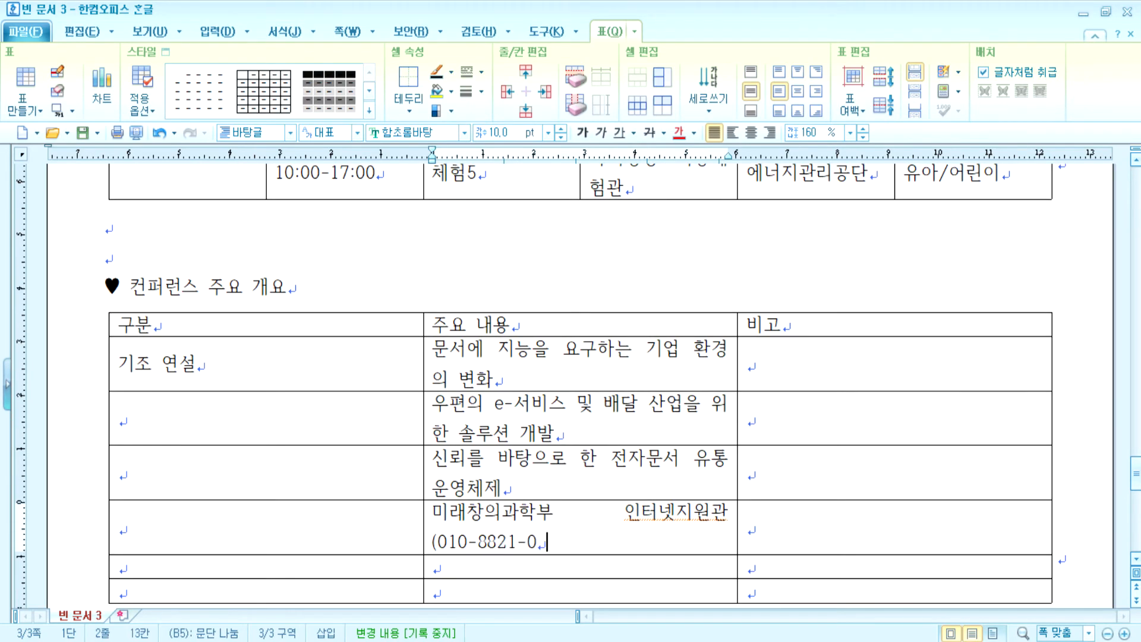
- Add 한국생산성본부장 with its contact phone number and 대한전자문서산업협회 in the last two rows
key("Down")
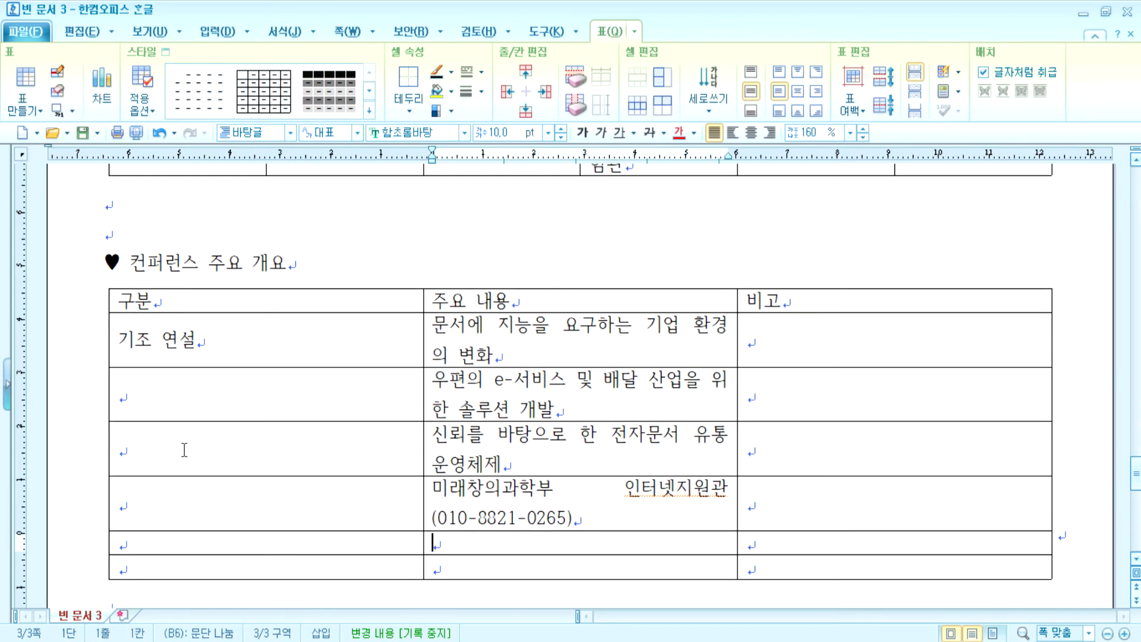
type("핸사")
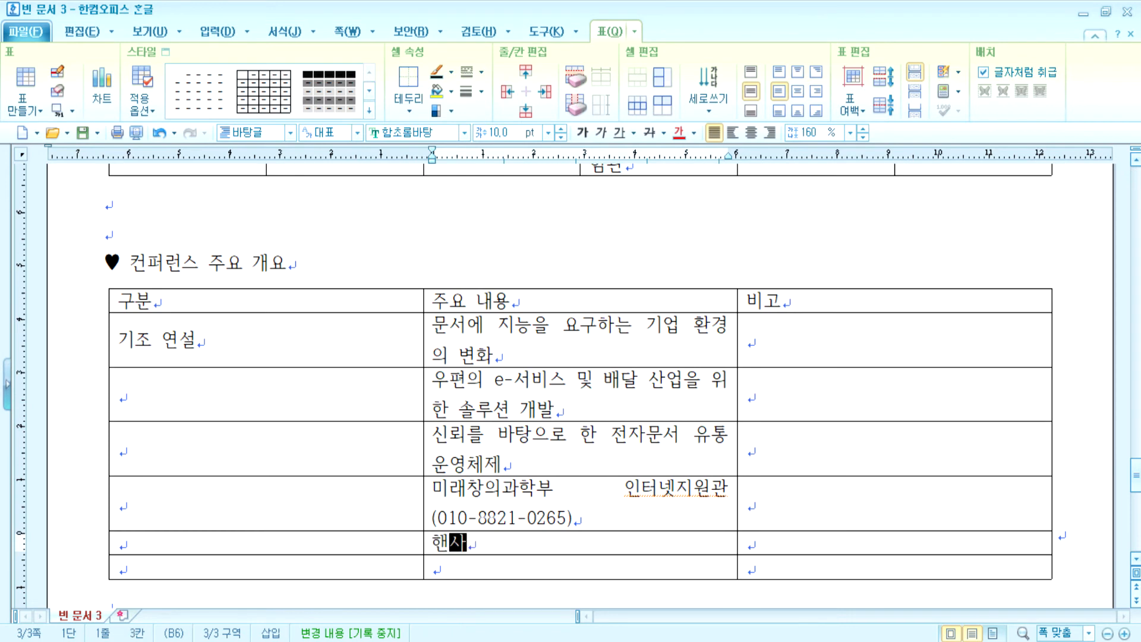
key("BackSpace")
key("BackSpace")
key("BackSpace")
type("한국생산서")
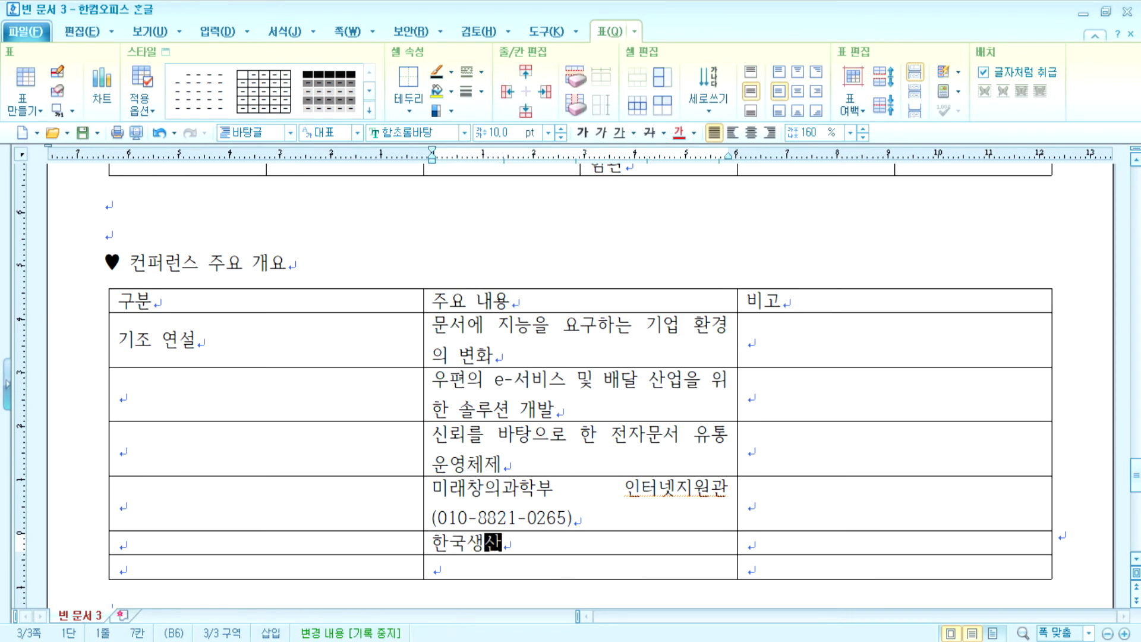
type("성본부")
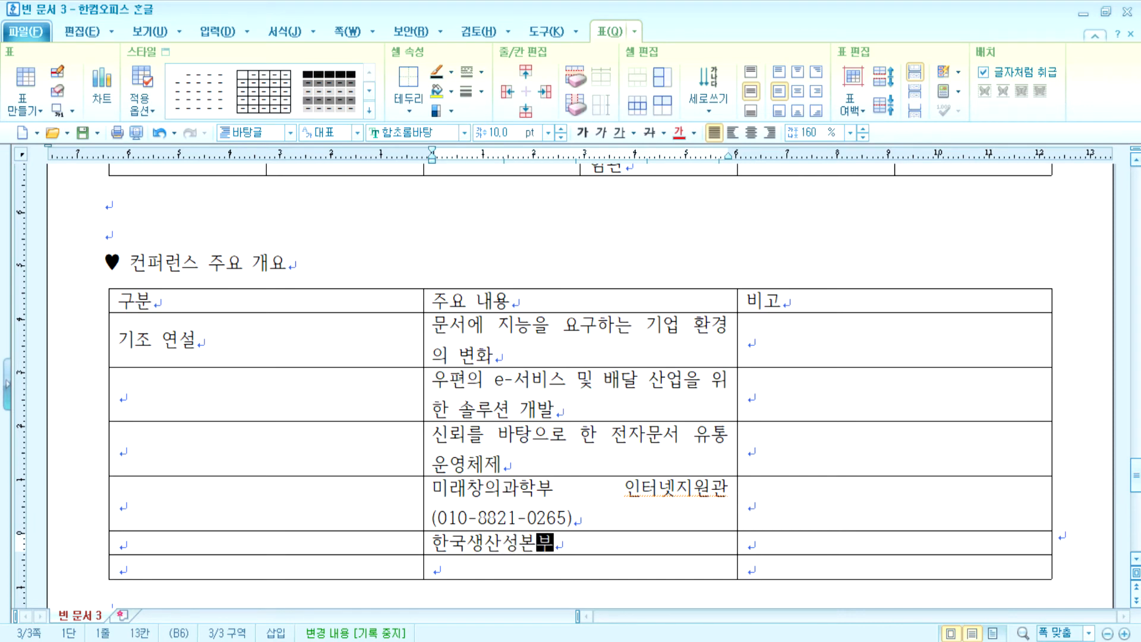
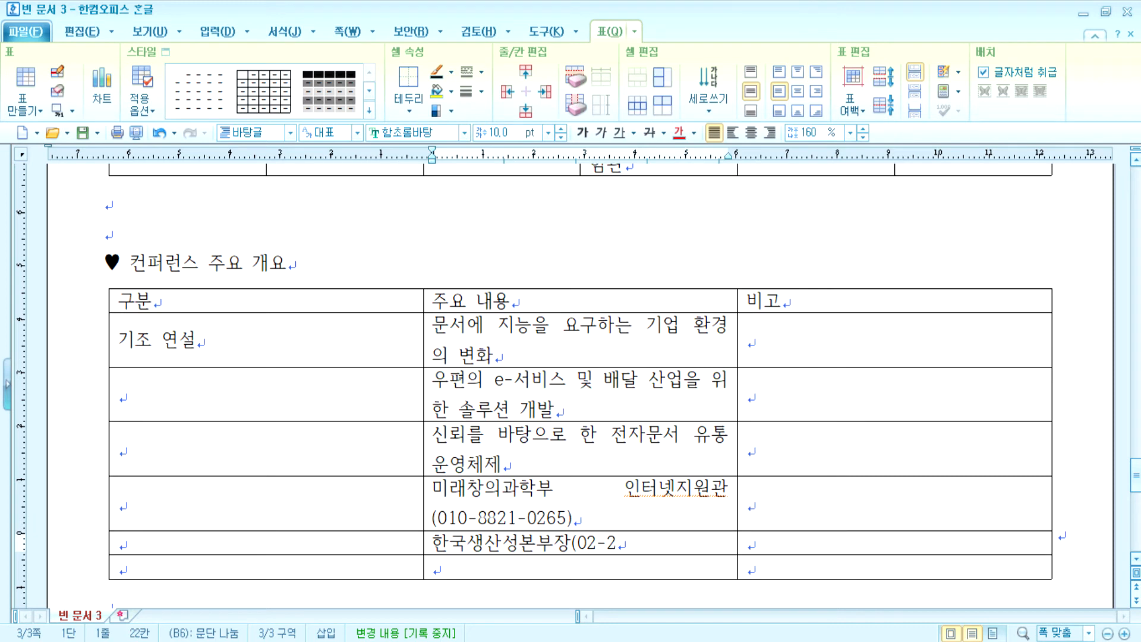
key("Down")
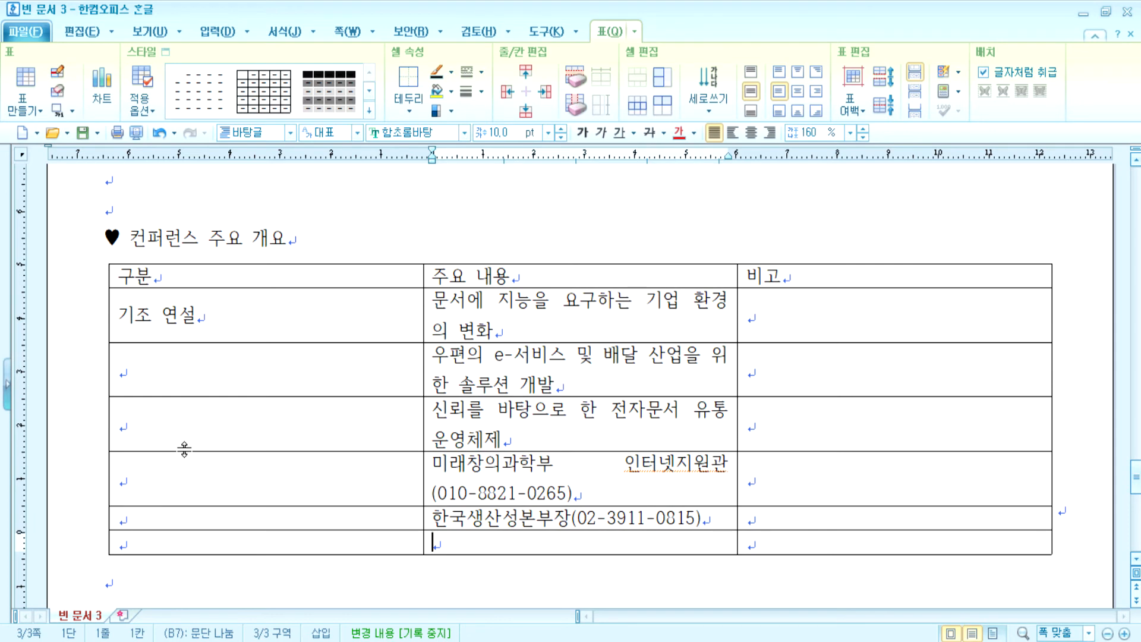
type("대한")
type("전자문서산")
type("업현")
type("회")
key("Tab")
- Label the 구분 rows 초청 강연, 참석자 and 주최 및 주관, undoing an accidental extra row
left_click(170, 386)
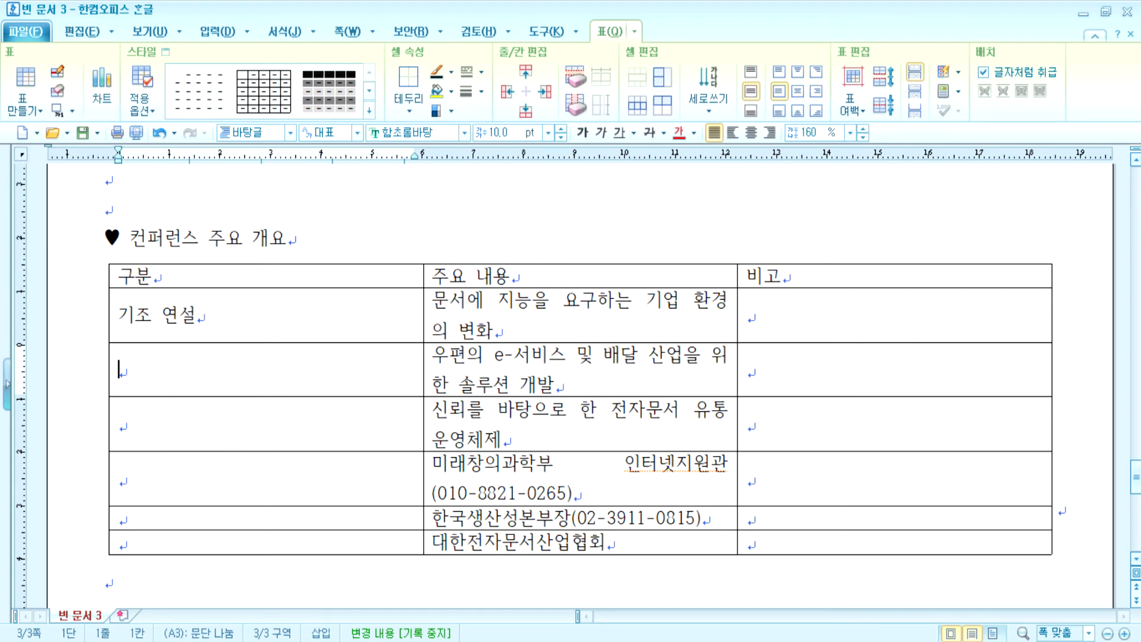
type("초청 강연")
key("Down")
key("Down")
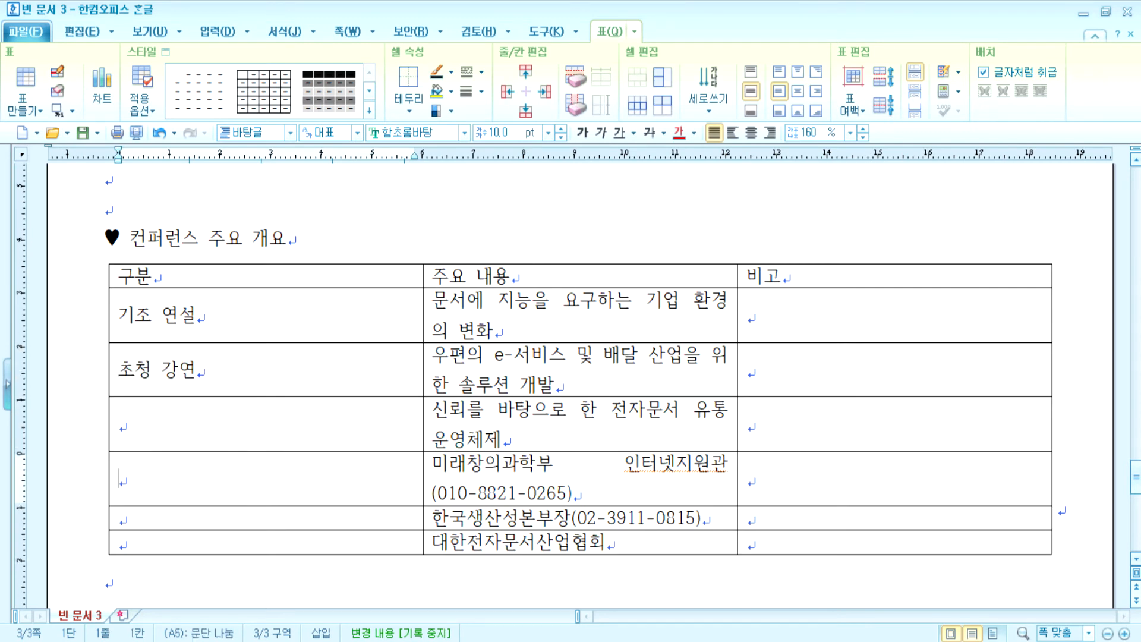
type("참석자")
key("Down")
key("Down")
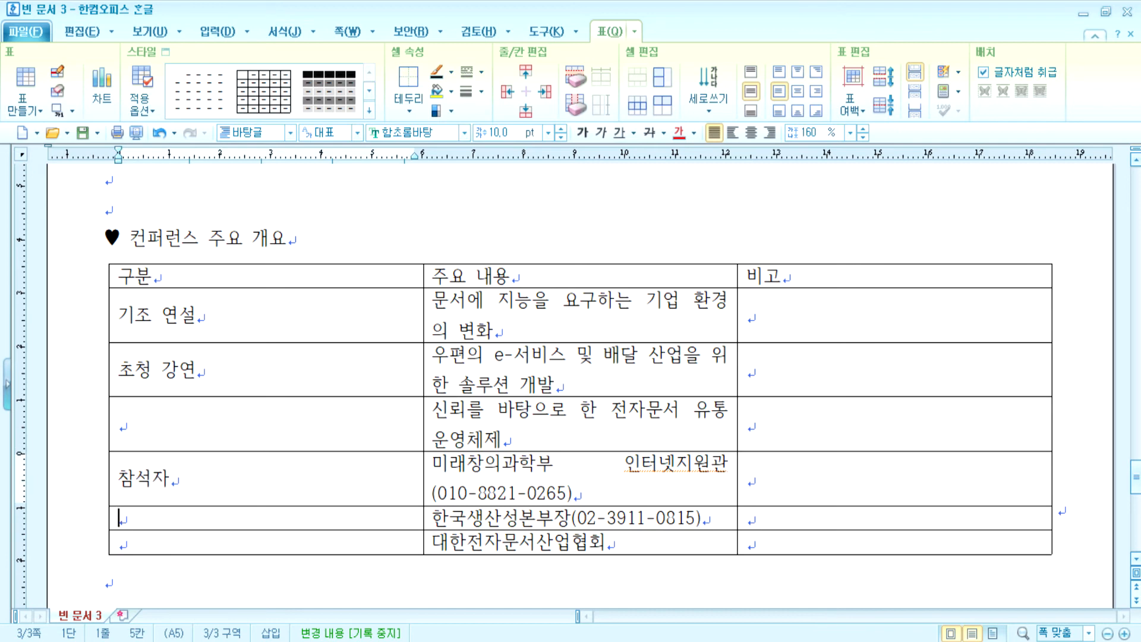
type("주최 및 주관")
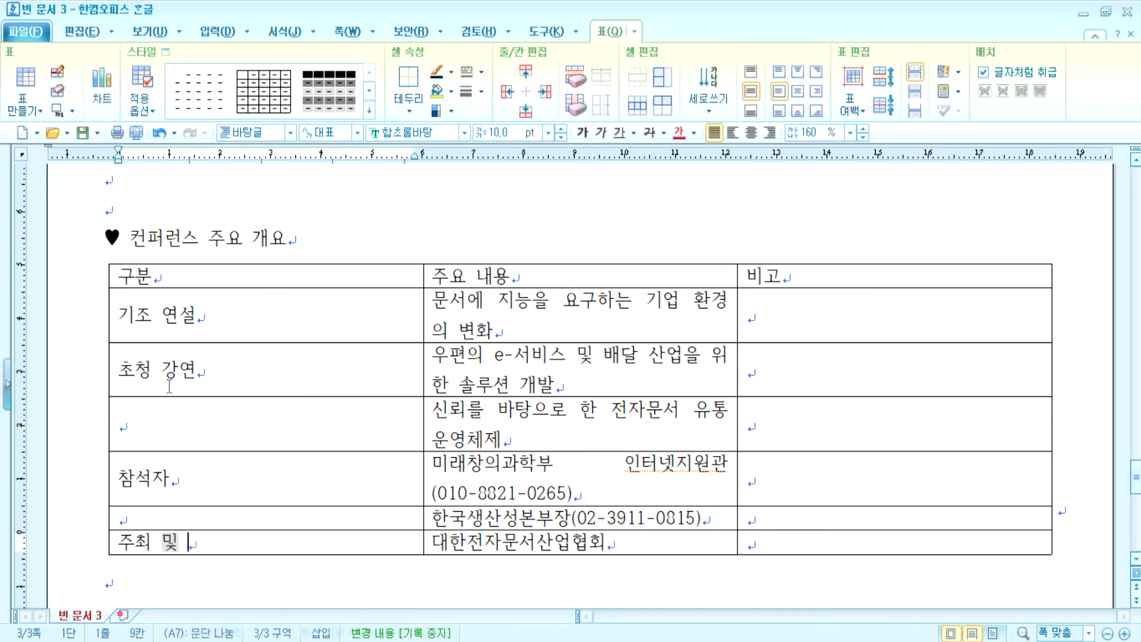
key("Tab")
key("Tab")
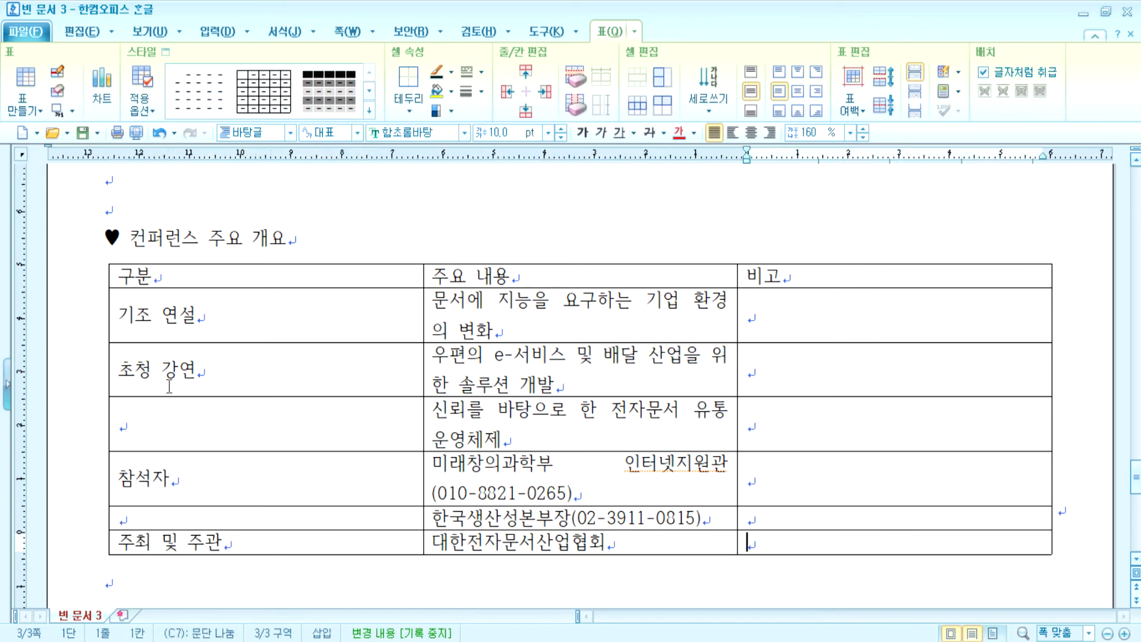
key("Tab")
key("ctrl+z")
- Type '자세한 정보는 공식 웹 사이를 참조하시기 바랍니다.' in the 비고 cell beside 기조 연설
key("Up")
key("Up")
key("Up")
key("Up")
key("Up")
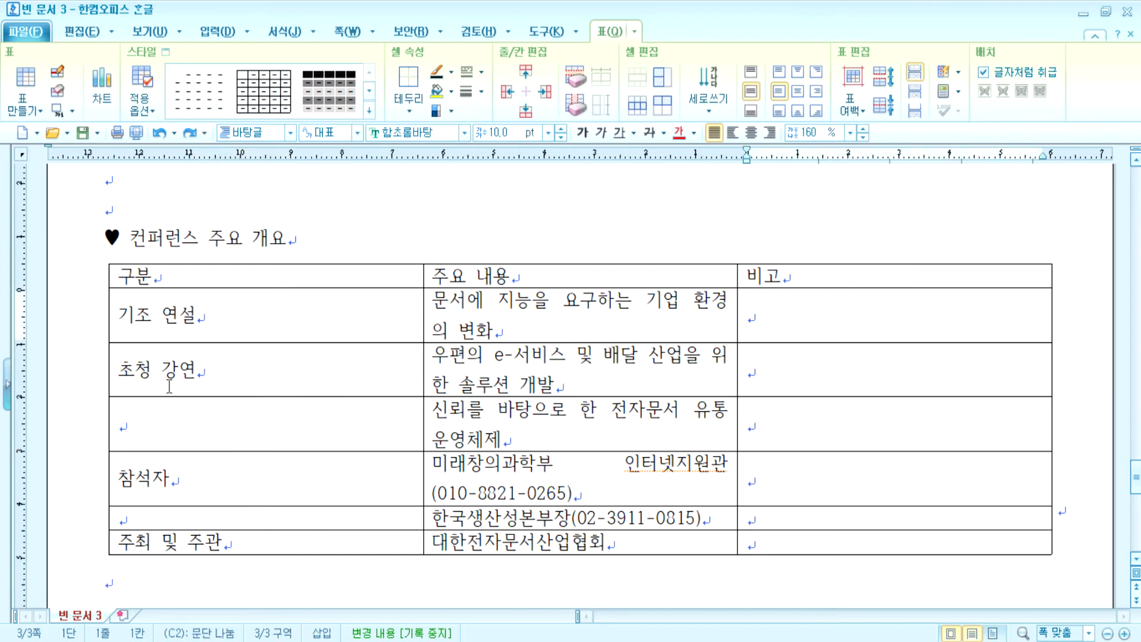
type("자세")
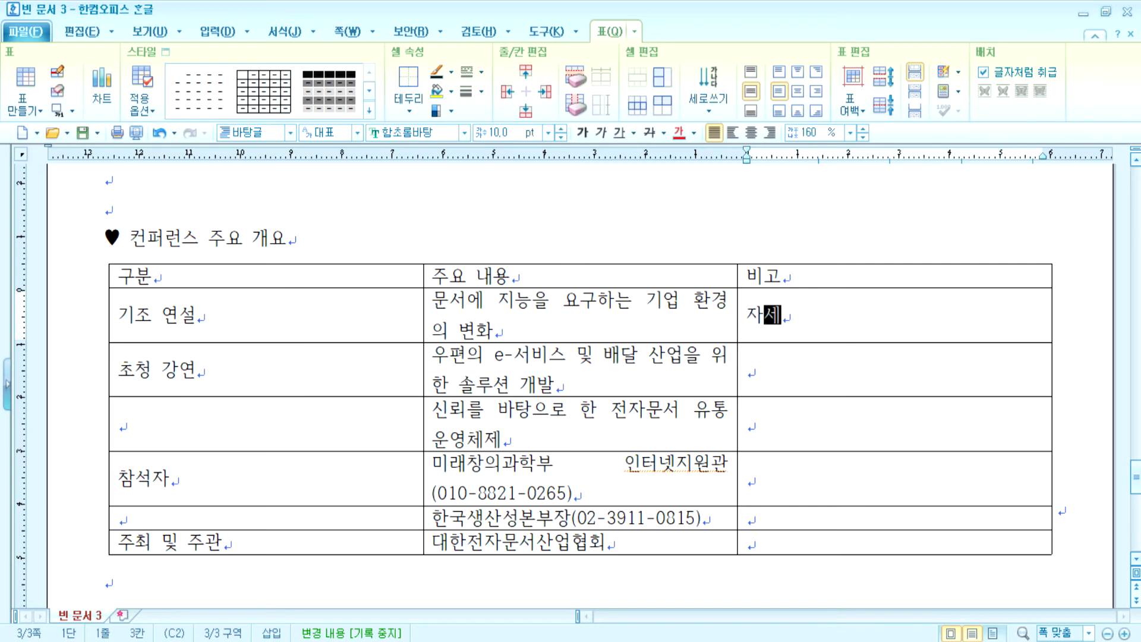
type("한 정보는 공식 웹")
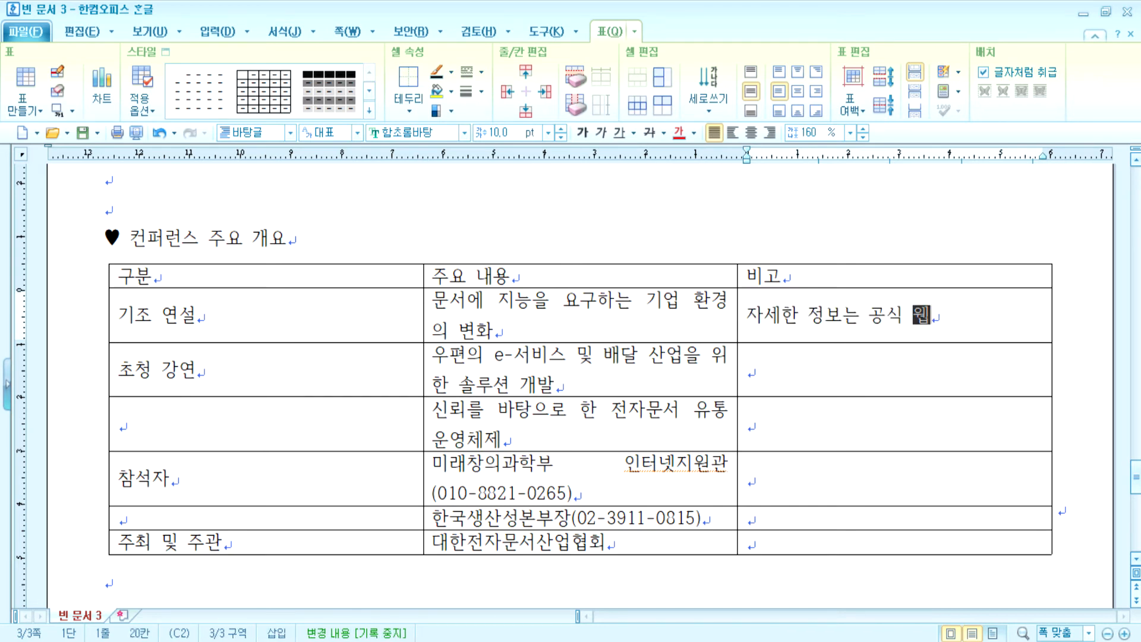
type(" 사이를 ")
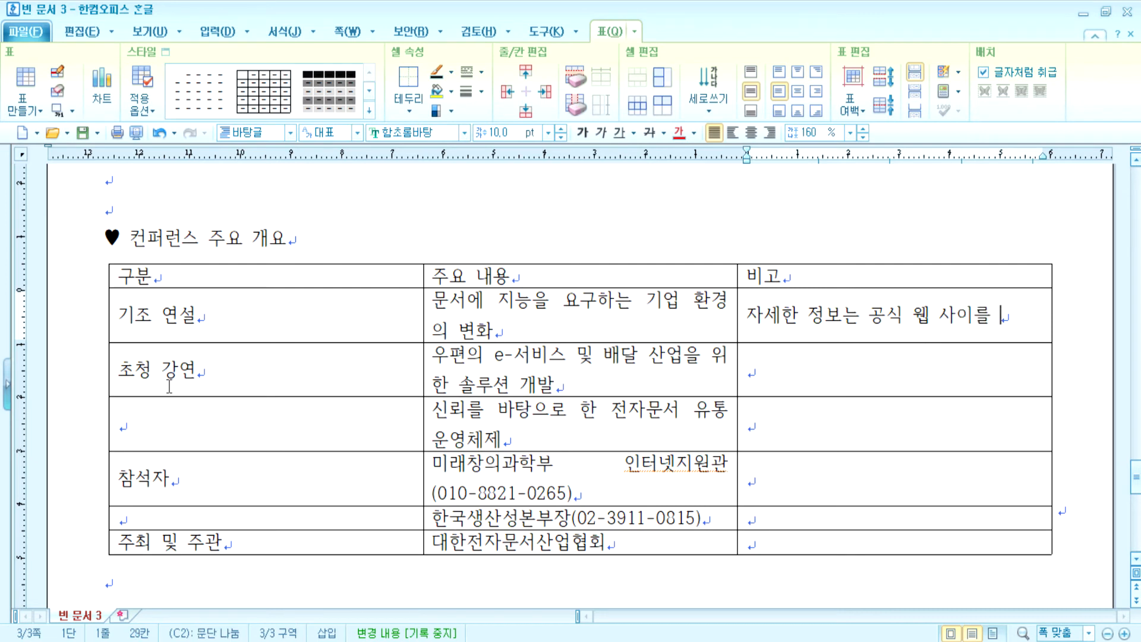
type("차조하기시")
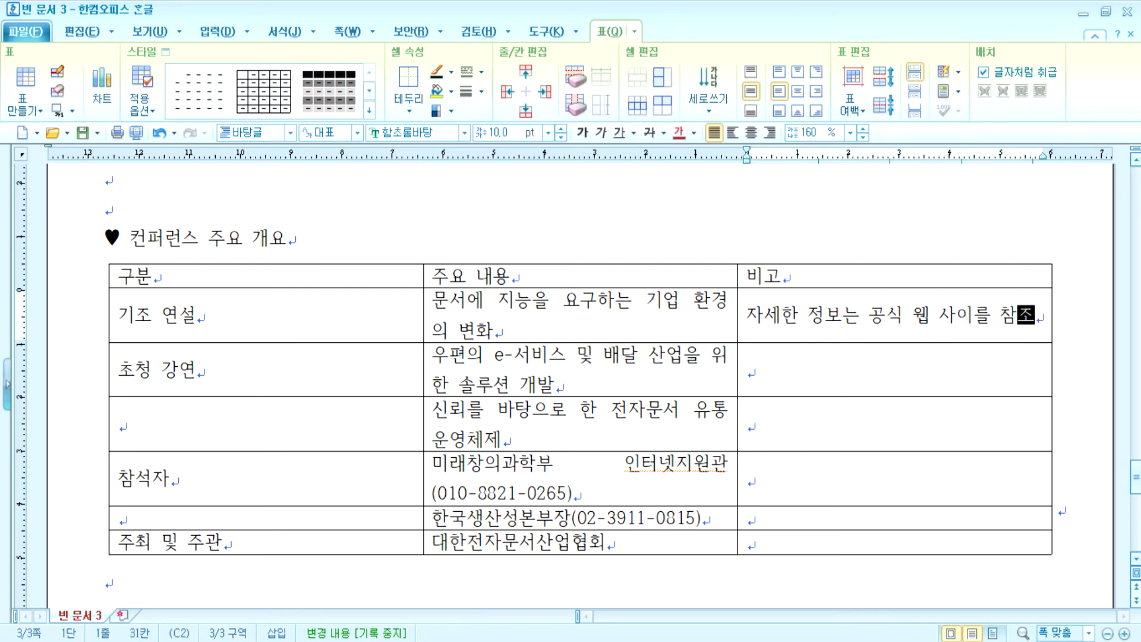
key("BackSpace")
key("BackSpace")
key("BackSpace")
type("시기 바랍니다.")
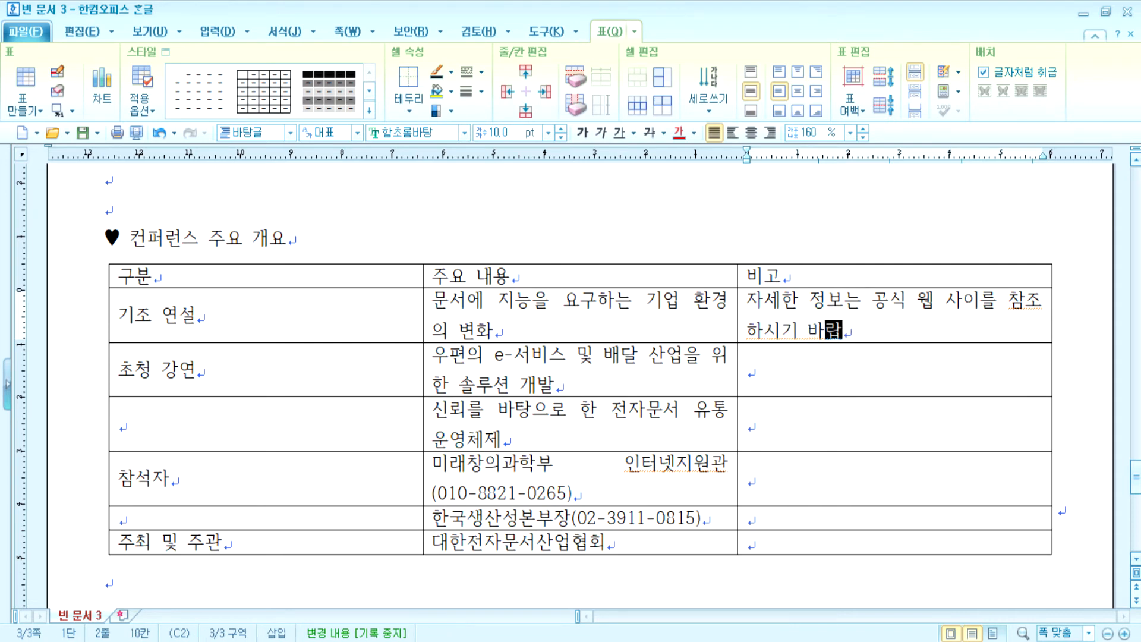
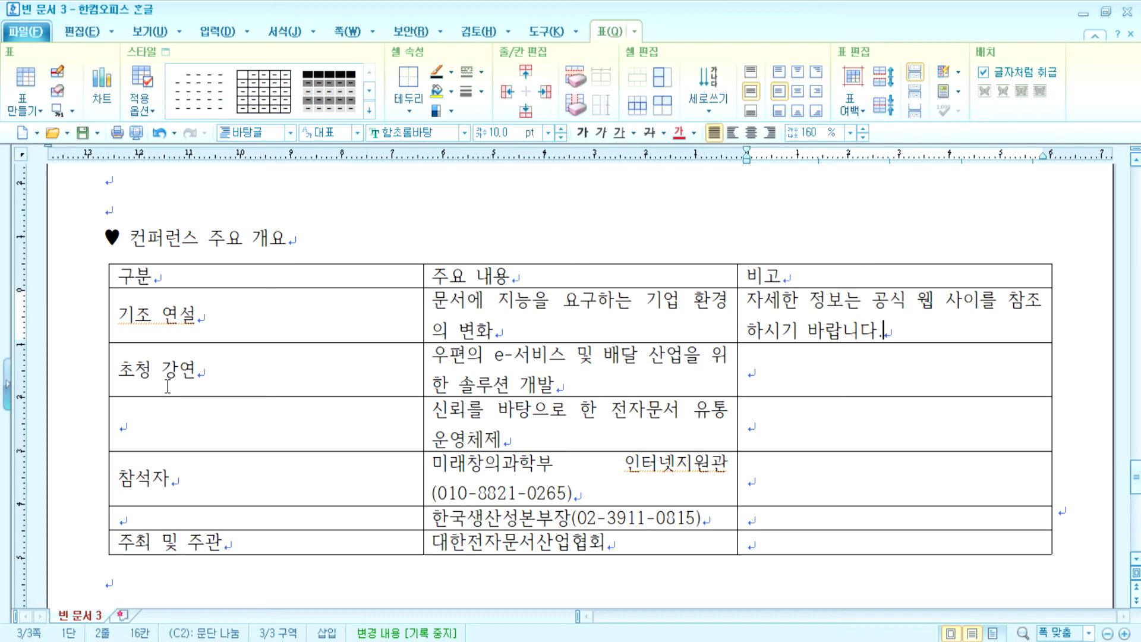
- Merge the three repeated 대상 cells in the schedule table into one cell
scroll(235, 423, "up", 5)
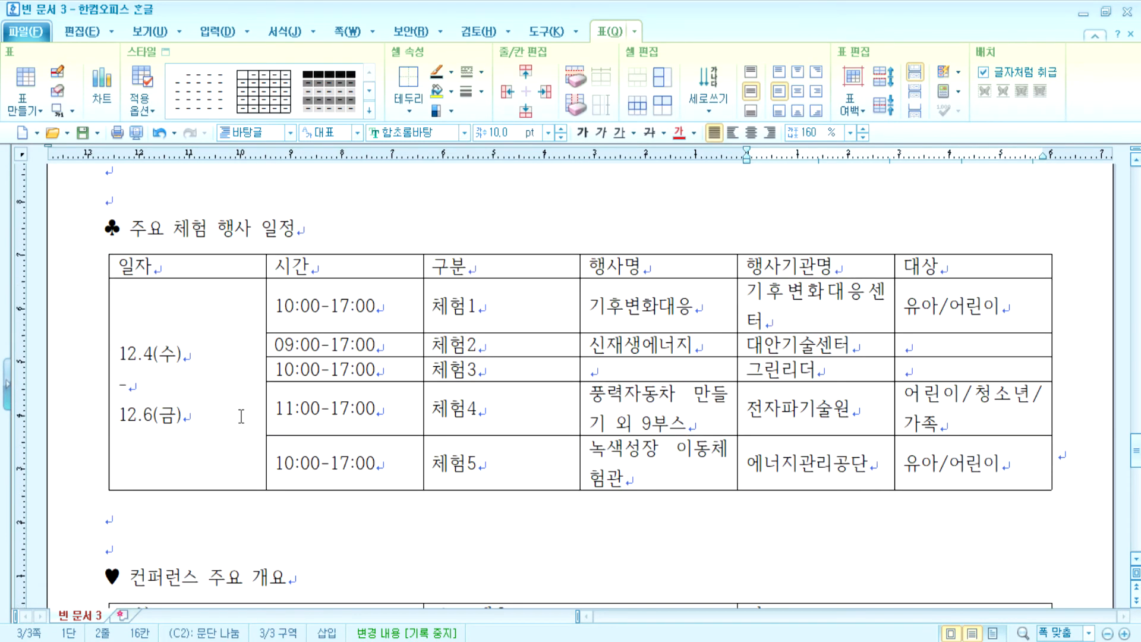
scroll(241, 416, "up", 2)
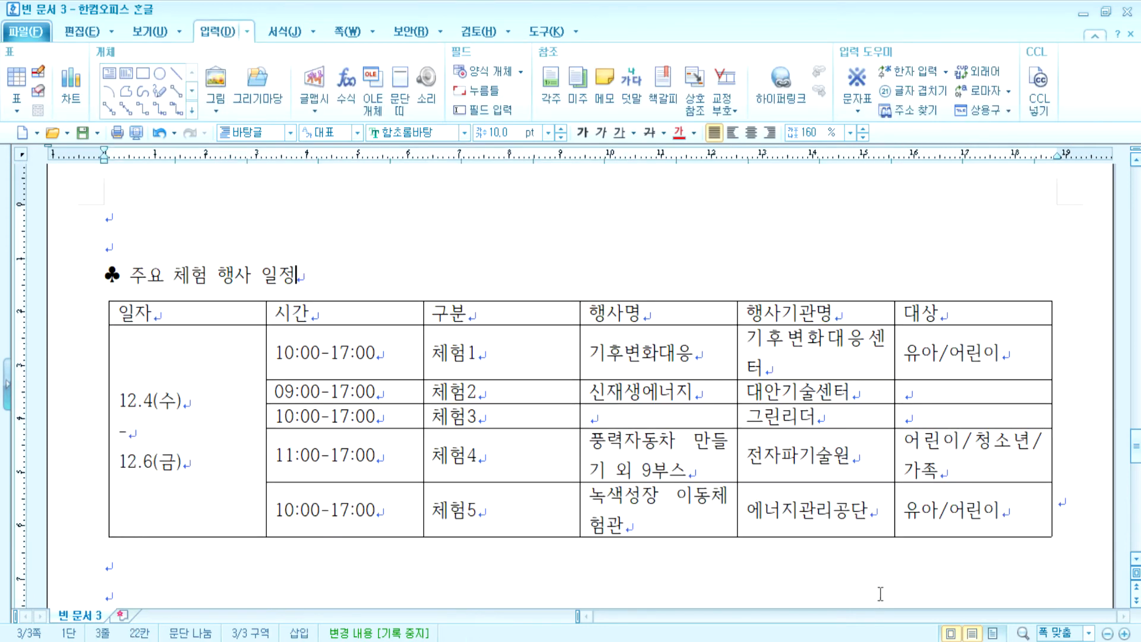
left_click_drag(930, 372, 930, 411)
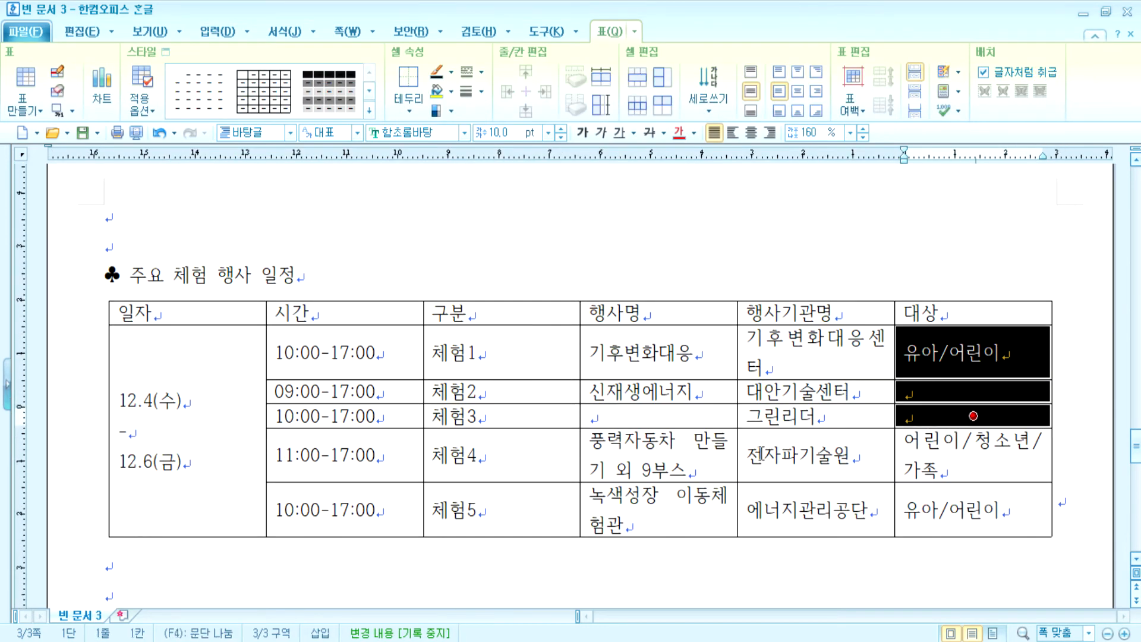
key("m")
- Merge the overview table's 초청 강연 cells, 참석자 cells, and 비고 cells from 기조 연설 to 주최 및 주관
scroll(349, 511, "down", 15)
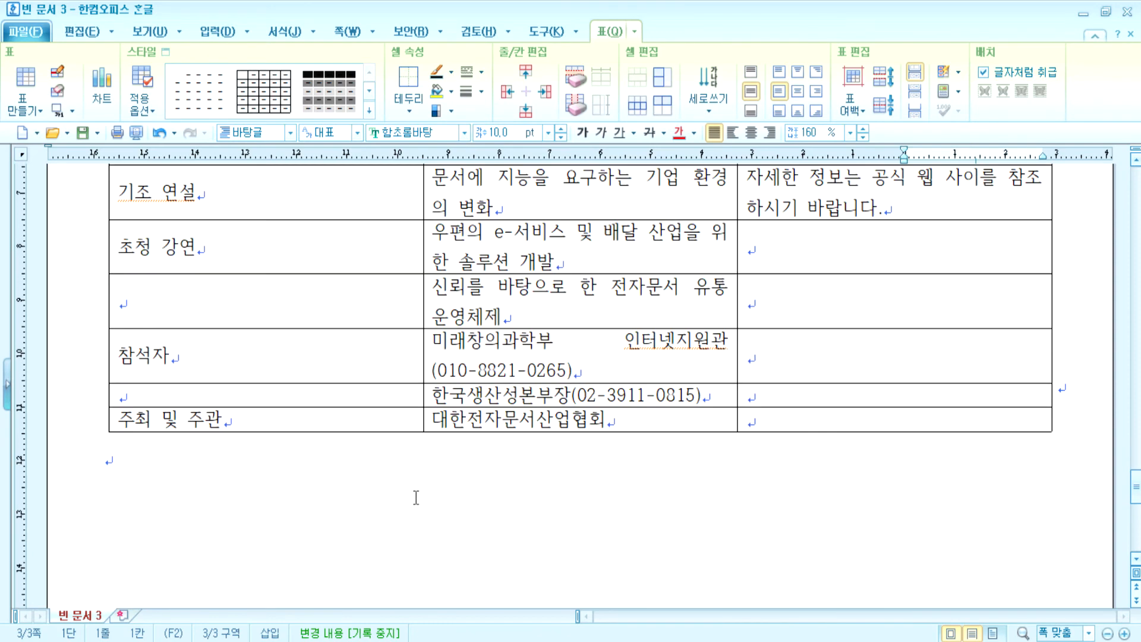
left_click_drag(226, 340, 224, 386)
key("m")
left_click_drag(204, 466, 206, 473)
key("m")
left_click_drag(787, 300, 754, 519)
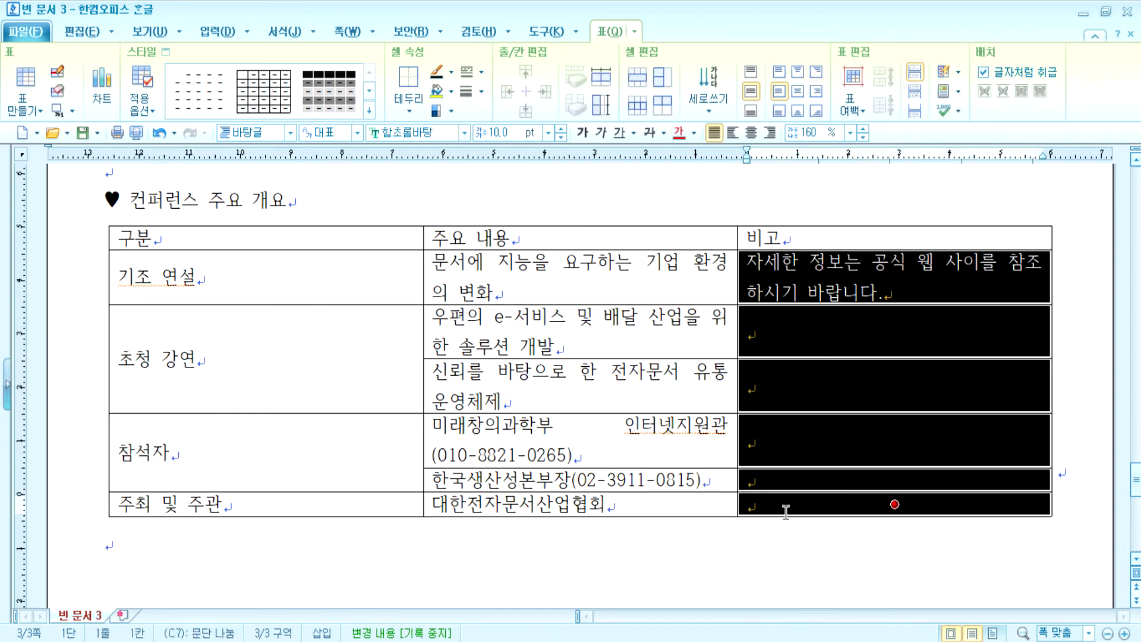
key("m")
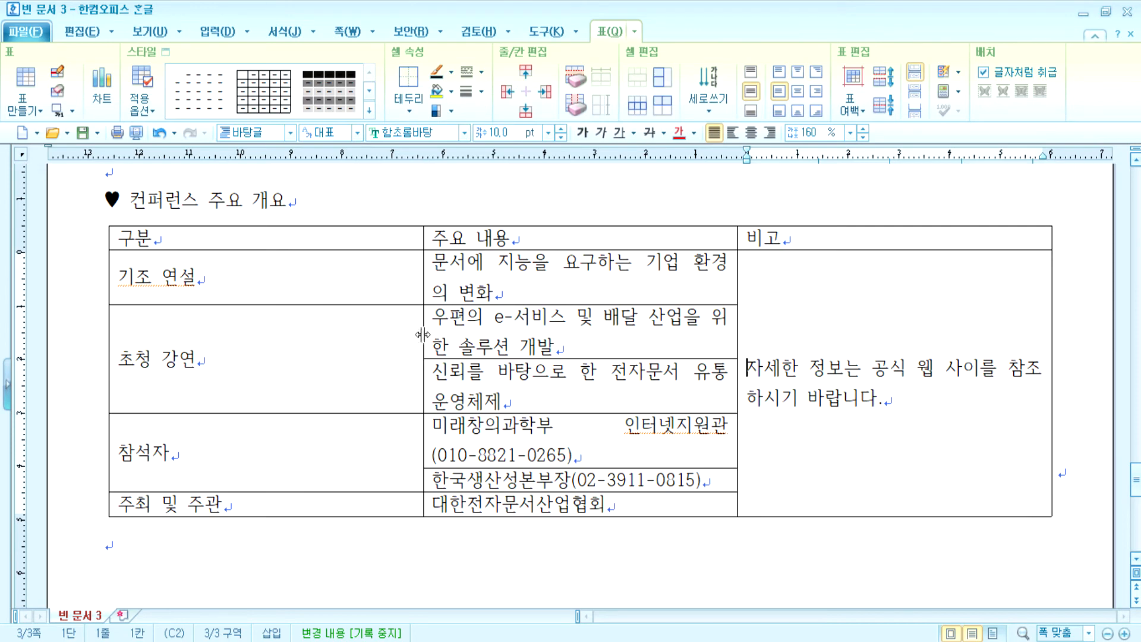
scroll(410, 315, "up", 10)
left_click_drag(266, 423, 210, 423)
- Resize the 주요 체험 행사 일정 columns: narrow 시간 and 구분, widen 행사기관명 and 대상
left_click_drag(421, 428, 343, 427)
left_click_drag(579, 447, 436, 432)
scroll(676, 474, "down", 1)
left_click_drag(738, 368, 692, 366)
left_click_drag(894, 366, 869, 365)
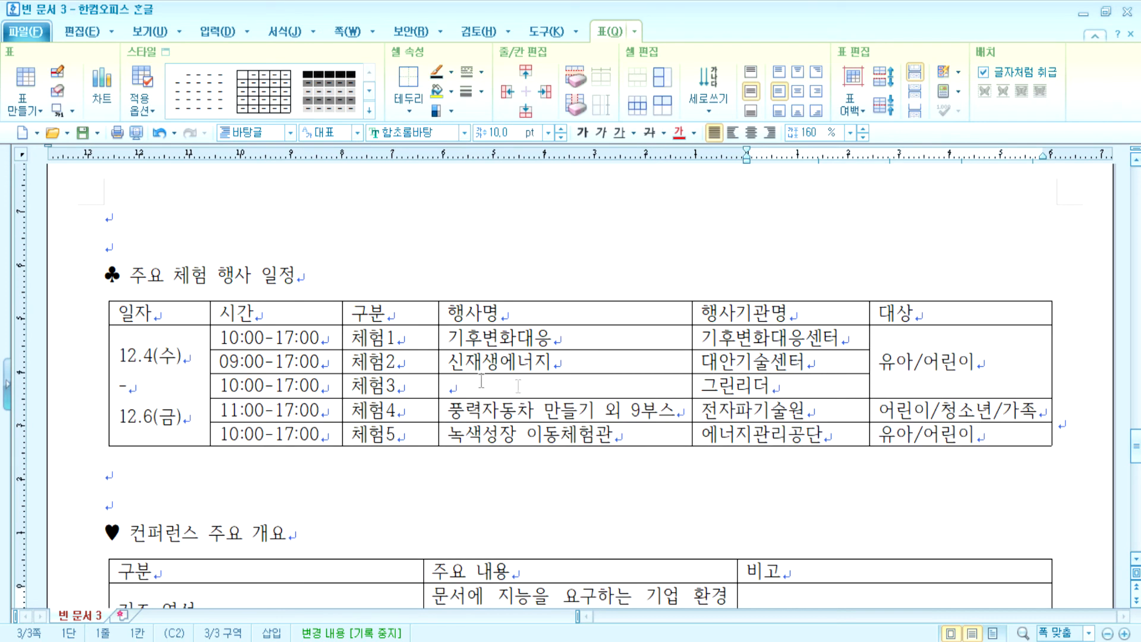
left_click_drag(440, 363, 428, 357)
left_click_drag(419, 356, 420, 356)
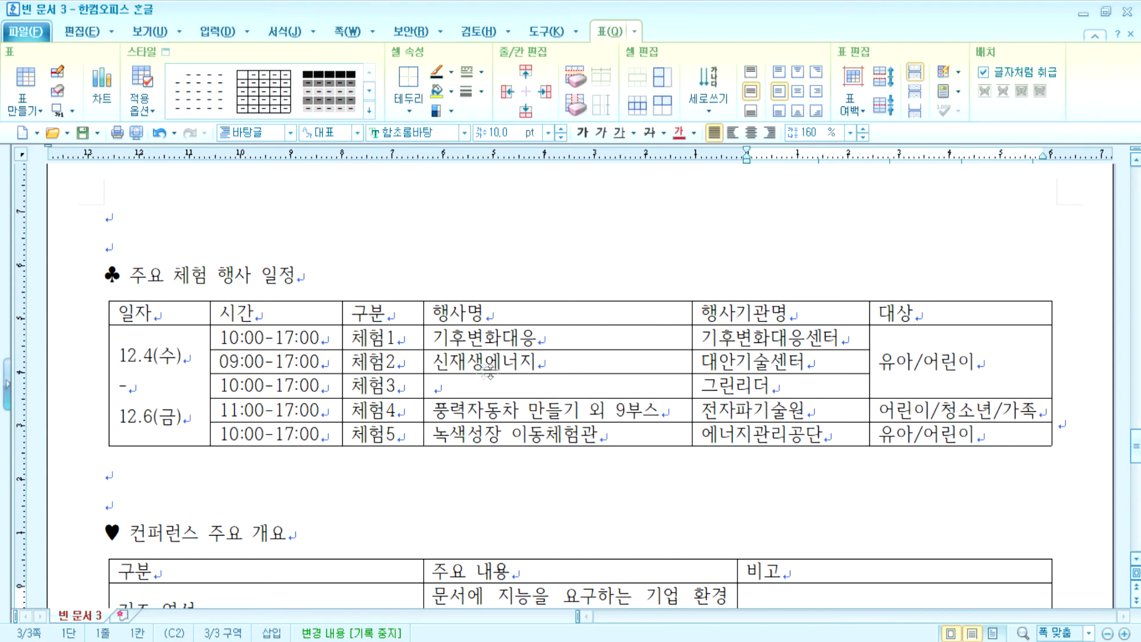
left_click_drag(688, 341, 683, 342)
- Narrow the overview table's 구분 and 비고 columns so 주요 내용 becomes wider
scroll(926, 441, "down", 3)
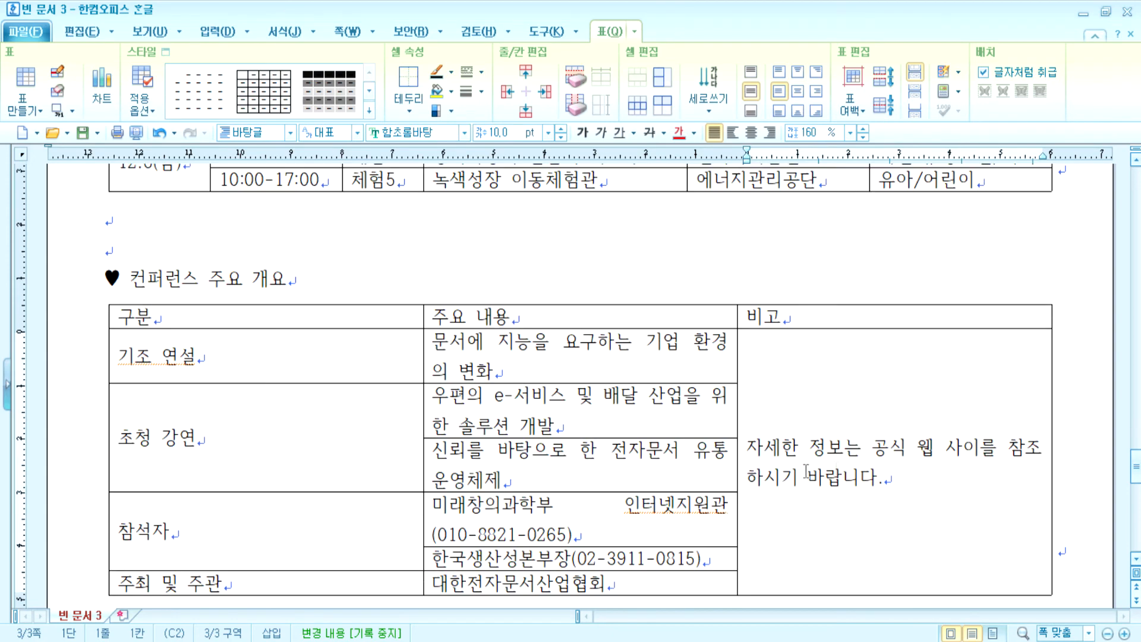
left_click_drag(424, 397, 274, 378)
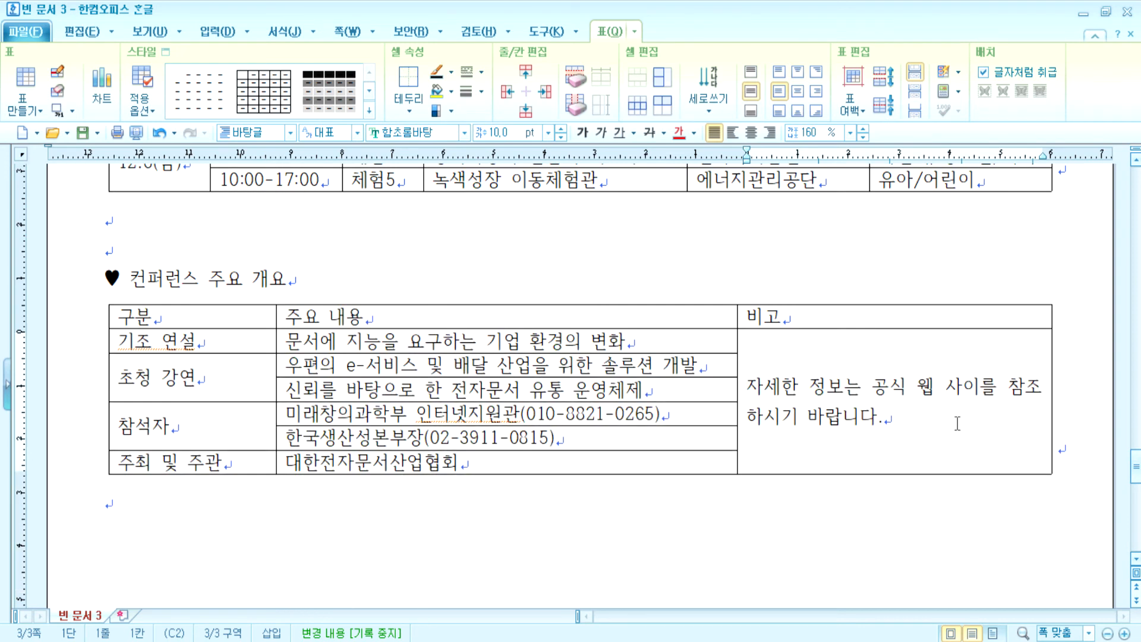
left_click_drag(737, 360, 768, 363)
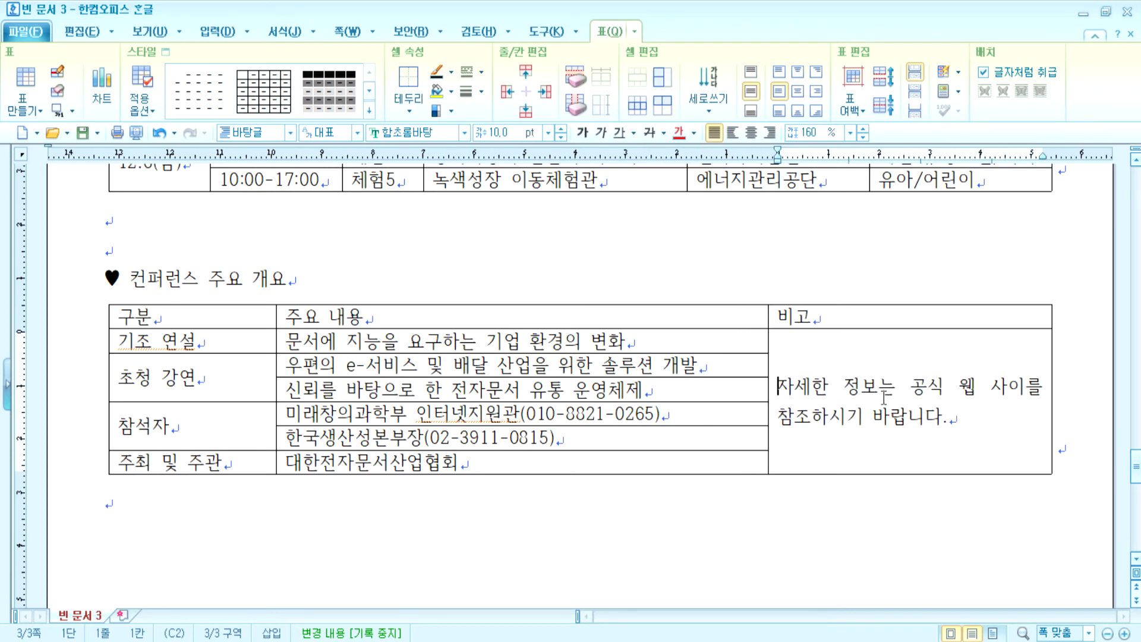
- Break the 비고 note after 공식 and correct 사이를 to 사이트를
left_click(939, 383)
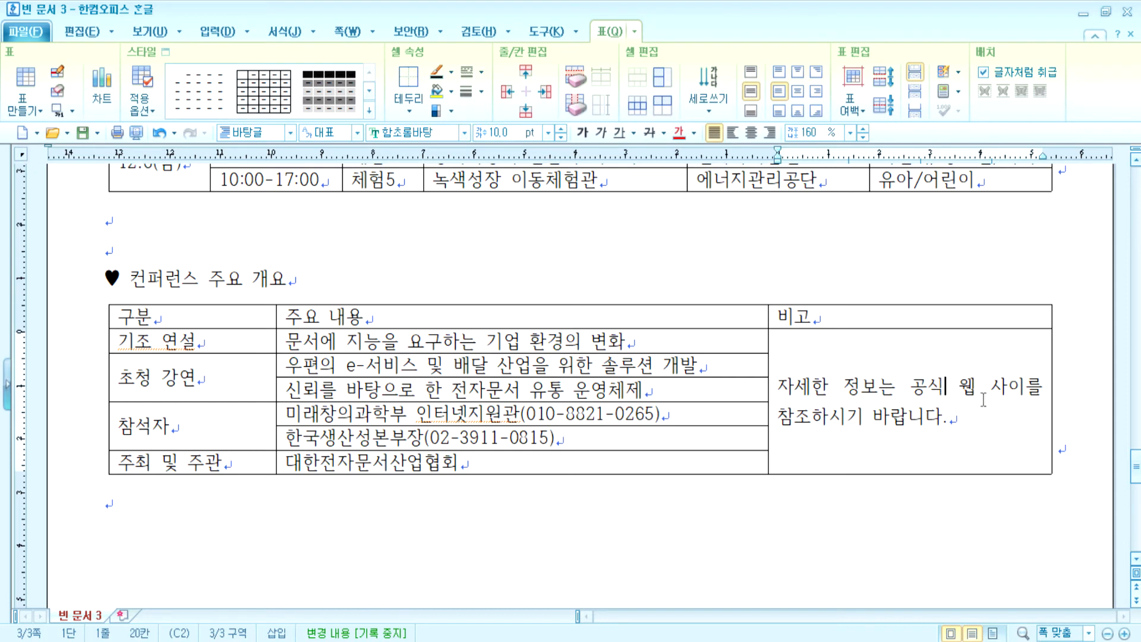
key("Return")
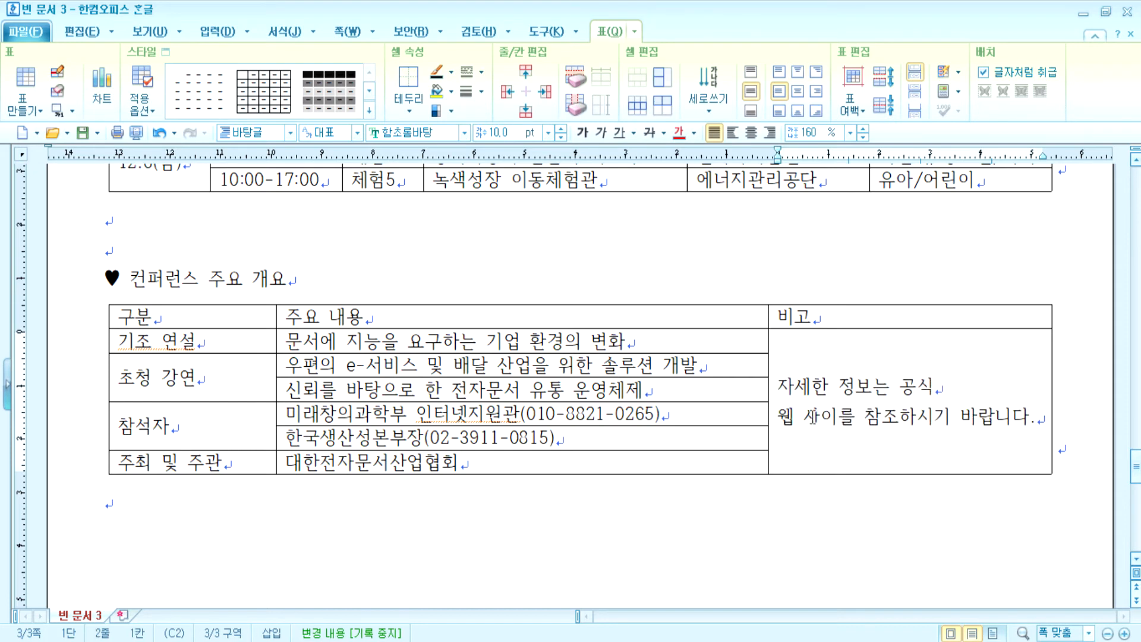
left_click(842, 417)
type("xml")
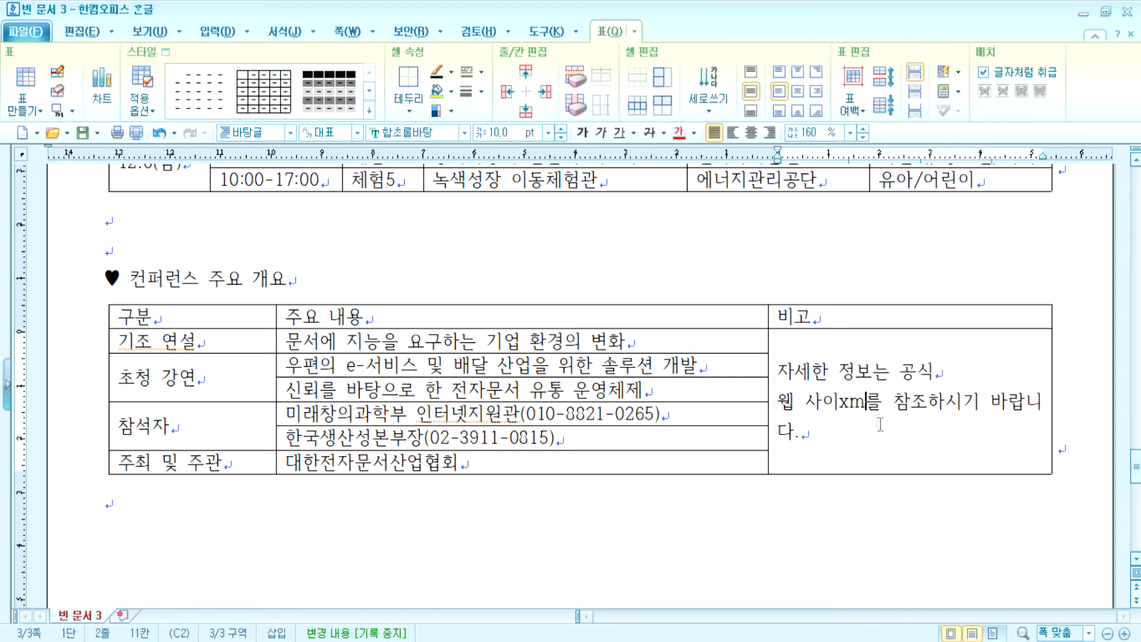
key("BackSpace")
key("BackSpace")
key("Hangul")
type("ㅌㅡ")
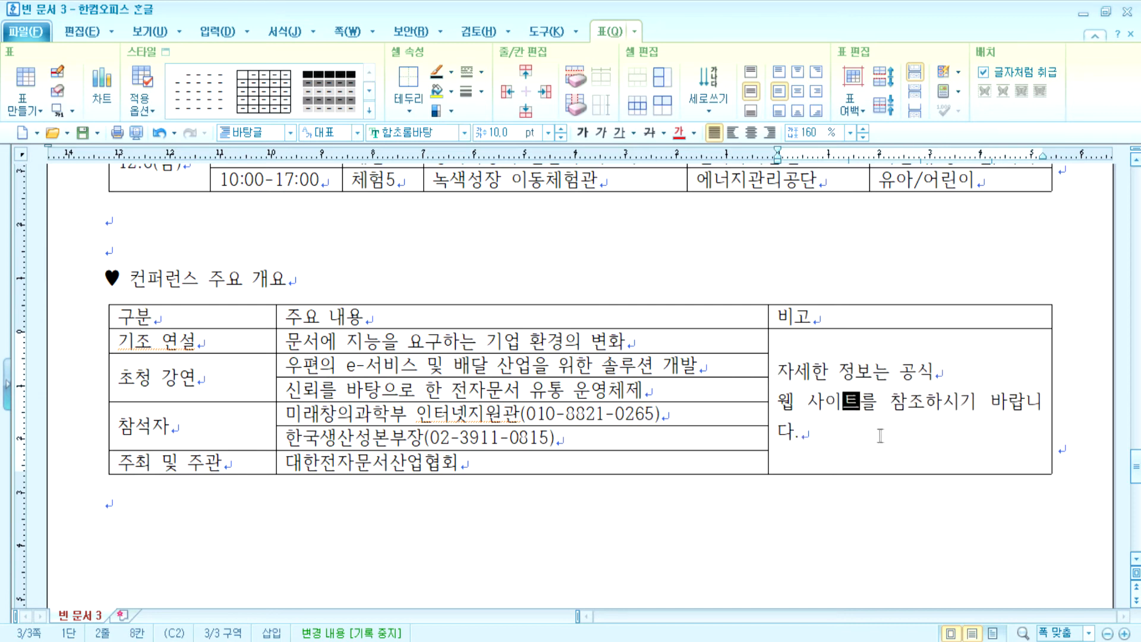
- Change 참조하시기 to 참조하기 and move 바랍니다. onto its own line
left_click(941, 405)
key("Delete")
key("Right")
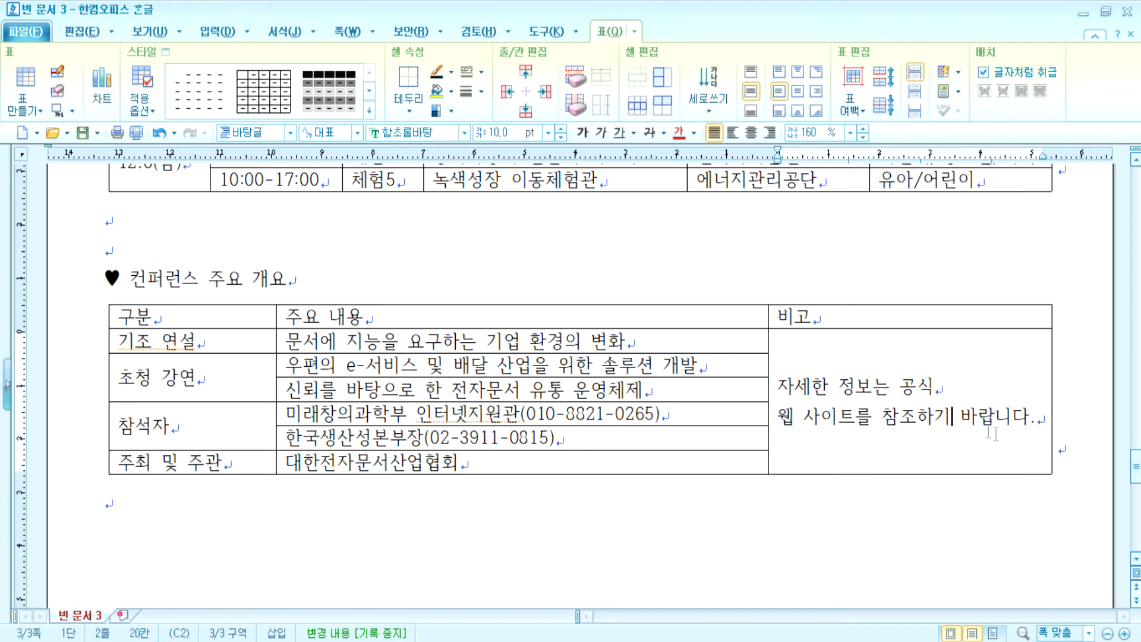
key("Return")
key("Delete")
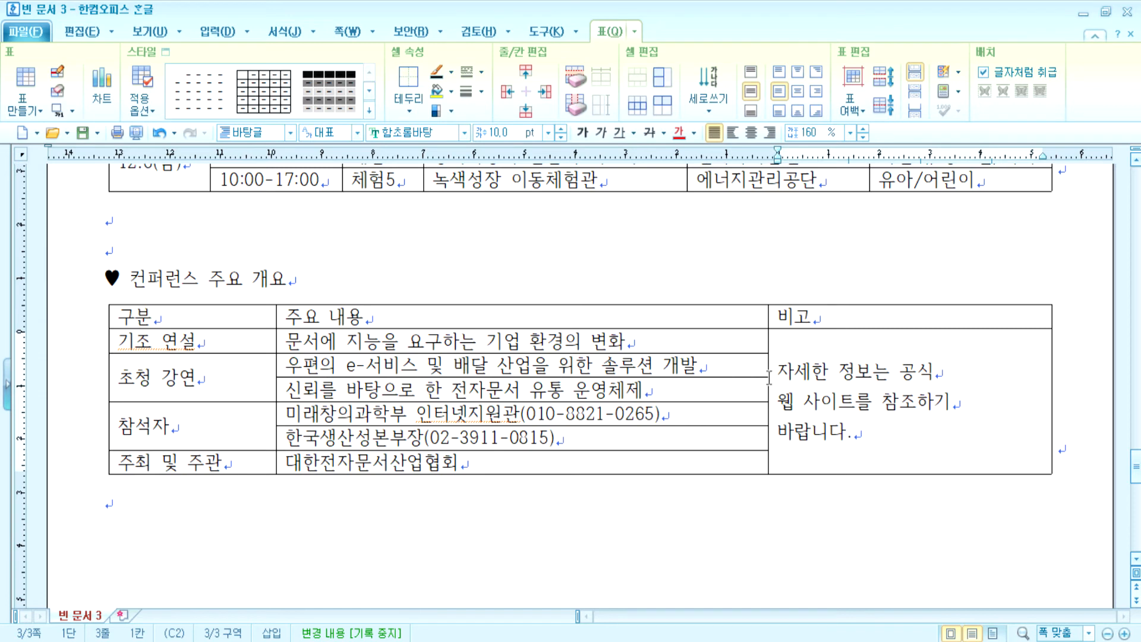
left_click(971, 383)
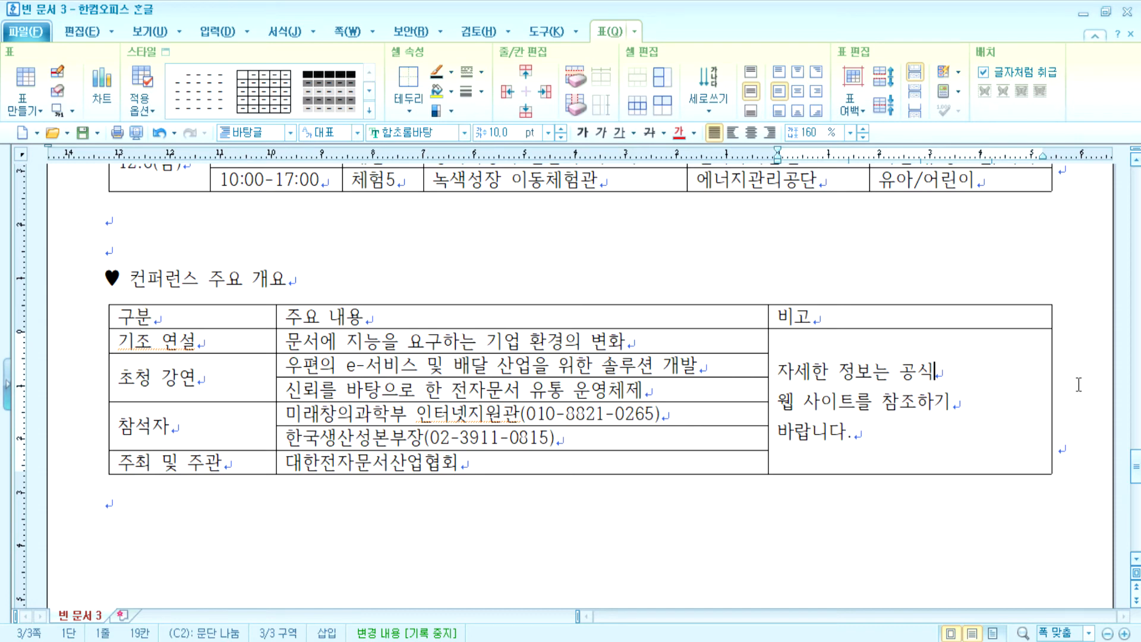
- Fine-tune the overview table's 구분, 주요 내용 and 비고 column widths
left_click_drag(769, 344, 839, 345)
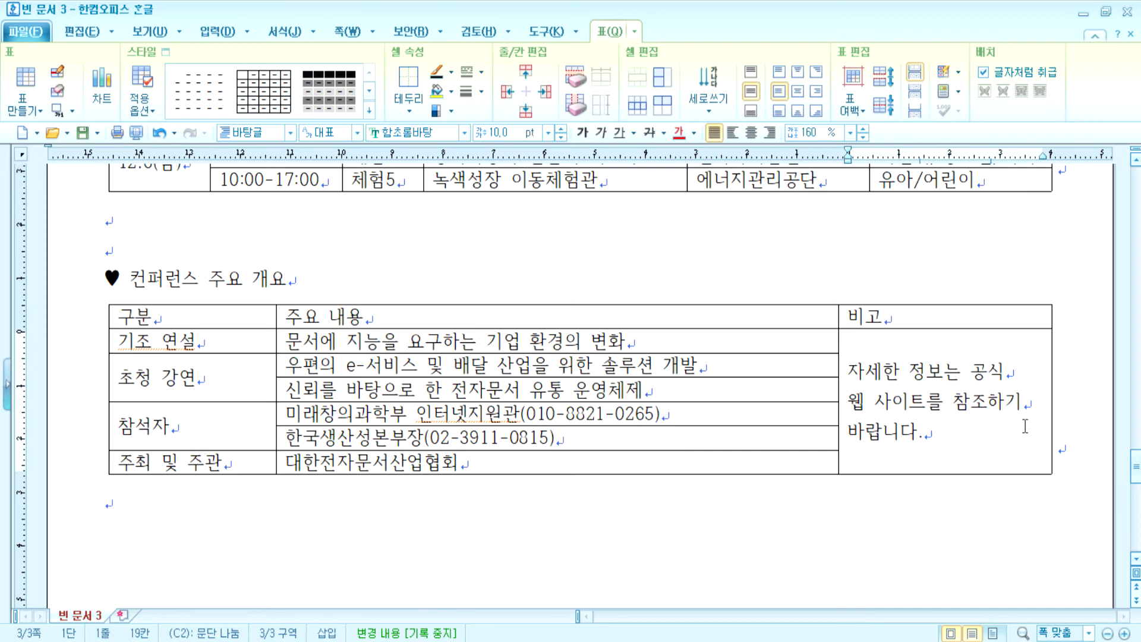
left_click_drag(274, 338, 307, 341)
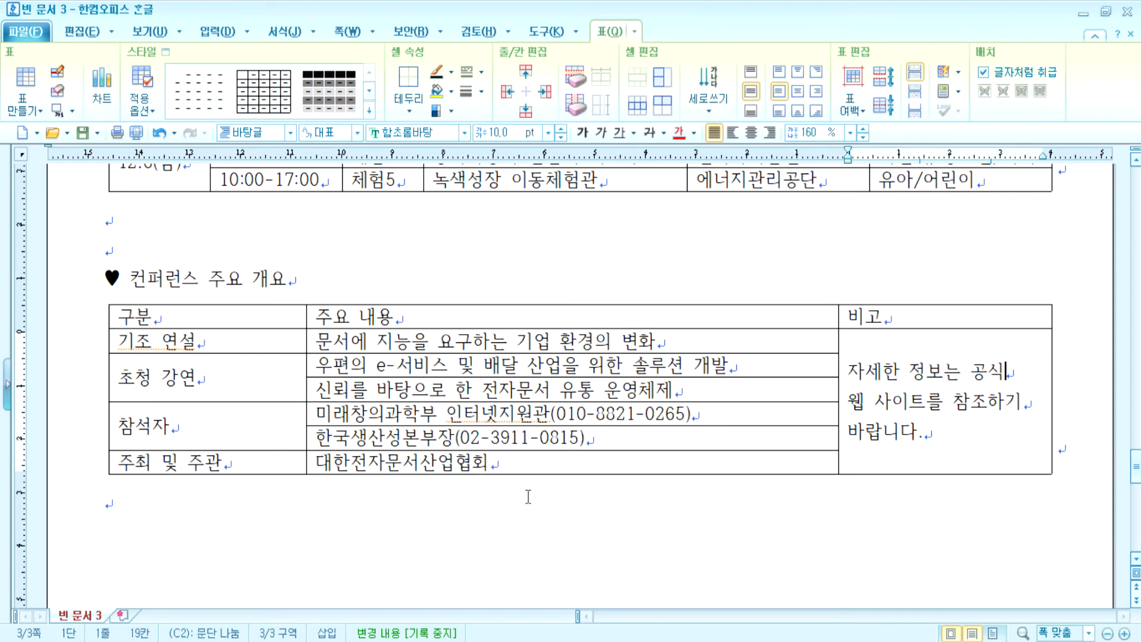
left_click_drag(838, 395, 823, 395)
- Centre-align every cell of the overview table and make its rows taller
left_click_drag(317, 323, 938, 401)
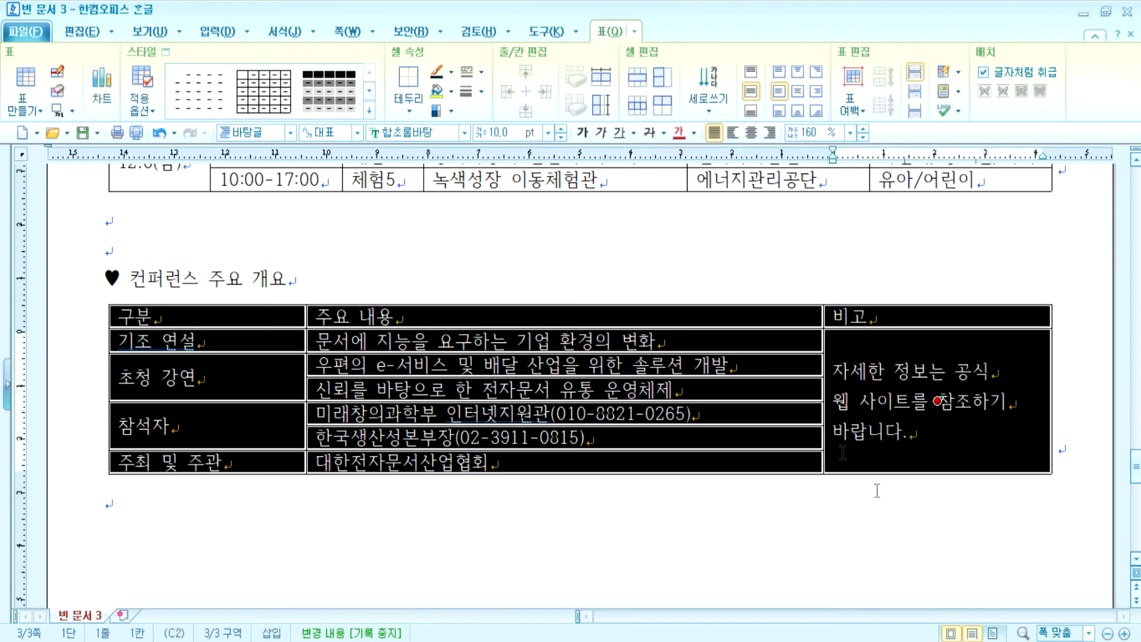
left_click(752, 133)
key("ctrl+Down")
key("ctrl+Down")
key("ctrl+Down")
key("ctrl+Down")
key("ctrl+Down")
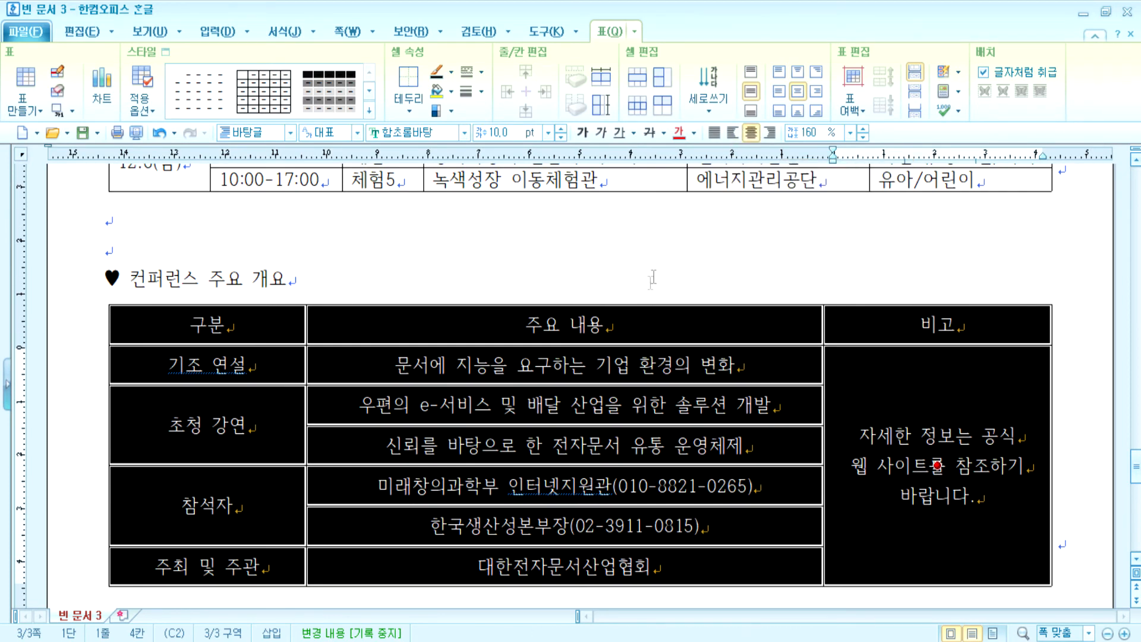
scroll(604, 431, "up", 4)
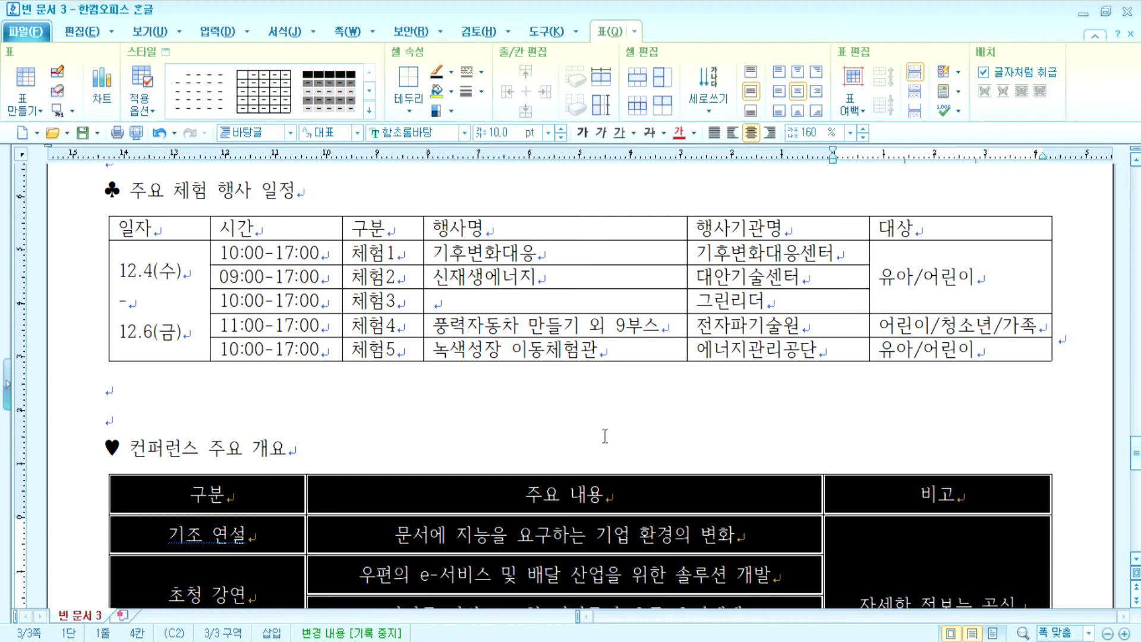
left_click(570, 408)
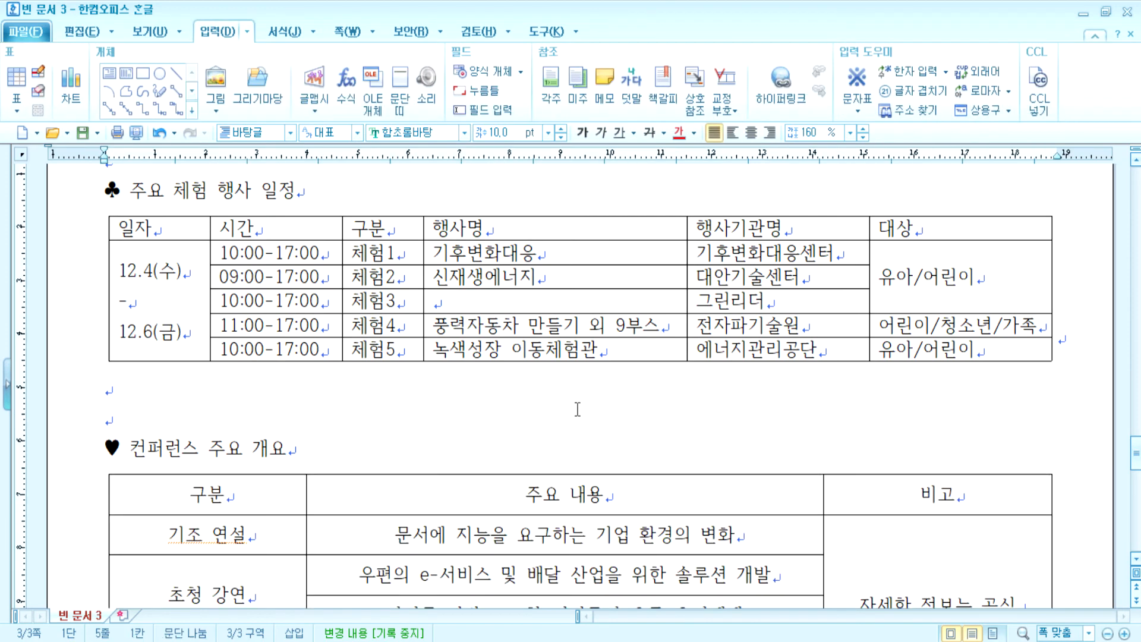
- Insert a blank 7-row, 3-column table at the end of the document
key("ctrl+End")
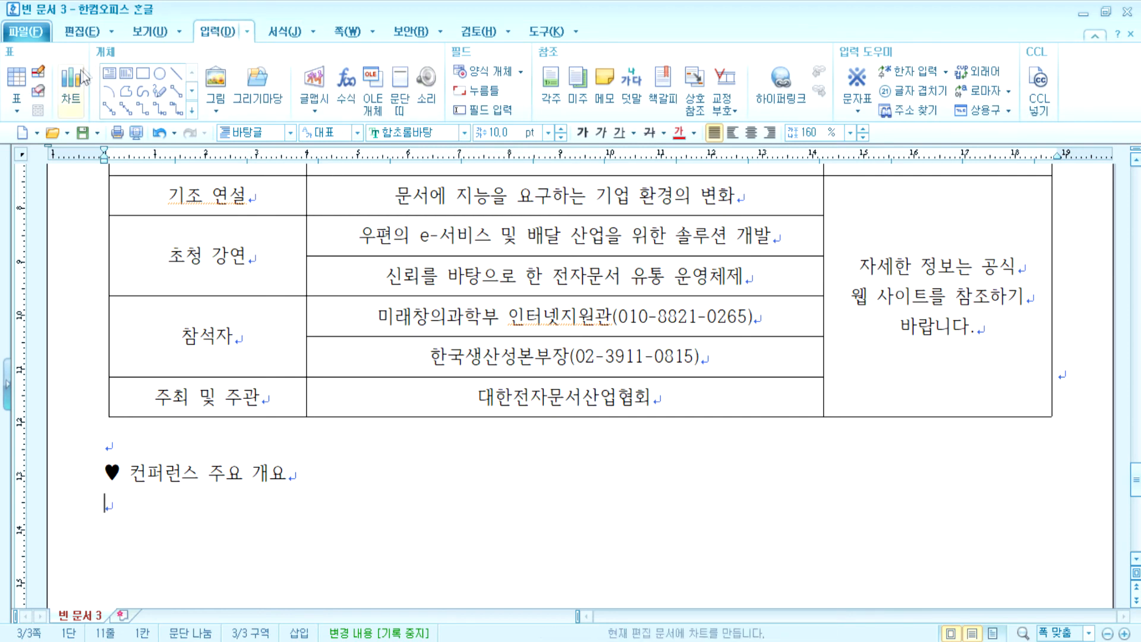
left_click(23, 80)
left_click(733, 184)
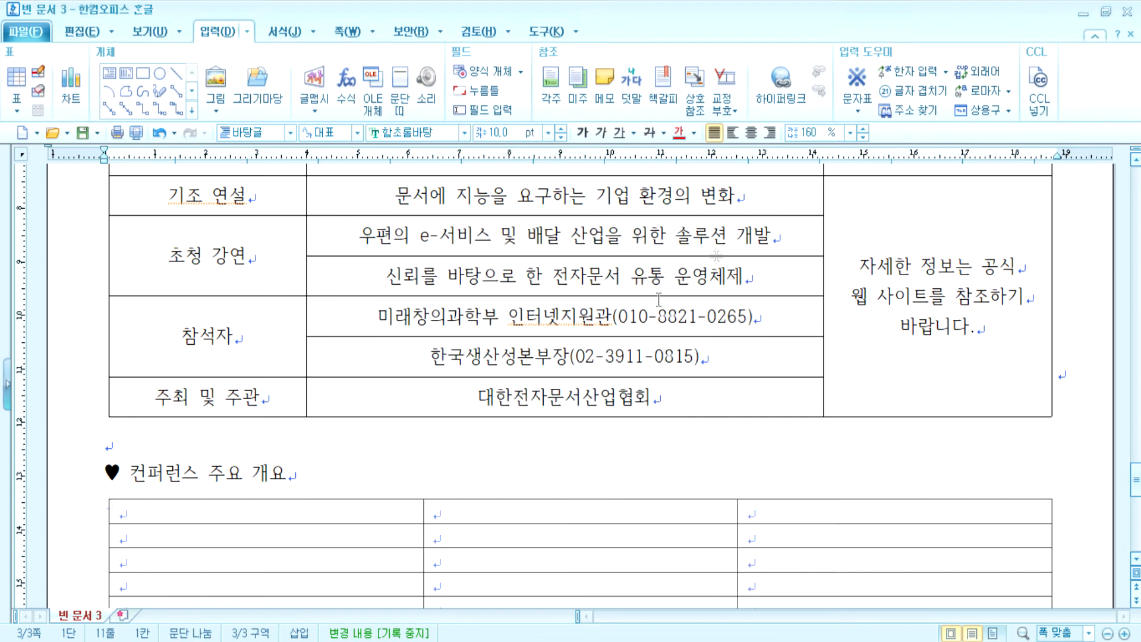
scroll(443, 492, "down", 3)
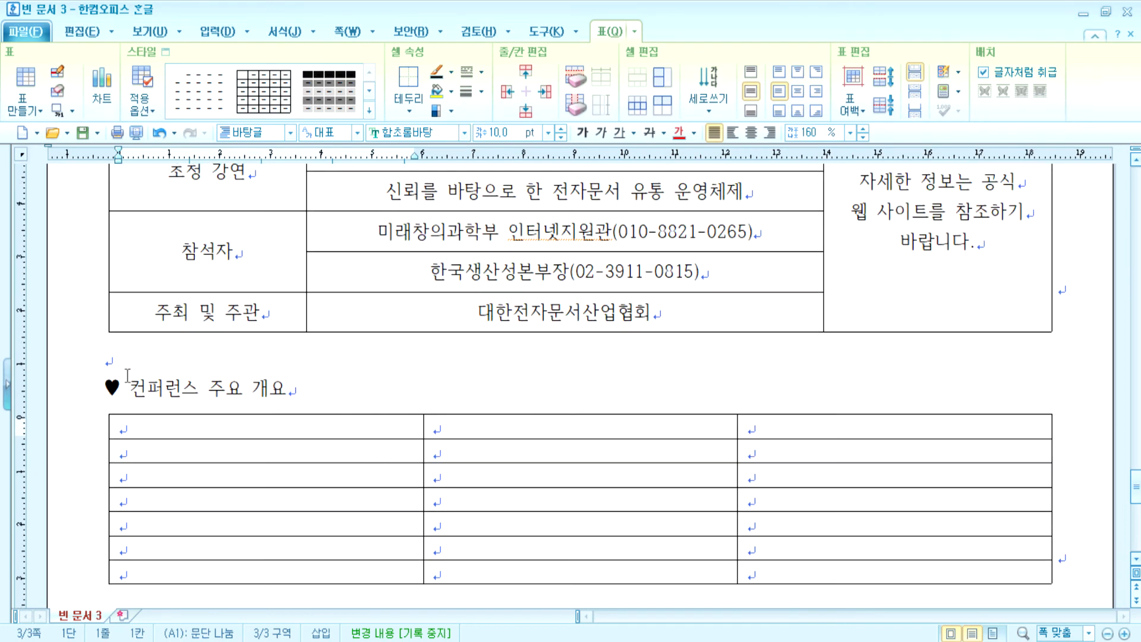
left_click_drag(105, 377, 317, 382)
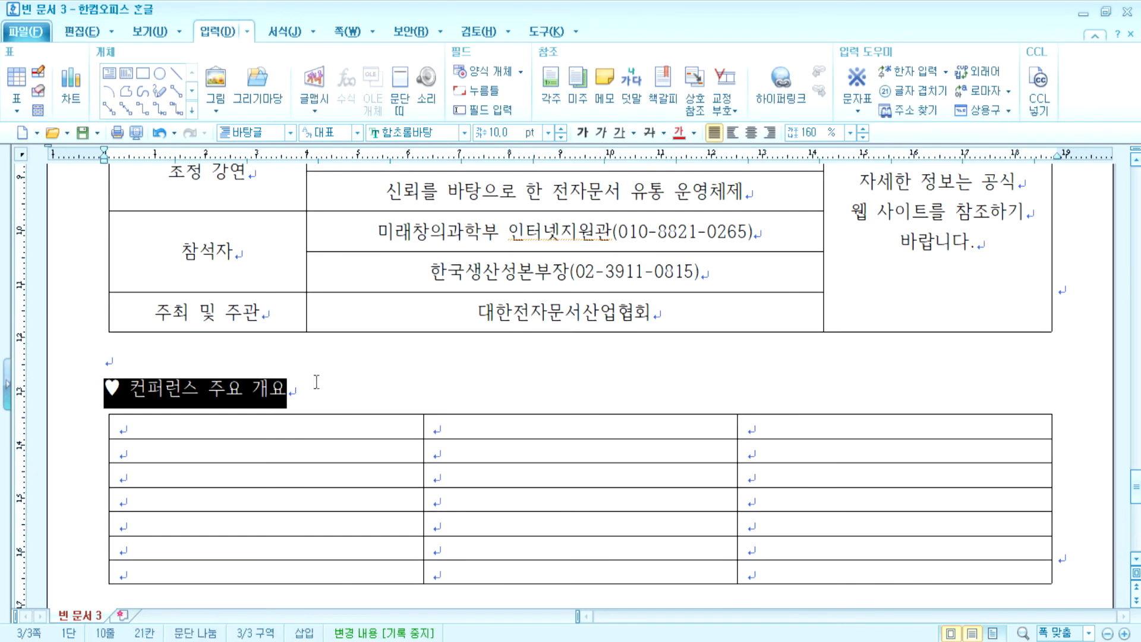
- Set the second 컨퍼런스 주요 개요 heading to 굴림 at 18 pt
left_click(464, 133)
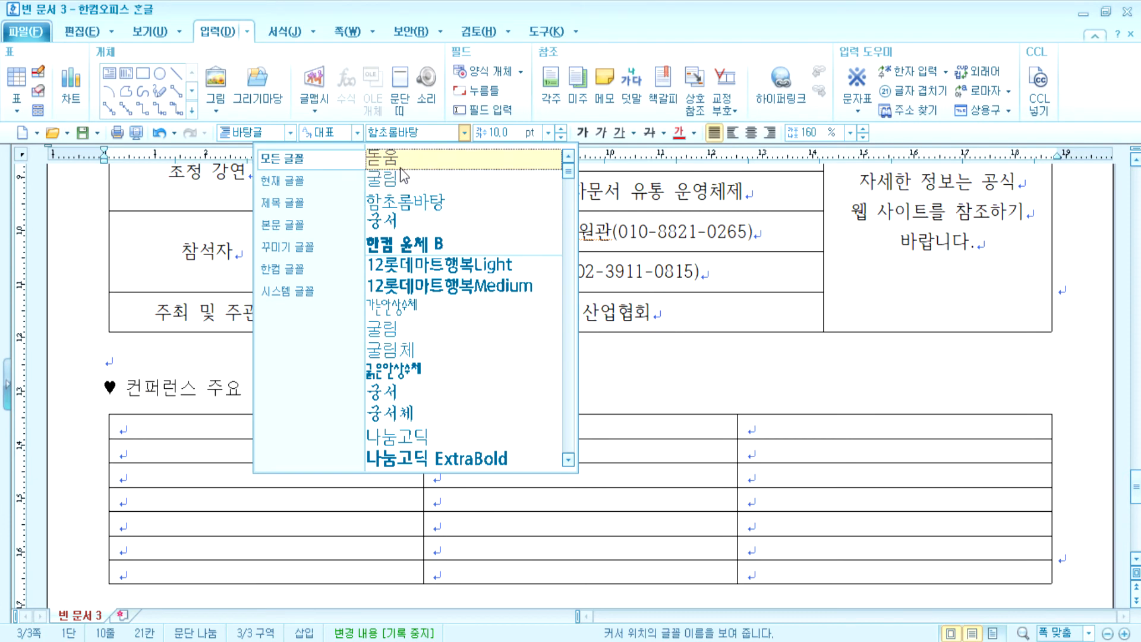
left_click(381, 179)
left_click(560, 129)
left_click(560, 130)
left_click(561, 130)
left_click(560, 131)
left_click(561, 130)
left_click(561, 131)
left_click(560, 131)
left_click(561, 131)
- Italicize the heading words after the heart and type ㄴㅇㄹ below the table
left_click(298, 409)
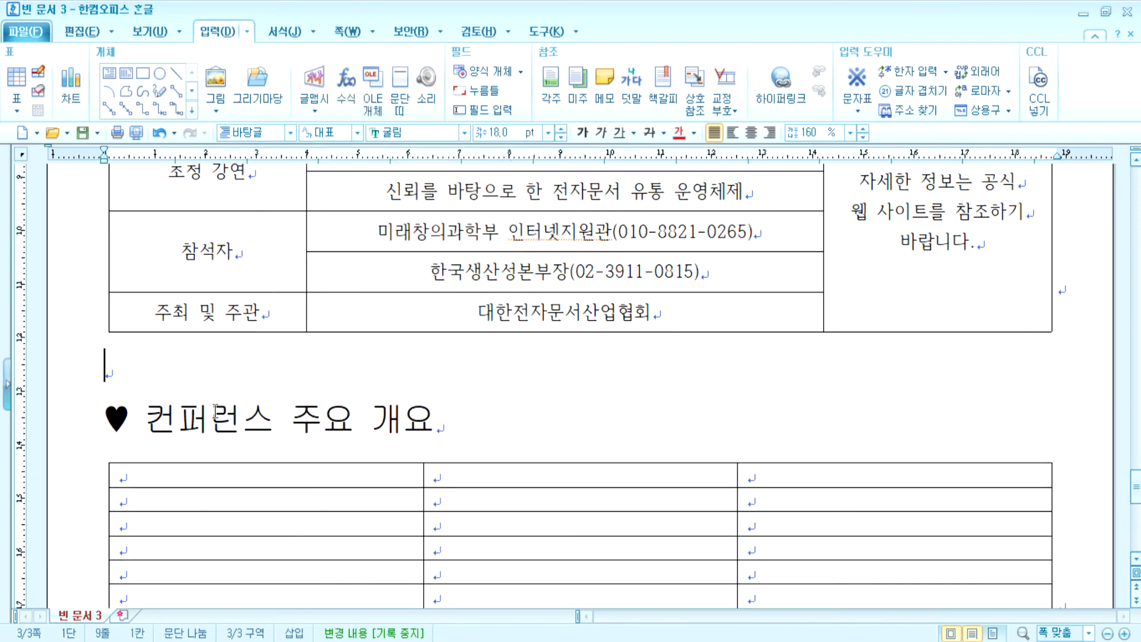
left_click_drag(149, 407, 437, 409)
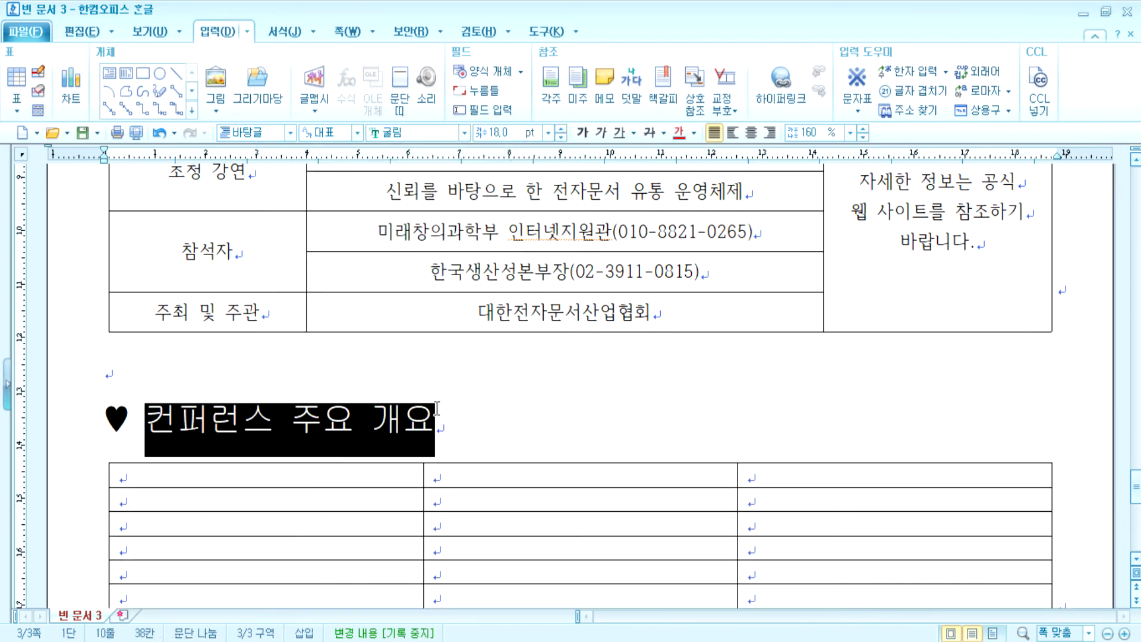
left_click(601, 132)
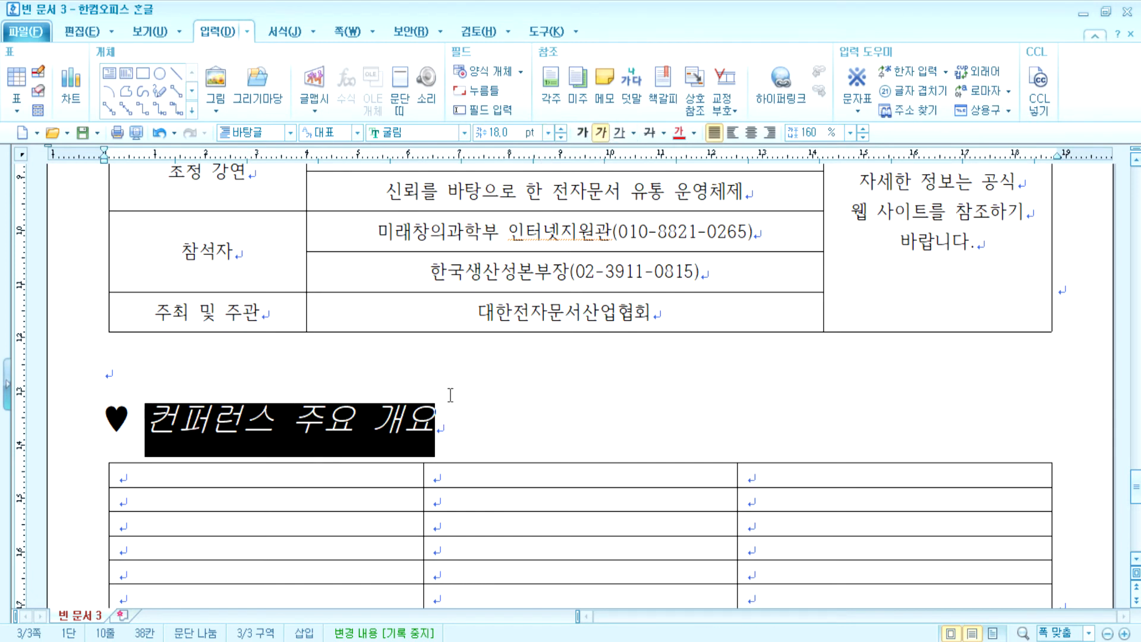
scroll(450, 395, "down", 5)
left_click(205, 448)
type("ㄴㅇㄹ")
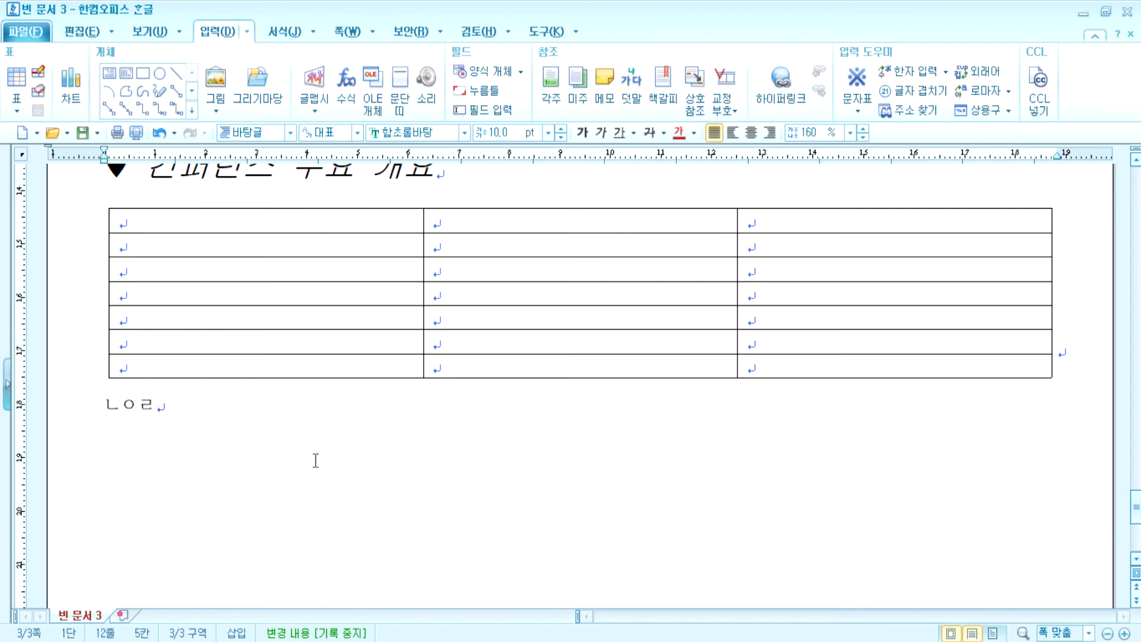
- Delete the blank three-column table and the ㄴㅇㄹ line, leaving one empty line under the heading
left_click(301, 380)
key("Delete")
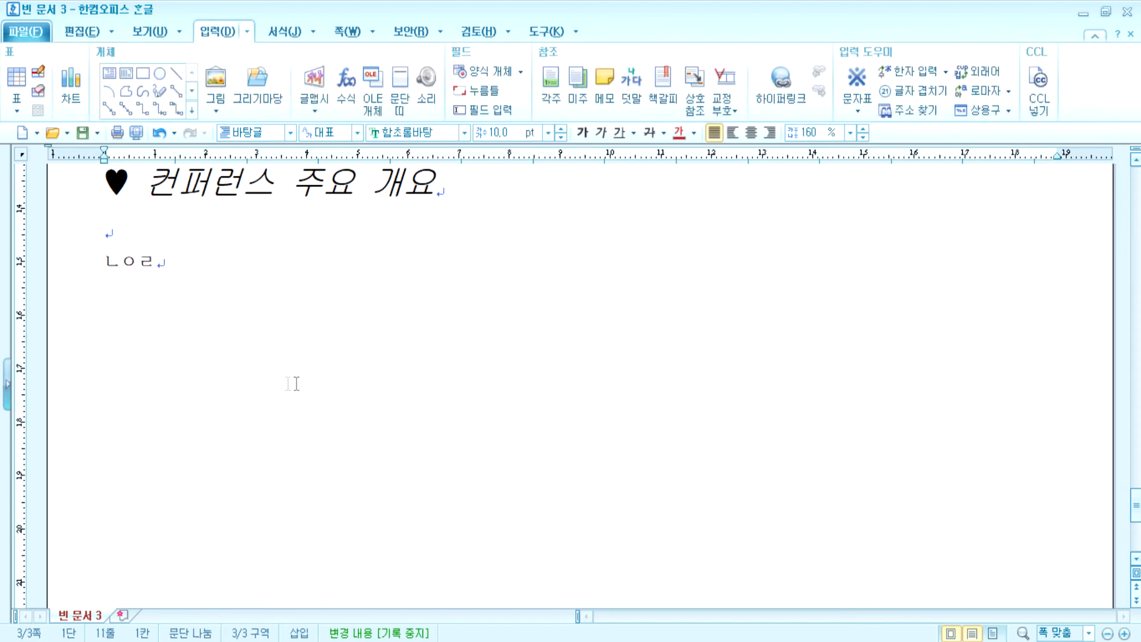
left_click(464, 191)
key("Delete")
key("Delete")
key("Delete")
key("Delete")
key("Delete")
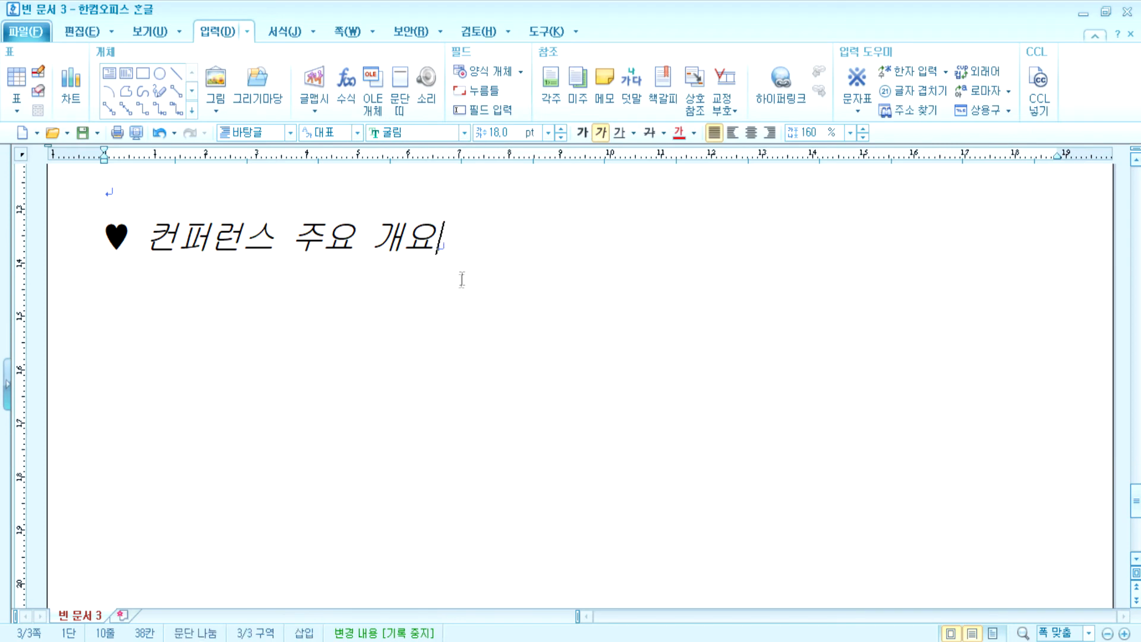
key("Return")
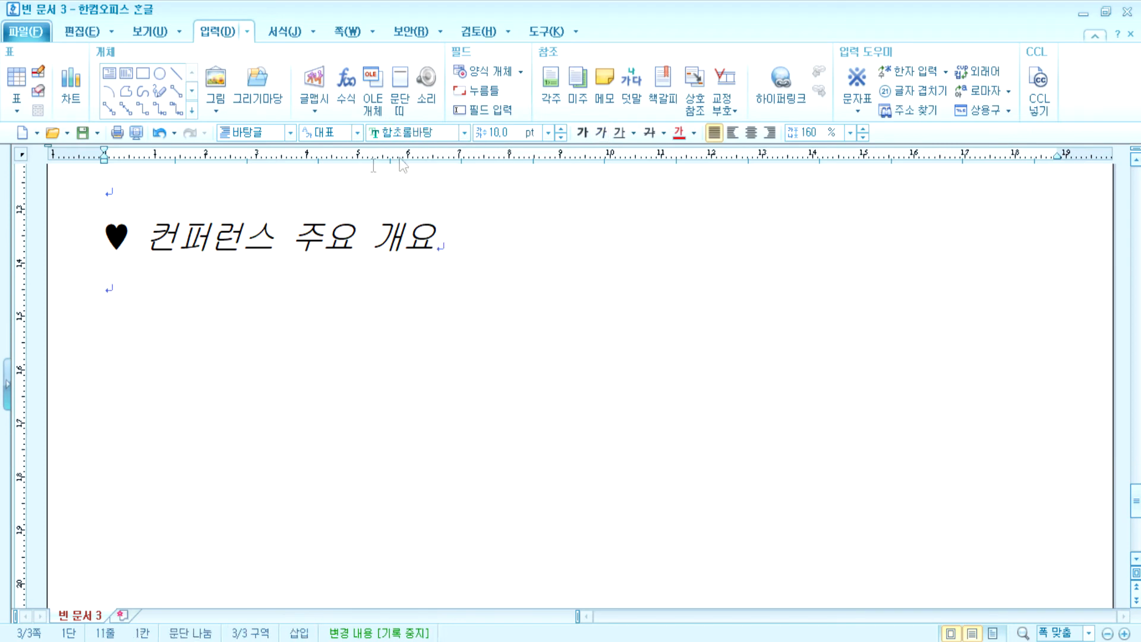
- Insert a new blank 7-row, 3-column table below the italic conference heading
left_click(16, 77)
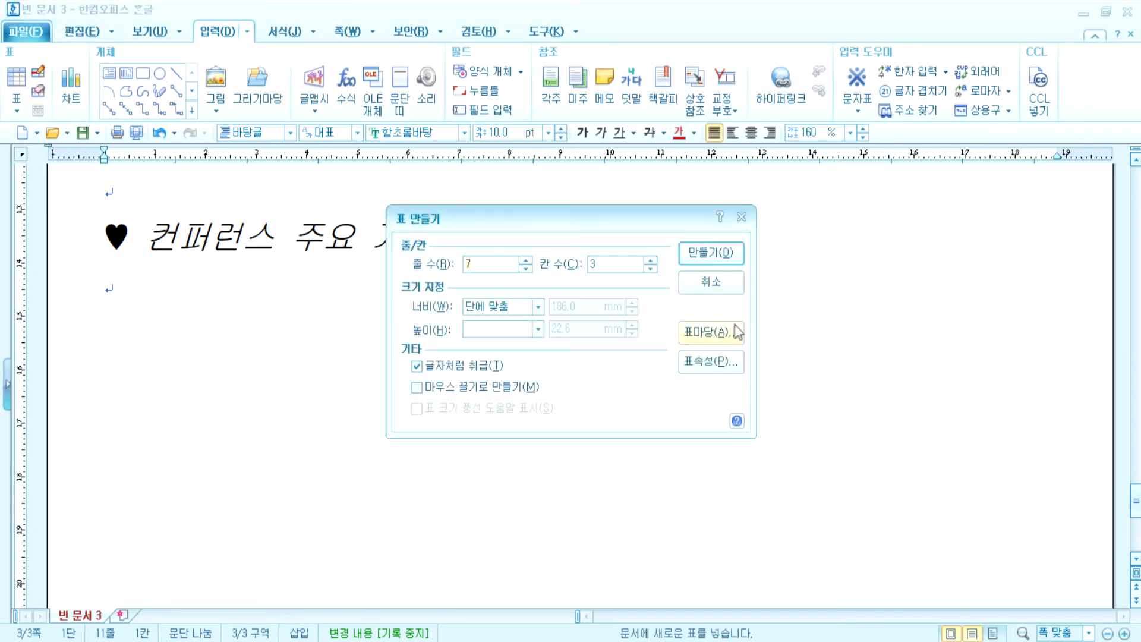
left_click(711, 254)
left_click(161, 508)
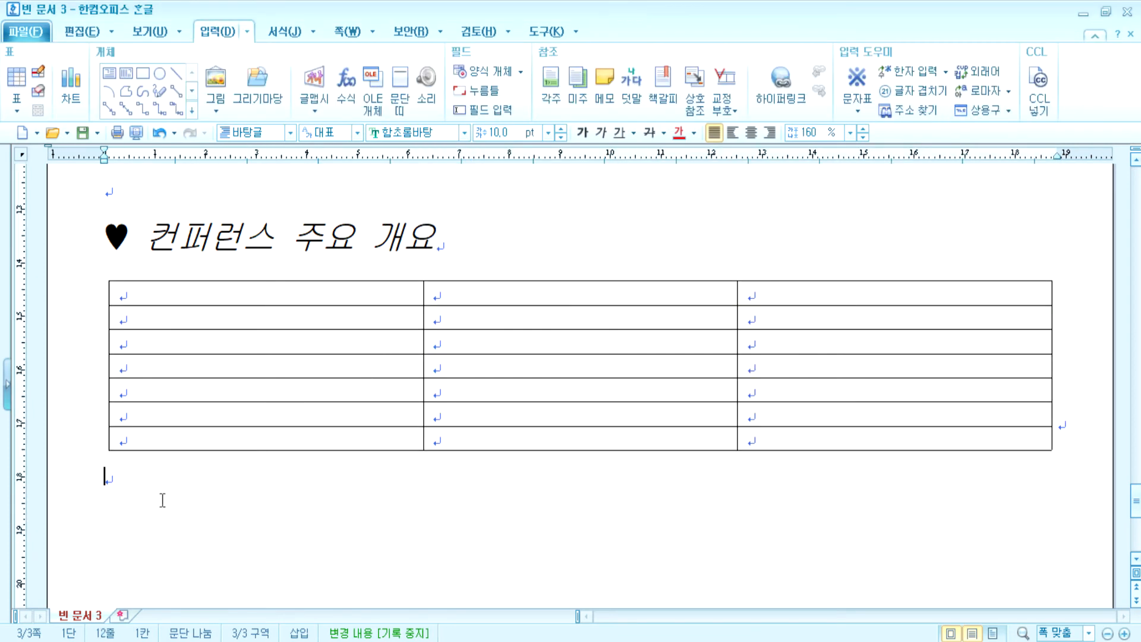
left_click(1087, 428)
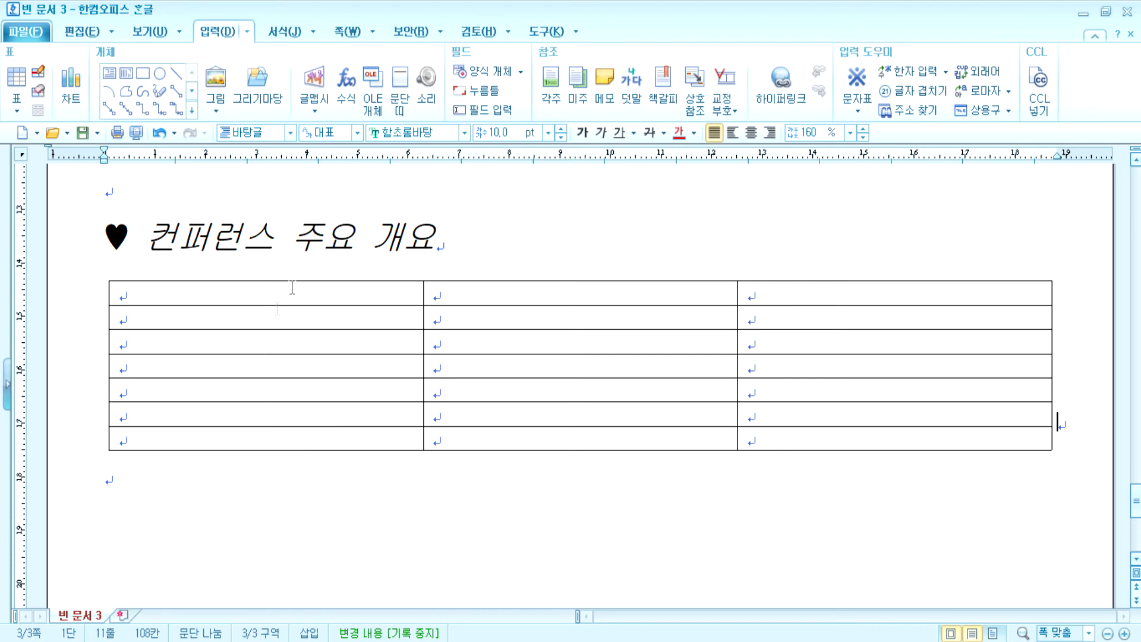
left_click(455, 245)
- Type ㅁㄴㅁㄴㅇ on a new line under the heading and reset it to default formatting
key("Return")
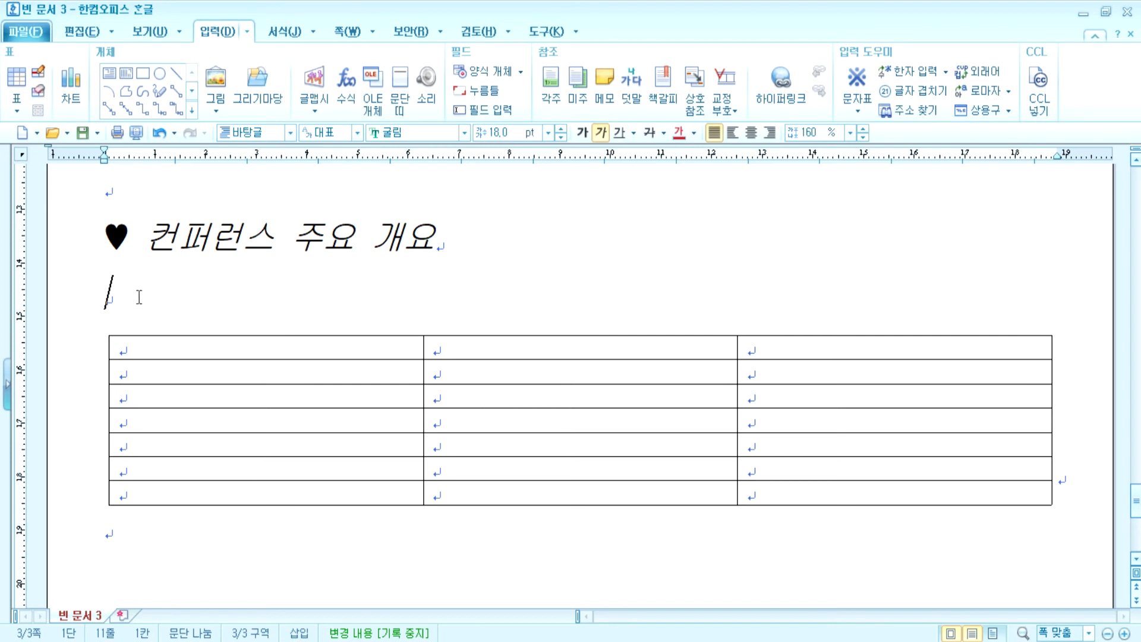
type("ㅁㄴㅁㄴㅇ")
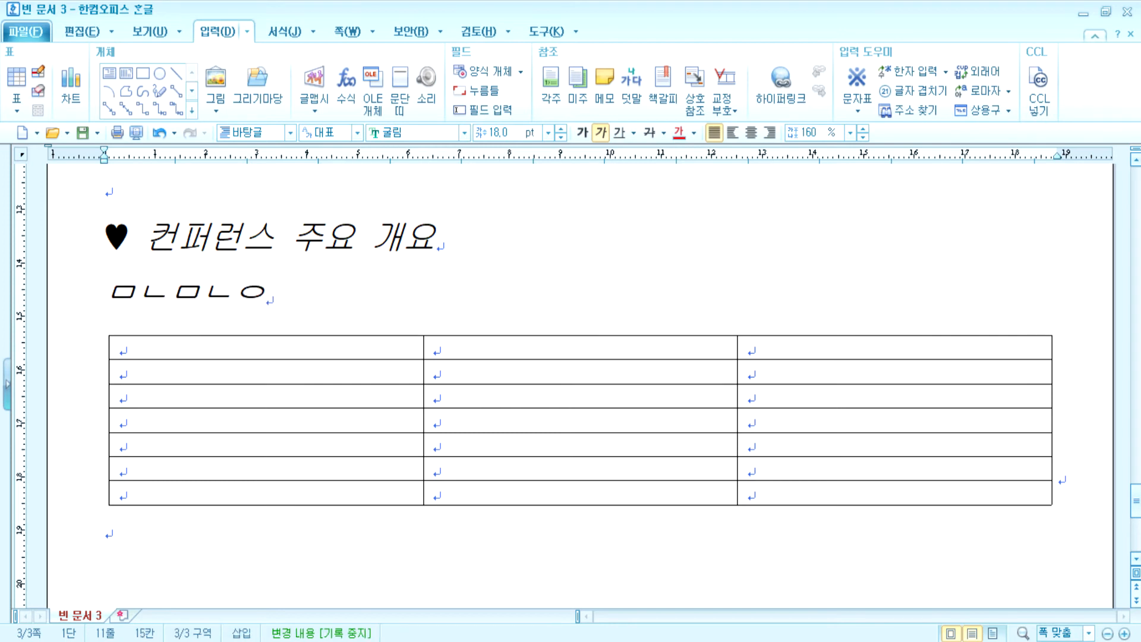
key("shift+Left")
key("shift+Left")
key("shift+Left")
key("shift+Left")
key("shift+Left")
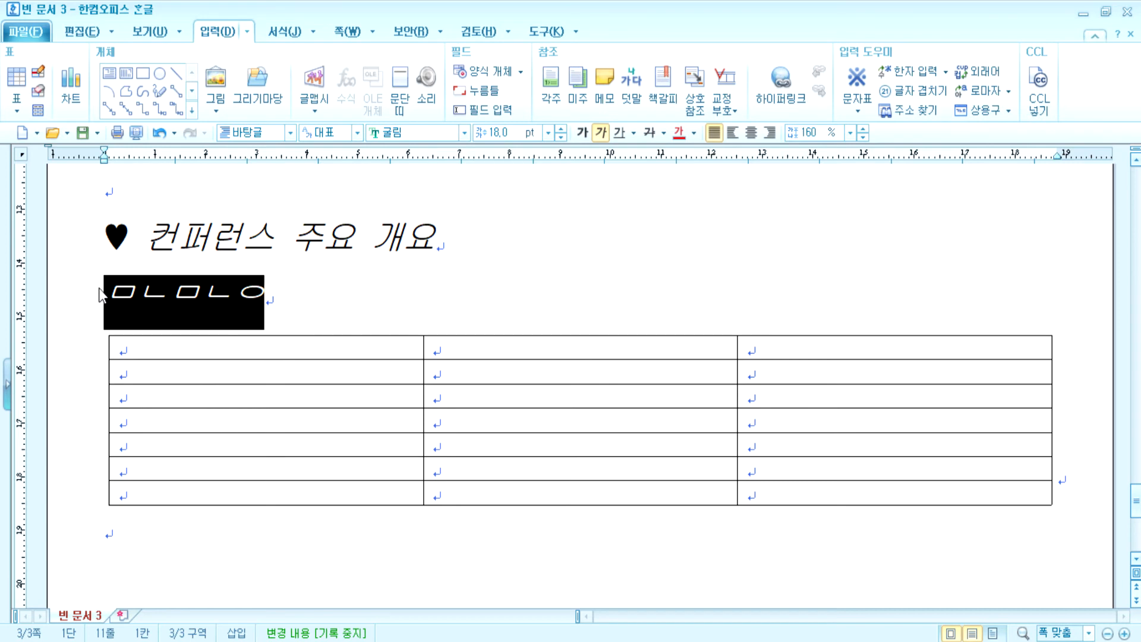
key("ctrl+1")
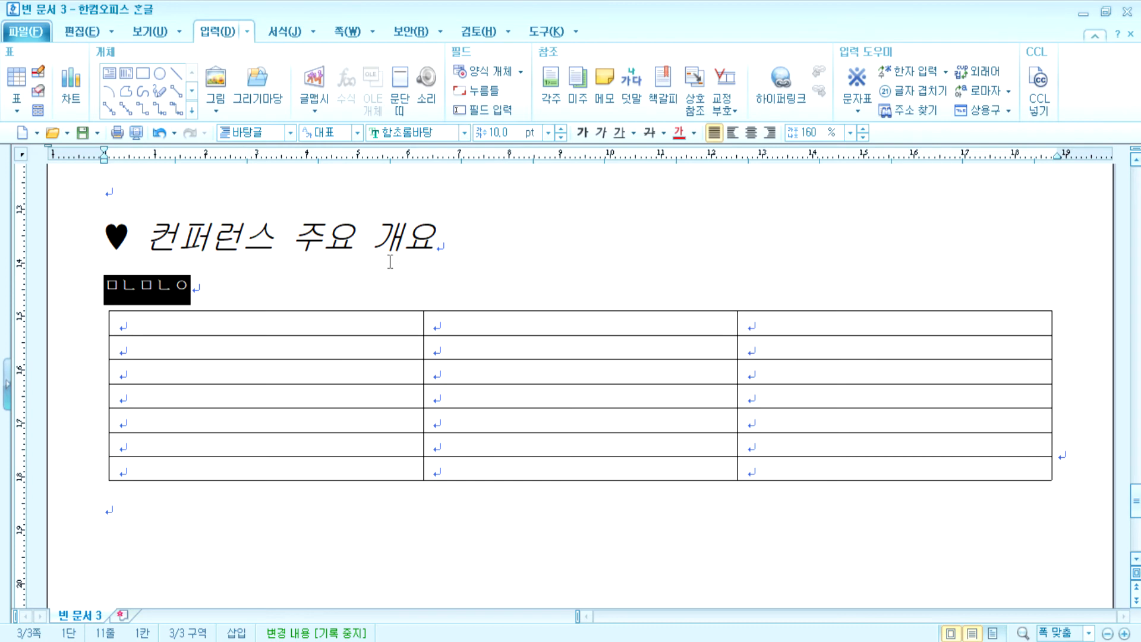
left_click(235, 292)
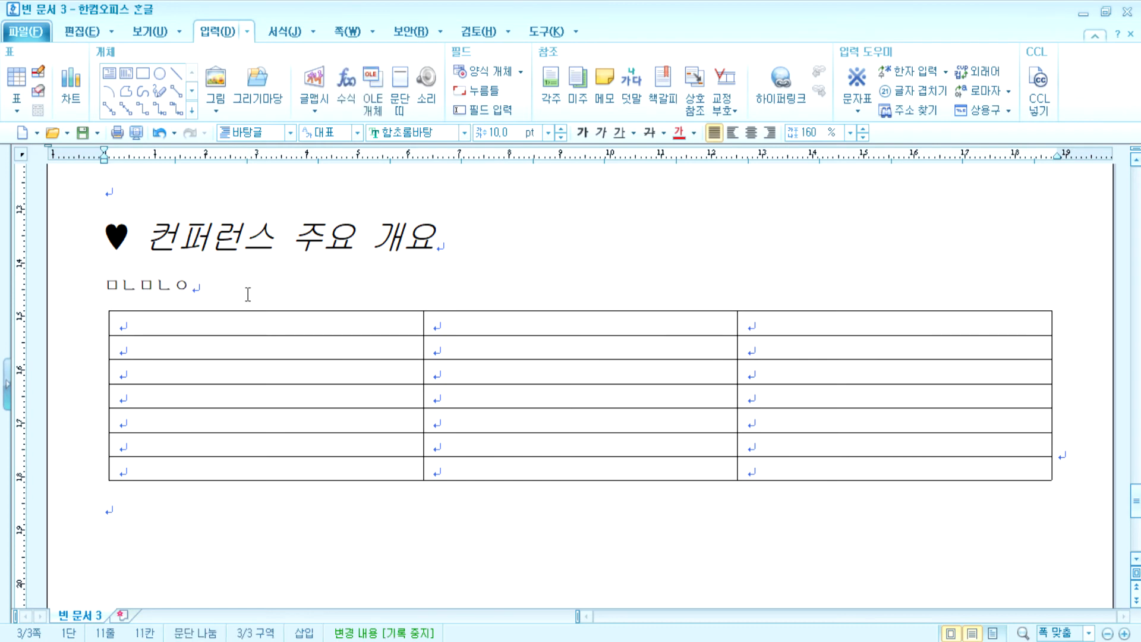
- Select the three-line note in the 비고 cell and place the caret there
scroll(248, 293, "up", 5)
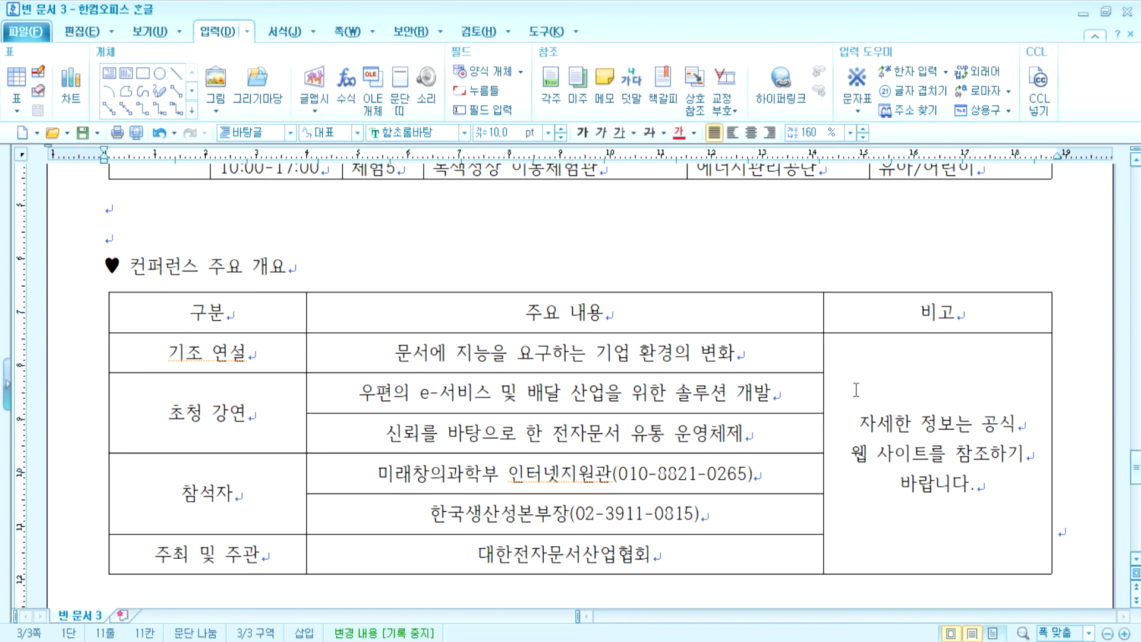
left_click_drag(366, 342, 737, 352)
scroll(951, 395, "down", 1)
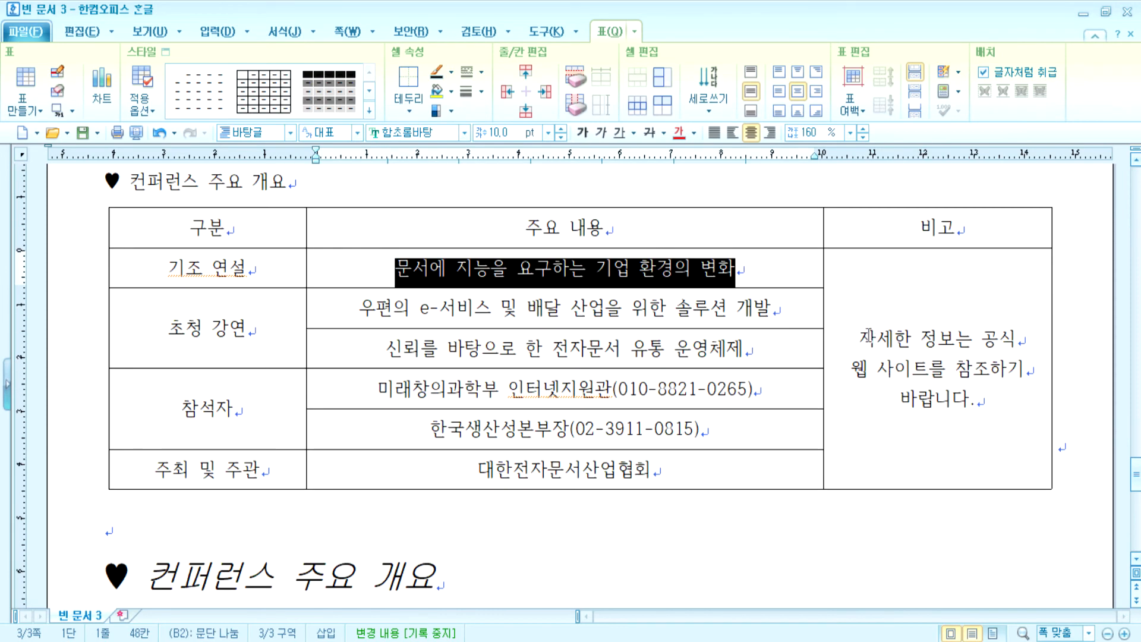
left_click_drag(871, 339, 985, 405)
left_click(985, 407)
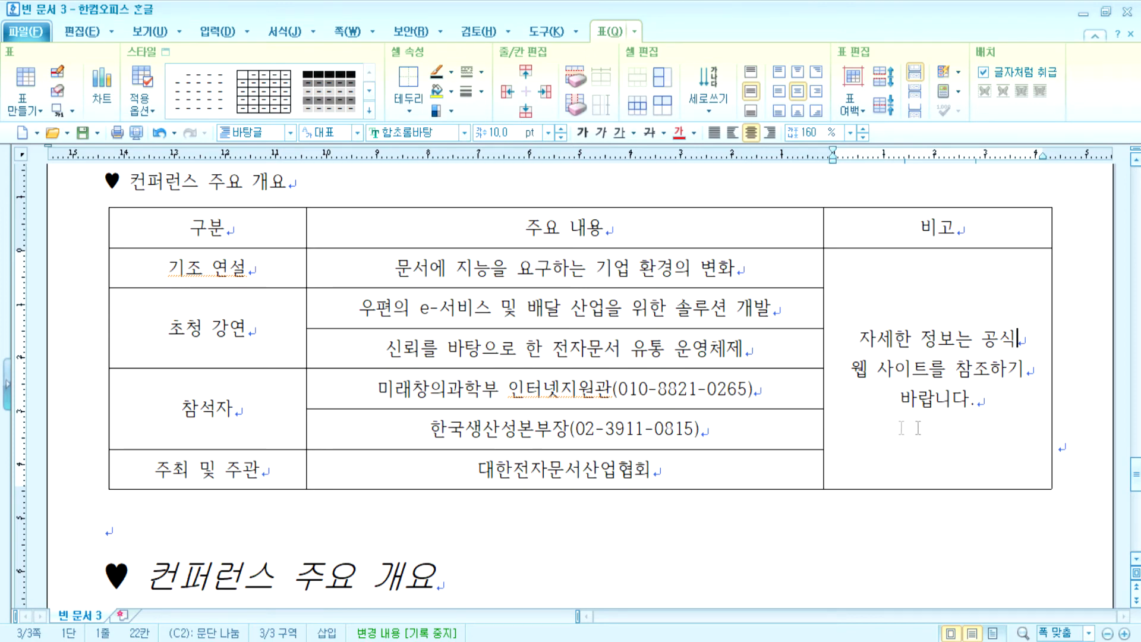
scroll(702, 402, "up", 6)
scroll(702, 403, "down", 3)
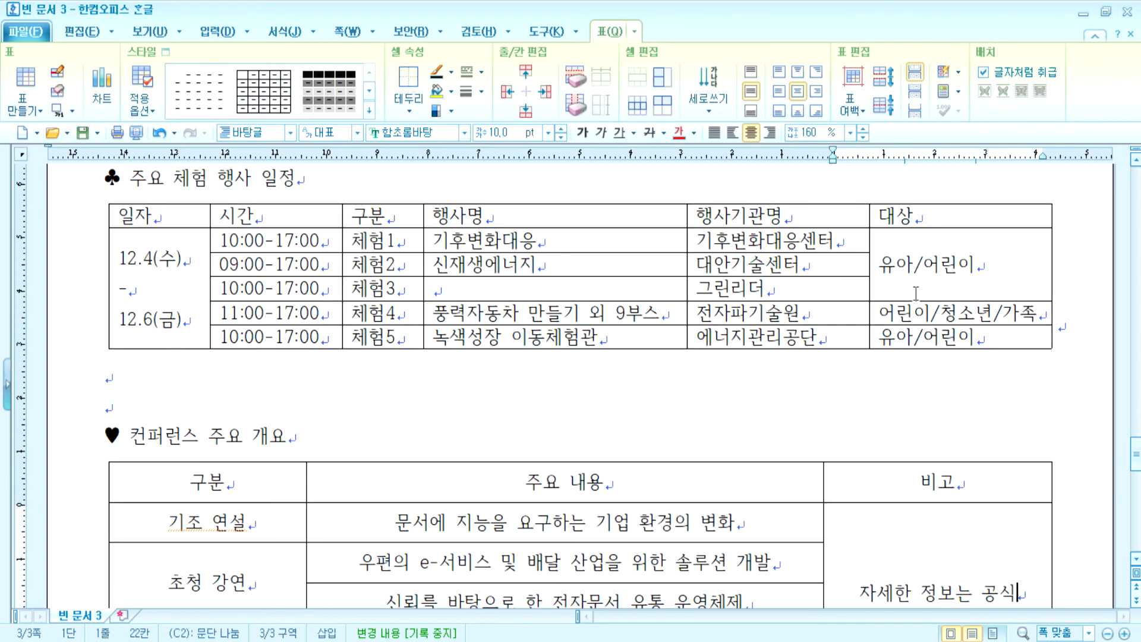
- Narrow the schedule table's 일자, 시간 and 구분 columns
left_click_drag(211, 272, 200, 272)
left_click_drag(341, 264, 326, 263)
left_click_drag(423, 262, 398, 263)
left_click_drag(686, 263, 672, 263)
left_click(869, 267)
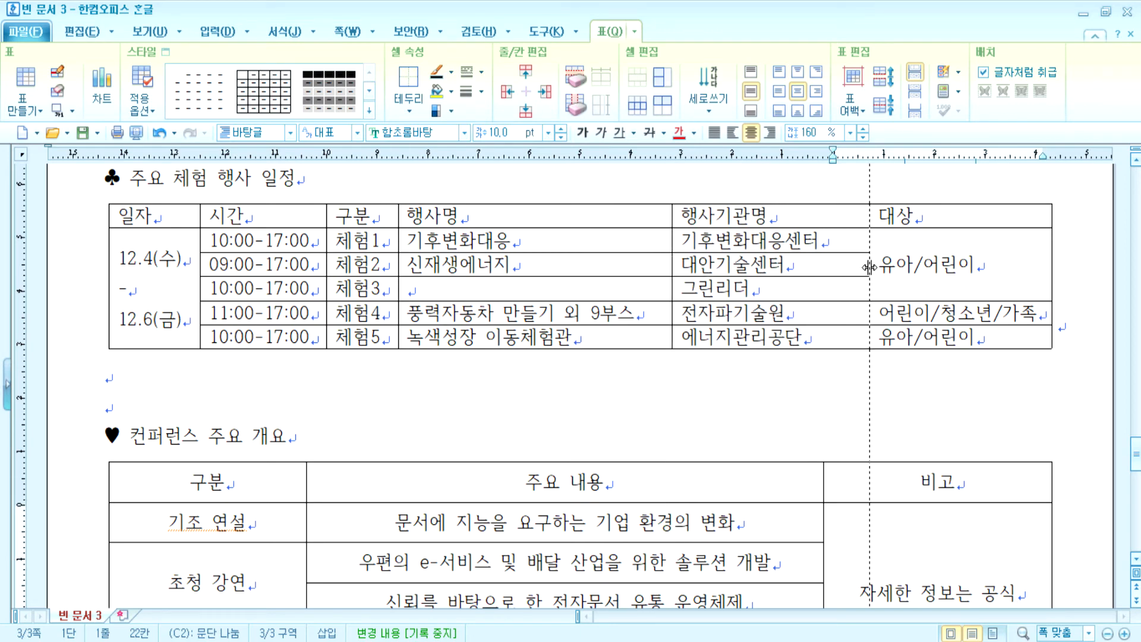
scroll(869, 267, "down", 1)
scroll(279, 287, "up", 3)
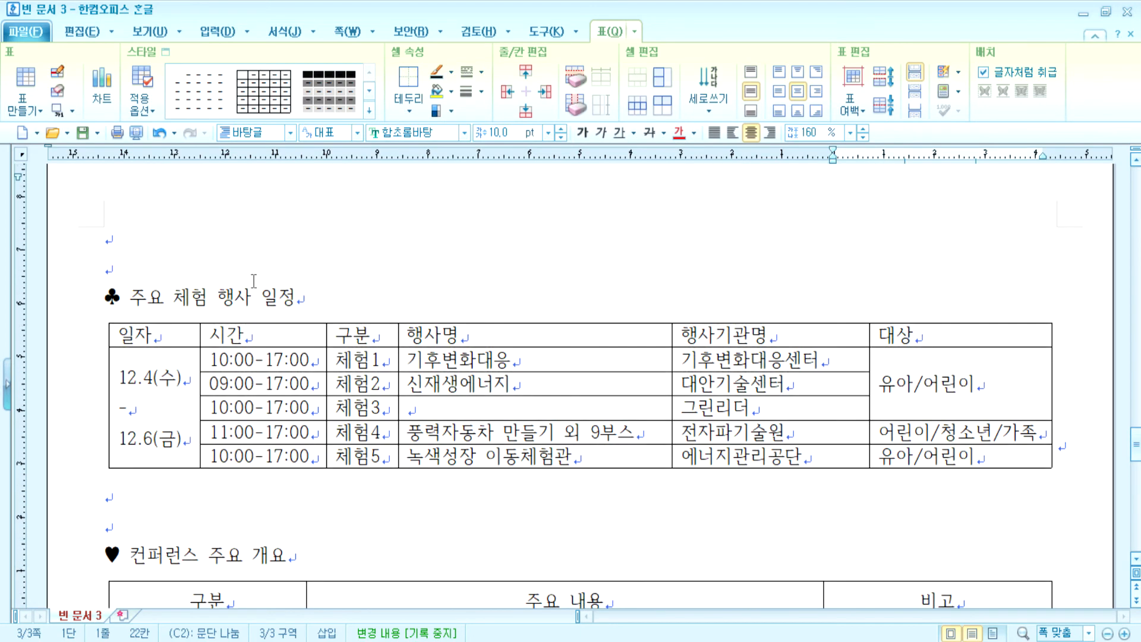
- Centre every cell of the 주요 체험 행사 일정 table and make its rows taller
left_click_drag(173, 327, 960, 456)
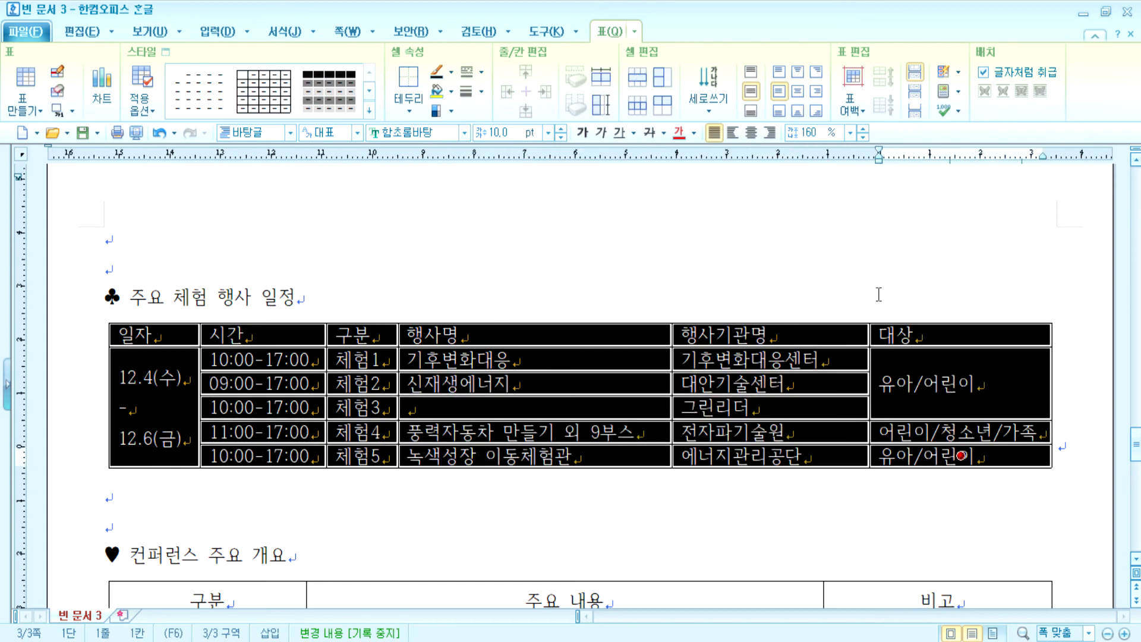
left_click(751, 132)
key("ctrl+Down")
key("ctrl+Down")
key("ctrl+Down")
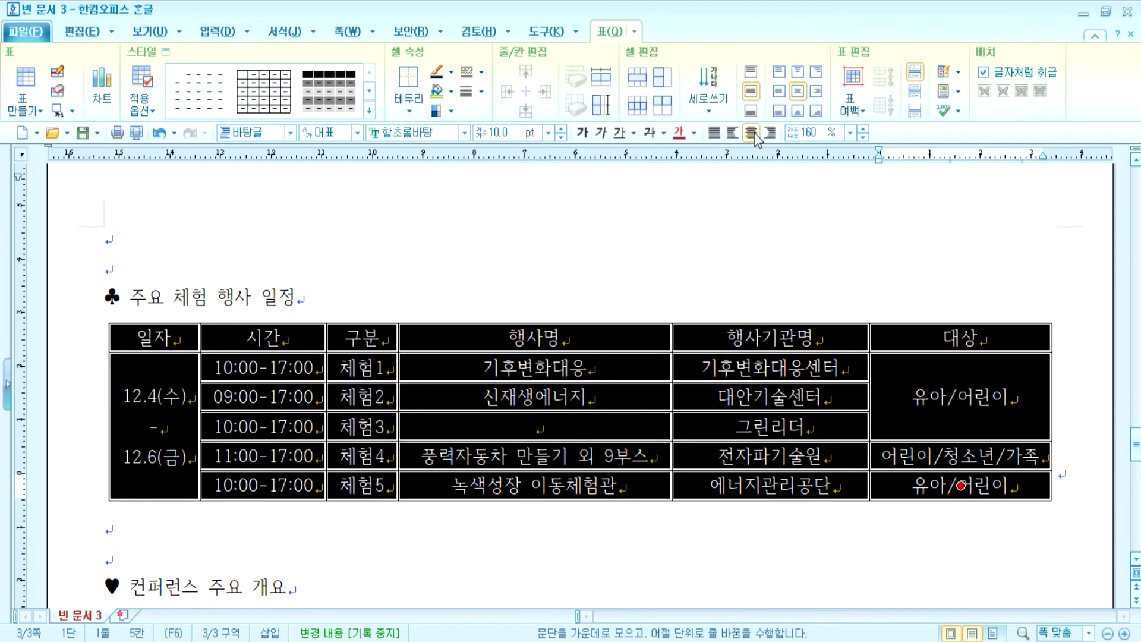
left_click(323, 306)
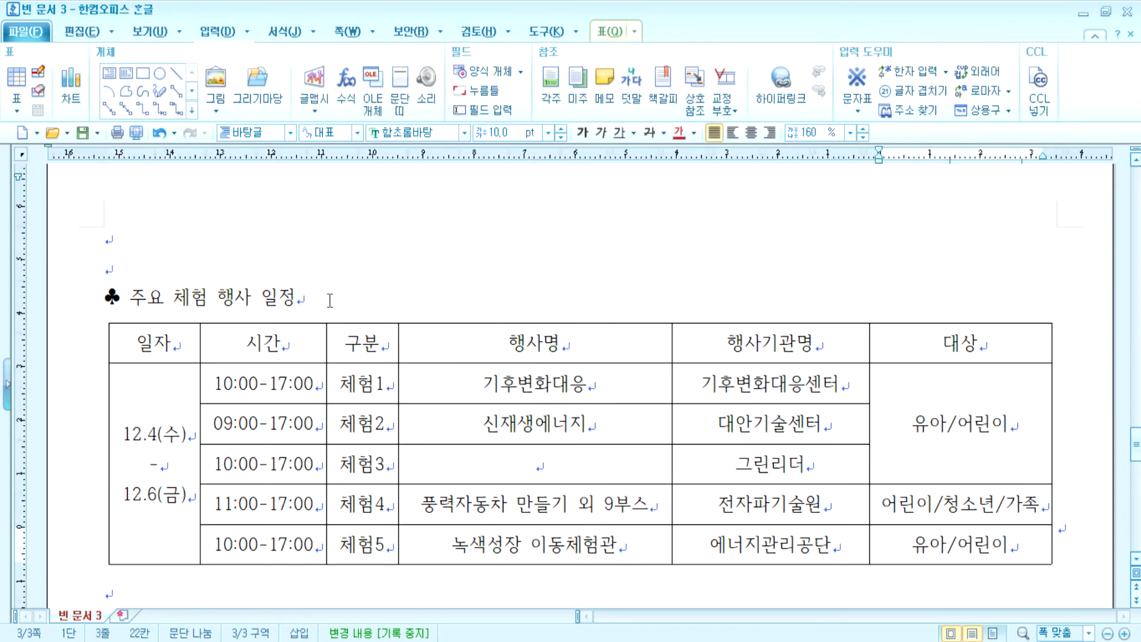
- Merge the 신재생에너지 cell with the empty cell below it
scroll(526, 348, "down", 5)
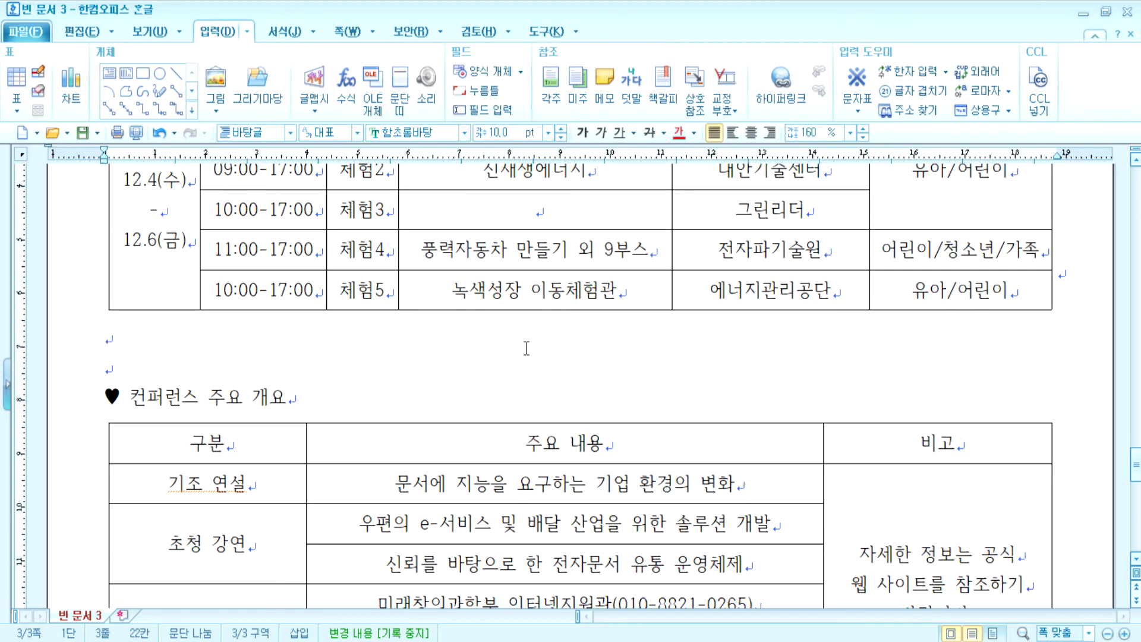
scroll(526, 345, "up", 2)
left_click_drag(550, 260, 559, 289)
key("m")
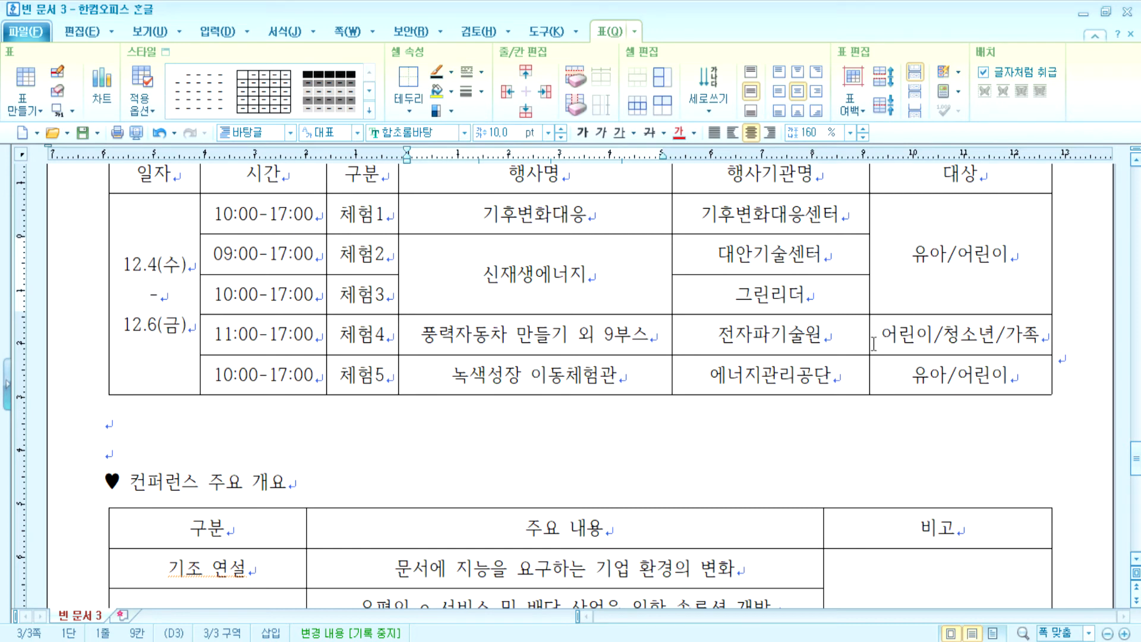
- Delete the duplicate italic conference heading, the ㅁㄴㅁㄴㅇ line and the blank table
scroll(778, 371, "down", 5)
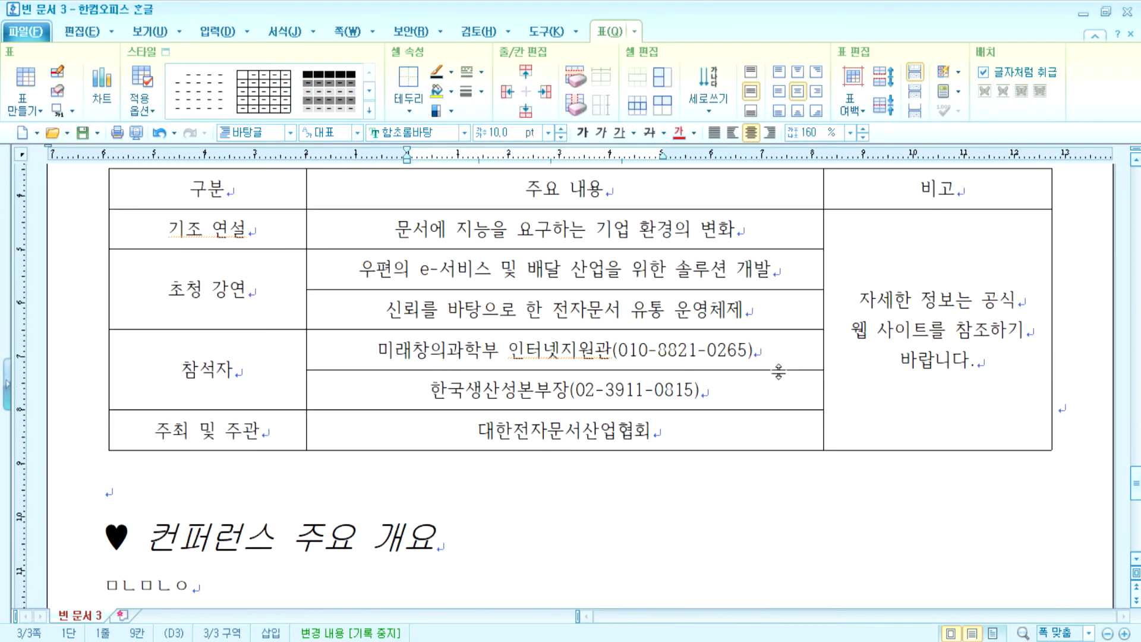
scroll(778, 371, "down", 1)
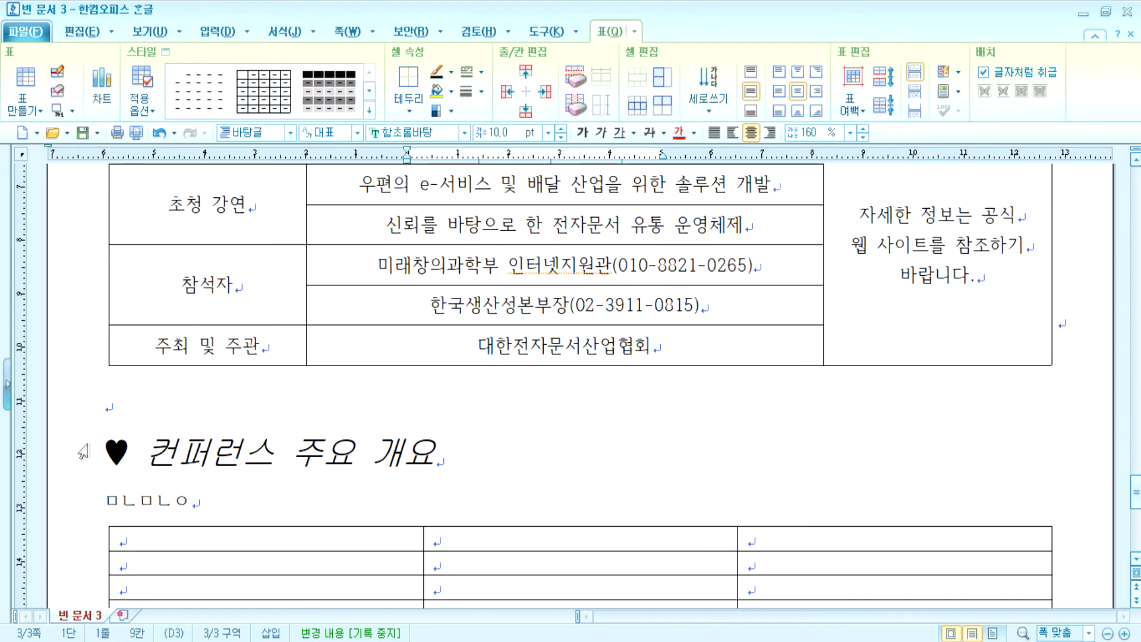
left_click_drag(78, 450, 129, 637)
key("Delete")
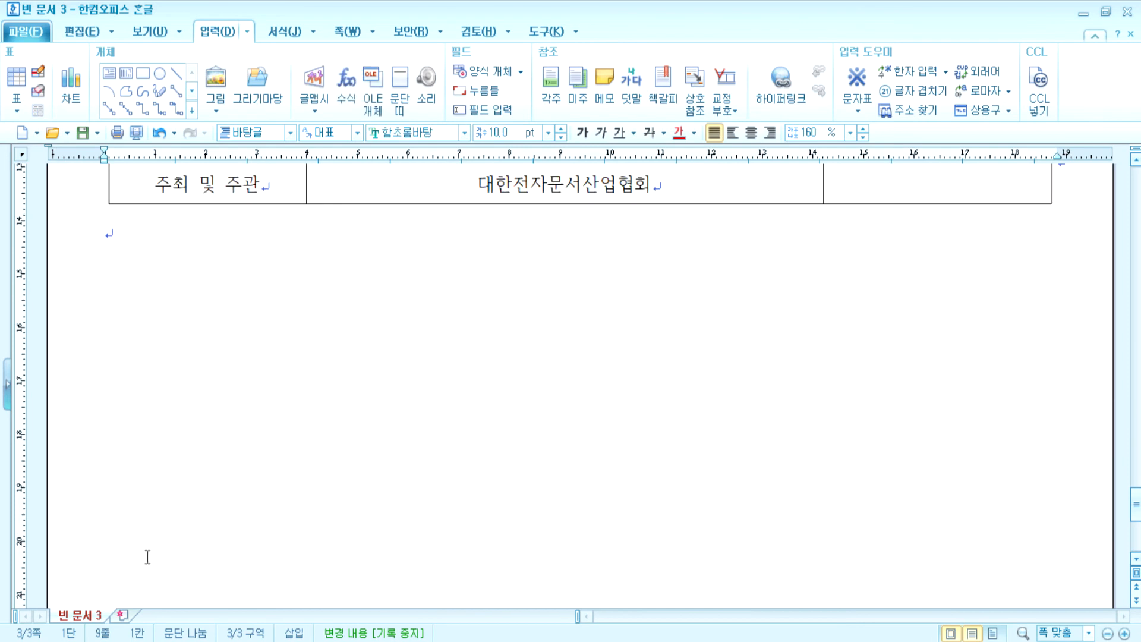
- Scroll back up to check the finished schedule and overview tables
scroll(143, 523, "up", 5)
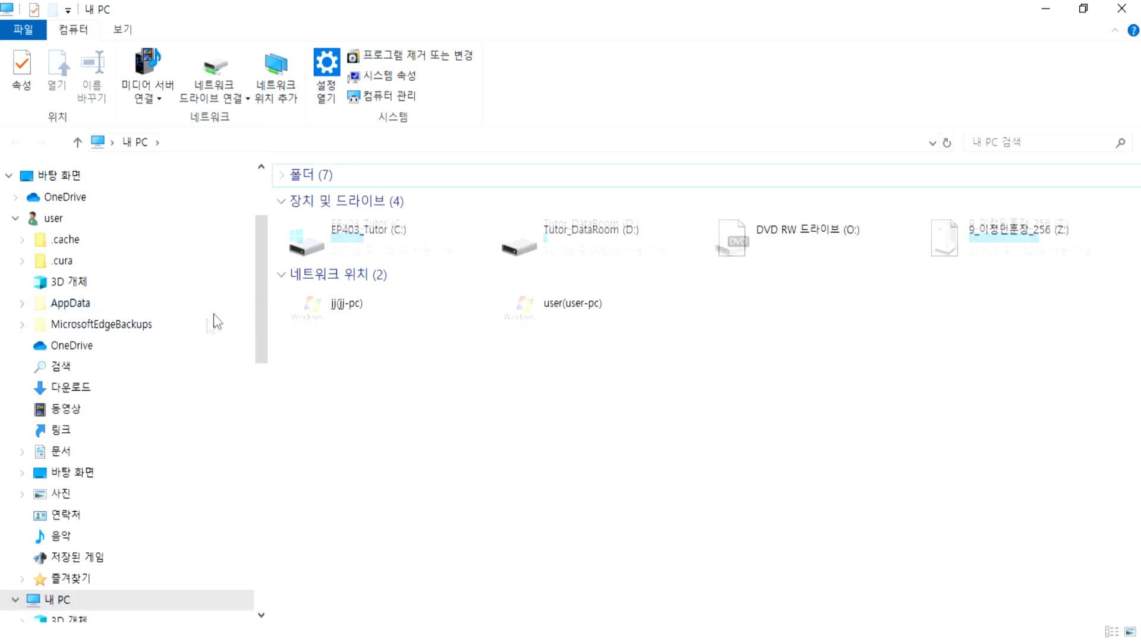
- Browse Z: > 자격증 > 한국생산성본부 > ITQ > 과년도문제 > 2019 > 2019-10-12 > 문제[a4] and select GW10-12A.pdf
double_click(1010, 237)
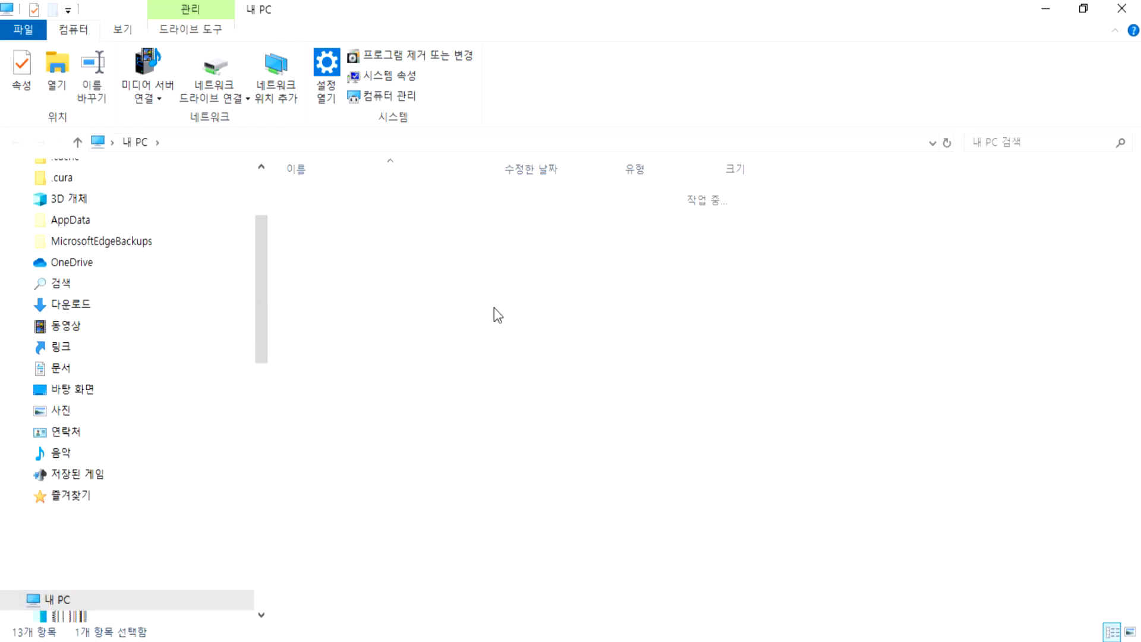
double_click(333, 343)
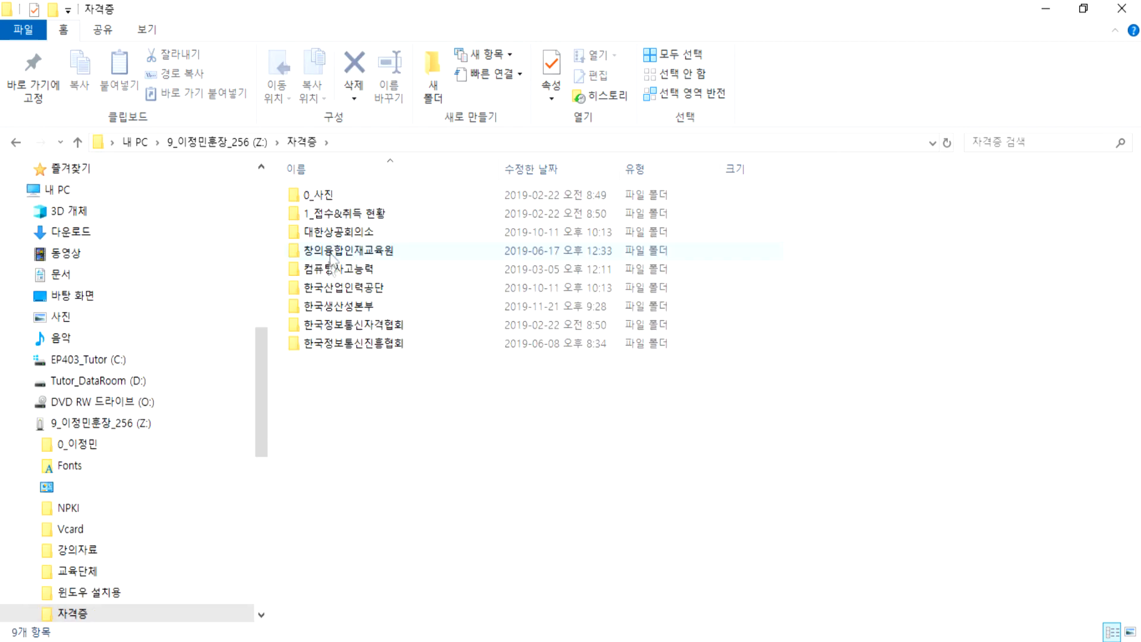
left_click(331, 291)
double_click(332, 304)
double_click(317, 213)
double_click(318, 197)
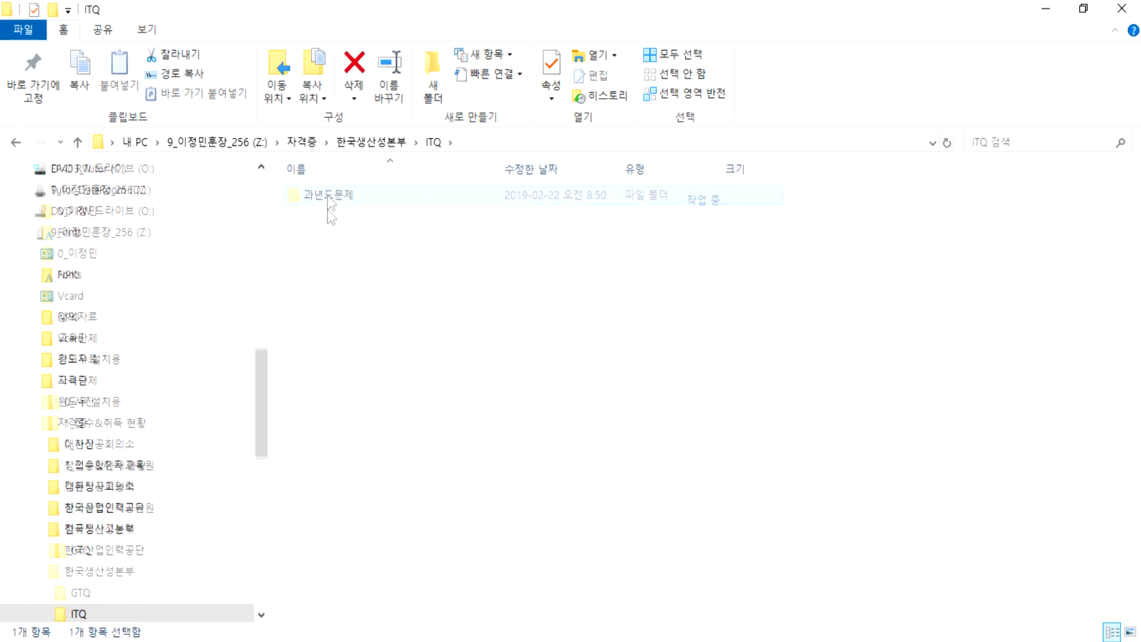
left_click(316, 194)
double_click(317, 196)
double_click(326, 358)
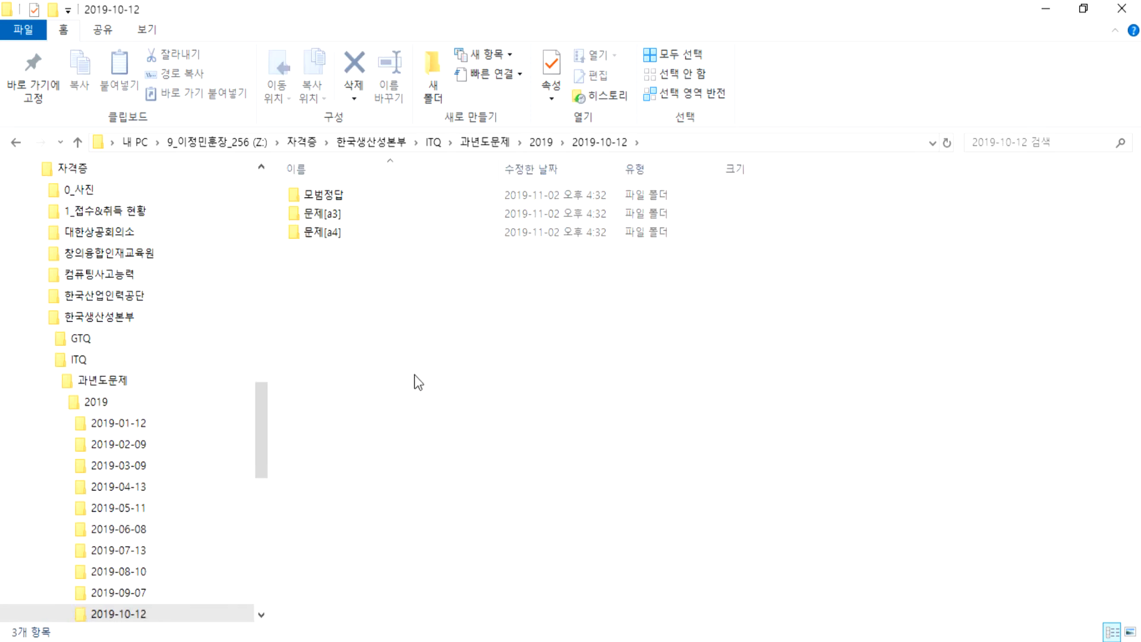
double_click(330, 233)
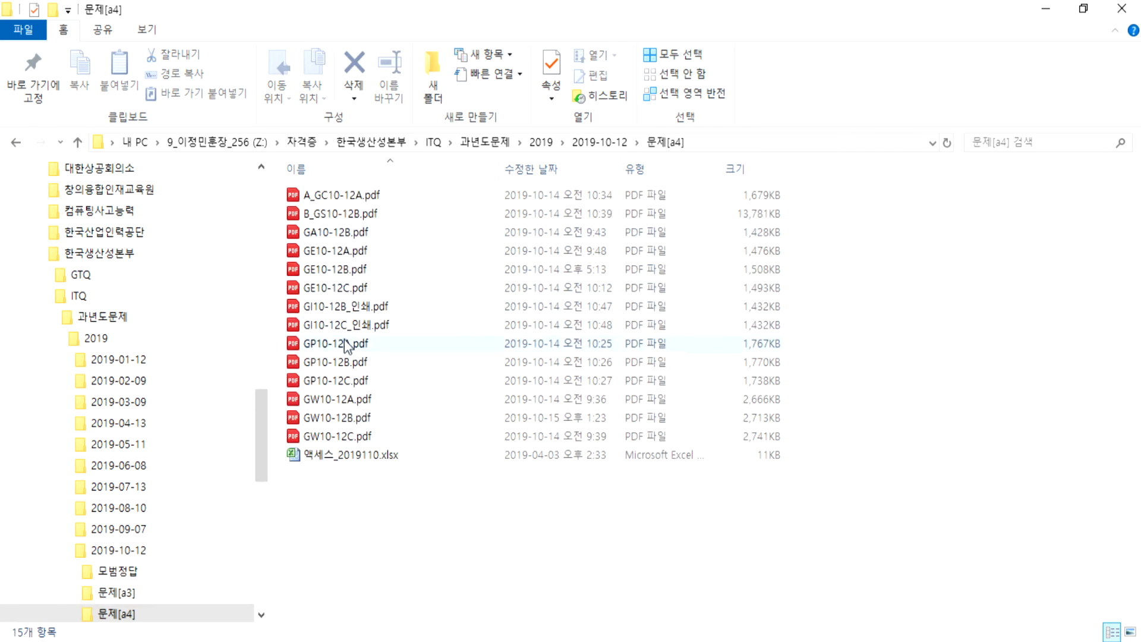
left_click(339, 399)
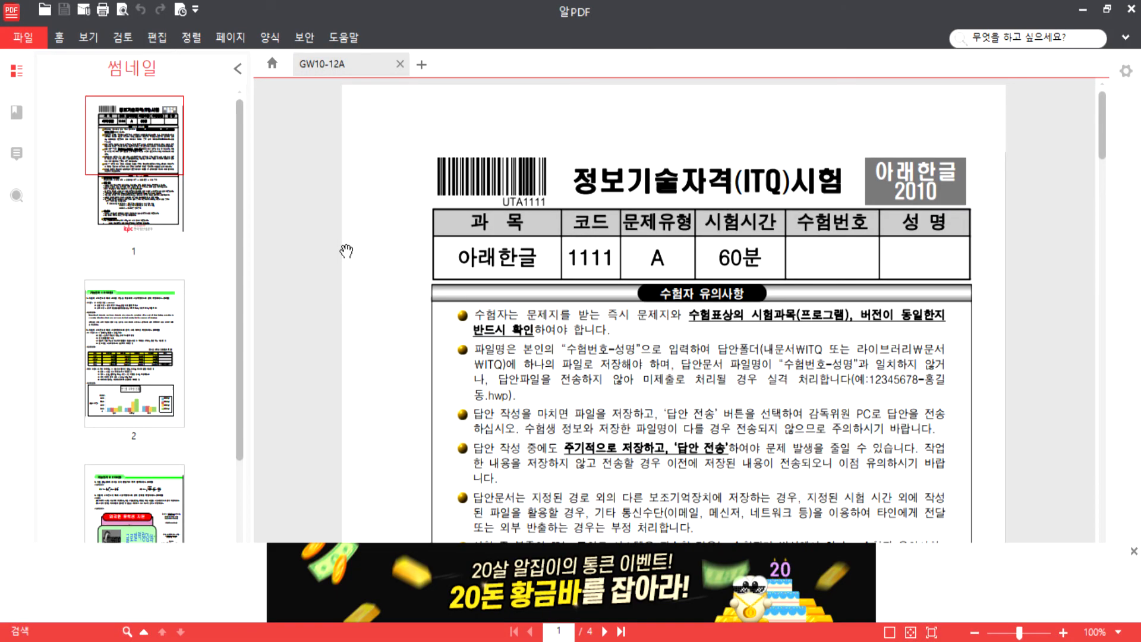
- Close the ad banner and thumbnail panel, then read question 2's 연도별 유학생 현황 table on page 2
left_click(1133, 551)
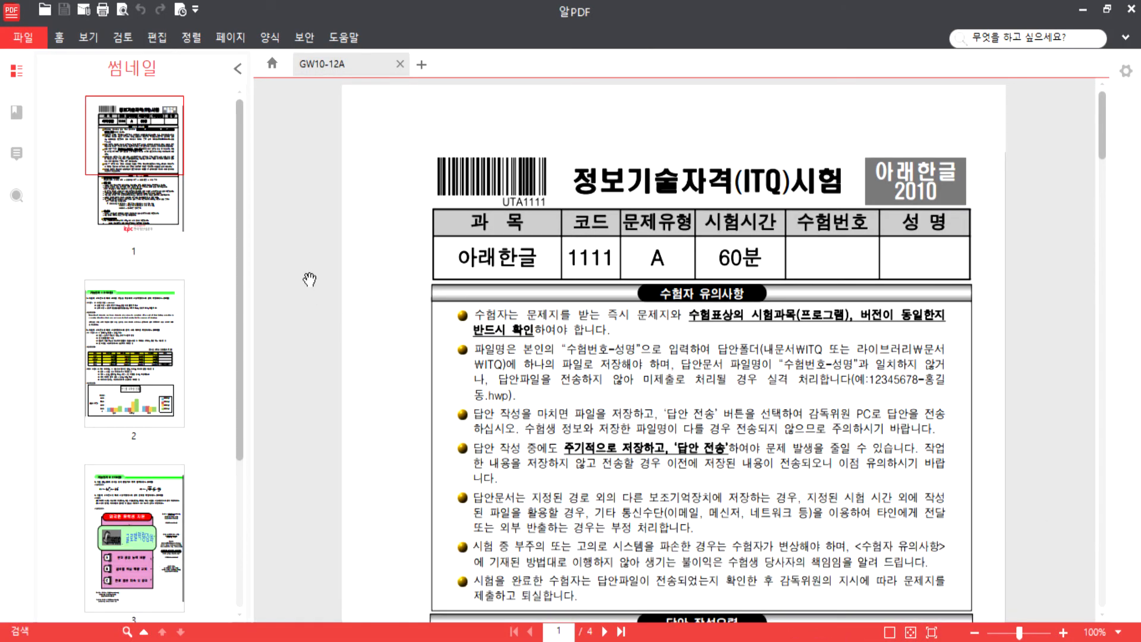
left_click(238, 69)
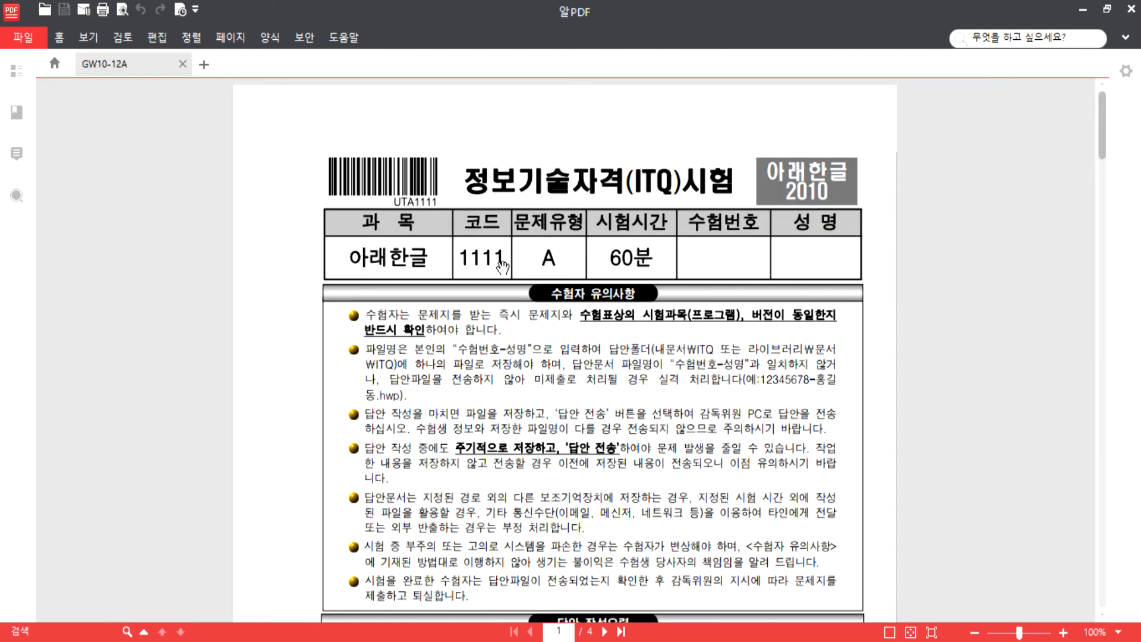
scroll(501, 294, "up", 1)
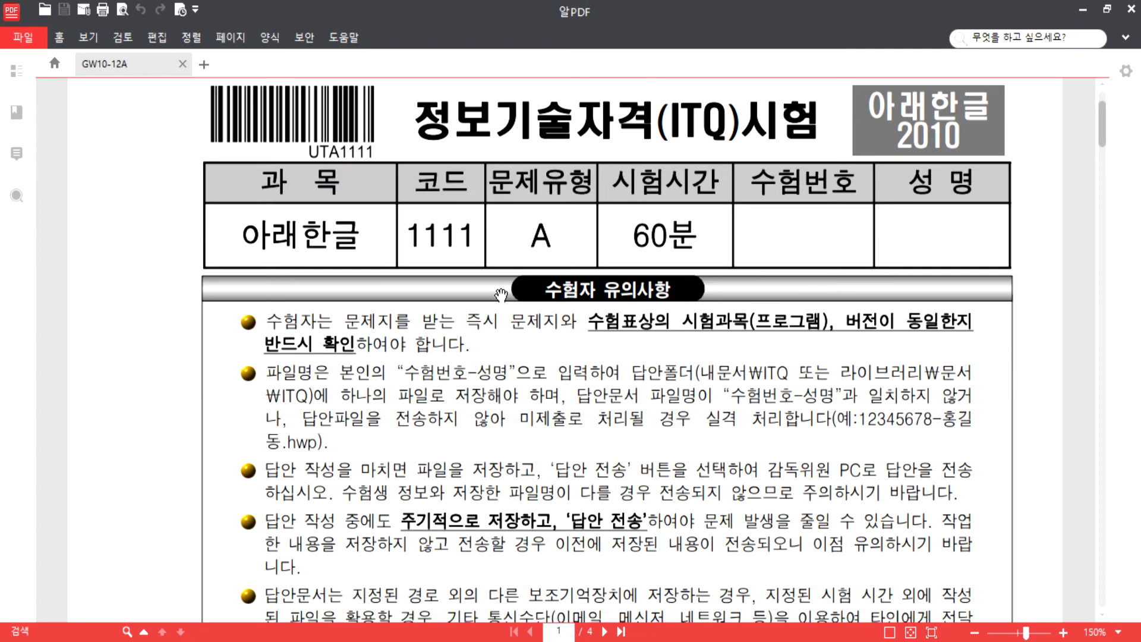
scroll(503, 294, "down", 15)
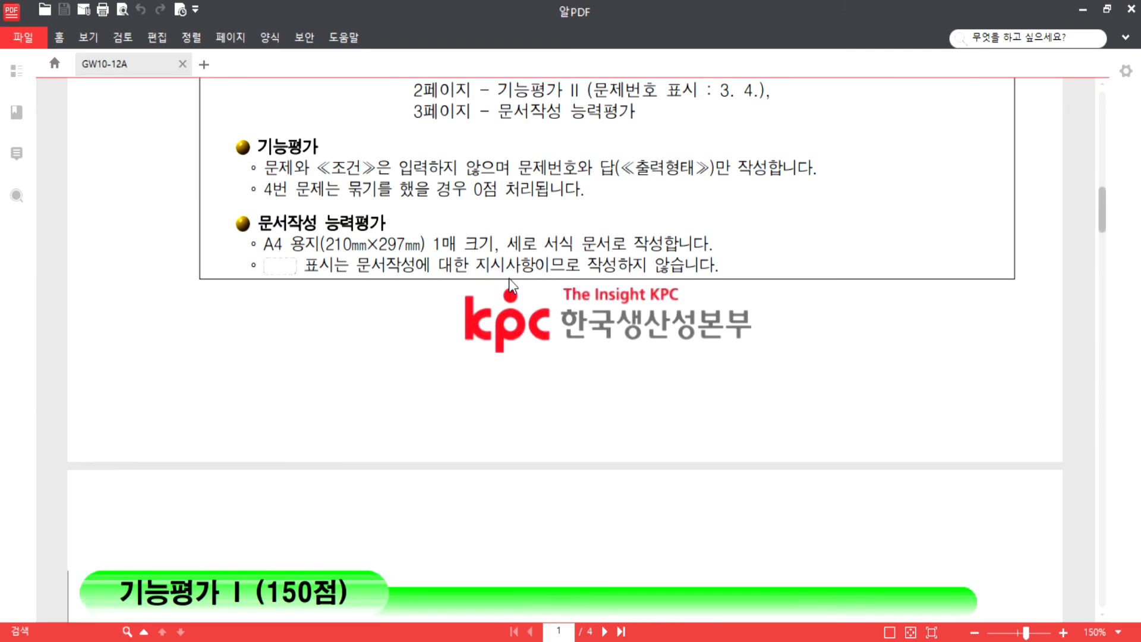
scroll(507, 275, "down", 5)
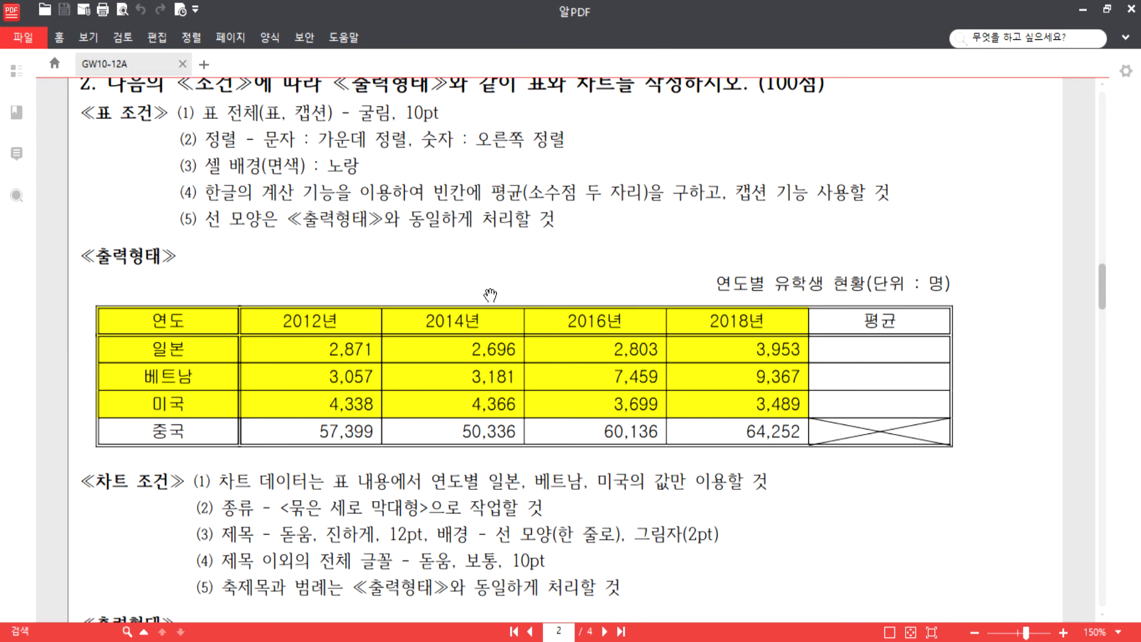
scroll(484, 282, "up", 5)
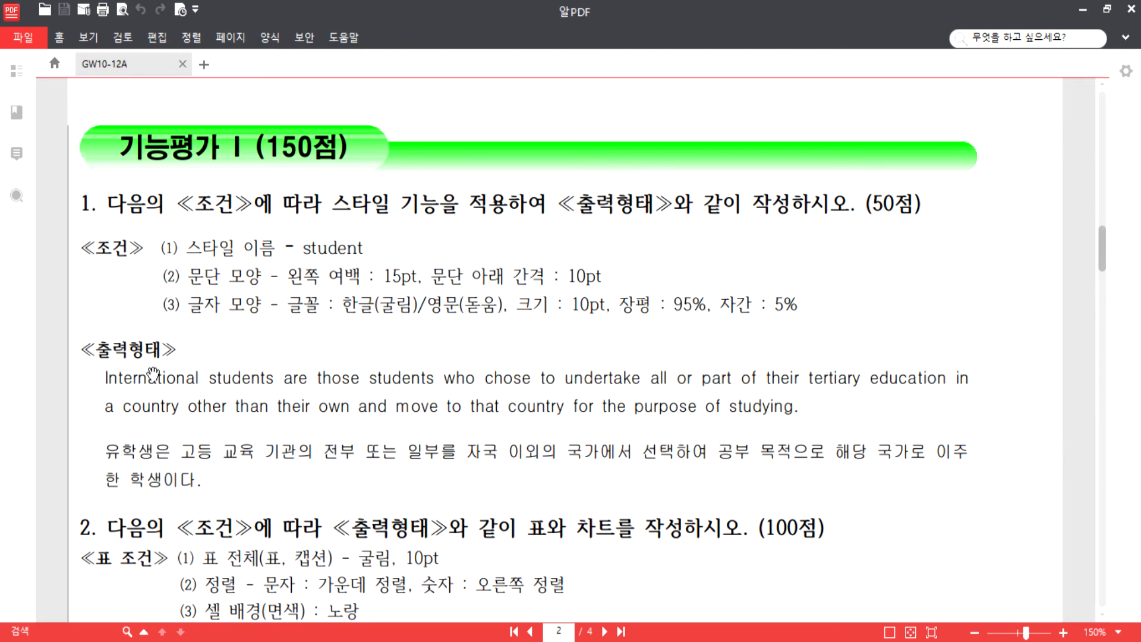
scroll(434, 395, "down", 4)
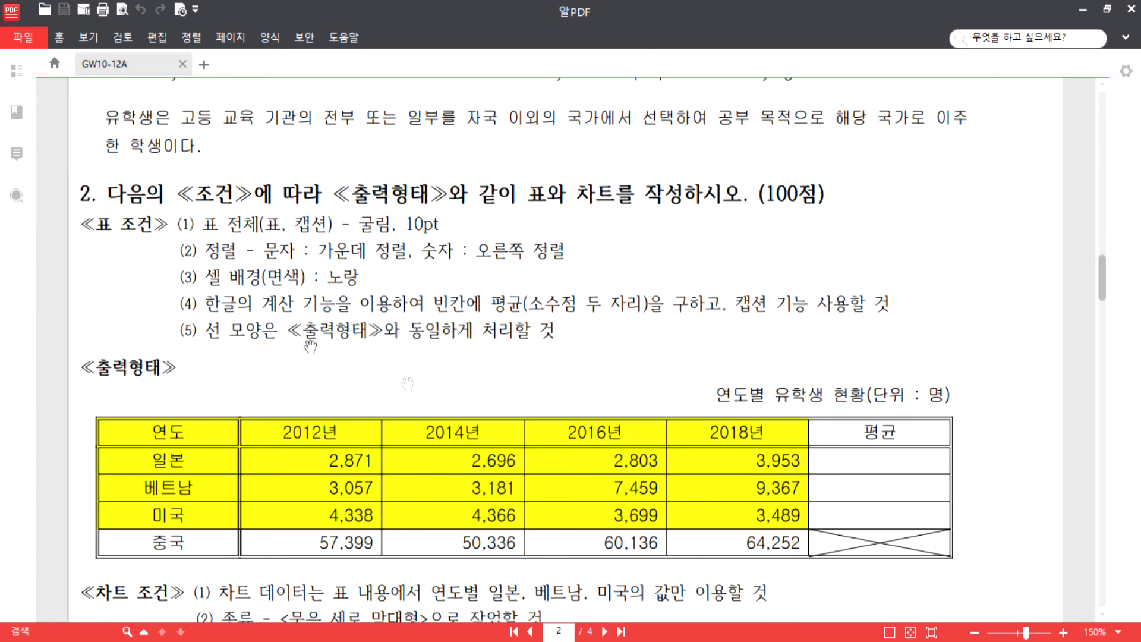
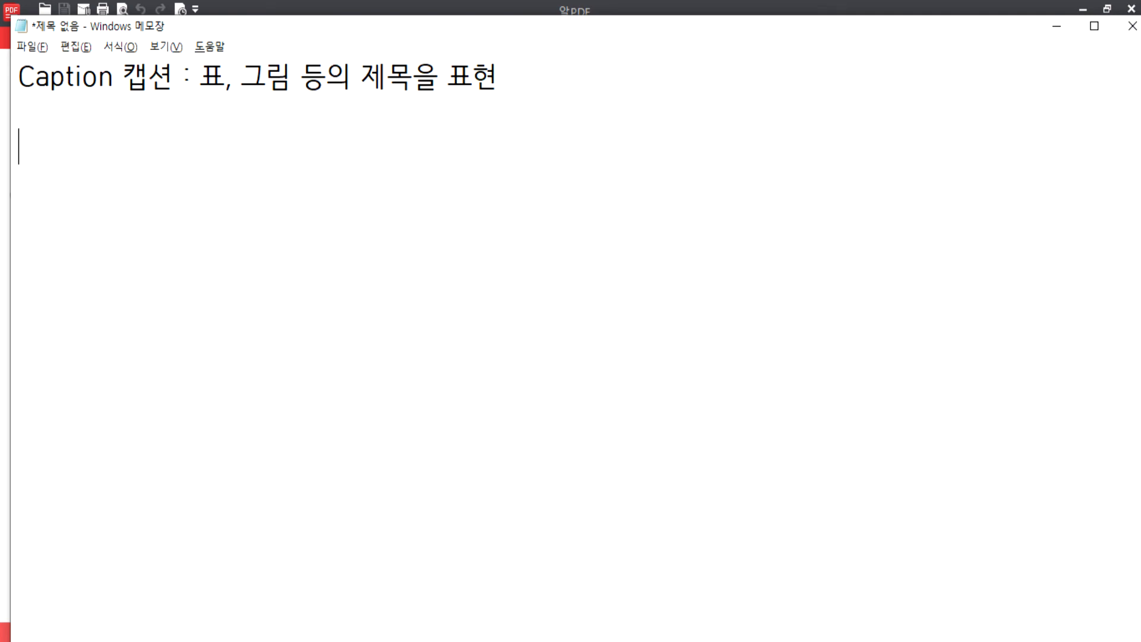
- In Notepad, note that Excel charts require the data to be entered first
type("차트")
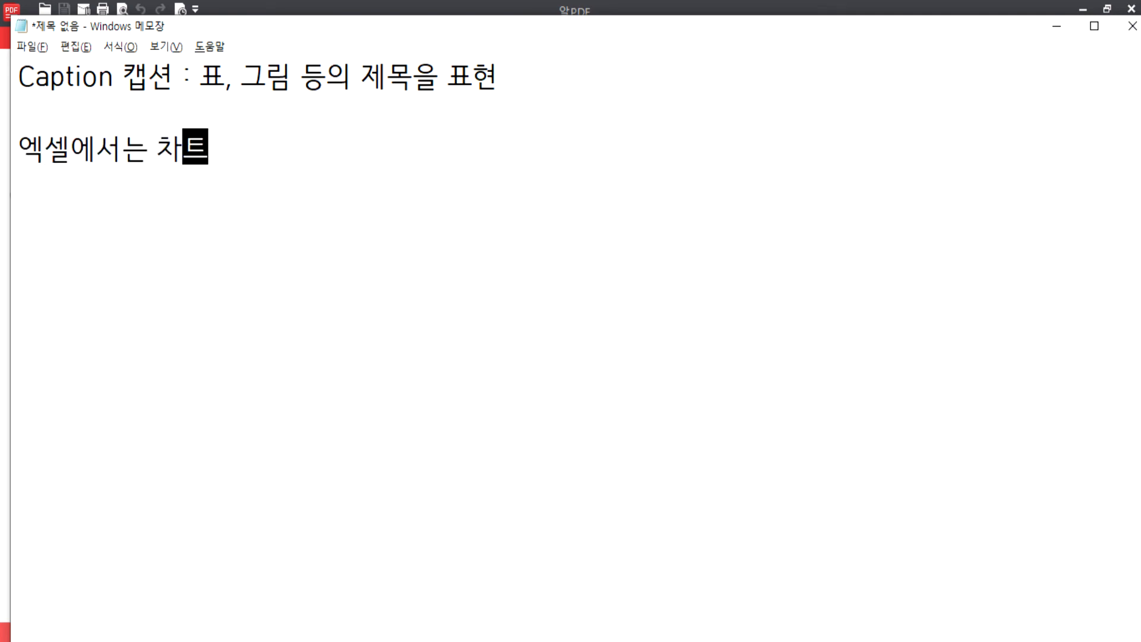
type("를 만들기 웡")
type("해 반드시 ")
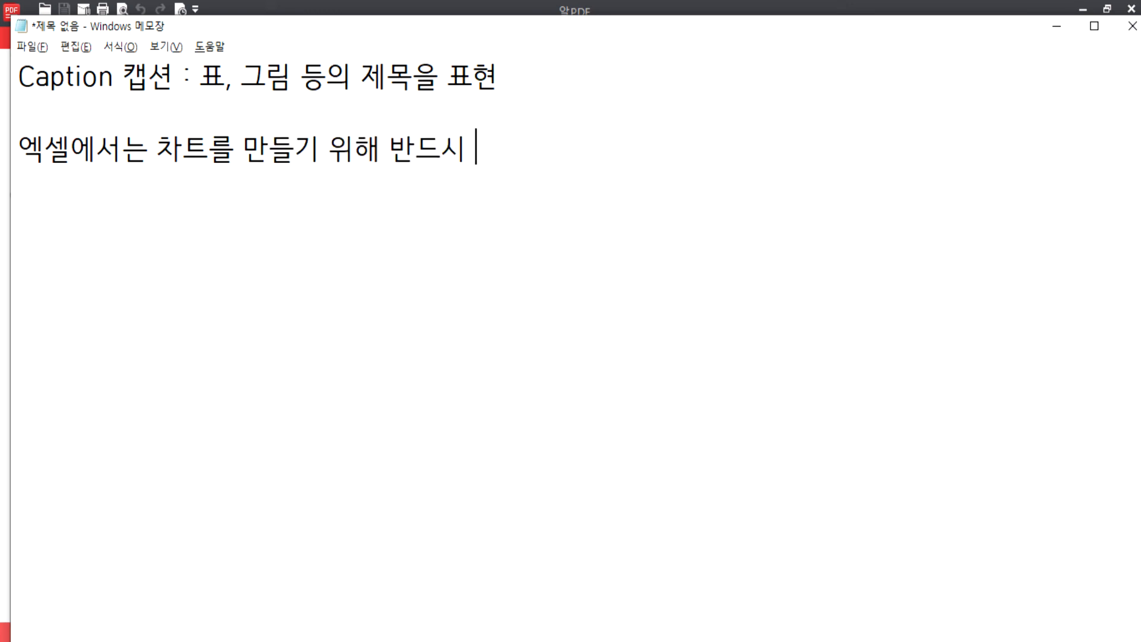
type("자료릉 ㅂ")
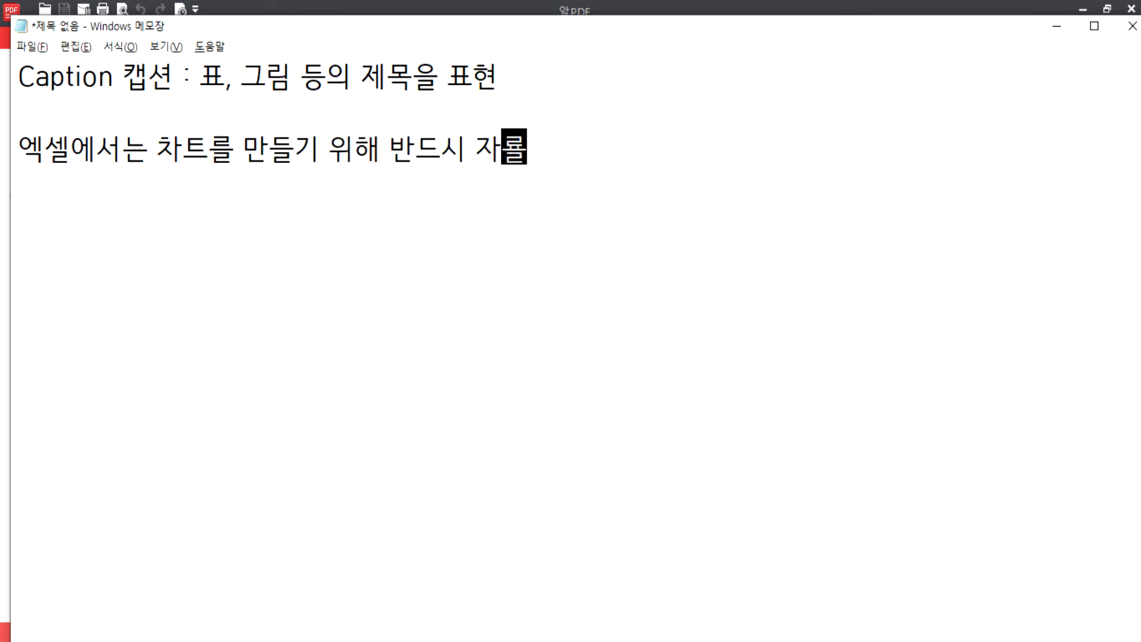
key("BackSpace")
key("BackSpace")
key("BackSpace")
type("를 입력")
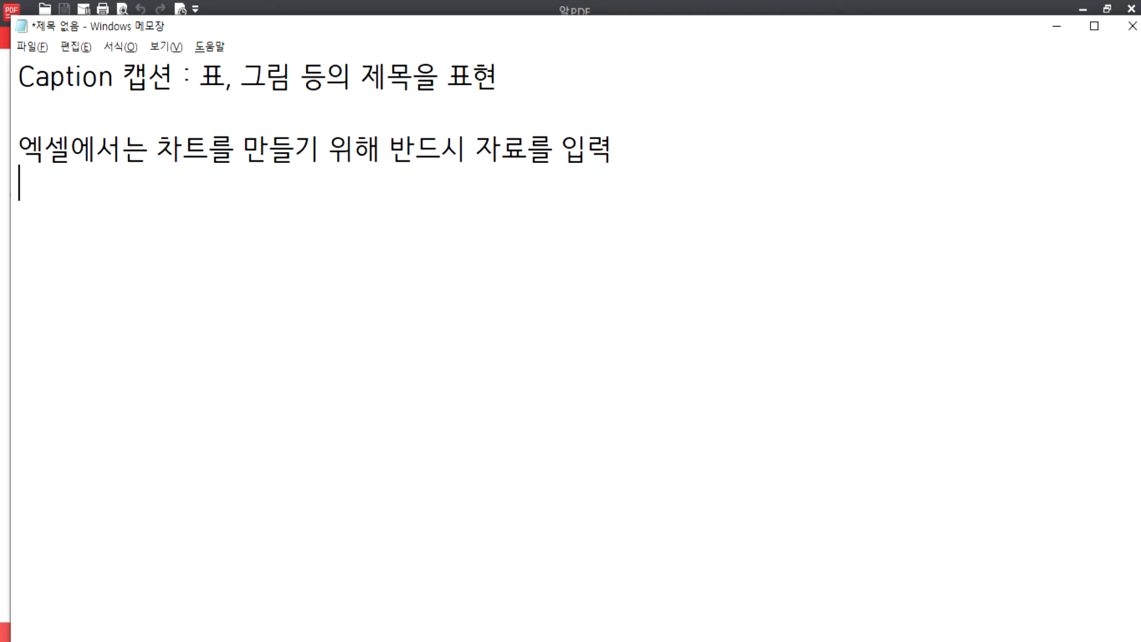
key("Return")
- Add a note that Hangul charts come from a table or a separate input window, then return to the PDF
type("한글에서는 ㅍ")
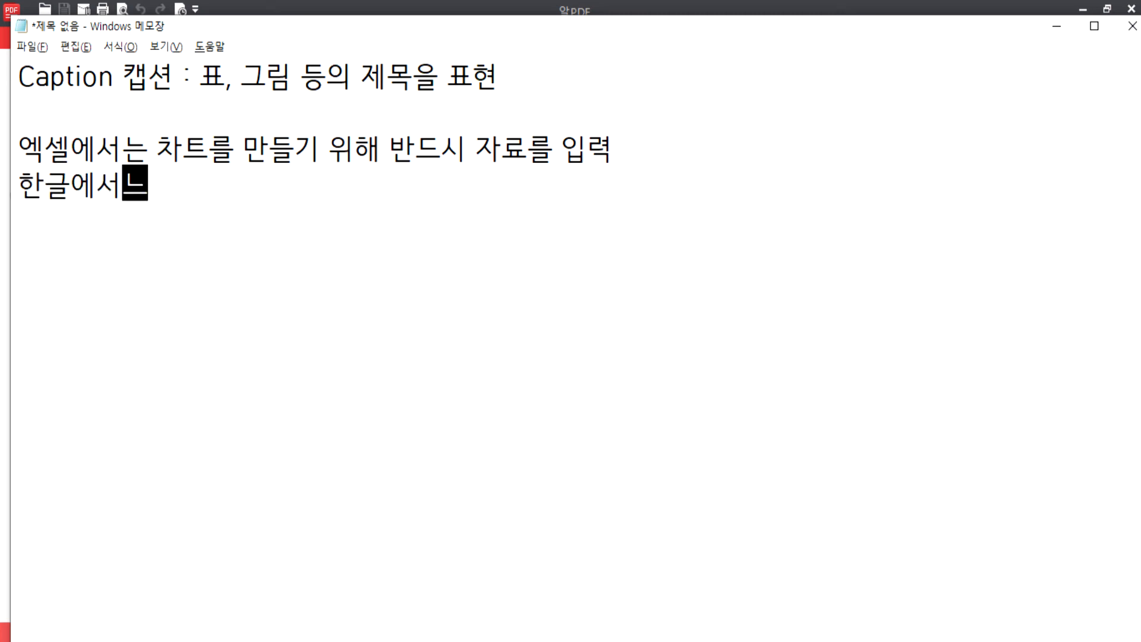
type("표를 작성해")
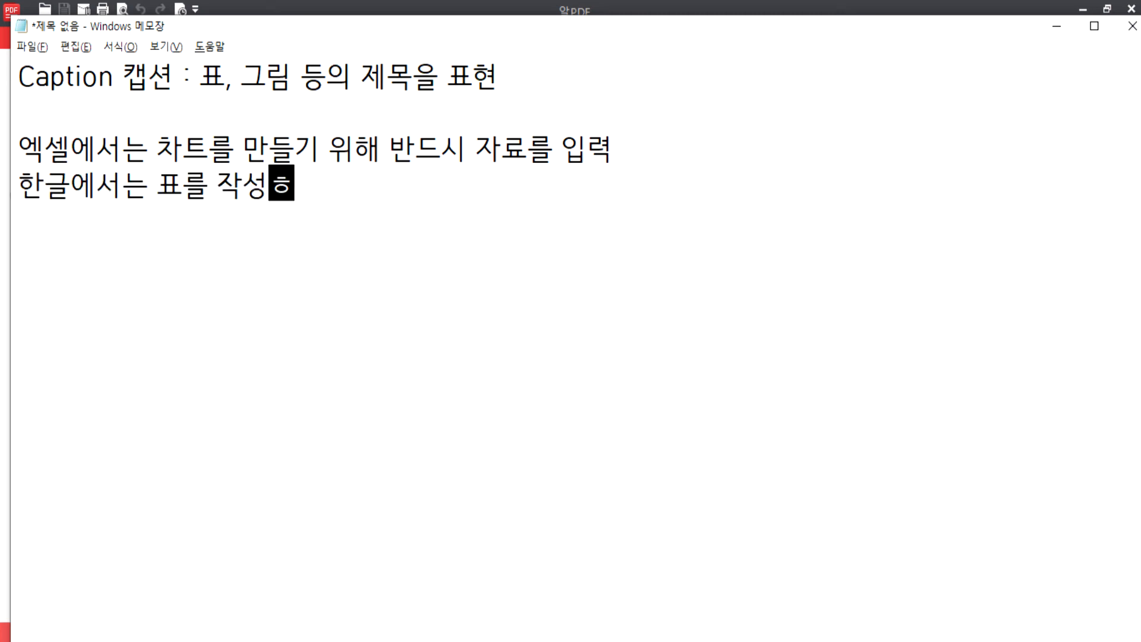
type("서 이를")
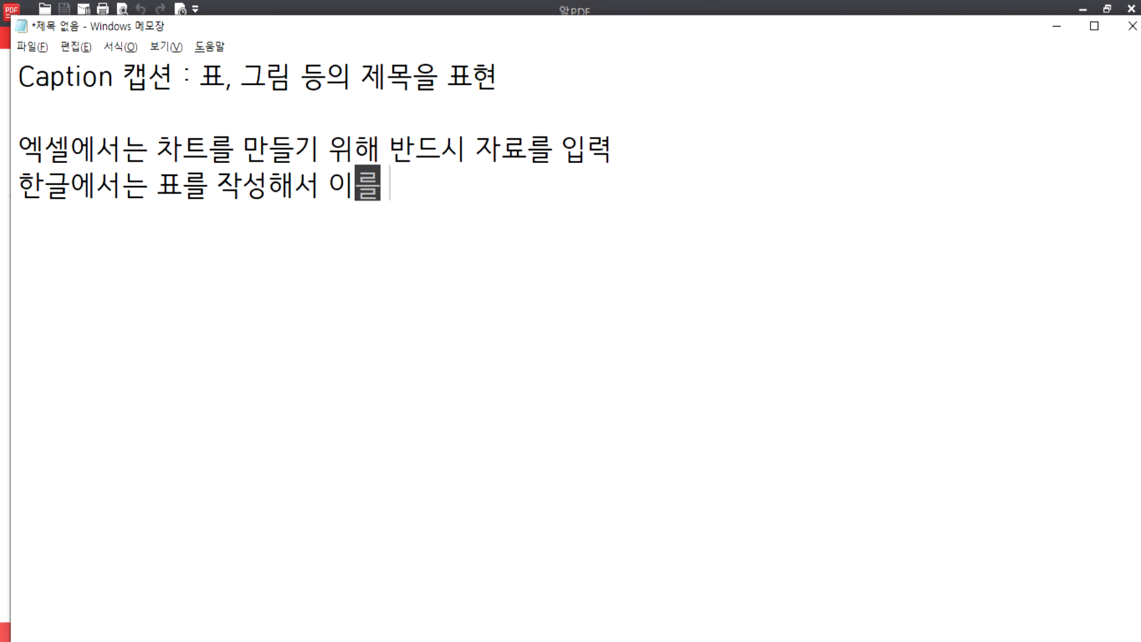
type(" 잉용한 차트")
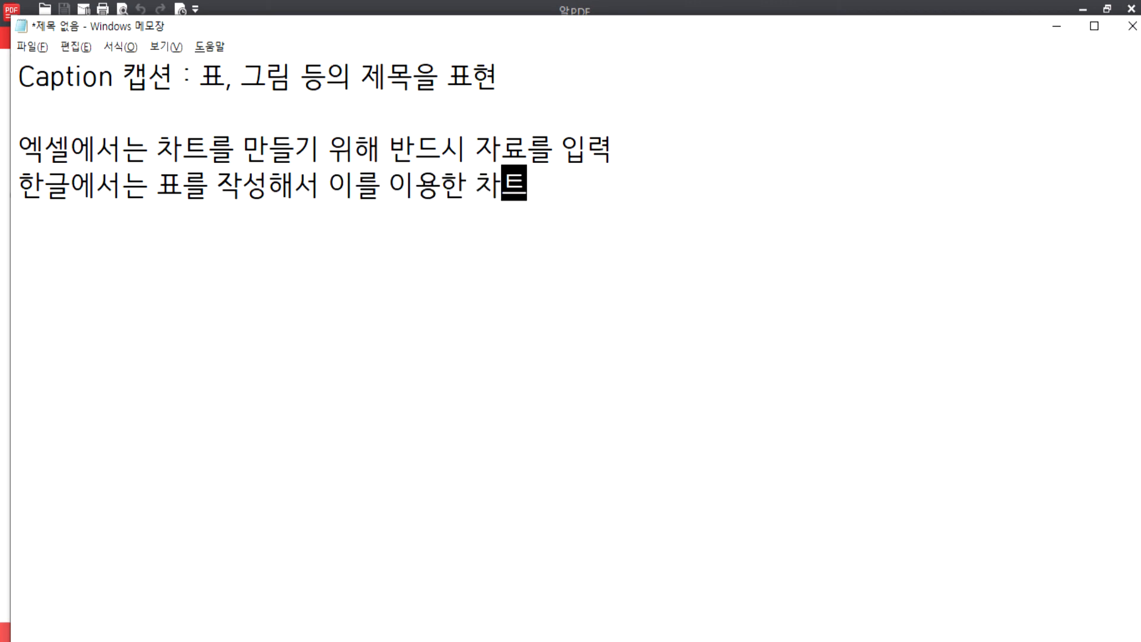
type("작성이")
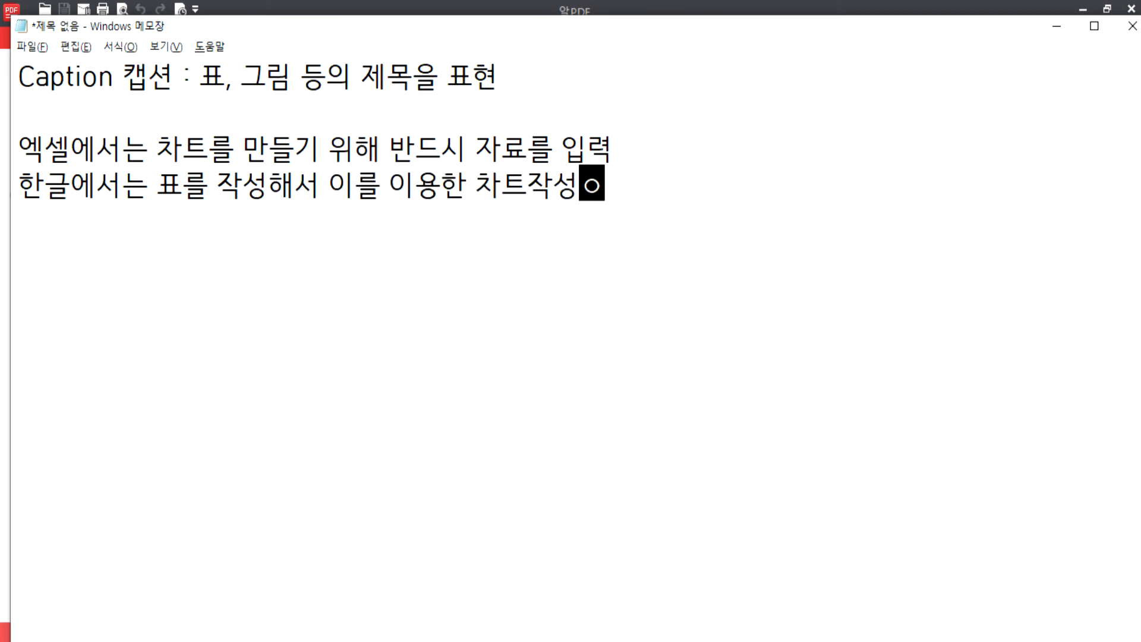
type(" 가능")
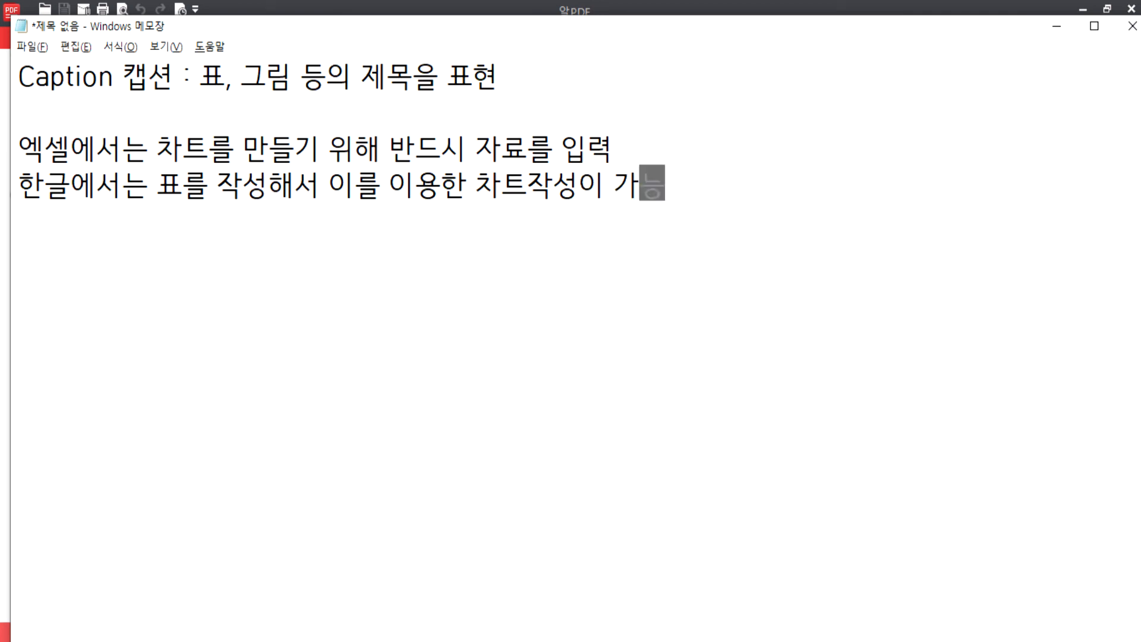
type(", 빈")
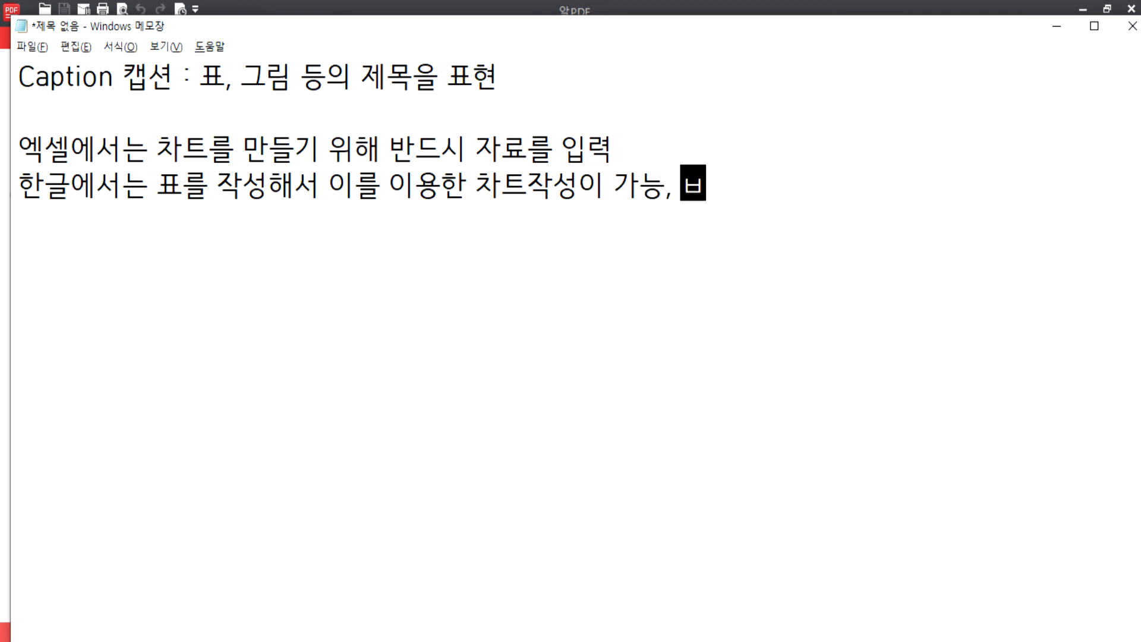
type(" 화면ㅇ")
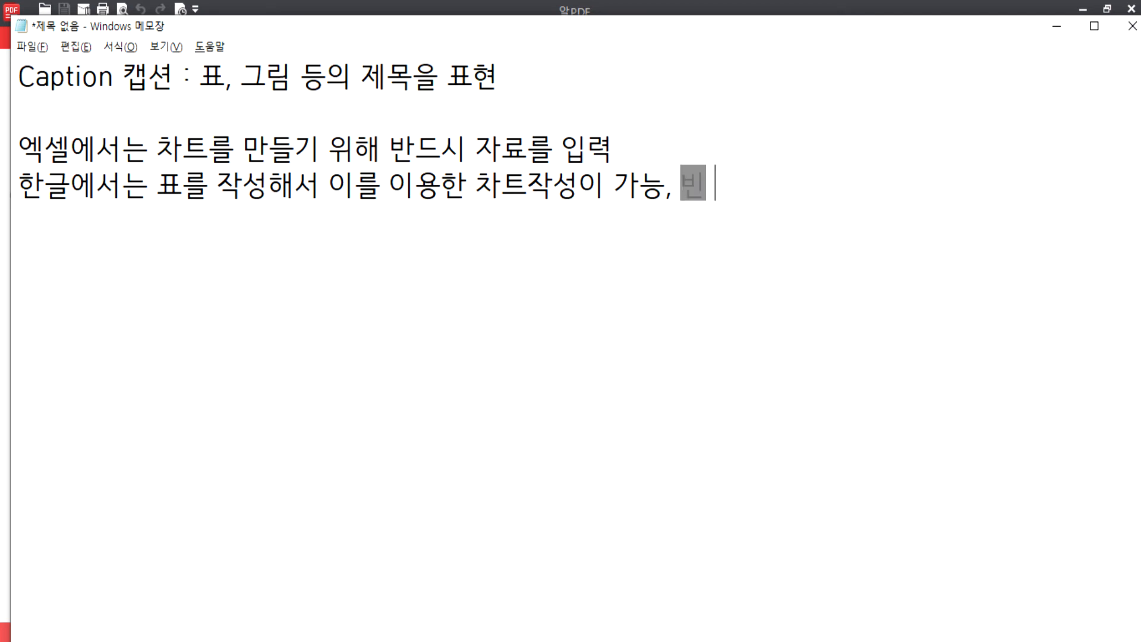
type("에 차트작성으")
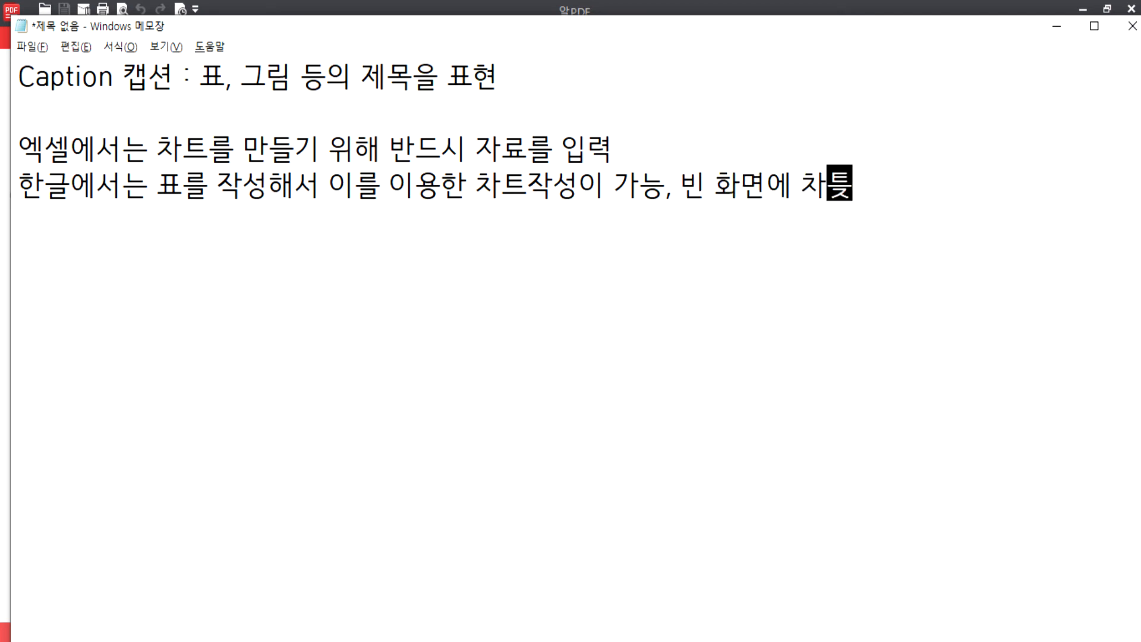
type("을")
key("BackSpace")
key("BackSpace")
type("명령을 하면 입")
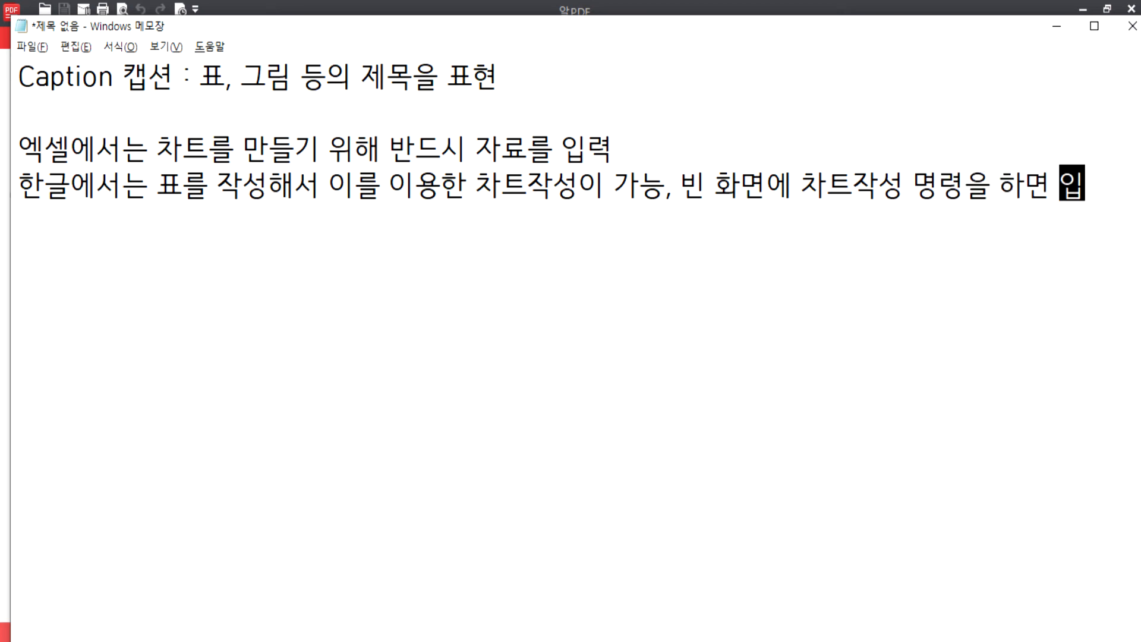
type("력하는 창이 ")
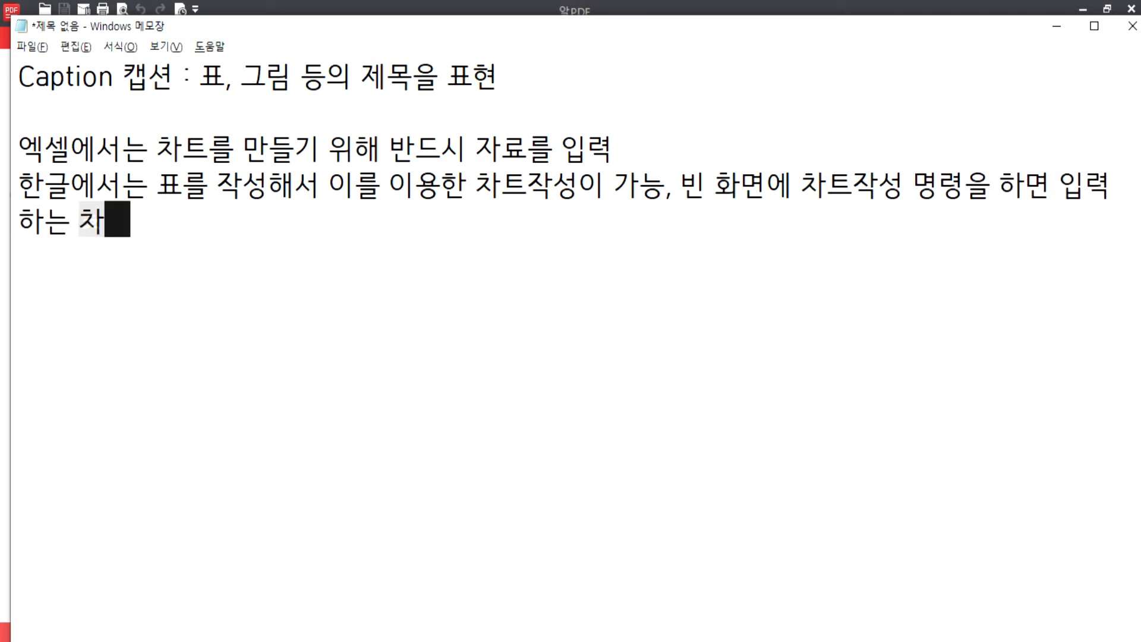
type("별도로 표시")
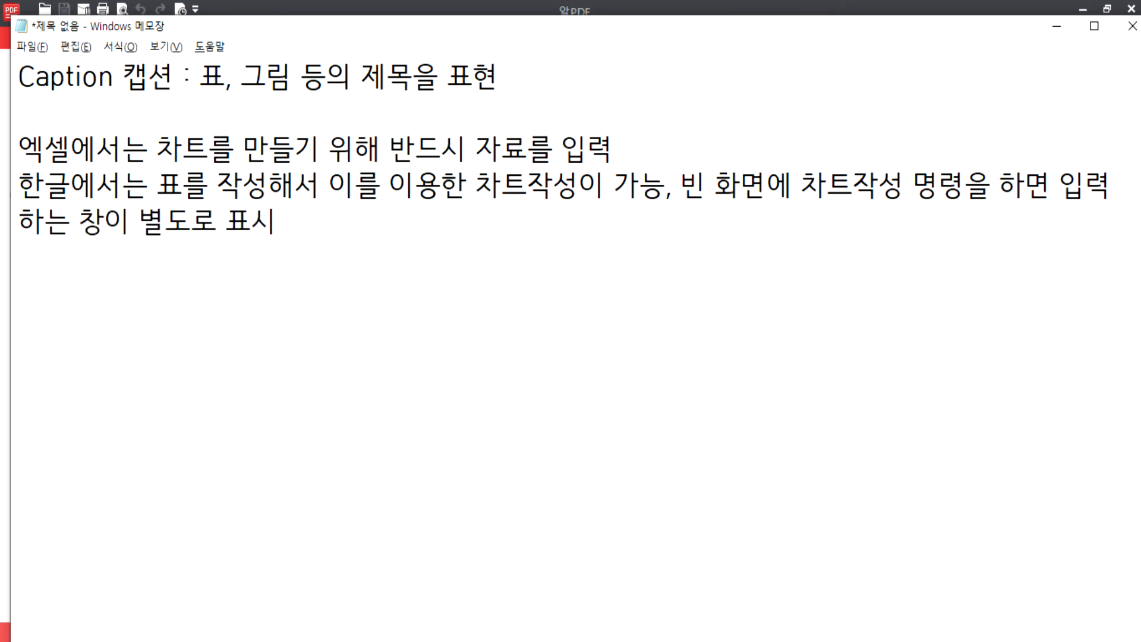
key("Return")
key("alt+Tab")
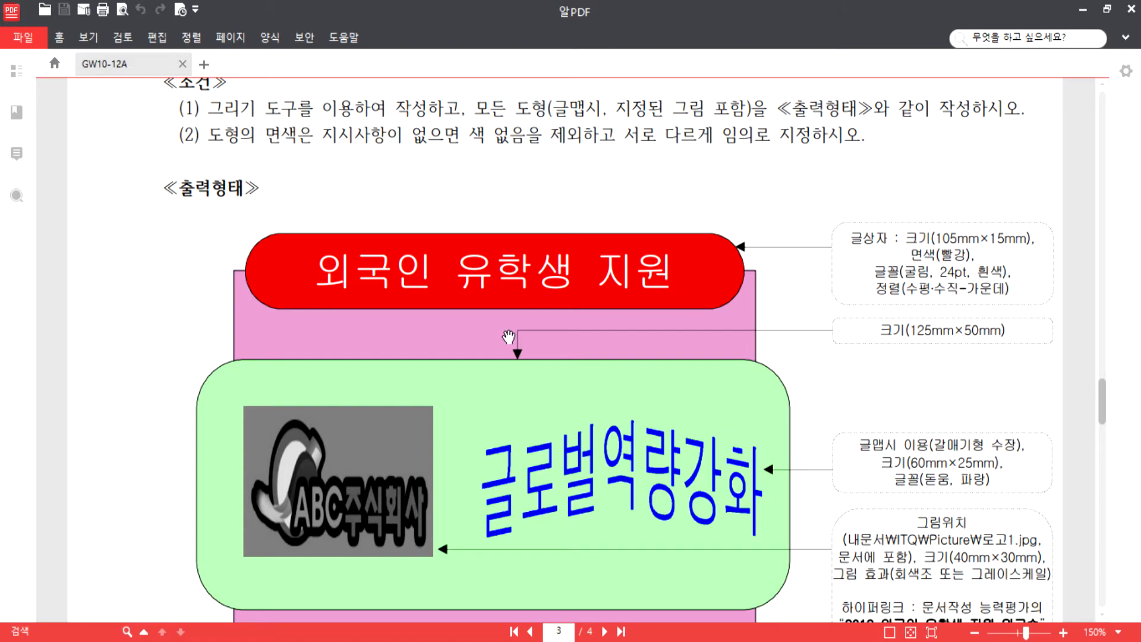
- In 빈 문서 2, chart the energy table's 2008–2011 data, then delete that chart
key("alt+Tab")
scroll(453, 468, "up", 10)
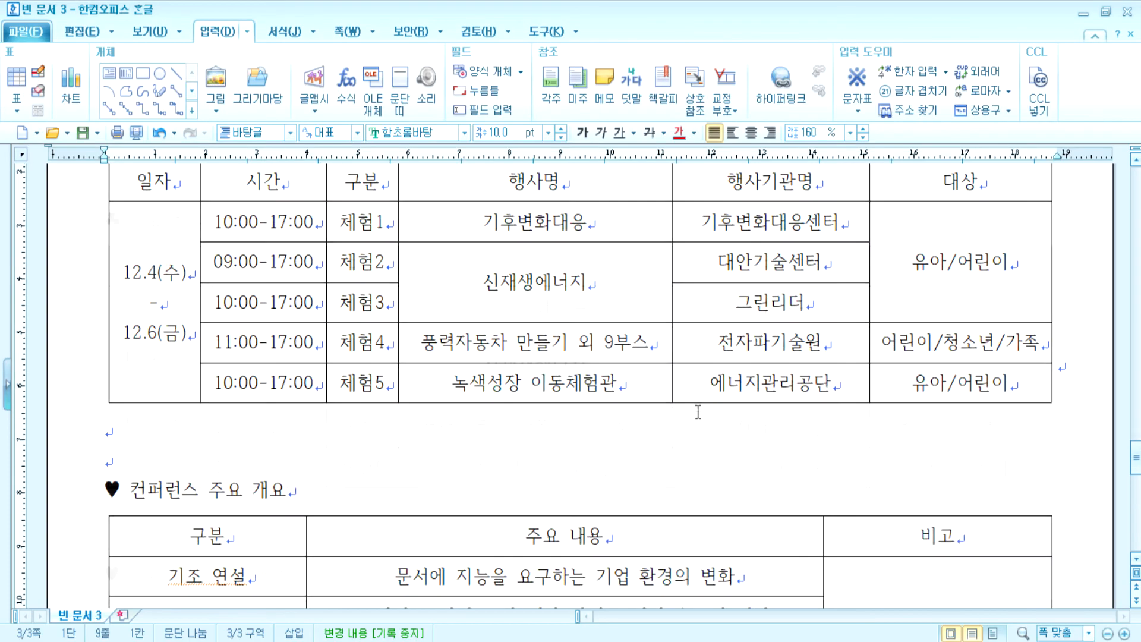
left_click(528, 633)
scroll(512, 458, "up", 6)
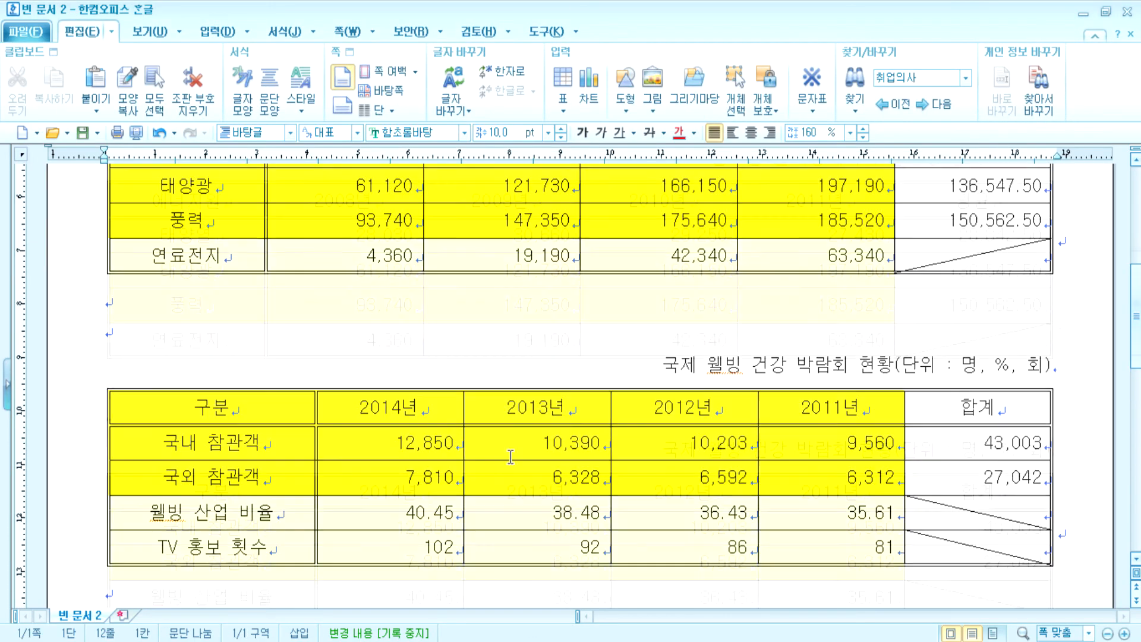
scroll(511, 464, "down", 2)
left_click_drag(199, 196, 781, 301)
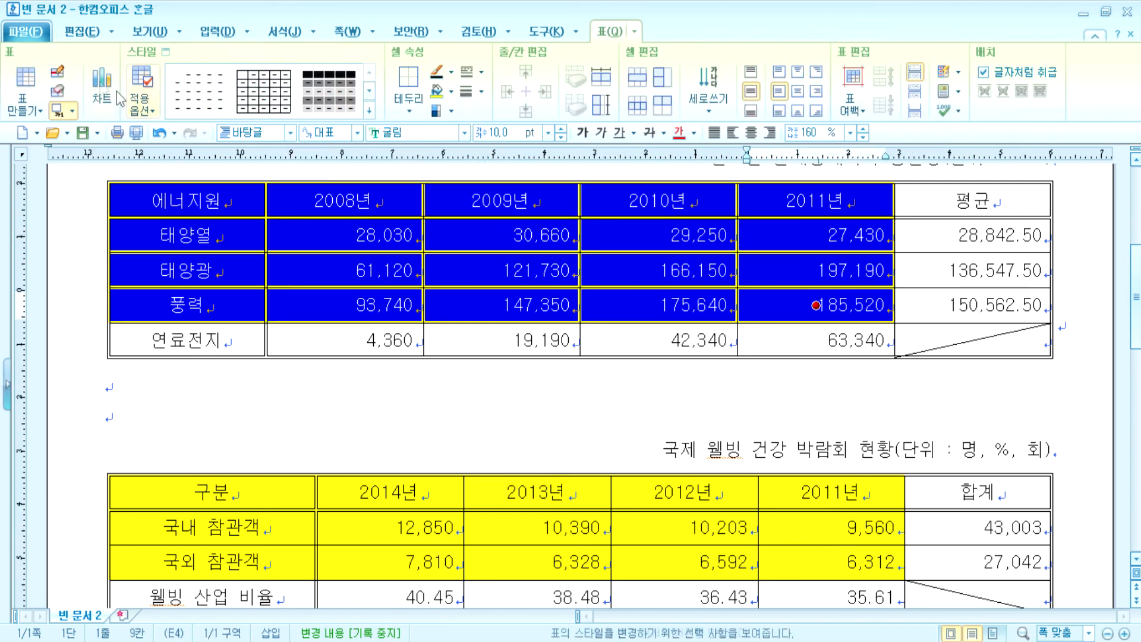
left_click(111, 84)
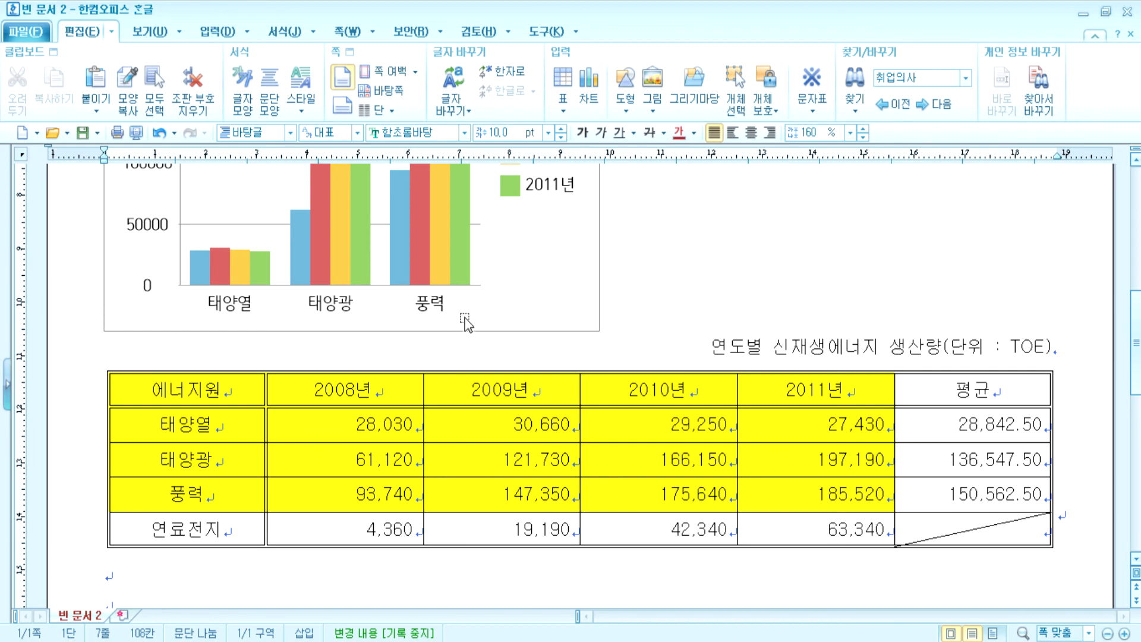
left_click(520, 292)
key("Delete")
- Add empty lines above the energy table, then insert and delete a default sample chart
key("Return")
key("Return")
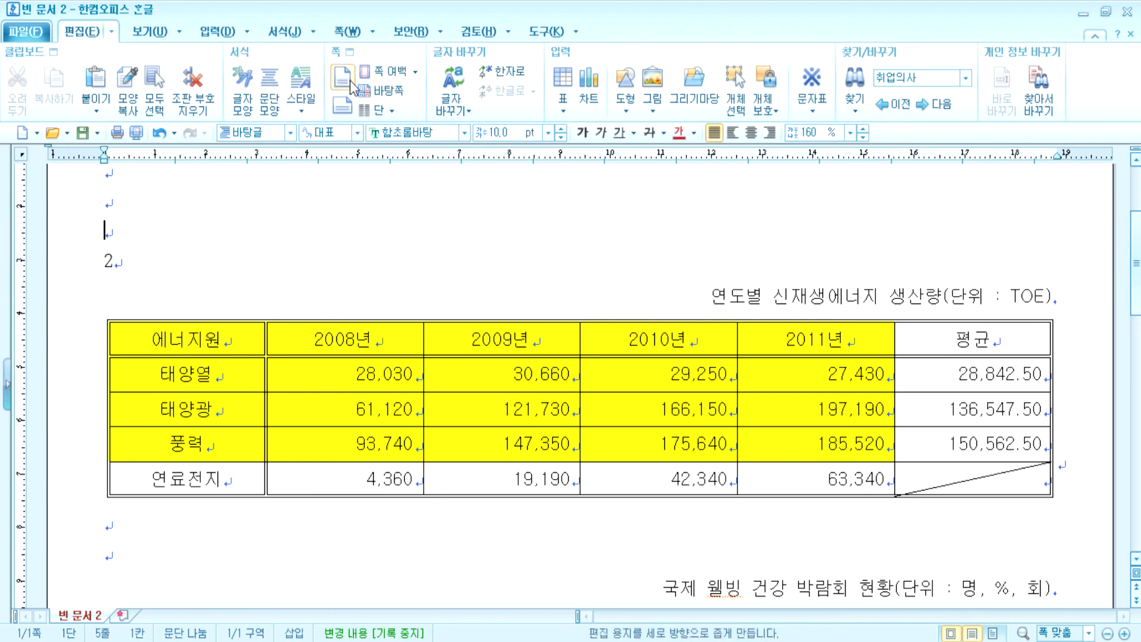
left_click(588, 90)
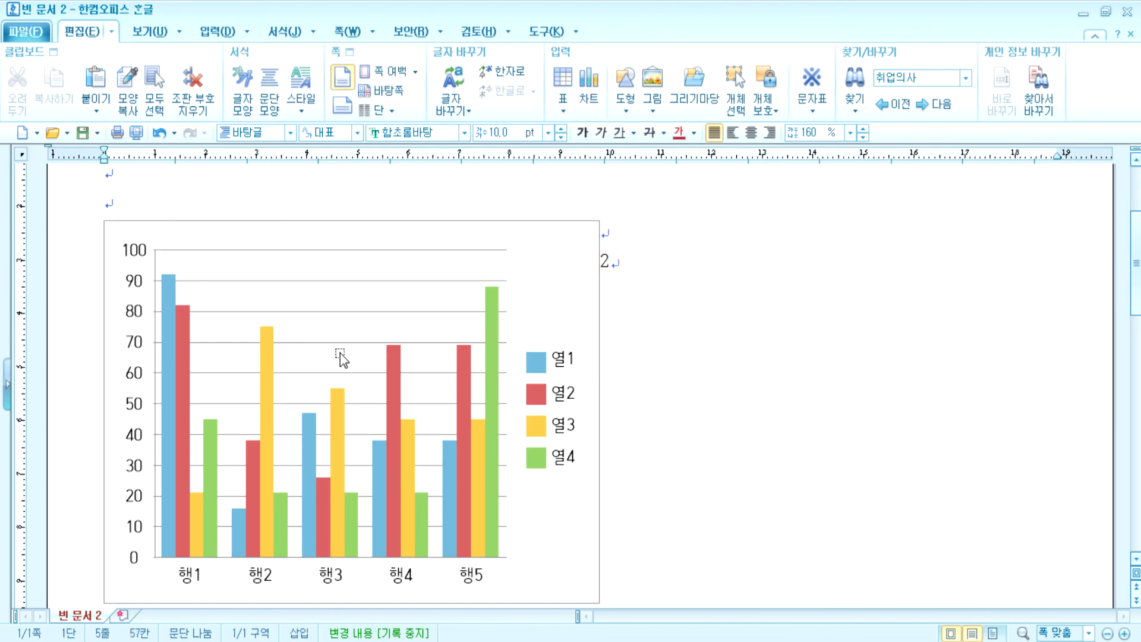
scroll(345, 369, "down", 2)
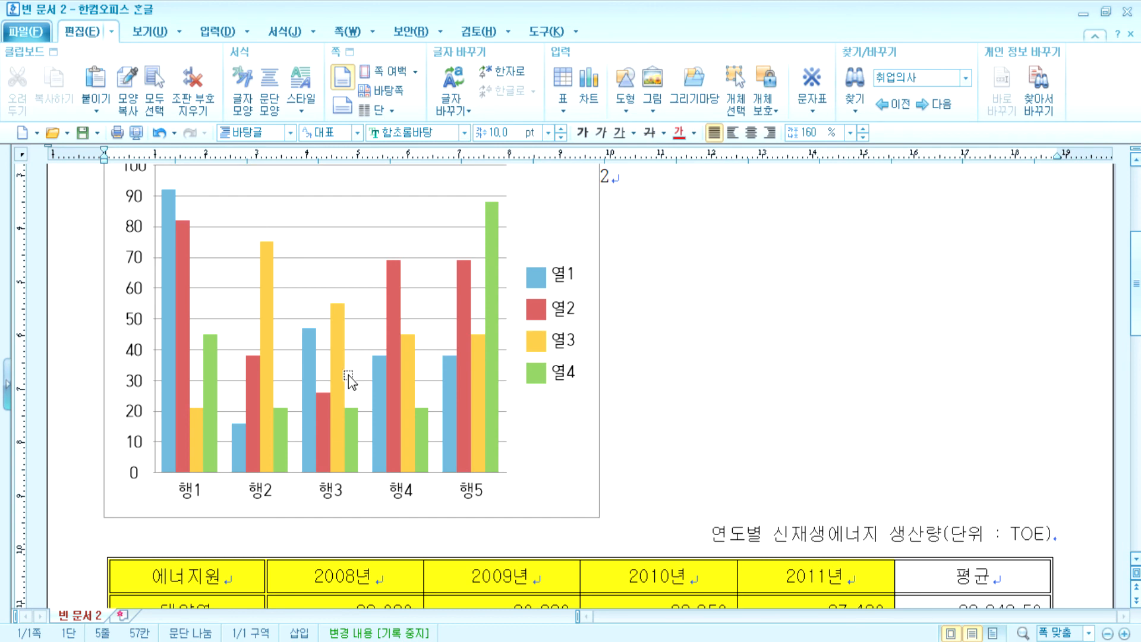
scroll(348, 373, "down", 4)
left_click(565, 306)
key("Delete")
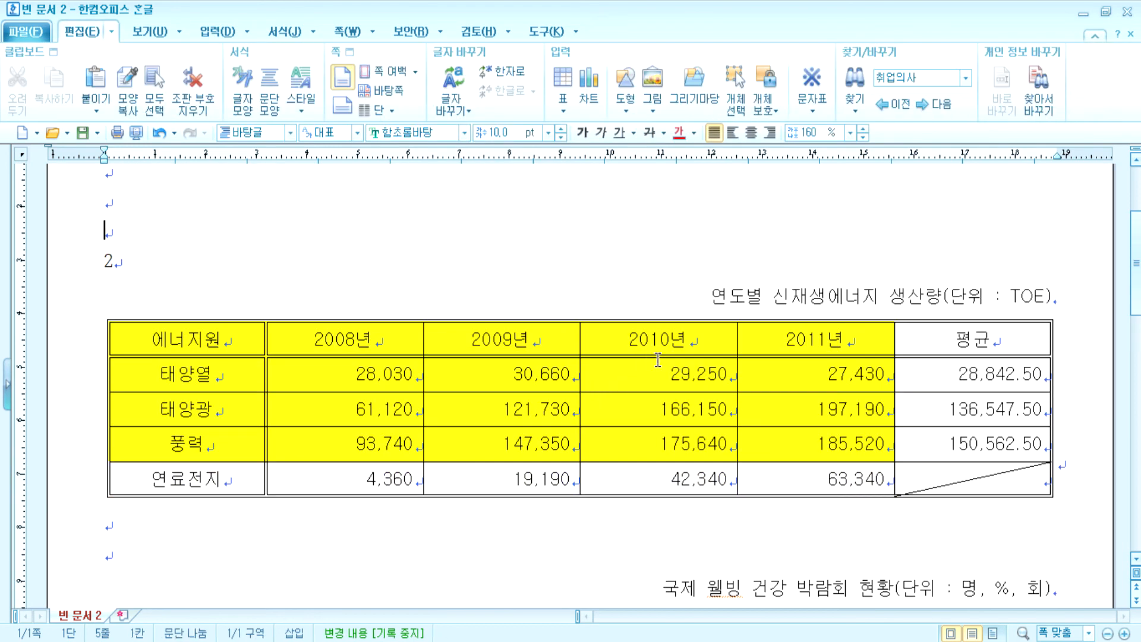
scroll(658, 363, "down", 2)
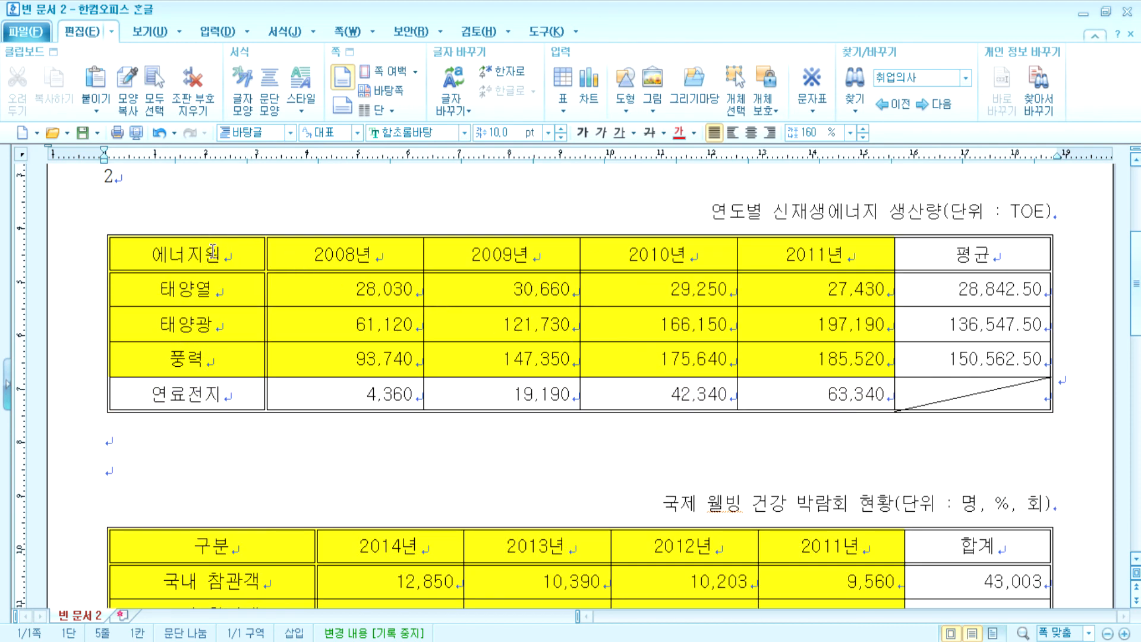
- Select the 태양열, 태양광 and 풍력 rows for 2008–2011 and insert a bar chart from them
left_click_drag(174, 252, 816, 359)
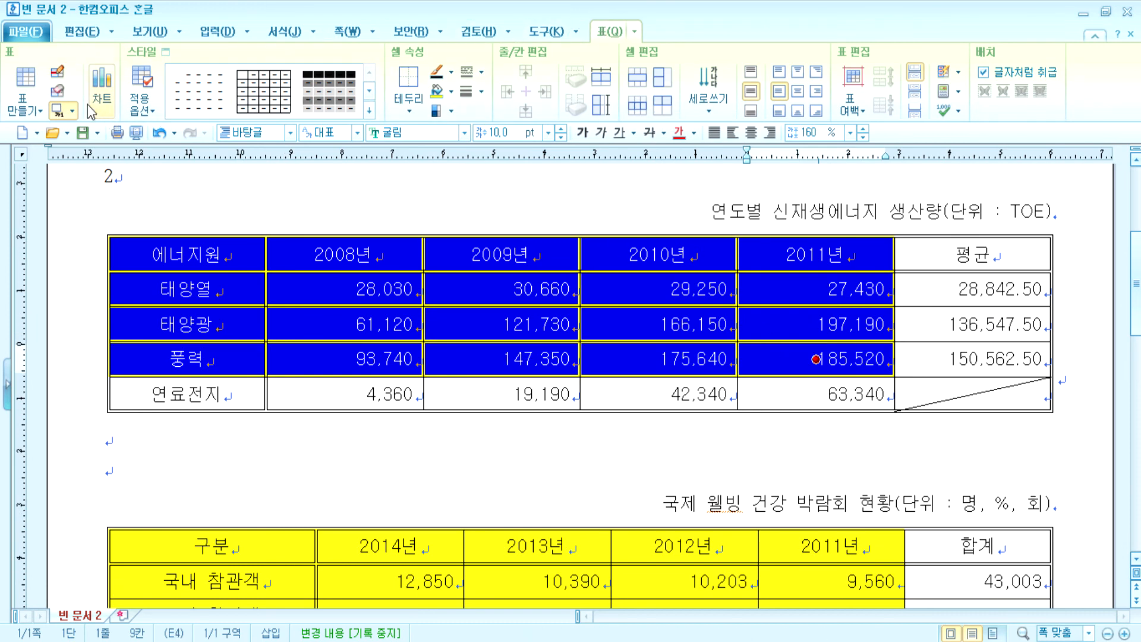
left_click(218, 31)
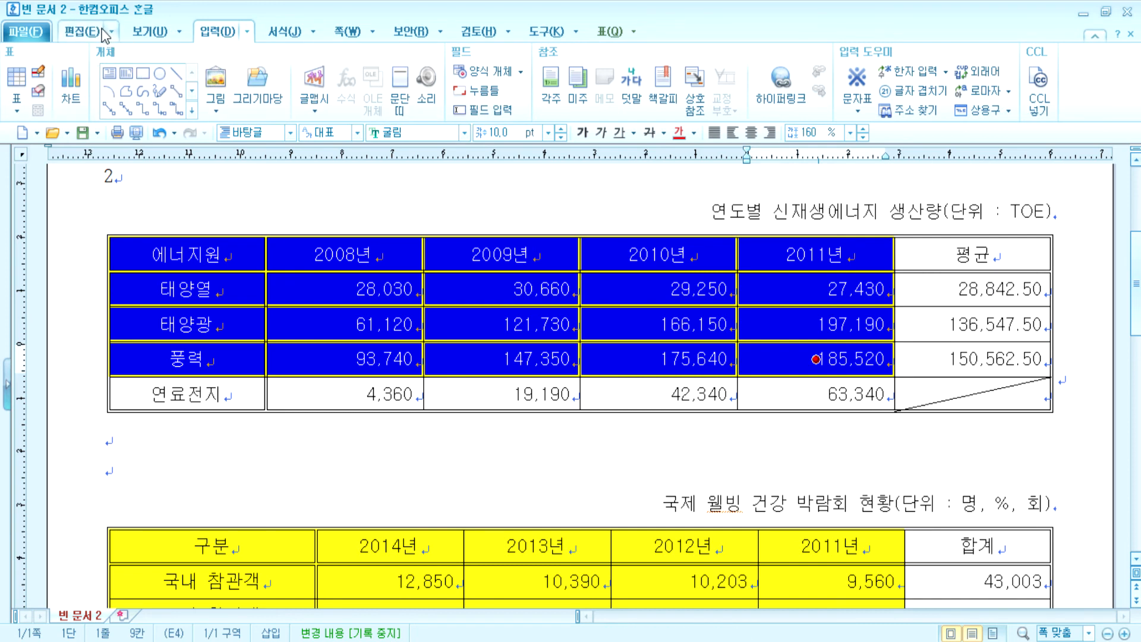
left_click(78, 33)
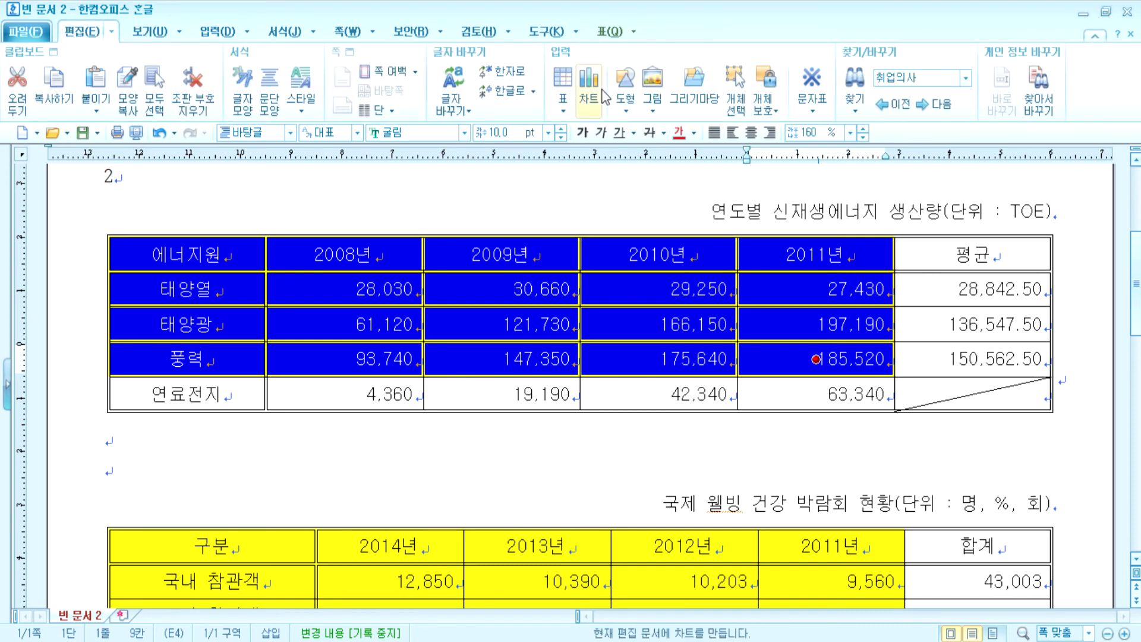
left_click(609, 31)
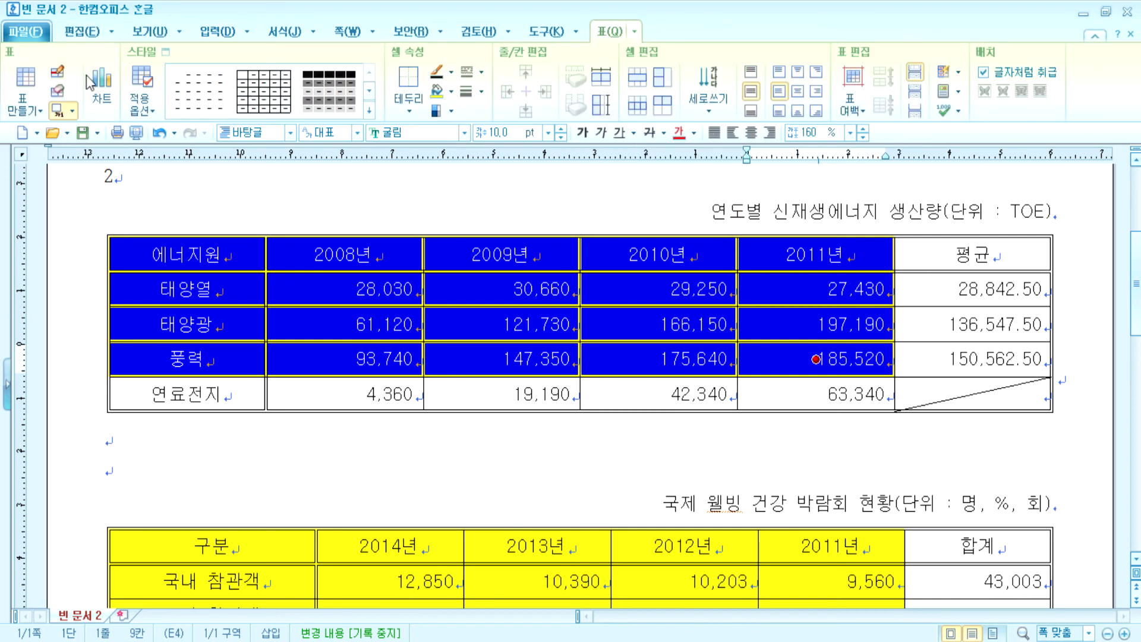
left_click(110, 80)
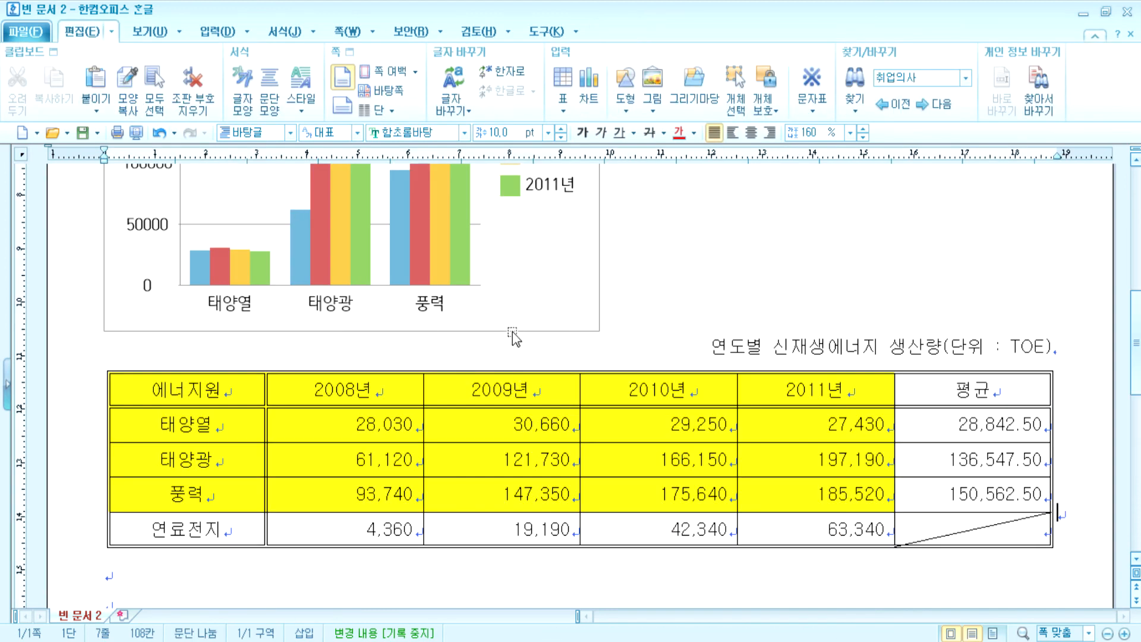
scroll(501, 342, "up", 2)
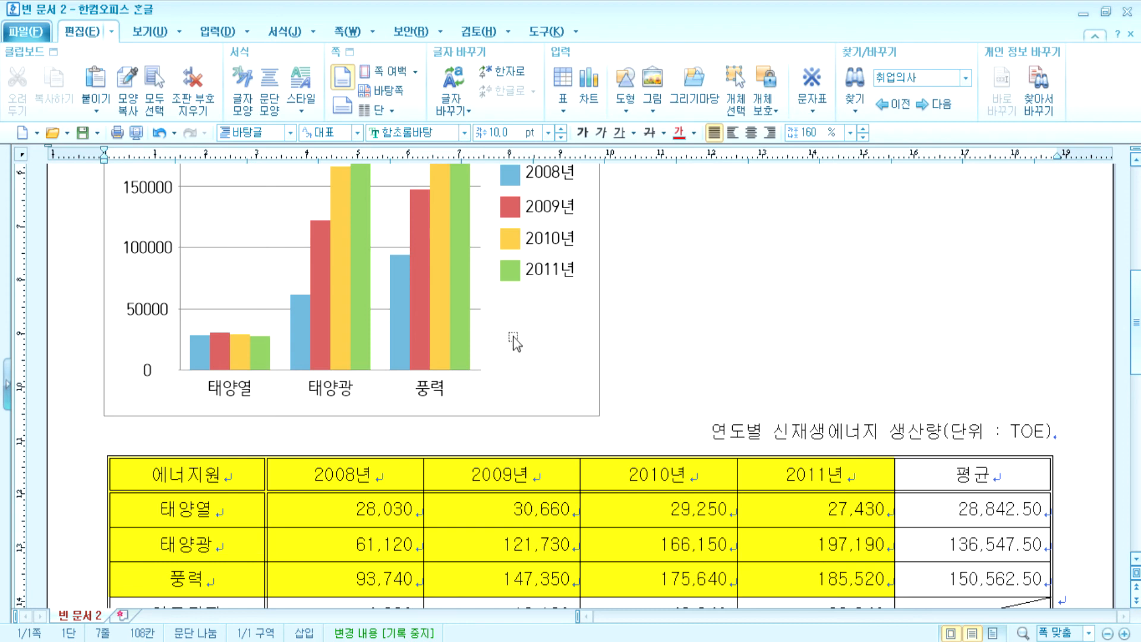
scroll(513, 338, "up", 4)
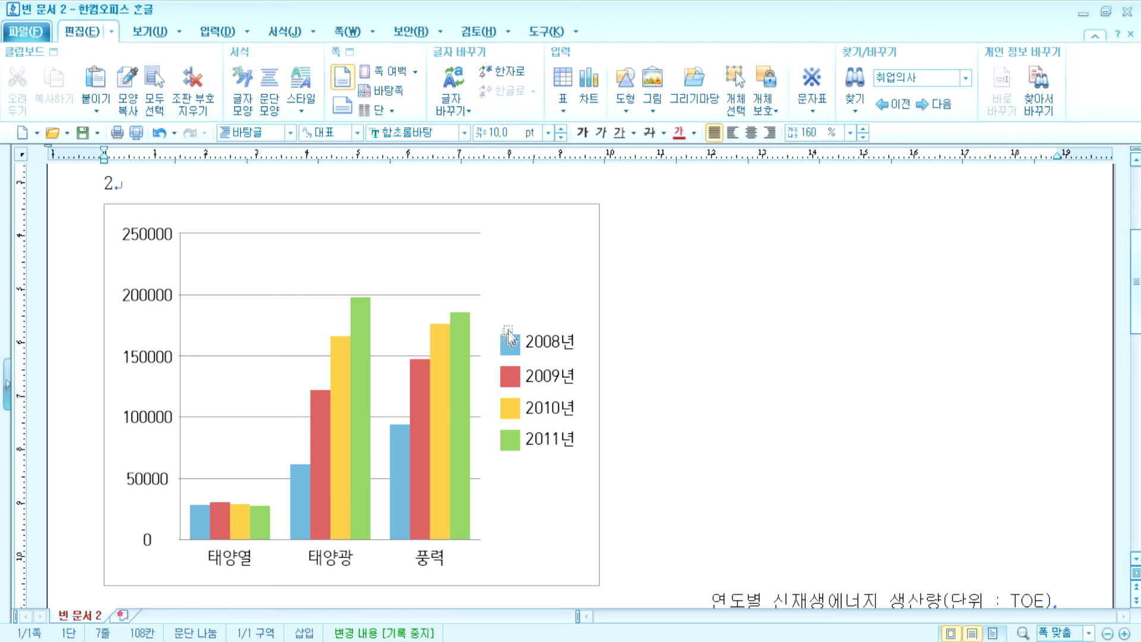
- Set the energy chart to 글자처럼 취급 and widen it to 186.96 mm
left_click(578, 235)
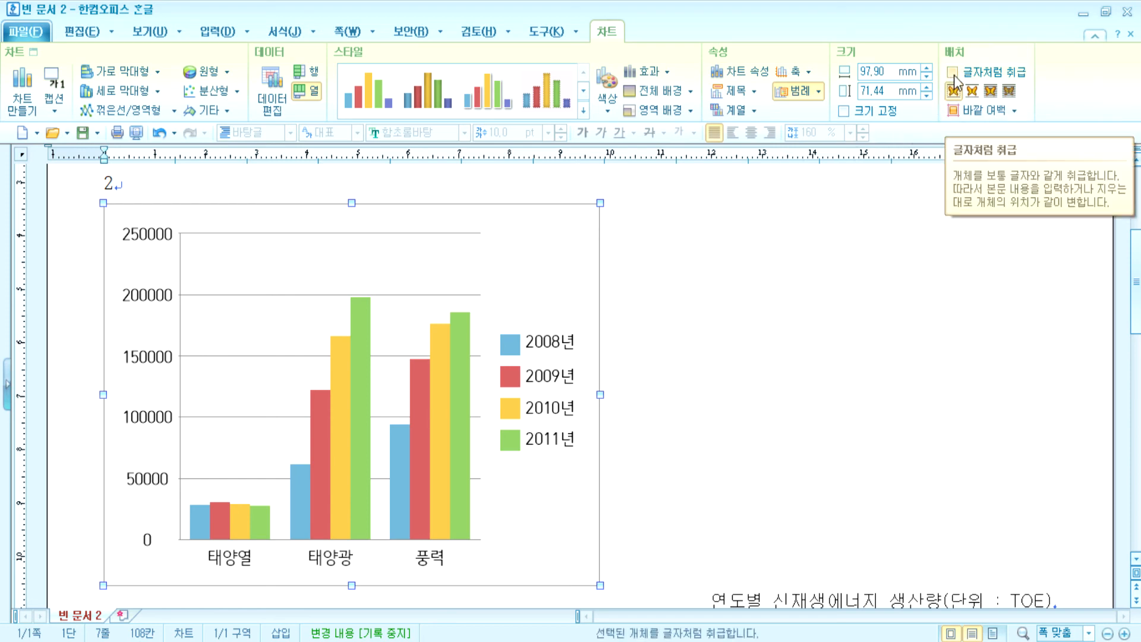
scroll(624, 275, "up", 1)
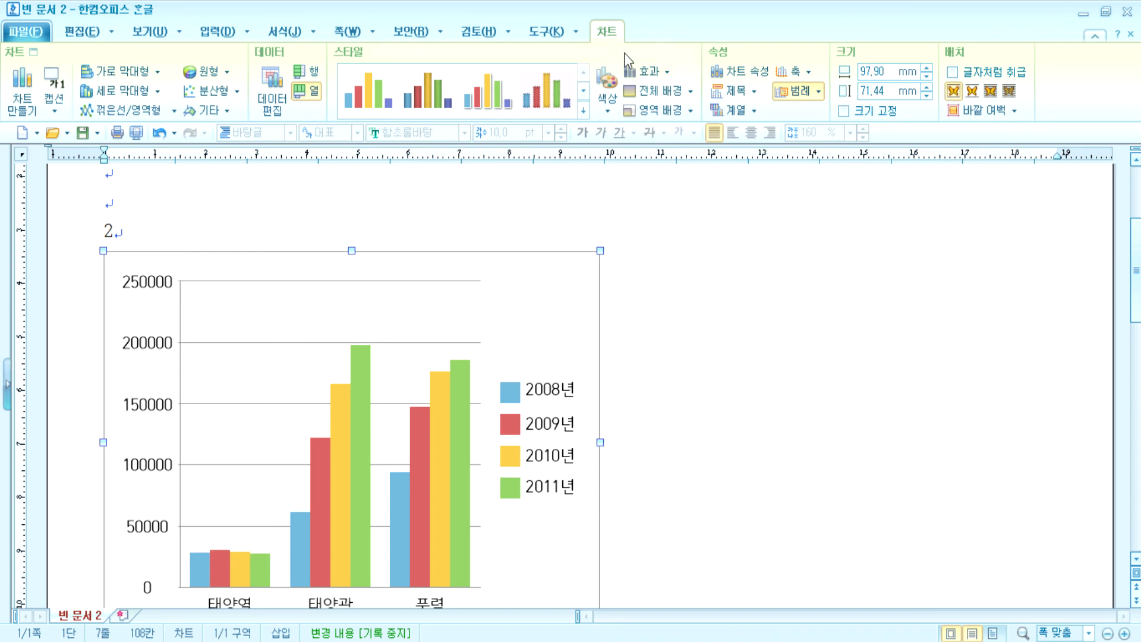
left_click(964, 79)
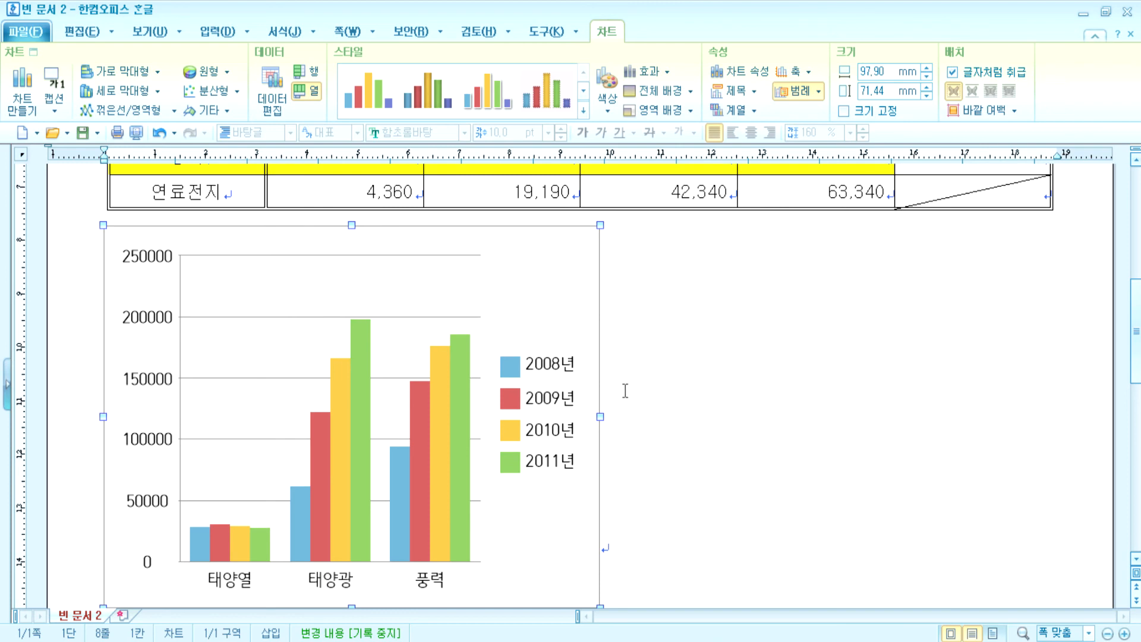
left_click_drag(601, 417, 1050, 393)
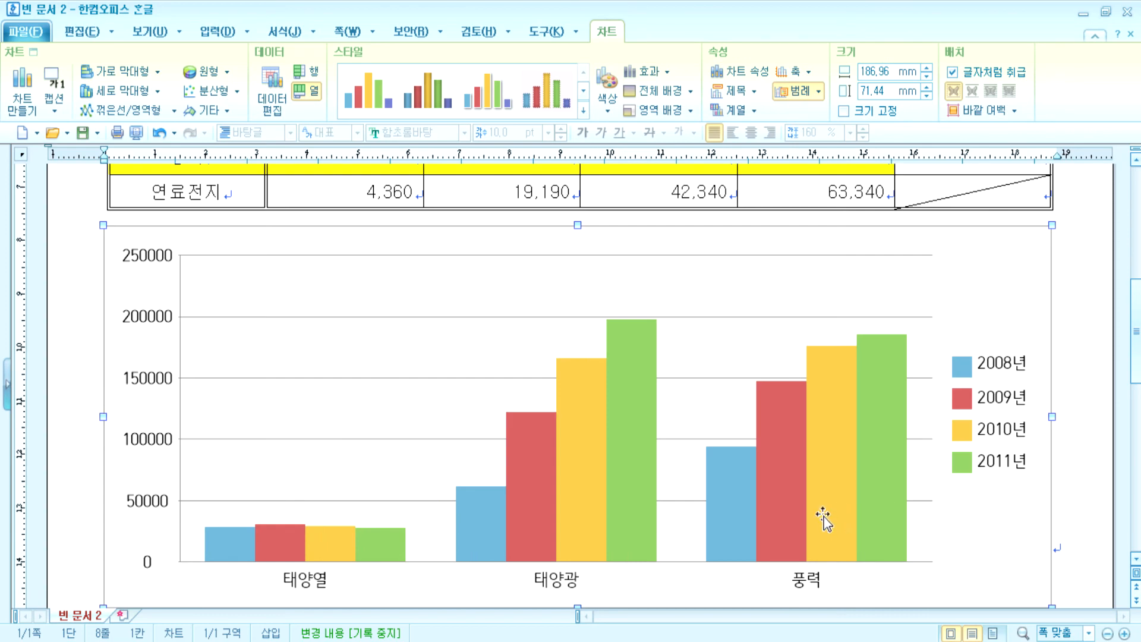
scroll(822, 517, "down", 7)
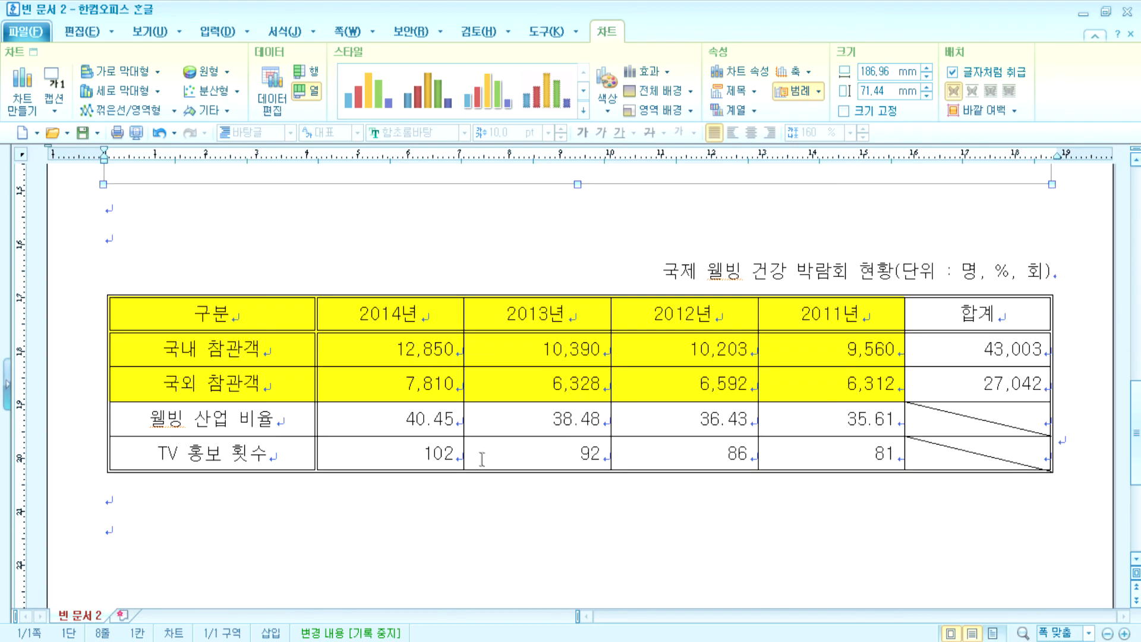
- Chart the domestic and foreign visitor rows as bars, set it to 글자처럼 취급, and widen it to 186.96 mm
left_click_drag(231, 317, 820, 390)
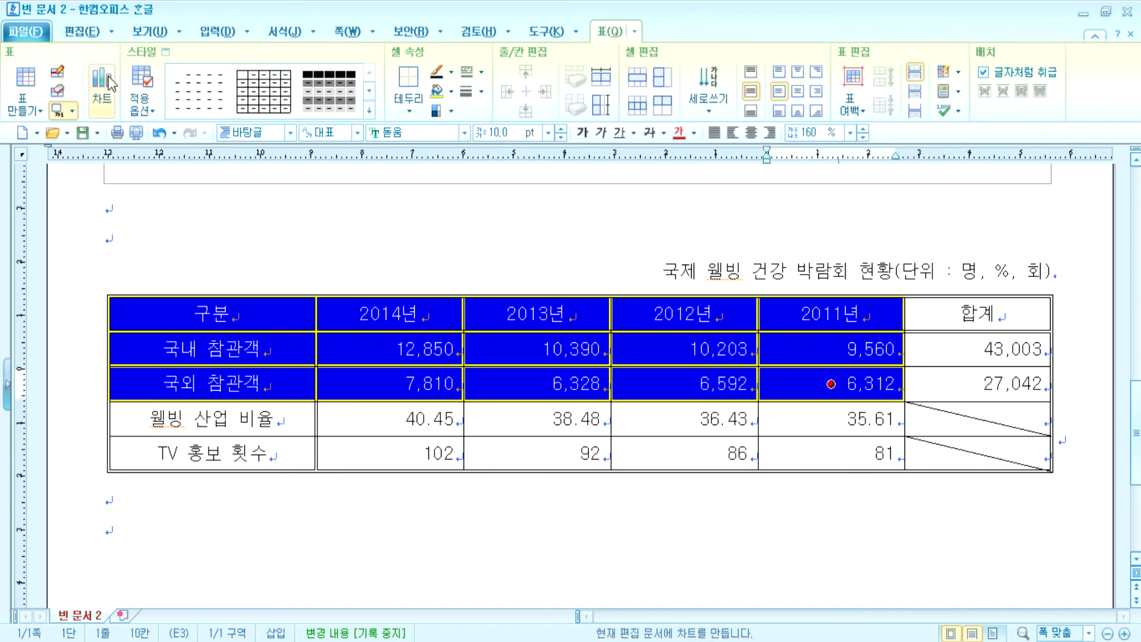
left_click(103, 83)
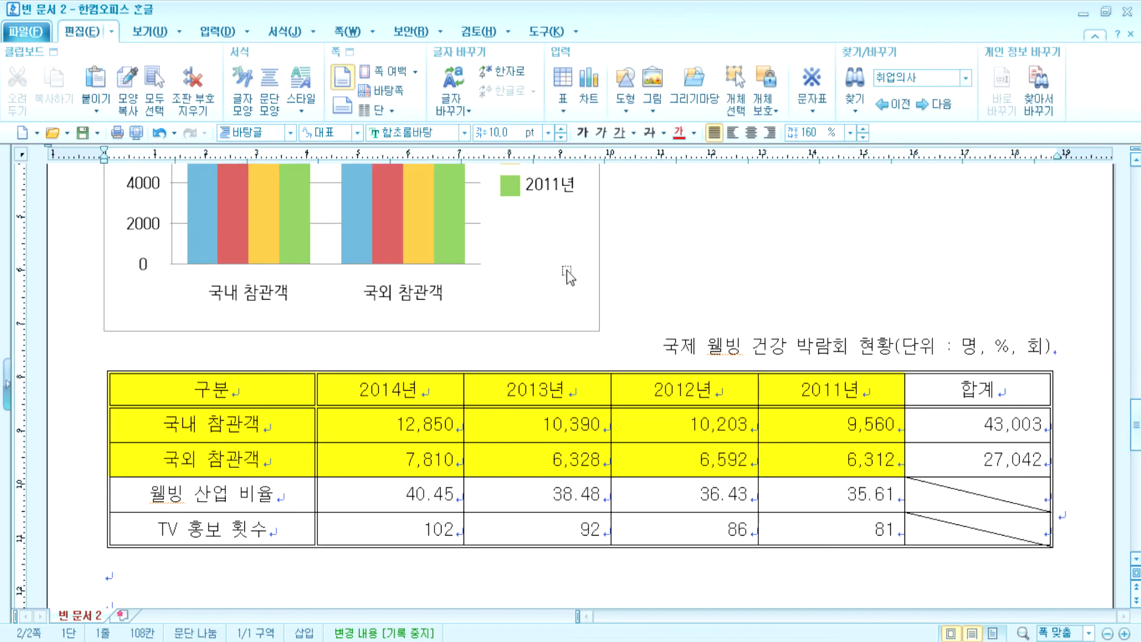
scroll(593, 301, "up", 3)
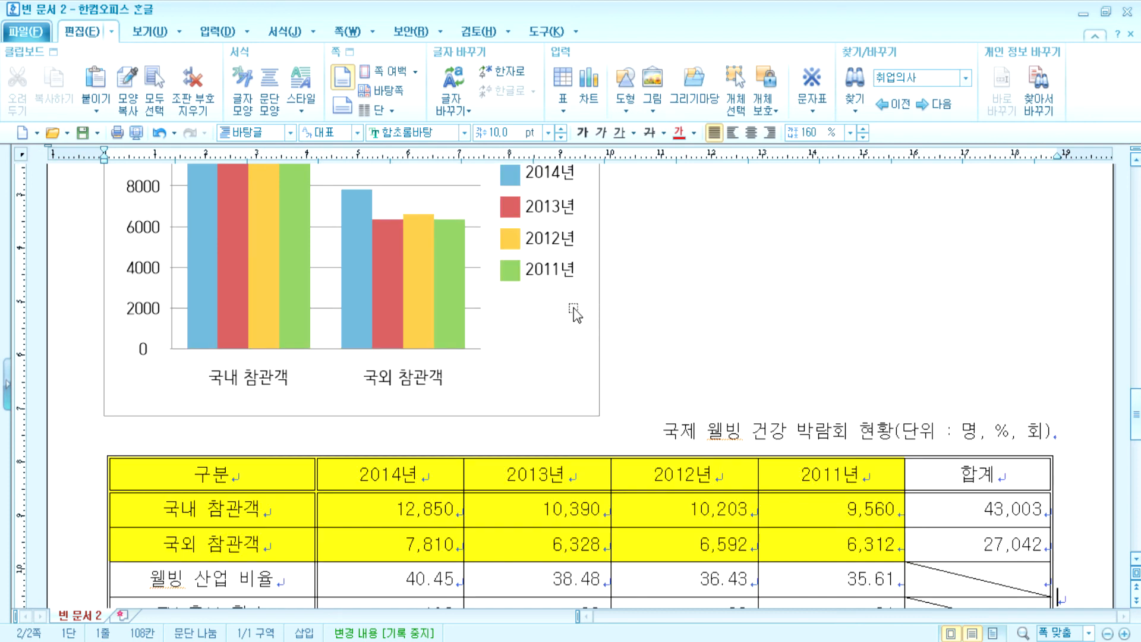
left_click(574, 313)
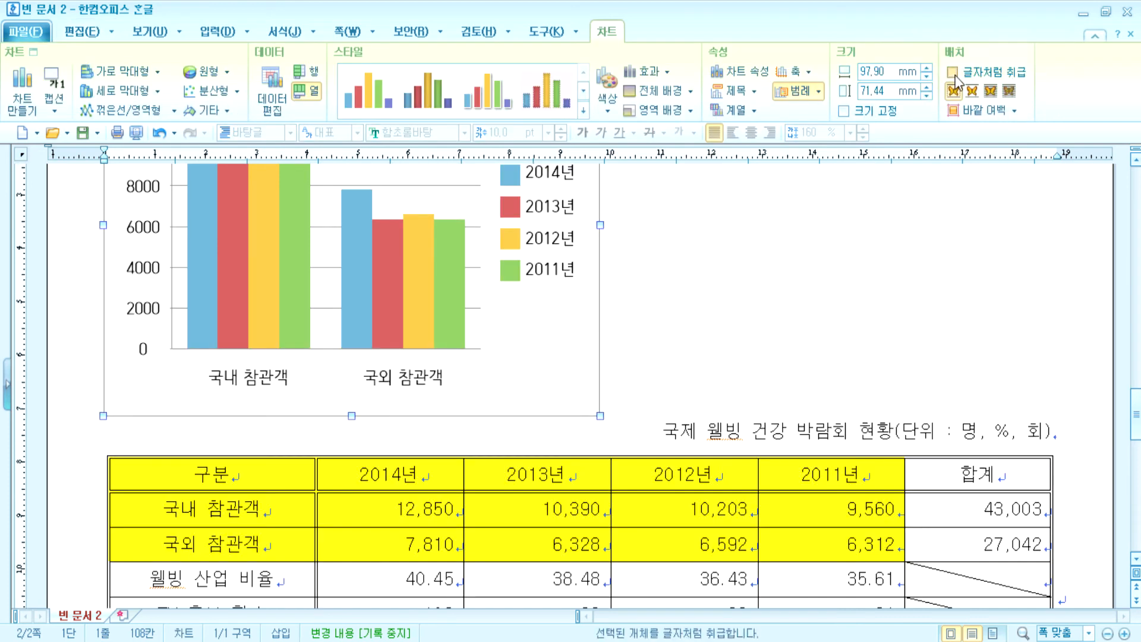
left_click(953, 74)
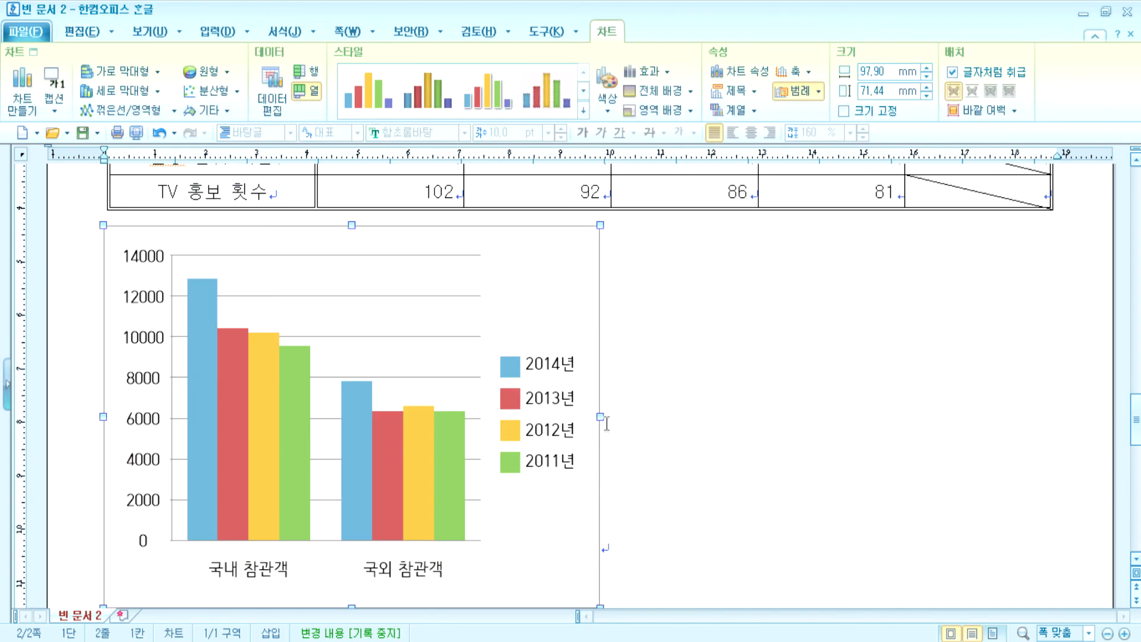
left_click_drag(600, 418, 1052, 410)
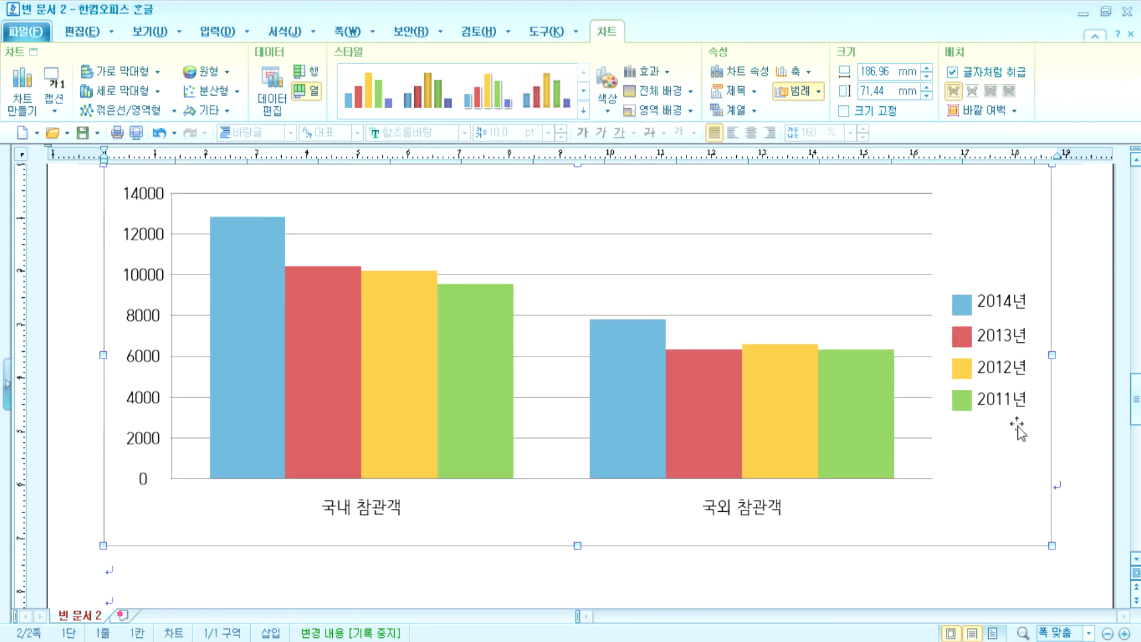
scroll(922, 502, "down", 3)
scroll(897, 511, "up", 15)
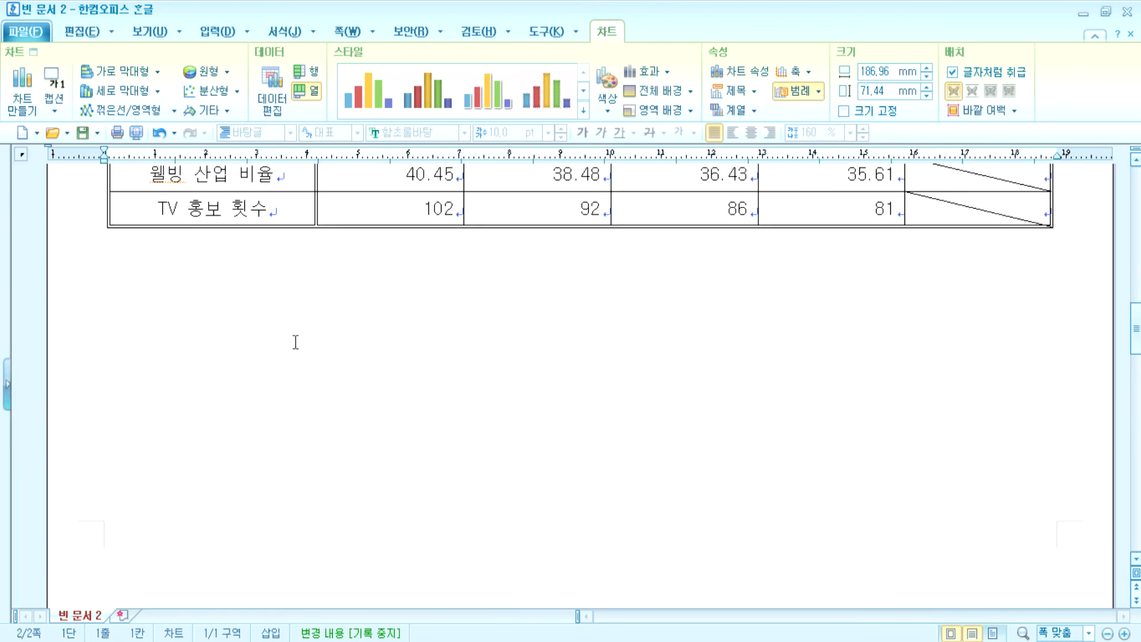
- Insert a page break above the expo title so it starts a new page, then start a new document
left_click(228, 256)
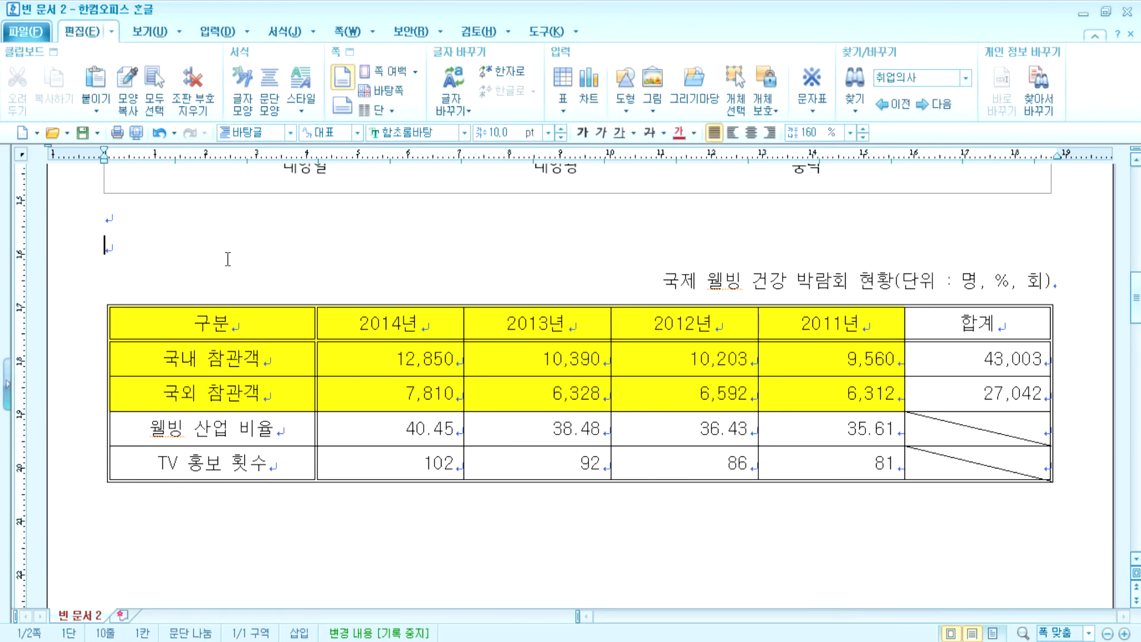
key("ctrl+Return")
scroll(604, 359, "down", 5)
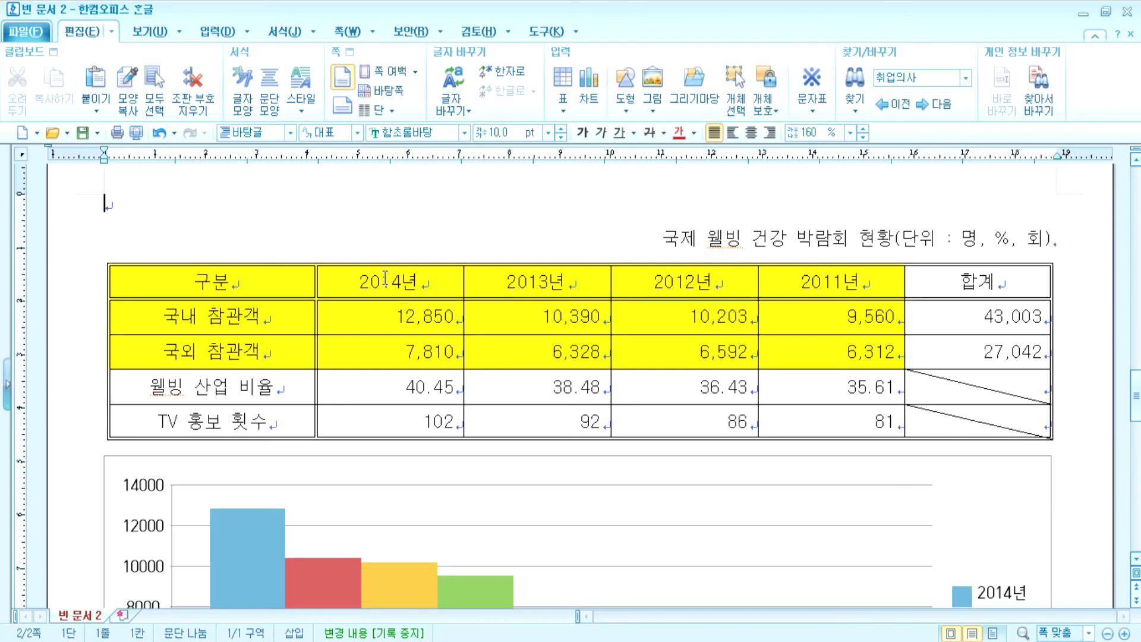
left_click_drag(226, 316, 776, 351)
scroll(632, 422, "down", 3)
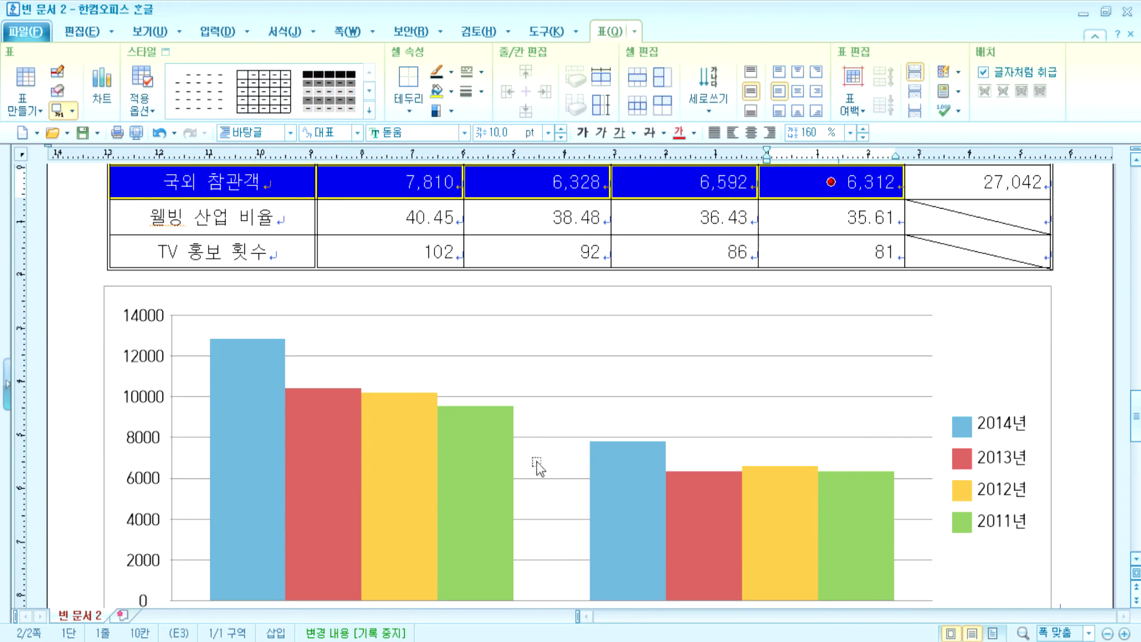
left_click(951, 380)
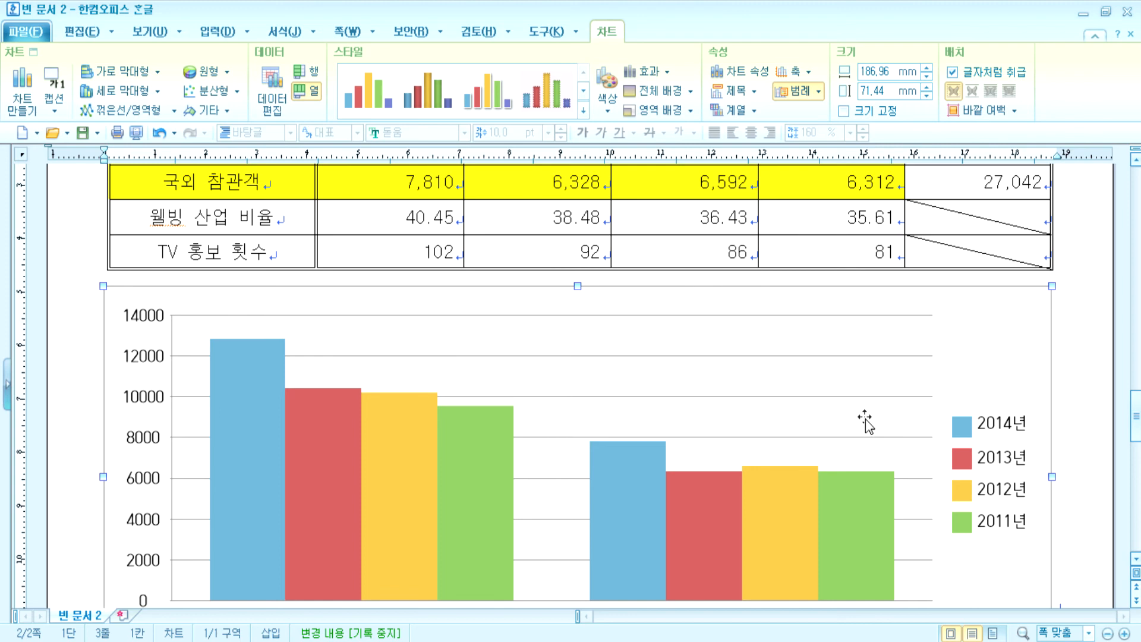
key("alt+n")
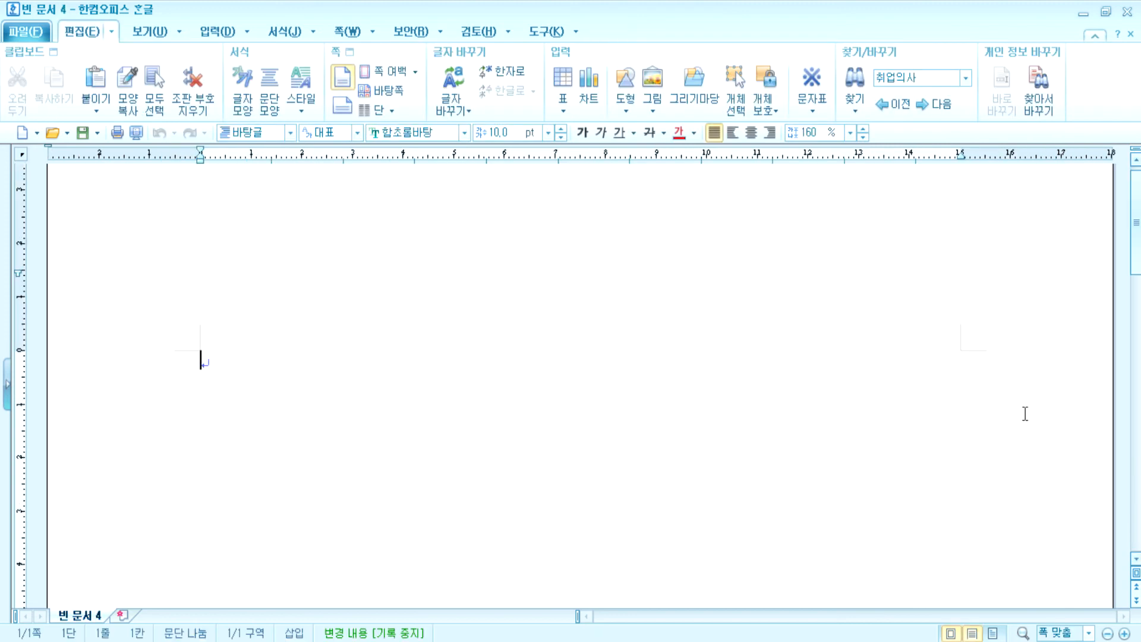
- Set page margins to 10 mm, with 11 mm on the left and right
key("F7")
key("alt+t")
type("10")
key("Tab")
type("10")
key("Tab")
type("11")
key("Tab")
type("11")
key("Tab")
type("10")
key("Tab")
type("10")
key("Return")
- Lay out numbered lines 1–4 with section breaks, then place the cursor below item 2
type("1")
key("Return")
key("Return")
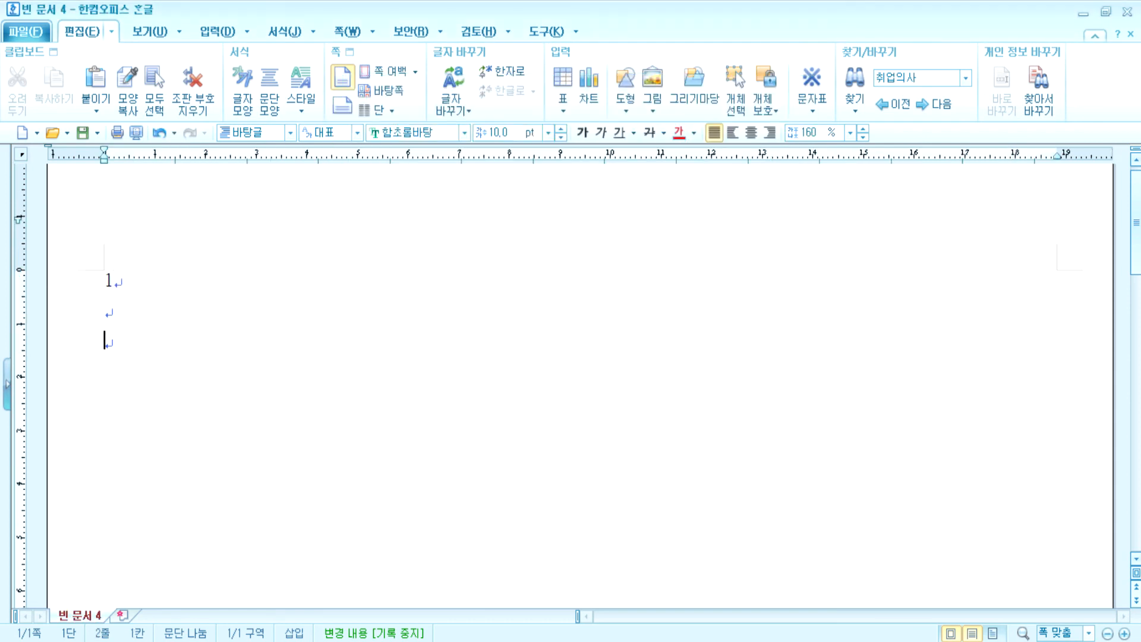
key("Return")
type("2")
key("Return")
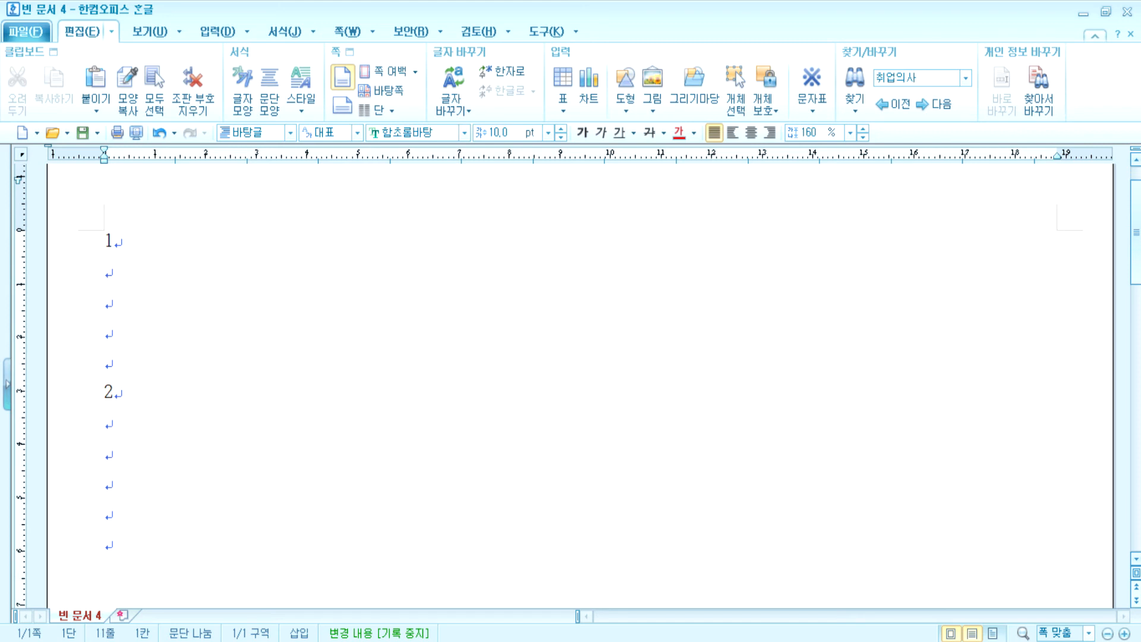
key("alt+shift+Return")
type("3")
key("Return")
key("Return")
key("Return")
key("Return")
type("4")
key("Return")
key("Return")
key("Return")
key("Return")
key("alt+shift+Return")
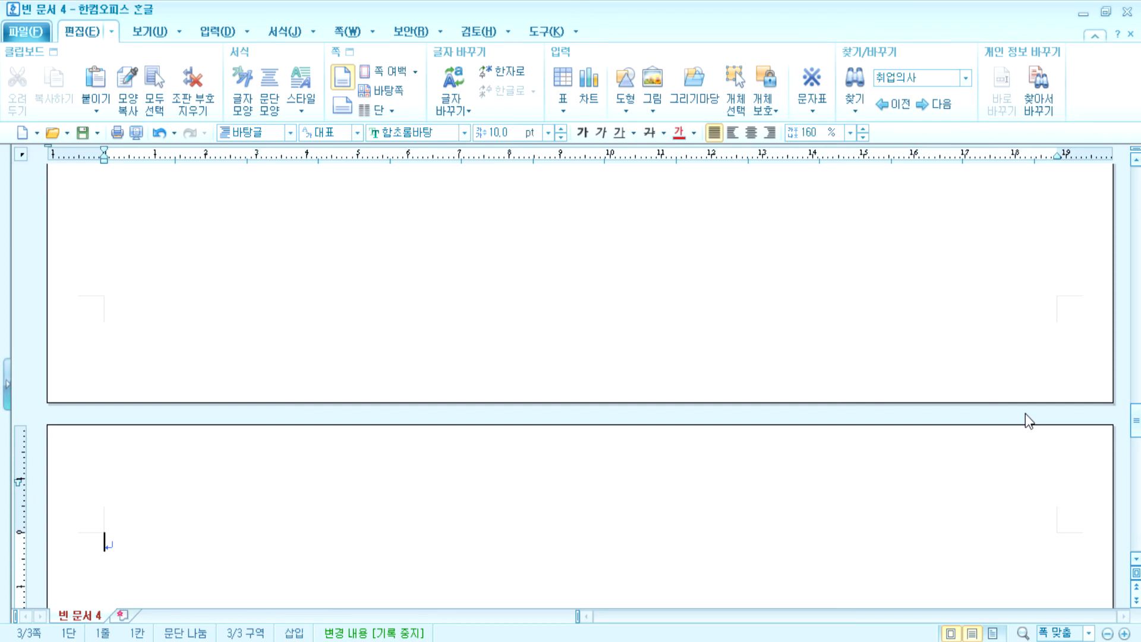
key("ctrl+Page_Up")
scroll(863, 473, "down", 2)
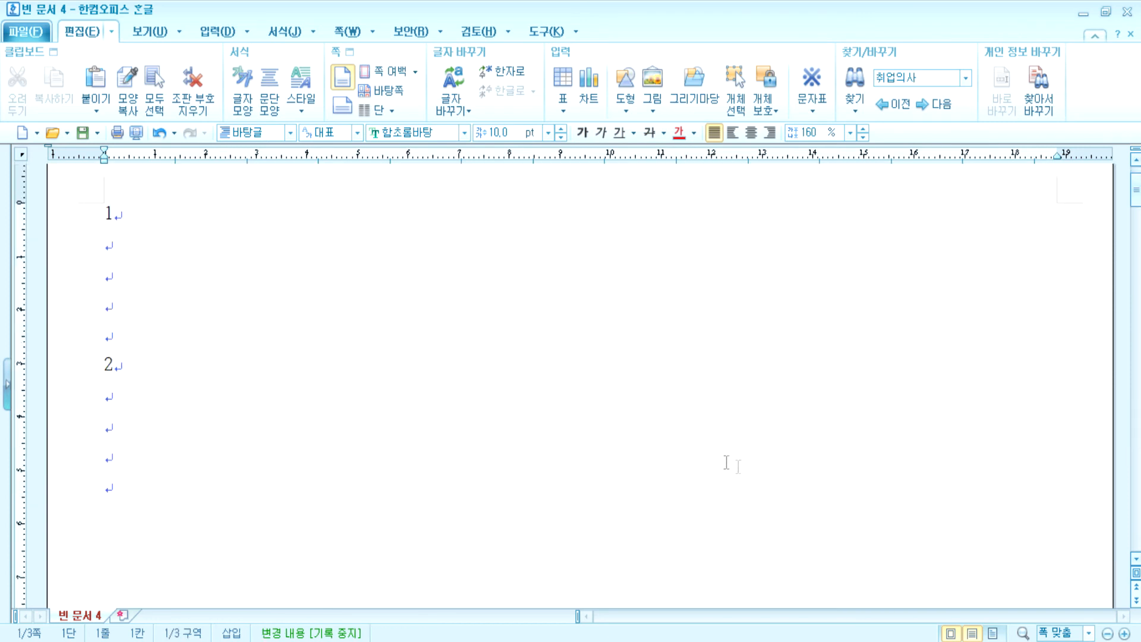
left_click(196, 404)
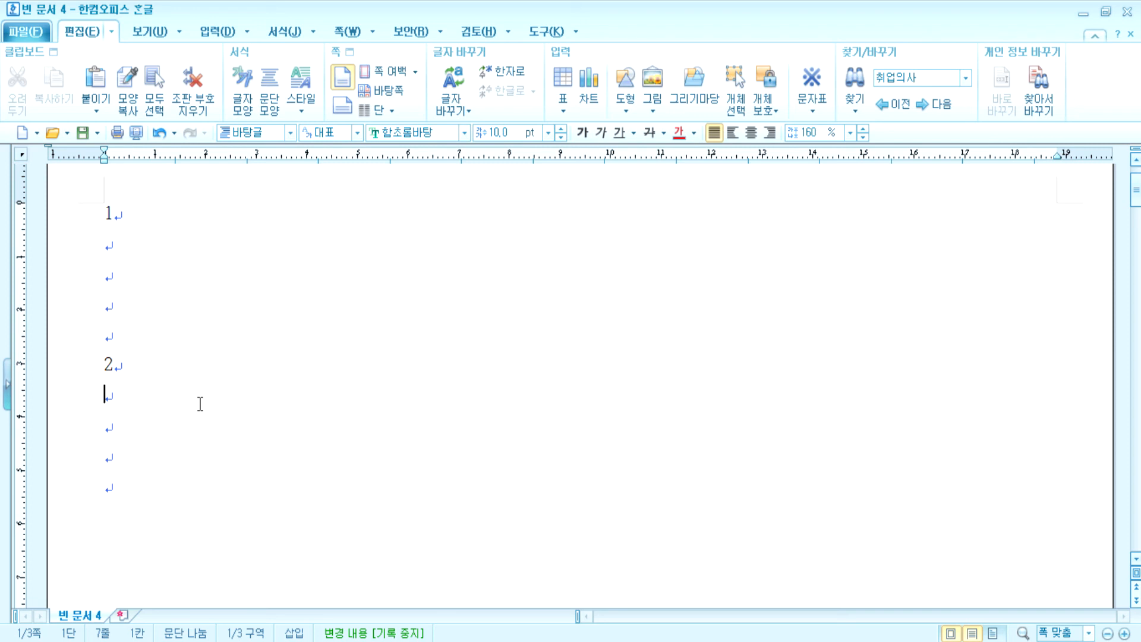
- Insert a 5-row, 6-column table below item 2
key("ctrl+n")
key("t")
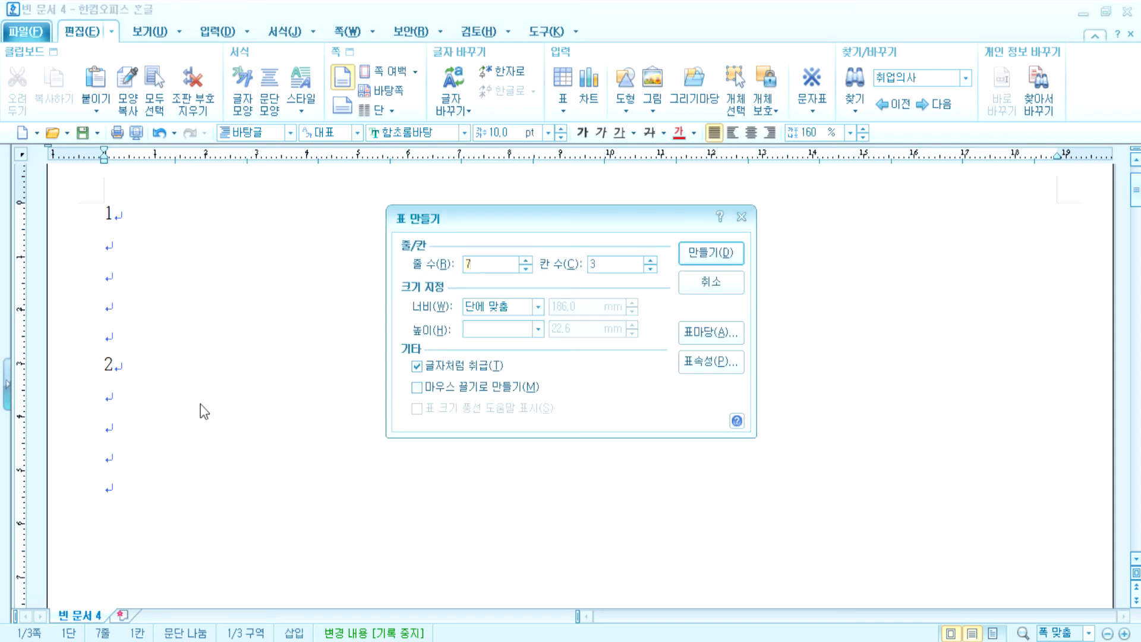
key("Escape")
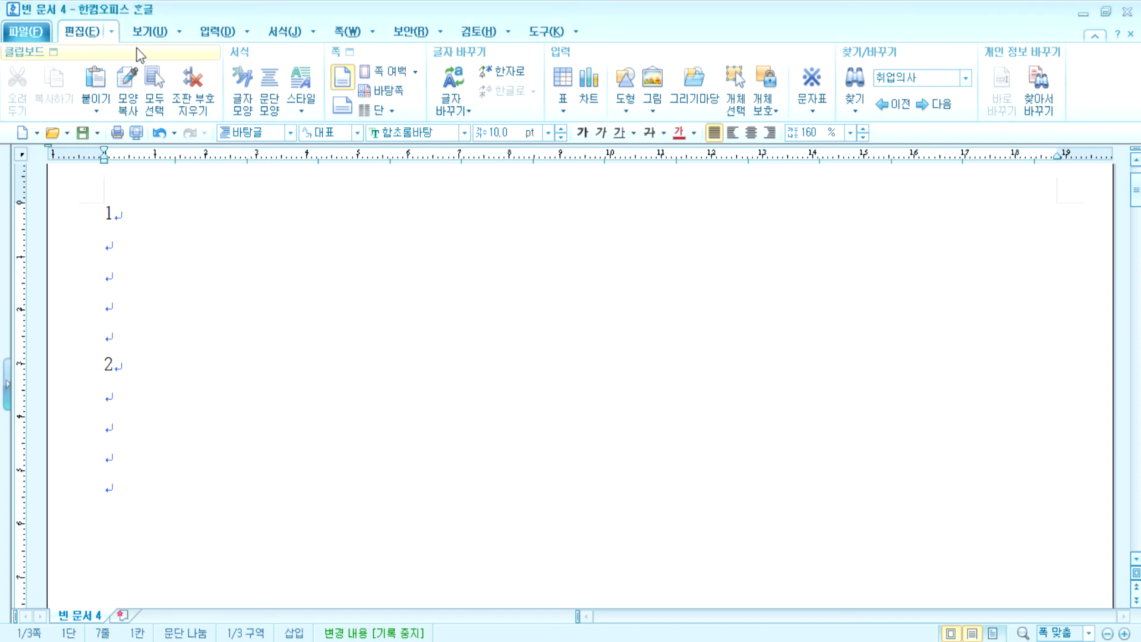
left_click(557, 76)
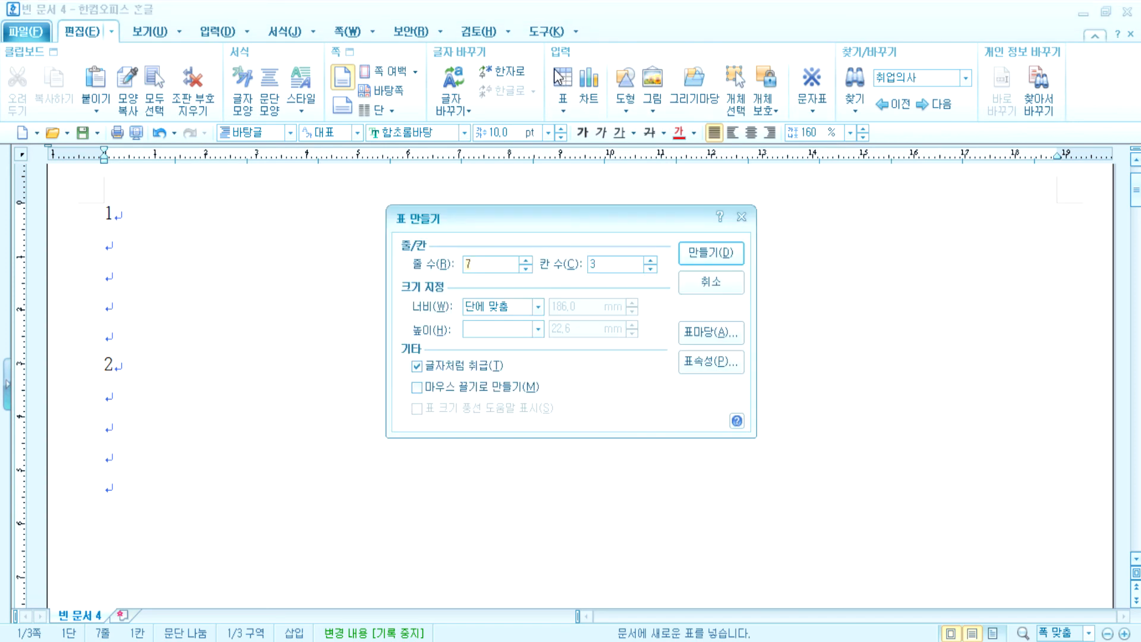
type("56")
key("Return")
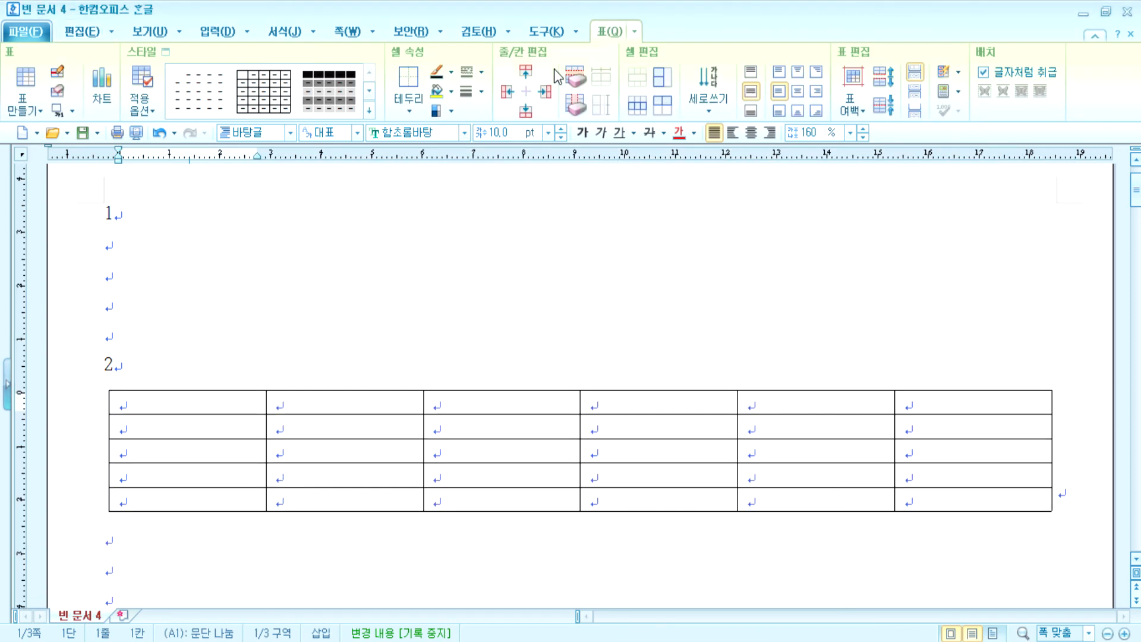
- Select all cells, make every row taller, and return to the first cell
key("F5")
key("F5")
key("F5")
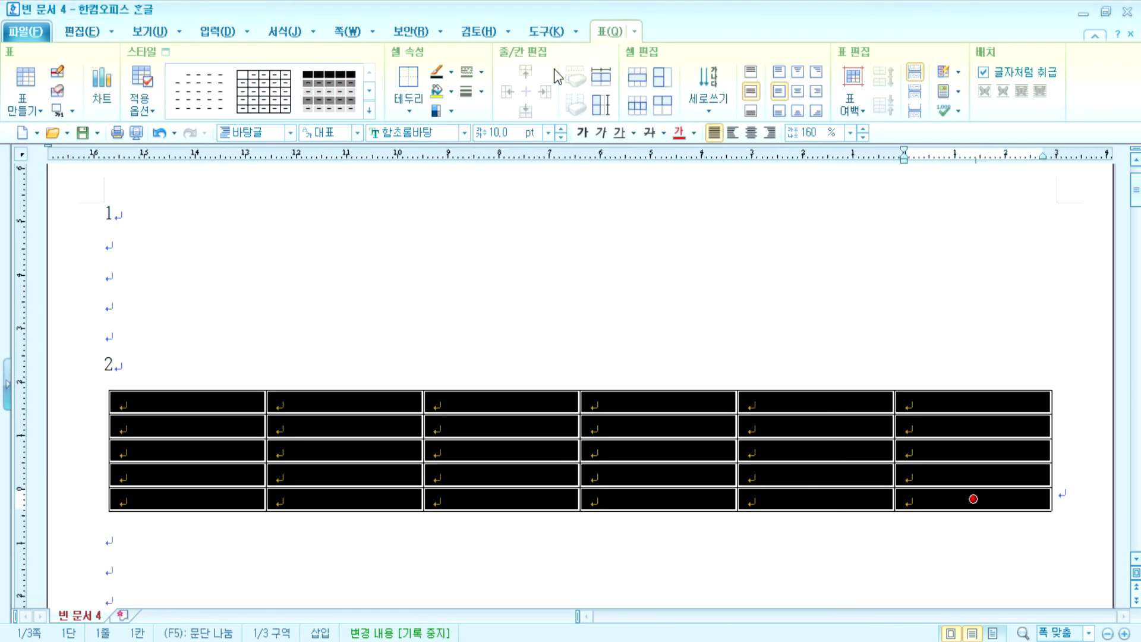
key("ctrl+Down")
key("ctrl+Down")
key("ctrl+Down")
key("Escape")
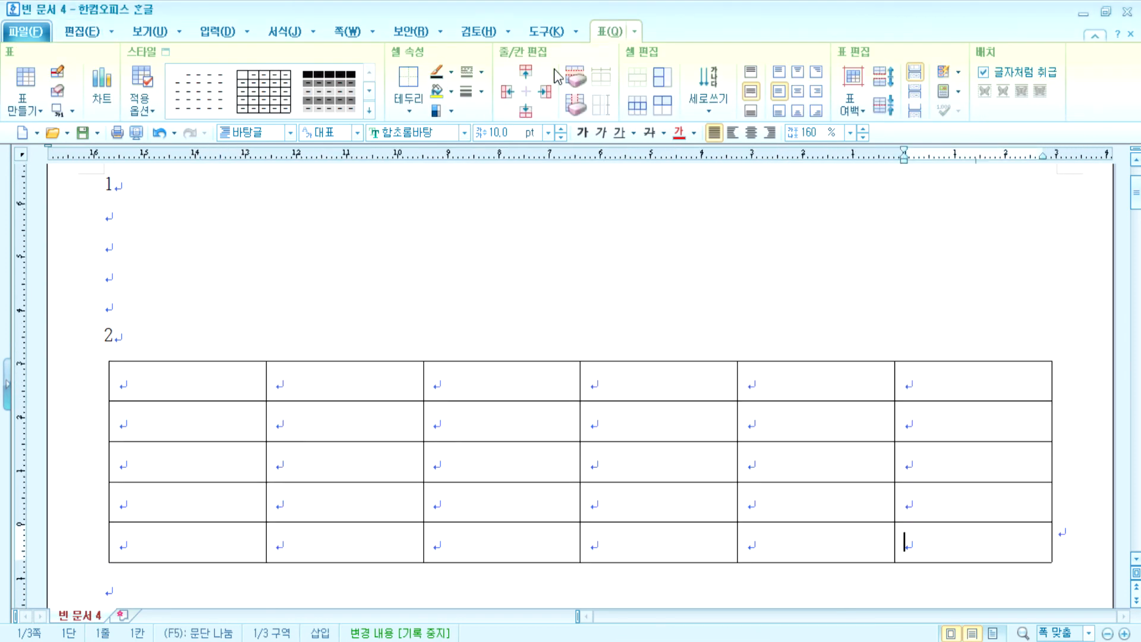
key("Up")
key("Up")
key("Up")
key("Up")
key("Left")
key("Left")
key("Left")
key("Left")
key("Left")
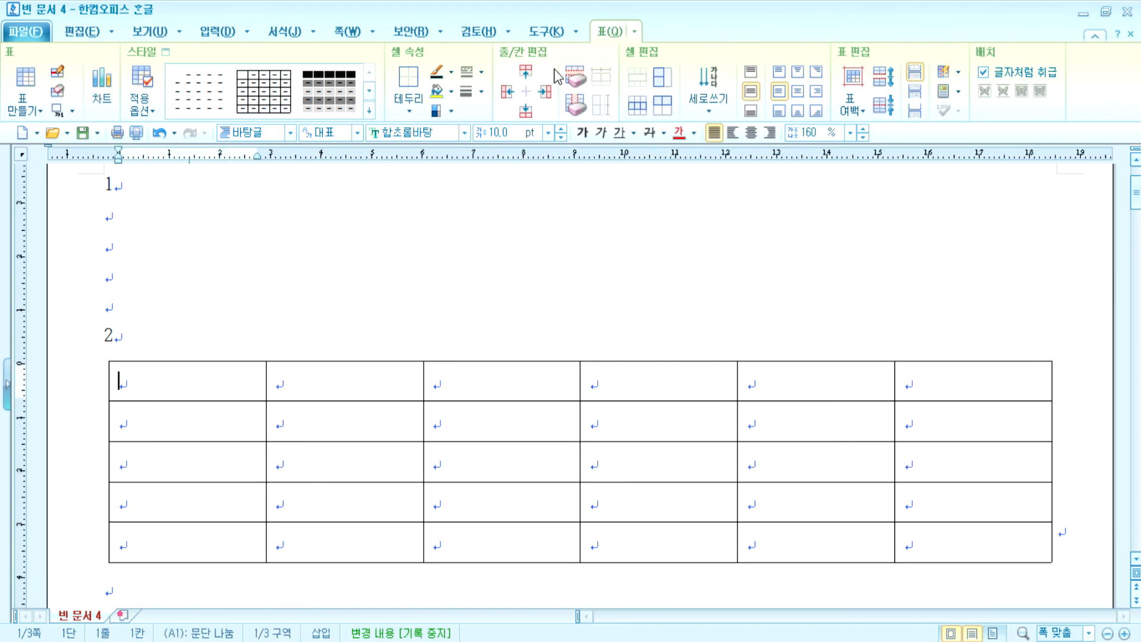
- Fill the header row with 구분 and 2009년–2013년, auto-filling the later years
type("구분")
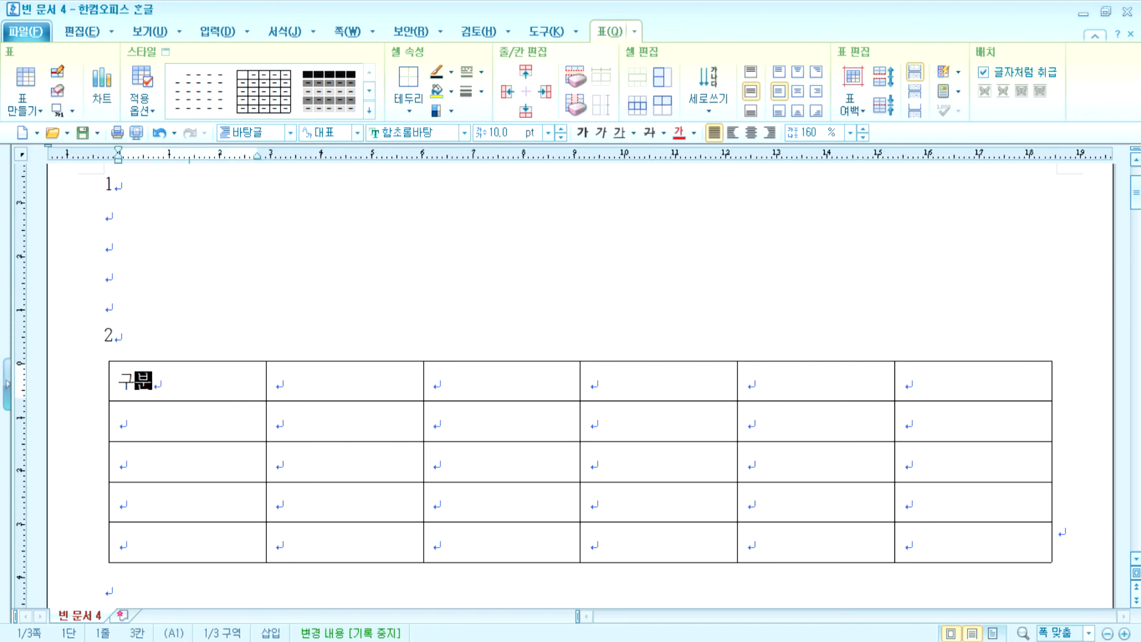
key("Tab")
type("200")
type("9년")
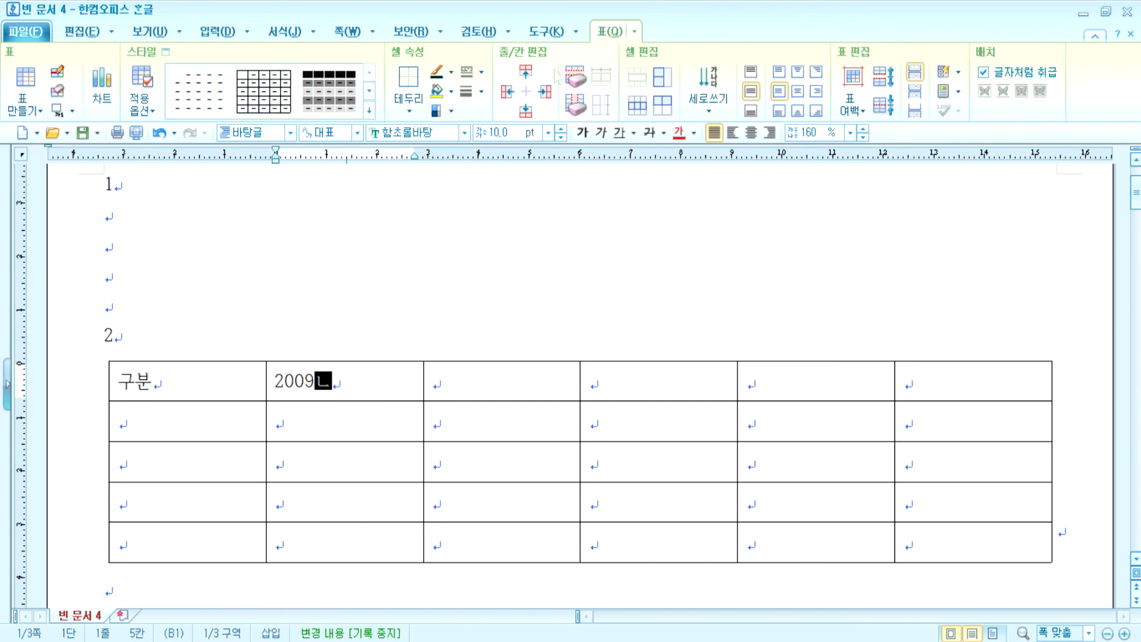
key("Tab")
type("2010")
type("년")
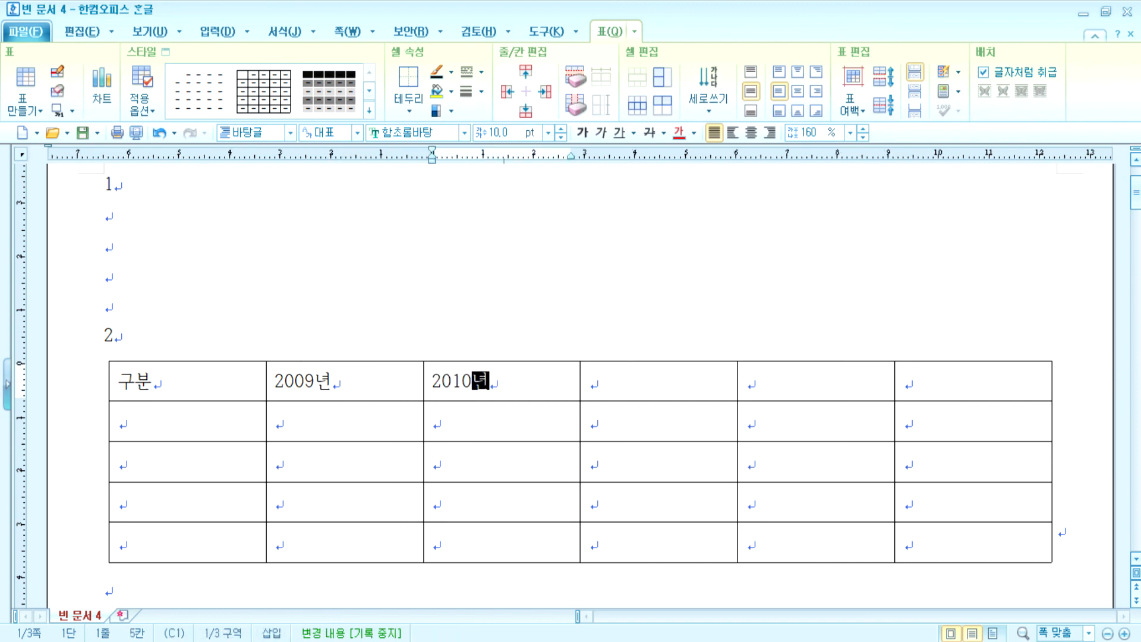
left_click_drag(389, 381, 814, 381)
key("a")
left_click(932, 389)
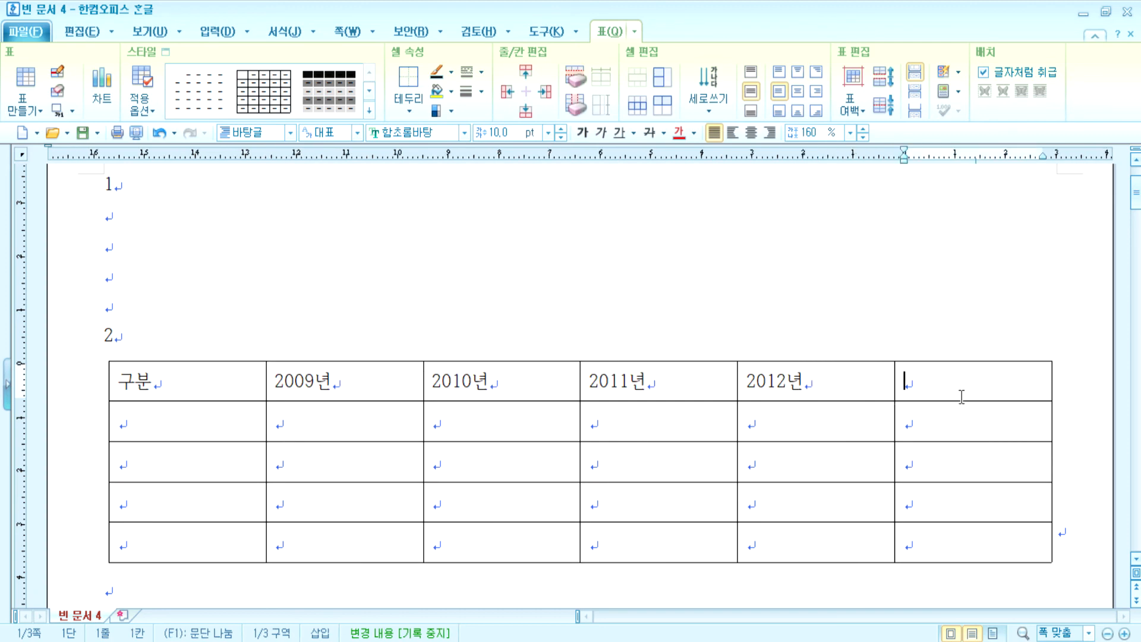
left_click_drag(654, 381, 930, 389)
key("a")
- Enter the 인터넷중독위험군 row: 1913, 1743, 2339, 2203, 2286
left_click(233, 419)
type("인")
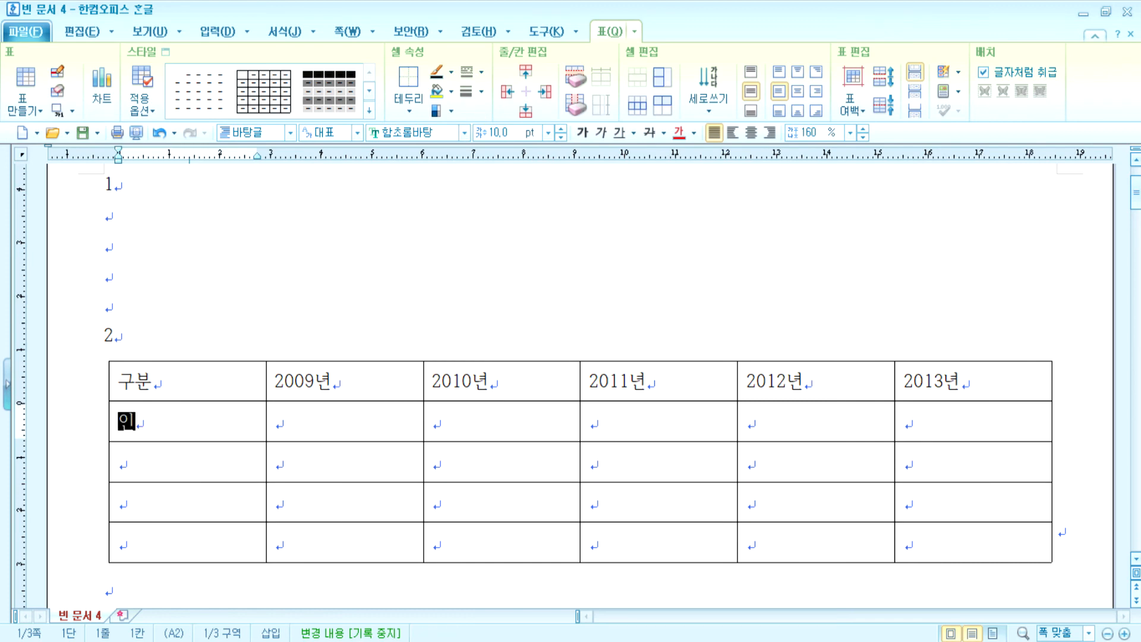
type("터넷중도ㄱ위험군")
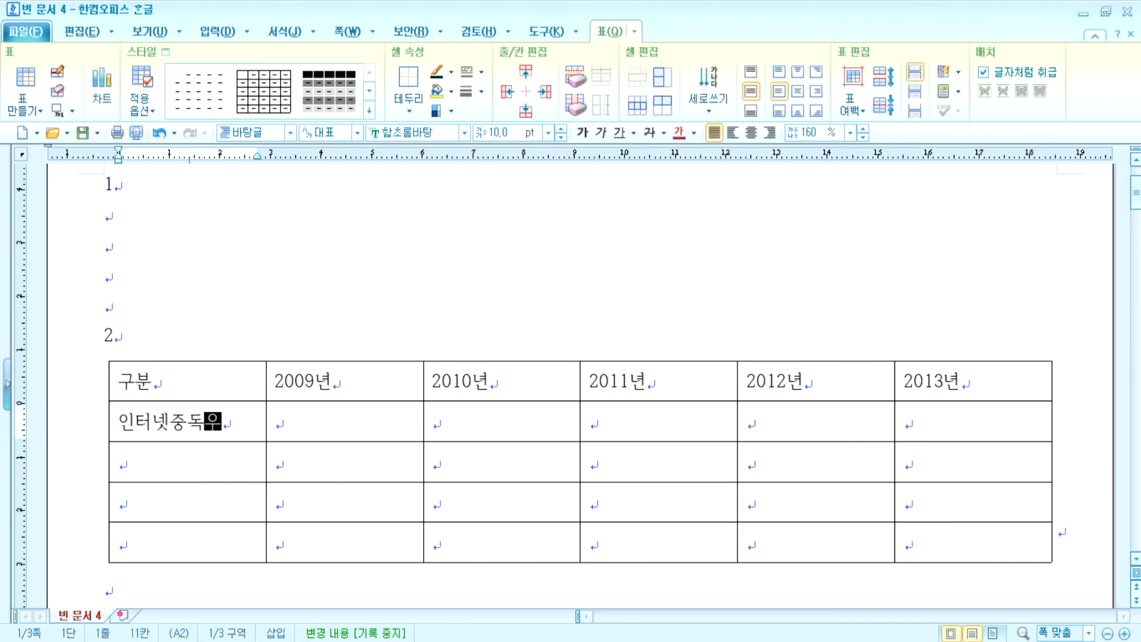
key("Tab")
type("1913")
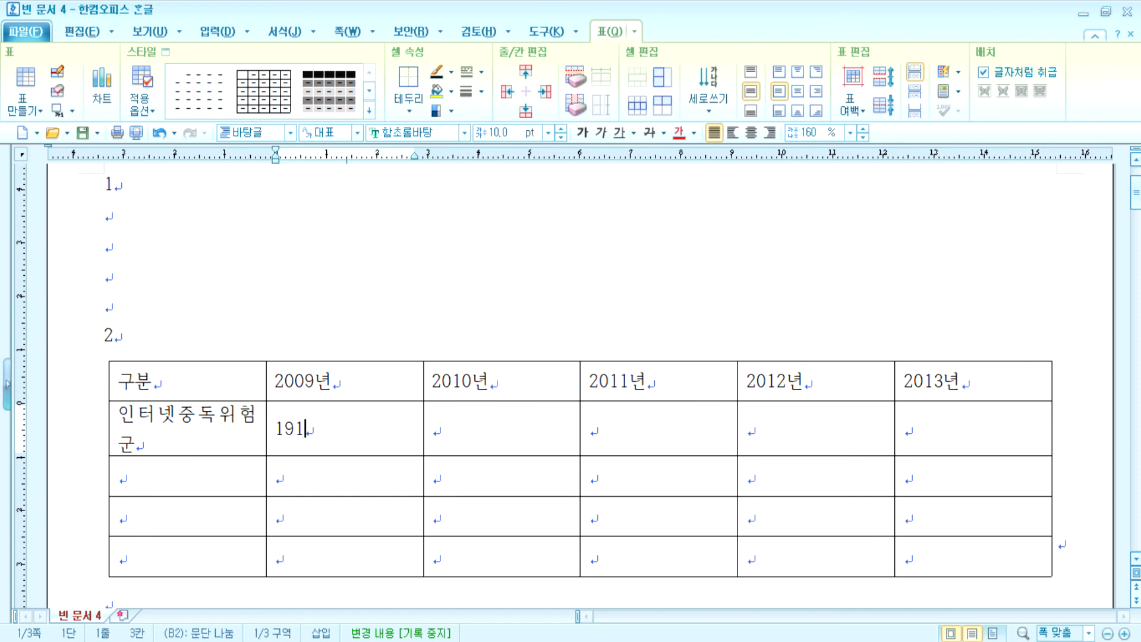
key("Tab")
type("1743")
key("Tab")
type("2339")
key("Tab")
type("2203")
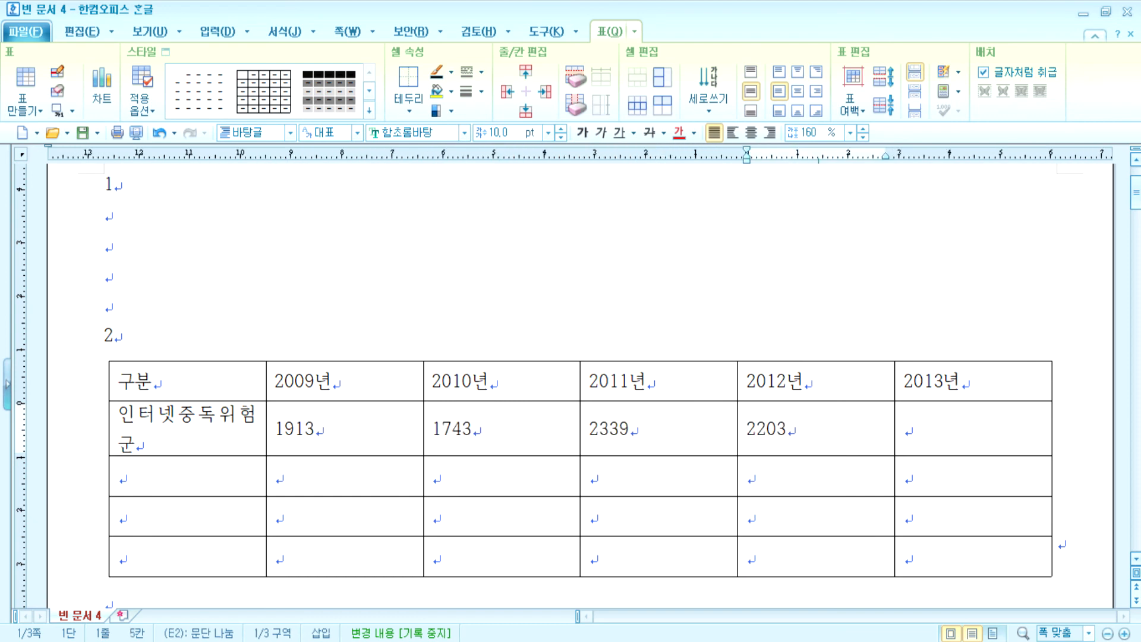
key("Tab")
type("2286")
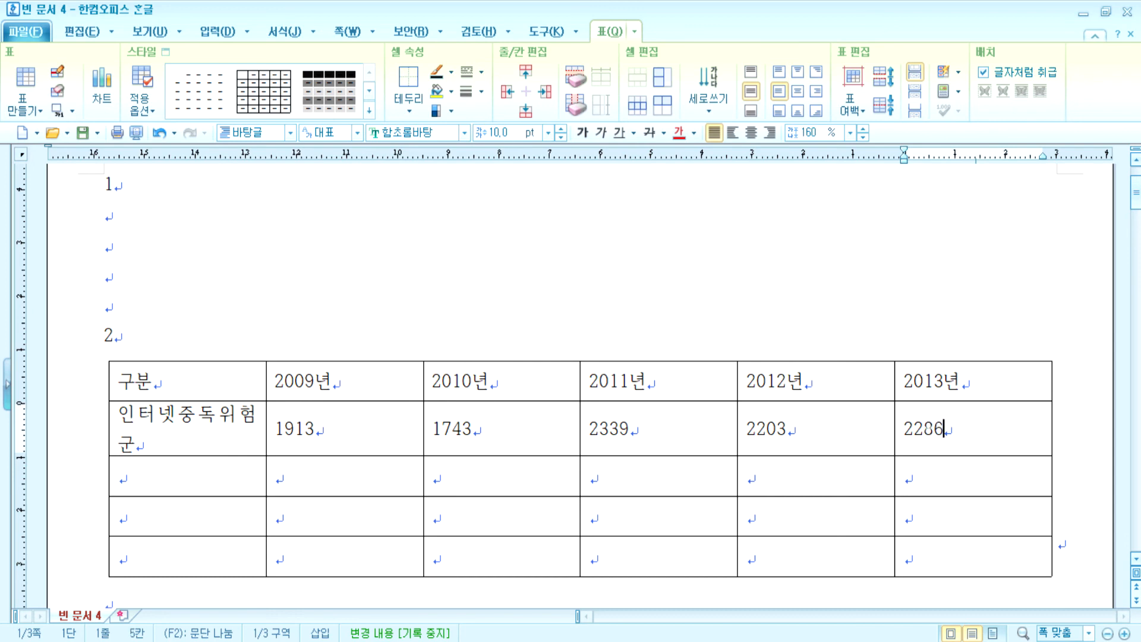
- Enter the 고위험군 row: 338, 317, 516, 465, 540
key("Tab")
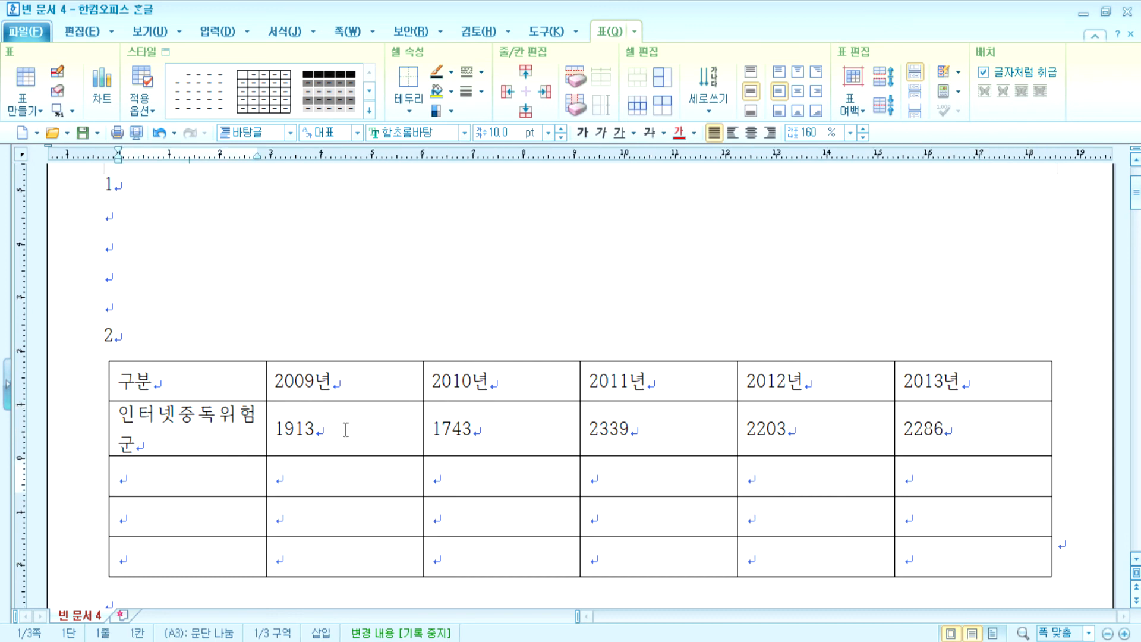
type("고윟")
type("험군")
key("Tab")
type("338")
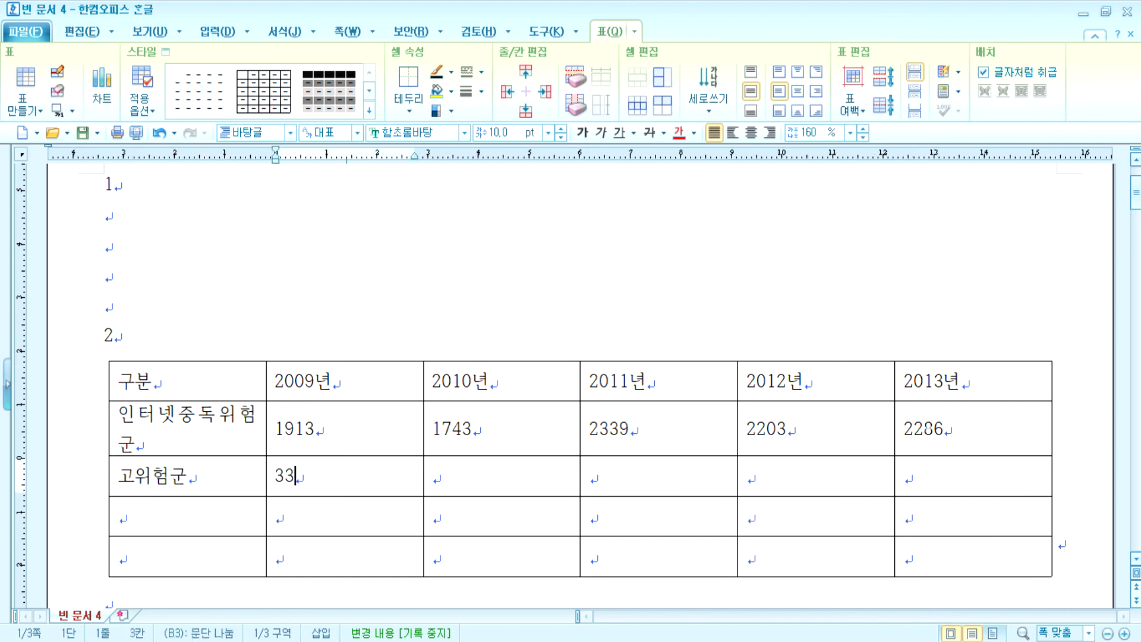
key("Tab")
type("317")
key("Tab")
type("516")
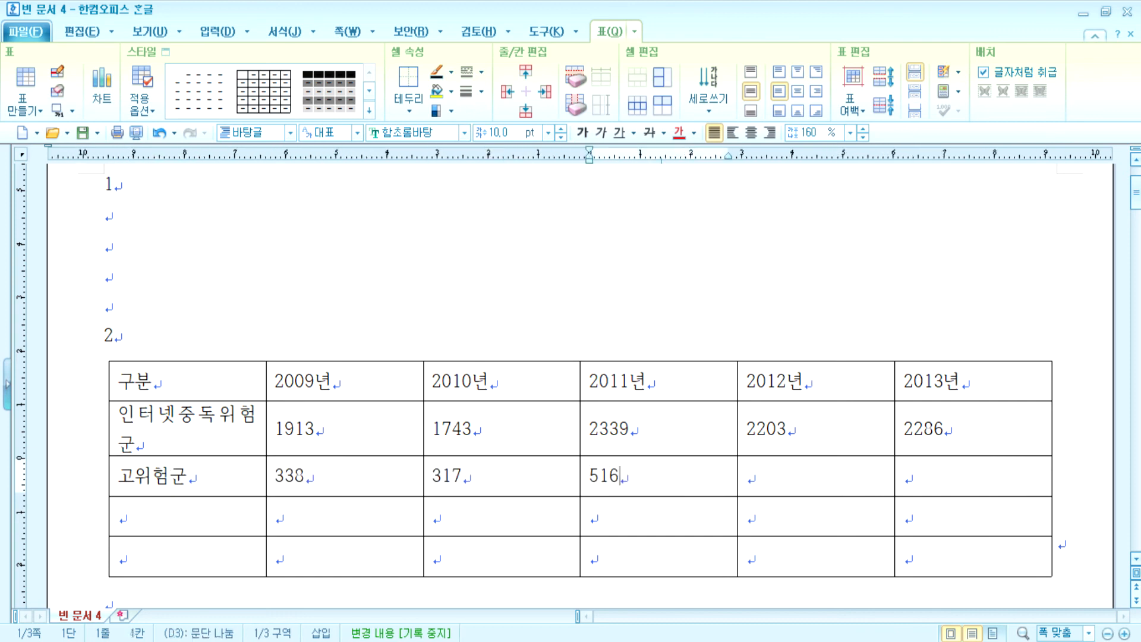
key("Tab")
type("465")
key("Tab")
type("540")
- Enter the 잠재적위험군 row (1575, 1426, 1823, 1738, 1746) and label the last row 합계
key("Tab")
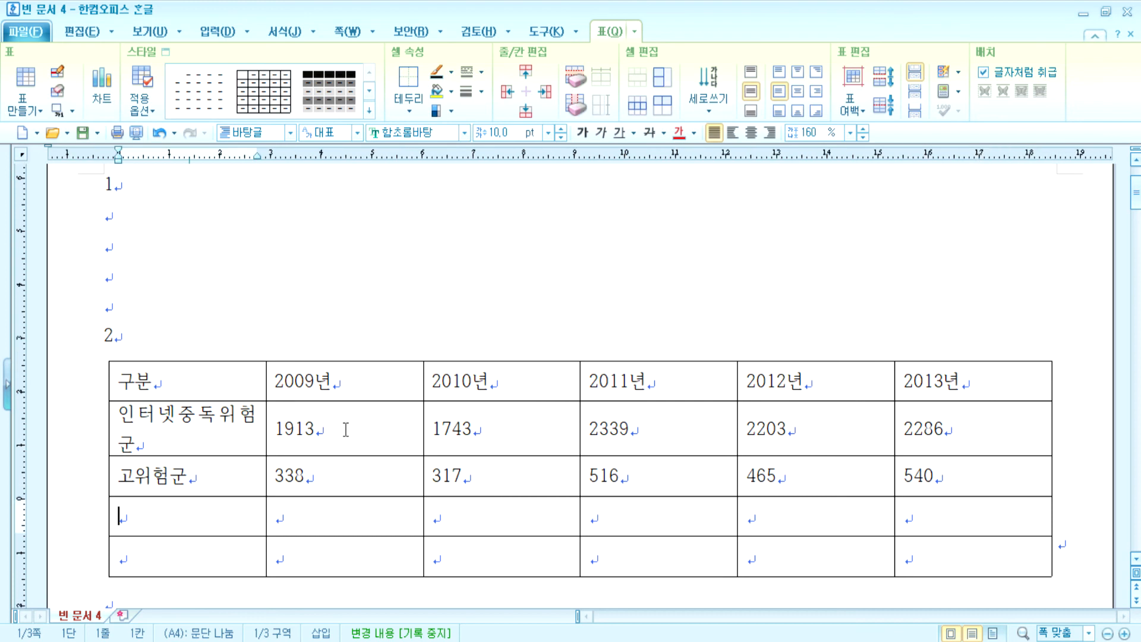
type("잠재적위")
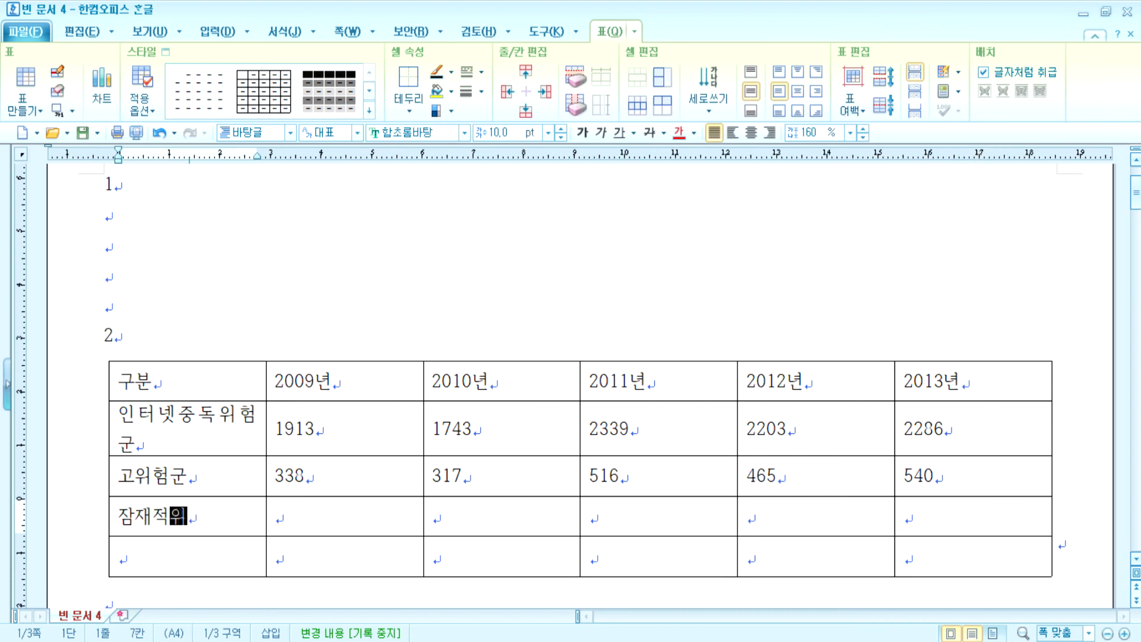
type("험군")
key("Tab")
type("1575")
key("Tab")
type("1426")
key("Tab")
type("1823")
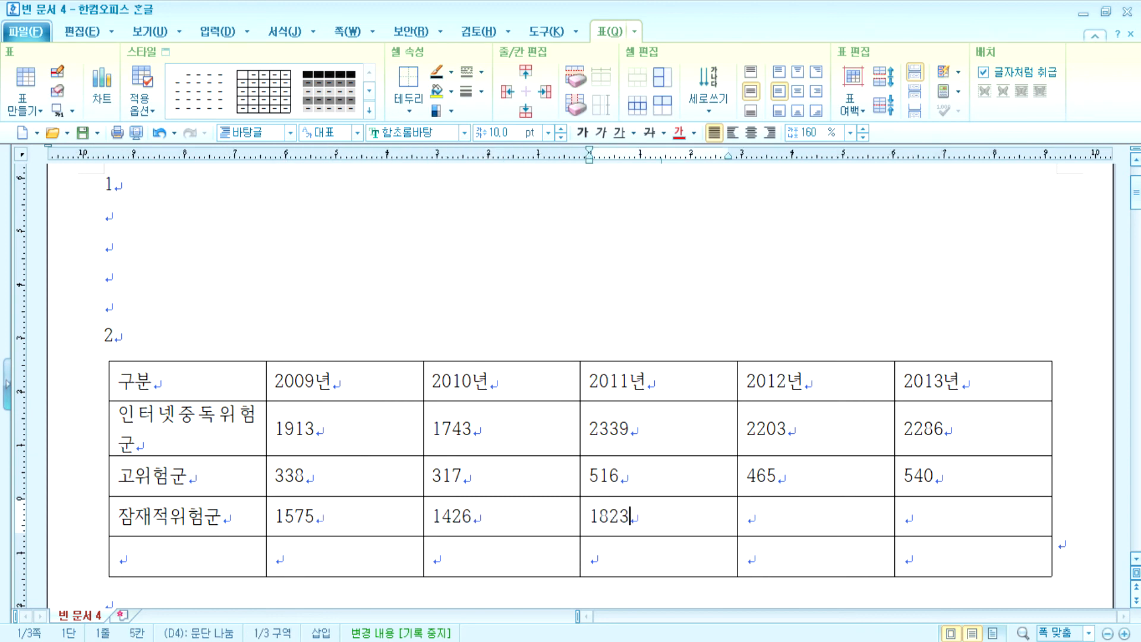
key("Tab")
type("1738")
key("Tab")
type("174")
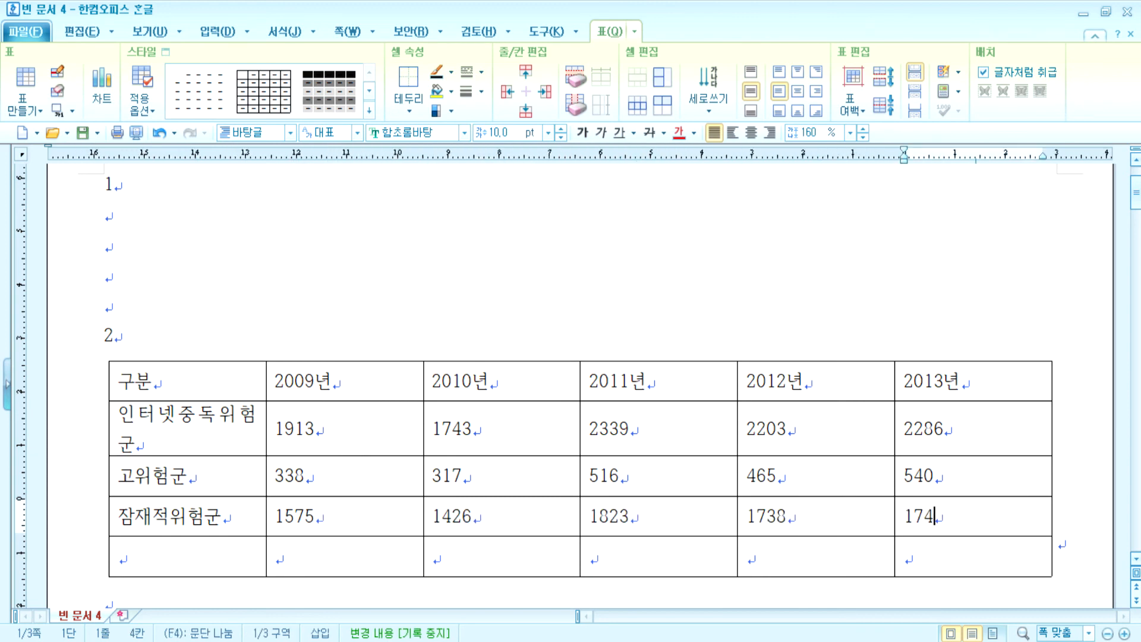
type("6")
key("Tab")
type("합계")
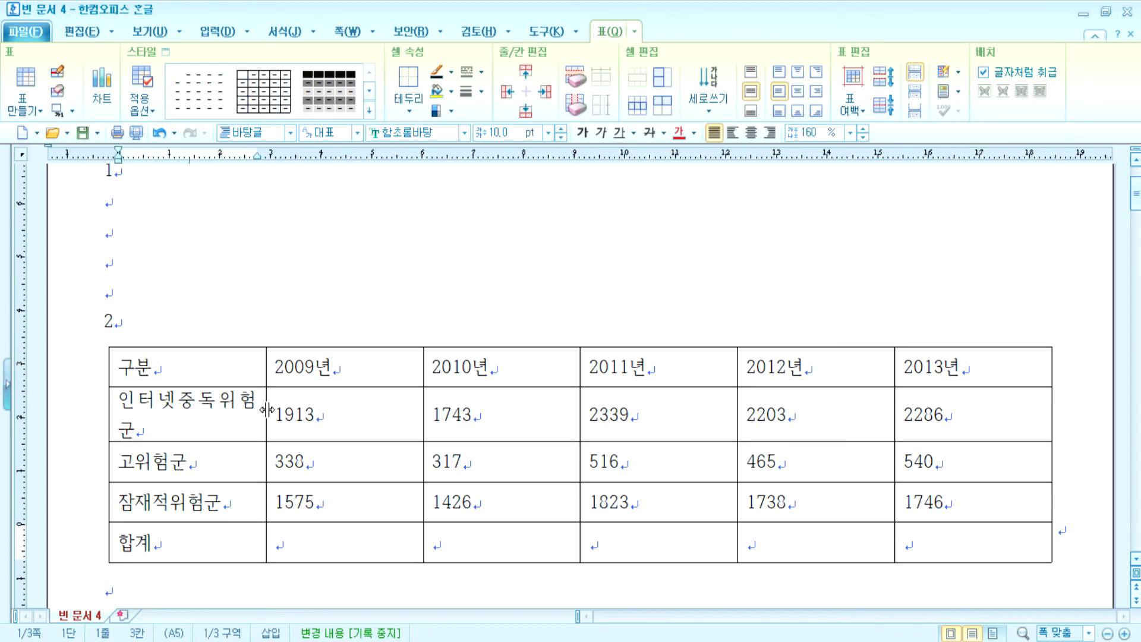
- Widen the first column and make the five year columns equal width
left_click_drag(267, 414, 319, 410)
left_click_drag(332, 366, 972, 528)
left_click(601, 76)
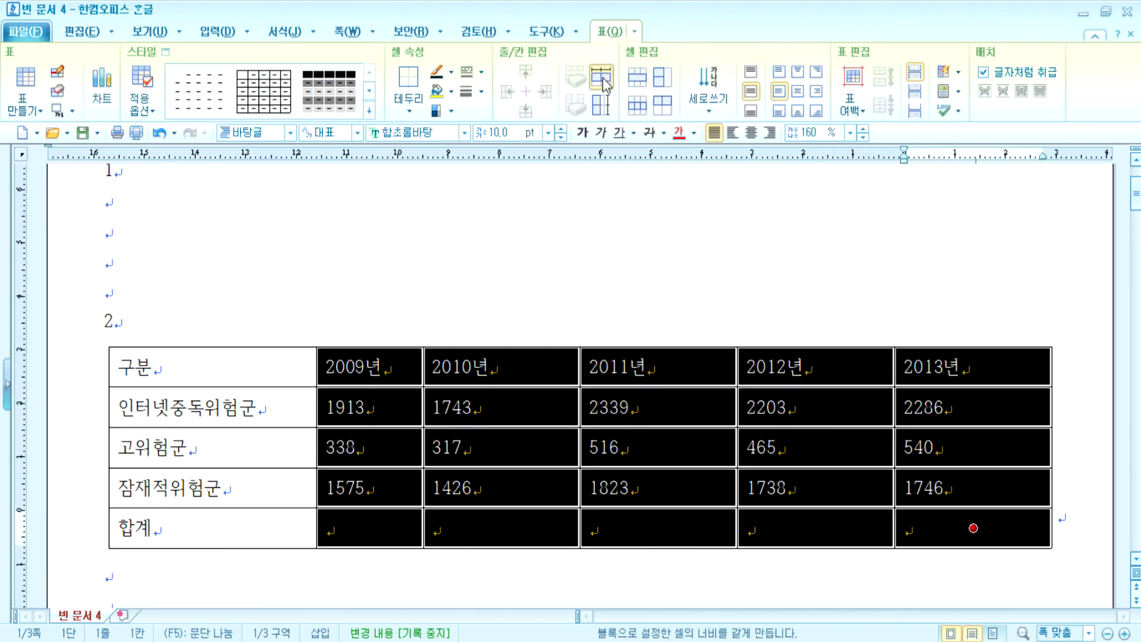
- Fill the 합계 row with the column sums and add thousands separators to the yearly figures
left_click_drag(382, 372, 776, 537)
key("ctrl+shift+s")
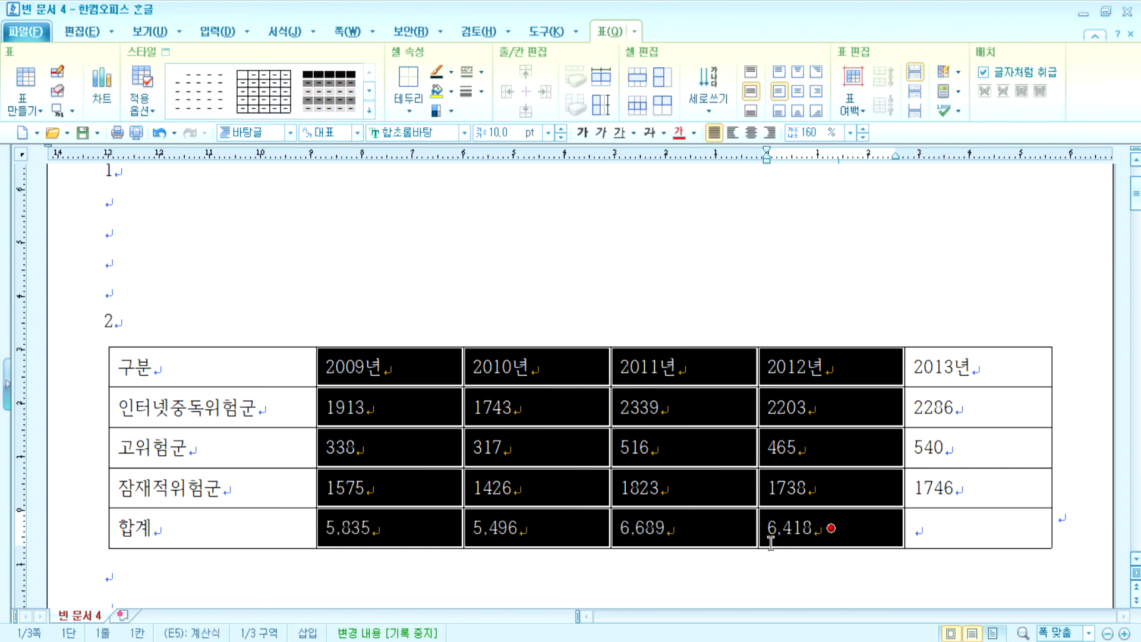
left_click_drag(412, 406, 978, 487)
left_click(958, 111)
left_click(998, 128)
- Cross out the empty 2013년 합계 cell with two 0.12mm diagonal lines
left_click(947, 527)
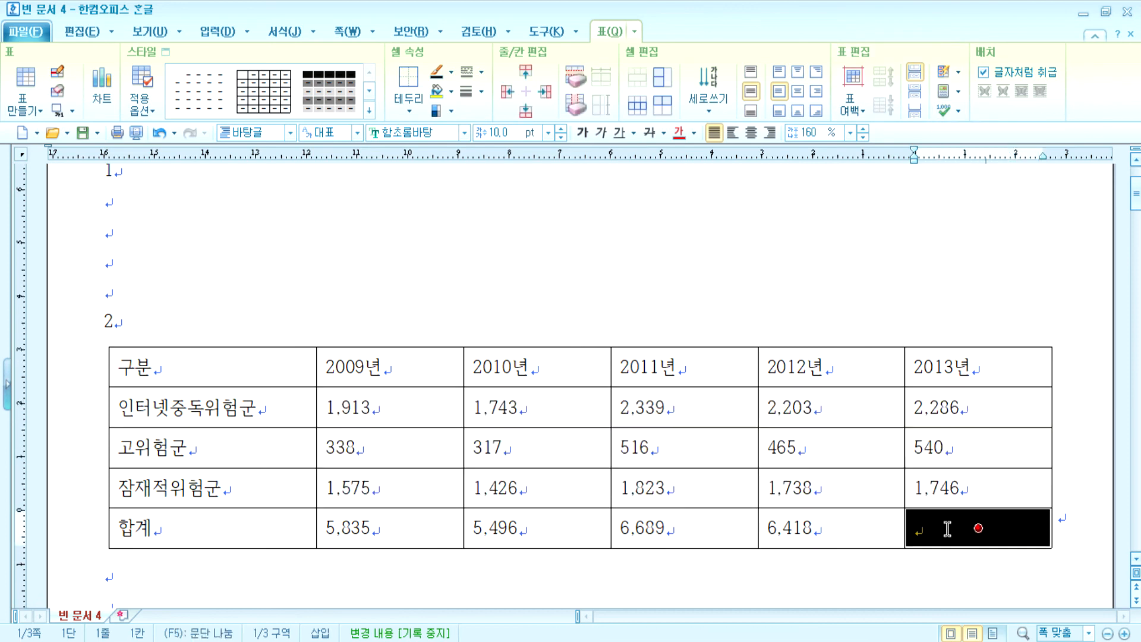
left_click(481, 74)
left_click(481, 92)
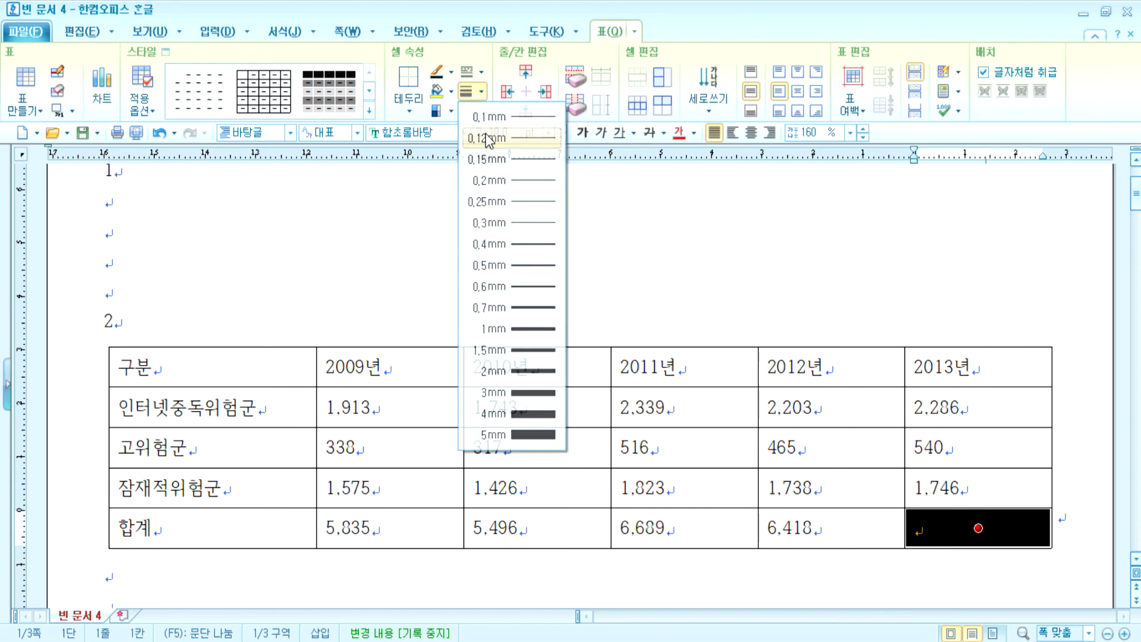
left_click(487, 139)
left_click(406, 102)
left_click(458, 191)
left_click(404, 104)
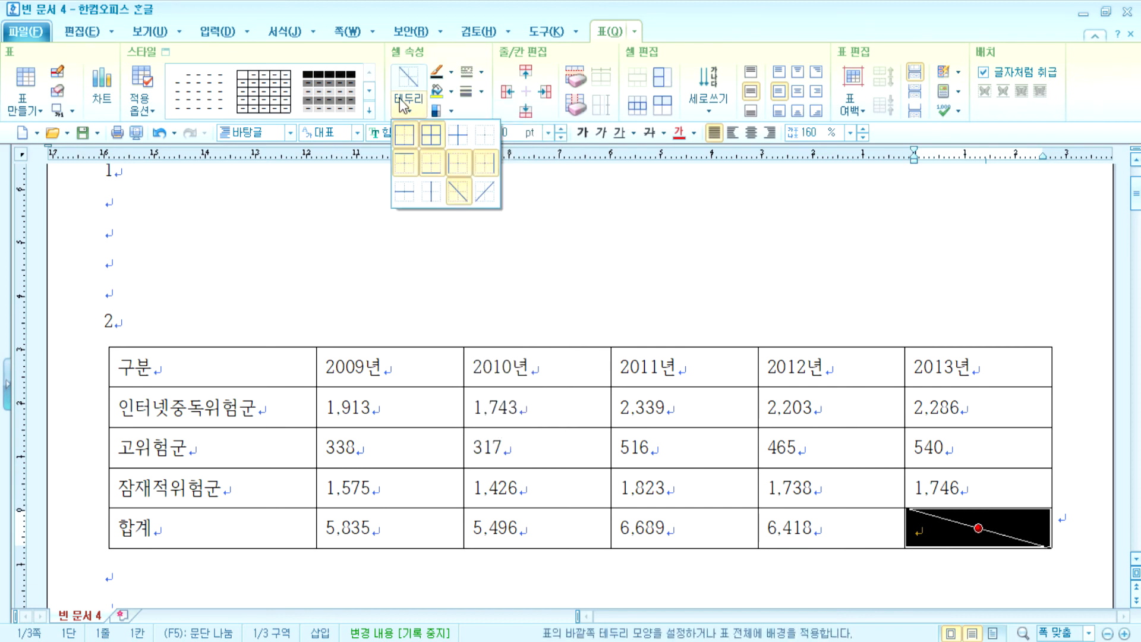
left_click(485, 192)
- Center all the table text and right-align the numeric cells
left_click_drag(227, 364, 950, 527)
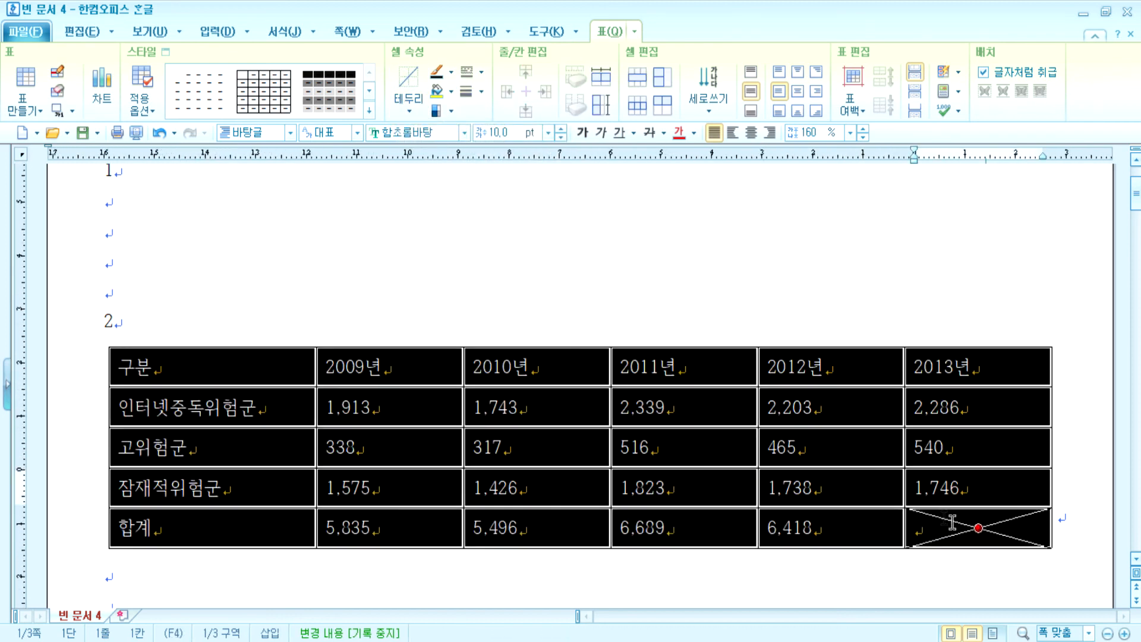
left_click(752, 136)
left_click_drag(380, 410, 951, 527)
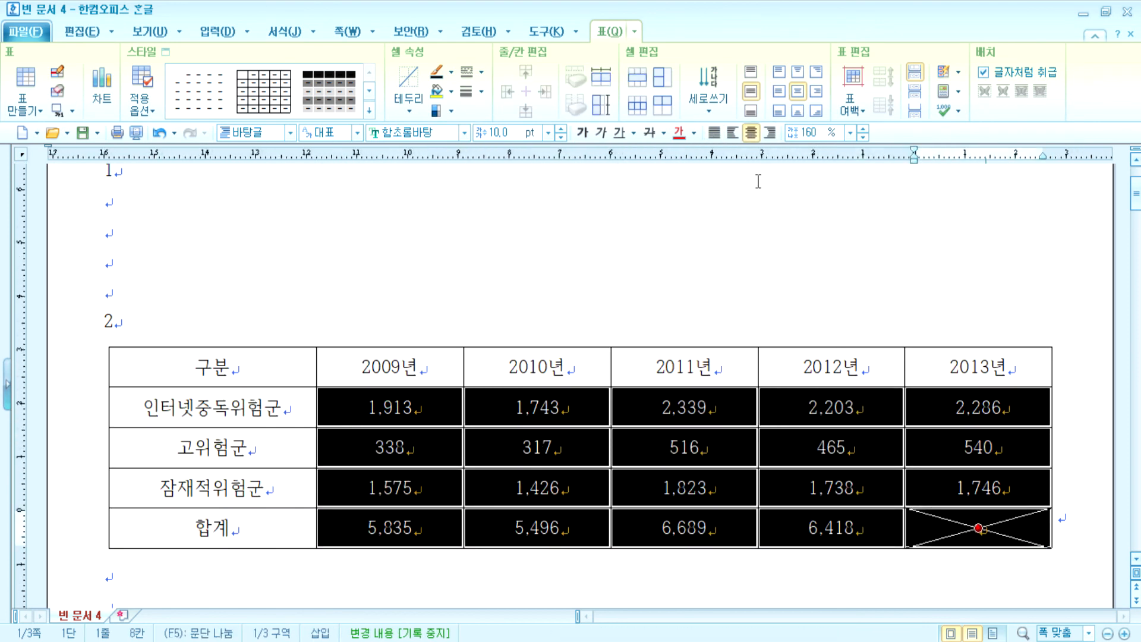
left_click(770, 132)
left_click(693, 277)
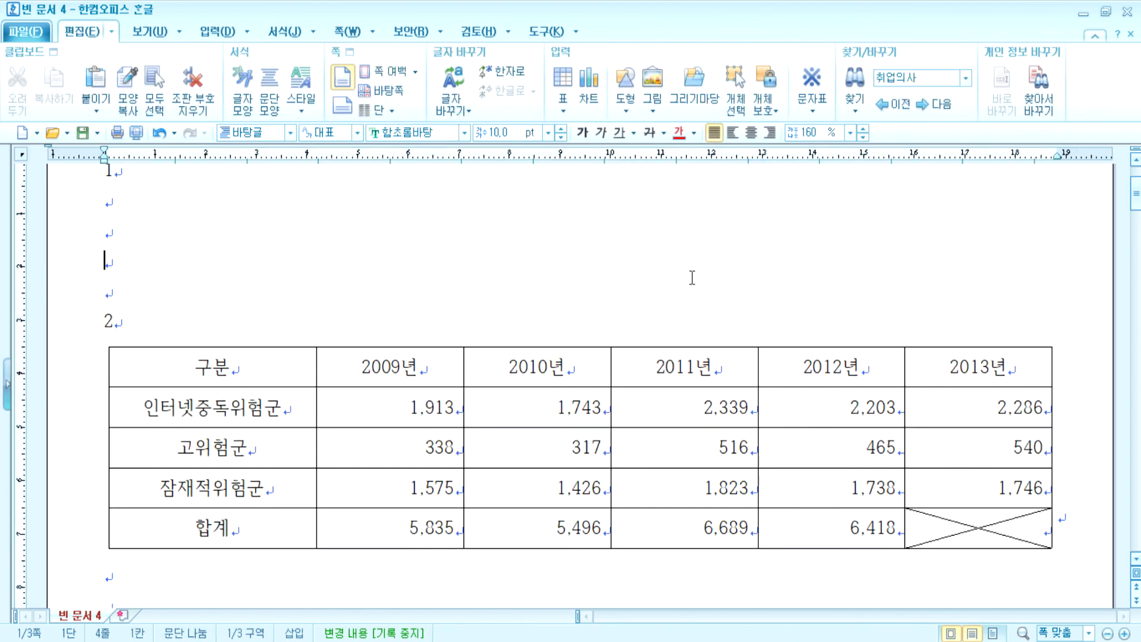
- Shade the labels and figures above 합계, excluding 2013년, yellow
left_click_drag(225, 366, 820, 493)
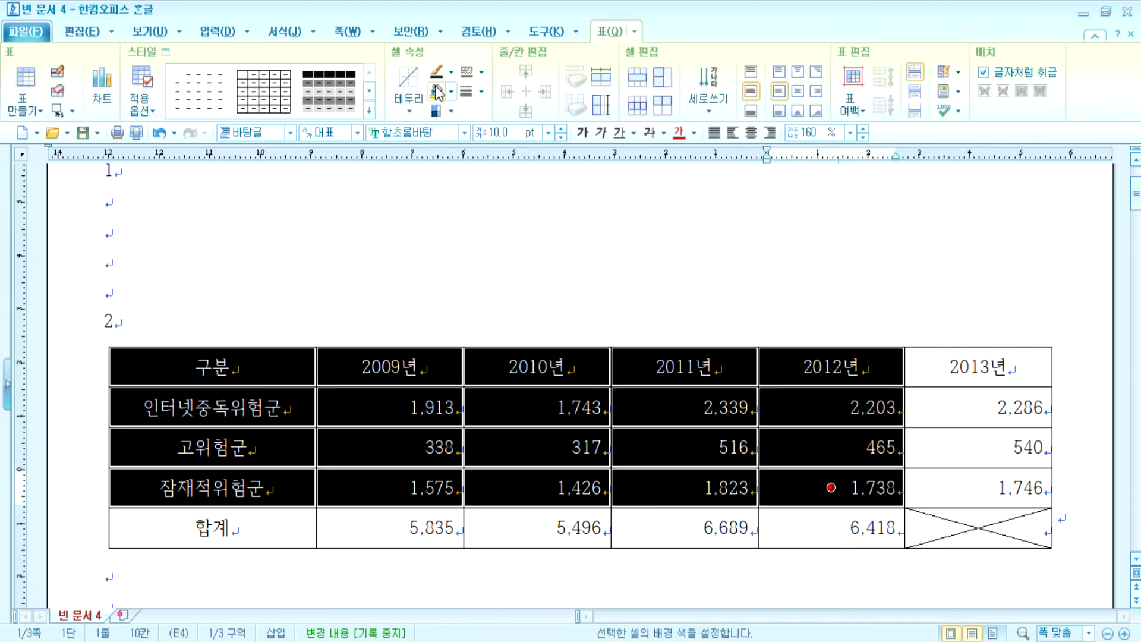
left_click(437, 91)
left_click(212, 366)
- Apply double-line borders to the whole table
left_click(978, 528, "shift")
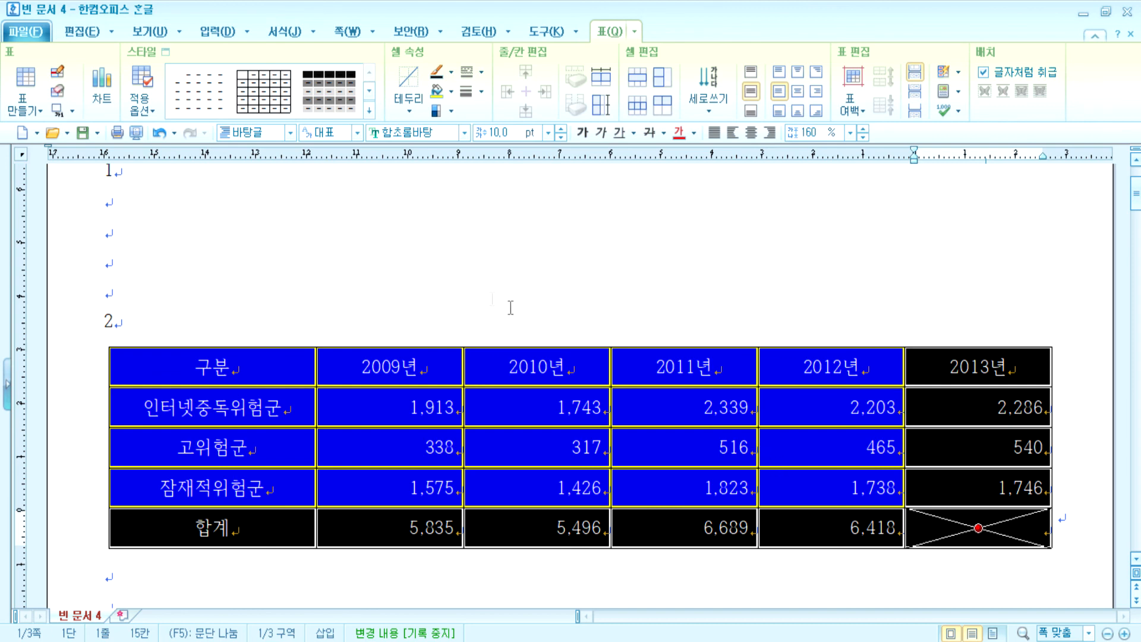
left_click(480, 72)
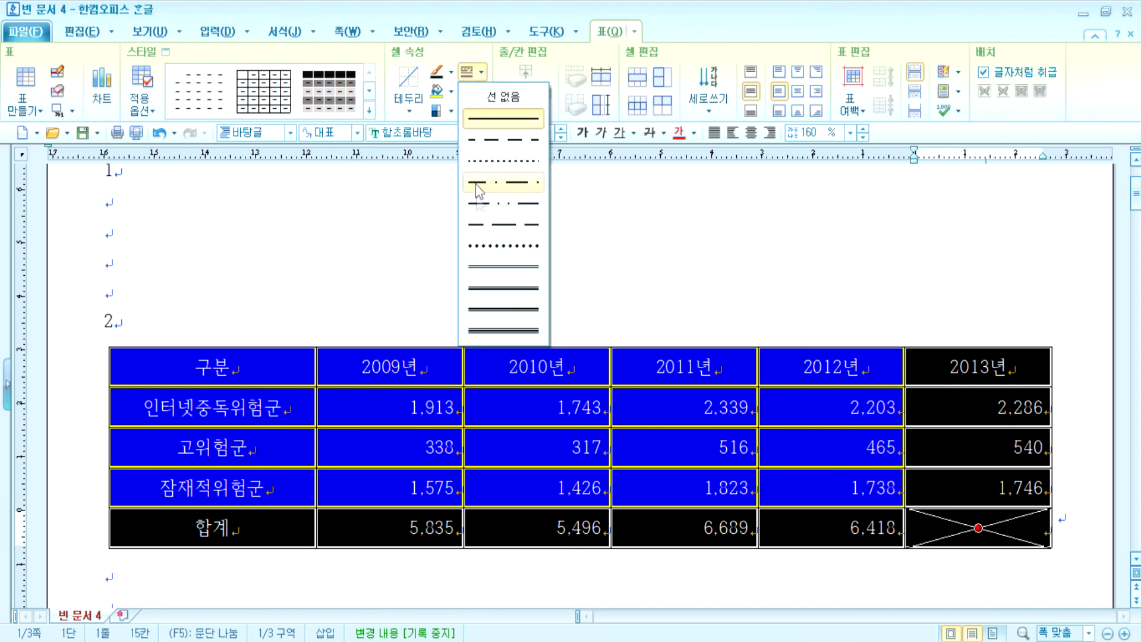
left_click(487, 290)
left_click(409, 111)
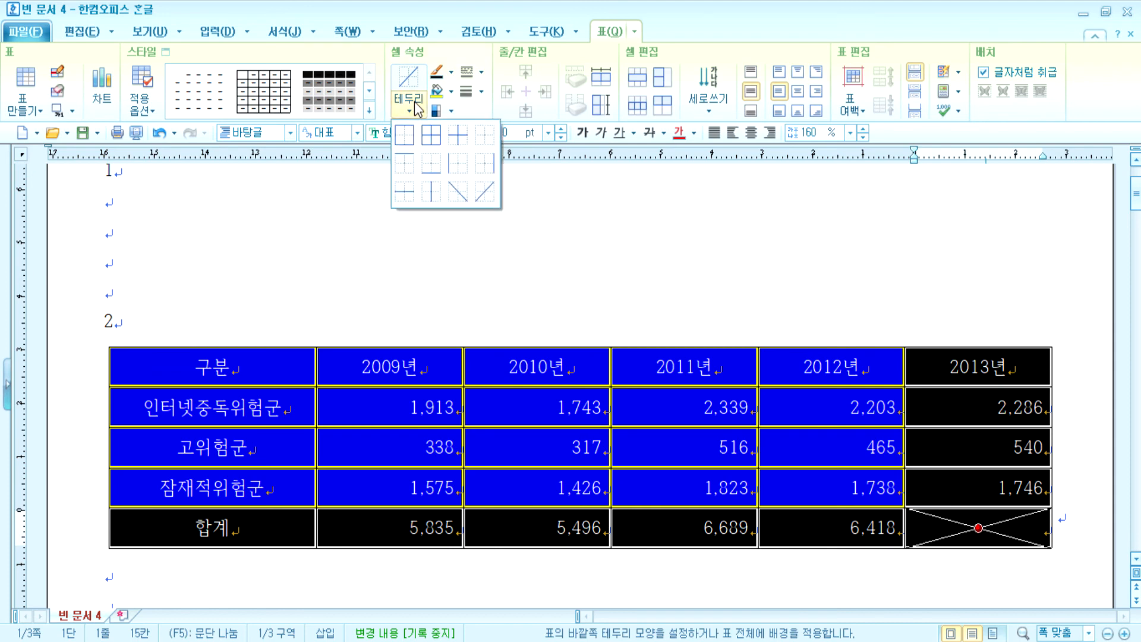
left_click(407, 140)
left_click(212, 528)
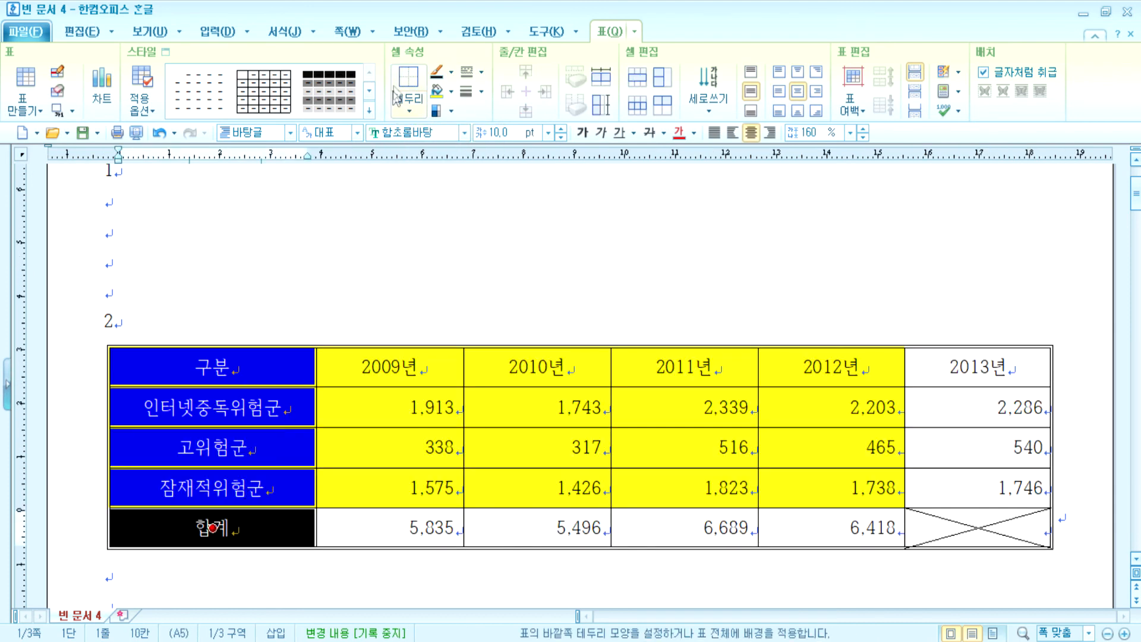
- Set all the table's text in the 굴림 font
left_click_drag(254, 369, 977, 367)
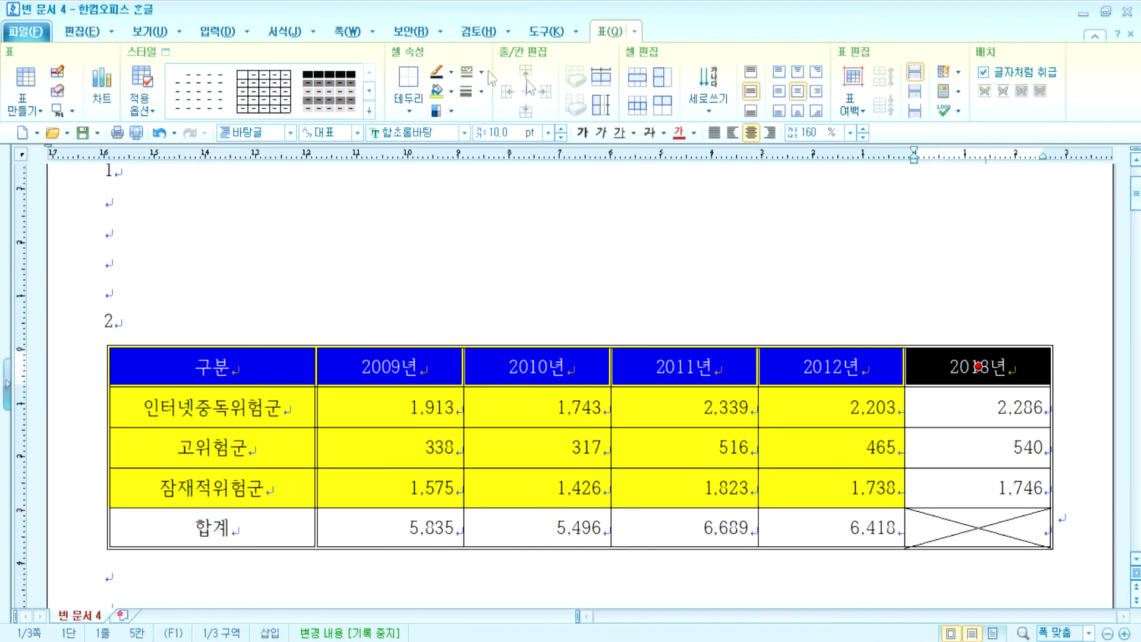
left_click_drag(249, 367, 977, 528)
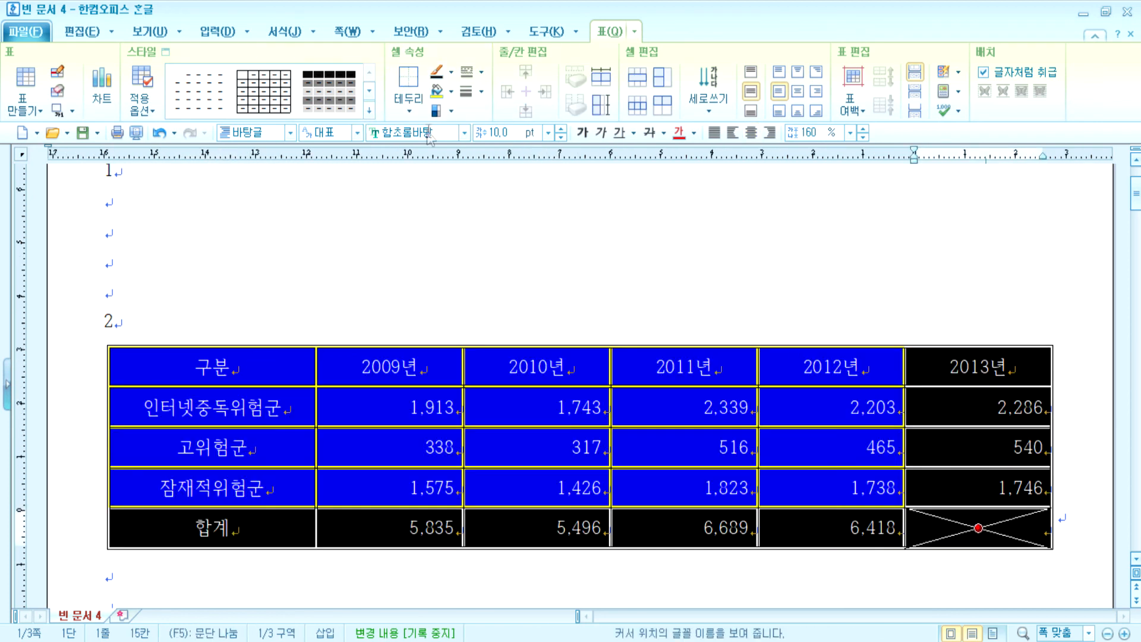
left_click(464, 132)
left_click(382, 158)
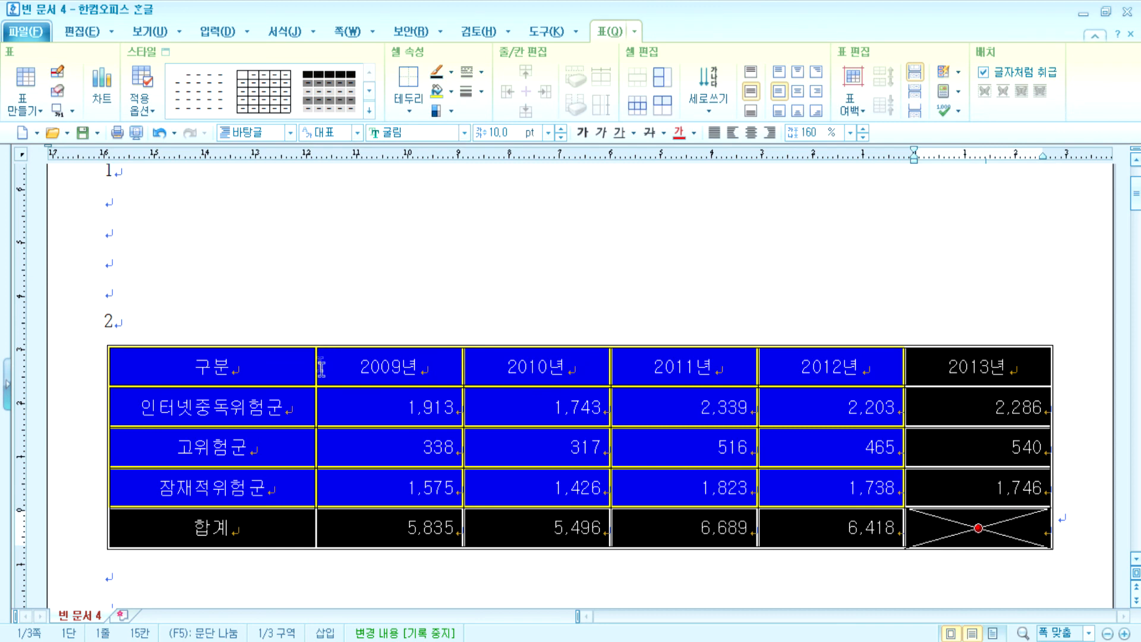
left_click(389, 367)
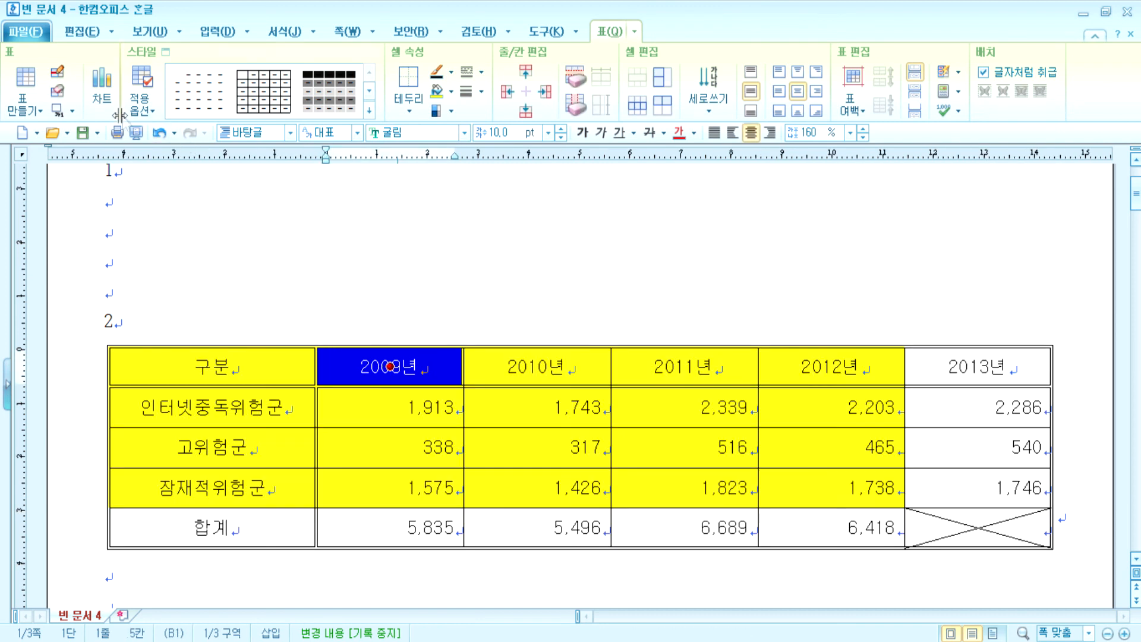
- Add a right-aligned top caption '연도별 인터넷중독위험군 현황(단위 : 천 명)' without the 표 1 label
left_click(72, 111)
left_click(85, 131)
type("연도별 ")
type("인터넷중독")
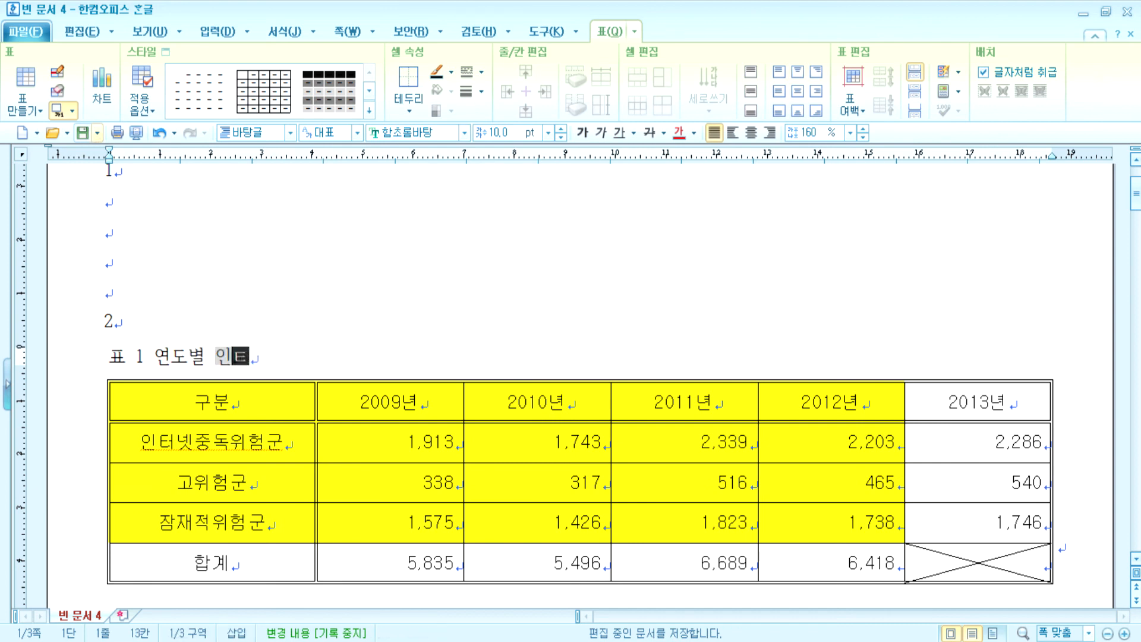
type("위험군 현황")
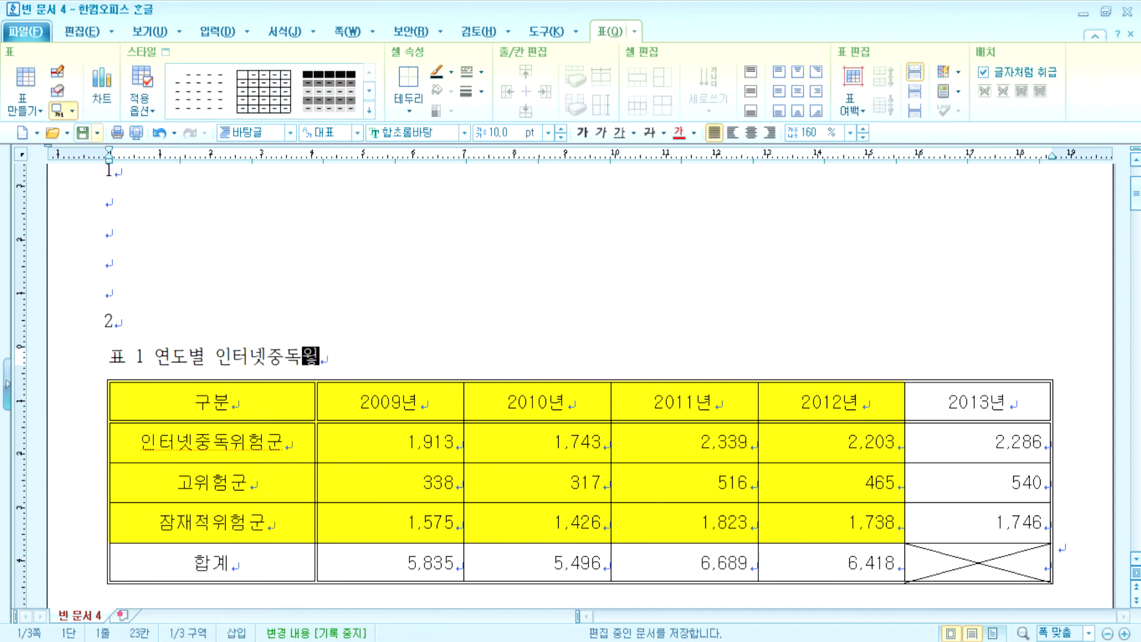
type("(")
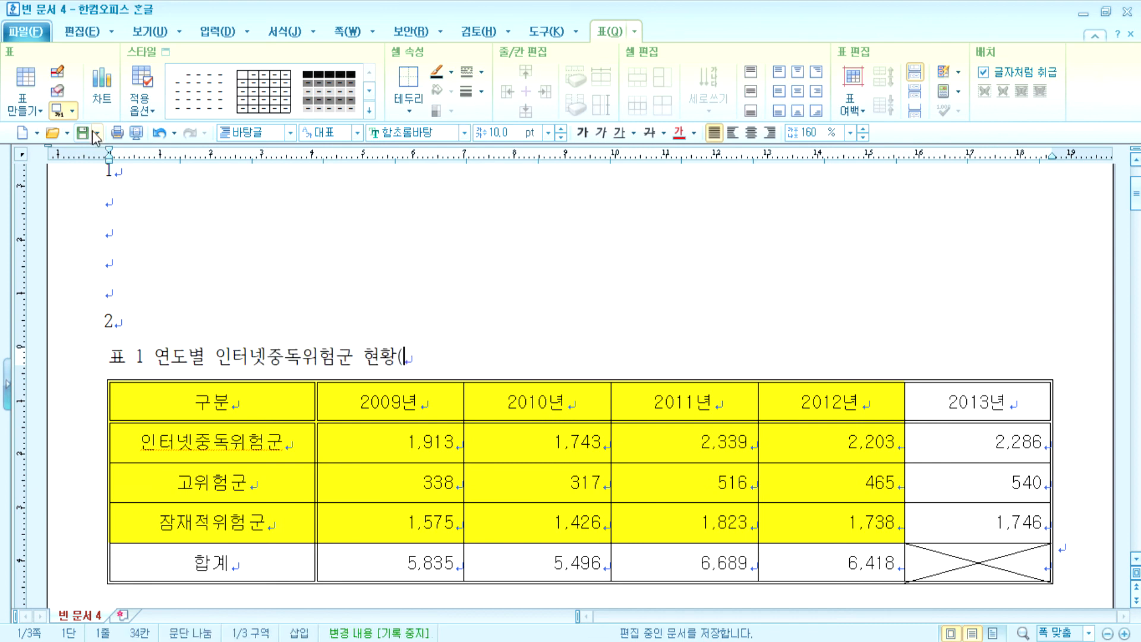
type("단위 :c천 명)")
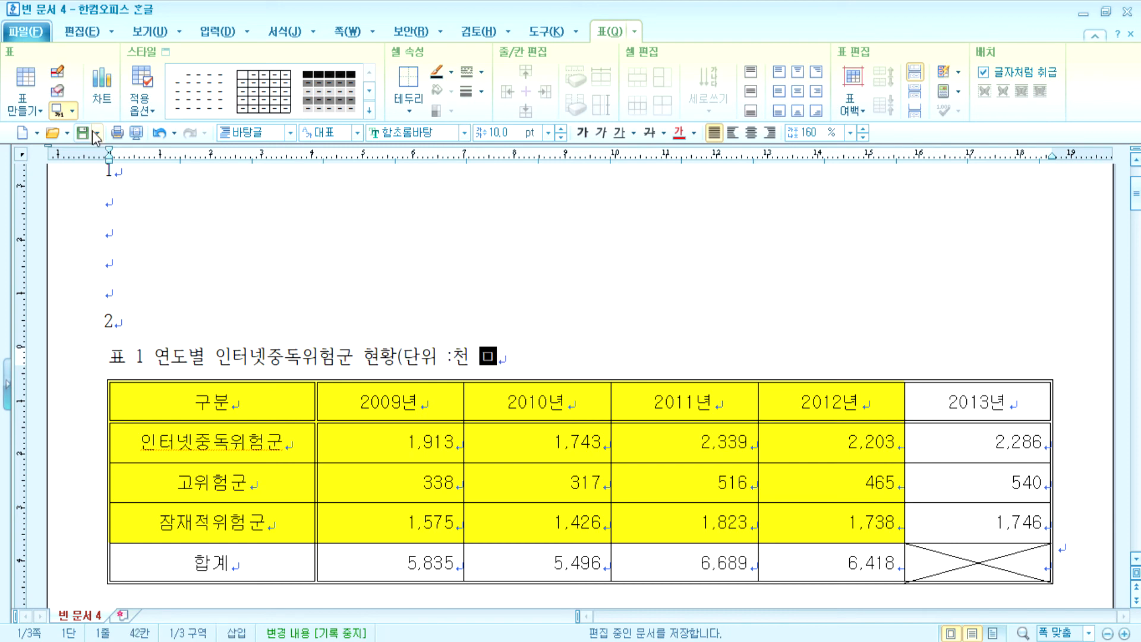
key("Left")
key("Left")
key("Left")
key("Left")
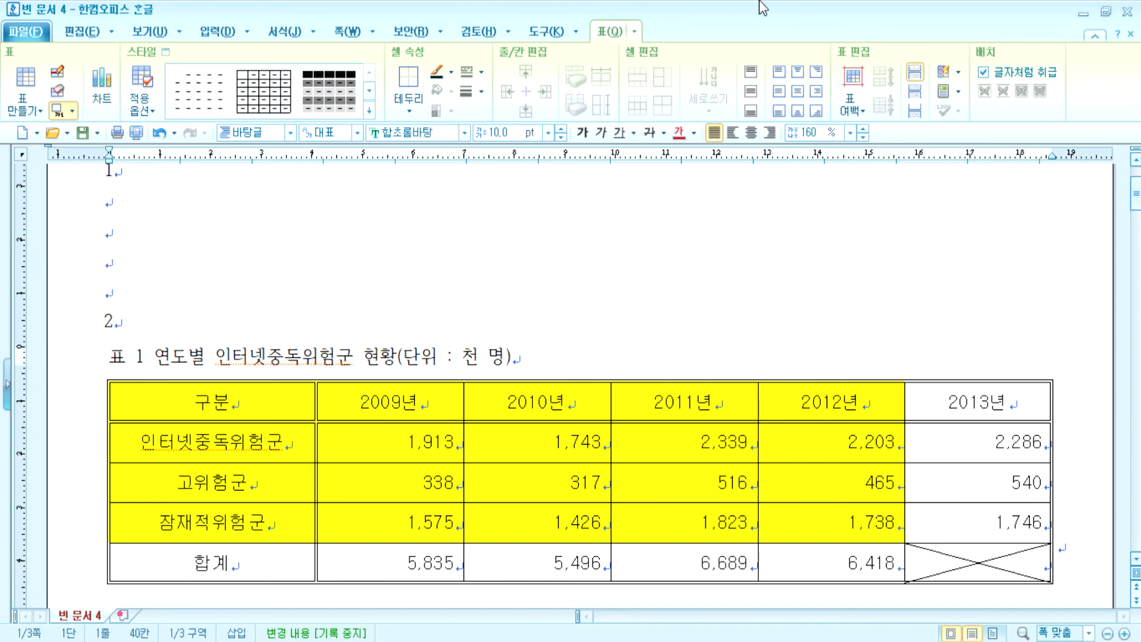
left_click(769, 132)
left_click_drag(629, 356, 1055, 358)
key("Delete")
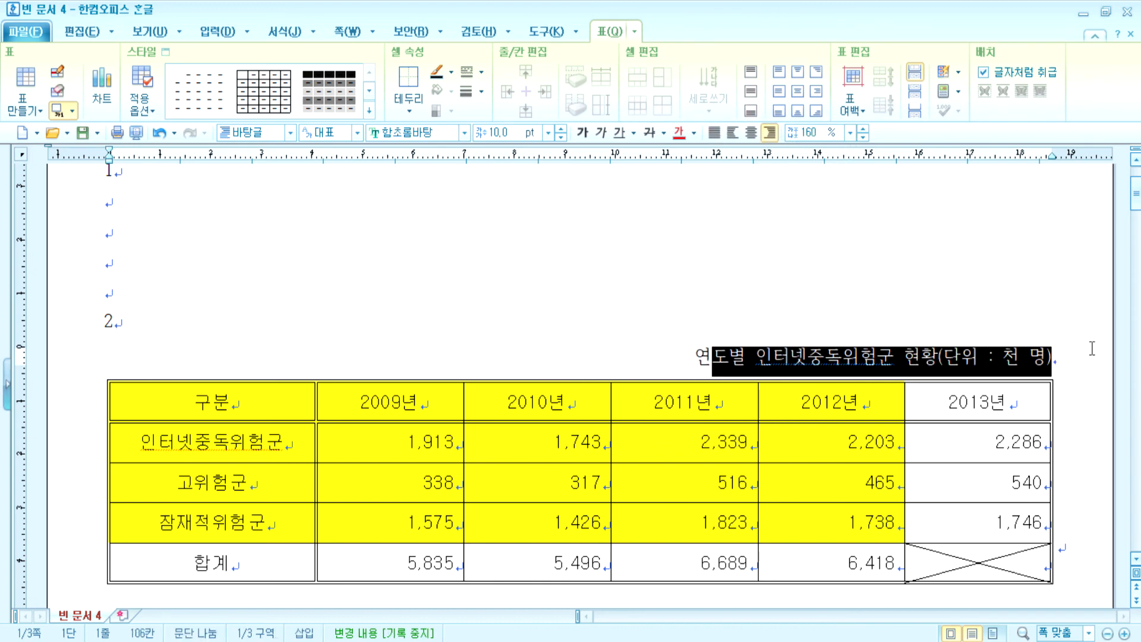
- Set the caption text in the 굴림 font
left_click(464, 132)
left_click(432, 161)
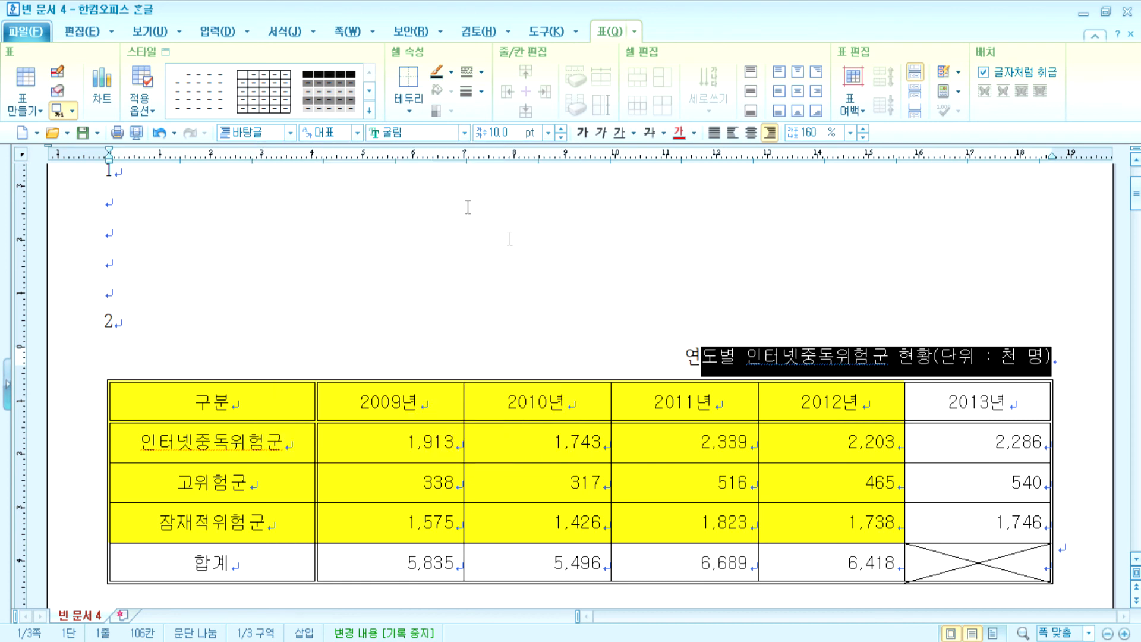
left_click_drag(662, 349, 854, 358)
left_click(464, 132)
left_click(421, 165)
left_click(614, 275)
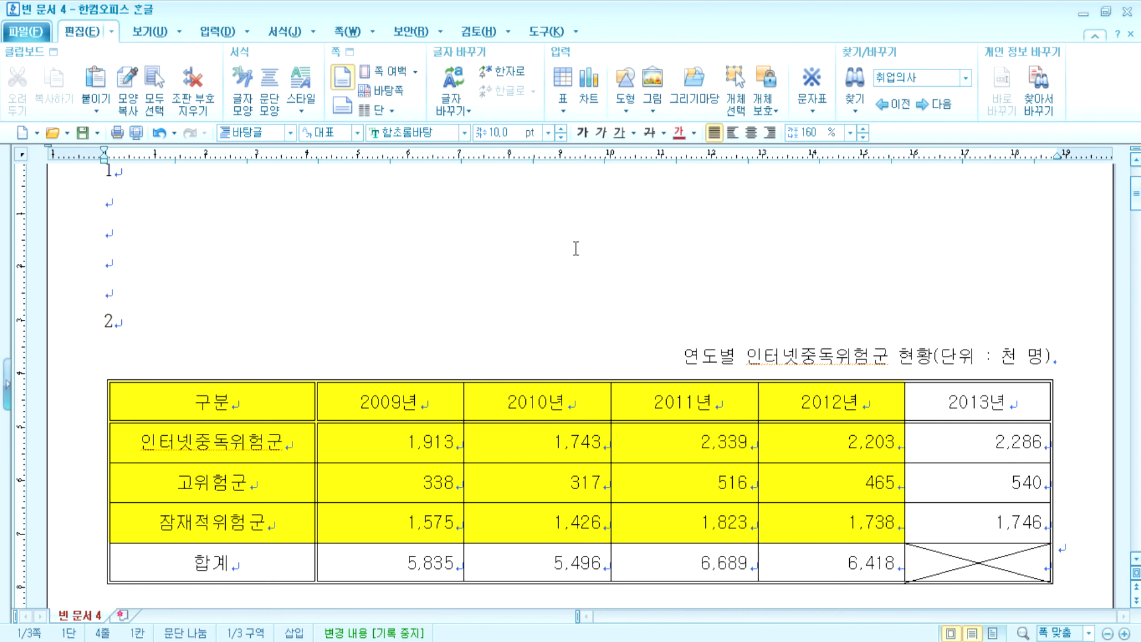
- Delete the four old values in the 합계 row
scroll(576, 248, "down", 2)
scroll(565, 249, "up", 1)
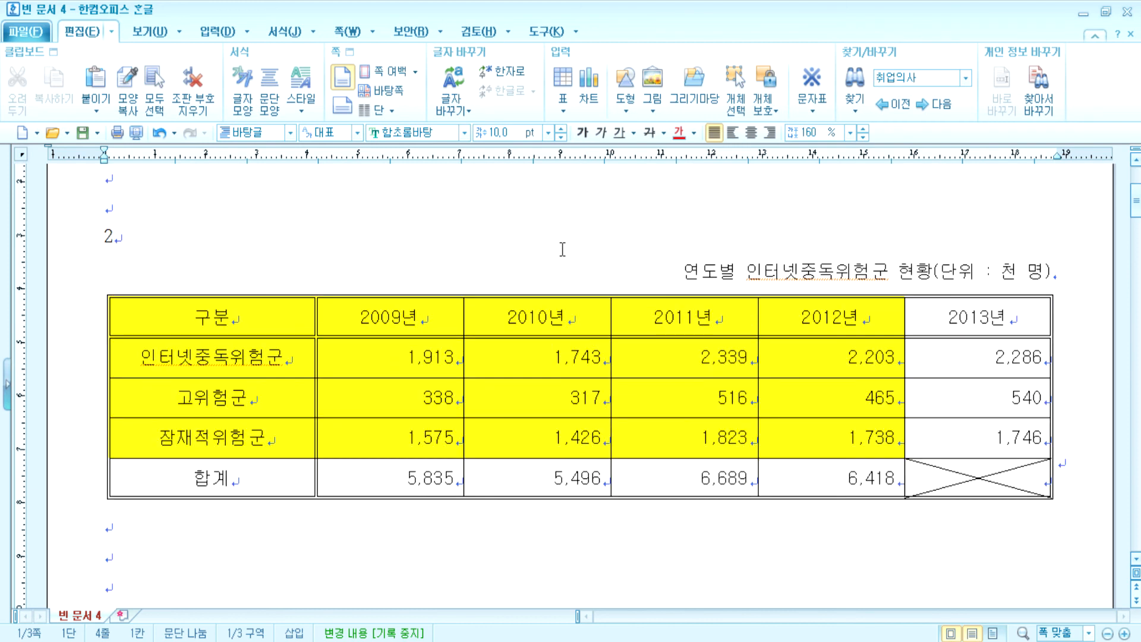
left_click(536, 346)
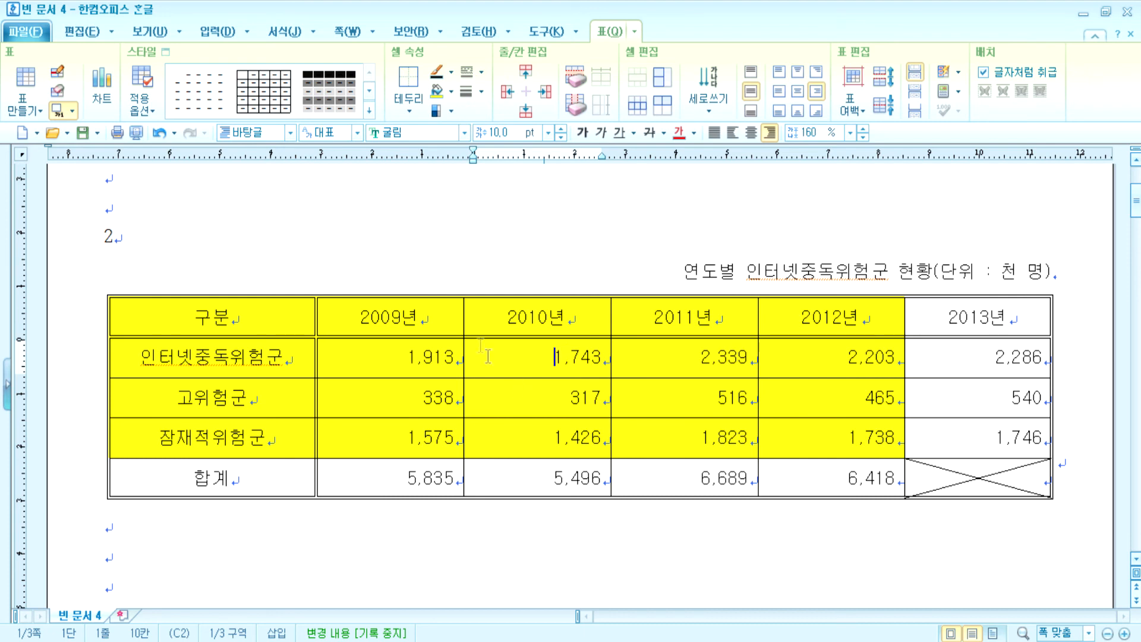
left_click_drag(270, 323, 832, 437)
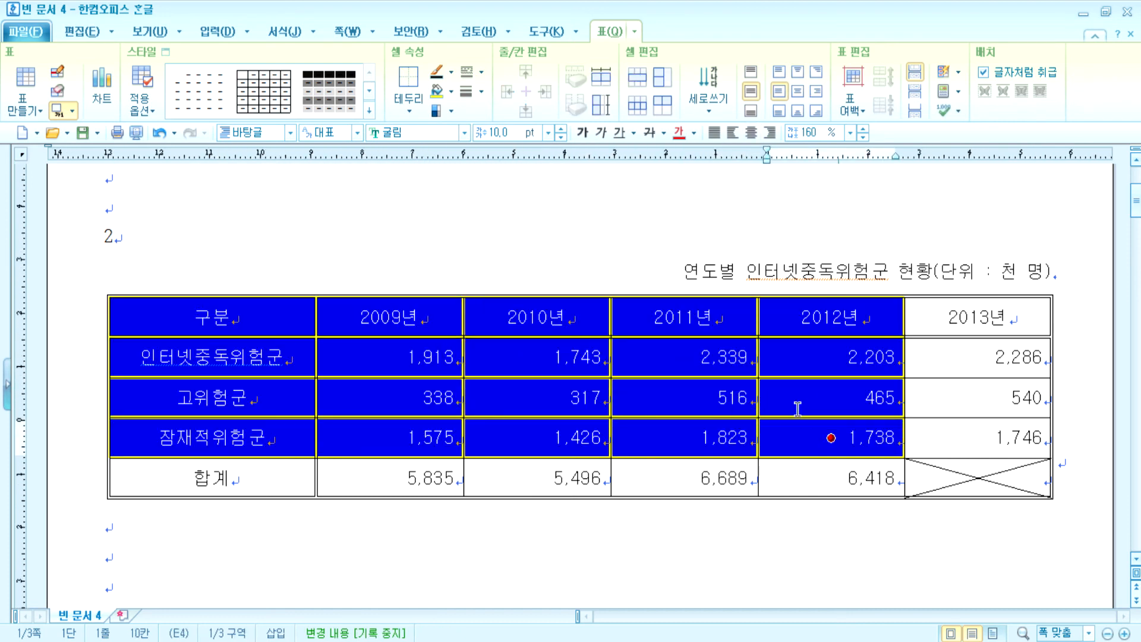
left_click(718, 581)
scroll(674, 553, "down", 1)
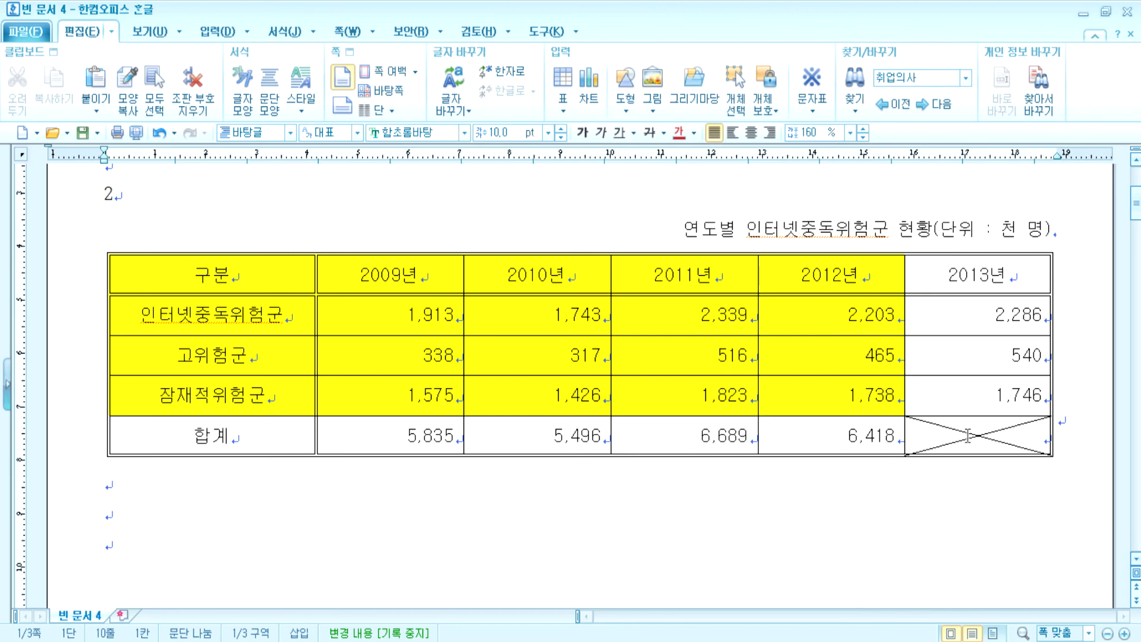
left_click_drag(383, 432, 858, 435)
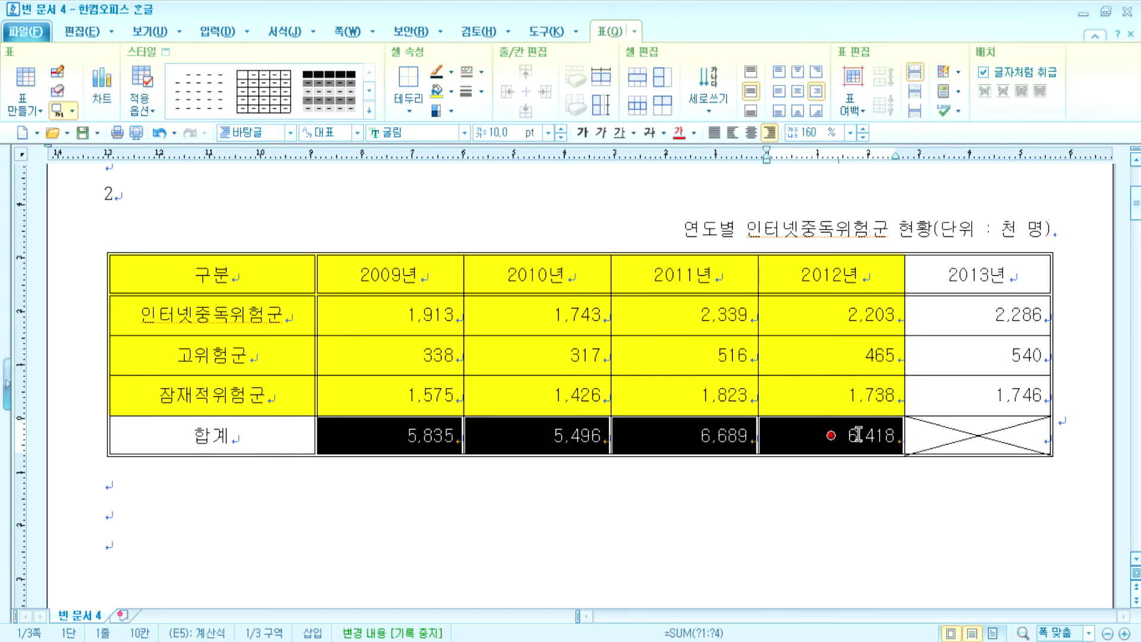
key("Delete")
- Re-sum the groups into 합계 (3,826, 3,486, 4,678, 4,406) and select the header and group data
left_click_drag(416, 315, 827, 430)
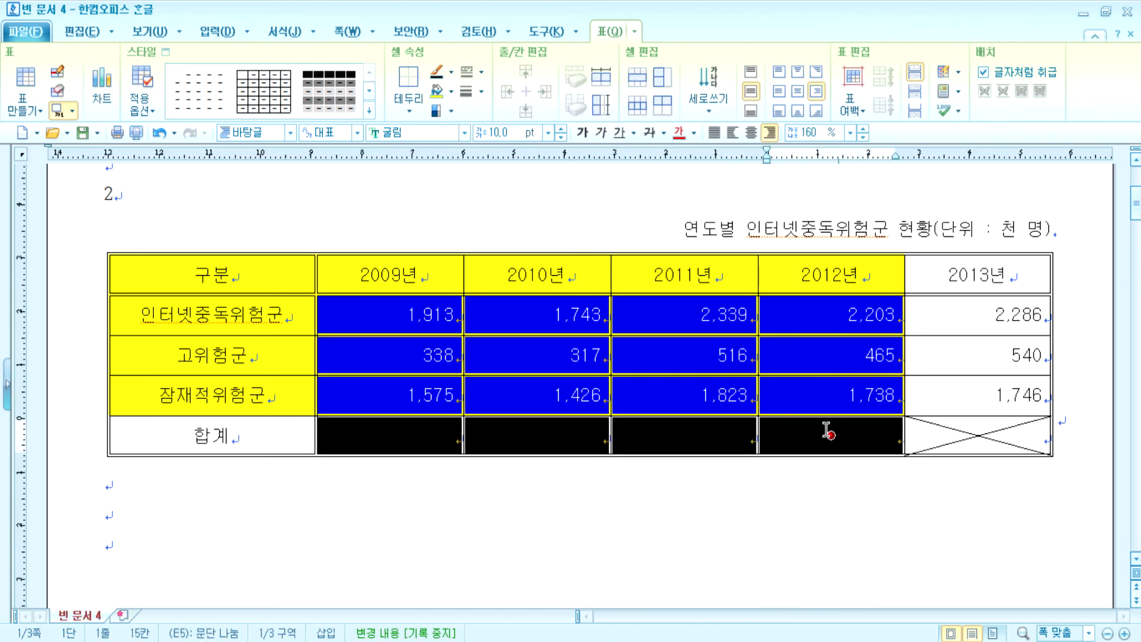
key("ctrl+shift+s")
left_click(815, 500)
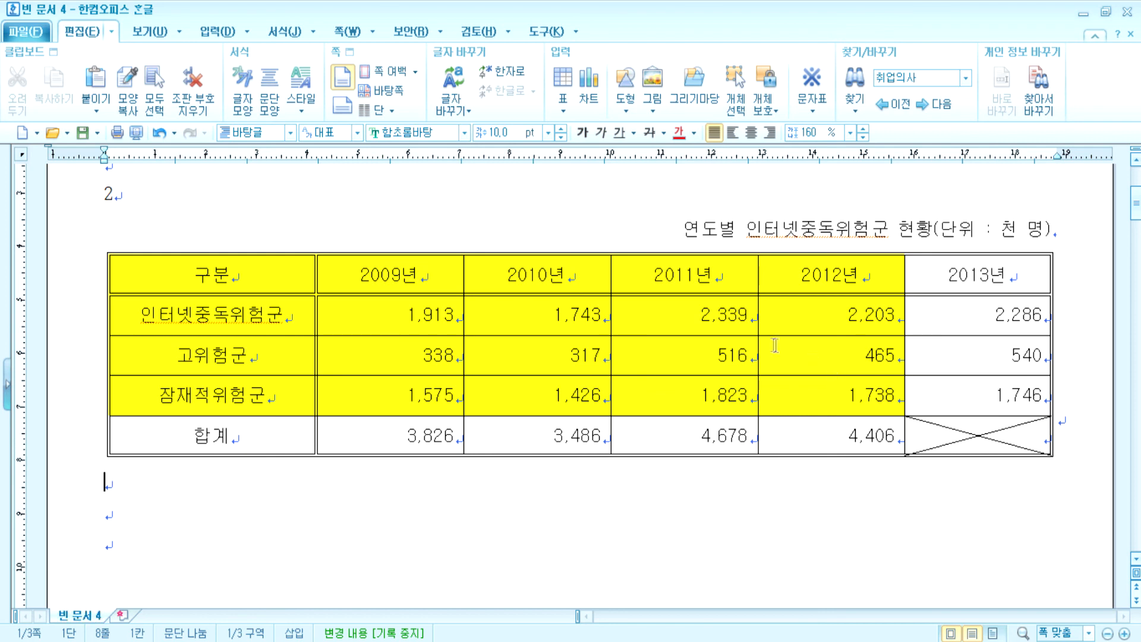
left_click_drag(298, 262, 779, 387)
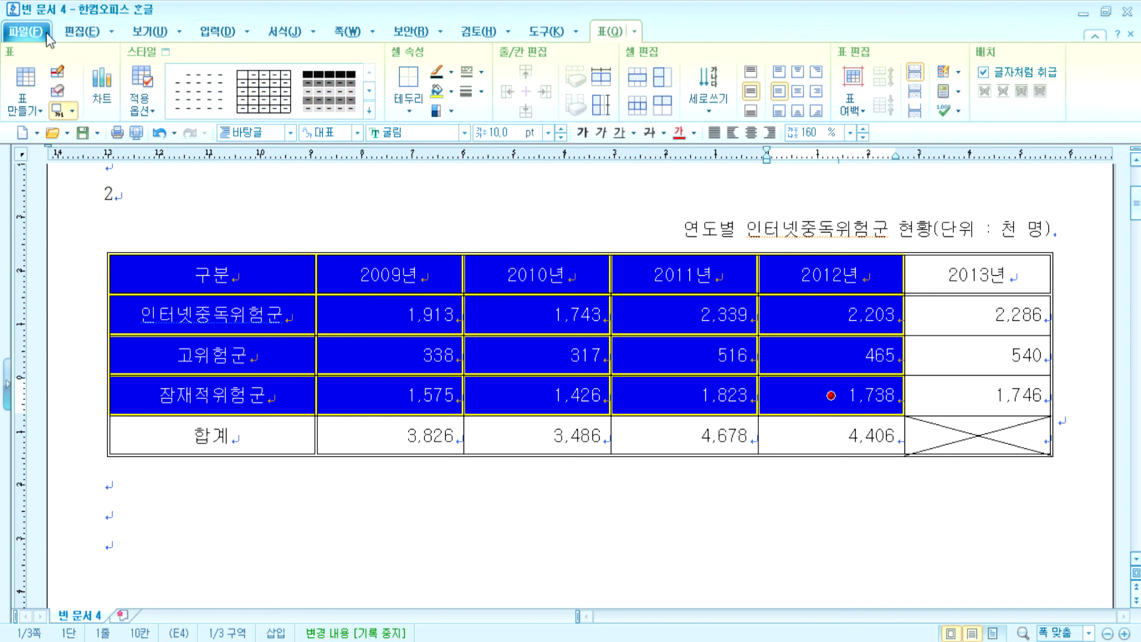
- Insert a column chart of the selected 2009년–2012년 data, inline as a character, widened to 187.62 mm
left_click(102, 94)
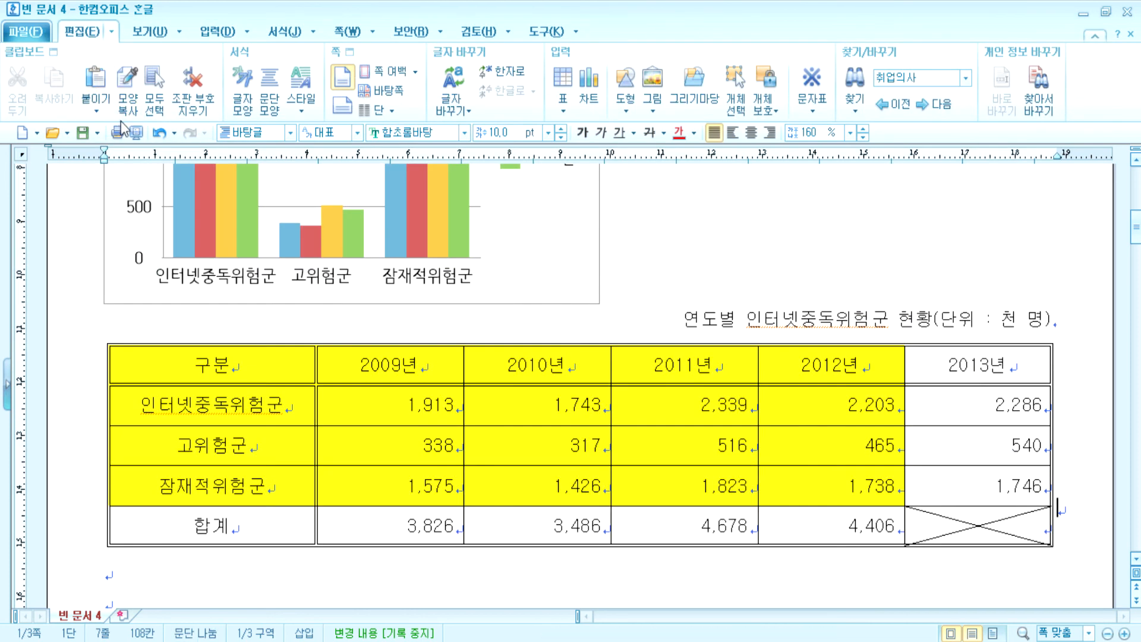
scroll(119, 209, "up", 3)
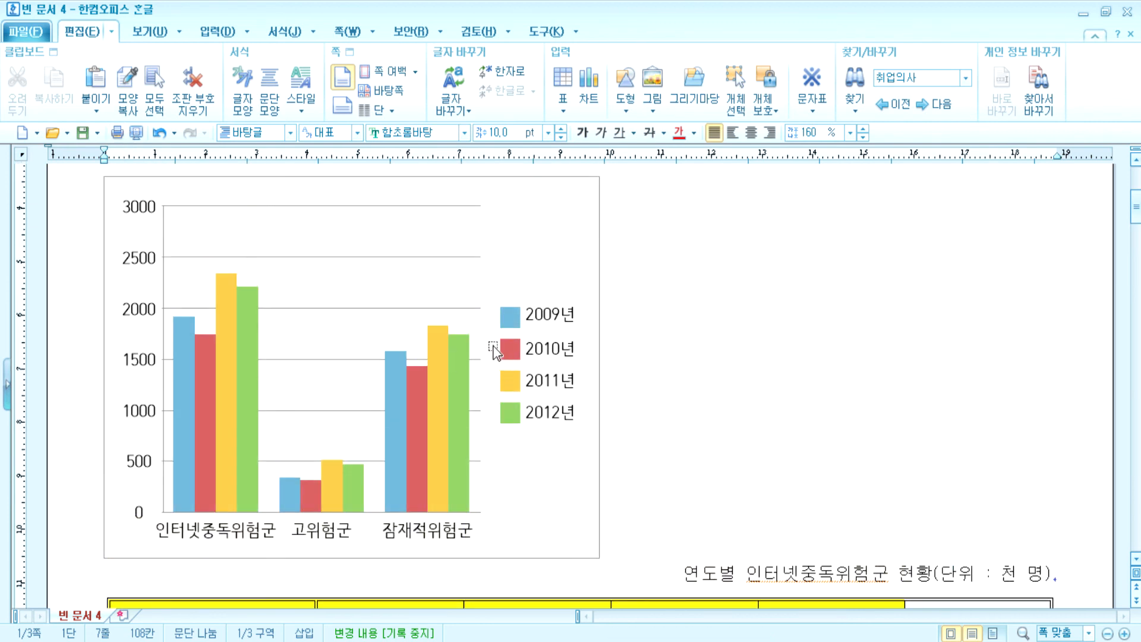
left_click(530, 246)
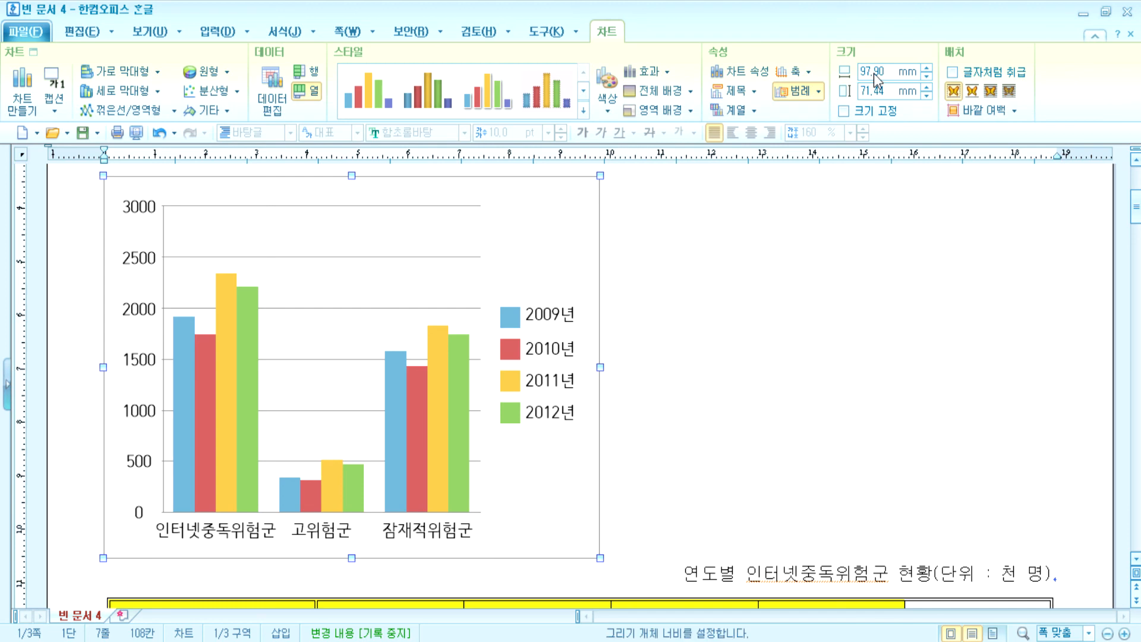
left_click(954, 74)
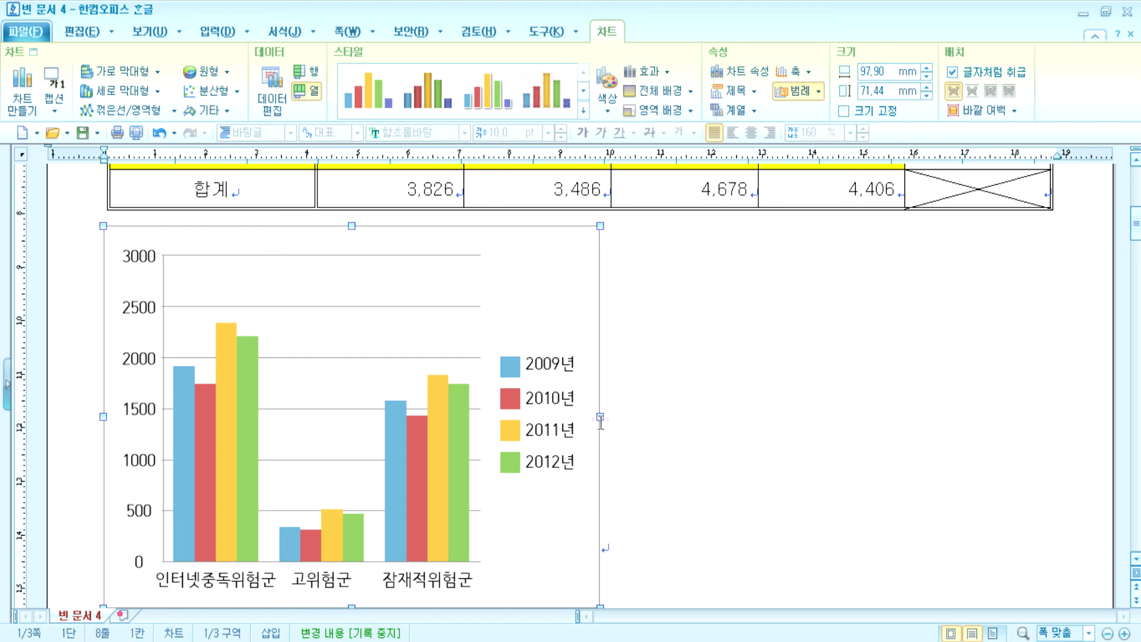
left_click_drag(600, 416, 1055, 418)
scroll(893, 461, "up", 2)
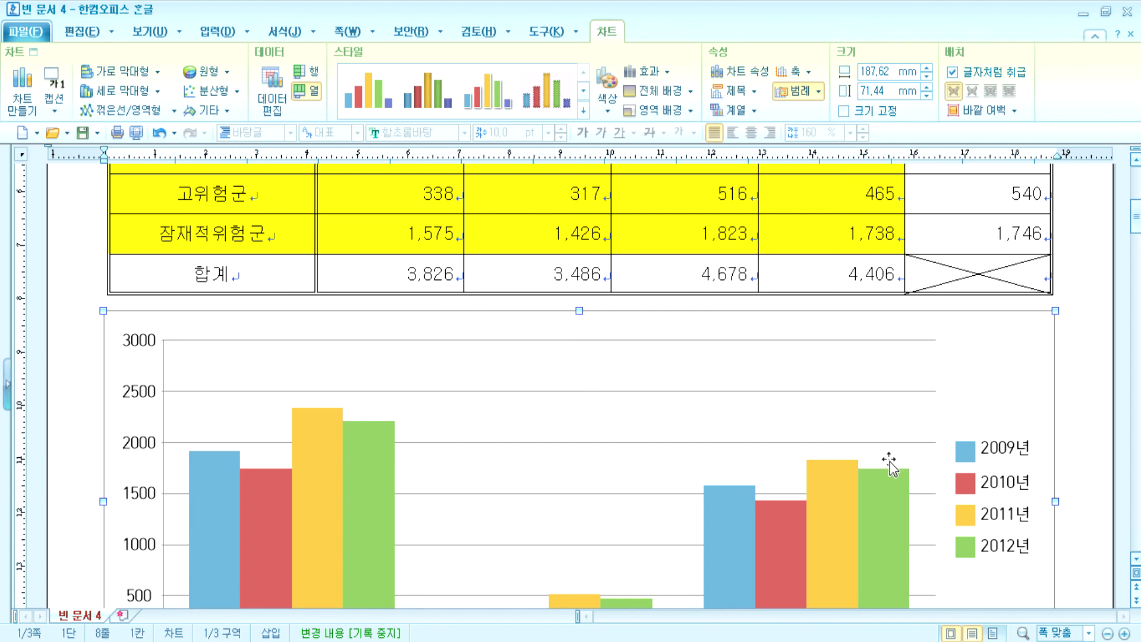
left_click(1057, 256)
scroll(1073, 279, "up", 3)
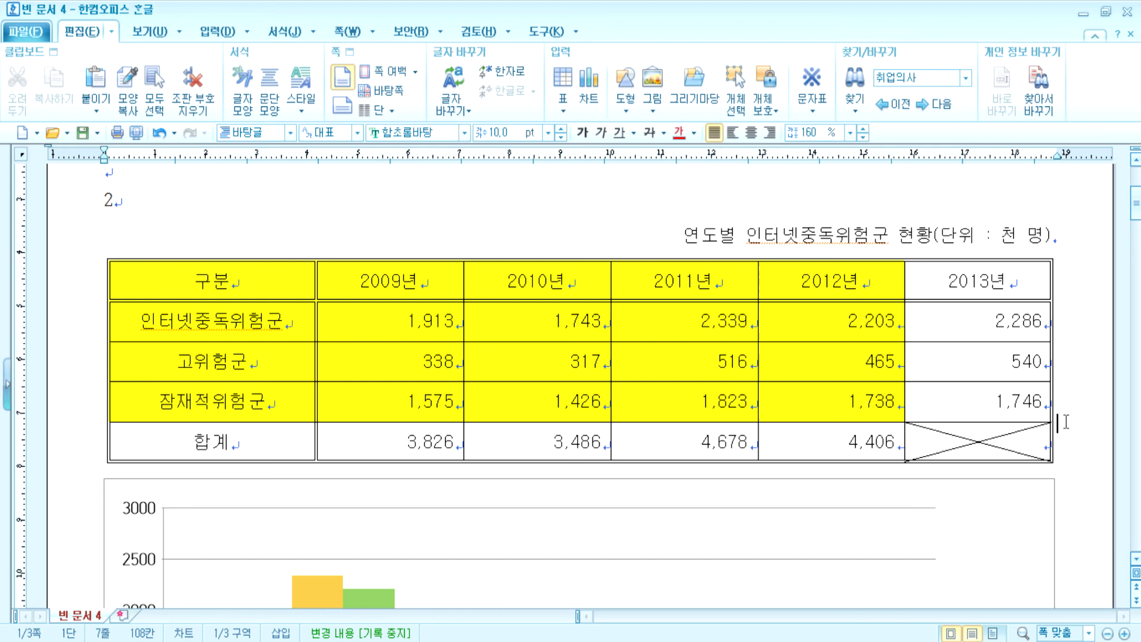
scroll(1075, 314, "down", 2)
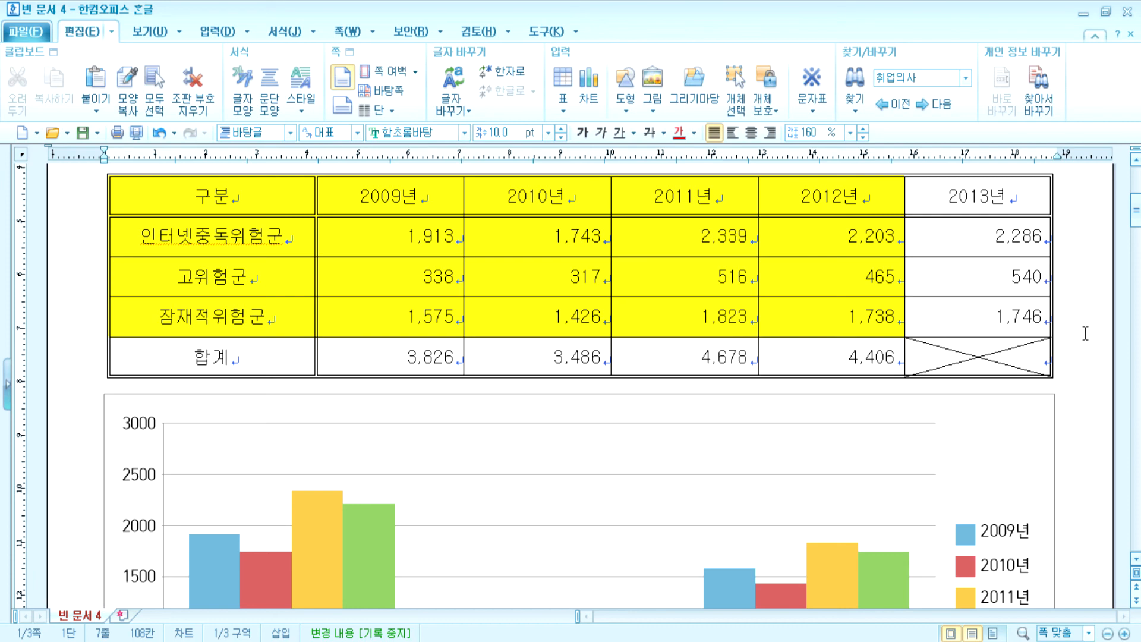
- Leave an empty line between the table and the bar chart, then select the chart
key("Return")
scroll(1084, 333, "up", 2)
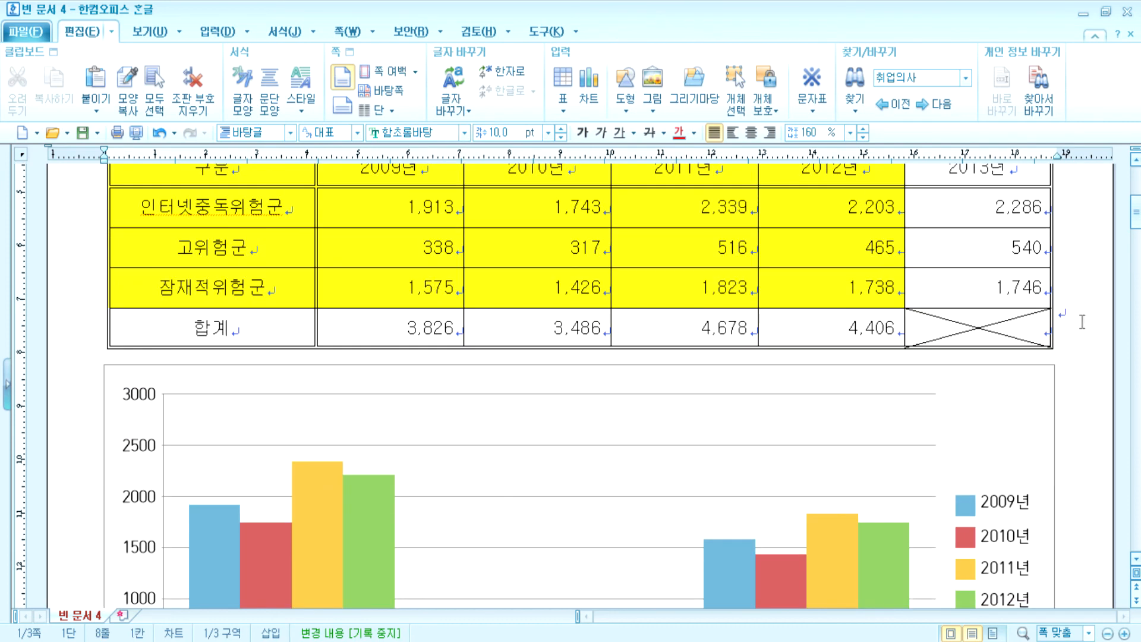
left_click(1080, 322)
key("Return")
scroll(1038, 425, "down", 2)
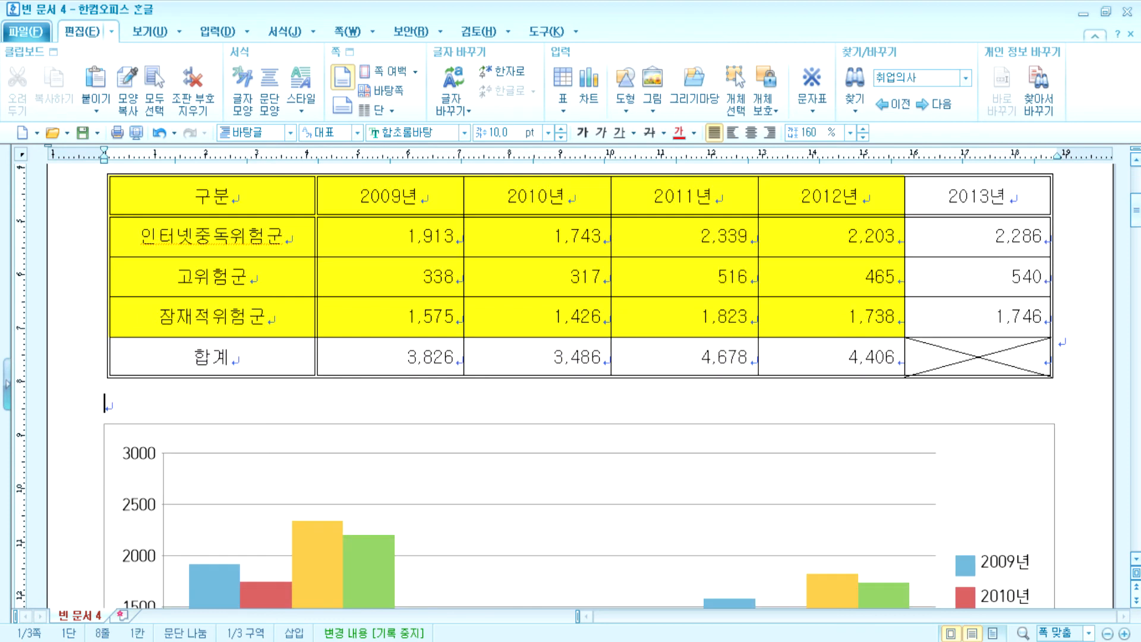
key("Return")
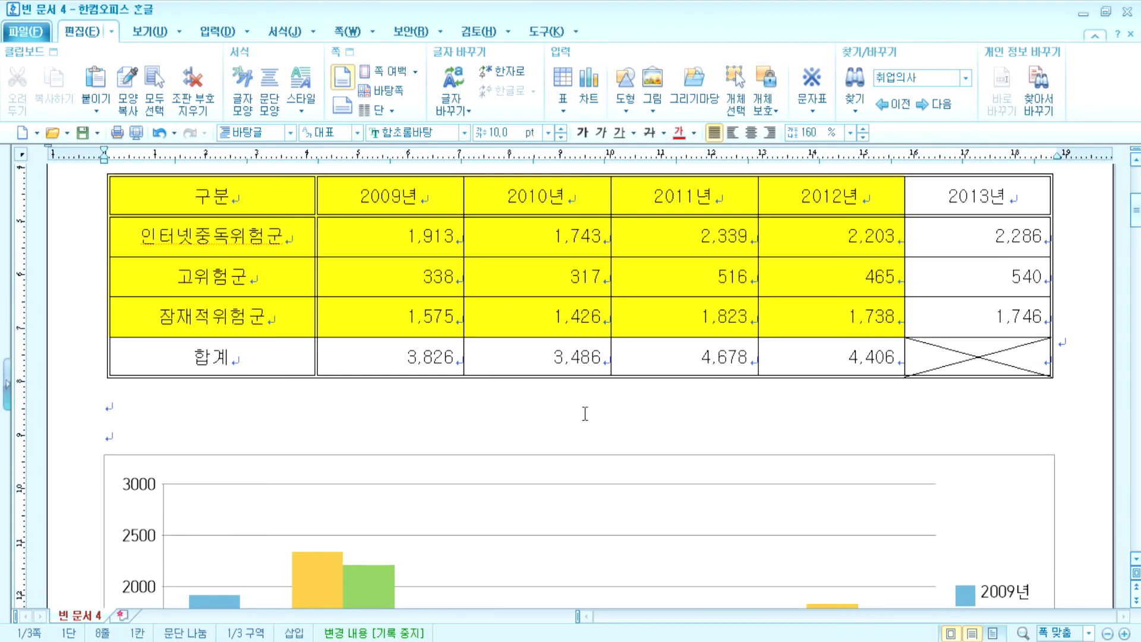
key("Up")
key("Delete")
key("Delete")
scroll(1073, 421, "up", 2)
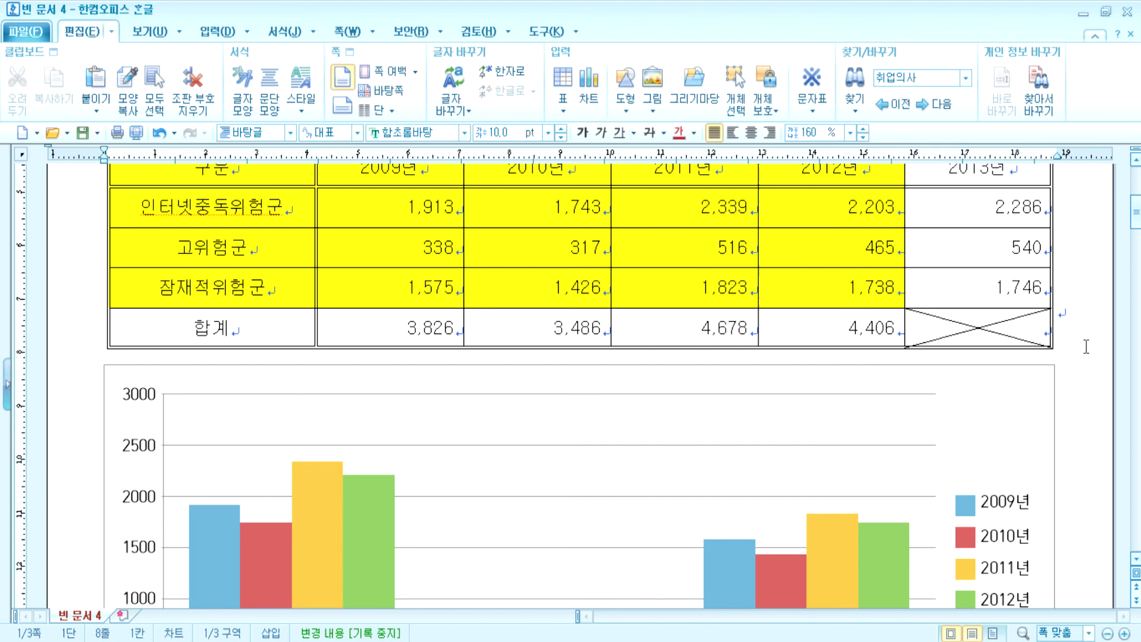
left_click(1085, 348)
key("Return")
key("Return")
scroll(576, 442, "down", 2)
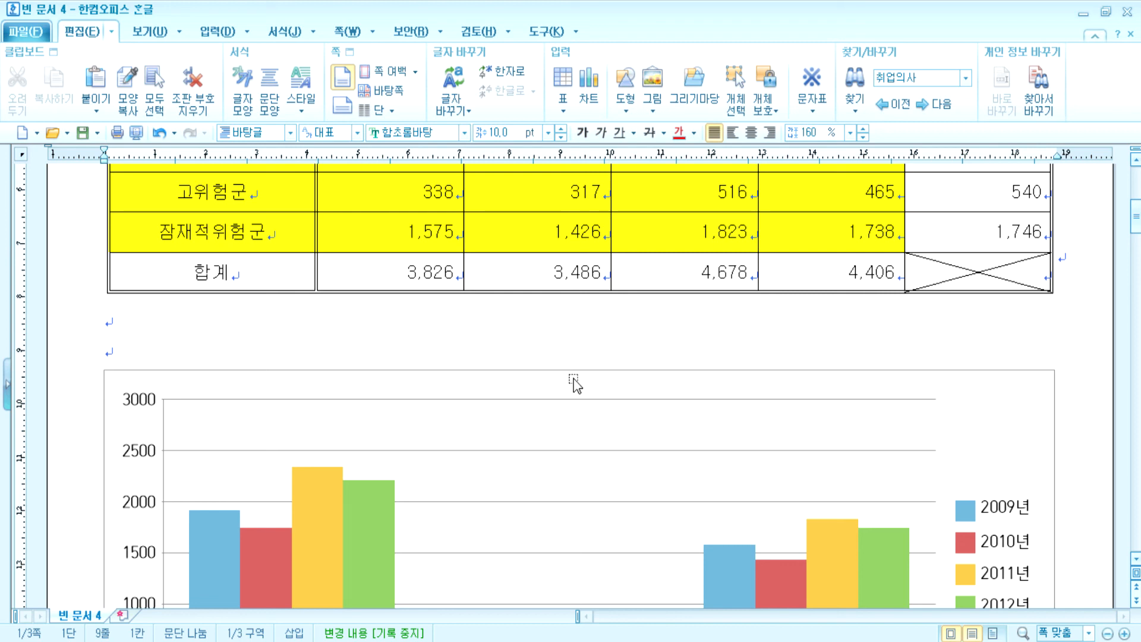
left_click(525, 389)
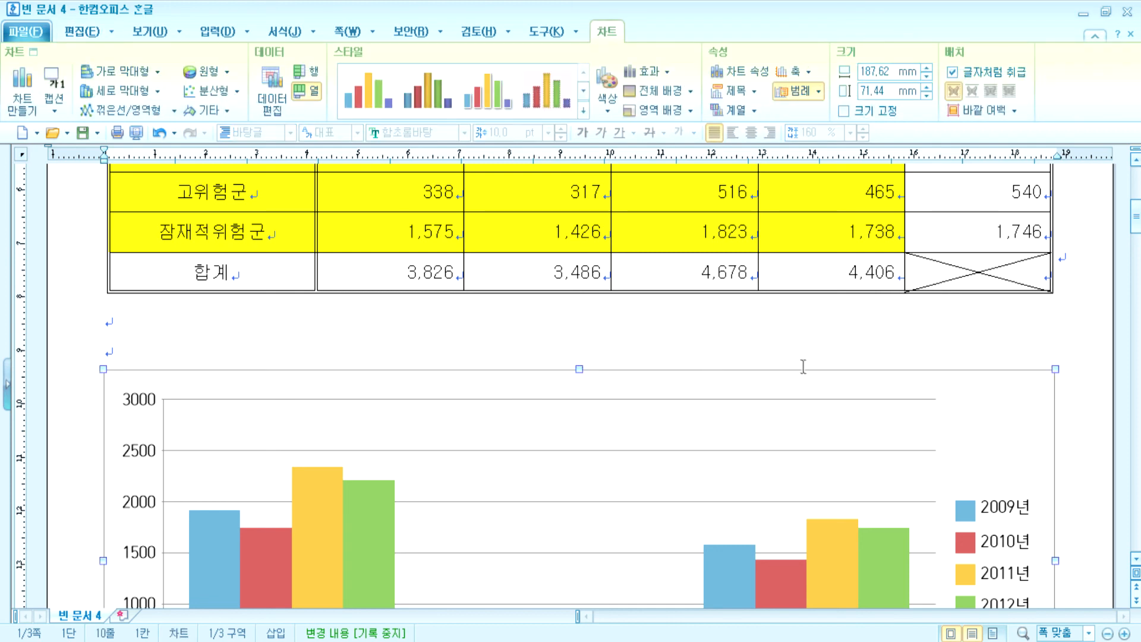
- Keep the chart treated as a character and remove one empty line below the table
left_click(976, 80)
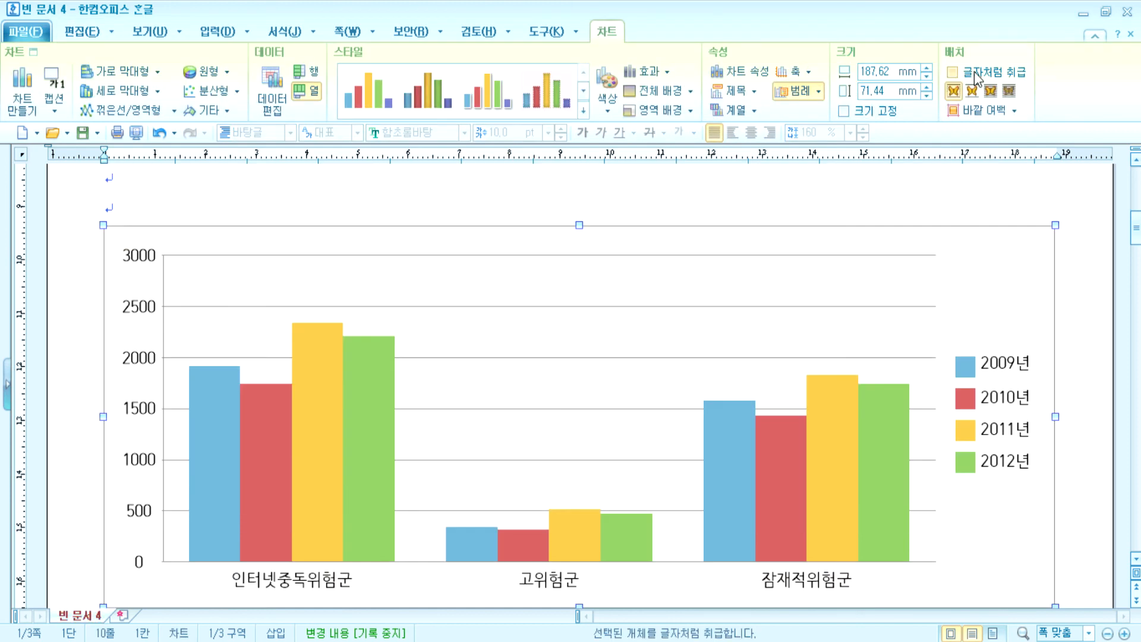
left_click(976, 77)
scroll(903, 257, "up", 2)
left_click(1083, 265)
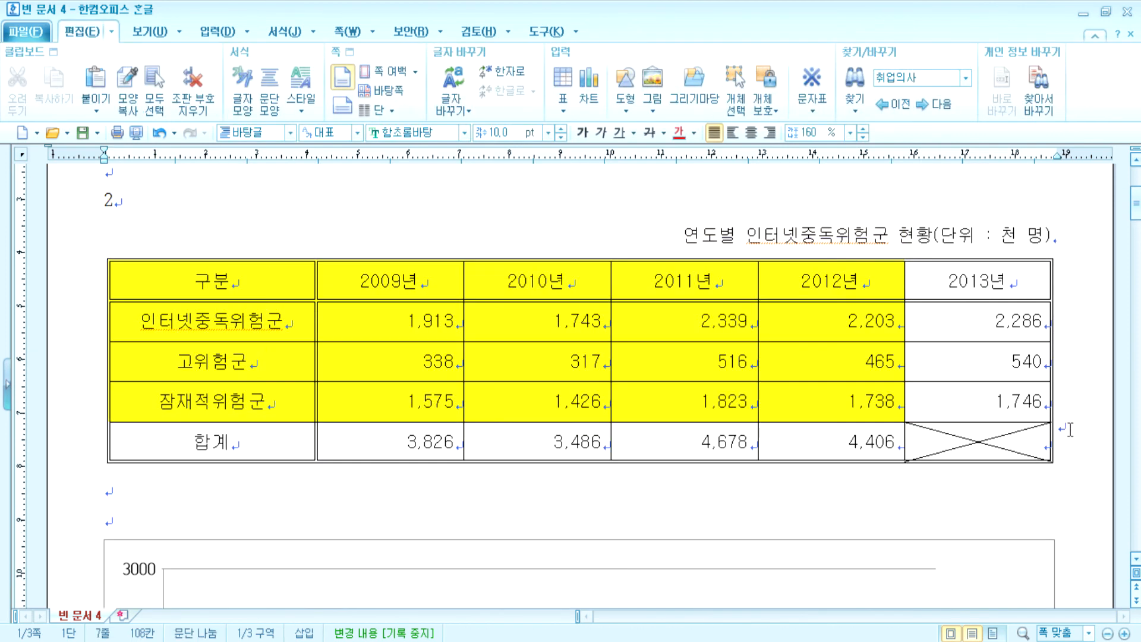
key("Return")
key("Delete")
scroll(693, 451, "down", 1)
key("Delete")
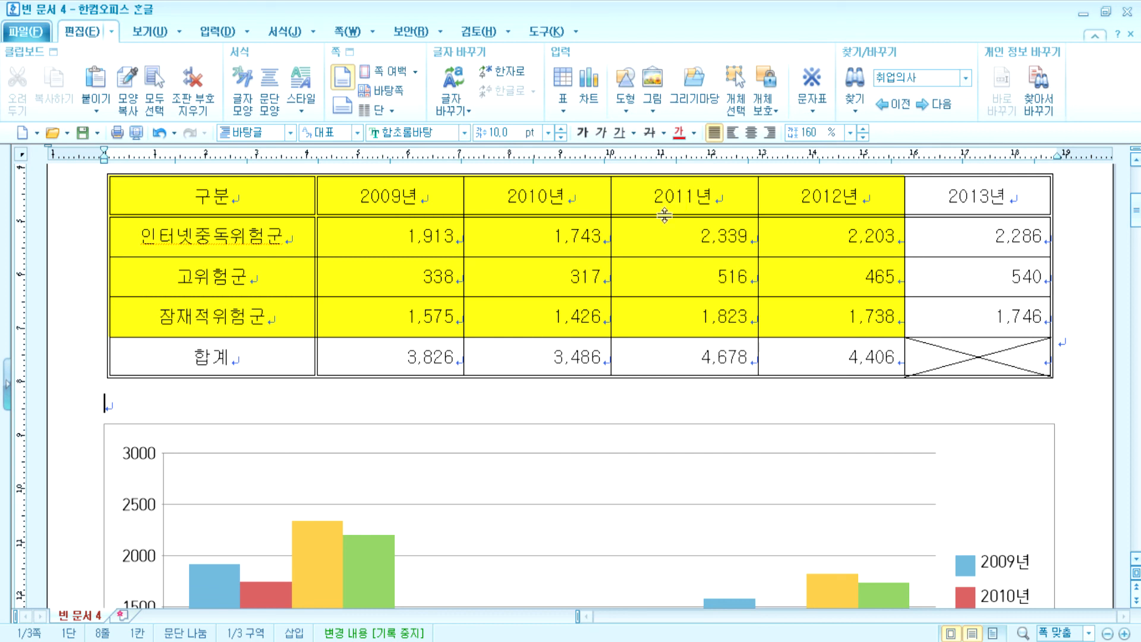
- Free the chart and try moving it above the table, undoing the first move
left_click(945, 450)
left_click(952, 72)
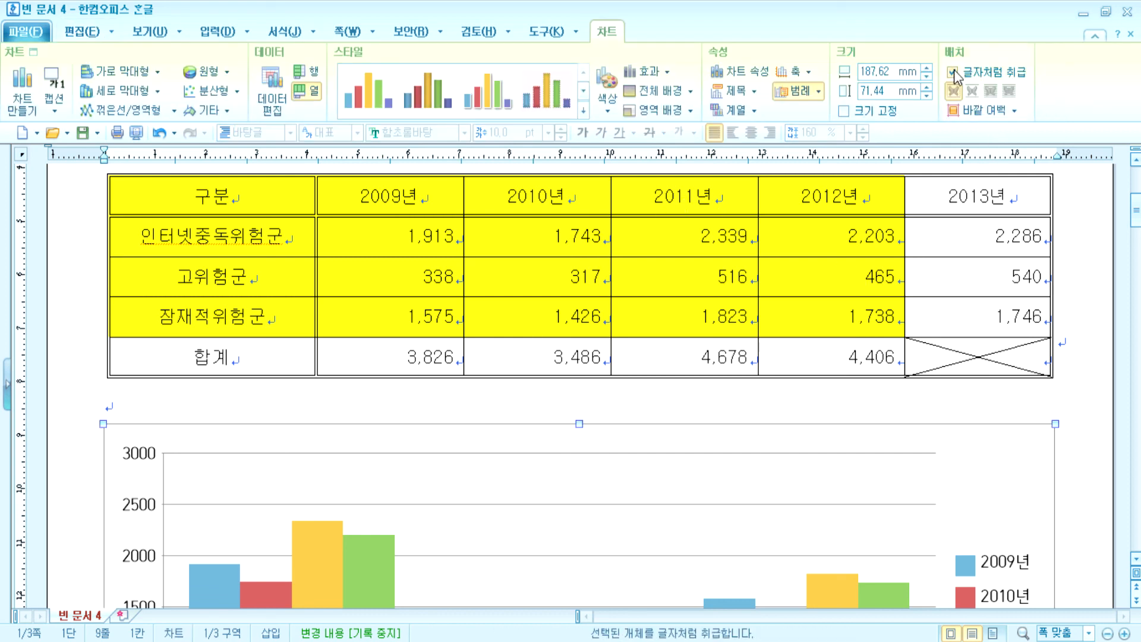
scroll(561, 393, "up", 1)
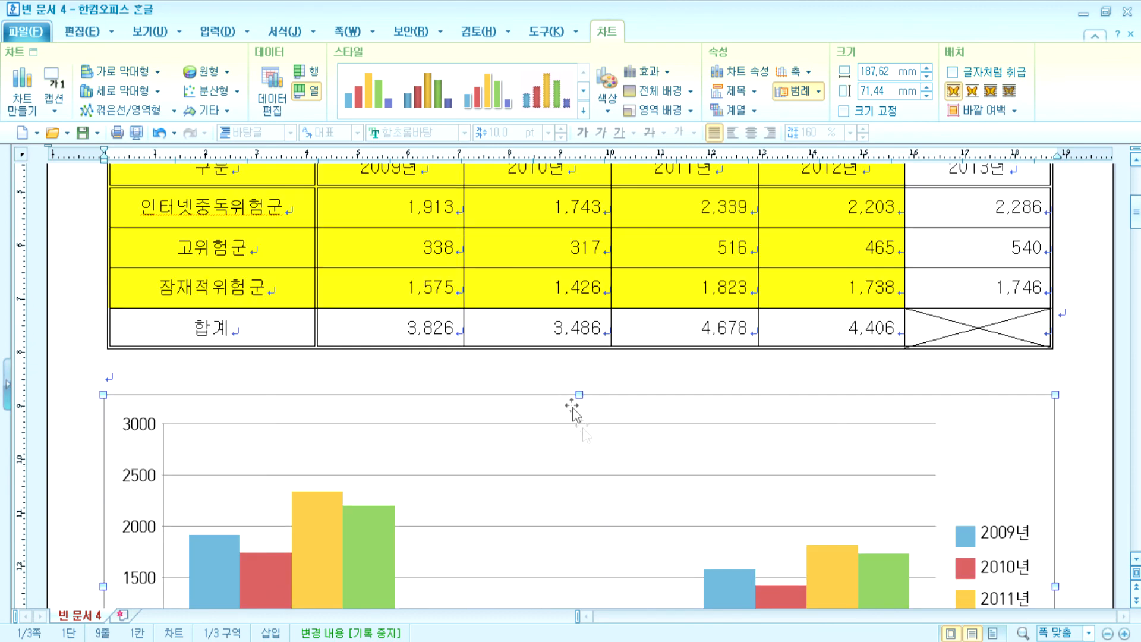
left_click_drag(661, 403, 650, 152)
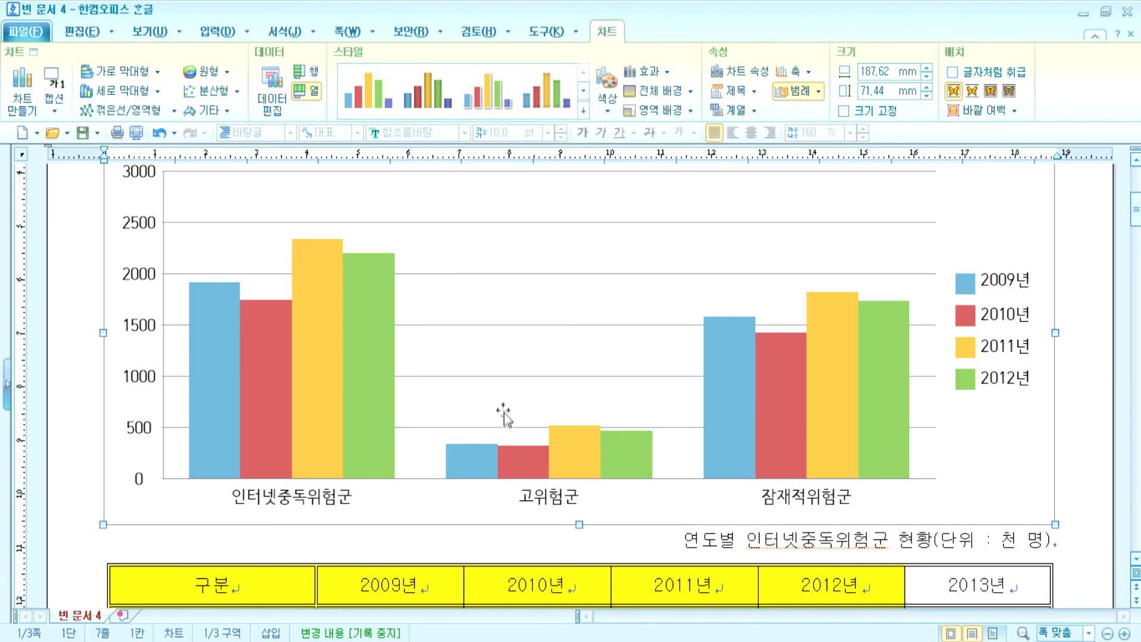
scroll(654, 401, "down", 2)
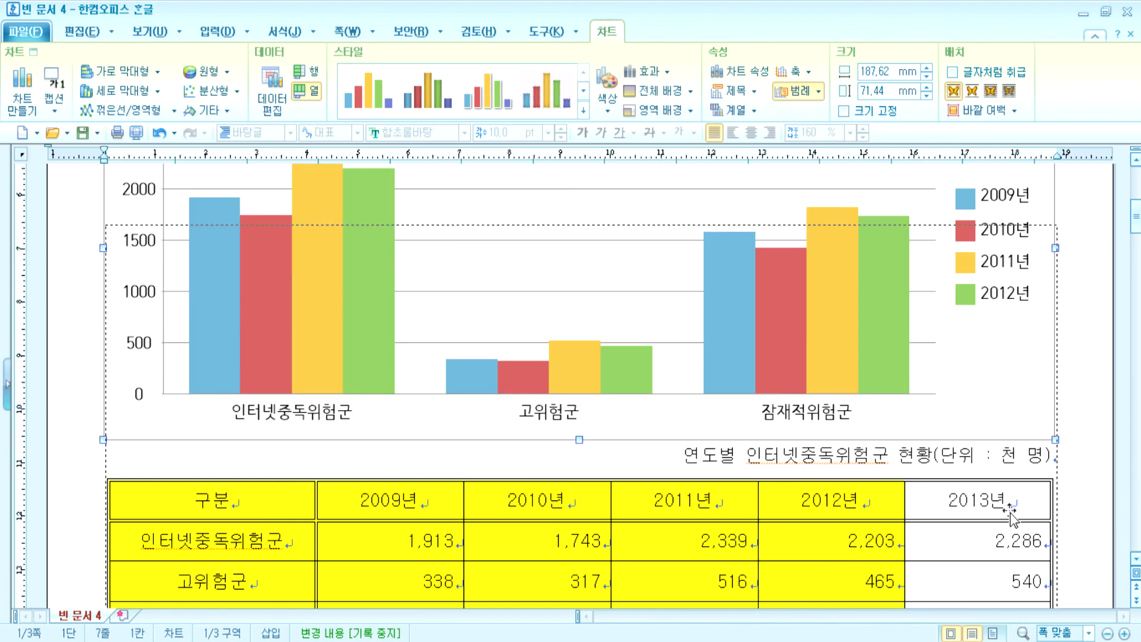
key("ctrl+z")
left_click_drag(1006, 452, 1012, 280)
mouse_move(1011, 442)
left_mouse_down()
mouse_move(1009, 292)
mouse_move(1014, 432)
left_mouse_up()
scroll(1012, 413, "down", 5)
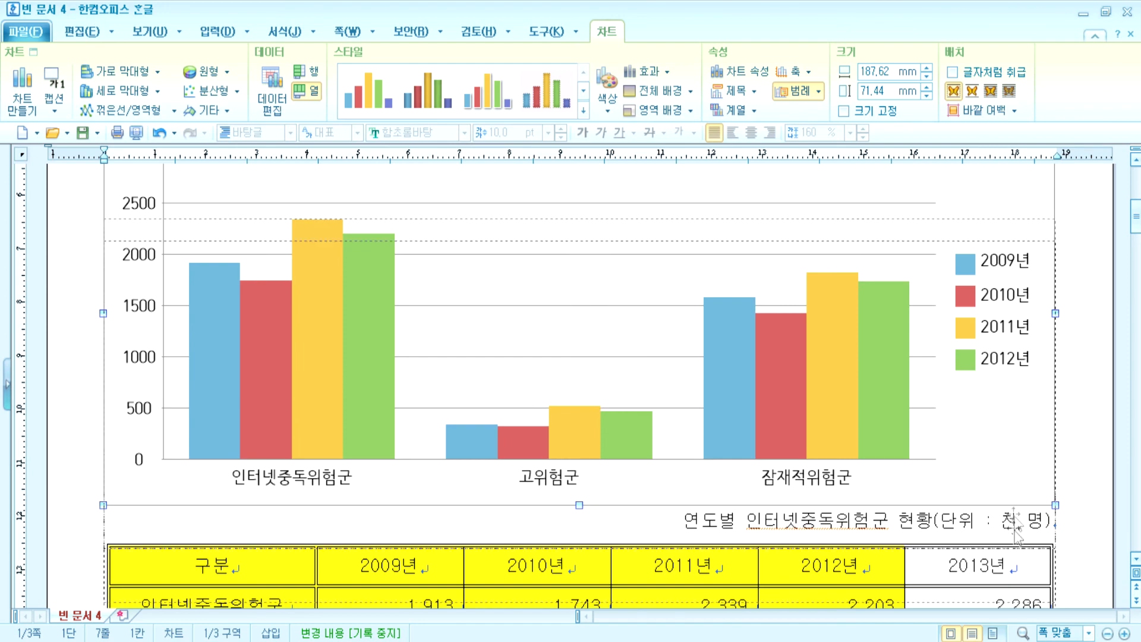
scroll(1012, 552, "up", 3)
scroll(1022, 523, "down", 5)
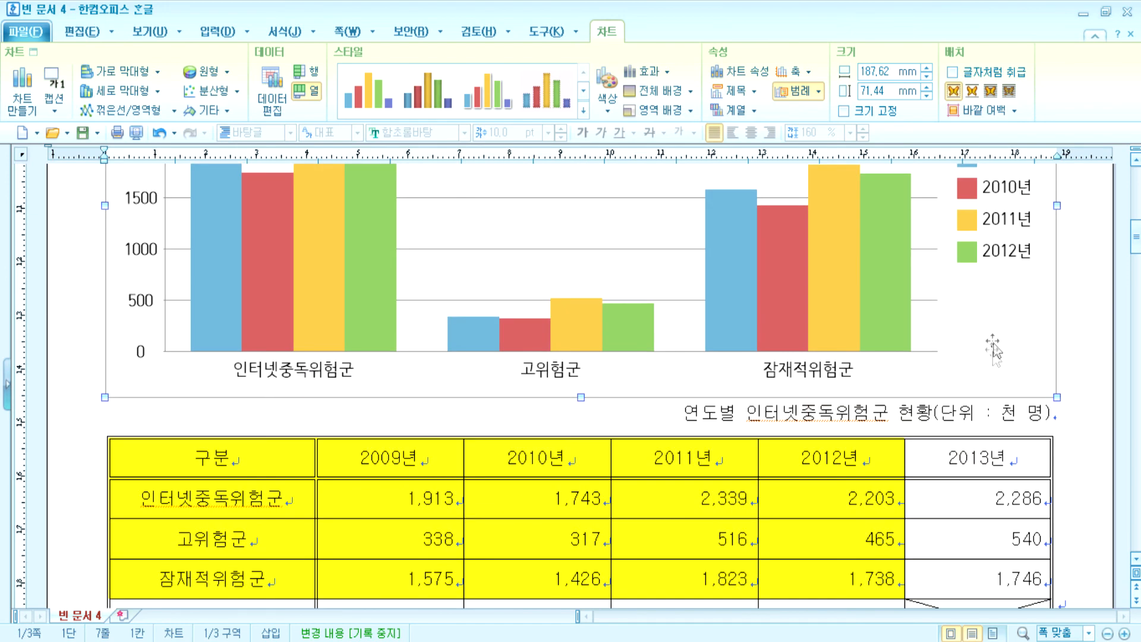
- Return the chart to inline placement below the table, separated by one empty line
left_click(952, 72)
scroll(866, 382, "down", 4)
left_click(1085, 258)
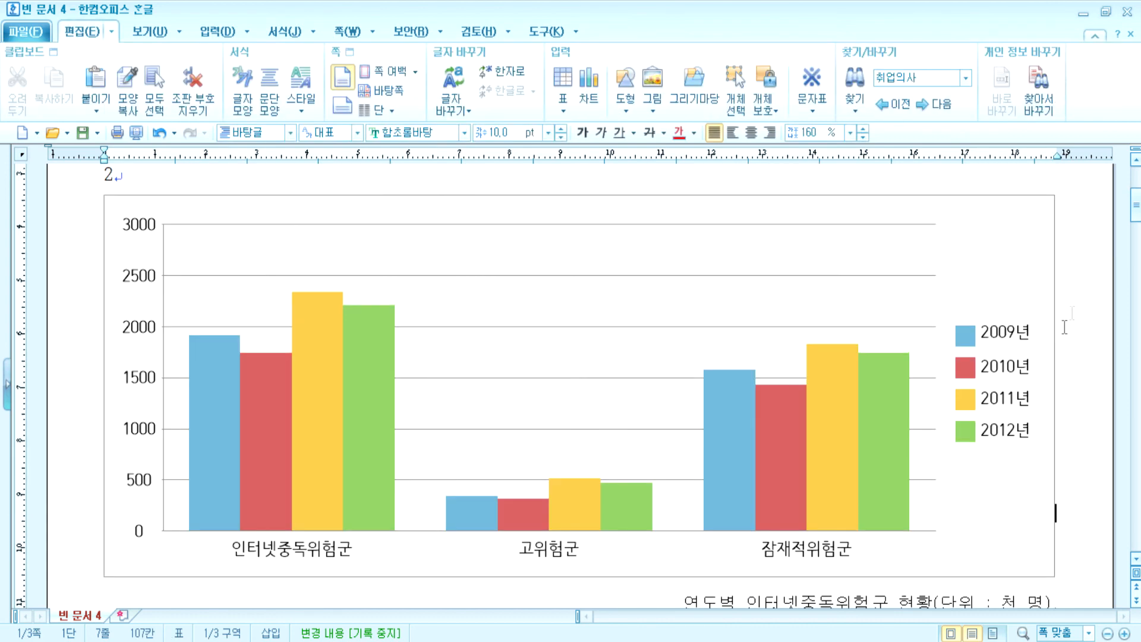
scroll(1023, 397, "down", 4)
left_click_drag(1020, 276, 664, 594)
scroll(720, 528, "up", 3)
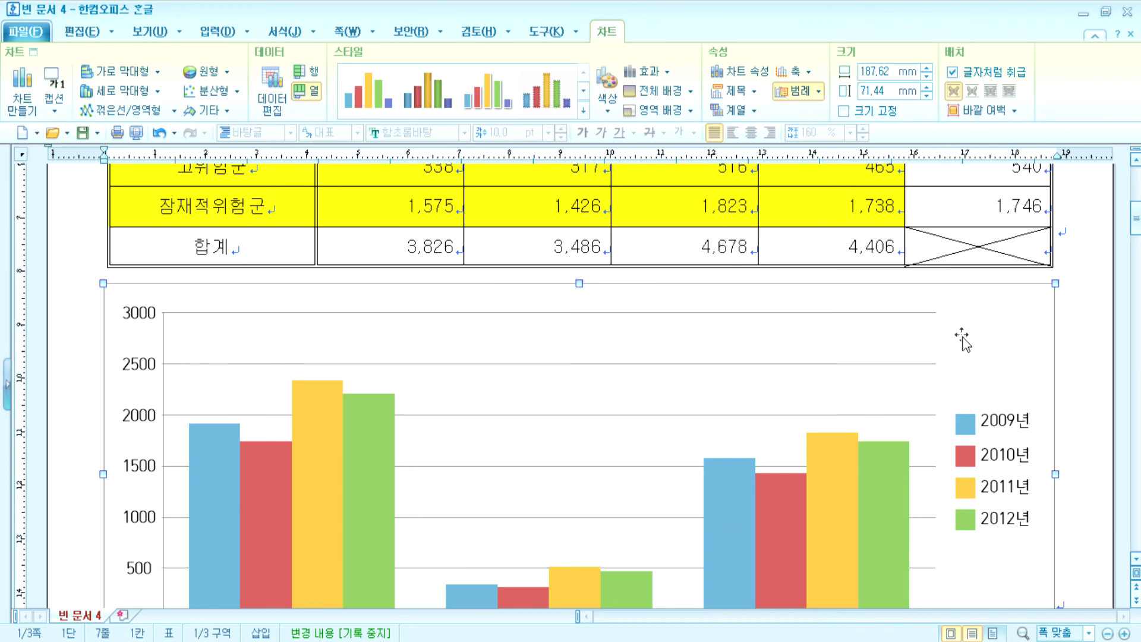
left_click(1075, 245)
key("Return")
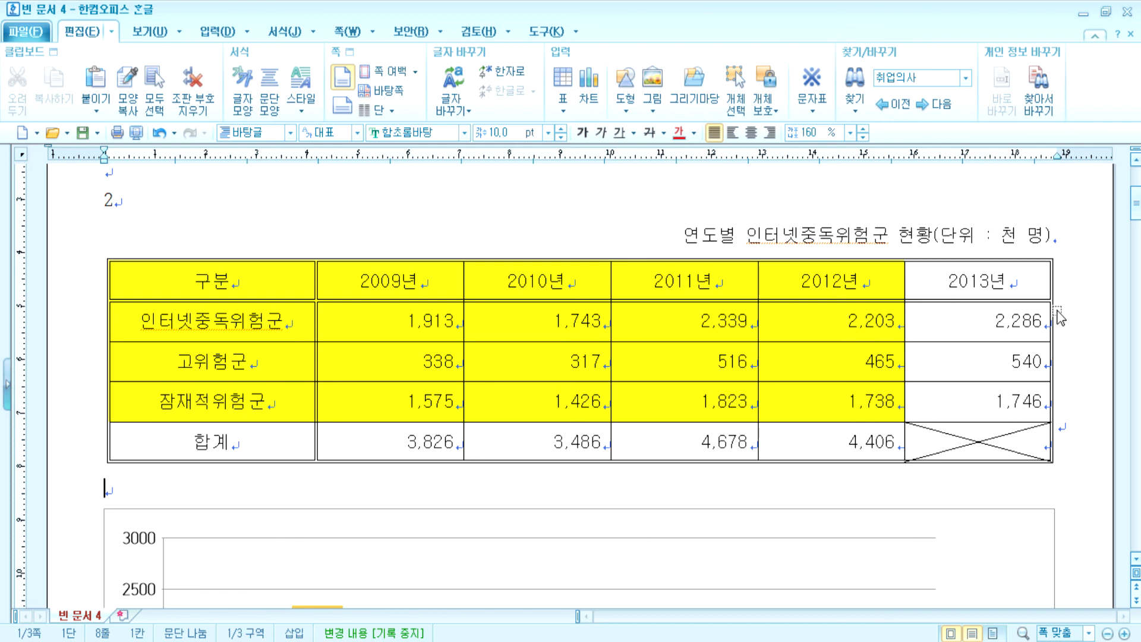
scroll(651, 225, "down", 3)
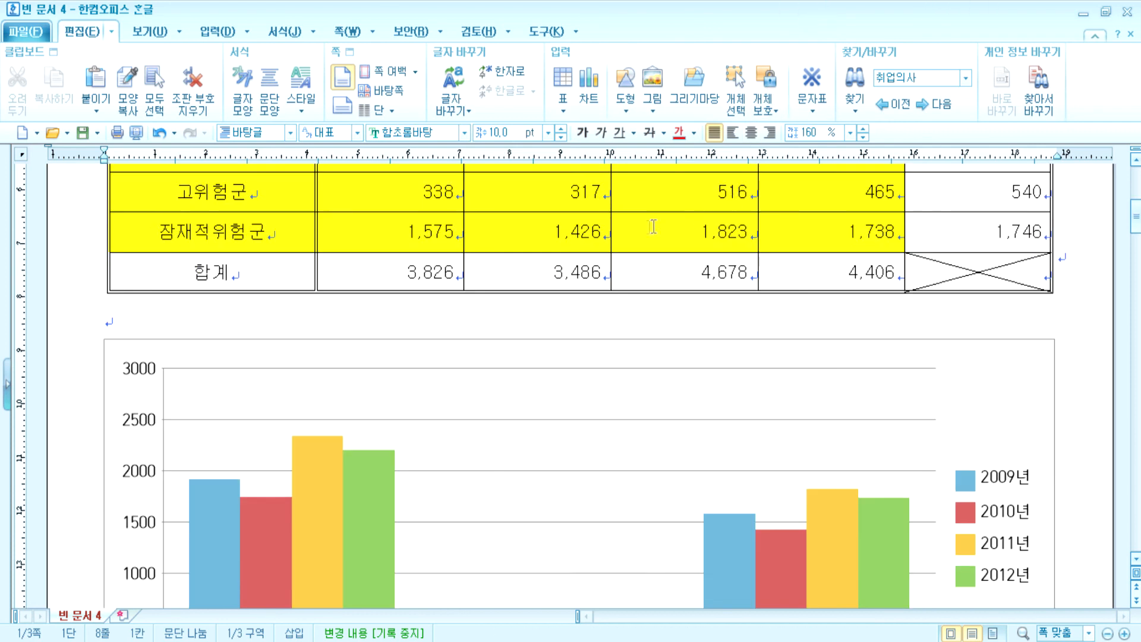
left_click(479, 356)
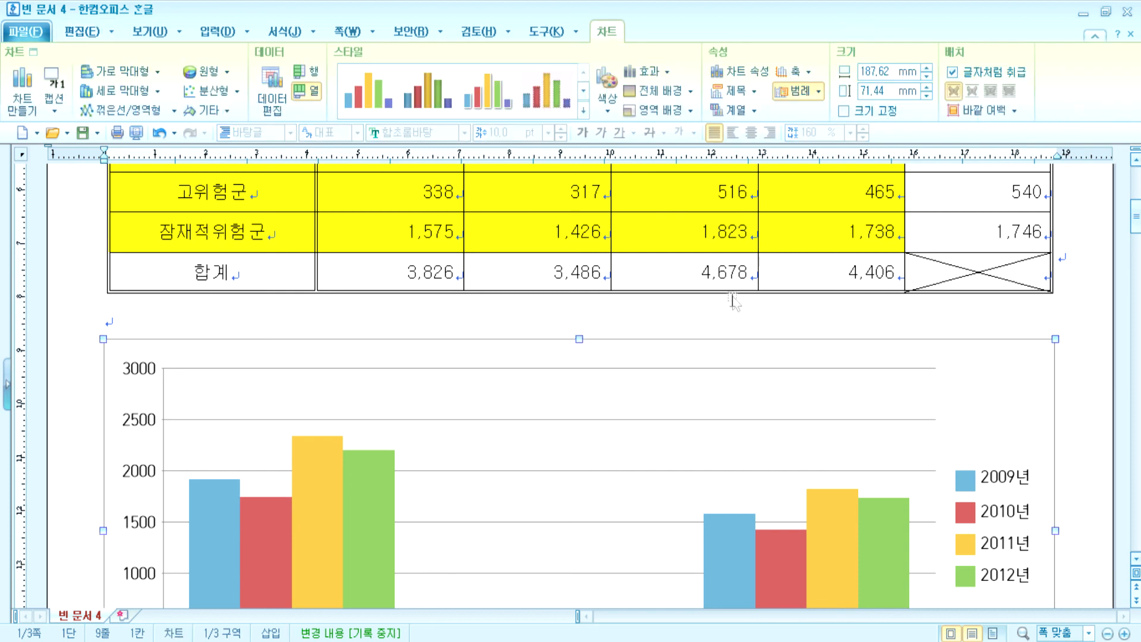
scroll(739, 305, "down", 2)
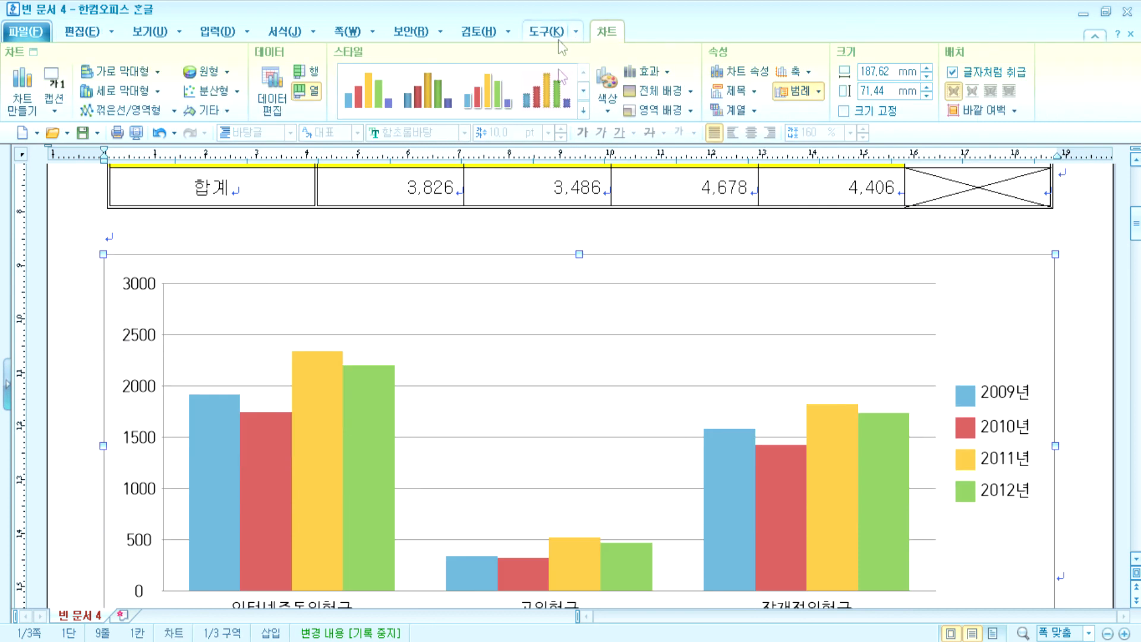
left_click(998, 225)
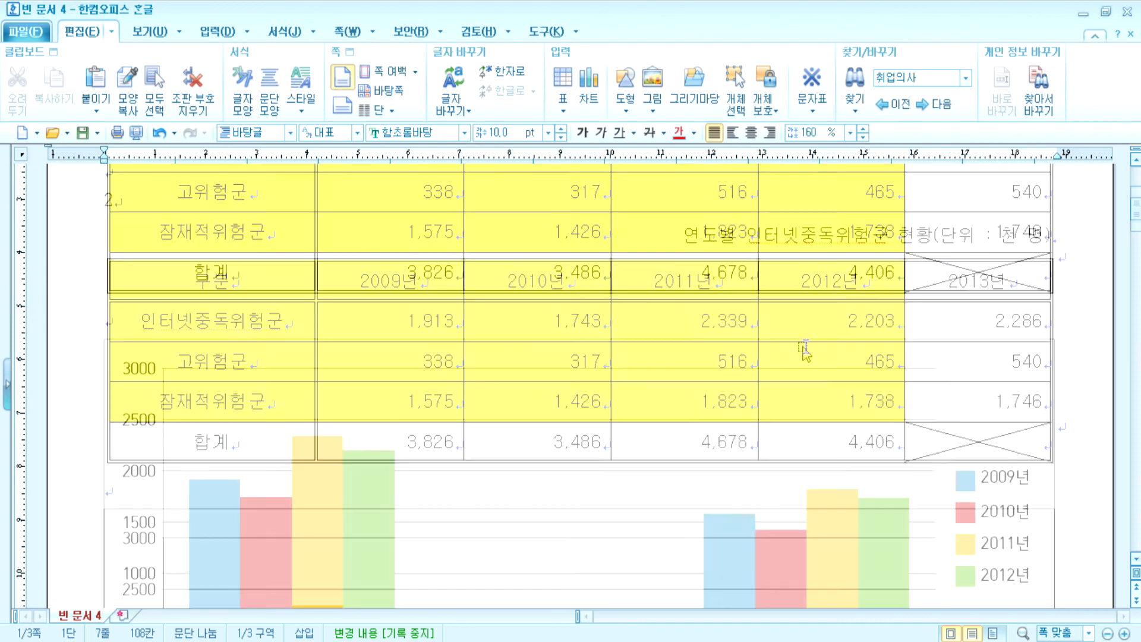
left_click(789, 318)
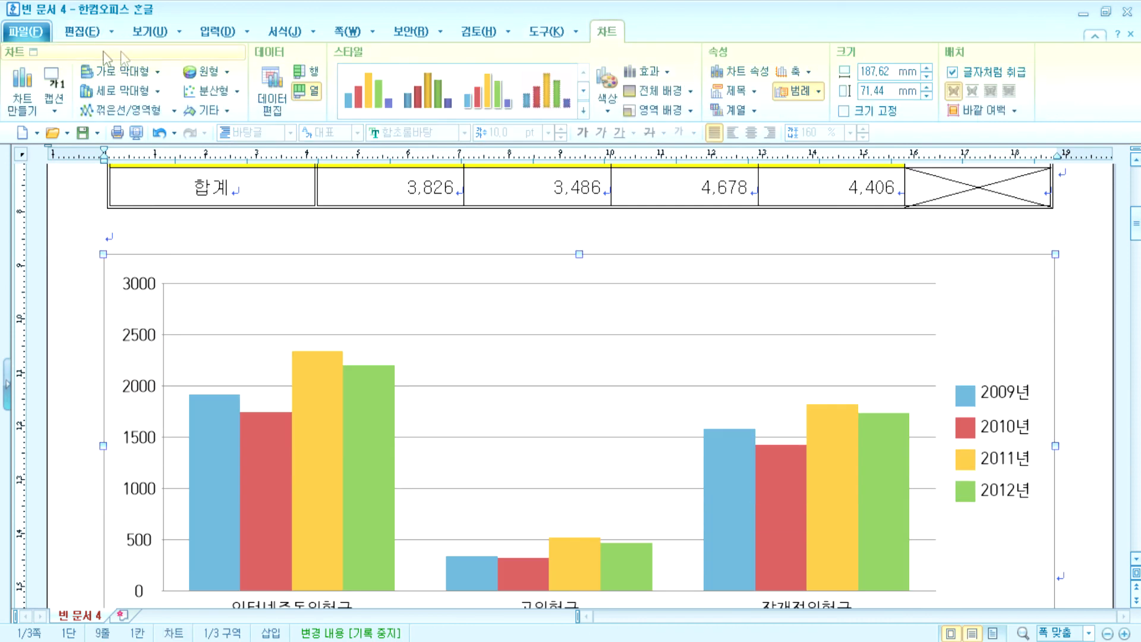
left_click(81, 32)
left_click(112, 33)
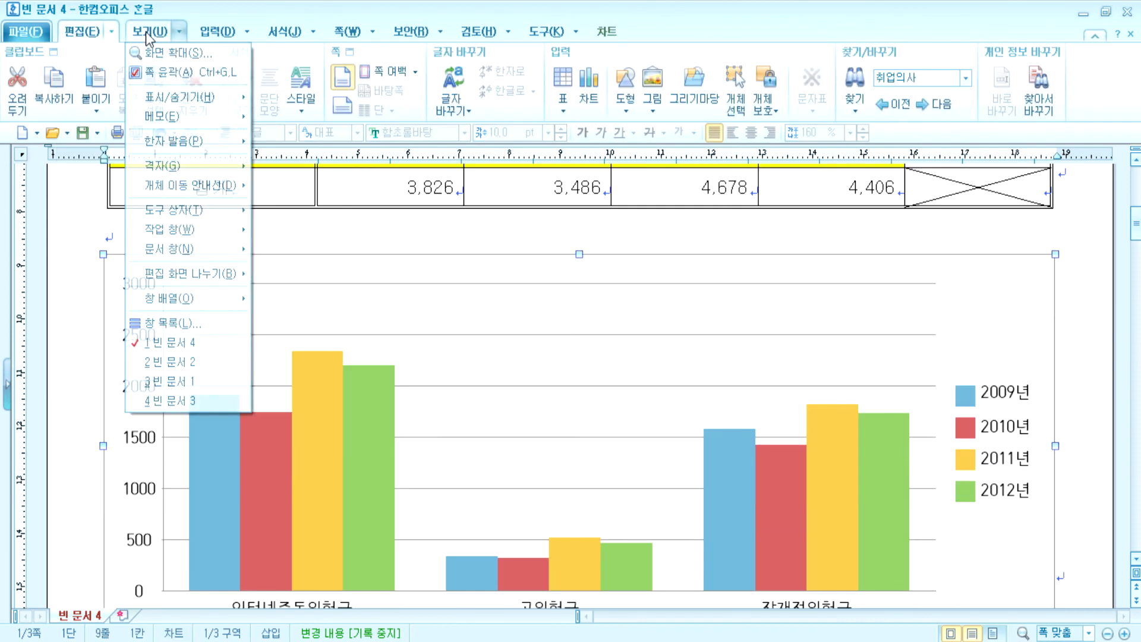
left_click(209, 34)
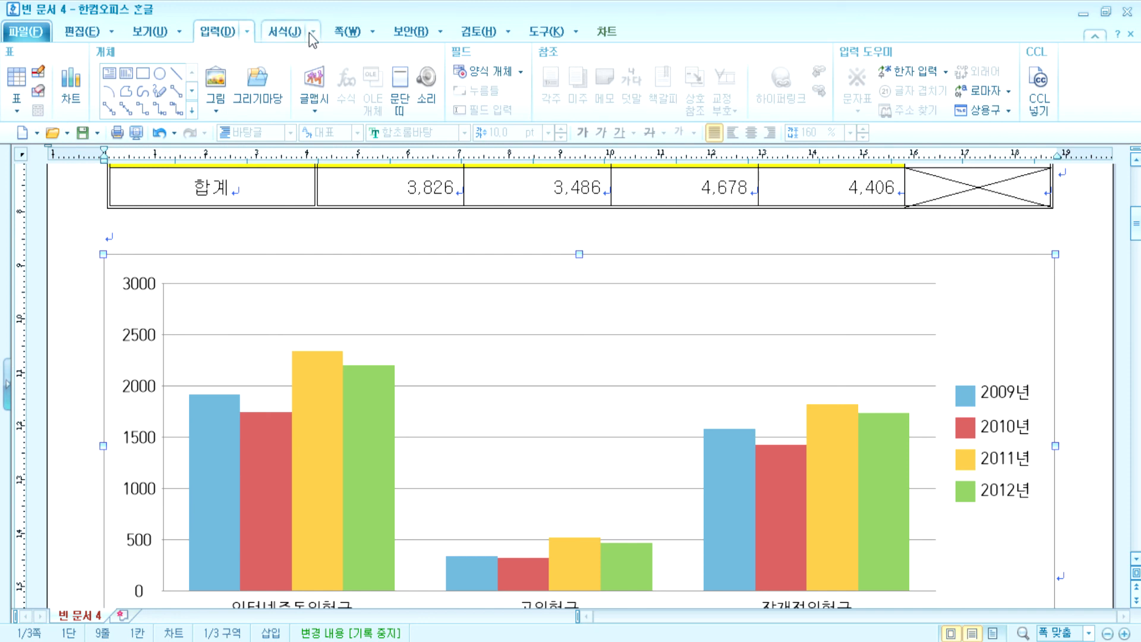
left_click(275, 36)
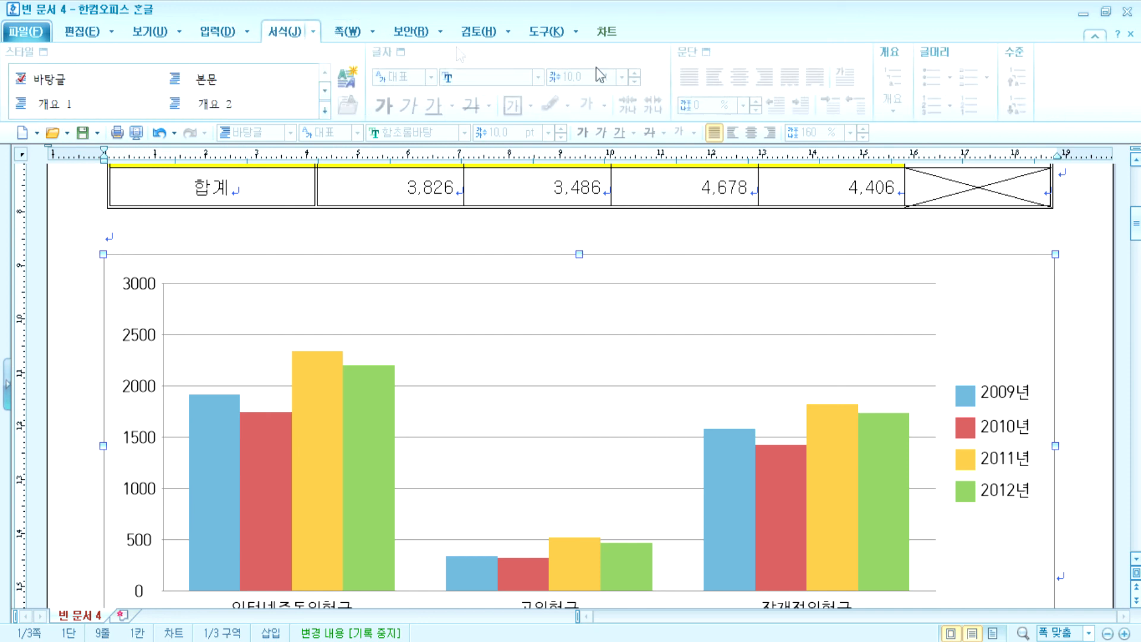
left_click(347, 35)
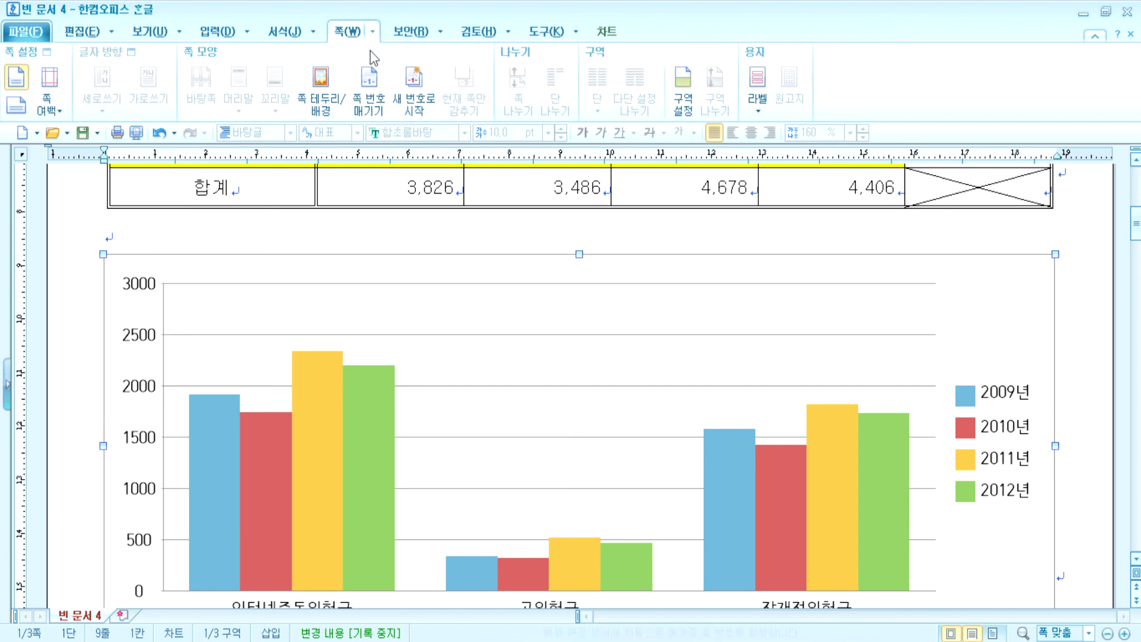
left_click(419, 33)
left_click(224, 37)
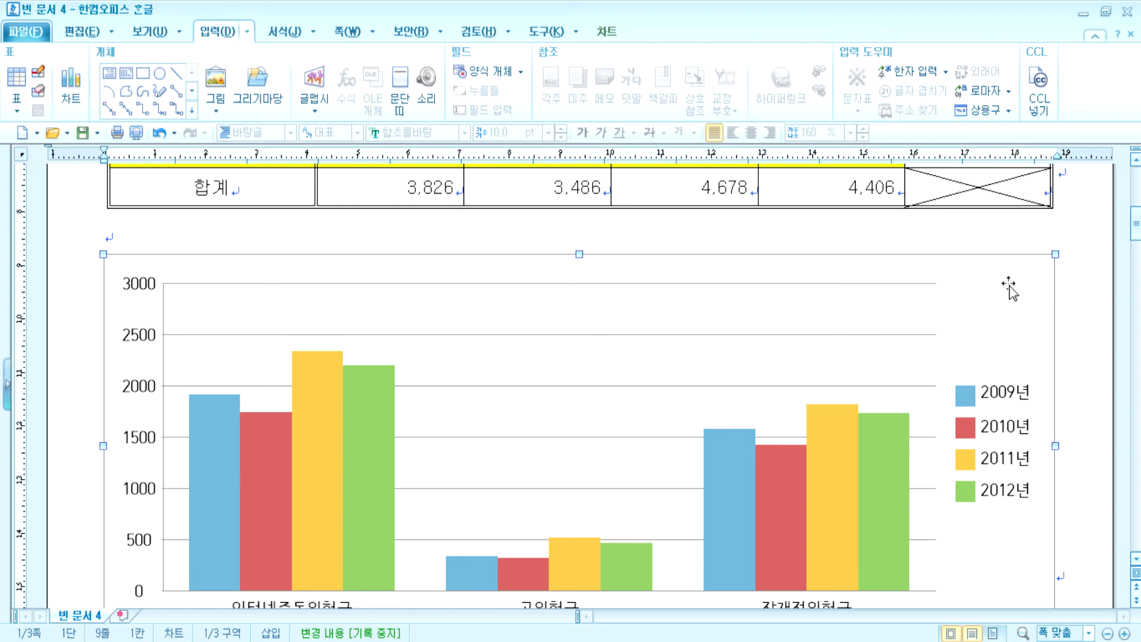
double_click(1009, 287)
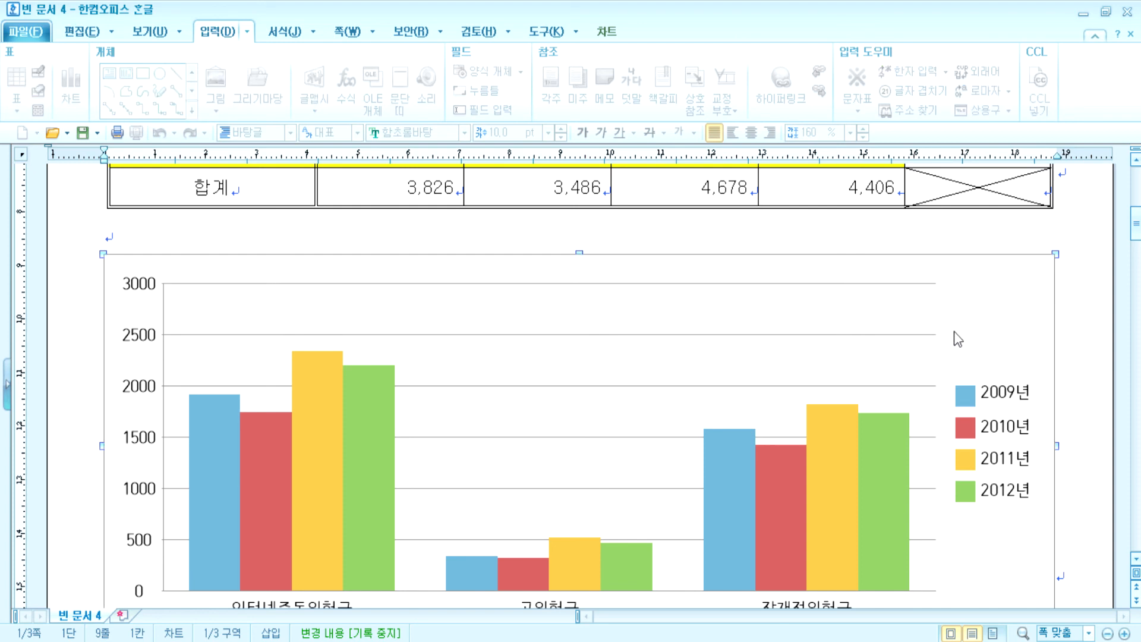
left_click(86, 32)
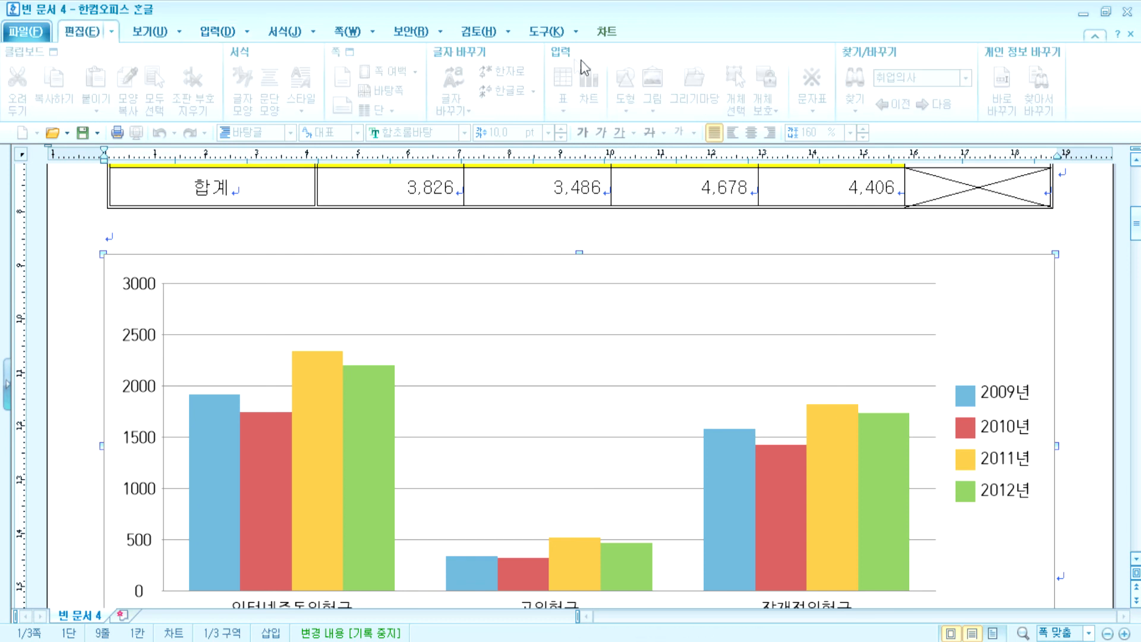
left_click(150, 30)
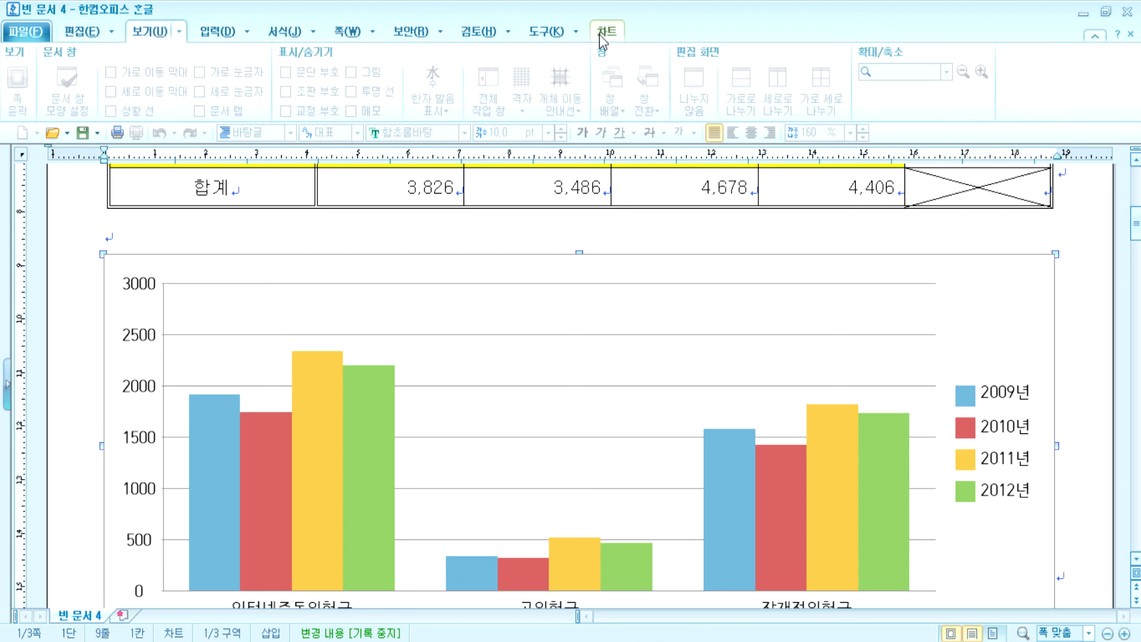
left_click(1099, 271)
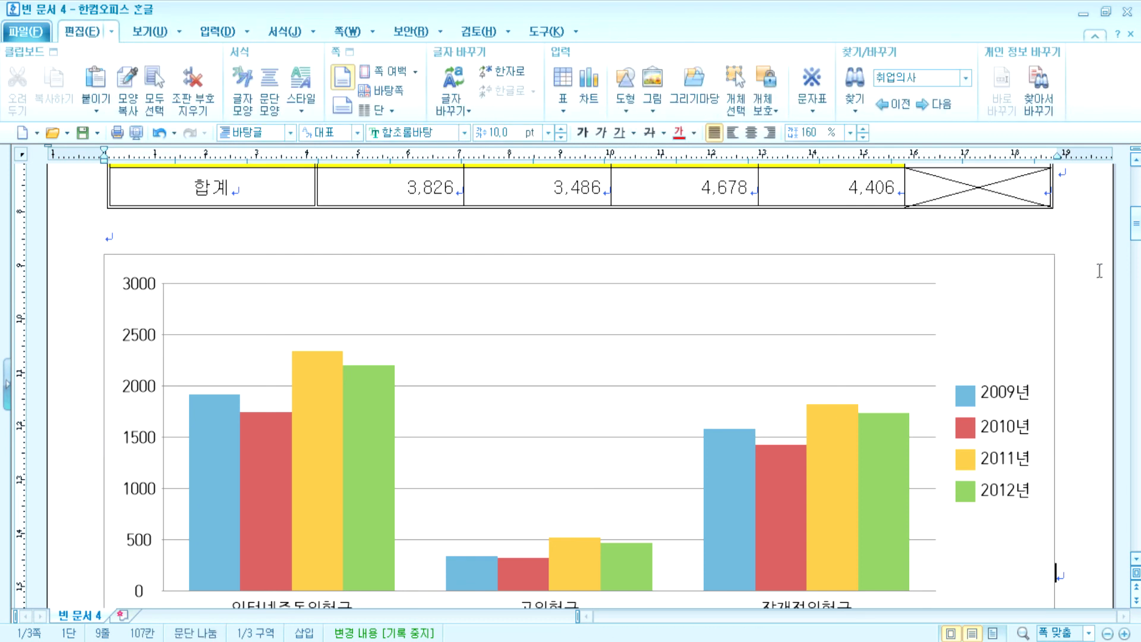
left_click(1030, 274)
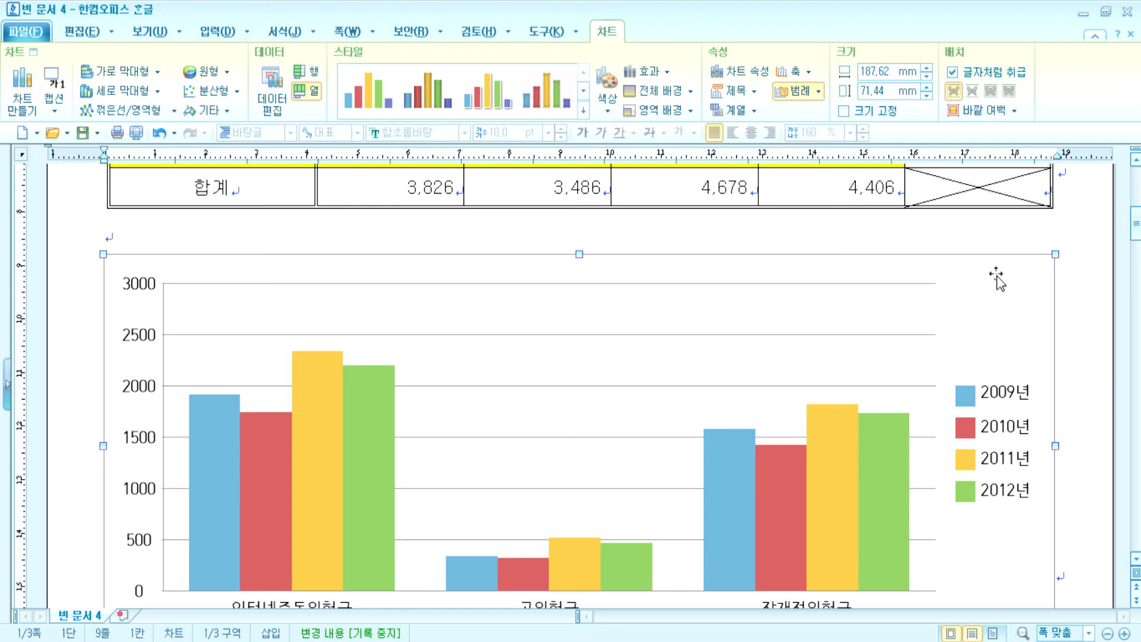
double_click(996, 276)
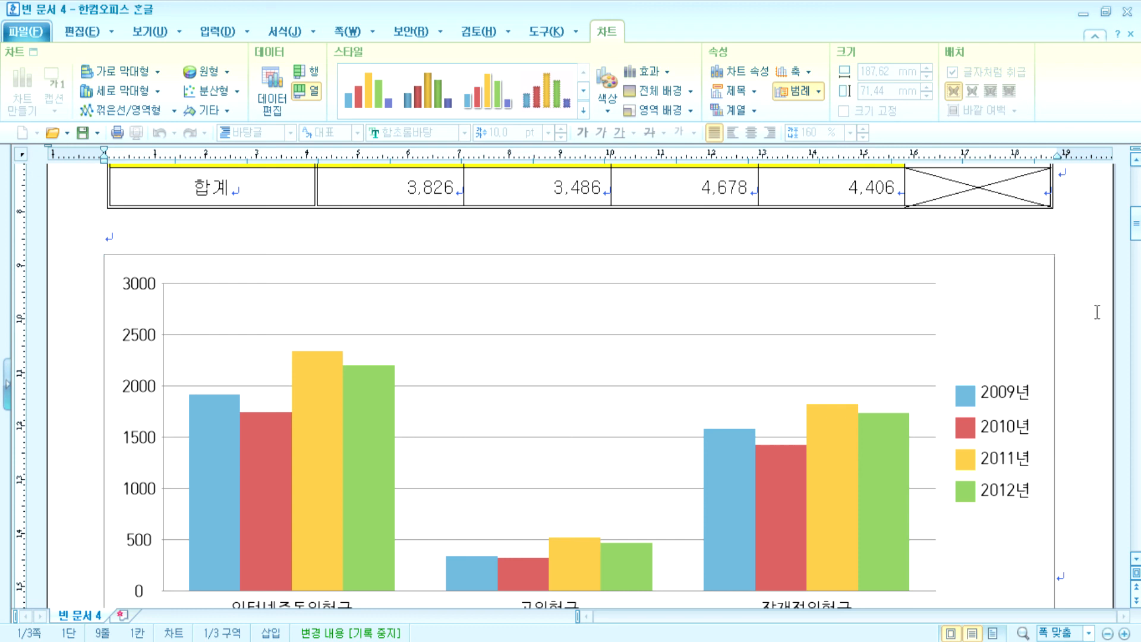
left_click(1097, 313)
left_click(1008, 299)
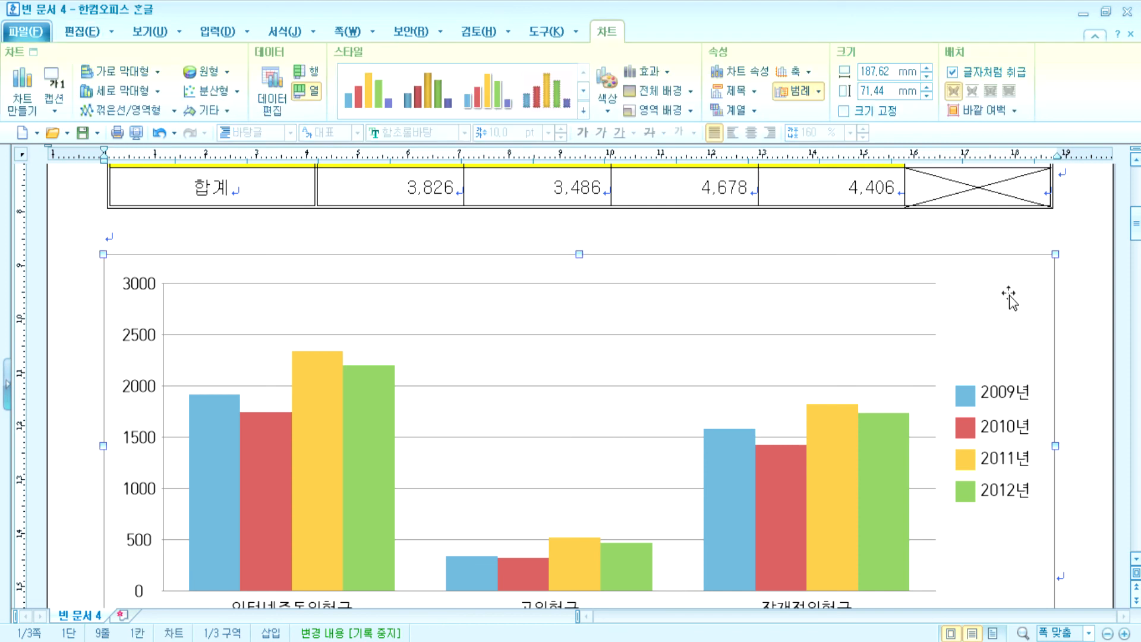
left_click(753, 91)
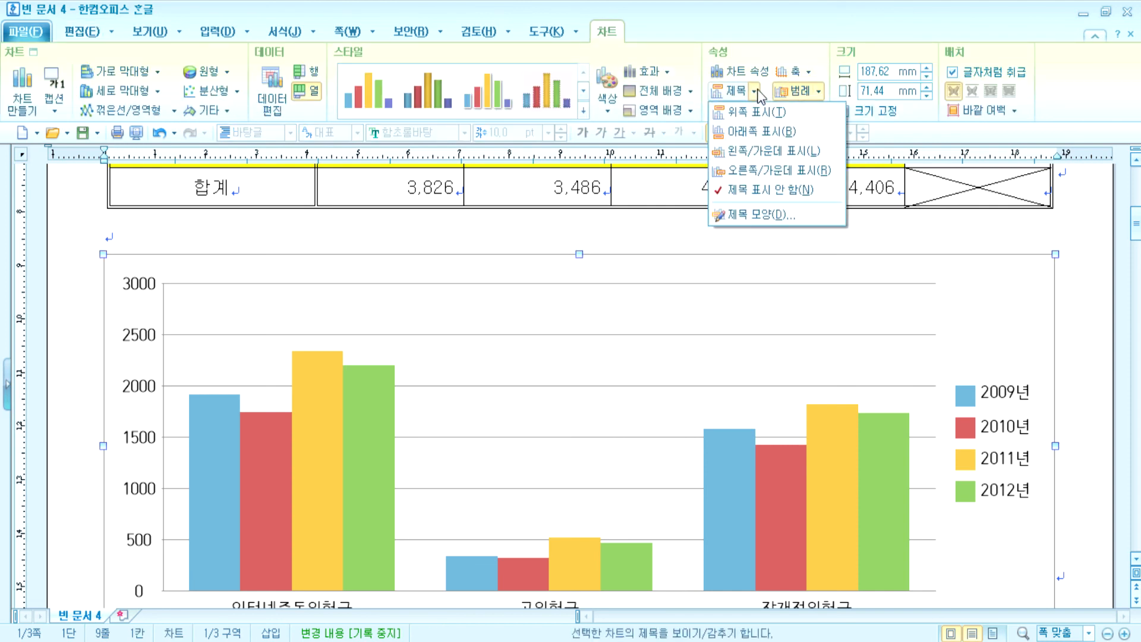
left_click(758, 113)
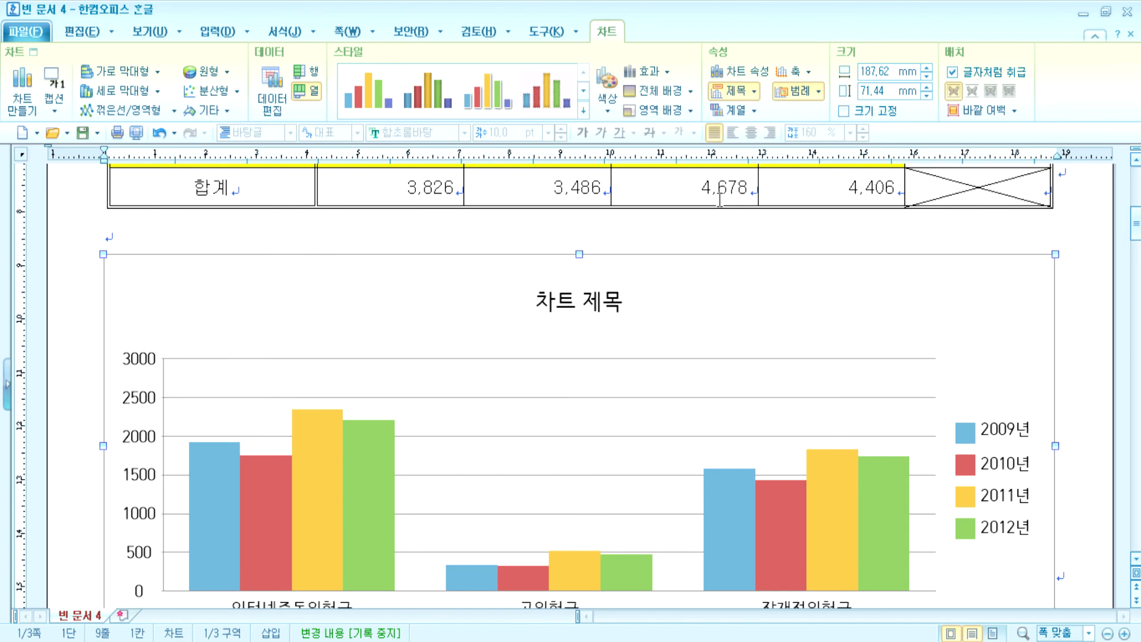
key("Escape")
scroll(719, 324, "down", 3)
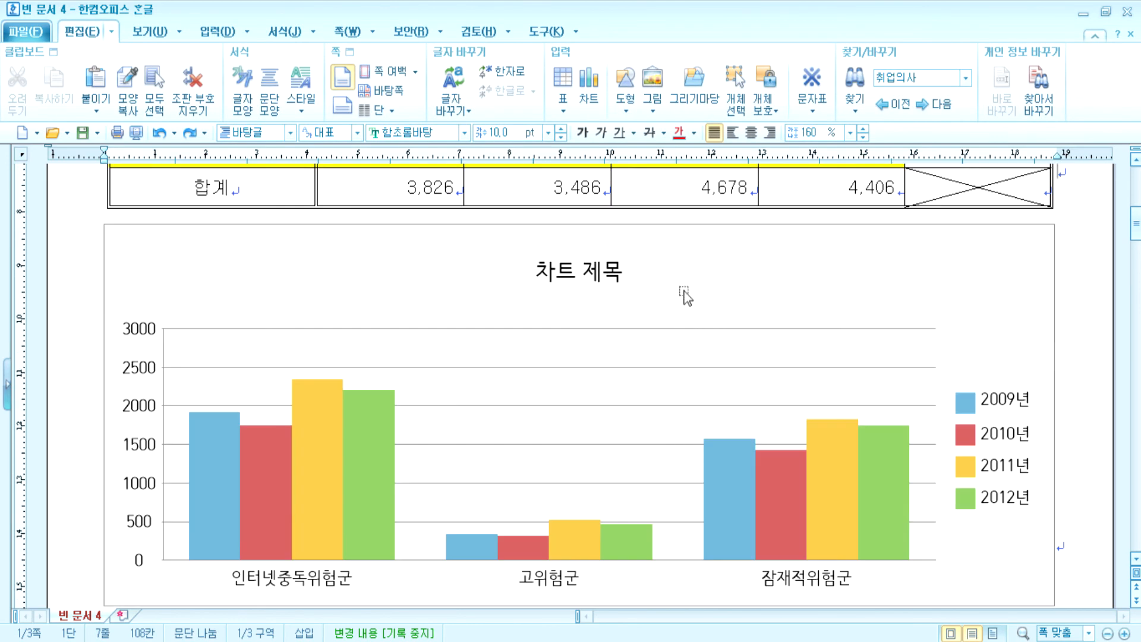
left_click(683, 294)
left_click(754, 92)
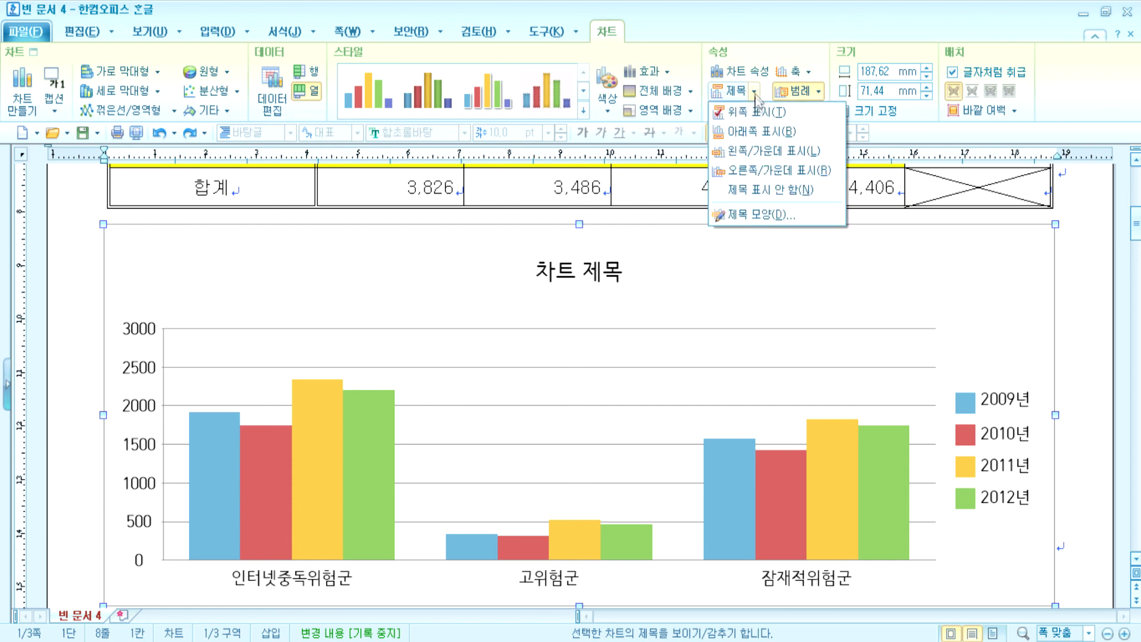
left_click(751, 113)
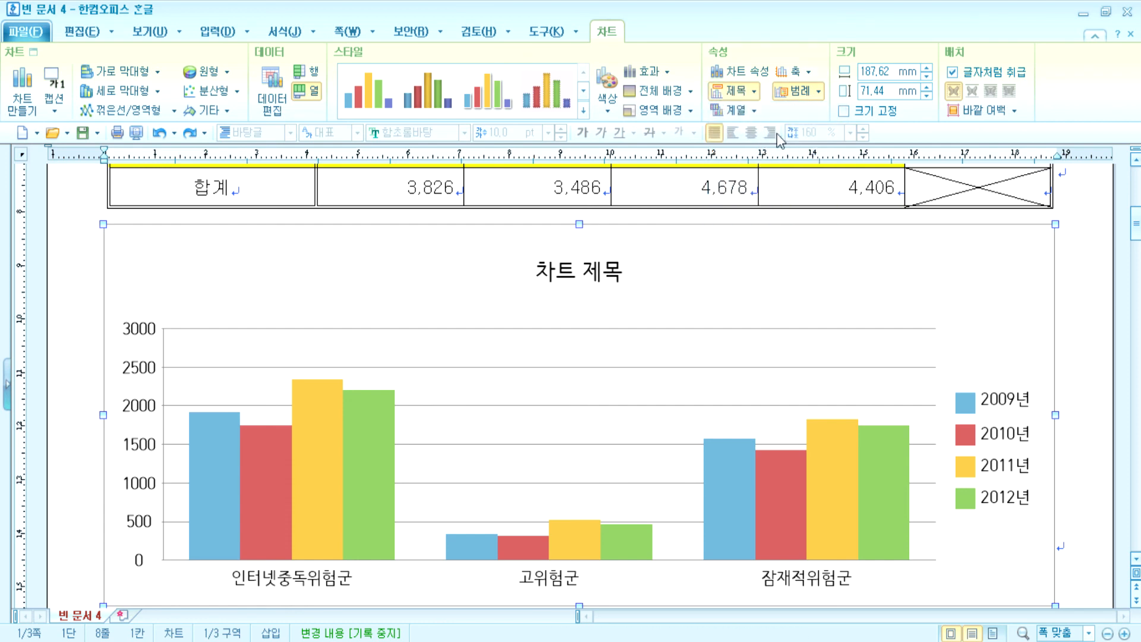
left_click(754, 92)
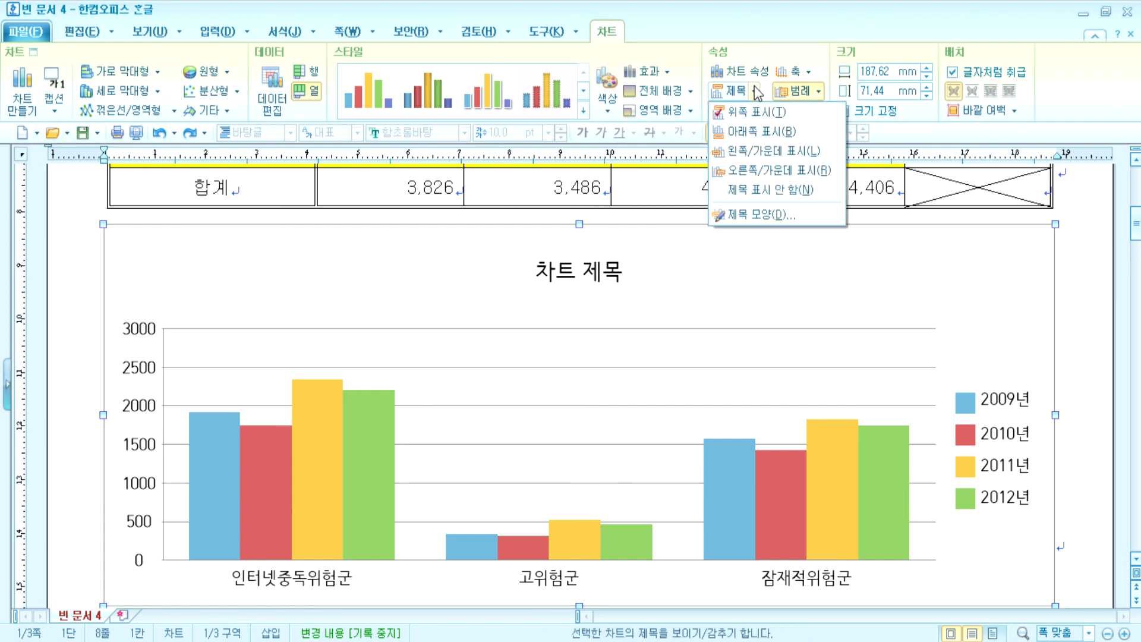
left_click(746, 191)
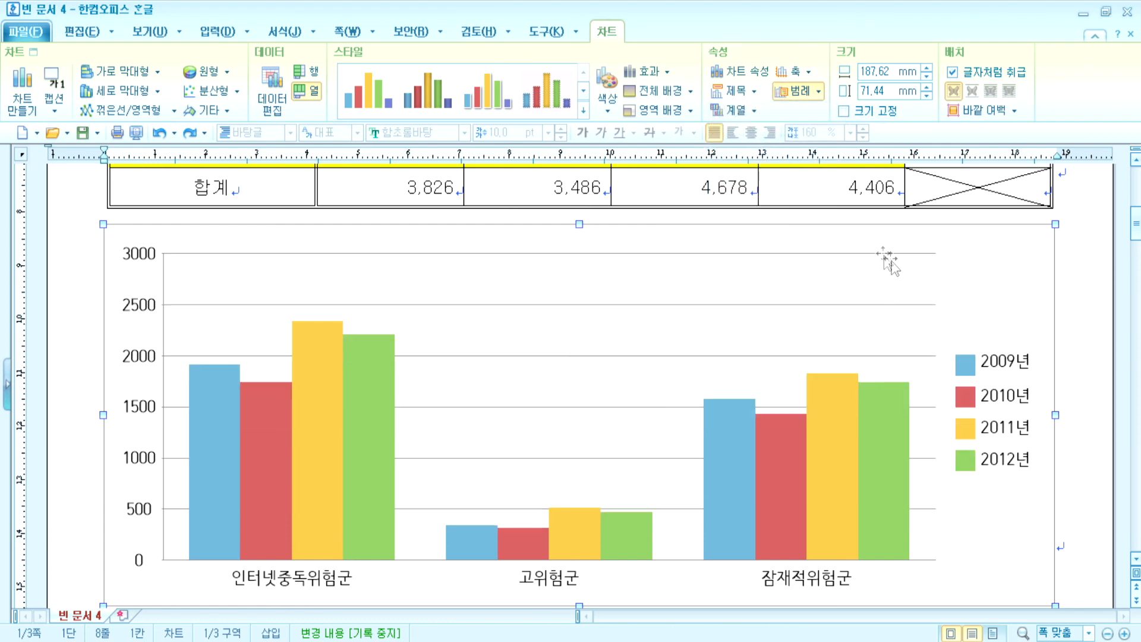
left_click(1018, 261)
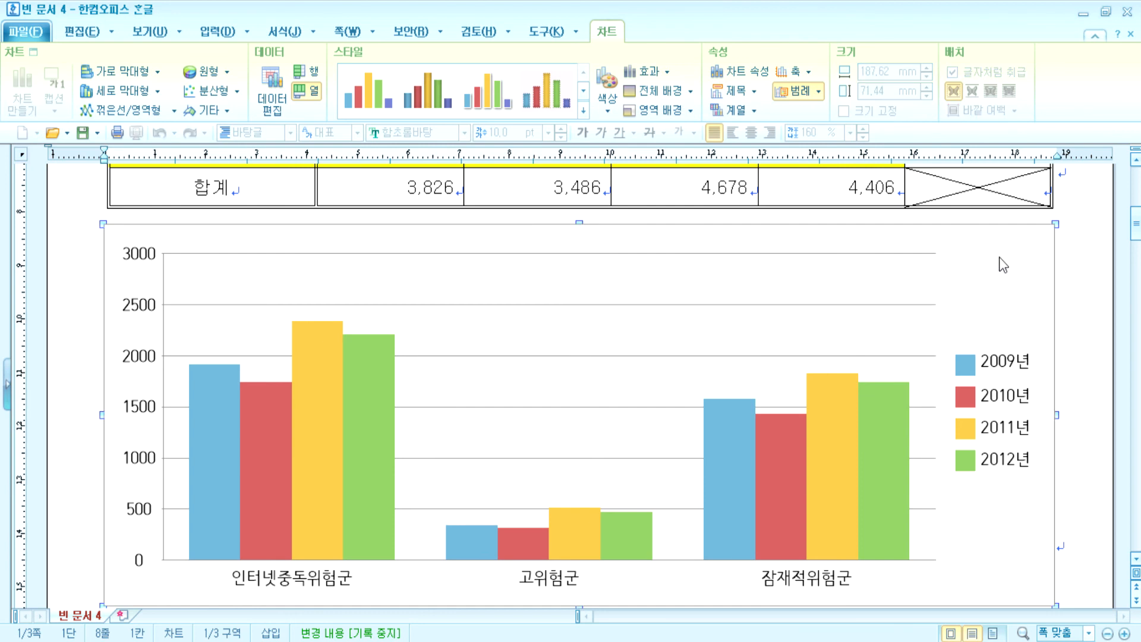
- Launch 차트 마법사 from the chart's shortcut menu, closing and reopening it once
right_click(1001, 256)
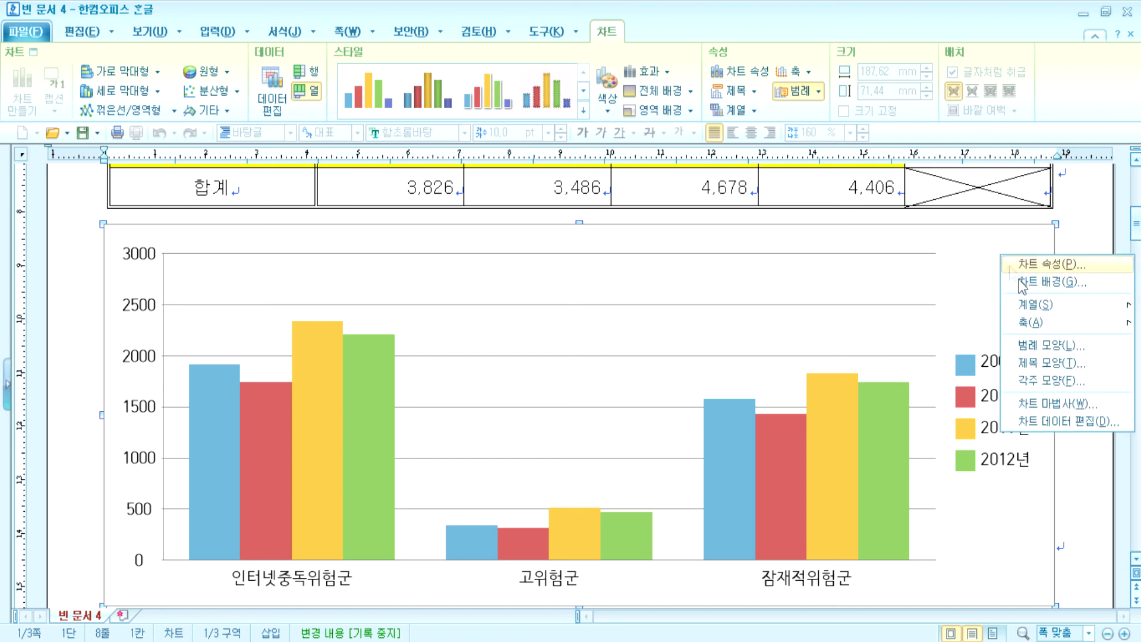
left_click(1035, 404)
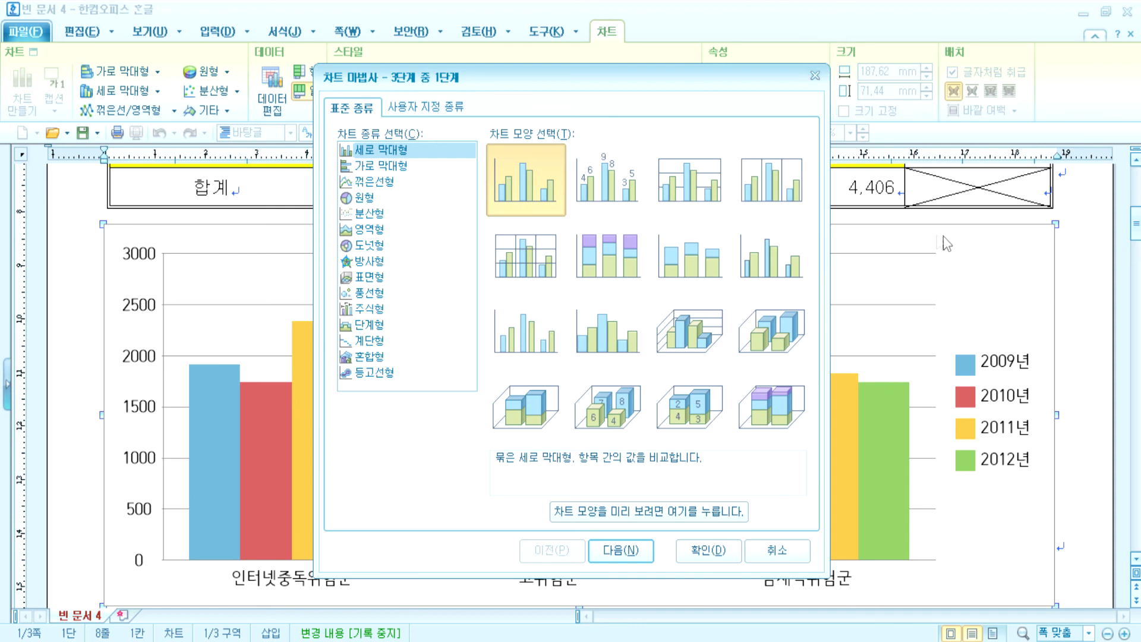
left_click(814, 76)
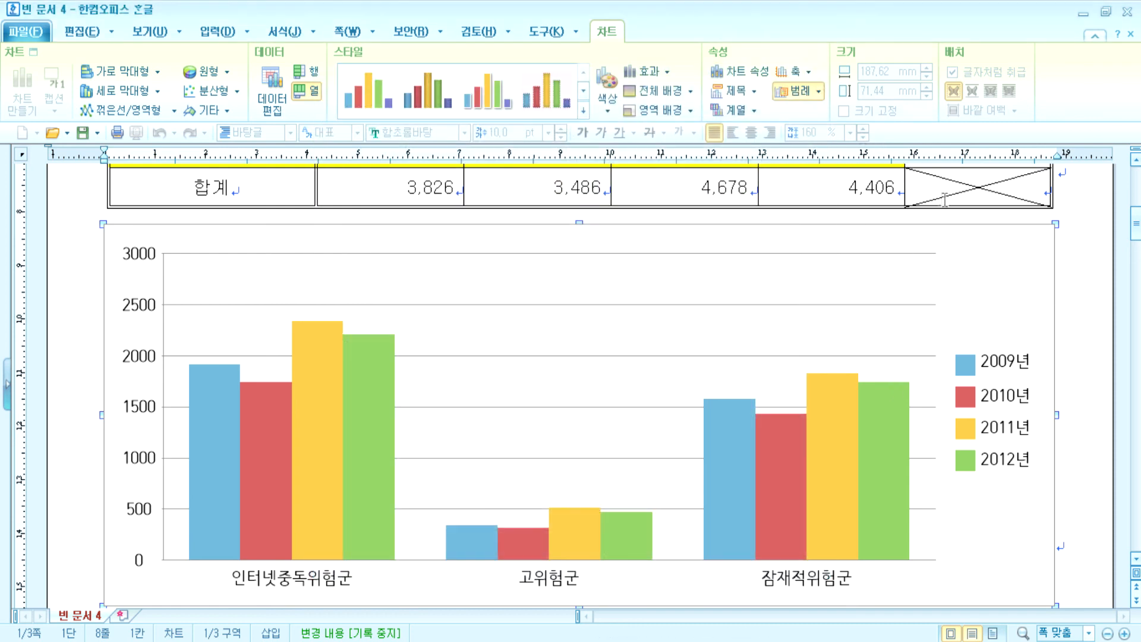
right_click(980, 265)
left_click(1007, 417)
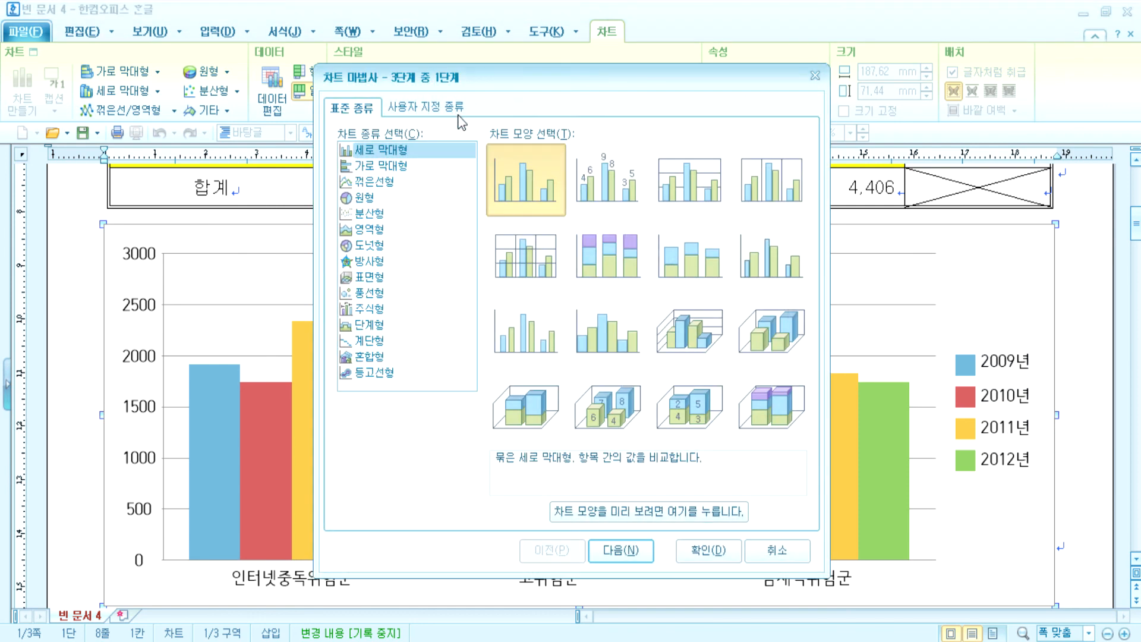
- Add the line 'Wizard 마법사 : 단계별로 처리하는 과정' to the Notepad notes
key("alt+Tab")
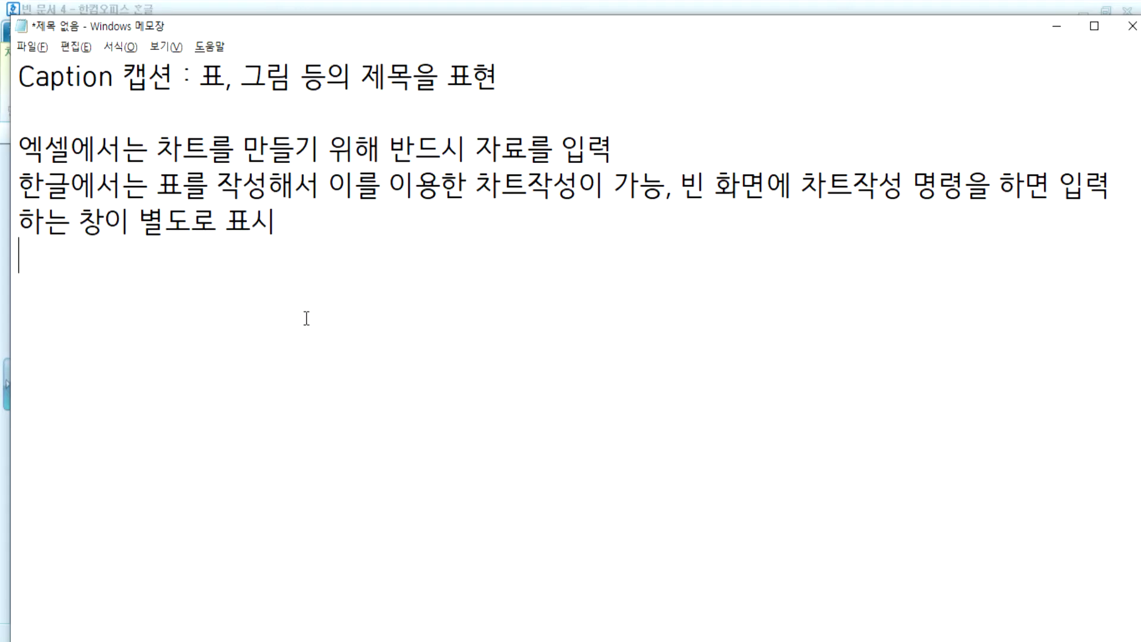
key("Return")
type("ㅉ")
key("BackSpace")
key("Hangul")
type("Wizazd")
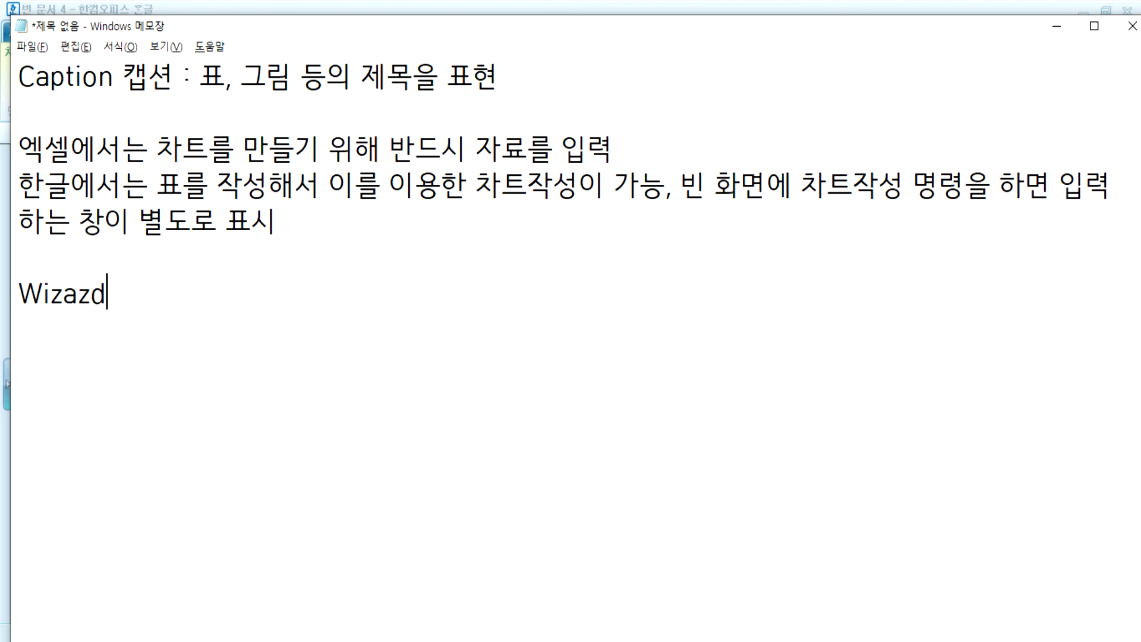
key("BackSpace")
key("BackSpace")
type("rd")
key("Hangul")
type("마법사 : 단곕별로 철리하는 과정")
key("Return")
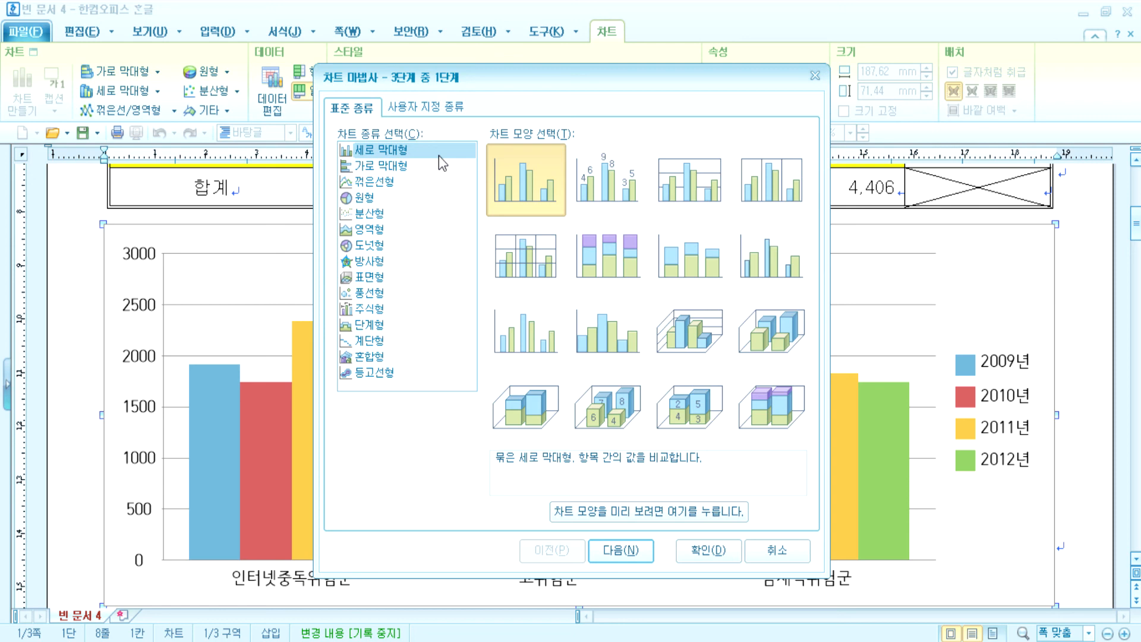
- Move the wizard aside and choose the 꺾은선형 line style with data labels, continuing to step 2
left_click_drag(542, 92, 726, 19)
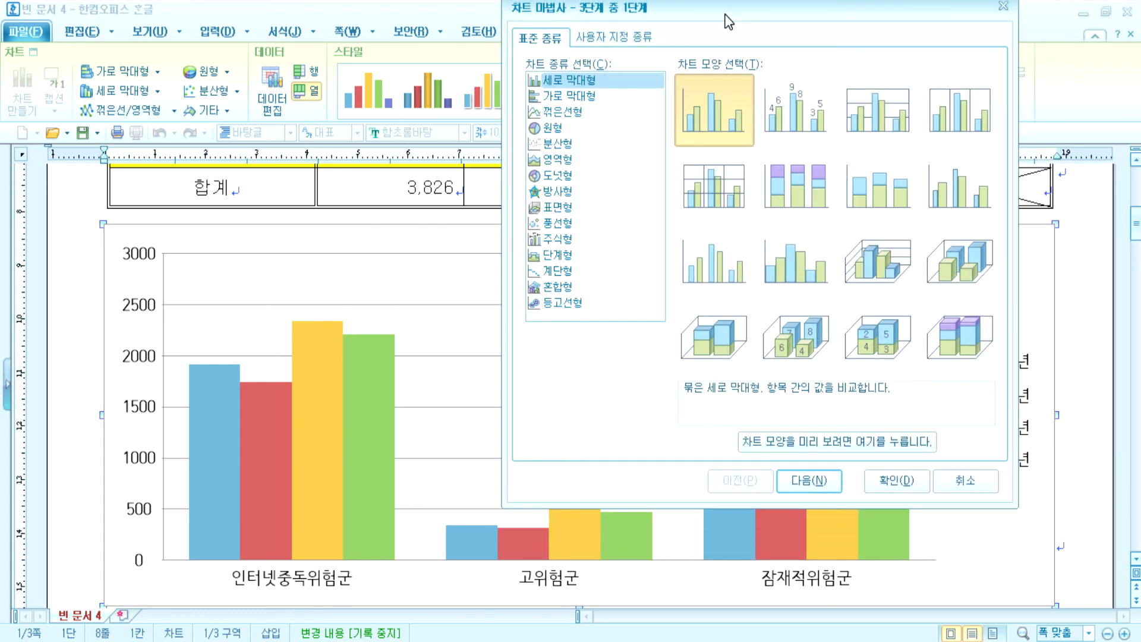
left_click_drag(729, 21, 729, 27)
left_click(562, 117)
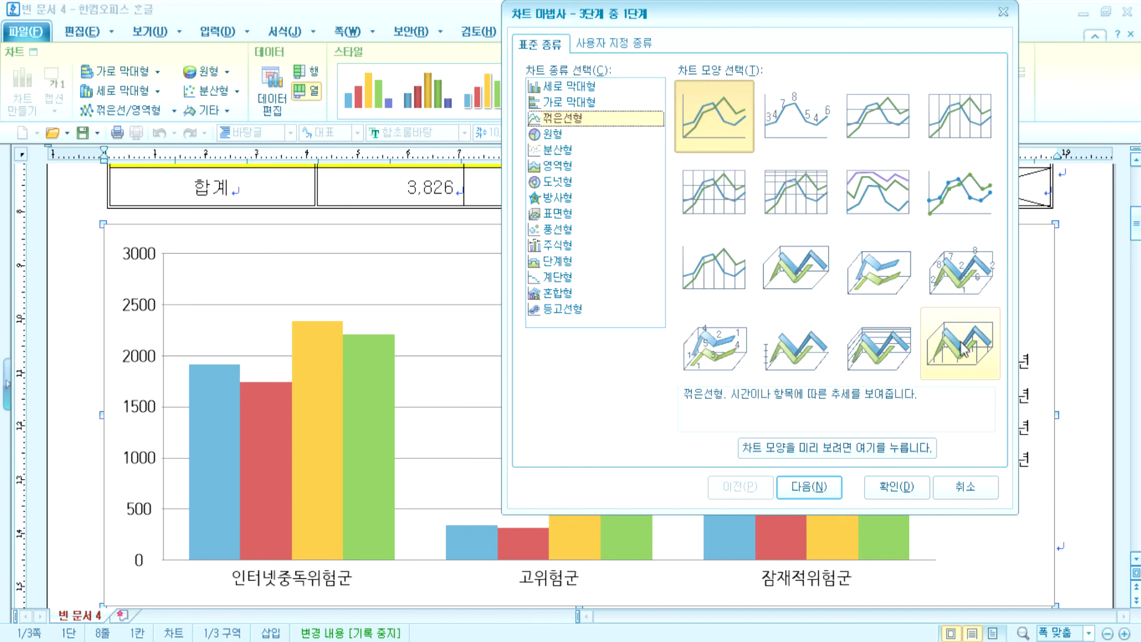
left_click(804, 127)
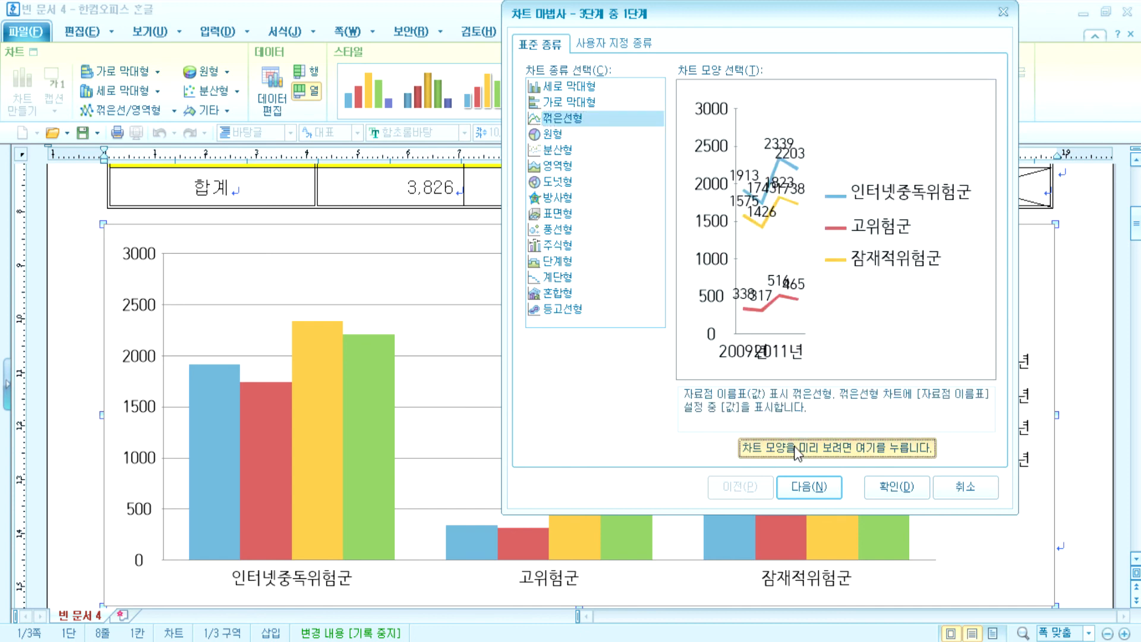
left_click_drag(794, 446, 791, 451)
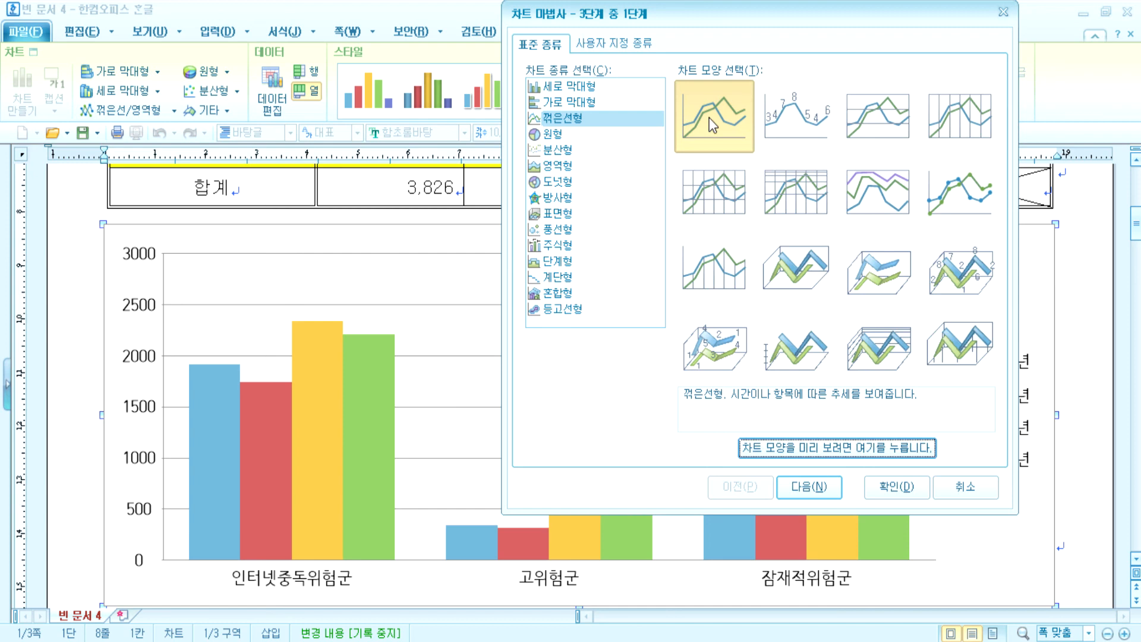
left_click(815, 489)
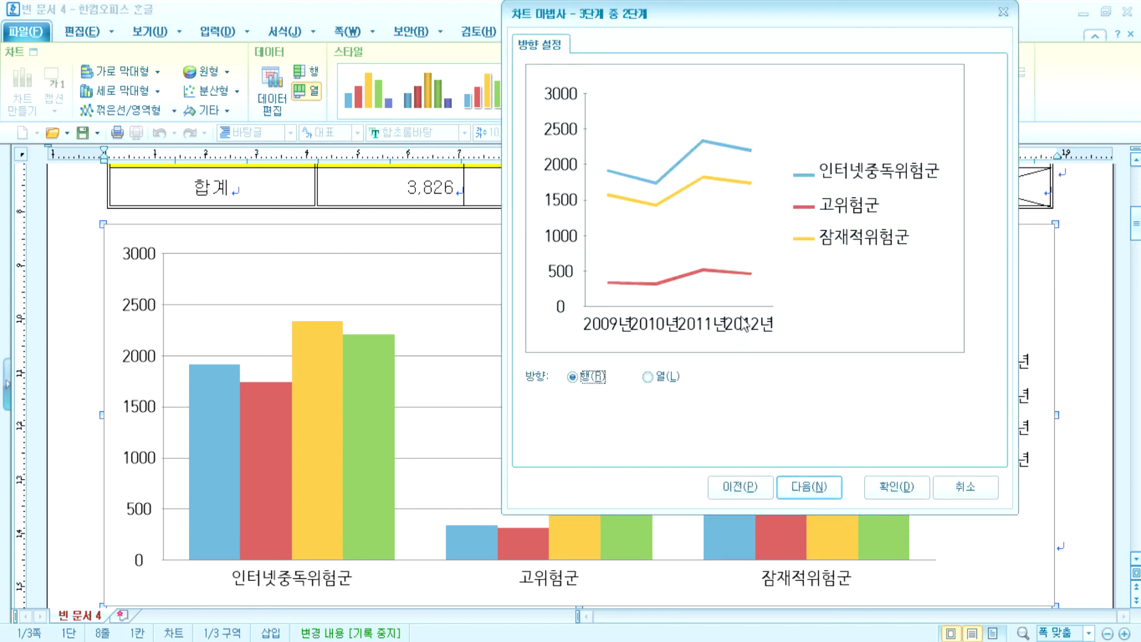
- Leave data direction on 행(R), one line per risk group, and continue to the final step
left_click(654, 376)
left_click(600, 379)
left_click(647, 376)
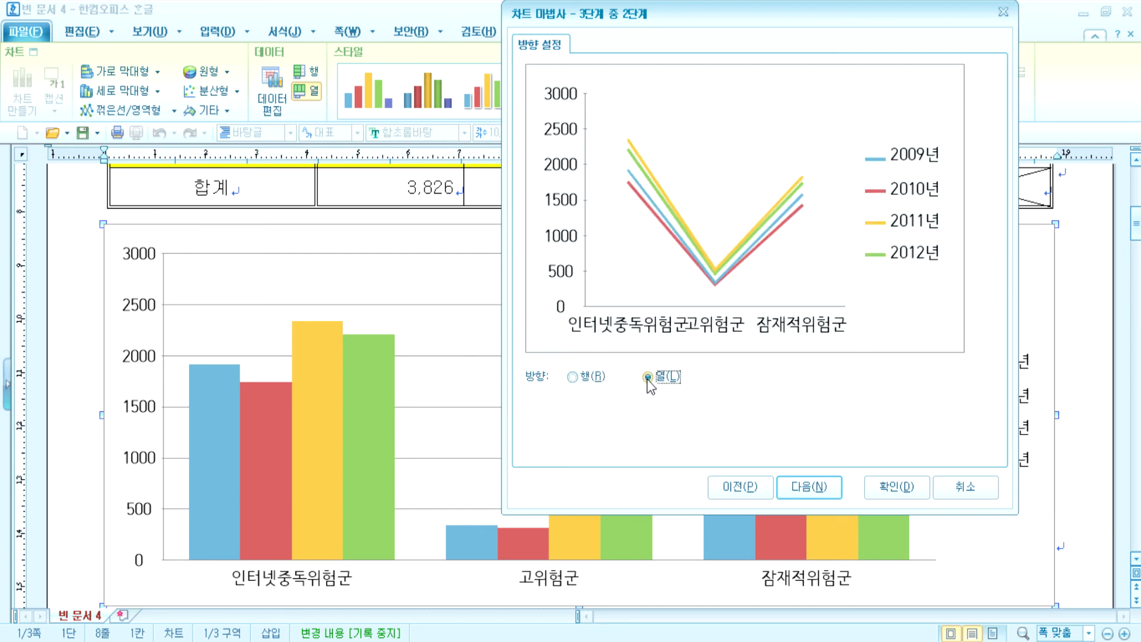
left_click(588, 380)
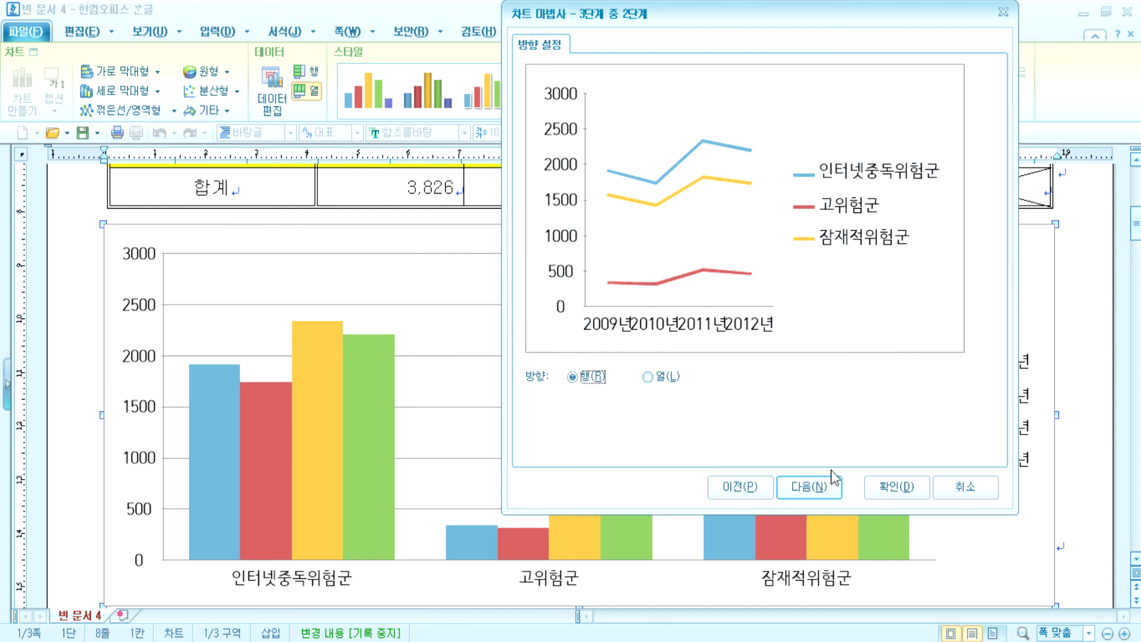
left_click(822, 487)
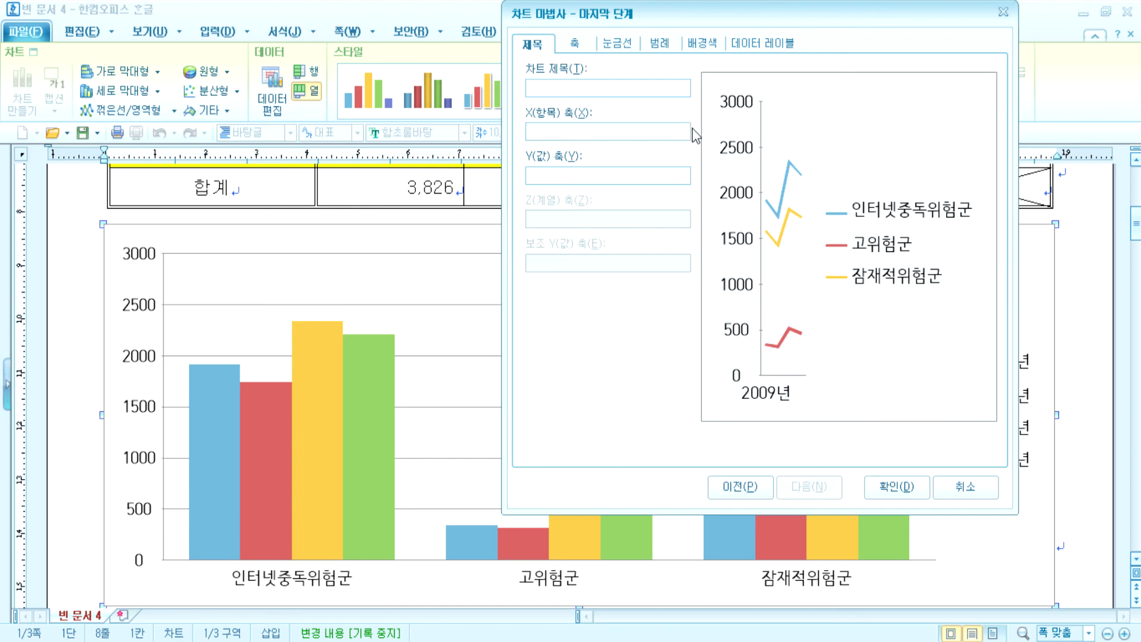
- Enter the chart title '연도별 인터넷중독위험군 현황' and the Y-axis label '(단위: 천 명)', leaving X blank
type("연도별 인터넷중독위험군 현황")
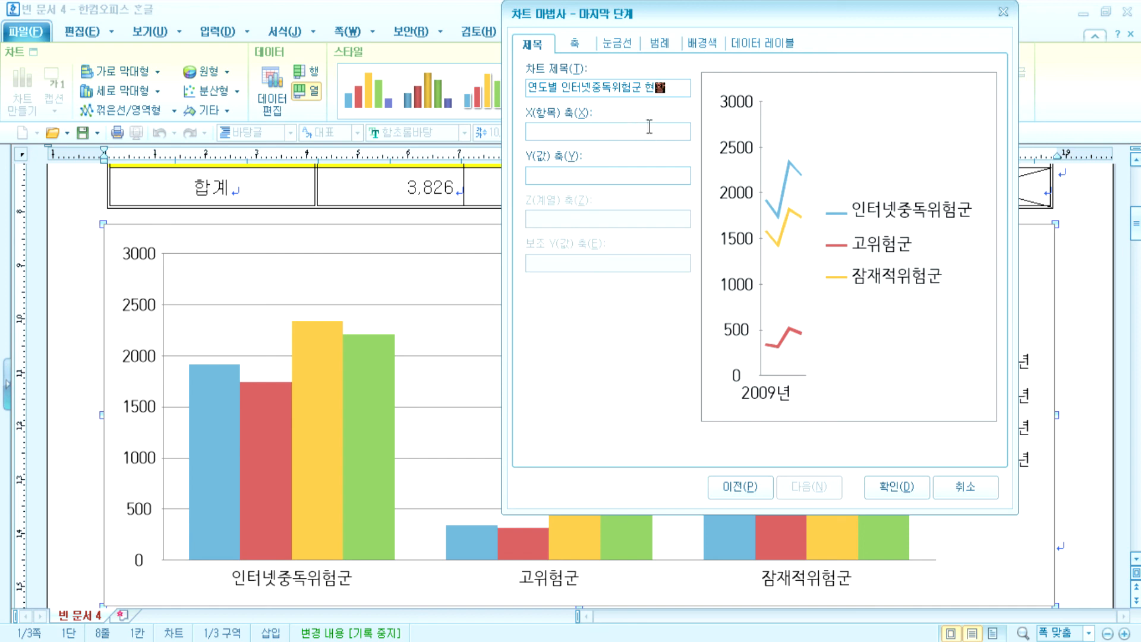
left_click(648, 126)
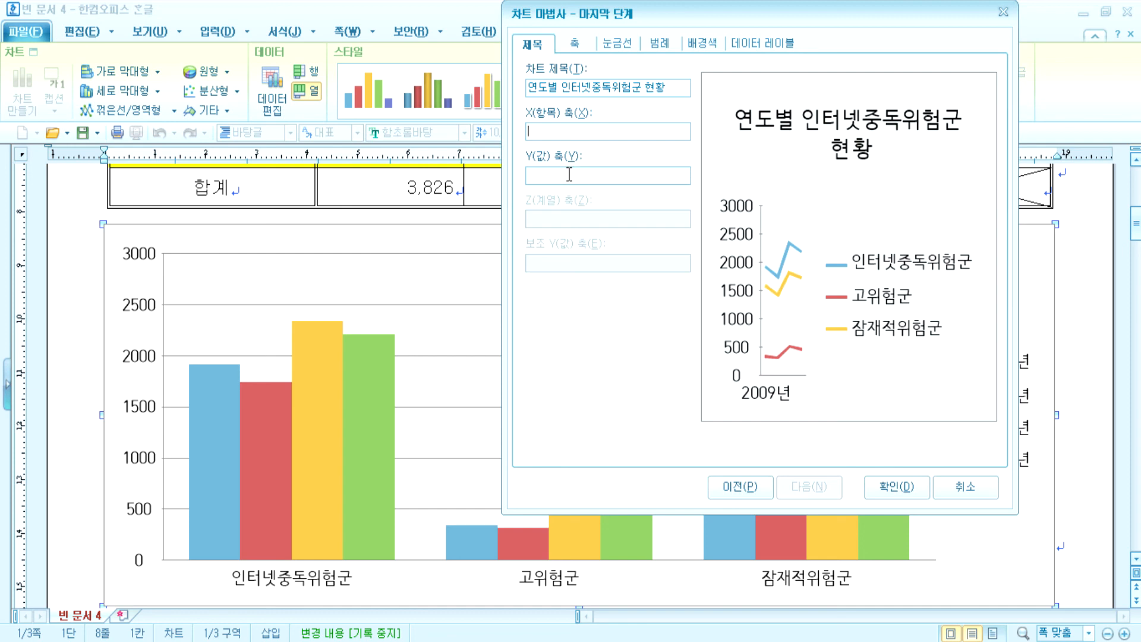
left_click(568, 174)
type("(단ㅇ")
type("ㅜㅣ")
type(":")
type(" 천 명)")
left_click(585, 130)
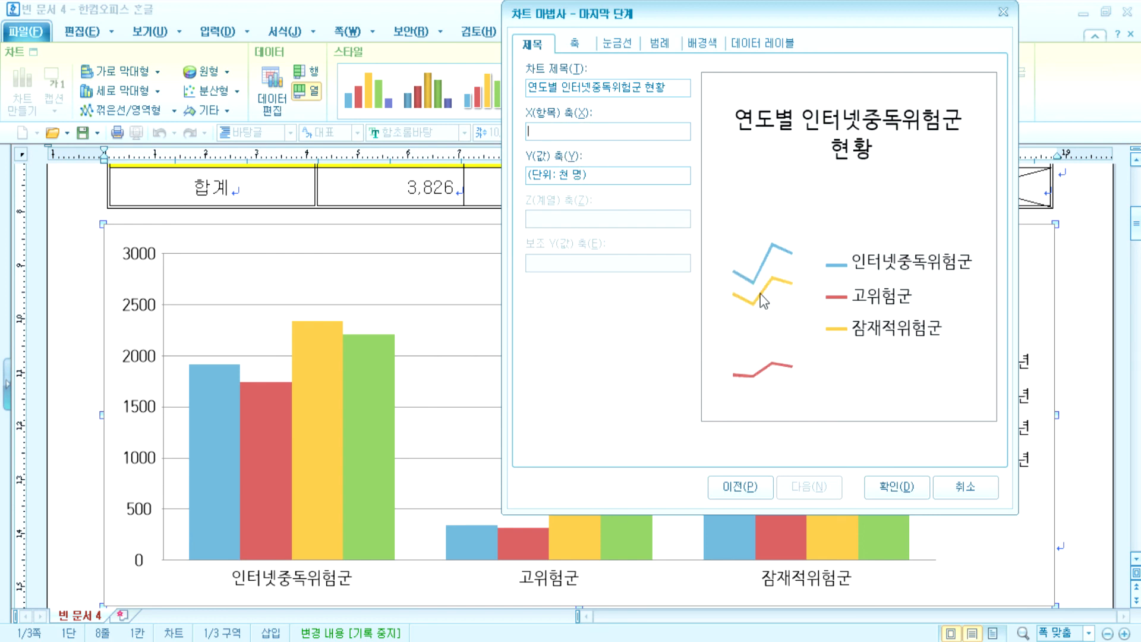
- Try other legend positions, then keep the legend on the right (오른쪽)
left_click(575, 47)
left_click(621, 45)
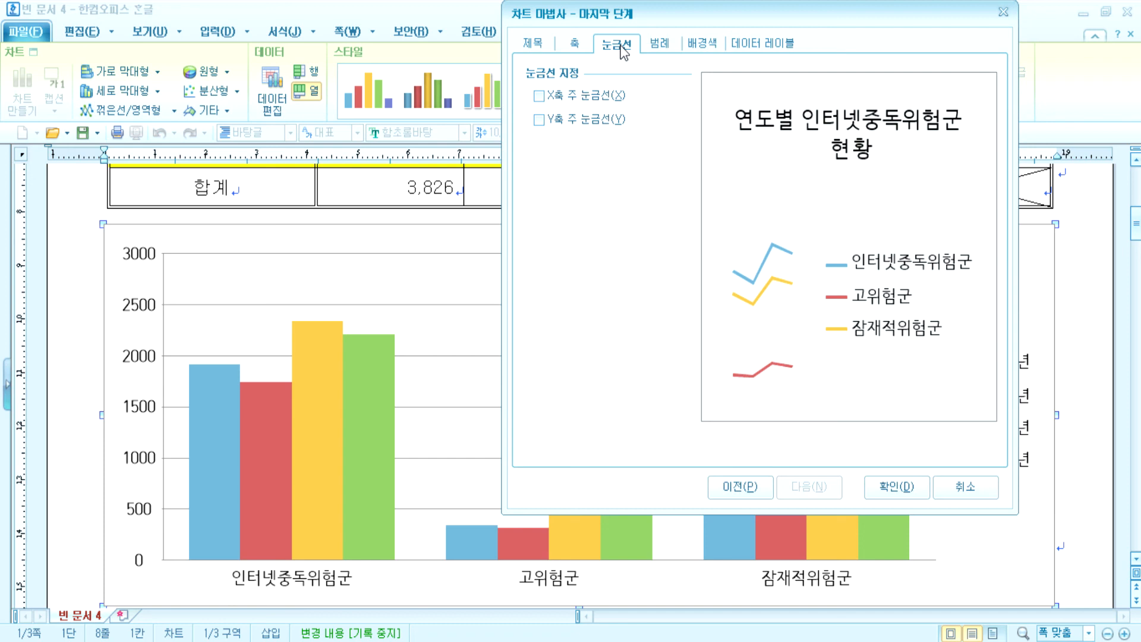
left_click(665, 46)
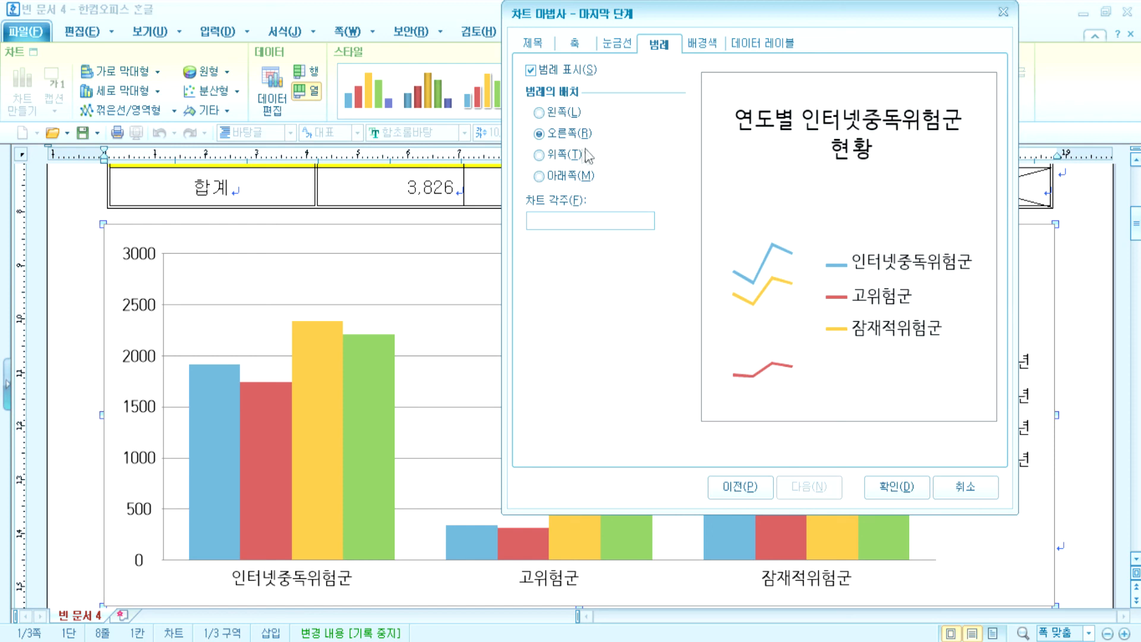
left_click(547, 181)
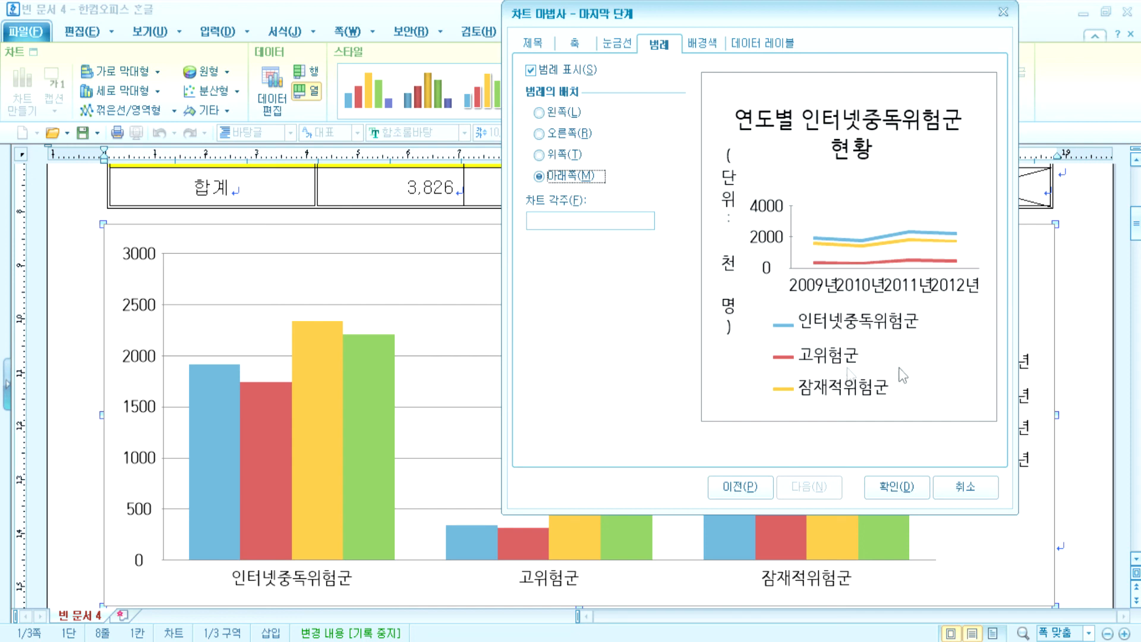
left_click(564, 134)
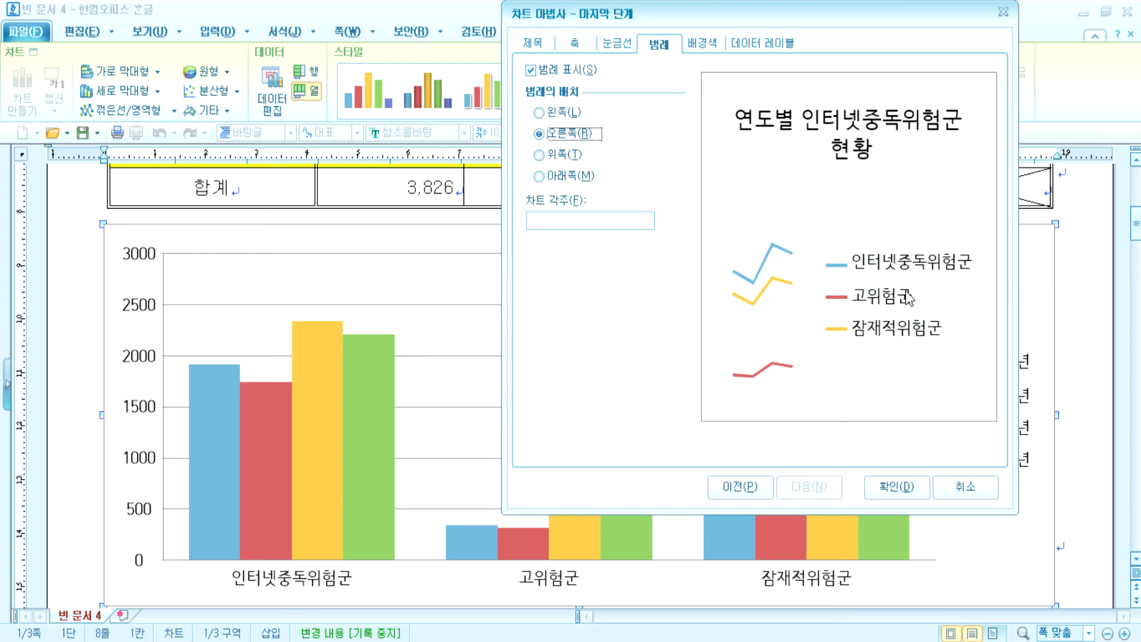
left_click(563, 156)
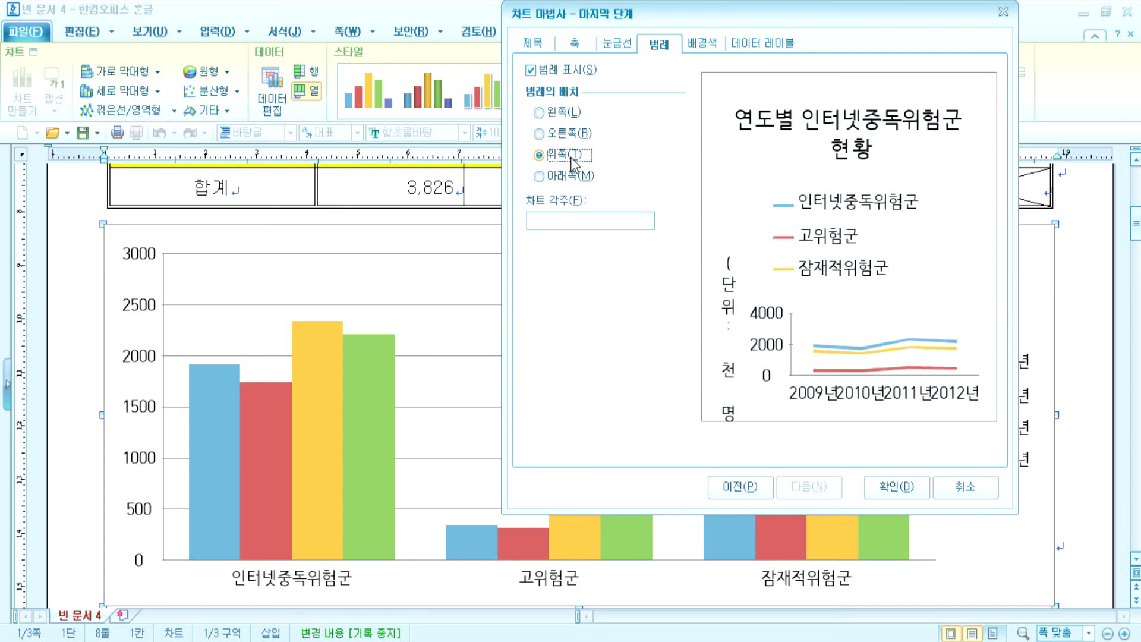
left_click(579, 180)
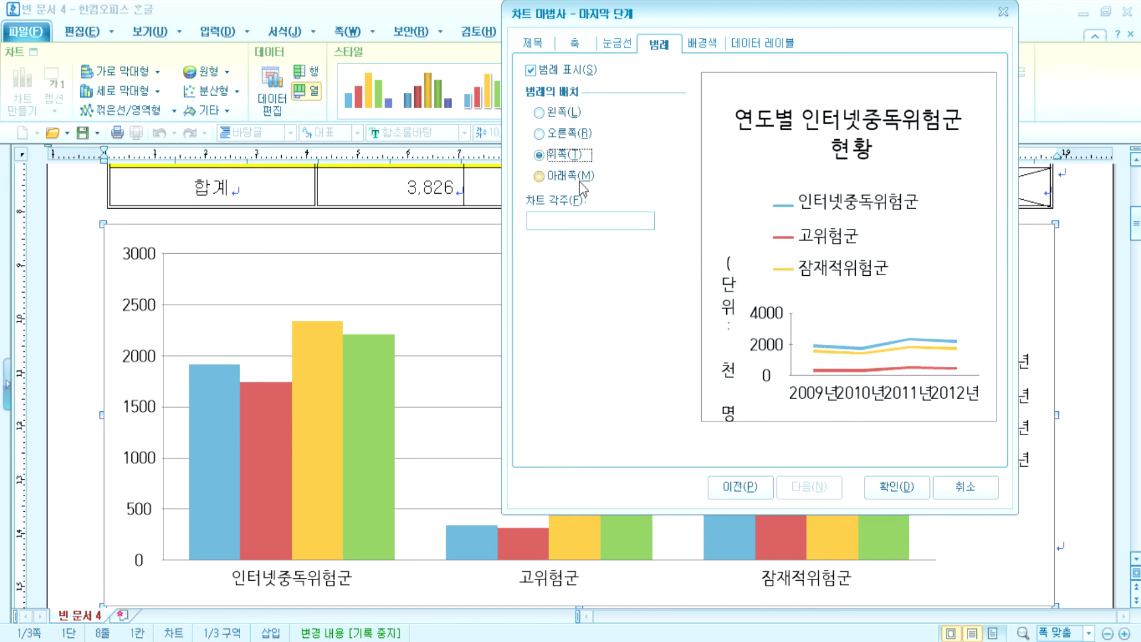
left_click(573, 153)
left_click(569, 135)
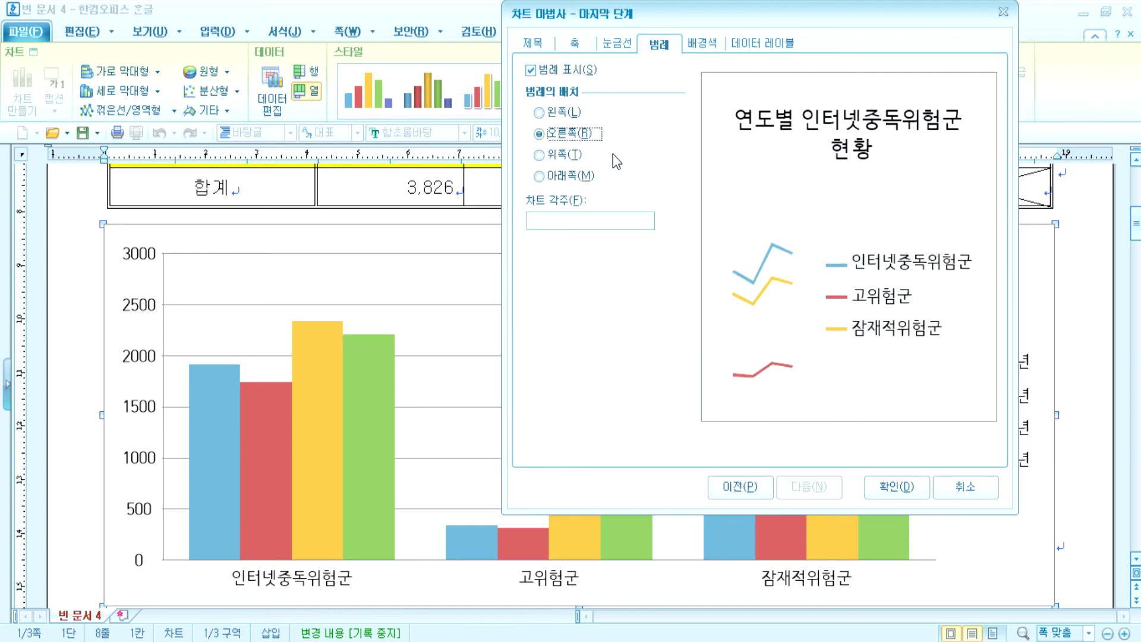
left_click(537, 42)
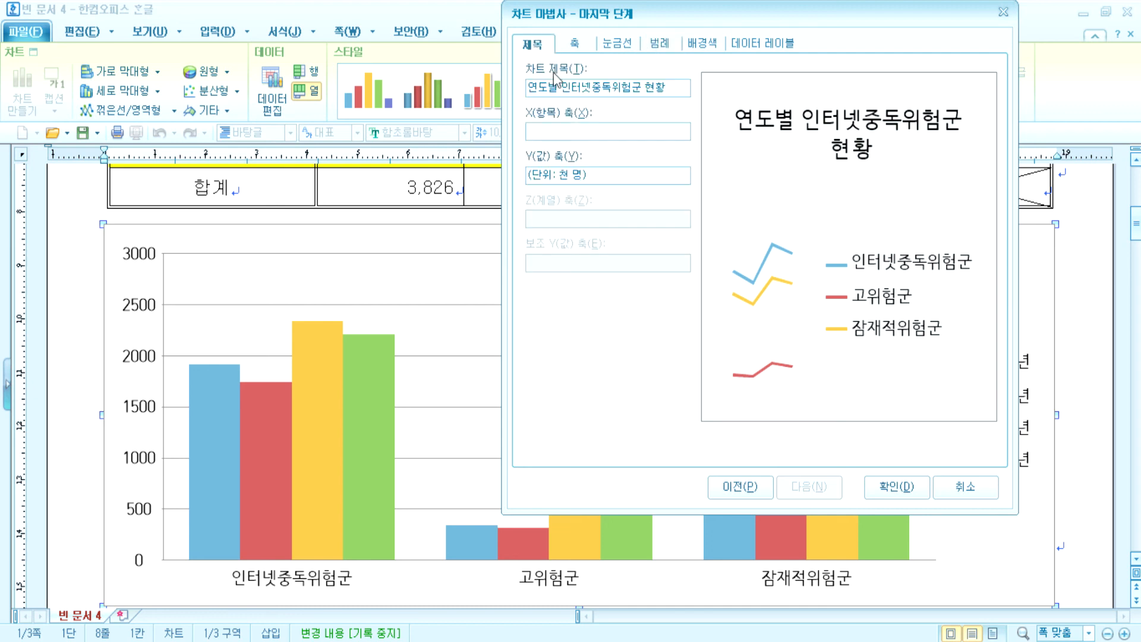
left_click(660, 51)
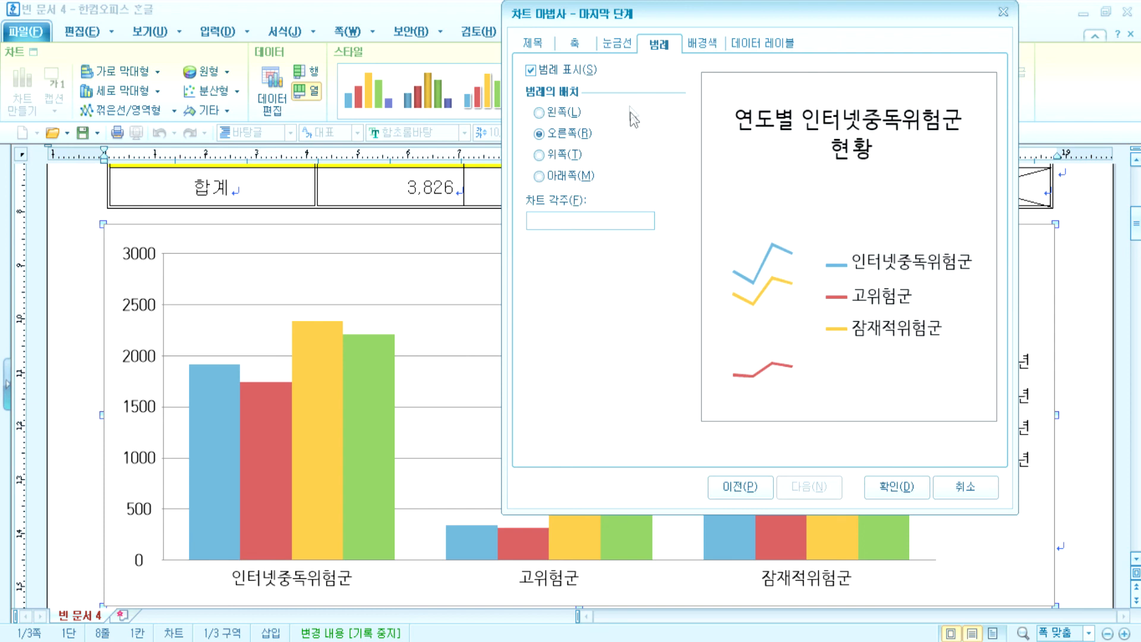
- Leave both X and Y major gridlines off and finish the chart with 확인
left_click(616, 43)
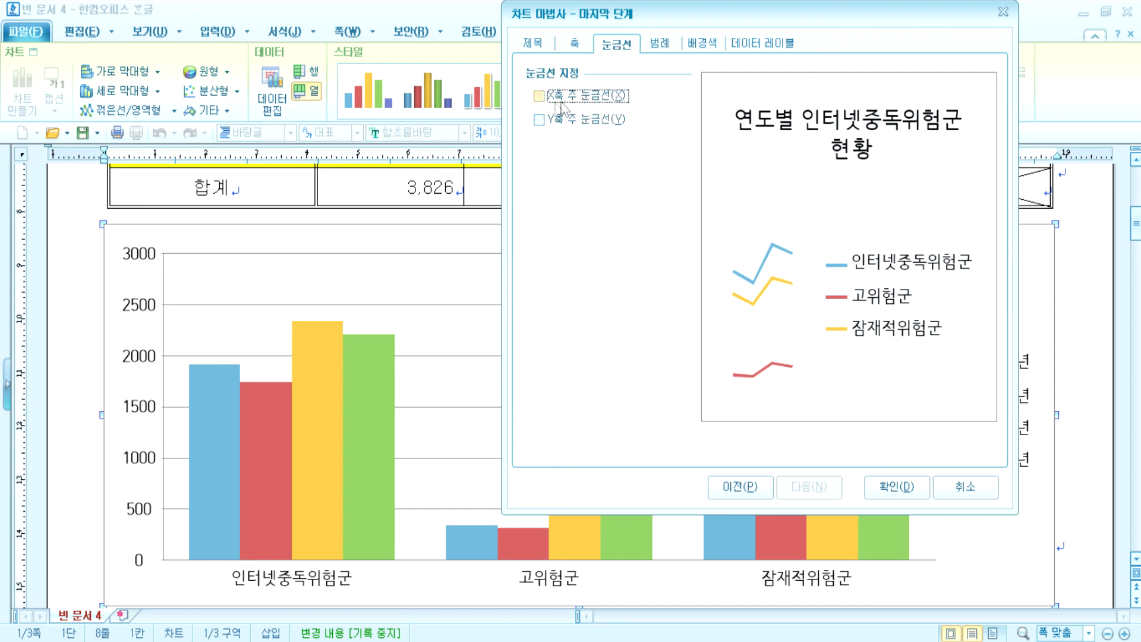
left_click(539, 96)
left_click(539, 96)
left_click(539, 120)
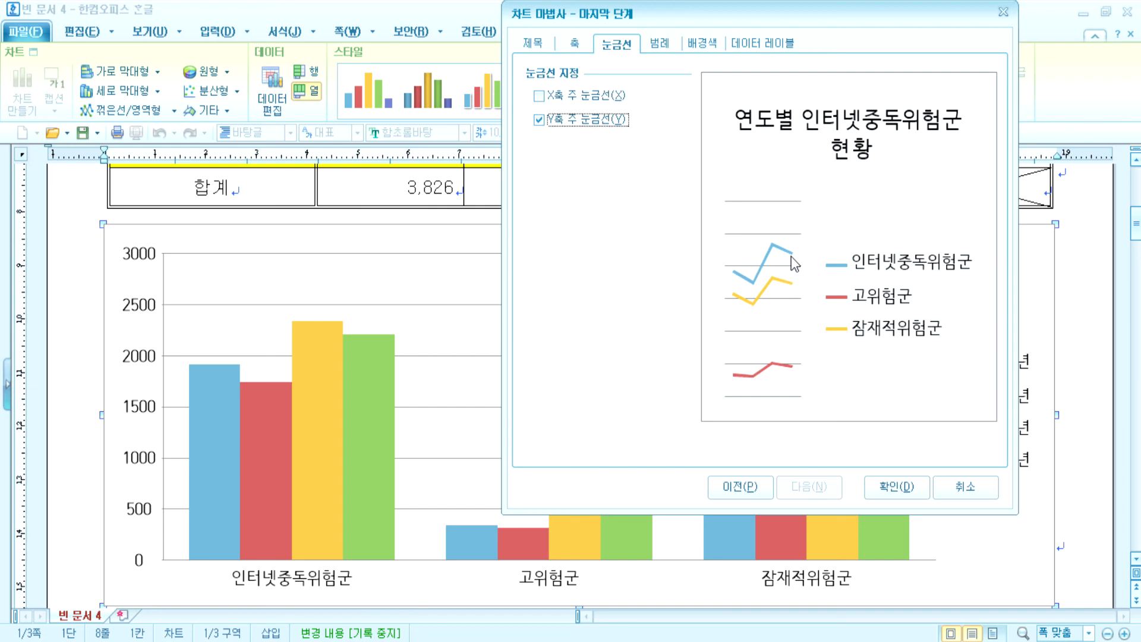
left_click(574, 122)
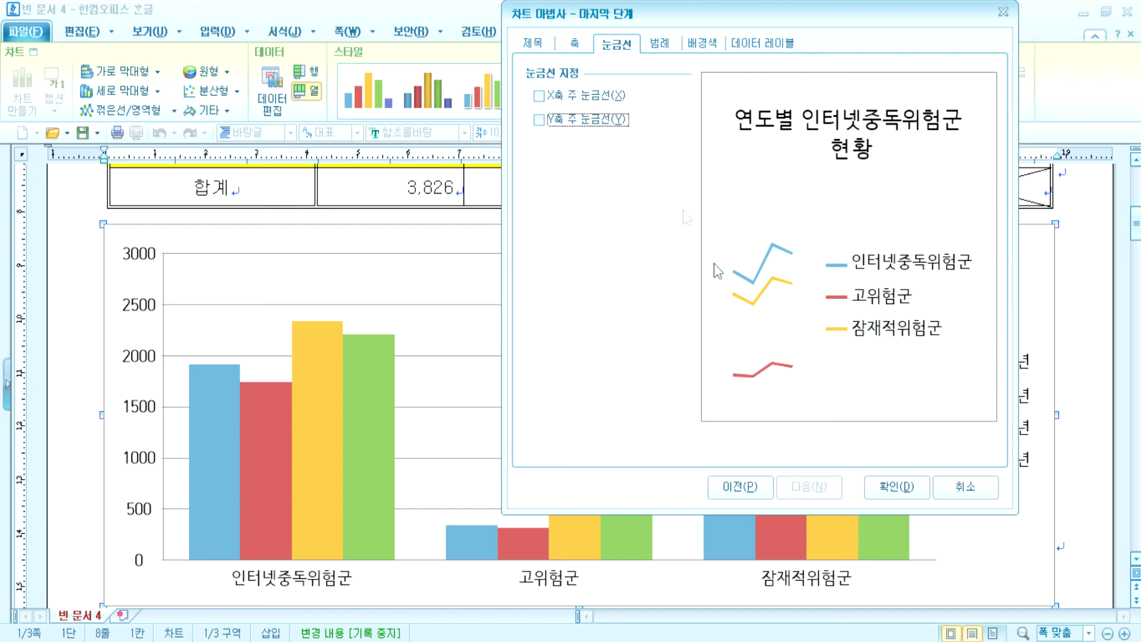
left_click(884, 487)
scroll(537, 422, "down", 3)
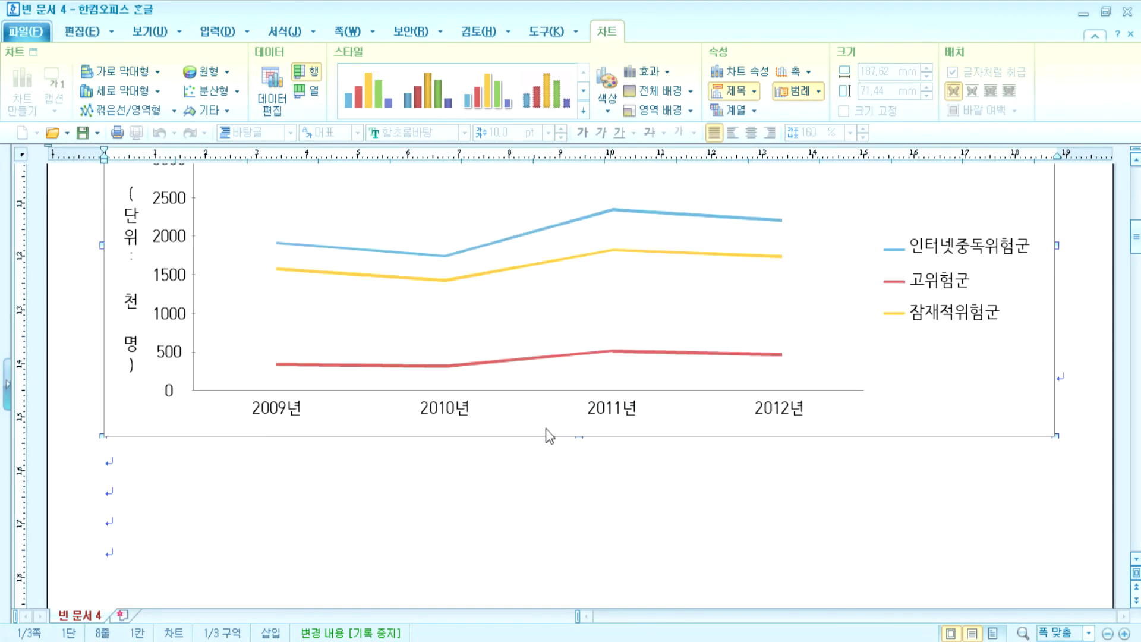
scroll(547, 436, "up", 2)
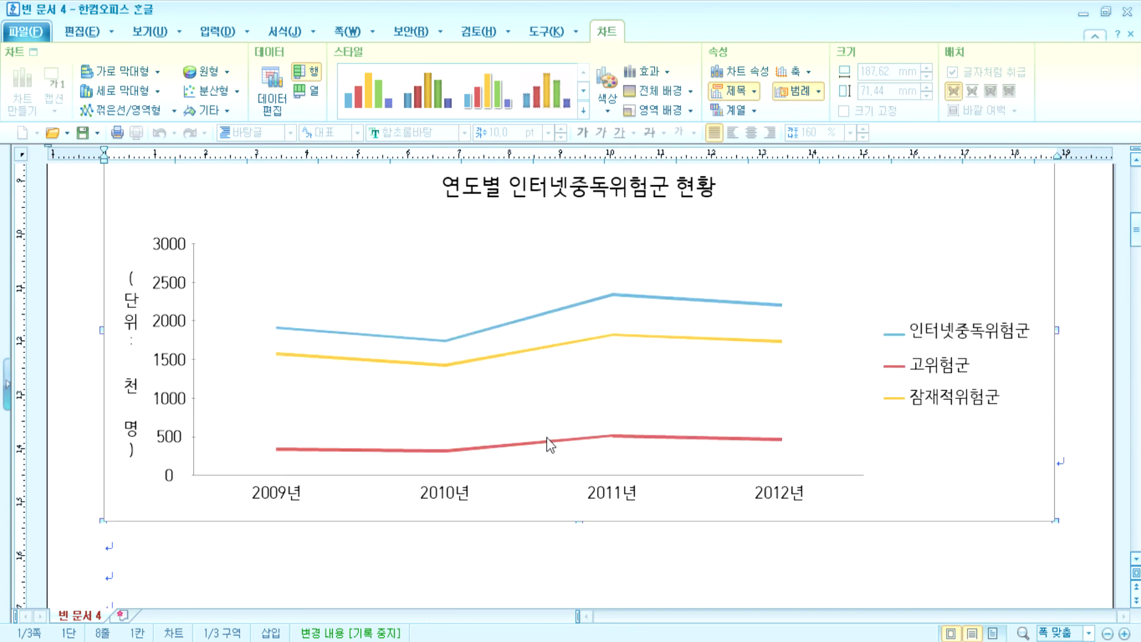
right_click(932, 227)
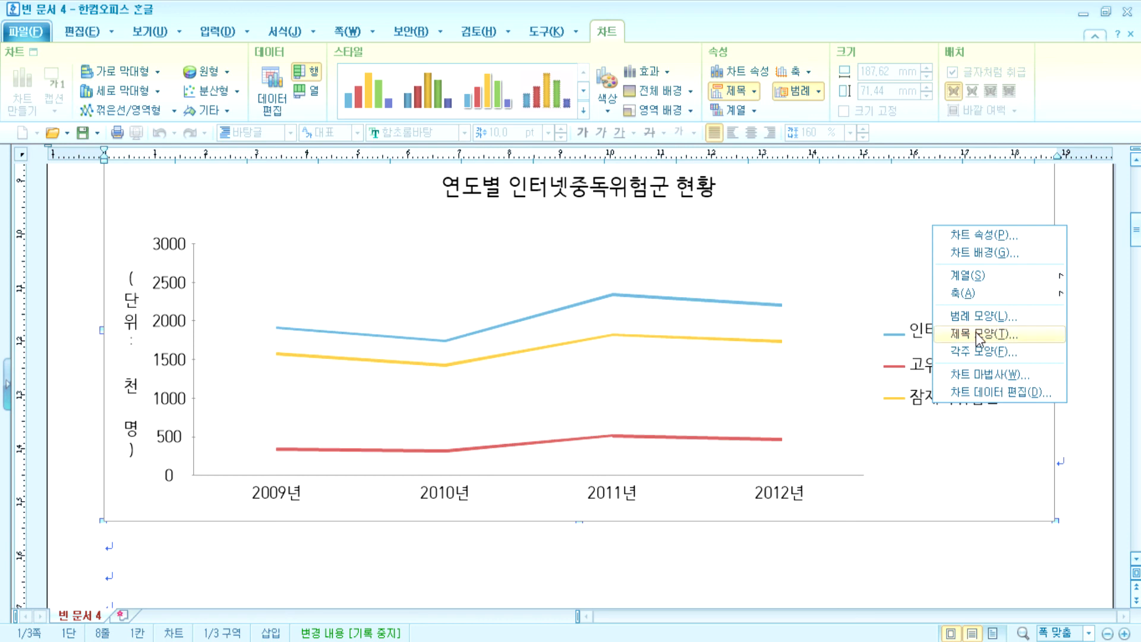
left_click(981, 374)
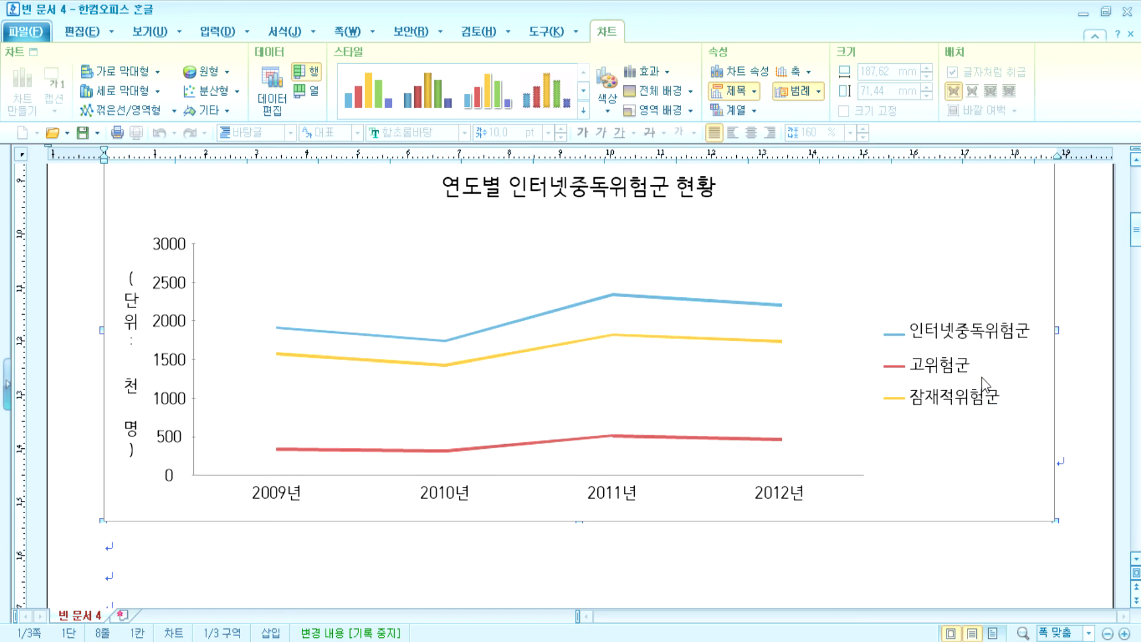
left_click(700, 493)
left_click(692, 492)
left_click(558, 56)
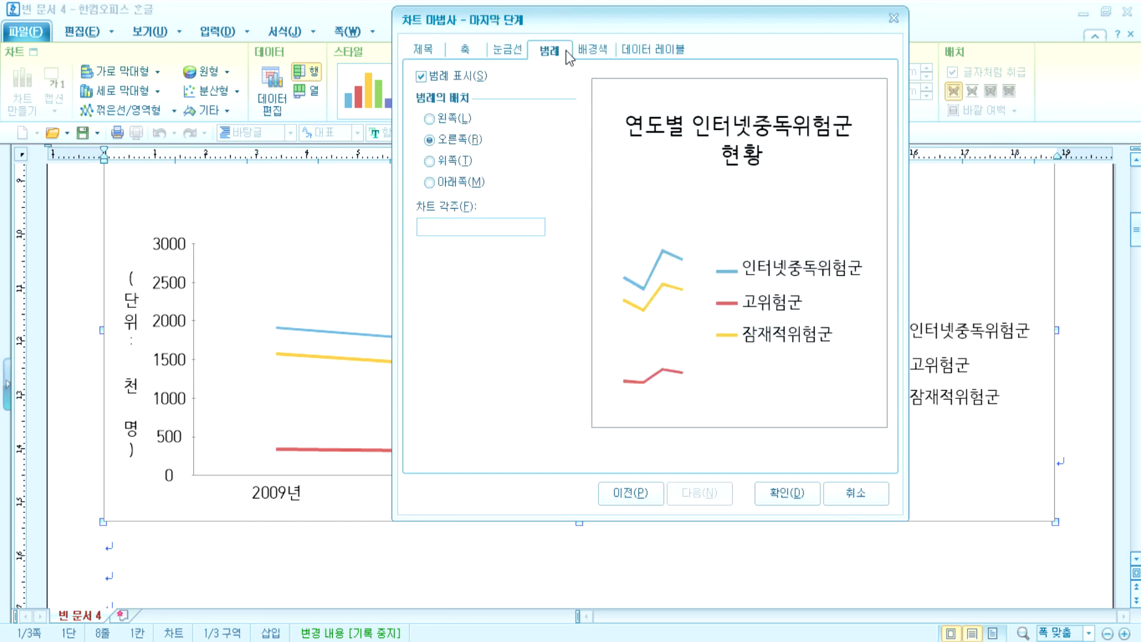
left_click(454, 181)
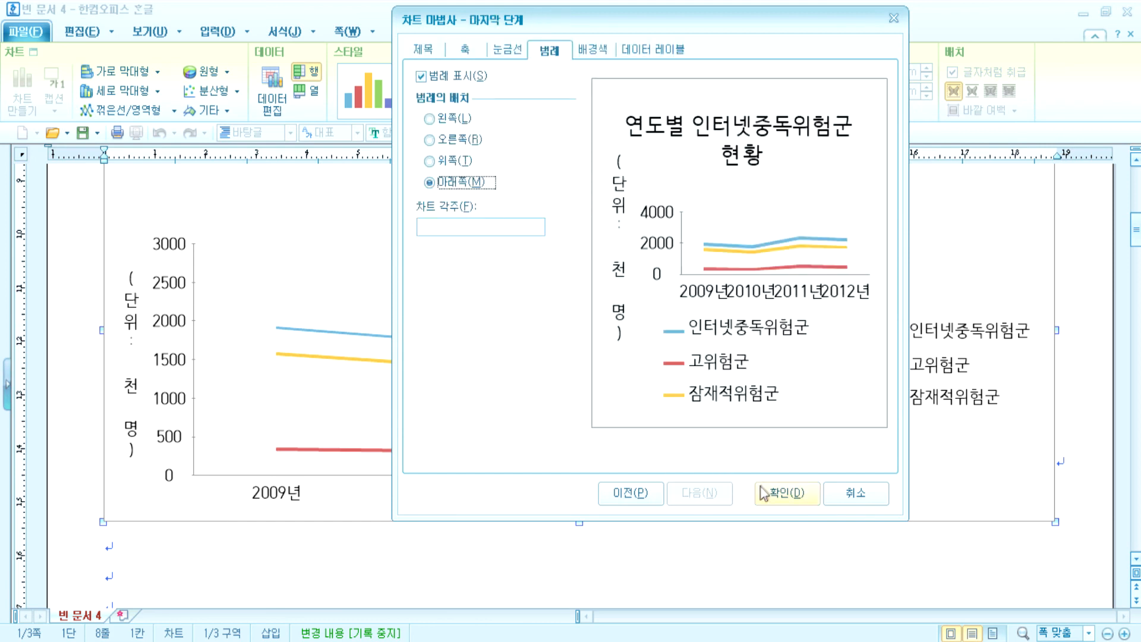
left_click(766, 492)
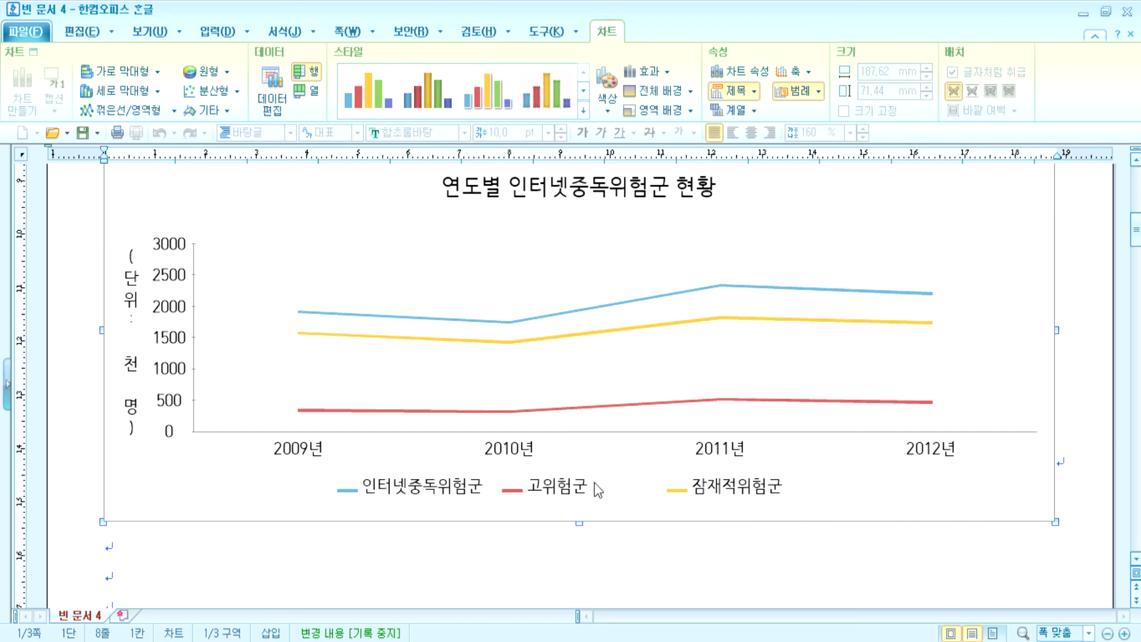
right_click(944, 211)
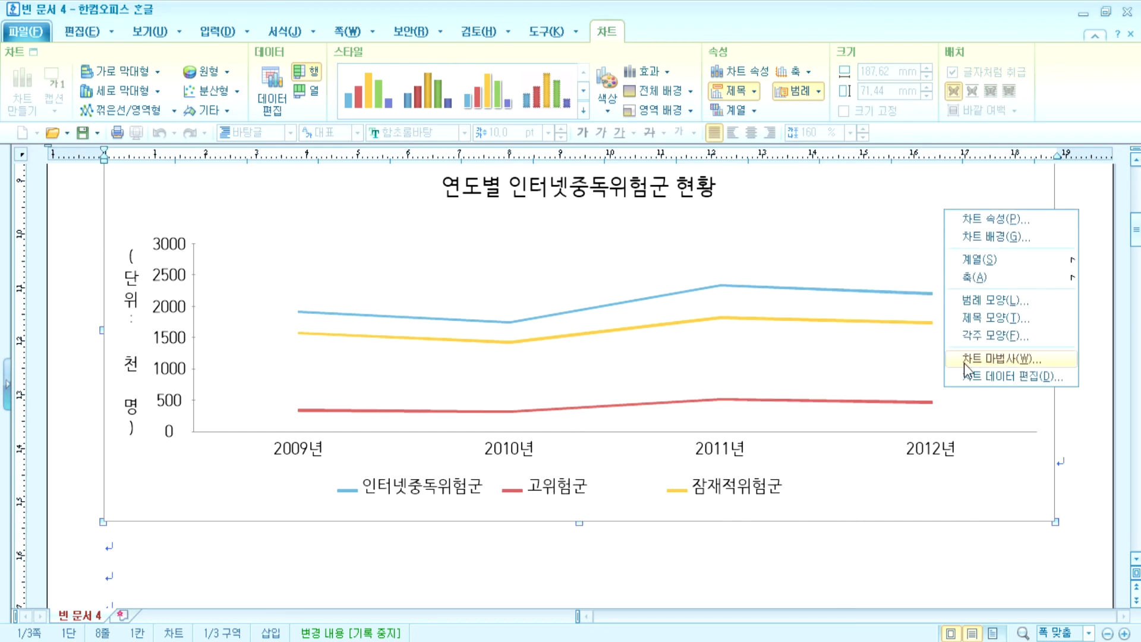
left_click(964, 360)
left_click(818, 75)
left_click(994, 549)
double_click(987, 290)
right_click(975, 254)
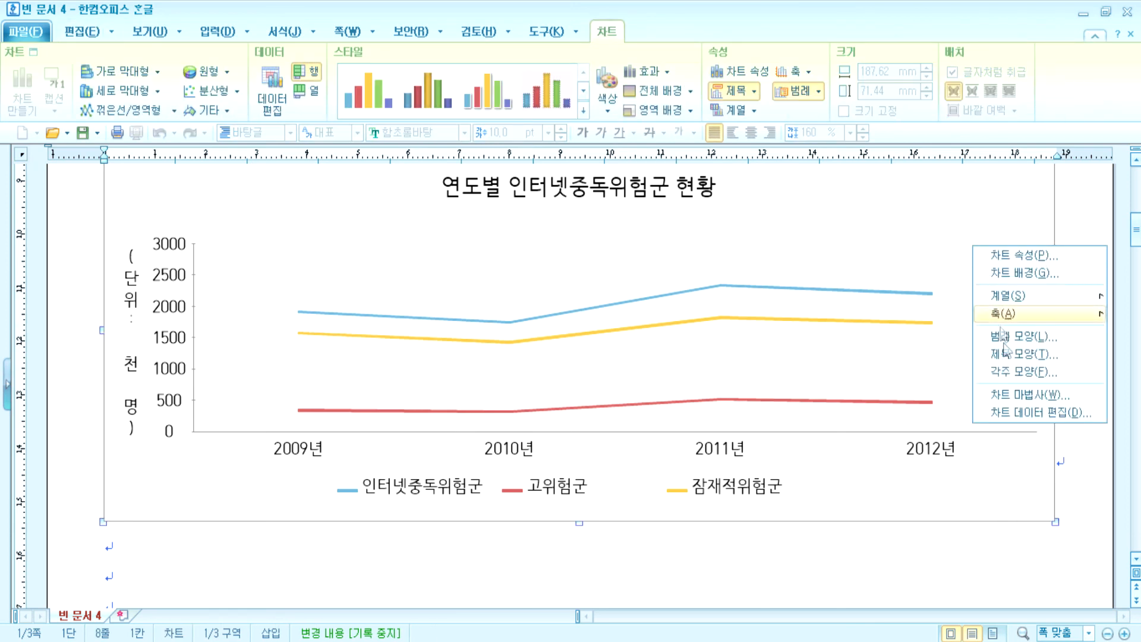
left_click(1012, 396)
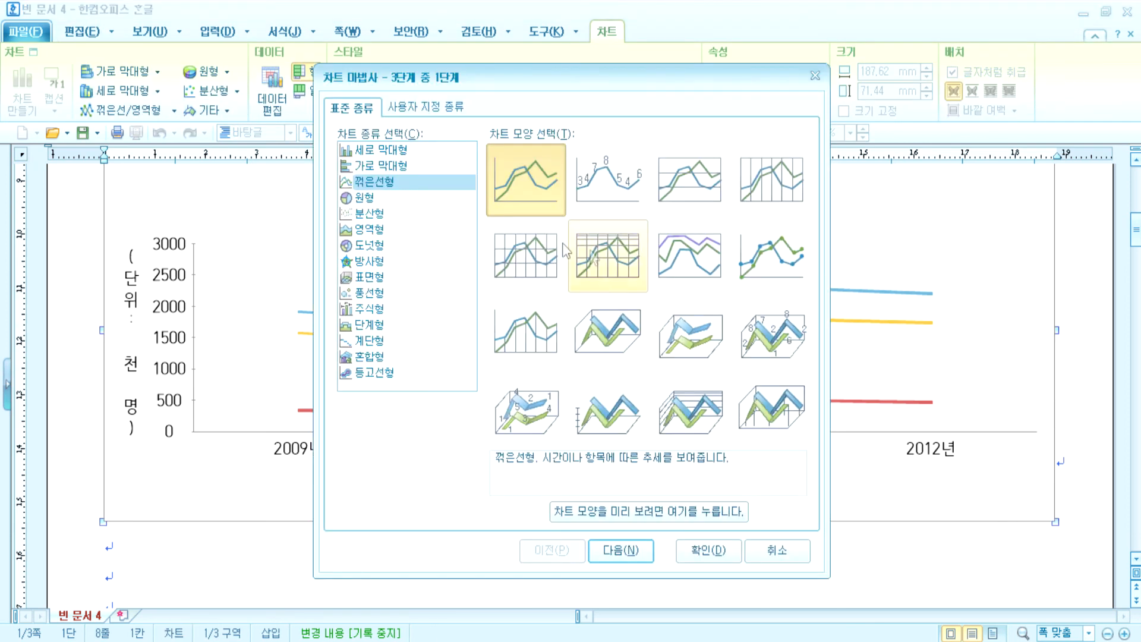
left_click(622, 553)
left_click(620, 551)
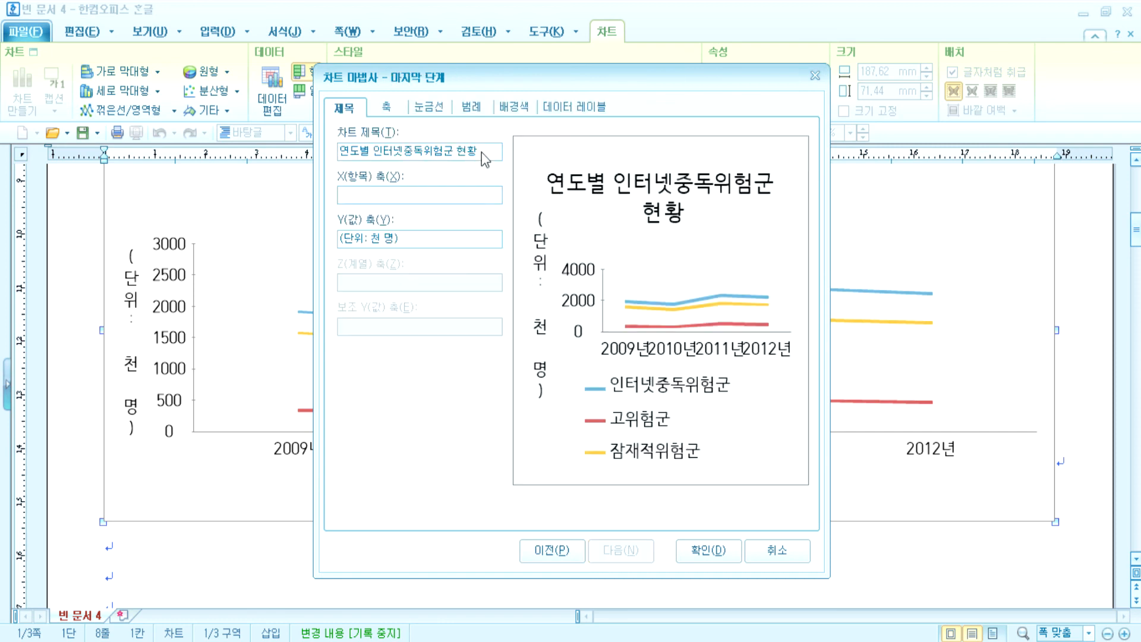
left_click(475, 107)
left_click(380, 240)
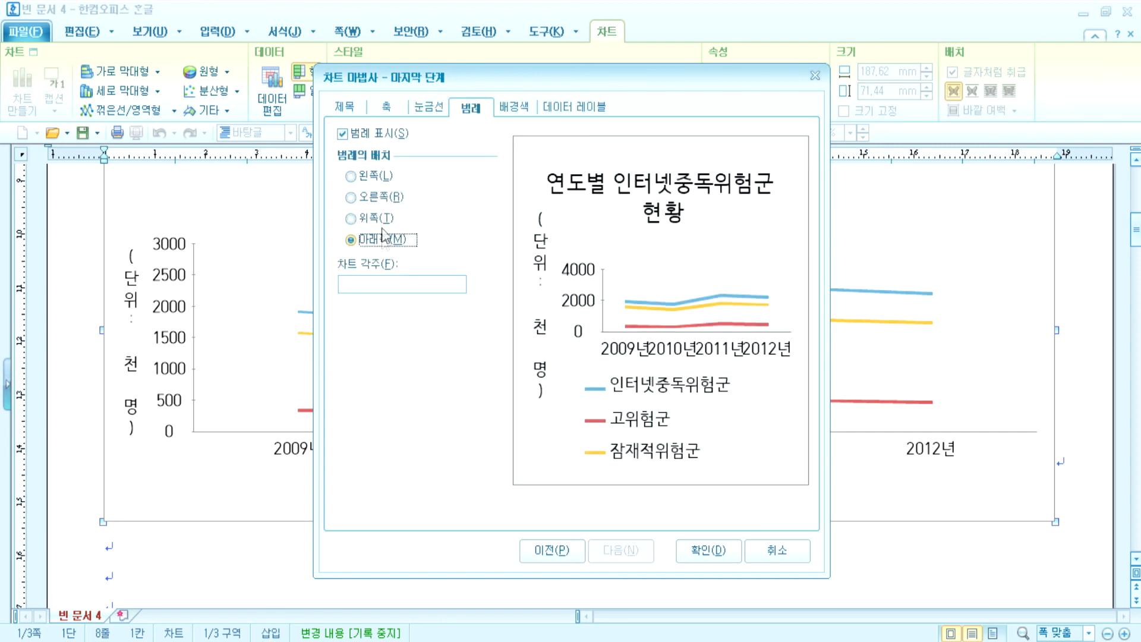
left_click(383, 199)
left_click(707, 550)
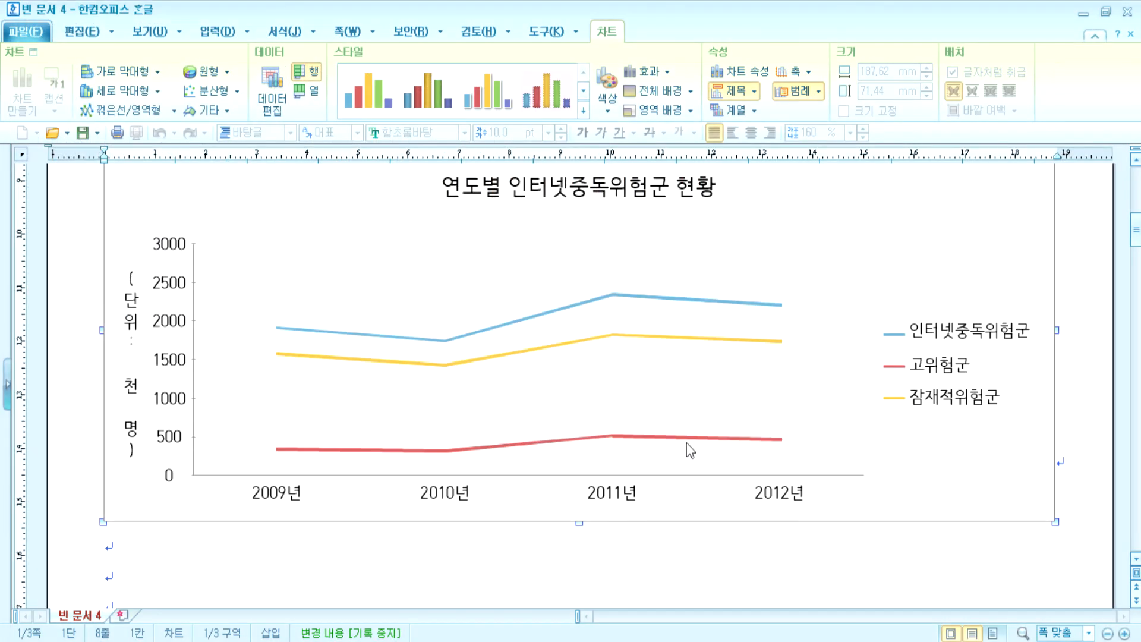